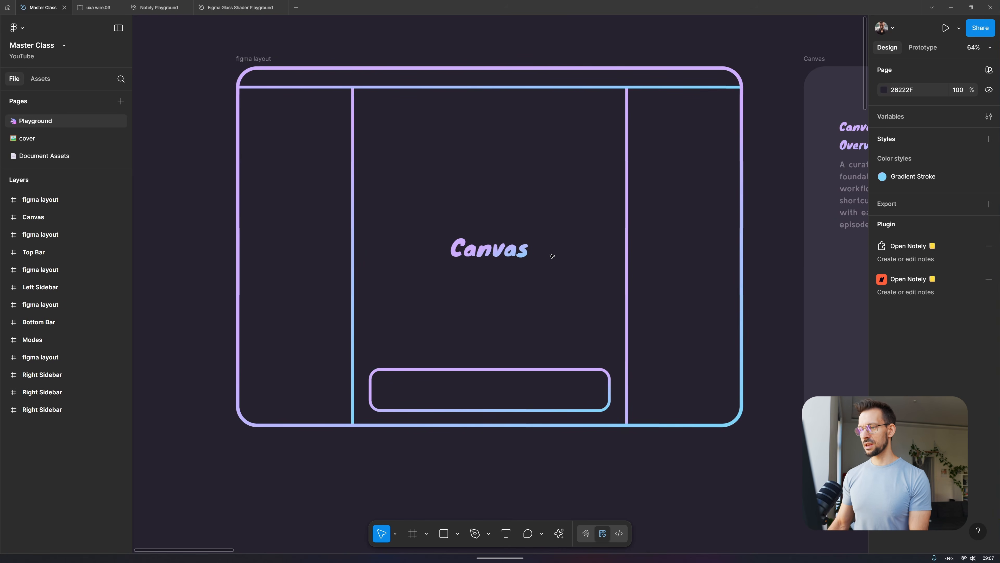
- Examine the overview of all layout and annotation frames on the Playground page, from Canvas to Right Sidebar
{"action": "scroll", "coordinate": [552, 256], "scroll_direction": "down", "scroll_amount": 10}
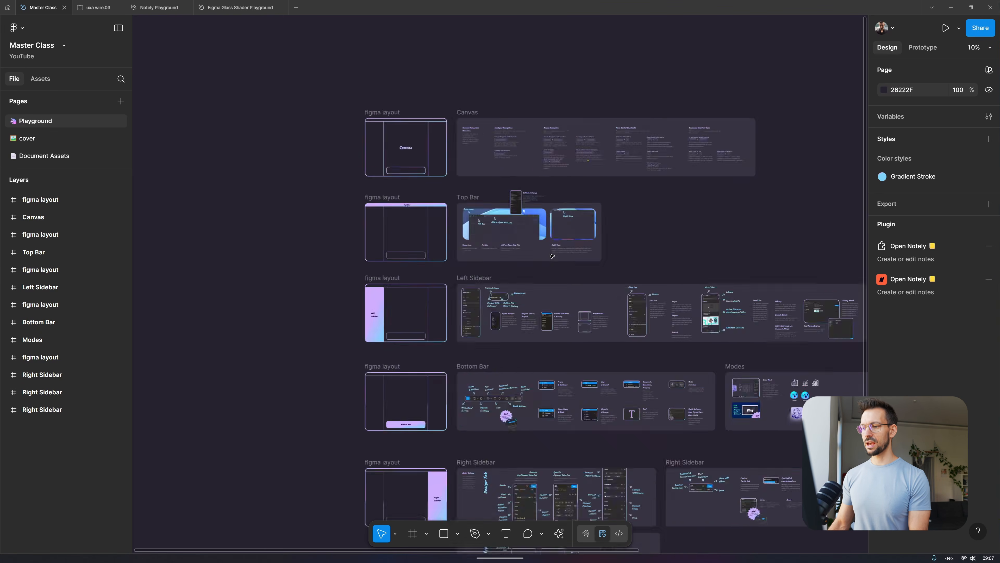
{"action": "scroll", "coordinate": [552, 256], "scroll_direction": "down", "scroll_amount": 5}
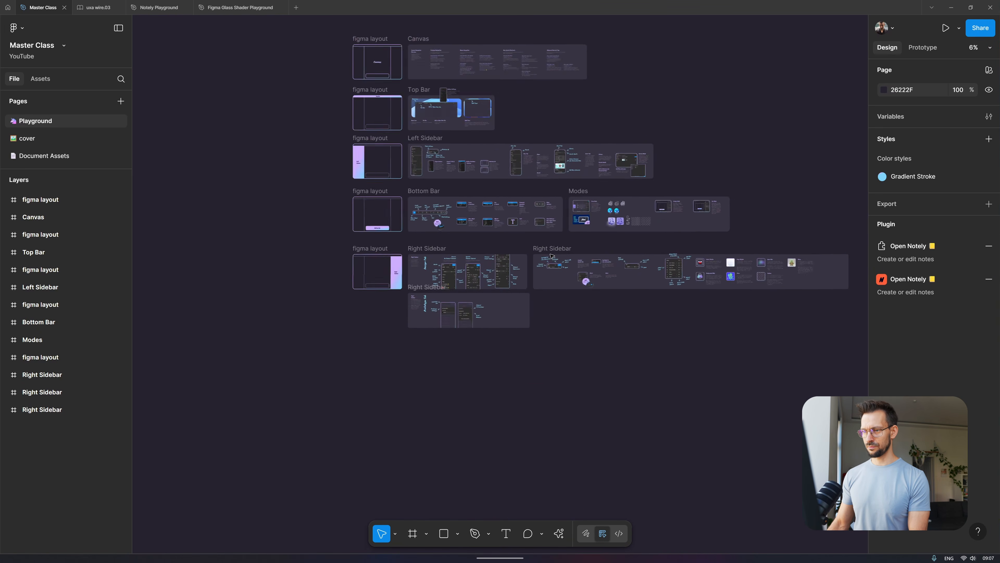
{"action": "scroll", "coordinate": [552, 256], "scroll_direction": "up", "scroll_amount": 3}
{"action": "scroll", "coordinate": [499, 206], "scroll_direction": "up", "scroll_amount": 4}
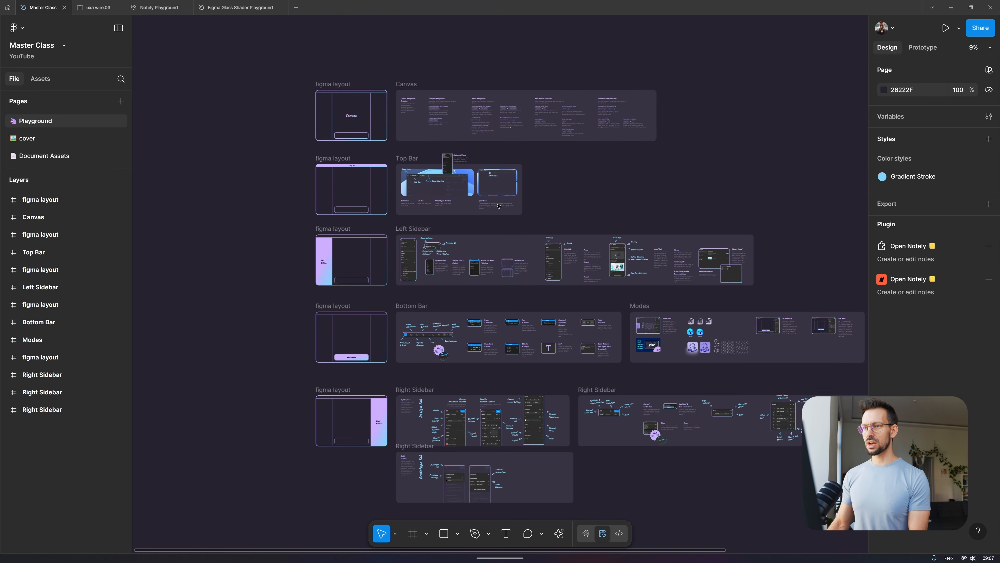
{"action": "scroll", "coordinate": [499, 206], "scroll_direction": "down", "scroll_amount": 6}
{"action": "scroll", "coordinate": [498, 206], "scroll_direction": "up", "scroll_amount": 8}
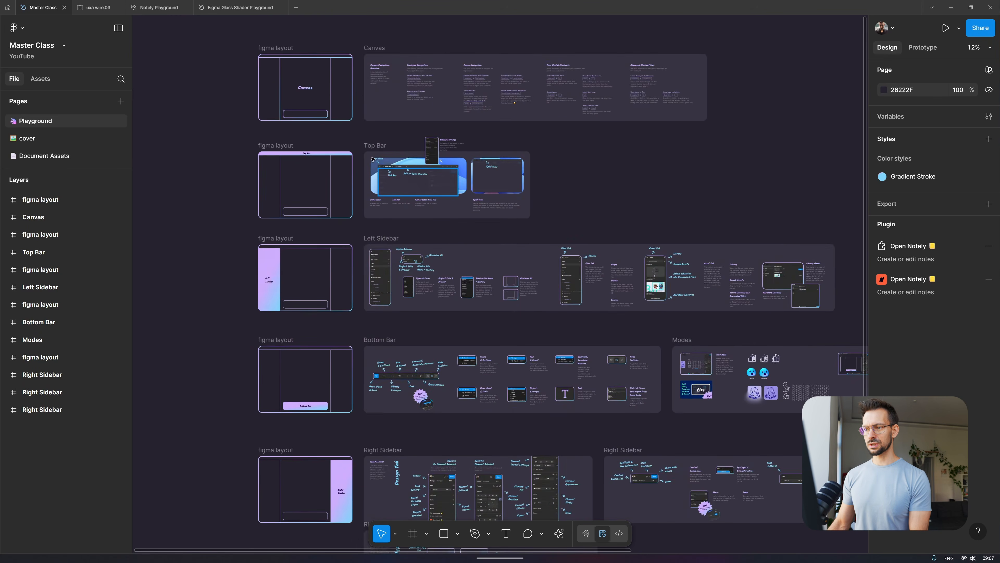
- Inspect the Home Icon label and Tab Bar annotation in the Top Bar frame up close, including the pixel grid
{"action": "scroll", "coordinate": [372, 158], "scroll_direction": "up", "scroll_amount": 15}
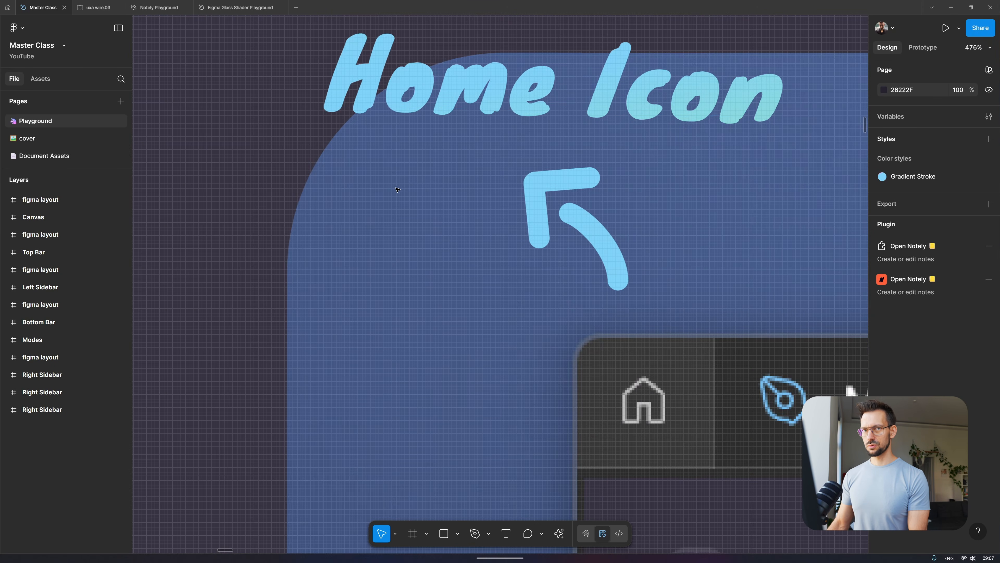
{"action": "scroll", "coordinate": [545, 112], "scroll_direction": "up", "scroll_amount": 15}
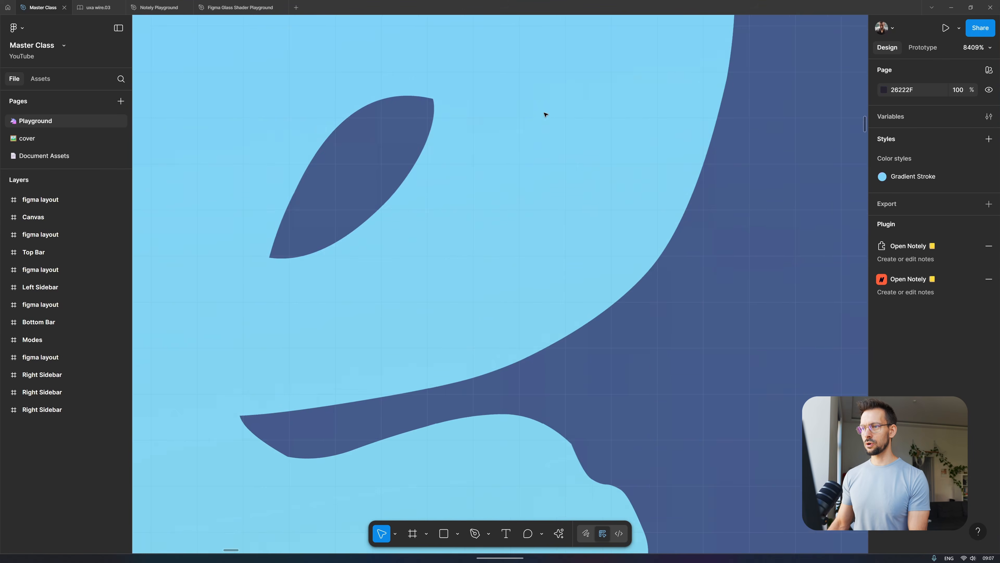
{"action": "scroll", "coordinate": [546, 115], "scroll_direction": "up", "scroll_amount": 1}
{"action": "scroll", "coordinate": [546, 115], "scroll_direction": "left", "scroll_amount": 9}
{"action": "scroll", "coordinate": [546, 115], "scroll_direction": "right", "scroll_amount": 11}
{"action": "scroll", "coordinate": [546, 115], "scroll_direction": "up", "scroll_amount": 7}
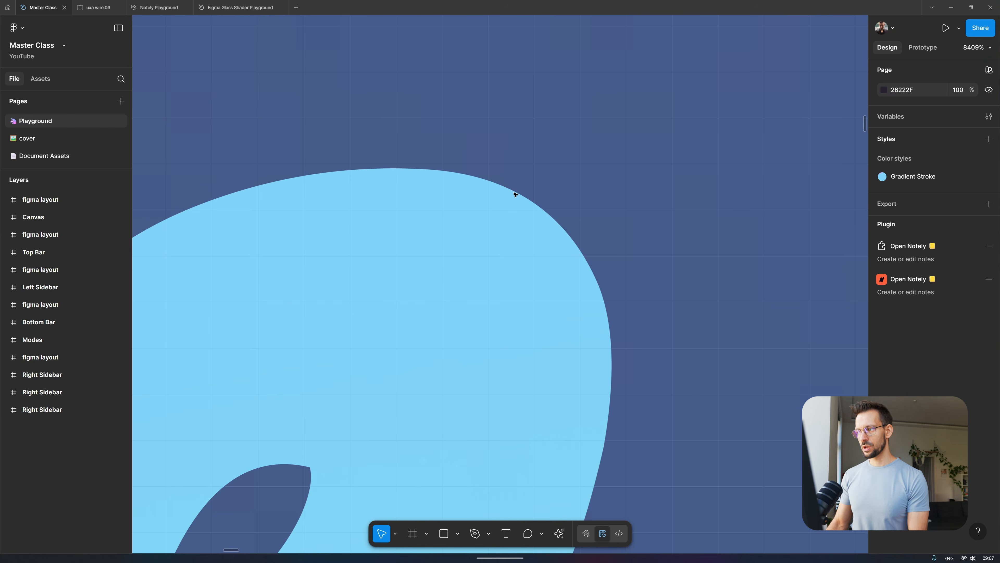
{"action": "scroll", "coordinate": [515, 195], "scroll_direction": "down", "scroll_amount": 10}
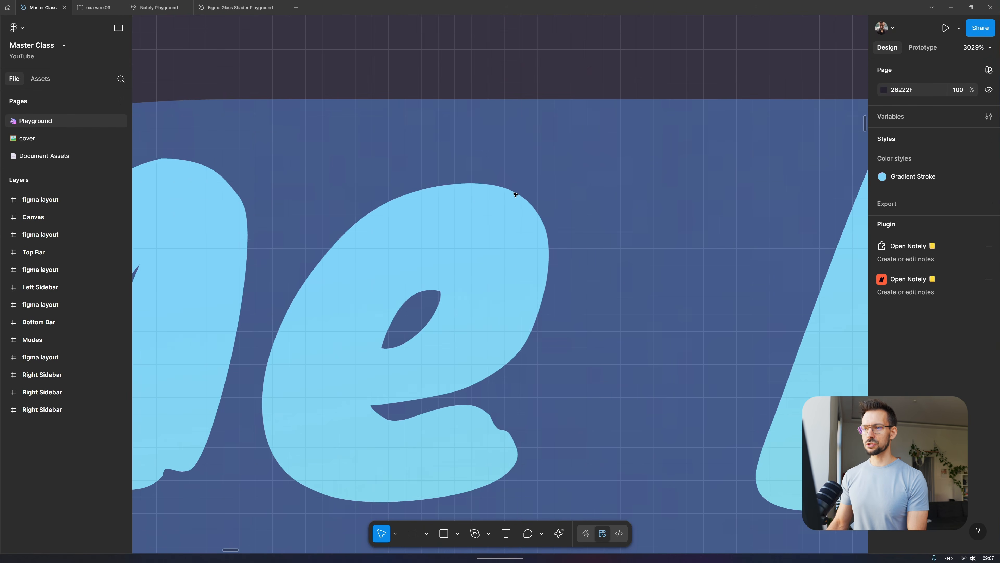
{"action": "scroll", "coordinate": [495, 169], "scroll_direction": "up", "scroll_amount": 5}
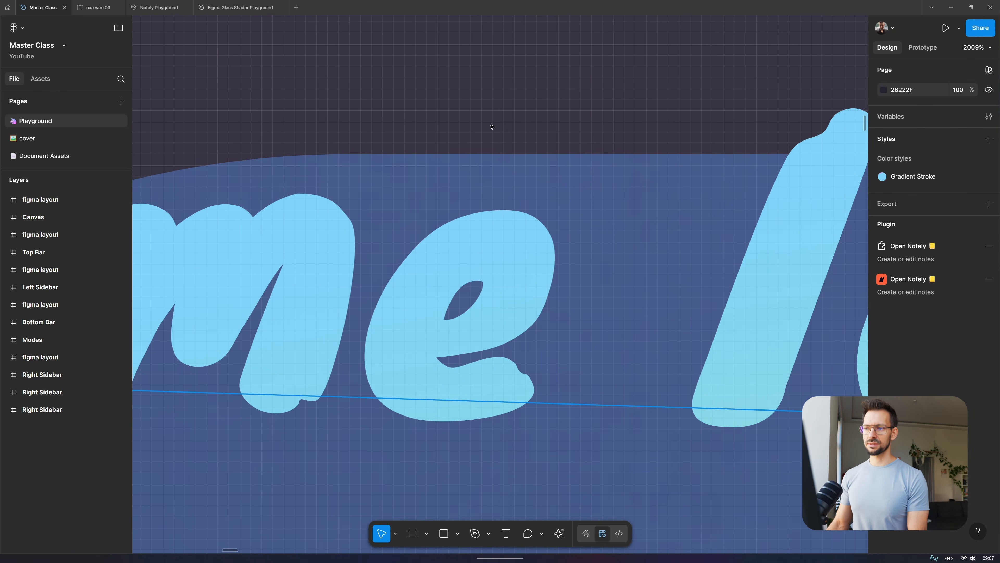
{"action": "scroll", "coordinate": [518, 219], "scroll_direction": "up", "scroll_amount": 8}
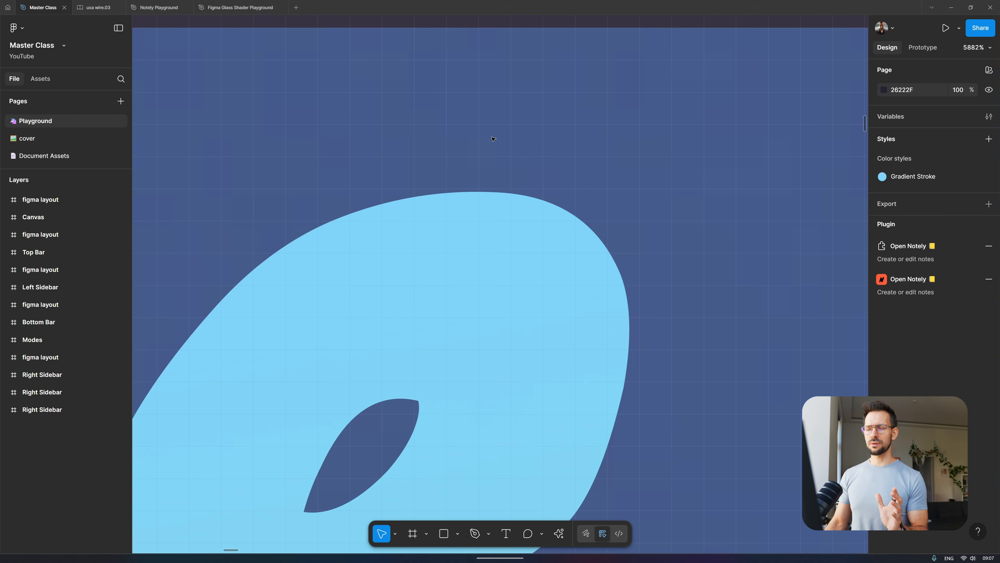
{"action": "scroll", "coordinate": [516, 112], "scroll_direction": "down", "scroll_amount": 5}
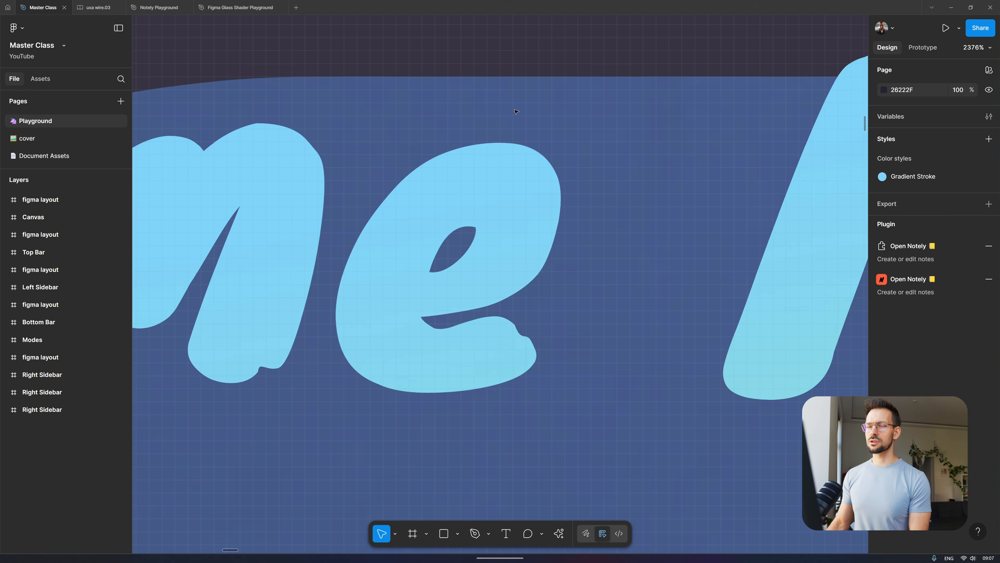
{"action": "scroll", "coordinate": [516, 112], "scroll_direction": "down", "scroll_amount": 5}
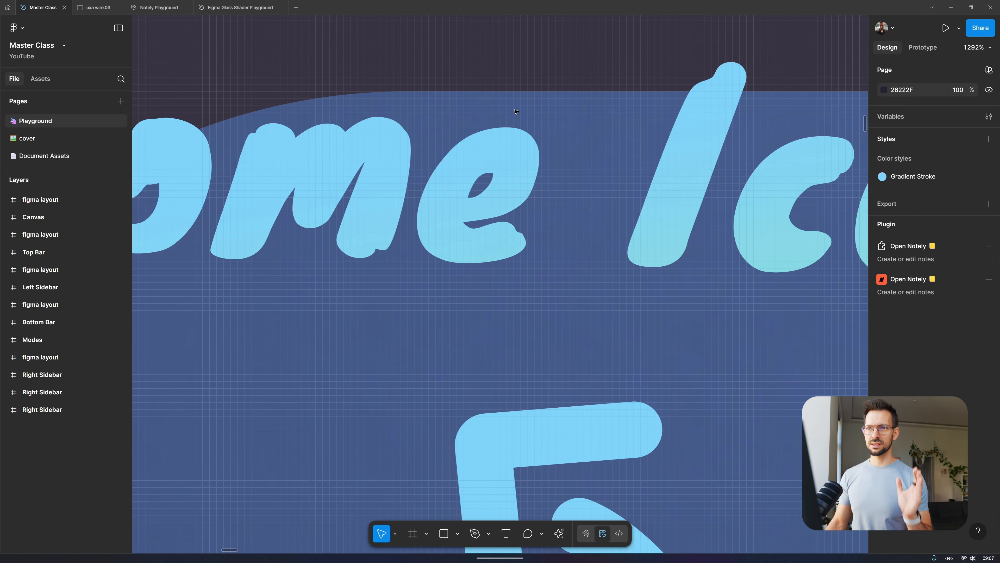
{"action": "scroll", "coordinate": [516, 112], "scroll_direction": "down", "scroll_amount": 10}
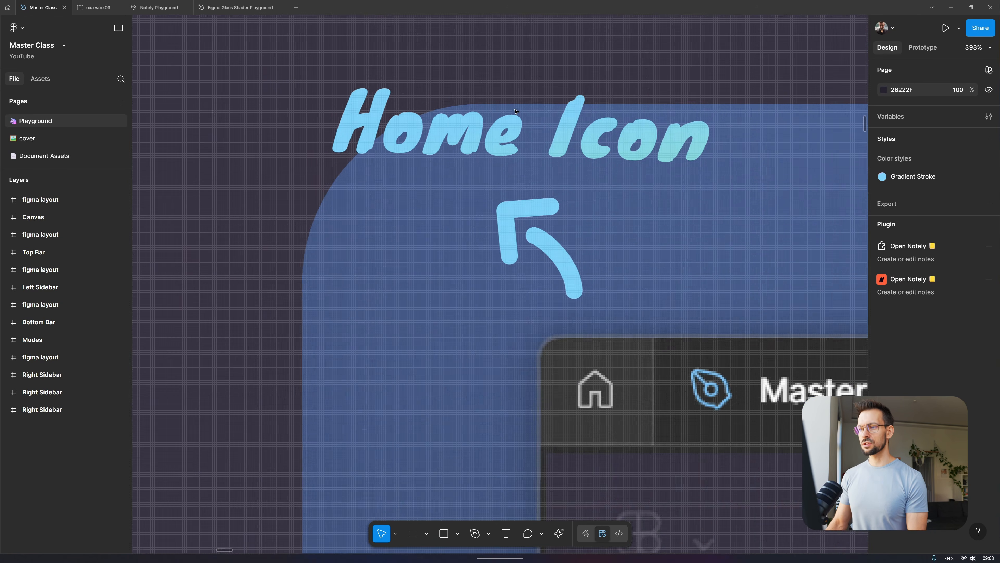
{"action": "scroll", "coordinate": [515, 112], "scroll_direction": "down", "scroll_amount": 6}
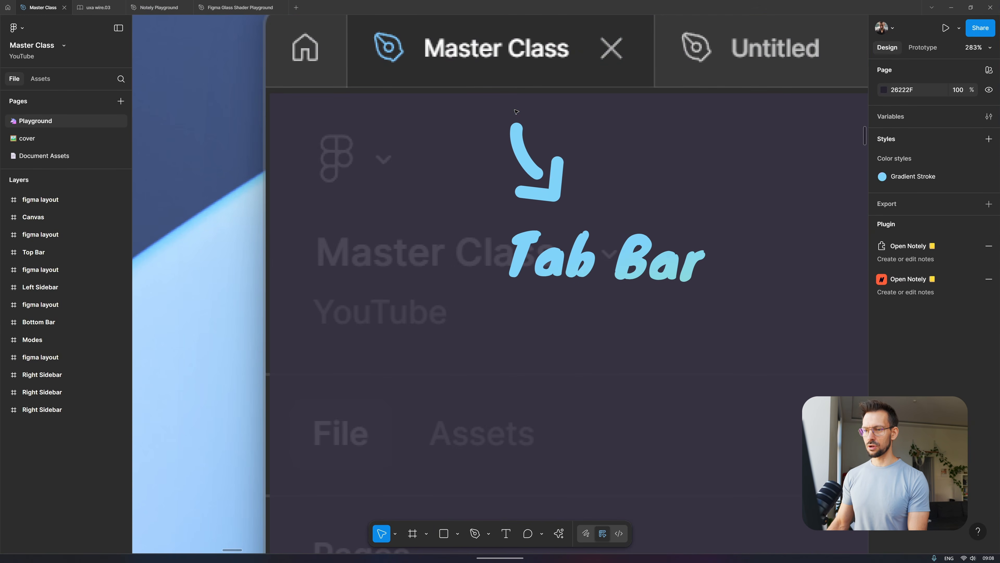
{"action": "scroll", "coordinate": [149, 87], "scroll_direction": "up", "scroll_amount": 7}
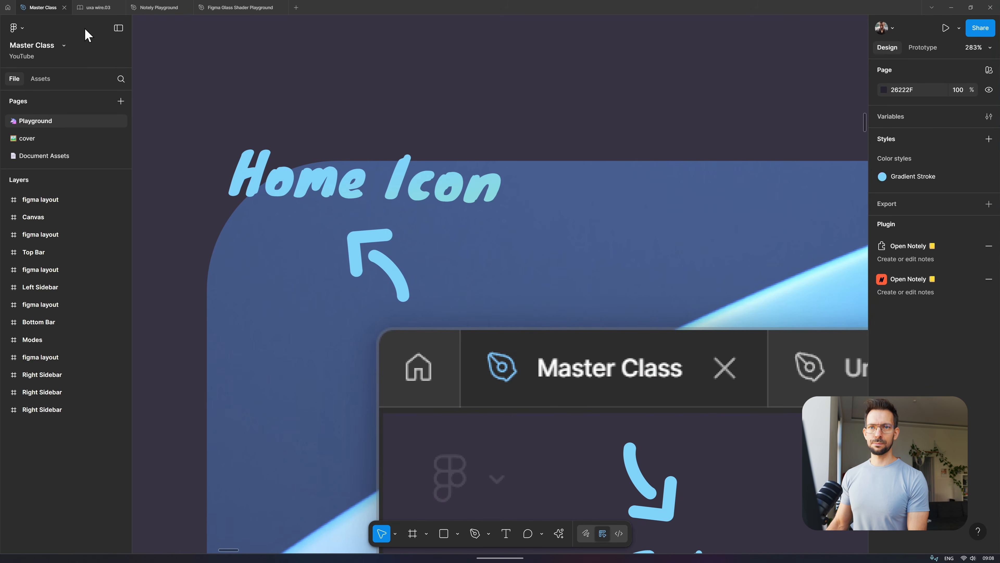
- Search the actions for "pixel" to look up the pixel grid and snapping options
{"action": "left_click", "coordinate": [560, 533]}
{"action": "type", "text": "pixel"}
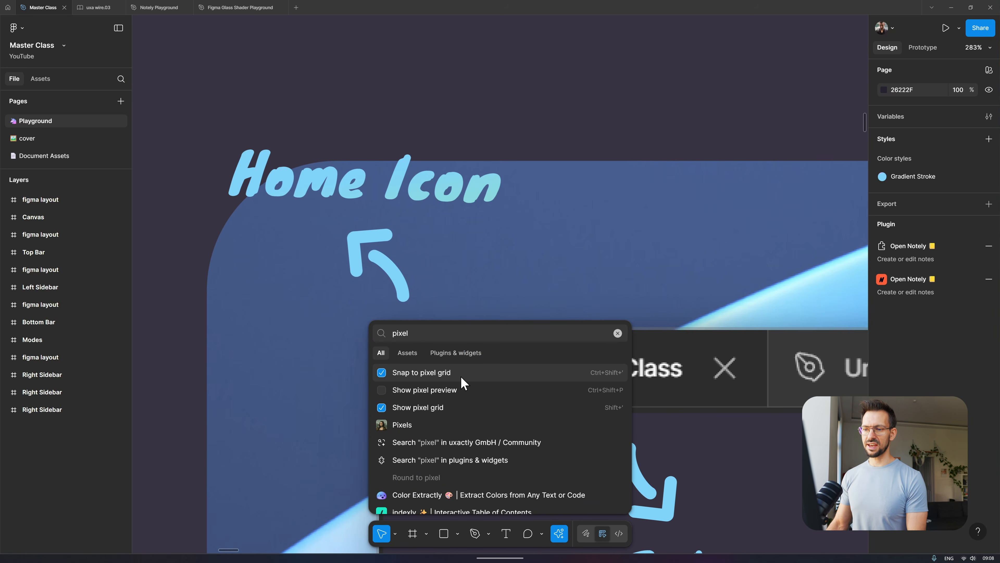
{"action": "scroll", "coordinate": [403, 216], "scroll_direction": "up", "scroll_amount": 8}
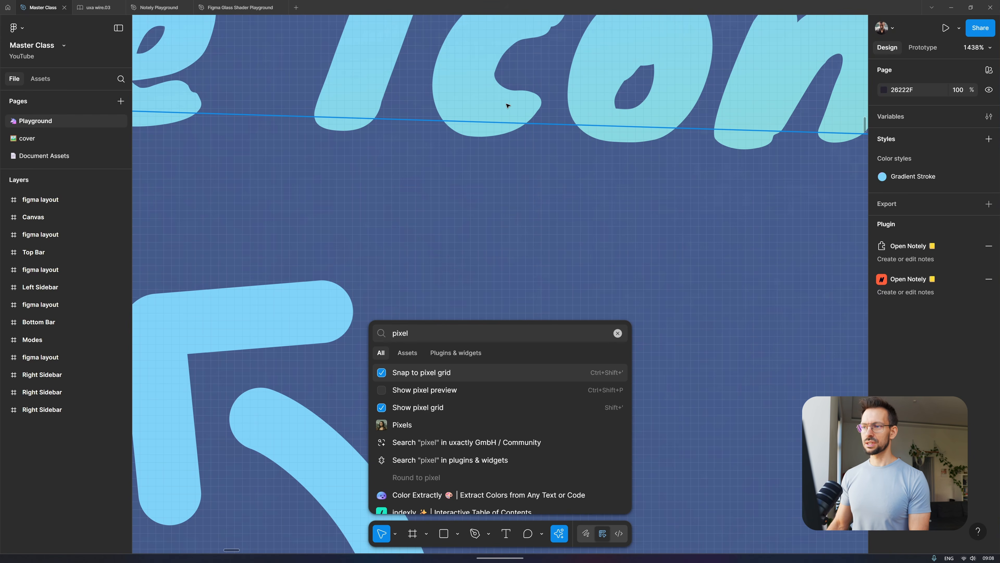
{"action": "scroll", "coordinate": [507, 106], "scroll_direction": "down", "scroll_amount": 10}
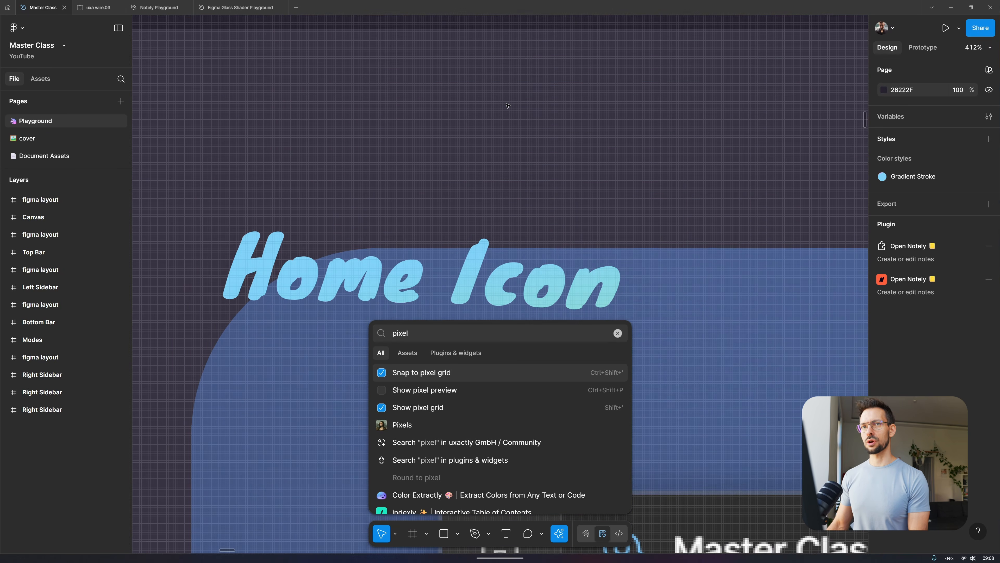
{"action": "scroll", "coordinate": [508, 106], "scroll_direction": "up", "scroll_amount": 3}
{"action": "key", "text": "Escape"}
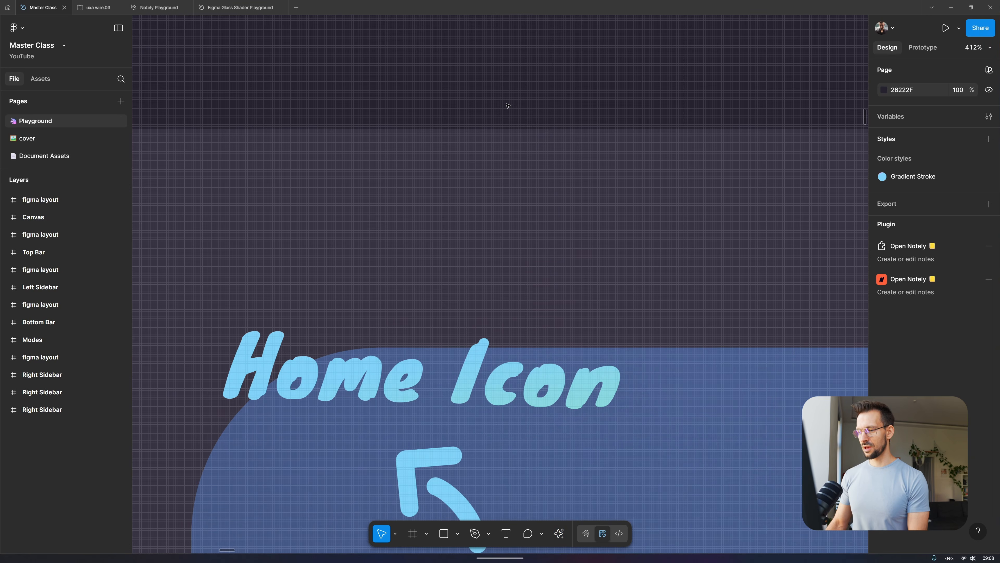
{"action": "left_click", "coordinate": [557, 535]}
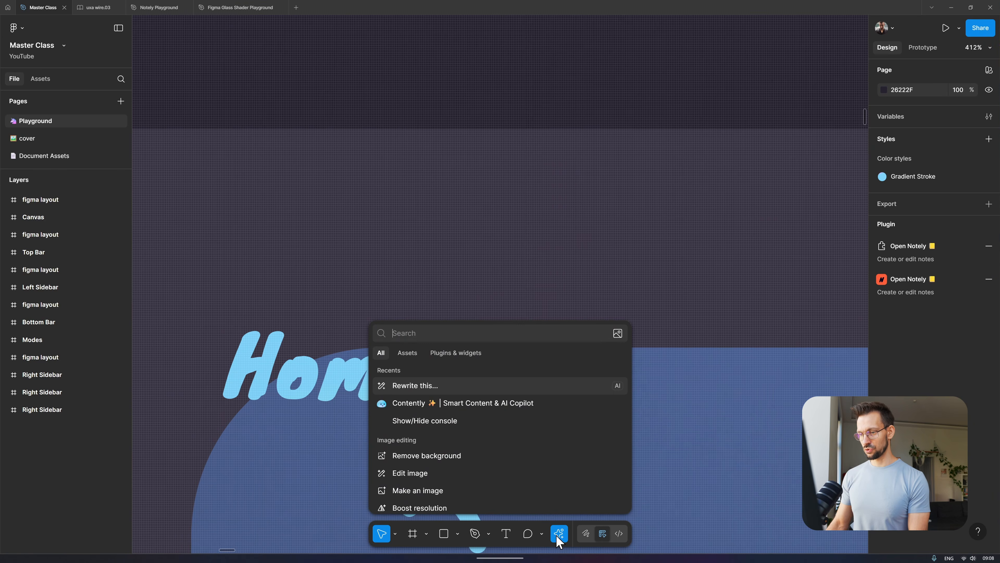
{"action": "type", "text": "pixe"}
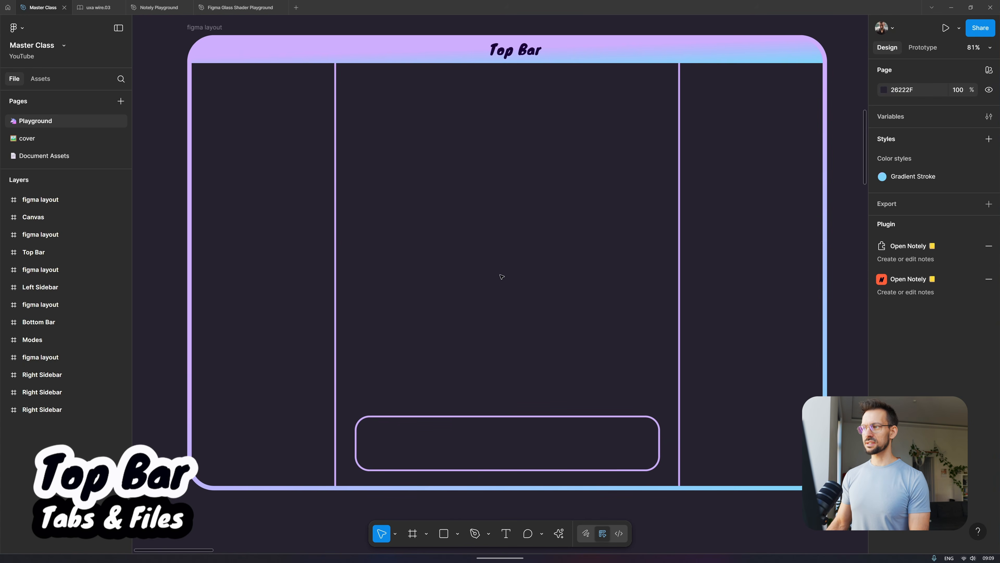
- Preview the other open files from their tabs, including Figma Glass Shader Playground
{"action": "key", "text": "shift+1"}
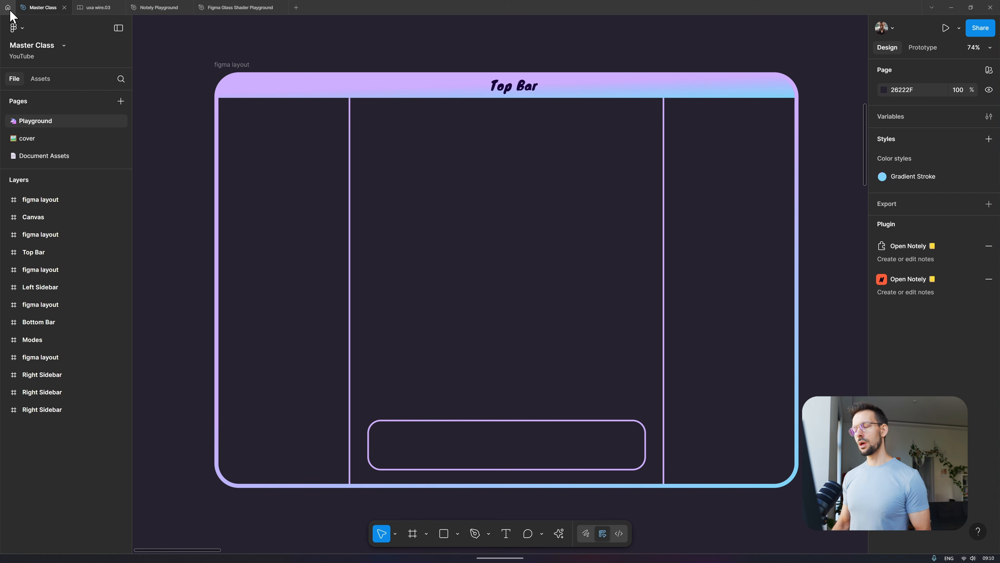
{"action": "mouse_move", "coordinate": [89, 14]}
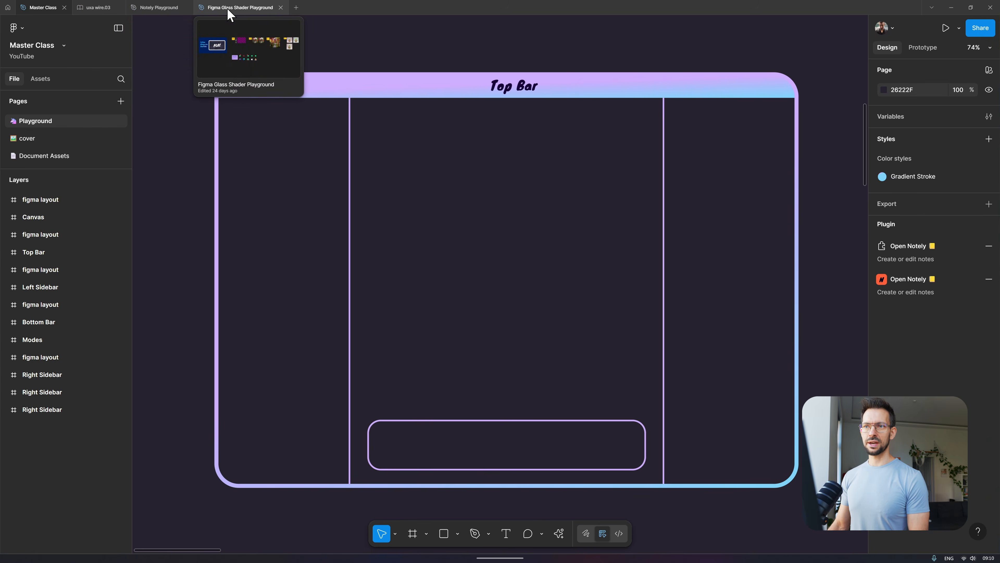
{"action": "mouse_move", "coordinate": [173, 6]}
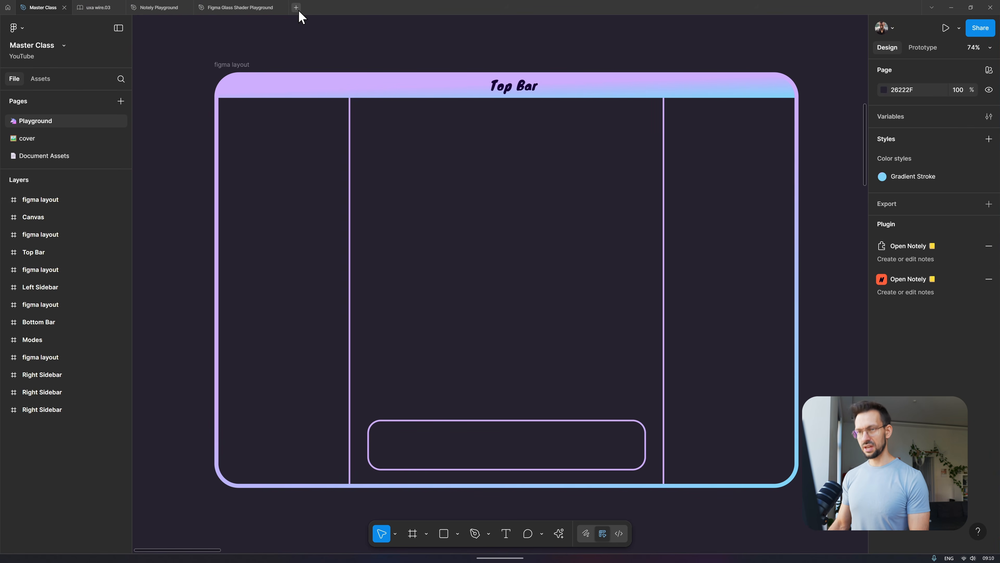
- Open a new file tab and search the files for "wir"
{"action": "key", "text": "ctrl"}
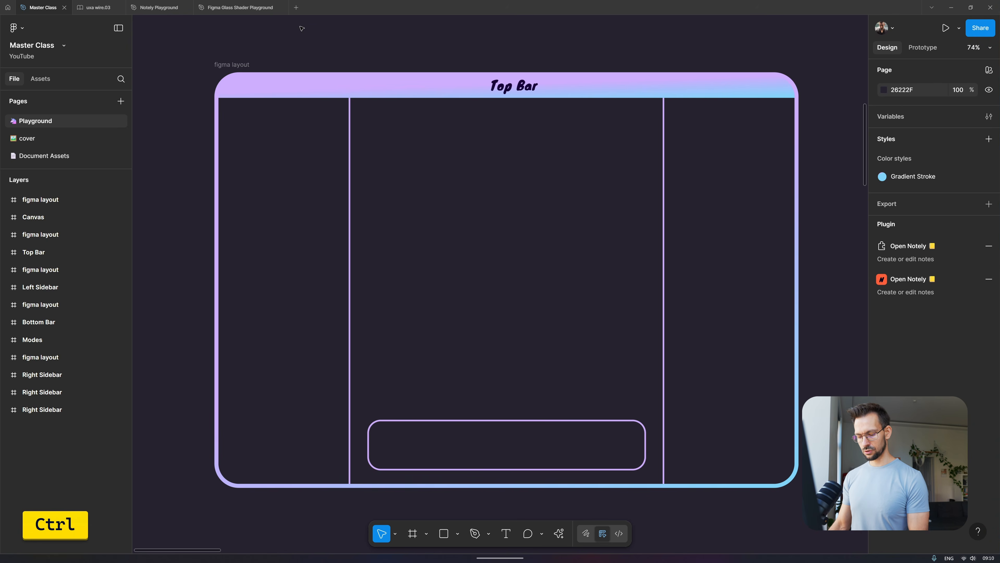
{"action": "key", "text": "ctrl+t"}
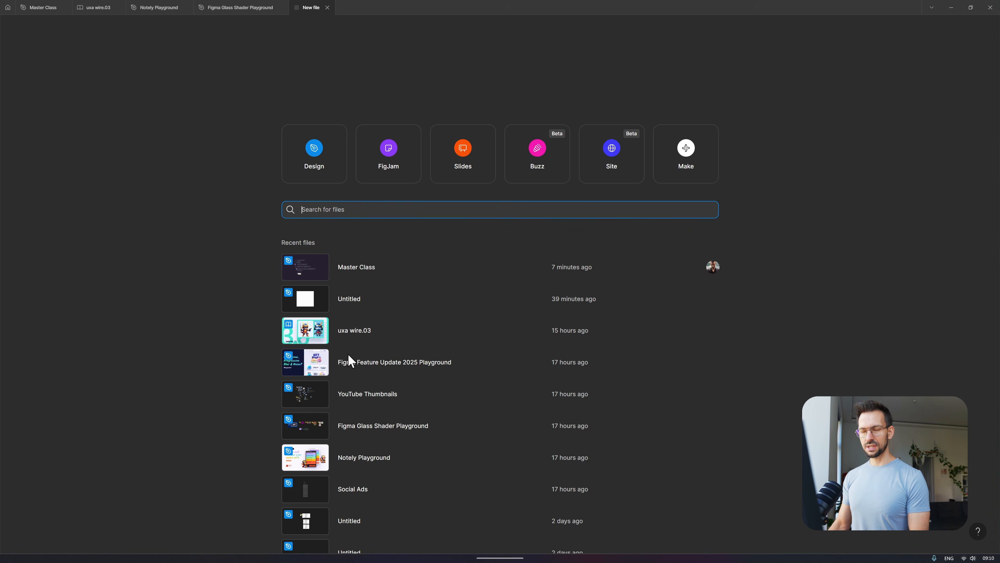
{"action": "type", "text": "wir"}
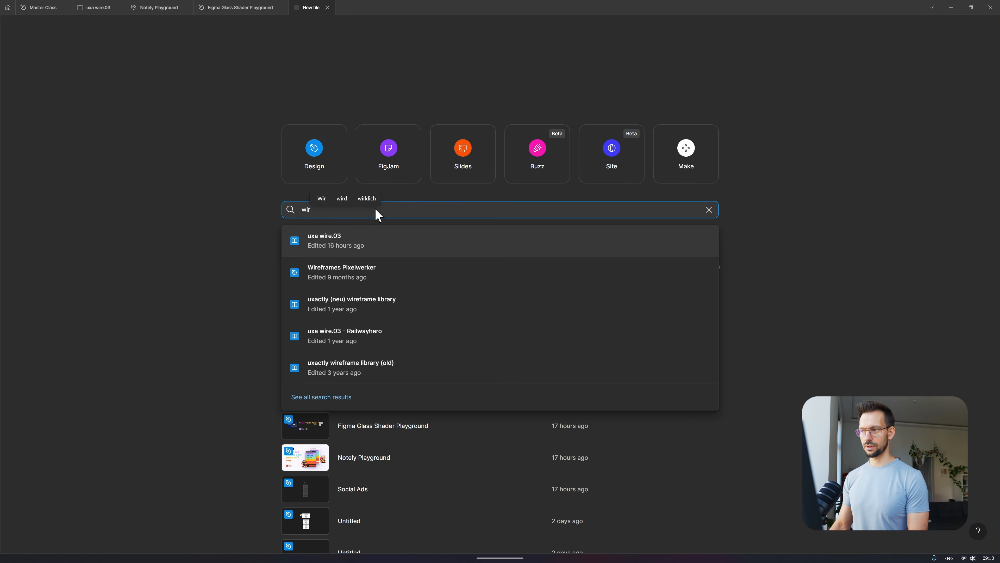
{"action": "left_click", "coordinate": [259, 220]}
{"action": "left_click", "coordinate": [323, 214]}
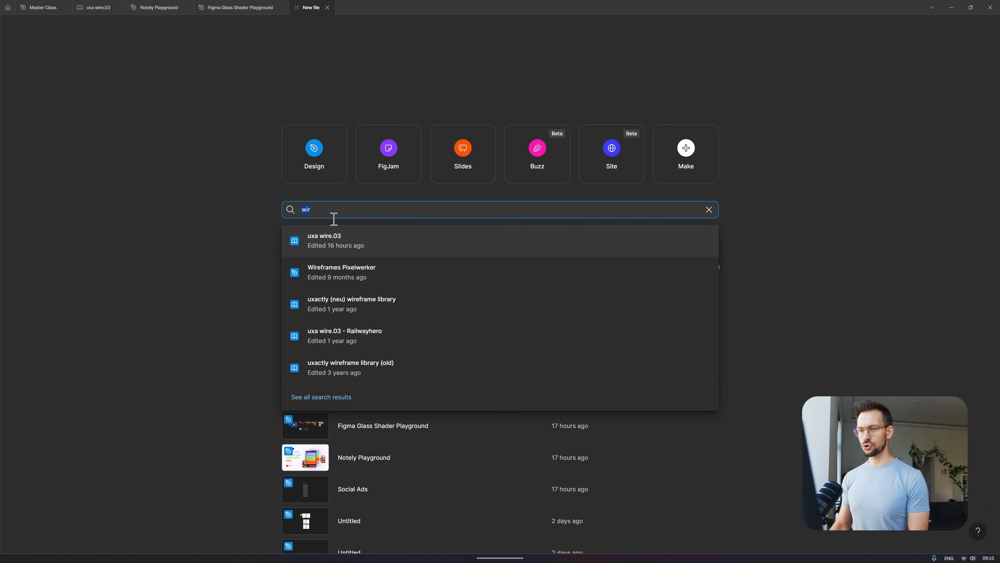
- Clear the file search and close the new file tab
{"action": "key", "text": "BackSpace"}
{"action": "left_click", "coordinate": [268, 165]}
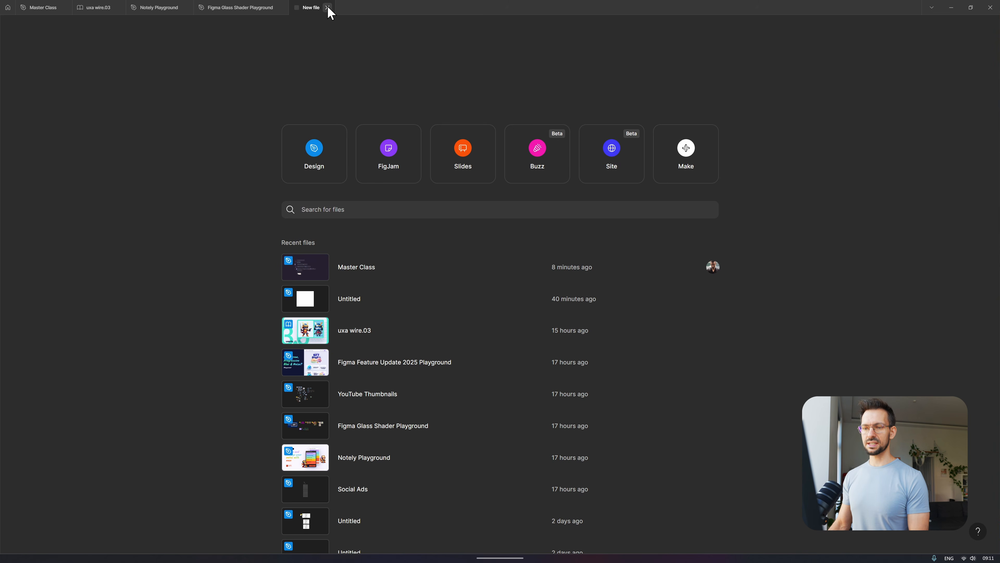
{"action": "key", "text": "ctrl+w"}
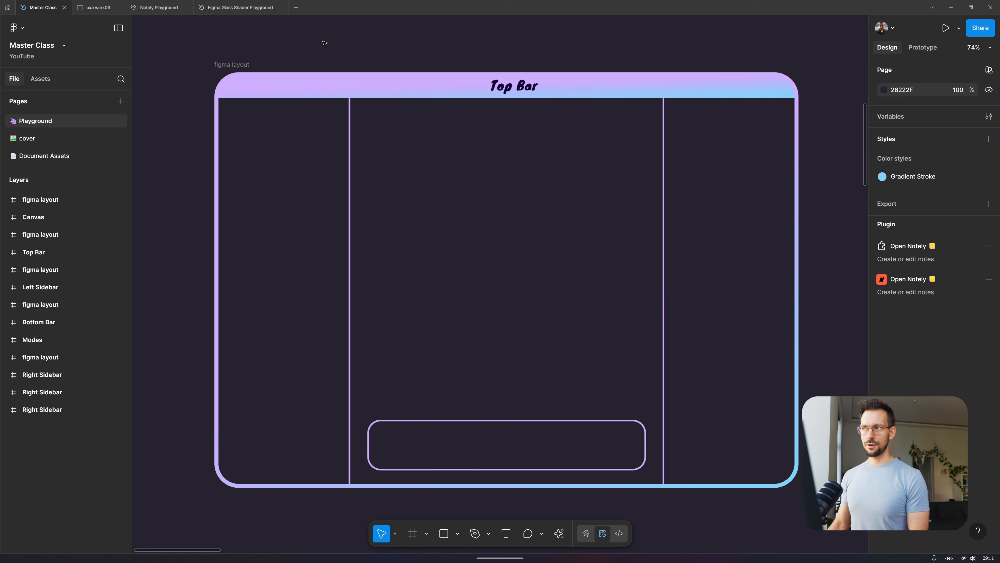
- Review the desktop app's window, tab, interface scale and preference commands without applying any
{"action": "left_click", "coordinate": [930, 9]}
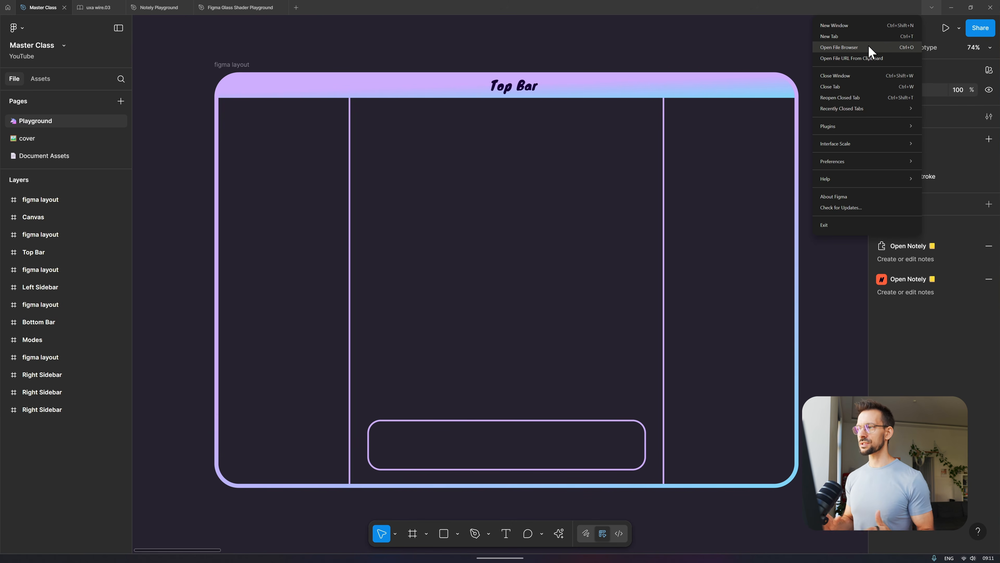
{"action": "left_click", "coordinate": [729, 40]}
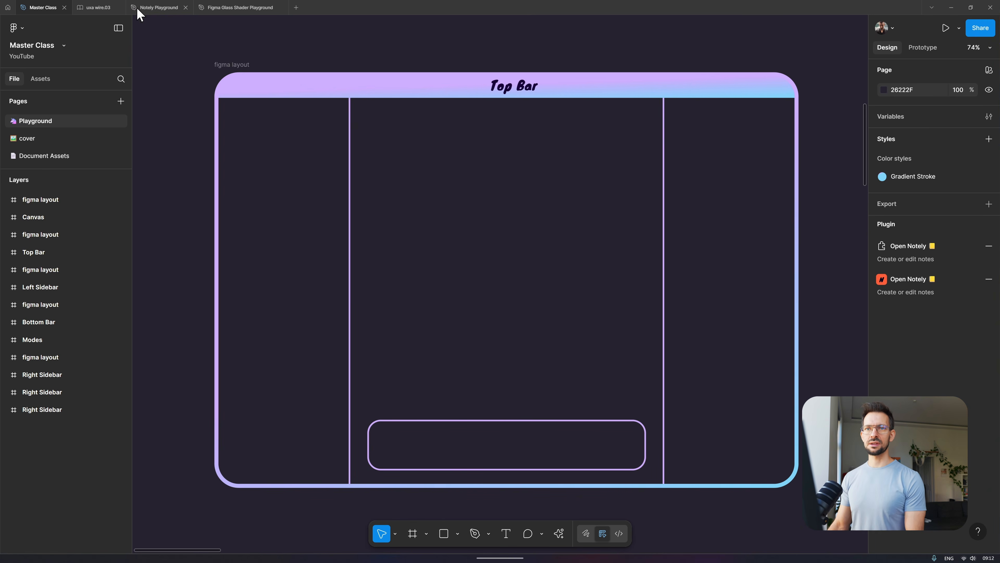
- Place uxa wire.03 beside Master Class in a split view and minimize the interface panels of uxa wire.03
{"action": "mouse_move", "coordinate": [102, 11]}
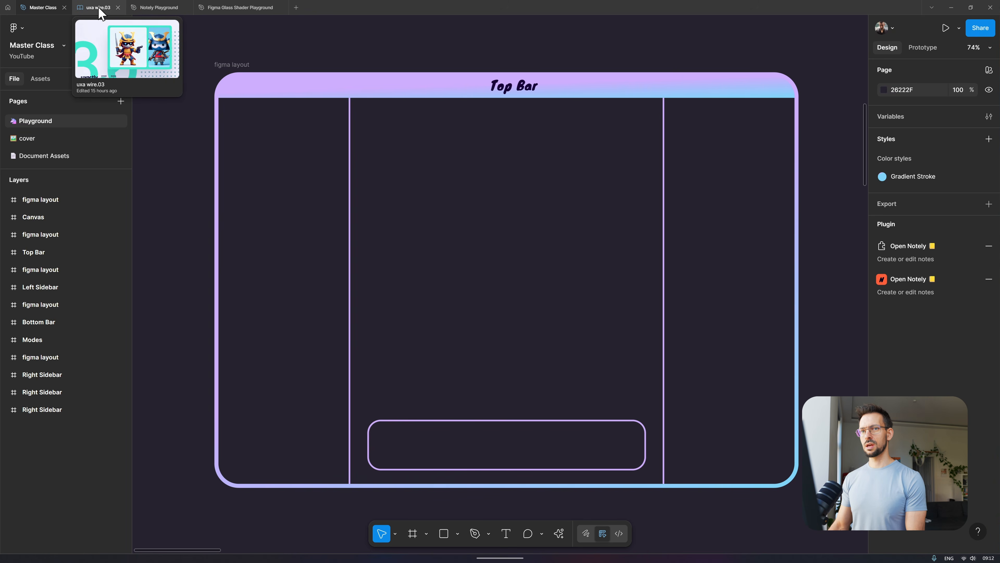
{"action": "left_click_drag", "start_coordinate": [99, 12], "coordinate": [283, 140]}
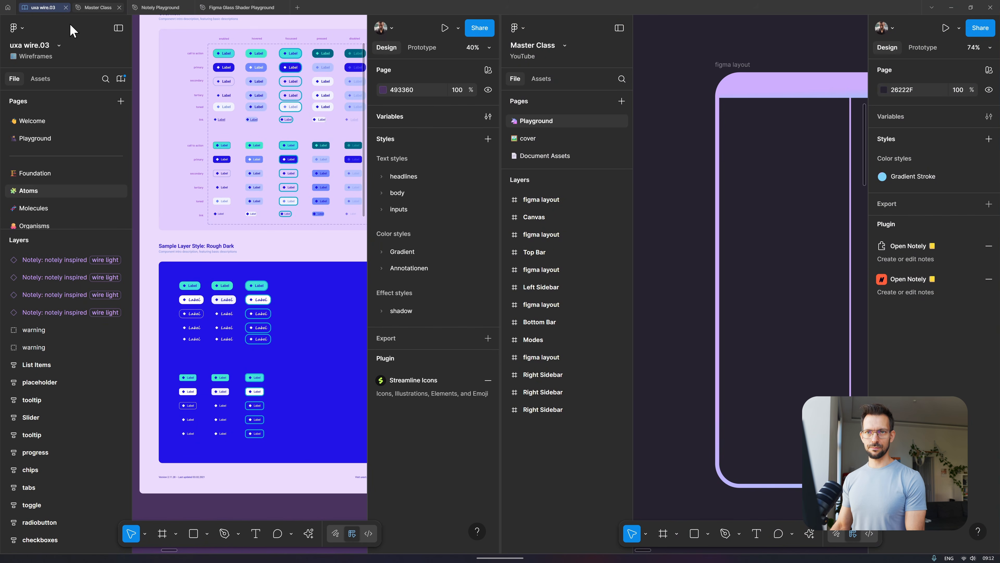
{"action": "left_click", "coordinate": [118, 30]}
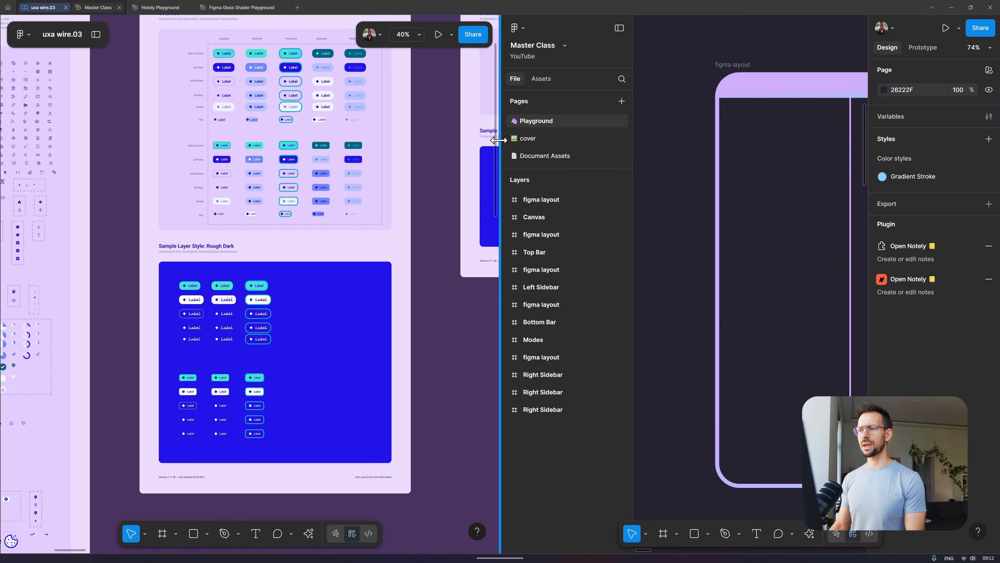
- Narrow the uxa wire.03 side of the split view to give Master Class more width
{"action": "left_click_drag", "start_coordinate": [499, 140], "coordinate": [290, 139]}
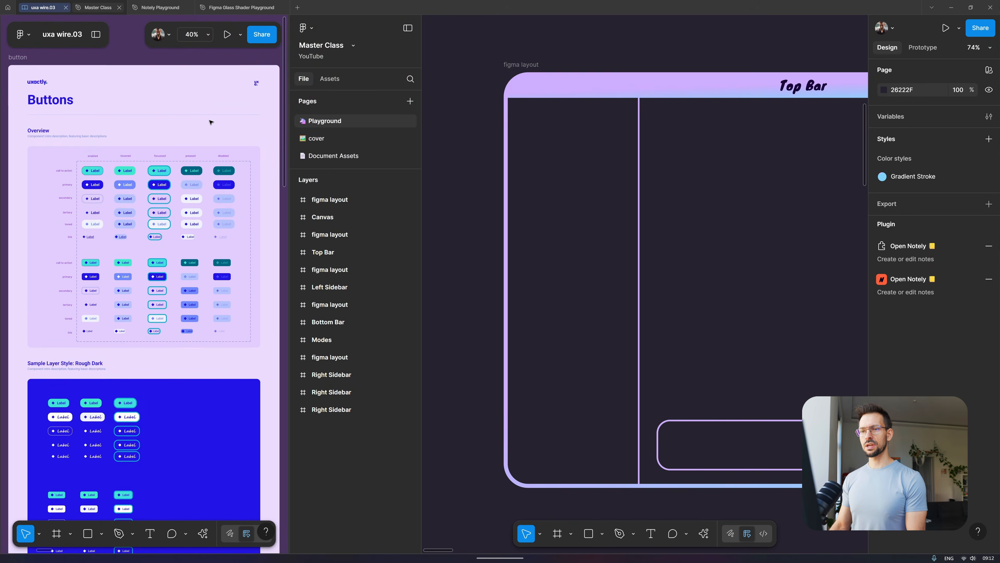
- Copy the hovered call to action button from uxa wire.03 into Master Class, place it outside the figma layout frame, and delete it
{"action": "double_click", "coordinate": [137, 144]}
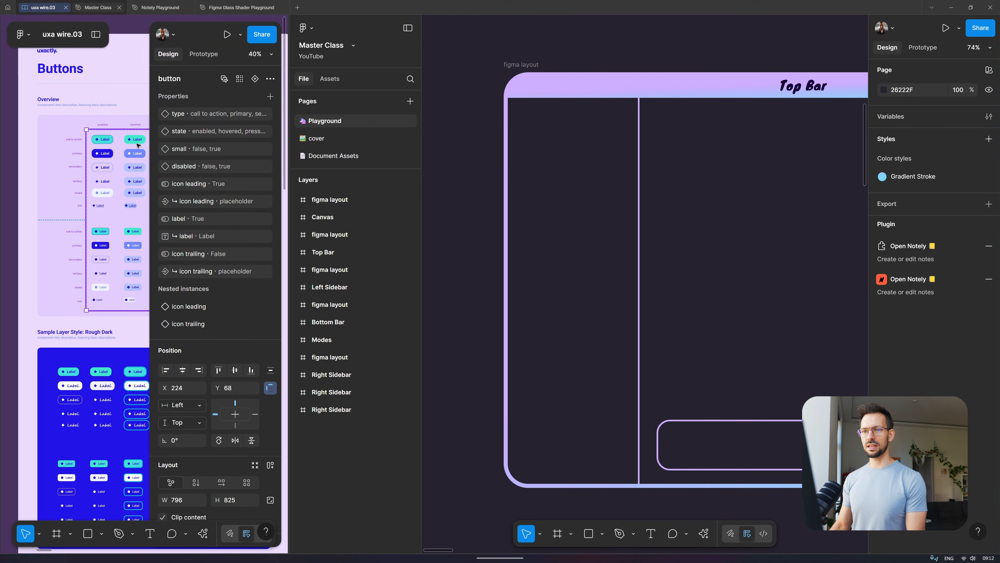
{"action": "key", "text": "ctrl+c"}
{"action": "left_click", "coordinate": [457, 200]}
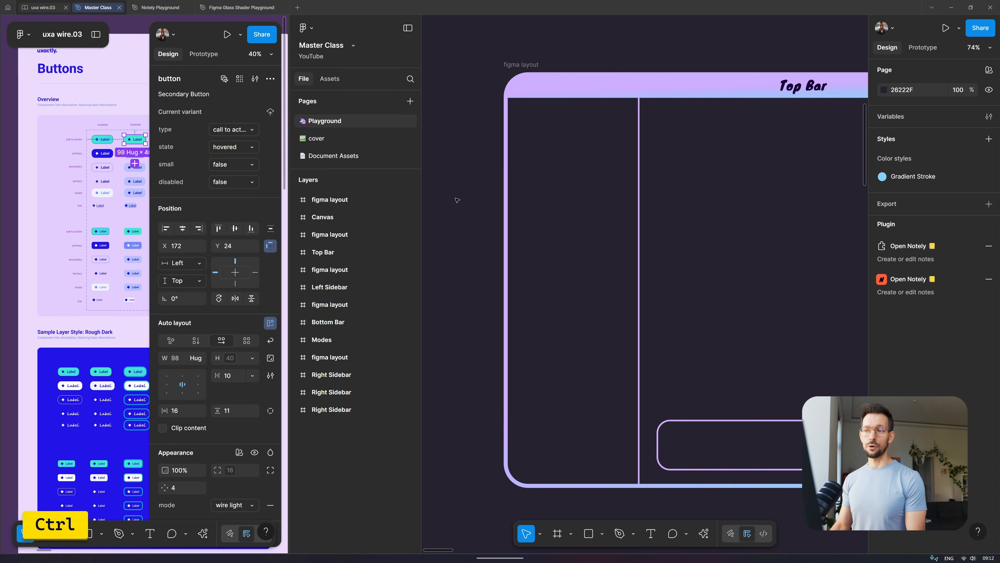
{"action": "key", "text": "ctrl+v"}
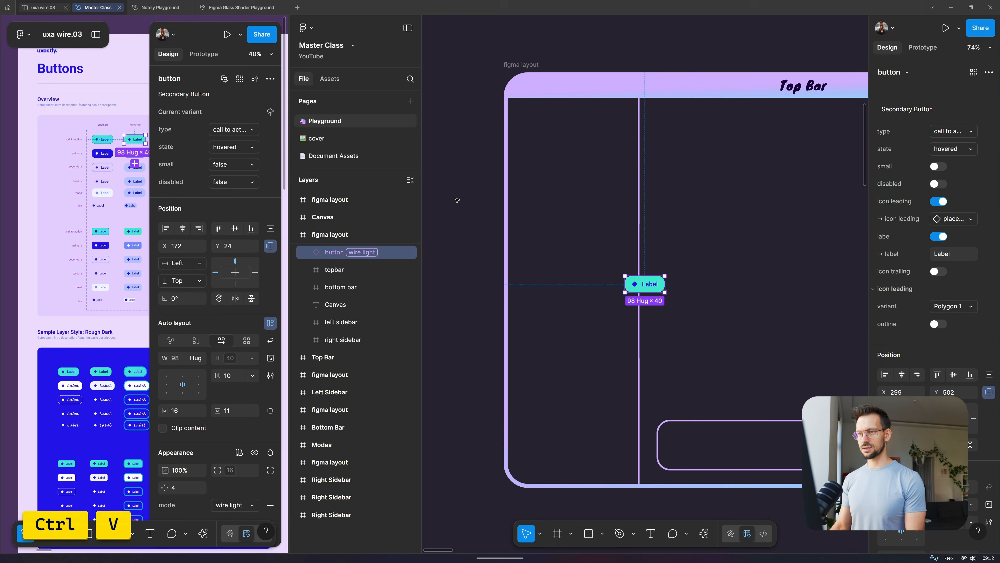
{"action": "left_click_drag", "start_coordinate": [653, 284], "coordinate": [487, 92]}
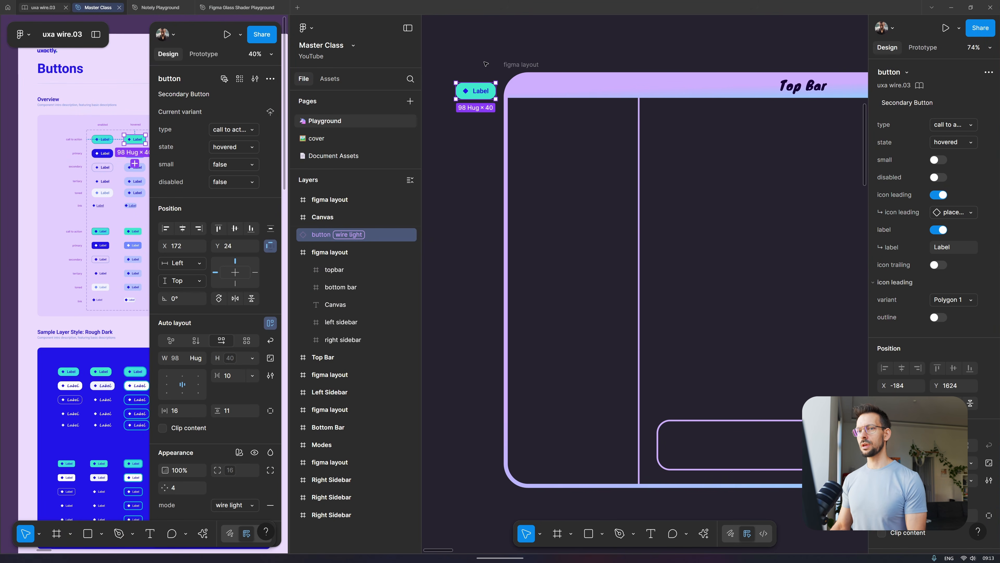
{"action": "key", "text": "Delete"}
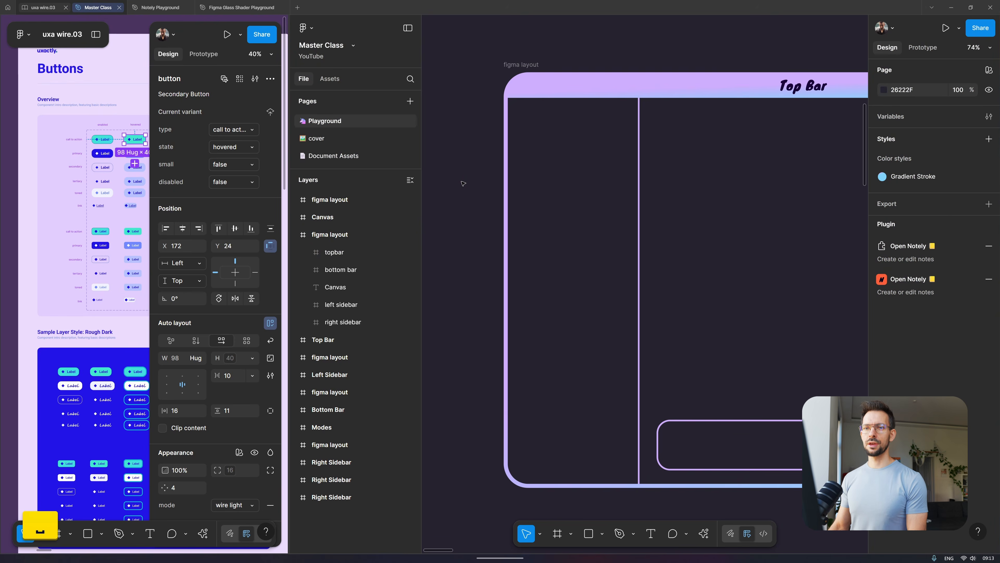
- Examine the Buttons page in uxa wire.03, including its overview and the Rough Dark sample, at 40% and 80% zoom
{"action": "scroll", "coordinate": [79, 89], "scroll_direction": "right", "scroll_amount": 1}
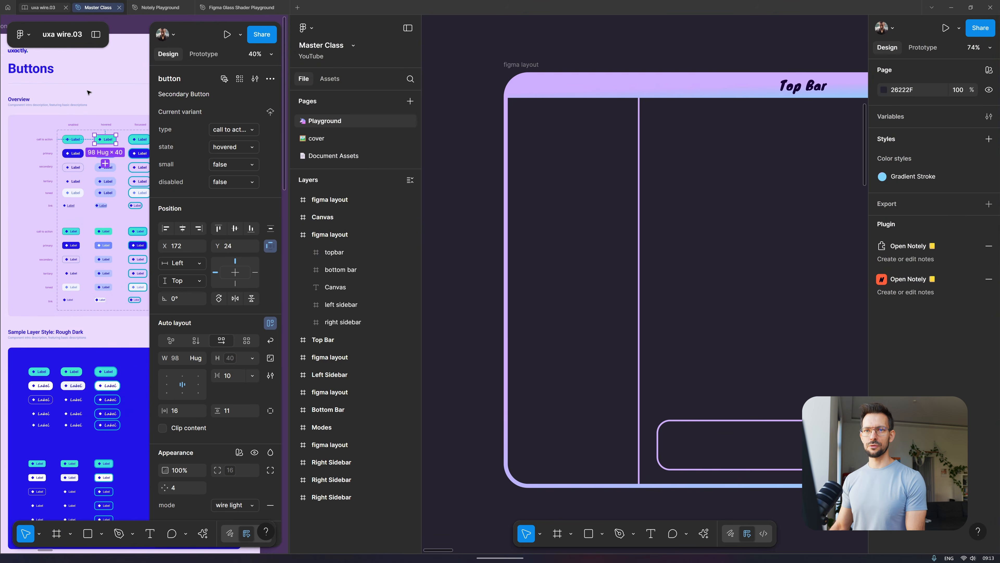
{"action": "left_click", "coordinate": [125, 32]}
{"action": "scroll", "coordinate": [126, 88], "scroll_direction": "up", "scroll_amount": 1}
{"action": "scroll", "coordinate": [126, 88], "scroll_direction": "left", "scroll_amount": 1}
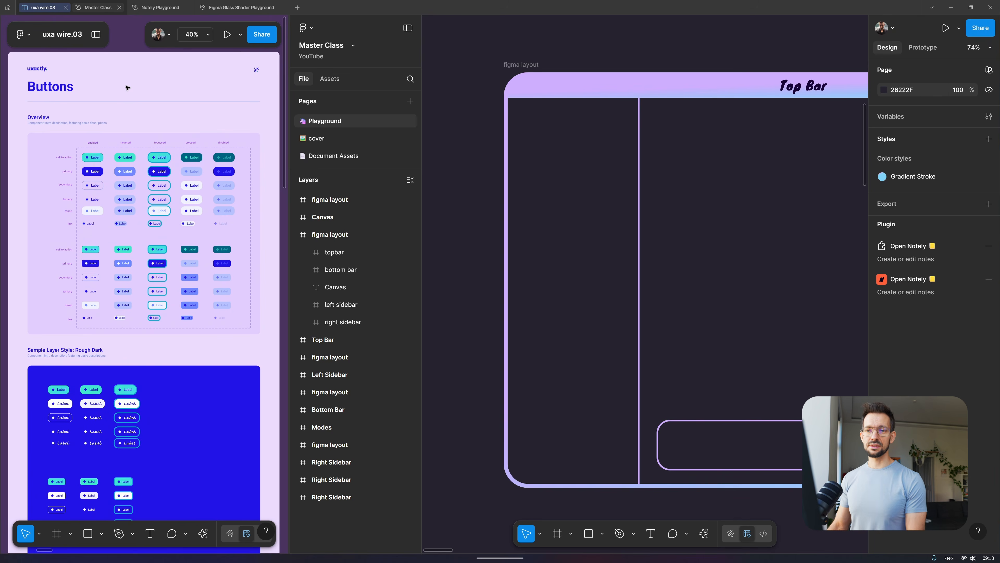
{"action": "scroll", "coordinate": [130, 119], "scroll_direction": "down", "scroll_amount": 8}
{"action": "scroll", "coordinate": [138, 150], "scroll_direction": "up", "scroll_amount": 6}
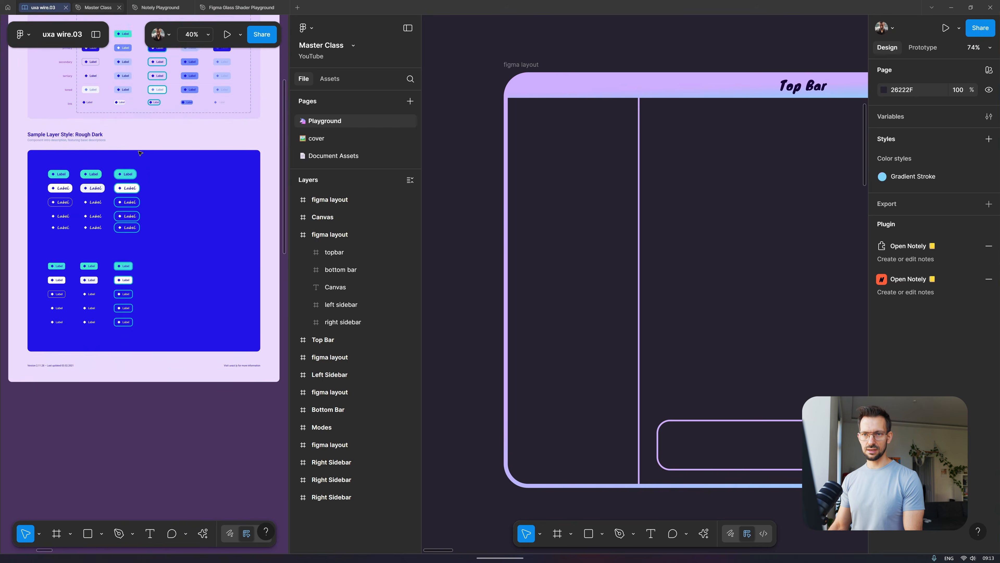
{"action": "scroll", "coordinate": [139, 153], "scroll_direction": "up", "scroll_amount": 5}
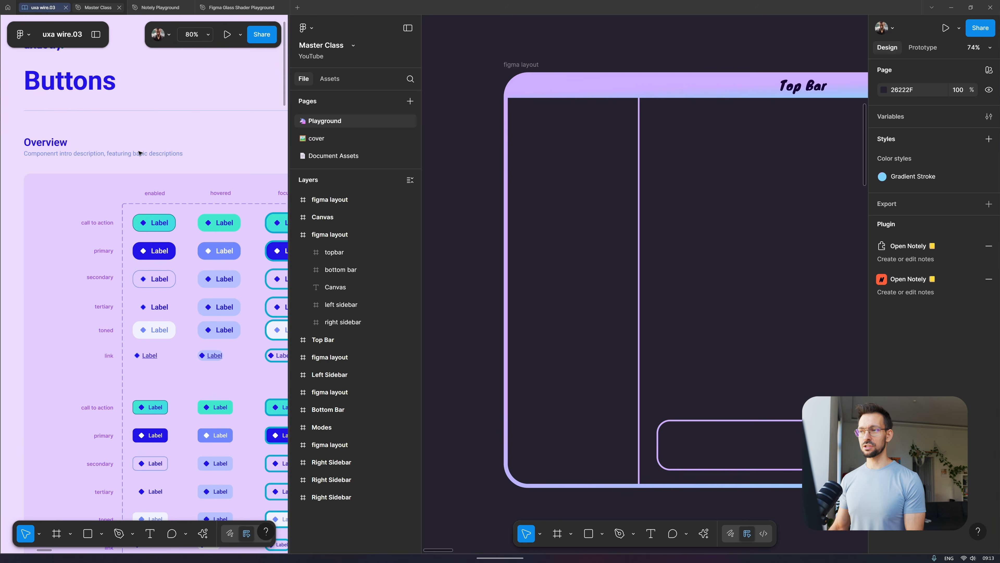
{"action": "scroll", "coordinate": [177, 153], "scroll_direction": "down", "scroll_amount": 2}
{"action": "scroll", "coordinate": [177, 153], "scroll_direction": "right", "scroll_amount": 1}
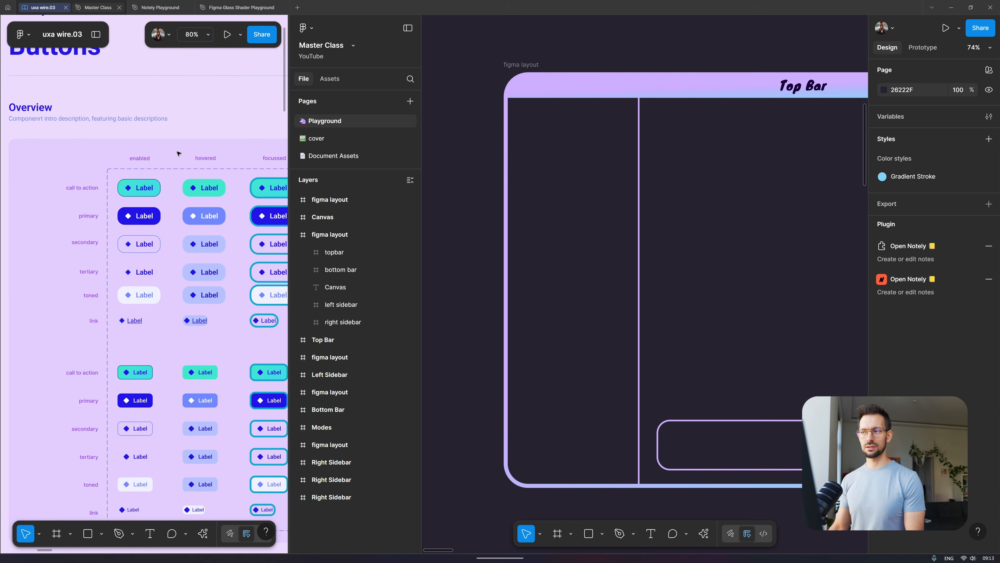
{"action": "scroll", "coordinate": [169, 146], "scroll_direction": "up", "scroll_amount": 4}
{"action": "scroll", "coordinate": [169, 146], "scroll_direction": "left", "scroll_amount": 2}
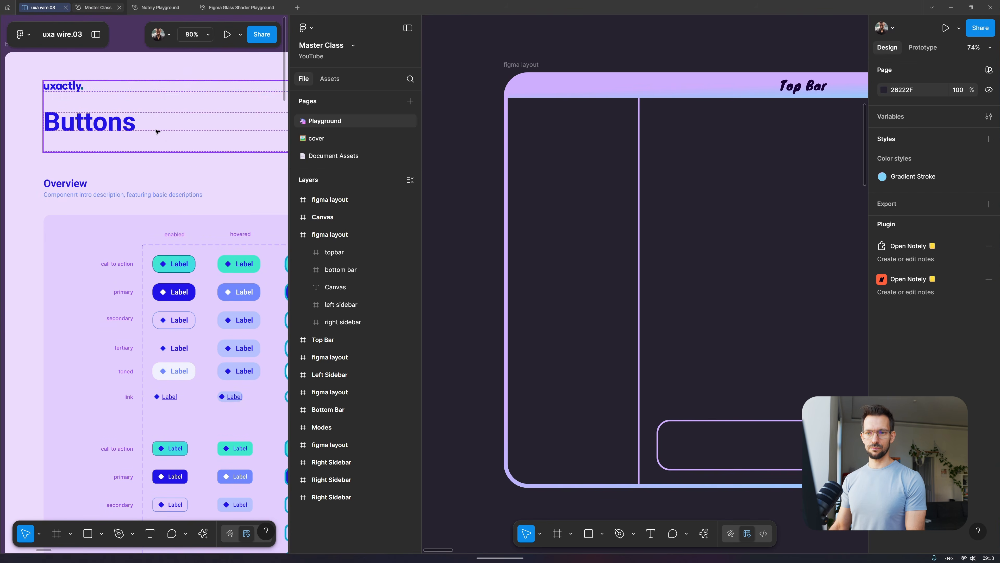
- Separate the split view of uxa wire.03 and Master Class into single tabs and show Master Class
{"action": "right_click", "coordinate": [101, 11]}
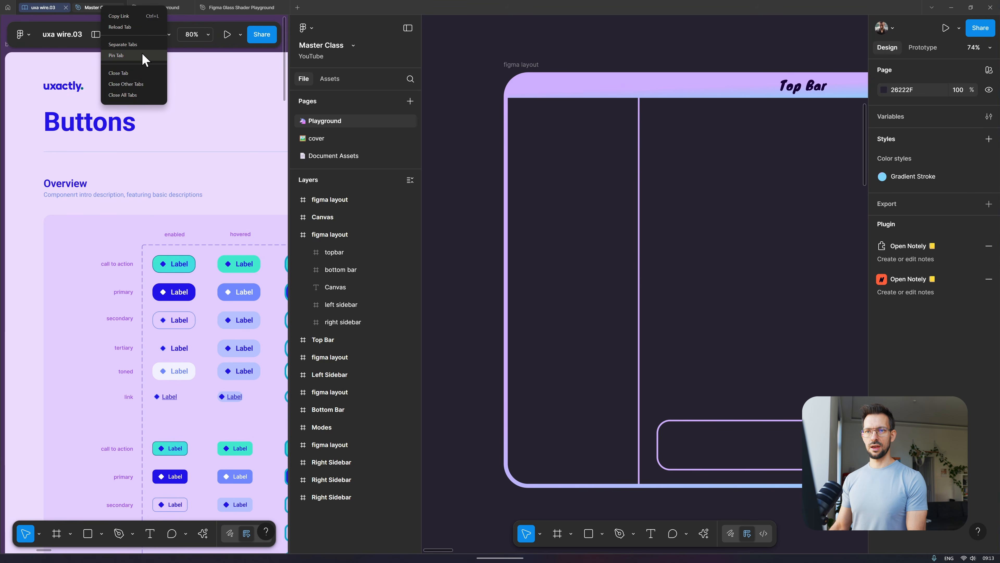
{"action": "left_click", "coordinate": [138, 45]}
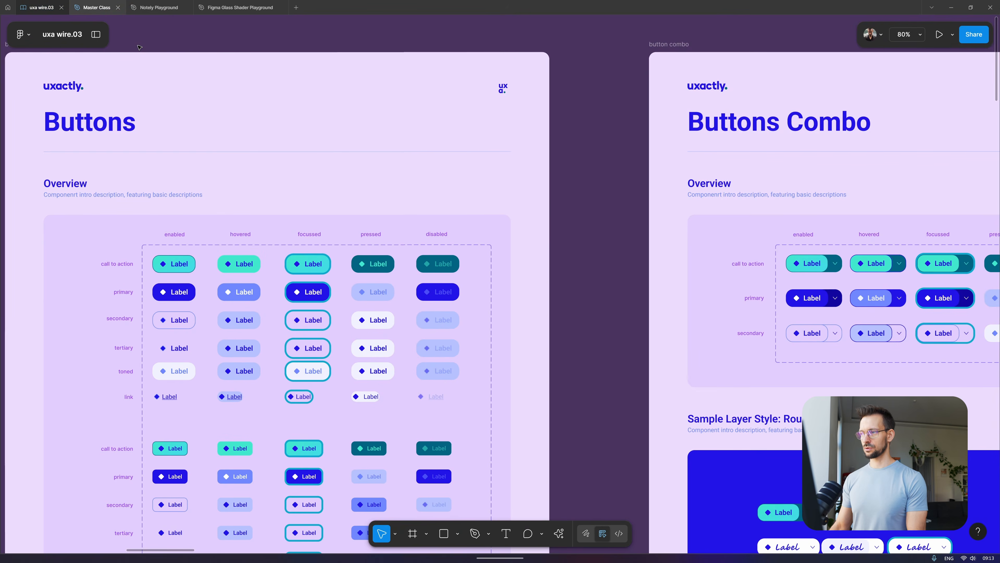
{"action": "key", "text": "ctrl+Tab"}
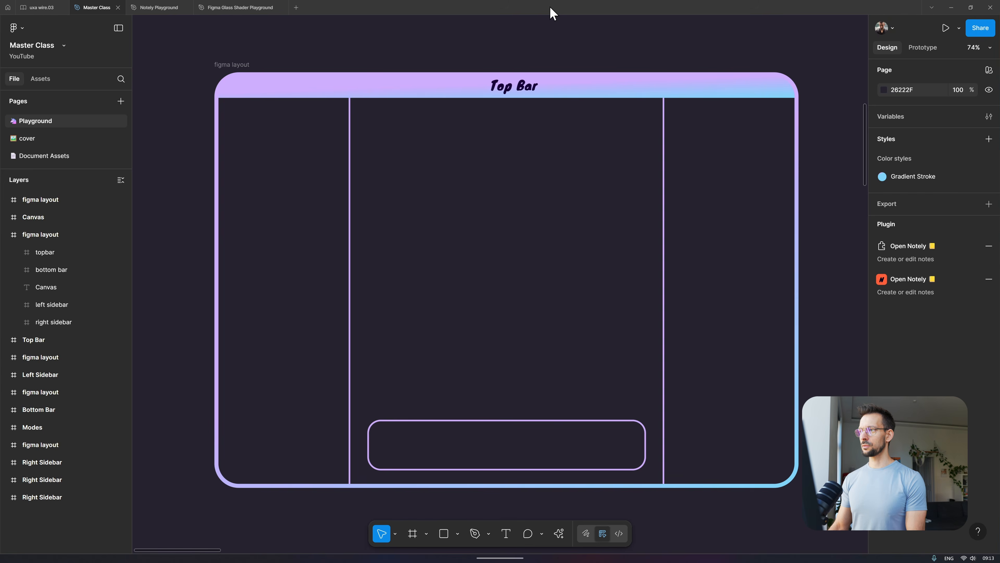
- Detach Master Class into its own window and snap it to the right half of the screen beside uxa wire.03
{"action": "left_click_drag", "start_coordinate": [551, 10], "coordinate": [503, 141]}
{"action": "key", "text": "shift"}
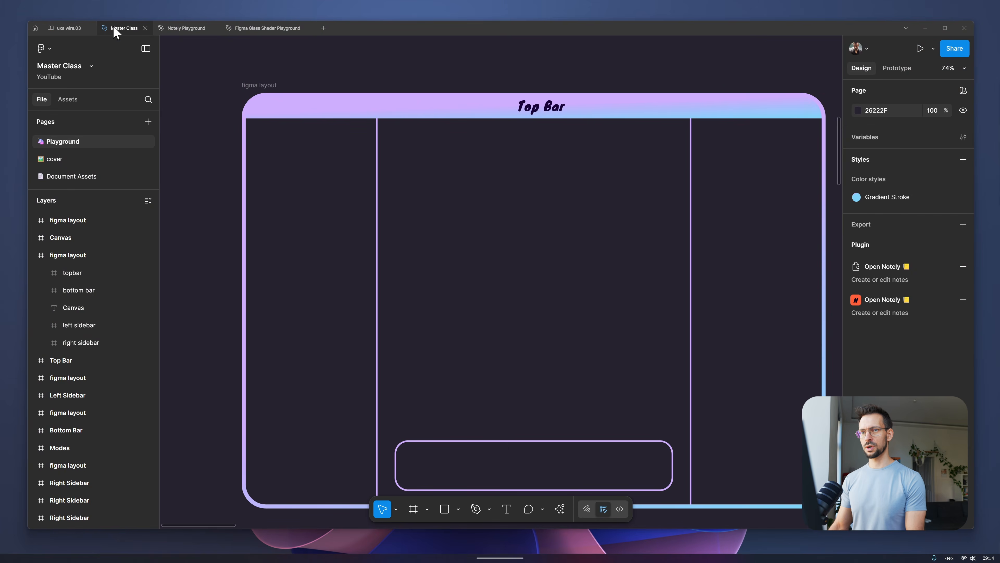
{"action": "left_click_drag", "start_coordinate": [117, 30], "coordinate": [337, 36]}
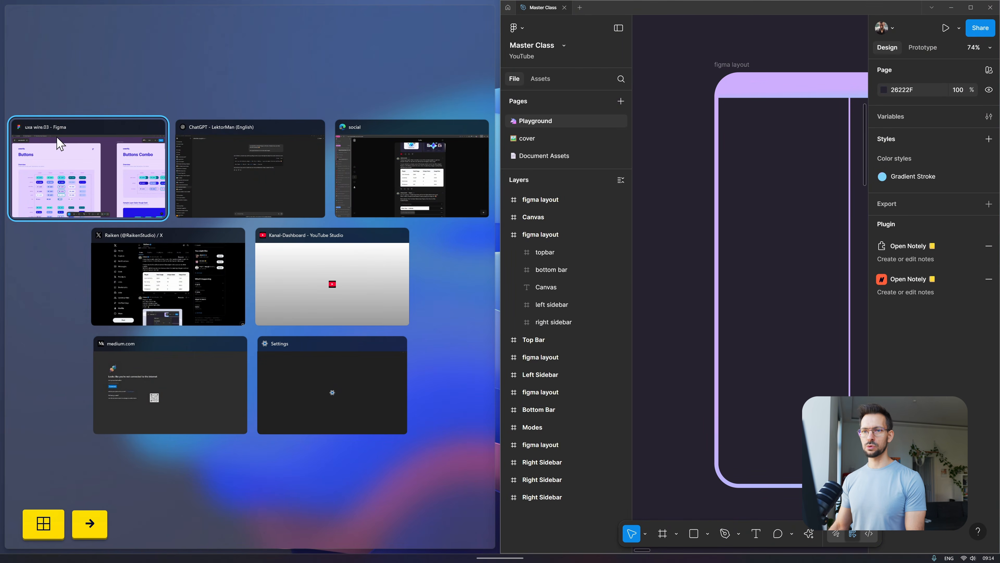
{"action": "left_click", "coordinate": [43, 146]}
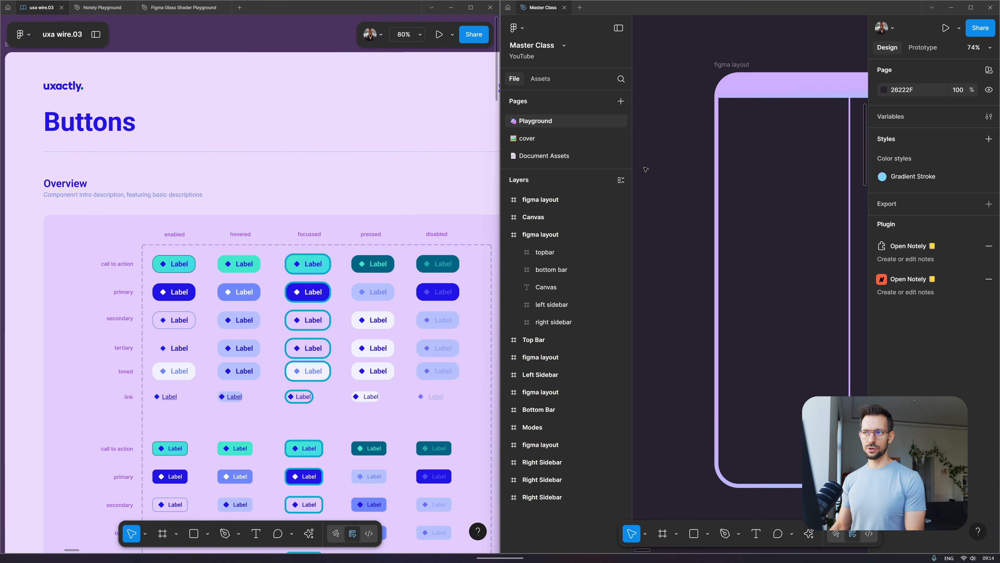
- Widen the Master Class window against the uxa wire.03 window and minimize its interface panels
{"action": "left_click_drag", "start_coordinate": [499, 77], "coordinate": [351, 111]}
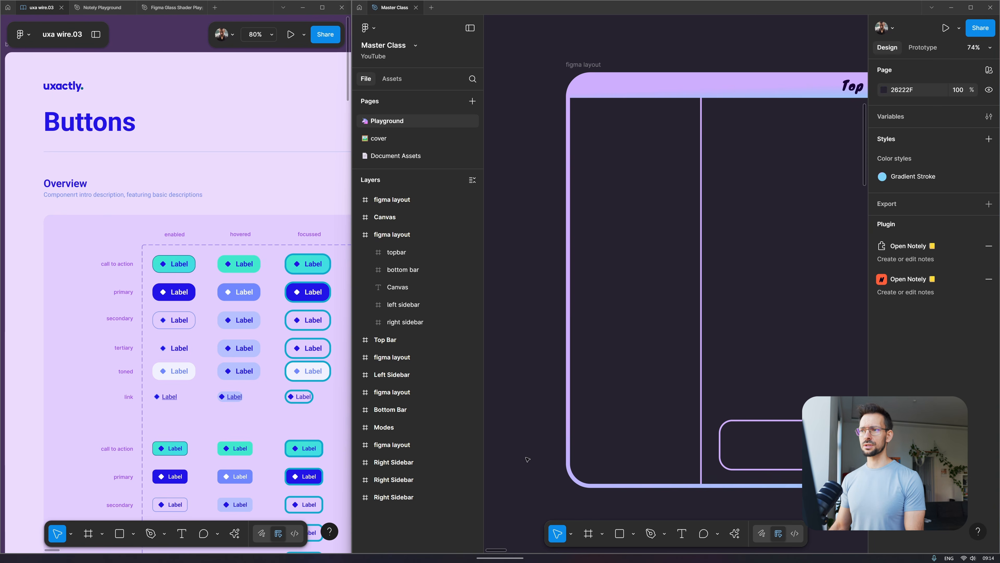
{"action": "mouse_move", "coordinate": [590, 549]}
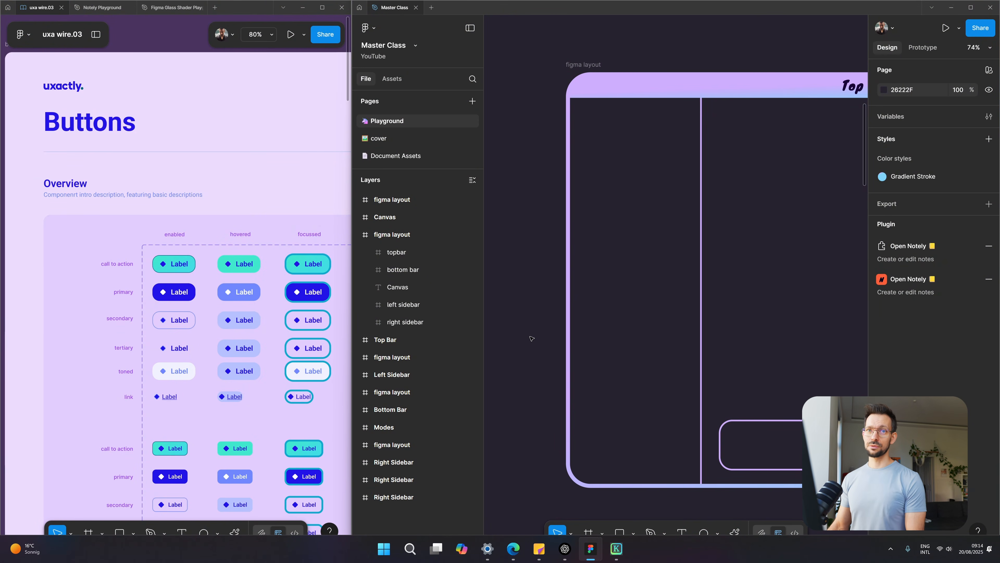
{"action": "key", "text": "shift+backslash"}
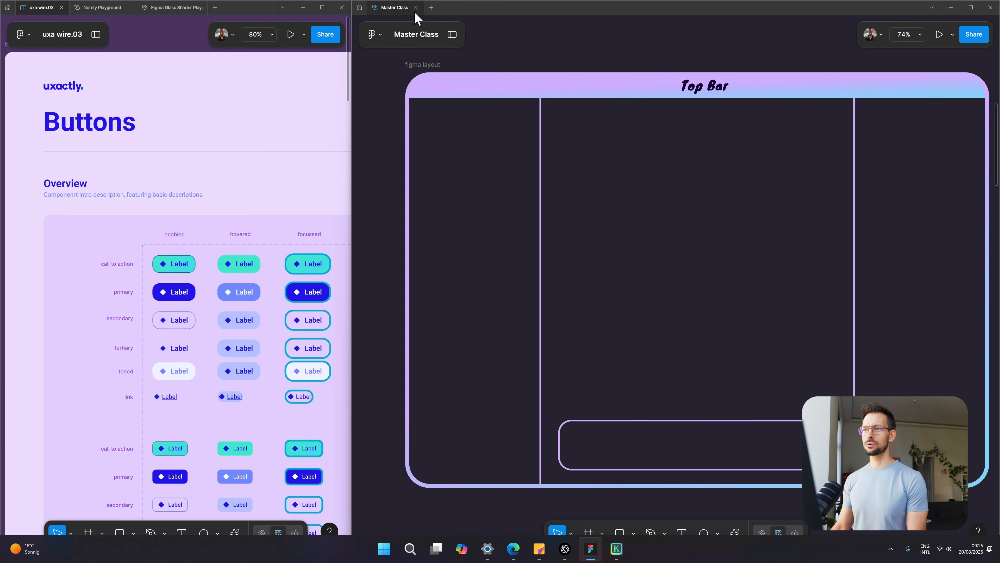
- Move the Master Class tab back into the uxa wire.03 window and maximize that window
{"action": "left_click_drag", "start_coordinate": [393, 11], "coordinate": [77, 10]}
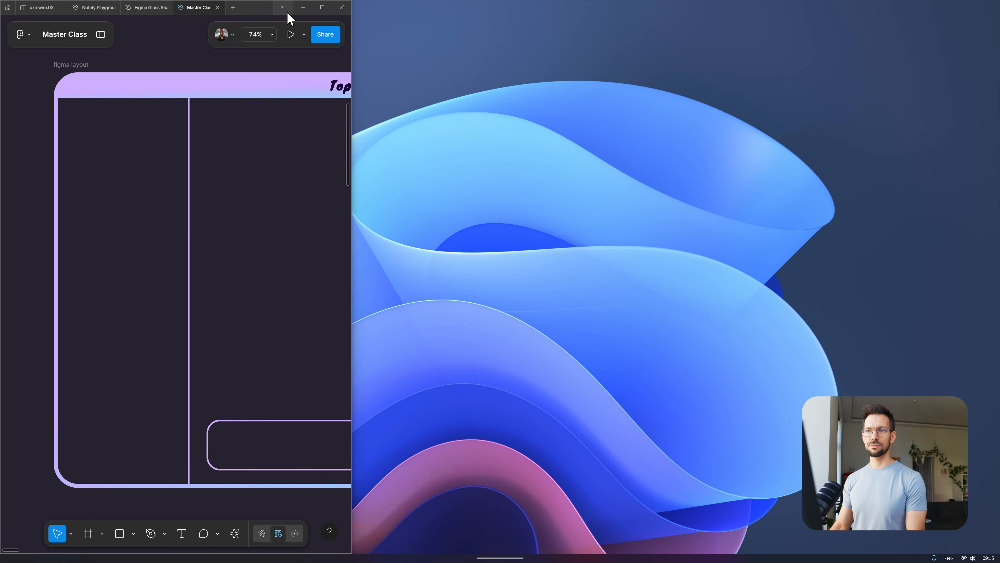
{"action": "key", "text": "super+Up"}
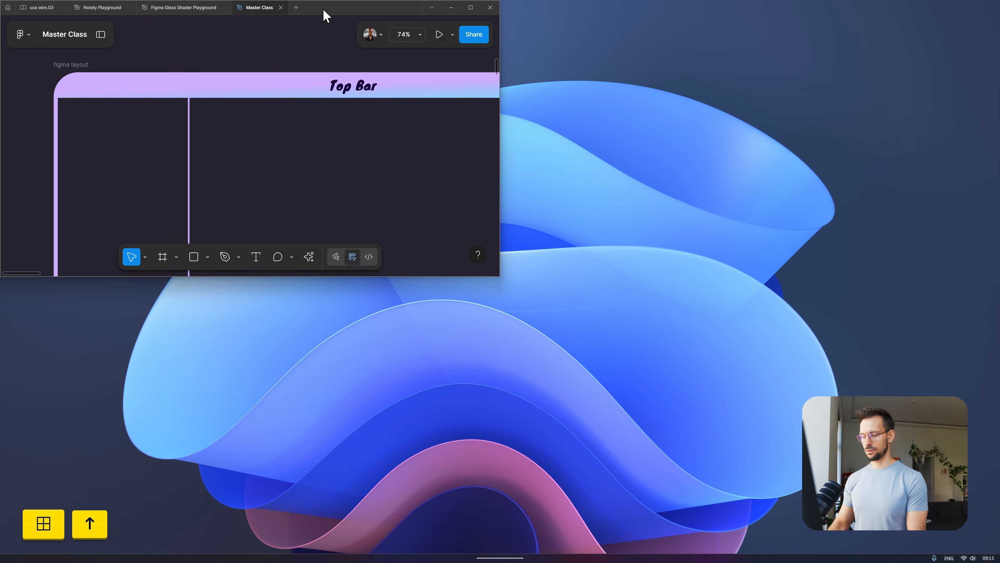
{"action": "key", "text": "super+Up"}
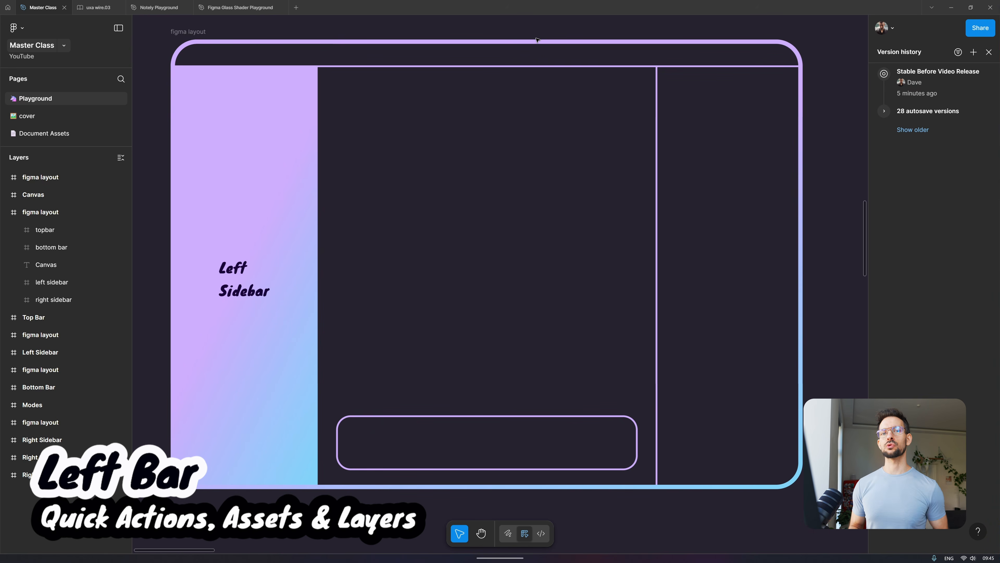
- Review the main menu's File, Edit and Text commands without applying any
{"action": "left_click", "coordinate": [20, 28]}
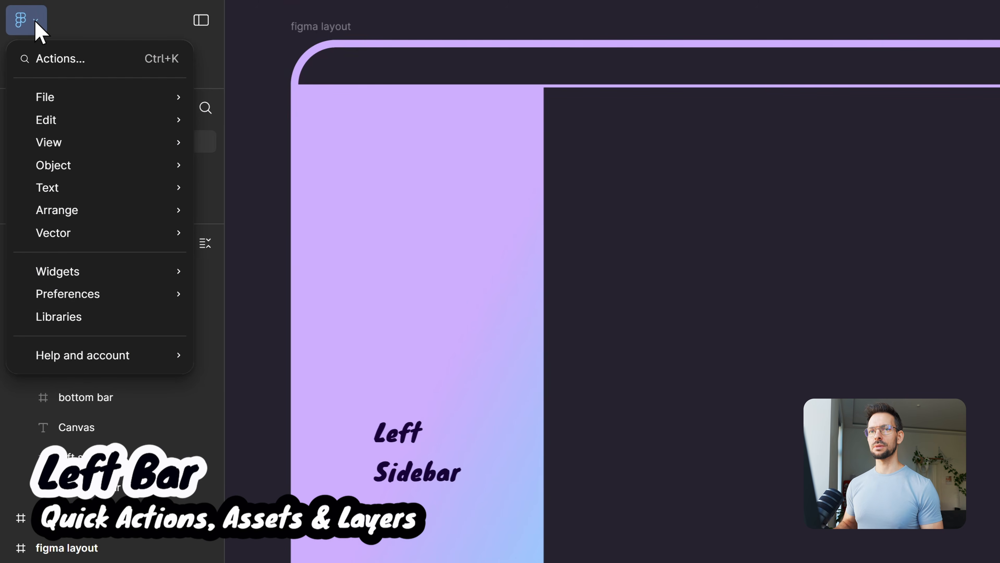
{"action": "left_click", "coordinate": [35, 23]}
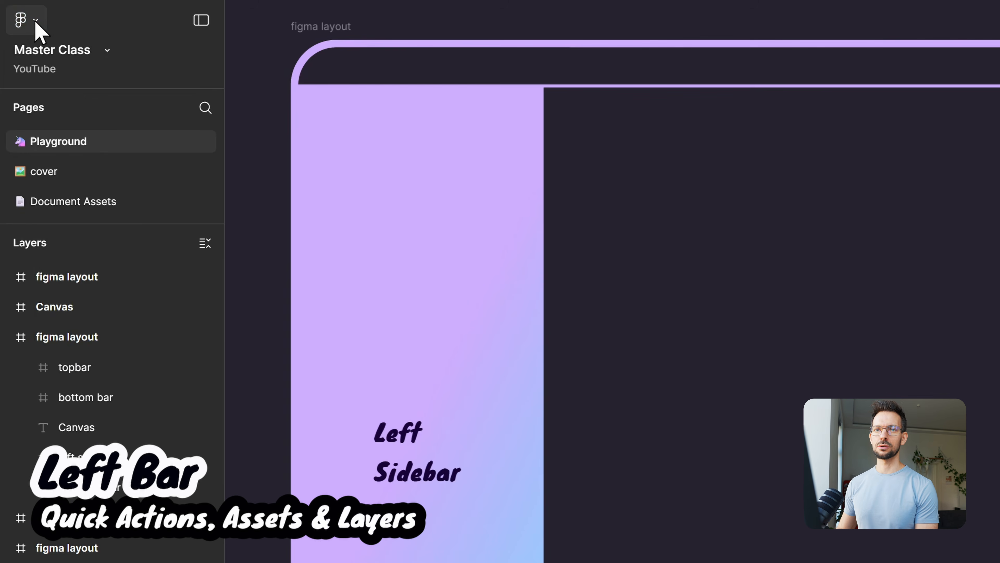
{"action": "left_click", "coordinate": [35, 23]}
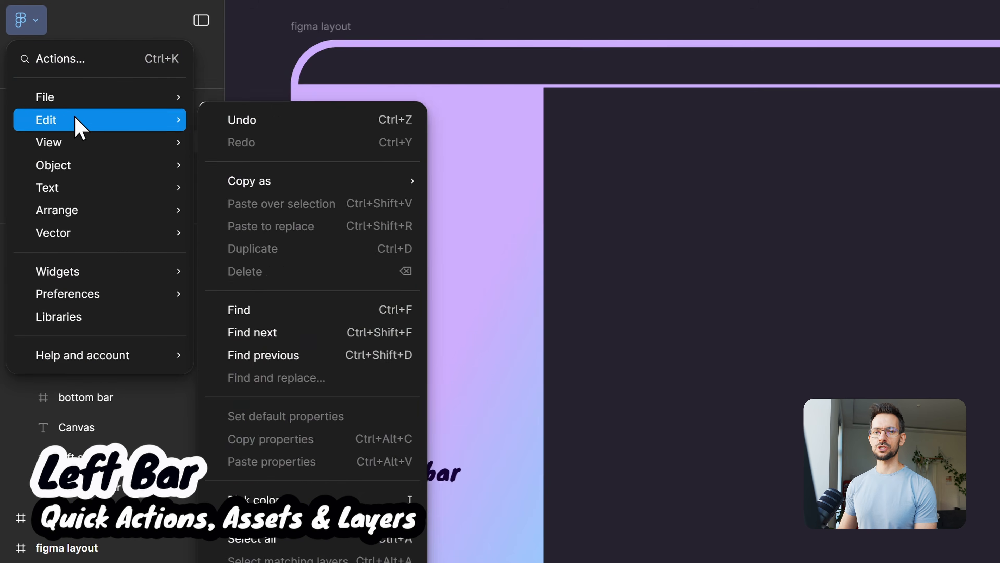
{"action": "mouse_move", "coordinate": [75, 172]}
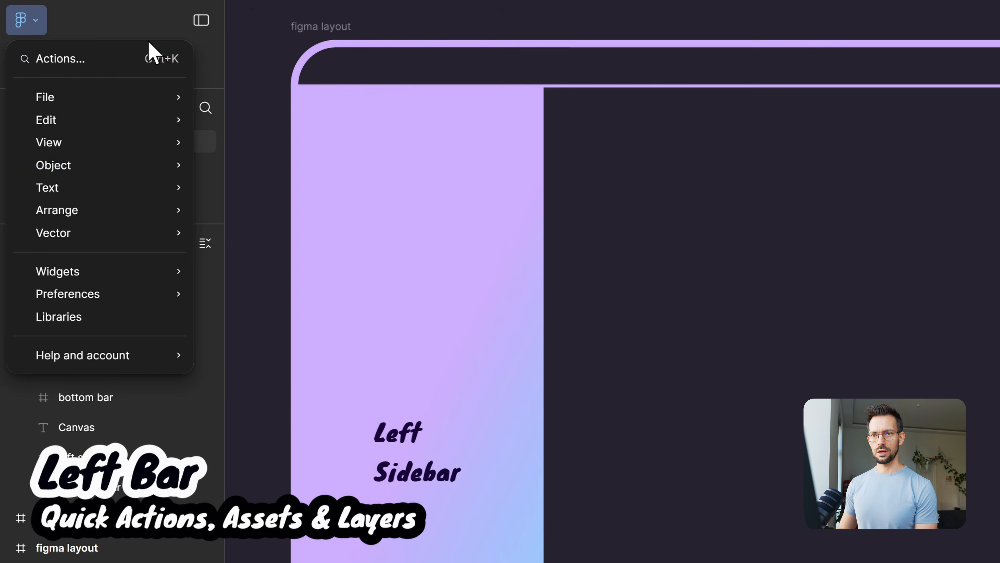
{"action": "mouse_move", "coordinate": [153, 202]}
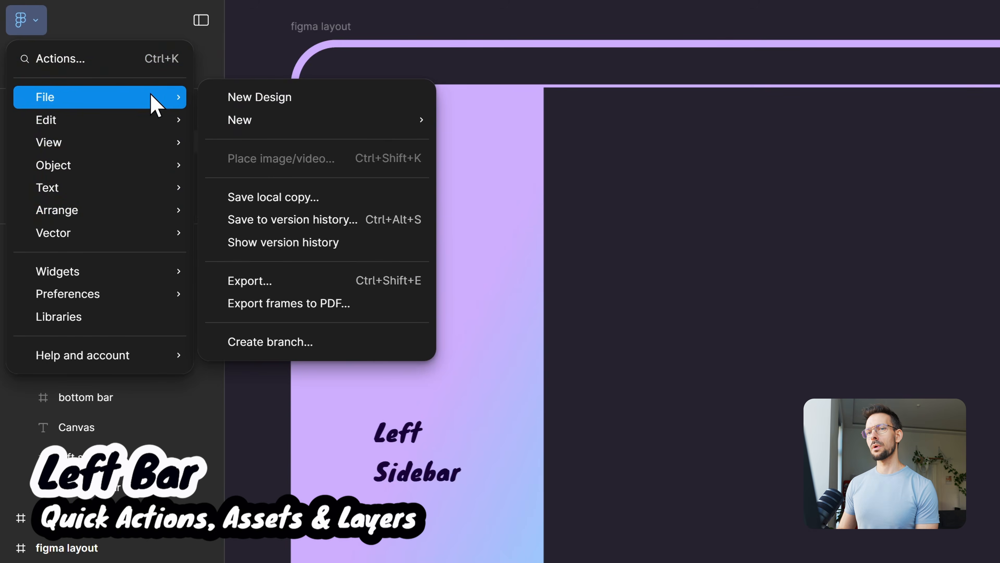
{"action": "mouse_move", "coordinate": [154, 171]}
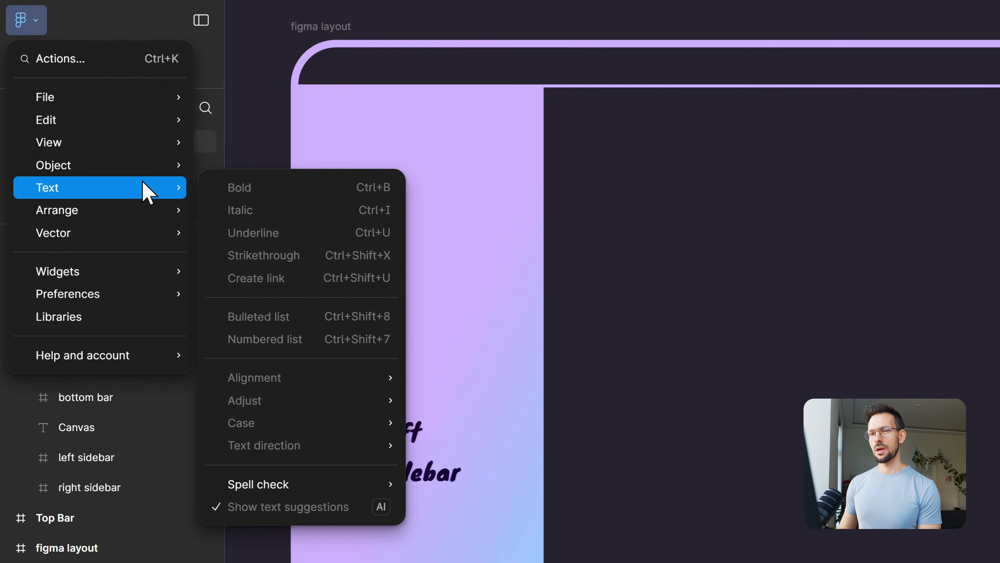
{"action": "mouse_move", "coordinate": [138, 114]}
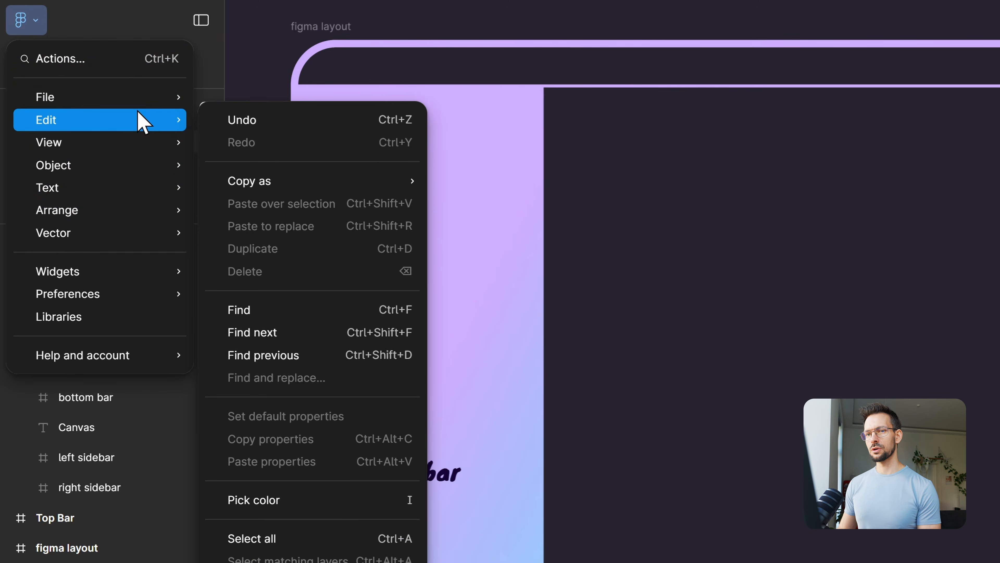
{"action": "mouse_move", "coordinate": [122, 144]}
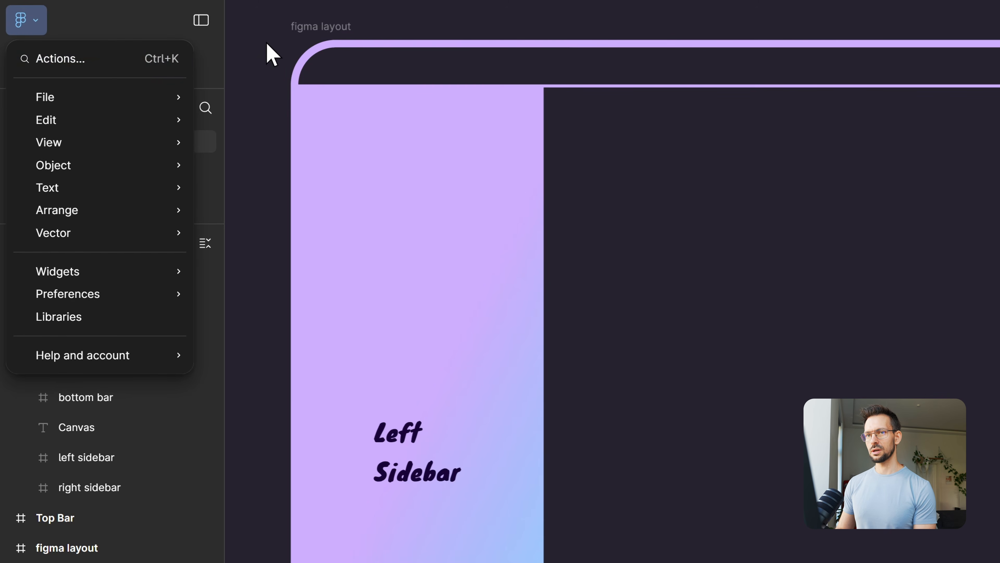
{"action": "left_click", "coordinate": [27, 20]}
{"action": "left_click", "coordinate": [27, 21]}
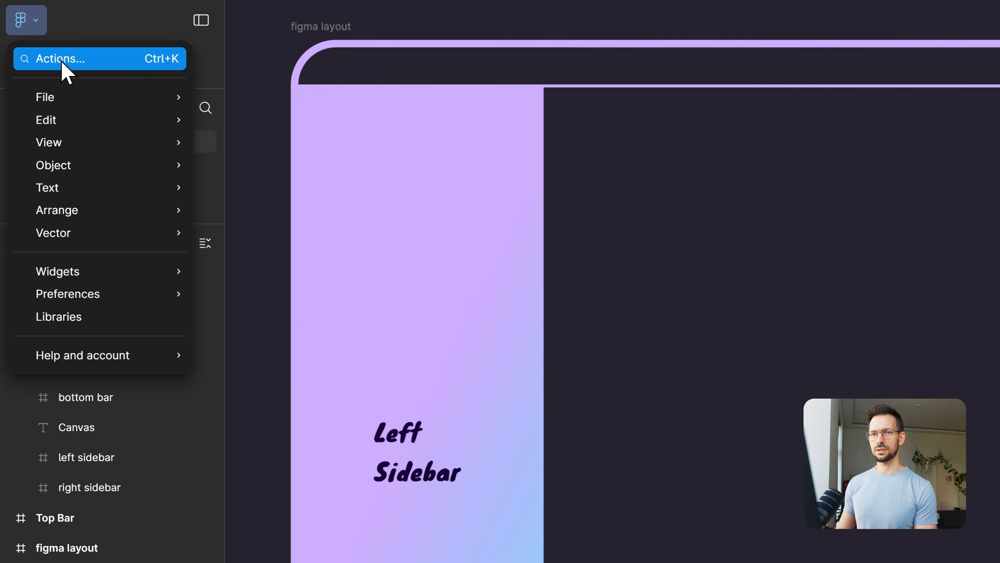
{"action": "left_click", "coordinate": [240, 73]}
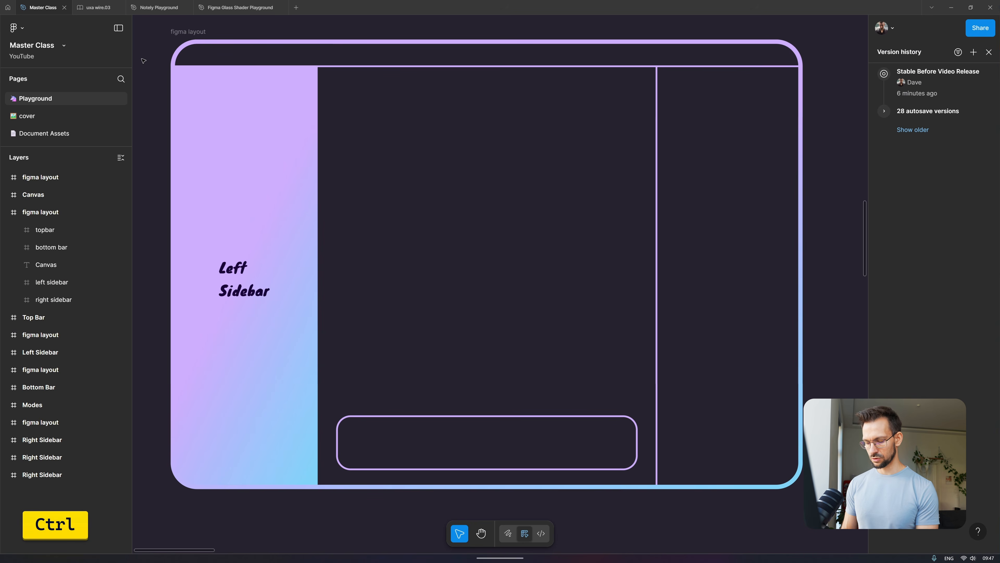
- Close the version history and return to the editable Master Class canvas
{"action": "key", "text": "ctrl+k"}
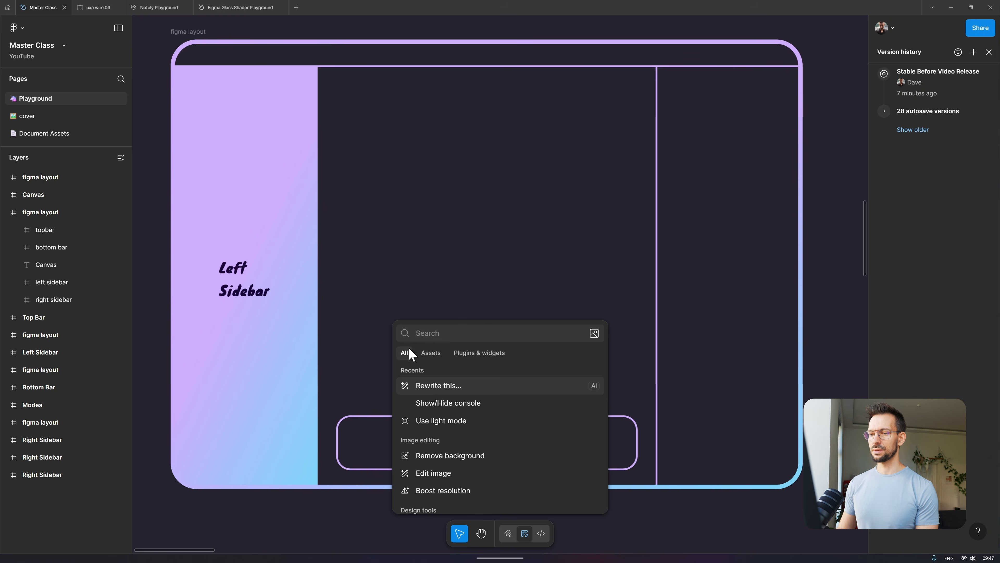
{"action": "left_click", "coordinate": [990, 53]}
{"action": "left_click", "coordinate": [354, 380]}
- Search the quick actions for "pixel", replace the query with "conte" and highlight the Contently Smart Content & AI Copilot result
{"action": "key", "text": "ctrl+k"}
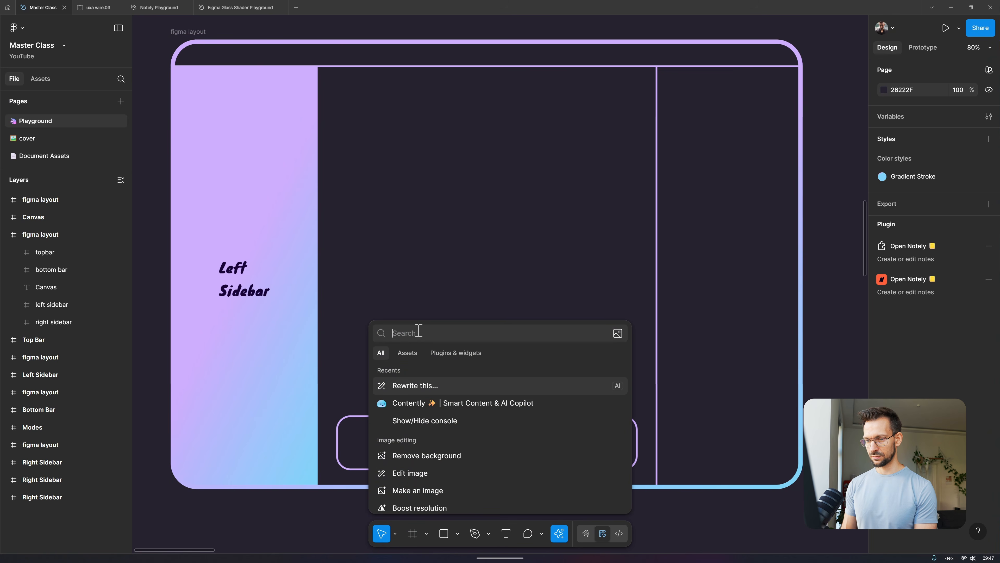
{"action": "type", "text": "pixel"}
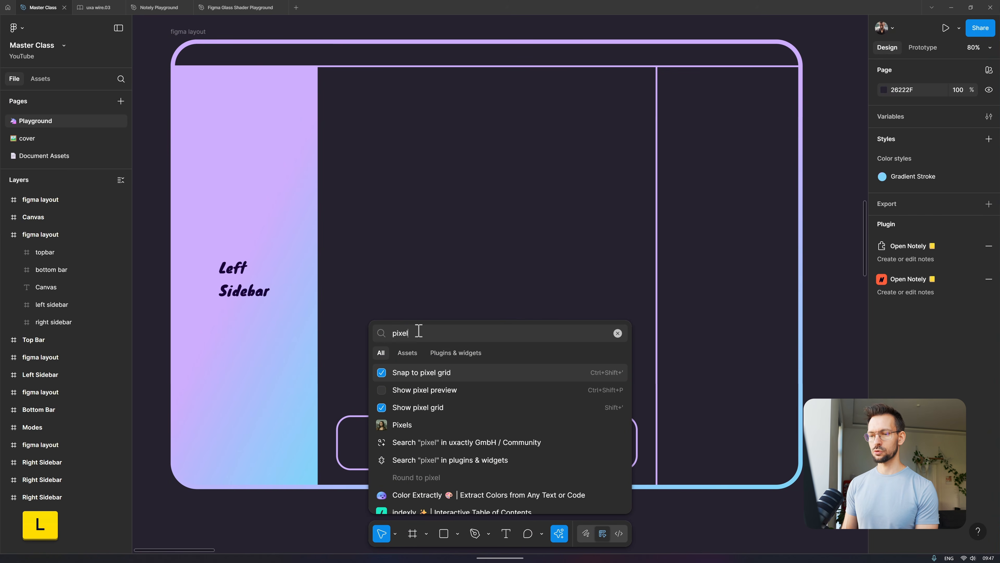
{"action": "key", "text": "Home"}
{"action": "key", "text": "ctrl+a"}
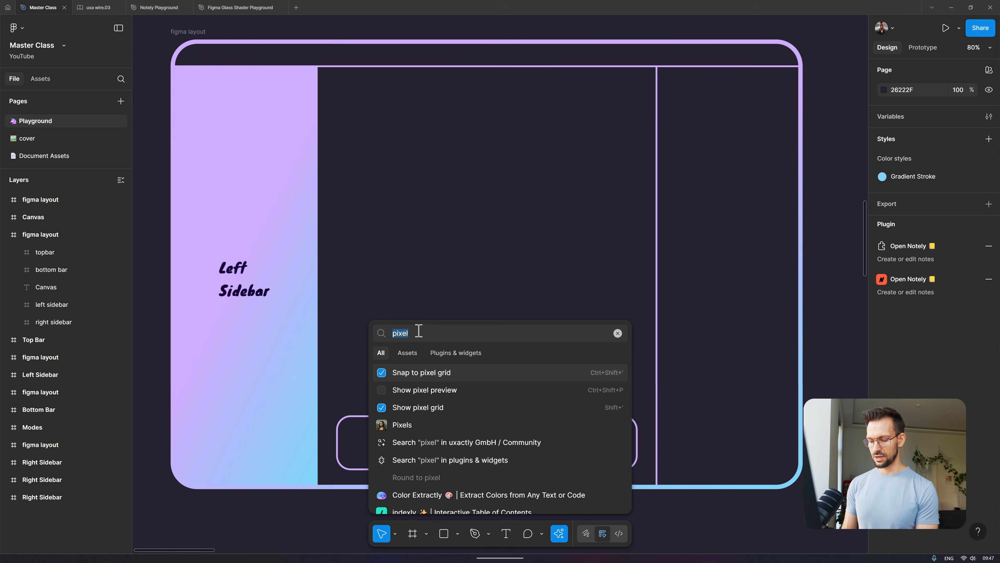
{"action": "type", "text": "conte"}
{"action": "key", "text": "Right"}
{"action": "key", "text": "Down"}
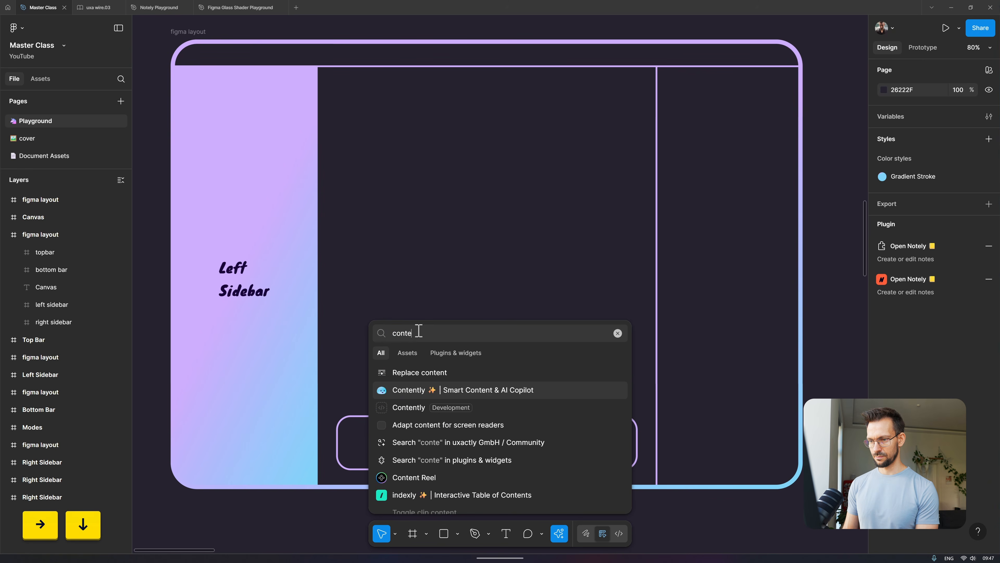
- Replace the quick actions query with "button" and review the matching component assets
{"action": "key", "text": "BackSpace"}
{"action": "key", "text": "BackSpace"}
{"action": "key", "text": "BackSpace"}
{"action": "key", "text": "BackSpace"}
{"action": "key", "text": "BackSpace"}
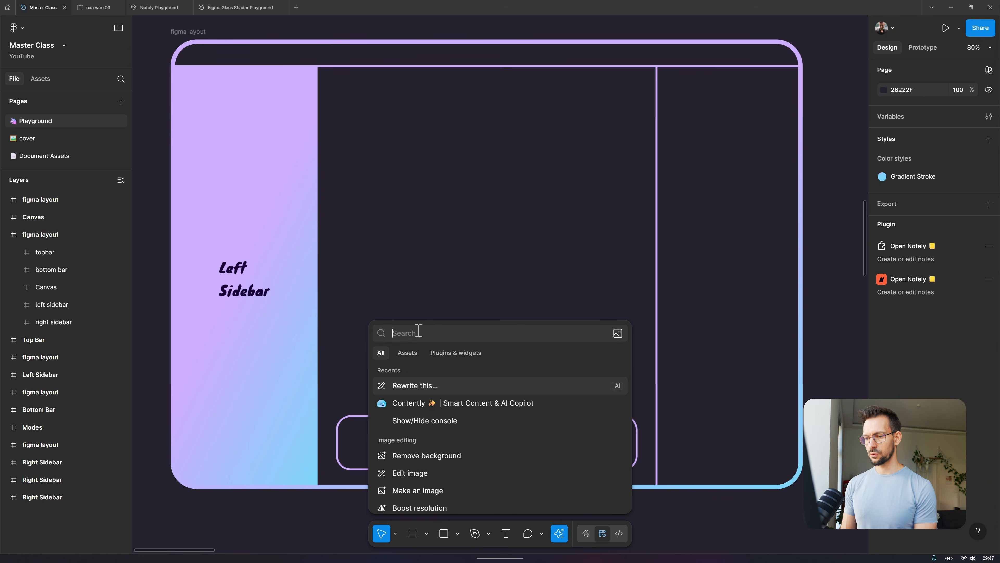
{"action": "type", "text": "button"}
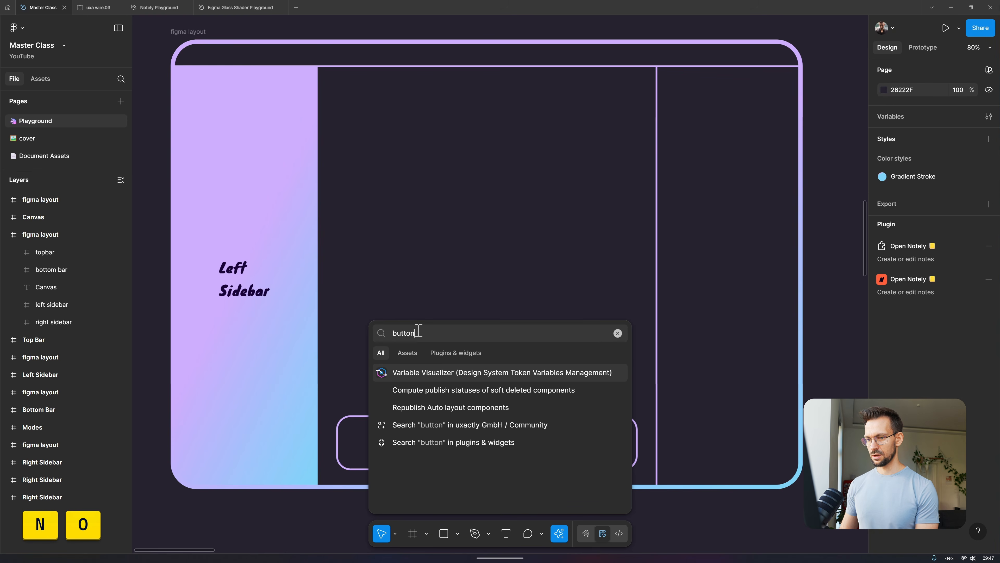
{"action": "left_click", "coordinate": [408, 352]}
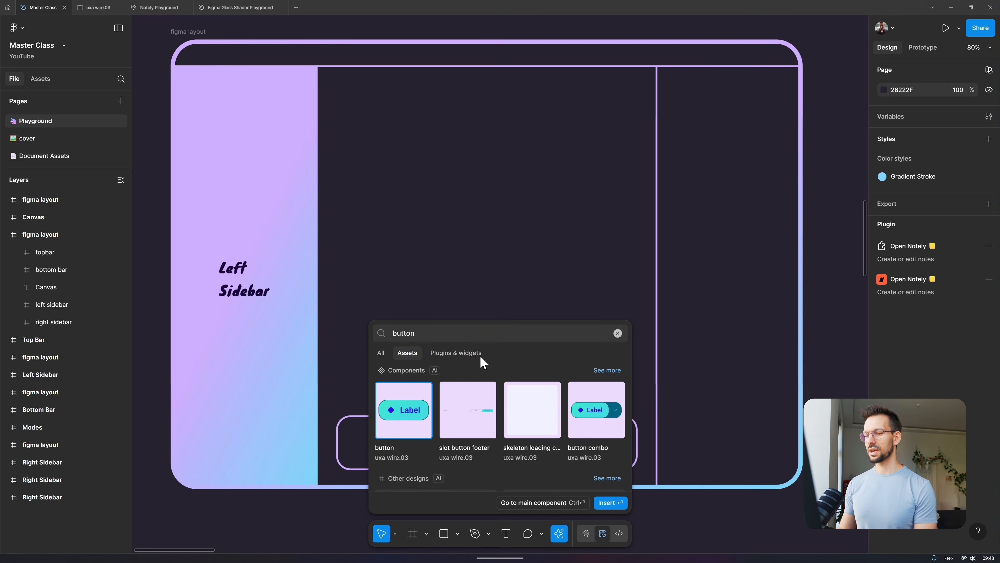
{"action": "scroll", "coordinate": [489, 407], "scroll_direction": "down", "scroll_amount": 3}
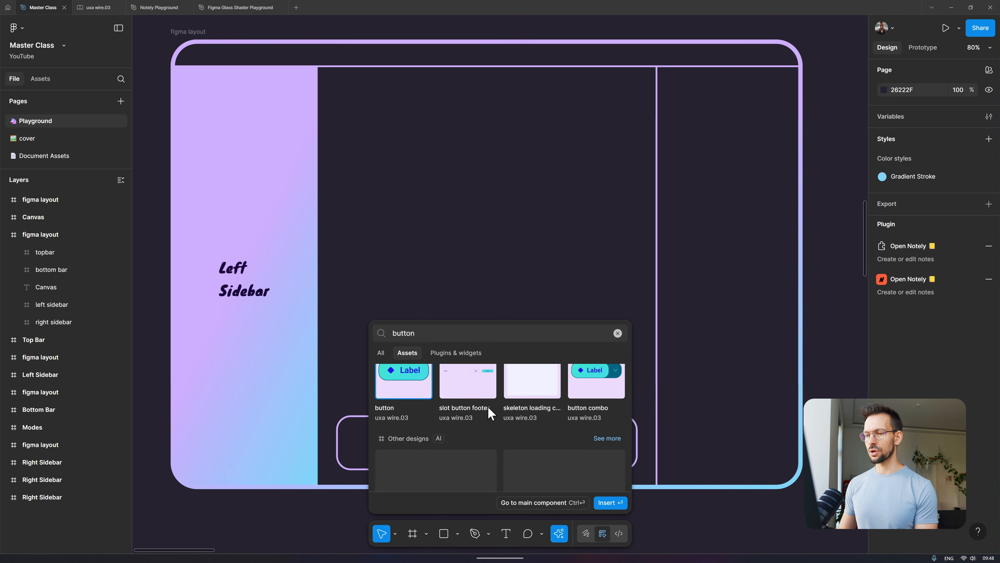
{"action": "scroll", "coordinate": [488, 406], "scroll_direction": "up", "scroll_amount": 3}
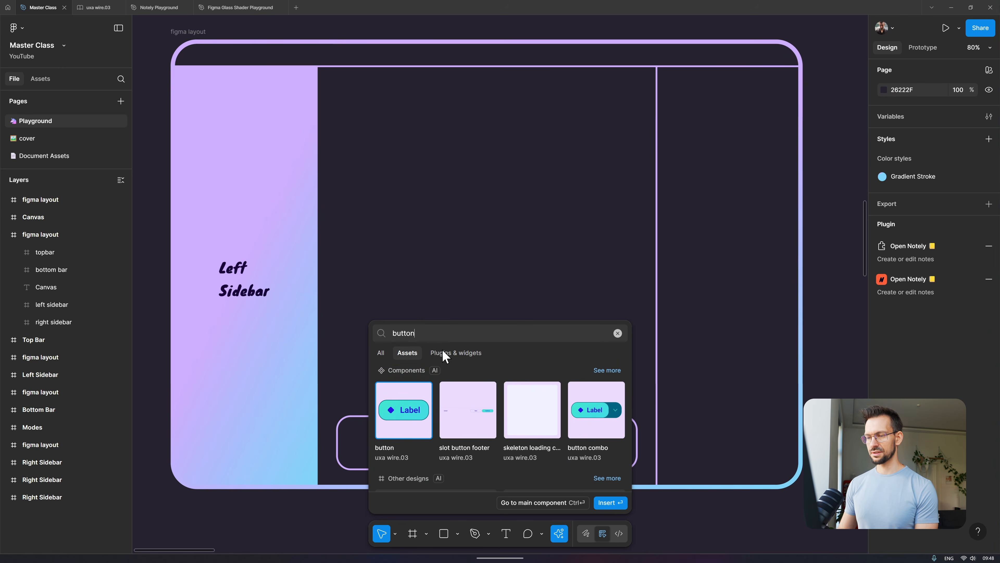
- Look at the button plugins and widgets, search that category for "notel" instead, and close quick actions
{"action": "left_click", "coordinate": [445, 353]}
{"action": "key", "text": "ctrl+a"}
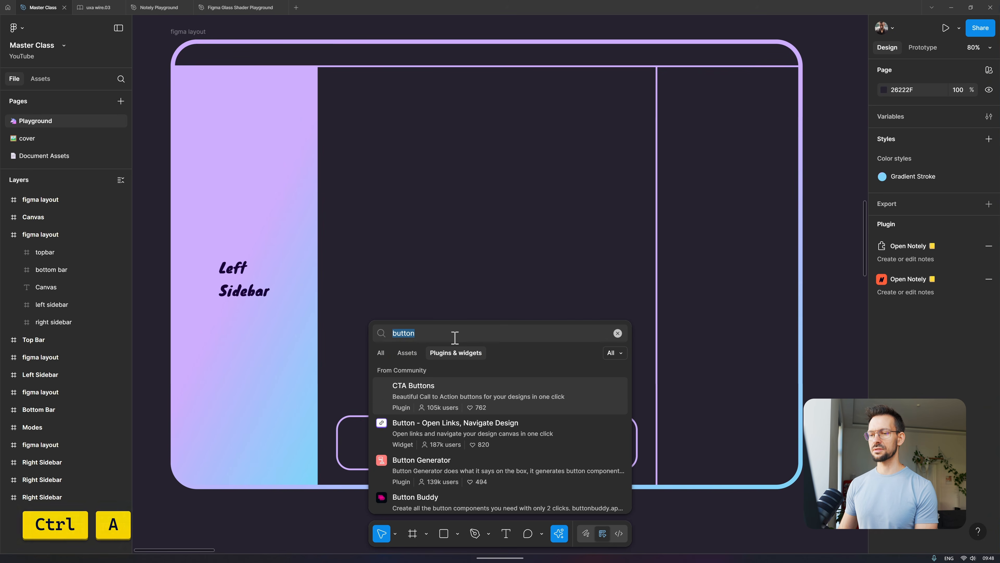
{"action": "key", "text": "BackSpace"}
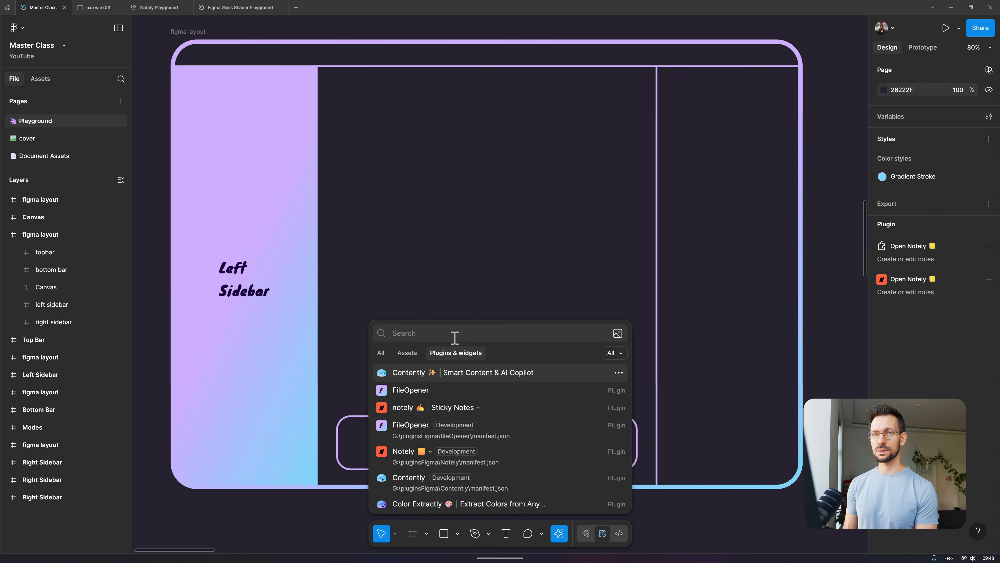
{"action": "type", "text": "notel"}
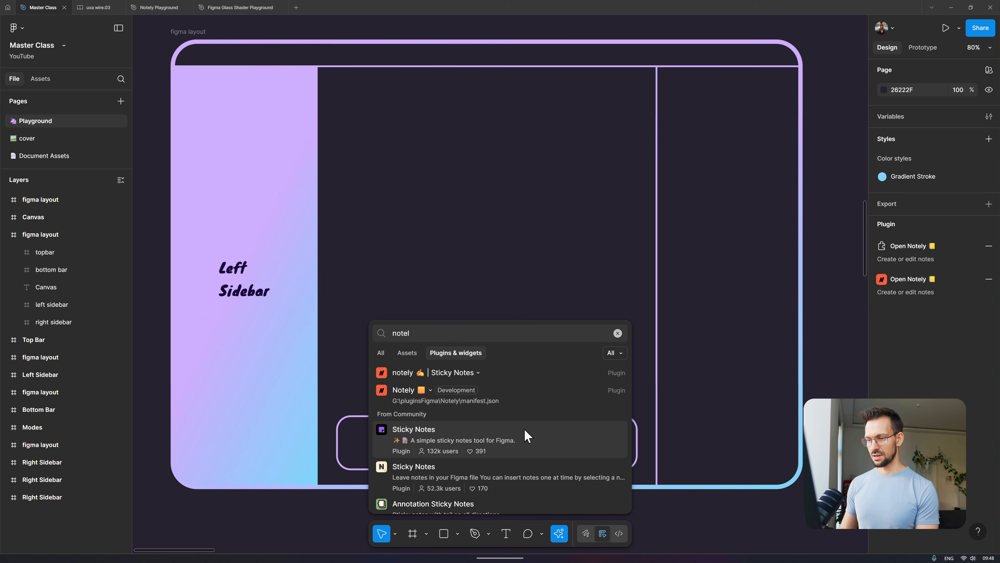
{"action": "scroll", "coordinate": [525, 428], "scroll_direction": "down", "scroll_amount": 3}
{"action": "key", "text": "Escape"}
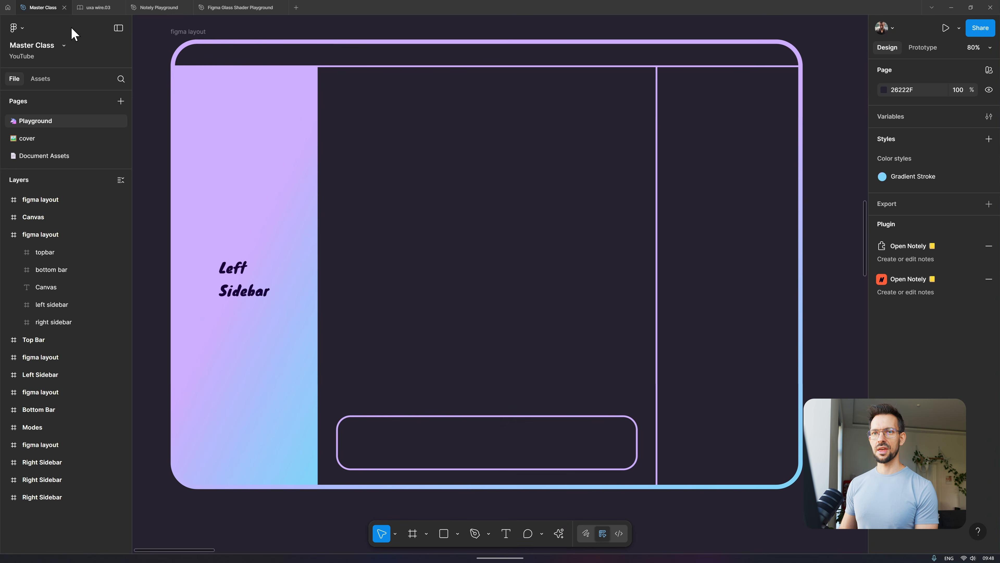
- Minimize the interface panels and bring the Top Bar layout frame into view
{"action": "left_click", "coordinate": [118, 28]}
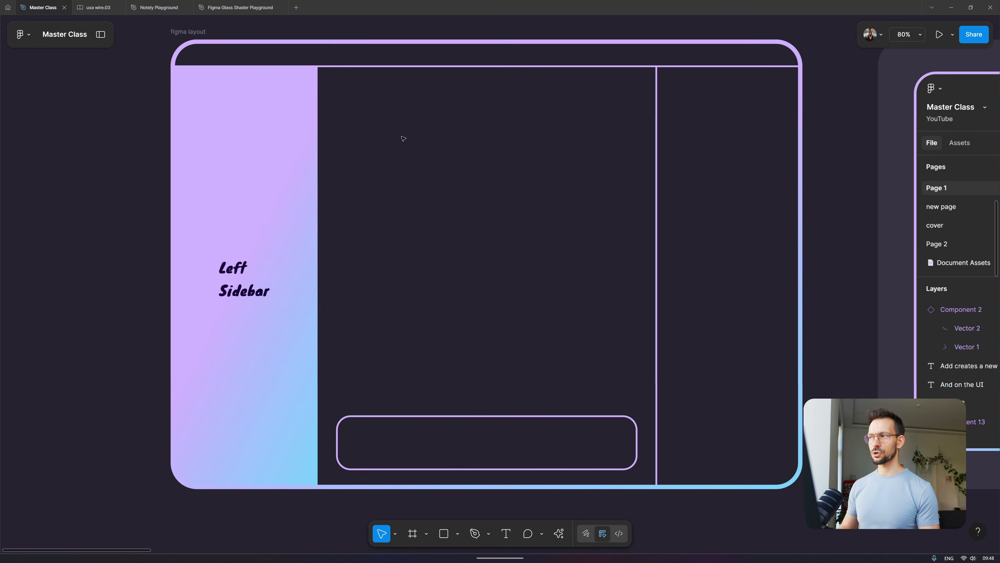
{"action": "scroll", "coordinate": [403, 139], "scroll_direction": "up", "scroll_amount": 5}
{"action": "scroll", "coordinate": [403, 138], "scroll_direction": "down", "scroll_amount": 1}
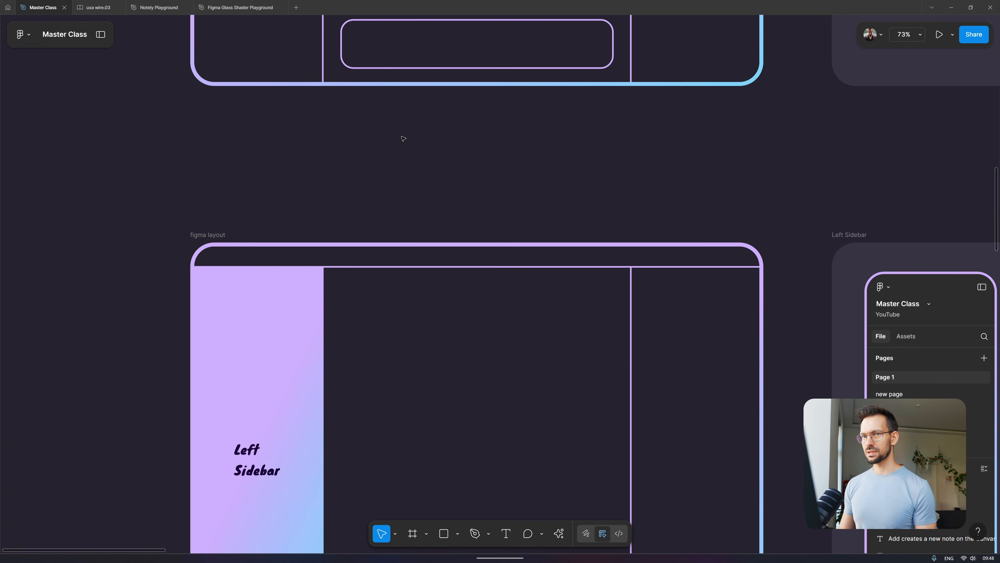
{"action": "scroll", "coordinate": [403, 139], "scroll_direction": "up", "scroll_amount": 6}
{"action": "scroll", "coordinate": [404, 138], "scroll_direction": "up", "scroll_amount": 3}
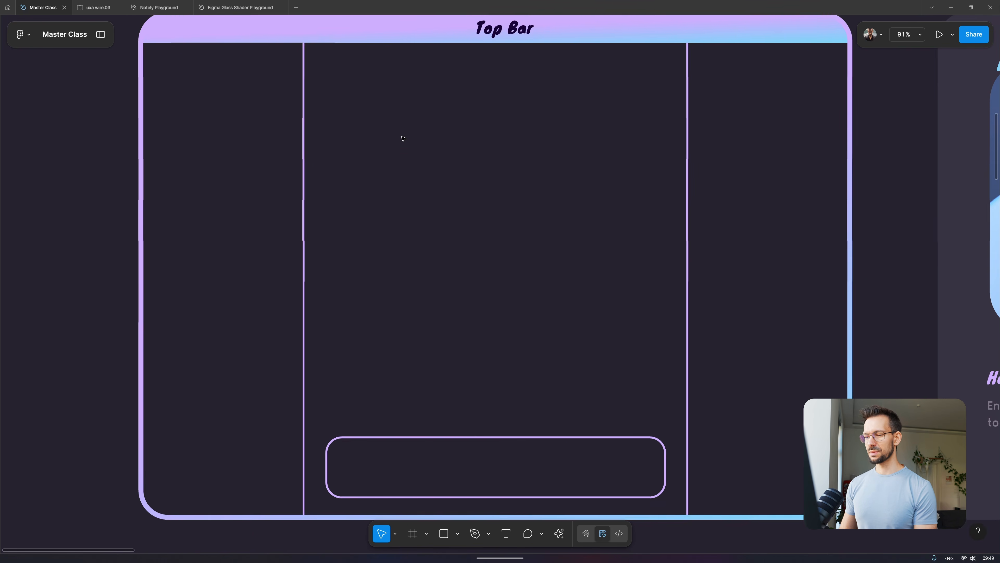
{"action": "scroll", "coordinate": [403, 139], "scroll_direction": "up", "scroll_amount": 1}
{"action": "scroll", "coordinate": [401, 136], "scroll_direction": "down", "scroll_amount": 3}
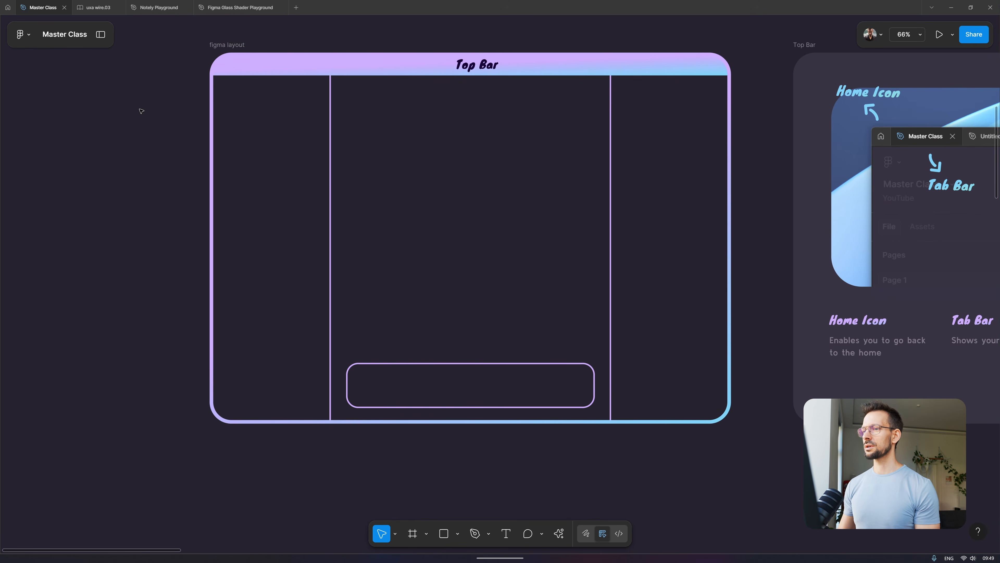
- Select the Top Bar text in the layout frame and check its Prototype and Design properties
{"action": "left_click", "coordinate": [478, 65], "text": "ctrl"}
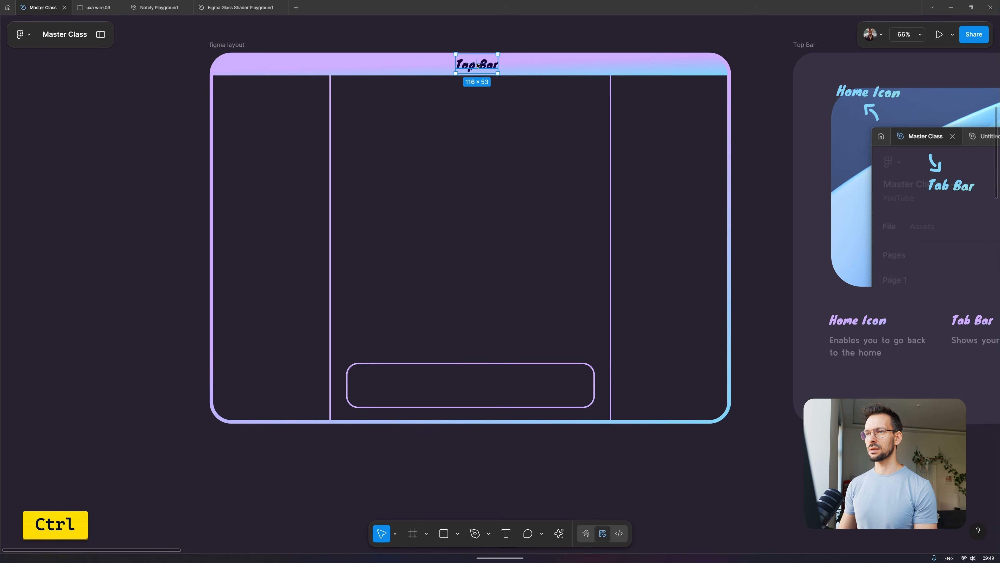
{"action": "scroll", "coordinate": [591, 138], "scroll_direction": "right", "scroll_amount": 3}
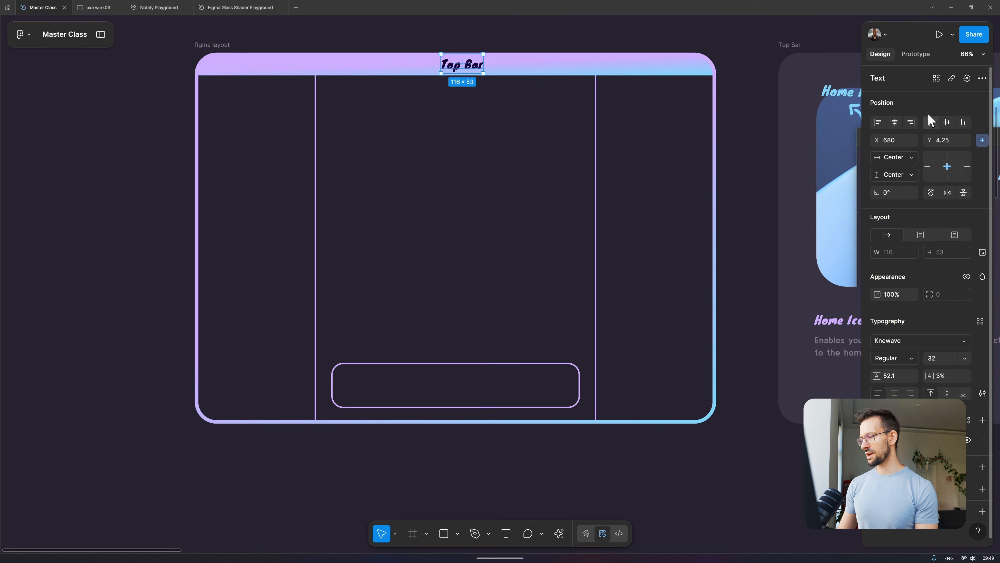
{"action": "left_click", "coordinate": [916, 54]}
{"action": "left_click", "coordinate": [879, 56]}
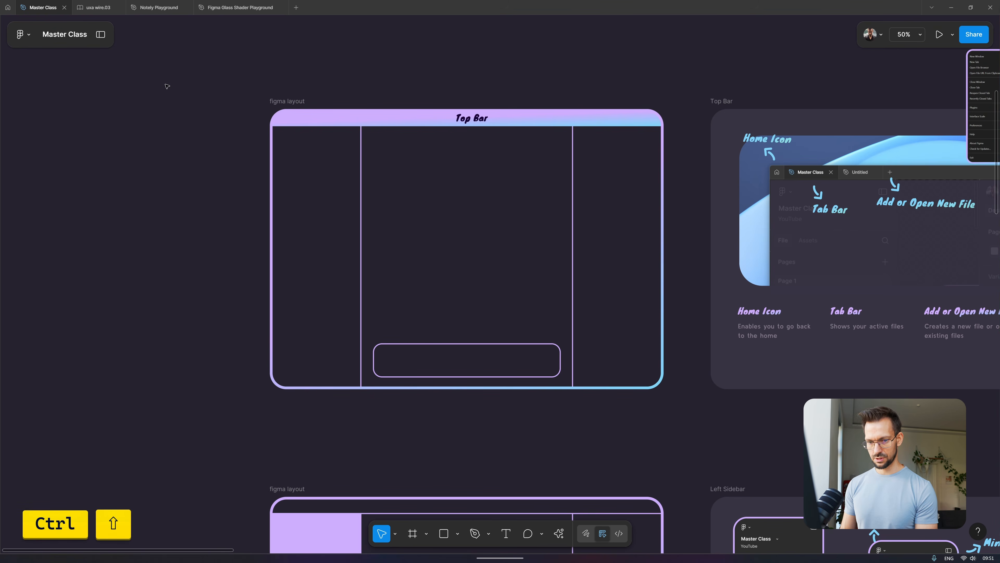
- Toggle the minimized interface on and off several times, ending with the full side panels expanded
{"action": "key", "text": "ctrl+shift+backslash"}
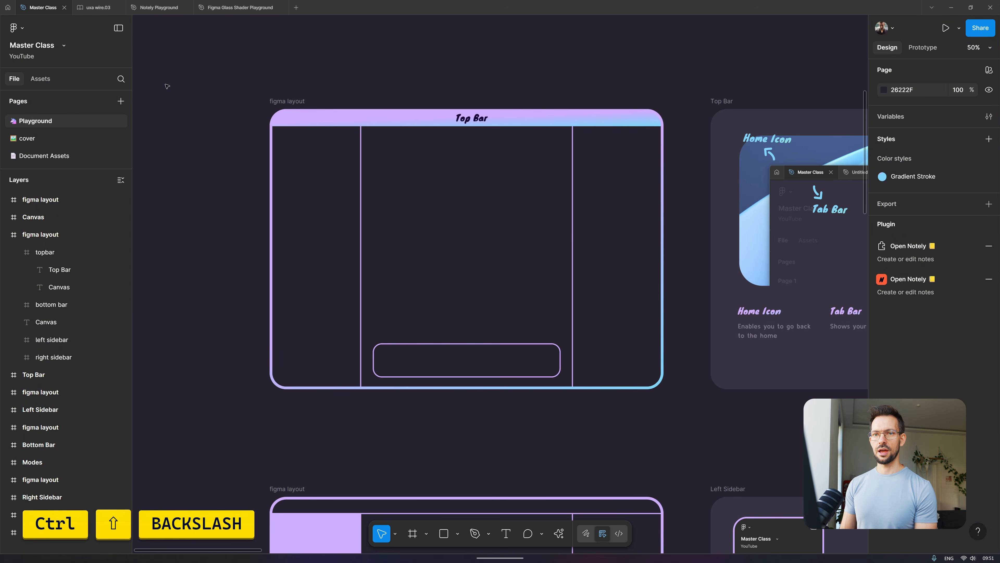
{"action": "key", "text": "ctrl+shift+backslash"}
{"action": "key", "text": "ctrl+shift+backslash"}
{"action": "key", "text": "ctrl+shift+backslash"}
{"action": "key", "text": "ctrl+shift+backslash"}
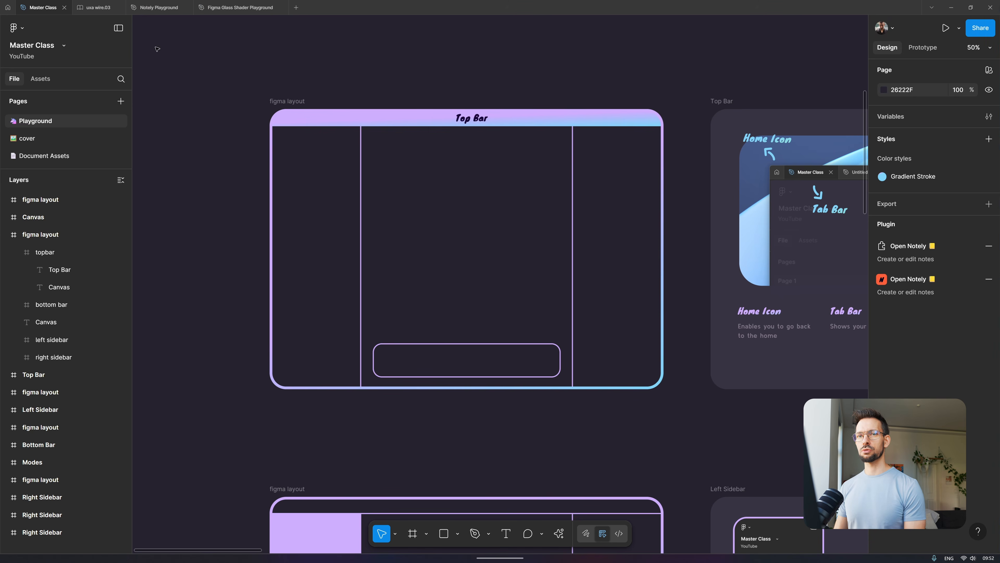
- Review the commands in the Master Class file menu and close it without choosing any
{"action": "left_click", "coordinate": [63, 46]}
{"action": "left_click", "coordinate": [64, 46]}
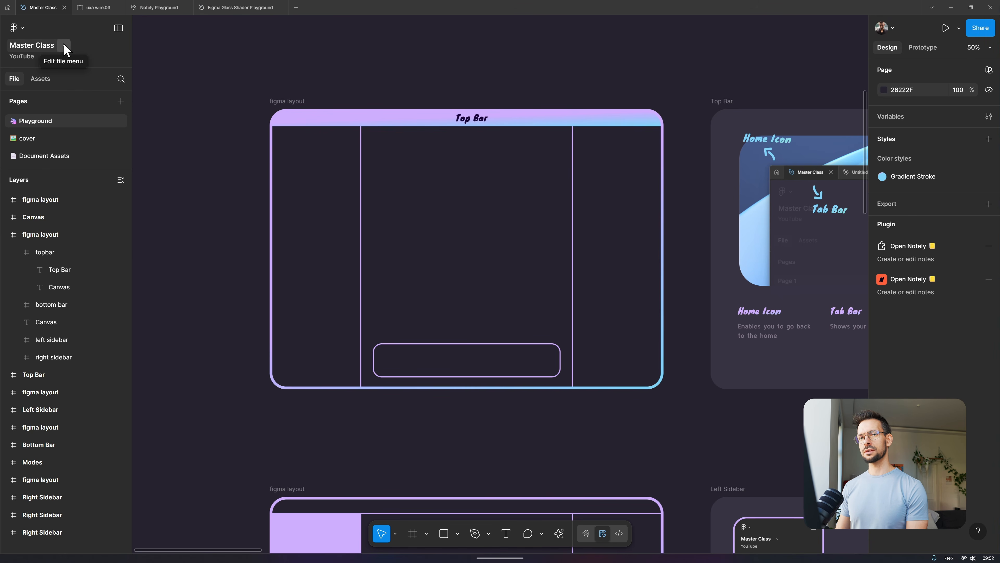
{"action": "left_click", "coordinate": [64, 46]}
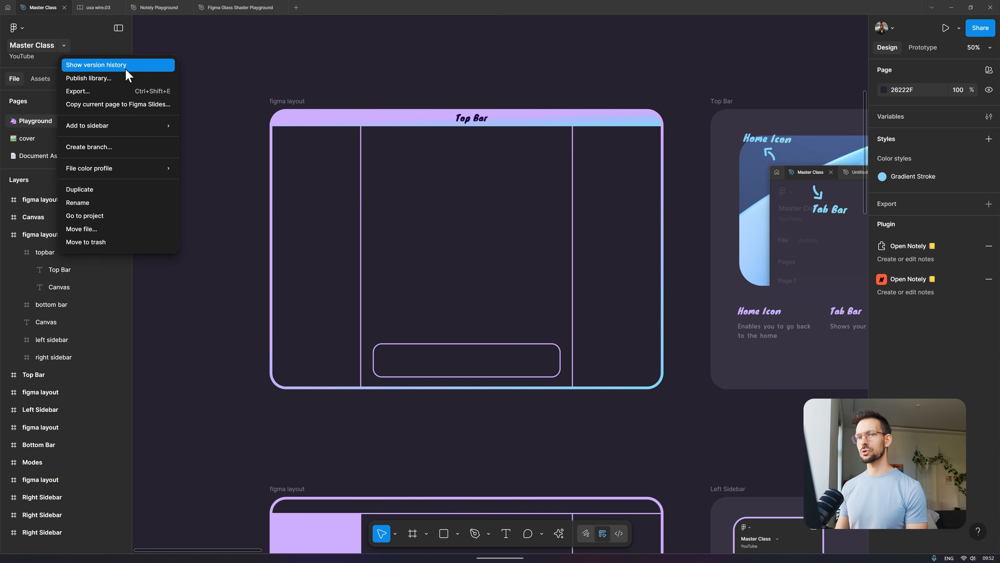
{"action": "left_click", "coordinate": [174, 35]}
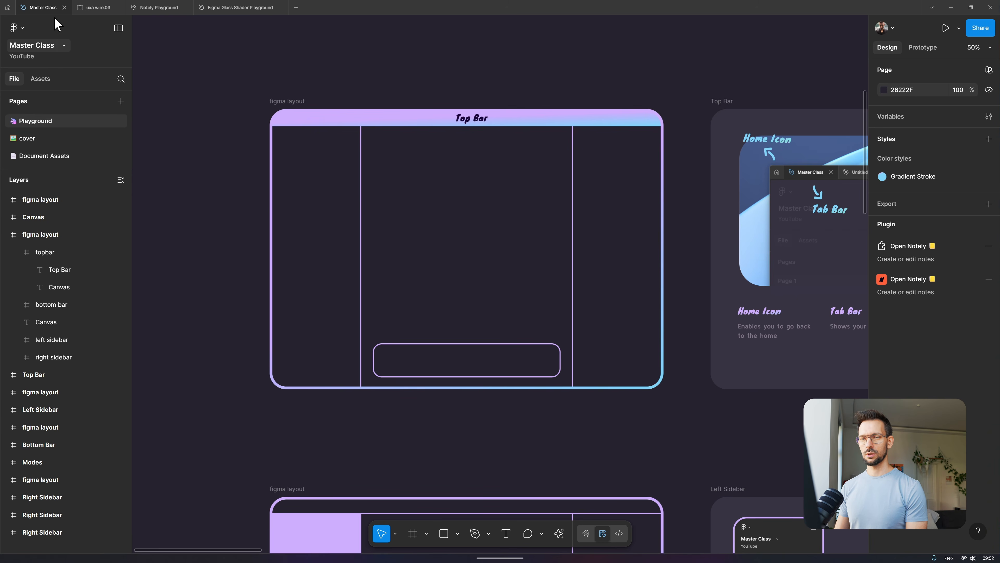
- Rename the file to "Master Class Enter"
{"action": "double_click", "coordinate": [28, 47]}
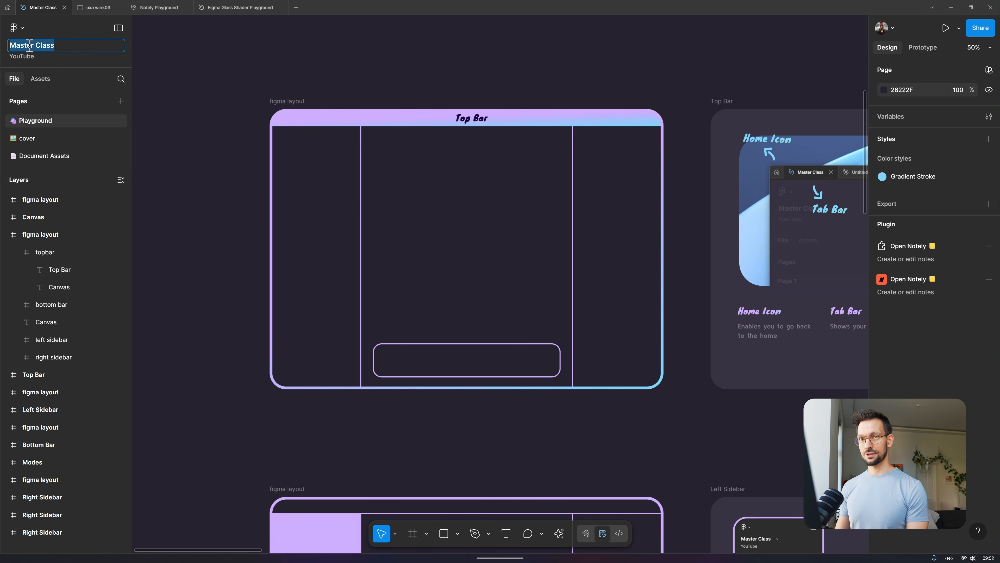
{"action": "left_click", "coordinate": [29, 45]}
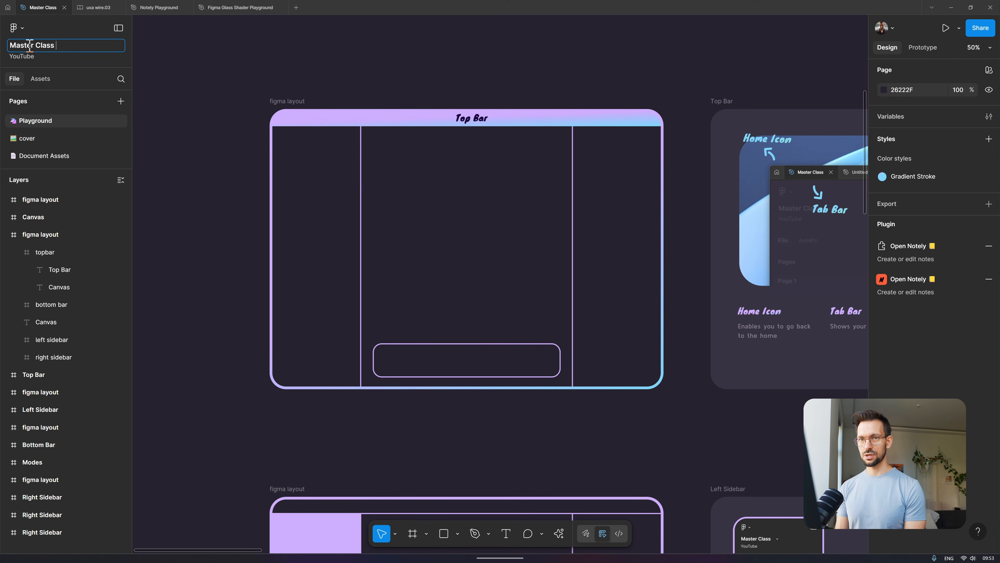
{"action": "type", "text": "Enter"}
{"action": "key", "text": "ctrl+shift+Left"}
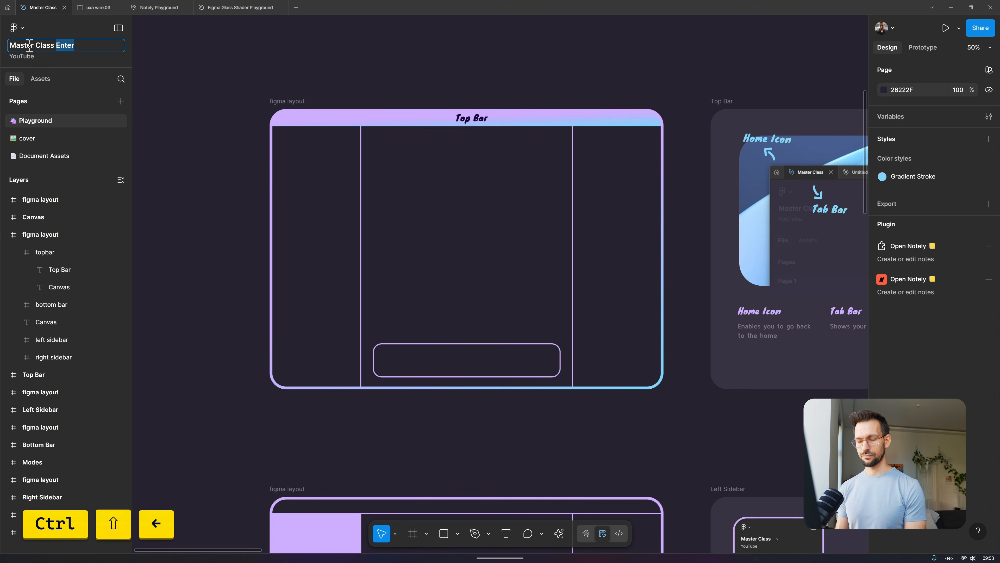
{"action": "key", "text": "Return"}
- Remove the word "Enter" from the file name to restore "Master Class"
{"action": "double_click", "coordinate": [30, 46]}
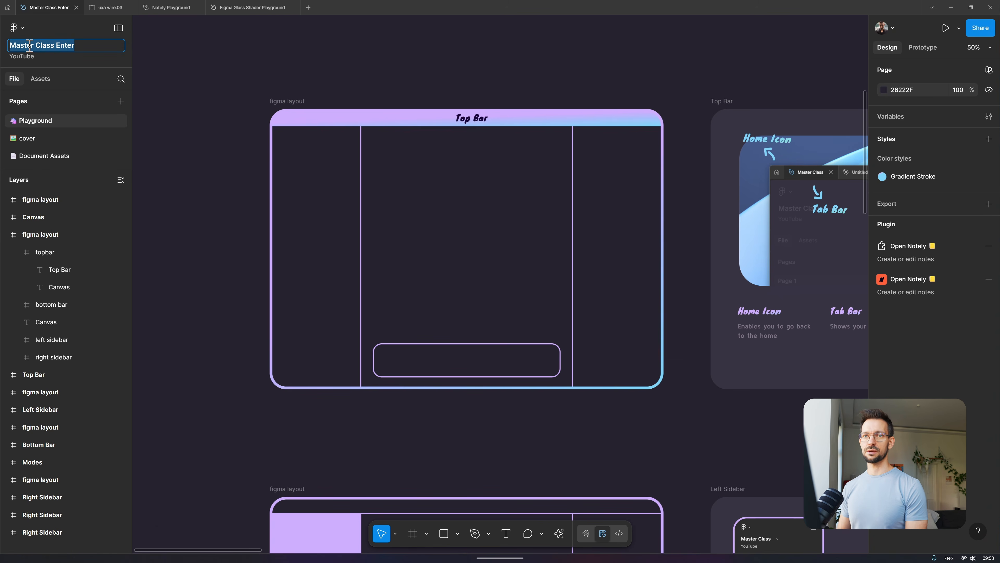
{"action": "key", "text": "ctrl+shift+Left"}
{"action": "key", "text": "BackSpace"}
{"action": "key", "text": "Return"}
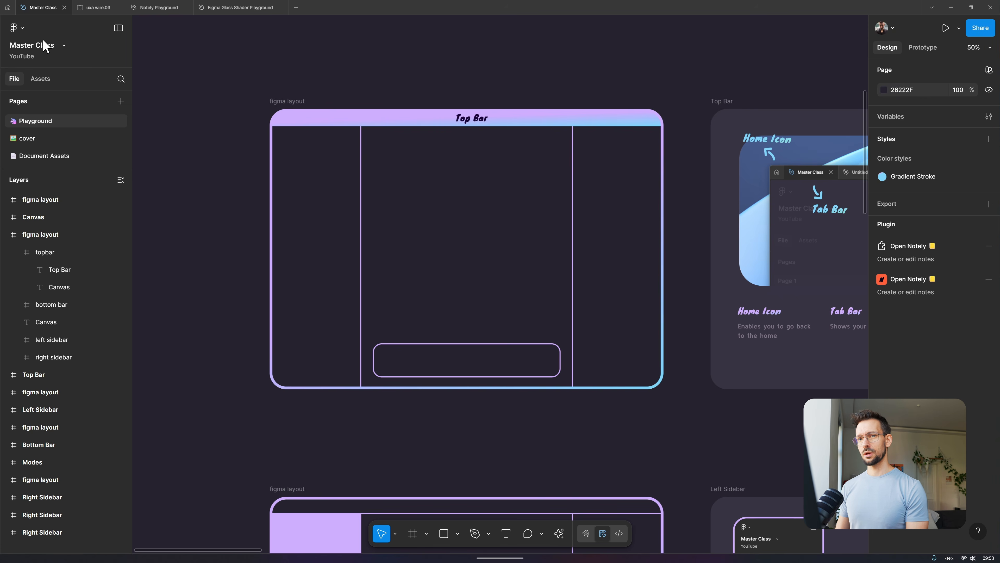
- Show the file's version history, expand the autosave versions and browse through them
{"action": "left_click", "coordinate": [64, 45]}
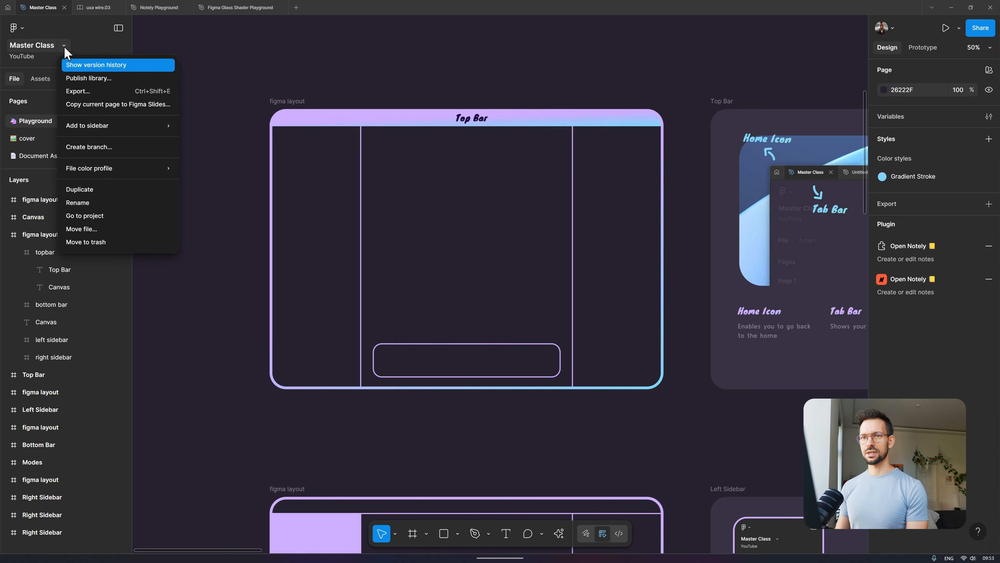
{"action": "left_click", "coordinate": [107, 66]}
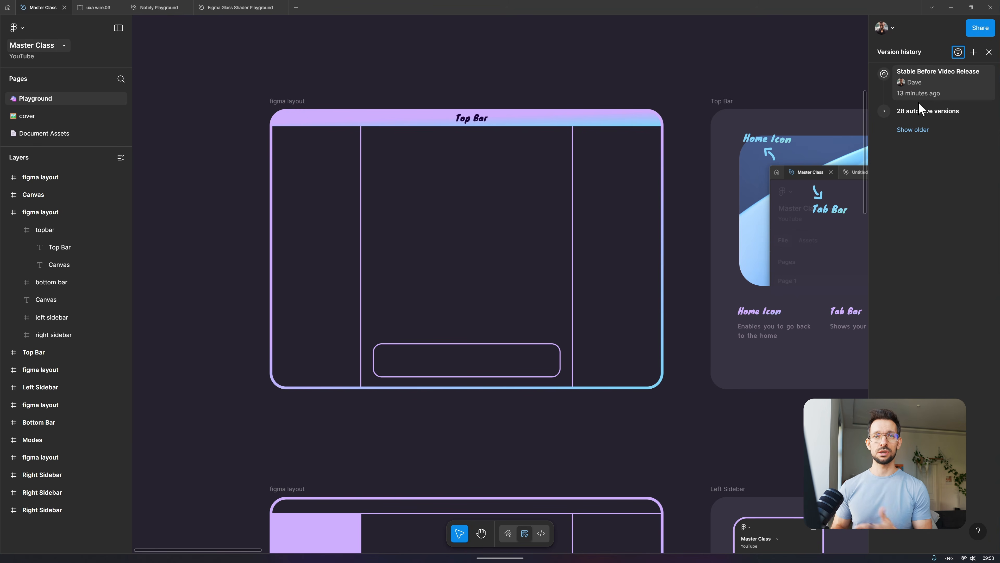
{"action": "left_click", "coordinate": [901, 115]}
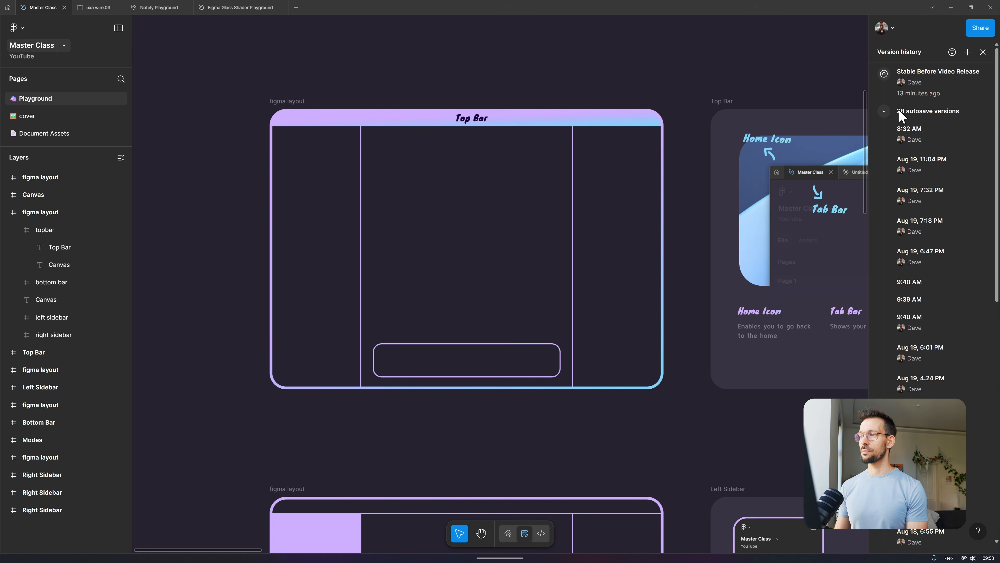
{"action": "scroll", "coordinate": [931, 216], "scroll_direction": "down", "scroll_amount": 5}
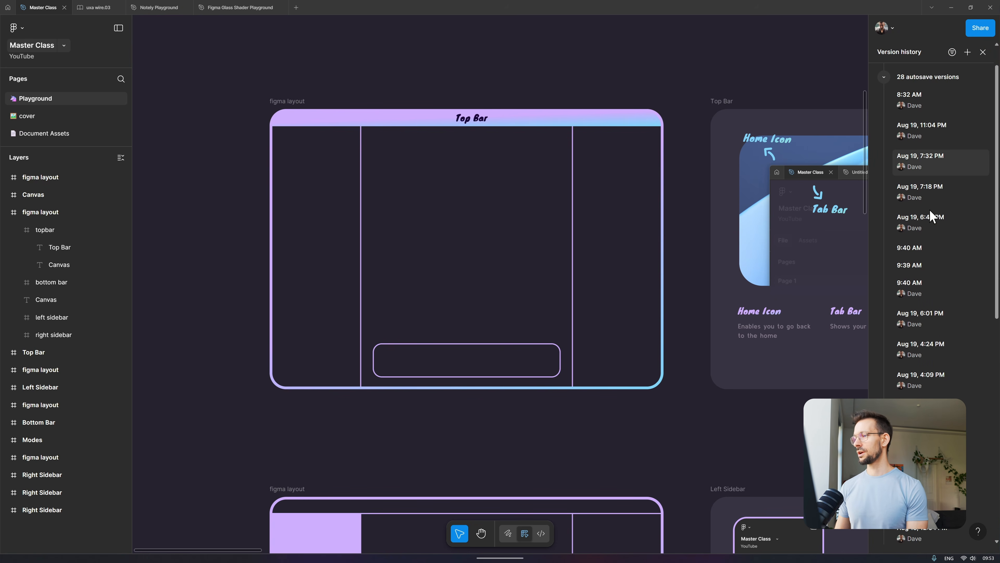
- Browse the list of autosave versions from the newest to the oldest entries and close the version history
{"action": "scroll", "coordinate": [930, 216], "scroll_direction": "down", "scroll_amount": 7}
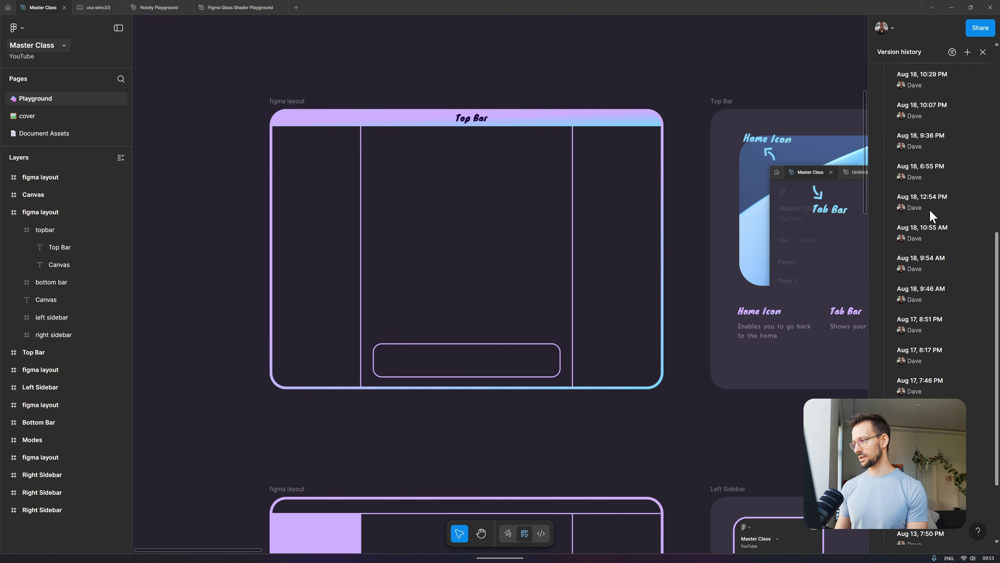
{"action": "scroll", "coordinate": [922, 392], "scroll_direction": "up", "scroll_amount": 1}
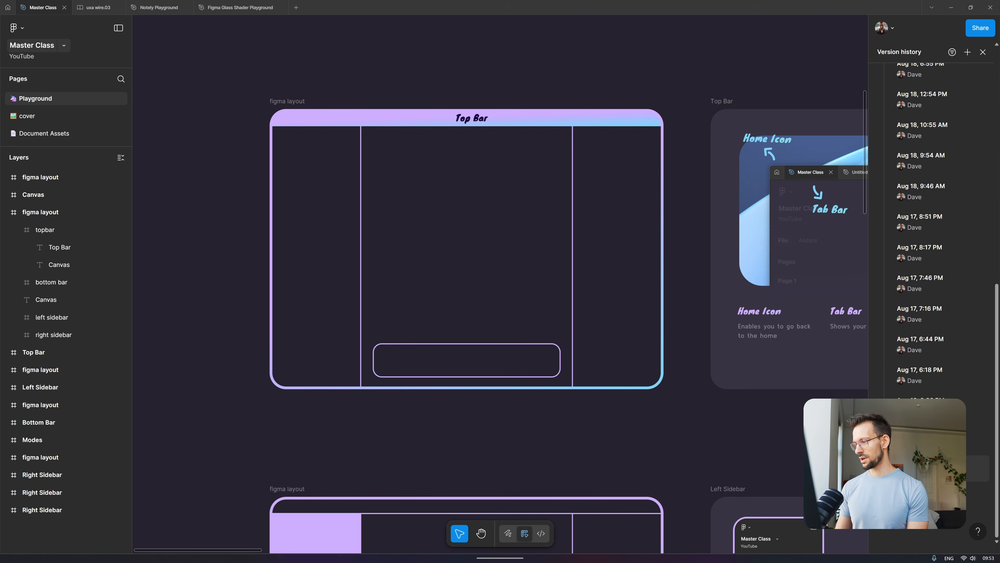
{"action": "scroll", "coordinate": [928, 390], "scroll_direction": "up", "scroll_amount": 11}
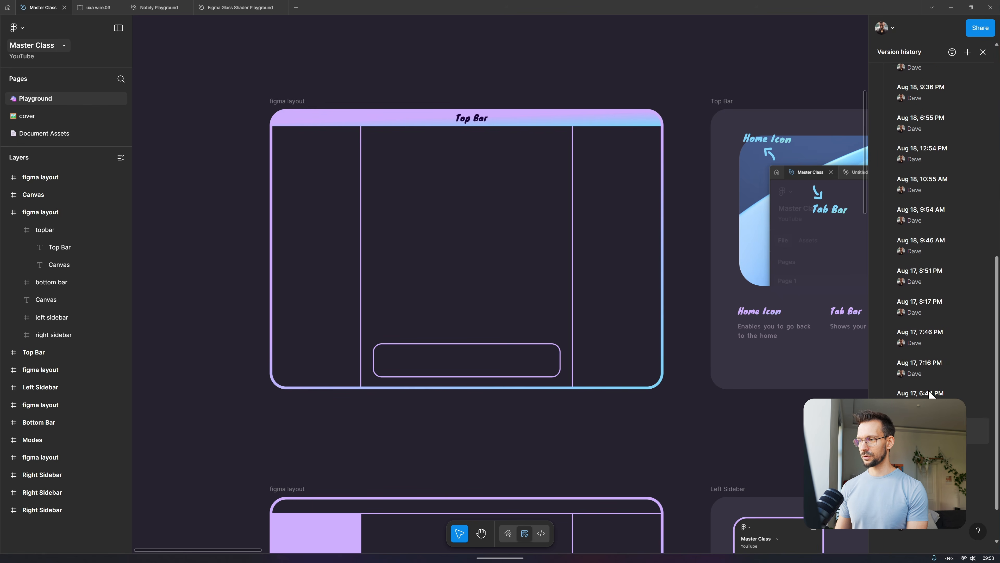
{"action": "scroll", "coordinate": [930, 390], "scroll_direction": "down", "scroll_amount": 10}
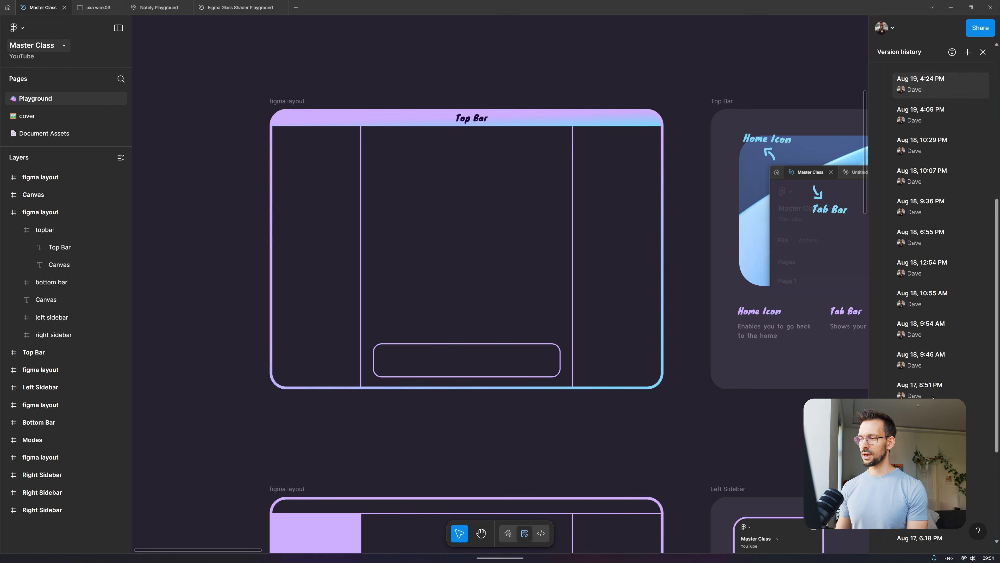
{"action": "scroll", "coordinate": [933, 355], "scroll_direction": "up", "scroll_amount": 10}
{"action": "scroll", "coordinate": [939, 307], "scroll_direction": "down", "scroll_amount": 10}
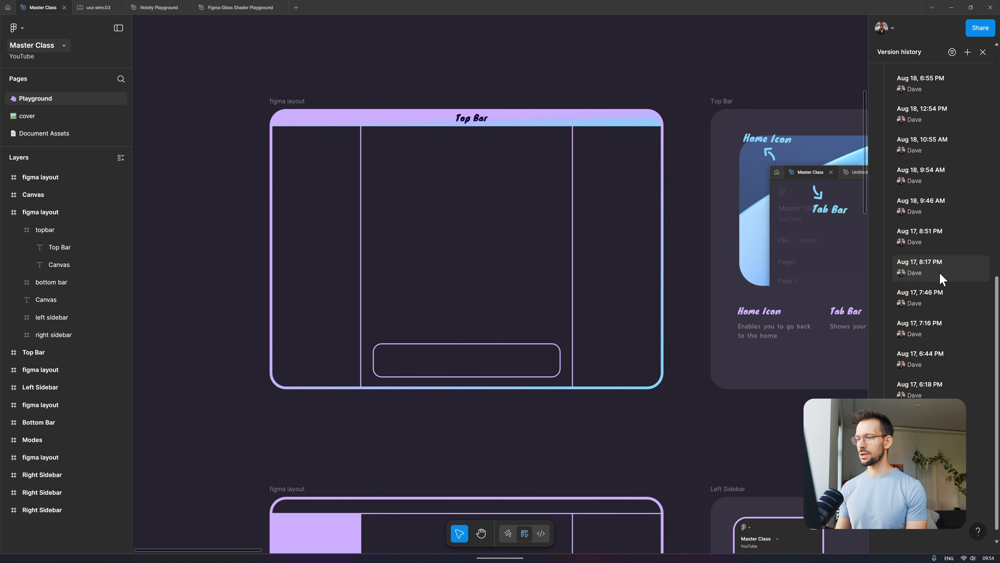
{"action": "scroll", "coordinate": [939, 233], "scroll_direction": "up", "scroll_amount": 8}
{"action": "scroll", "coordinate": [939, 232], "scroll_direction": "up", "scroll_amount": 3}
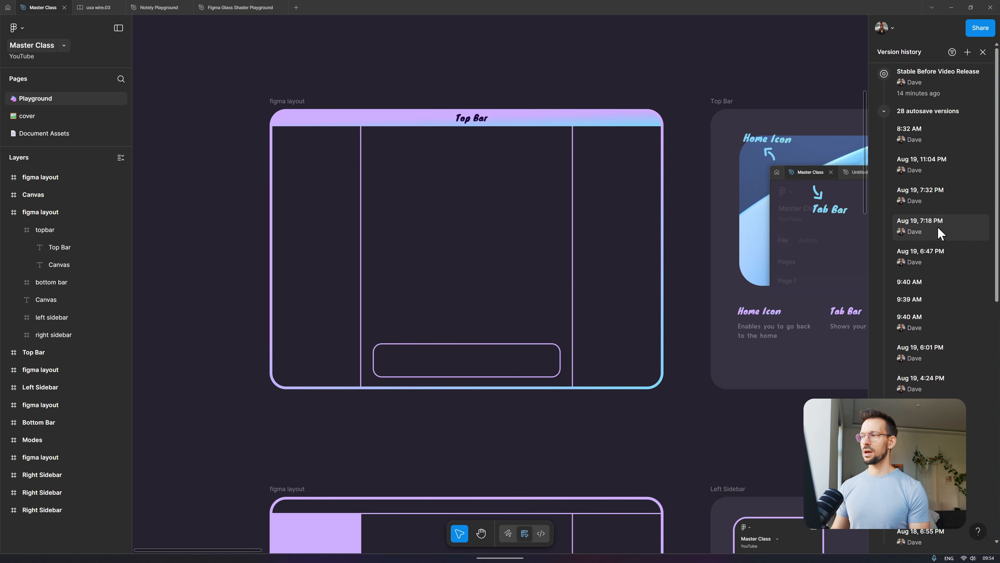
{"action": "scroll", "coordinate": [939, 357], "scroll_direction": "down", "scroll_amount": 10}
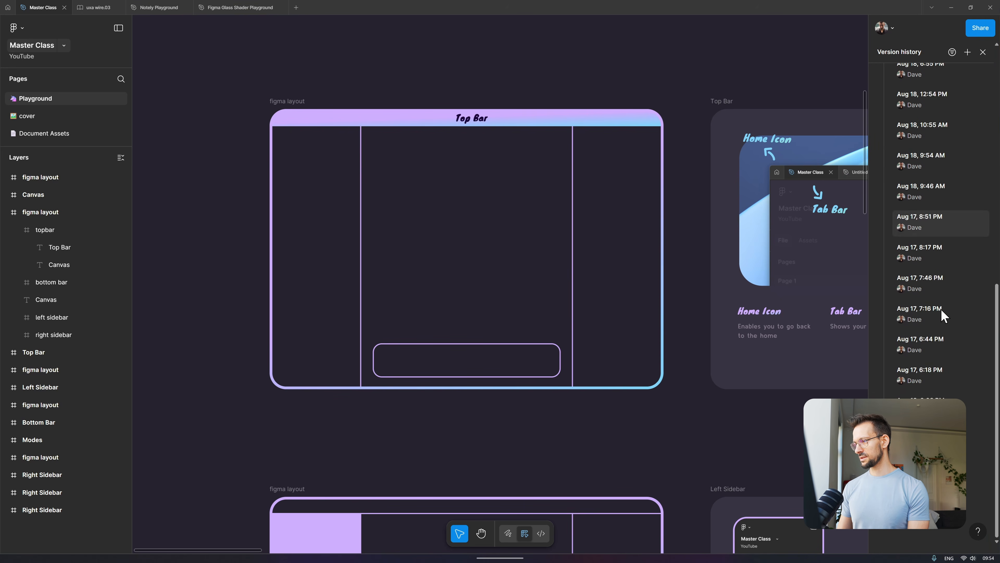
{"action": "scroll", "coordinate": [941, 316], "scroll_direction": "up", "scroll_amount": 10}
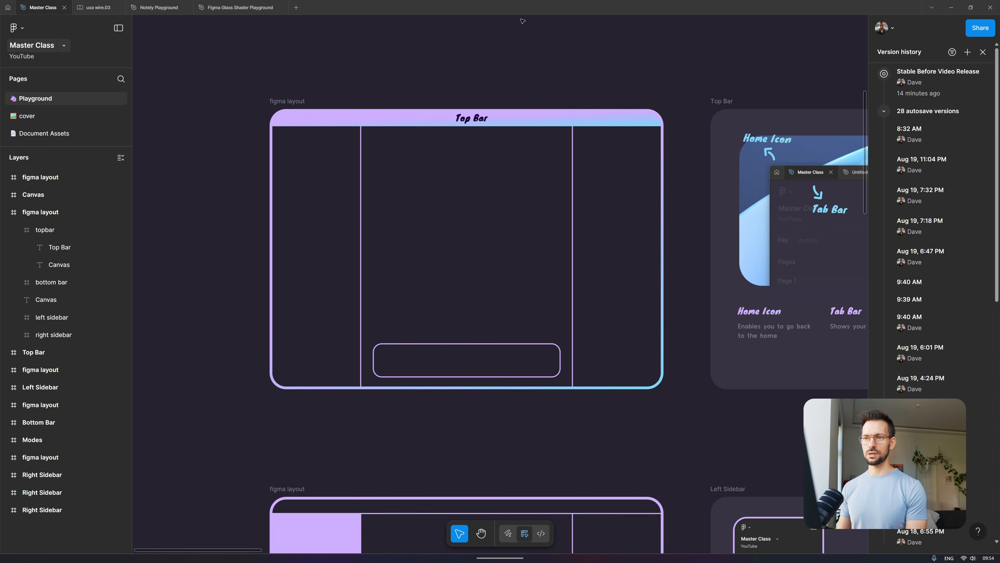
{"action": "left_click", "coordinate": [984, 52]}
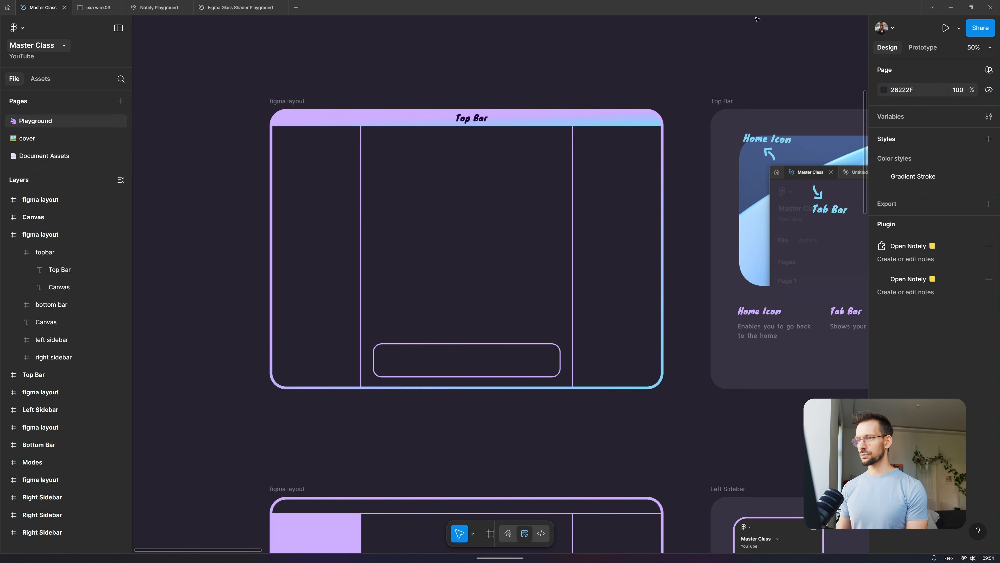
- Delete the figma layout frame beside the Top Bar frame, undo the deletion and redo it
{"action": "left_click", "coordinate": [288, 102]}
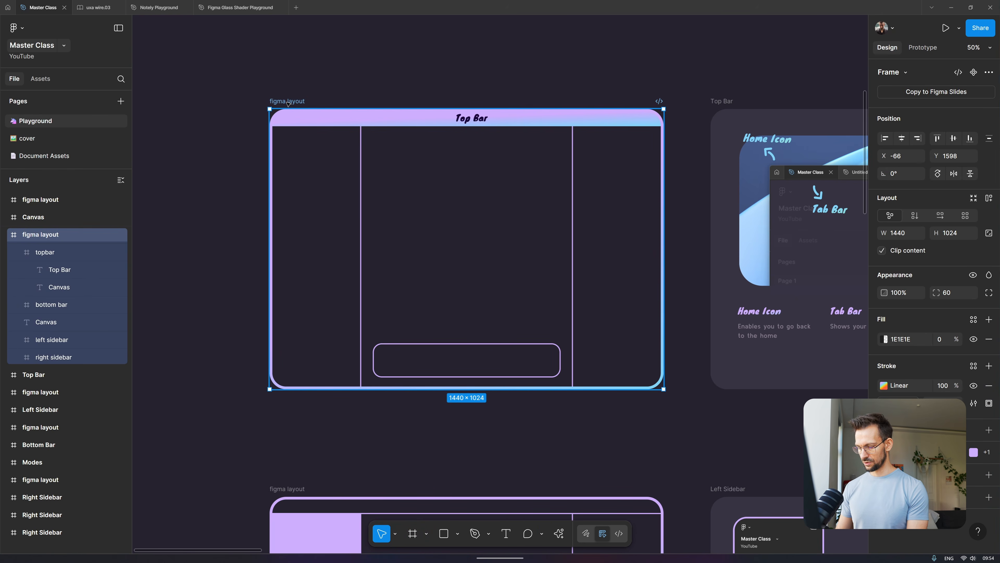
{"action": "key", "text": "Delete"}
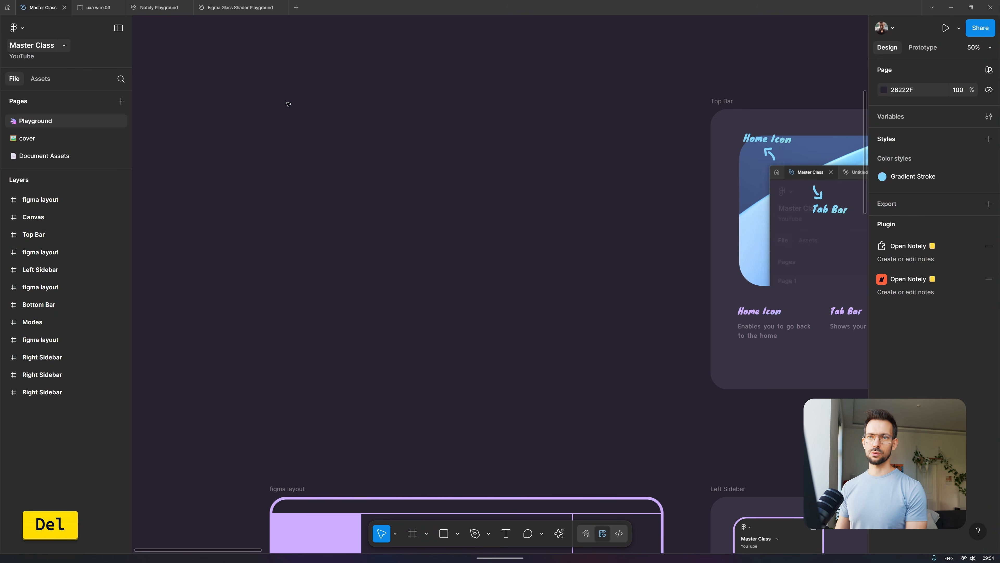
{"action": "key", "text": "ctrl+z"}
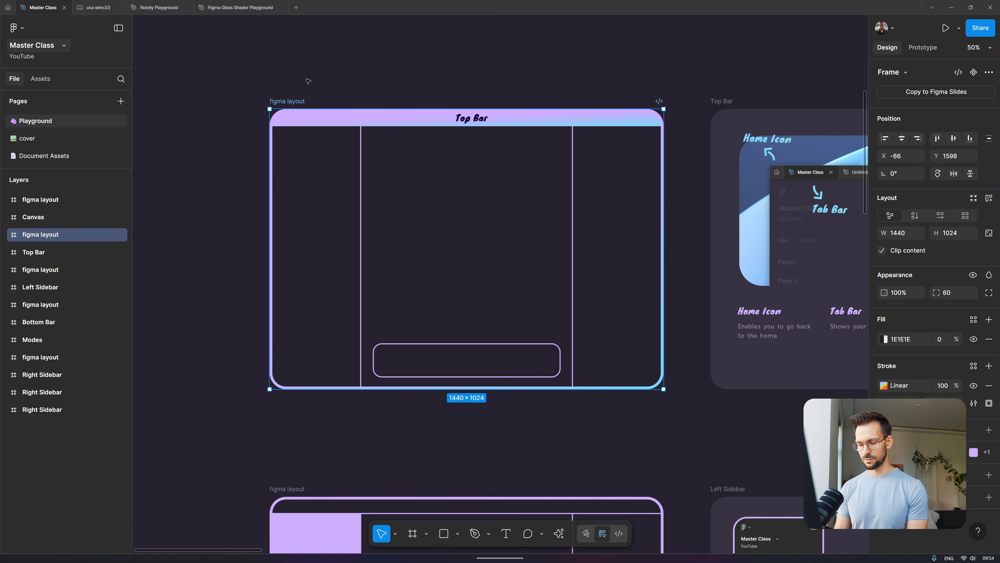
{"action": "key", "text": "ctrl+shift+z"}
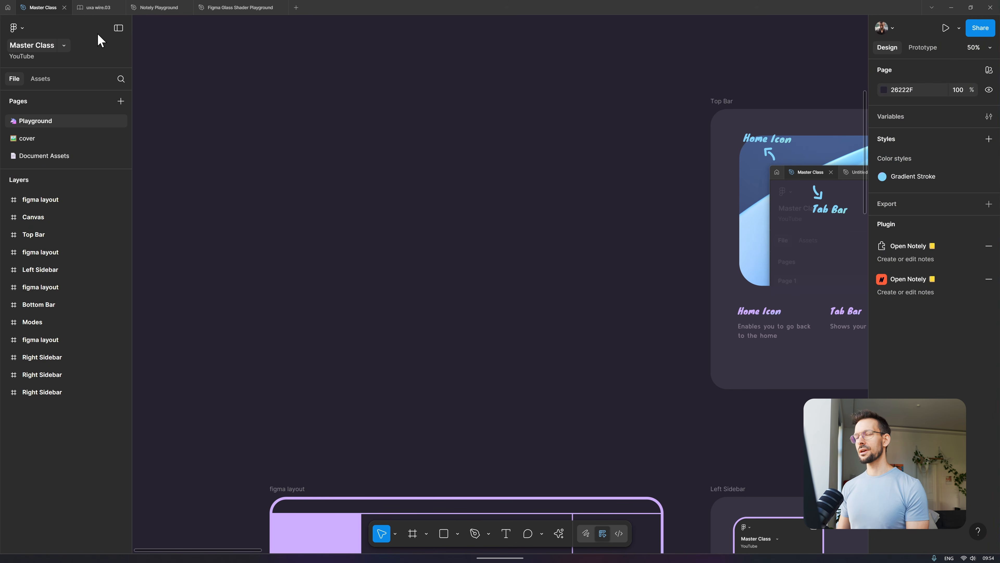
- View the "Stable Before Video Release" version in the version history and copy its figma layout frame labelled Top Bar
{"action": "left_click", "coordinate": [64, 45]}
{"action": "left_click", "coordinate": [82, 66]}
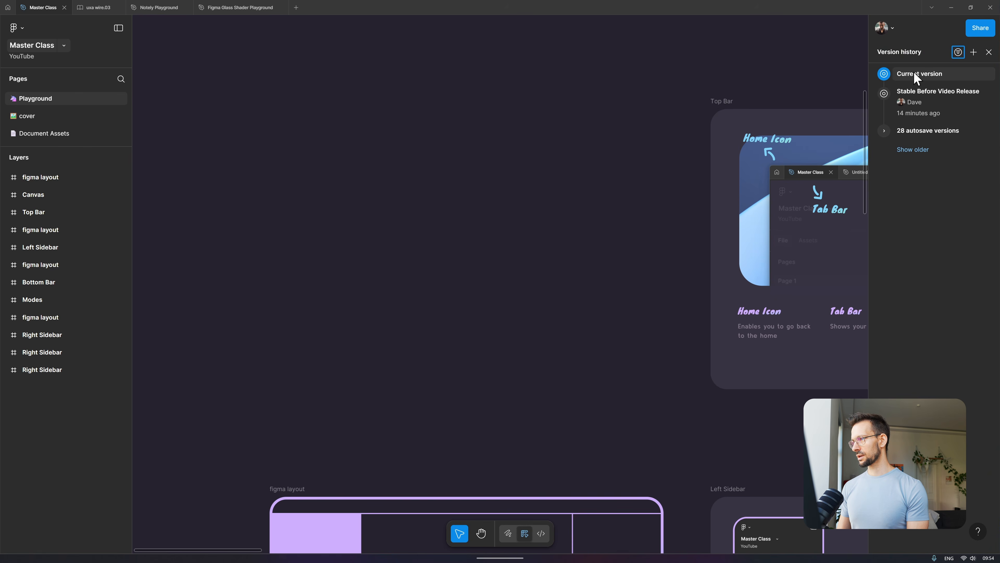
{"action": "left_click", "coordinate": [918, 96]}
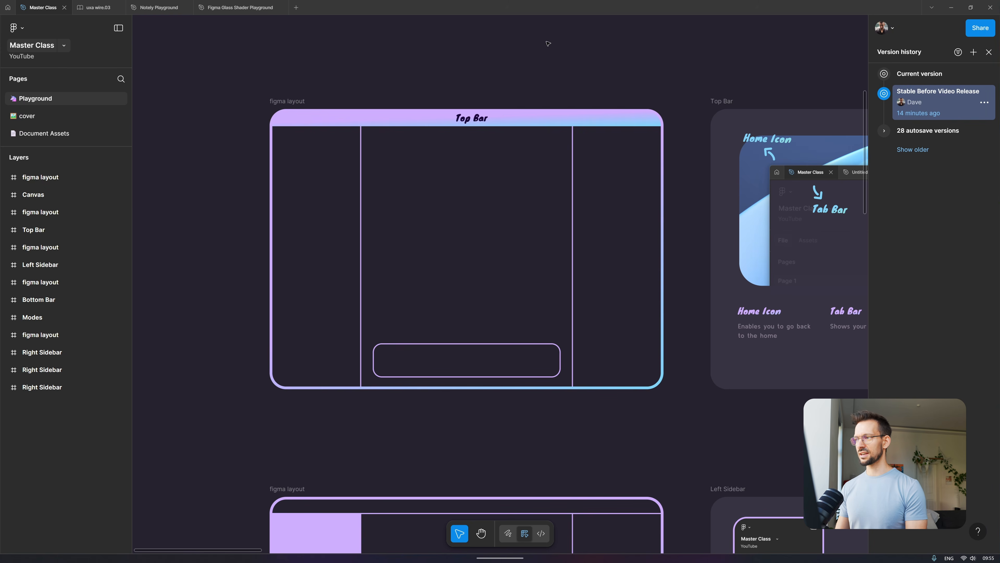
{"action": "left_click", "coordinate": [292, 101]}
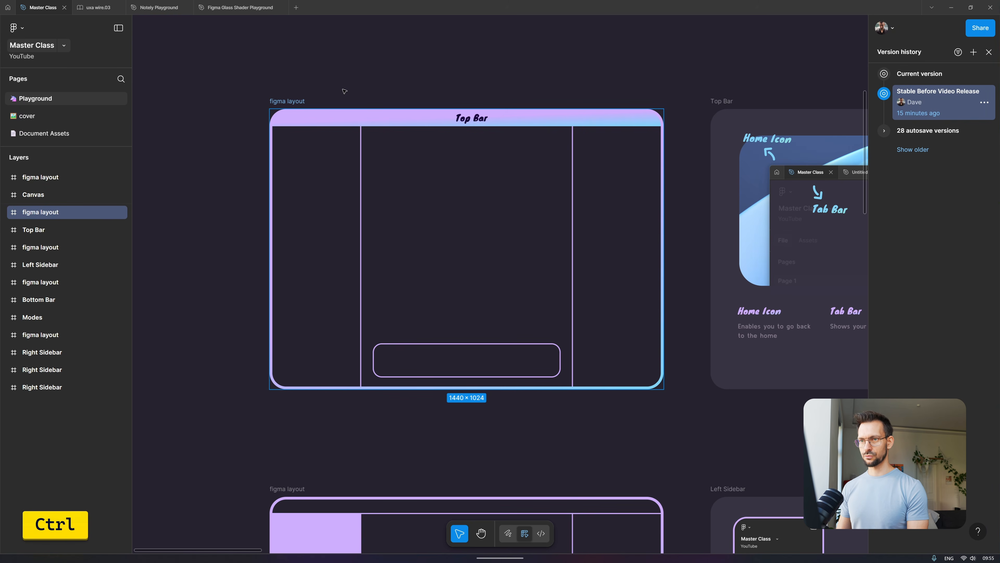
{"action": "key", "text": "ctrl+c"}
{"action": "left_click", "coordinate": [417, 83]}
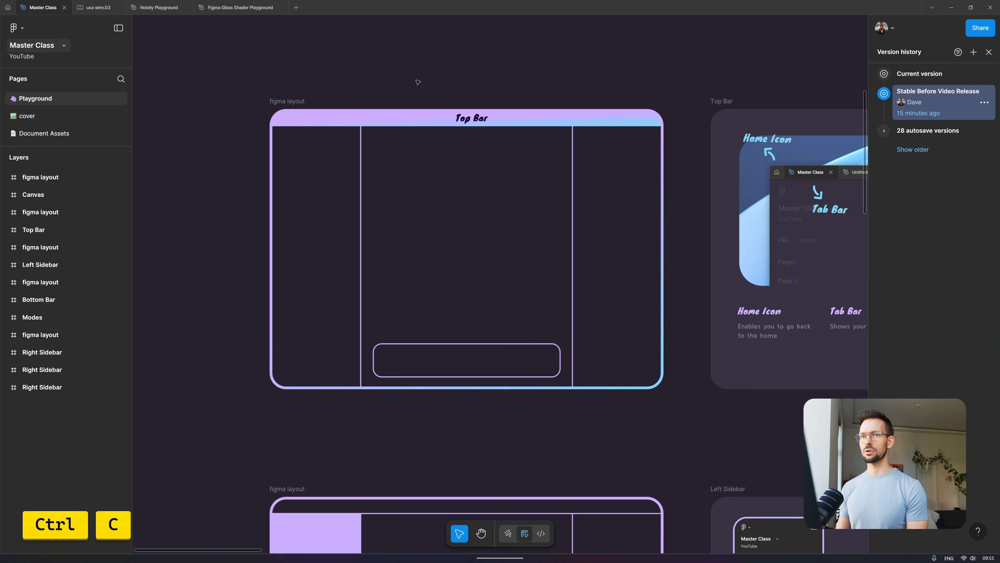
- Return to the current version, leave the version history and paste the copied figma layout frame onto the canvas
{"action": "left_click", "coordinate": [929, 77]}
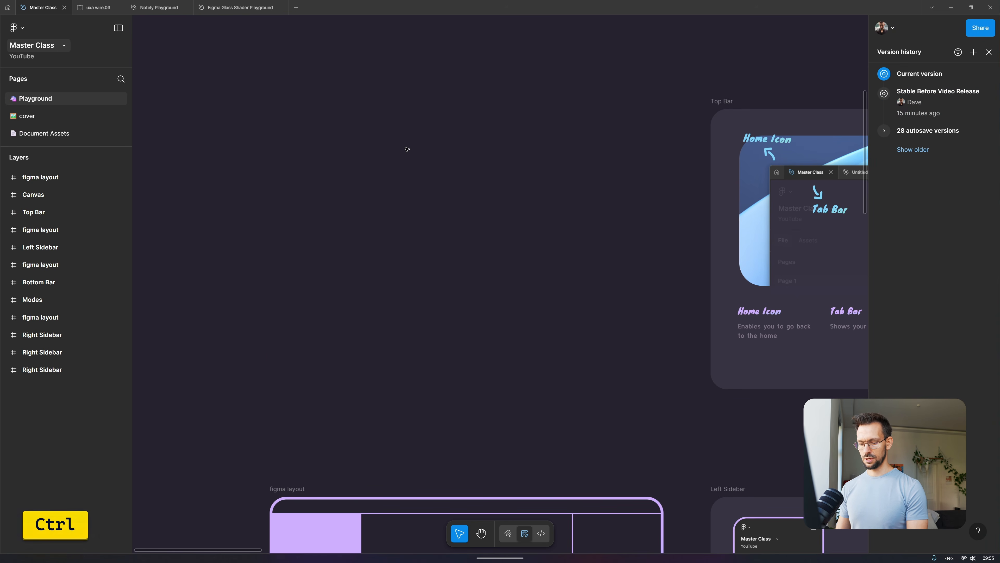
{"action": "key", "text": "ctrl+v"}
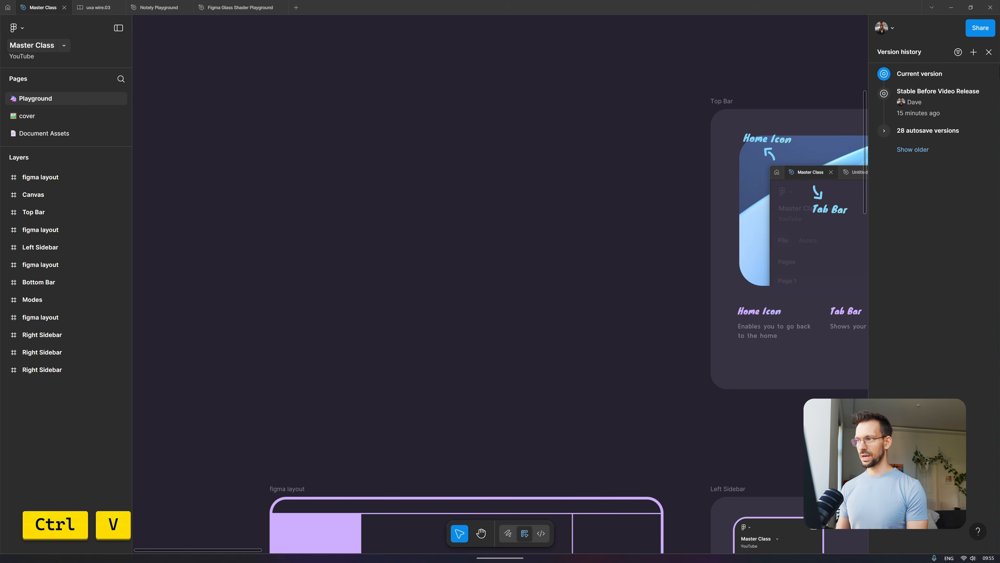
{"action": "left_click", "coordinate": [989, 51]}
{"action": "key", "text": "ctrl+v"}
{"action": "left_click", "coordinate": [476, 69]}
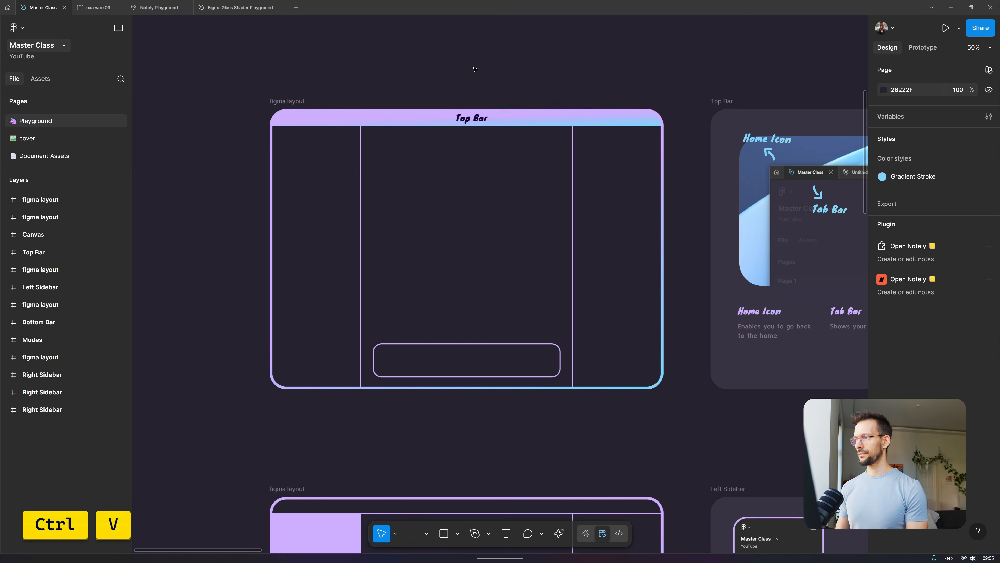
- Show the file's version history again, look through the expanded autosave versions and collapse the group
{"action": "left_click", "coordinate": [66, 46]}
{"action": "left_click", "coordinate": [82, 64]}
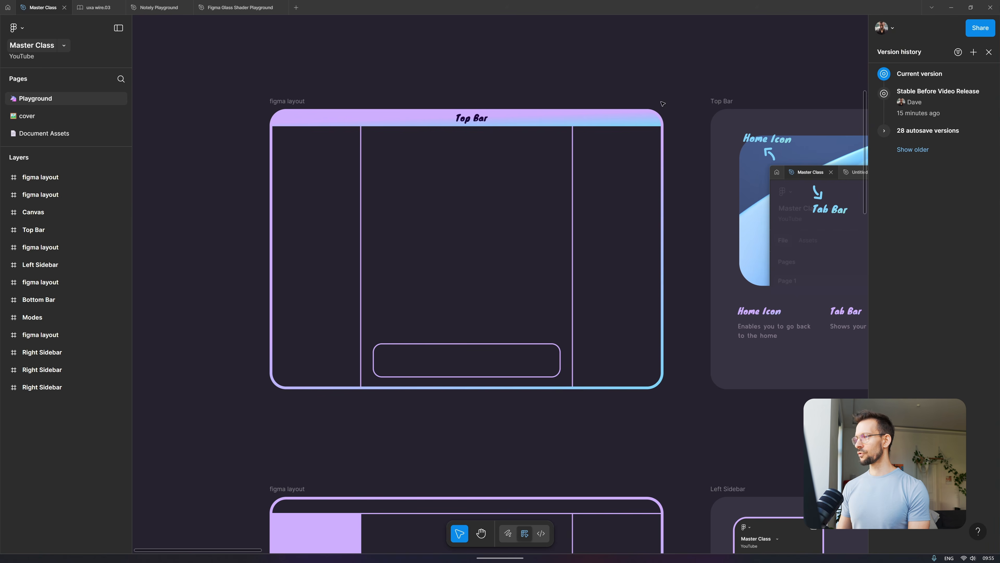
{"action": "left_click", "coordinate": [884, 131]}
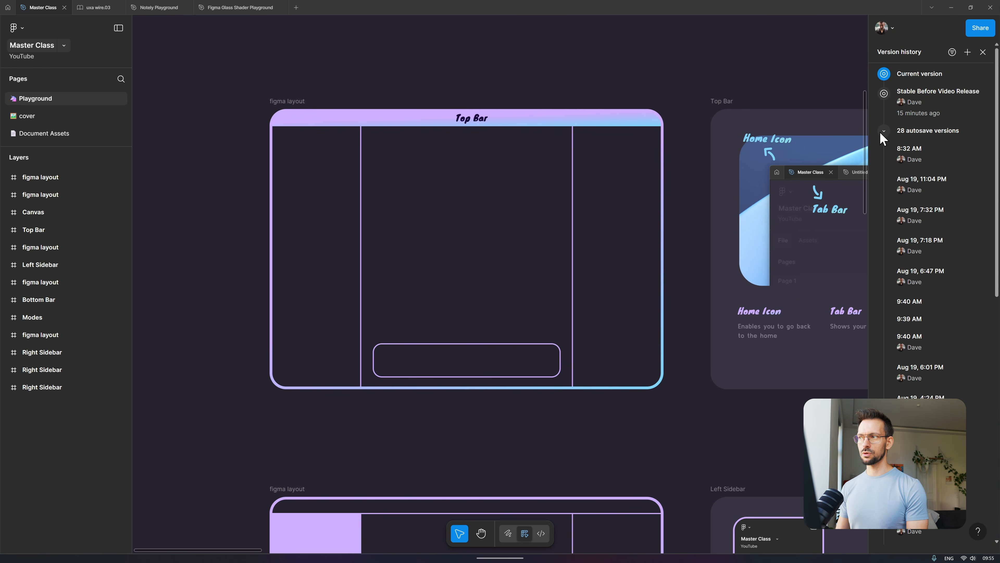
{"action": "left_click", "coordinate": [883, 131]}
{"action": "left_click", "coordinate": [884, 132]}
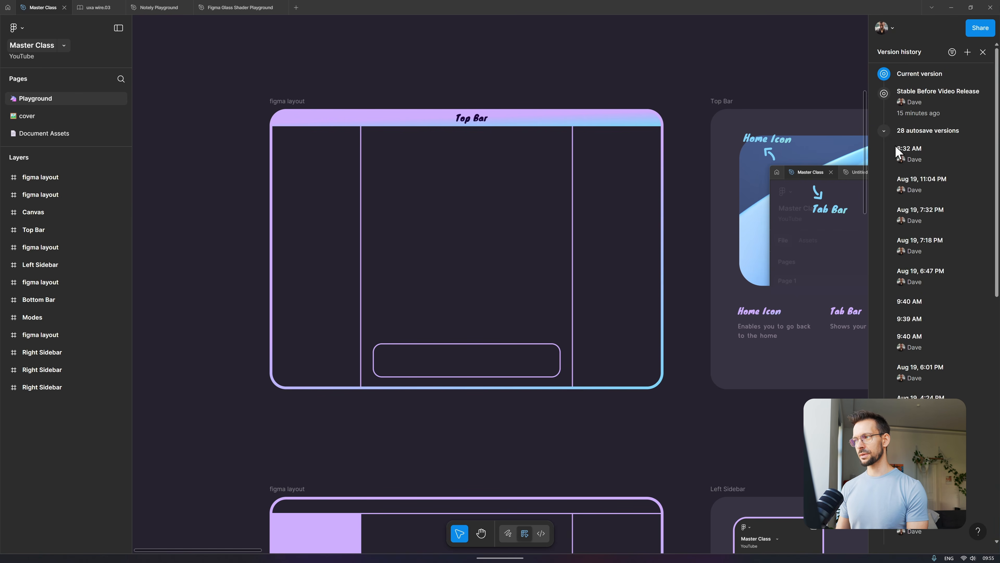
{"action": "scroll", "coordinate": [919, 224], "scroll_direction": "down", "scroll_amount": 10}
{"action": "scroll", "coordinate": [918, 223], "scroll_direction": "up", "scroll_amount": 10}
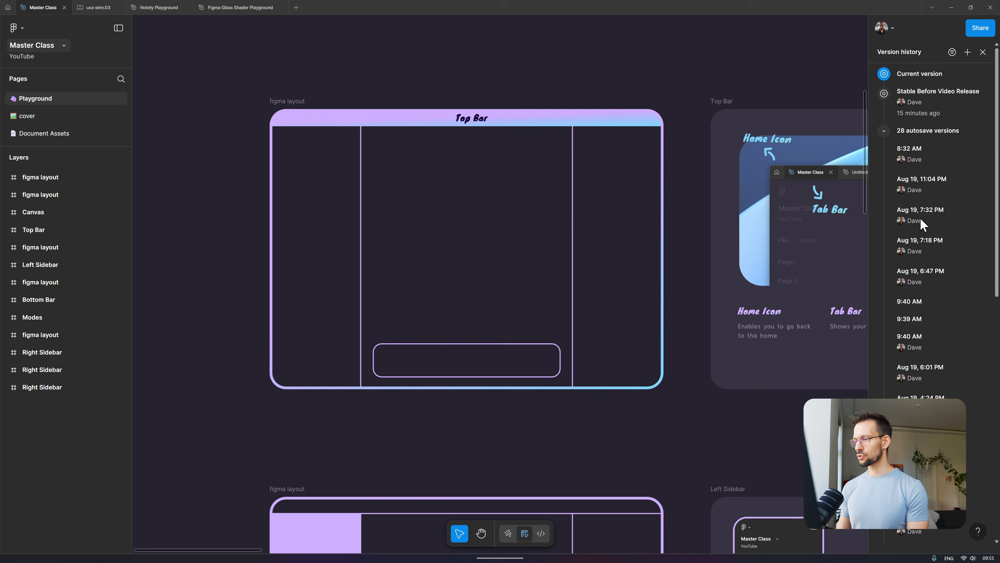
{"action": "left_click", "coordinate": [885, 134]}
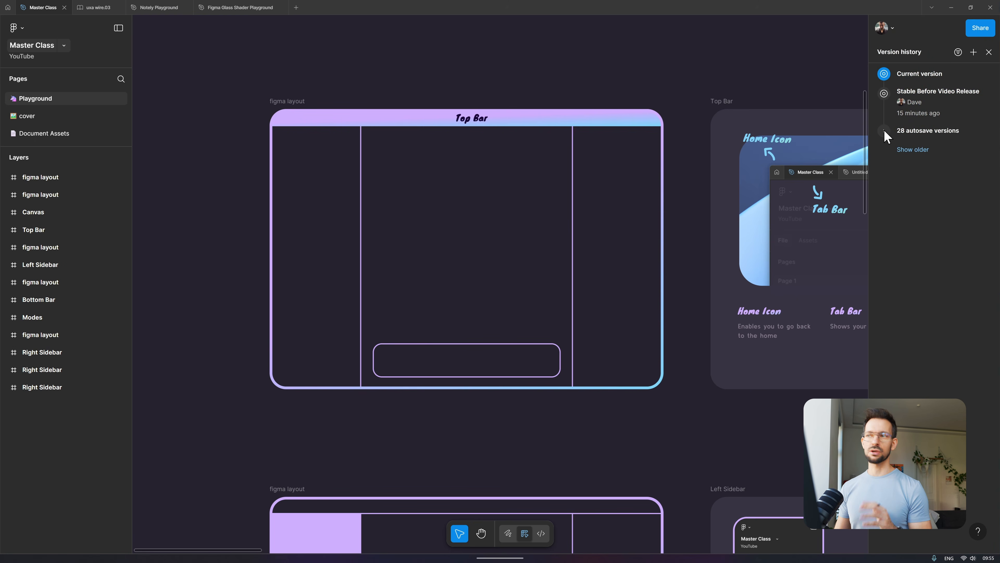
{"action": "left_click", "coordinate": [884, 132]}
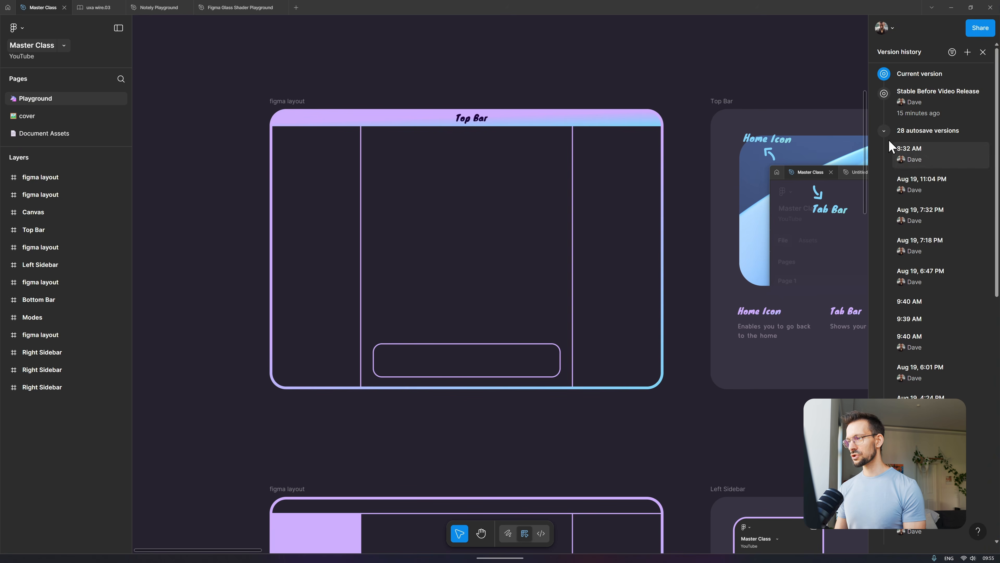
{"action": "left_click", "coordinate": [888, 131]}
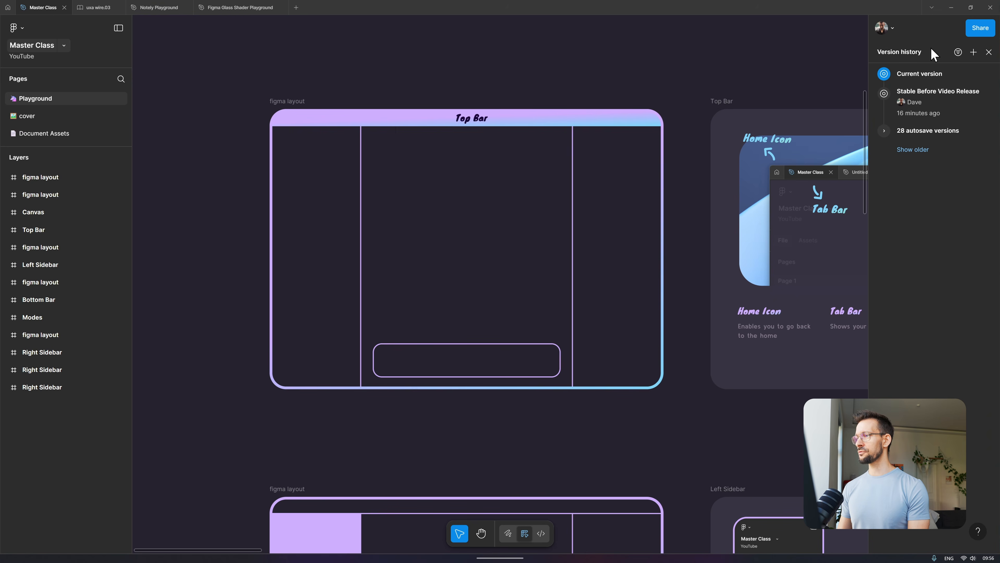
- Add a version titled "Video Checkpoint" to the version history, save it and close the history
{"action": "left_click", "coordinate": [974, 52]}
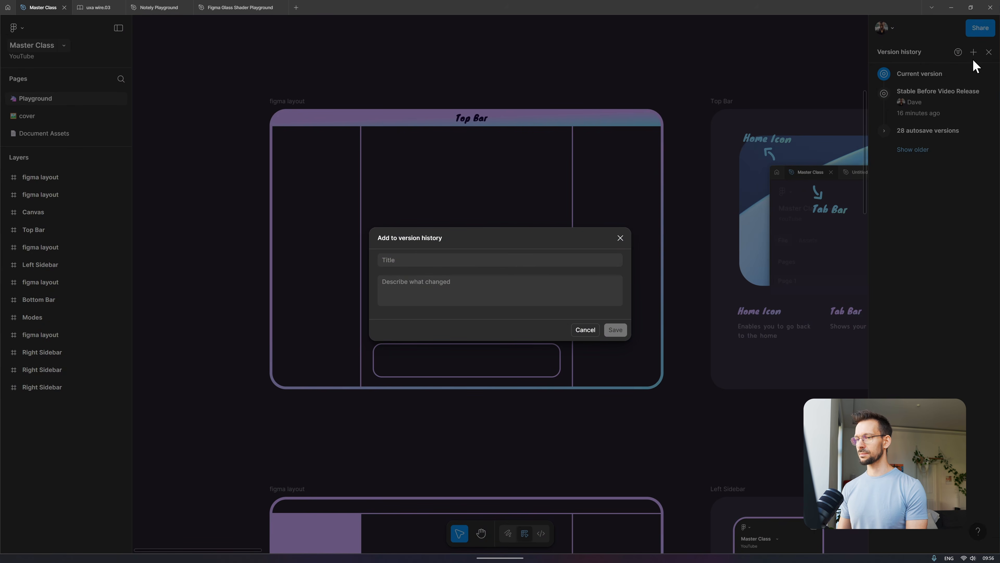
{"action": "left_click", "coordinate": [524, 262]}
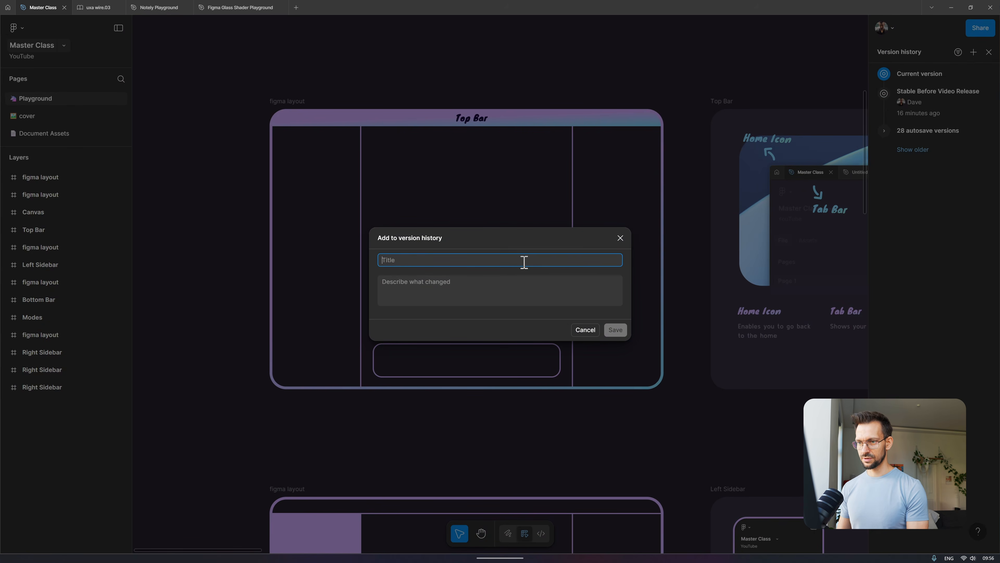
{"action": "key", "text": "shift"}
{"action": "type", "text": "V"}
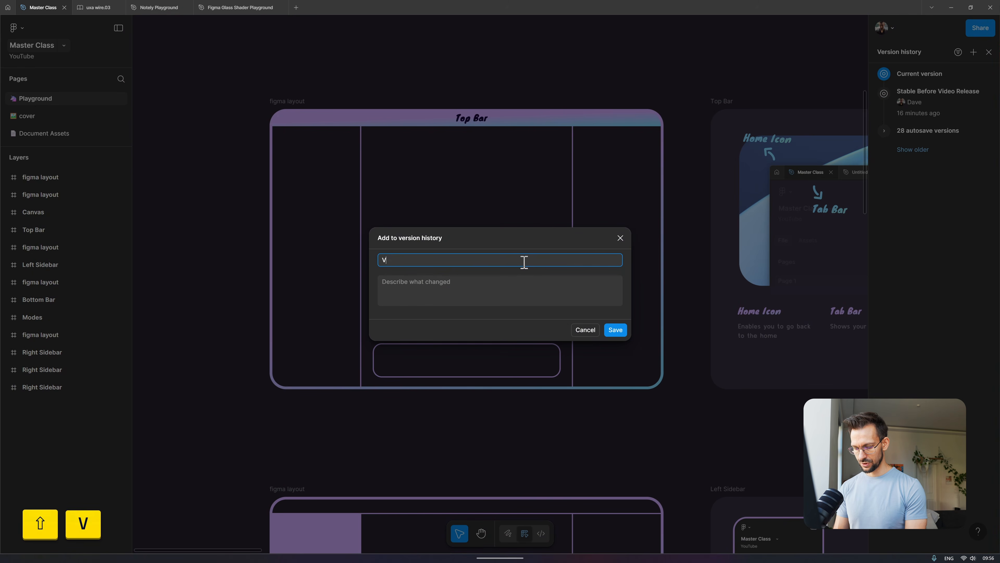
{"action": "type", "text": "ideo Checkpointg"}
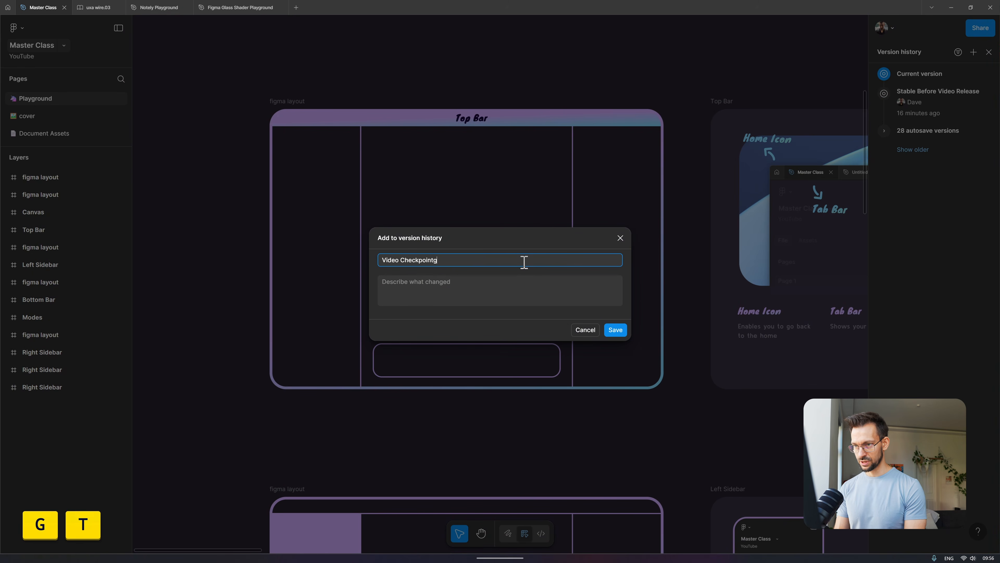
{"action": "key", "text": "ctrl+shift+Left"}
{"action": "type", "text": "Checkpoint"}
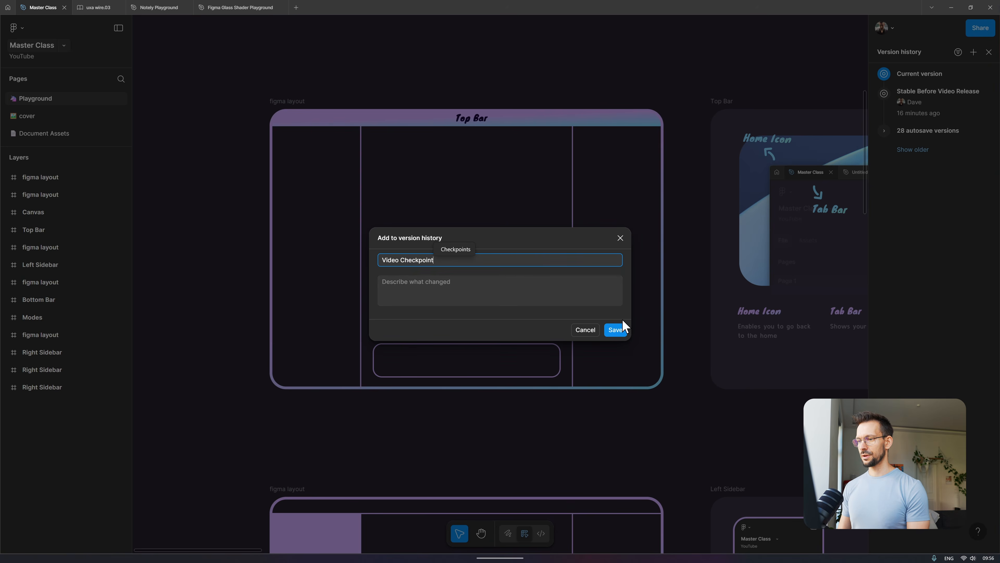
{"action": "left_click", "coordinate": [615, 329]}
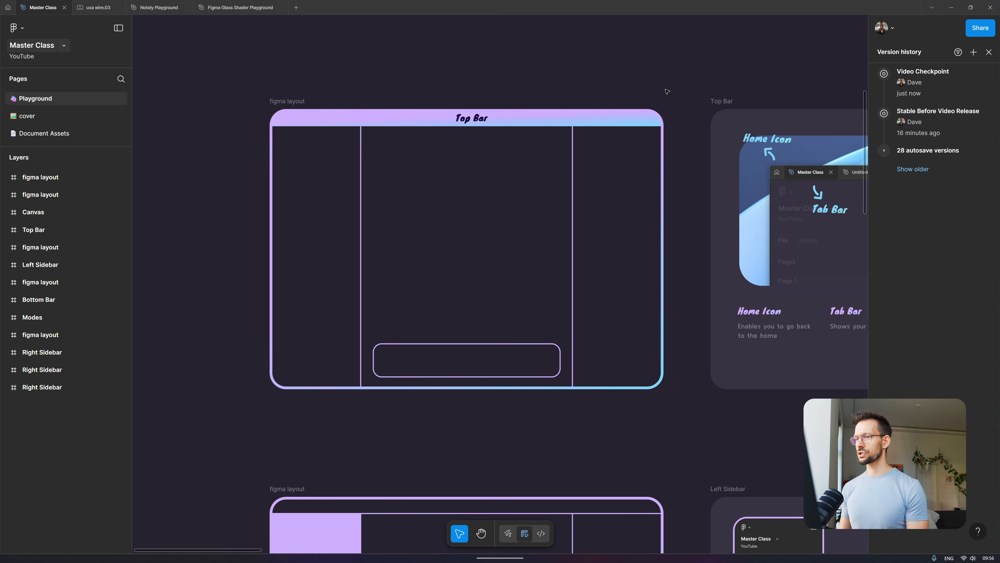
{"action": "left_click", "coordinate": [989, 52]}
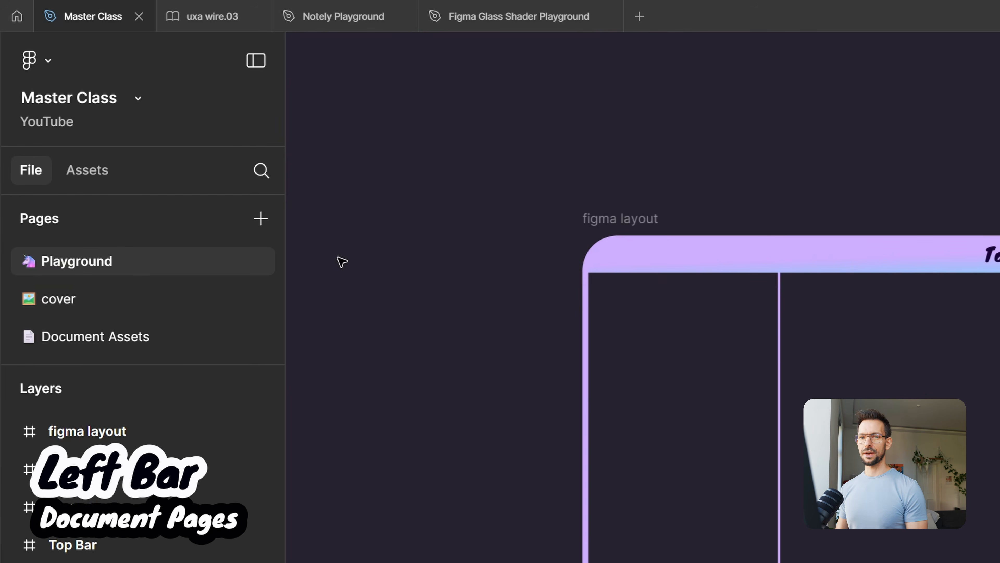
{"action": "scroll", "coordinate": [502, 257], "scroll_direction": "down", "scroll_amount": 3}
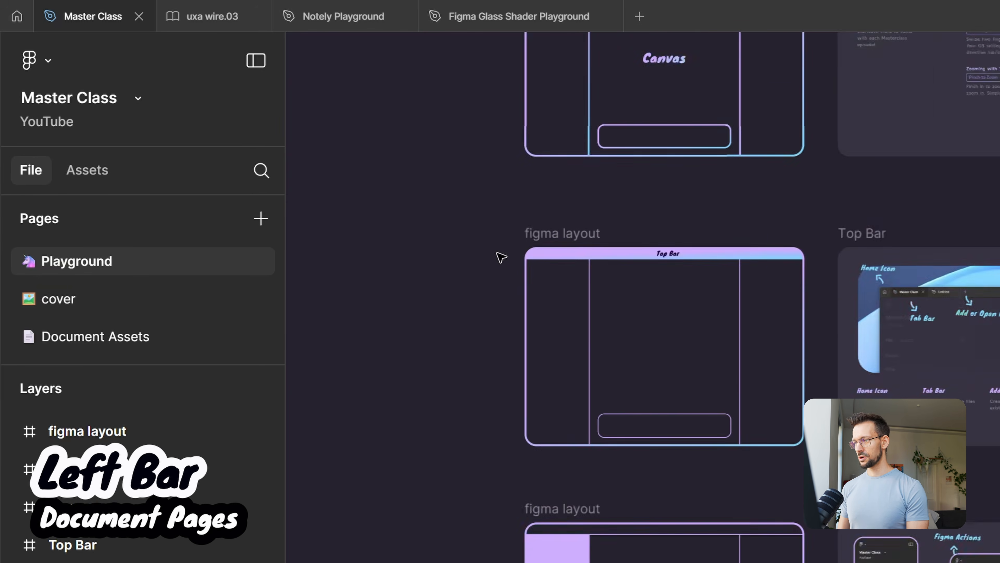
- Look over the layout frames and their info panels on the Playground page, ending at the Canvas layout frame
{"action": "scroll", "coordinate": [501, 257], "scroll_direction": "down", "scroll_amount": 10}
{"action": "scroll", "coordinate": [502, 258], "scroll_direction": "right", "scroll_amount": 5}
{"action": "scroll", "coordinate": [502, 257], "scroll_direction": "down", "scroll_amount": 4}
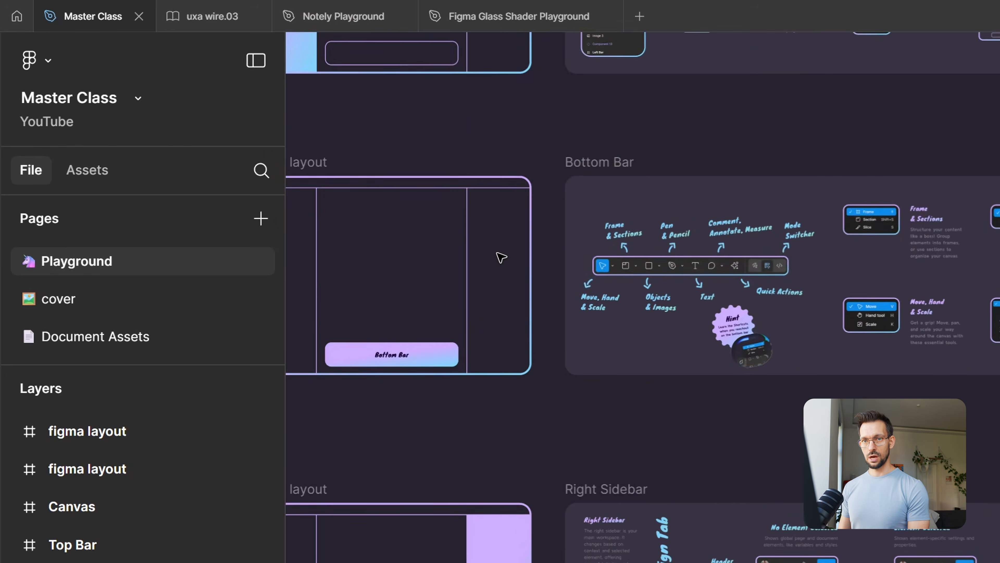
{"action": "scroll", "coordinate": [501, 257], "scroll_direction": "up", "scroll_amount": 15}
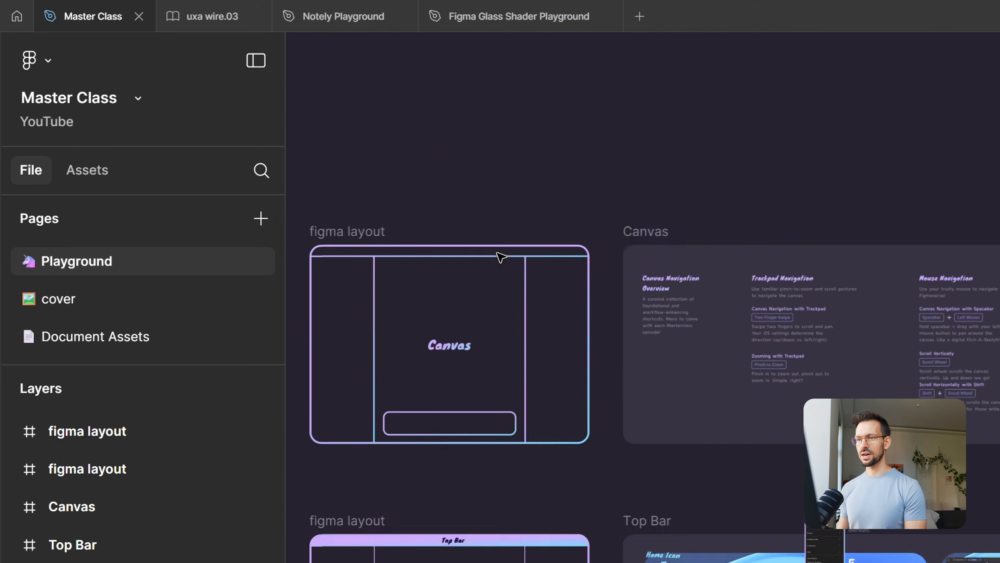
{"action": "scroll", "coordinate": [501, 258], "scroll_direction": "left", "scroll_amount": 5}
{"action": "scroll", "coordinate": [502, 257], "scroll_direction": "down", "scroll_amount": 2}
{"action": "scroll", "coordinate": [501, 258], "scroll_direction": "up", "scroll_amount": 5}
{"action": "scroll", "coordinate": [499, 258], "scroll_direction": "up", "scroll_amount": 5}
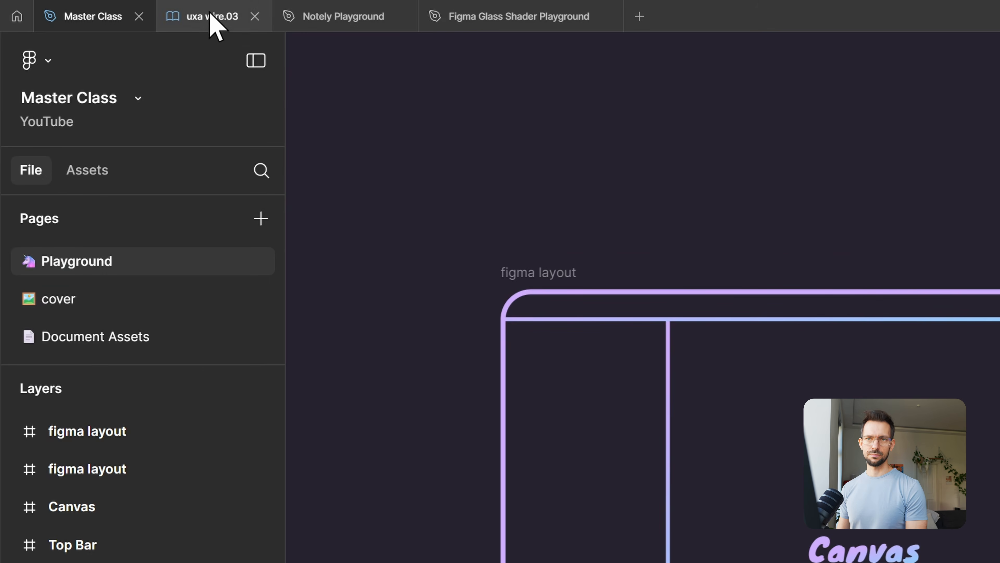
- Preview the uxa wire.03 file, and show the component cards on the Document Assets page
{"action": "mouse_move", "coordinate": [219, 20]}
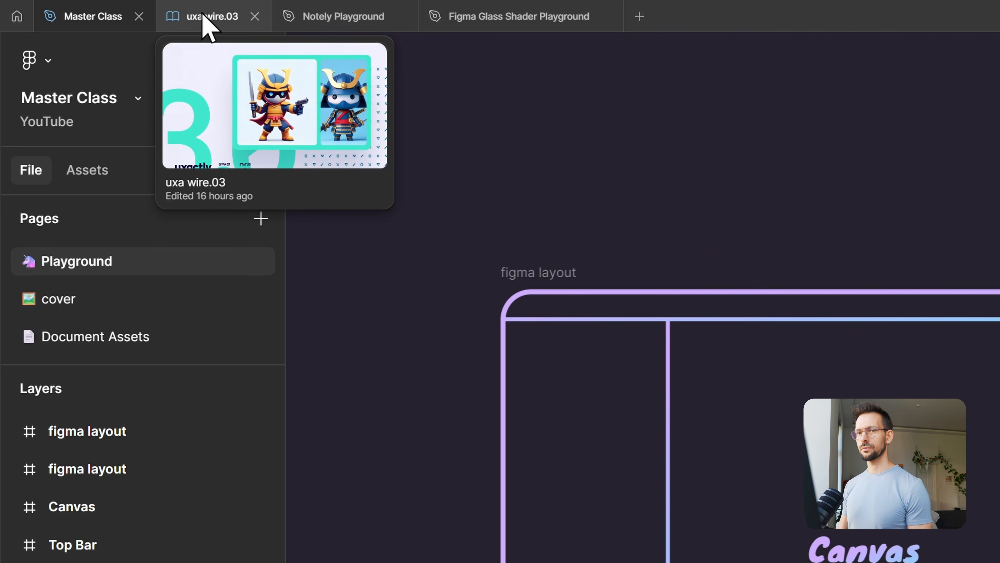
{"action": "left_click", "coordinate": [119, 337]}
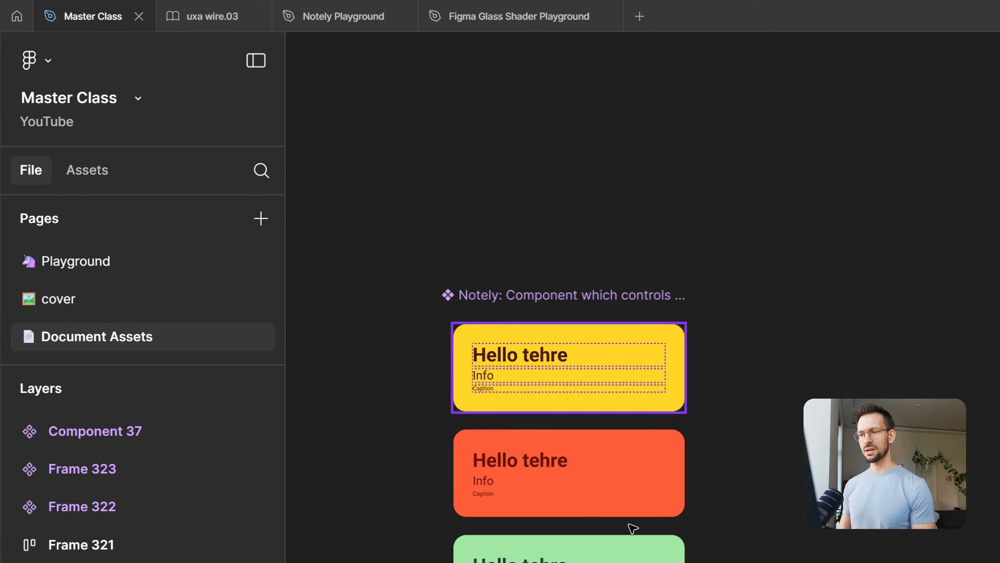
{"action": "scroll", "coordinate": [643, 297], "scroll_direction": "right", "scroll_amount": 7}
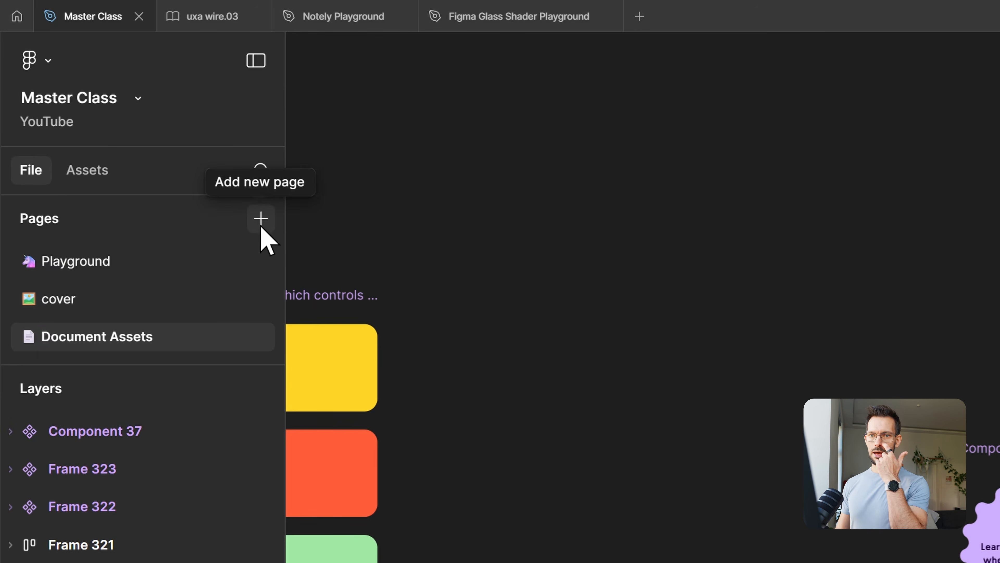
- Add a divider page named "------------" and place it between the Playground and cover pages
{"action": "left_click", "coordinate": [261, 219]}
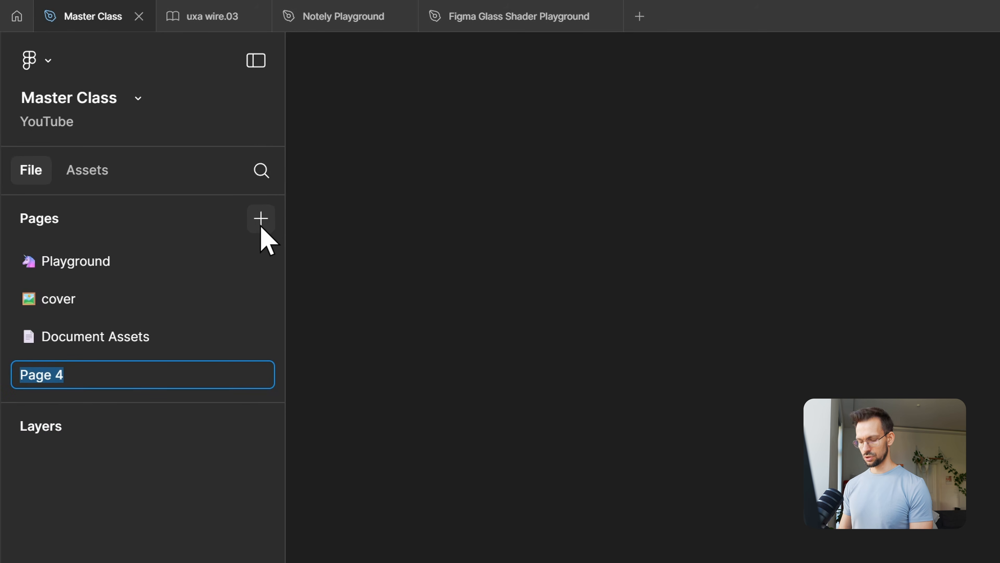
{"action": "type", "text": "--------"}
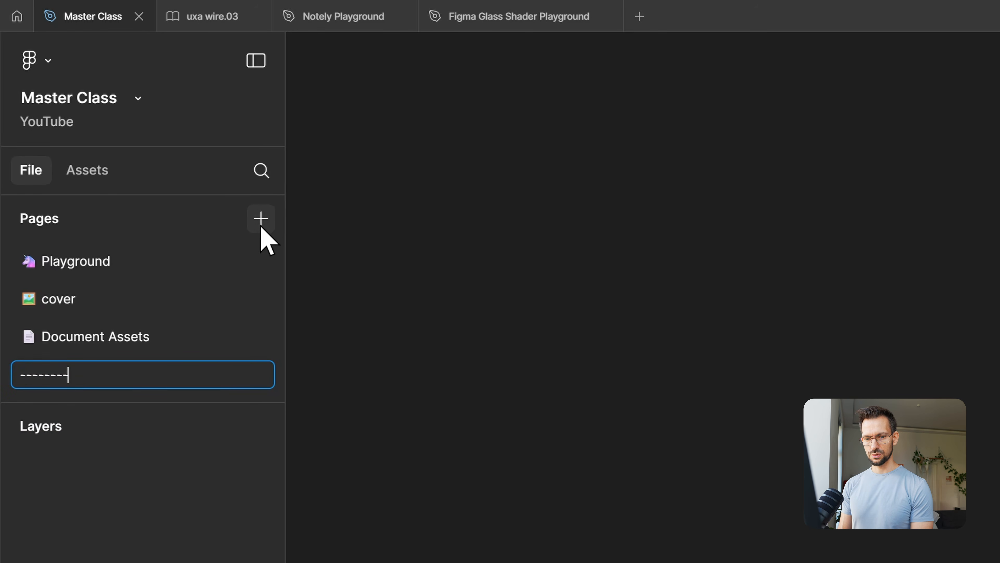
{"action": "type", "text": "----"}
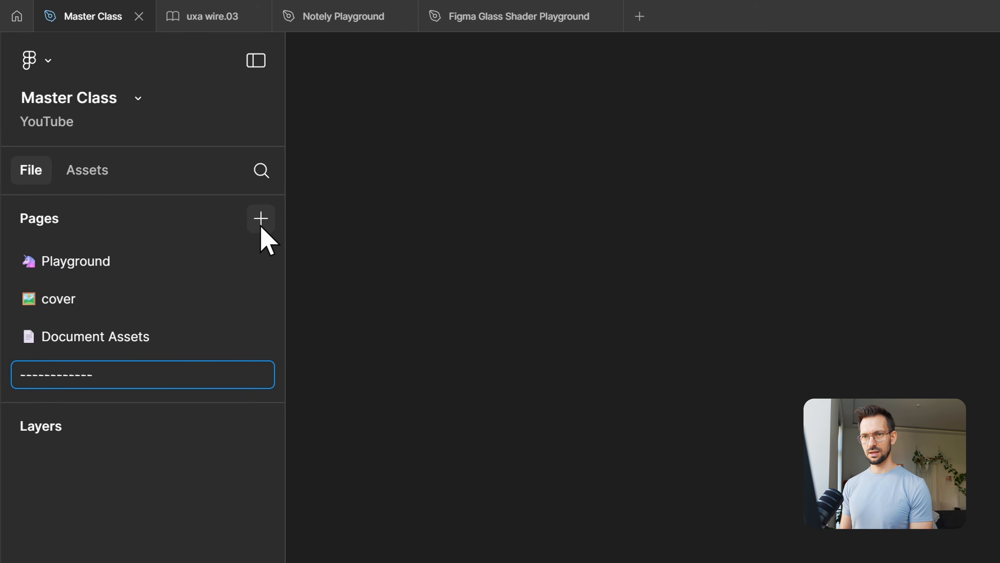
{"action": "key", "text": "Return"}
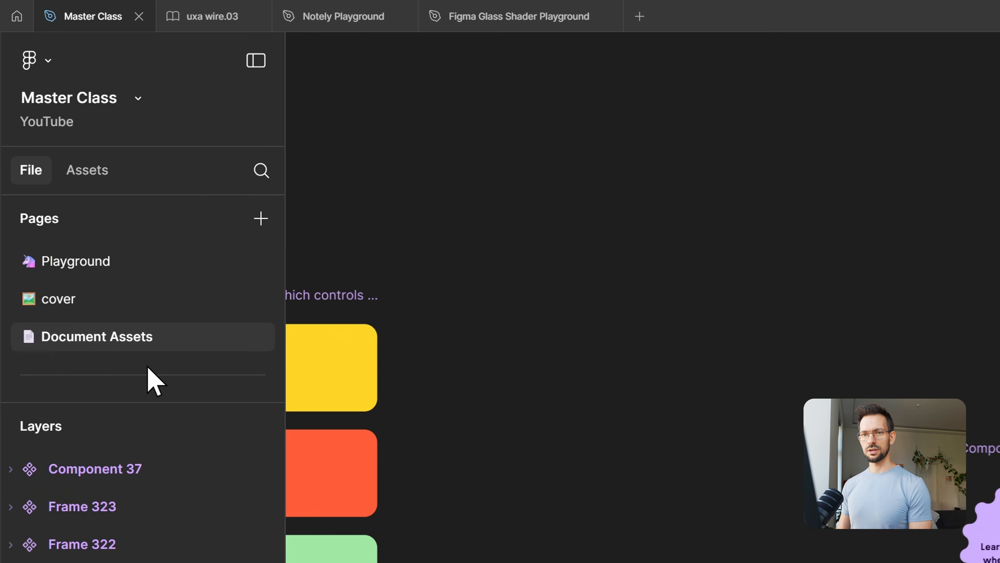
{"action": "left_click_drag", "start_coordinate": [147, 361], "coordinate": [159, 284]}
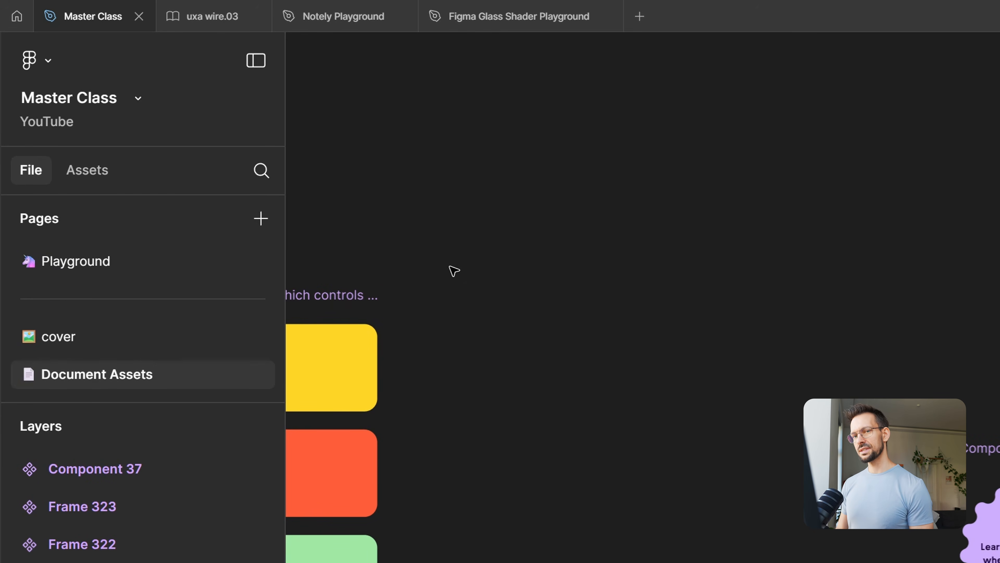
- Return to the Playground page, then expand and collapse the first figma layout frame in the layer list
{"action": "left_click", "coordinate": [134, 263]}
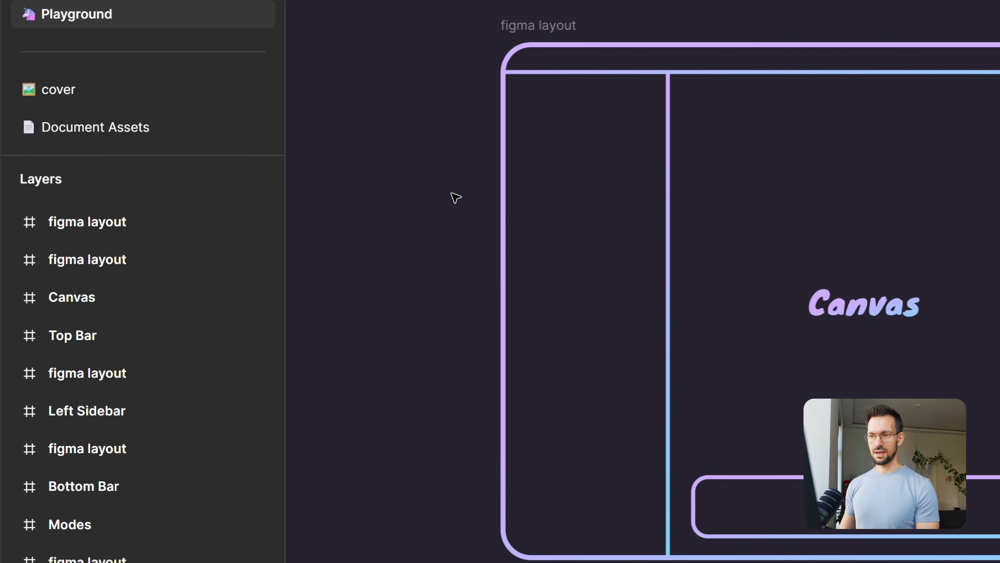
{"action": "scroll", "coordinate": [455, 198], "scroll_direction": "down", "scroll_amount": 2}
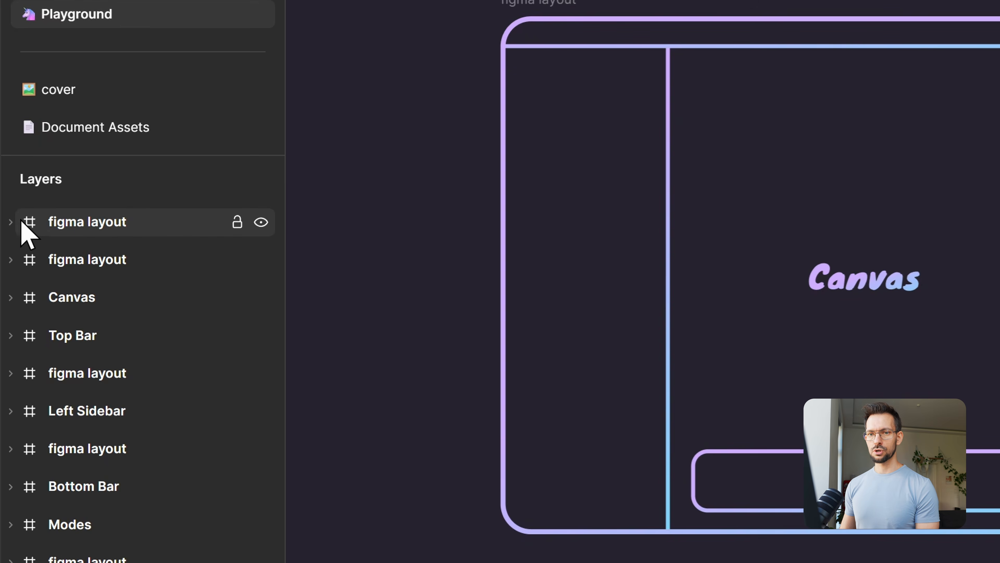
{"action": "left_click", "coordinate": [11, 222]}
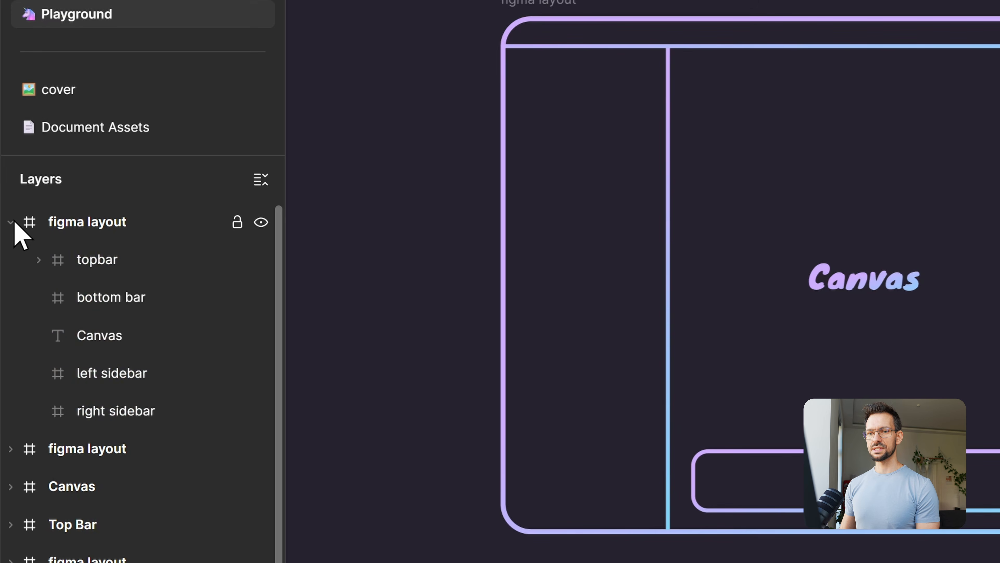
{"action": "left_click", "coordinate": [12, 222]}
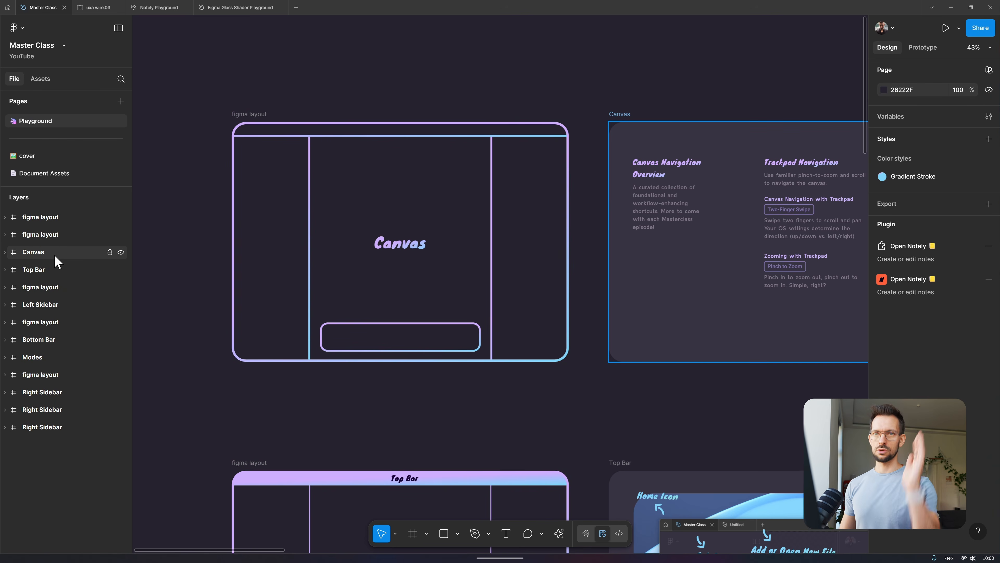
- Select the first figma layout layer and reveal its nested topbar, bottom bar, Canvas and sidebar layers
{"action": "left_click", "coordinate": [57, 223]}
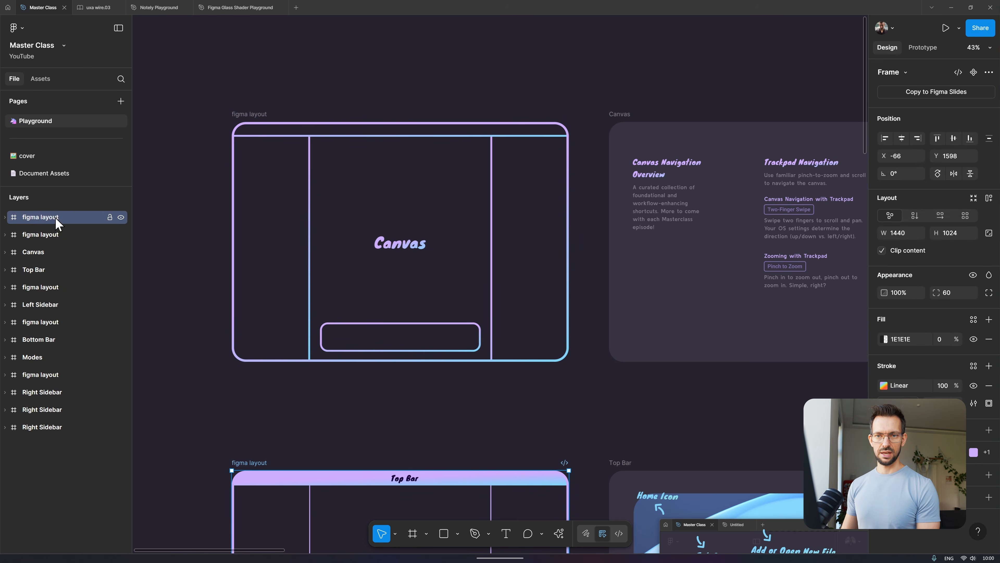
{"action": "left_click", "coordinate": [5, 218]}
{"action": "left_click", "coordinate": [5, 218]}
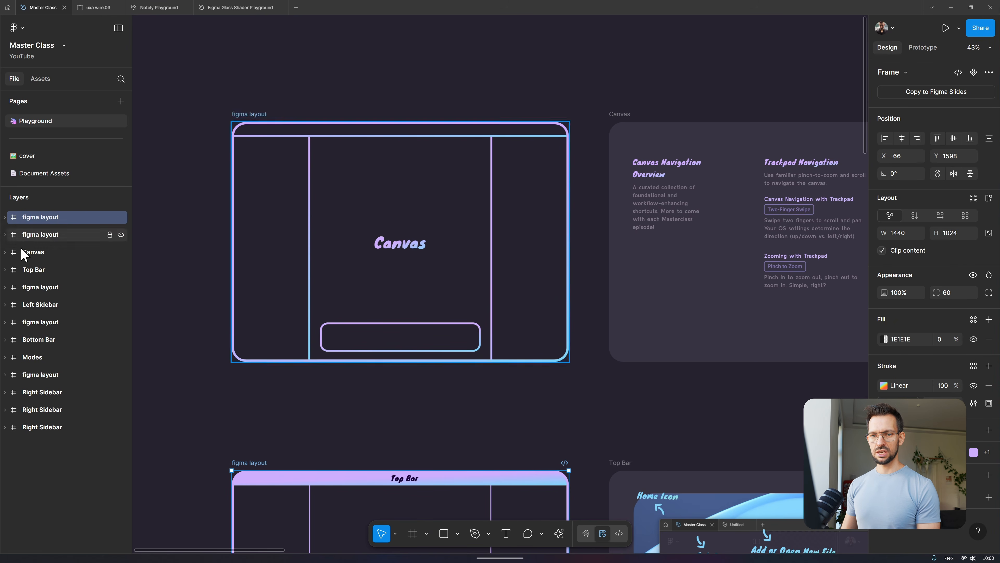
{"action": "left_click", "coordinate": [4, 218]}
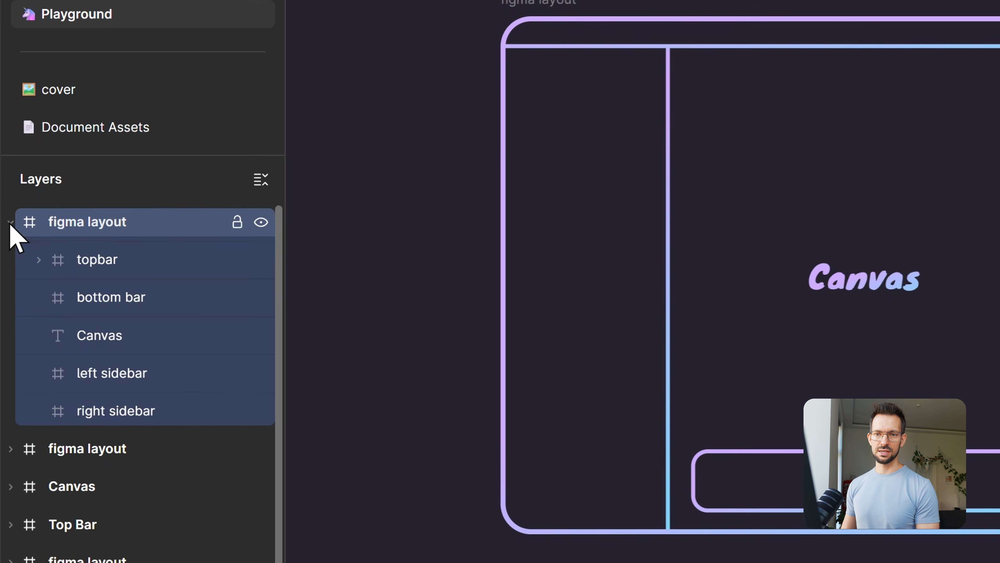
{"action": "left_click", "coordinate": [10, 223]}
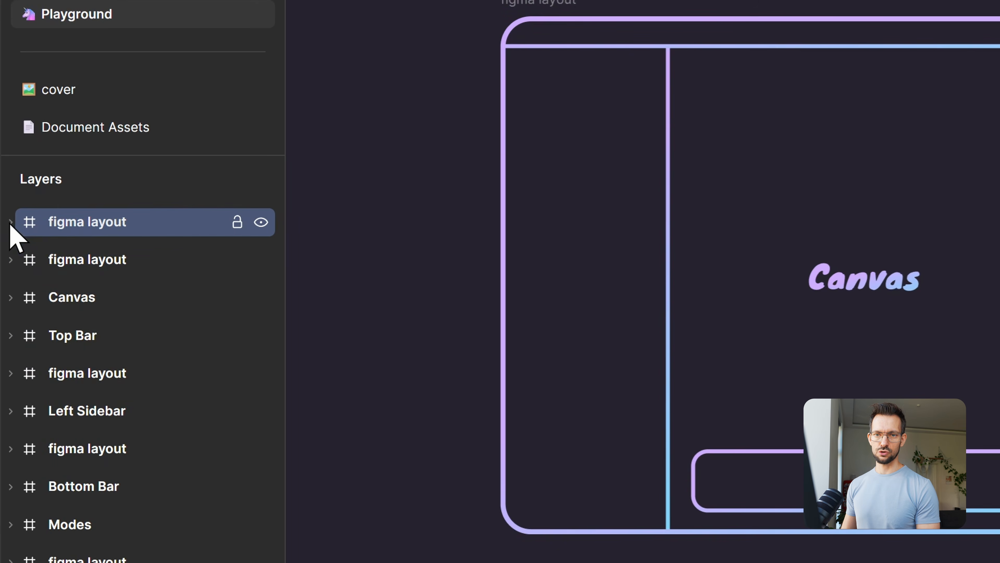
{"action": "left_click", "coordinate": [10, 222]}
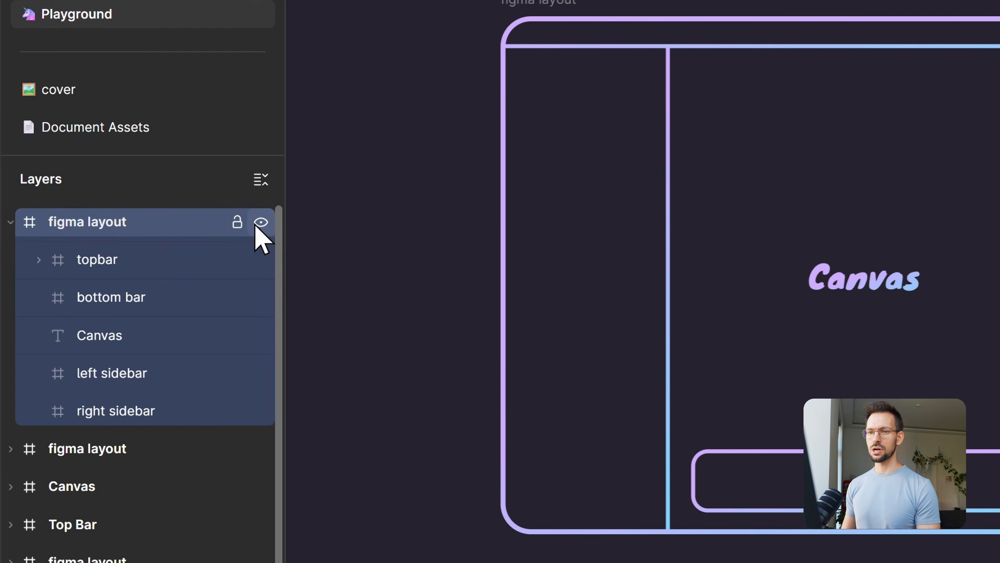
{"action": "left_click", "coordinate": [237, 223]}
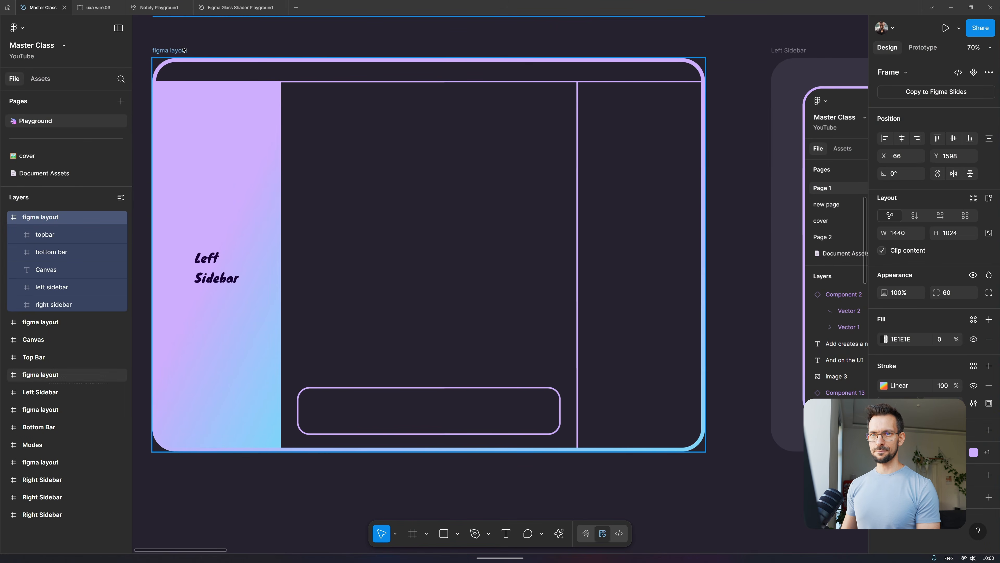
- Select the figma layout frame labelled Left Sidebar, collapse all layers and expand only that frame's layers
{"action": "left_click", "coordinate": [173, 50]}
{"action": "scroll", "coordinate": [247, 100], "scroll_direction": "left", "scroll_amount": 2}
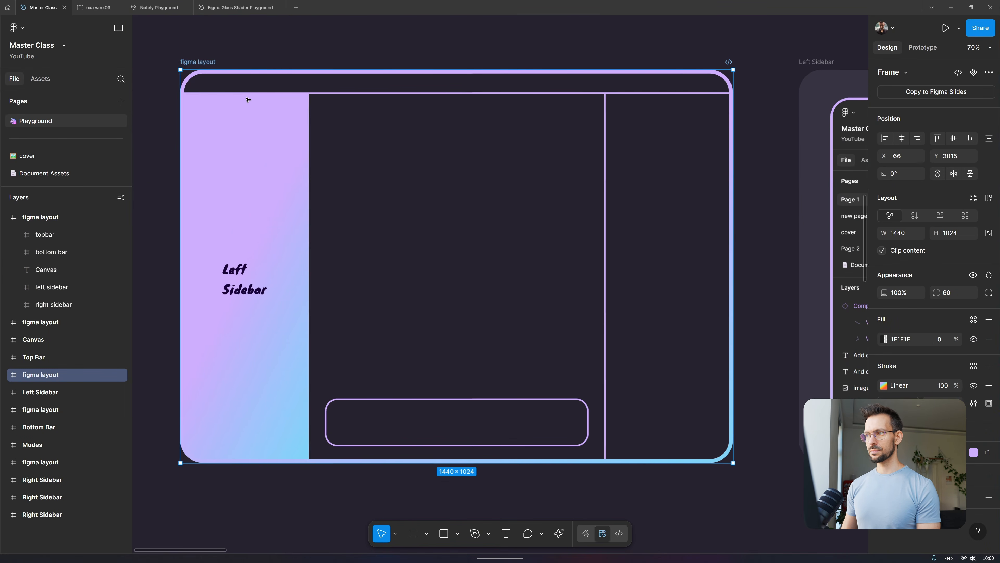
{"action": "left_click", "coordinate": [247, 100]}
{"action": "left_click", "coordinate": [202, 61]}
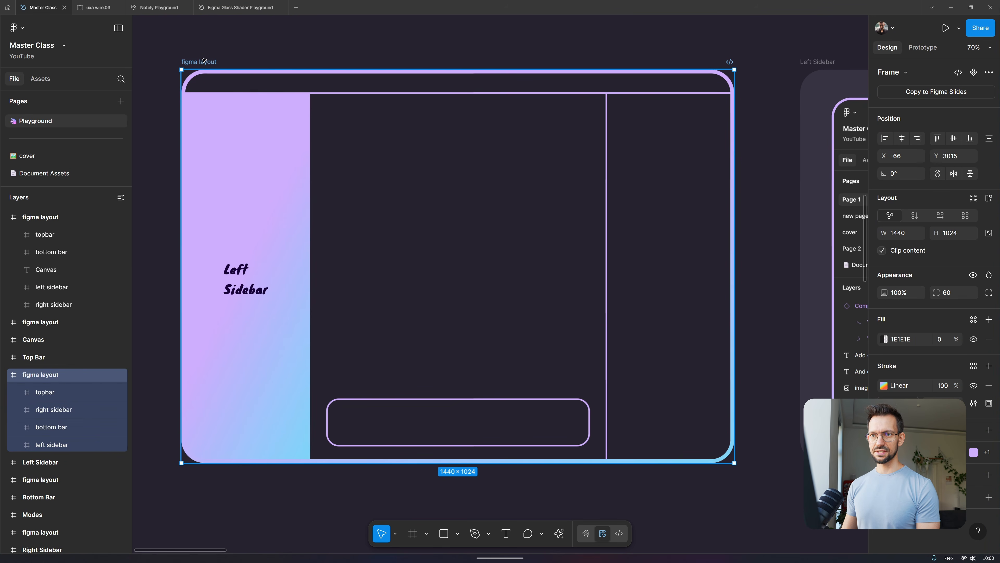
{"action": "left_click", "coordinate": [120, 197]}
{"action": "left_click", "coordinate": [5, 288]}
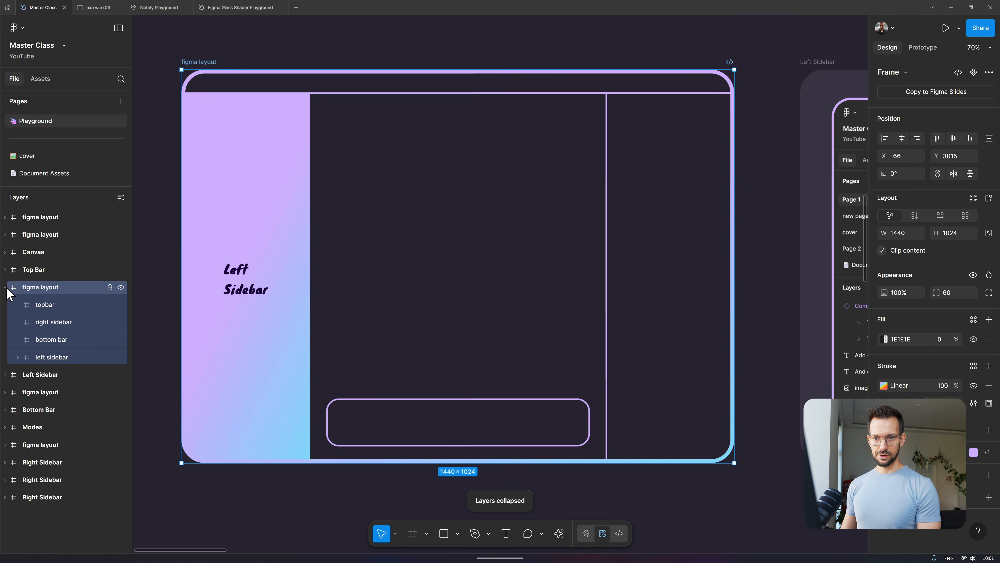
- Lock the figma layout frame labelled Left Sidebar, deselect it and try to select it with a marquee on the canvas
{"action": "left_click", "coordinate": [110, 288]}
{"action": "left_click", "coordinate": [298, 42]}
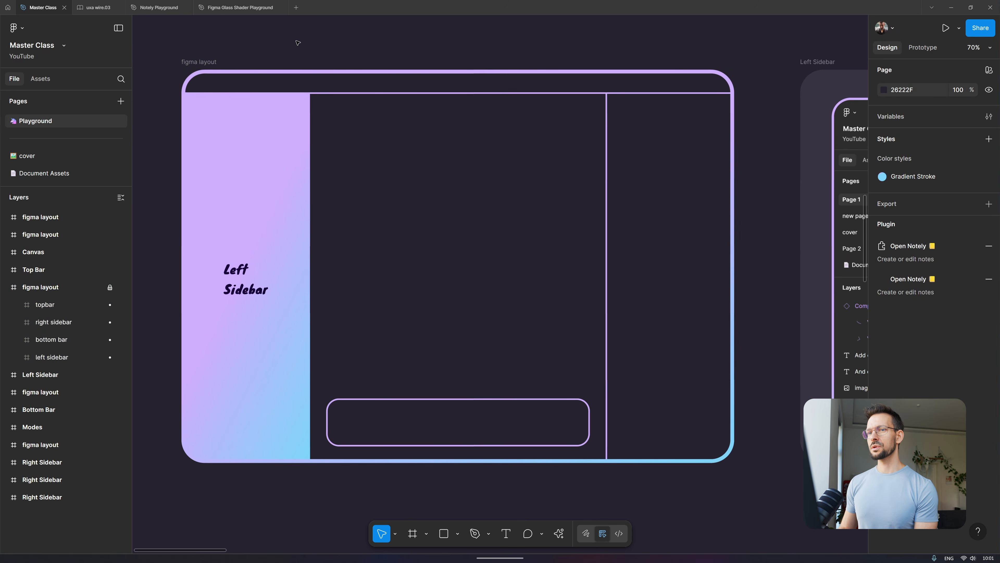
{"action": "left_click_drag", "start_coordinate": [141, 41], "coordinate": [773, 438]}
{"action": "scroll", "coordinate": [773, 439], "scroll_direction": "up", "scroll_amount": 3}
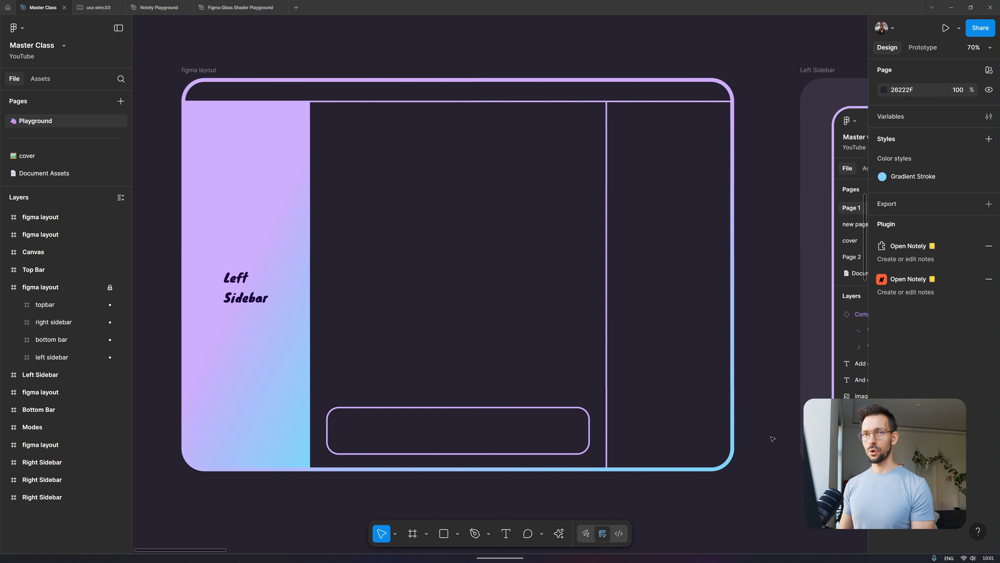
- Select the left sidebar frame inside the locked figma layout directly from the canvas and dismiss its options
{"action": "key", "text": "ctrl"}
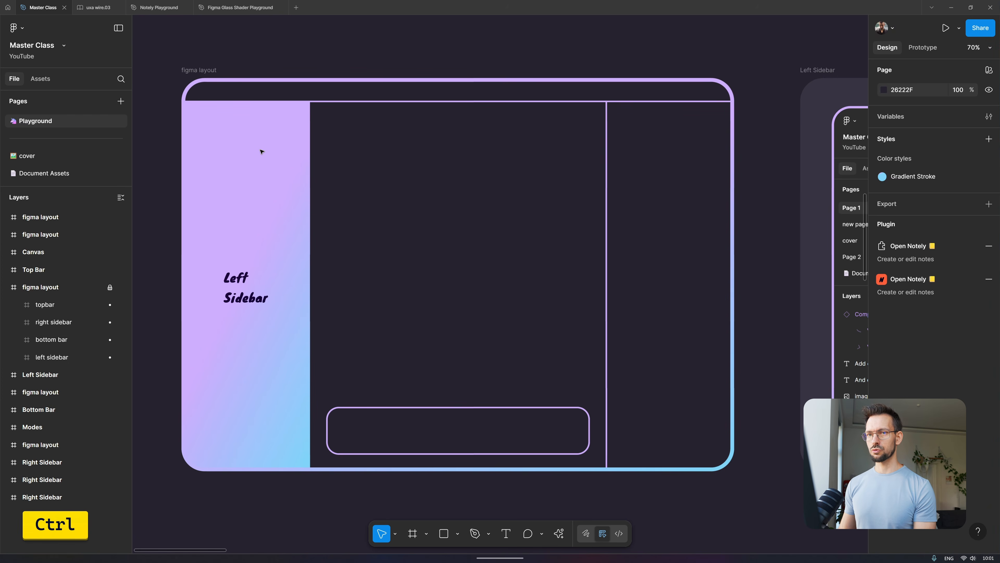
{"action": "right_click", "coordinate": [261, 151], "text": "ctrl"}
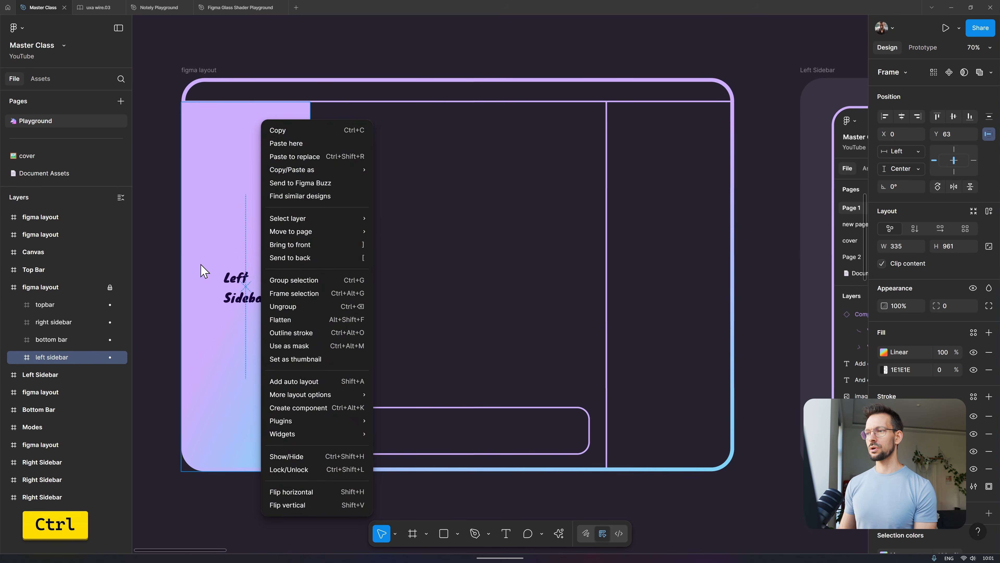
{"action": "left_click", "coordinate": [74, 352]}
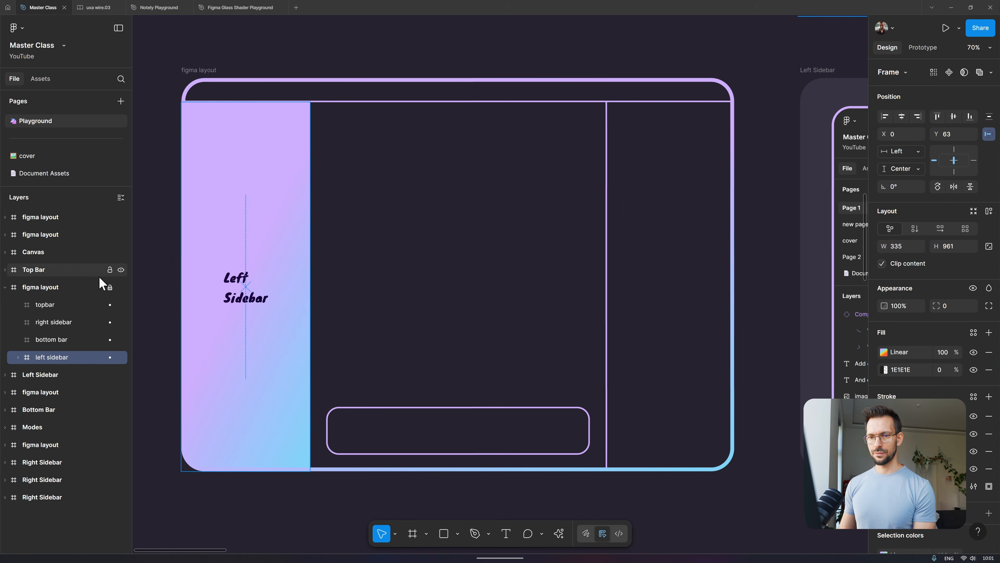
- Unlock the figma layout frame labelled Left Sidebar, toggle its visibility off and on, and leave it hidden
{"action": "left_click", "coordinate": [93, 287]}
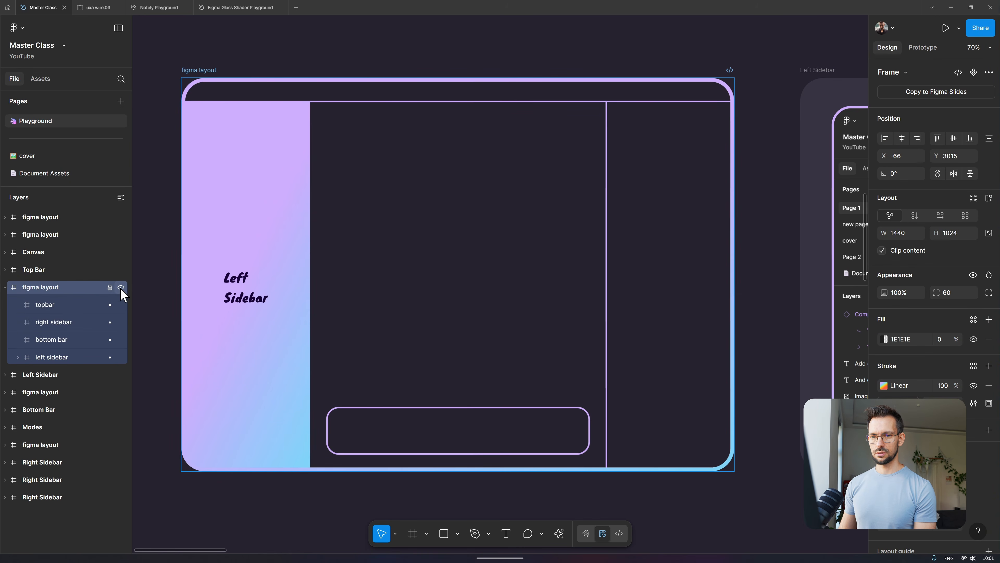
{"action": "left_click", "coordinate": [111, 288]}
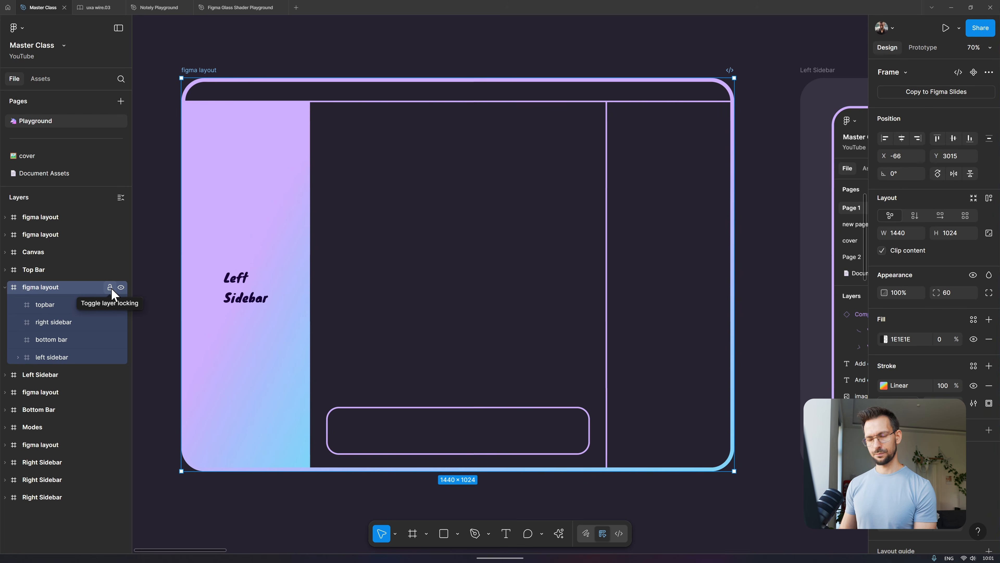
{"action": "left_click", "coordinate": [121, 287]}
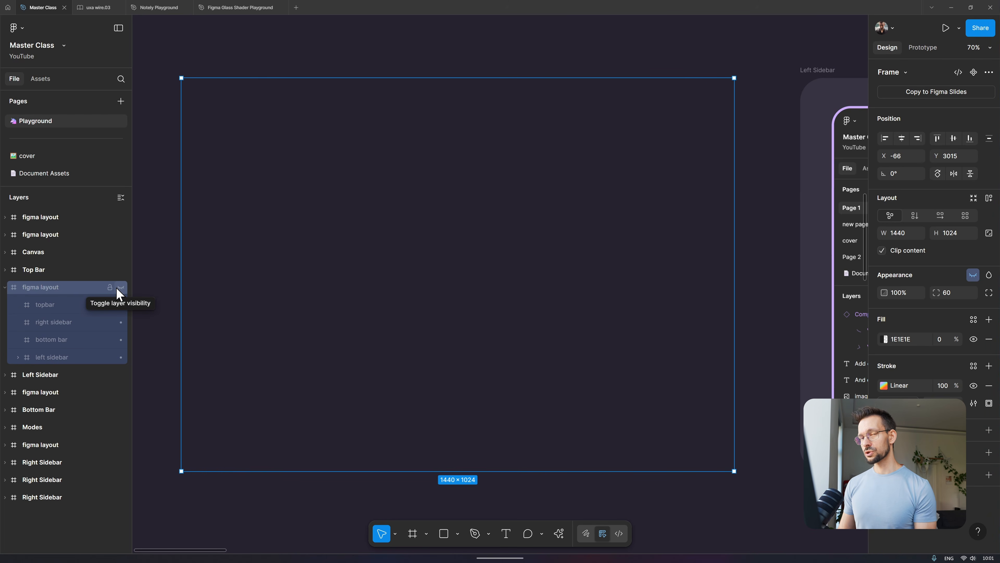
{"action": "left_click", "coordinate": [119, 288]}
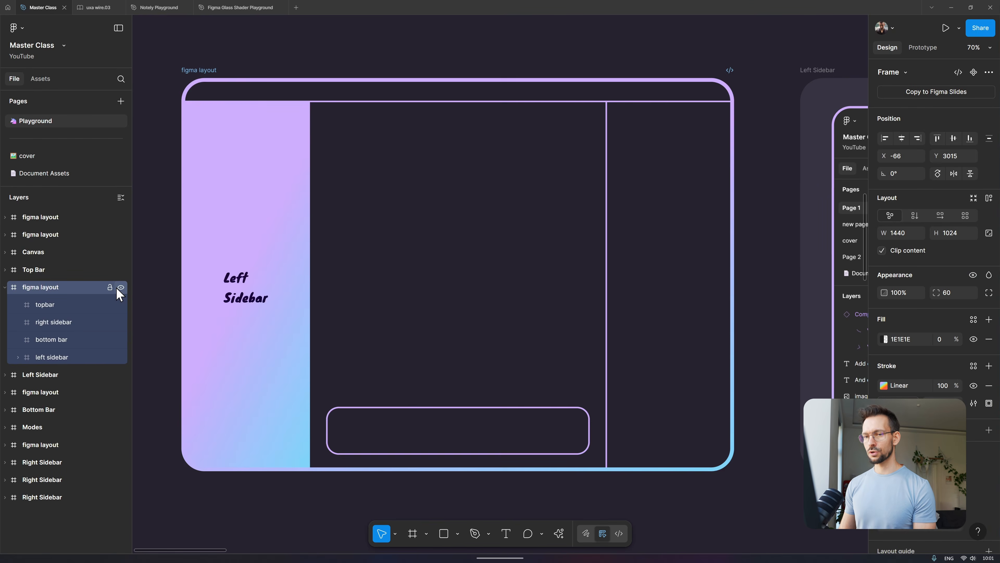
{"action": "left_click", "coordinate": [119, 288]}
{"action": "left_click", "coordinate": [119, 288]}
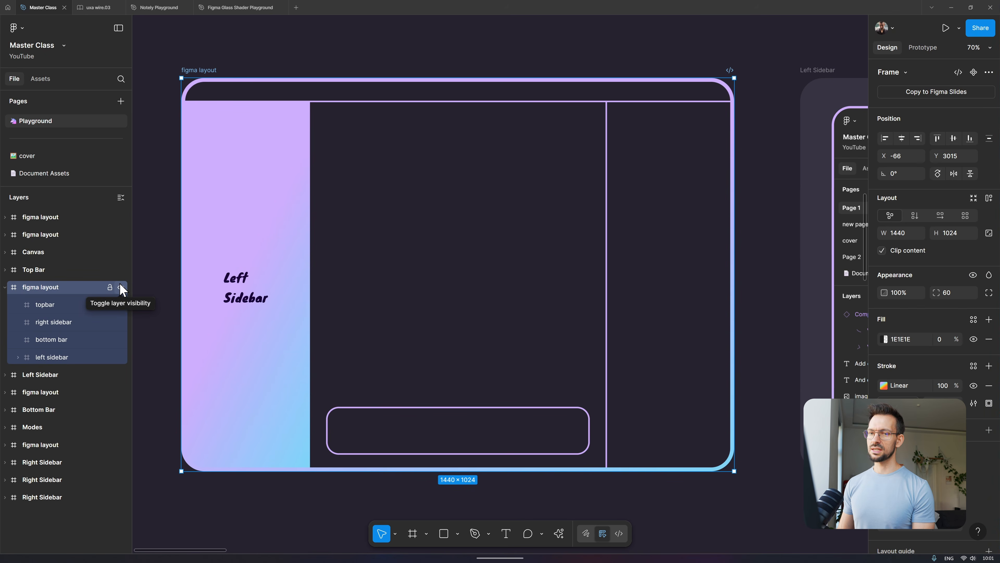
{"action": "left_click", "coordinate": [120, 287]}
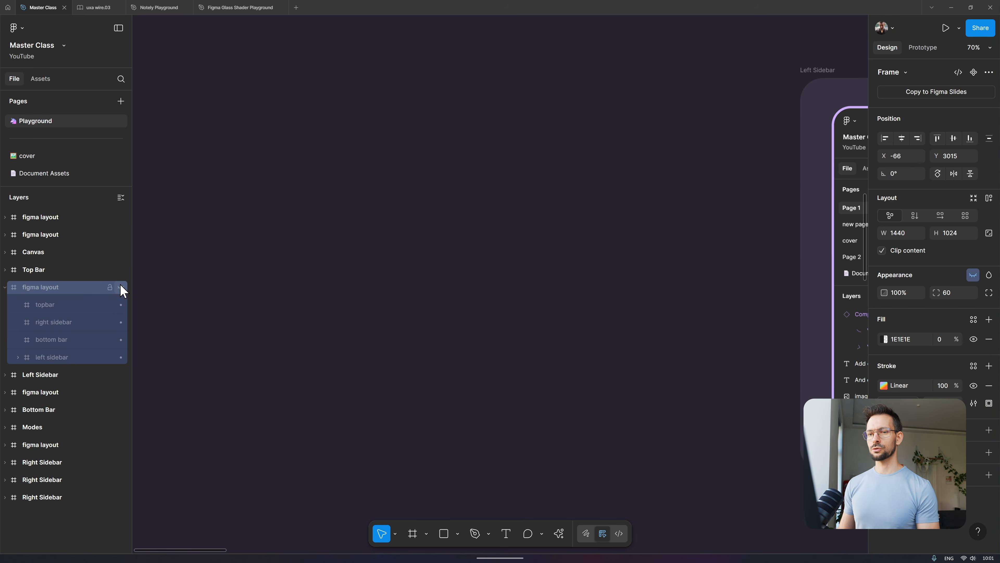
- Show the hidden figma layout frame again, toggle its visibility off and on, and leave it visible
{"action": "left_click", "coordinate": [120, 288]}
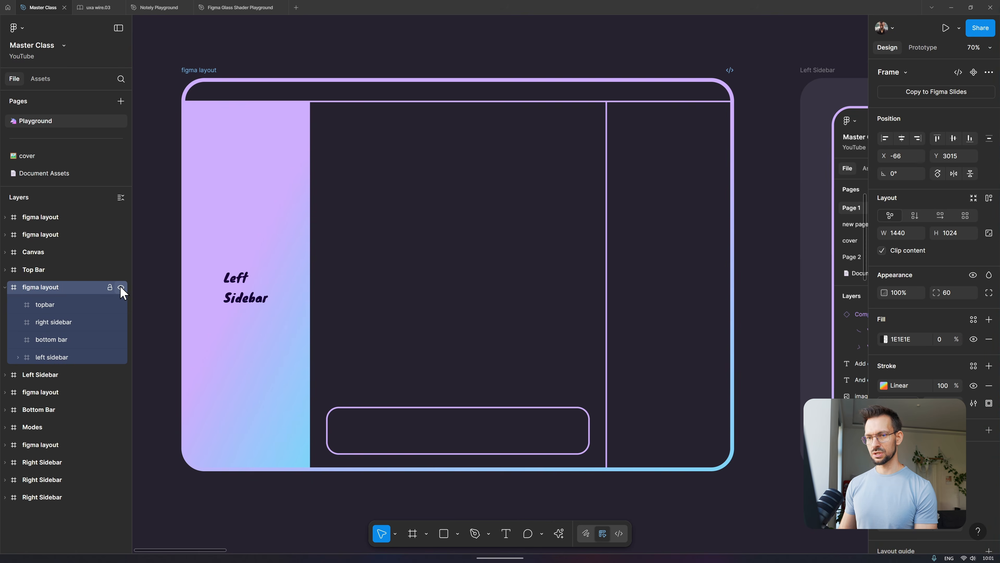
{"action": "left_click", "coordinate": [120, 288]}
{"action": "left_click", "coordinate": [121, 288]}
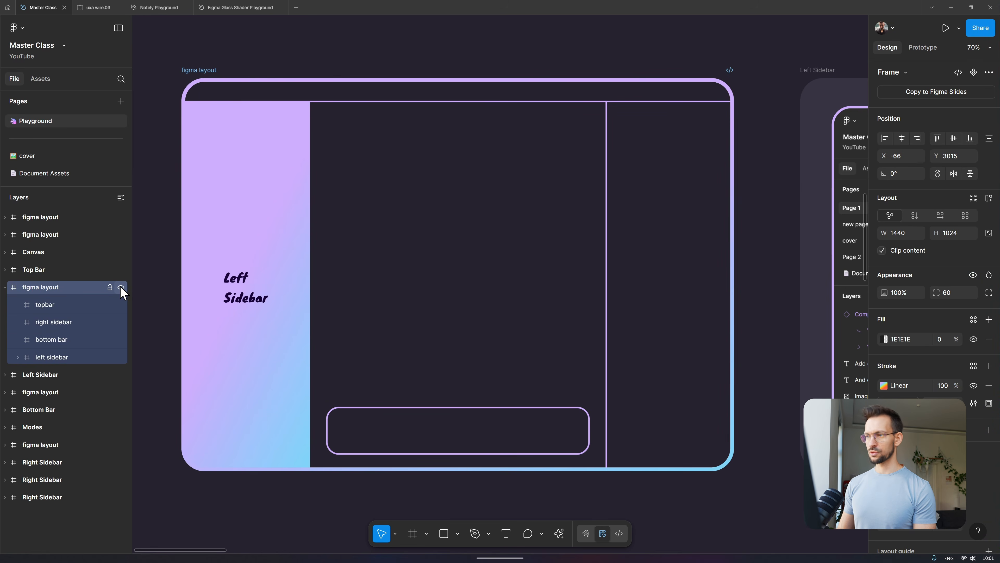
- Select the topbar, right sidebar, bottom bar and left sidebar layers in turn, reveal the left sidebar's nested text layer and deselect
{"action": "left_click", "coordinate": [72, 311]}
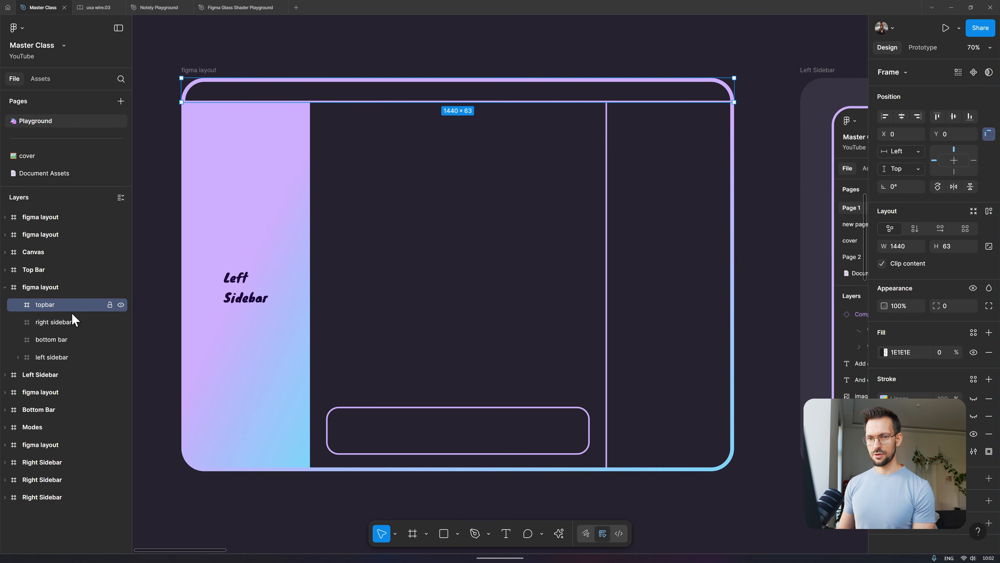
{"action": "left_click", "coordinate": [72, 322]}
{"action": "left_click", "coordinate": [71, 339]}
{"action": "left_click", "coordinate": [71, 357]}
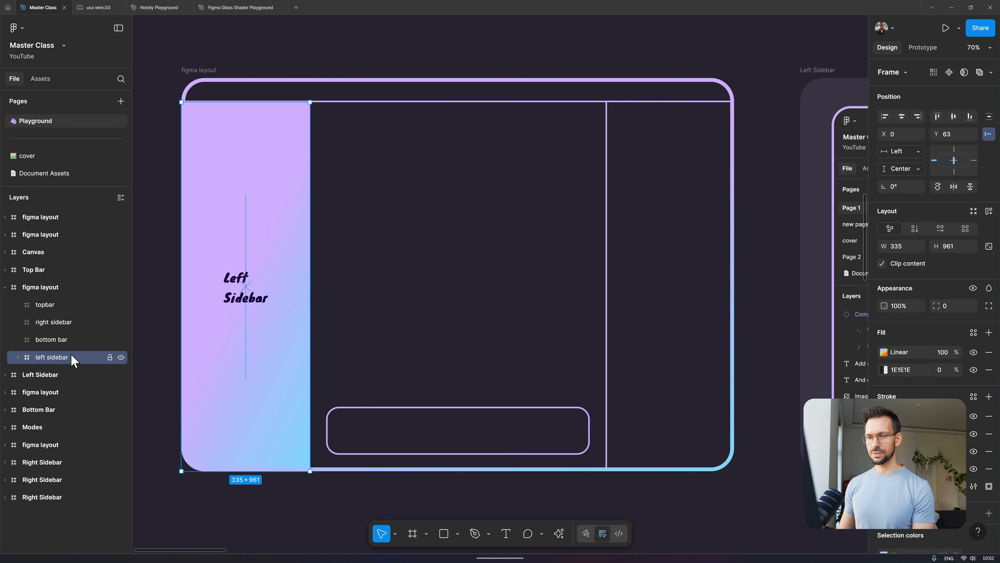
{"action": "key", "text": "Return"}
{"action": "left_click", "coordinate": [150, 192]}
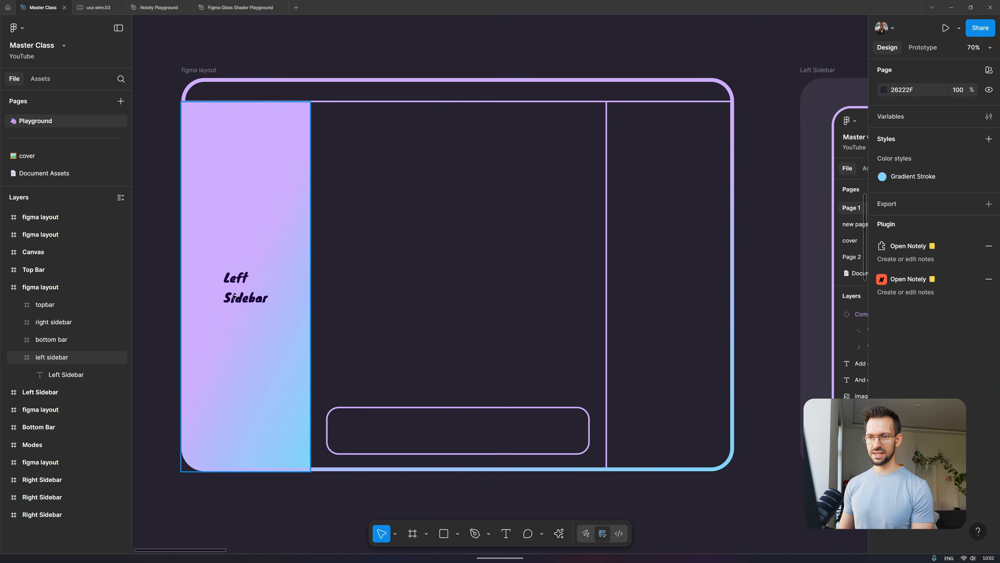
- Select the expanded figma layout frame and its nested Left Sidebar text from the layer list, and clear the selection
{"action": "left_click", "coordinate": [53, 289]}
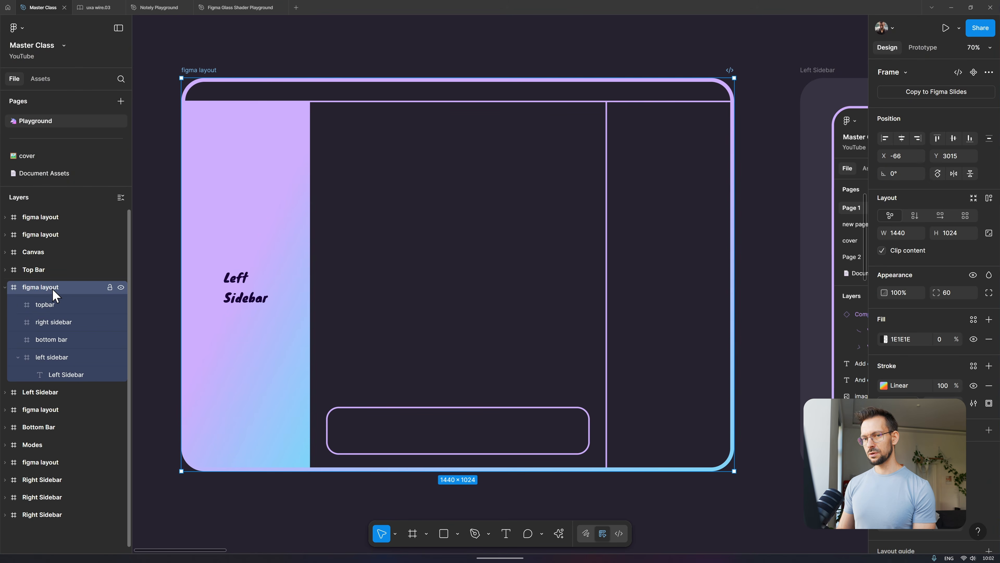
{"action": "left_click", "coordinate": [68, 375]}
{"action": "key", "text": "Escape"}
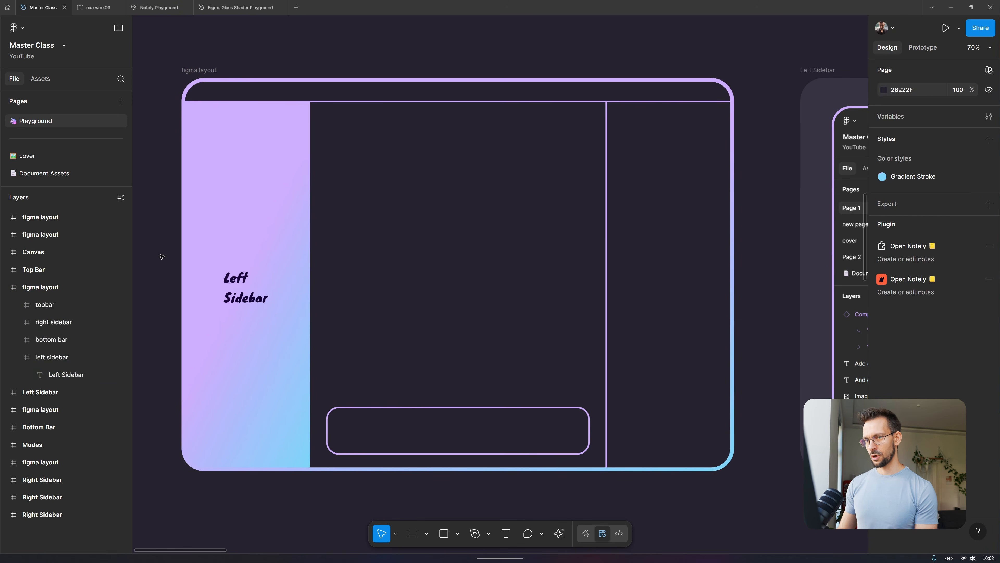
- Drill down on the canvas from the figma layout frame through the left sidebar frame to its Left Sidebar text, and deselect
{"action": "left_click", "coordinate": [253, 282]}
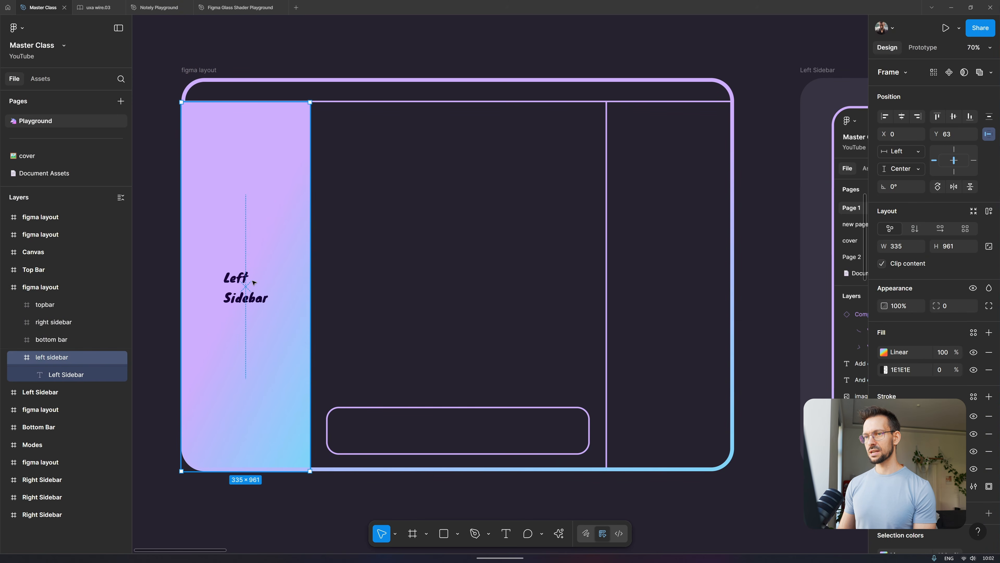
{"action": "left_click", "coordinate": [238, 297]}
{"action": "key", "text": "Escape"}
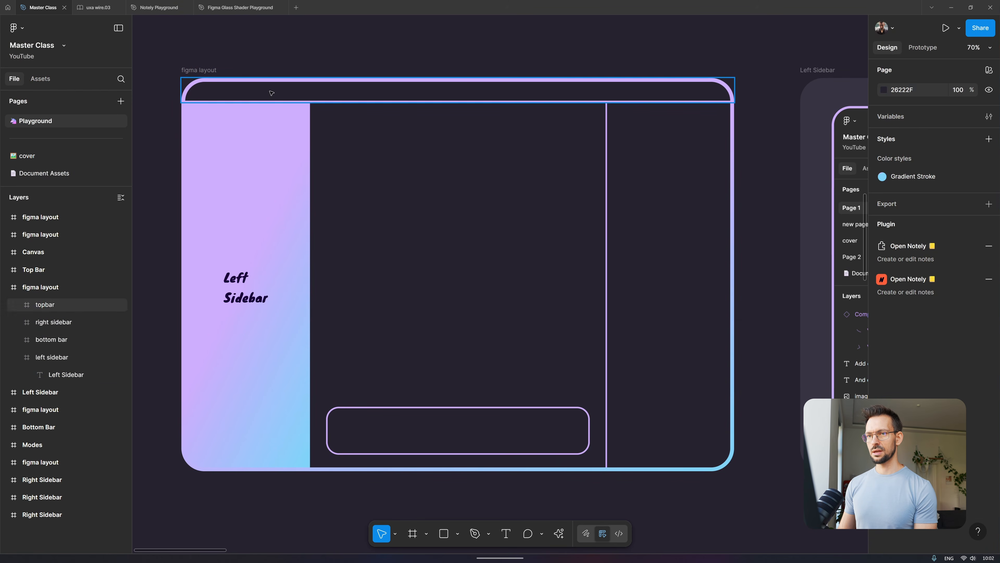
{"action": "left_click", "coordinate": [205, 73]}
{"action": "left_click", "coordinate": [236, 249]}
{"action": "left_click", "coordinate": [227, 295]}
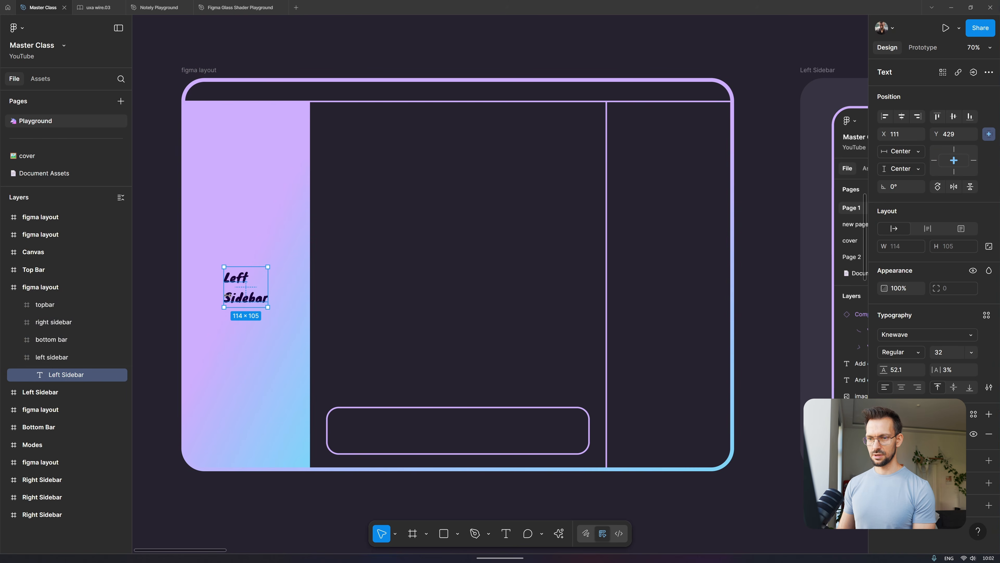
{"action": "key", "text": "Escape"}
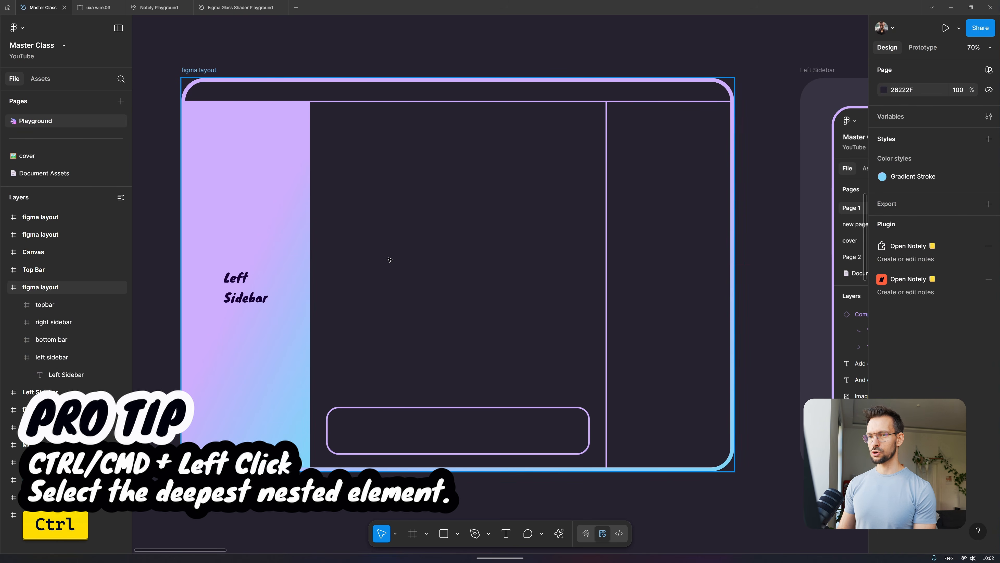
- Deep-select the nested Left Sidebar text directly on the canvas, deselect it and collapse the figma layout frame's layers
{"action": "left_click", "coordinate": [244, 288], "text": "ctrl"}
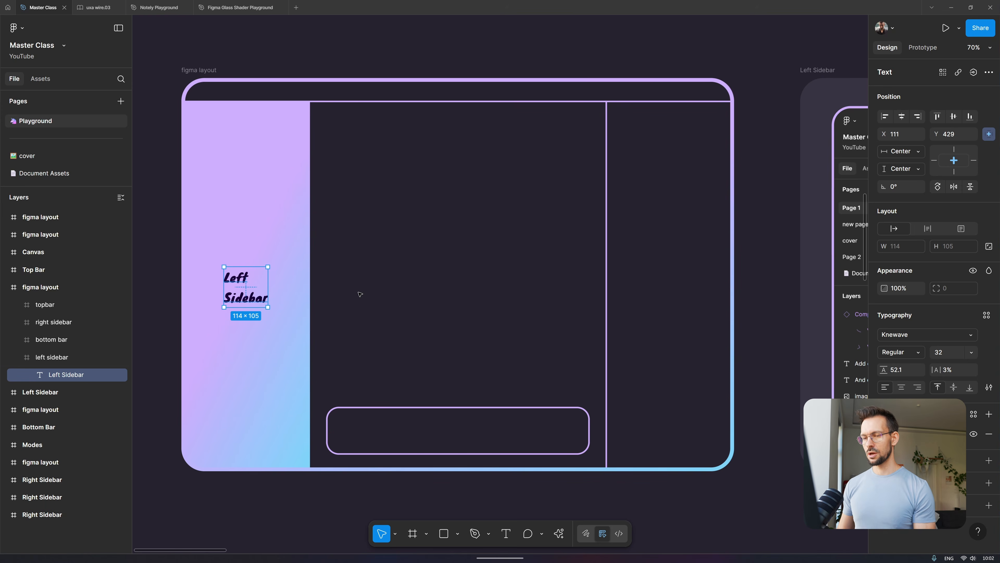
{"action": "left_click", "coordinate": [423, 50]}
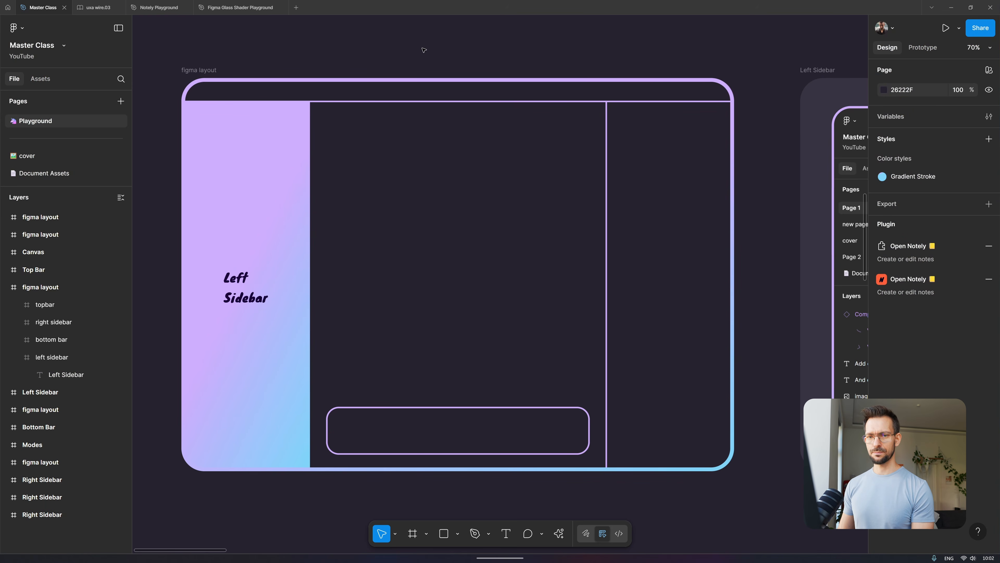
{"action": "left_click", "coordinate": [5, 287]}
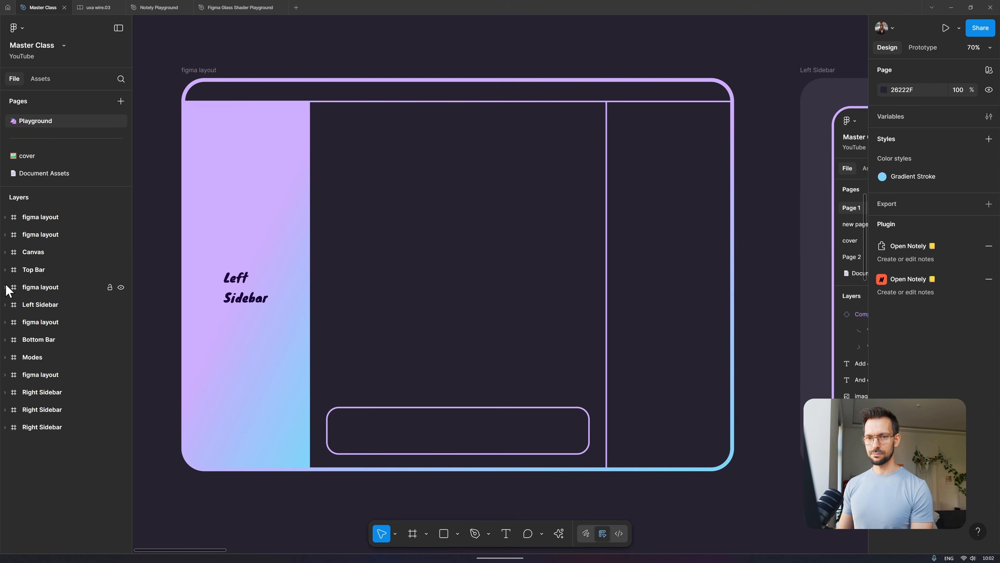
- Select the figma layout frame that contains the Canvas label and bring it to the front of the layer order
{"action": "scroll", "coordinate": [318, 132], "scroll_direction": "down", "scroll_amount": 5}
{"action": "scroll", "coordinate": [318, 132], "scroll_direction": "up", "scroll_amount": 6}
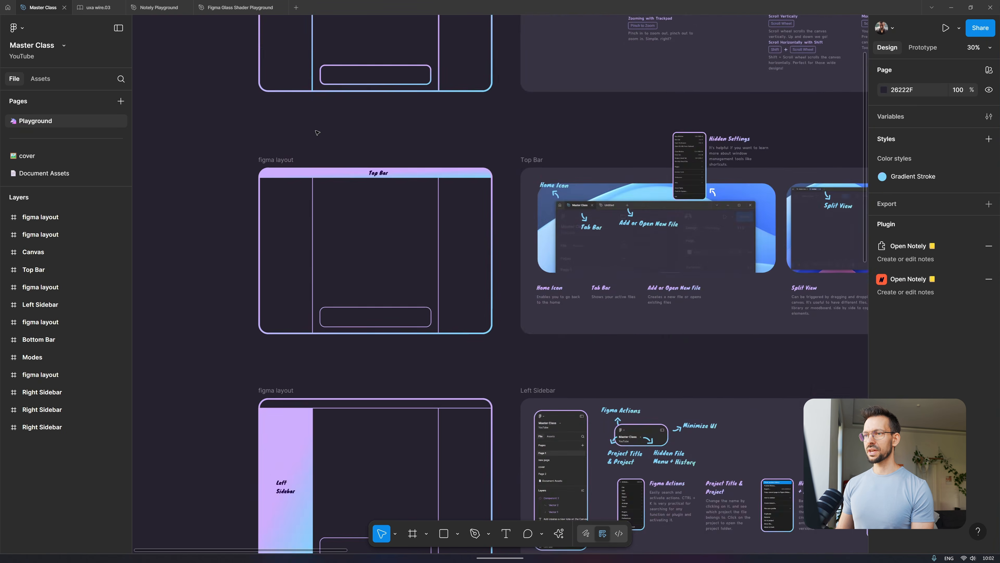
{"action": "scroll", "coordinate": [317, 132], "scroll_direction": "up", "scroll_amount": 4}
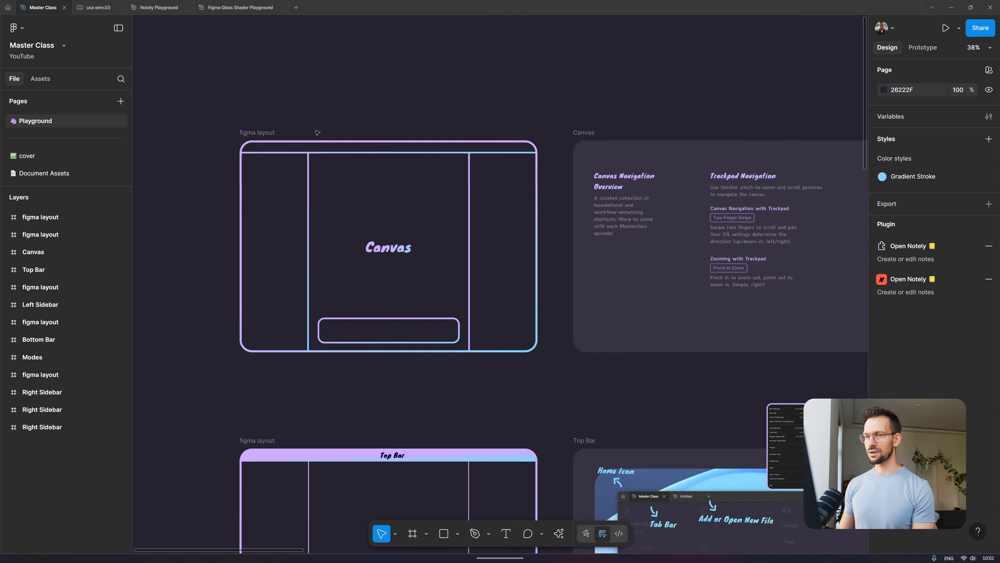
{"action": "left_click", "coordinate": [317, 136]}
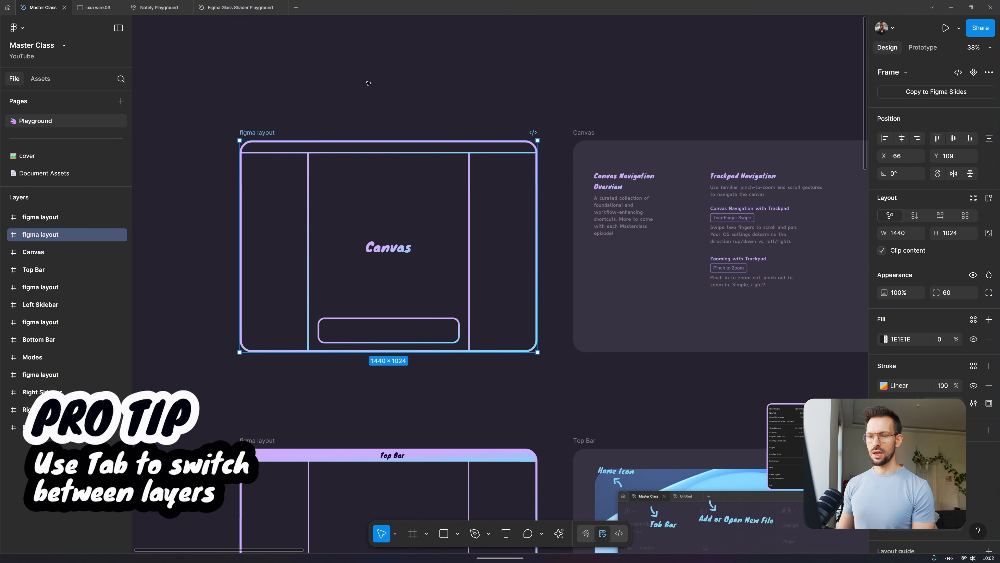
{"action": "key", "text": "ctrl+shift+bracketright"}
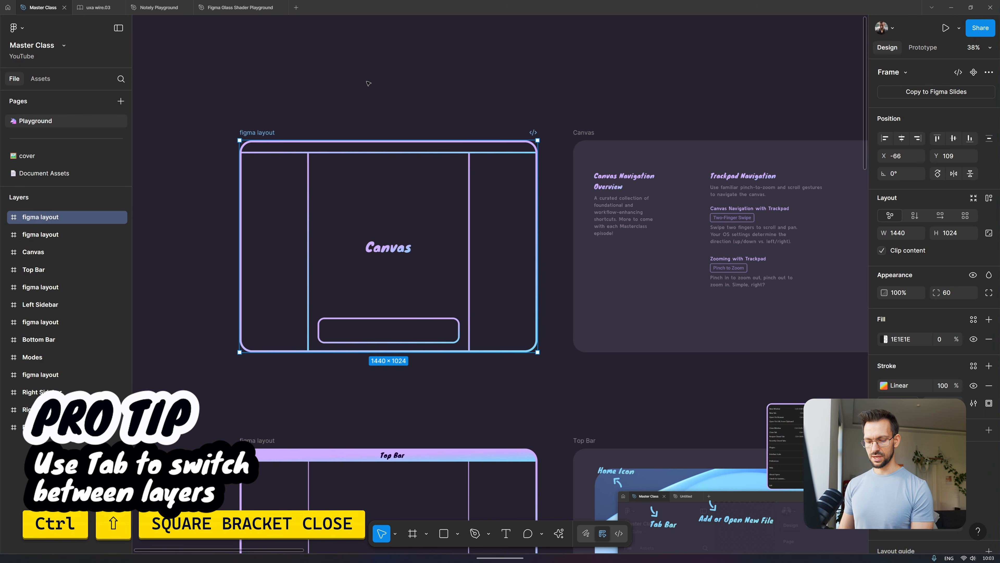
- Cycle the selection forward through the sibling top-level frames until the last Right Sidebar frame is selected
{"action": "key", "text": "Tab"}
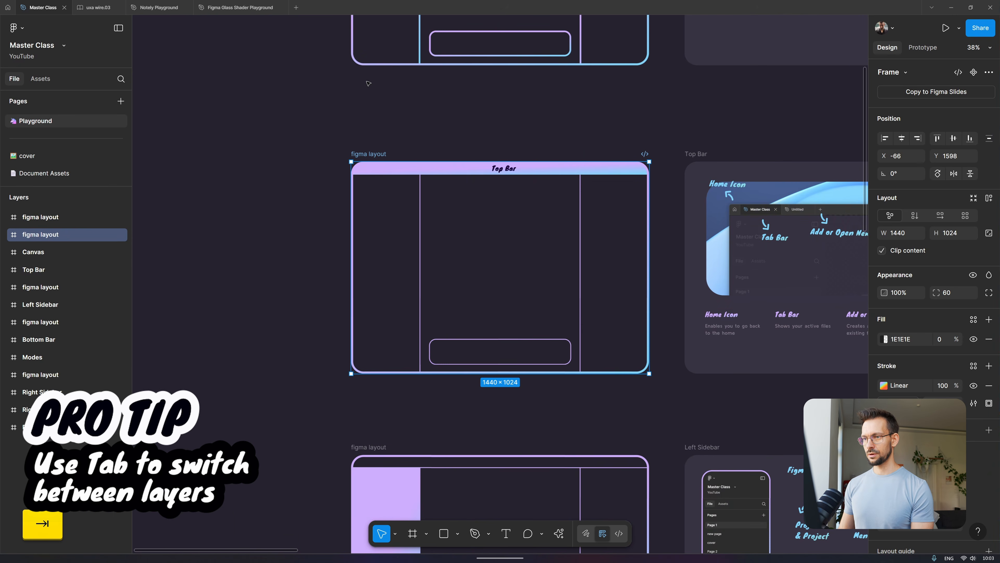
{"action": "key", "text": "Tab"}
{"action": "key", "text": "Tab"}
{"action": "key", "text": "Tab"}
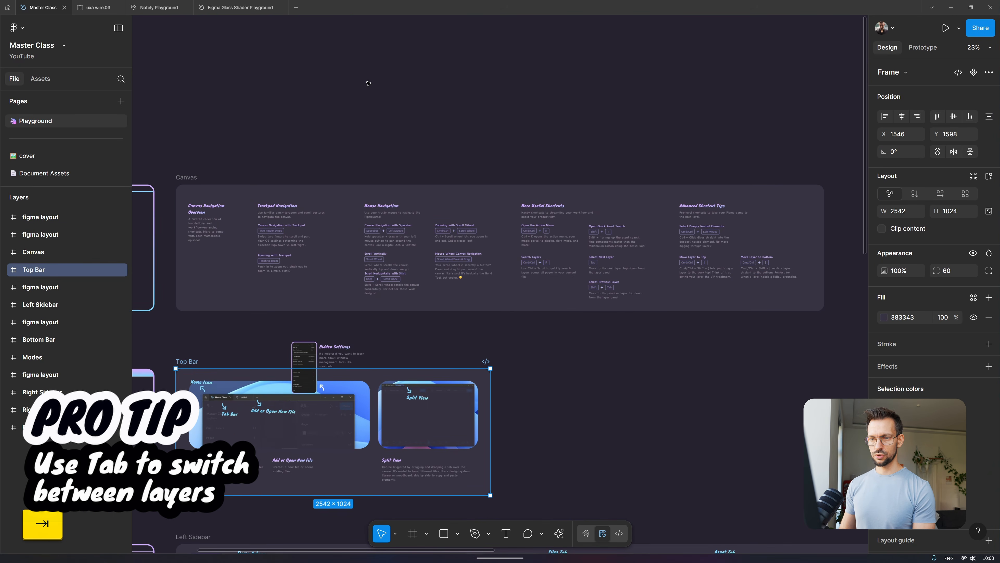
{"action": "key", "text": "Tab"}
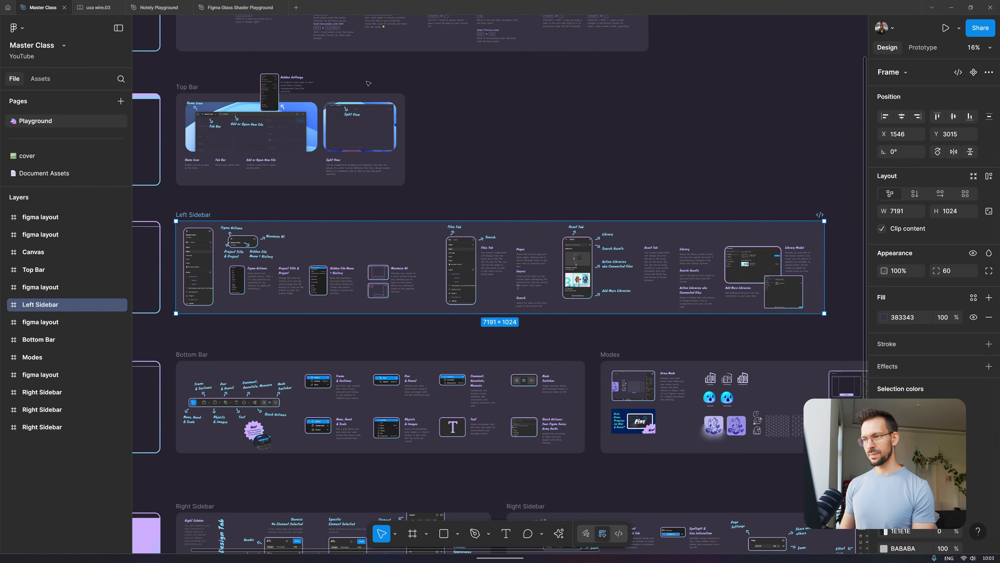
{"action": "key", "text": "Tab"}
{"action": "key", "text": "Tab"}
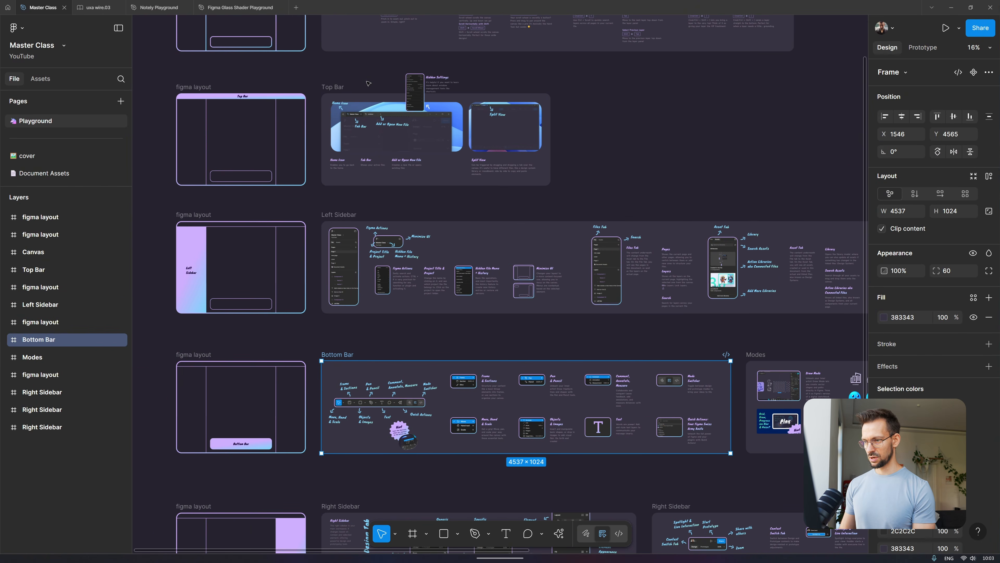
{"action": "key", "text": "Tab"}
{"action": "key", "text": "Tab"}
{"action": "key", "text": "Tab"}
{"action": "key", "text": "Tab"}
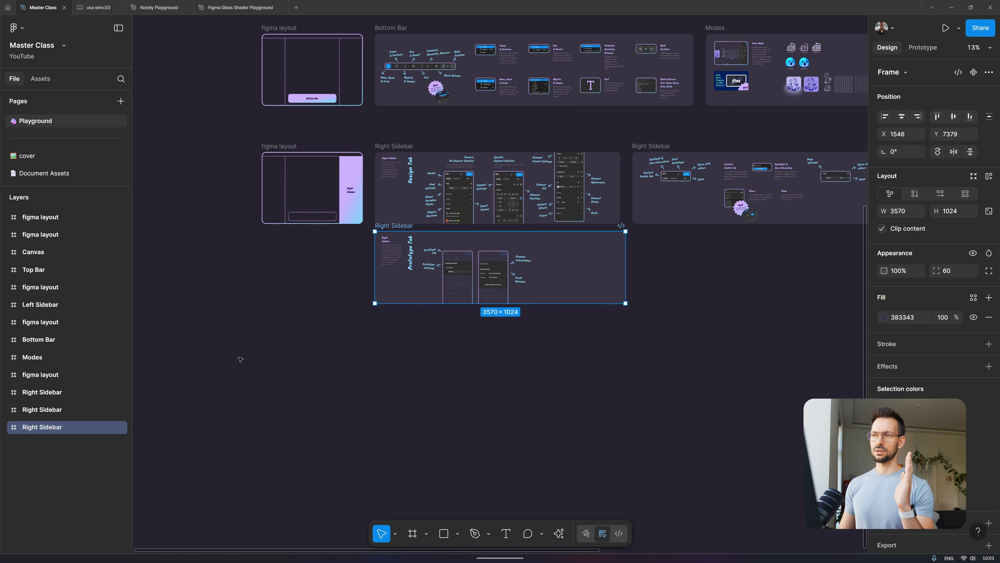
- Cycle the selection backward through the sibling frames from the last Right Sidebar until the Bottom Bar frame is selected
{"action": "key", "text": "shift+Tab"}
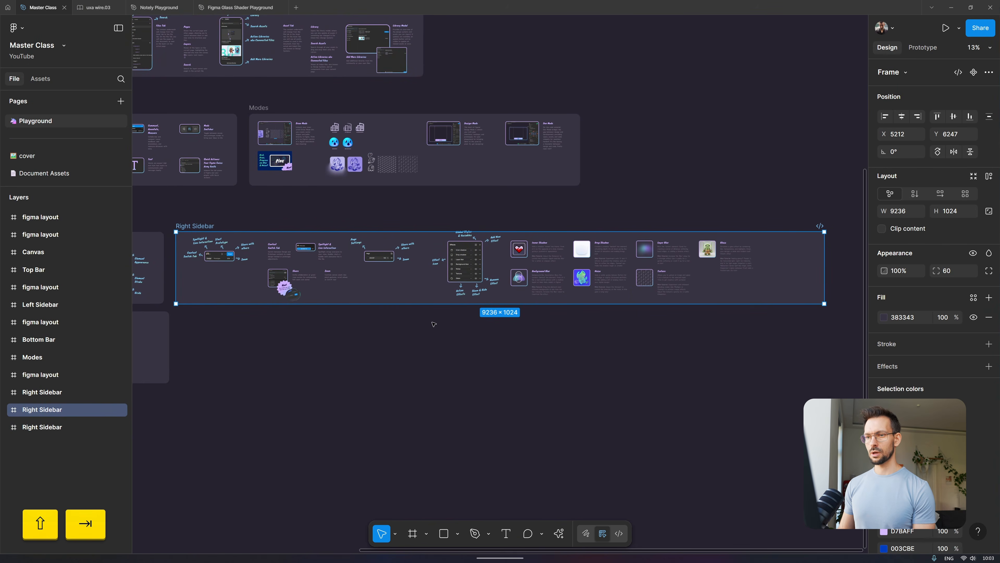
{"action": "key", "text": "shift+Tab"}
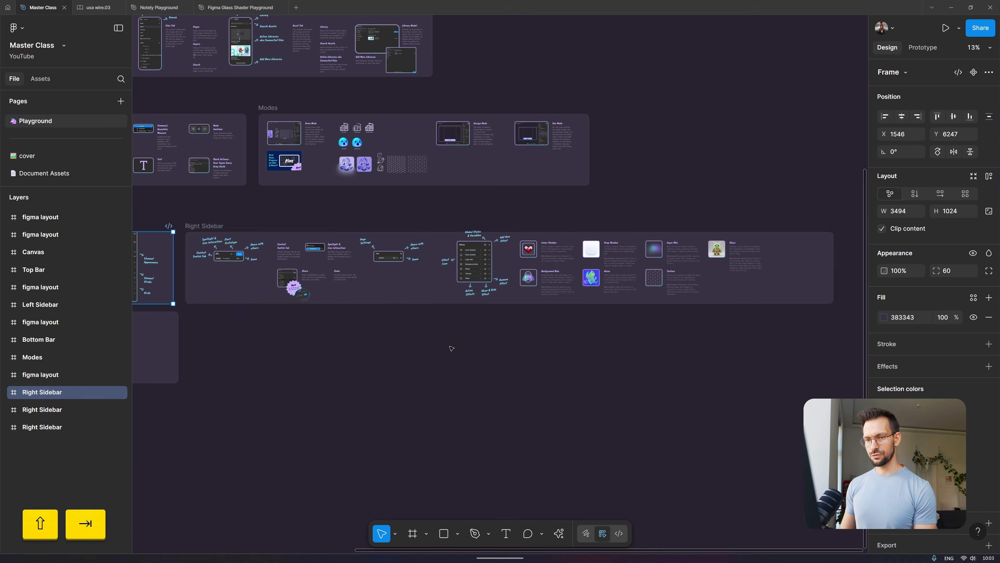
{"action": "key", "text": "shift+Tab"}
{"action": "key", "text": "shift+Tab"}
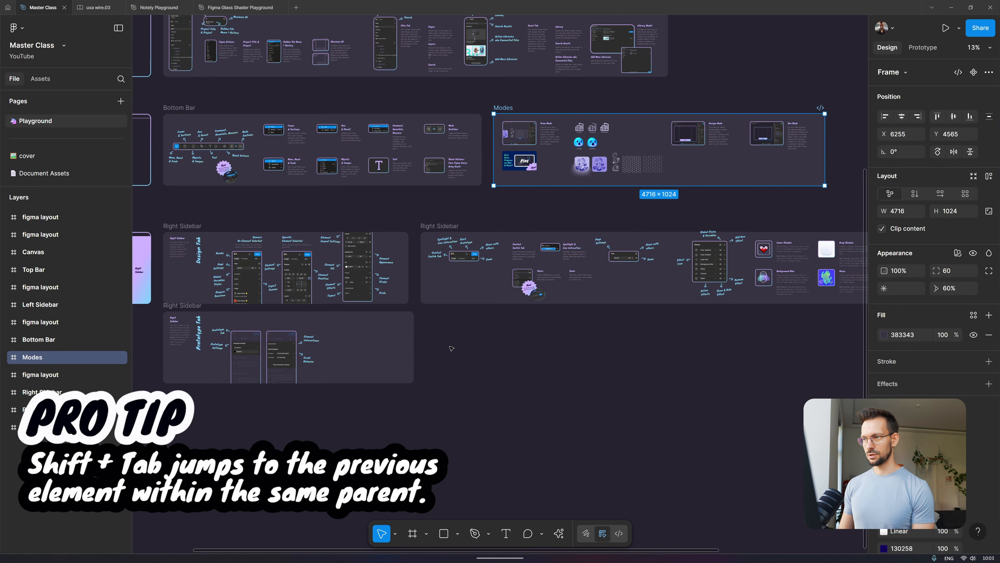
{"action": "key", "text": "shift+Tab"}
{"action": "key", "text": "shift+Tab"}
{"action": "key", "text": "shift+Tab"}
{"action": "key", "text": "shift+Tab"}
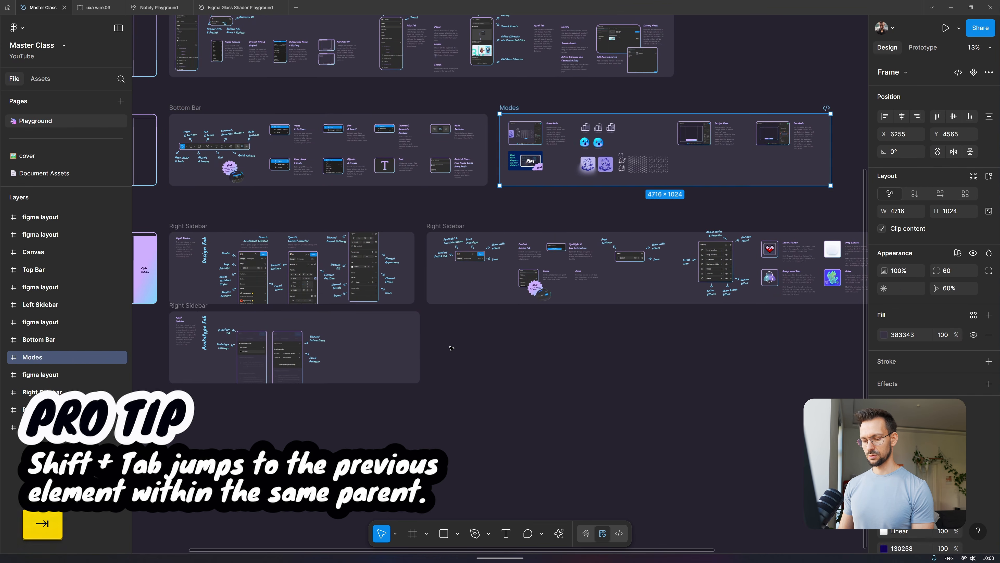
{"action": "key", "text": "shift+Tab"}
{"action": "key", "text": "shift+Tab"}
{"action": "key", "text": "shift+Tab"}
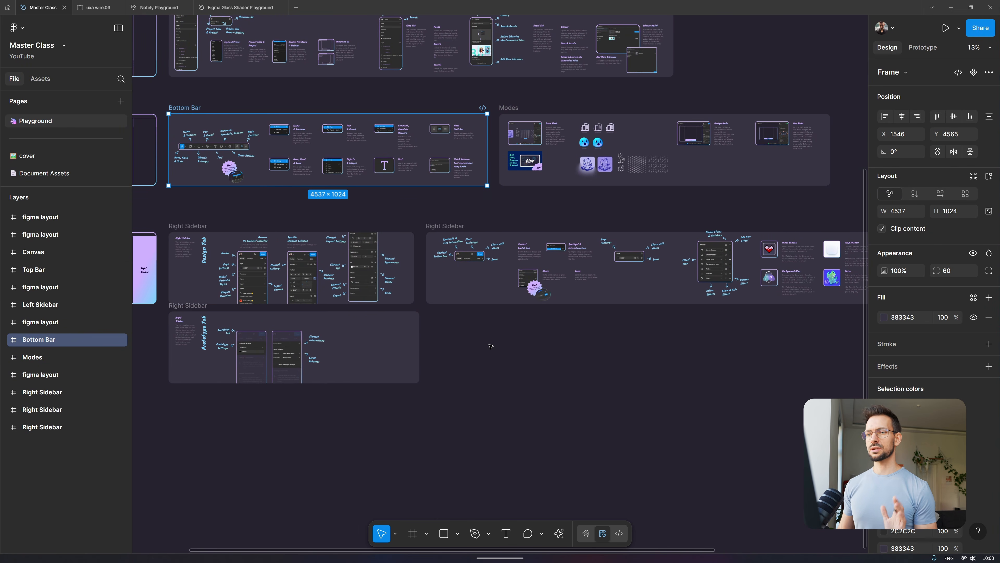
- Go one level deeper into the Bottom Bar frame to select all of its direct child elements
{"action": "scroll", "coordinate": [490, 346], "scroll_direction": "left", "scroll_amount": 5}
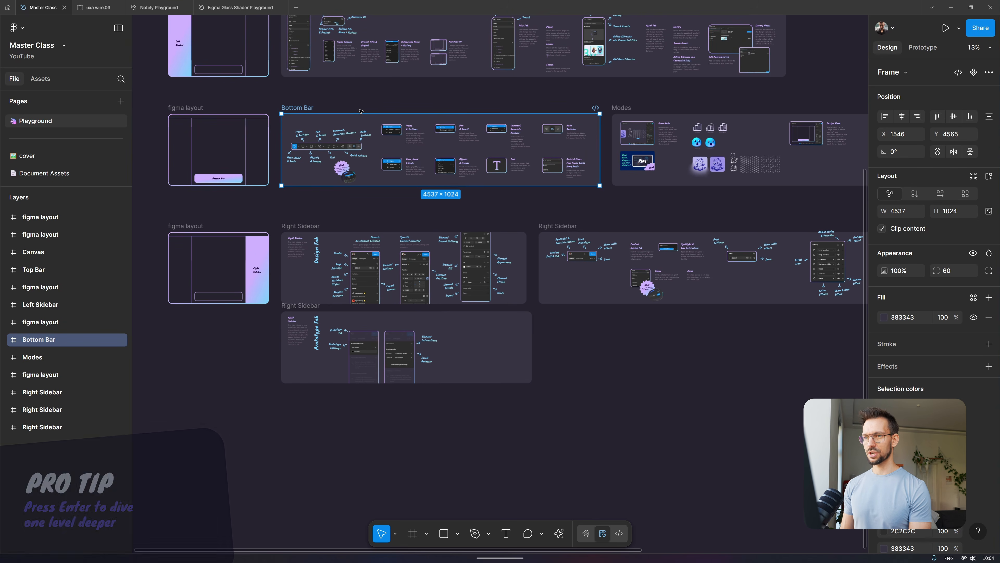
{"action": "key", "text": "Return"}
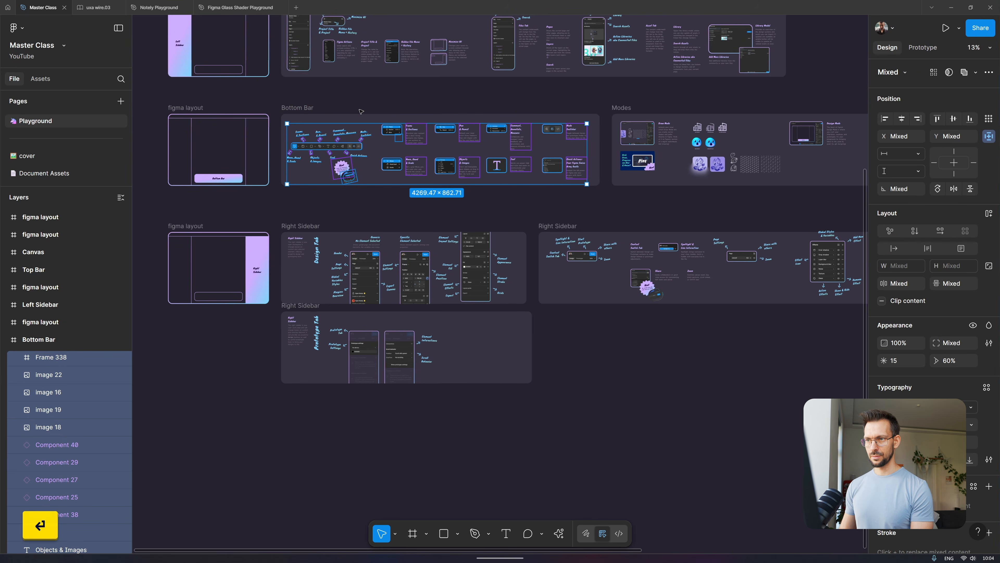
{"action": "key", "text": "shift+2"}
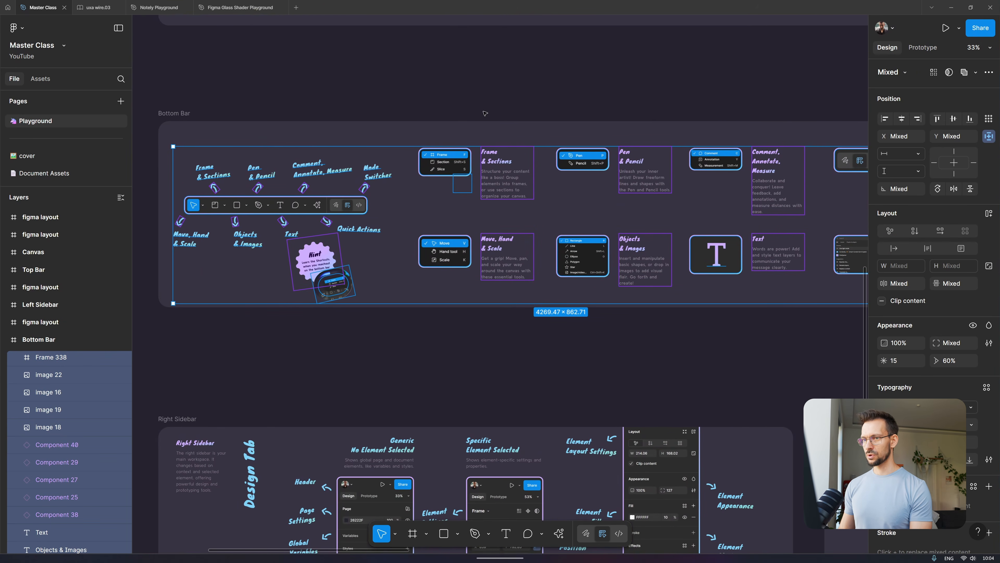
{"action": "scroll", "coordinate": [485, 114], "scroll_direction": "right", "scroll_amount": 1}
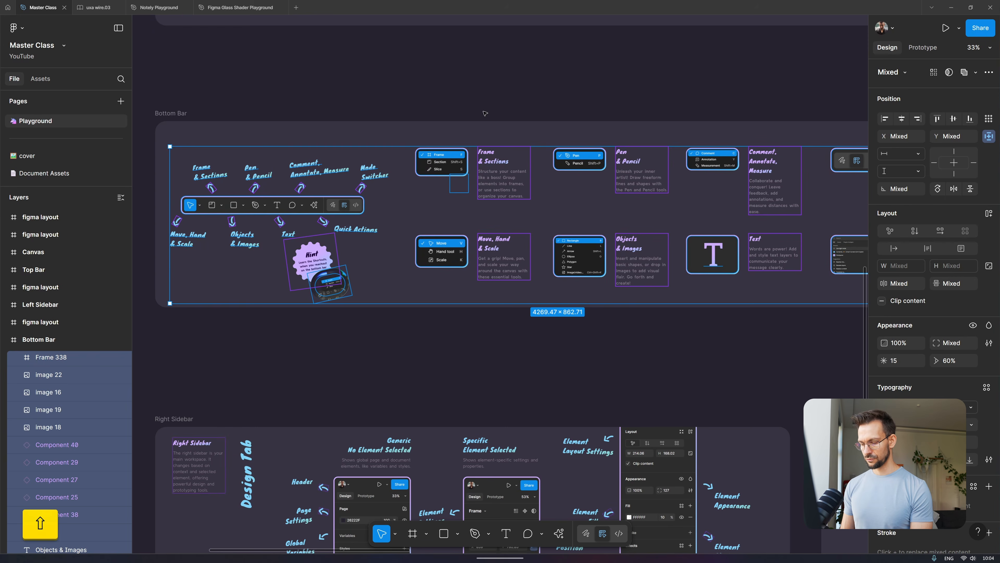
- Return the selection to the parent Bottom Bar frame, dive into its children again and select only the Frame & Sections text
{"action": "key", "text": "shift+Return"}
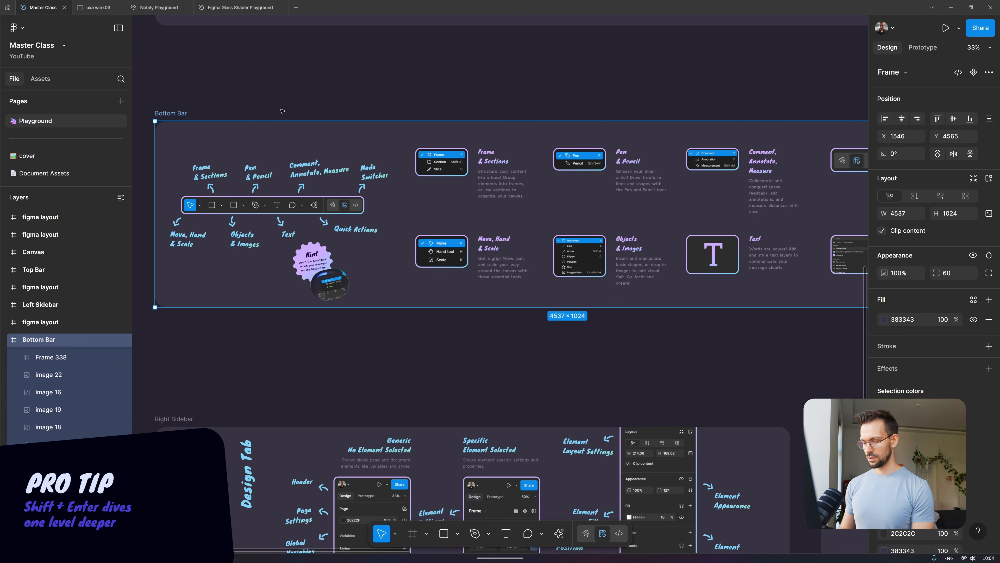
{"action": "key", "text": "Return"}
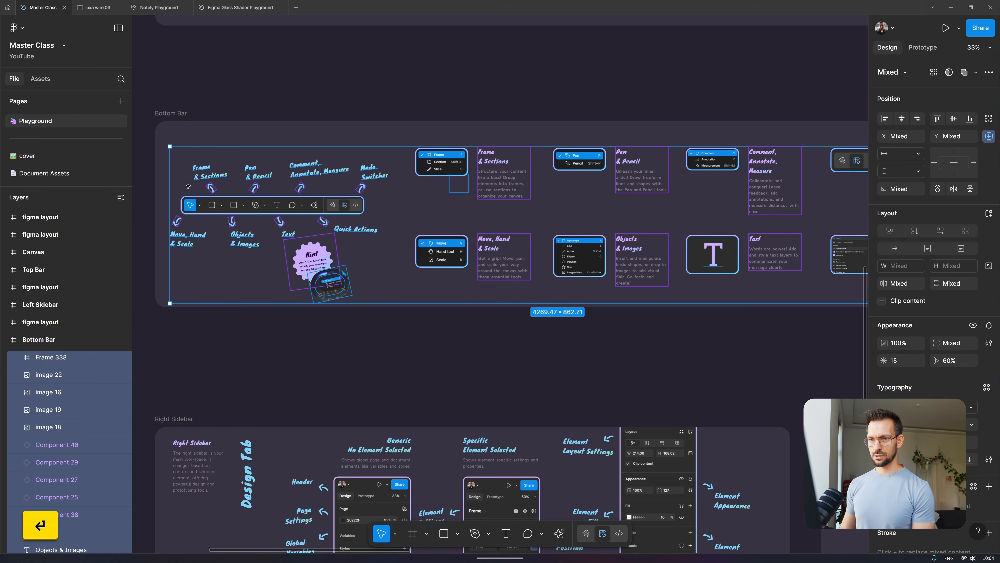
{"action": "left_click", "coordinate": [205, 174]}
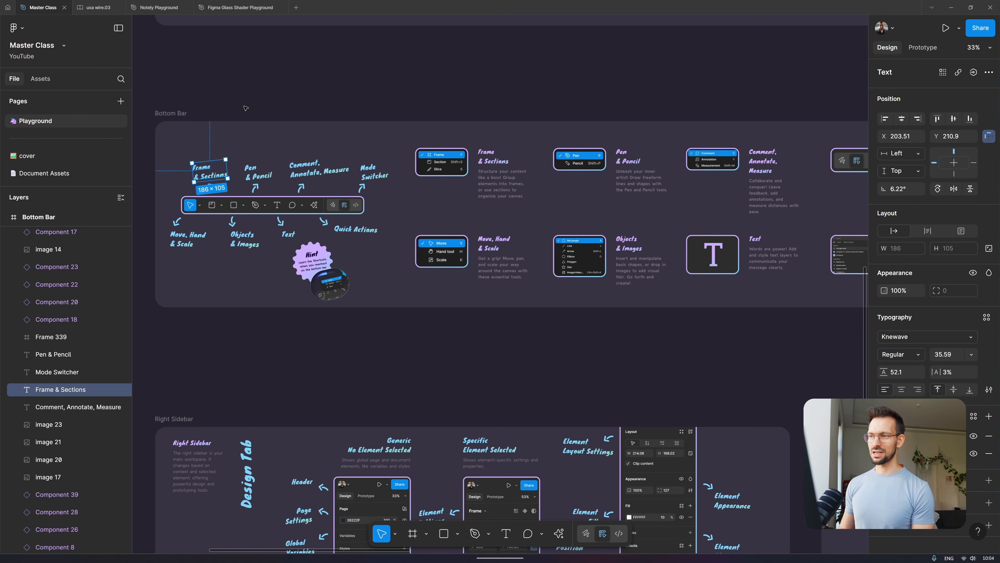
- Cycle the selection forward from the Frame & Sections text through the Bottom Bar's child elements until the Quick Actions text is selected
{"action": "key", "text": "Tab"}
{"action": "key", "text": "Tab"}
{"action": "key", "text": "Tab"}
{"action": "key", "text": "Tab"}
{"action": "key", "text": "Tab"}
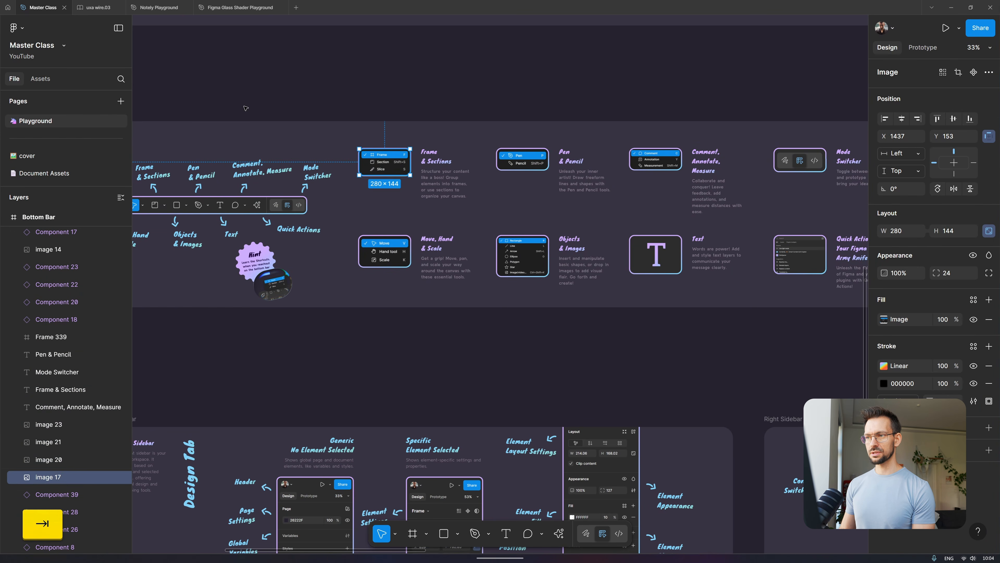
{"action": "key", "text": "Tab"}
{"action": "key", "text": "Tab"}
{"action": "key", "text": "Tab"}
{"action": "key", "text": "Tab"}
{"action": "key", "text": "Tab"}
{"action": "key", "text": "Tab"}
{"action": "key", "text": "Tab"}
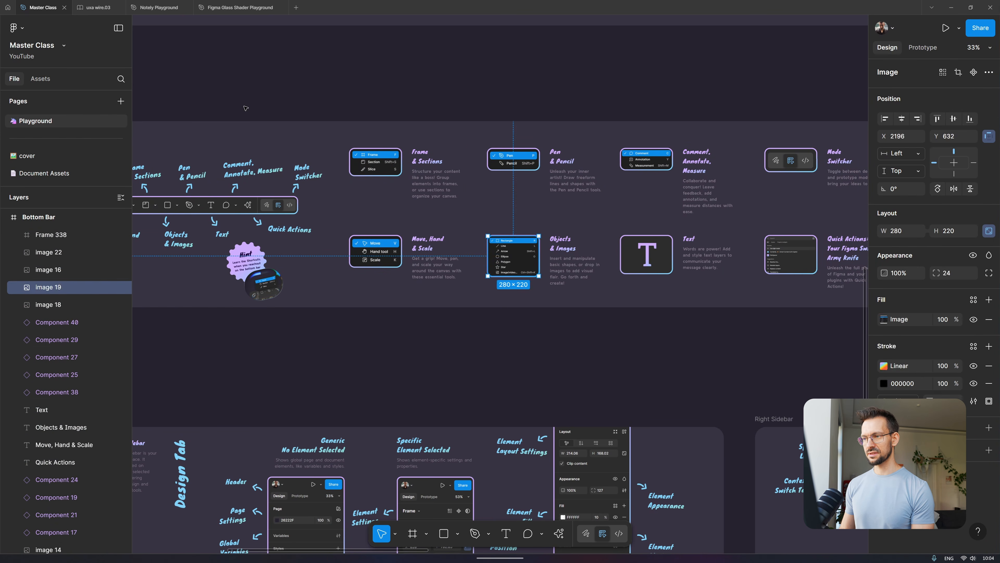
{"action": "key", "text": "Tab"}
{"action": "key", "text": "Tab"}
{"action": "key", "text": "Tab"}
{"action": "key", "text": "Tab"}
{"action": "key", "text": "Tab"}
{"action": "key", "text": "Tab"}
{"action": "key", "text": "Tab"}
{"action": "key", "text": "Tab"}
{"action": "key", "text": "Tab"}
{"action": "key", "text": "Tab"}
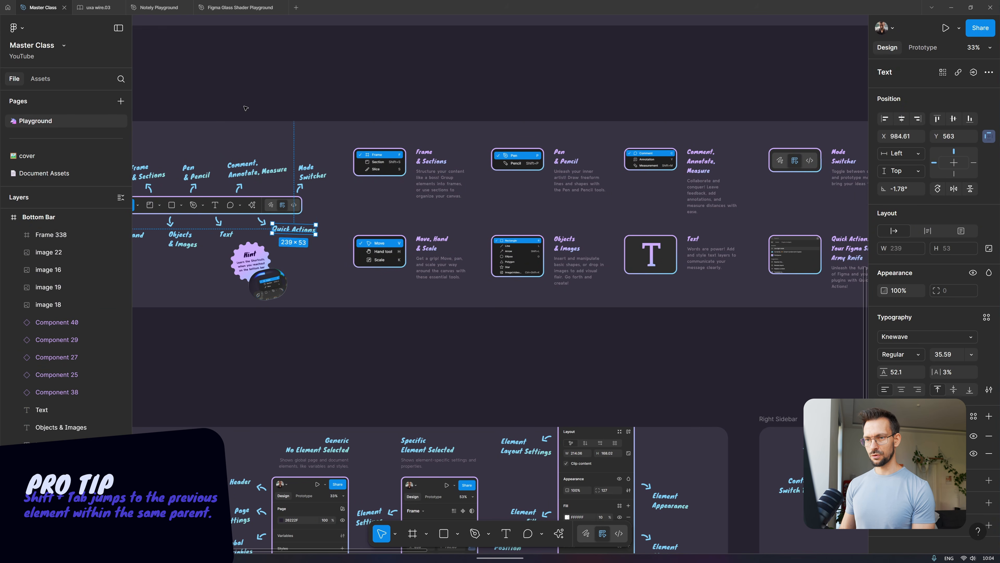
- Cycle the selection backward through the sibling elements from Quick Actions until the Frame & Sections text is selected
{"action": "key", "text": "shift+Tab"}
{"action": "key", "text": "shift+Tab"}
{"action": "key", "text": "shift+Tab"}
{"action": "key", "text": "shift+Tab"}
{"action": "key", "text": "shift+Tab"}
{"action": "key", "text": "shift+Tab"}
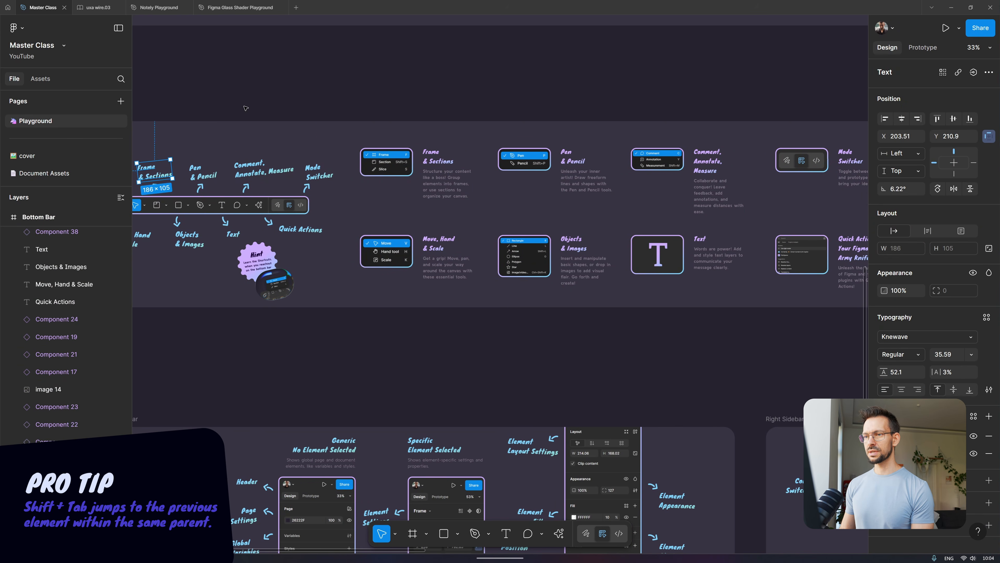
- Cycle the selection forward through the Bottom Bar's siblings until Component 27, the Objects & Images description, is selected
{"action": "key", "text": "Tab"}
{"action": "key", "text": "Tab"}
{"action": "key", "text": "Tab"}
{"action": "key", "text": "Tab"}
{"action": "key", "text": "Tab"}
{"action": "key", "text": "Tab"}
{"action": "key", "text": "Tab"}
{"action": "key", "text": "Tab"}
{"action": "key", "text": "Tab"}
{"action": "key", "text": "Tab"}
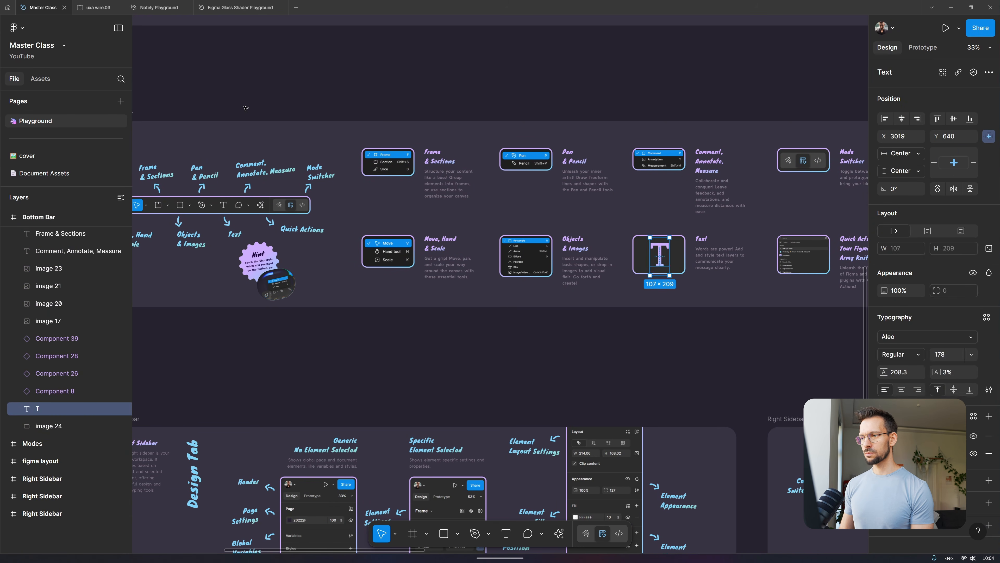
{"action": "key", "text": "Tab"}
{"action": "key", "text": "Tab"}
{"action": "key", "text": "Tab"}
{"action": "key", "text": "Tab"}
{"action": "key", "text": "Tab"}
{"action": "key", "text": "Tab"}
{"action": "key", "text": "Tab"}
{"action": "key", "text": "Tab"}
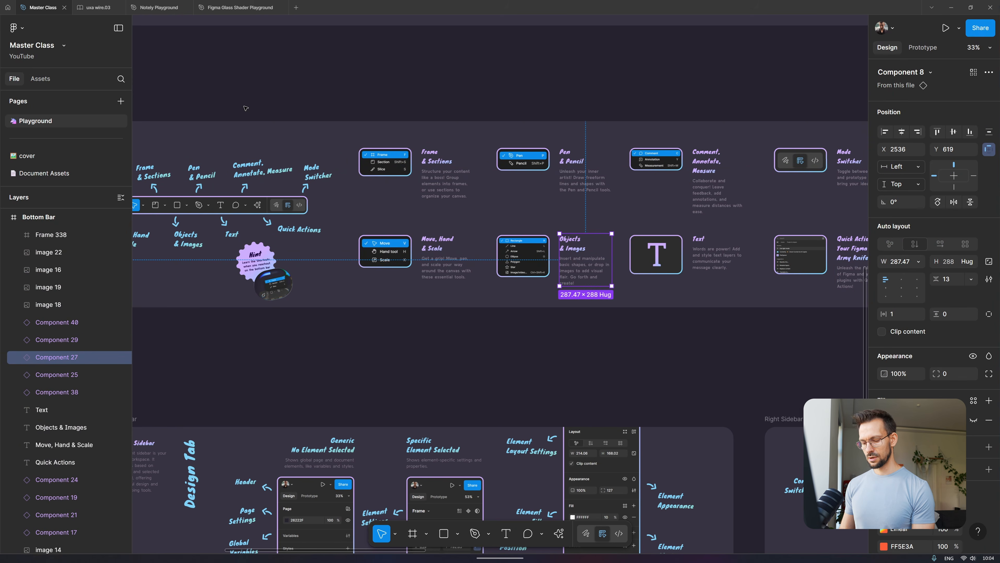
- Cycle the selection backward from Component 27 until Component 39, the Mode Switcher description, is selected
{"action": "key", "text": "shift+Tab"}
{"action": "key", "text": "shift+Tab"}
{"action": "key", "text": "shift+Tab"}
{"action": "key", "text": "shift+Tab"}
{"action": "key", "text": "shift+Tab"}
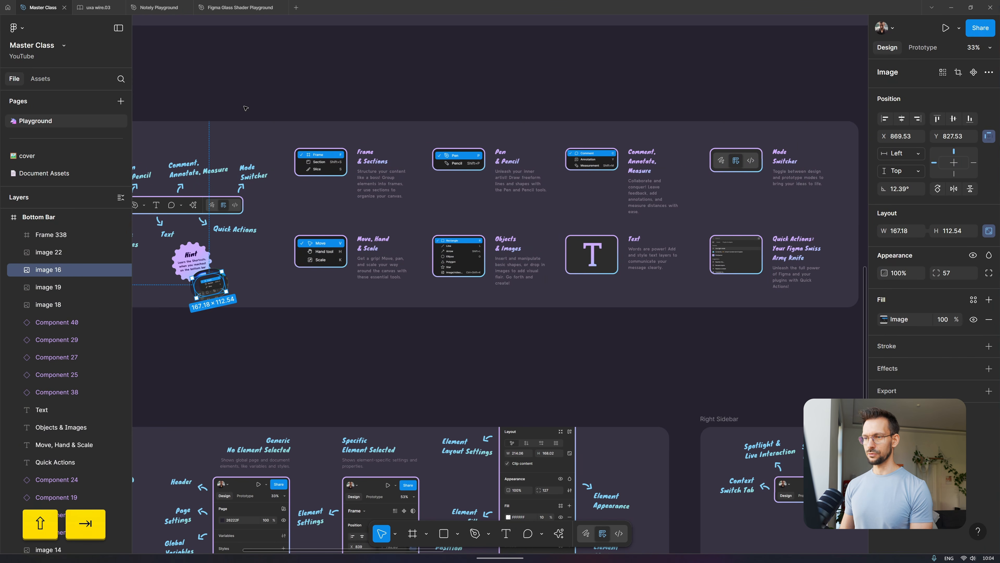
{"action": "key", "text": "shift+Tab"}
{"action": "key", "text": "shift+Tab"}
{"action": "key", "text": "shift+Tab"}
{"action": "key", "text": "shift+Tab"}
{"action": "key", "text": "shift+Tab"}
{"action": "key", "text": "shift+Tab"}
{"action": "key", "text": "shift+Tab"}
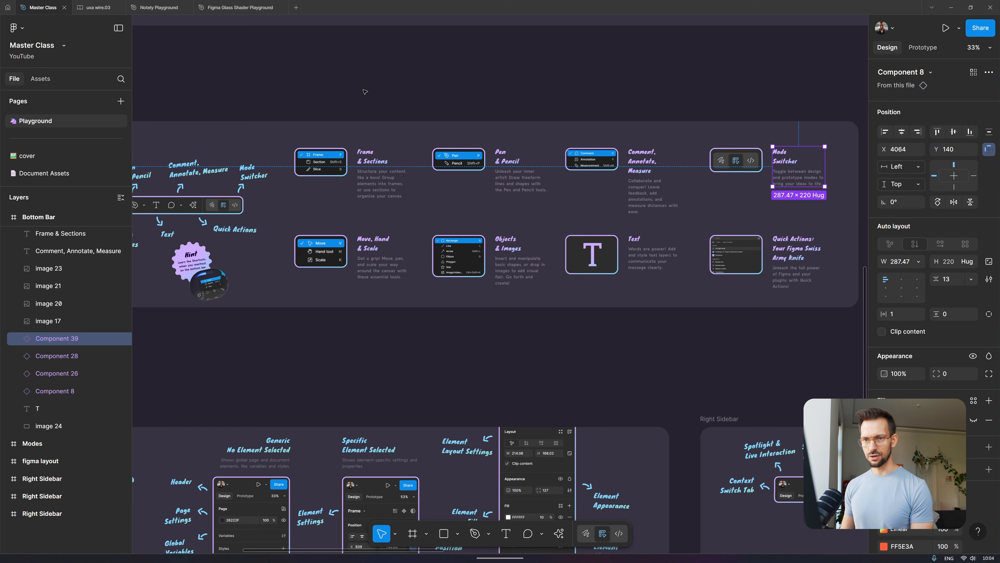
- Move the selection up from Component 39 to its parent Bottom Bar frame
{"action": "key", "text": "shift+Return"}
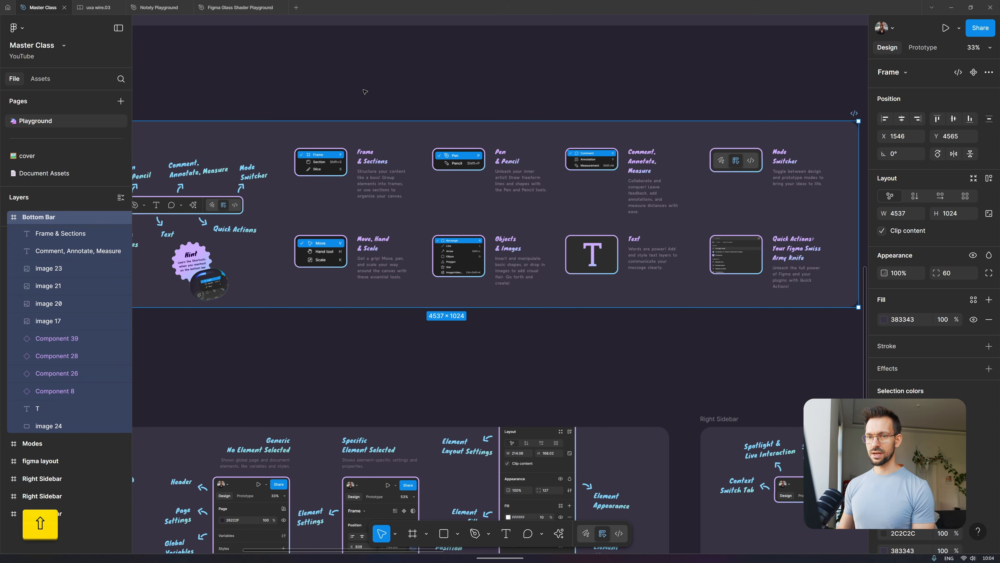
{"action": "scroll", "coordinate": [365, 92], "scroll_direction": "down", "scroll_amount": 4}
{"action": "scroll", "coordinate": [365, 92], "scroll_direction": "up", "scroll_amount": 2}
{"action": "scroll", "coordinate": [365, 91], "scroll_direction": "left", "scroll_amount": 4}
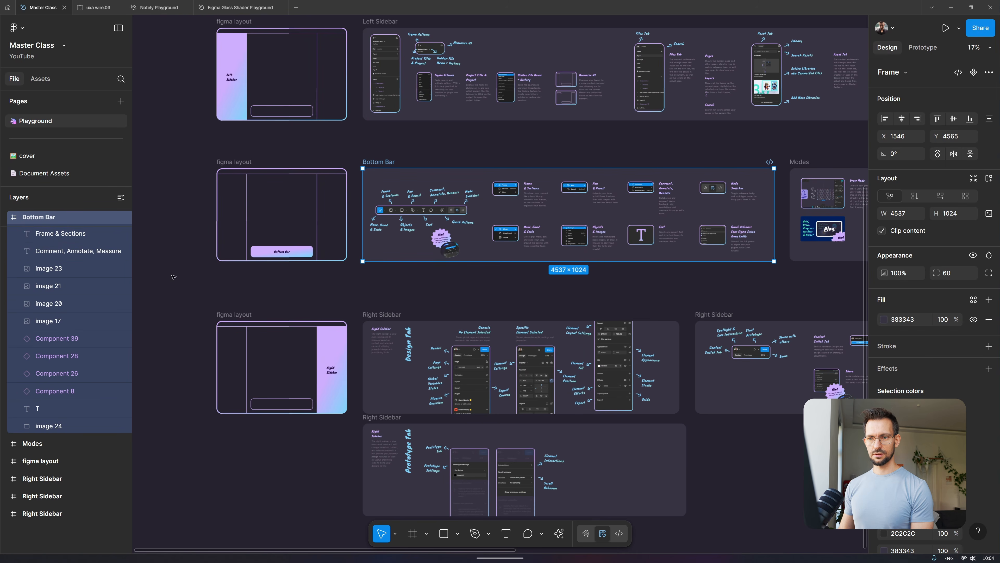
{"action": "scroll", "coordinate": [450, 190], "scroll_direction": "up", "scroll_amount": 3}
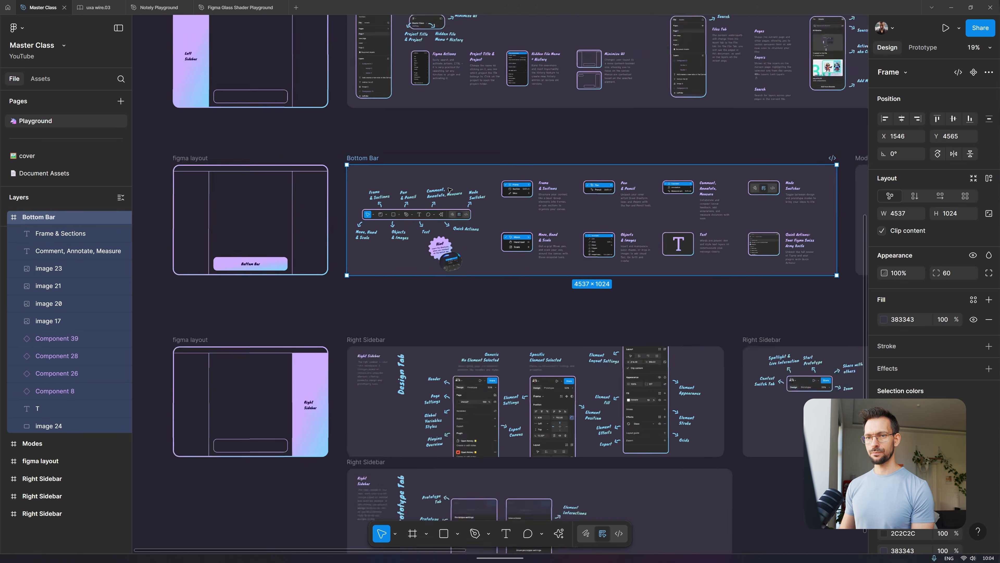
- Expand the figma layout frame listed after Modes, and with the Top Bar frame selected collapse all layers
{"action": "left_click", "coordinate": [6, 461]}
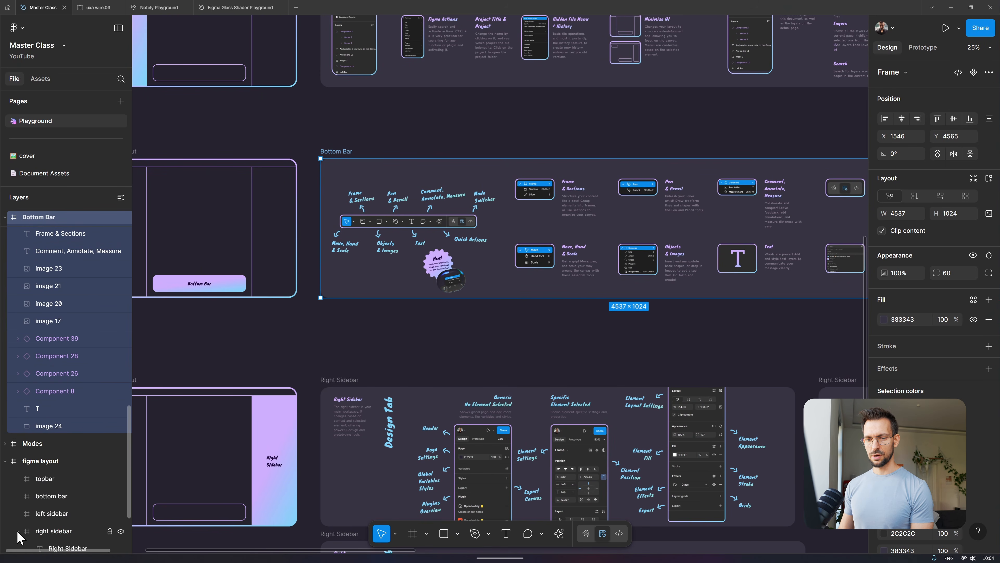
{"action": "scroll", "coordinate": [18, 536], "scroll_direction": "up", "scroll_amount": 8}
{"action": "scroll", "coordinate": [56, 357], "scroll_direction": "up", "scroll_amount": 5}
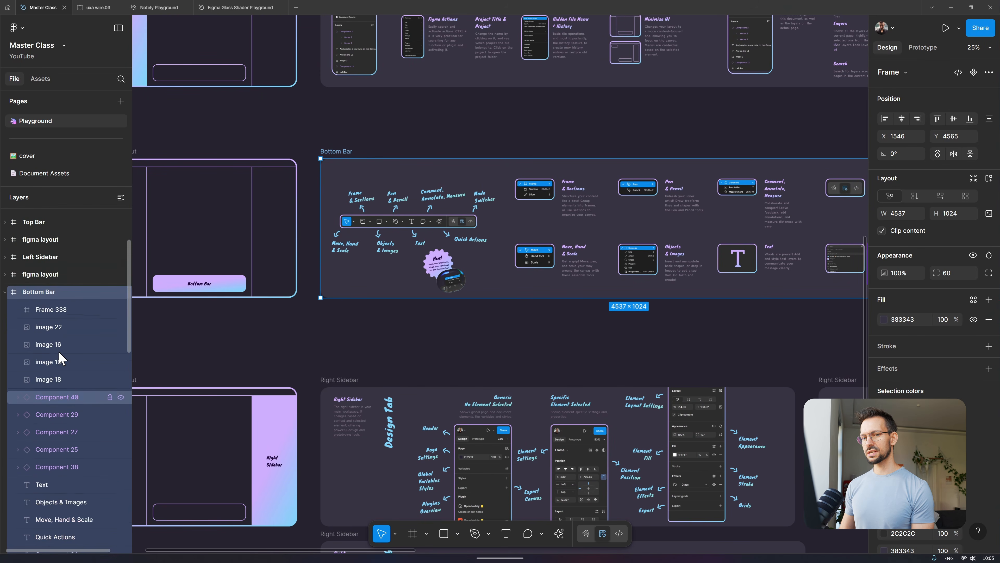
{"action": "left_click", "coordinate": [69, 276]}
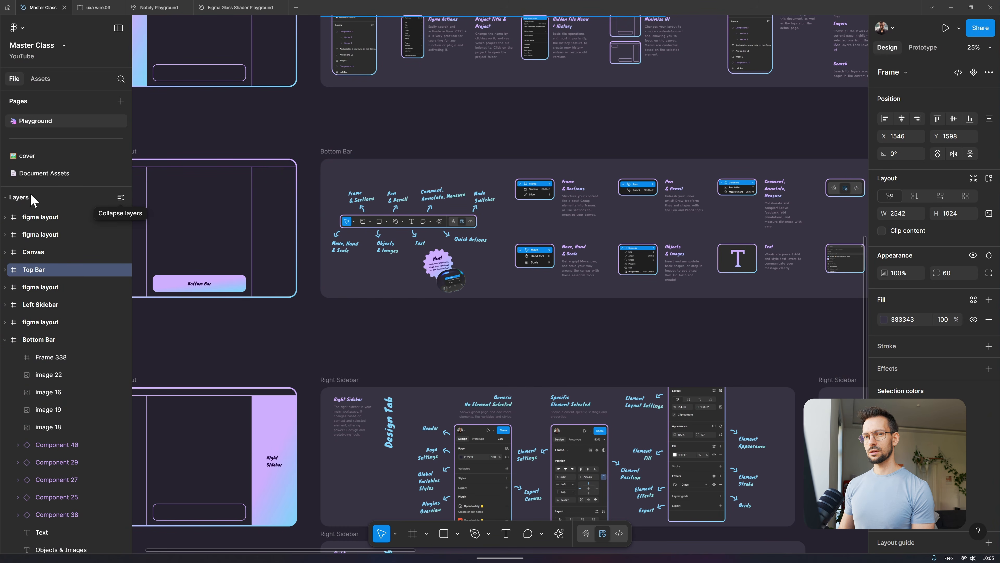
{"action": "left_click", "coordinate": [121, 197]}
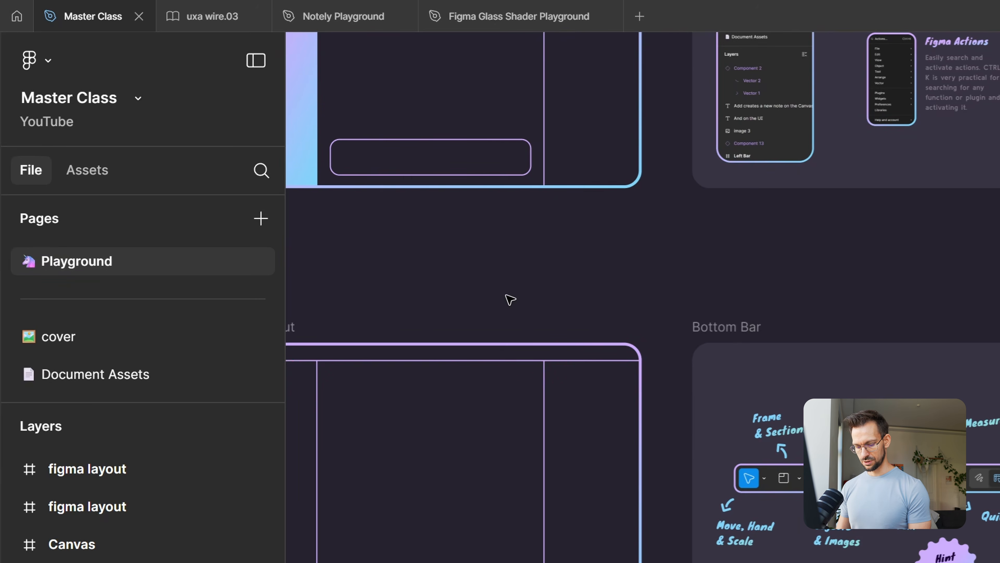
- Search the file for "bottom" and extend the search scope to all pages
{"action": "key", "text": "ctrl+f"}
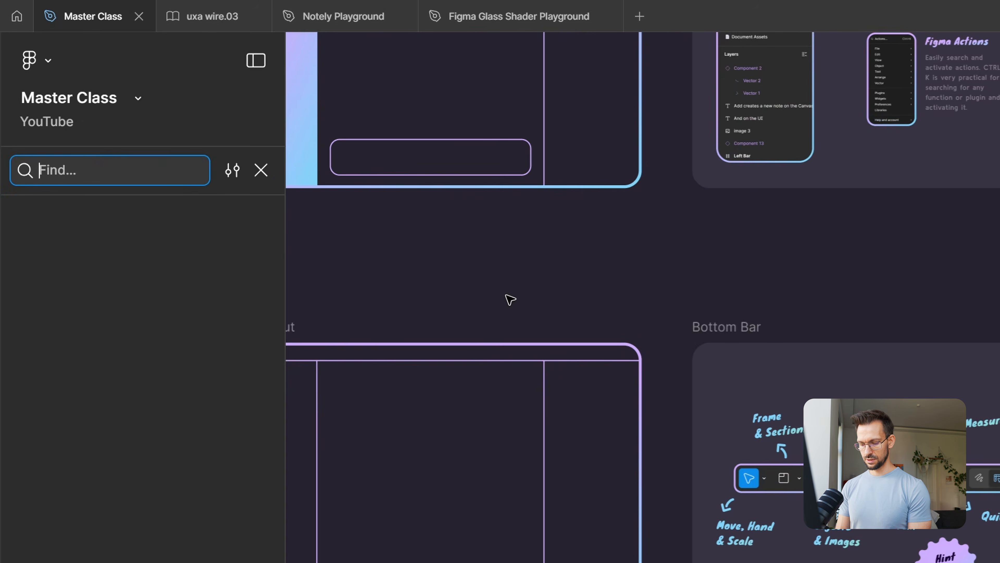
{"action": "type", "text": "bottom"}
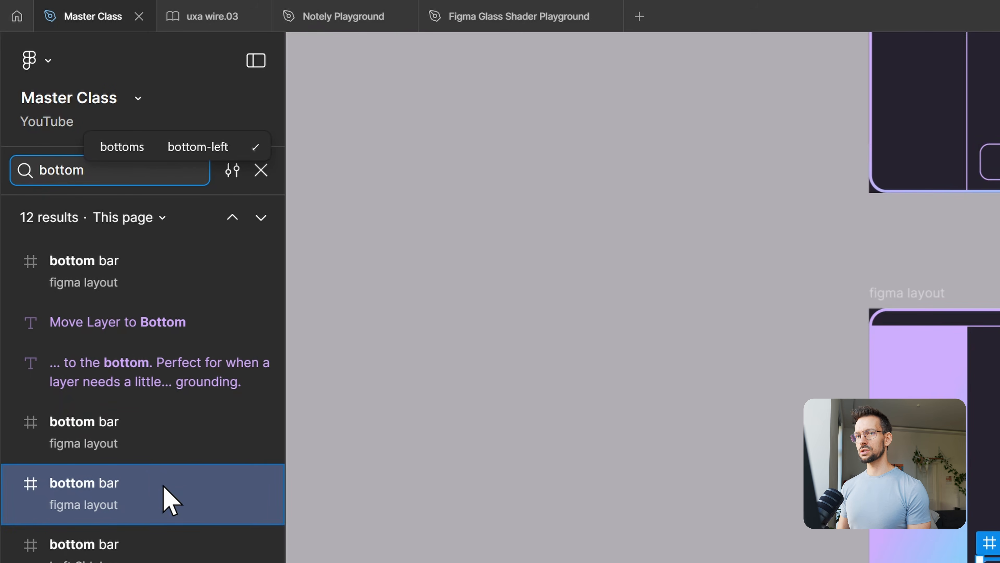
{"action": "left_click", "coordinate": [162, 217]}
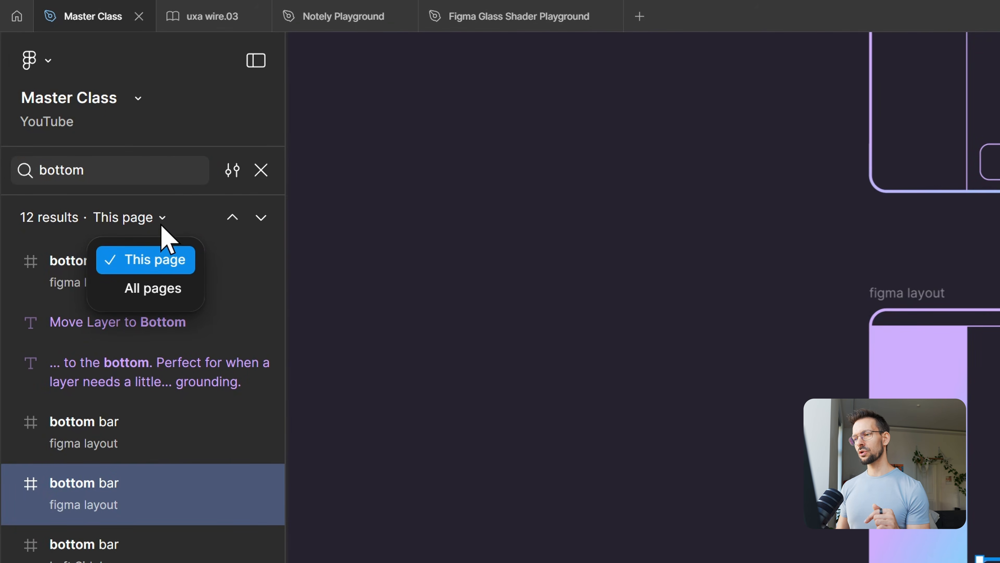
{"action": "left_click", "coordinate": [162, 286]}
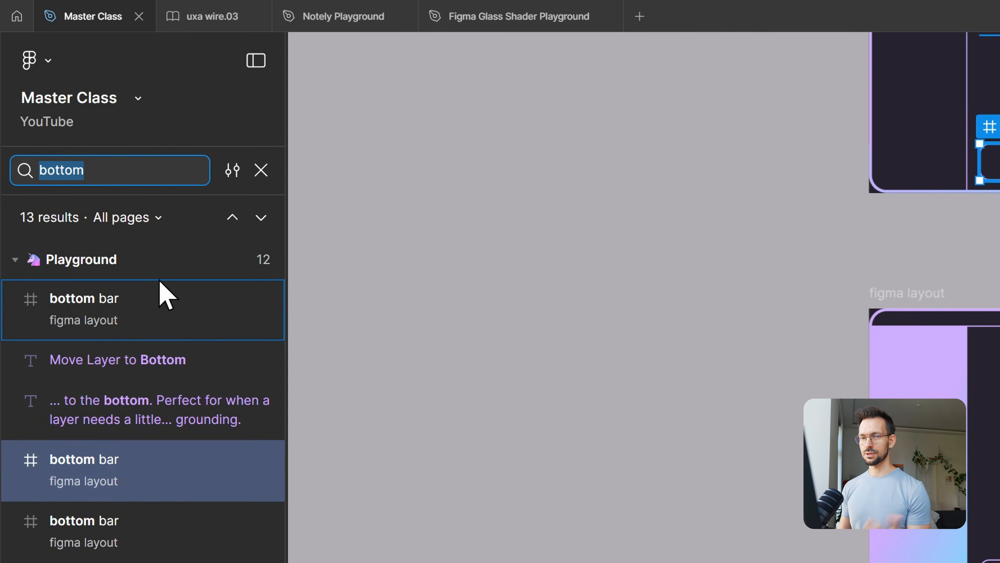
- Limit the "bottom" search to this page and switch it from Find to Replace mode
{"action": "left_click", "coordinate": [144, 217]}
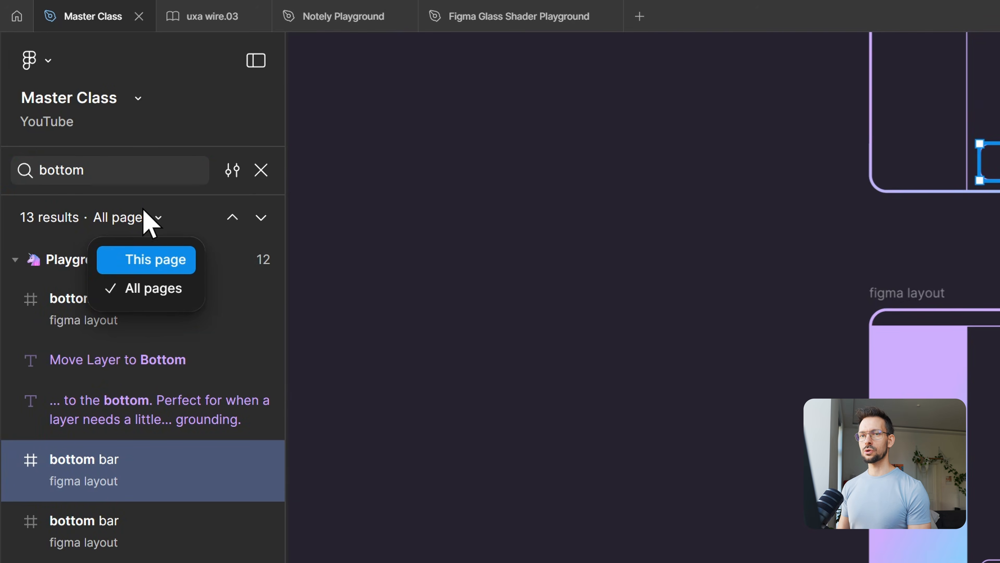
{"action": "left_click", "coordinate": [143, 258]}
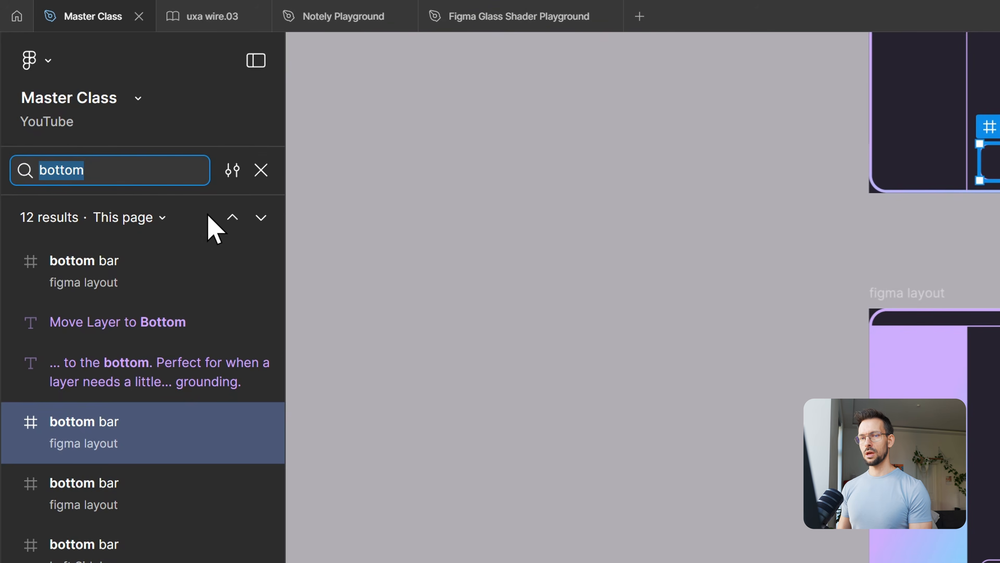
{"action": "left_click", "coordinate": [232, 169]}
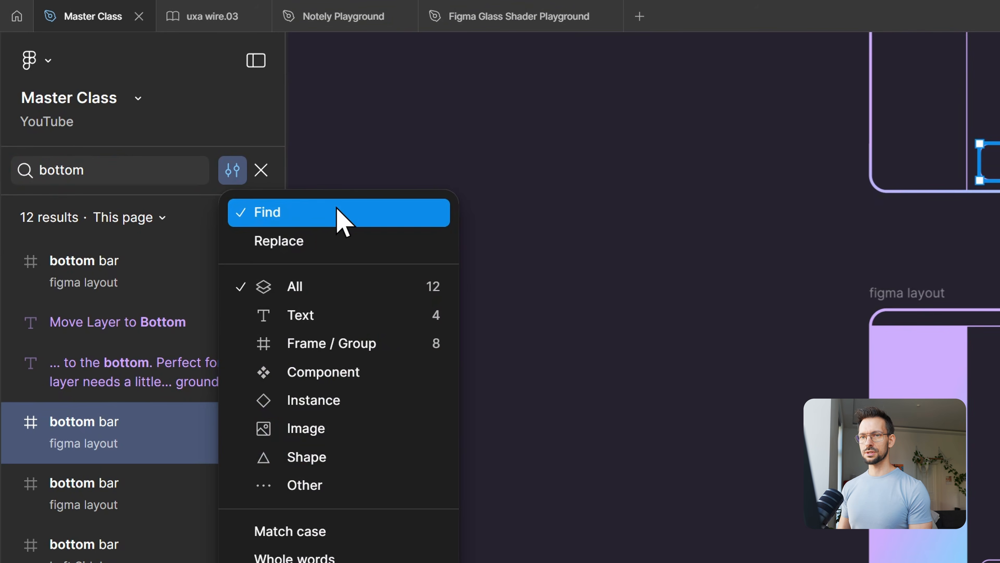
{"action": "left_click", "coordinate": [329, 240]}
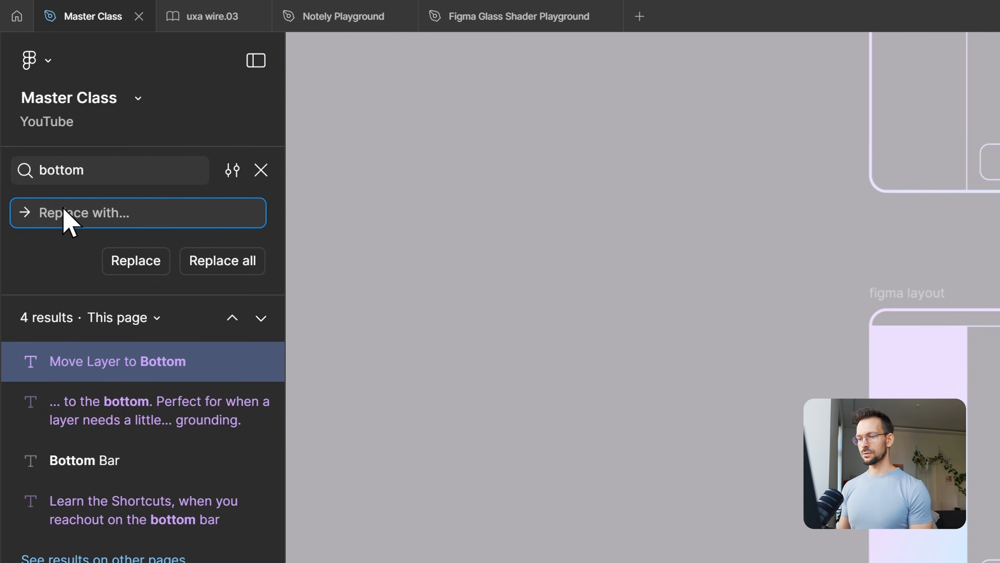
- Replace all matches of "bottom" on this page with "Bottom" and close the search
{"action": "left_click", "coordinate": [90, 172]}
{"action": "key", "text": "ctrl+c"}
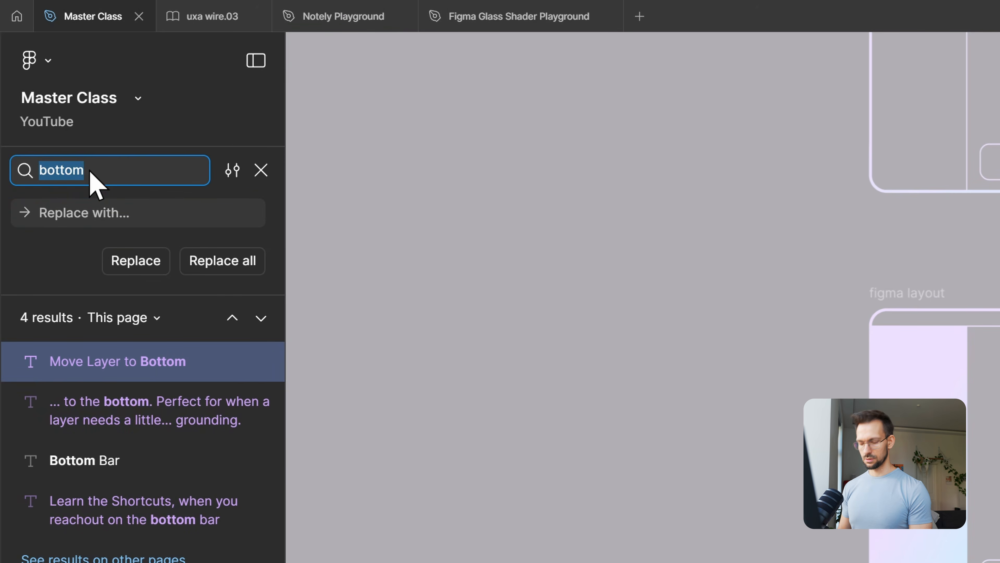
{"action": "left_click", "coordinate": [102, 212]}
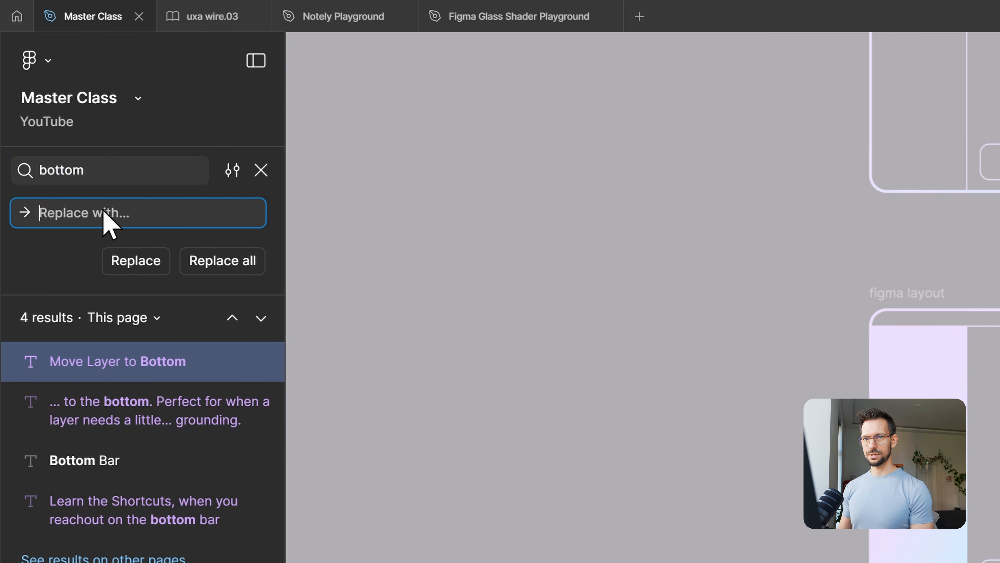
{"action": "key", "text": "ctrl+v"}
{"action": "key", "text": "Home"}
{"action": "key", "text": "shift+Right"}
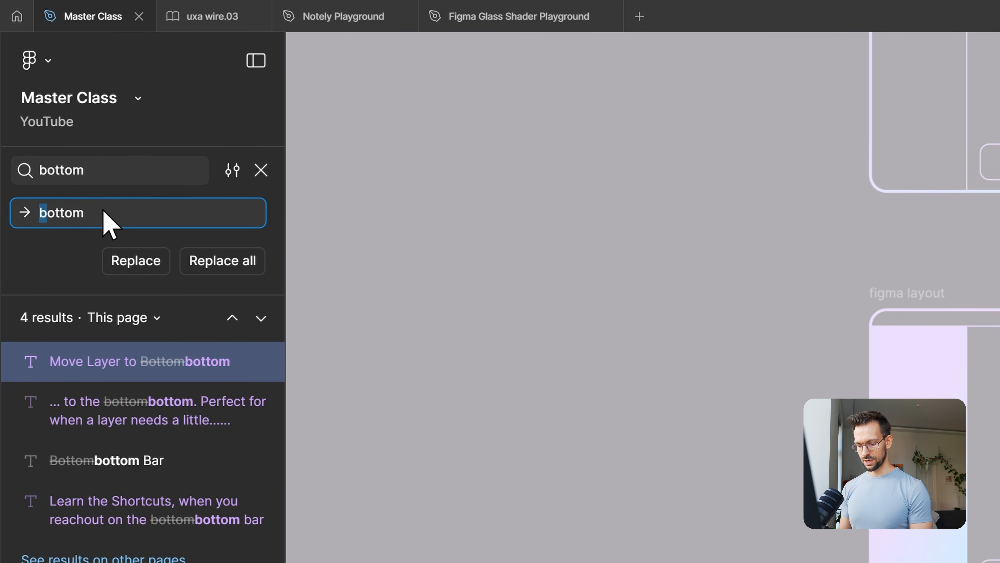
{"action": "type", "text": "B"}
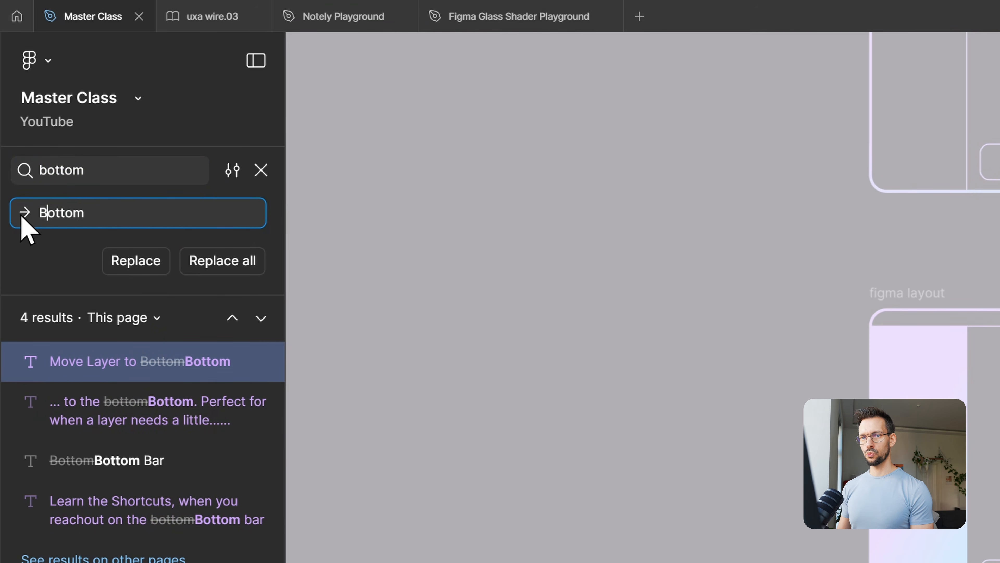
{"action": "left_click", "coordinate": [226, 266]}
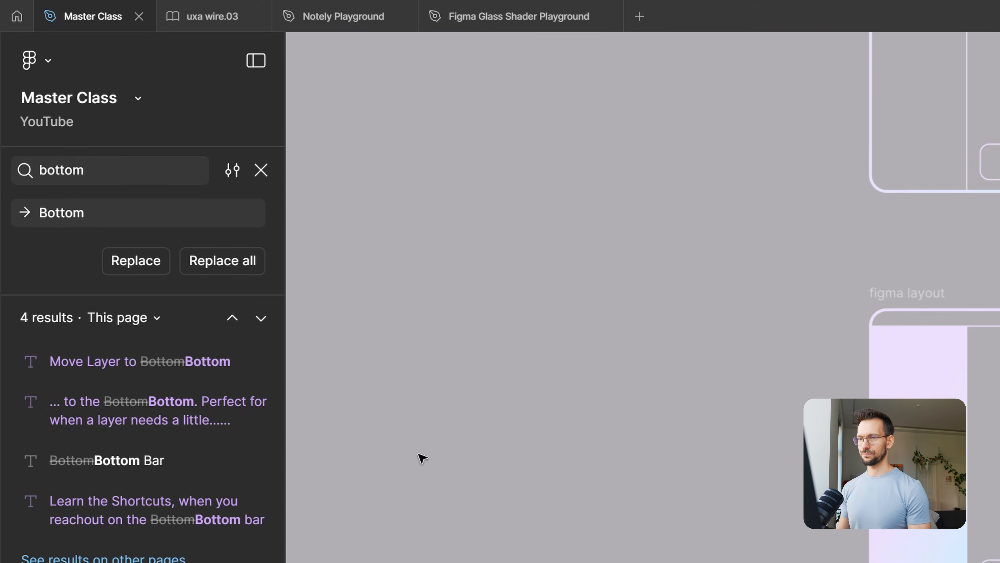
{"action": "left_click", "coordinate": [269, 179]}
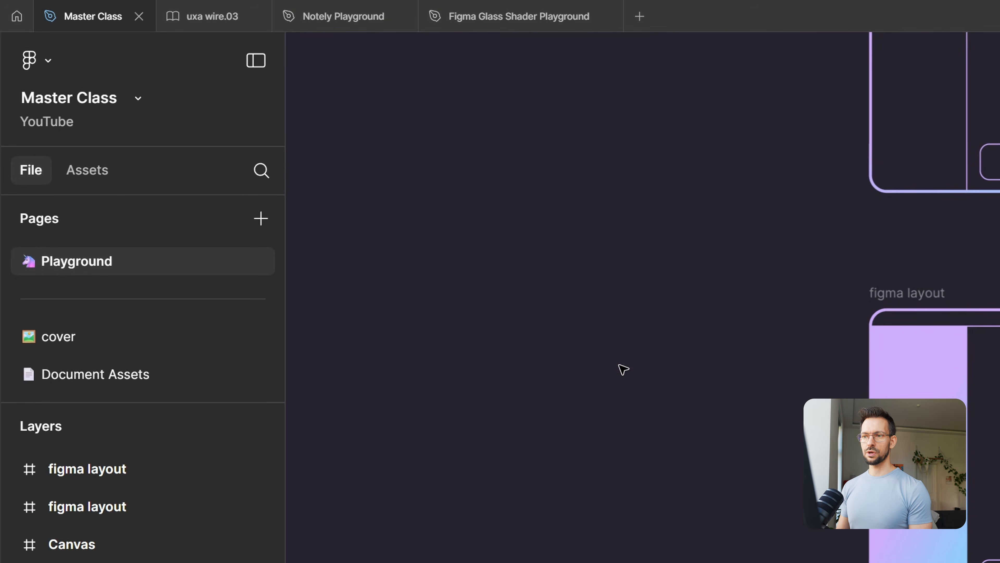
- Open the file's assets and search all libraries for "bottom"
{"action": "scroll", "coordinate": [623, 369], "scroll_direction": "right", "scroll_amount": 5}
{"action": "scroll", "coordinate": [624, 370], "scroll_direction": "down", "scroll_amount": 15}
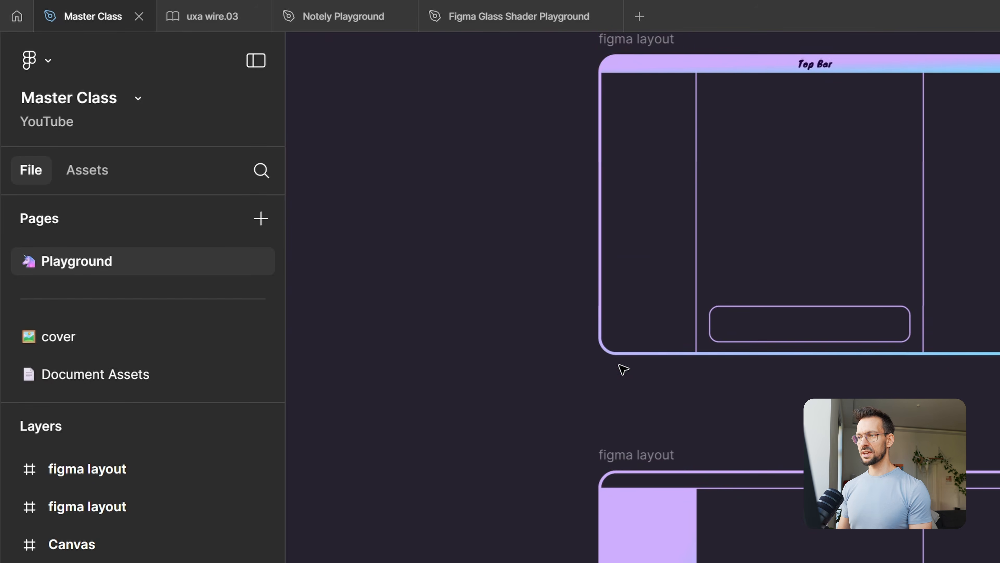
{"action": "scroll", "coordinate": [623, 369], "scroll_direction": "down", "scroll_amount": 4}
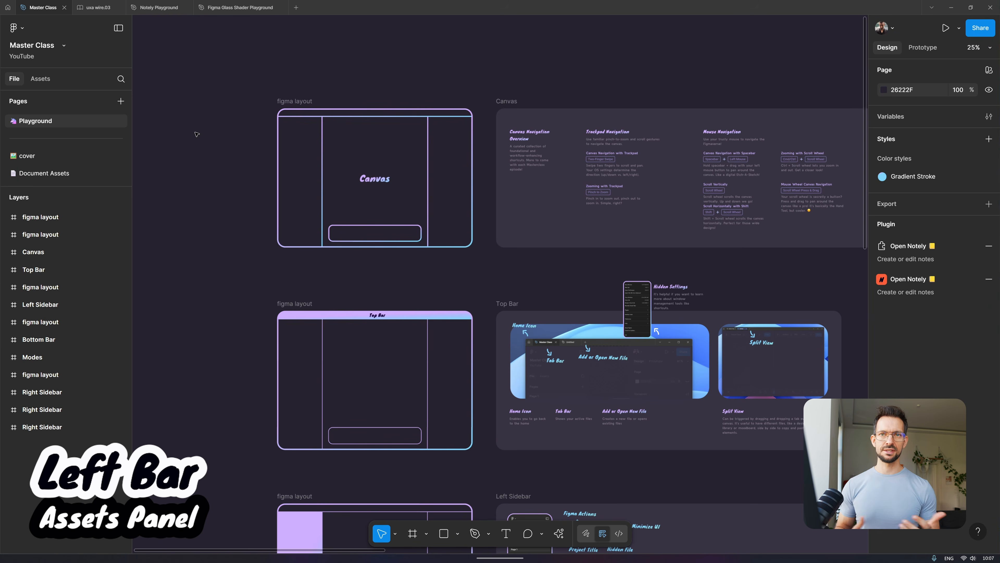
{"action": "left_click", "coordinate": [40, 79]}
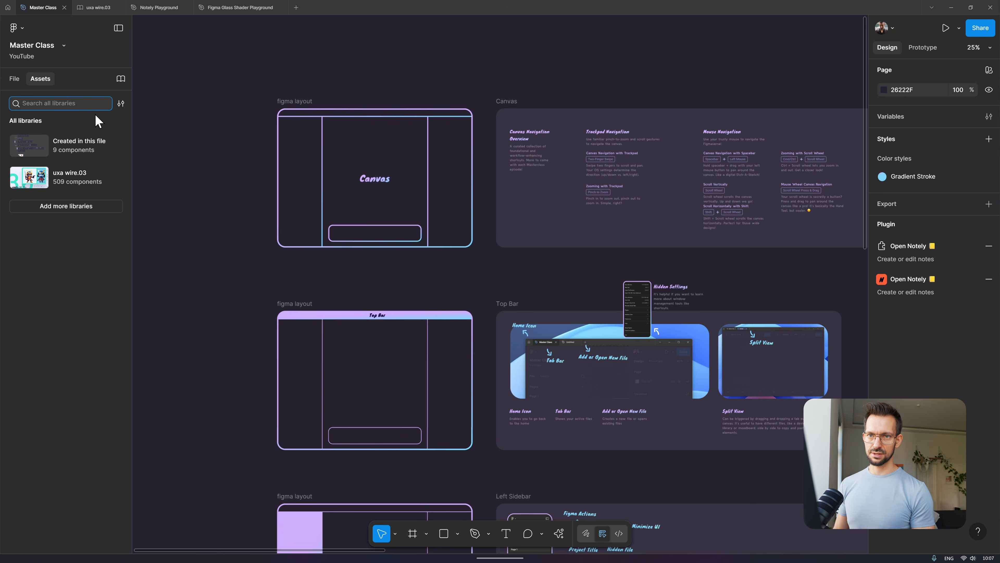
{"action": "left_click", "coordinate": [65, 100]}
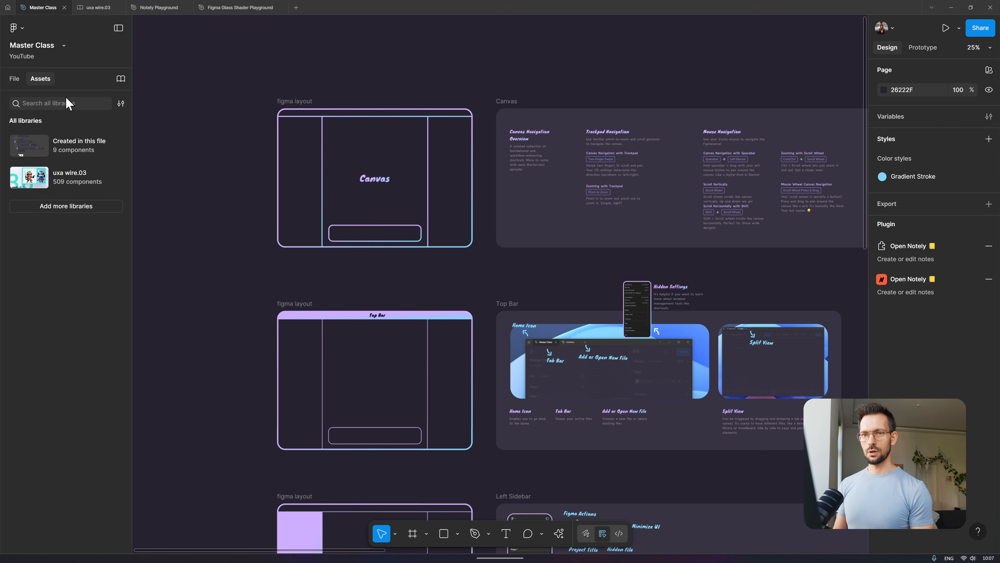
{"action": "left_click", "coordinate": [57, 104]}
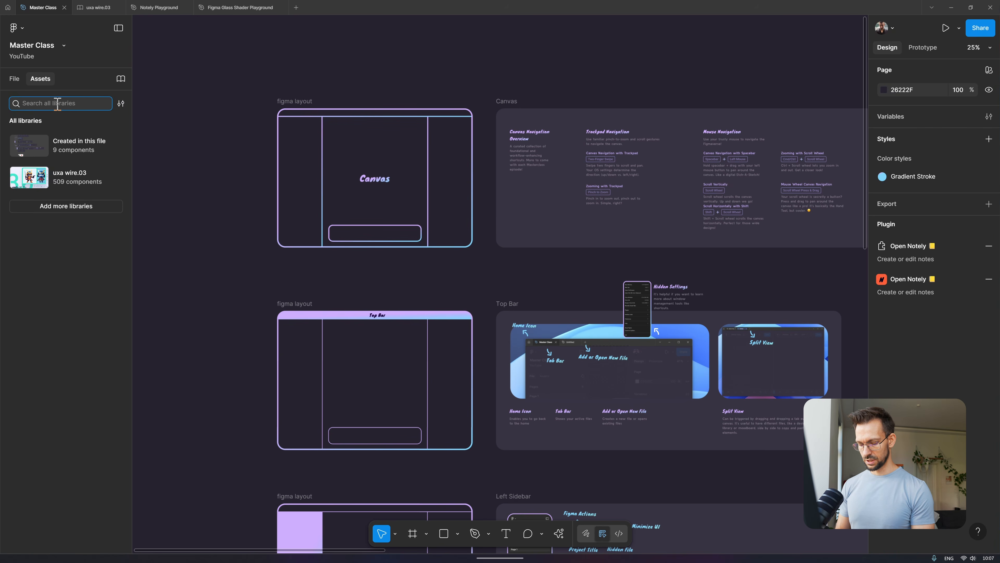
{"action": "type", "text": "b"}
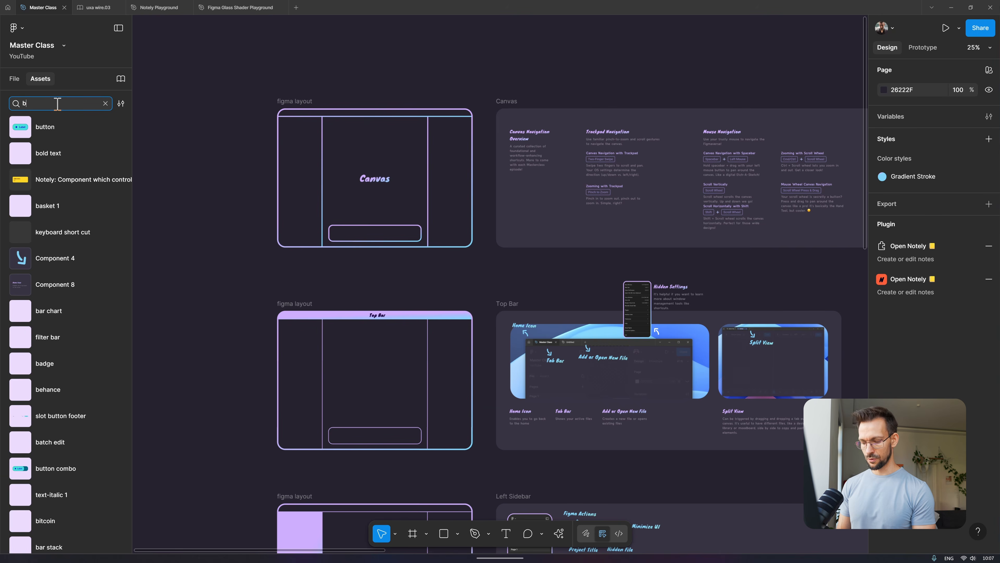
{"action": "type", "text": "ottom"}
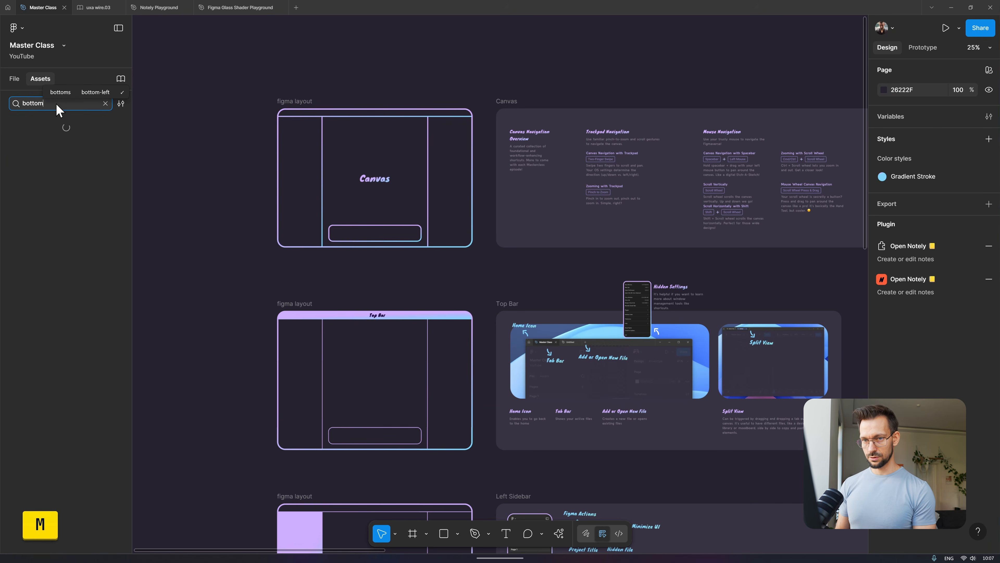
- Place the upload download component from the search results on the empty canvas beside the Canvas layout frame
{"action": "key", "text": "ctrl+a"}
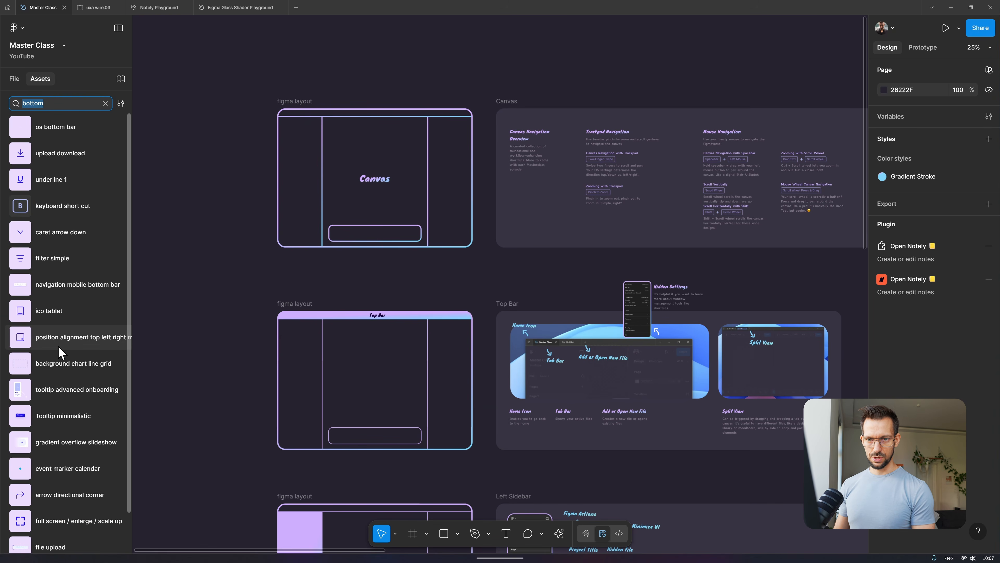
{"action": "scroll", "coordinate": [57, 346], "scroll_direction": "down", "scroll_amount": 1}
{"action": "scroll", "coordinate": [58, 346], "scroll_direction": "up", "scroll_amount": 1}
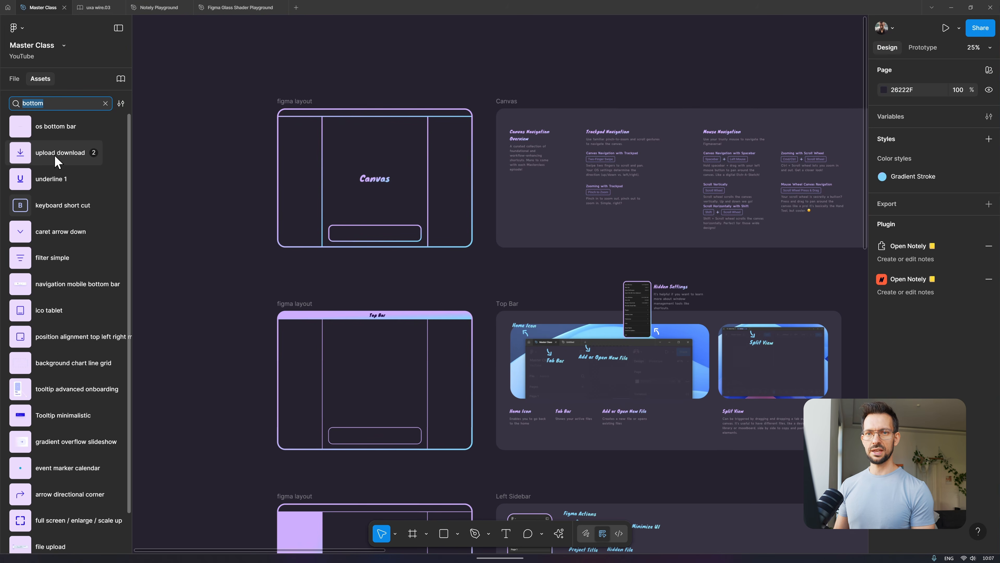
{"action": "left_click_drag", "start_coordinate": [45, 159], "coordinate": [229, 145]}
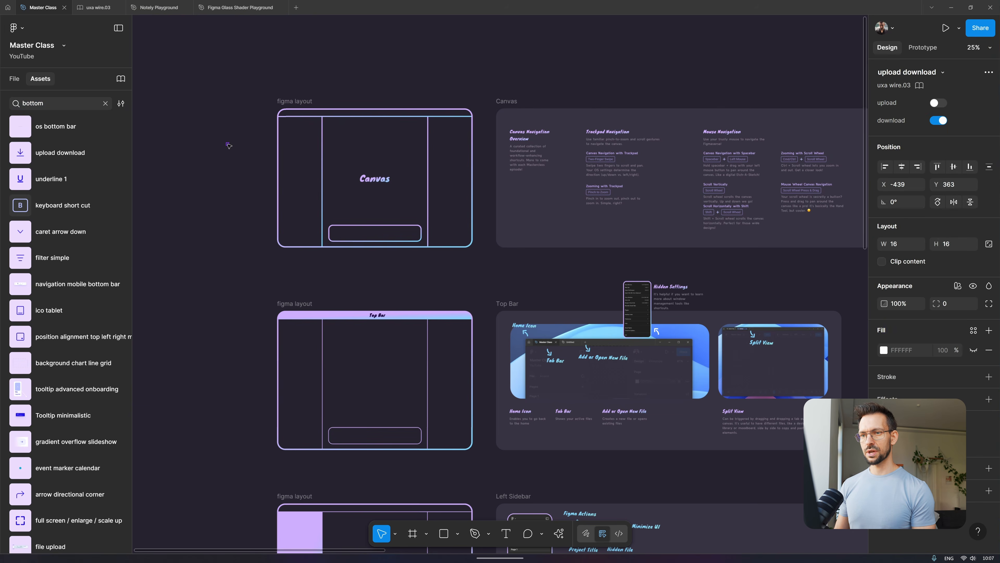
{"action": "scroll", "coordinate": [230, 146], "scroll_direction": "up", "scroll_amount": 5}
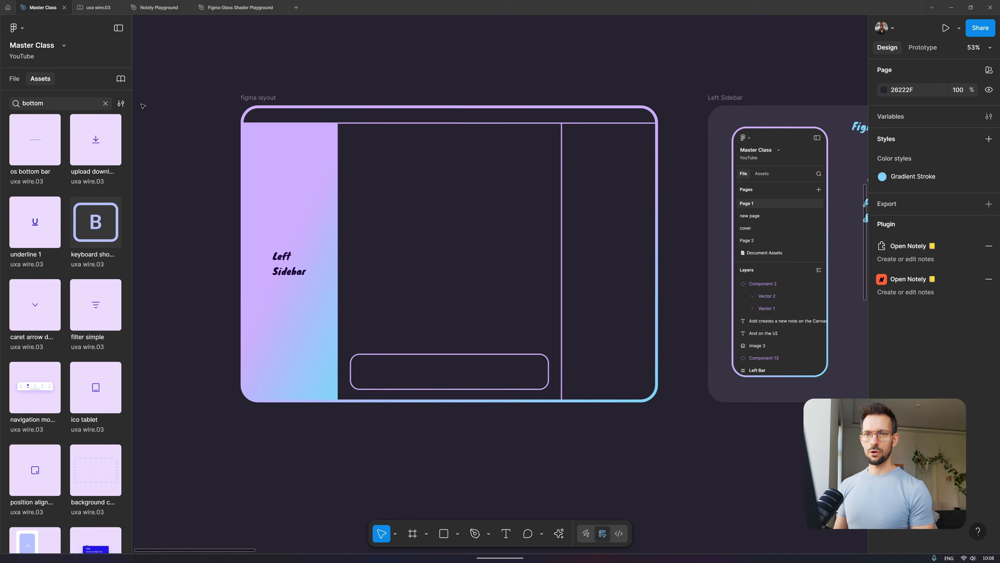
- Display the asset results as a list and clear the "bottom" search
{"action": "left_click", "coordinate": [122, 104]}
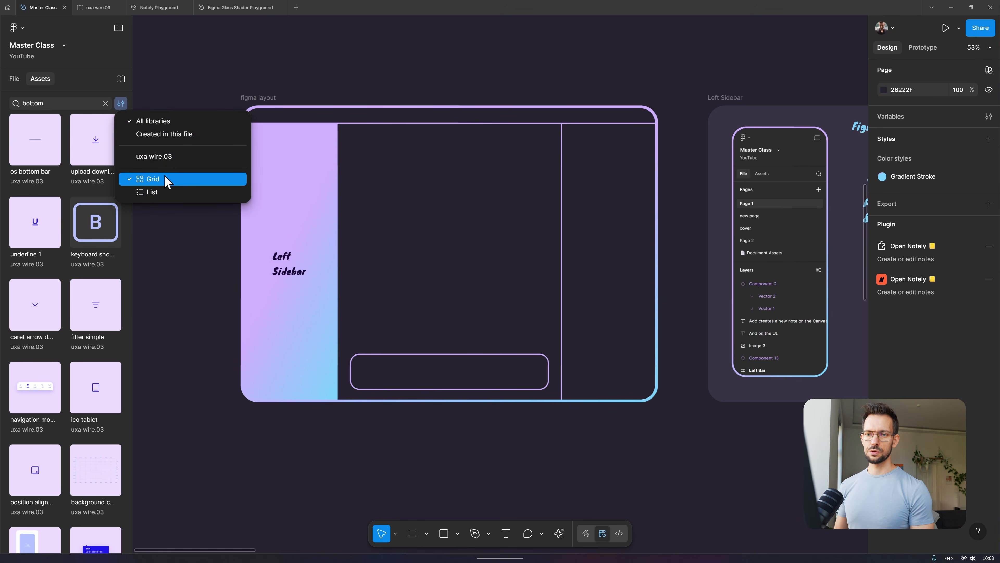
{"action": "left_click", "coordinate": [157, 193]}
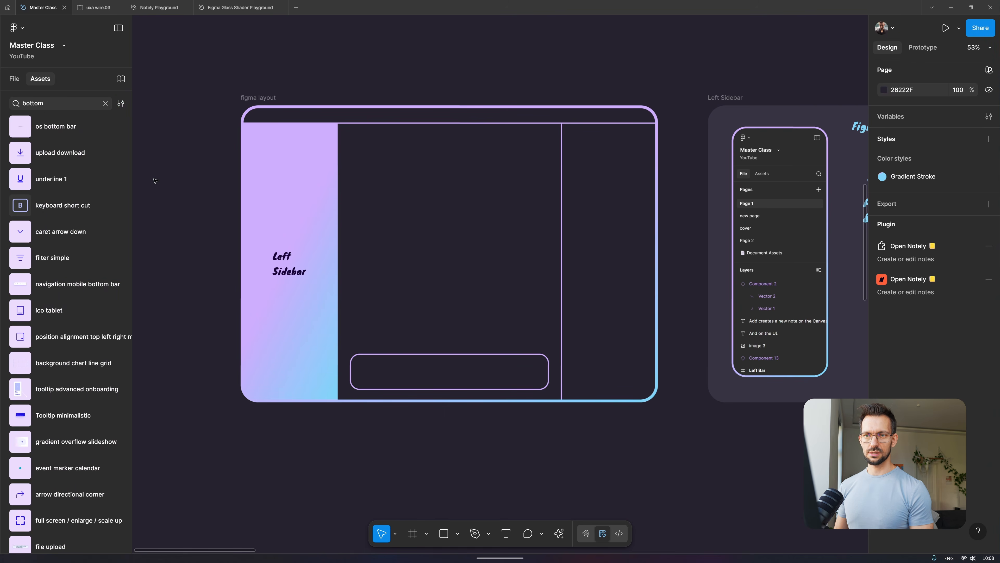
{"action": "left_click", "coordinate": [105, 103]}
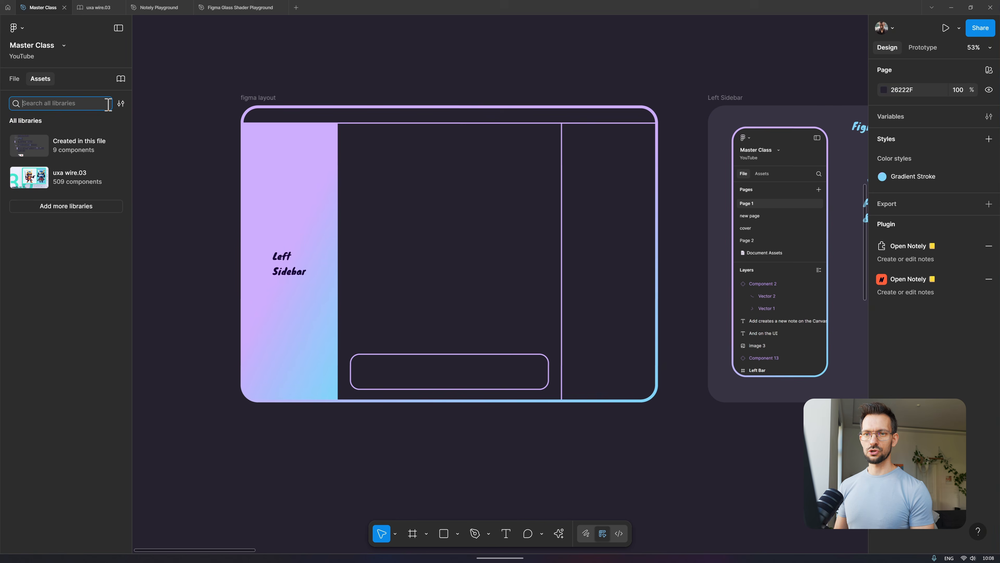
{"action": "left_click", "coordinate": [121, 104]}
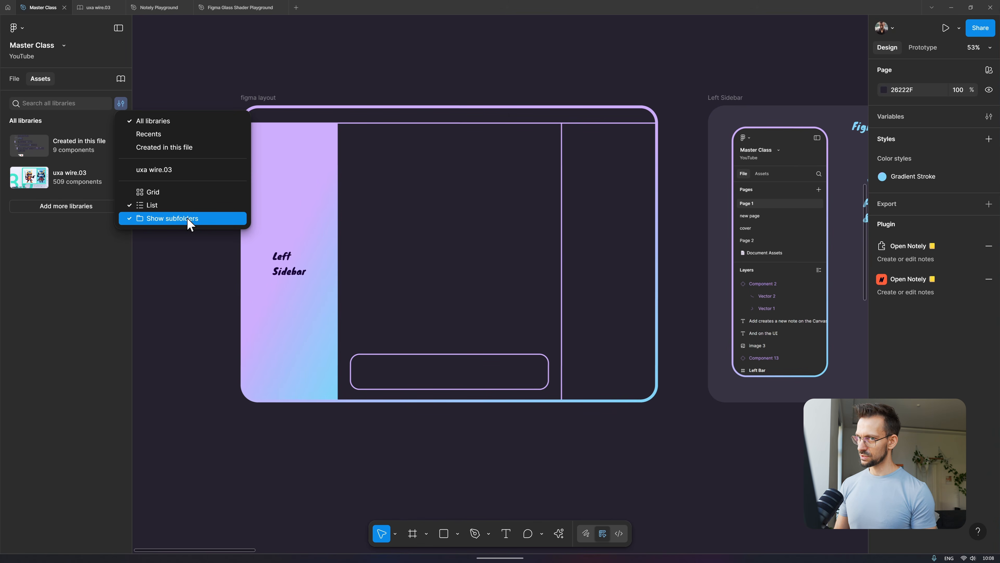
{"action": "left_click", "coordinate": [107, 237]}
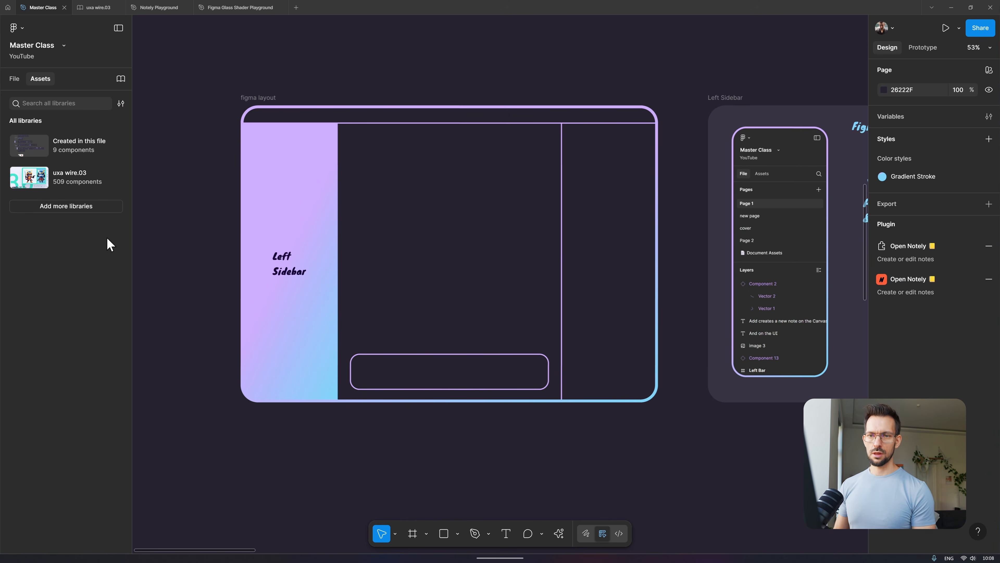
- Place the button component from the Atoms folder of the uxa wire.03 library beside the Left Sidebar layout frame
{"action": "left_click", "coordinate": [84, 180]}
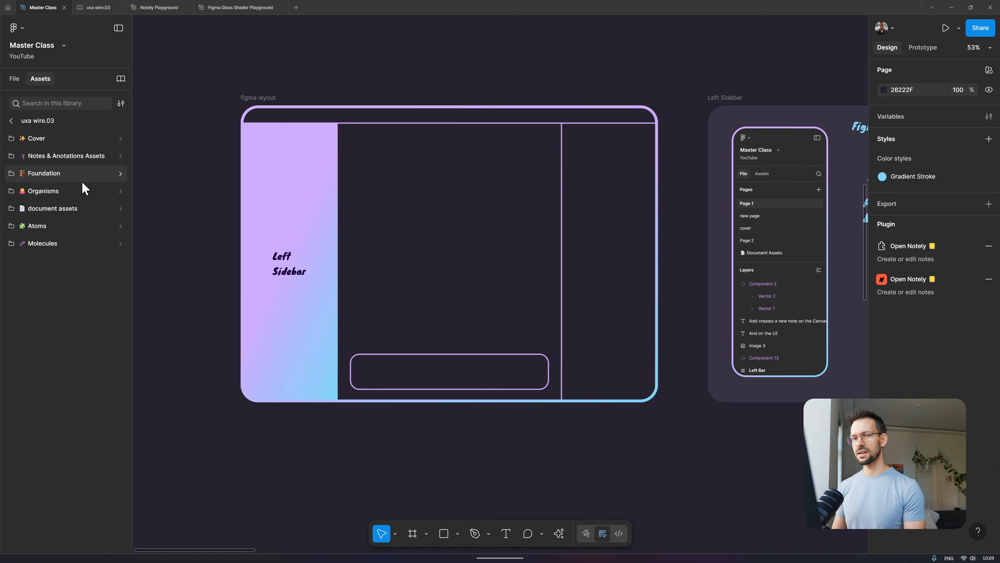
{"action": "left_click", "coordinate": [59, 226]}
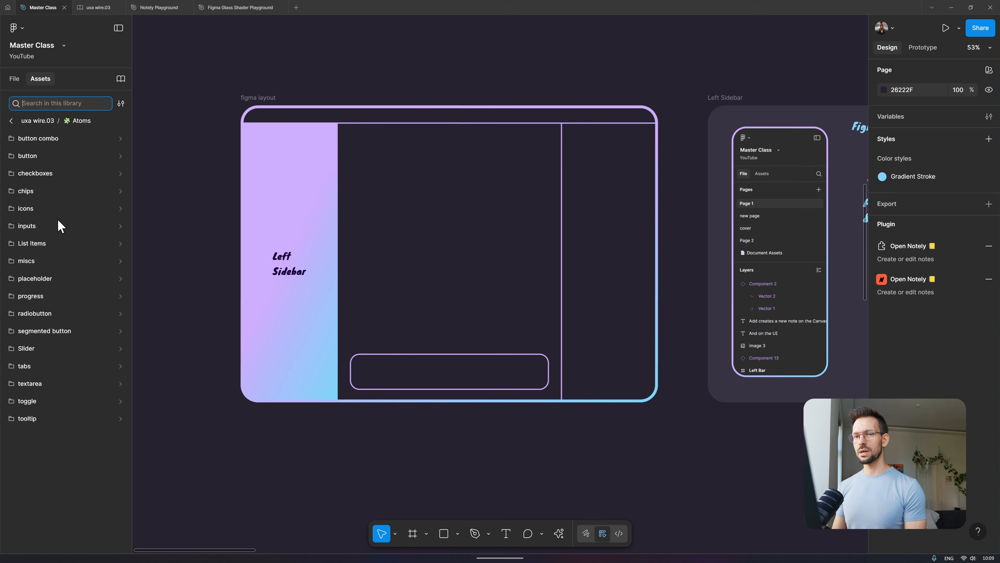
{"action": "left_click", "coordinate": [71, 161]}
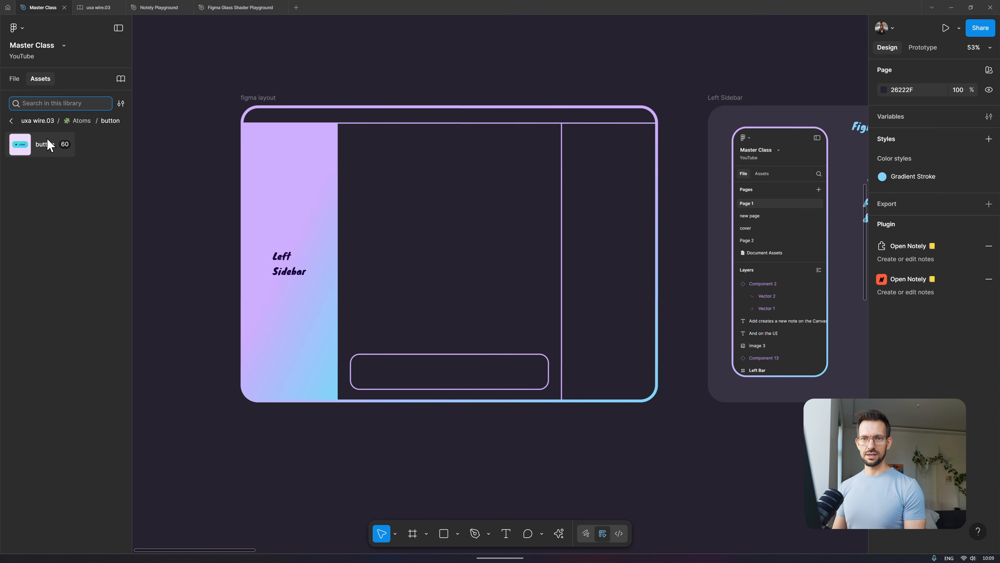
{"action": "left_click_drag", "start_coordinate": [40, 144], "coordinate": [184, 137]}
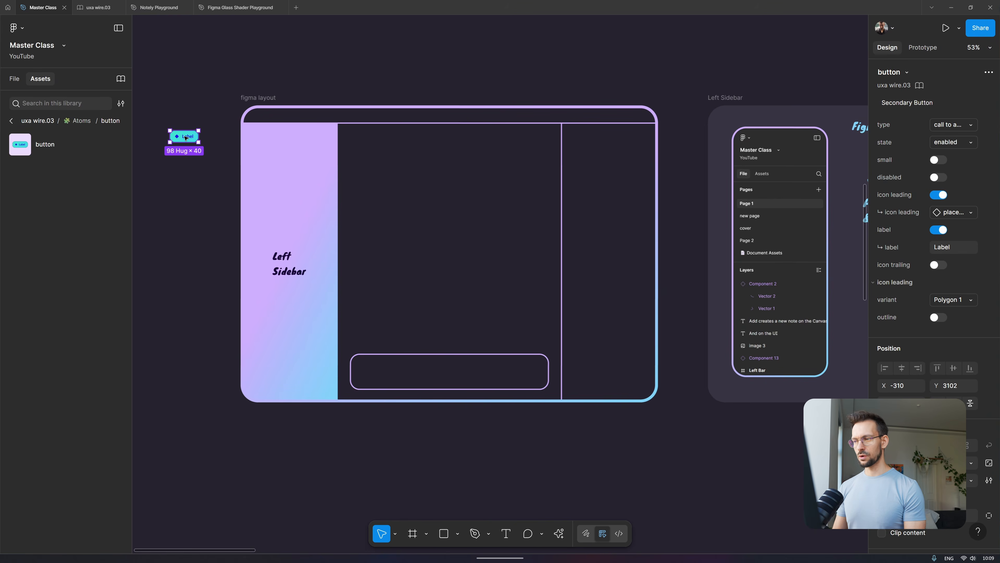
{"action": "scroll", "coordinate": [185, 138], "scroll_direction": "up", "scroll_amount": 5}
{"action": "scroll", "coordinate": [184, 134], "scroll_direction": "down", "scroll_amount": 1}
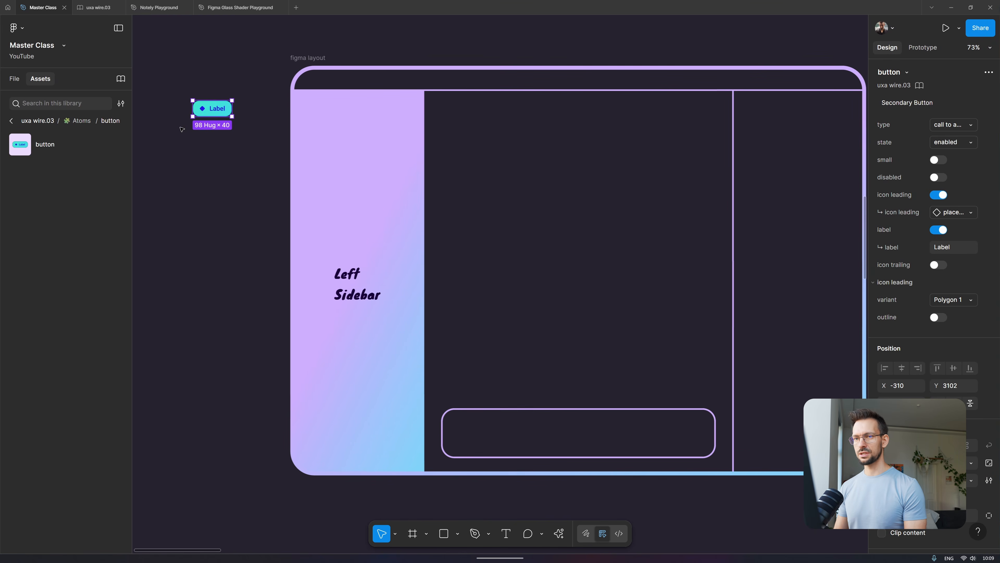
- Delete the placed button instance and return to the overview of all libraries
{"action": "key", "text": "Delete"}
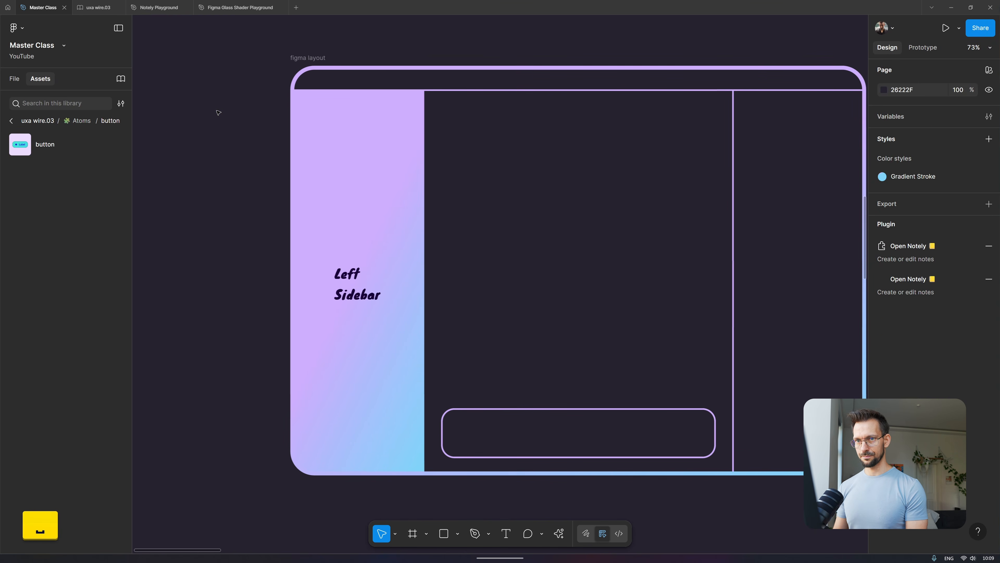
{"action": "left_click", "coordinate": [37, 122]}
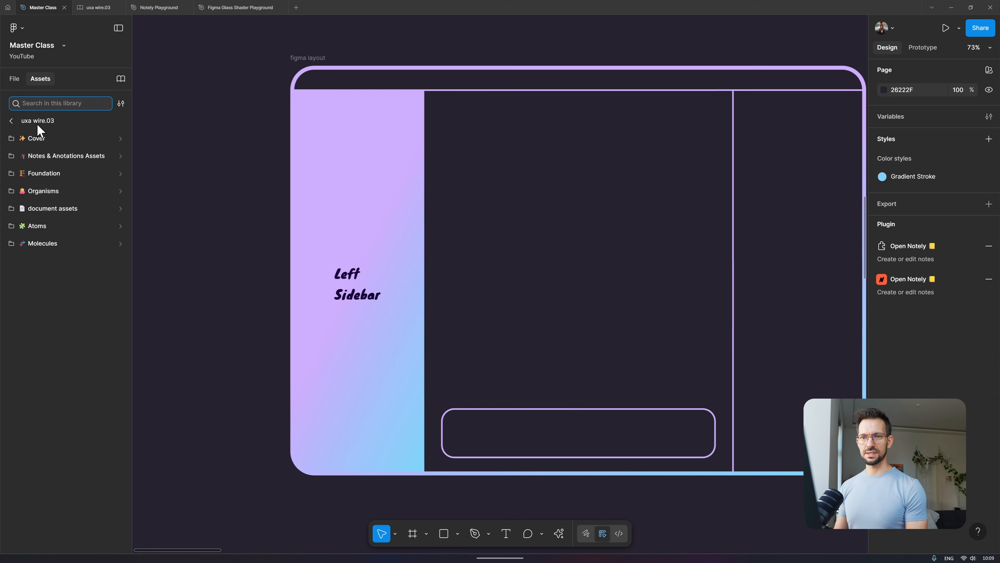
{"action": "left_click", "coordinate": [32, 123]}
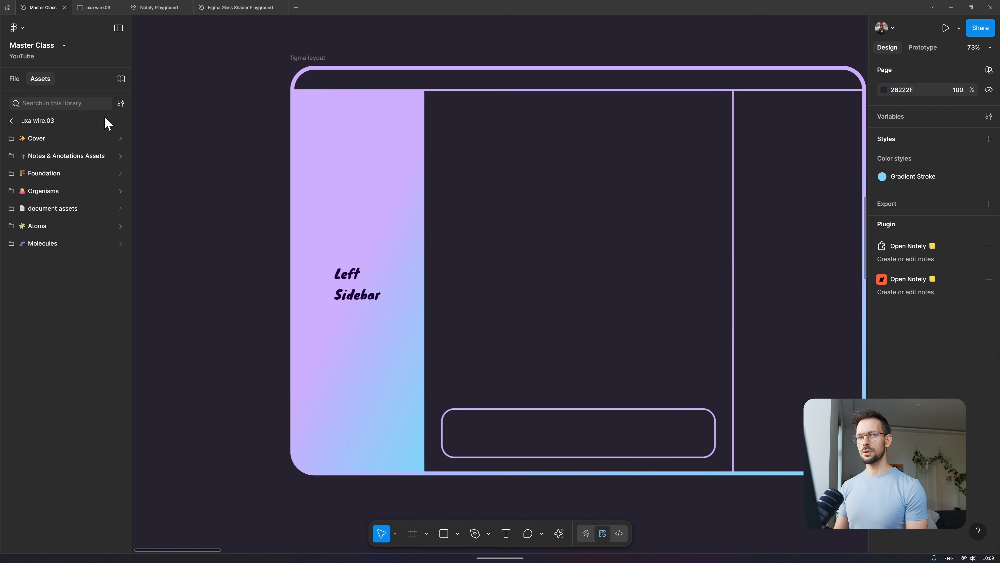
{"action": "left_click", "coordinate": [11, 123]}
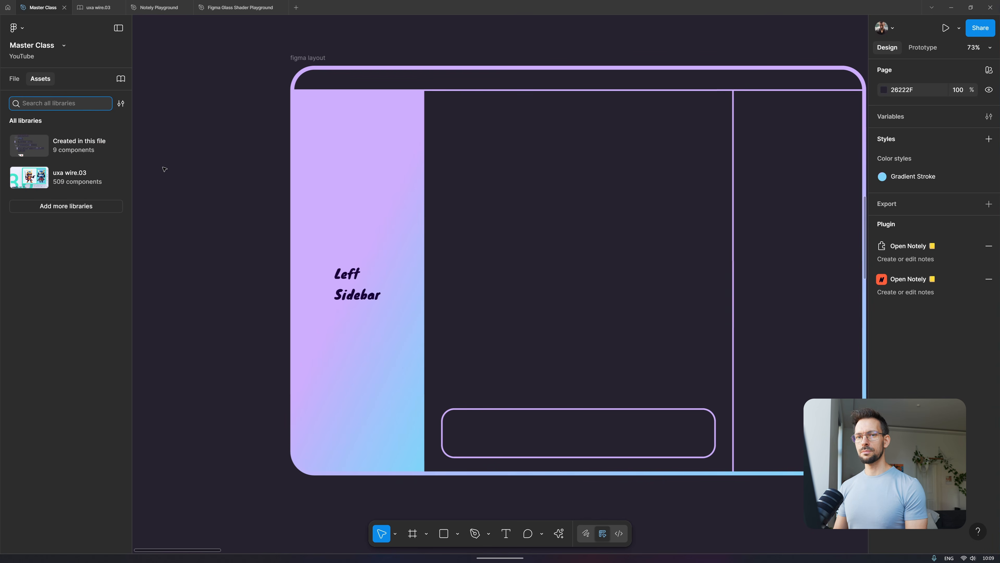
- Search the quick actions for "button" assets, and bring up the component insert dialog without inserting anything
{"action": "key", "text": "ctrl+k"}
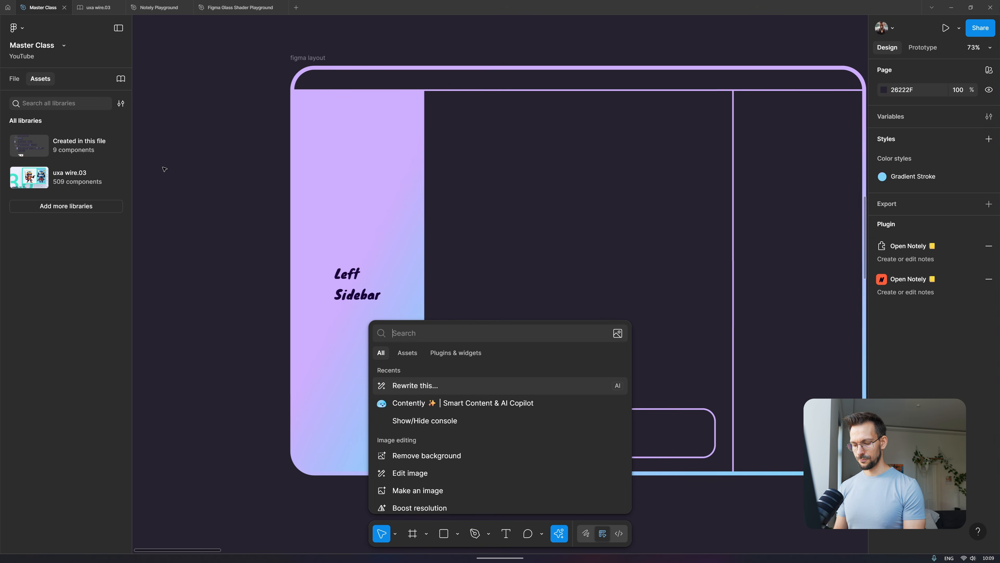
{"action": "type", "text": "button"}
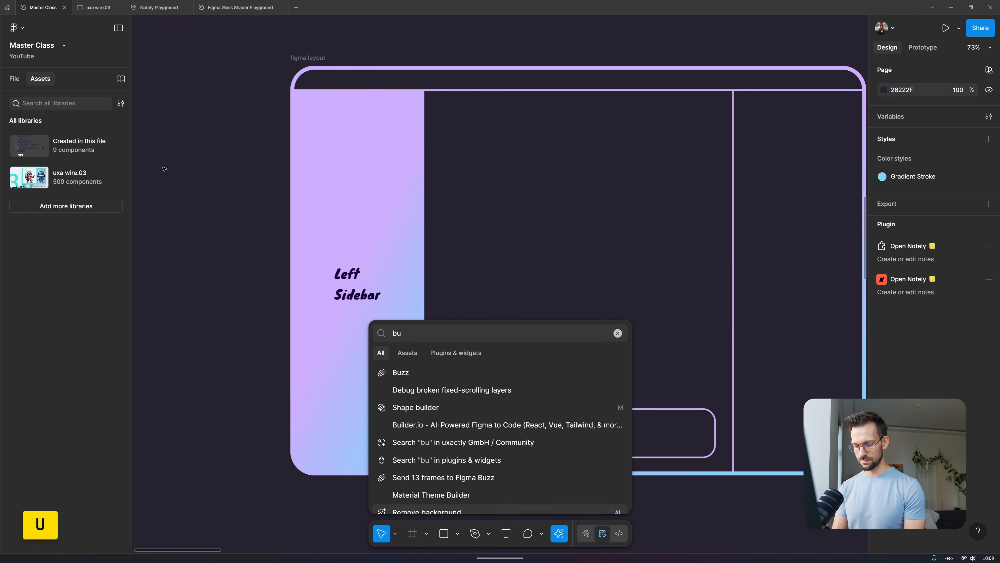
{"action": "left_click", "coordinate": [407, 352]}
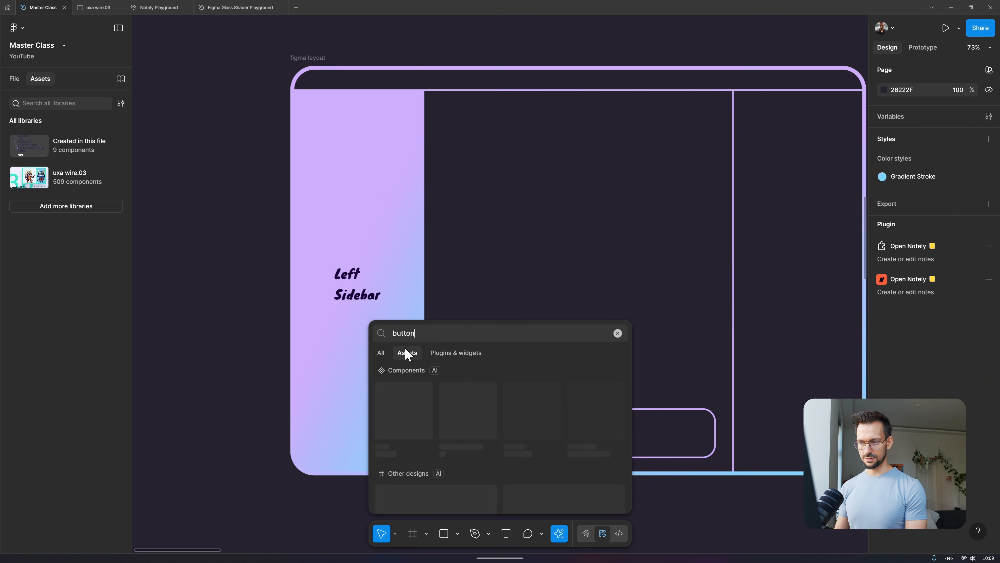
{"action": "left_click", "coordinate": [259, 338]}
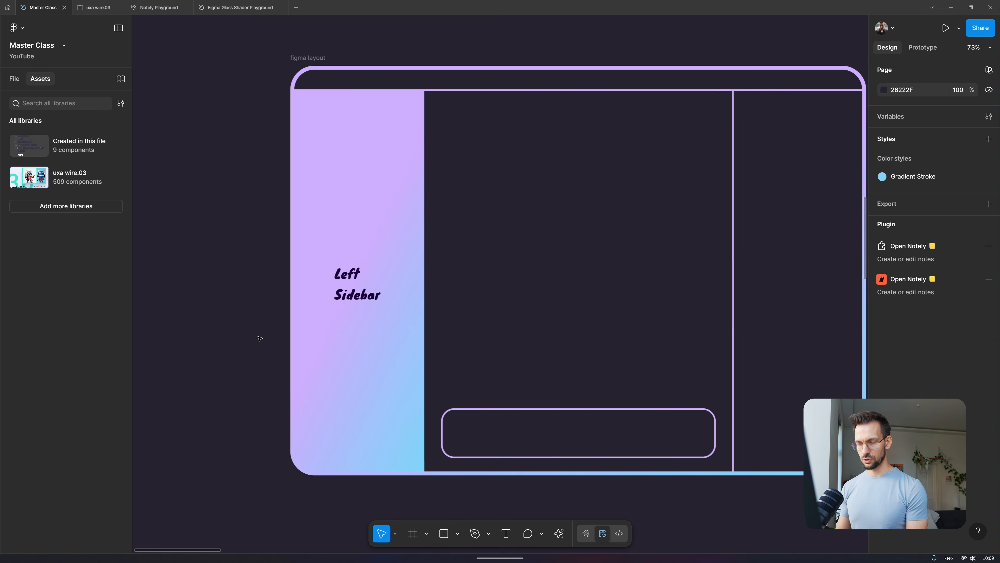
{"action": "key", "text": "shift+i"}
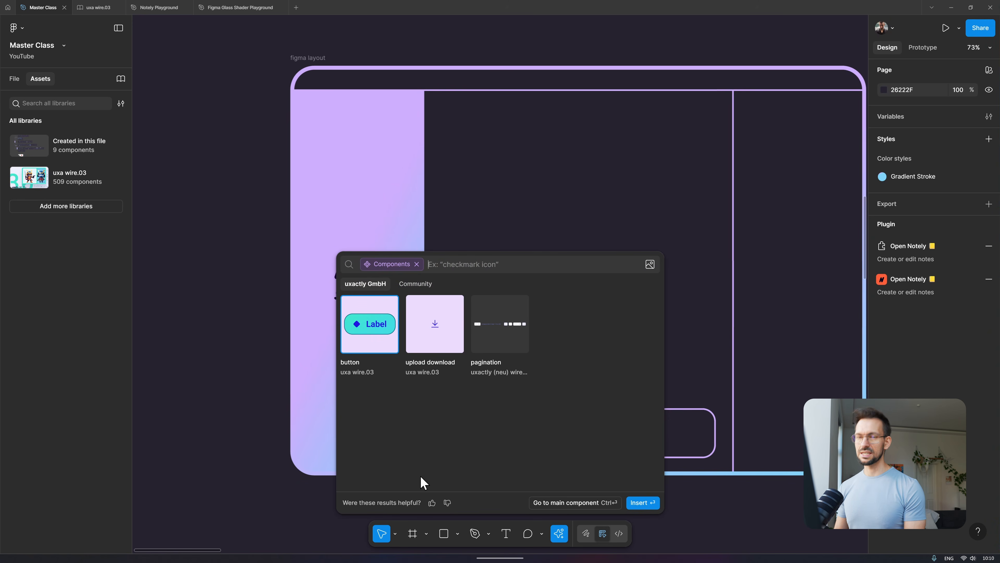
{"action": "key", "text": "Escape"}
- Open the library manager and look through the available UI kits, including iOS 18, Material 3 and Simple Design System
{"action": "left_click", "coordinate": [69, 206]}
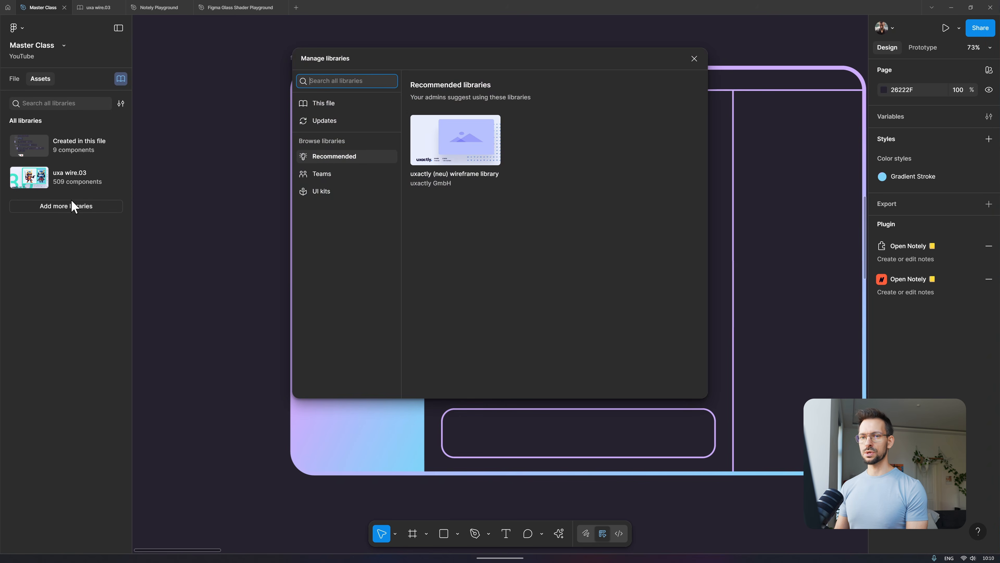
{"action": "left_click", "coordinate": [332, 192]}
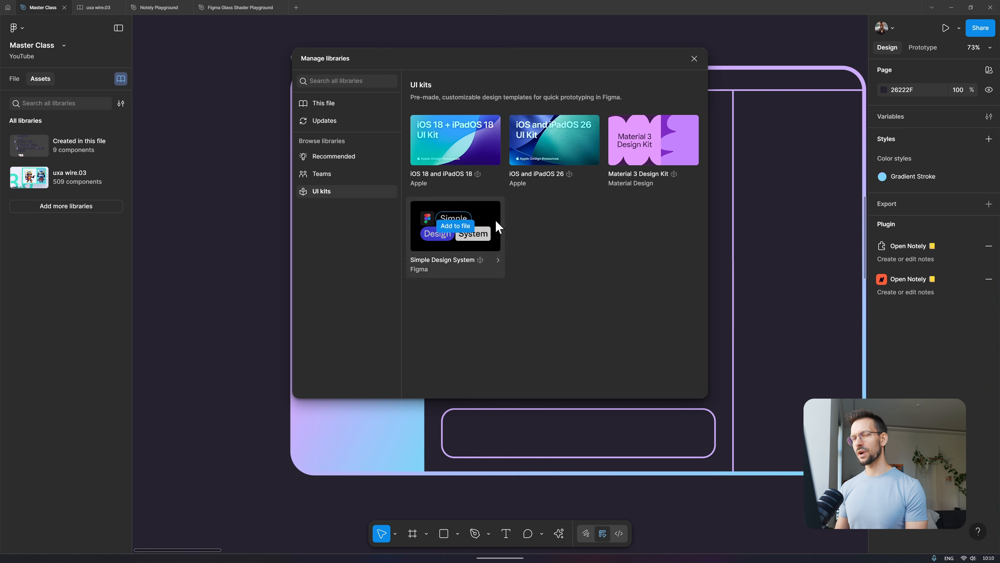
{"action": "mouse_move", "coordinate": [460, 151]}
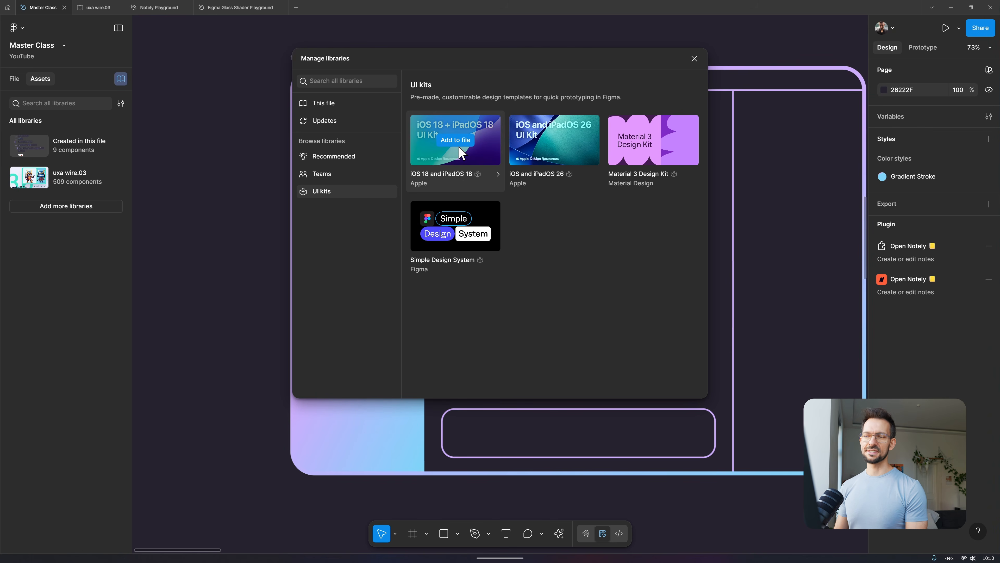
{"action": "mouse_move", "coordinate": [618, 178]}
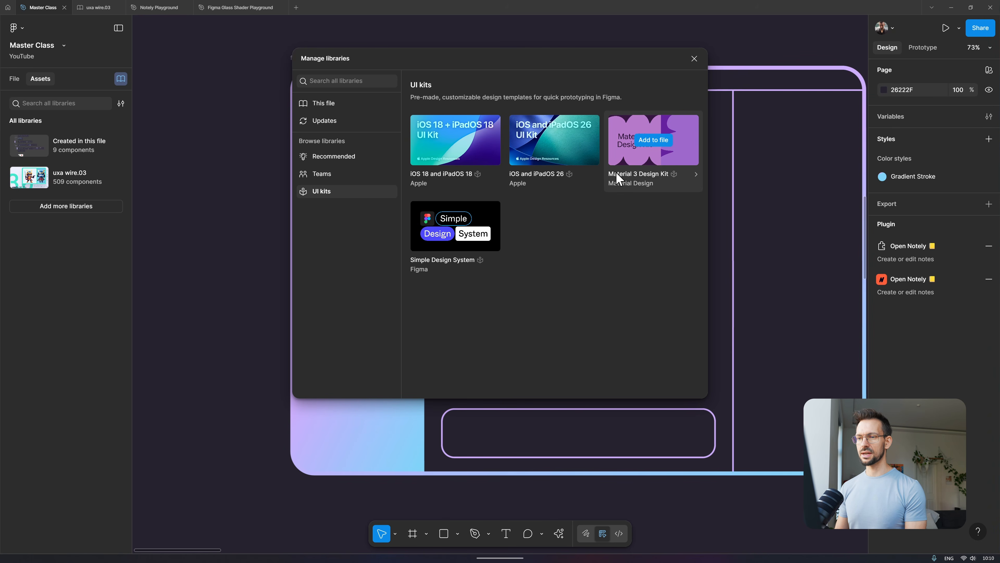
{"action": "mouse_move", "coordinate": [476, 227]}
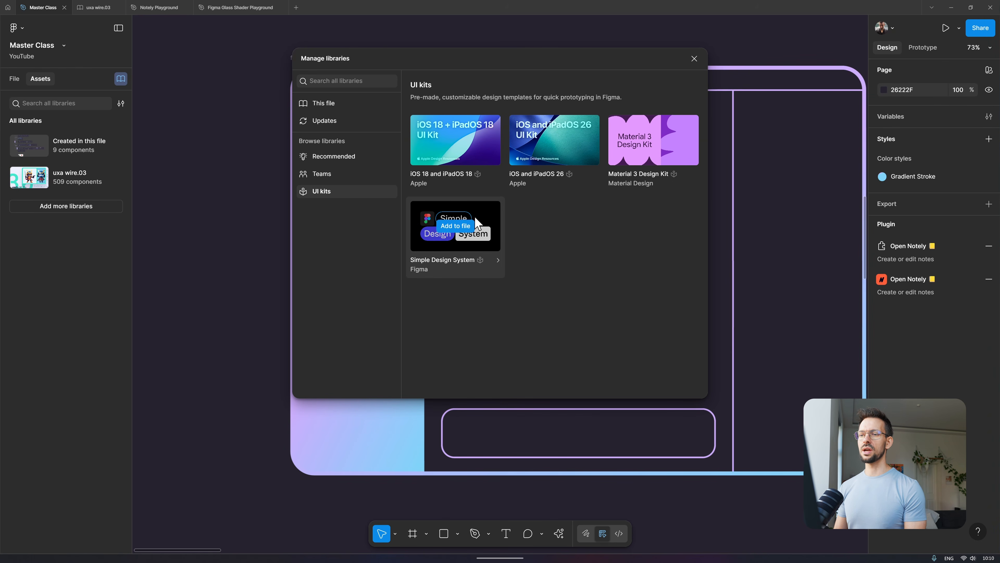
- Add the Simple Design System UI kit to this file and close the library manager
{"action": "left_click", "coordinate": [464, 230]}
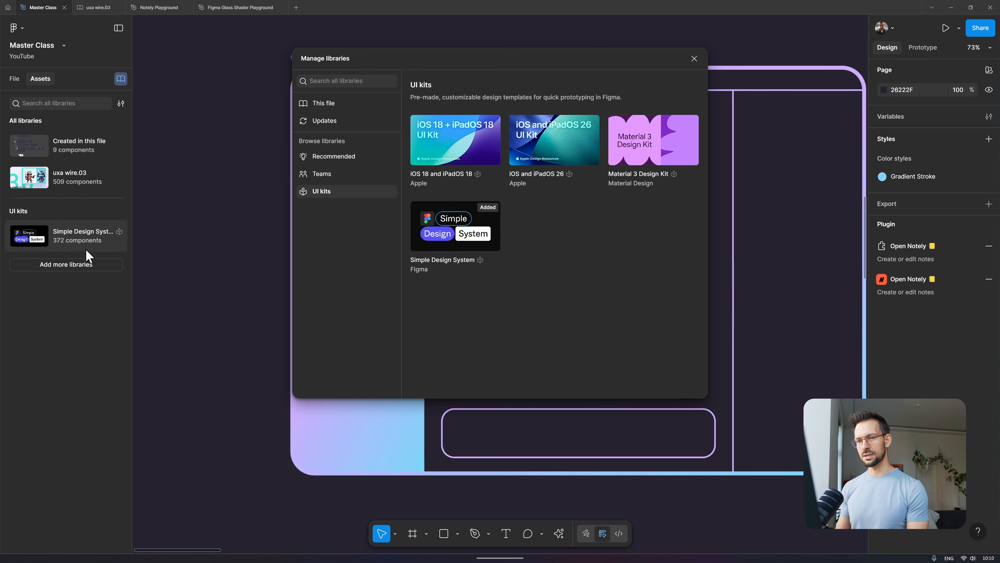
{"action": "left_click", "coordinate": [694, 59]}
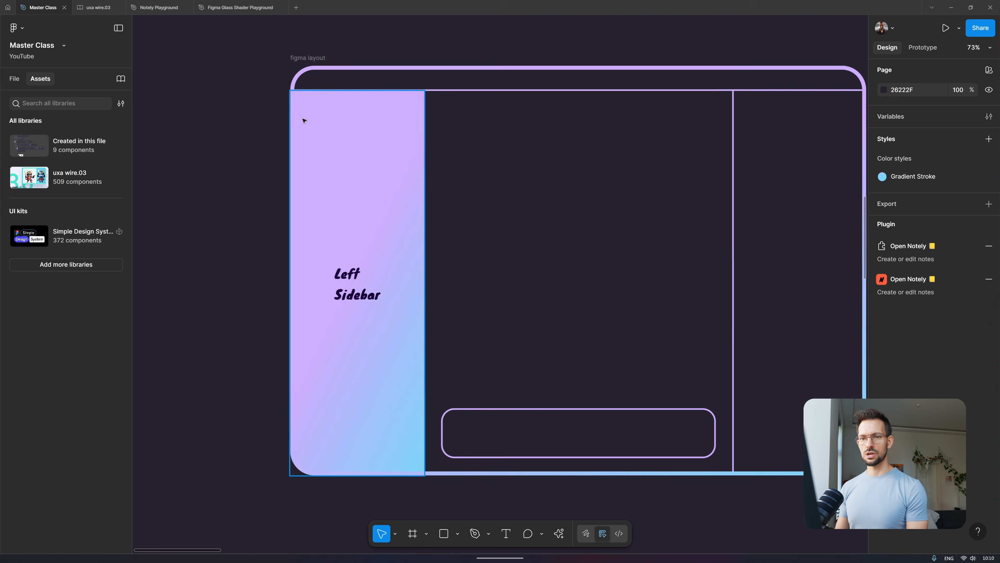
- Place the Avatar component from the Avatars folder of the Simple Design System beside the Left Sidebar layout frame
{"action": "left_click", "coordinate": [79, 238]}
{"action": "left_click", "coordinate": [57, 185]}
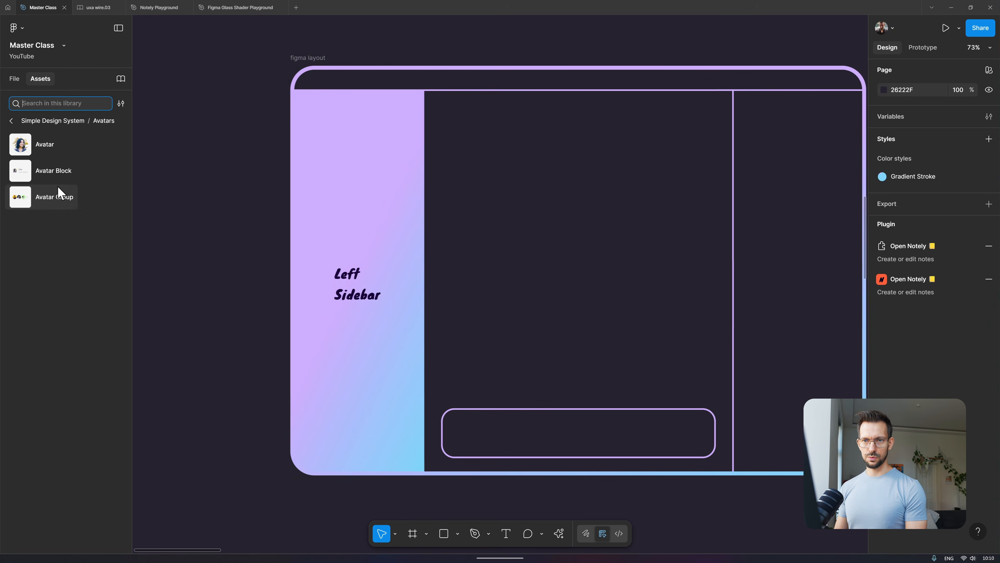
{"action": "left_click_drag", "start_coordinate": [49, 149], "coordinate": [183, 160]}
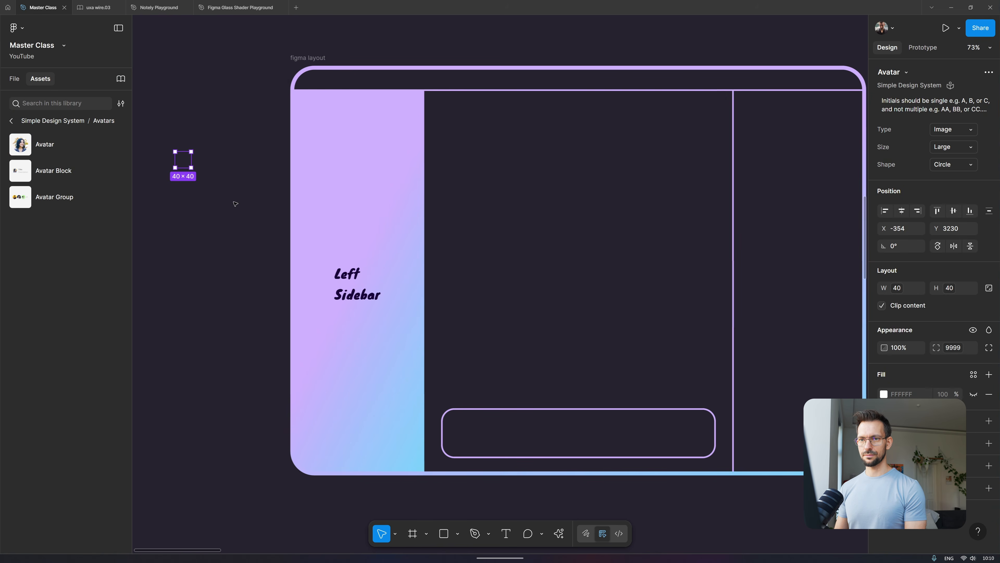
- Delete the placed avatar instance and return from the Simple Design System to the overview of all libraries
{"action": "key", "text": "Delete"}
{"action": "left_click", "coordinate": [11, 121]}
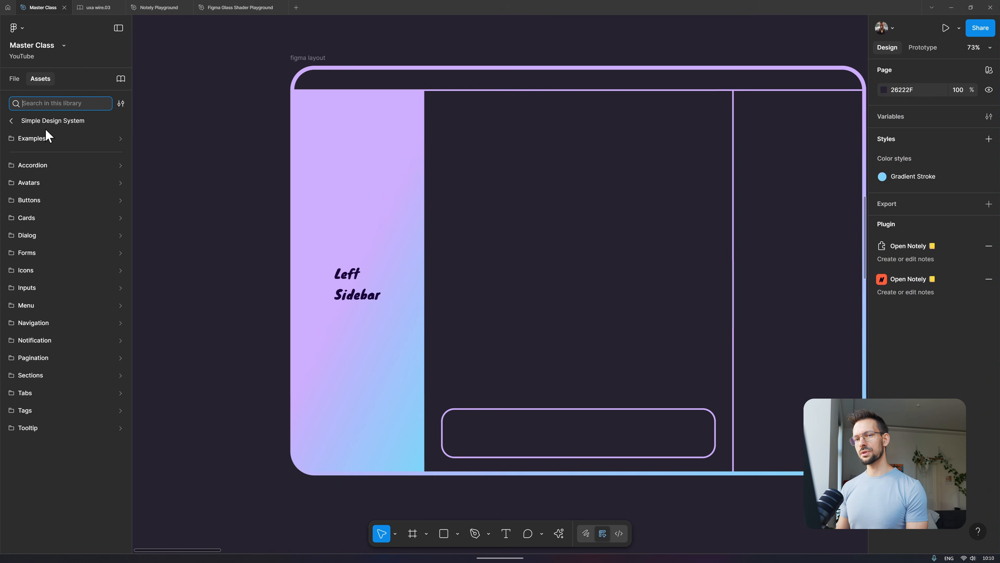
{"action": "left_click", "coordinate": [13, 122]}
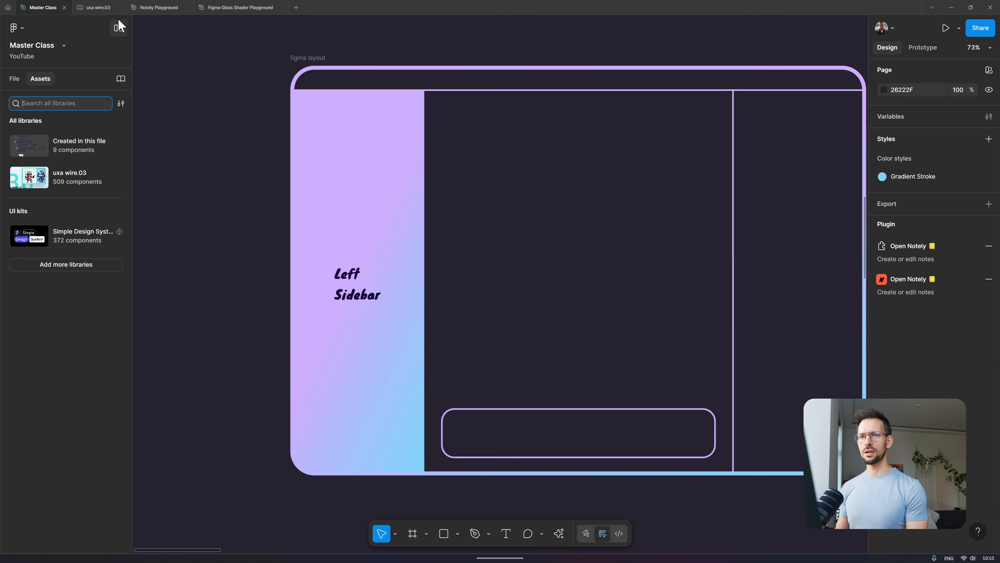
- In the uxa wire.03 file, set the label fill of the large enabled call to action button to the library color hint dark
{"action": "left_click", "coordinate": [98, 8]}
{"action": "scroll", "coordinate": [257, 232], "scroll_direction": "down", "scroll_amount": 1}
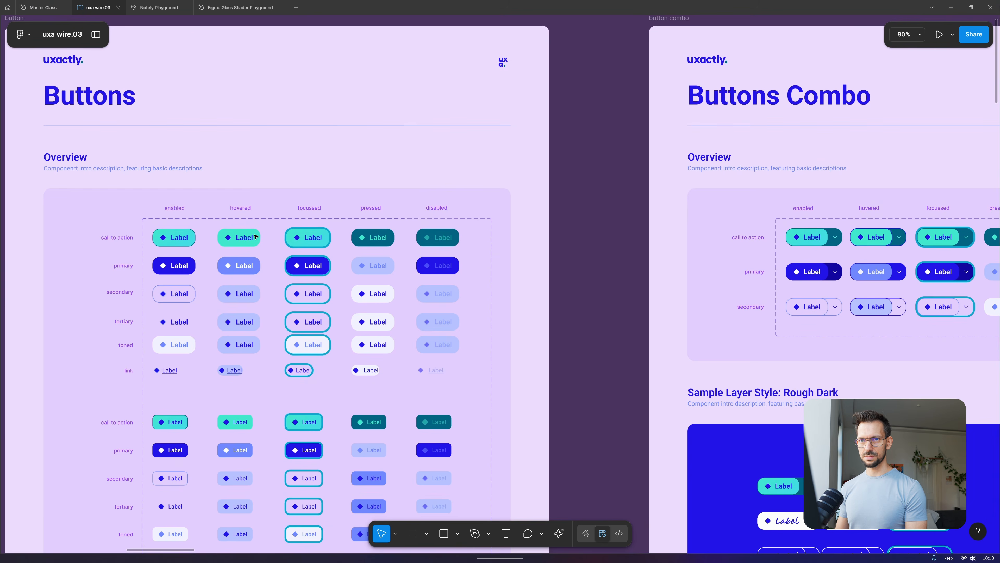
{"action": "left_click", "coordinate": [236, 239], "text": "ctrl"}
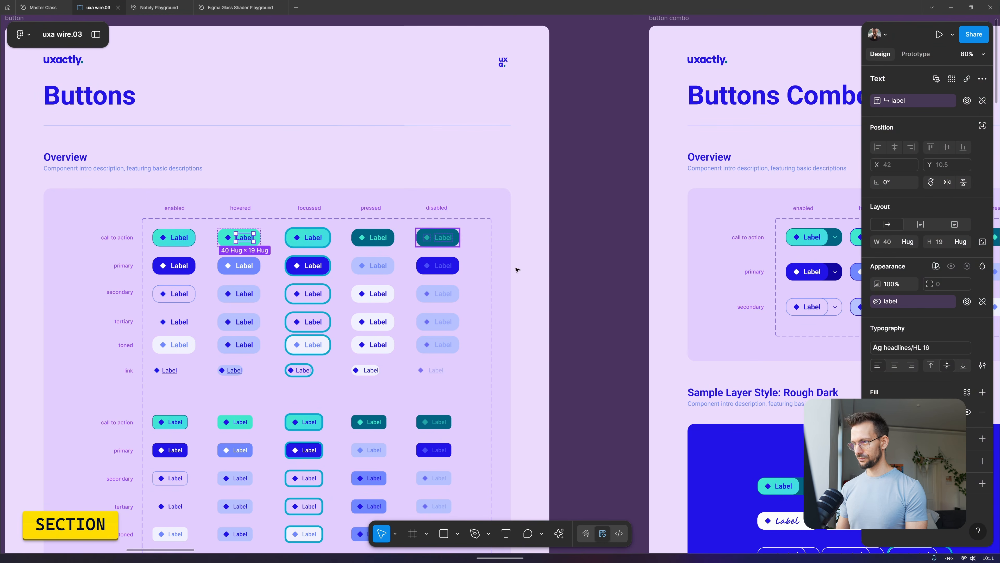
{"action": "left_click", "coordinate": [902, 412]}
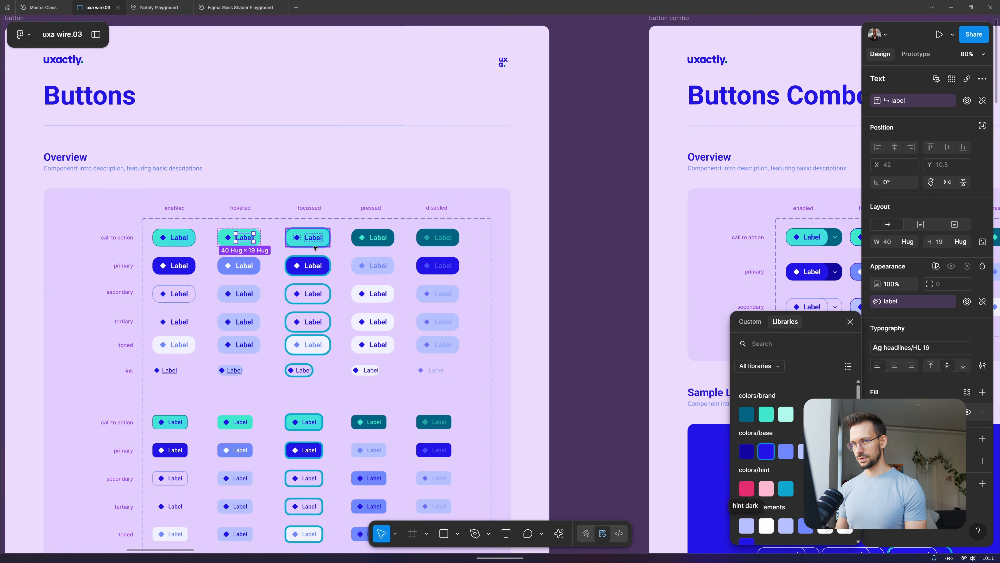
{"action": "left_click", "coordinate": [178, 238], "text": "ctrl"}
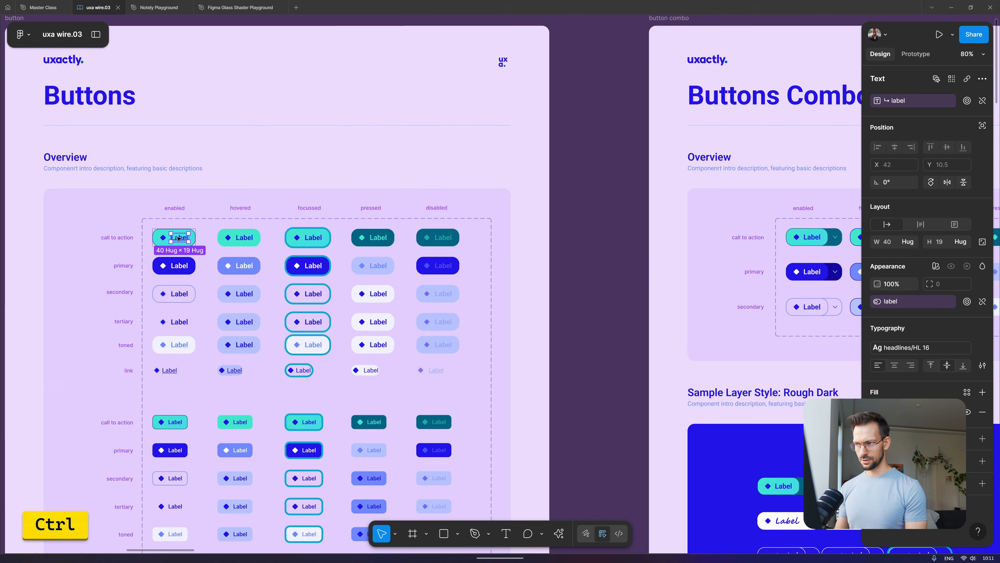
{"action": "left_click", "coordinate": [891, 412]}
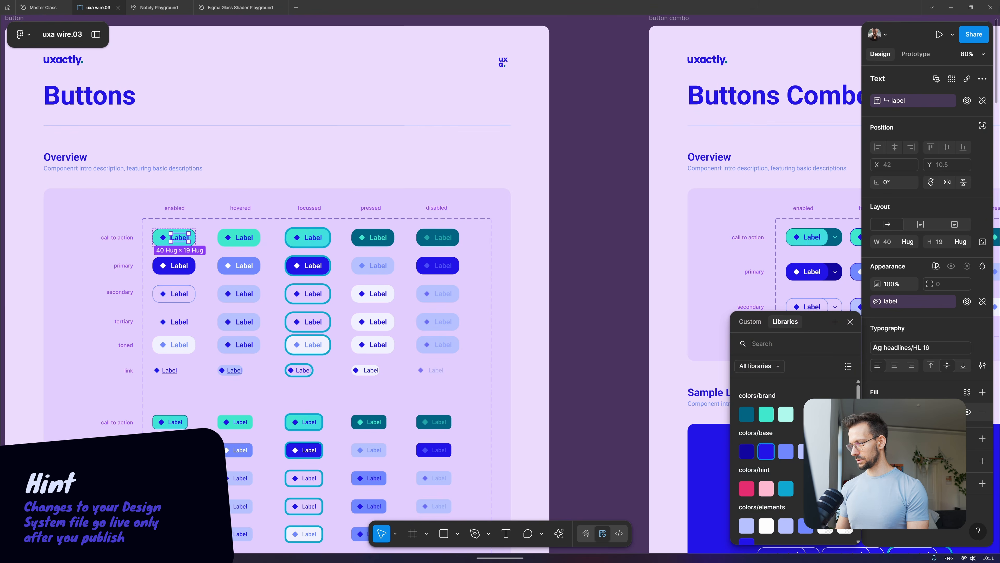
{"action": "left_click", "coordinate": [746, 489]}
- Bring up the publish dialog for the uxa wire.03 library, review the modified components, and close it without publishing
{"action": "left_click", "coordinate": [96, 35]}
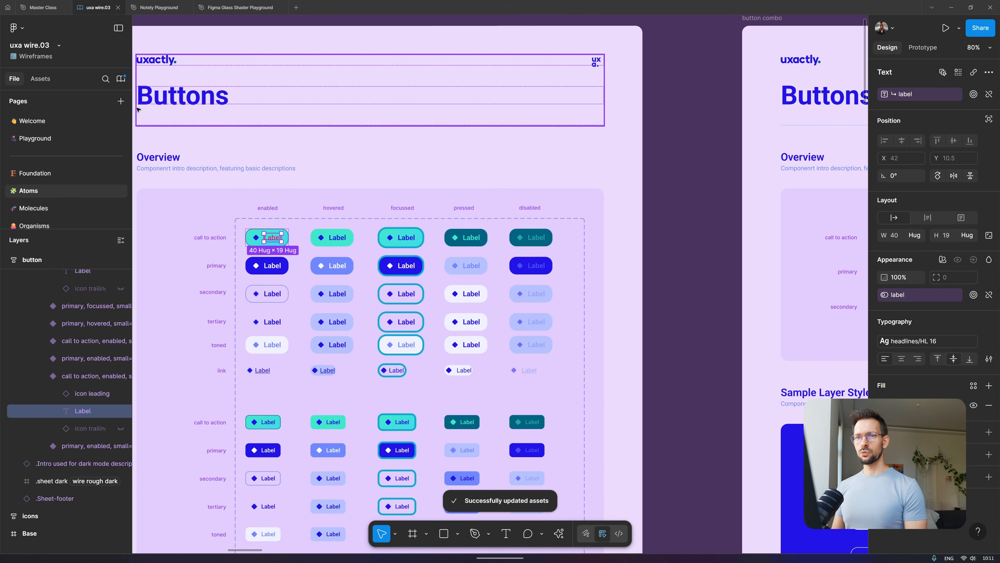
{"action": "left_click", "coordinate": [121, 78]}
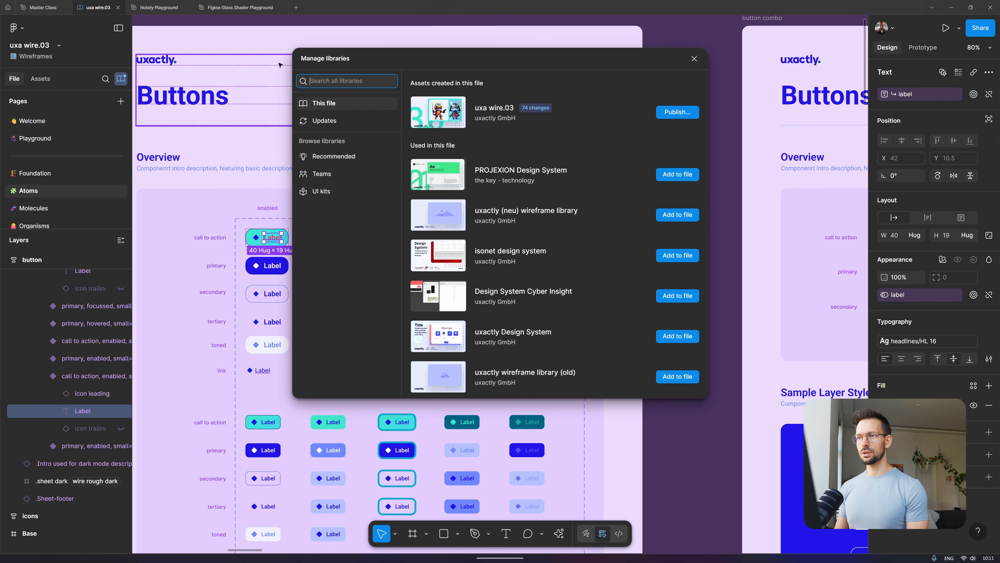
{"action": "left_click", "coordinate": [665, 114]}
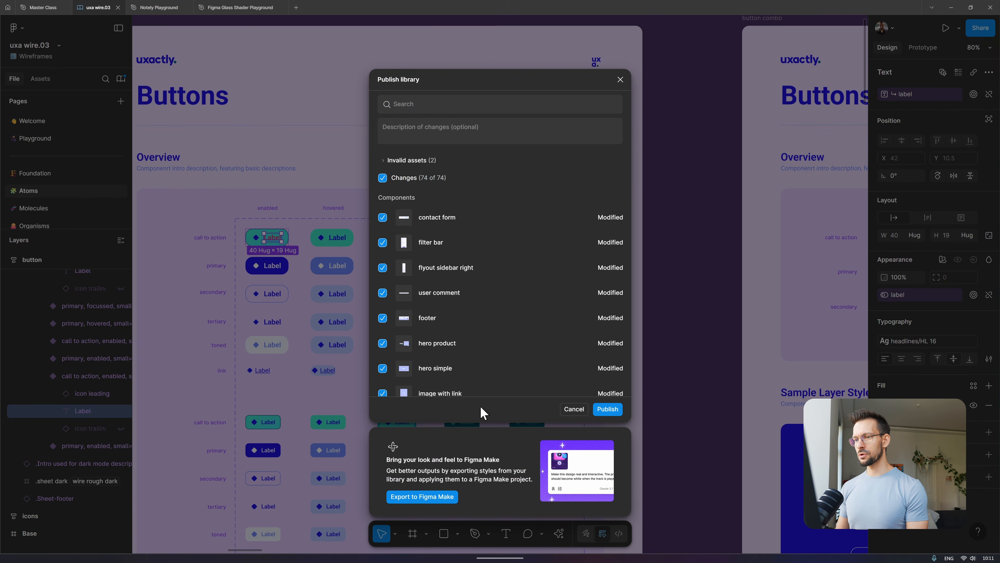
{"action": "scroll", "coordinate": [499, 377], "scroll_direction": "down", "scroll_amount": 15}
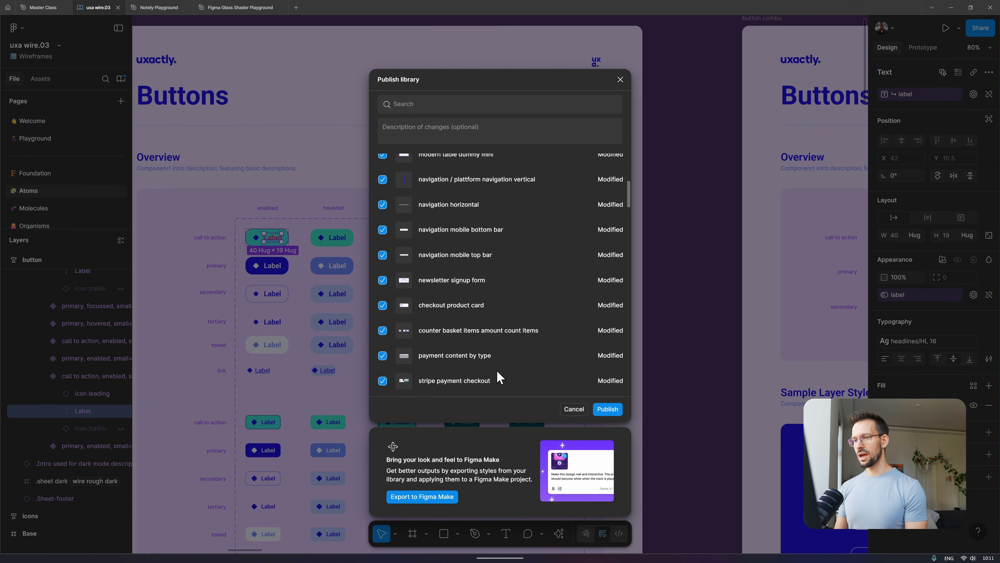
{"action": "scroll", "coordinate": [500, 377], "scroll_direction": "down", "scroll_amount": 10}
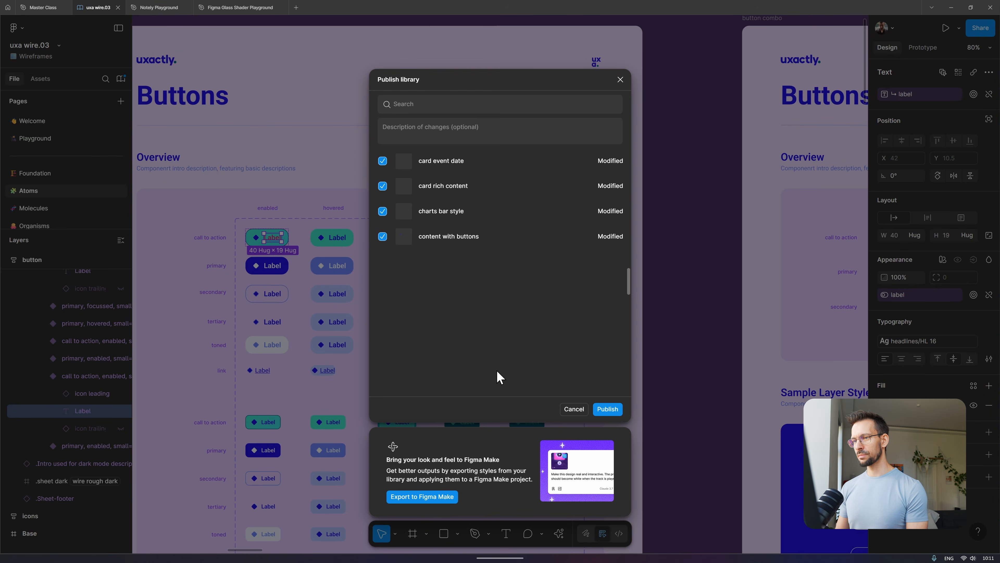
{"action": "scroll", "coordinate": [511, 195], "scroll_direction": "up", "scroll_amount": 20}
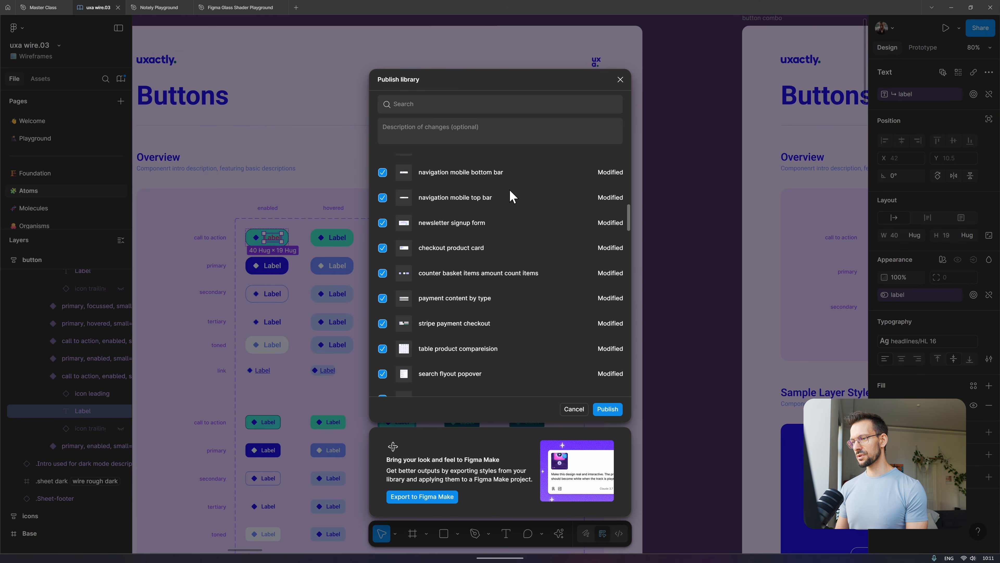
{"action": "left_click", "coordinate": [620, 80]}
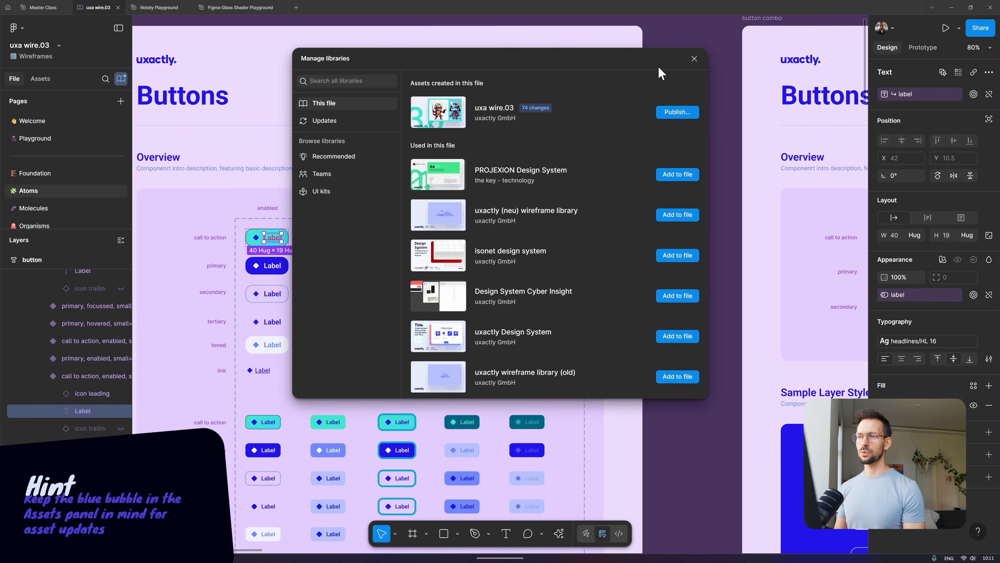
{"action": "left_click", "coordinate": [694, 59]}
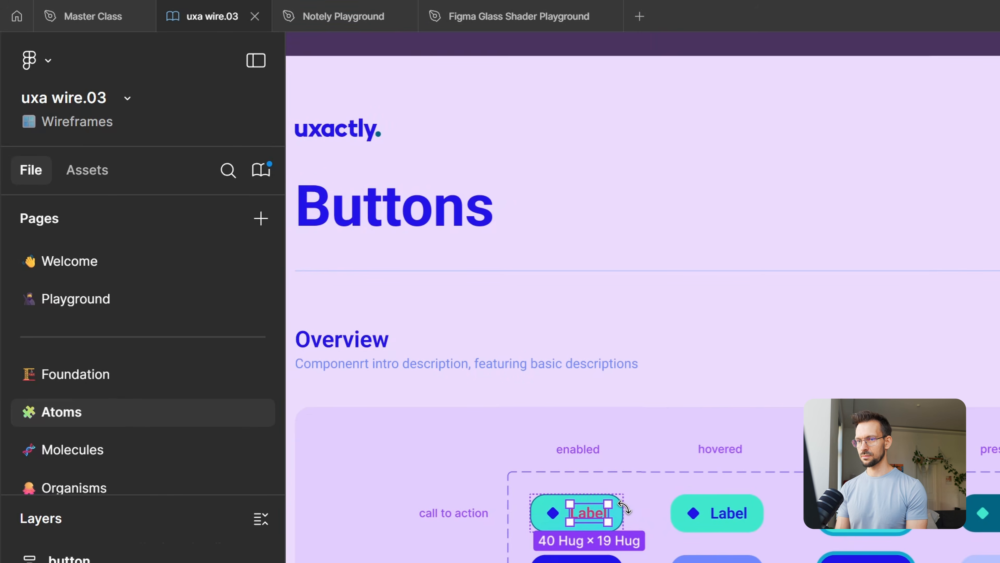
- Undo the button label's color change and return to the Master Class file's pages and layers
{"action": "key", "text": "ctrl+z"}
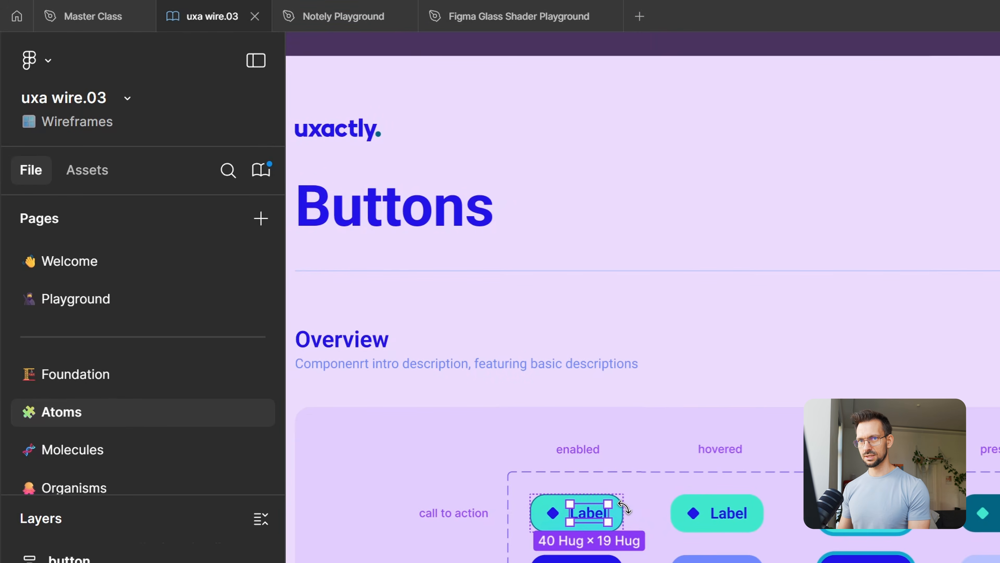
{"action": "left_click", "coordinate": [94, 18]}
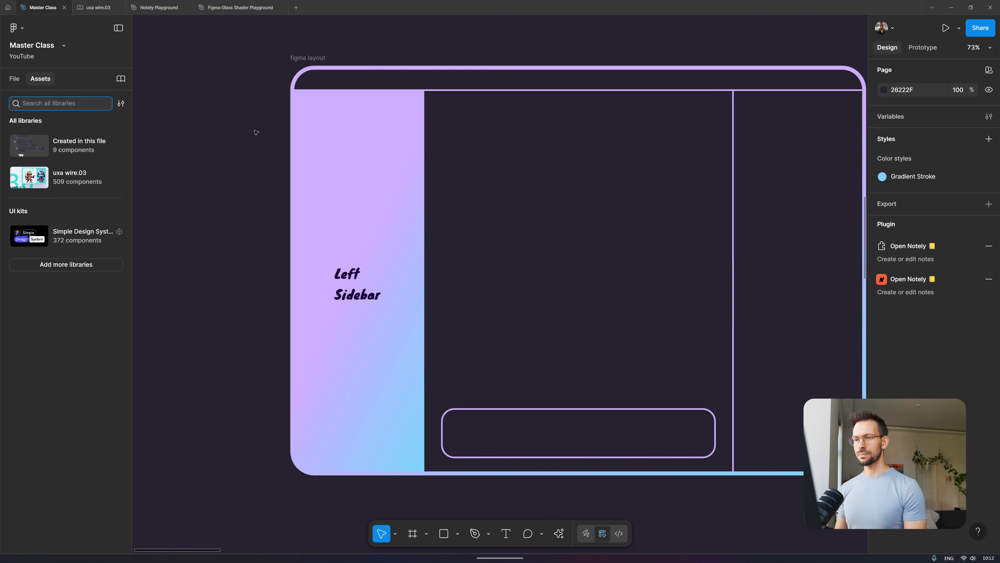
{"action": "scroll", "coordinate": [233, 176], "scroll_direction": "right", "scroll_amount": 2}
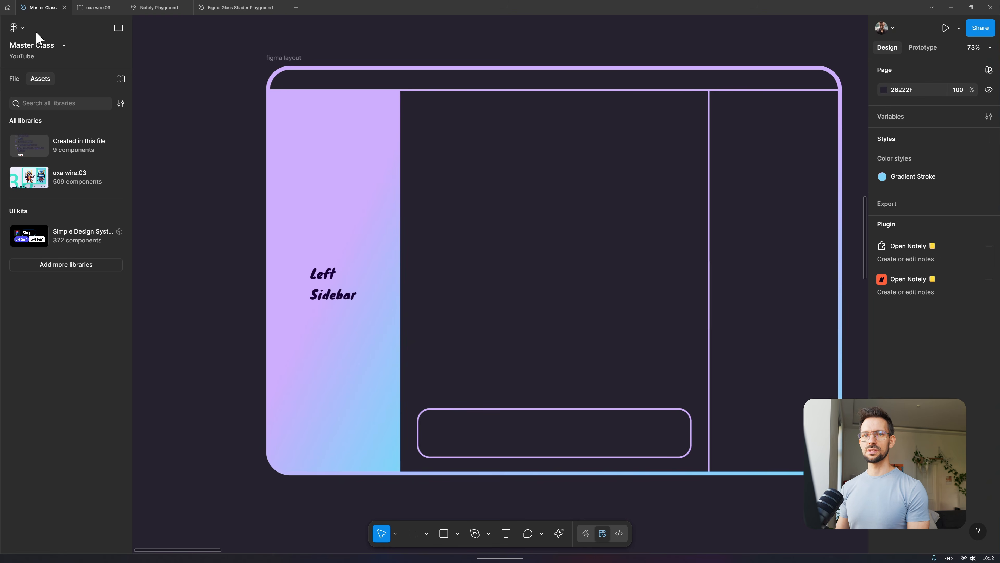
{"action": "left_click", "coordinate": [15, 79]}
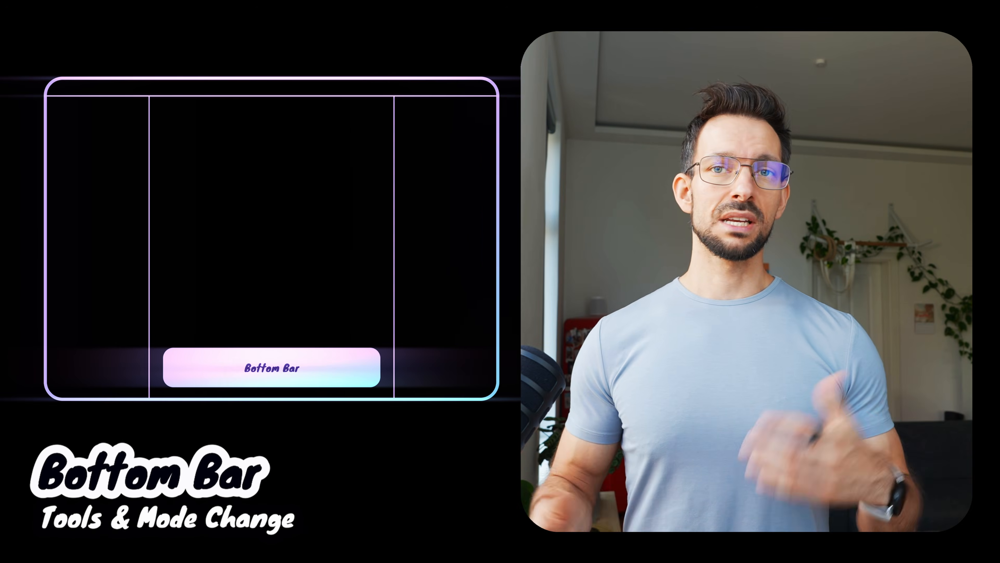
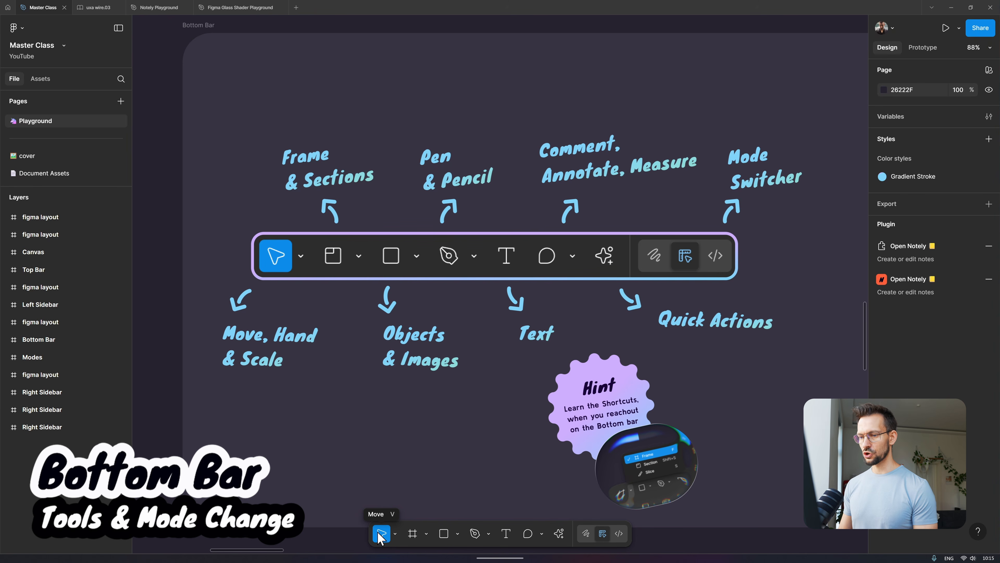
- Look at the Move tool's variants and move the "Move, Hand & Scale" text out of the Bottom Bar frame onto the canvas
{"action": "left_click", "coordinate": [395, 534]}
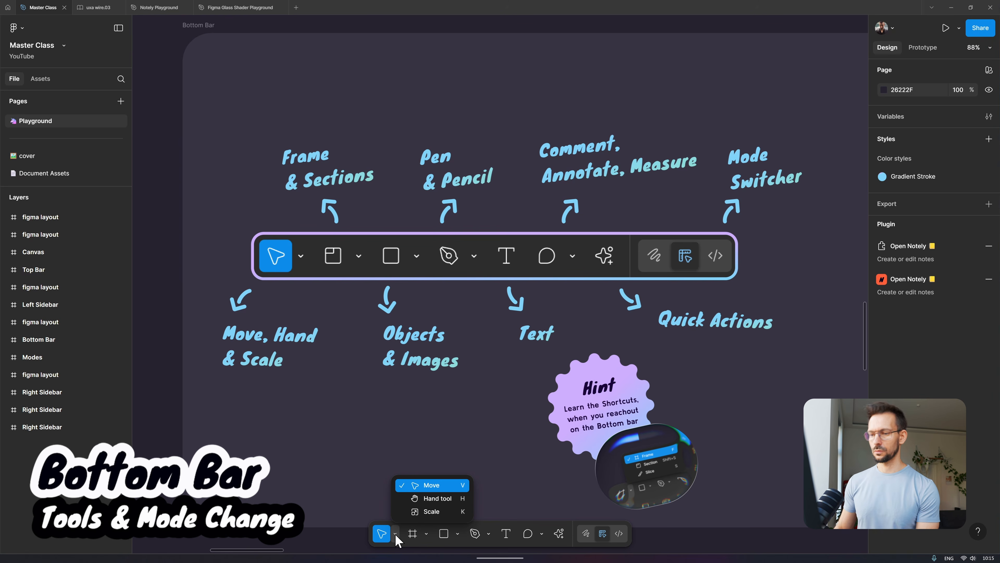
{"action": "left_click", "coordinate": [444, 493]}
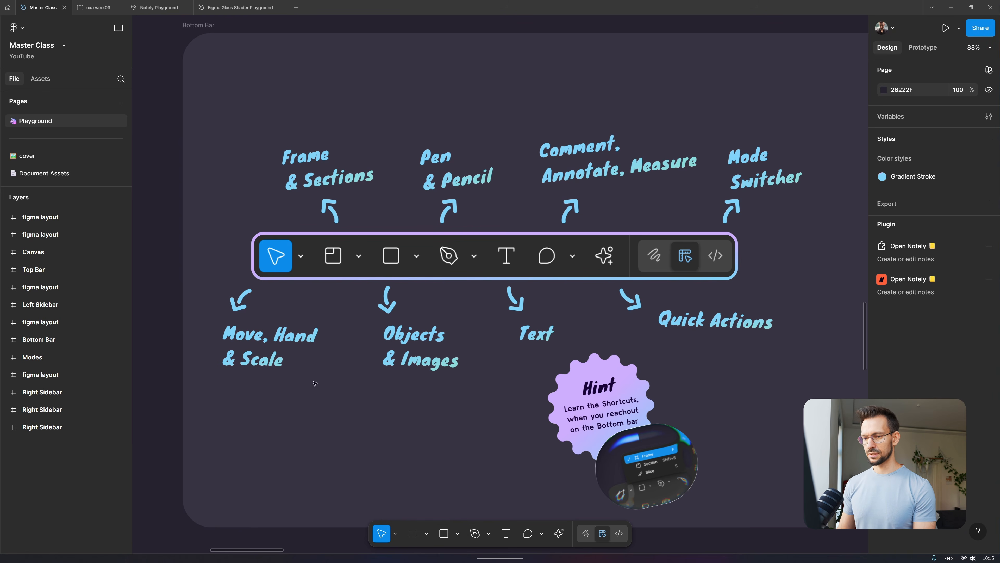
{"action": "left_click", "coordinate": [276, 336]}
{"action": "left_click_drag", "start_coordinate": [276, 336], "coordinate": [246, 332]}
{"action": "scroll", "coordinate": [263, 333], "scroll_direction": "left", "scroll_amount": 5}
{"action": "scroll", "coordinate": [264, 333], "scroll_direction": "down", "scroll_amount": 3}
{"action": "scroll", "coordinate": [263, 333], "scroll_direction": "right", "scroll_amount": 3}
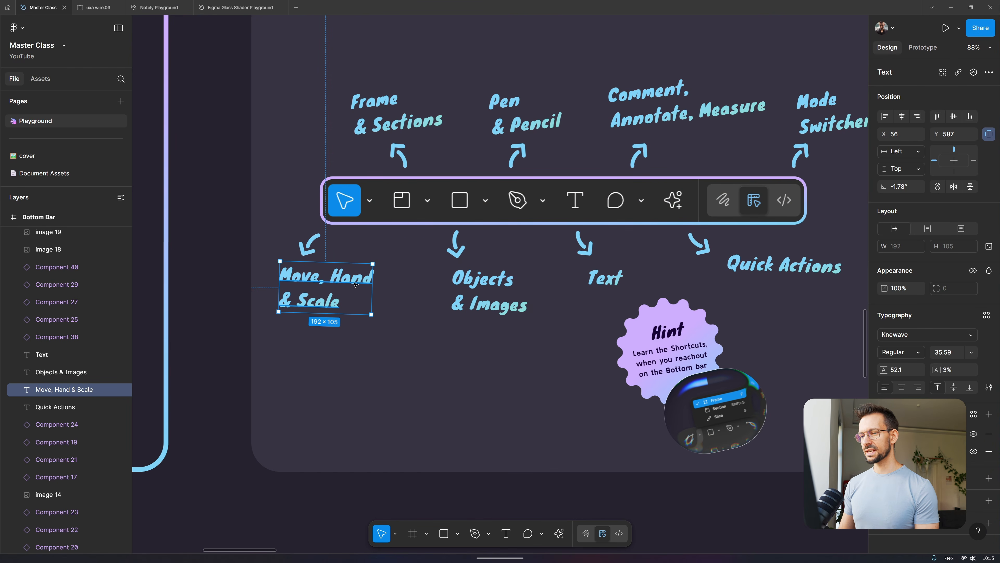
{"action": "mouse_move", "coordinate": [339, 275]}
{"action": "left_mouse_down"}
{"action": "mouse_move", "coordinate": [211, 270]}
{"action": "mouse_move", "coordinate": [228, 275]}
{"action": "mouse_move", "coordinate": [228, 191]}
{"action": "mouse_move", "coordinate": [190, 335]}
{"action": "mouse_move", "coordinate": [190, 502]}
{"action": "mouse_move", "coordinate": [314, 498]}
{"action": "mouse_move", "coordinate": [241, 494]}
{"action": "mouse_move", "coordinate": [310, 463]}
{"action": "mouse_move", "coordinate": [341, 264]}
{"action": "mouse_move", "coordinate": [337, 277]}
{"action": "left_mouse_up"}
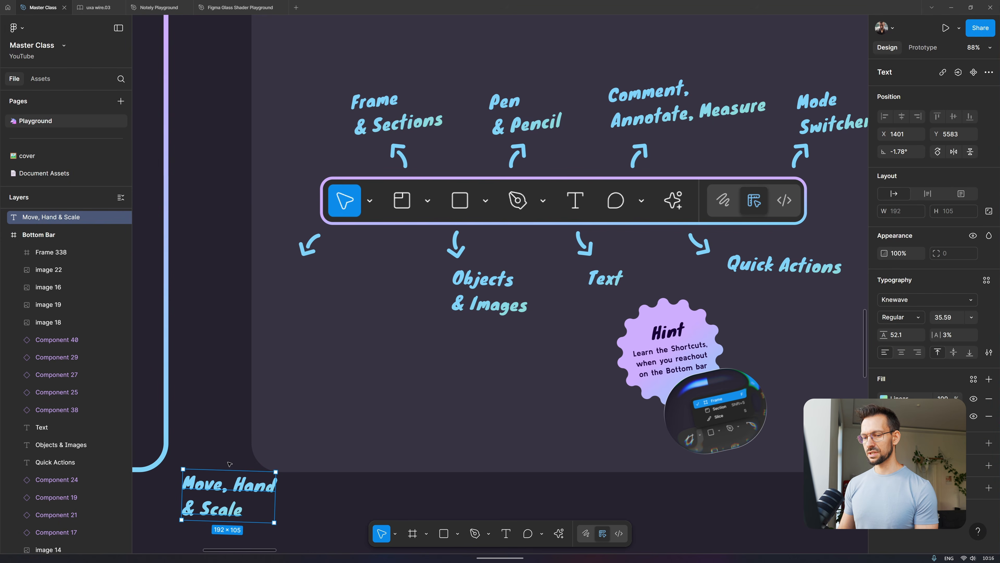
- Move the "Move, Hand & Scale" text into the figma layout frame, and reposition it across the Bottom Bar frame's edge without changing its parent
{"action": "left_click_drag", "start_coordinate": [226, 486], "coordinate": [219, 263]}
{"action": "key", "text": "space"}
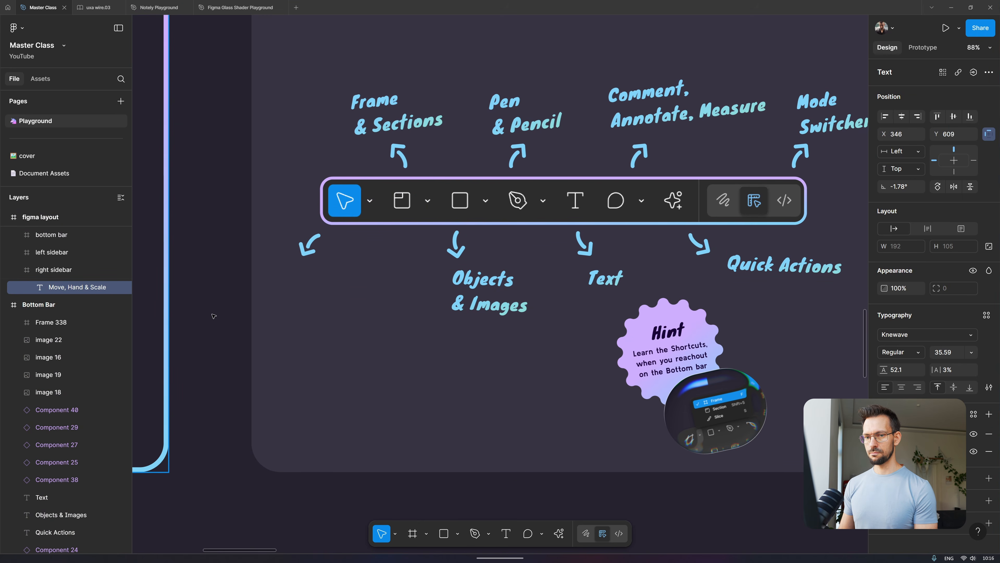
{"action": "left_click_drag", "start_coordinate": [375, 324], "coordinate": [273, 312]}
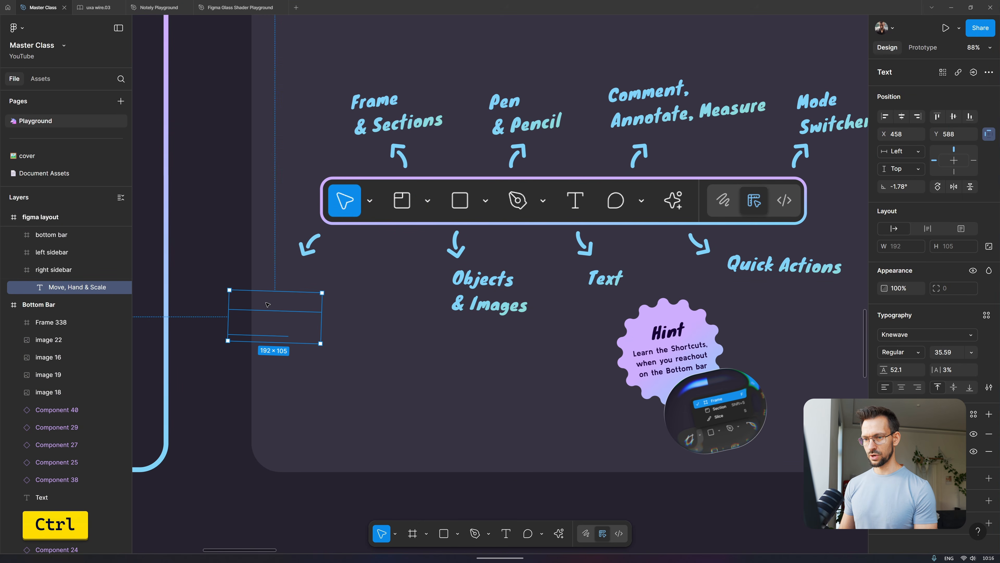
- Undo the moves of the "Move, Hand & Scale" text to restore it inside the Bottom Bar frame
{"action": "key", "text": "ctrl+z"}
{"action": "key", "text": "ctrl+z"}
{"action": "key", "text": "ctrl+z"}
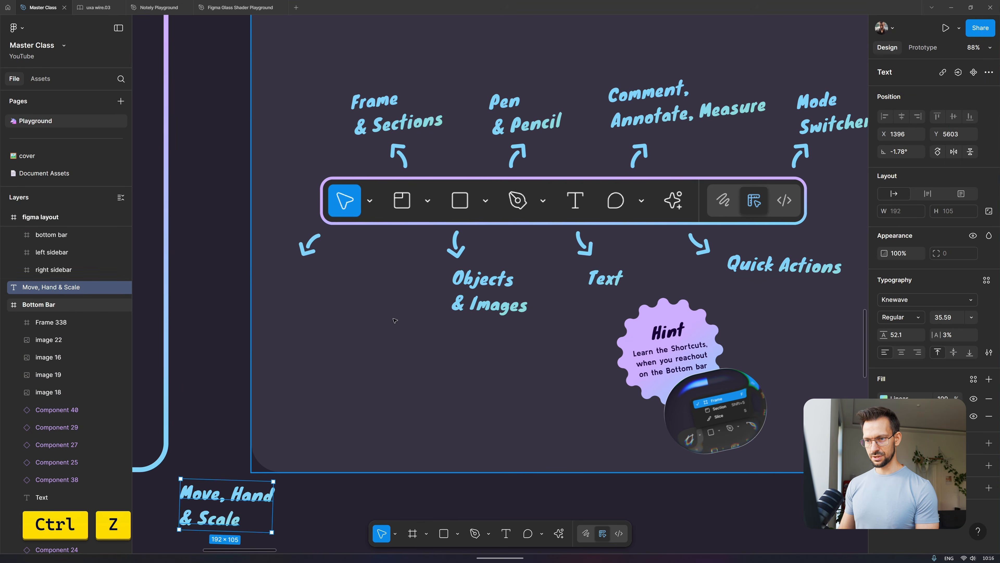
- Switch to the Hand tool and pan the canvas up and down around the Bottom Bar frame
{"action": "left_click", "coordinate": [395, 534]}
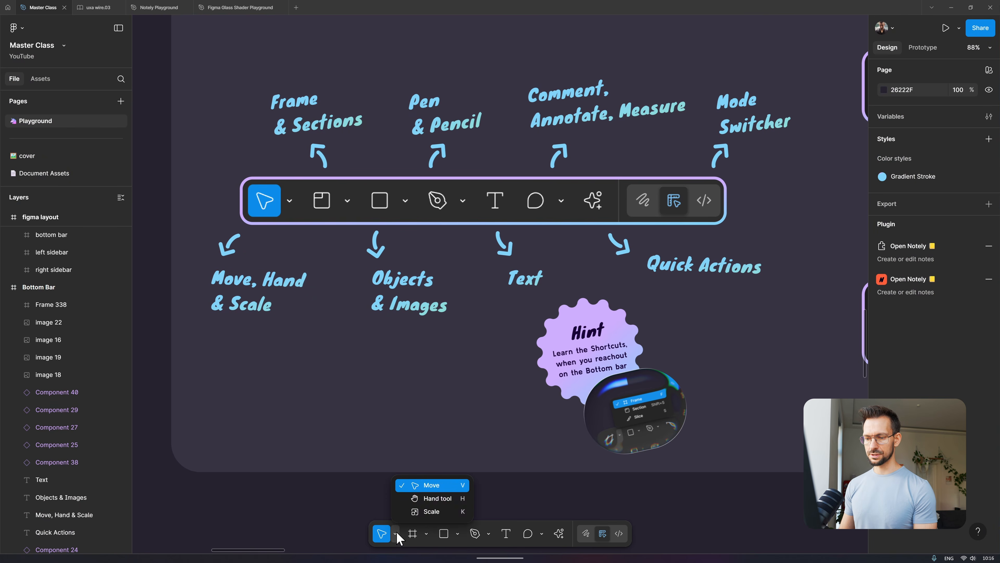
{"action": "left_click", "coordinate": [445, 500]}
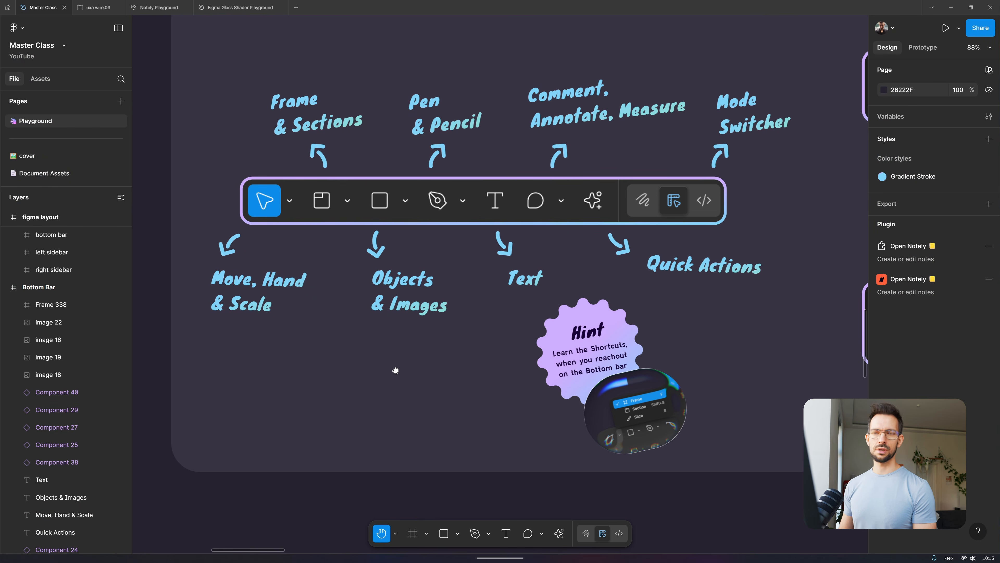
{"action": "scroll", "coordinate": [426, 103], "scroll_direction": "up", "scroll_amount": 5}
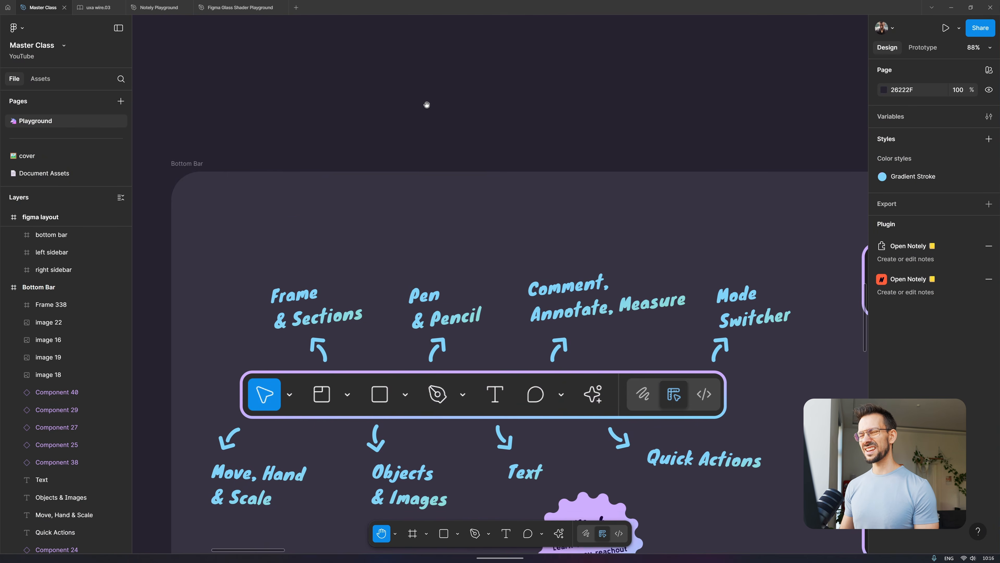
{"action": "scroll", "coordinate": [426, 103], "scroll_direction": "down", "scroll_amount": 4}
{"action": "scroll", "coordinate": [427, 105], "scroll_direction": "up", "scroll_amount": 5}
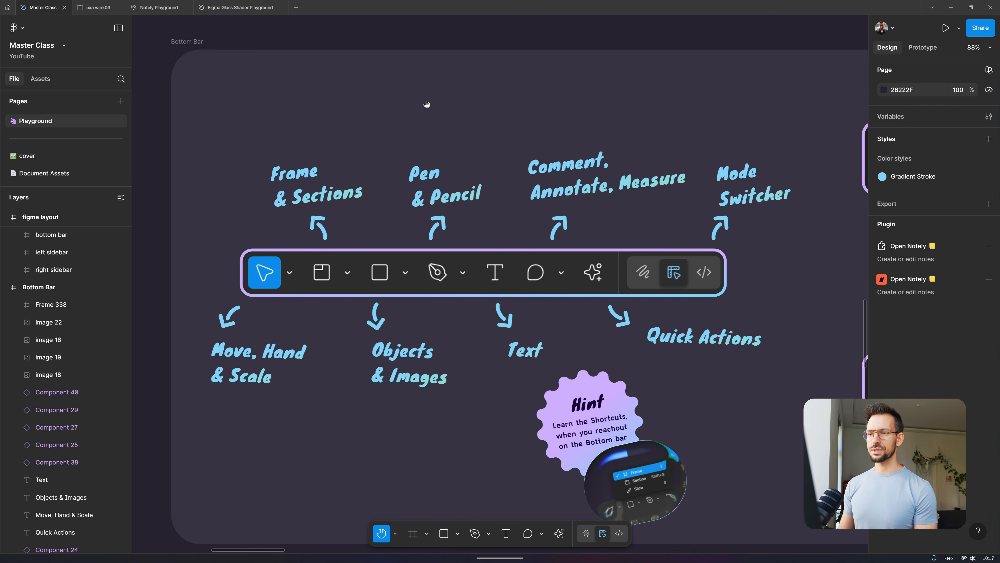
- Check the Hand tool among the Move tool's variants, and pan between the Right Sidebar frames and the Bottom Bar frame
{"action": "scroll", "coordinate": [426, 104], "scroll_direction": "left", "scroll_amount": 2}
{"action": "scroll", "coordinate": [427, 105], "scroll_direction": "down", "scroll_amount": 1}
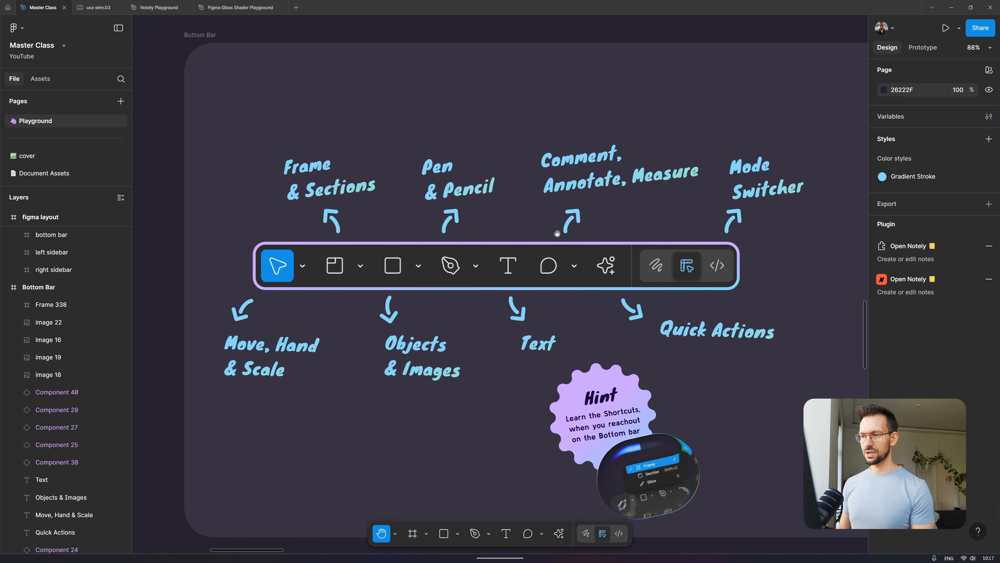
{"action": "left_click", "coordinate": [394, 532]}
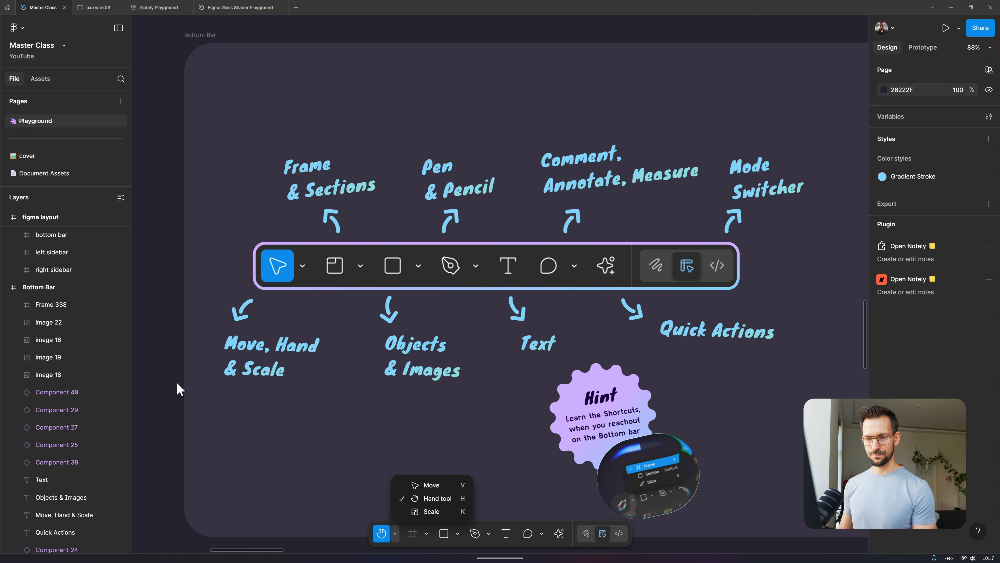
{"action": "left_click", "coordinate": [169, 381]}
{"action": "key", "text": "h"}
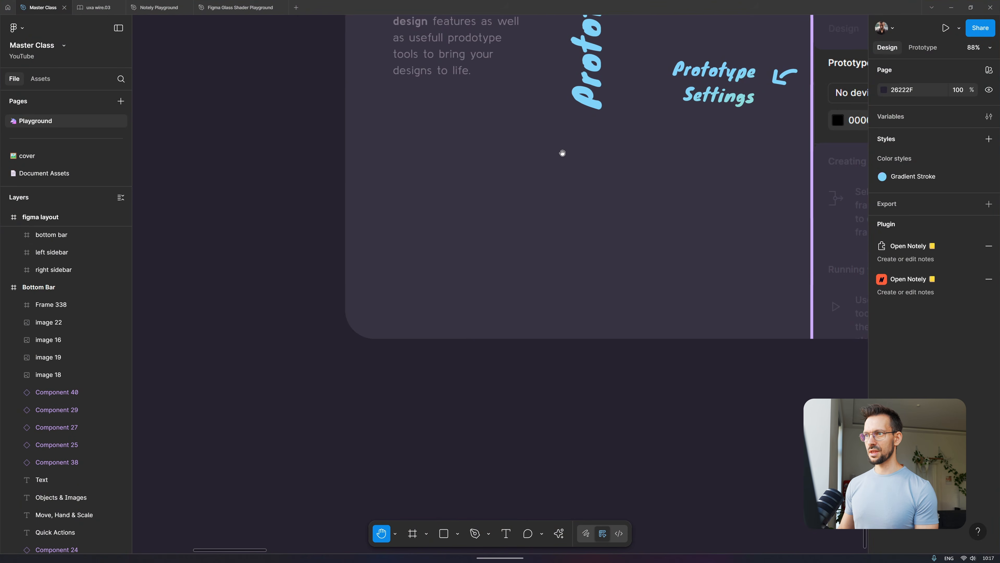
{"action": "left_click_drag", "start_coordinate": [563, 152], "coordinate": [542, 363]}
{"action": "left_click_drag", "start_coordinate": [528, 90], "coordinate": [483, 422]}
{"action": "left_click_drag", "start_coordinate": [492, 109], "coordinate": [433, 440]}
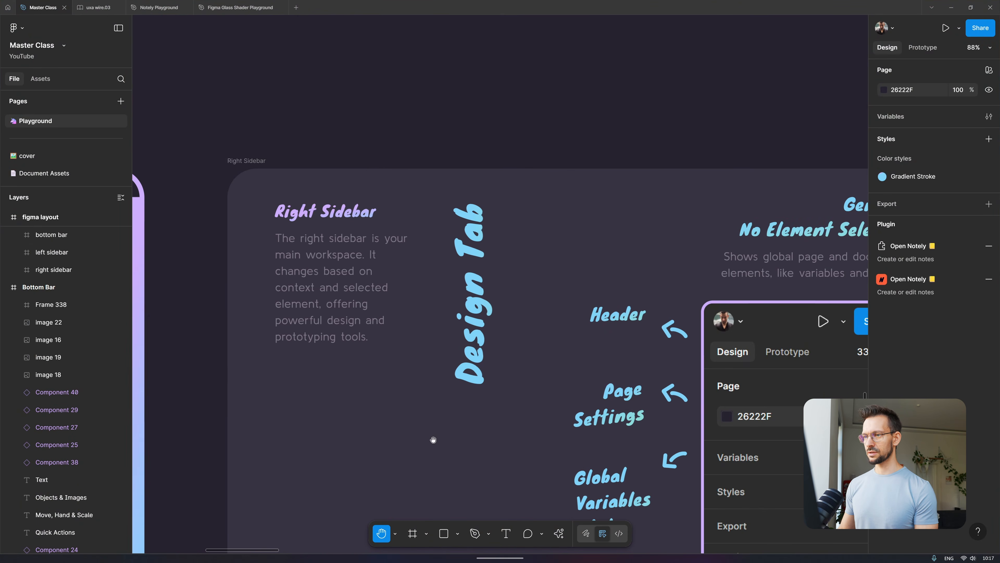
{"action": "left_click_drag", "start_coordinate": [370, 171], "coordinate": [381, 477]}
{"action": "left_click_drag", "start_coordinate": [477, 82], "coordinate": [471, 461]}
{"action": "left_click_drag", "start_coordinate": [505, 347], "coordinate": [415, 293]}
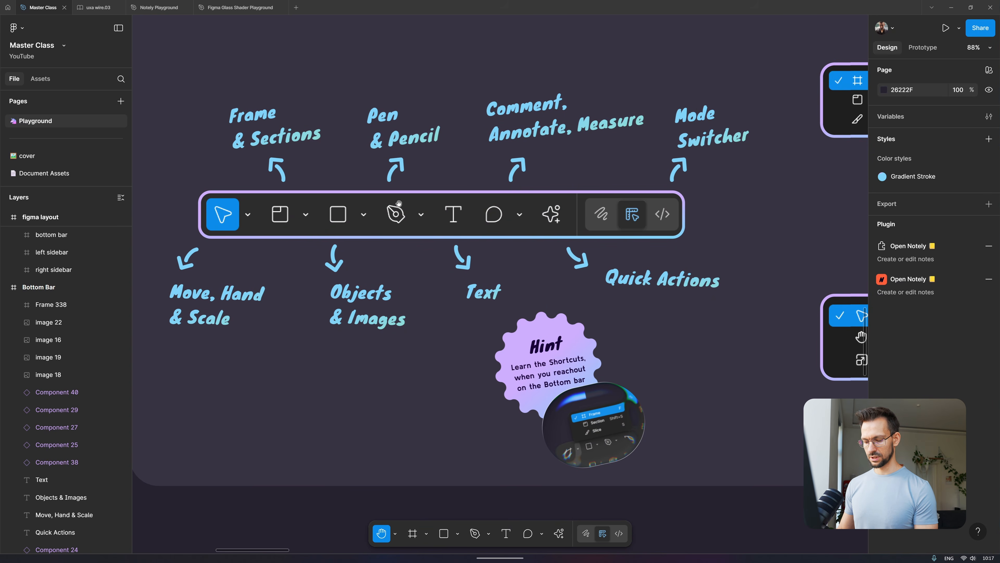
- Alternate between the Move and Hand tools, selecting and deselecting the "Move, Hand & Scale" text and panning around the Bottom Bar frame
{"action": "key", "text": "v"}
{"action": "left_click", "coordinate": [216, 330]}
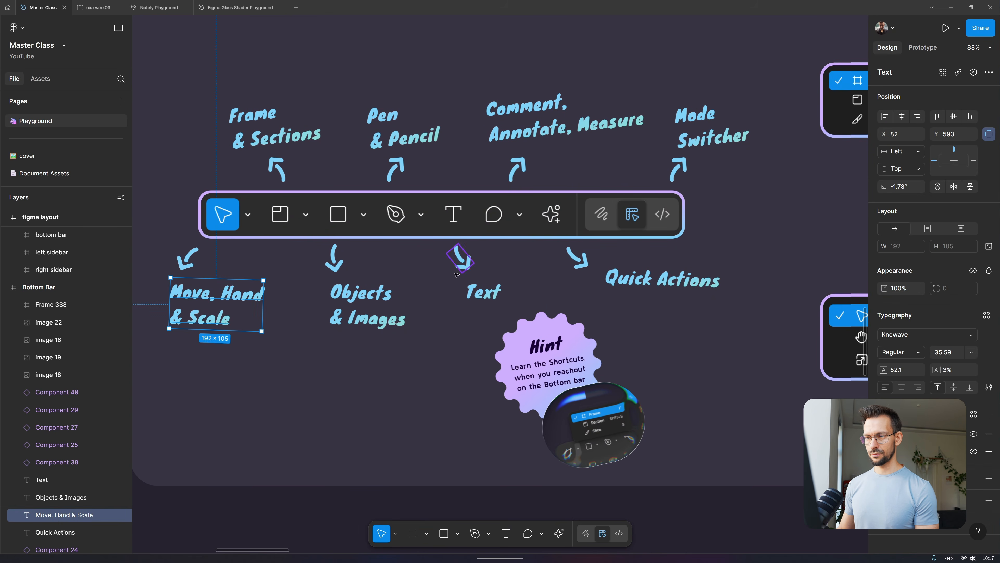
{"action": "left_click", "coordinate": [316, 532]}
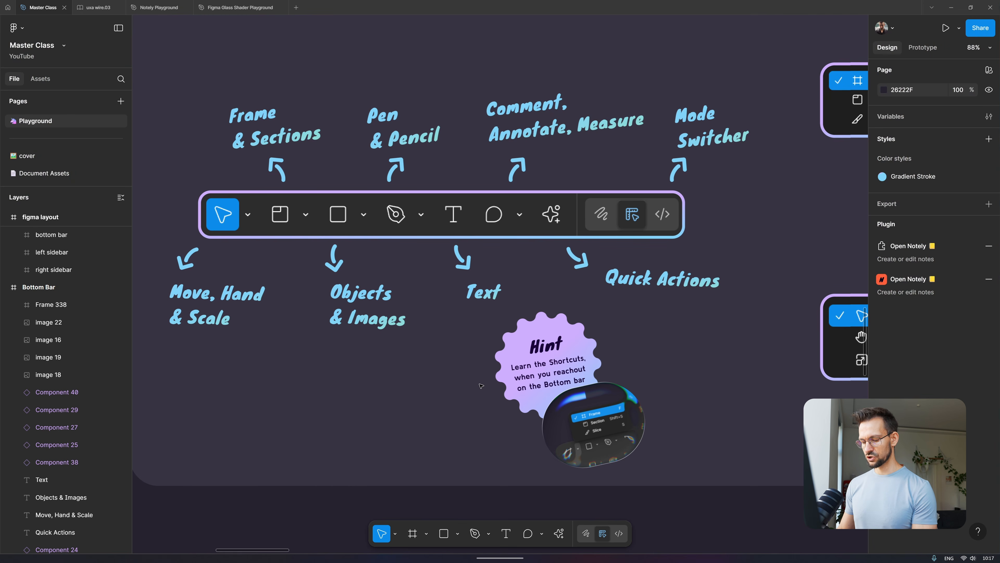
{"action": "key", "text": "h"}
{"action": "scroll", "coordinate": [468, 392], "scroll_direction": "left", "scroll_amount": 3}
{"action": "scroll", "coordinate": [480, 389], "scroll_direction": "down", "scroll_amount": 2}
{"action": "scroll", "coordinate": [481, 389], "scroll_direction": "up", "scroll_amount": 2}
{"action": "scroll", "coordinate": [480, 389], "scroll_direction": "right", "scroll_amount": 1}
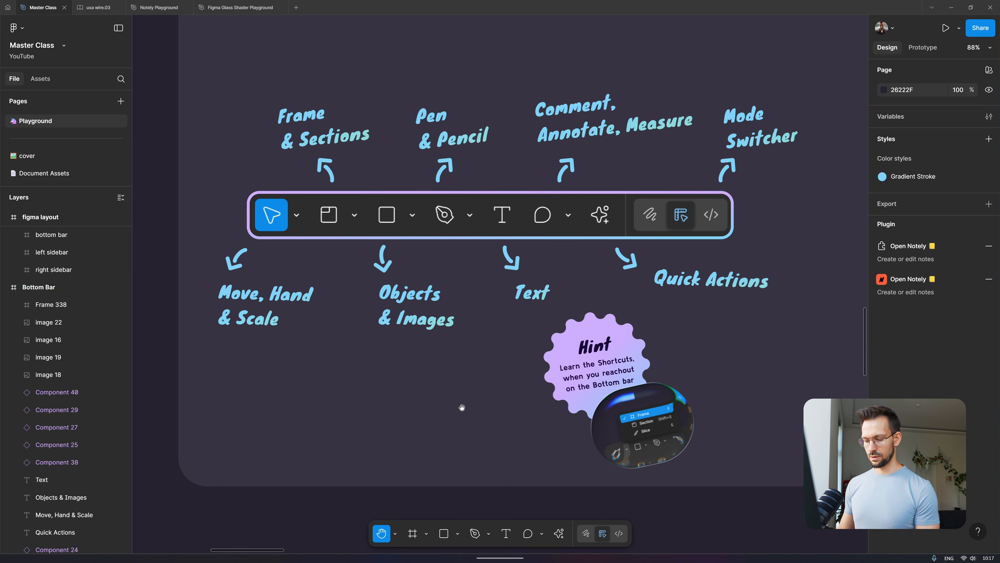
{"action": "key", "text": "v"}
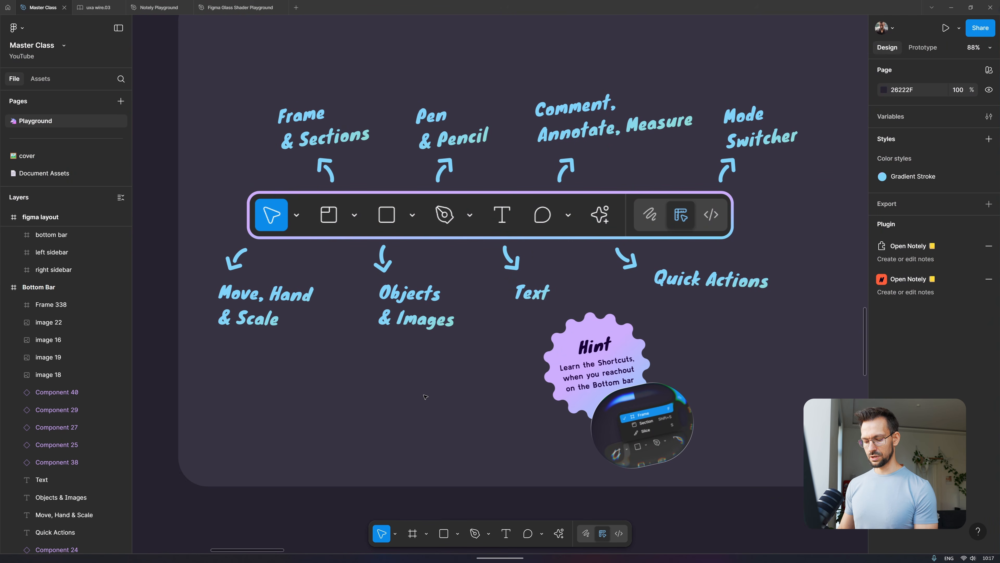
- Pan temporarily from within the Move tool, from the Bottom Bar frame to the Right Sidebar frames and back
{"action": "key", "text": "space"}
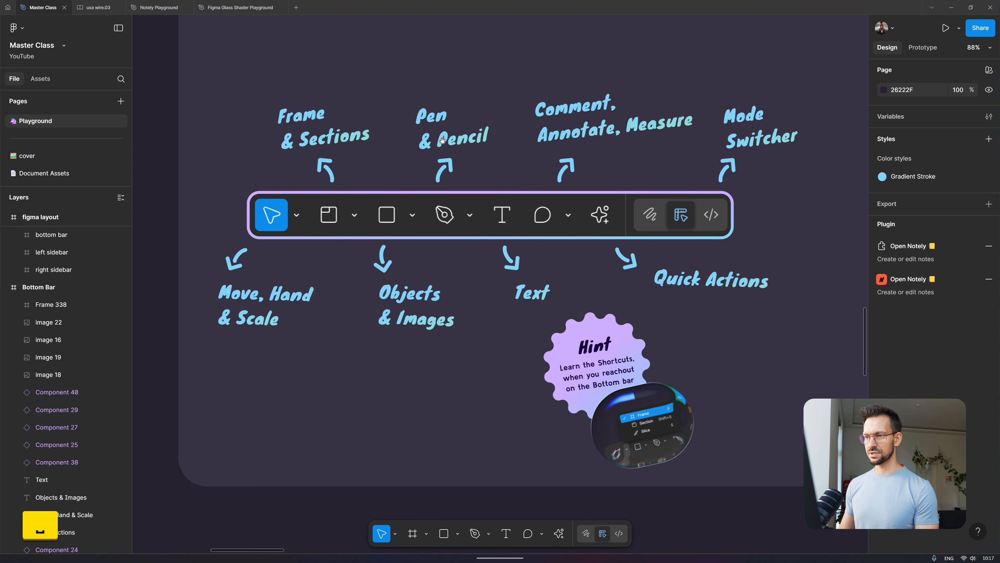
{"action": "left_click_drag", "start_coordinate": [424, 429], "coordinate": [414, 160]}
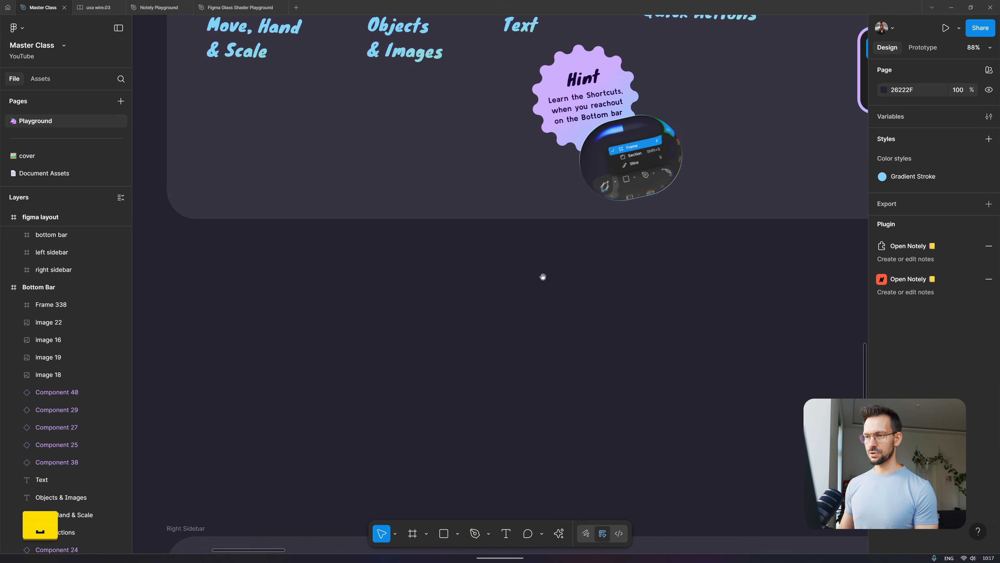
{"action": "left_click_drag", "start_coordinate": [646, 380], "coordinate": [437, 136]}
{"action": "left_click_drag", "start_coordinate": [267, 232], "coordinate": [566, 55]}
{"action": "left_click_drag", "start_coordinate": [467, 373], "coordinate": [527, 130]}
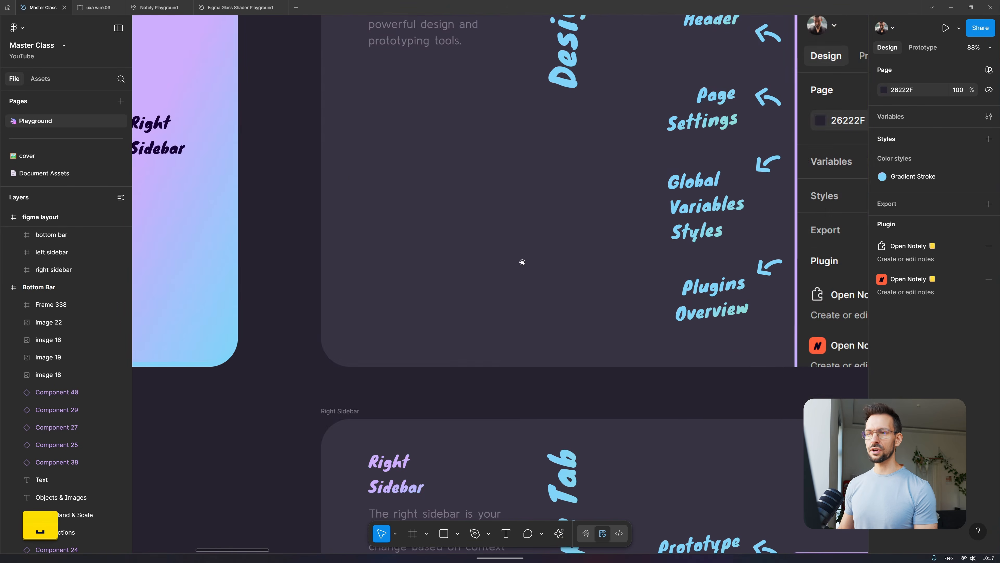
{"action": "left_click_drag", "start_coordinate": [492, 158], "coordinate": [532, 441]}
{"action": "left_click_drag", "start_coordinate": [408, 195], "coordinate": [335, 441]}
{"action": "left_click_drag", "start_coordinate": [421, 118], "coordinate": [432, 465]}
{"action": "left_click_drag", "start_coordinate": [541, 300], "coordinate": [457, 359]}
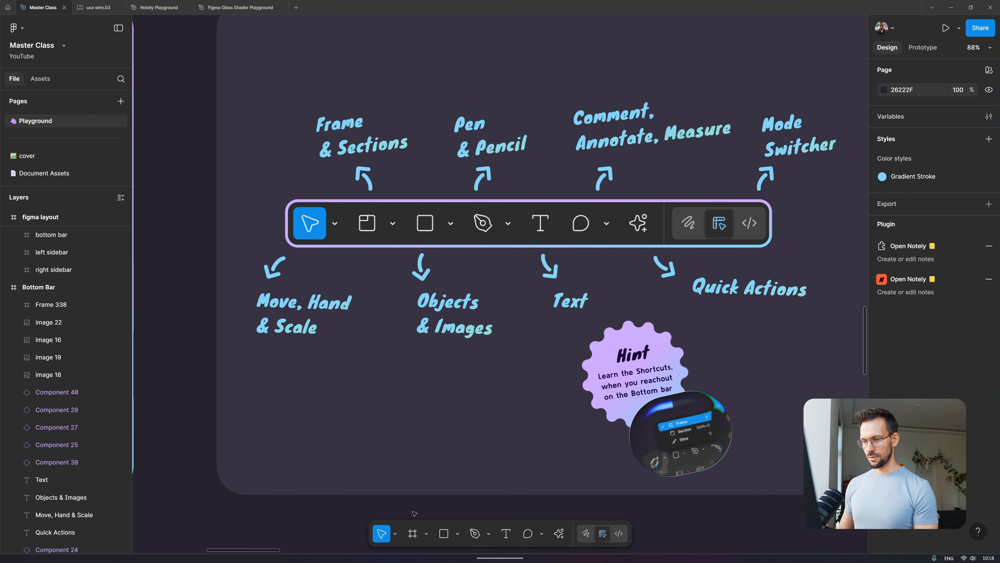
- Try enlarging the "Move, Hand & Scale" text to 256 × 139 with the Scale tool, and undo it
{"action": "left_click", "coordinate": [396, 535]}
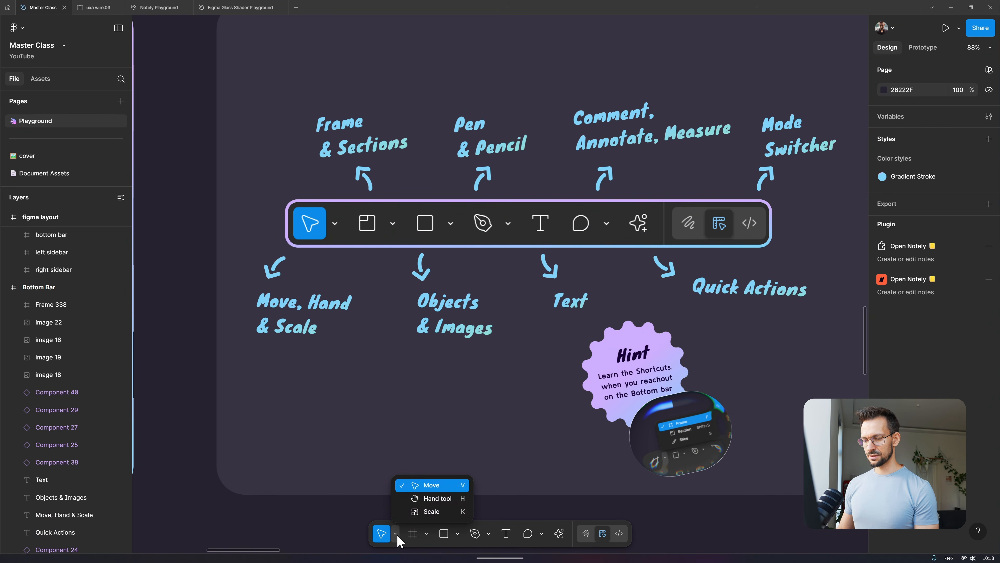
{"action": "left_click", "coordinate": [433, 512]}
{"action": "left_click", "coordinate": [345, 331]}
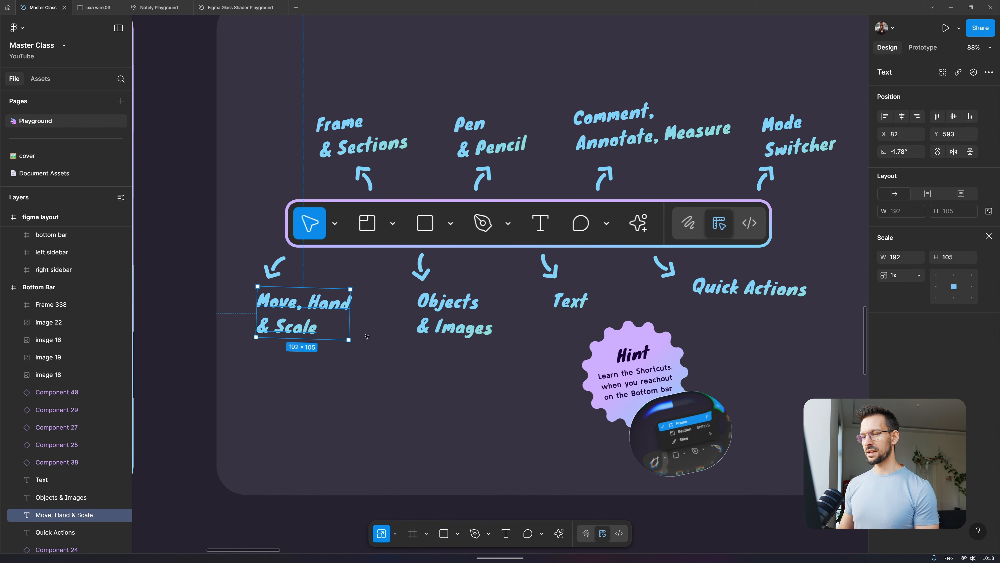
{"action": "mouse_move", "coordinate": [375, 355]}
{"action": "left_mouse_down"}
{"action": "mouse_move", "coordinate": [556, 453]}
{"action": "mouse_move", "coordinate": [646, 524]}
{"action": "mouse_move", "coordinate": [379, 347]}
{"action": "left_mouse_up"}
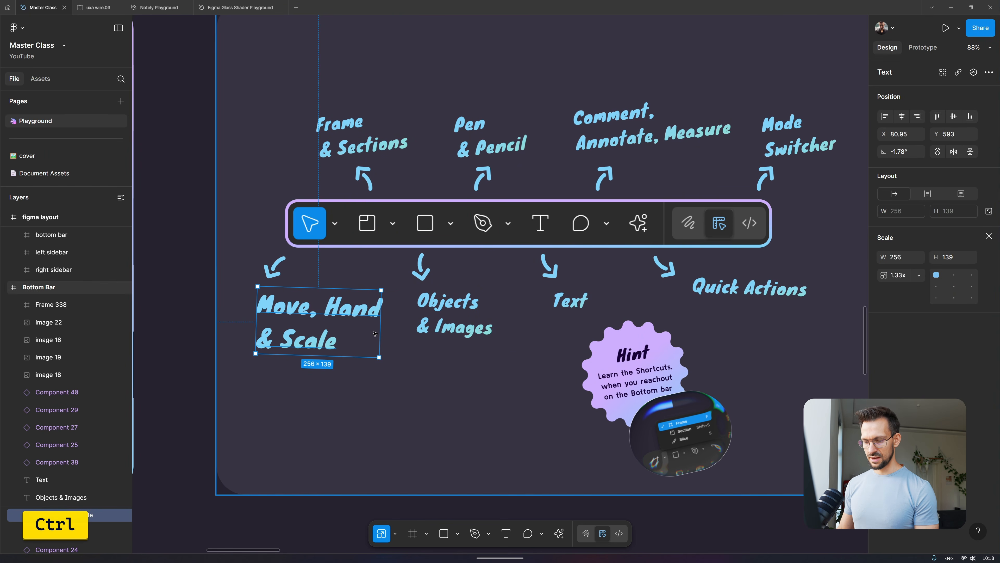
{"action": "key", "text": "ctrl+z"}
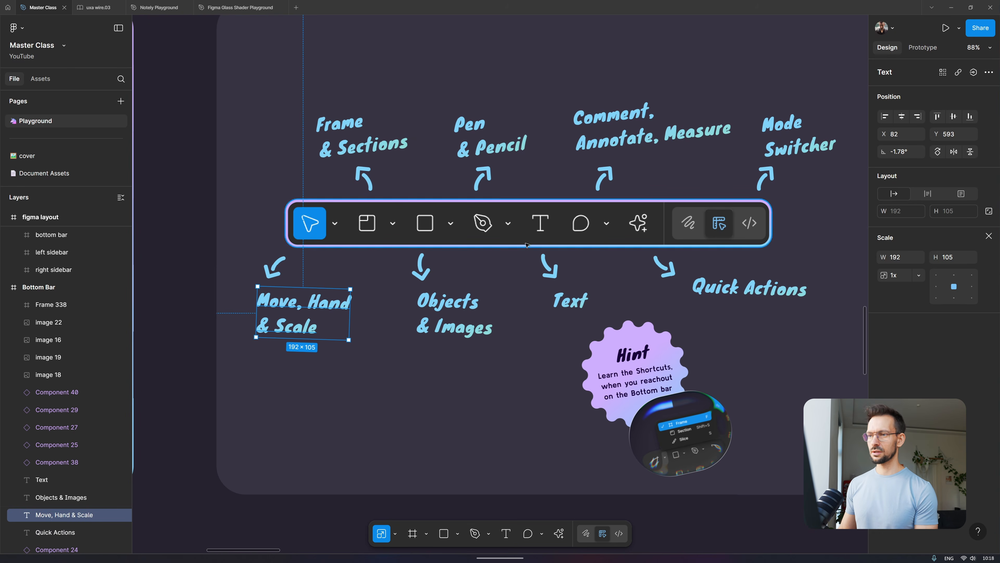
- View the Scale settings of the "Move, Hand & Scale" text, deselect it, and return to the Move tool
{"action": "scroll", "coordinate": [520, 217], "scroll_direction": "down", "scroll_amount": 3}
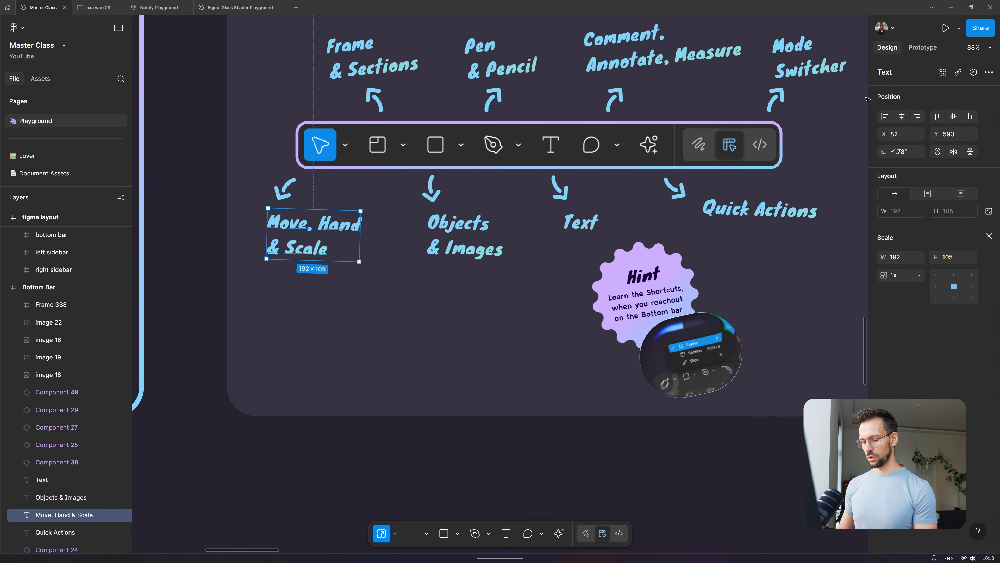
{"action": "key", "text": "k"}
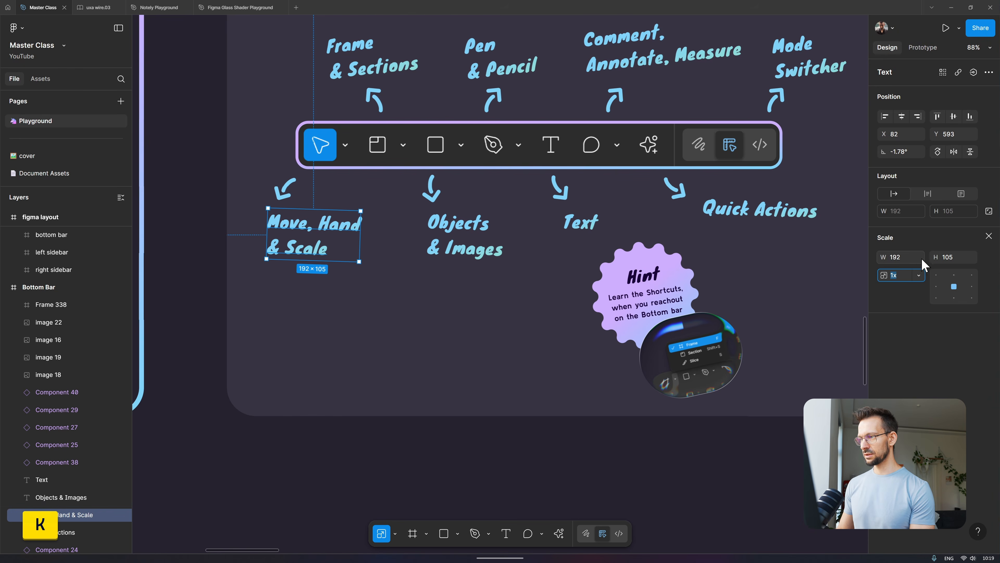
{"action": "left_click", "coordinate": [746, 448]}
{"action": "key", "text": "v"}
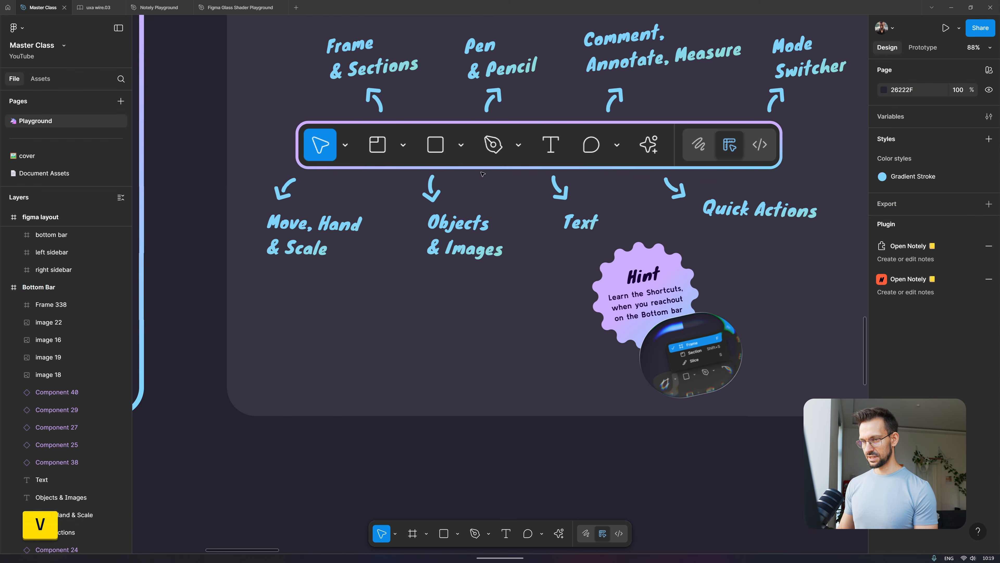
- Scale the "Move, Hand & Scale" text by a factor of 2 using the Scale tool
{"action": "left_click", "coordinate": [305, 232]}
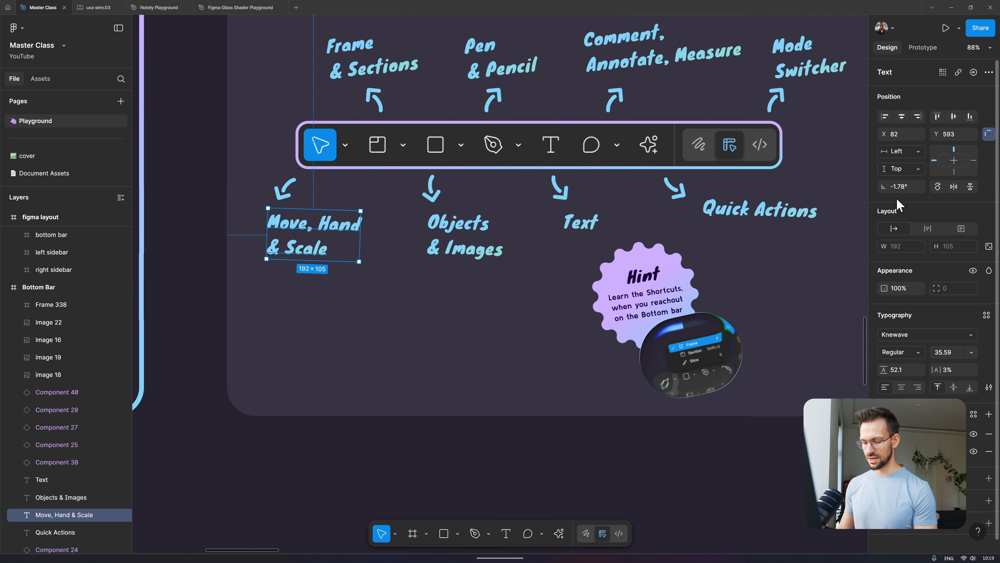
{"action": "key", "text": "k"}
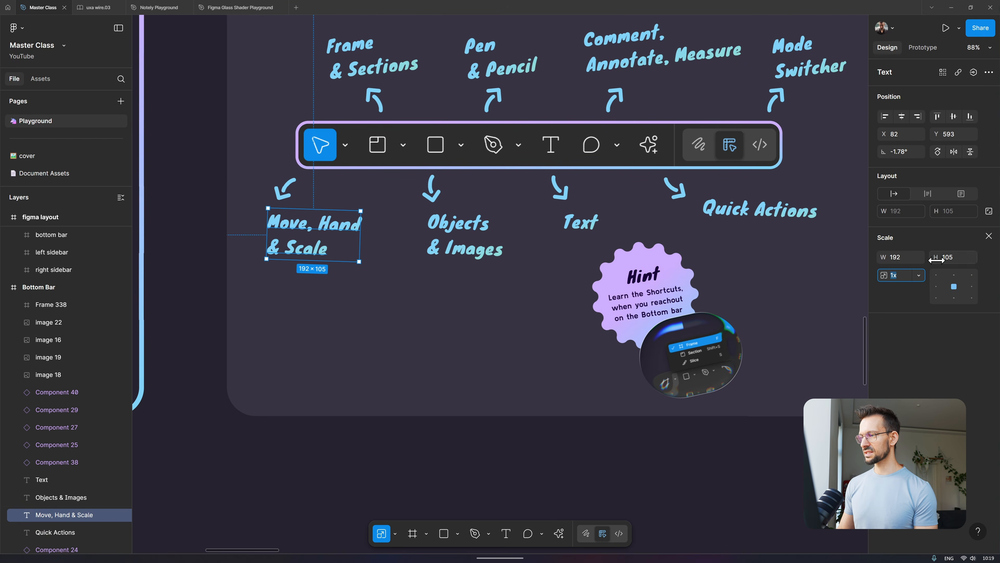
{"action": "left_click", "coordinate": [902, 260]}
{"action": "left_click", "coordinate": [902, 276]}
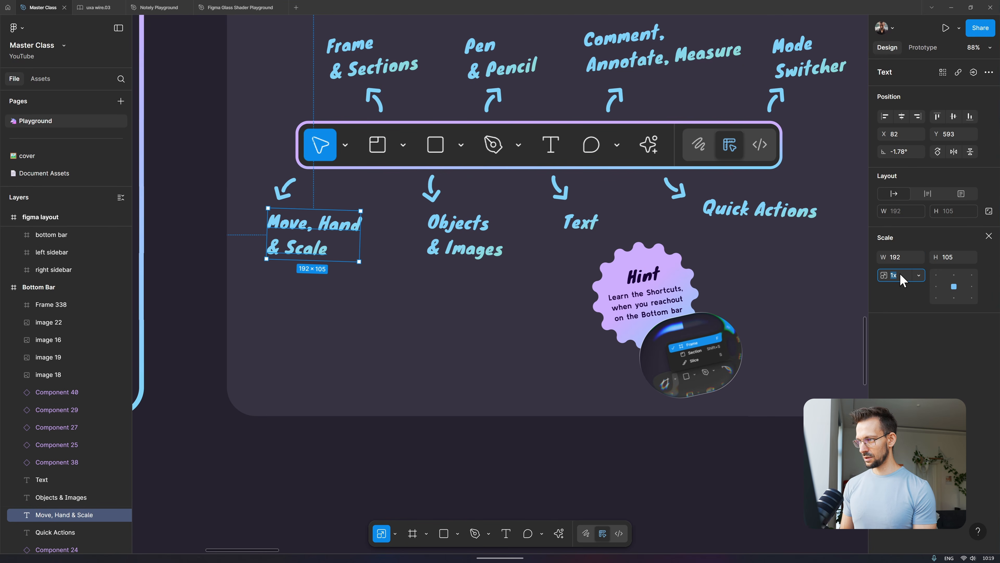
{"action": "type", "text": "2"}
{"action": "key", "text": "Return"}
- Select the parent Bottom Bar frame and scale it down together with all its contents
{"action": "key", "text": "backslash"}
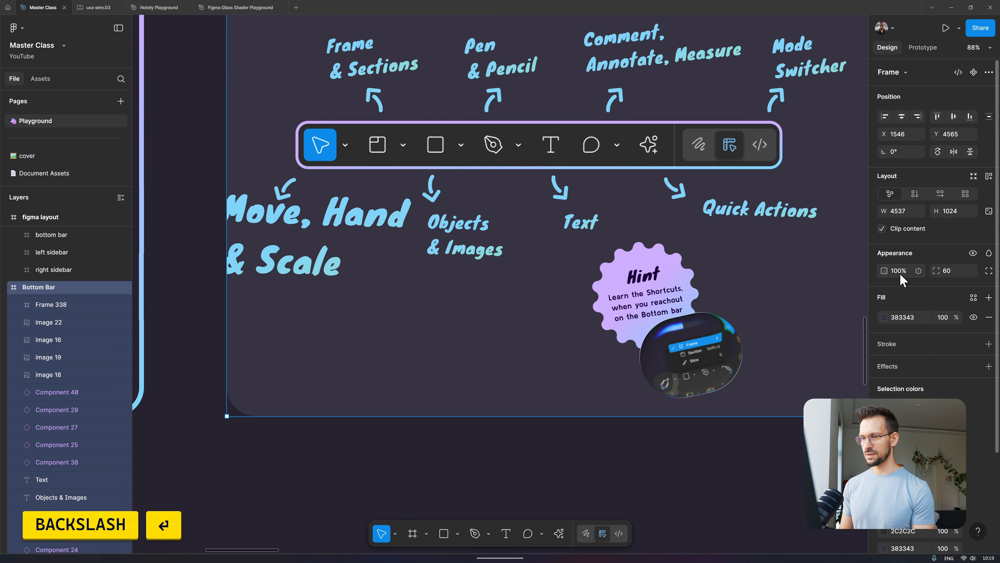
{"action": "key", "text": "k"}
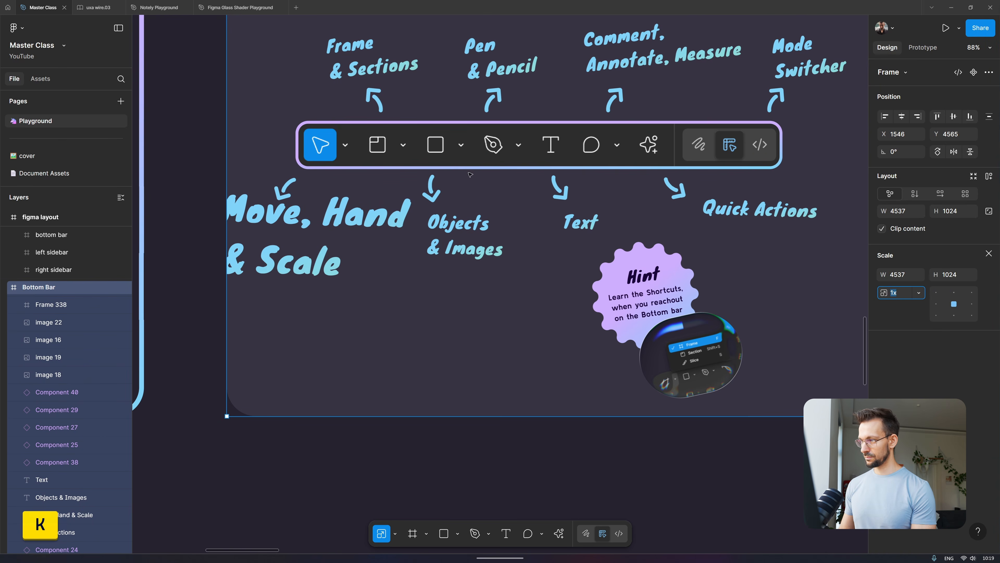
{"action": "left_click", "coordinate": [898, 275]}
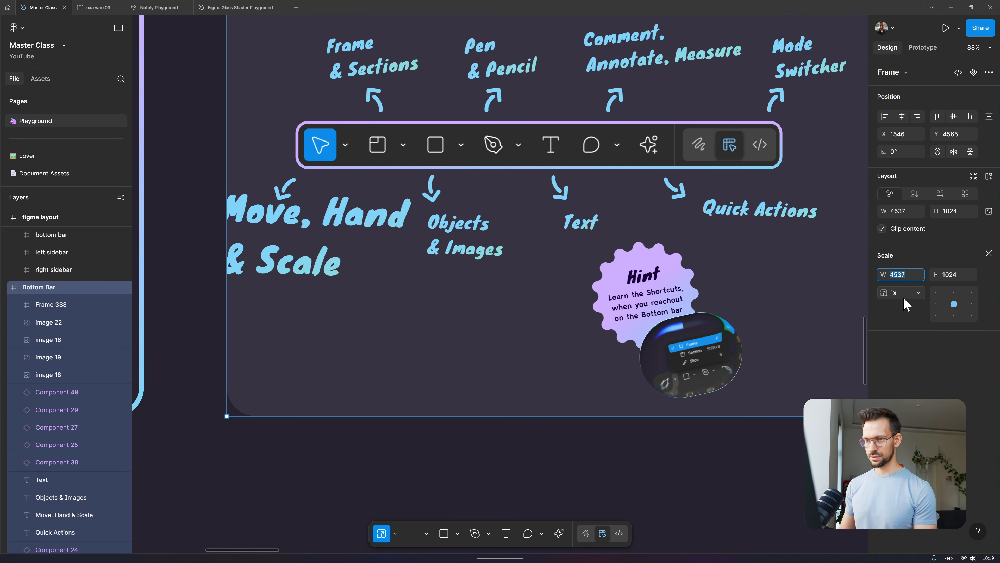
{"action": "key", "text": "ctrl+z"}
- Scale the "Move, Hand & Scale" text by a factor of 0.5 inside the Bottom Bar frame
{"action": "type", "text": "k"}
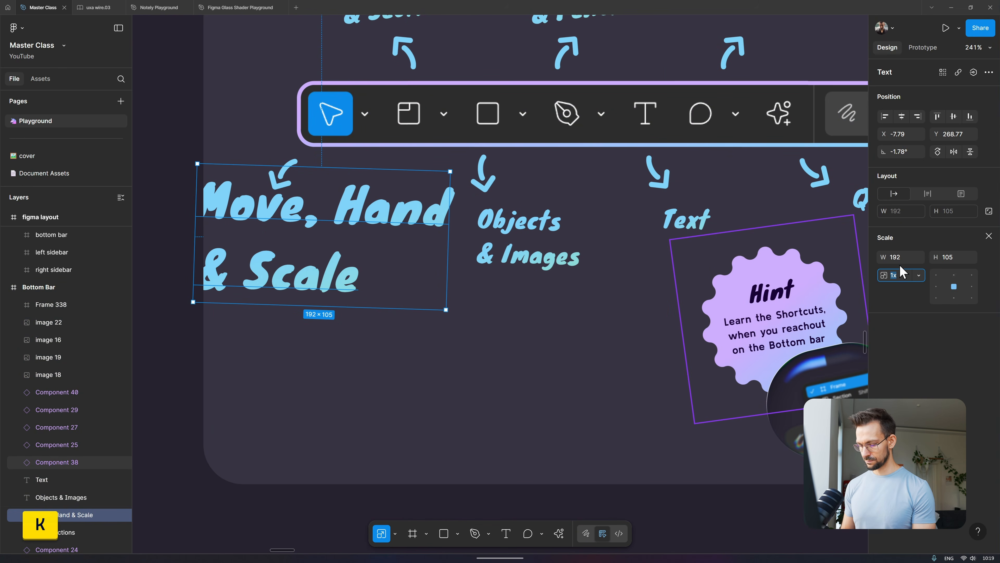
{"action": "type", "text": ".5"}
{"action": "key", "text": "Return"}
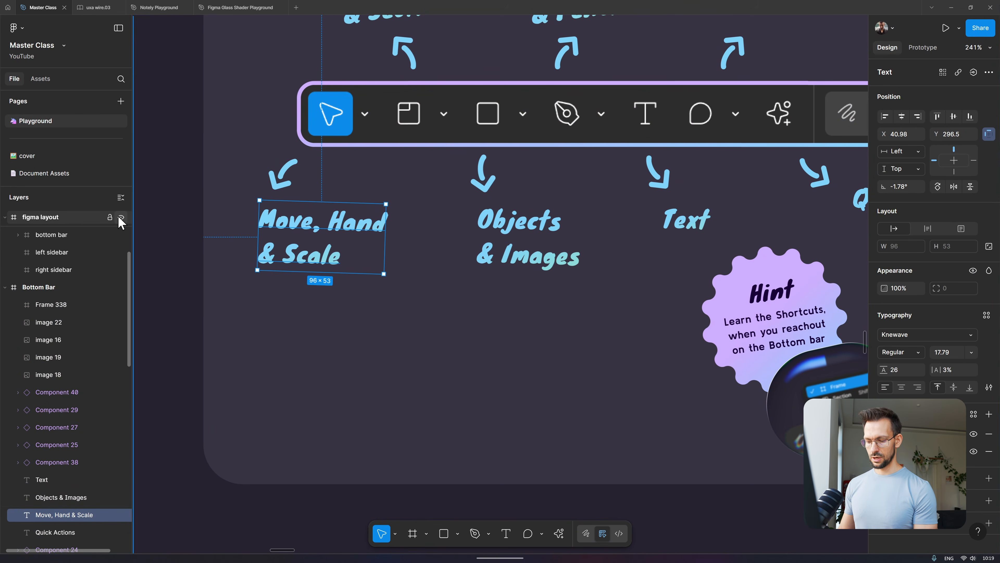
- Try resizing the "Move, Hand & Scale" text freehand with the Scale tool, undo it, and deselect the text
{"action": "key", "text": "k"}
{"action": "left_click_drag", "start_coordinate": [380, 274], "coordinate": [344, 309]}
{"action": "key", "text": "ctrl+z"}
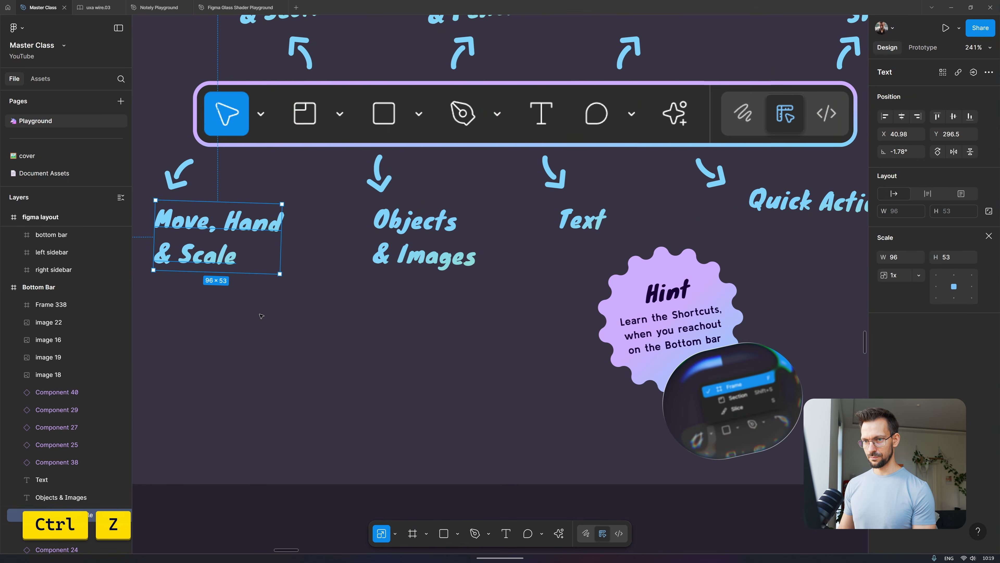
{"action": "left_click", "coordinate": [273, 319]}
- Search the library components for "icon" and insert the Image Picture Photo icon into the Bottom Bar frame below the "Move, Hand & Scale" text
{"action": "scroll", "coordinate": [464, 386], "scroll_direction": "left", "scroll_amount": 5}
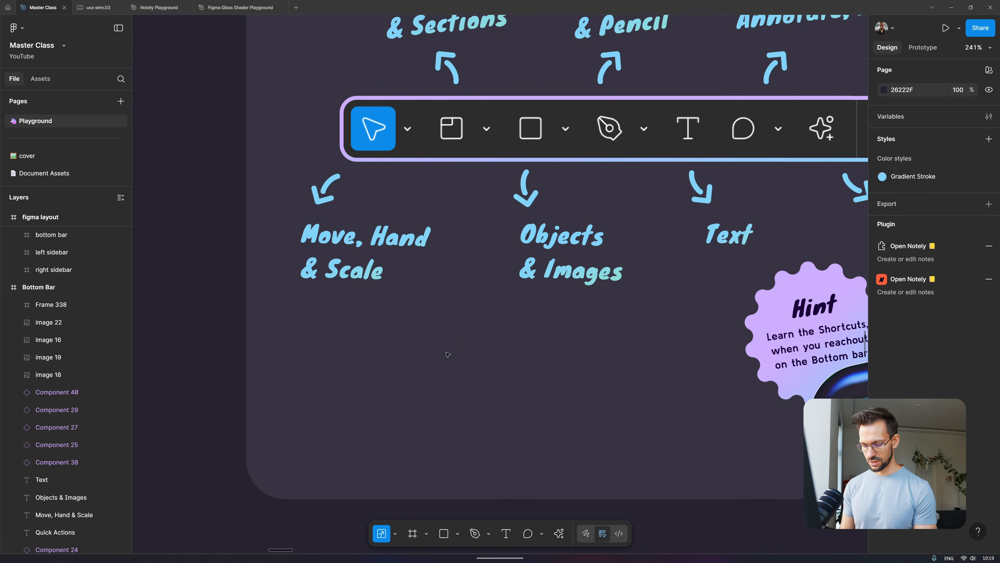
{"action": "key", "text": "ctrl"}
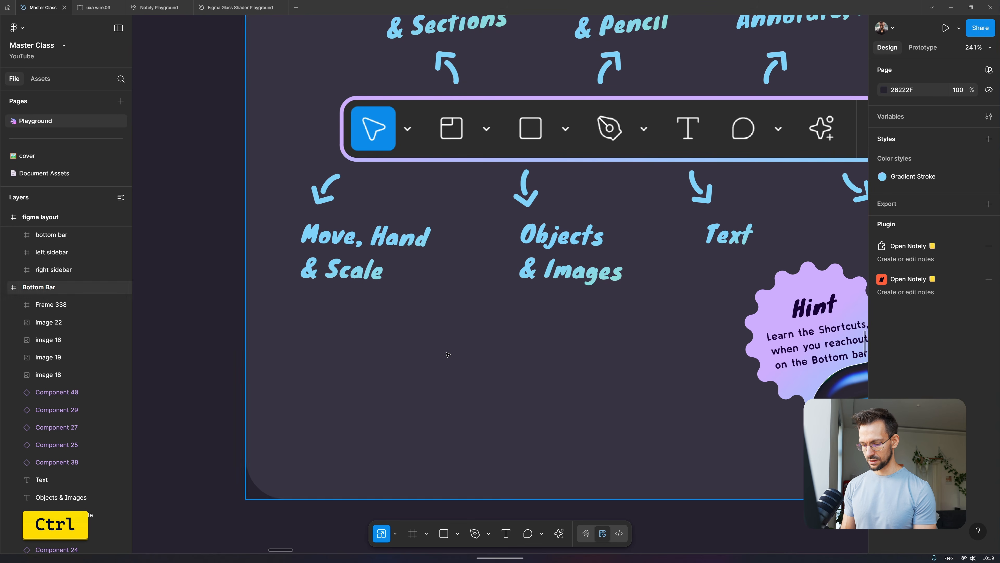
{"action": "key", "text": "shift+i"}
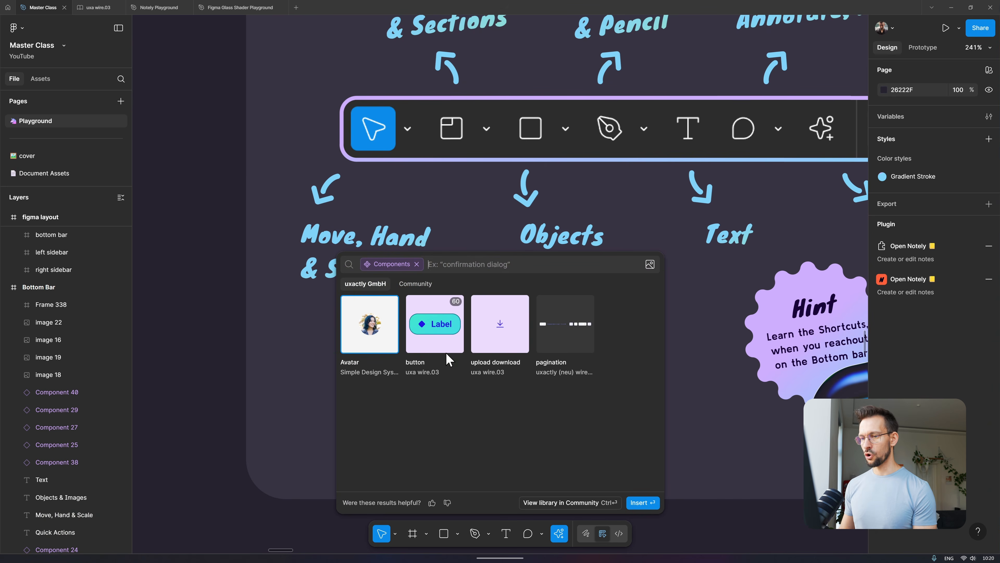
{"action": "type", "text": "icon"}
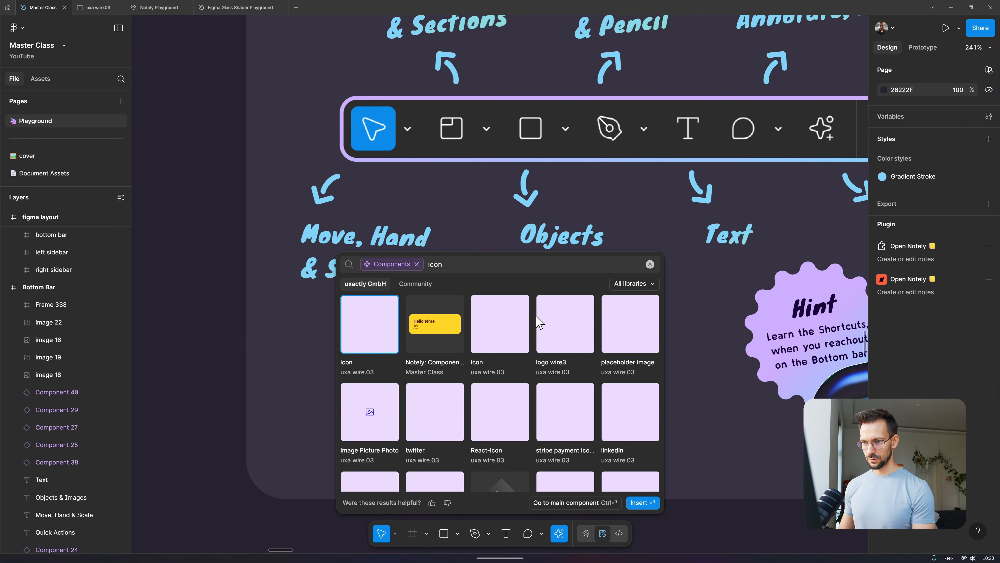
{"action": "scroll", "coordinate": [551, 367], "scroll_direction": "down", "scroll_amount": 8}
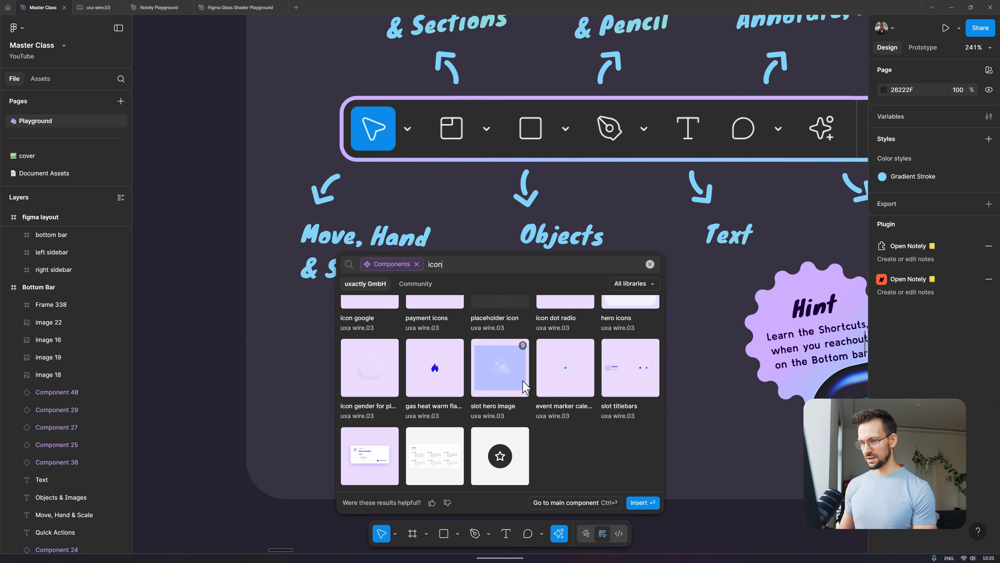
{"action": "scroll", "coordinate": [562, 410], "scroll_direction": "up", "scroll_amount": 8}
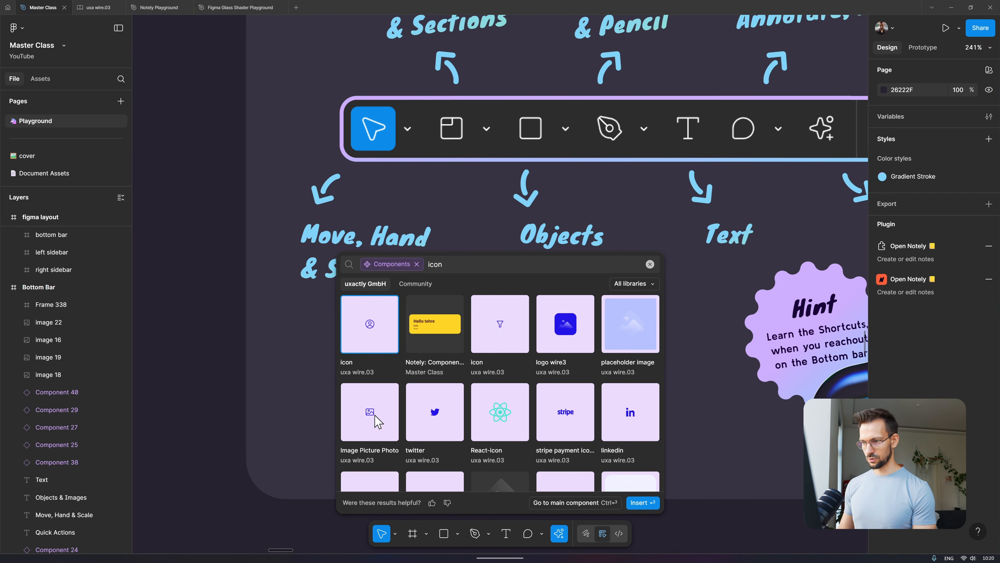
{"action": "left_click_drag", "start_coordinate": [382, 424], "coordinate": [316, 381]}
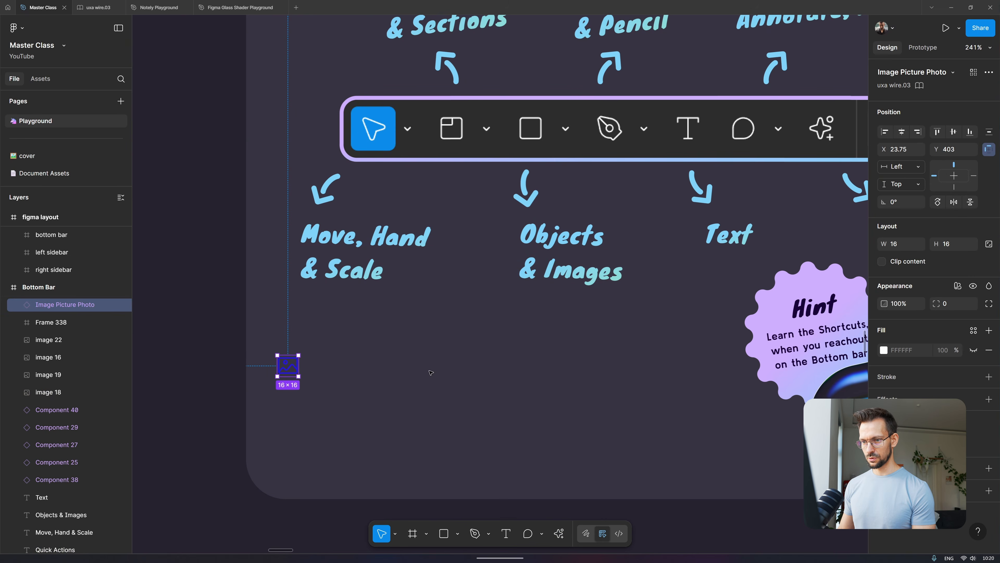
- Apply the Gradient Stroke color style from the libraries to the inserted image icon
{"action": "left_click", "coordinate": [914, 441]}
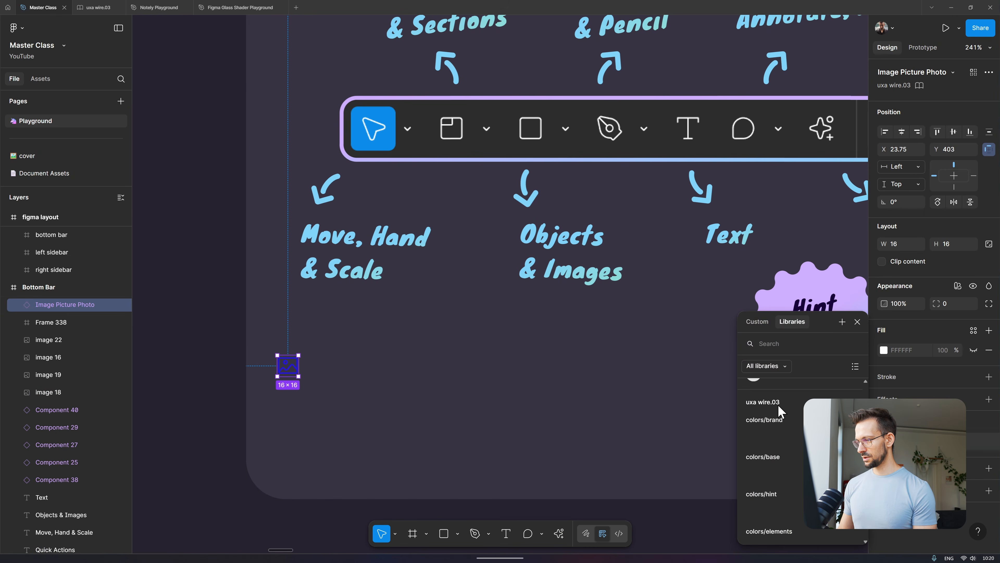
{"action": "scroll", "coordinate": [773, 442], "scroll_direction": "down", "scroll_amount": 12}
{"action": "scroll", "coordinate": [774, 445], "scroll_direction": "up", "scroll_amount": 10}
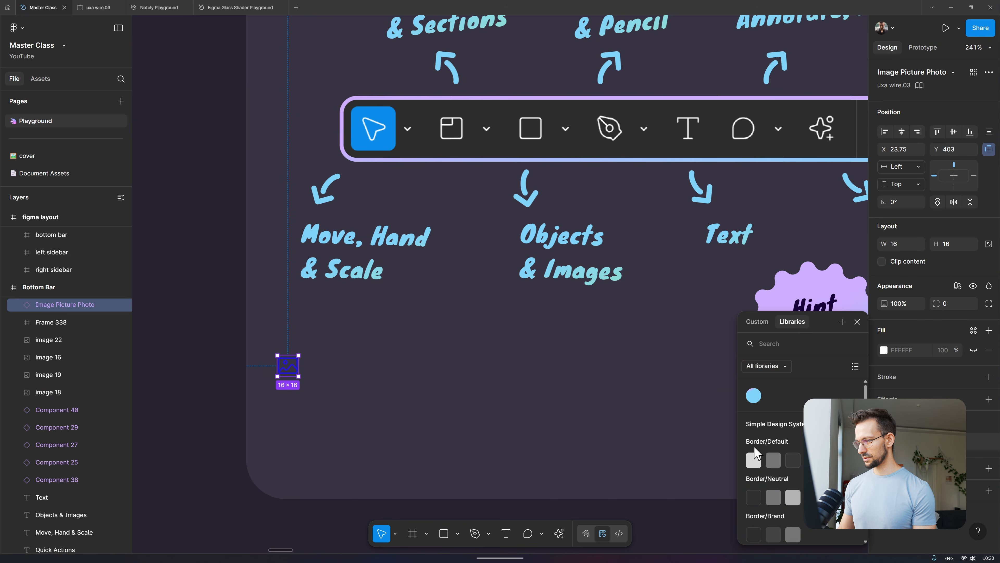
{"action": "left_click", "coordinate": [753, 394]}
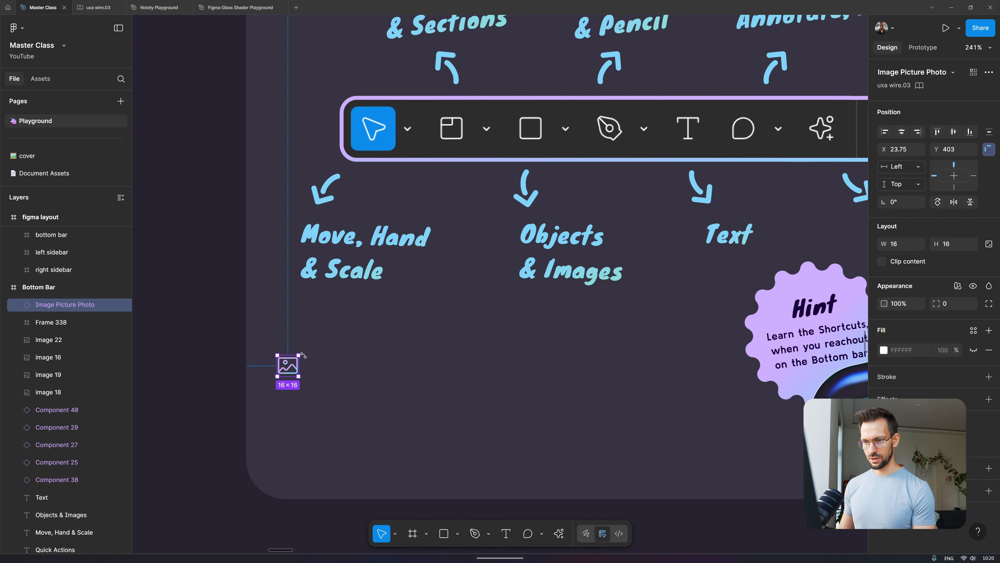
- Try enlarging the image icon freehand with the Move tool to about 145 × 145, and undo the resizing
{"action": "left_click_drag", "start_coordinate": [298, 356], "coordinate": [392, 361]}
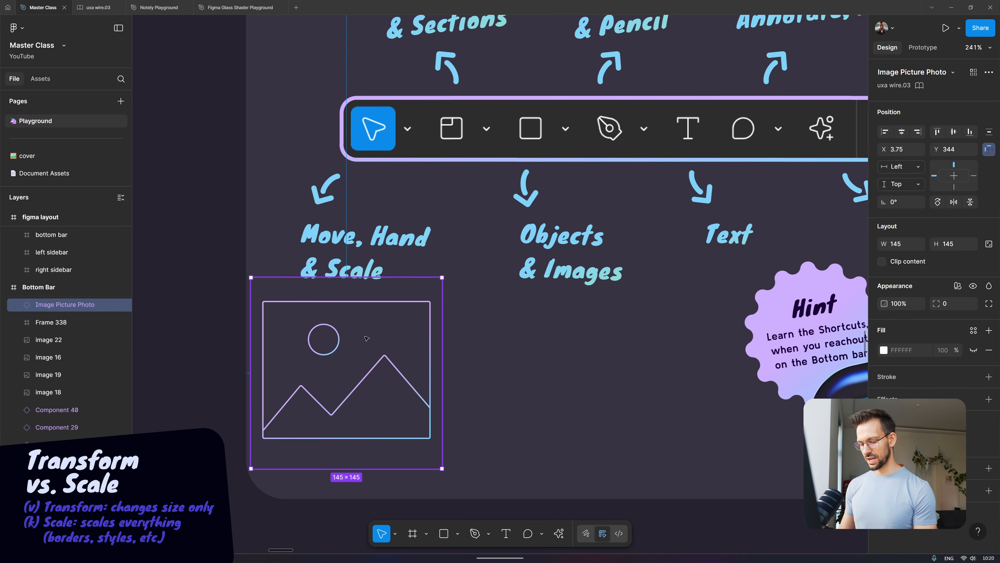
{"action": "key", "text": "ctrl+z"}
{"action": "key", "text": "ctrl+z"}
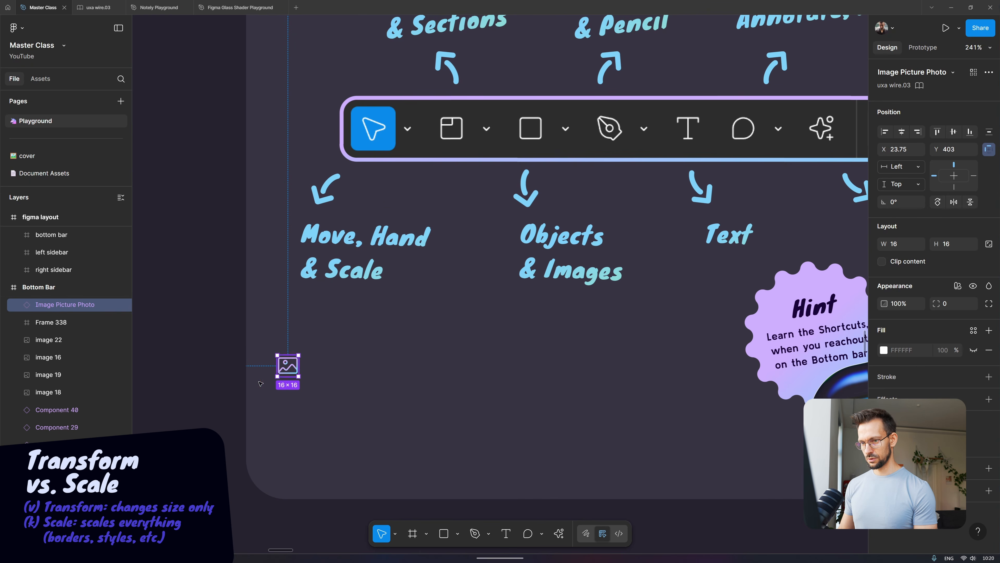
{"action": "left_click_drag", "start_coordinate": [299, 366], "coordinate": [443, 347]}
{"action": "key", "text": "ctrl+z"}
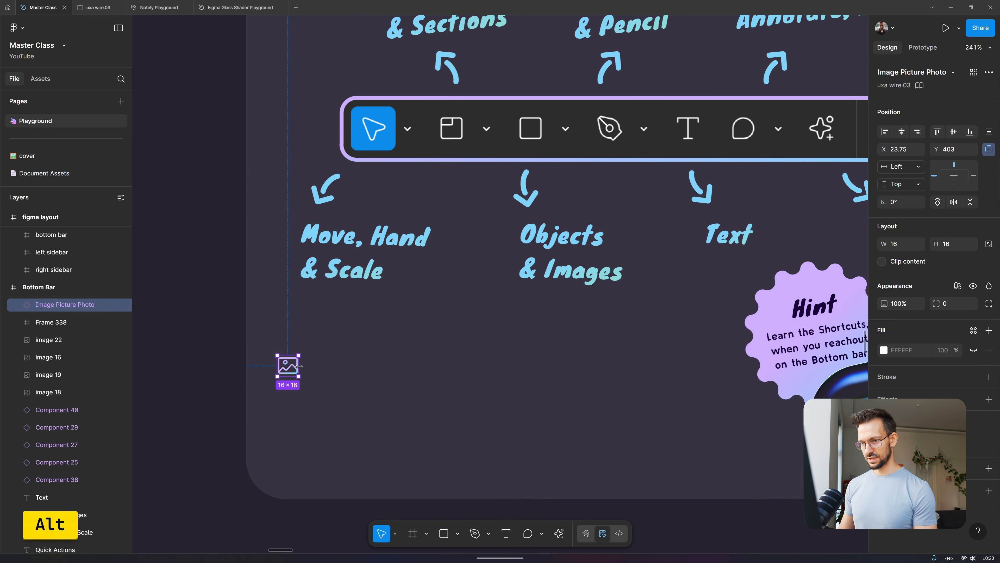
- Duplicate the image icon to its right and enlarge the original with the Move tool to about 83 × 83
{"action": "left_click_drag", "start_coordinate": [293, 366], "coordinate": [402, 366]}
{"action": "left_click", "coordinate": [293, 365]}
{"action": "left_click_drag", "start_coordinate": [298, 355], "coordinate": [324, 355]}
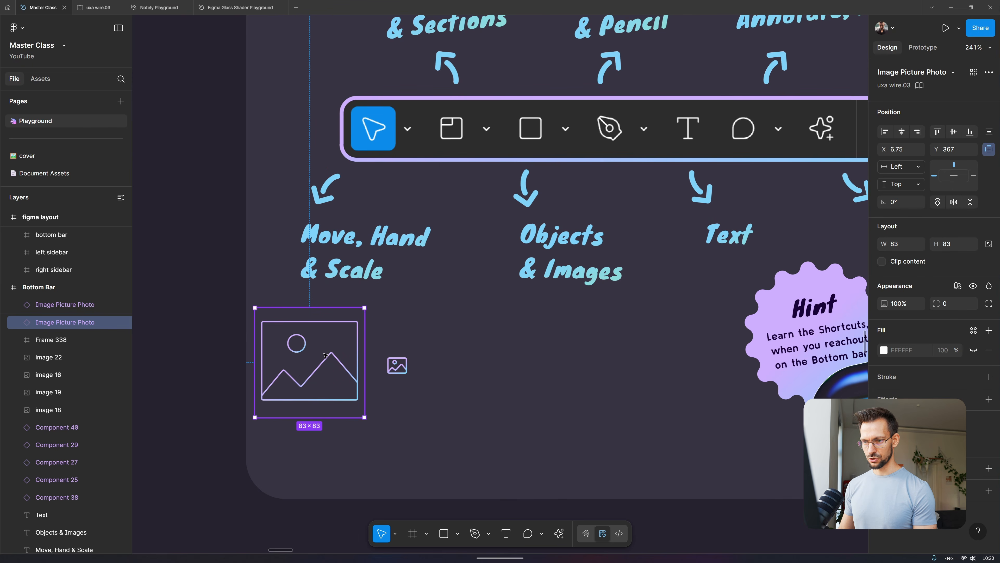
- Scale the small copy of the image icon by a factor of 4 using the Scale tool
{"action": "left_click", "coordinate": [398, 364]}
{"action": "key", "text": "k"}
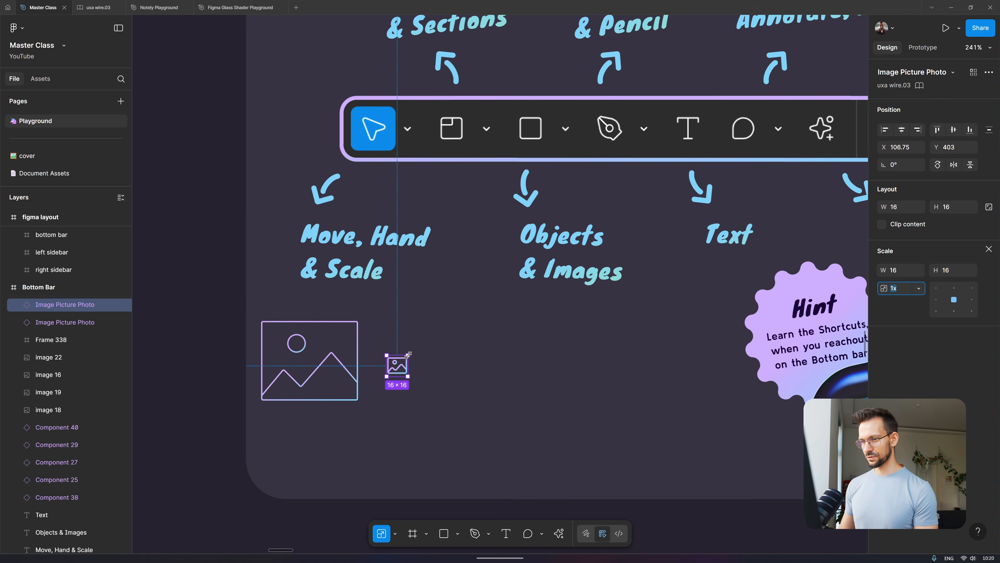
{"action": "type", "text": "4"}
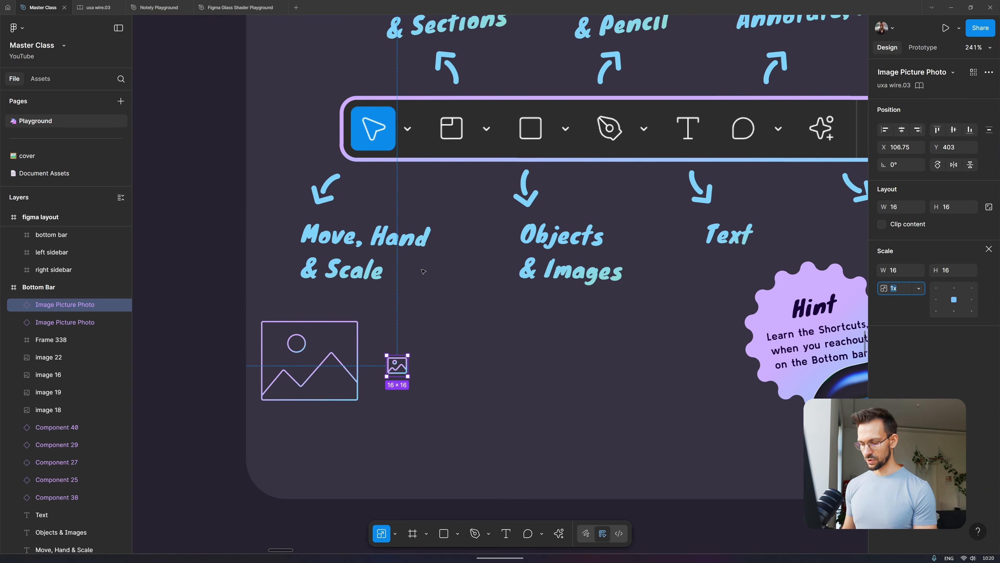
{"action": "key", "text": "Return"}
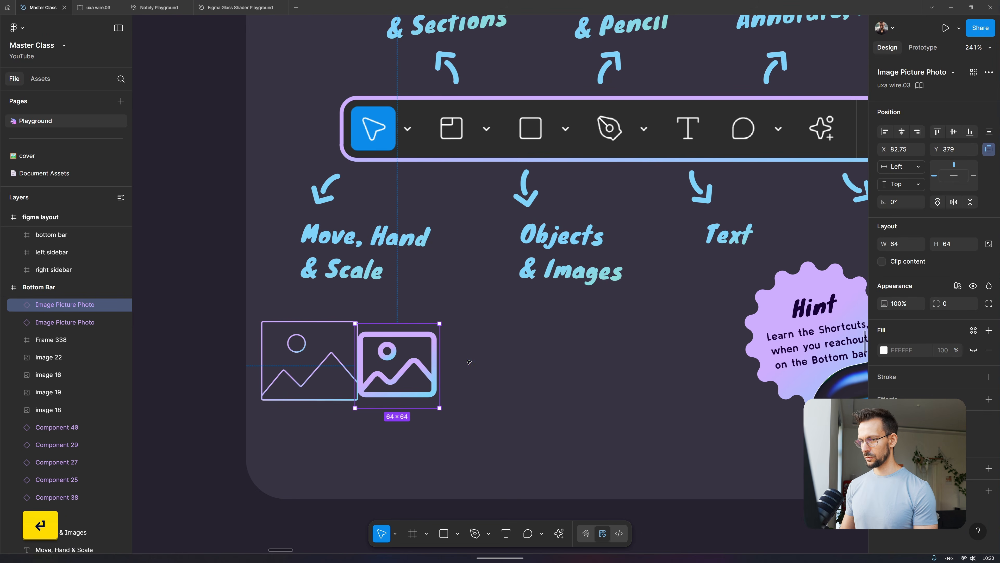
- Move the thick-lined icon clear of the thin-lined one and enlarge it proportionally with the Move tool to about 119 × 119
{"action": "left_click_drag", "start_coordinate": [405, 365], "coordinate": [430, 357]}
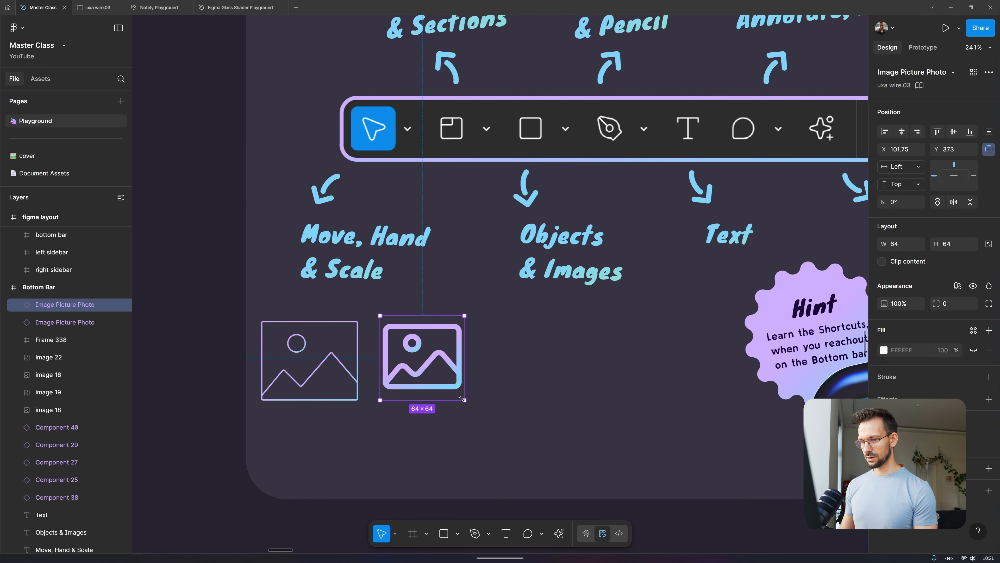
{"action": "left_click_drag", "start_coordinate": [462, 398], "coordinate": [475, 373]}
{"action": "key", "text": "shift"}
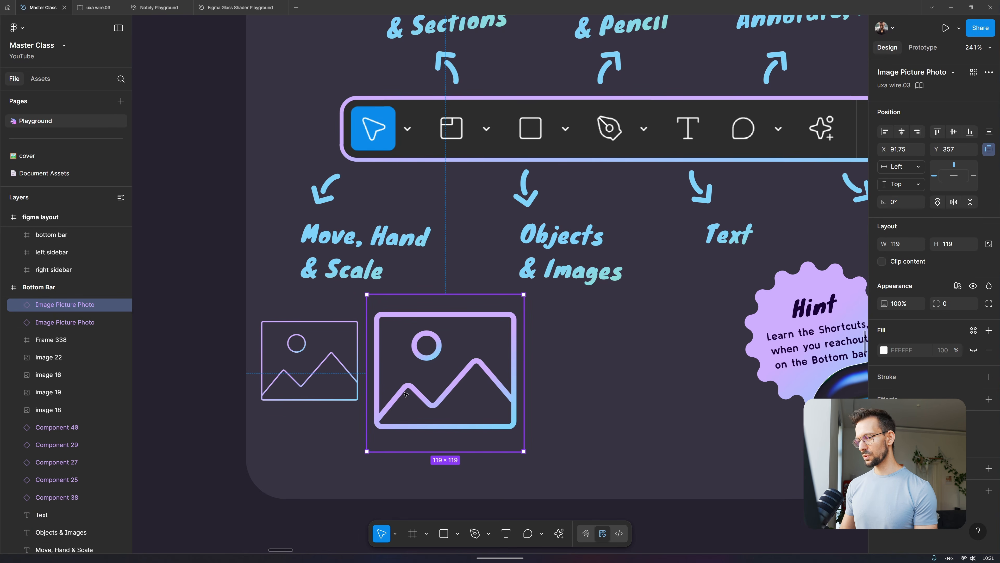
- Select both image icons and delete them from the Bottom Bar frame
{"action": "left_click", "coordinate": [320, 370]}
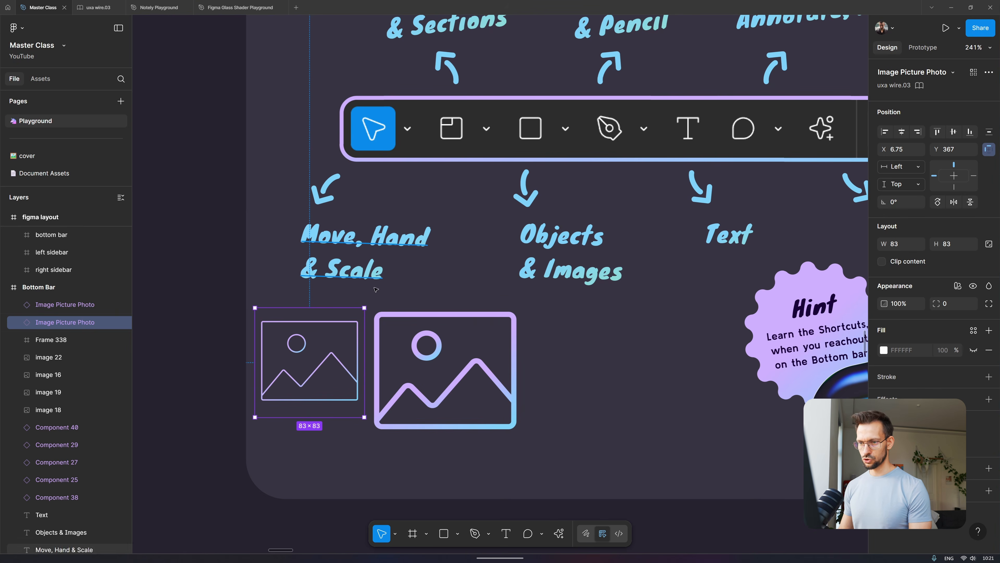
{"action": "key", "text": "shift"}
{"action": "left_click", "coordinate": [468, 343], "text": "shift"}
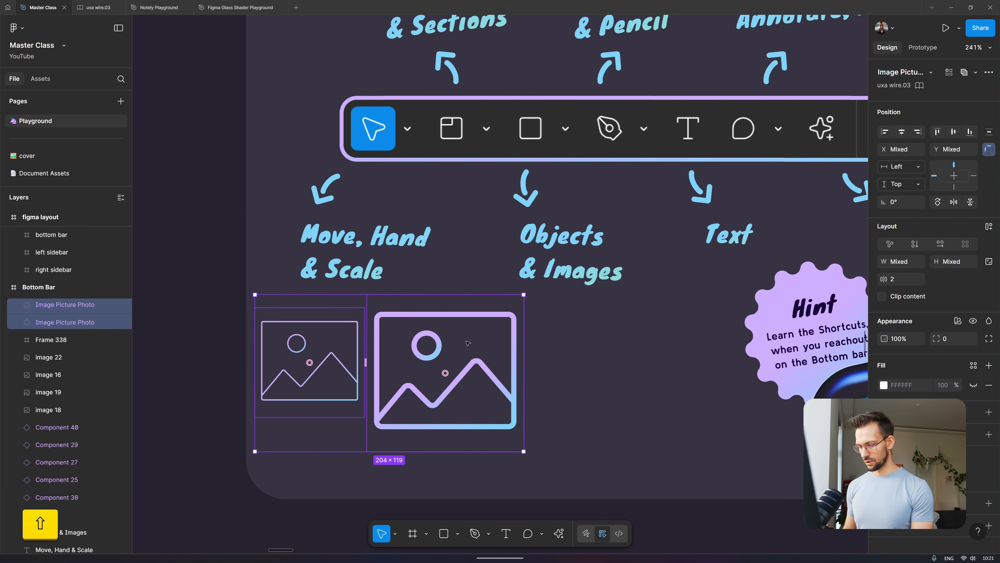
{"action": "key", "text": "Delete"}
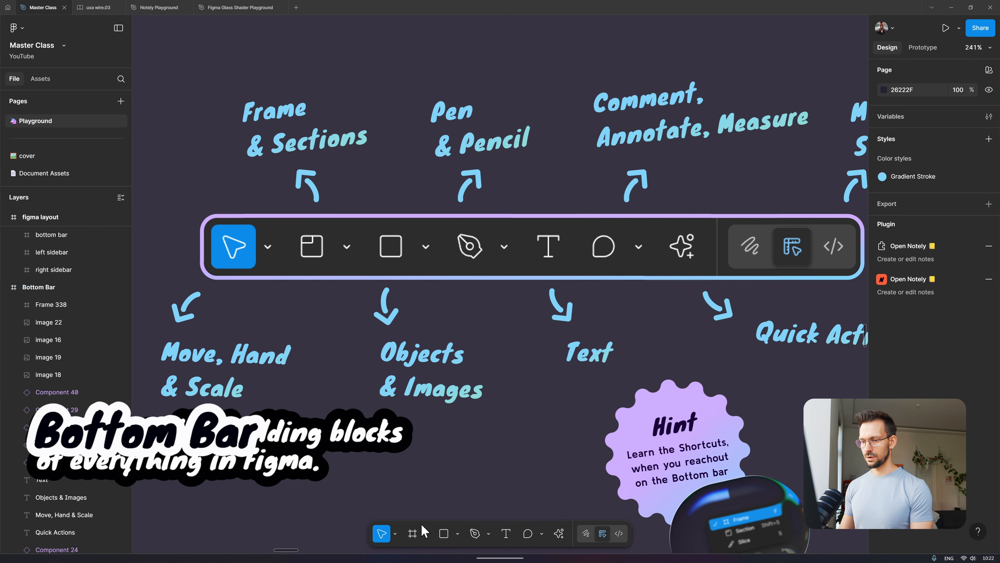
{"action": "key", "text": "f"}
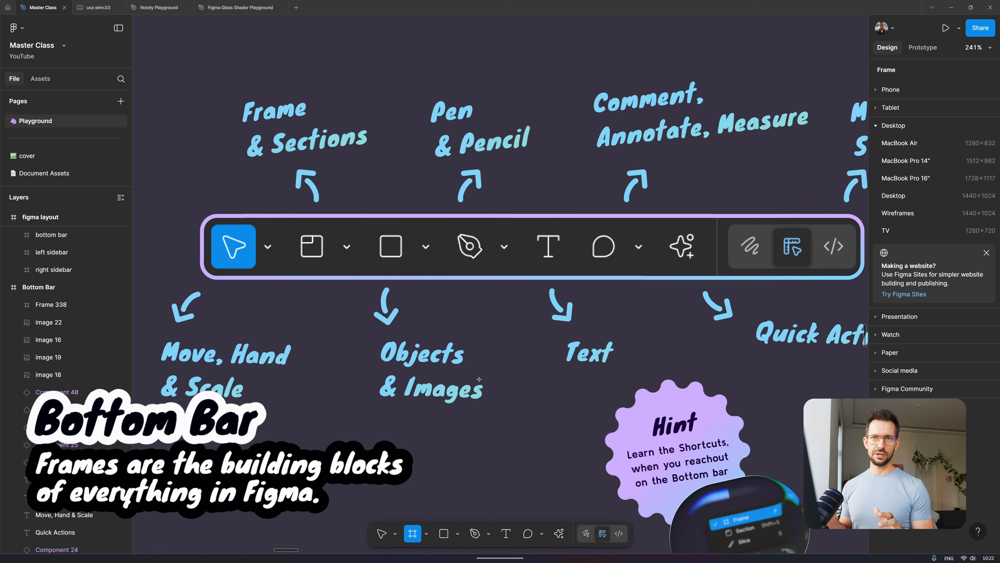
{"action": "scroll", "coordinate": [552, 263], "scroll_direction": "down", "scroll_amount": 10}
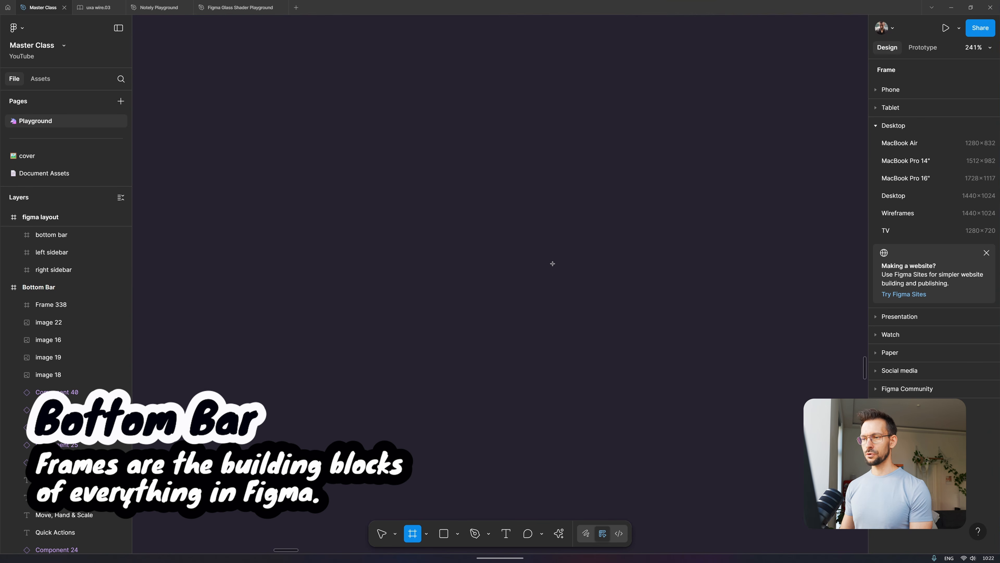
{"action": "scroll", "coordinate": [528, 245], "scroll_direction": "down", "scroll_amount": 3, "text": "ctrl"}
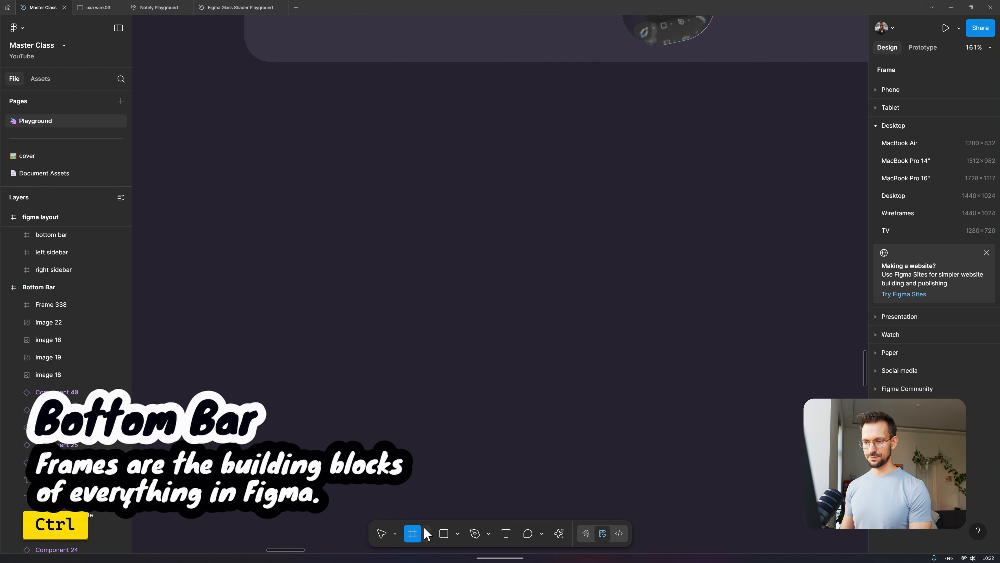
{"action": "left_click_drag", "start_coordinate": [512, 310], "coordinate": [436, 245]}
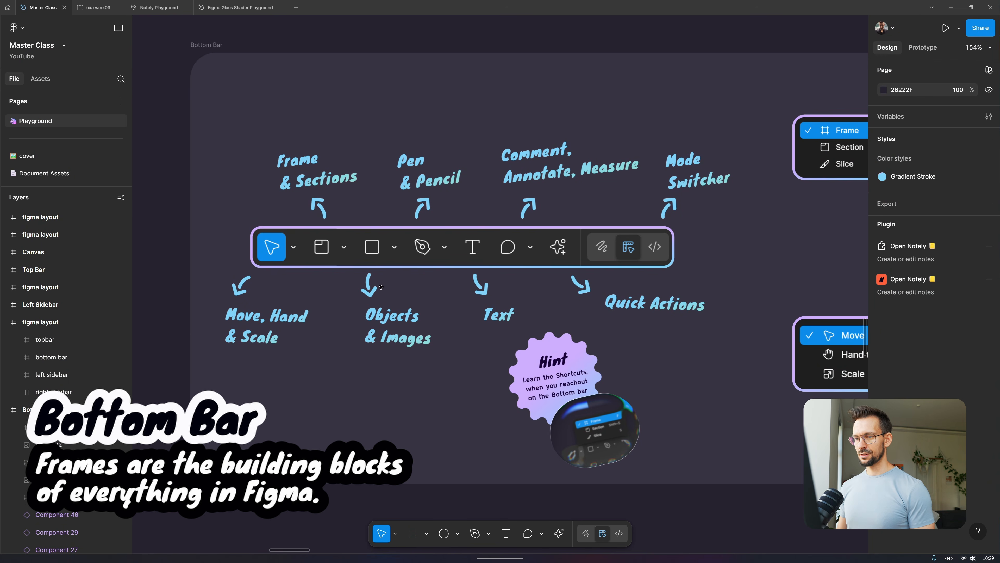
- Activate the Frame tool over an empty canvas area and look through its size preset categories, including Phone and Archive
{"action": "scroll", "coordinate": [448, 272], "scroll_direction": "down", "scroll_amount": 5}
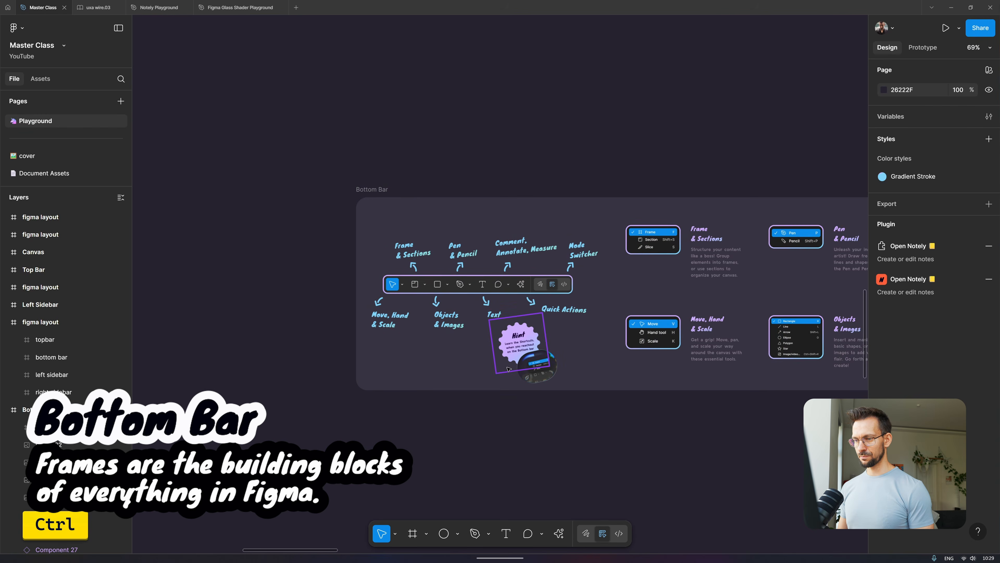
{"action": "scroll", "coordinate": [498, 412], "scroll_direction": "up", "scroll_amount": 3}
{"action": "scroll", "coordinate": [498, 412], "scroll_direction": "up", "scroll_amount": 3}
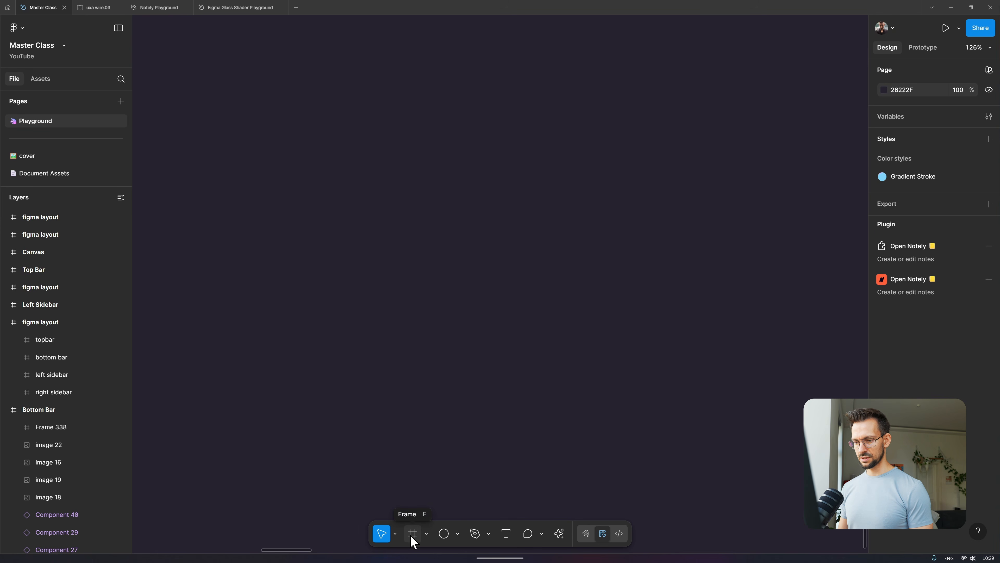
{"action": "key", "text": "f"}
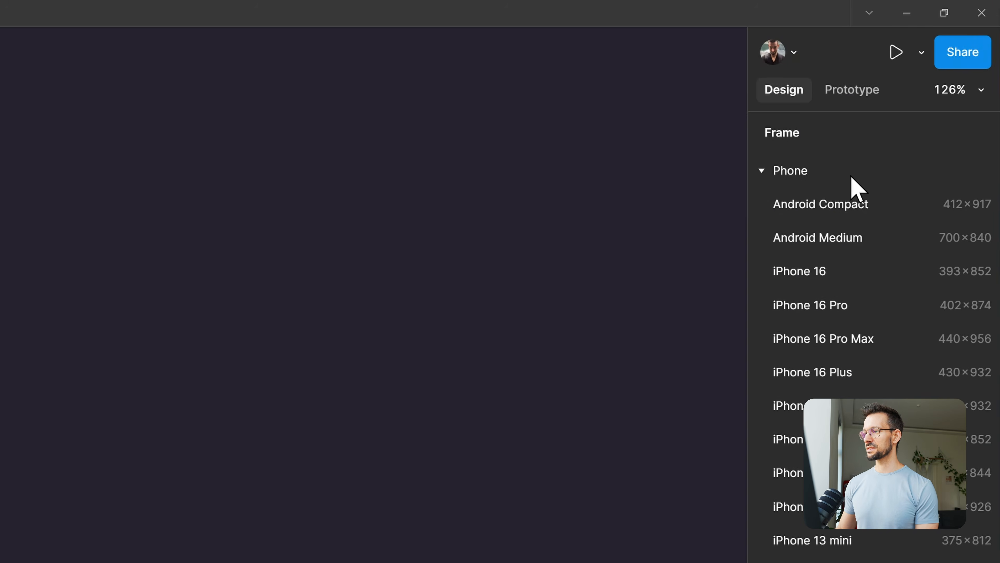
{"action": "left_click", "coordinate": [784, 171]}
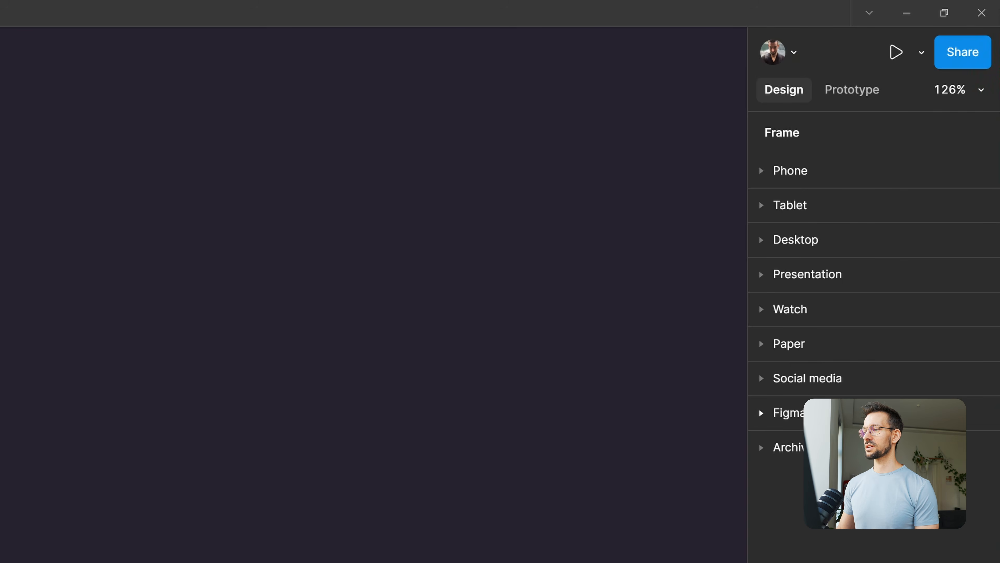
{"action": "left_click", "coordinate": [805, 448]}
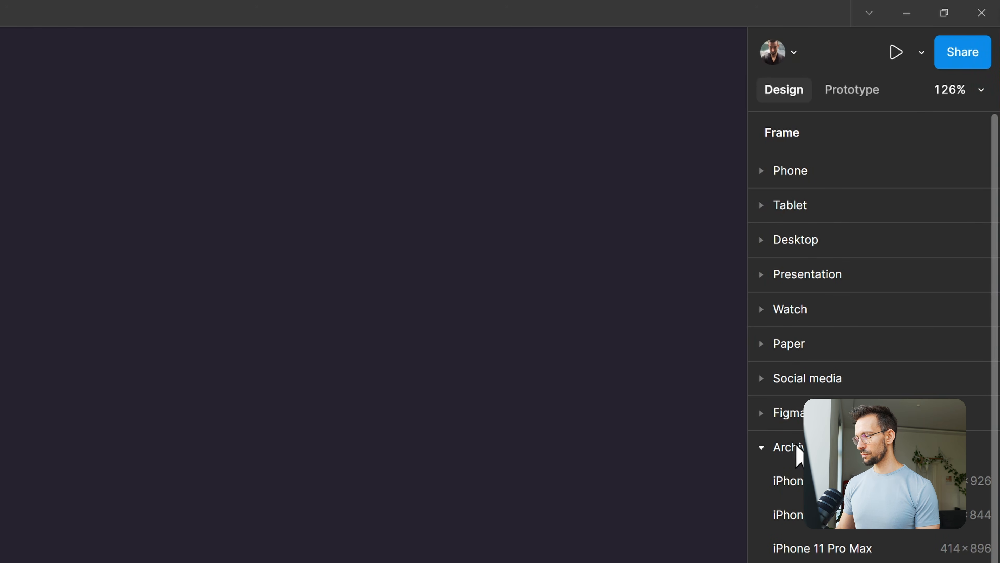
{"action": "left_click", "coordinate": [761, 449]}
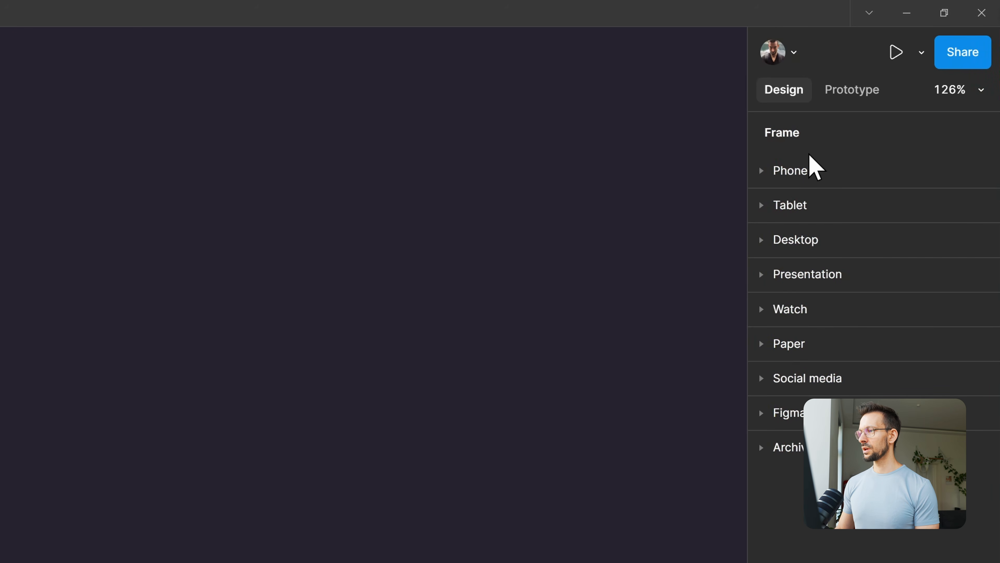
- Create an Android Medium frame, 700 × 840, from the Phone size presets
{"action": "left_click", "coordinate": [802, 169]}
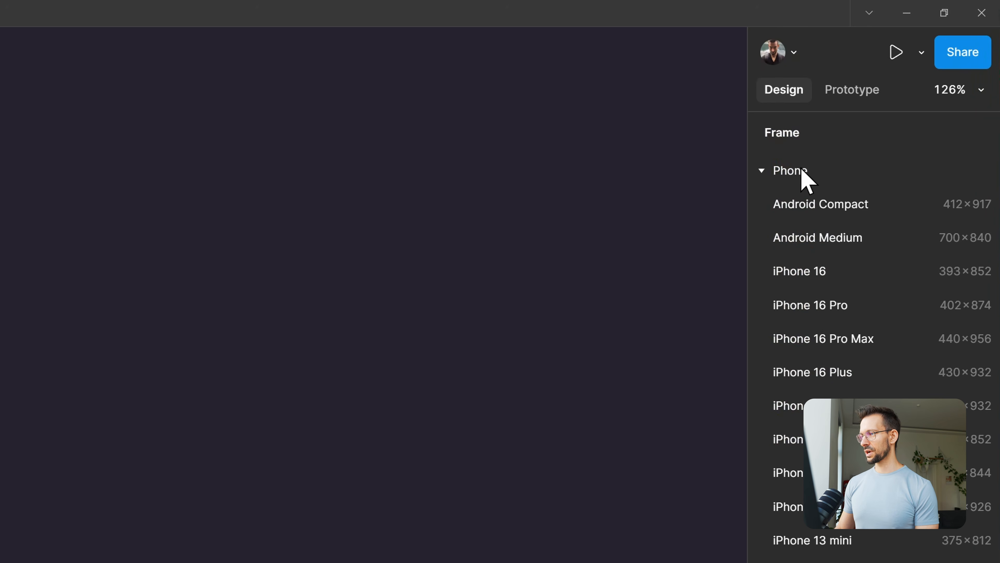
{"action": "left_click", "coordinate": [826, 242]}
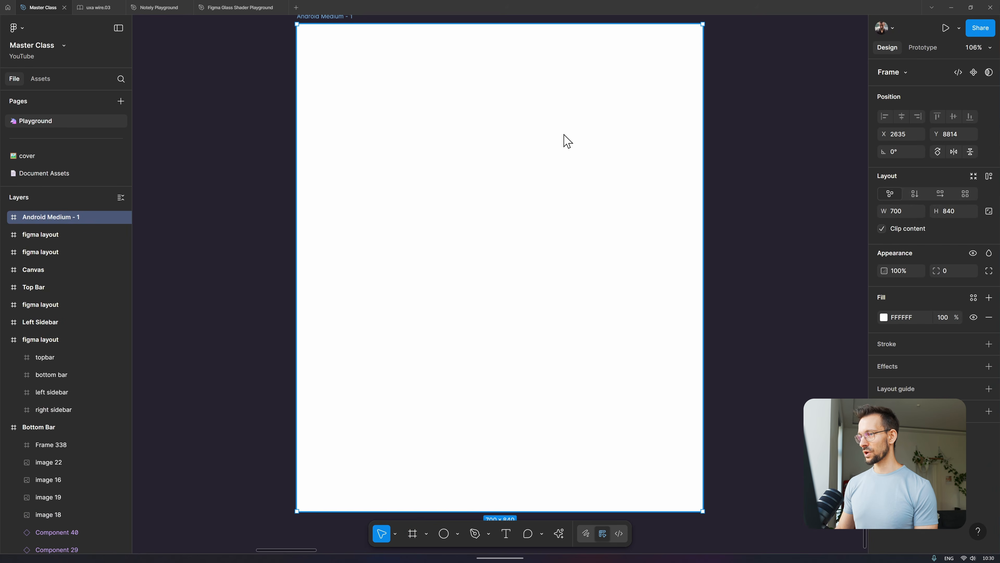
{"action": "scroll", "coordinate": [494, 268], "scroll_direction": "down", "scroll_amount": 5, "text": "ctrl"}
{"action": "scroll", "coordinate": [535, 200], "scroll_direction": "right", "scroll_amount": 3}
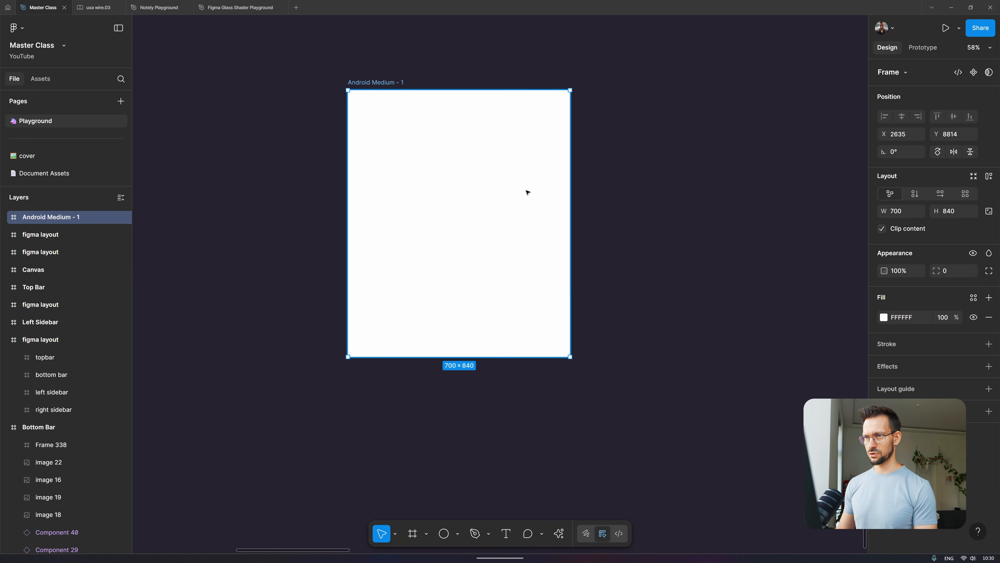
- Delete the Android Medium frame and activate the Frame tool again
{"action": "key", "text": "Delete"}
{"action": "key", "text": "f"}
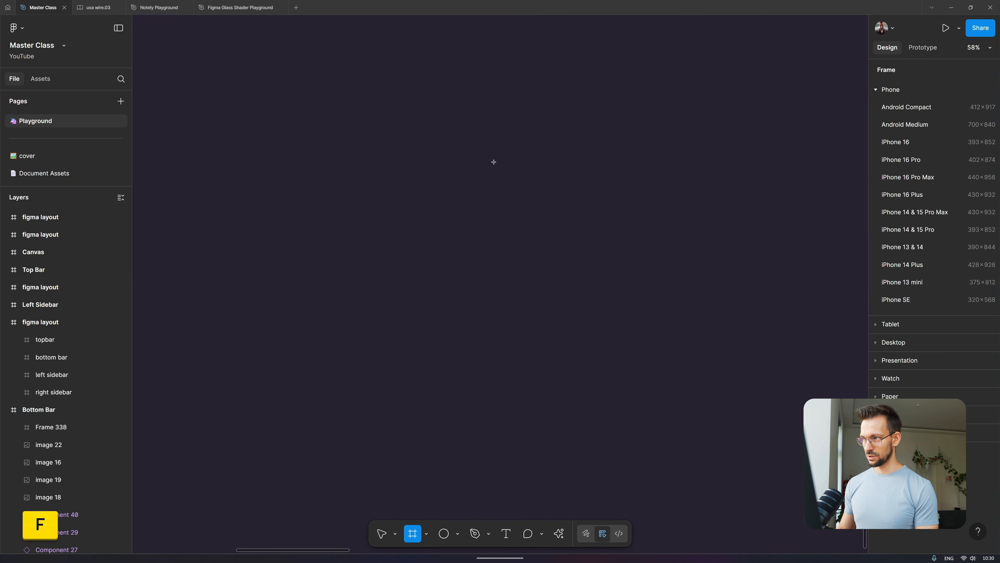
- Add an Android Compact phone frame (412×917) and move it up and to the left on the canvas
{"action": "left_click", "coordinate": [916, 112]}
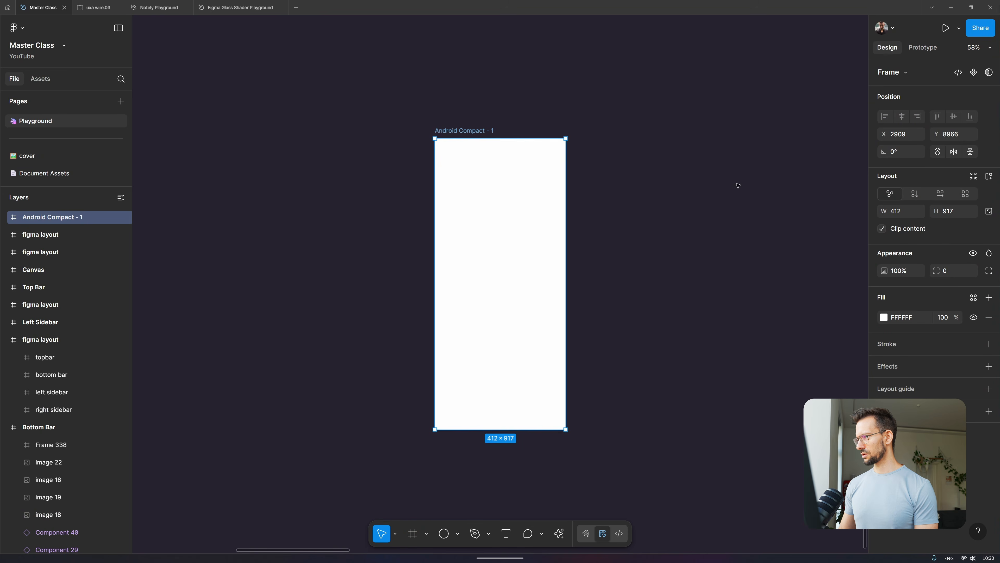
{"action": "left_click_drag", "start_coordinate": [462, 224], "coordinate": [310, 179]}
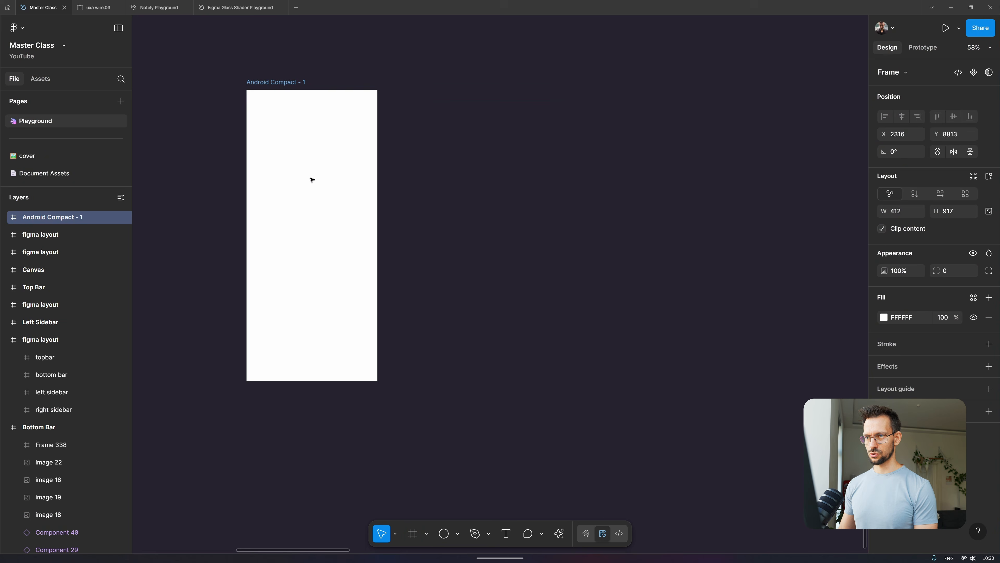
{"action": "left_click", "coordinate": [457, 173]}
- Add a Desktop preset frame (1440×1024) beside the Android Compact frame
{"action": "key", "text": "f"}
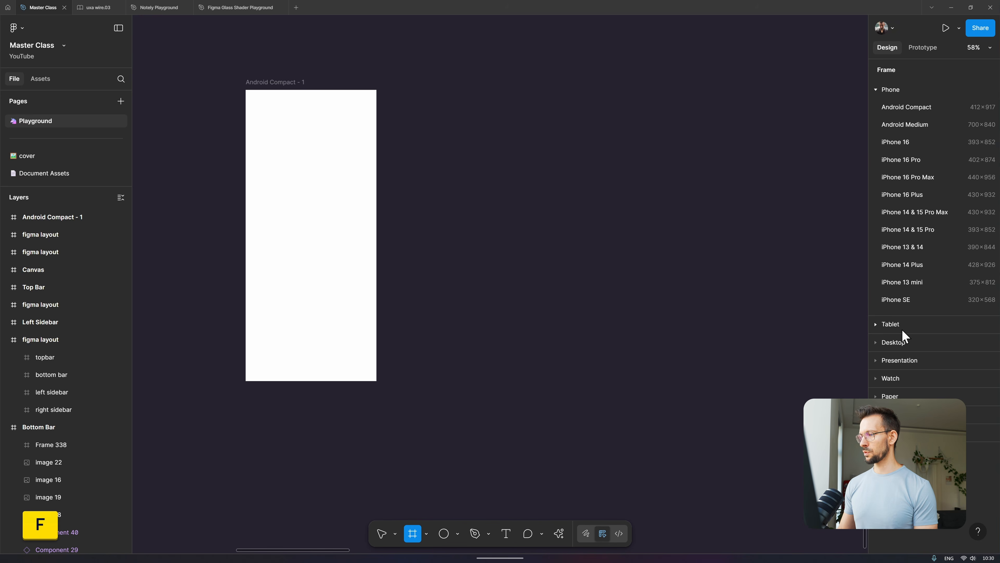
{"action": "left_click", "coordinate": [898, 343]}
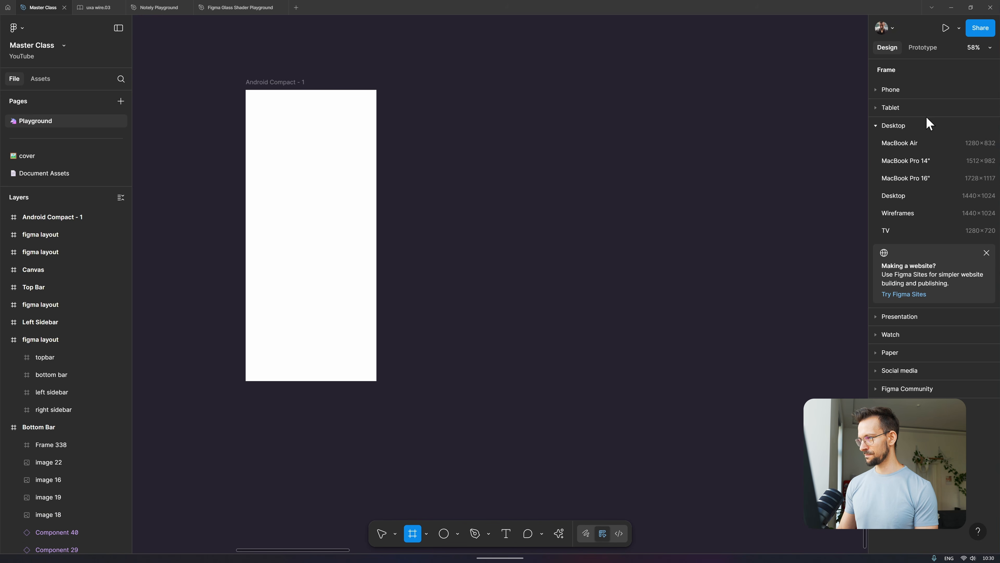
{"action": "left_click", "coordinate": [903, 195]}
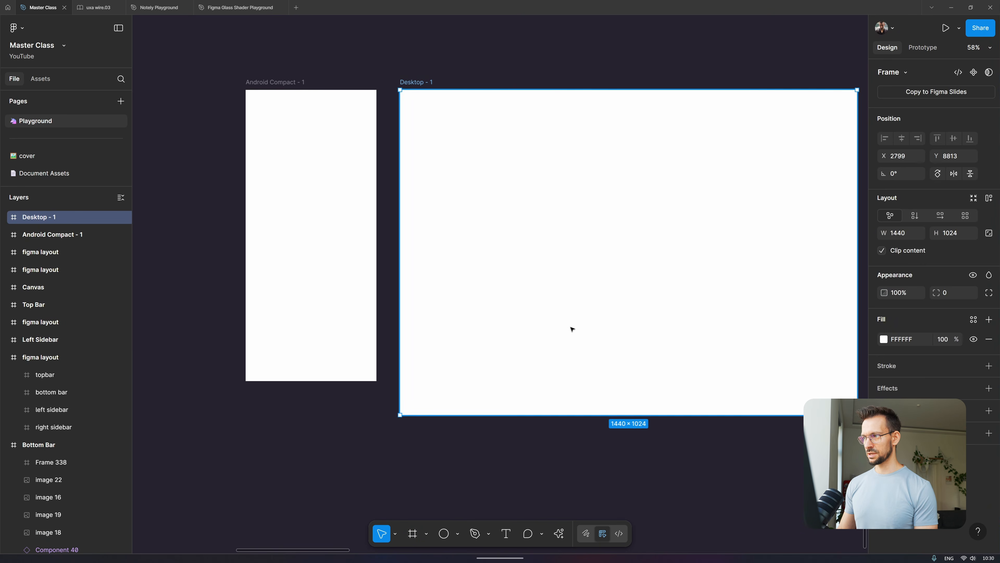
{"action": "left_click", "coordinate": [688, 453]}
- Add an Apple Watch Series 10 46mm frame (208×248) to the right of the Desktop frame, aligned with its top edge
{"action": "scroll", "coordinate": [487, 409], "scroll_direction": "right", "scroll_amount": 5}
{"action": "key", "text": "f"}
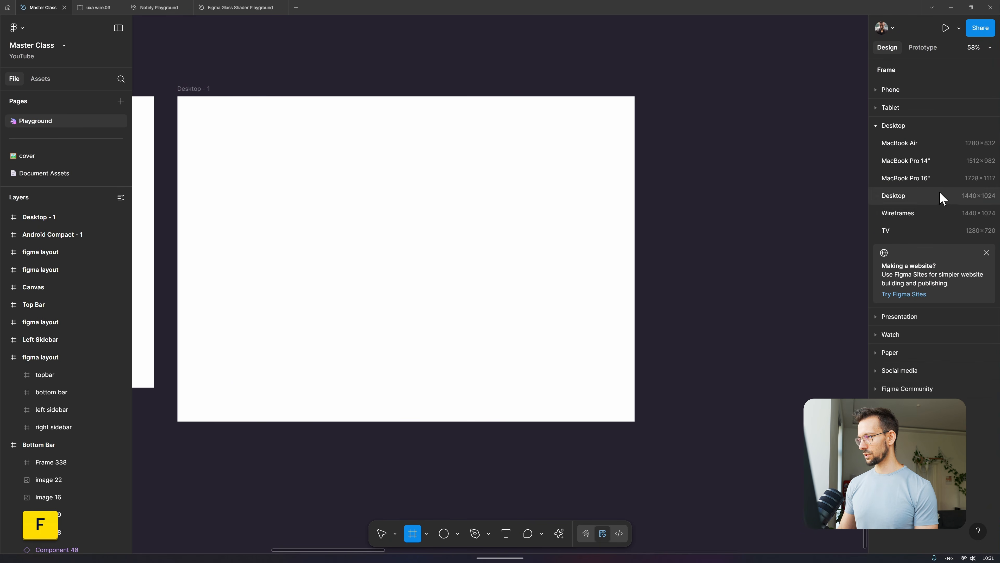
{"action": "left_click", "coordinate": [919, 339]}
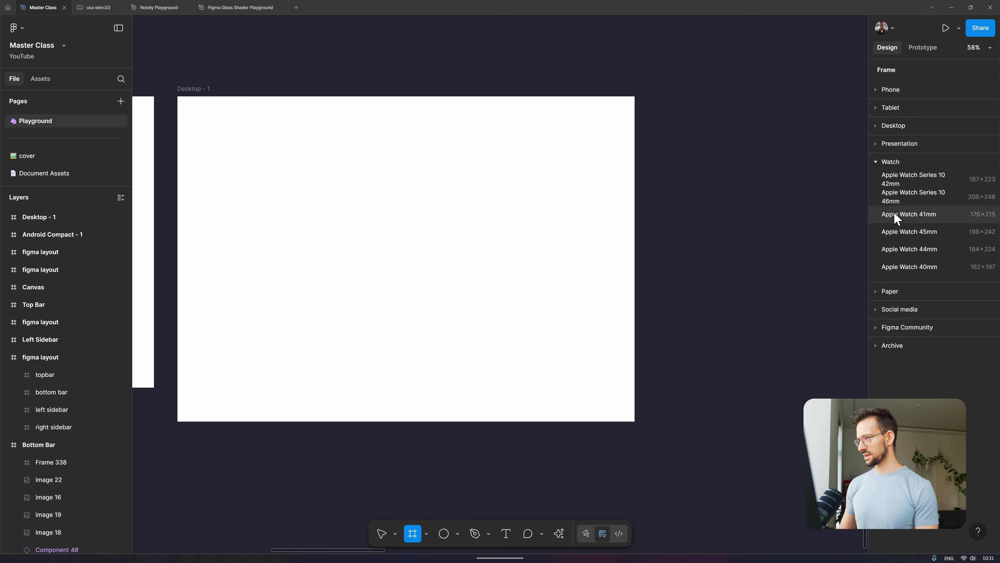
{"action": "left_click", "coordinate": [914, 196]}
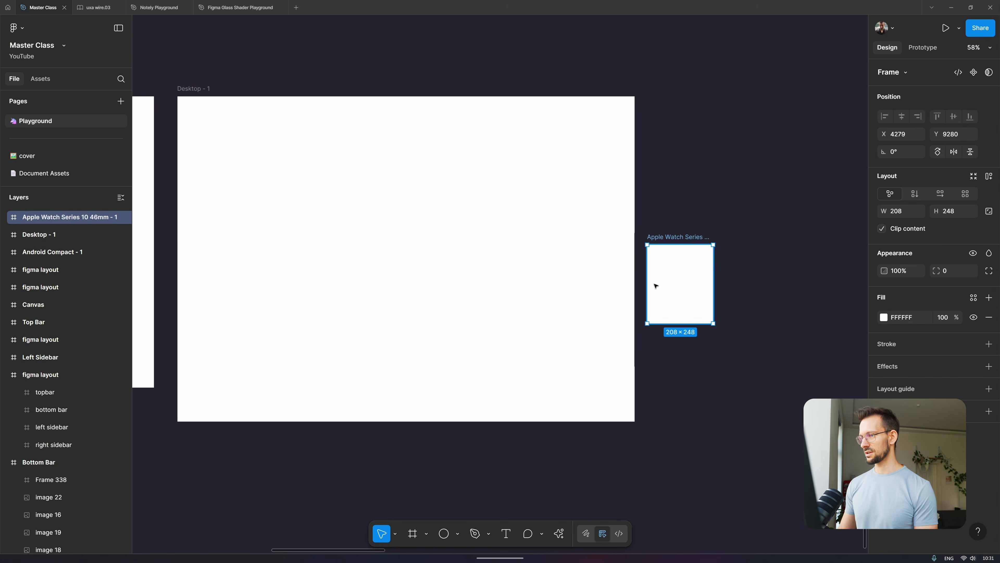
- Add a Twitter post frame (1200×675) beside the watch frame and align its top with the other frames
{"action": "key", "text": "f"}
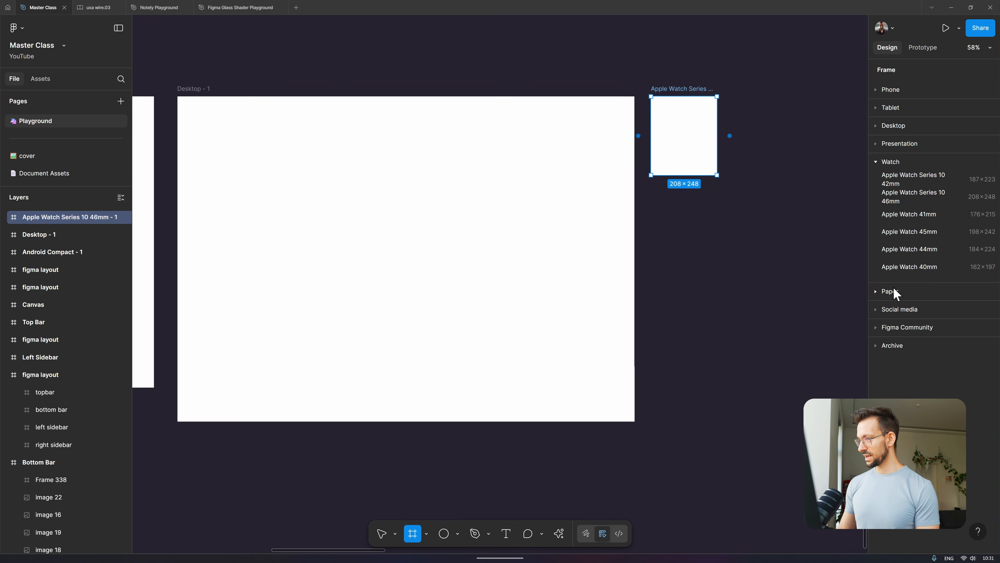
{"action": "left_click", "coordinate": [896, 311]}
{"action": "left_click_drag", "start_coordinate": [747, 178], "coordinate": [582, 189]}
{"action": "left_click", "coordinate": [916, 216]}
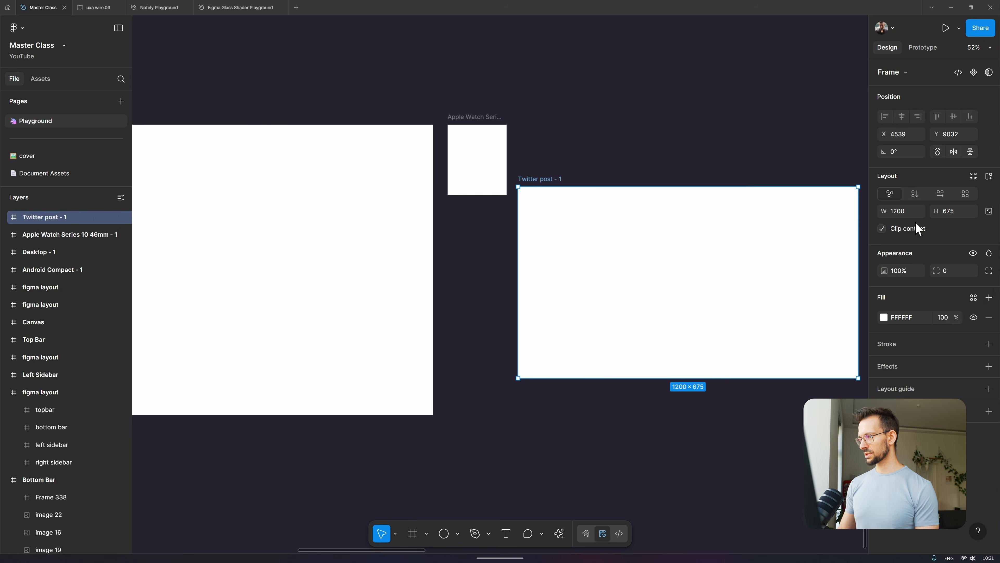
{"action": "left_click_drag", "start_coordinate": [618, 306], "coordinate": [629, 242]}
- Place a second 1200×675 Twitter post frame and move it below the Desktop frame, aligned with its left edge
{"action": "scroll", "coordinate": [588, 300], "scroll_direction": "down", "scroll_amount": 5, "text": "ctrl"}
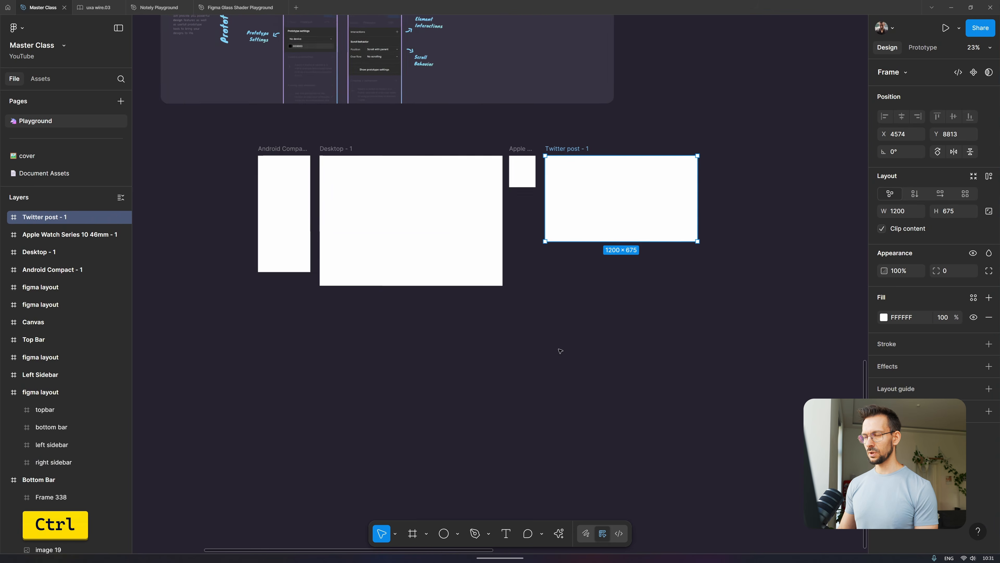
{"action": "scroll", "coordinate": [567, 354], "scroll_direction": "left", "scroll_amount": 2}
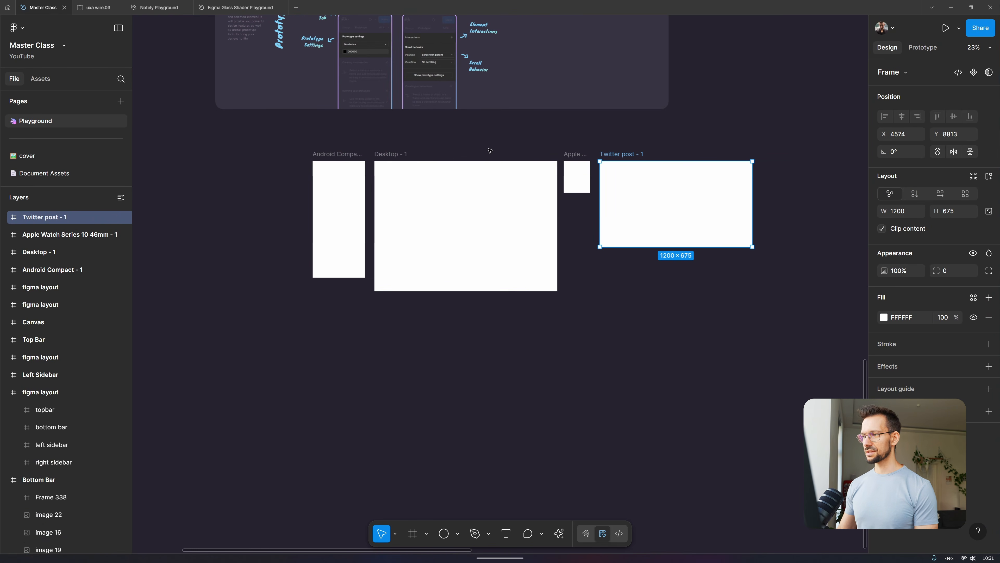
{"action": "left_click", "coordinate": [491, 340]}
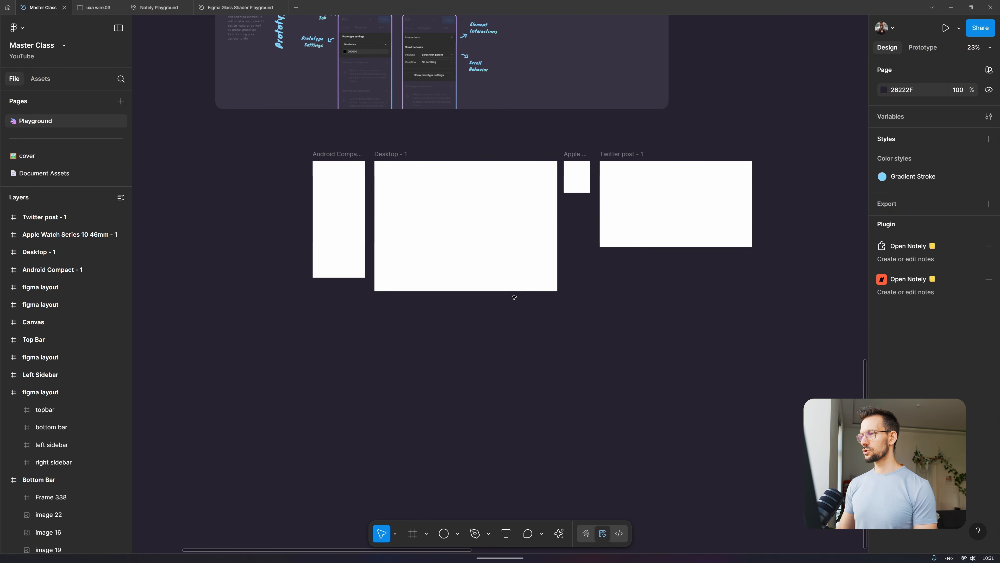
{"action": "scroll", "coordinate": [457, 194], "scroll_direction": "up", "scroll_amount": 2, "text": "ctrl"}
{"action": "scroll", "coordinate": [457, 276], "scroll_direction": "down", "scroll_amount": 3}
{"action": "scroll", "coordinate": [457, 276], "scroll_direction": "right", "scroll_amount": 3}
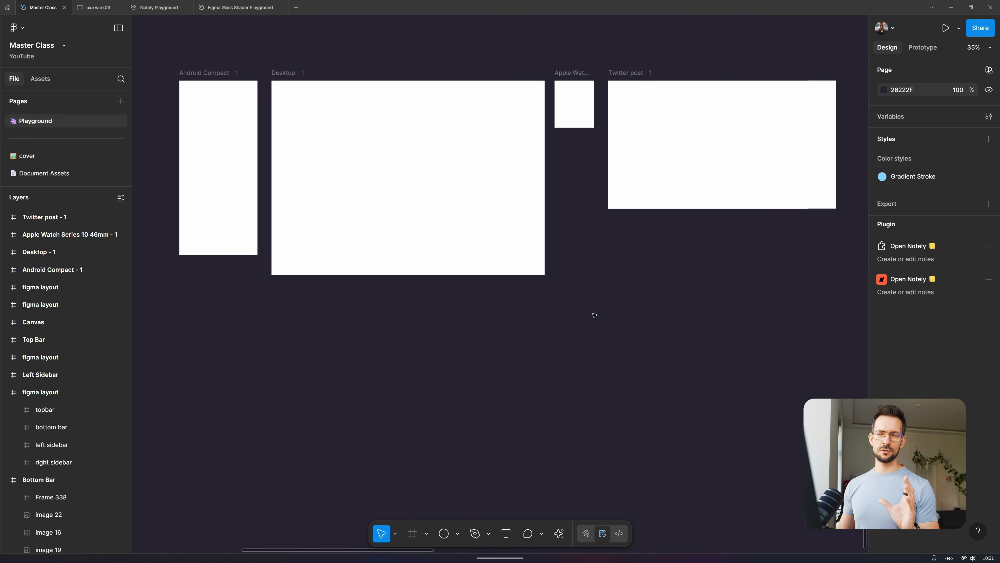
{"action": "key", "text": "f"}
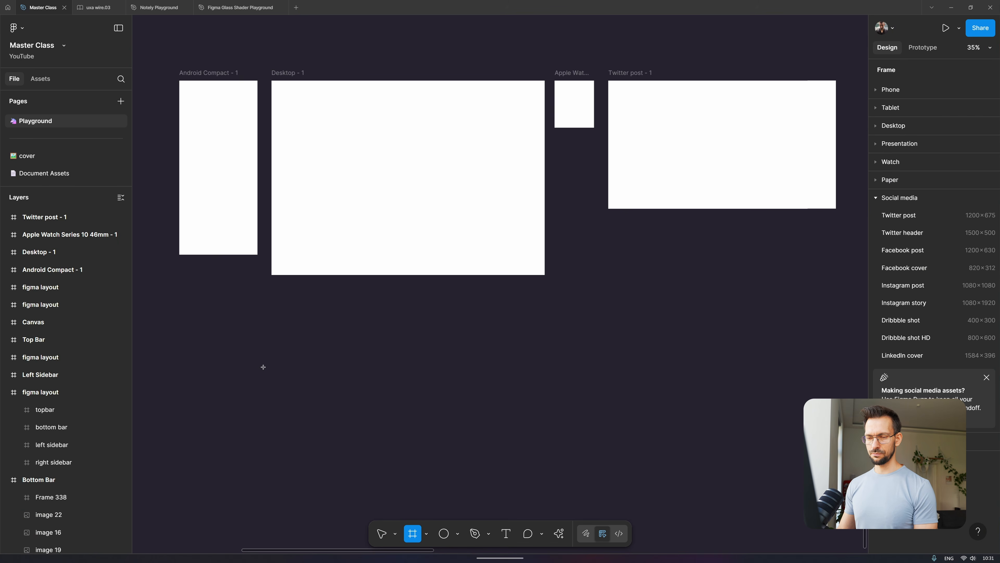
{"action": "left_click", "coordinate": [300, 337]}
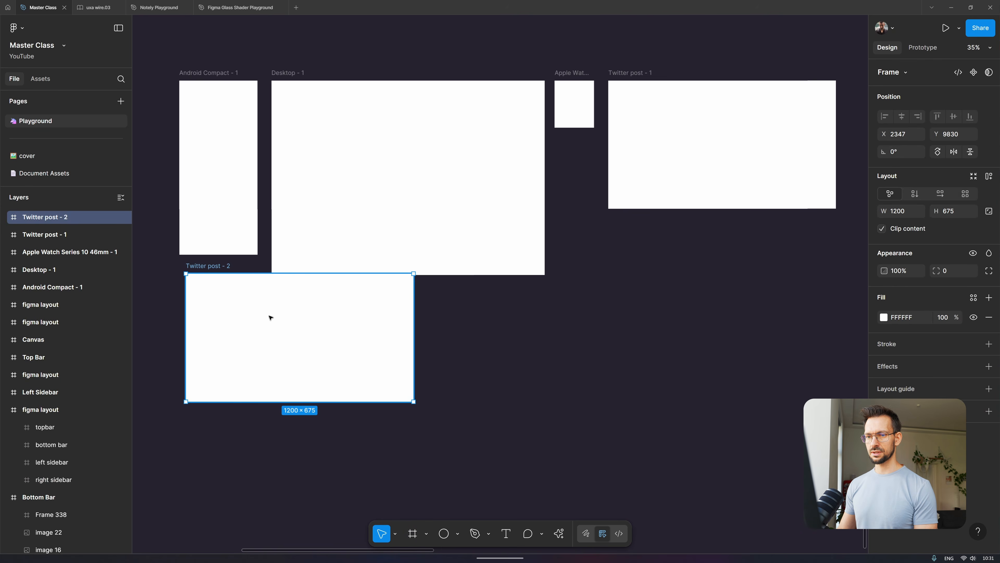
{"action": "left_click_drag", "start_coordinate": [270, 315], "coordinate": [356, 355]}
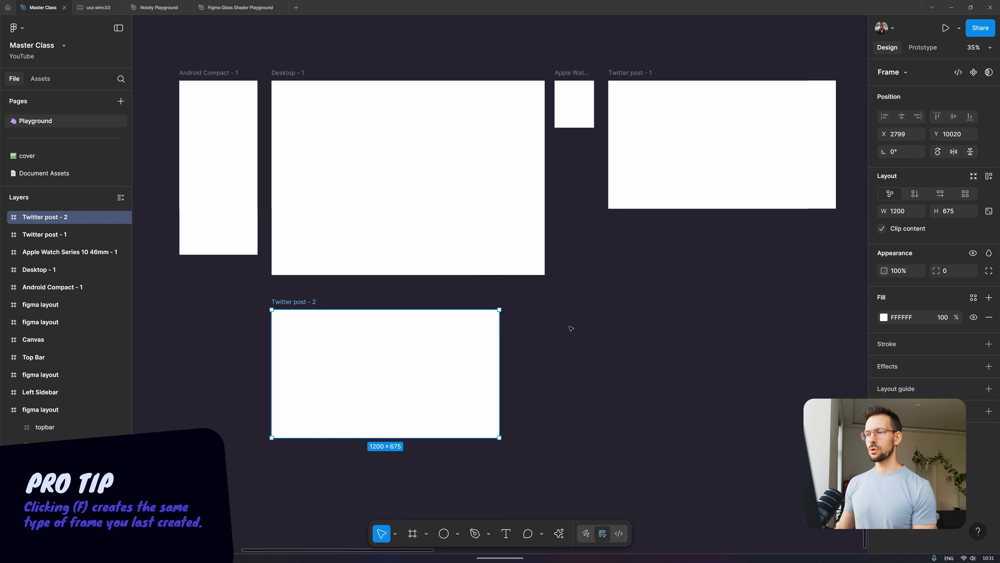
- Draw a custom-size frame of about 908×415 in the empty area beside the second Twitter post frame
{"action": "left_click", "coordinate": [601, 355]}
{"action": "left_click_drag", "start_coordinate": [490, 318], "coordinate": [397, 287]}
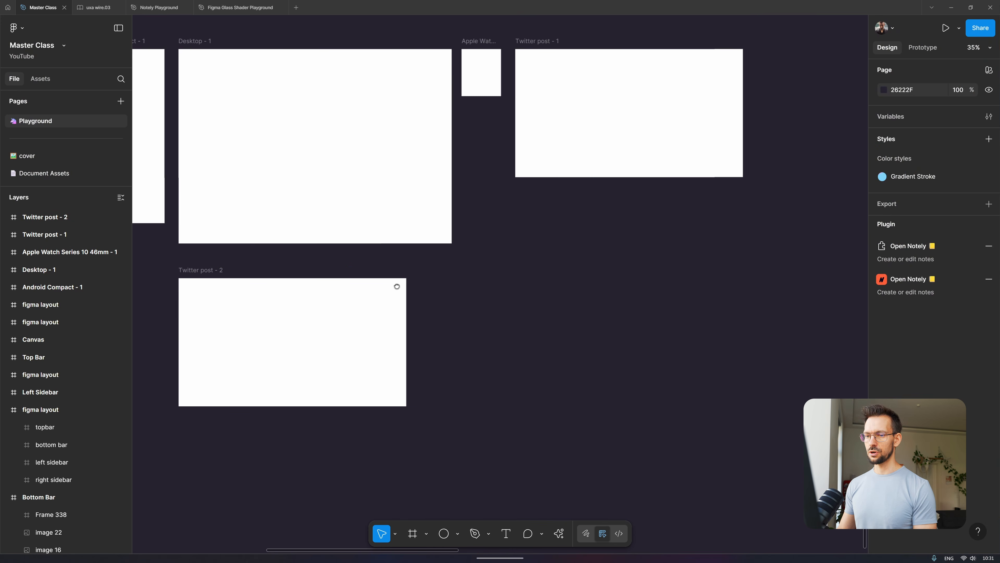
{"action": "scroll", "coordinate": [397, 287], "scroll_direction": "right", "scroll_amount": 3}
{"action": "key", "text": "f"}
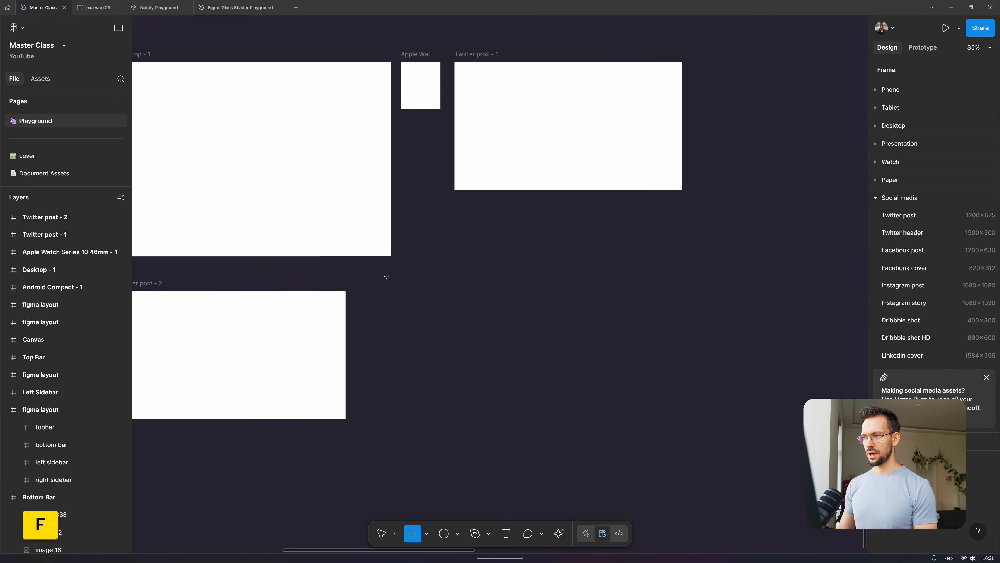
{"action": "left_click_drag", "start_coordinate": [391, 276], "coordinate": [564, 356]}
{"action": "scroll", "coordinate": [408, 303], "scroll_direction": "up", "scroll_amount": 3}
{"action": "left_click_drag", "start_coordinate": [500, 402], "coordinate": [424, 284]}
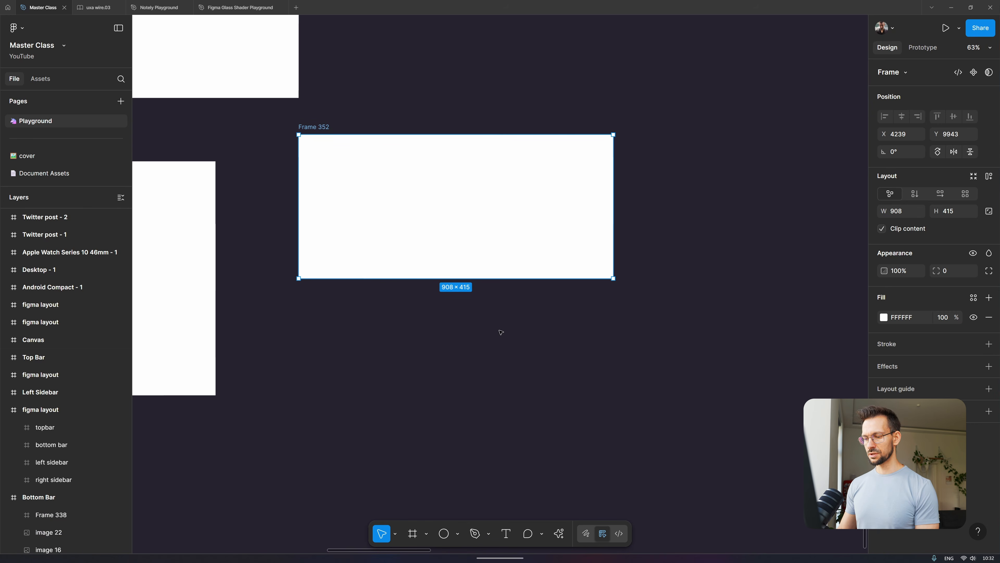
- Draw a circle about 188×188 in the centre of the custom frame and fill it with red C70000
{"action": "key", "text": "o"}
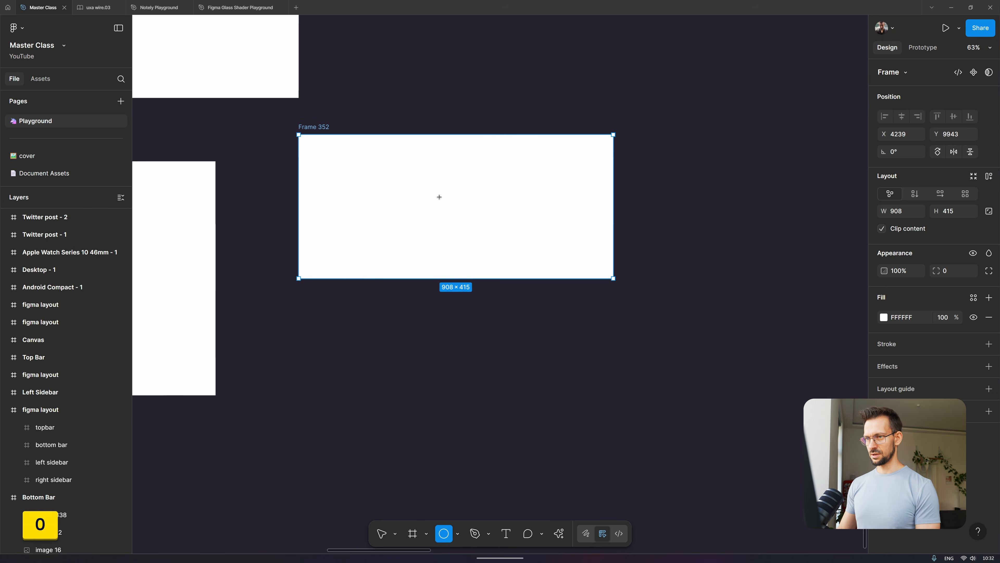
{"action": "mouse_move", "coordinate": [421, 183]}
{"action": "left_mouse_down"}
{"action": "mouse_move", "coordinate": [486, 248]}
{"action": "mouse_move", "coordinate": [465, 211]}
{"action": "left_mouse_up"}
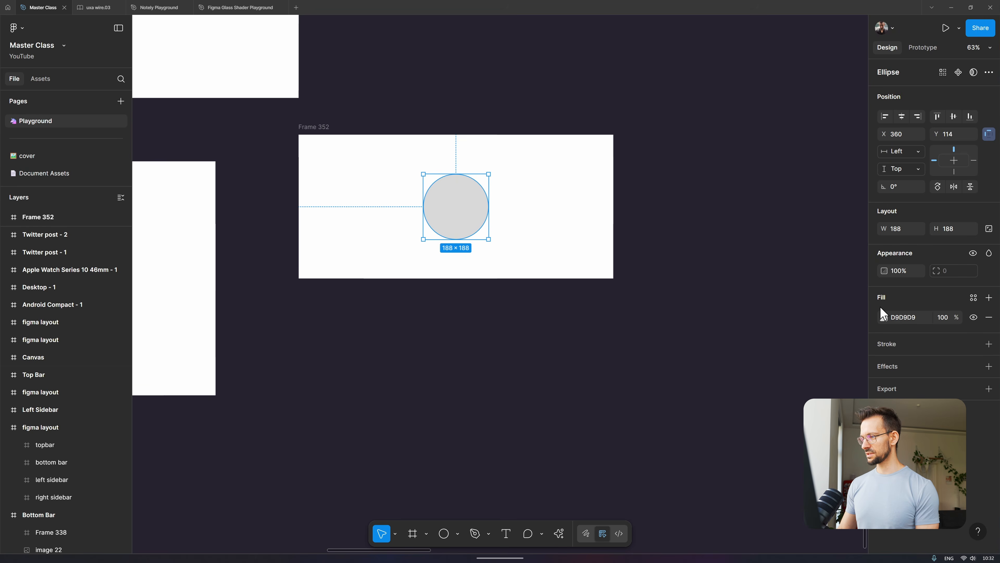
{"action": "left_click", "coordinate": [882, 315]}
{"action": "left_click_drag", "start_coordinate": [822, 337], "coordinate": [869, 378]}
{"action": "left_click", "coordinate": [527, 316]}
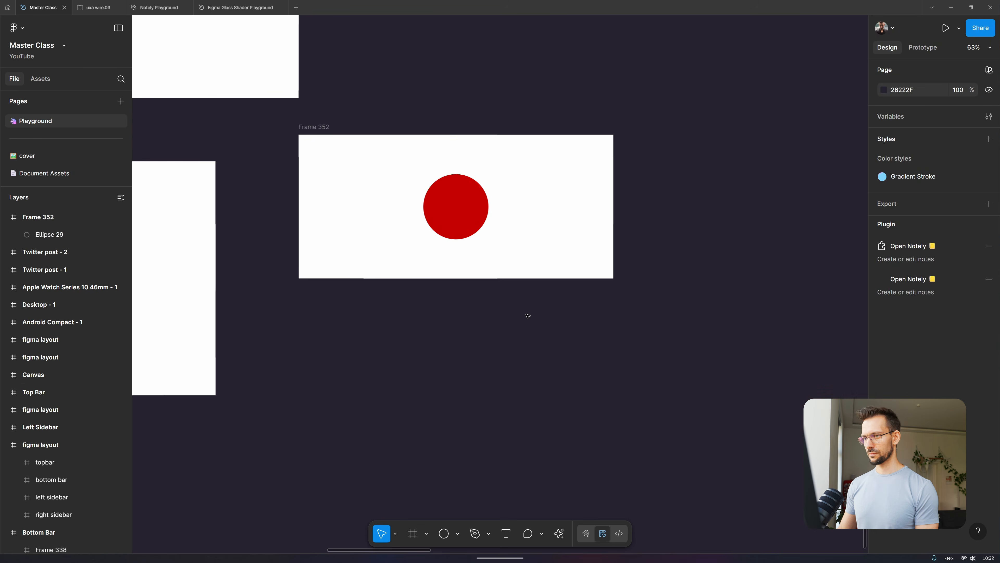
- Select the frame with the red circle and create a duplicate of it directly to its right
{"action": "scroll", "coordinate": [528, 316], "scroll_direction": "down", "scroll_amount": 4}
{"action": "left_click", "coordinate": [243, 153]}
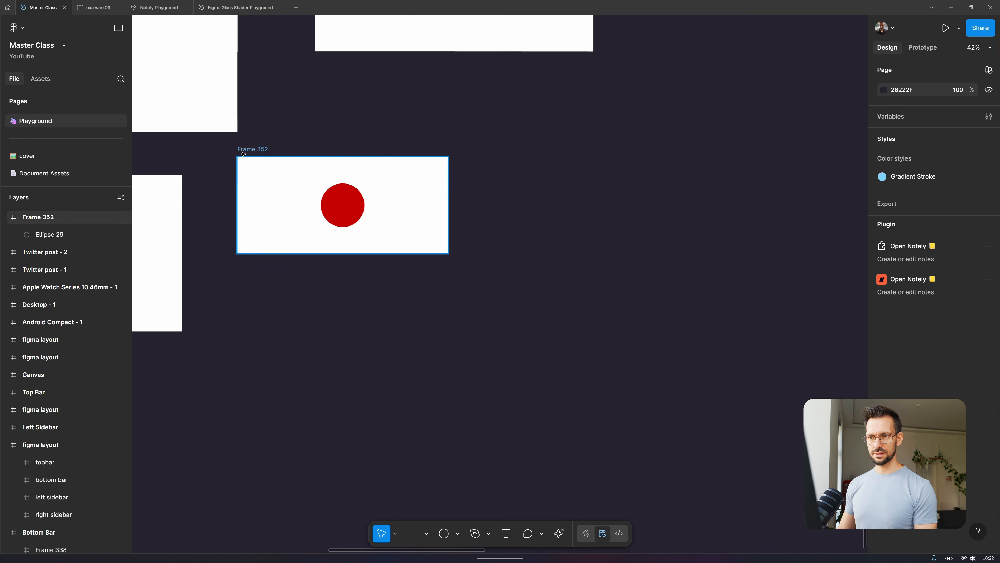
{"action": "left_click", "coordinate": [397, 194], "text": "ctrl"}
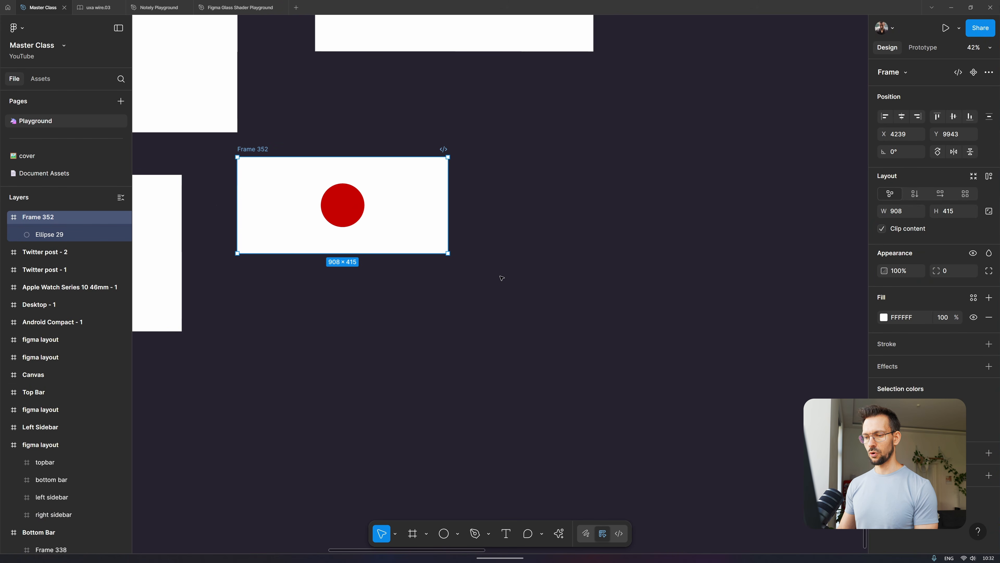
{"action": "key", "text": "f"}
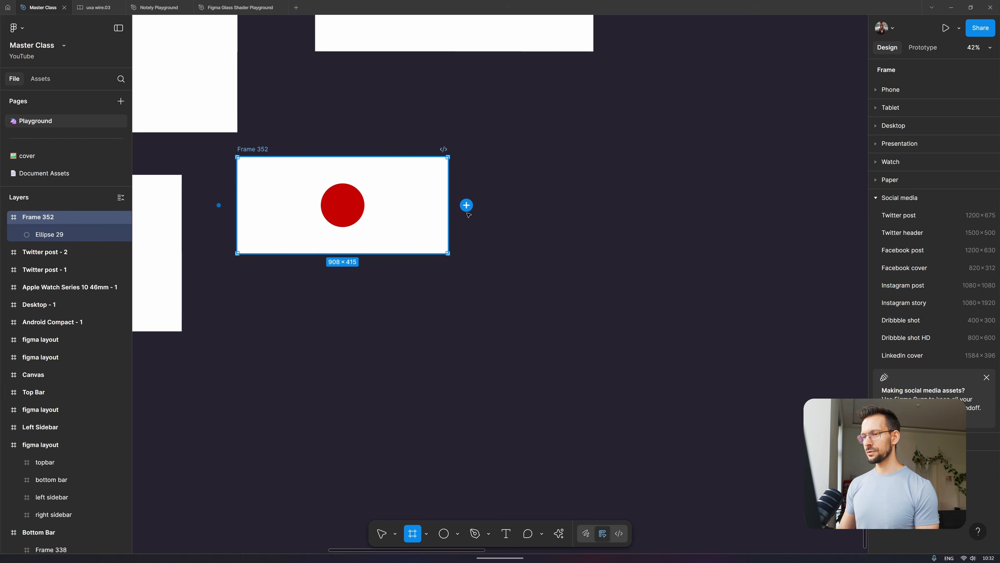
{"action": "left_click", "coordinate": [466, 206]}
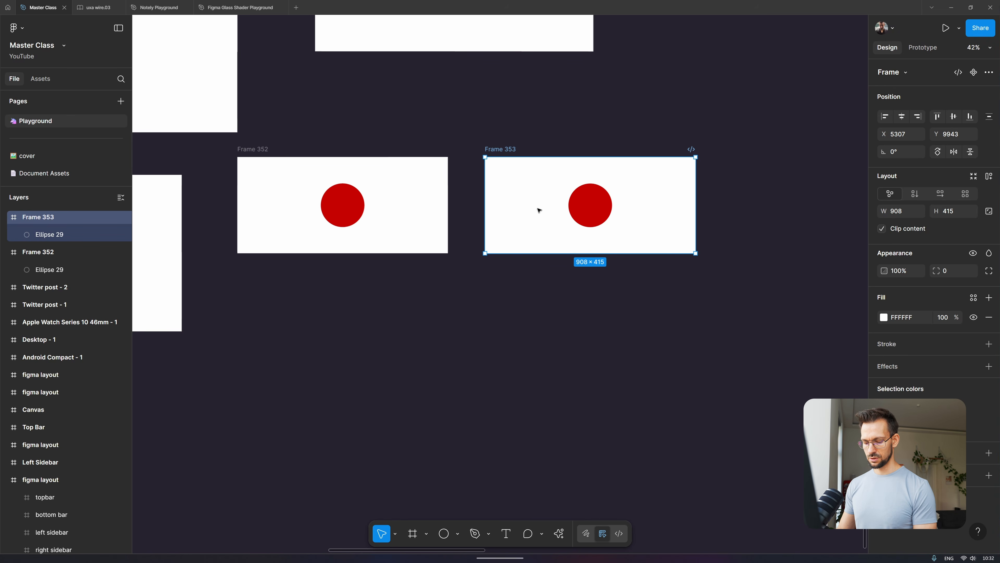
- Copy the duplicated frame diagonally down to the left and repeat the duplication once with the same offset
{"action": "left_click_drag", "start_coordinate": [520, 211], "coordinate": [381, 336]}
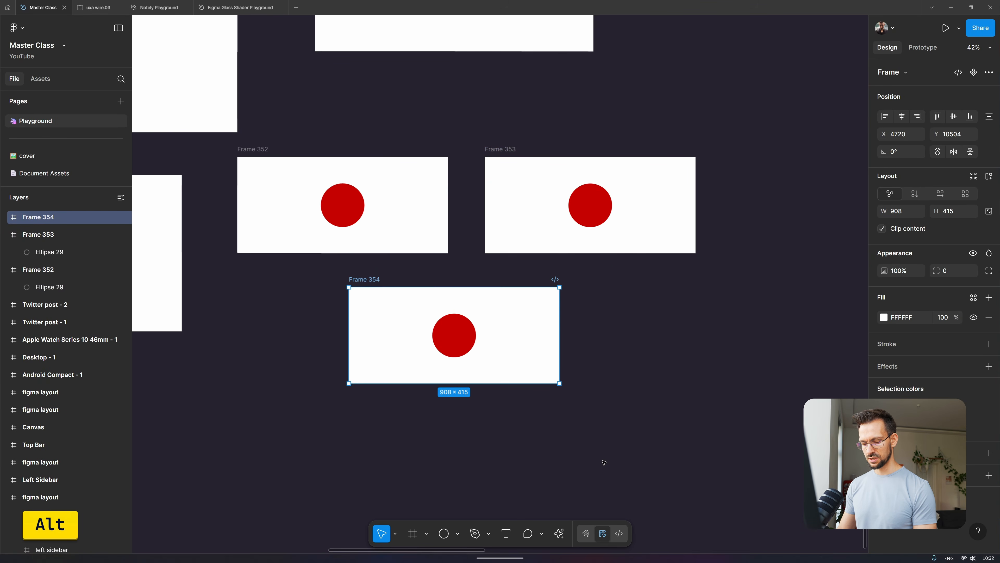
{"action": "key", "text": "ctrl+d"}
{"action": "scroll", "coordinate": [502, 390], "scroll_direction": "down", "scroll_amount": 3}
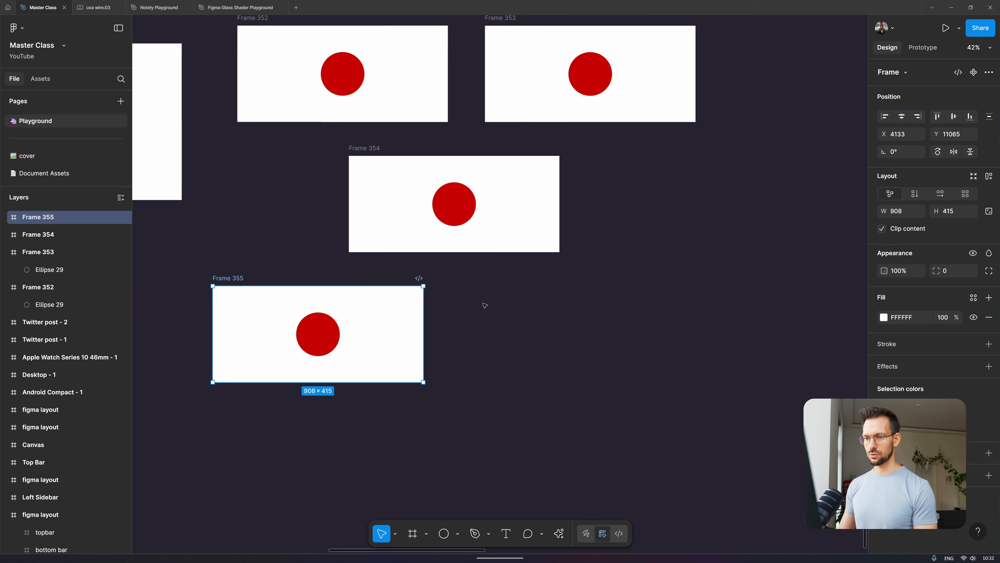
- Copy the red circle out of the third circle frame onto the empty canvas
{"action": "left_click", "coordinate": [468, 195]}
{"action": "key", "text": "alt"}
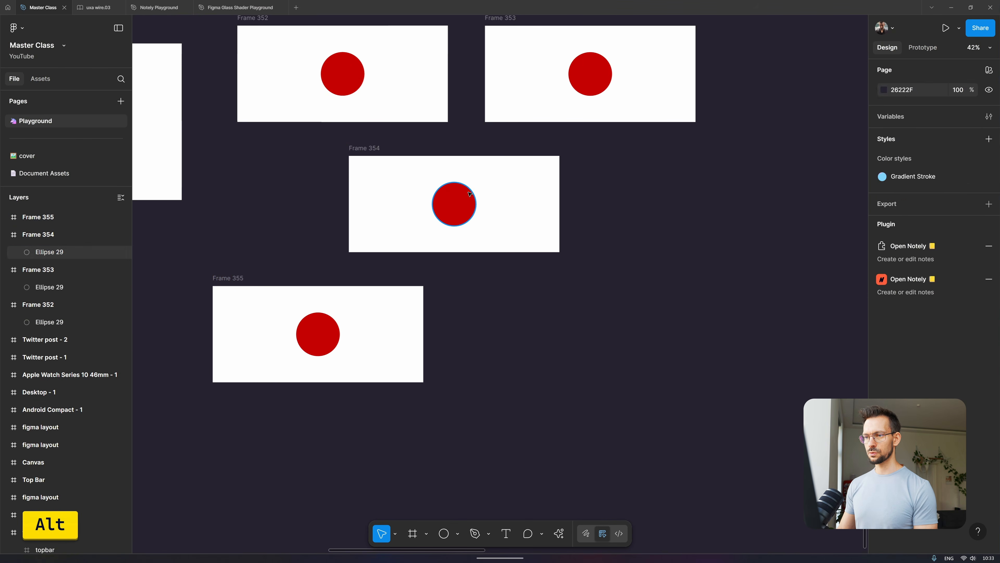
{"action": "left_click", "coordinate": [469, 194]}
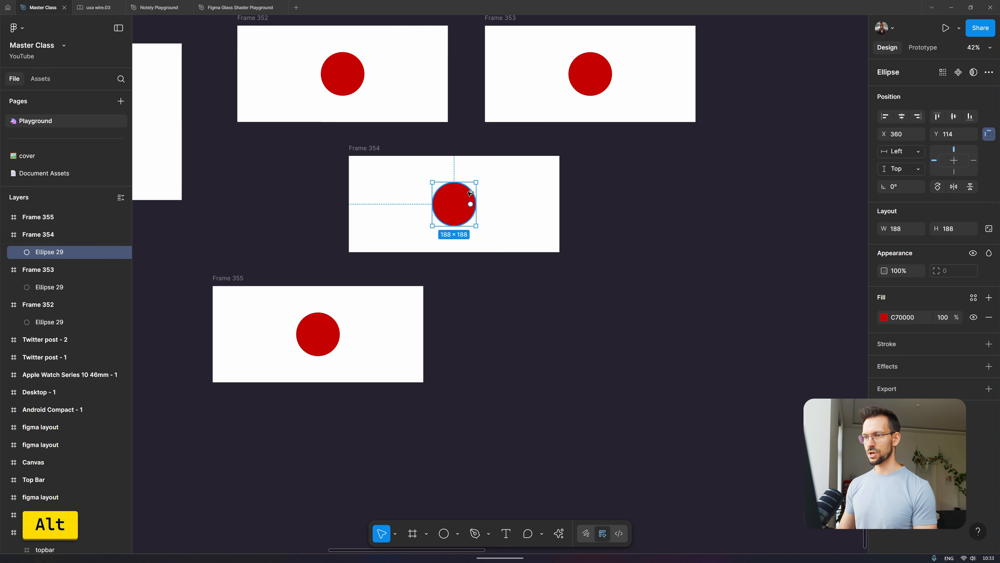
{"action": "left_click_drag", "start_coordinate": [448, 208], "coordinate": [336, 238]}
- Cut a wedge out of the loose red circle with an arc sweep of about -89.5%, and copy the shape level to its right
{"action": "scroll", "coordinate": [565, 316], "scroll_direction": "up", "scroll_amount": 4}
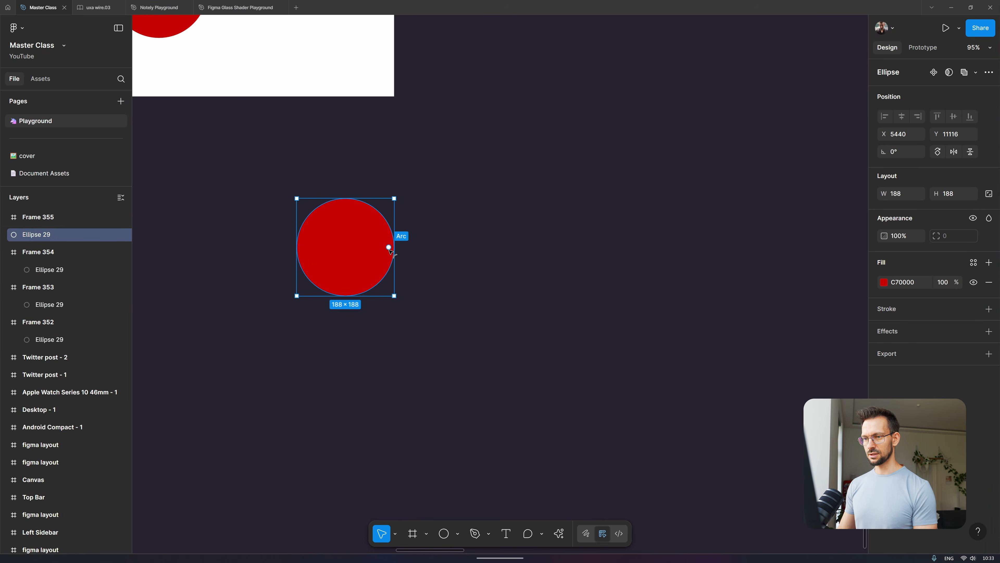
{"action": "left_click_drag", "start_coordinate": [389, 247], "coordinate": [377, 269]}
{"action": "key", "text": "ctrl+z"}
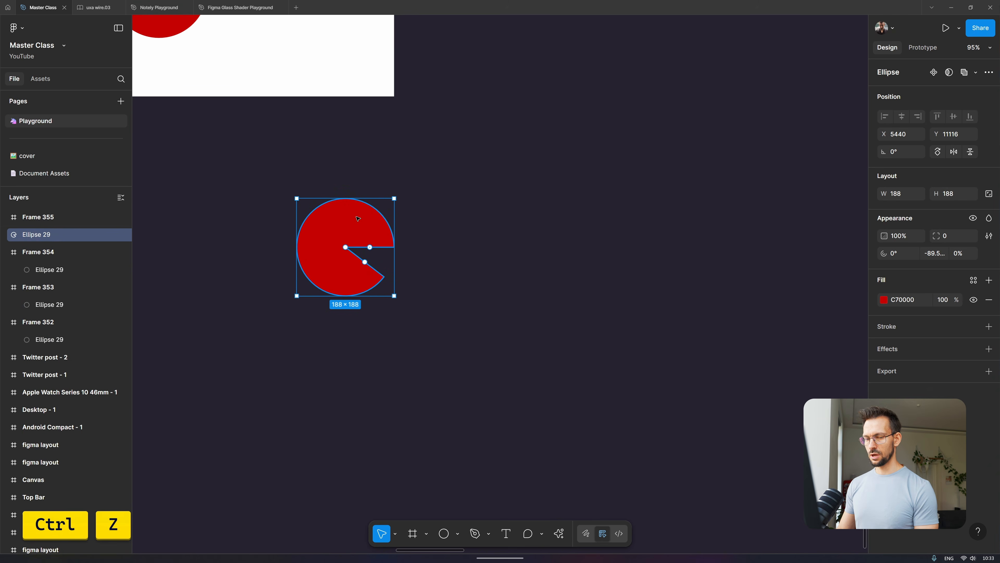
{"action": "key", "text": "alt"}
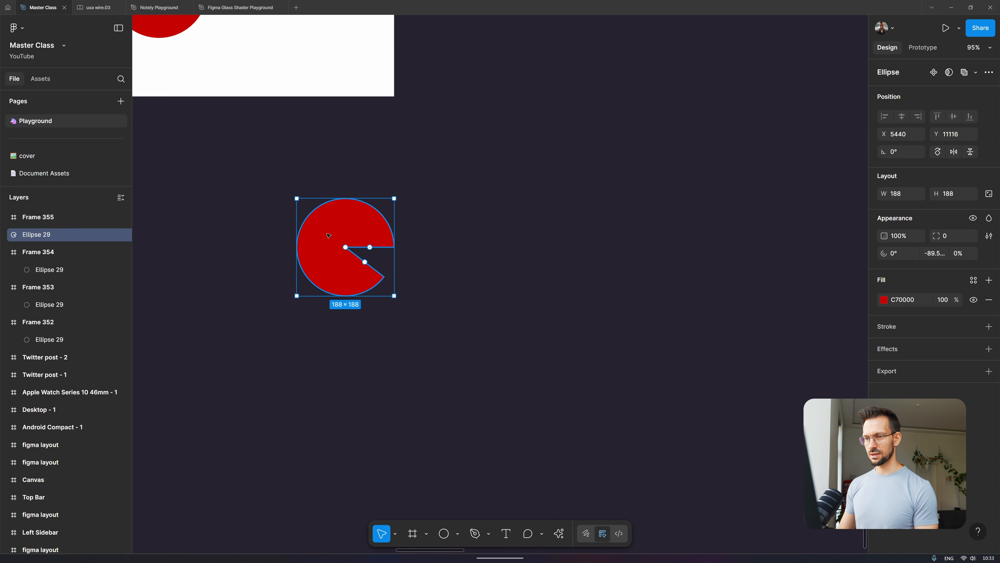
{"action": "left_click_drag", "start_coordinate": [329, 236], "coordinate": [456, 235]}
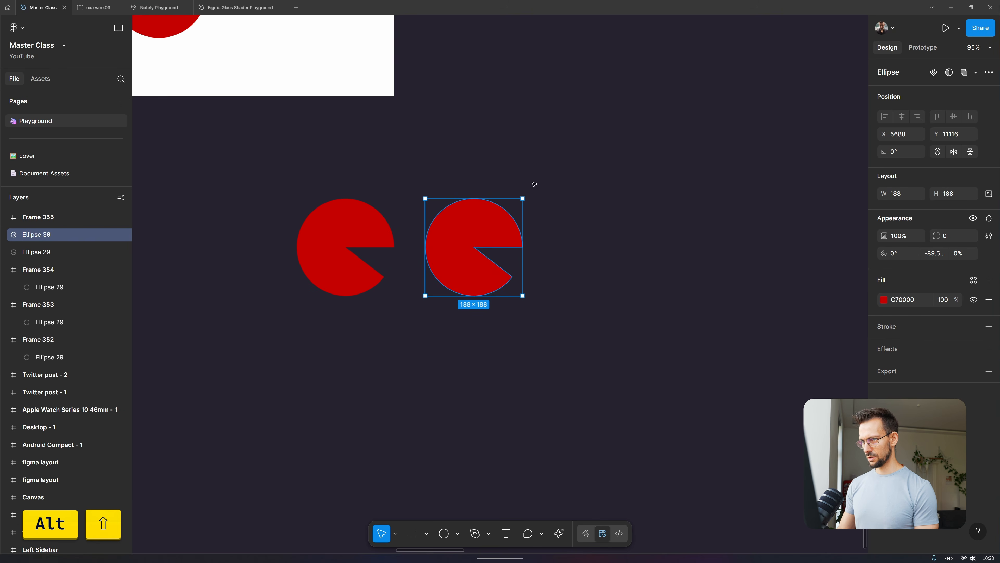
- Rotate the copied wedge circle to about 36.44° and repeat the duplication twelve times to continue the evenly spaced, progressively rotated row
{"action": "left_click_drag", "start_coordinate": [528, 196], "coordinate": [488, 167]}
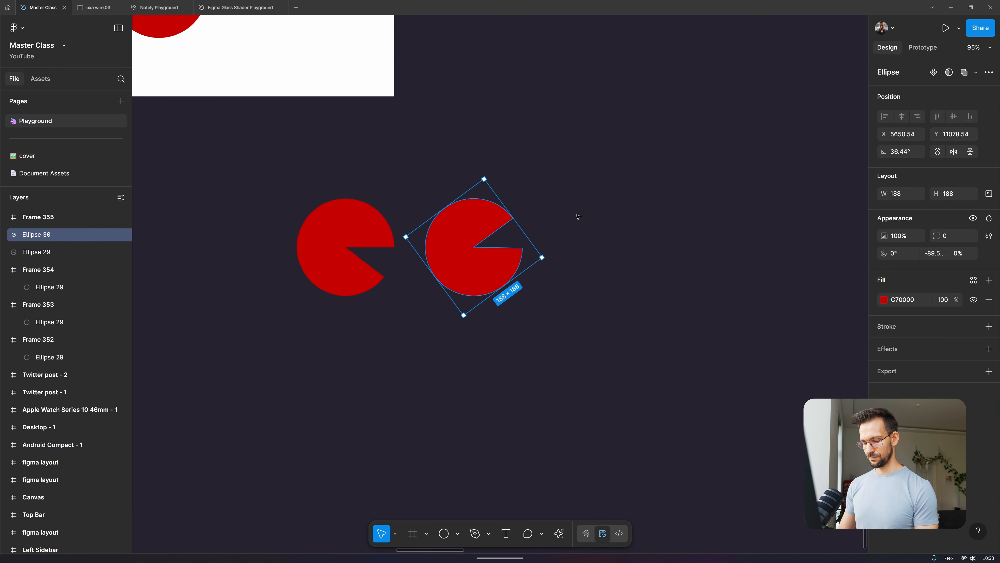
{"action": "key", "text": "ctrl"}
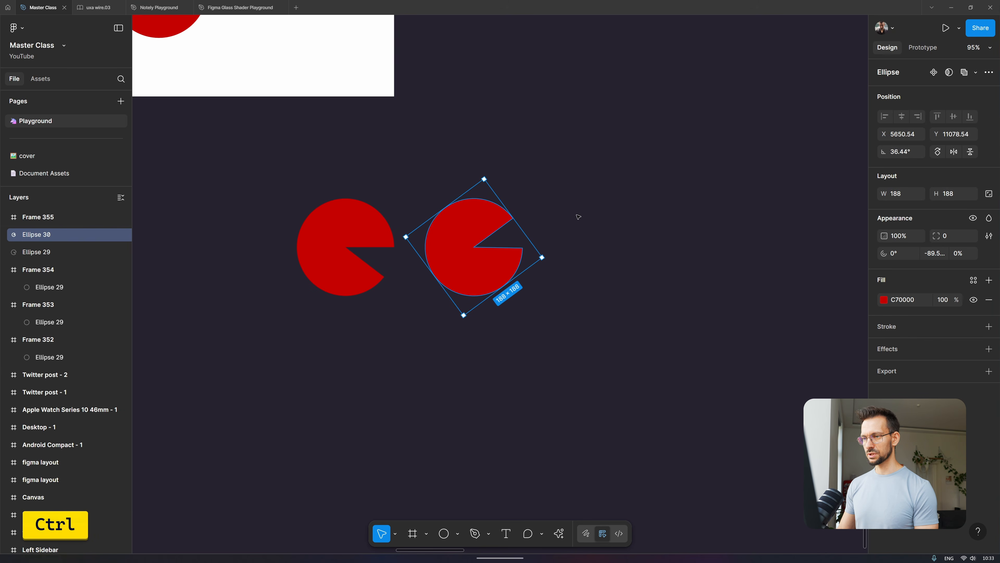
{"action": "key", "text": "ctrl+d"}
{"action": "key", "text": "ctrl+d"}
{"action": "key", "text": "ctrl+d"}
{"action": "key", "text": "ctrl+d"}
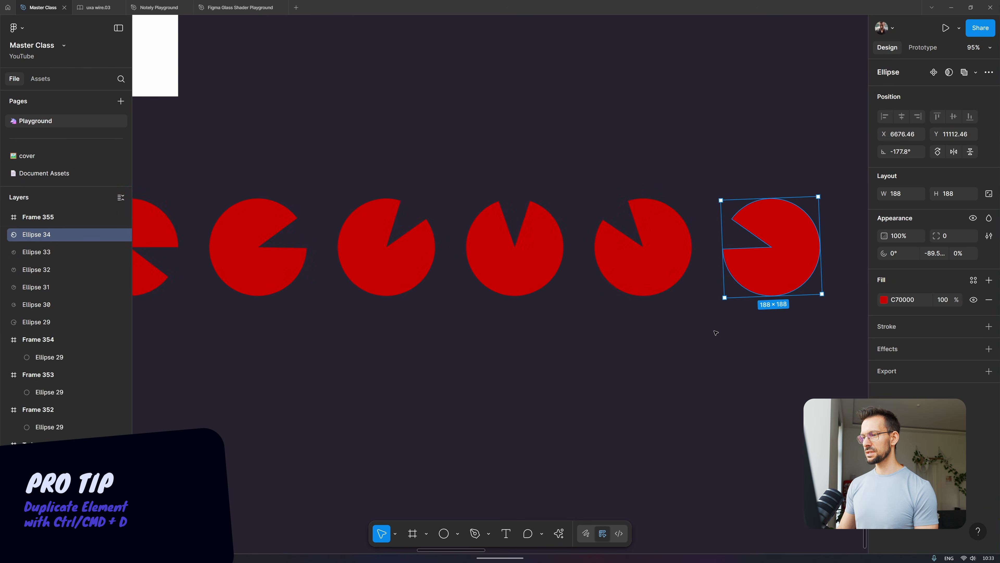
{"action": "key", "text": "ctrl+d"}
{"action": "key", "text": "ctrl+d"}
{"action": "key", "text": "ctrl+d"}
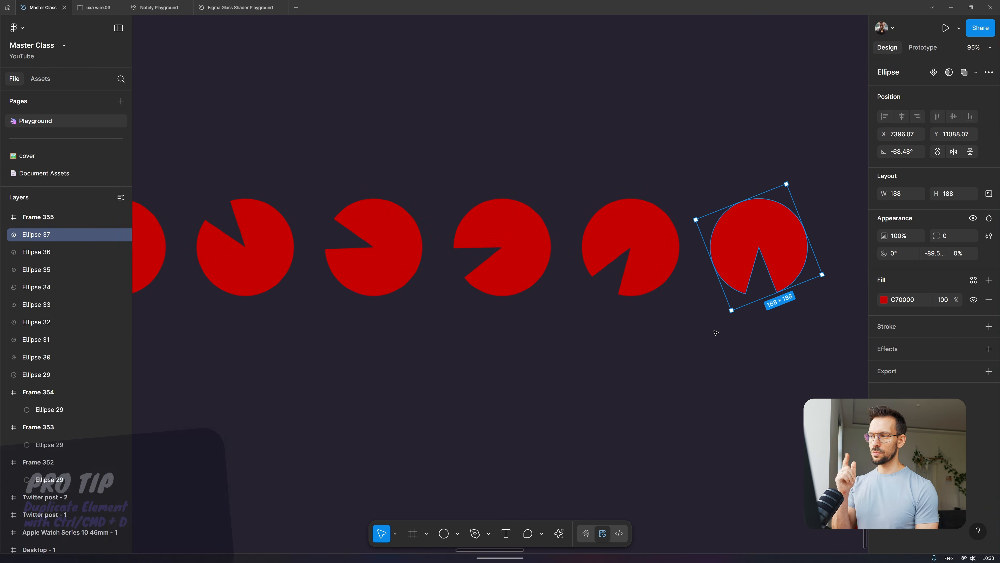
{"action": "key", "text": "ctrl+d"}
{"action": "key", "text": "ctrl+d"}
{"action": "key", "text": "ctrl+d"}
{"action": "key", "text": "ctrl+d"}
{"action": "key", "text": "ctrl+d"}
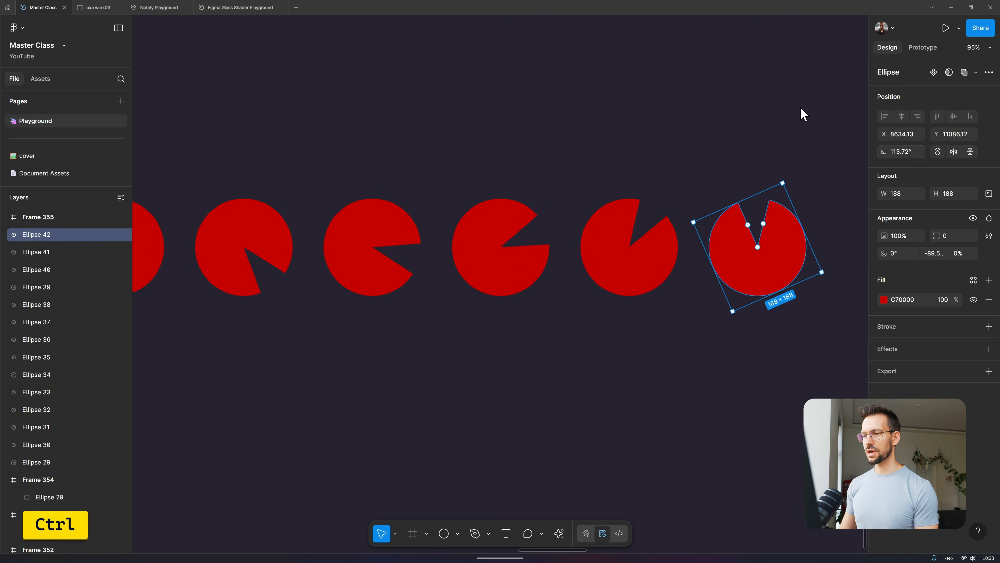
- Select the entire row of red wedge circles and delete it
{"action": "scroll", "coordinate": [591, 296], "scroll_direction": "down", "scroll_amount": 5}
{"action": "scroll", "coordinate": [389, 350], "scroll_direction": "down", "scroll_amount": 2}
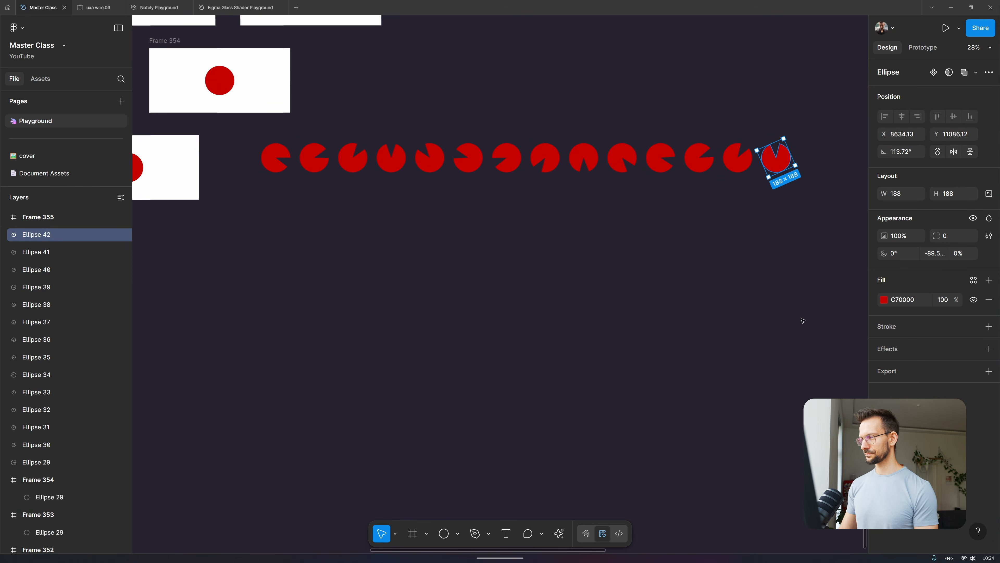
{"action": "left_click_drag", "start_coordinate": [803, 320], "coordinate": [269, 141]}
{"action": "key", "text": "Delete"}
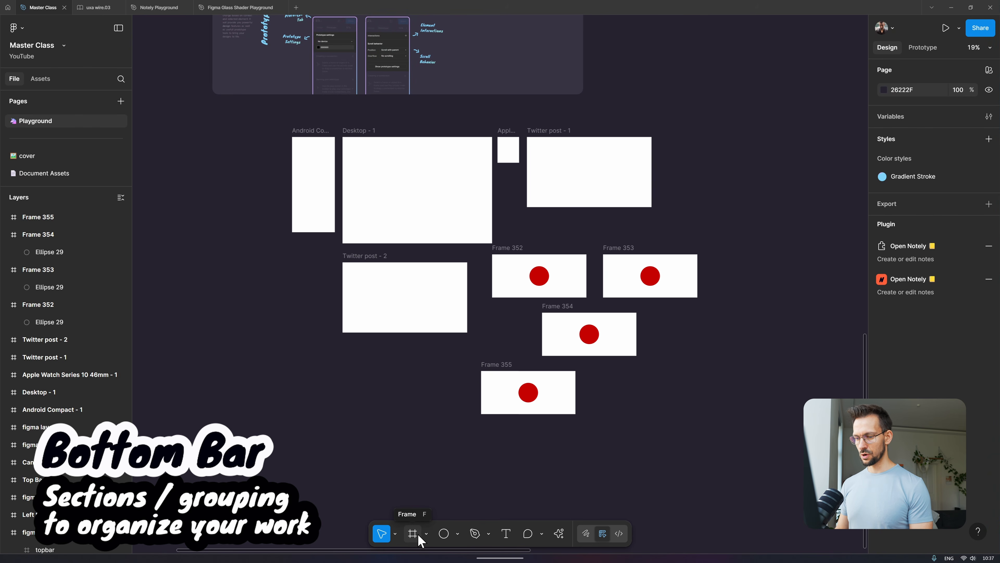
- Draw a section of about 4577 × 3049 around all the preset frames and red circle frames
{"action": "left_click", "coordinate": [428, 534]}
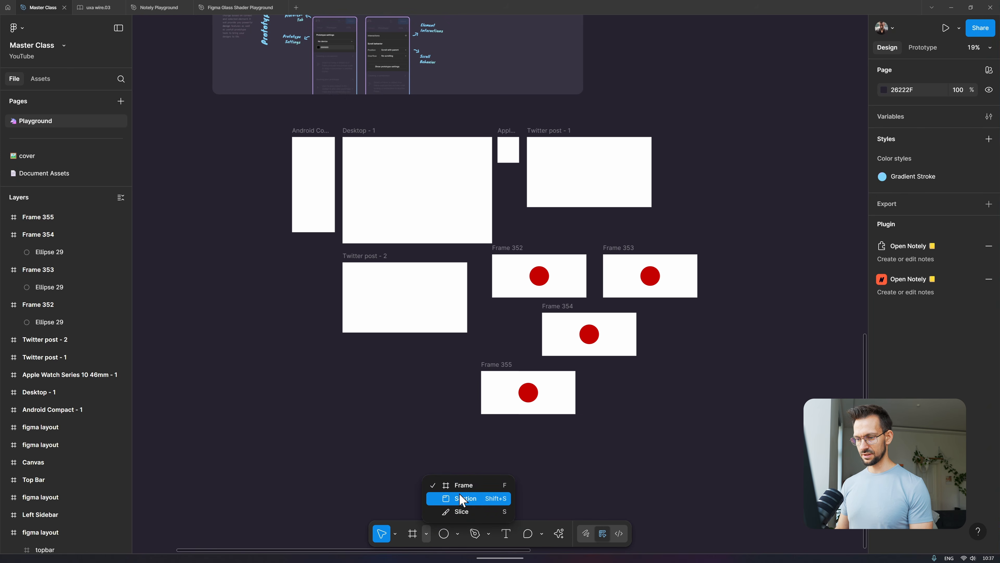
{"action": "left_click", "coordinate": [479, 501]}
{"action": "key", "text": "shift+s"}
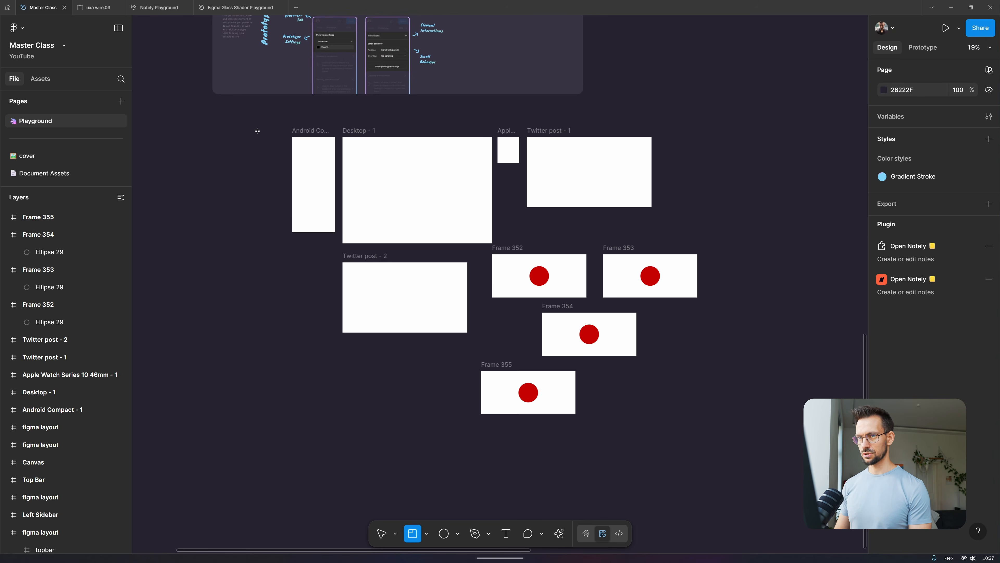
{"action": "left_click_drag", "start_coordinate": [273, 118], "coordinate": [748, 435]}
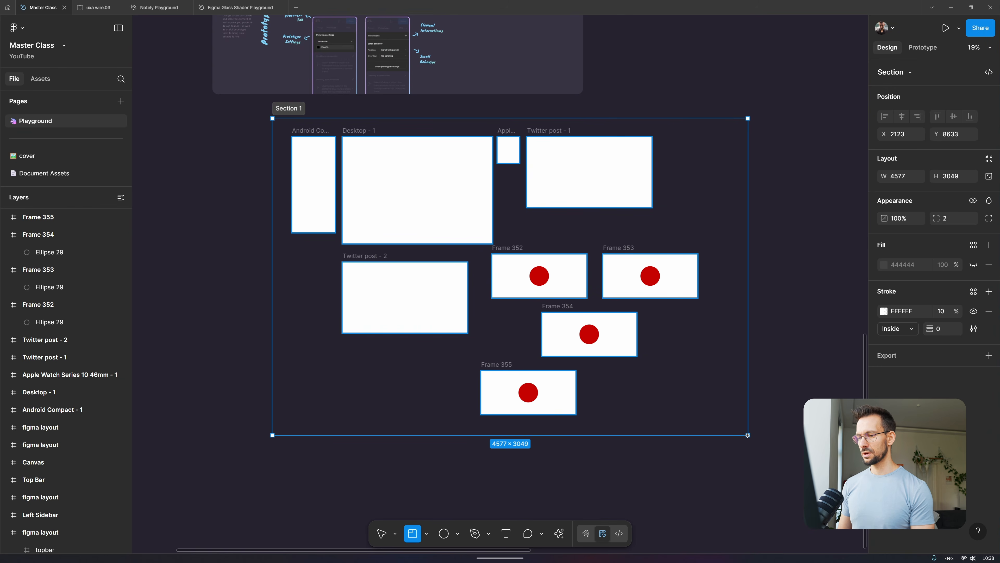
{"action": "left_click_drag", "start_coordinate": [748, 435], "coordinate": [748, 435]}
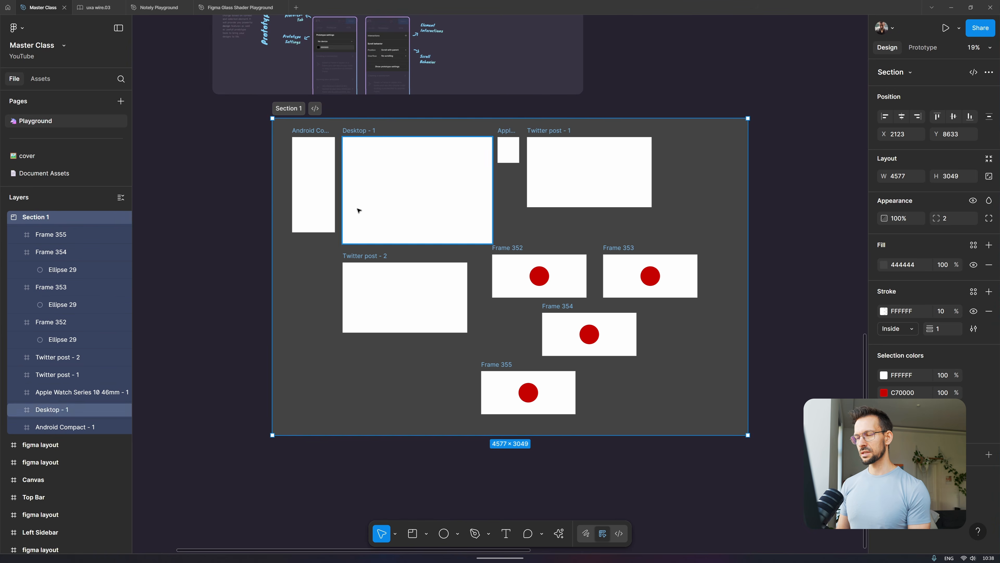
- Mark the section containing the frames as Ready for dev, and remove that status again
{"action": "scroll", "coordinate": [358, 210], "scroll_direction": "down", "scroll_amount": 3}
{"action": "scroll", "coordinate": [358, 211], "scroll_direction": "down", "scroll_amount": 5}
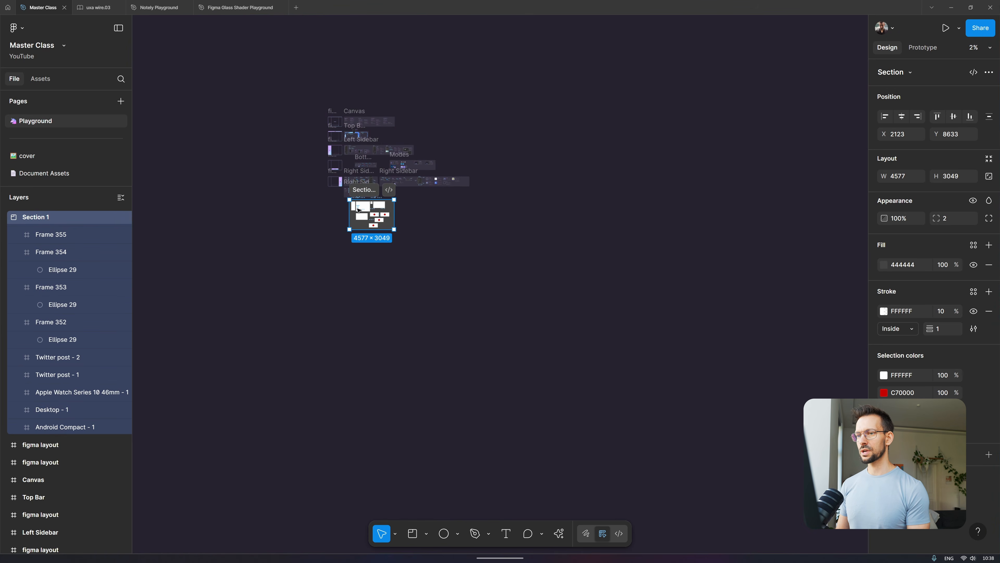
{"action": "key", "text": "shift+2"}
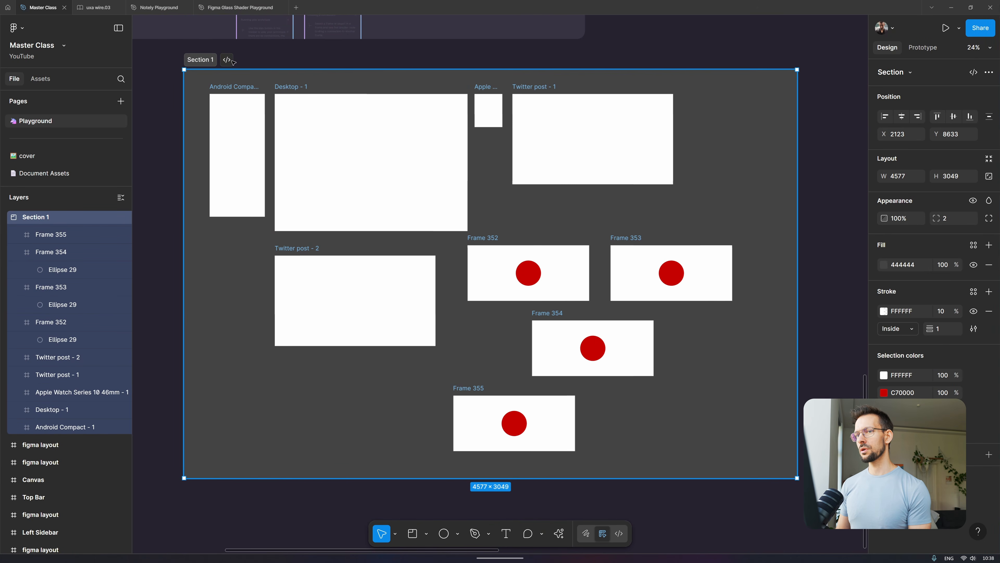
{"action": "left_click", "coordinate": [232, 60]}
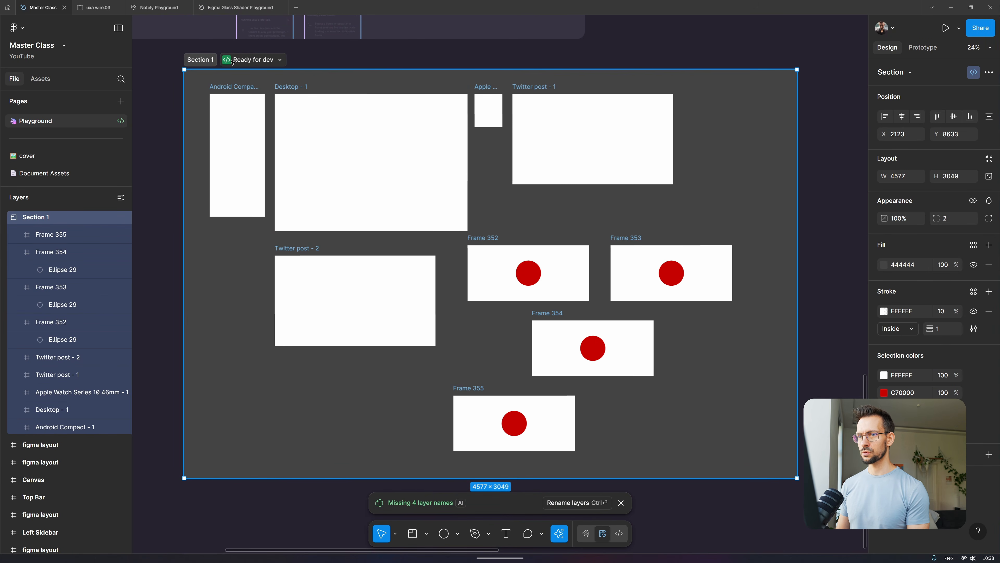
{"action": "left_click", "coordinate": [264, 62]}
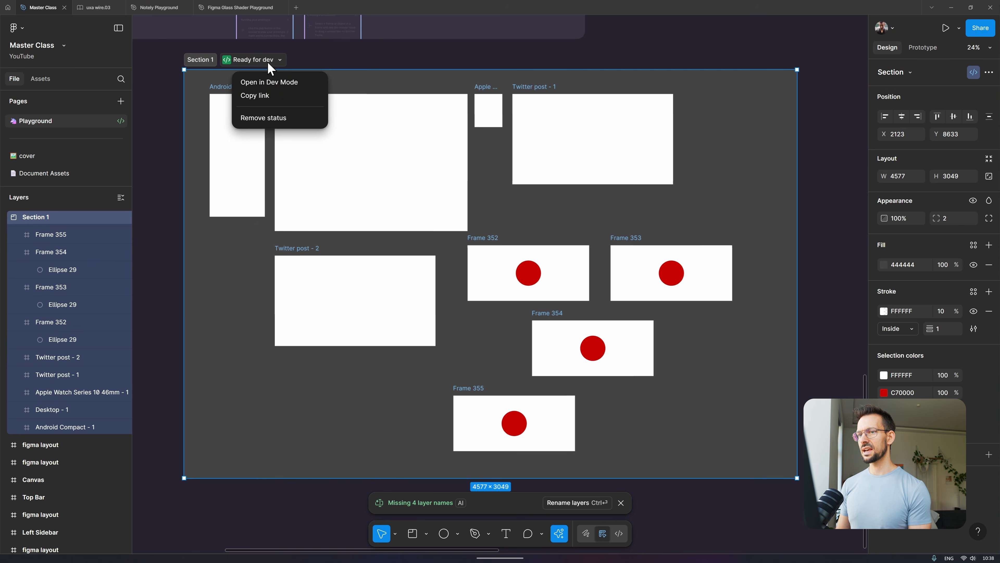
{"action": "left_click", "coordinate": [227, 59]}
{"action": "left_click", "coordinate": [227, 59]}
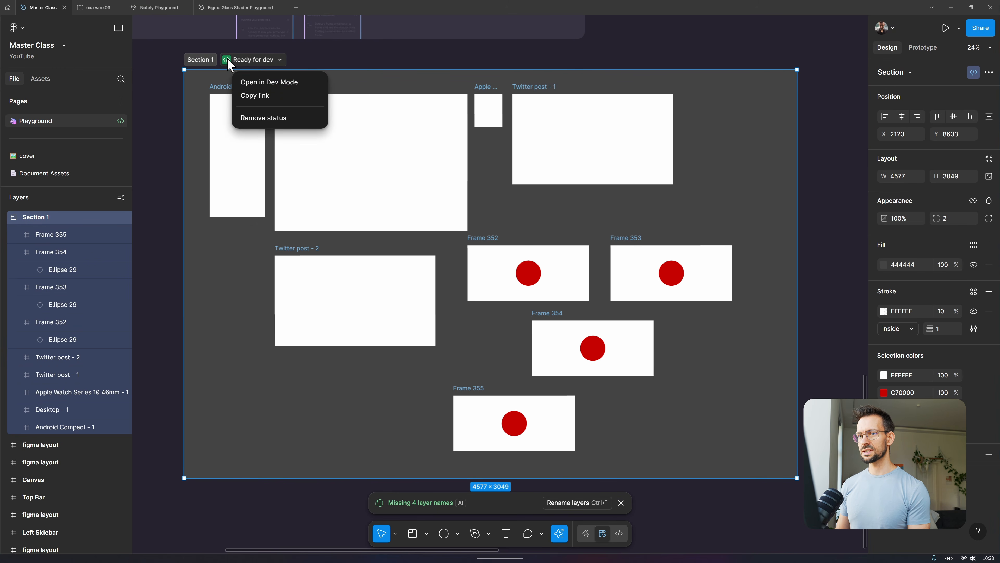
{"action": "left_click", "coordinate": [263, 118]}
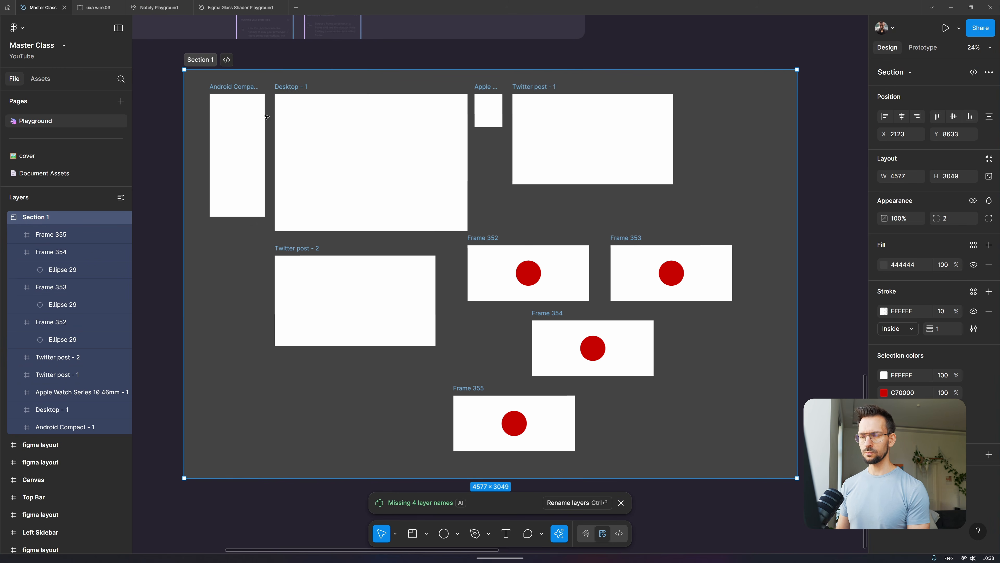
- Move the section with all its frames left and slightly down to about X 1546, Y 8701, and deselect it
{"action": "scroll", "coordinate": [360, 77], "scroll_direction": "up", "scroll_amount": 2}
{"action": "scroll", "coordinate": [359, 77], "scroll_direction": "down", "scroll_amount": 3}
{"action": "scroll", "coordinate": [359, 77], "scroll_direction": "right", "scroll_amount": 2}
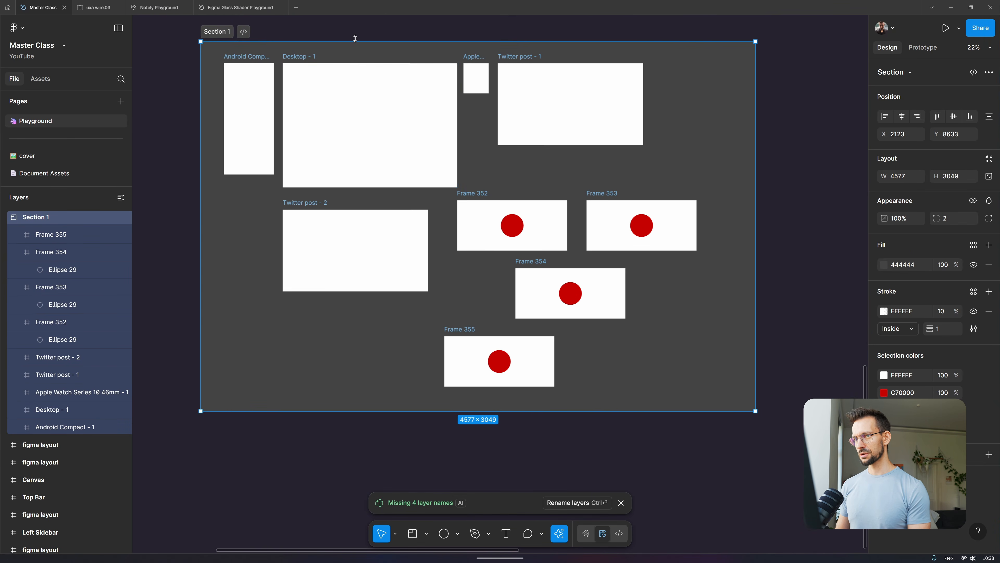
{"action": "scroll", "coordinate": [364, 41], "scroll_direction": "up", "scroll_amount": 2}
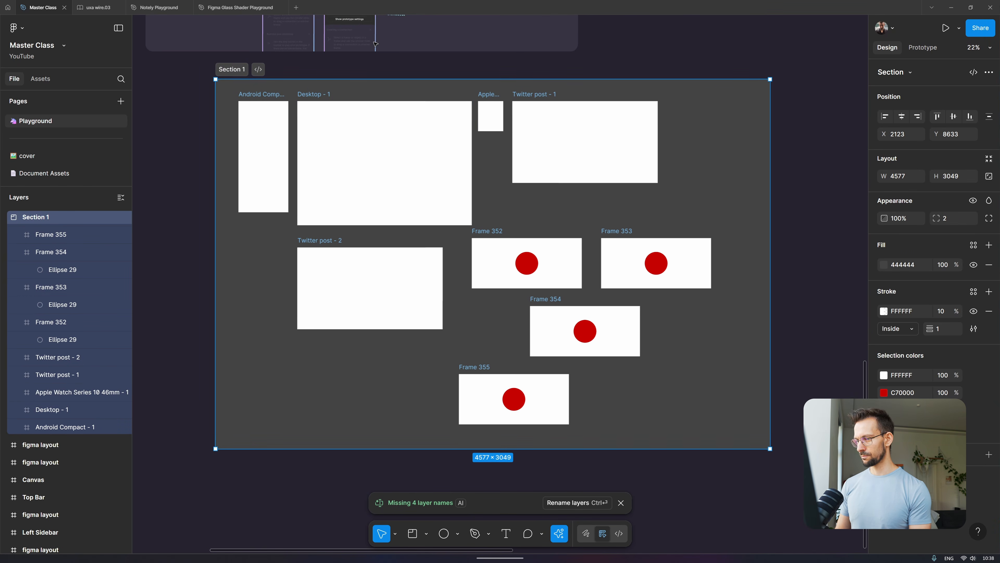
{"action": "scroll", "coordinate": [376, 44], "scroll_direction": "down", "scroll_amount": 1}
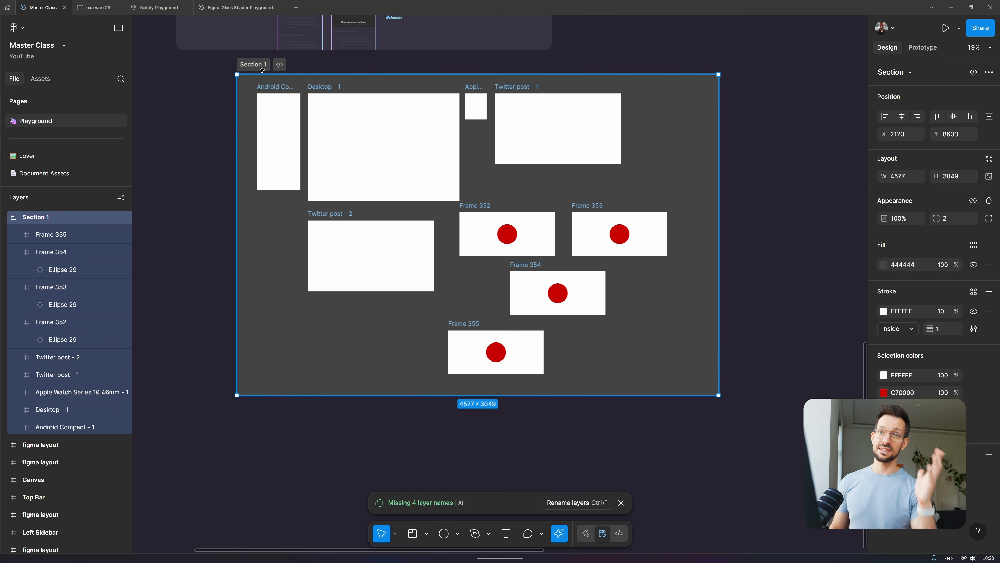
{"action": "left_click_drag", "start_coordinate": [262, 70], "coordinate": [201, 77]}
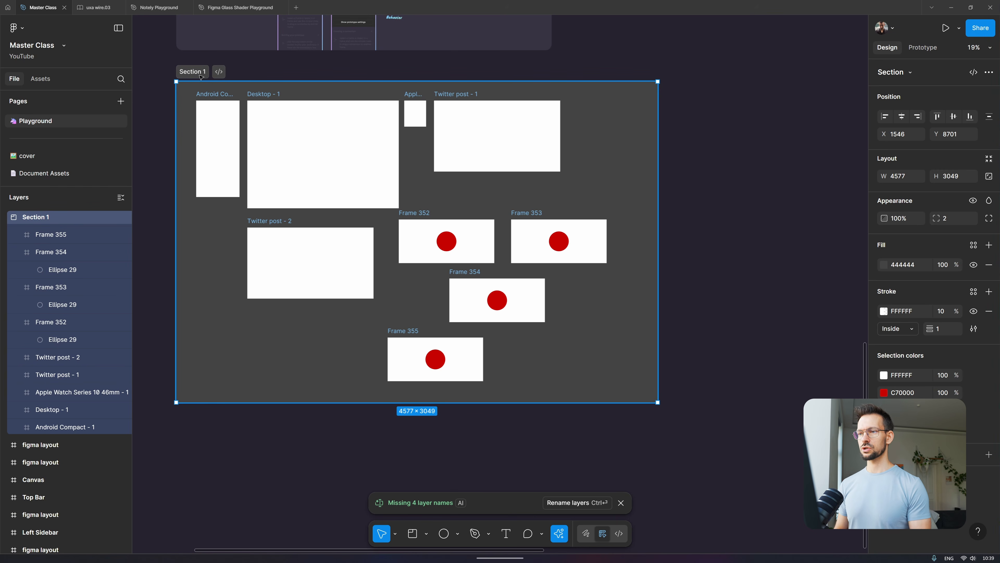
{"action": "left_click", "coordinate": [686, 173]}
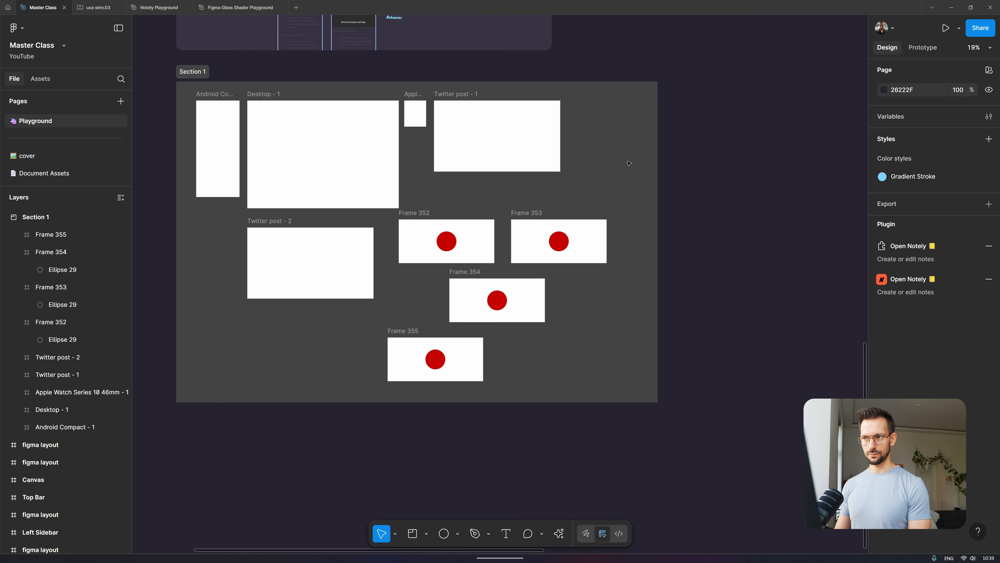
- Select the section together with all its frames and delete it from the canvas
{"action": "scroll", "coordinate": [630, 163], "scroll_direction": "left", "scroll_amount": 2}
{"action": "scroll", "coordinate": [721, 417], "scroll_direction": "up", "scroll_amount": 2}
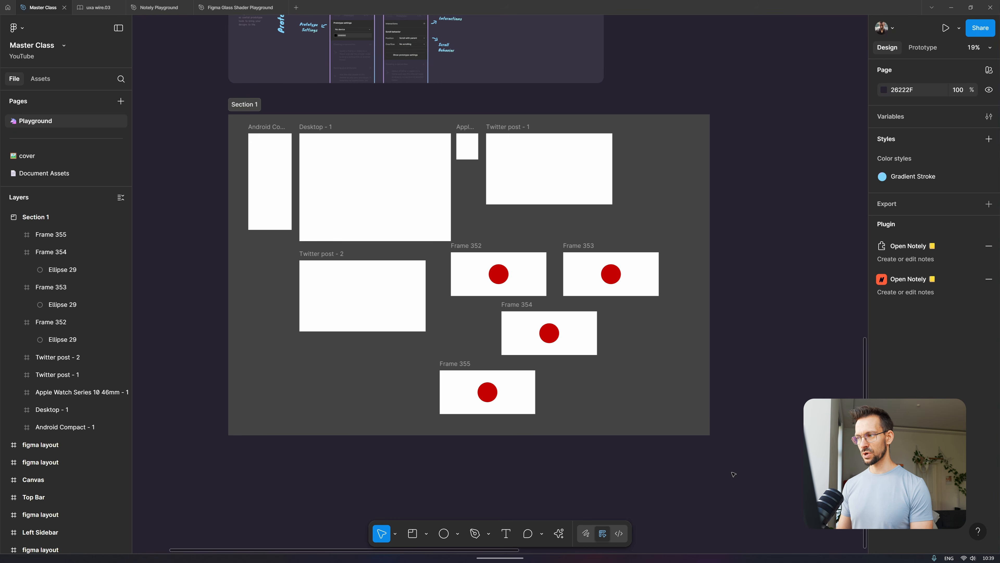
{"action": "left_click_drag", "start_coordinate": [749, 473], "coordinate": [208, 92]}
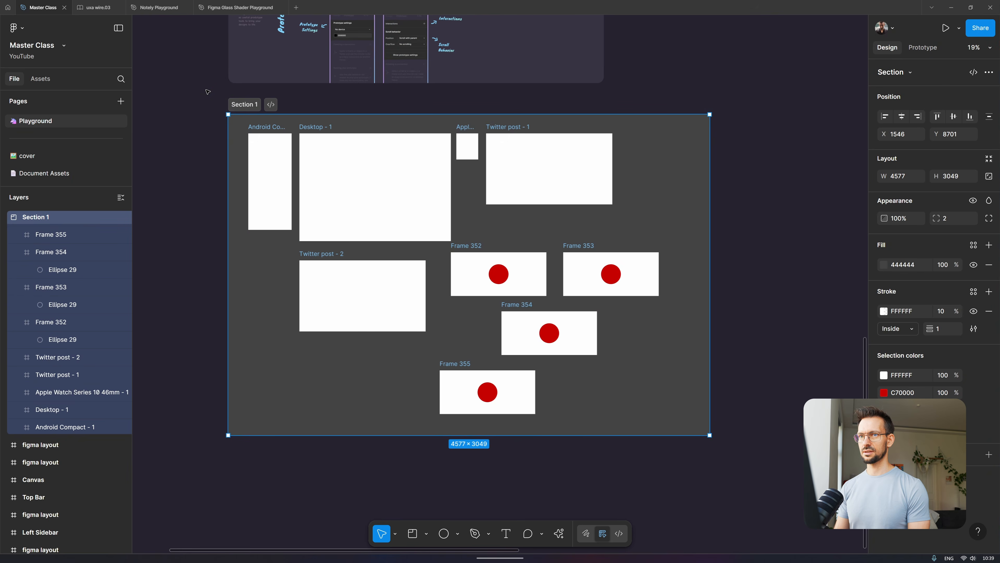
{"action": "key", "text": "Delete"}
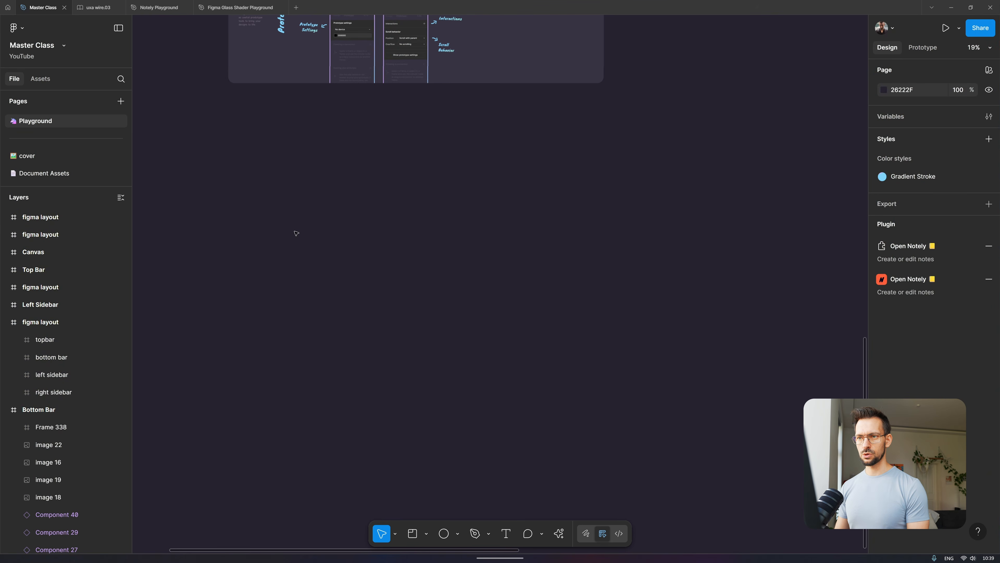
- Examine the Bottom Bar overview frame, including its descriptions of the Frame & Sections and Move, Hand & Scale tools
{"action": "scroll", "coordinate": [295, 232], "scroll_direction": "up", "scroll_amount": 8}
{"action": "scroll", "coordinate": [408, 158], "scroll_direction": "up", "scroll_amount": 5}
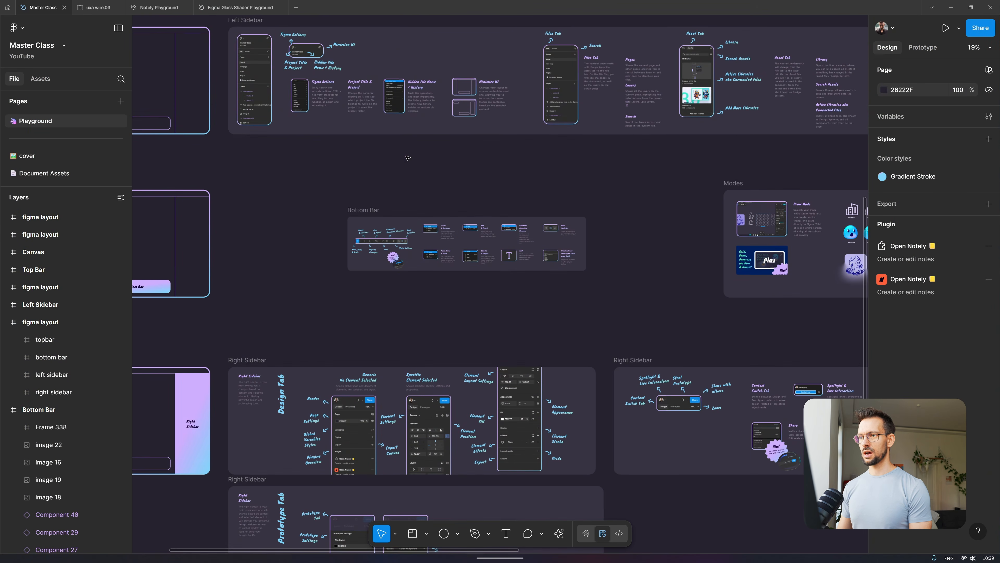
{"action": "scroll", "coordinate": [375, 262], "scroll_direction": "up", "scroll_amount": 5}
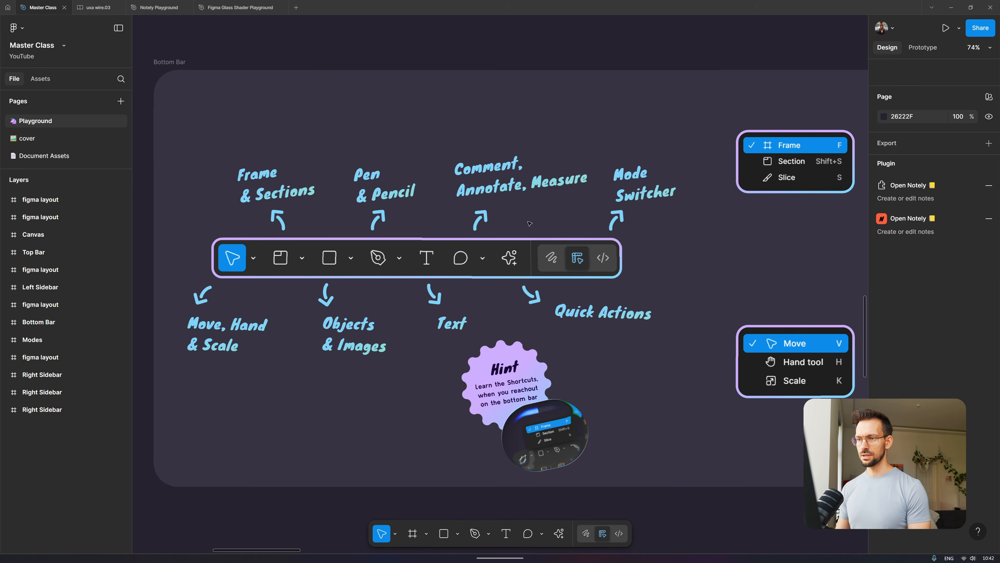
{"action": "scroll", "coordinate": [529, 224], "scroll_direction": "down", "scroll_amount": 1}
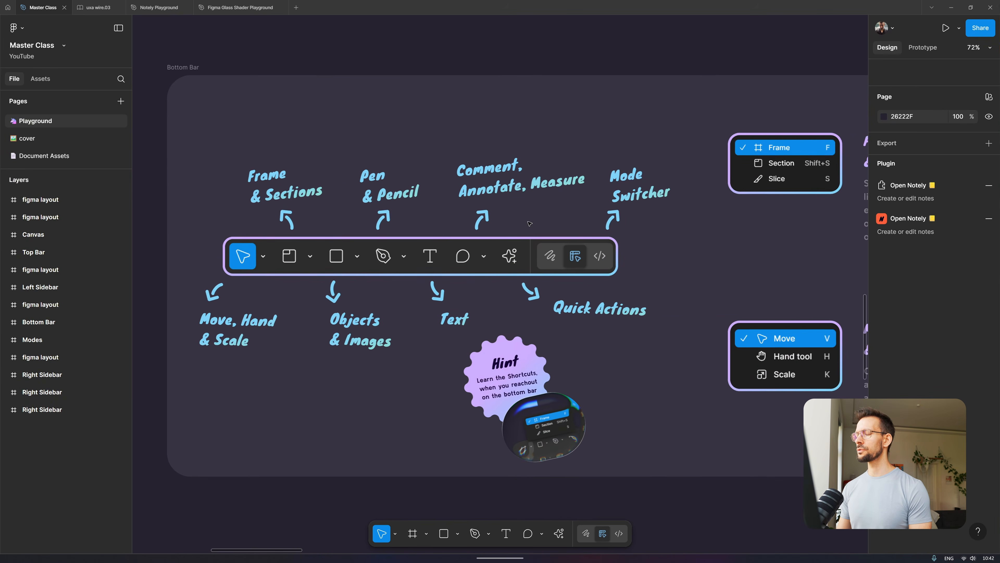
{"action": "scroll", "coordinate": [530, 224], "scroll_direction": "right", "scroll_amount": 8}
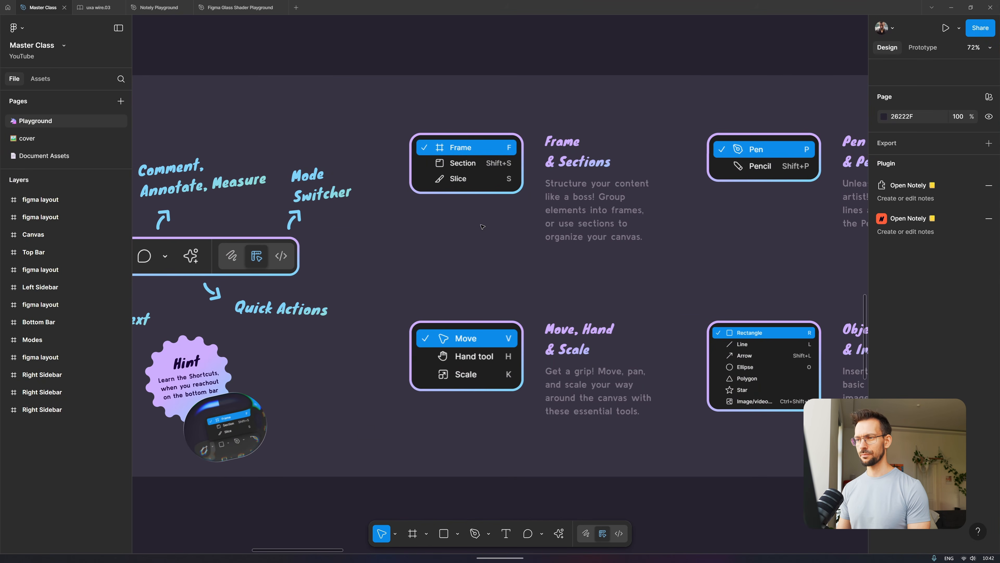
{"action": "scroll", "coordinate": [482, 226], "scroll_direction": "right", "scroll_amount": 1}
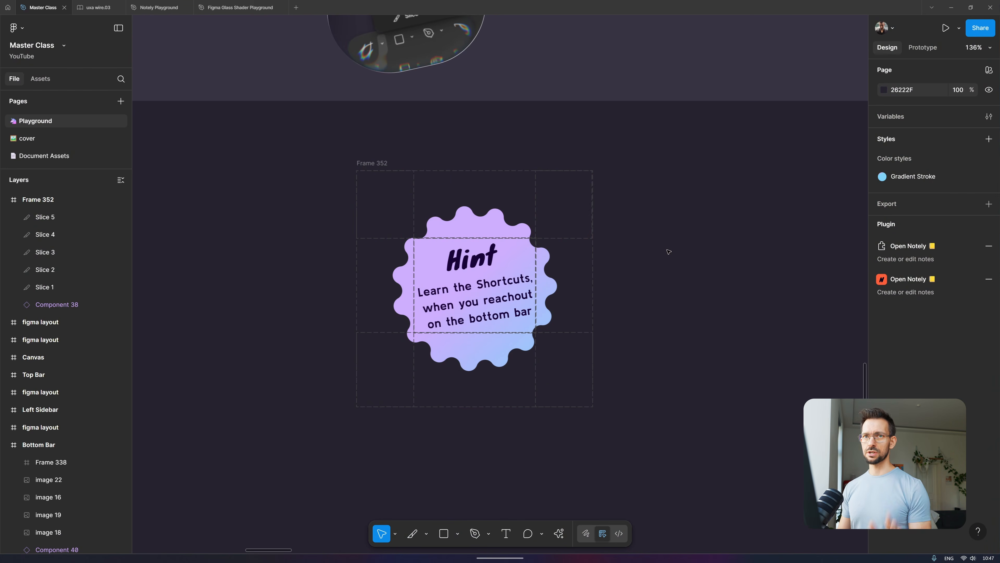
- Export all five slices in Frame 352 as PNG files at 2x only into the Downloads > batch folder
{"action": "left_click", "coordinate": [382, 164]}
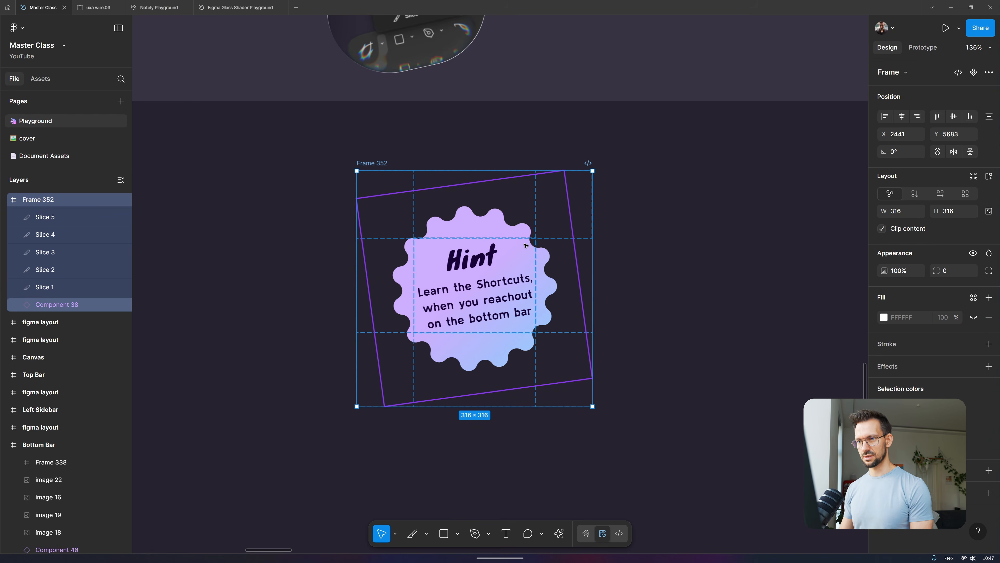
{"action": "left_click", "coordinate": [74, 216]}
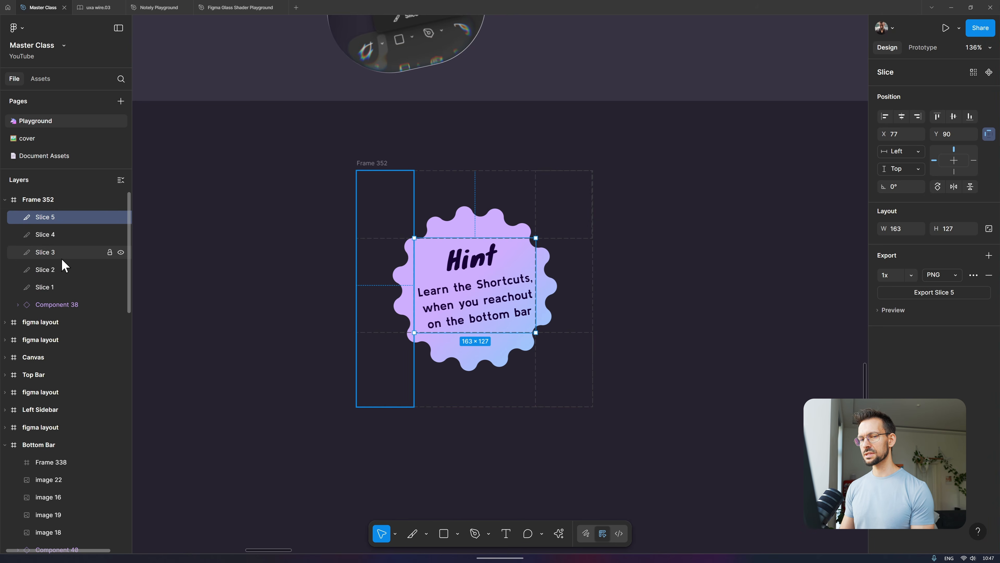
{"action": "left_click", "coordinate": [55, 287], "text": "shift"}
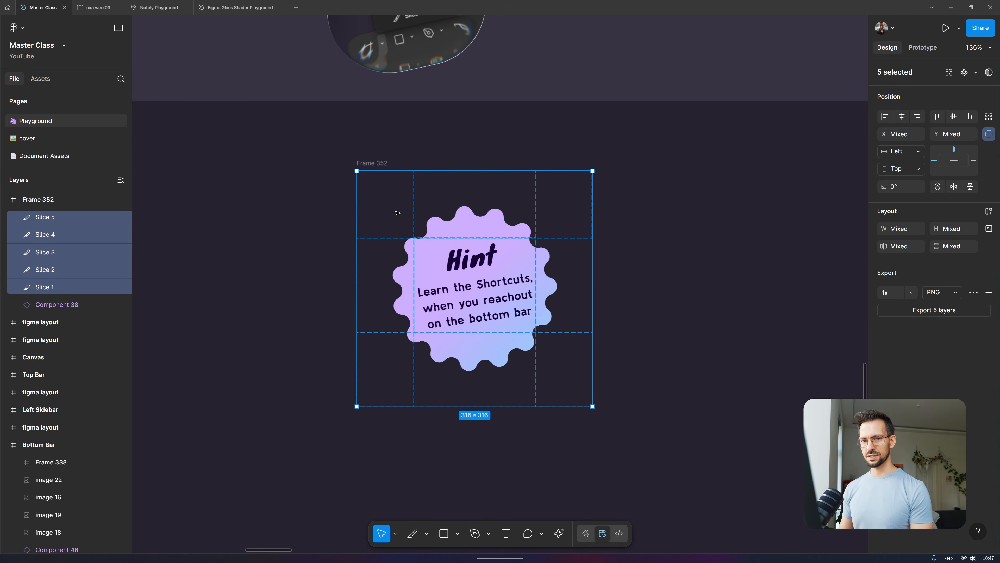
{"action": "left_click", "coordinate": [989, 272]}
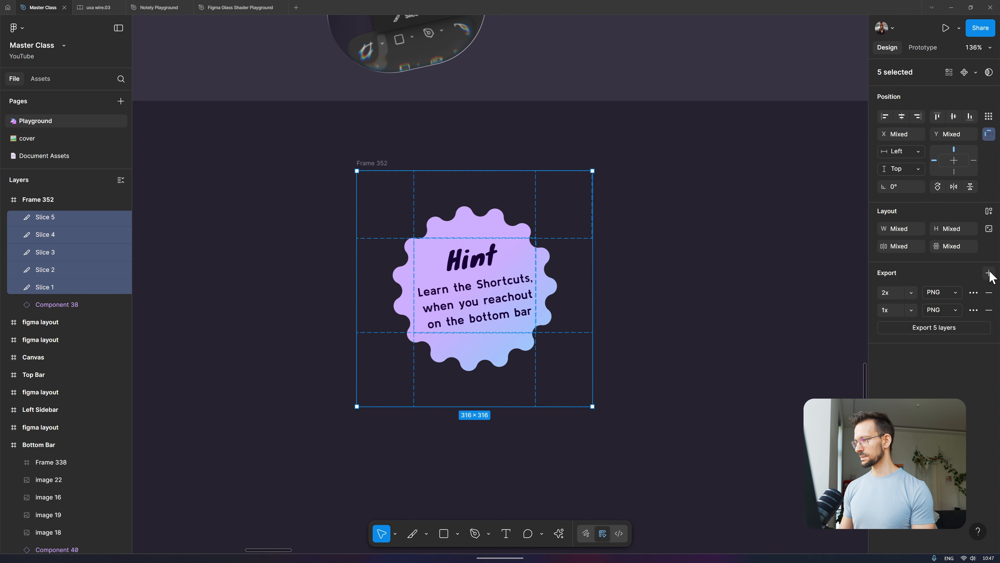
{"action": "left_click", "coordinate": [989, 310]}
{"action": "left_click", "coordinate": [924, 316]}
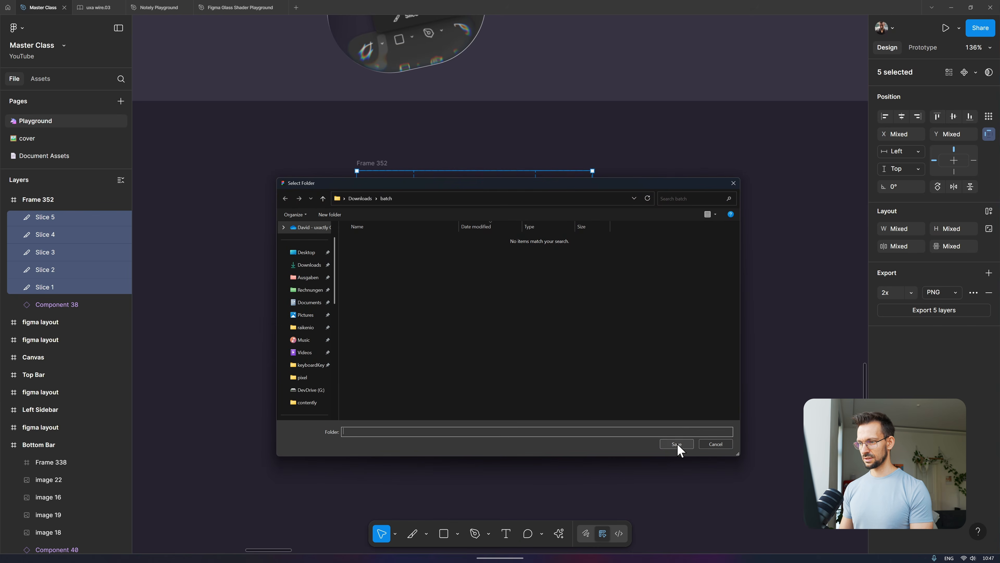
{"action": "left_click", "coordinate": [677, 443]}
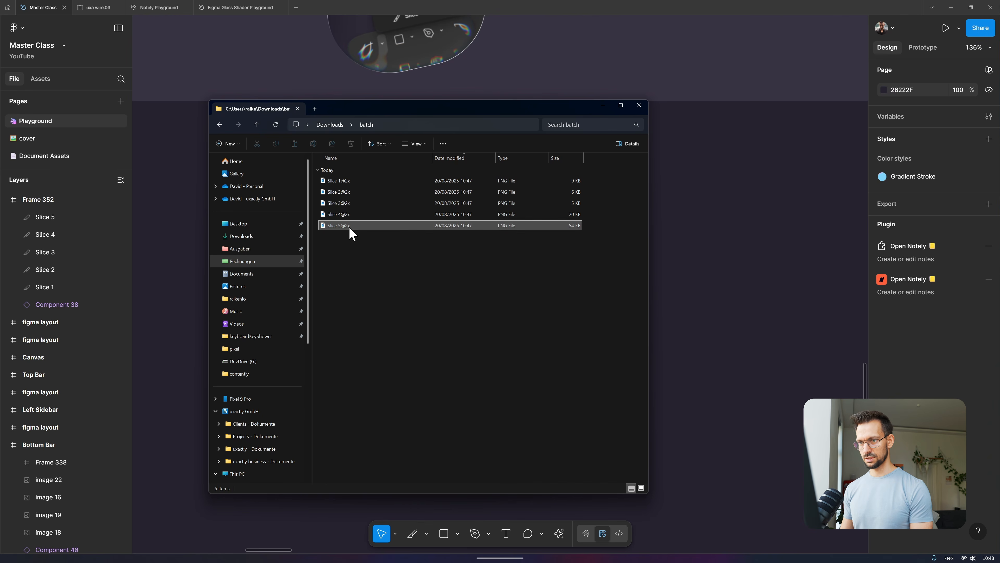
- In File Explorer, preview the exported slice images in the batch folder one after another, from Slice 1@2x to Slice 5@2x
{"action": "key", "text": "space"}
{"action": "key", "text": "ctrl+space"}
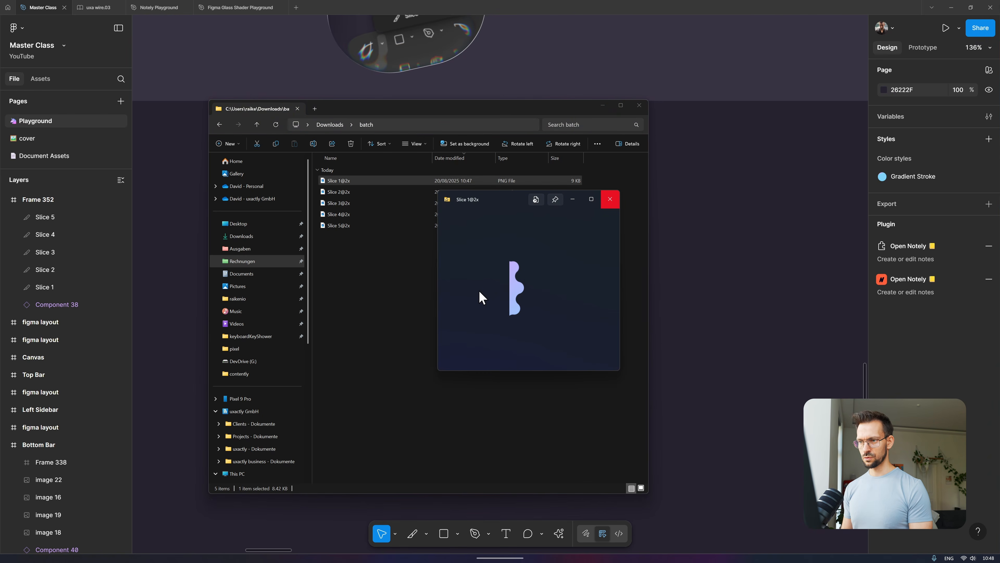
{"action": "key", "text": "Right"}
{"action": "key", "text": "Right"}
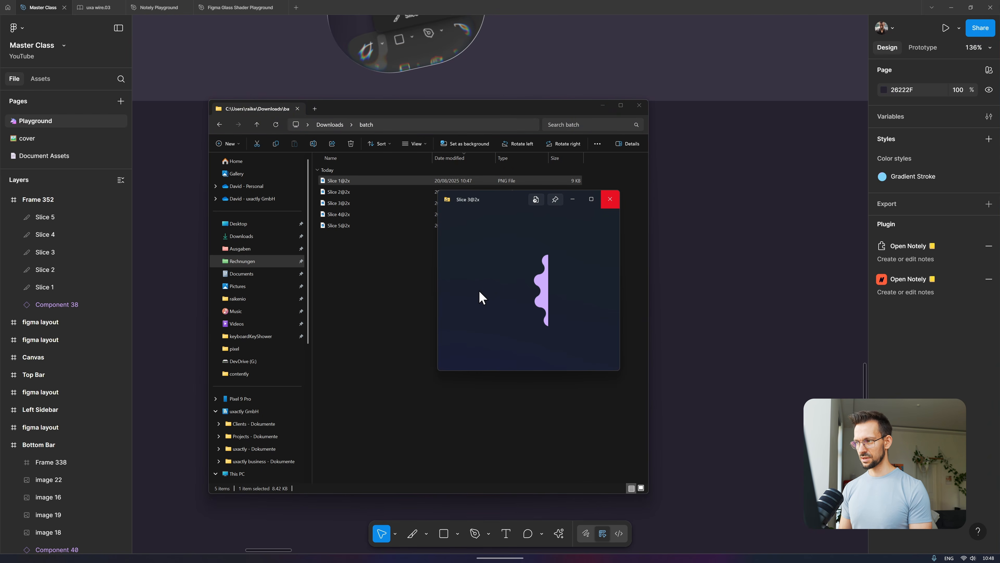
{"action": "key", "text": "Right"}
{"action": "key", "text": "Right"}
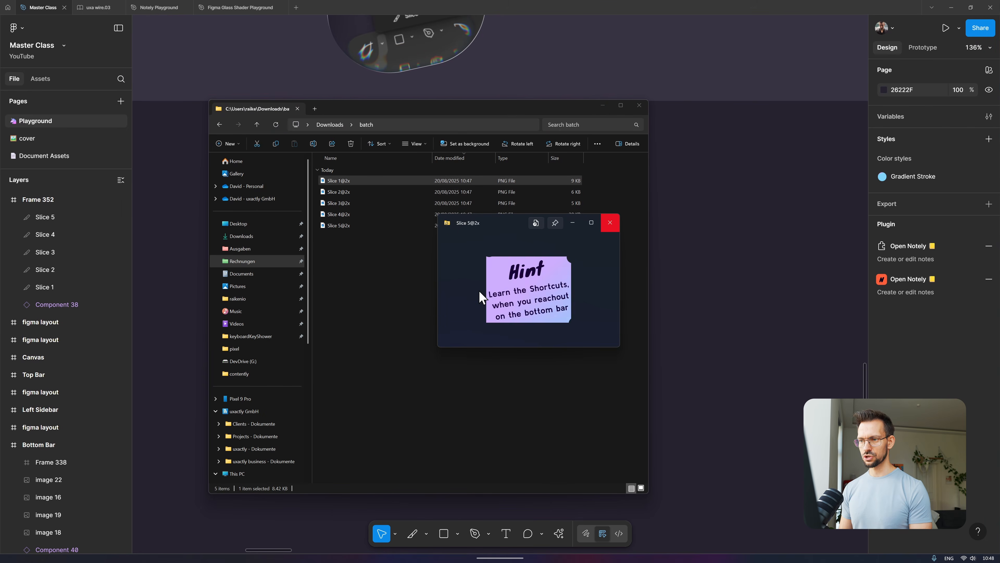
{"action": "key", "text": "Left"}
{"action": "key", "text": "Left"}
{"action": "key", "text": "Left"}
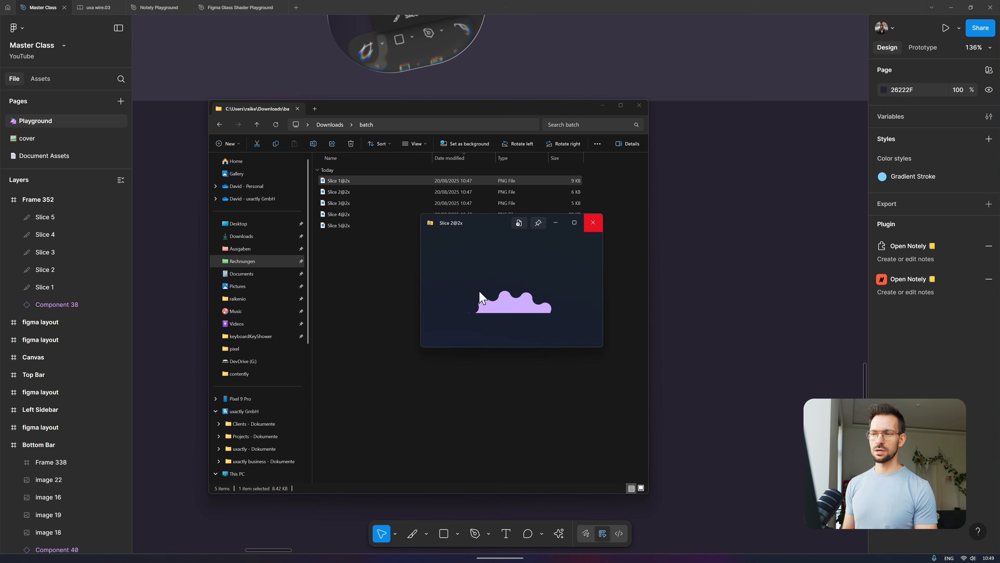
{"action": "key", "text": "Right"}
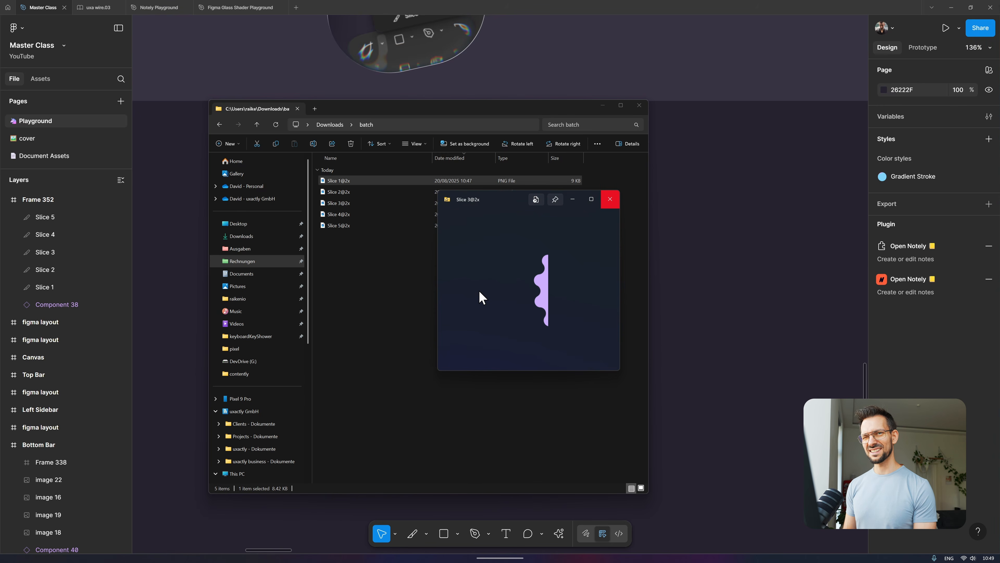
{"action": "key", "text": "Right"}
{"action": "key", "text": "Right"}
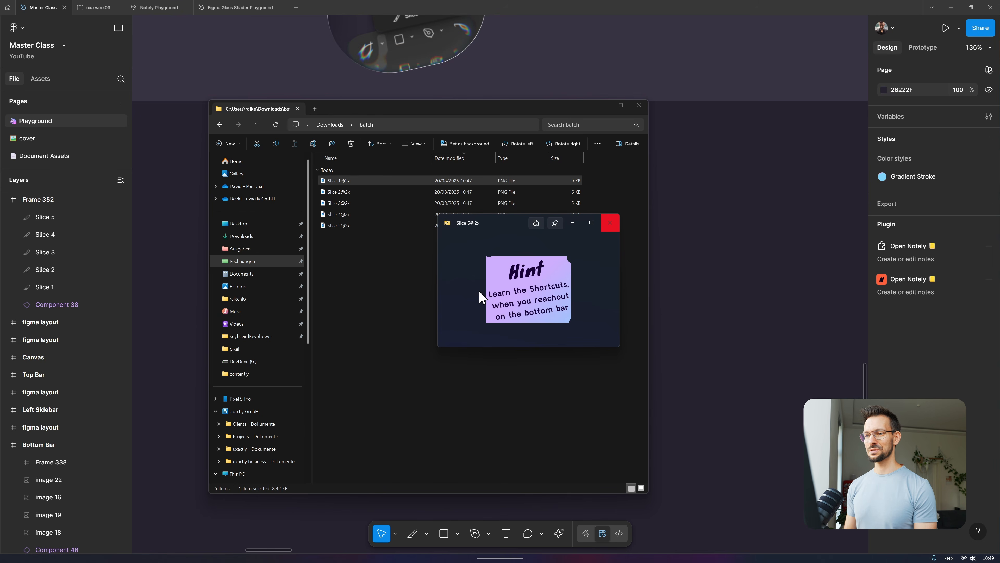
{"action": "key", "text": "Right"}
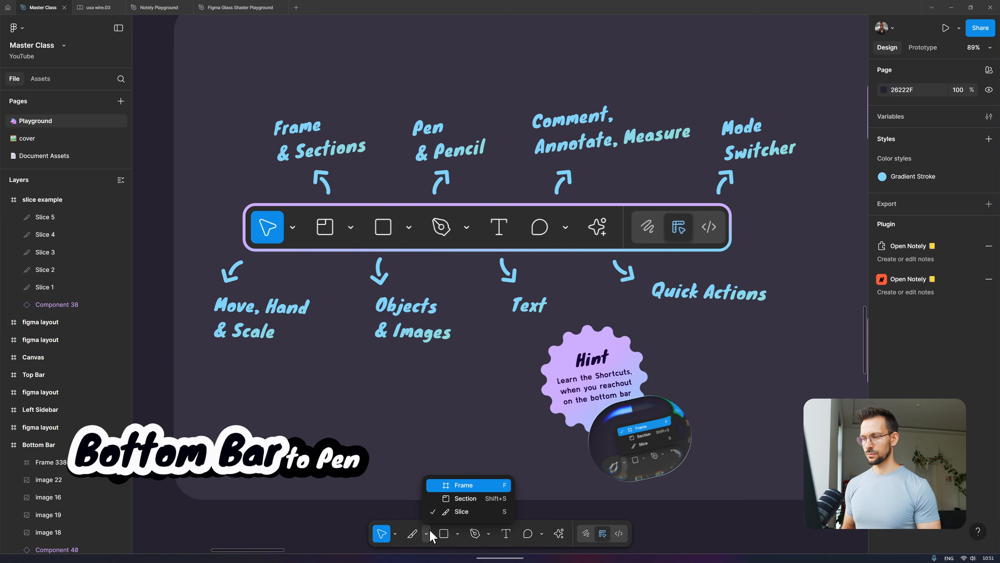
- Draw a small five-pointed star on the empty canvas below the frames, and a larger one about 196 × 196 beside it
{"action": "left_click", "coordinate": [430, 530]}
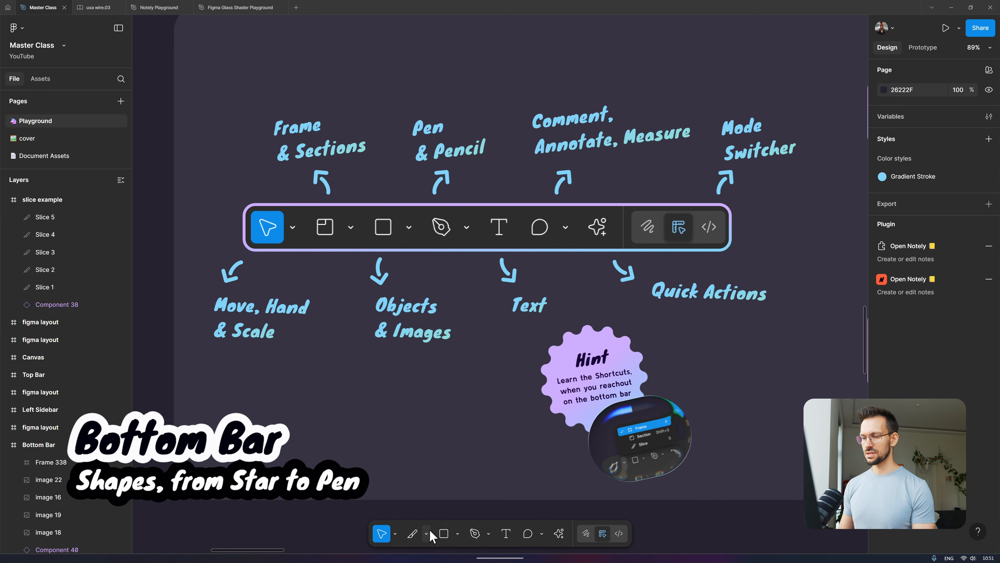
{"action": "left_click", "coordinate": [458, 534]}
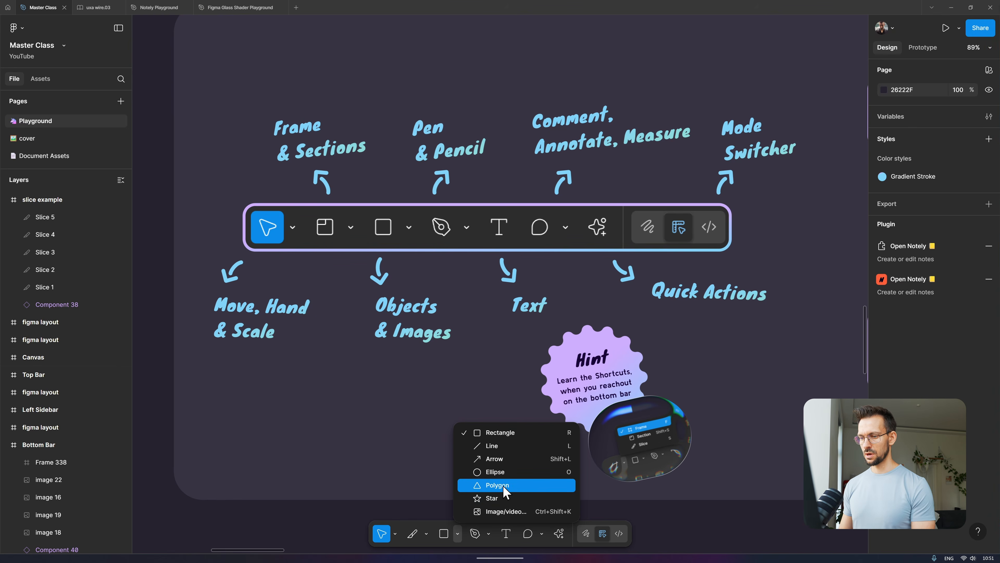
{"action": "left_click", "coordinate": [510, 498]}
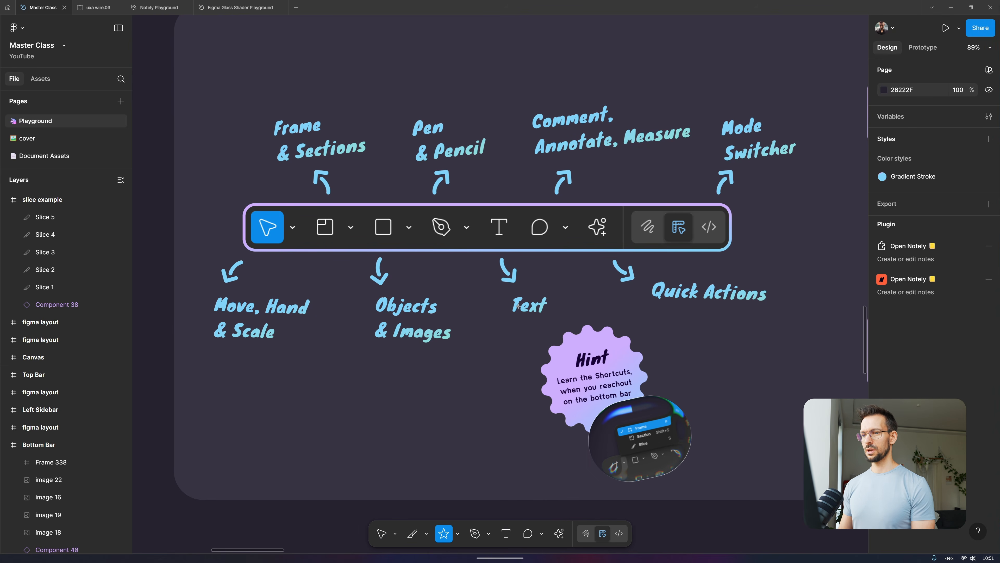
{"action": "scroll", "coordinate": [518, 306], "scroll_direction": "down", "scroll_amount": 15}
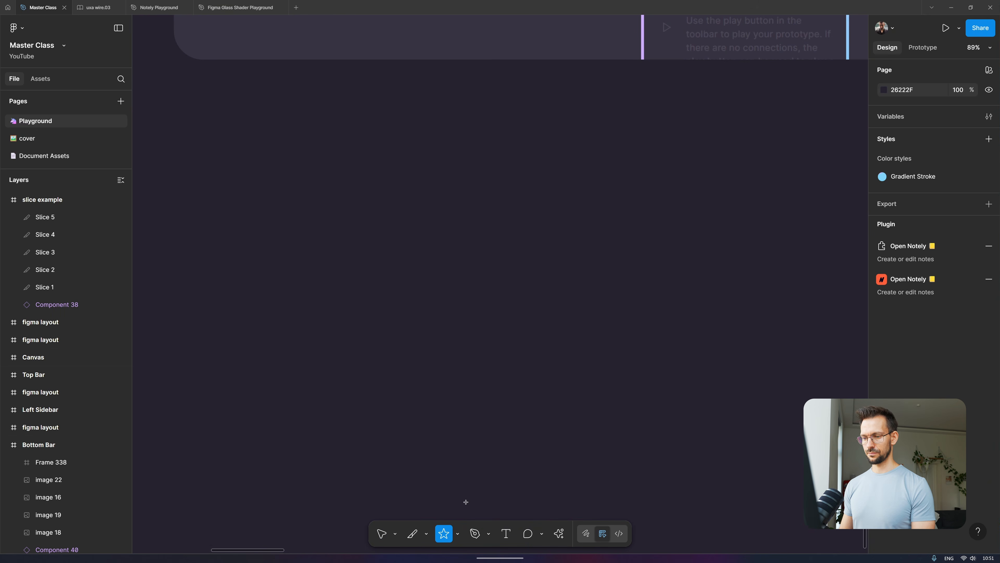
{"action": "left_click", "coordinate": [459, 533]}
{"action": "left_click", "coordinate": [460, 534]}
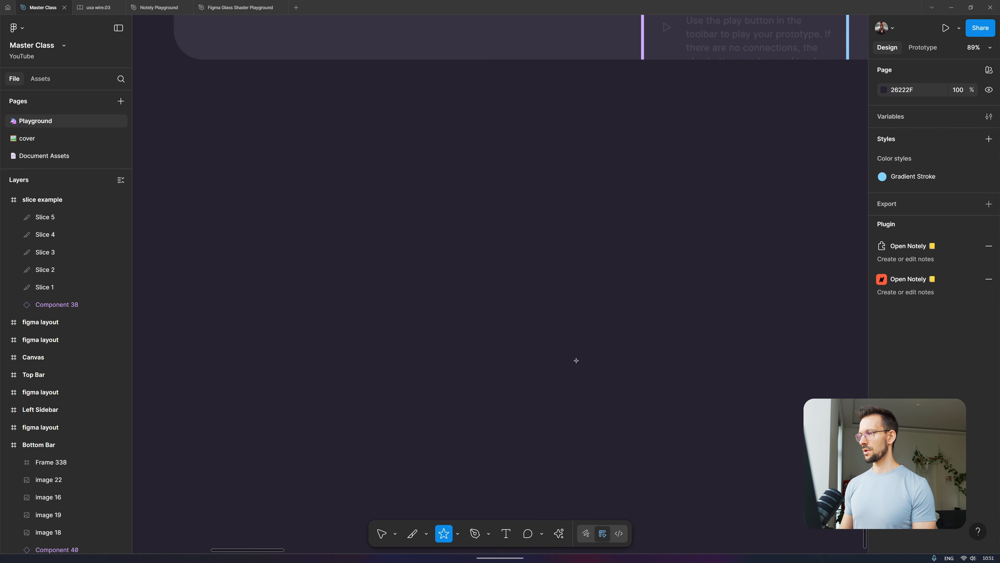
{"action": "scroll", "coordinate": [577, 360], "scroll_direction": "down", "scroll_amount": 2}
{"action": "left_click", "coordinate": [458, 535]}
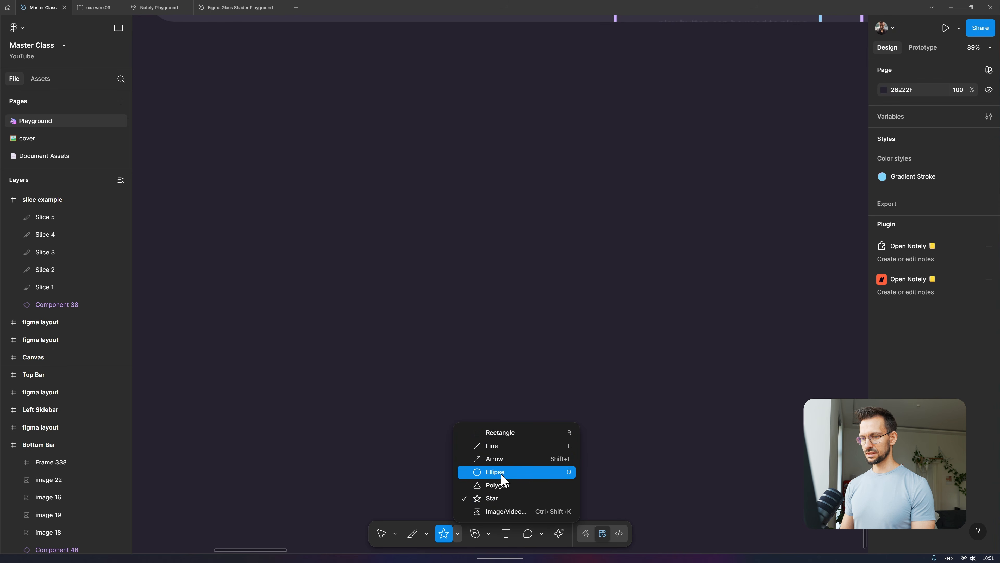
{"action": "left_click", "coordinate": [508, 498]}
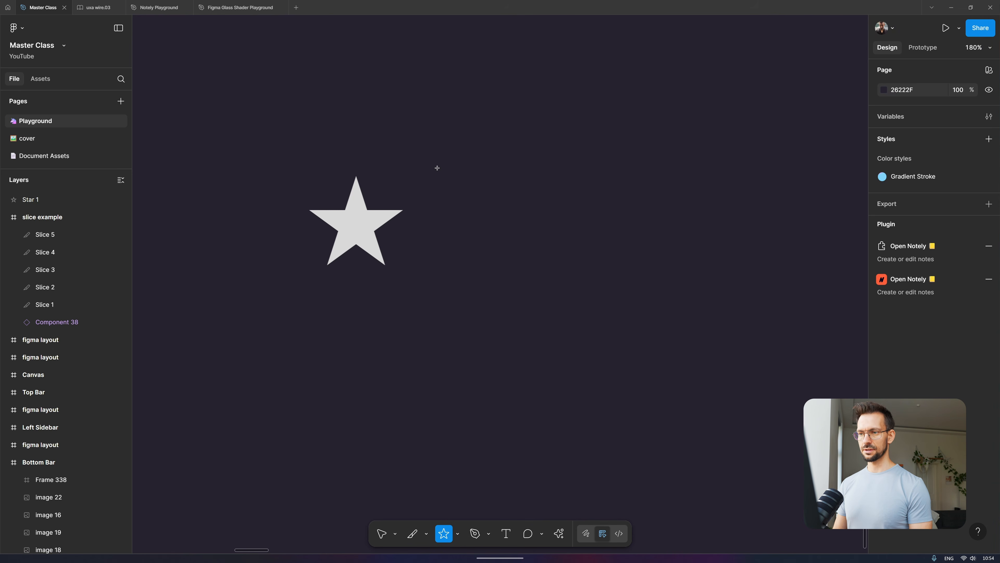
{"action": "left_click_drag", "start_coordinate": [437, 167], "coordinate": [790, 218]}
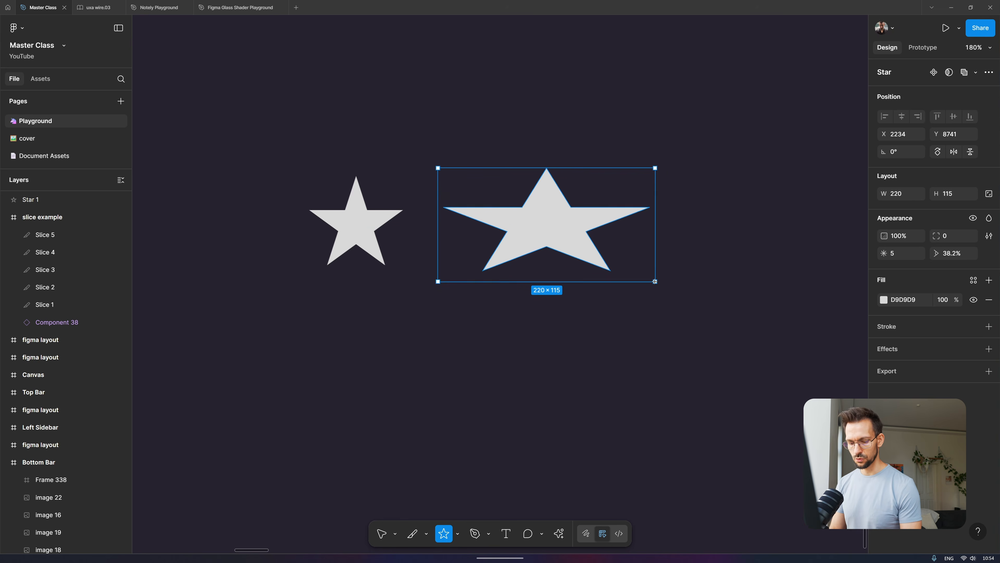
{"action": "mouse_move", "coordinate": [654, 282]}
{"action": "left_mouse_down"}
{"action": "mouse_move", "coordinate": [659, 431]}
{"action": "mouse_move", "coordinate": [778, 408]}
{"action": "mouse_move", "coordinate": [603, 250]}
{"action": "mouse_move", "coordinate": [739, 388]}
{"action": "mouse_move", "coordinate": [760, 223]}
{"action": "mouse_move", "coordinate": [719, 263]}
{"action": "mouse_move", "coordinate": [596, 193]}
{"action": "mouse_move", "coordinate": [534, 229]}
{"action": "mouse_move", "coordinate": [652, 329]}
{"action": "mouse_move", "coordinate": [628, 330]}
{"action": "mouse_move", "coordinate": [515, 241]}
{"action": "mouse_move", "coordinate": [645, 369]}
{"action": "mouse_move", "coordinate": [516, 225]}
{"action": "mouse_move", "coordinate": [647, 372]}
{"action": "mouse_move", "coordinate": [624, 350]}
{"action": "mouse_move", "coordinate": [631, 343]}
{"action": "left_mouse_up"}
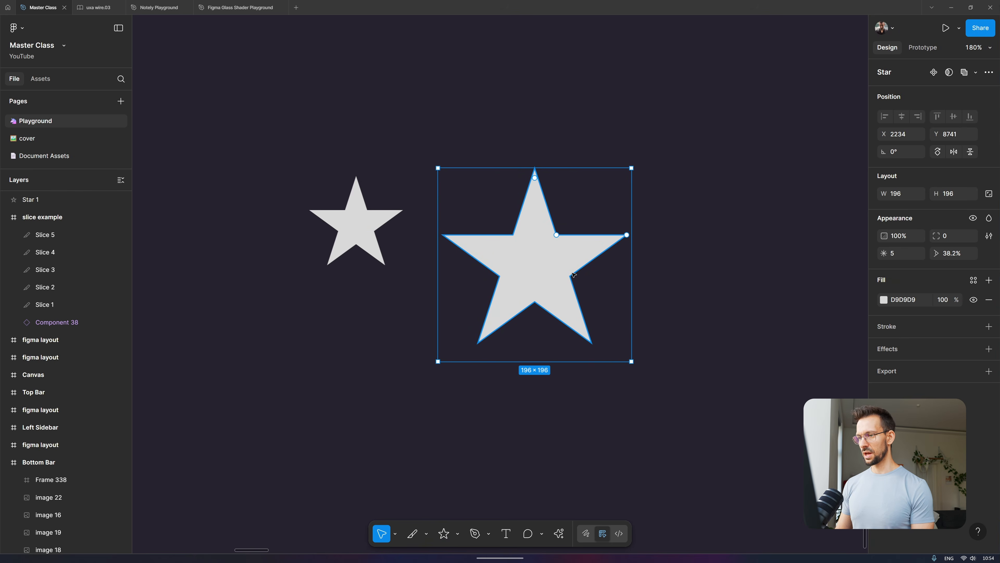
- Reshape the larger star to corner radius 4 and ratio 58%, trying other point counts before returning to 5
{"action": "scroll", "coordinate": [574, 274], "scroll_direction": "up", "scroll_amount": 10, "text": "ctrl"}
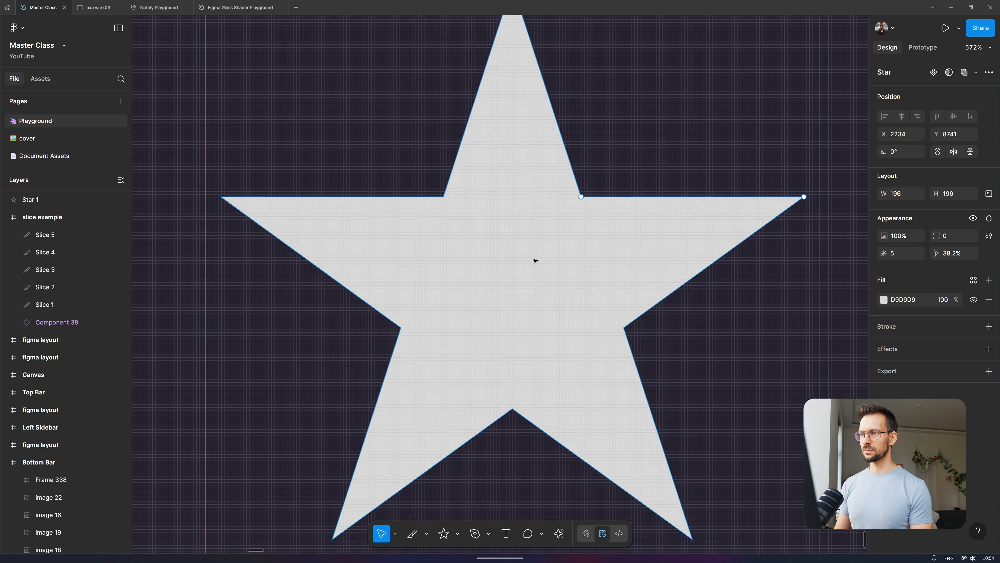
{"action": "scroll", "coordinate": [534, 260], "scroll_direction": "down", "scroll_amount": 3, "text": "ctrl"}
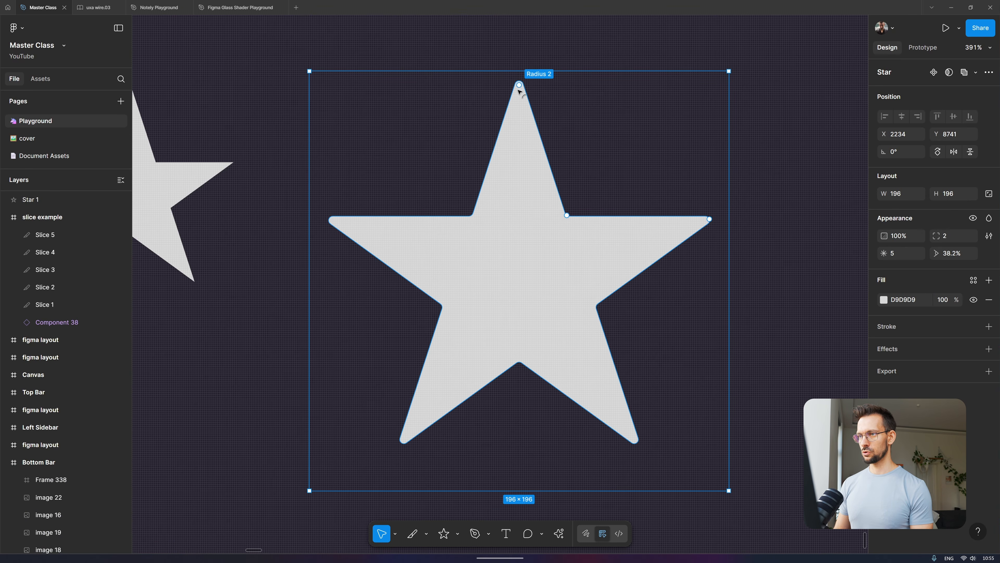
{"action": "mouse_move", "coordinate": [519, 92]}
{"action": "left_mouse_down"}
{"action": "mouse_move", "coordinate": [526, 162]}
{"action": "mouse_move", "coordinate": [541, 74]}
{"action": "mouse_move", "coordinate": [536, 127]}
{"action": "mouse_move", "coordinate": [537, 84]}
{"action": "mouse_move", "coordinate": [531, 103]}
{"action": "left_mouse_up"}
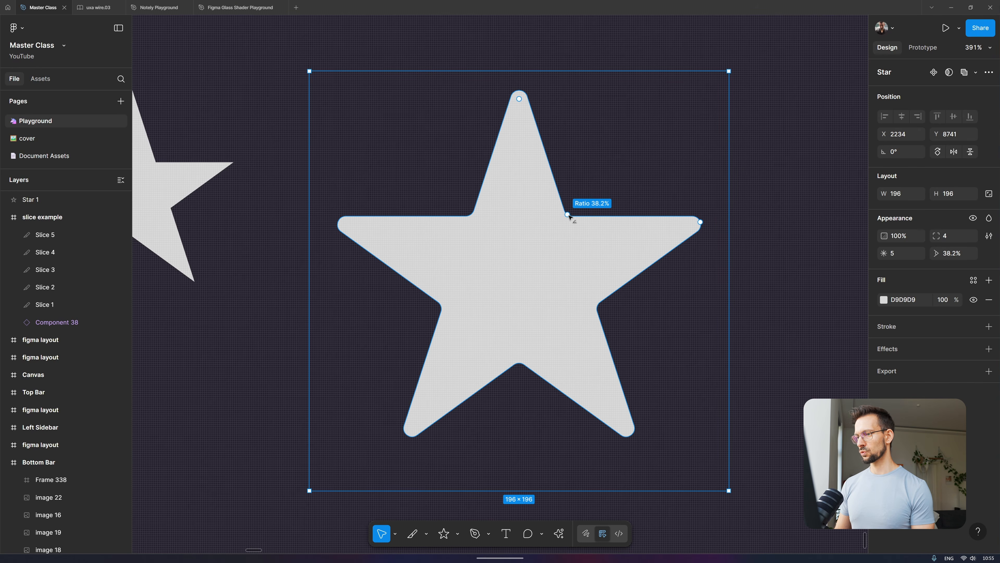
{"action": "left_click_drag", "start_coordinate": [571, 217], "coordinate": [591, 181]}
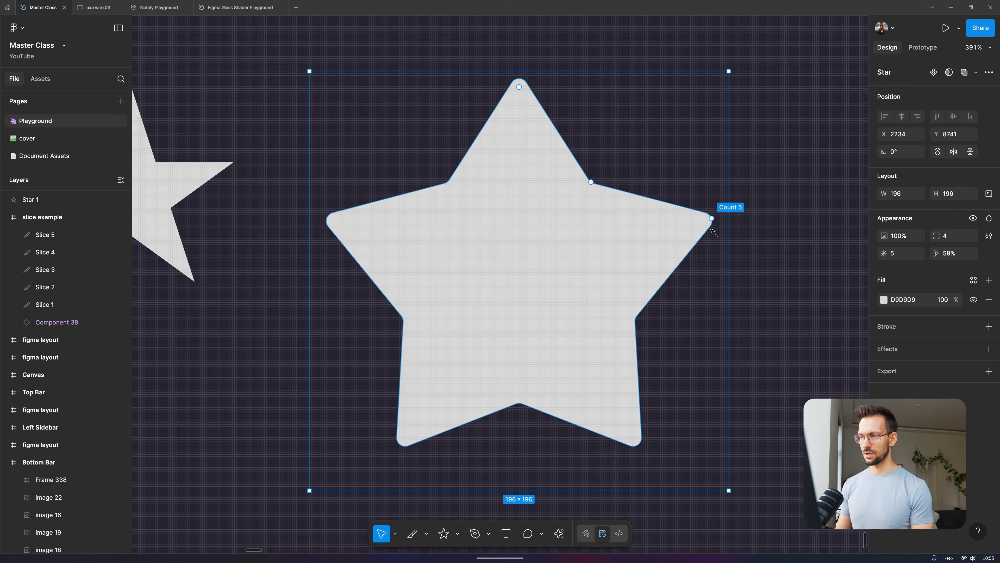
{"action": "left_click_drag", "start_coordinate": [712, 231], "coordinate": [589, 345]}
{"action": "left_click_drag", "start_coordinate": [476, 366], "coordinate": [556, 125]}
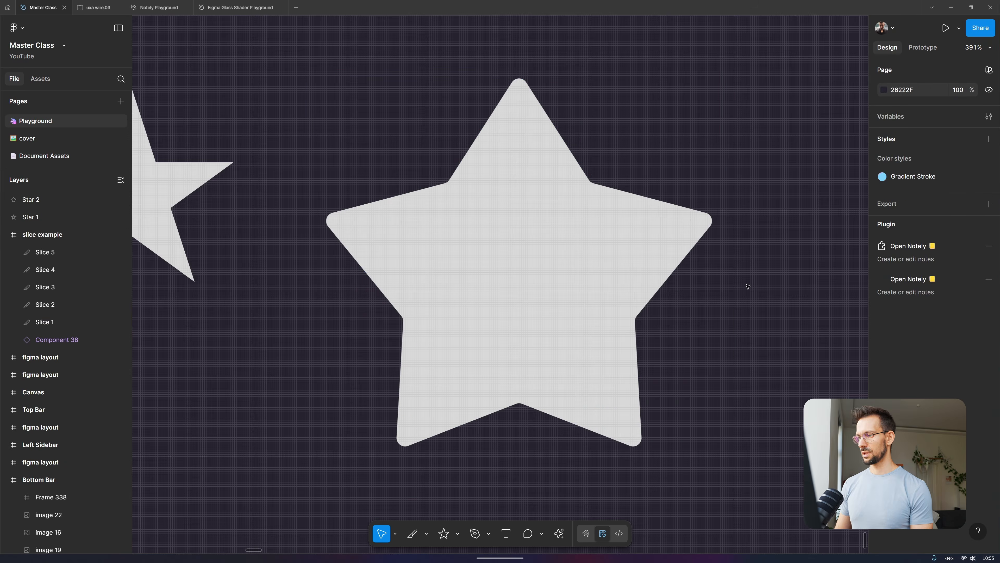
- Draw a circle about 198 × 198 with the Ellipse tool beside the larger star
{"action": "scroll", "coordinate": [748, 287], "scroll_direction": "down", "scroll_amount": 5, "text": "ctrl"}
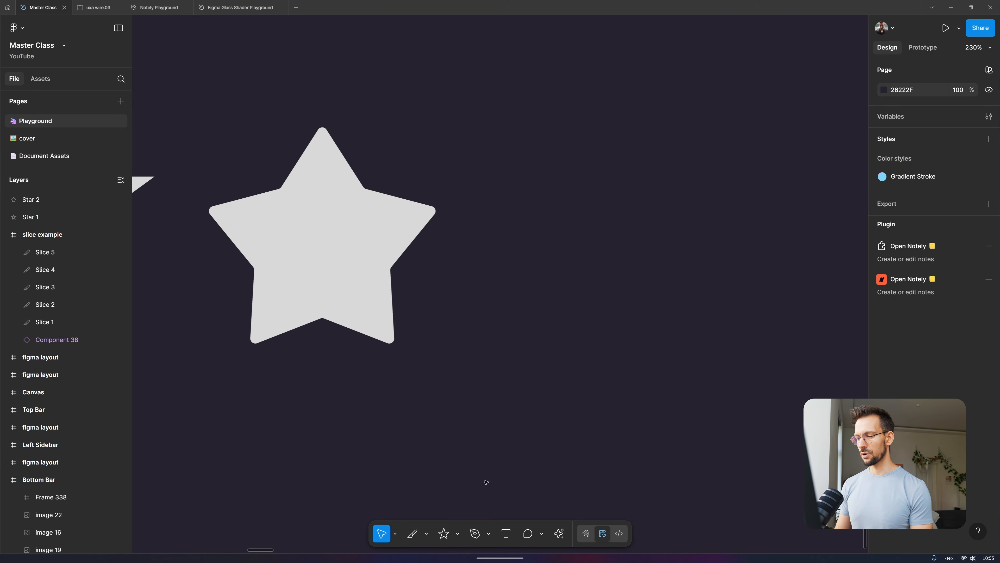
{"action": "left_click", "coordinate": [458, 535]}
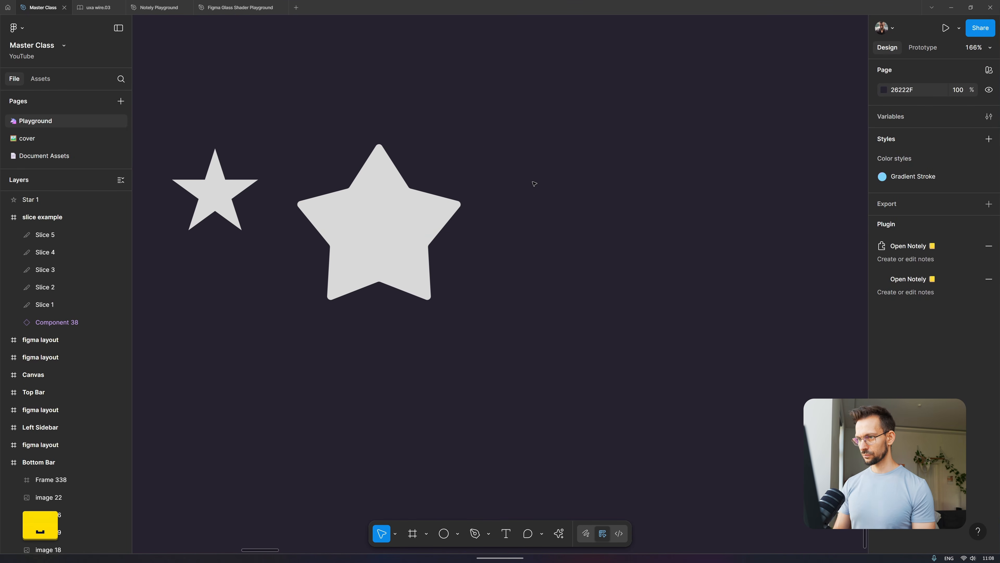
{"action": "key", "text": "Delete"}
{"action": "key", "text": "o"}
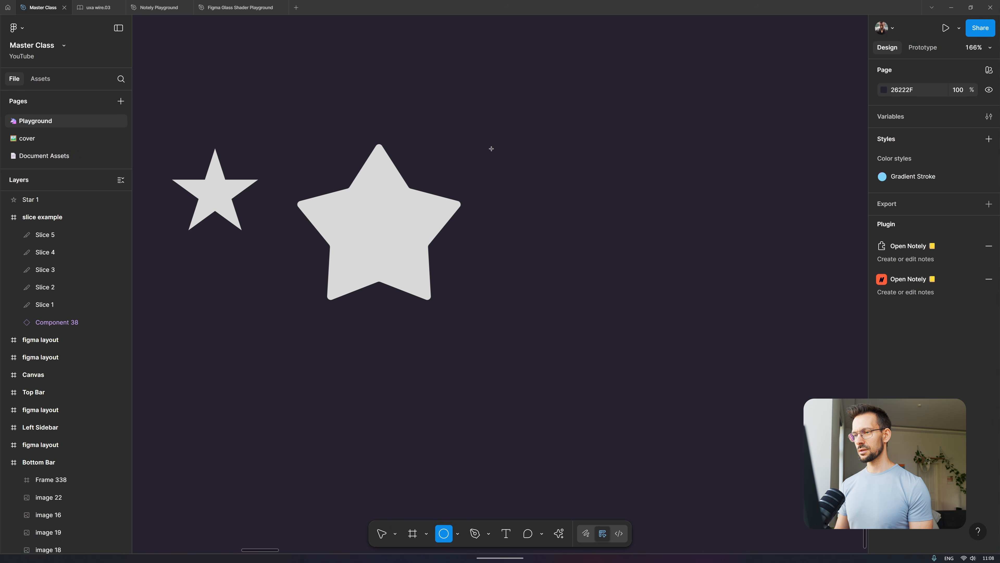
{"action": "mouse_move", "coordinate": [492, 149]}
{"action": "left_mouse_down"}
{"action": "mouse_move", "coordinate": [576, 252]}
{"action": "mouse_move", "coordinate": [635, 292]}
{"action": "mouse_move", "coordinate": [713, 383]}
{"action": "mouse_move", "coordinate": [712, 312]}
{"action": "mouse_move", "coordinate": [671, 275]}
{"action": "mouse_move", "coordinate": [709, 361]}
{"action": "mouse_move", "coordinate": [665, 310]}
{"action": "mouse_move", "coordinate": [669, 293]}
{"action": "mouse_move", "coordinate": [714, 371]}
{"action": "mouse_move", "coordinate": [595, 221]}
{"action": "mouse_move", "coordinate": [545, 318]}
{"action": "mouse_move", "coordinate": [660, 318]}
{"action": "mouse_move", "coordinate": [677, 335]}
{"action": "mouse_move", "coordinate": [654, 314]}
{"action": "mouse_move", "coordinate": [627, 319]}
{"action": "mouse_move", "coordinate": [634, 328]}
{"action": "left_mouse_up"}
{"action": "key", "text": "shift"}
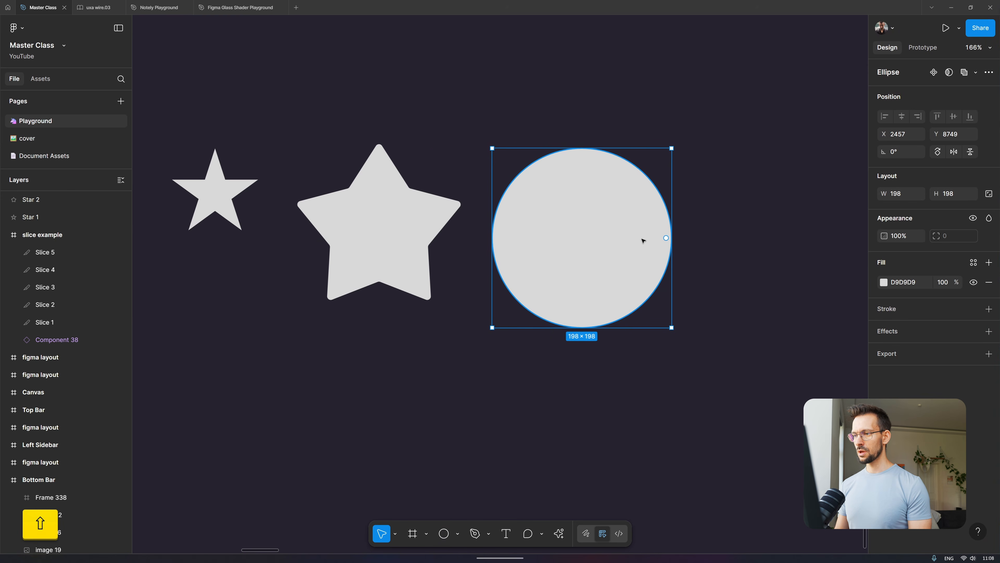
- Cut a wedge out of the circle with its arc handles, setting the start to -90° and the sweep to about -84.5%
{"action": "scroll", "coordinate": [643, 240], "scroll_direction": "up", "scroll_amount": 3}
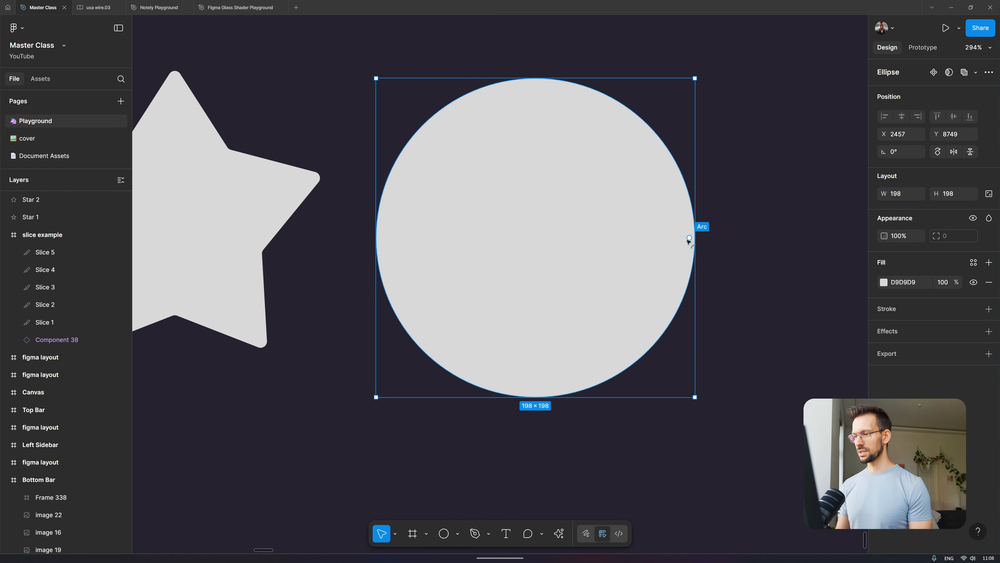
{"action": "left_click_drag", "start_coordinate": [689, 238], "coordinate": [668, 304]}
{"action": "key", "text": "ctrl+z"}
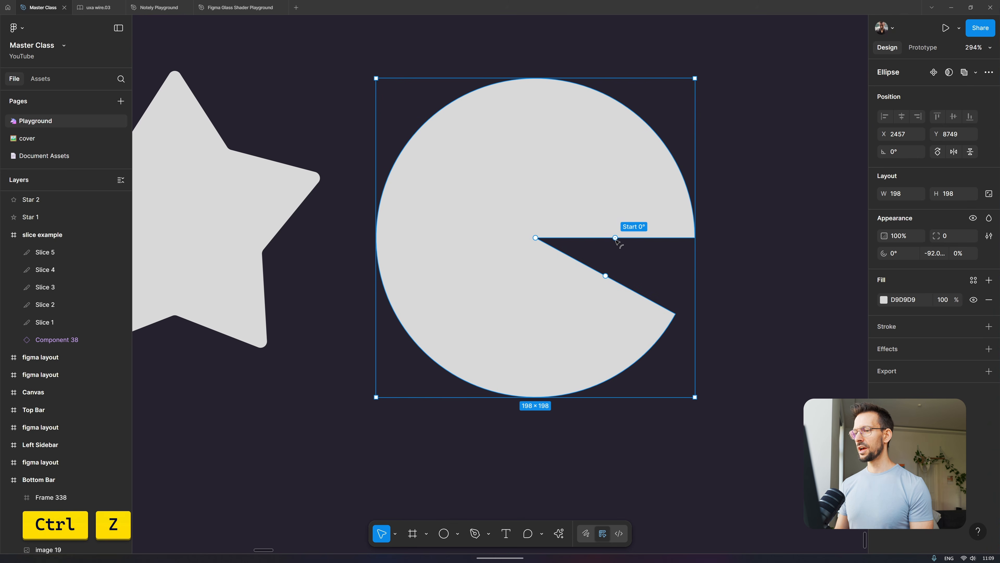
{"action": "left_click_drag", "start_coordinate": [616, 239], "coordinate": [536, 117]}
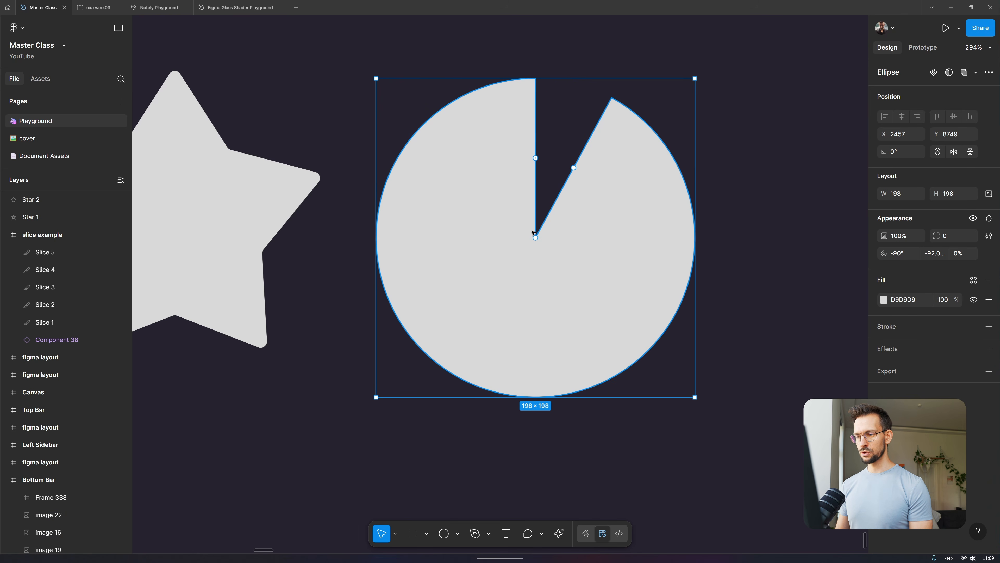
{"action": "left_click_drag", "start_coordinate": [574, 169], "coordinate": [616, 187]}
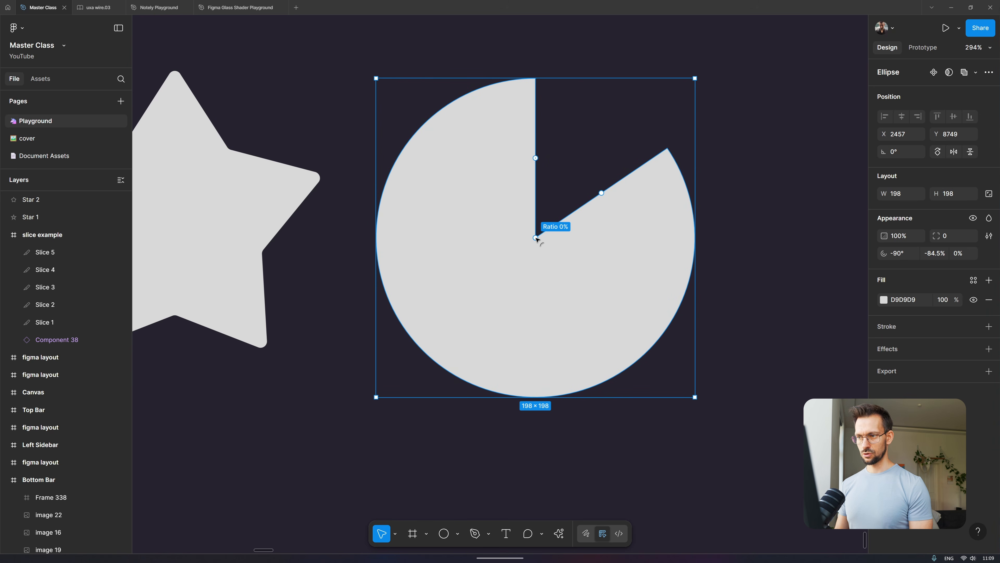
- Hollow the cut circle into a thin ring with a ratio of about 84.95% and round its ends with corner radius 30
{"action": "left_click_drag", "start_coordinate": [529, 246], "coordinate": [439, 334]}
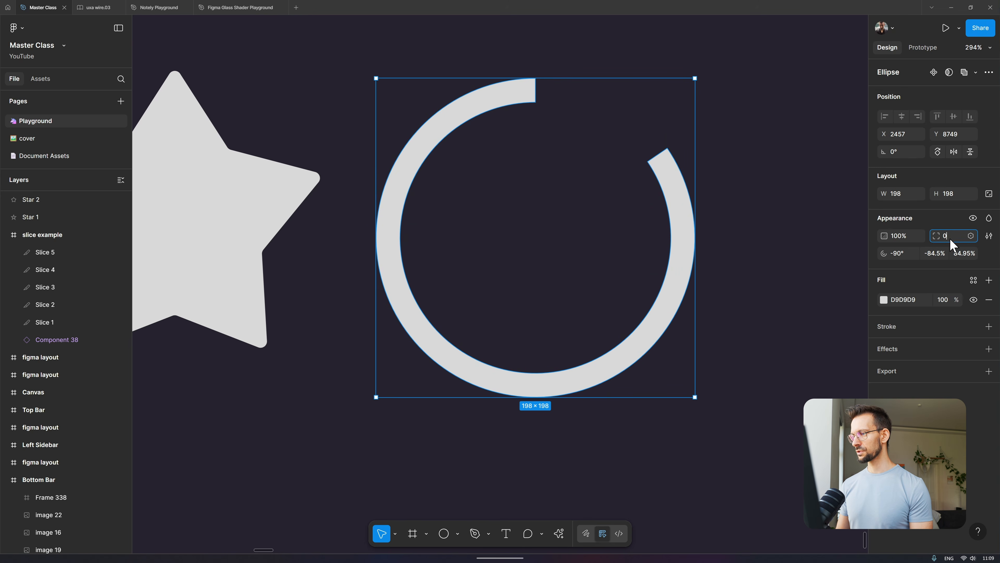
{"action": "type", "text": "30"}
{"action": "key", "text": "Return"}
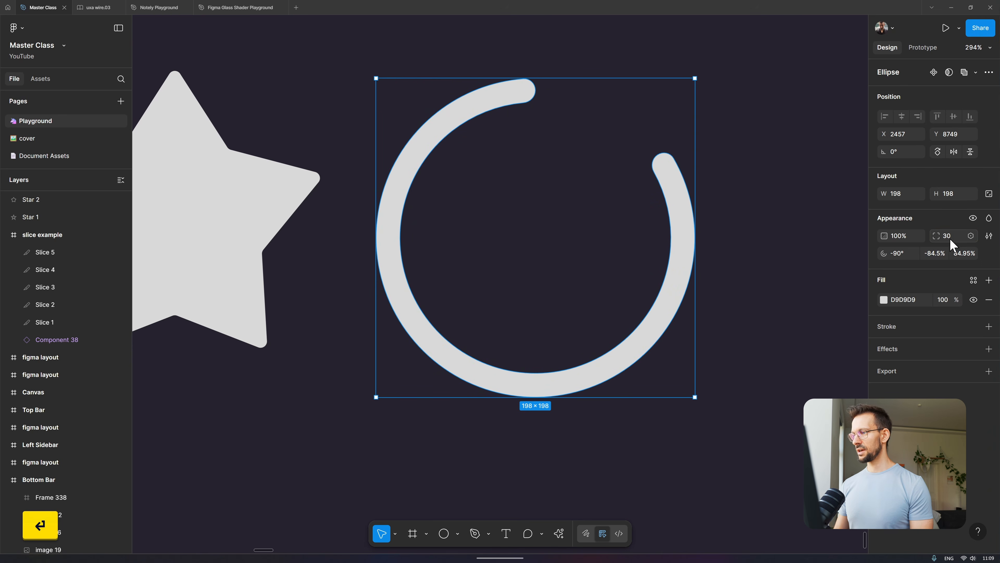
{"action": "left_click", "coordinate": [728, 148]}
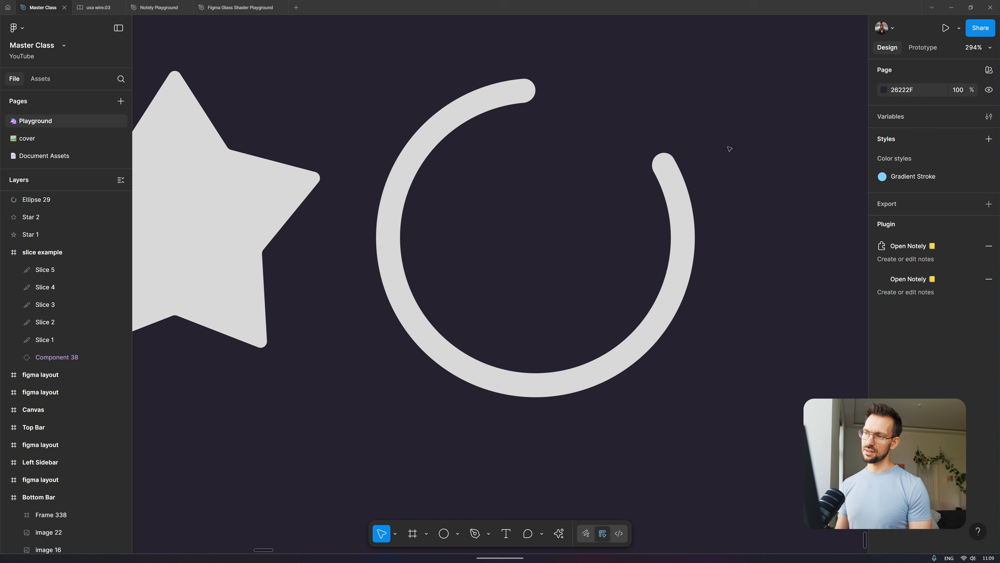
- Shorten the rounded ring into an open arc with a sweep of about -57%
{"action": "left_click", "coordinate": [664, 187]}
{"action": "mouse_move", "coordinate": [659, 157]}
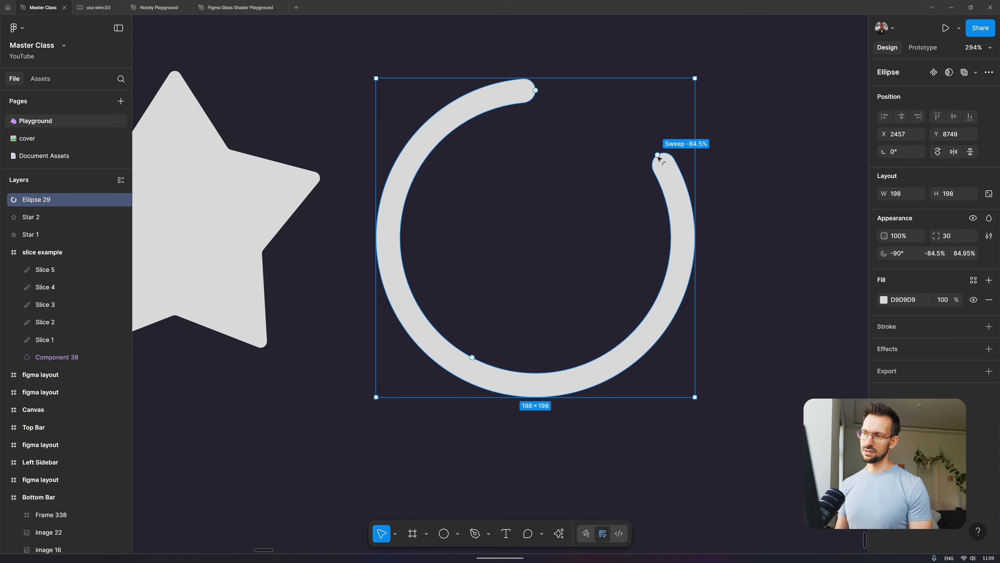
{"action": "left_click_drag", "start_coordinate": [662, 159], "coordinate": [572, 315]}
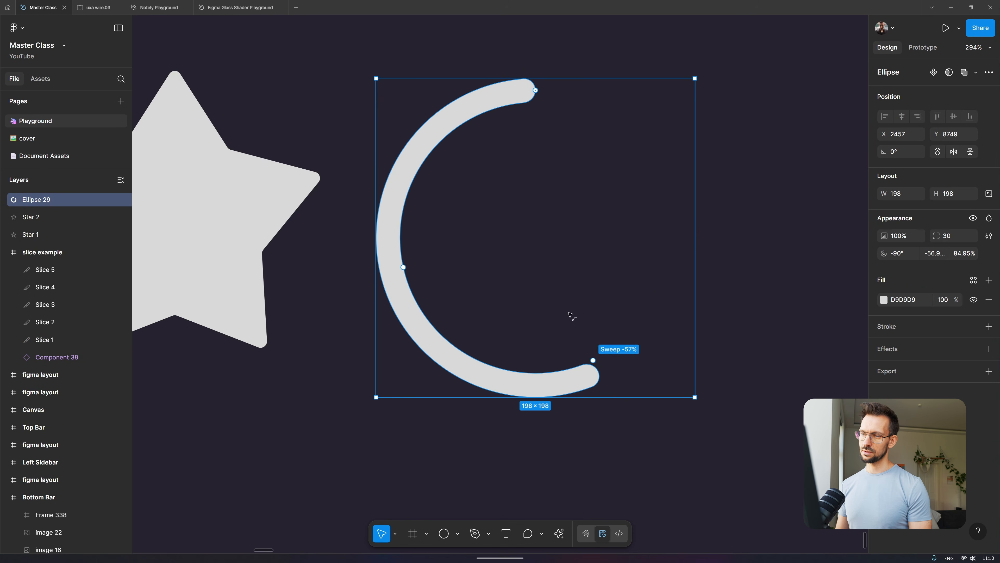
{"action": "left_click", "coordinate": [723, 282]}
- Import the blue forest creature image at about 251 × 251 on the empty canvas and move it closer to the arc
{"action": "scroll", "coordinate": [724, 282], "scroll_direction": "down", "scroll_amount": 5}
{"action": "scroll", "coordinate": [723, 282], "scroll_direction": "right", "scroll_amount": 7}
{"action": "scroll", "coordinate": [724, 282], "scroll_direction": "up", "scroll_amount": 1}
{"action": "scroll", "coordinate": [724, 282], "scroll_direction": "left", "scroll_amount": 2}
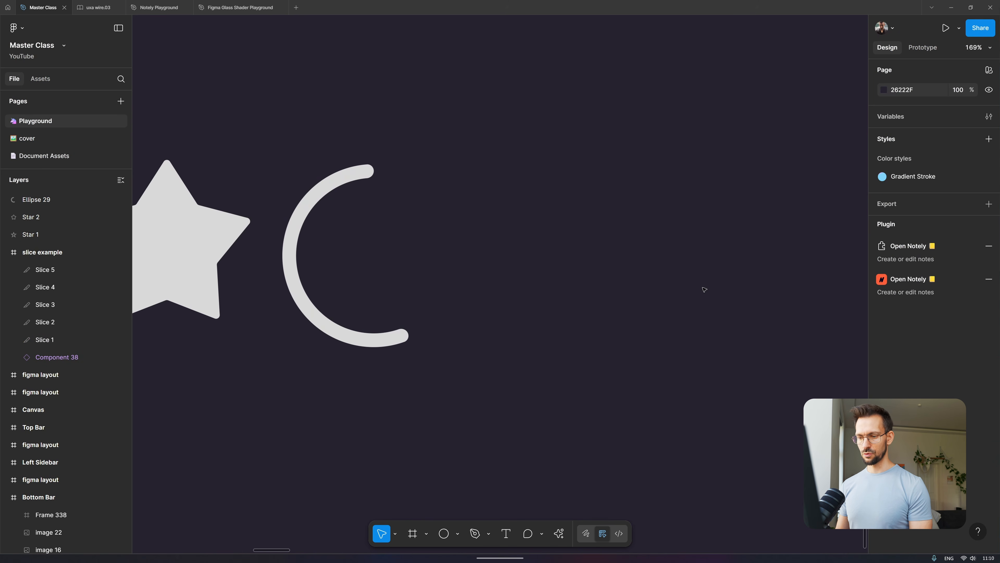
{"action": "left_click", "coordinate": [458, 533]}
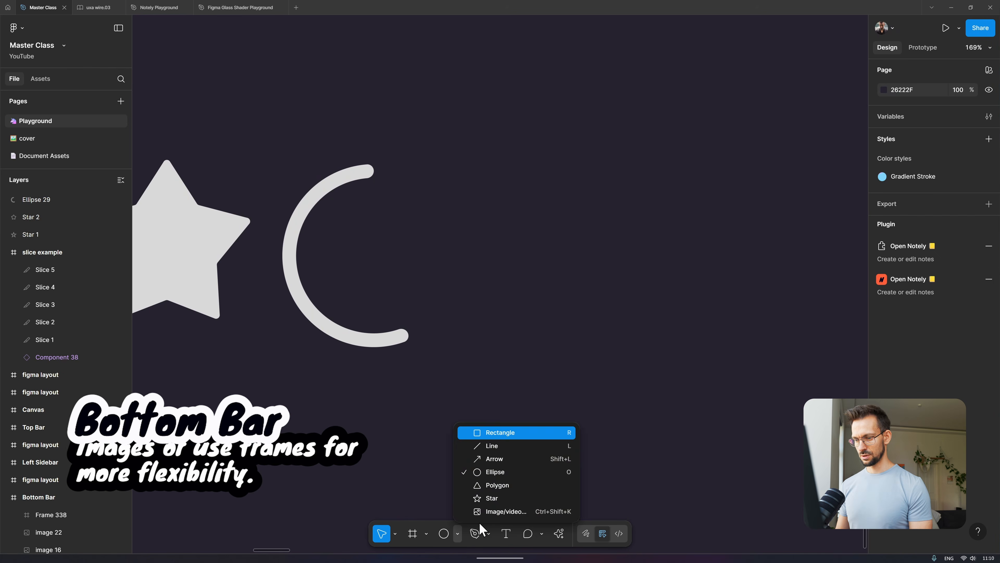
{"action": "left_click", "coordinate": [490, 511]}
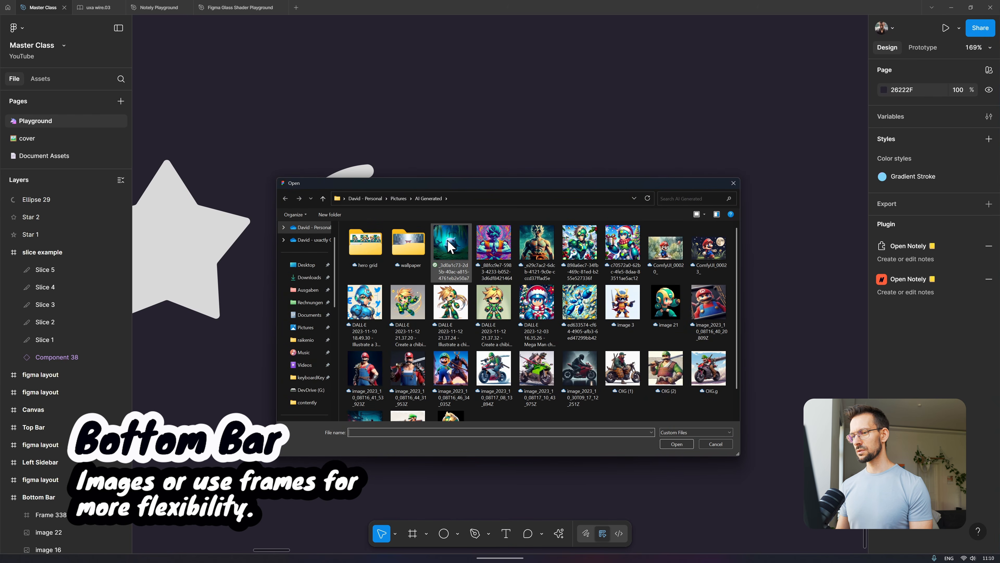
{"action": "double_click", "coordinate": [450, 247]}
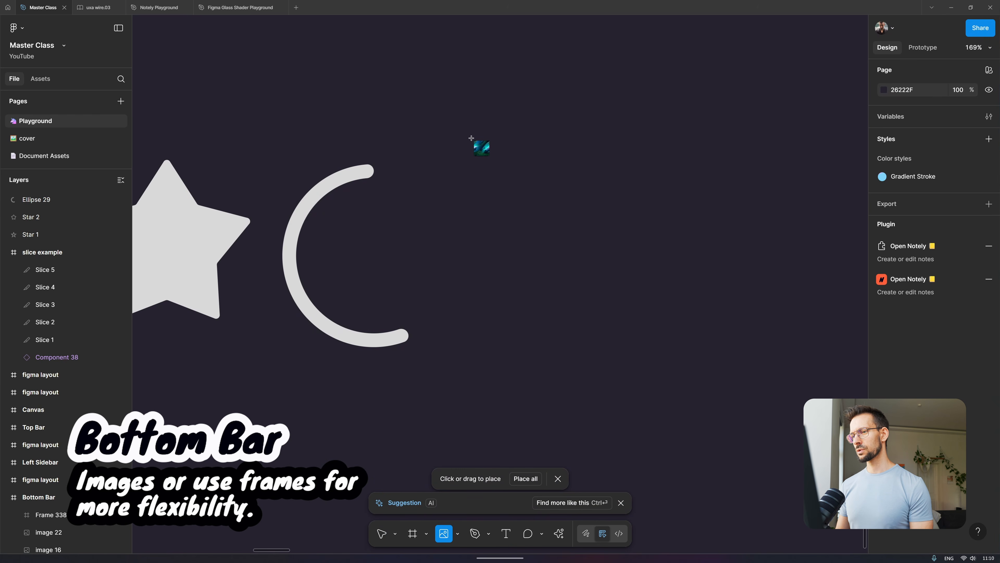
{"action": "left_click_drag", "start_coordinate": [476, 140], "coordinate": [708, 372]}
{"action": "scroll", "coordinate": [522, 247], "scroll_direction": "right", "scroll_amount": 3}
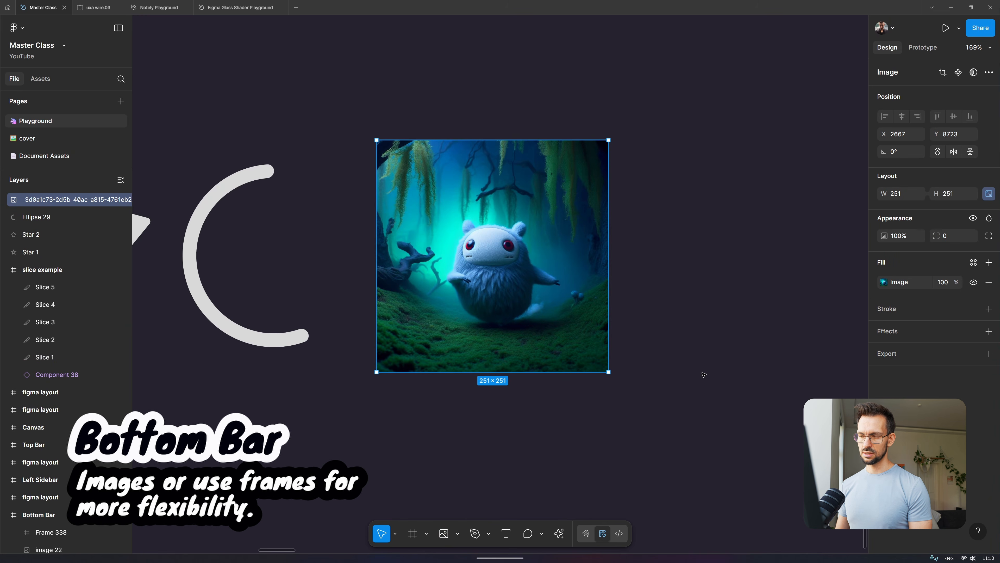
{"action": "left_click_drag", "start_coordinate": [521, 247], "coordinate": [492, 243]}
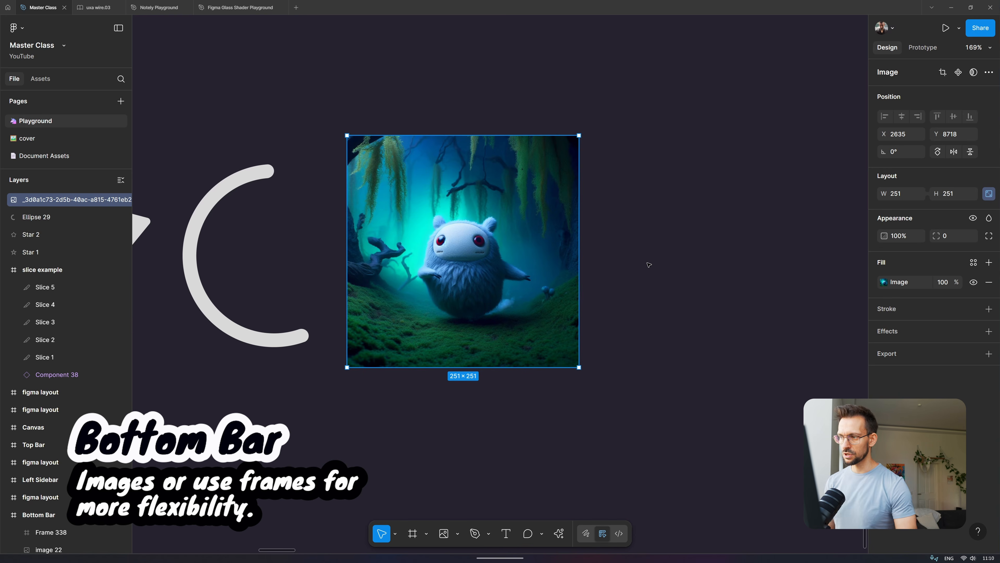
- Draw a frame about 173 × 167 beside the image and add the same forest creature picture as an image fill
{"action": "scroll", "coordinate": [649, 265], "scroll_direction": "right", "scroll_amount": 2}
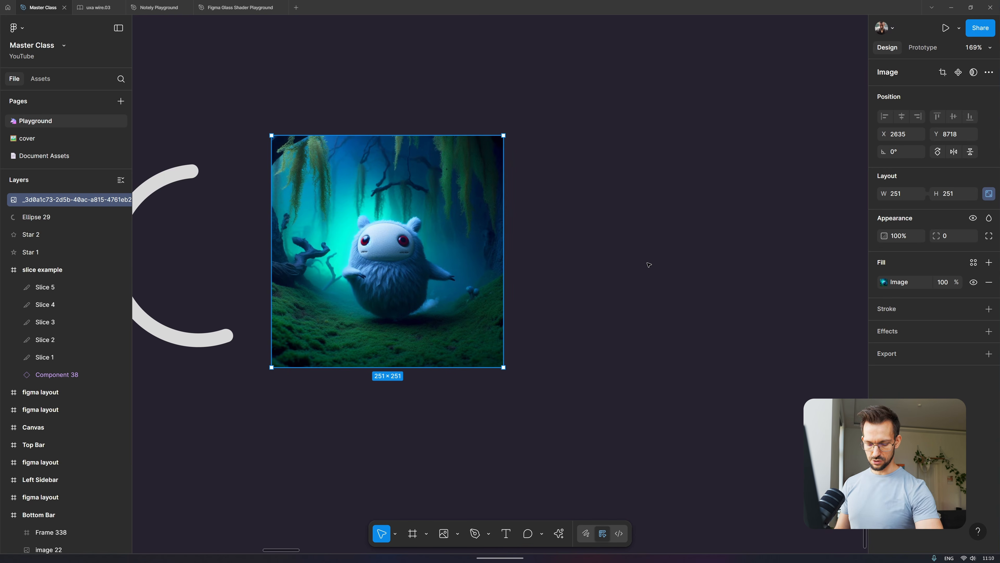
{"action": "scroll", "coordinate": [577, 201], "scroll_direction": "right", "scroll_amount": 2}
{"action": "scroll", "coordinate": [577, 201], "scroll_direction": "down", "scroll_amount": 1}
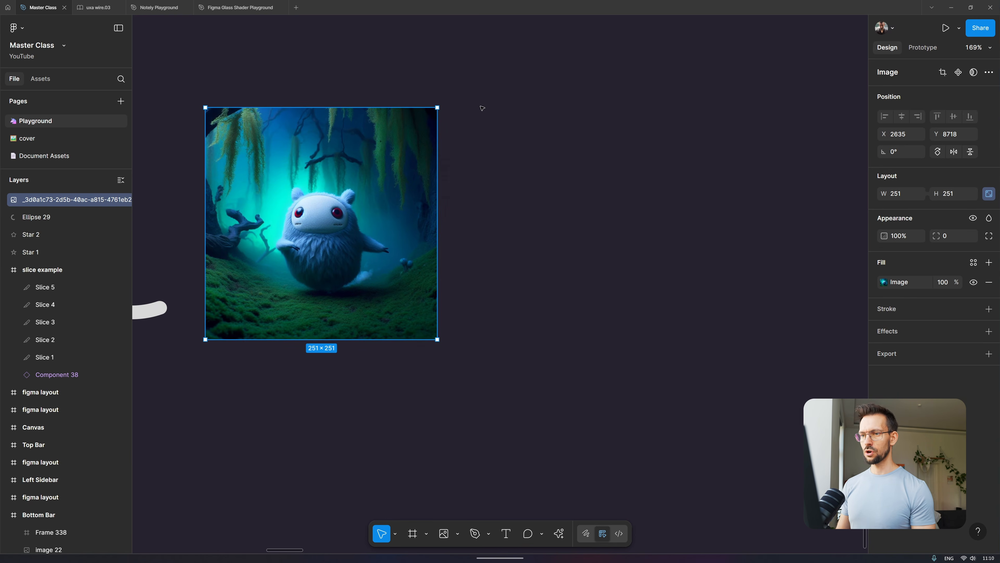
{"action": "key", "text": "f"}
{"action": "left_click_drag", "start_coordinate": [468, 107], "coordinate": [628, 262]}
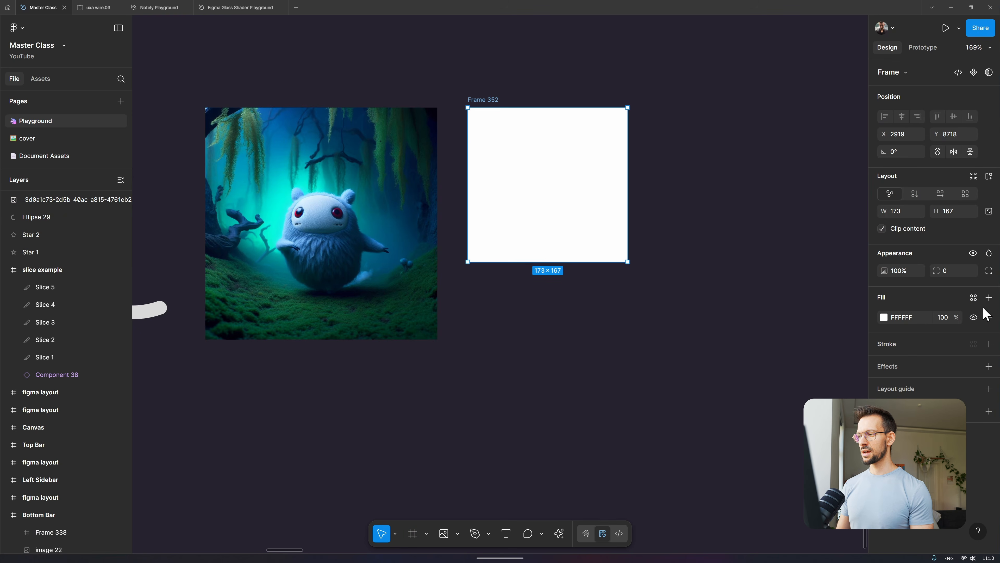
{"action": "left_click", "coordinate": [989, 298]}
{"action": "left_click", "coordinate": [884, 317]}
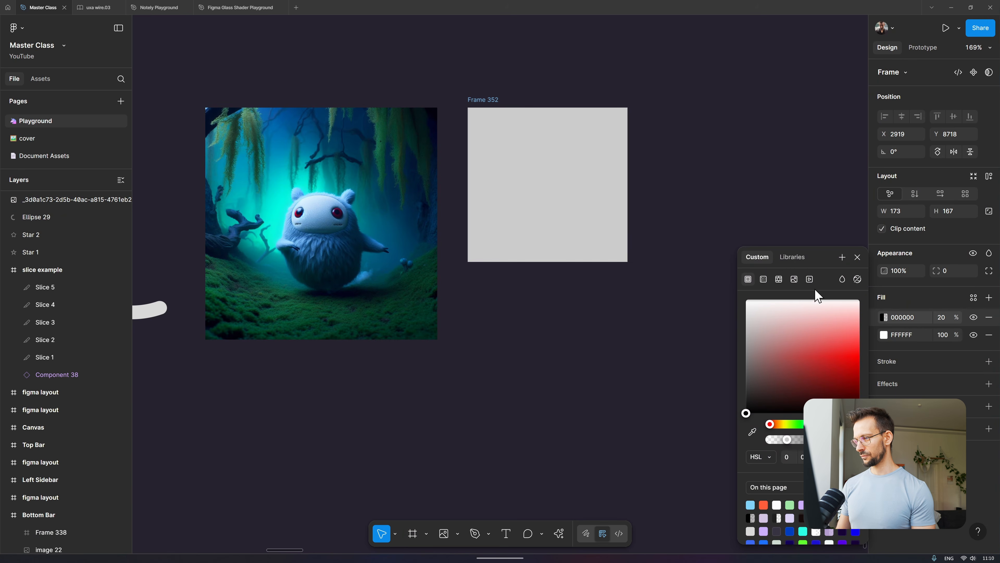
{"action": "left_click", "coordinate": [794, 279]}
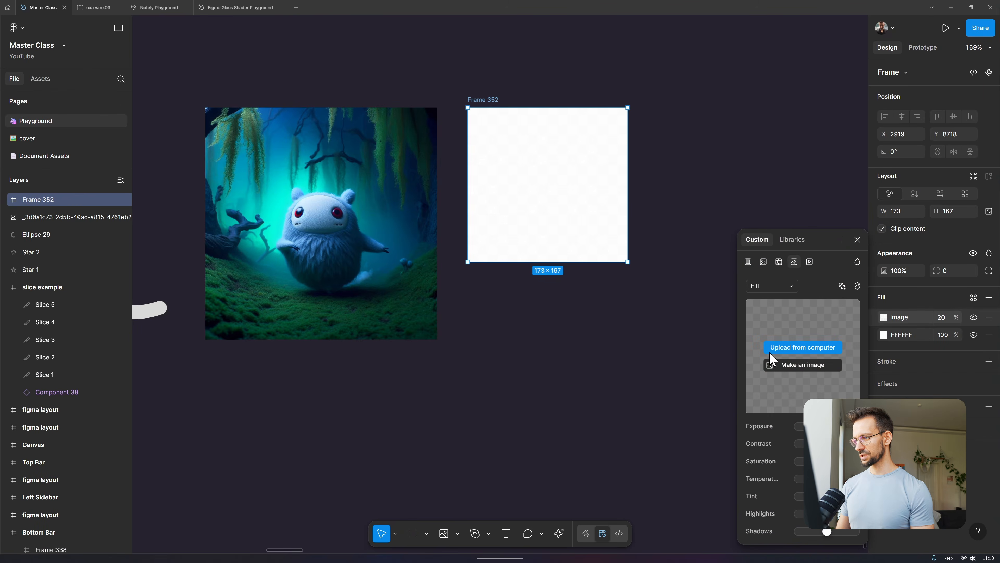
{"action": "left_click", "coordinate": [799, 348]}
{"action": "double_click", "coordinate": [460, 247]}
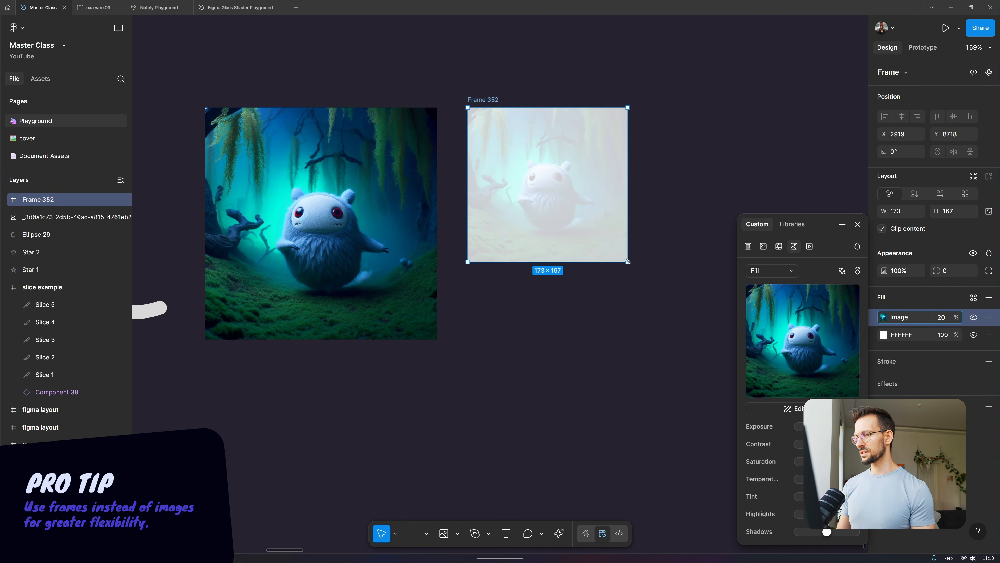
- Enlarge the frame to about 224 × 208 and set its image fill's opacity to 100%
{"action": "left_click_drag", "start_coordinate": [628, 261], "coordinate": [674, 299]}
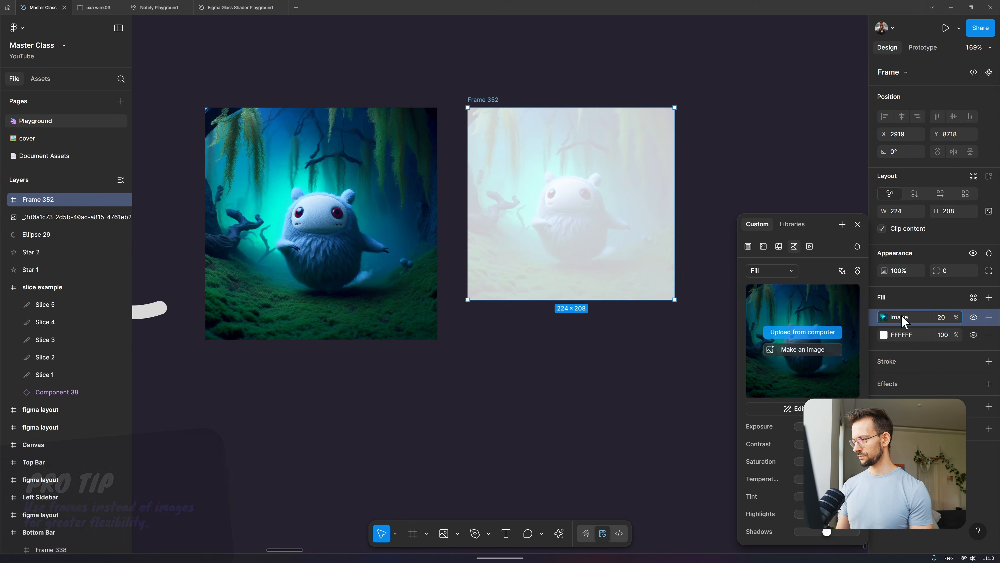
{"action": "left_click", "coordinate": [948, 318]}
{"action": "type", "text": "100"}
{"action": "key", "text": "Return"}
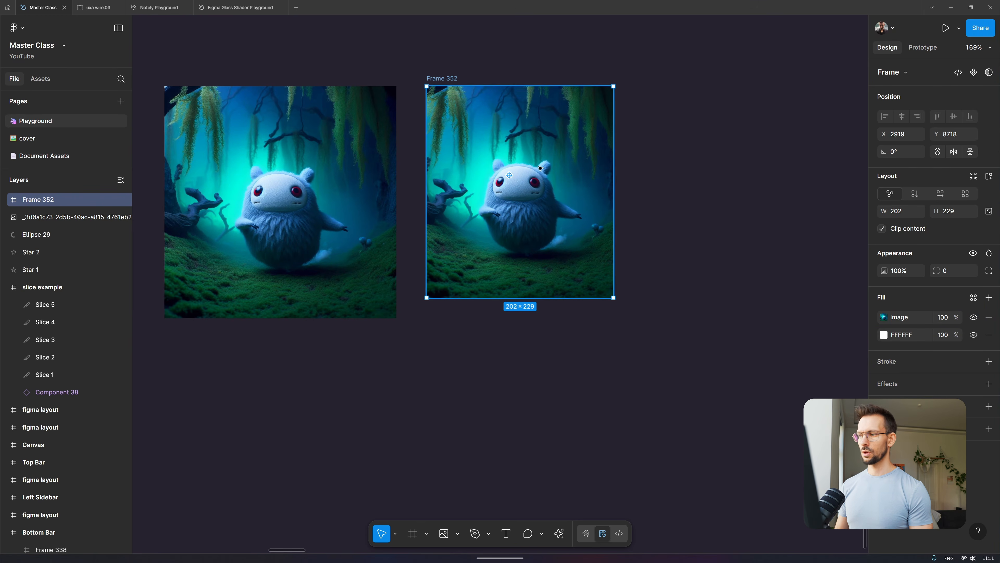
- Remove the frame's image fill and copy the image fill of the forest creature picture beside it
{"action": "left_click", "coordinate": [989, 318]}
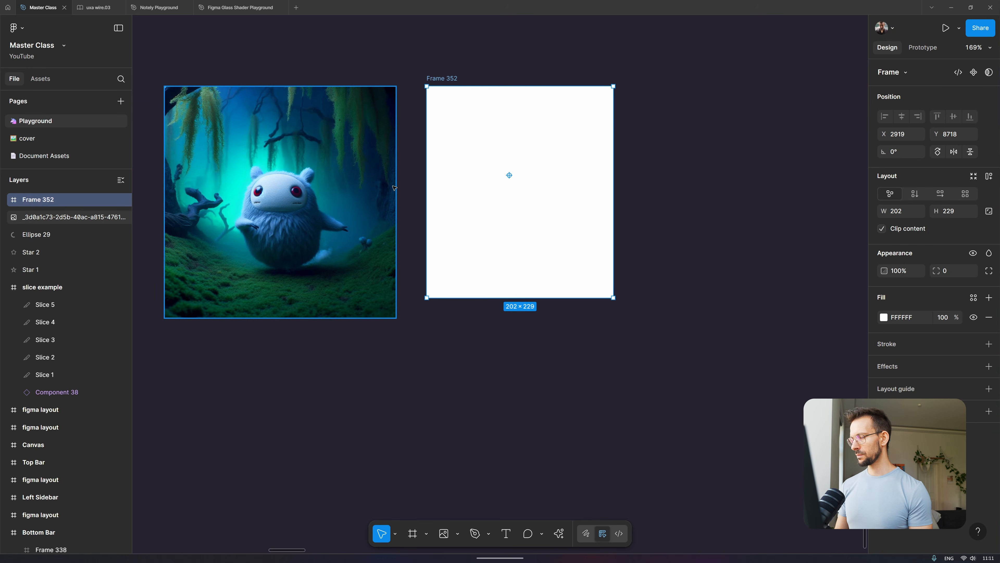
{"action": "left_click", "coordinate": [274, 170]}
{"action": "left_click", "coordinate": [544, 241]}
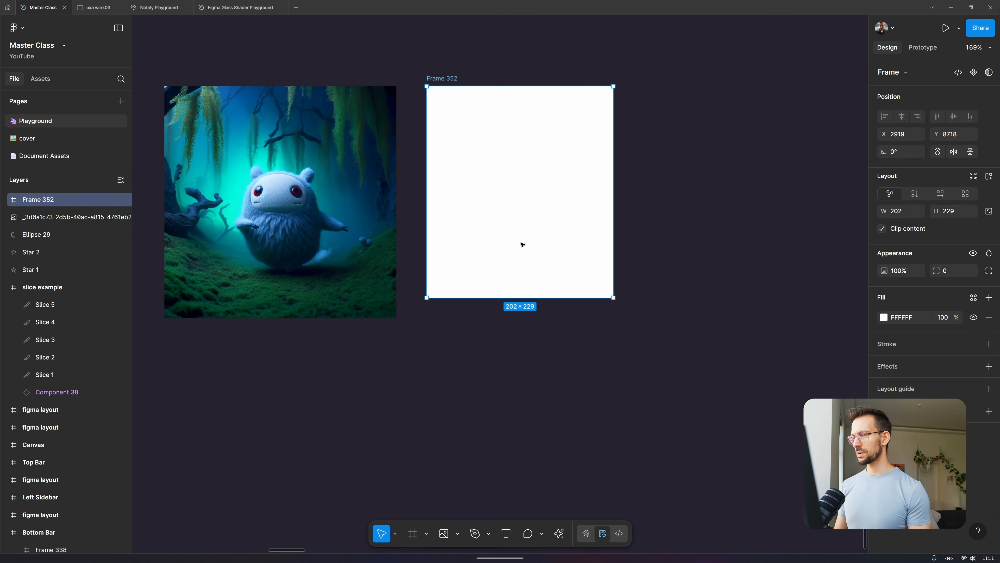
{"action": "key", "text": "Tab"}
{"action": "left_click", "coordinate": [874, 286]}
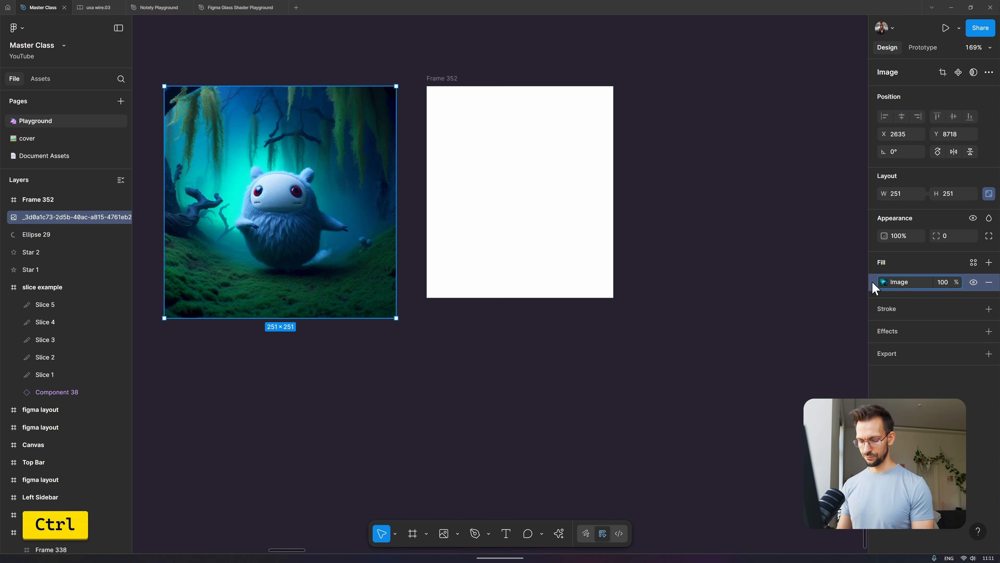
{"action": "key", "text": "ctrl+c"}
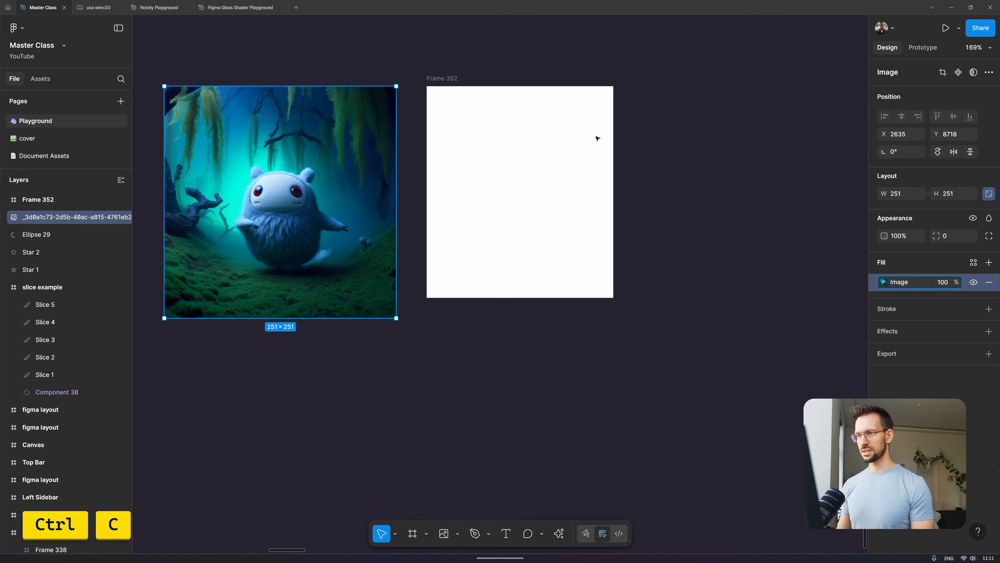
- Paste the copied image fill onto the white frame and resize the frame to about 201 × 130
{"action": "left_click", "coordinate": [528, 132]}
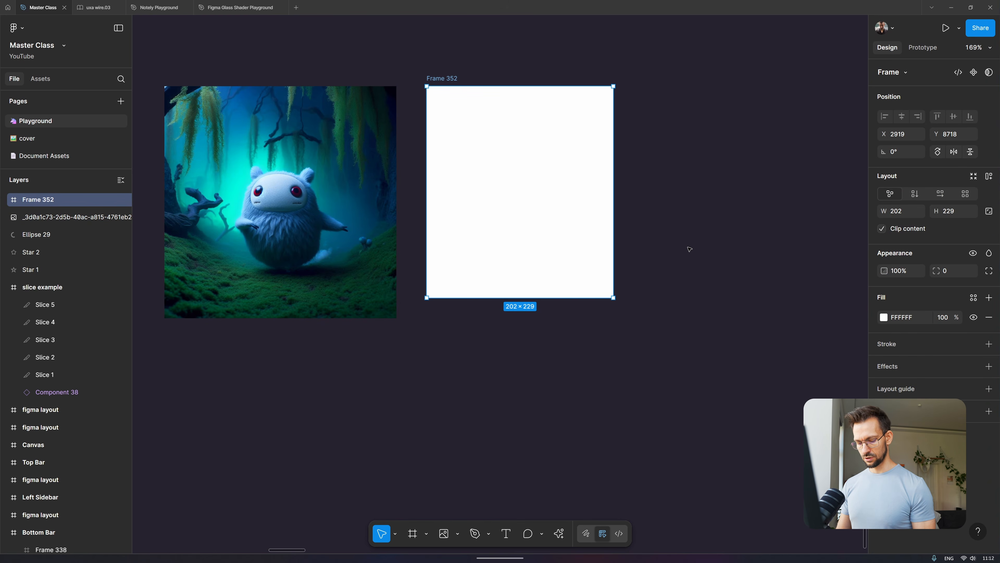
{"action": "key", "text": "ctrl+v"}
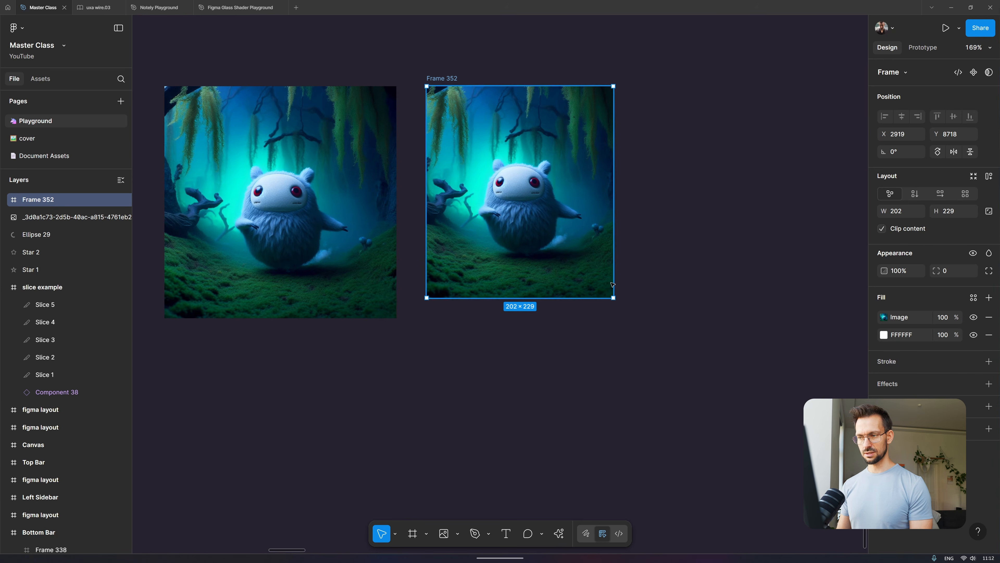
{"action": "left_click_drag", "start_coordinate": [597, 302], "coordinate": [613, 206]}
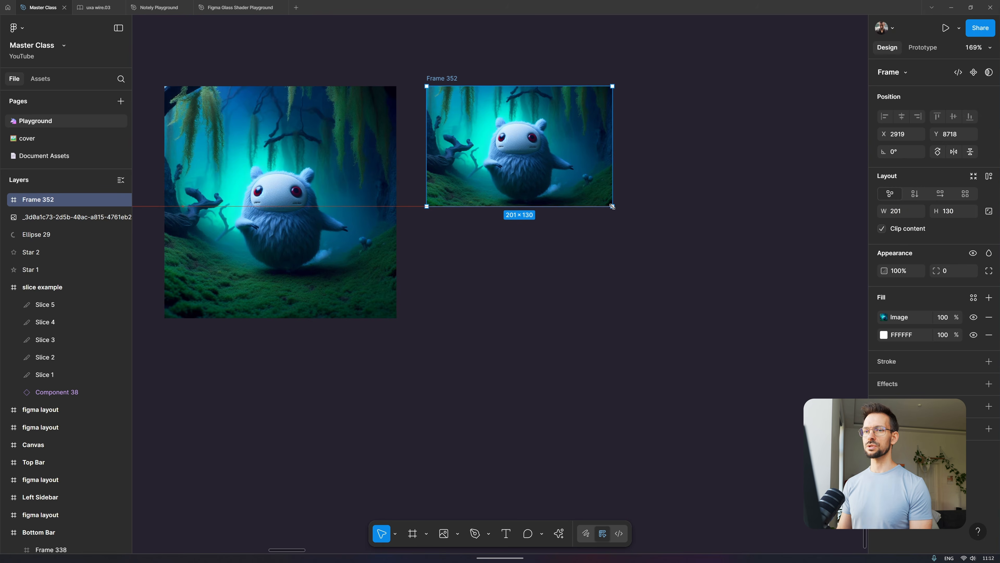
- Delete the practice stars, arc, image and frame, and review the Pen & Pencil label in the bottom bar overview graphic
{"action": "mouse_move", "coordinate": [357, 202]}
{"action": "left_mouse_down"}
{"action": "mouse_move", "coordinate": [356, 168]}
{"action": "mouse_move", "coordinate": [358, 197]}
{"action": "left_mouse_up"}
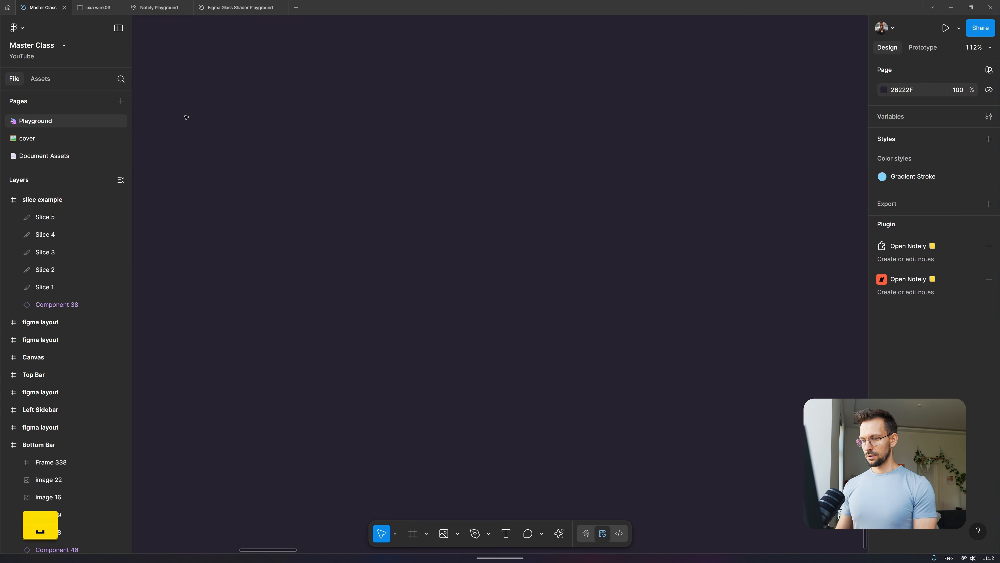
{"action": "scroll", "coordinate": [334, 248], "scroll_direction": "down", "scroll_amount": 10}
{"action": "scroll", "coordinate": [334, 247], "scroll_direction": "left", "scroll_amount": 8}
{"action": "scroll", "coordinate": [335, 247], "scroll_direction": "up", "scroll_amount": 2}
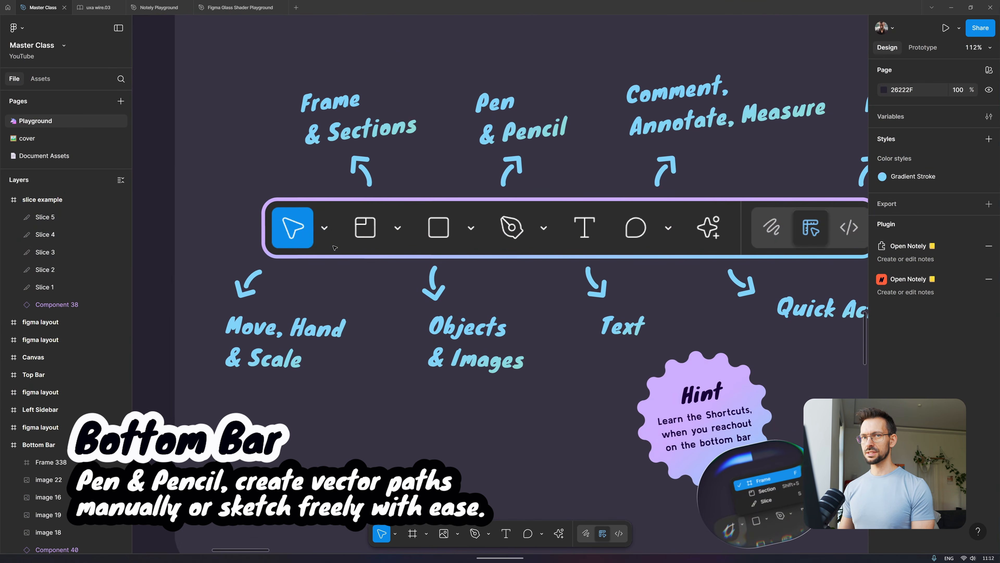
{"action": "scroll", "coordinate": [348, 247], "scroll_direction": "right", "scroll_amount": 2}
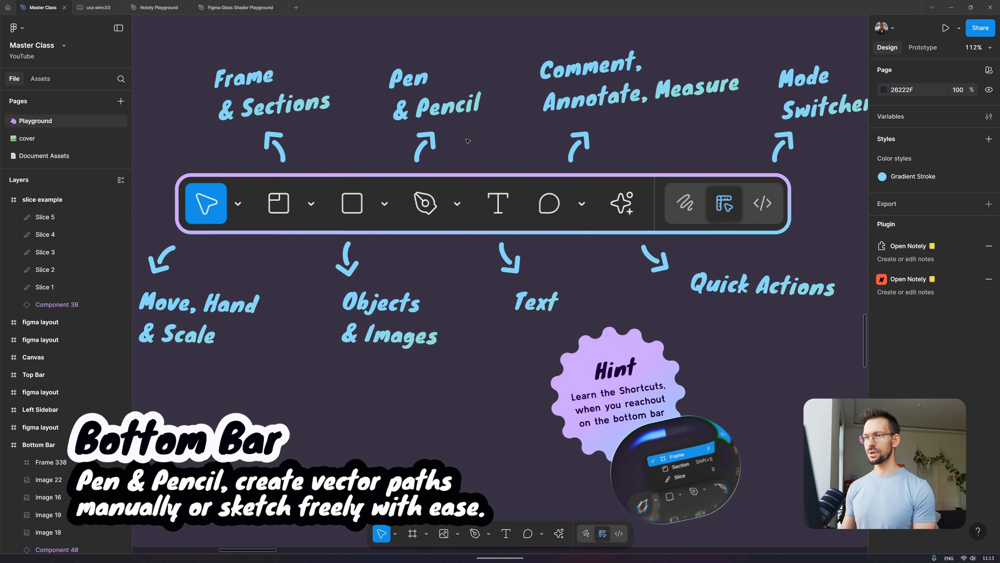
- Draw an open path of four straight segments with the Pen tool on the empty canvas below the overview graphic
{"action": "scroll", "coordinate": [449, 151], "scroll_direction": "down", "scroll_amount": 20}
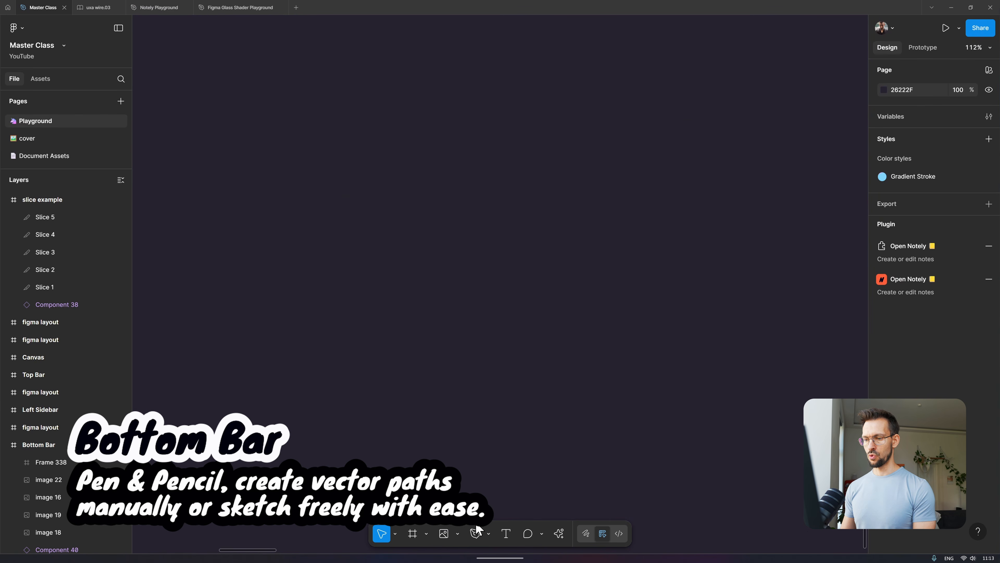
{"action": "left_click", "coordinate": [476, 534]}
{"action": "left_click", "coordinate": [423, 228]}
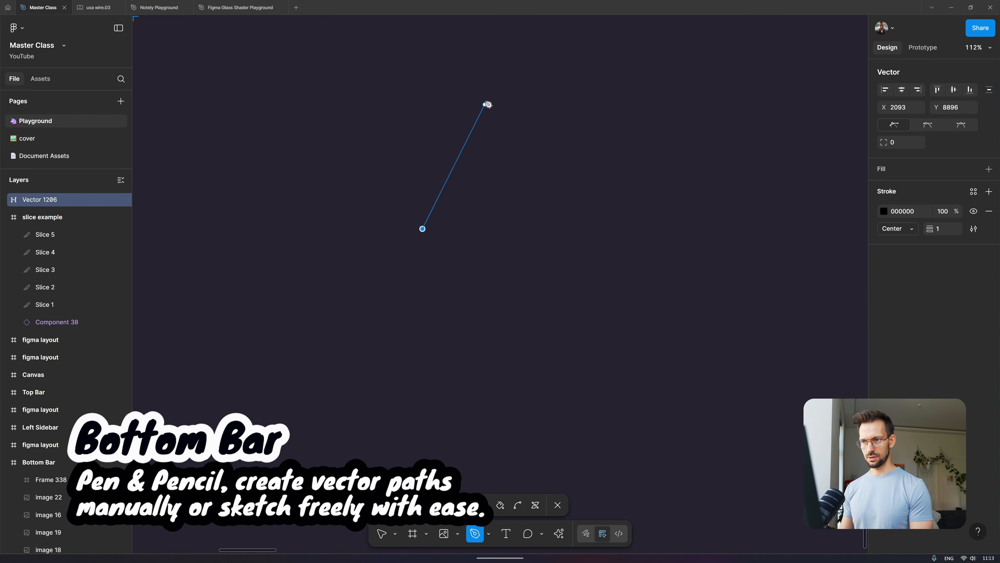
{"action": "left_click", "coordinate": [488, 92]}
{"action": "left_click", "coordinate": [590, 110]}
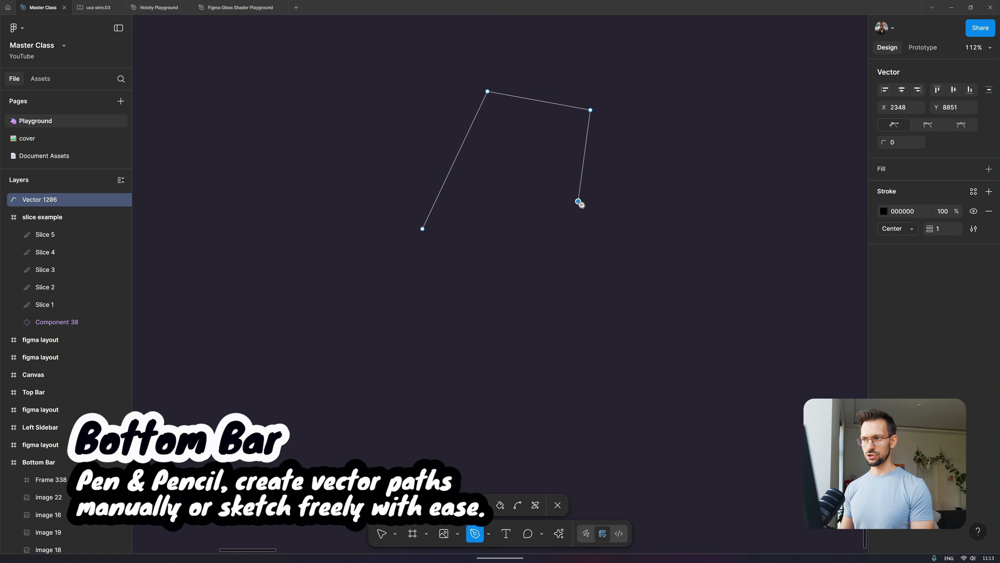
{"action": "left_click", "coordinate": [506, 140]}
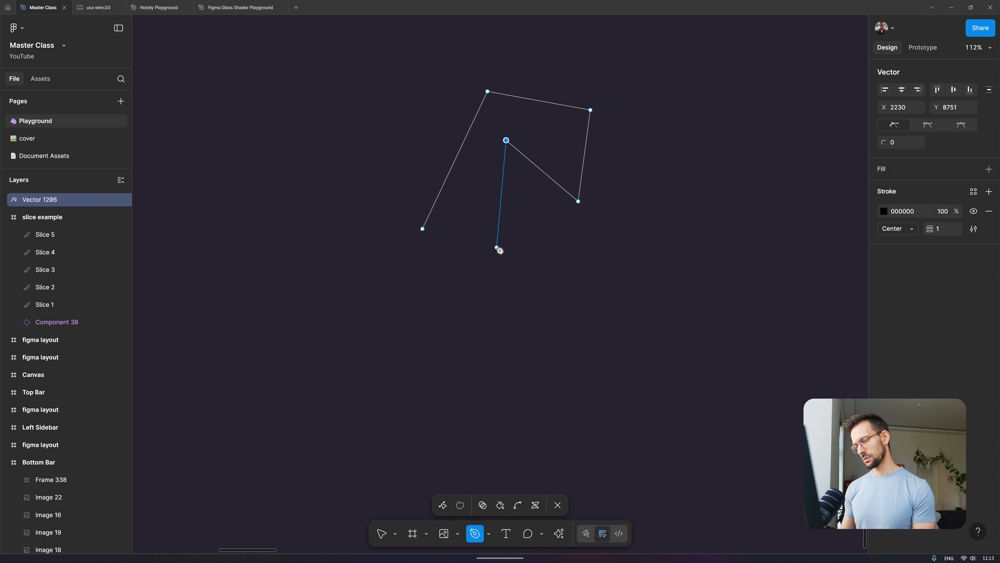
- Continue the open path with curved and straight segments into a rough letter-like outline and close it at its starting point
{"action": "left_click_drag", "start_coordinate": [497, 248], "coordinate": [550, 306]}
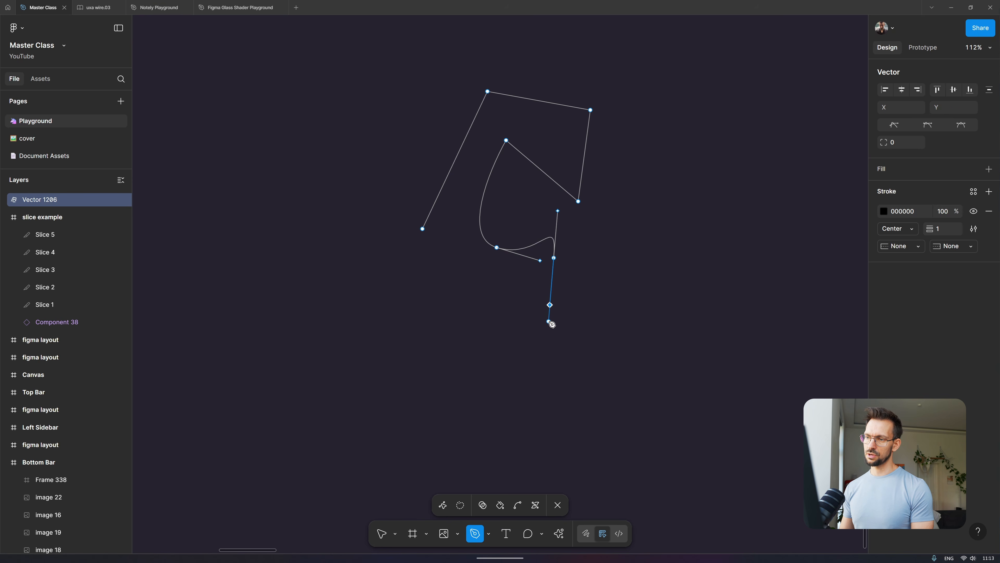
{"action": "left_click_drag", "start_coordinate": [551, 333], "coordinate": [553, 336]}
{"action": "left_click_drag", "start_coordinate": [476, 328], "coordinate": [491, 356]}
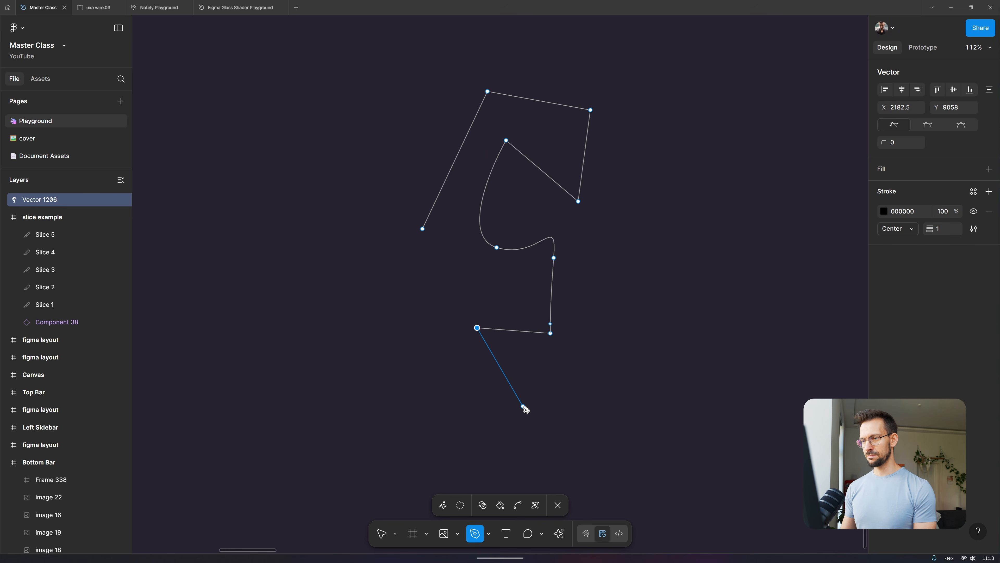
{"action": "left_click_drag", "start_coordinate": [524, 407], "coordinate": [600, 416]}
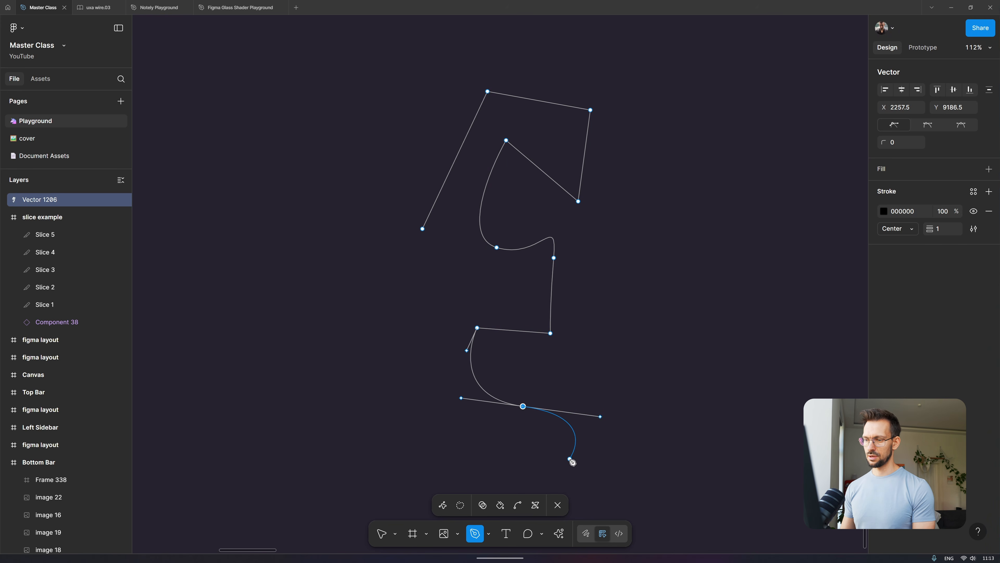
{"action": "left_click", "coordinate": [573, 462]}
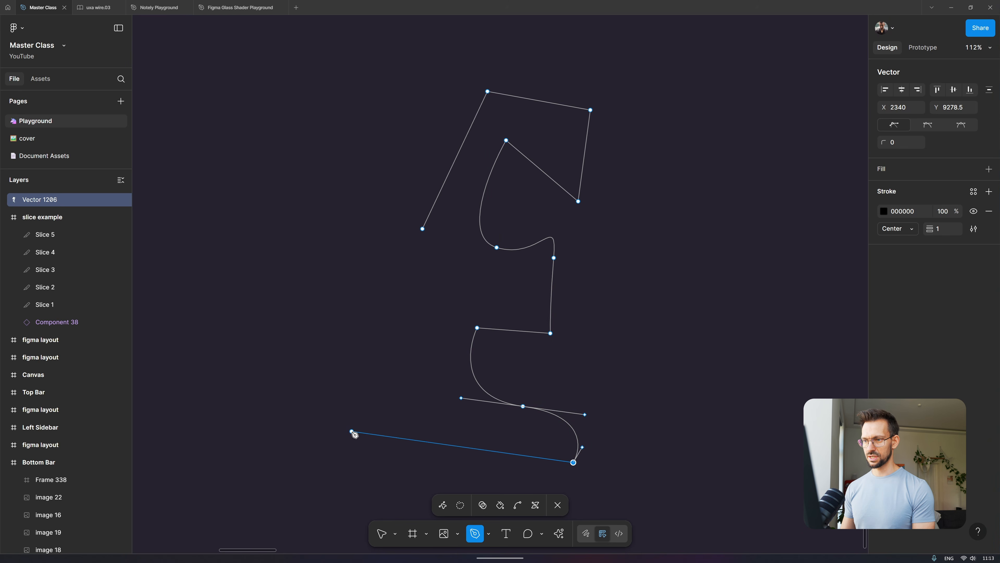
{"action": "left_click", "coordinate": [352, 431]}
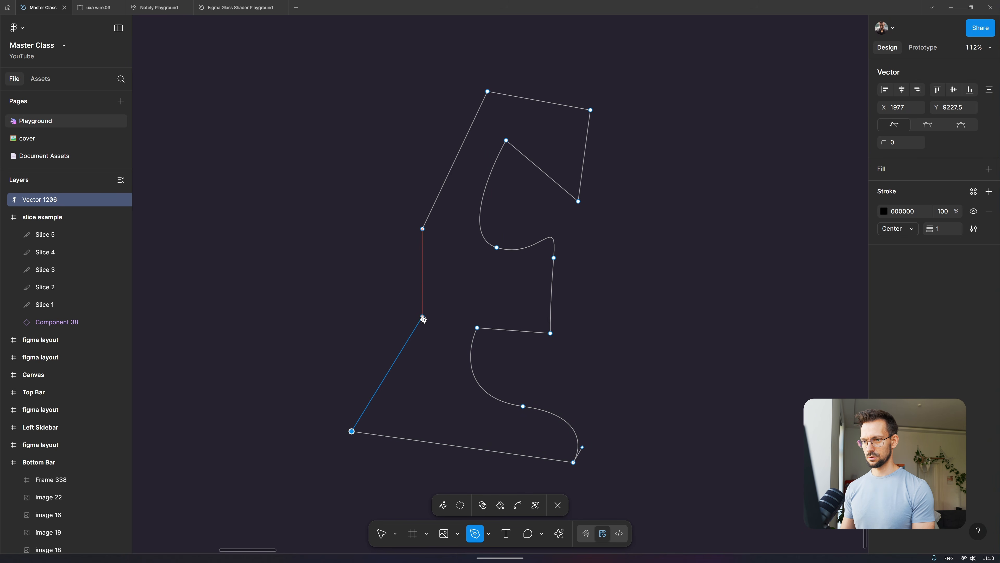
{"action": "mouse_move", "coordinate": [422, 316]}
{"action": "left_mouse_down"}
{"action": "mouse_move", "coordinate": [423, 231]}
{"action": "mouse_move", "coordinate": [427, 272]}
{"action": "left_mouse_up"}
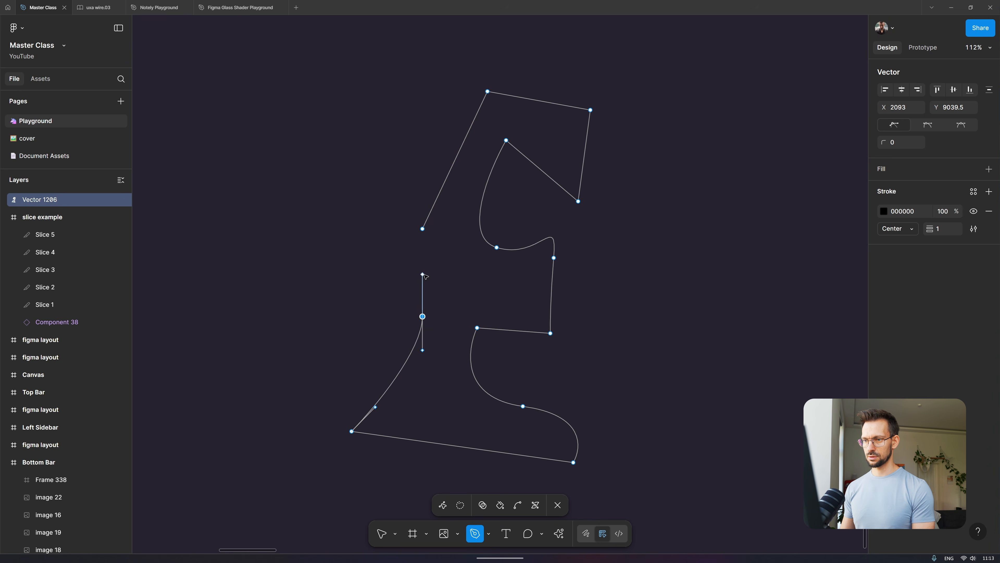
{"action": "left_click", "coordinate": [423, 229]}
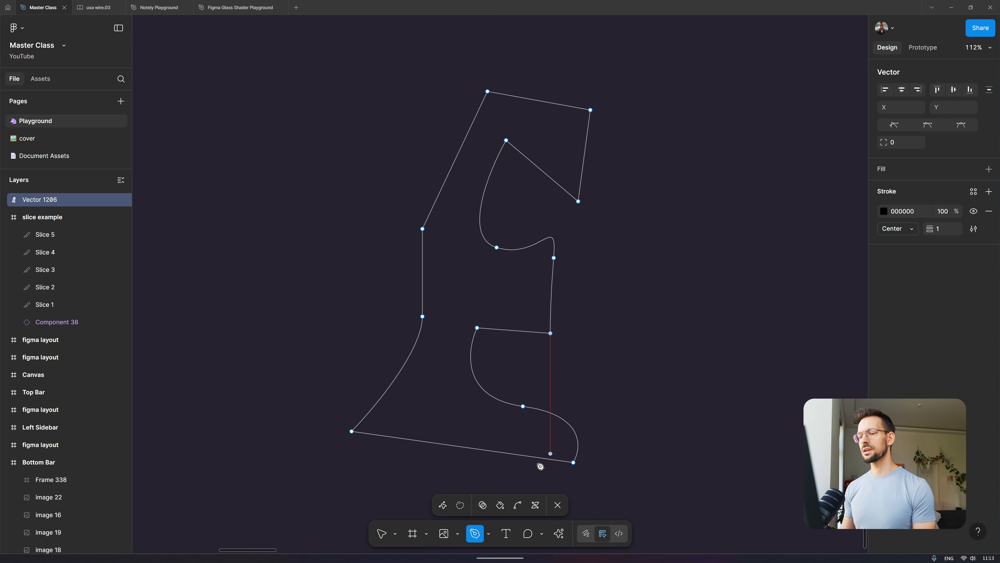
- Fill the closed path with the Paint bucket and reshape it by moving its middle bulge point and upper outer corner
{"action": "left_click", "coordinate": [500, 505]}
{"action": "left_click", "coordinate": [447, 349]}
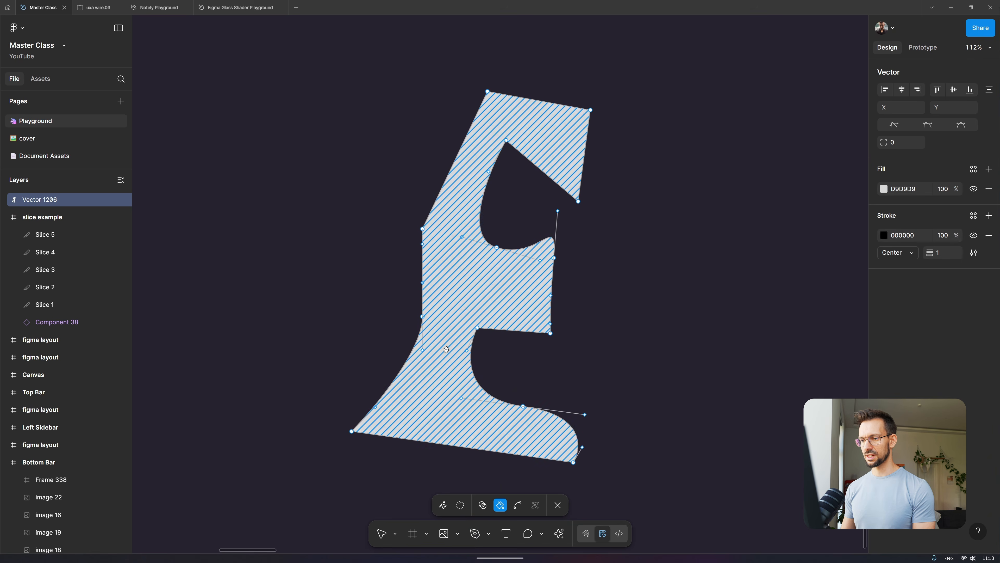
{"action": "left_click", "coordinate": [442, 506]}
{"action": "left_click_drag", "start_coordinate": [555, 258], "coordinate": [574, 288]}
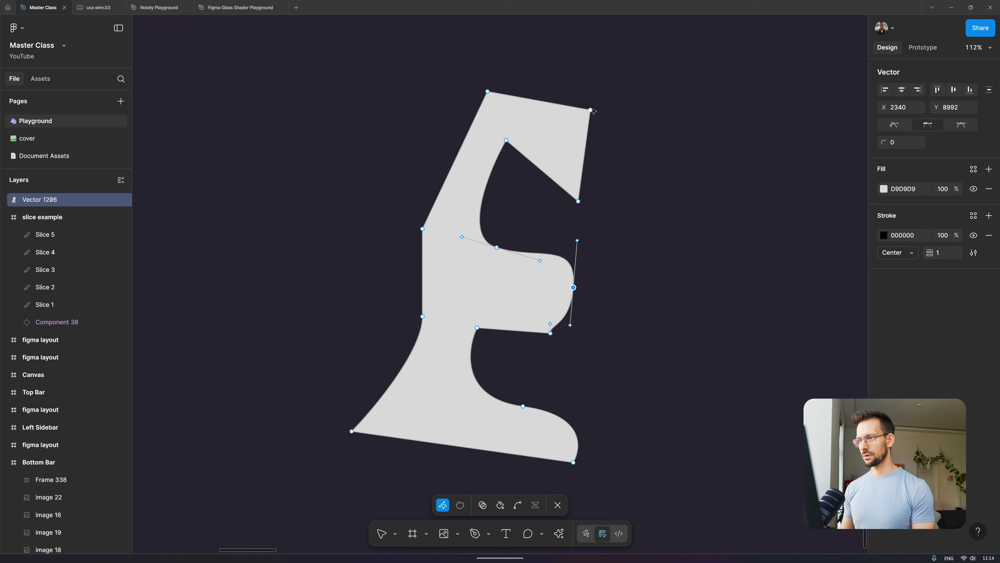
{"action": "left_click_drag", "start_coordinate": [591, 111], "coordinate": [589, 82]}
{"action": "key", "text": "Escape"}
{"action": "key", "text": "Escape"}
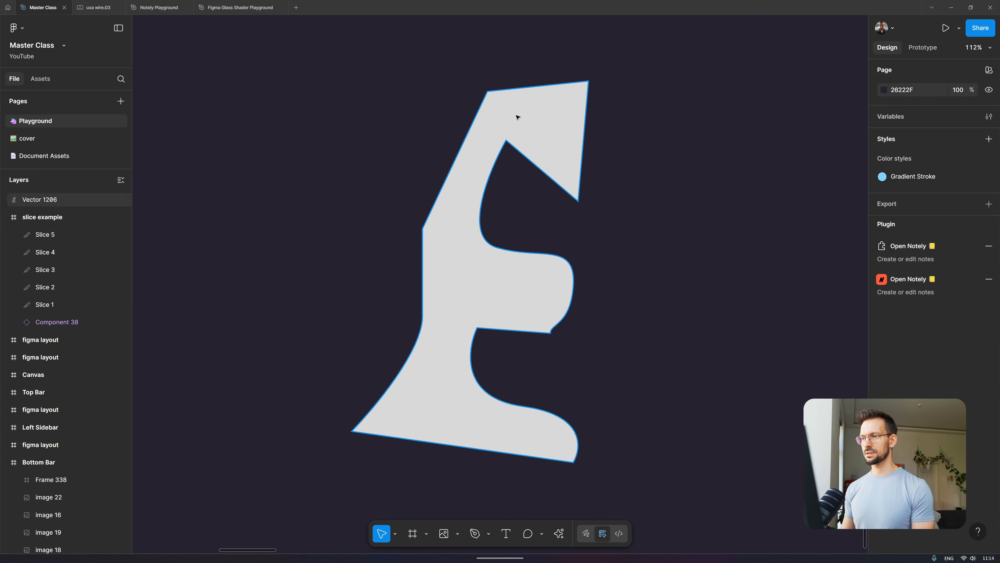
- Move the finished vector shape as a whole to the left and slightly up on the canvas
{"action": "left_click", "coordinate": [517, 117]}
{"action": "left_click_drag", "start_coordinate": [517, 117], "coordinate": [468, 107]}
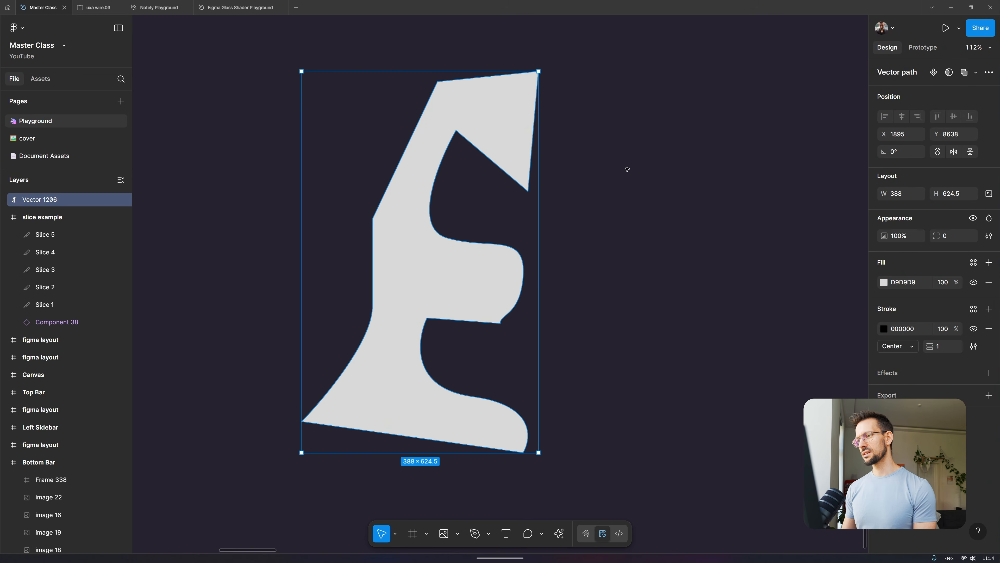
{"action": "left_click", "coordinate": [588, 156]}
{"action": "left_click", "coordinate": [517, 130]}
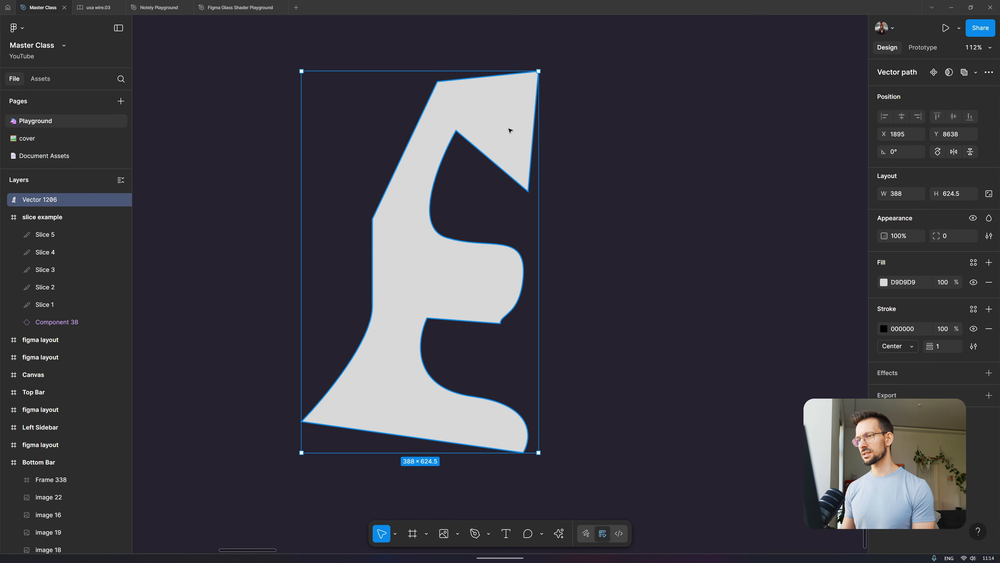
{"action": "double_click", "coordinate": [509, 130]}
{"action": "key", "text": "Escape"}
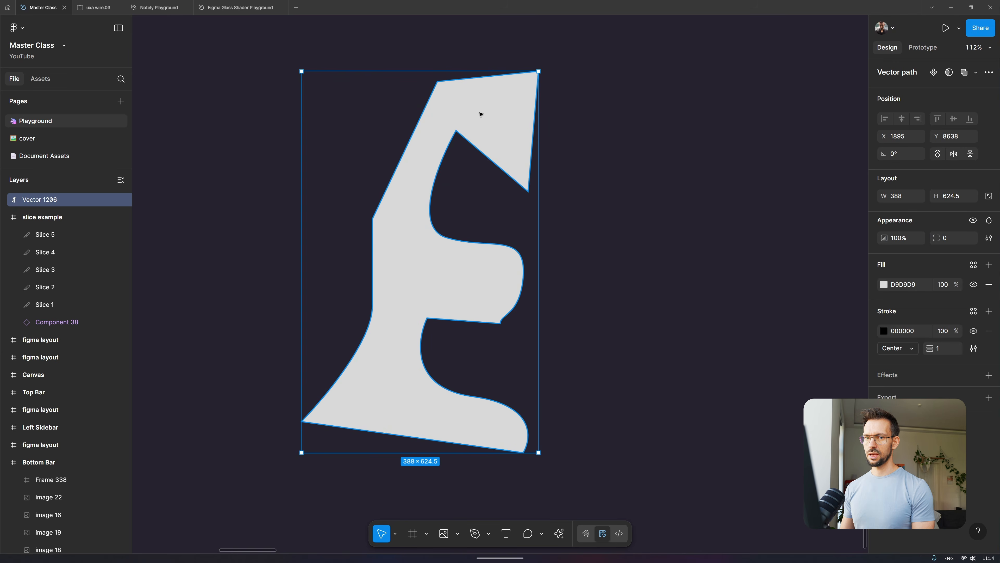
{"action": "left_click_drag", "start_coordinate": [480, 111], "coordinate": [444, 106]}
- Move the shape's upper outer corner point to X 2187, Y 8646 and try the Bend tool's curve and straight-corner states on it
{"action": "double_click", "coordinate": [443, 106]}
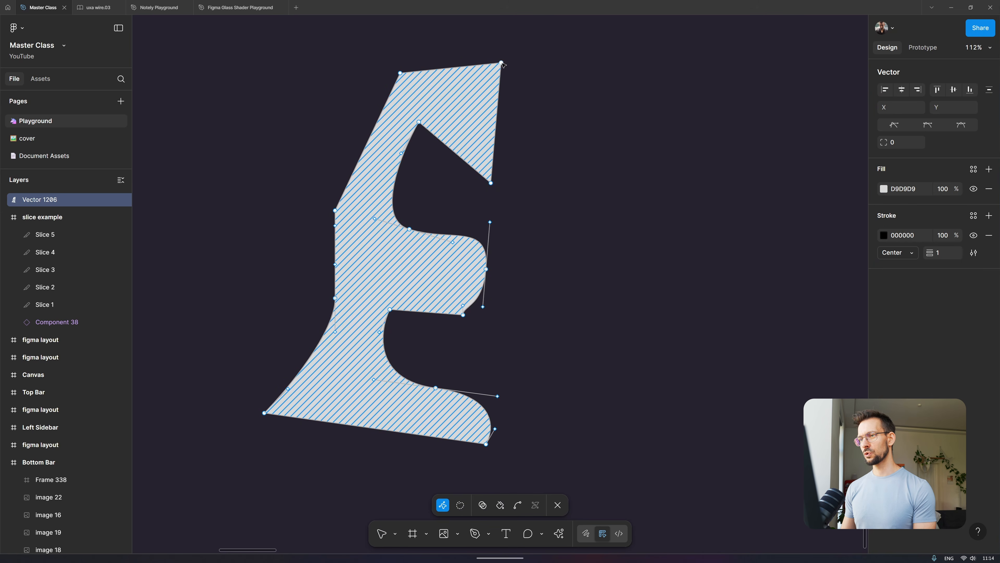
{"action": "mouse_move", "coordinate": [501, 63]}
{"action": "left_mouse_down"}
{"action": "mouse_move", "coordinate": [405, 74]}
{"action": "mouse_move", "coordinate": [480, 76]}
{"action": "left_mouse_up"}
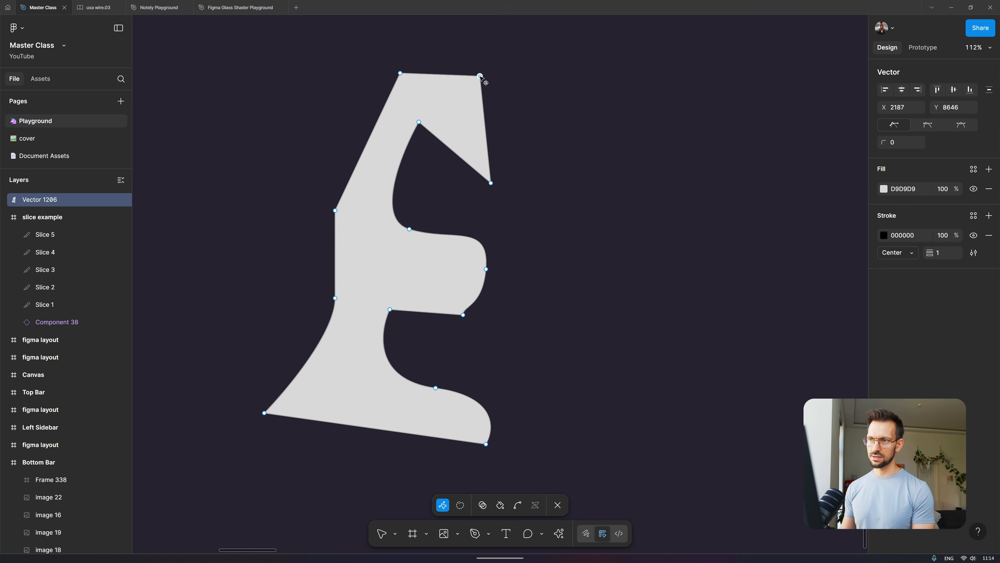
{"action": "key", "text": "alt"}
{"action": "key", "text": "ctrl"}
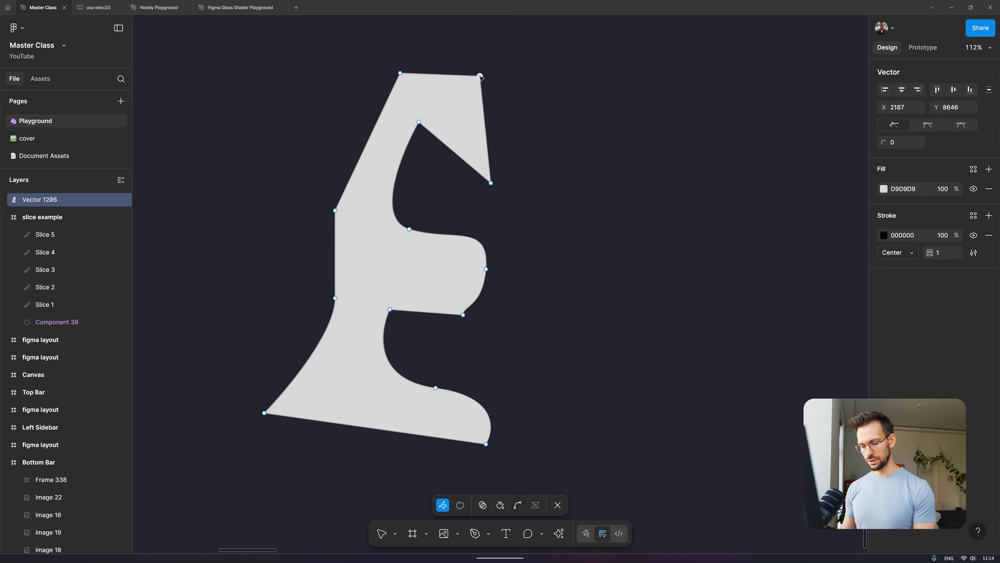
{"action": "key", "text": "ctrl"}
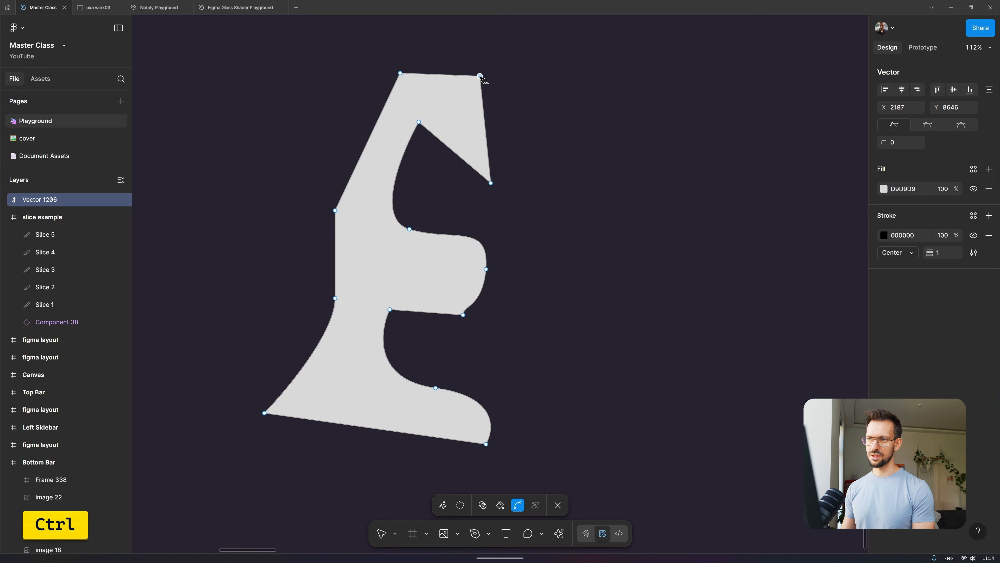
{"action": "left_click_drag", "start_coordinate": [480, 75], "coordinate": [504, 92]}
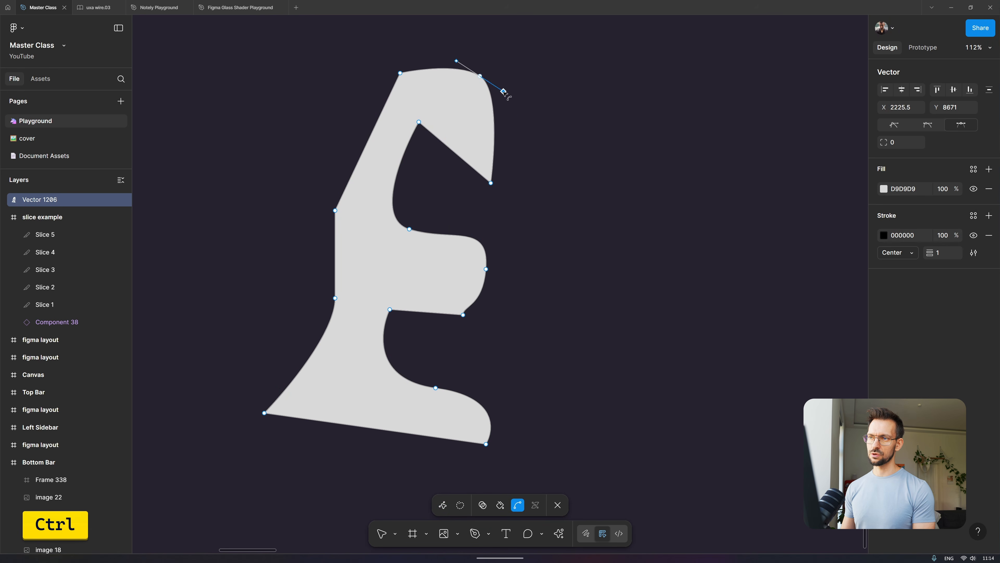
{"action": "left_click", "coordinate": [480, 76]}
- Curve the shape's upper-left corner and the inner point of its upper notch with the Bend tool
{"action": "left_click_drag", "start_coordinate": [400, 73], "coordinate": [429, 62]}
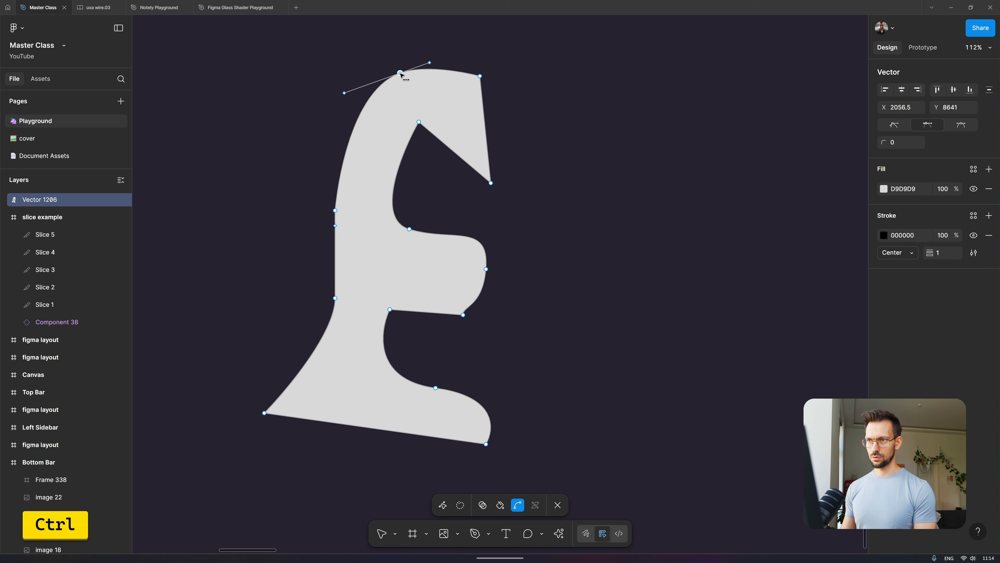
{"action": "left_click", "coordinate": [419, 122], "text": "ctrl"}
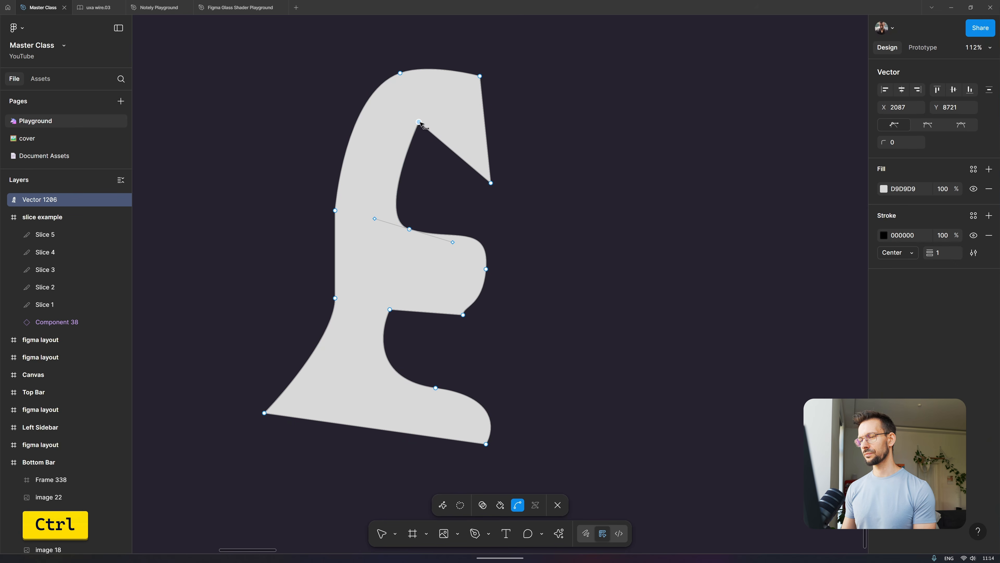
{"action": "left_click", "coordinate": [419, 123], "text": "ctrl"}
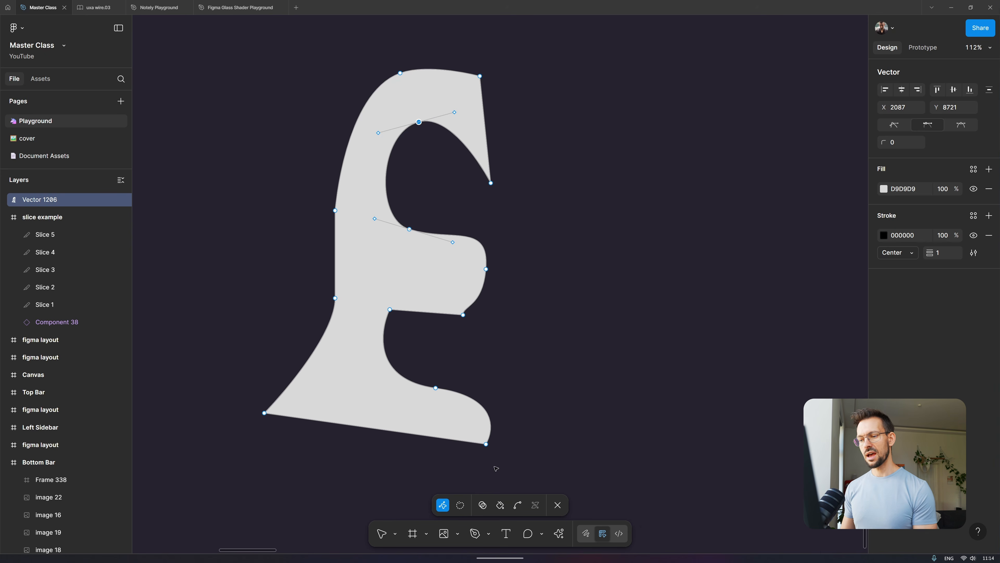
- Draw freehand strokes on the canvas with the Pencil tool, using a white FFFFFF stroke 2 thick
{"action": "left_click", "coordinate": [490, 533]}
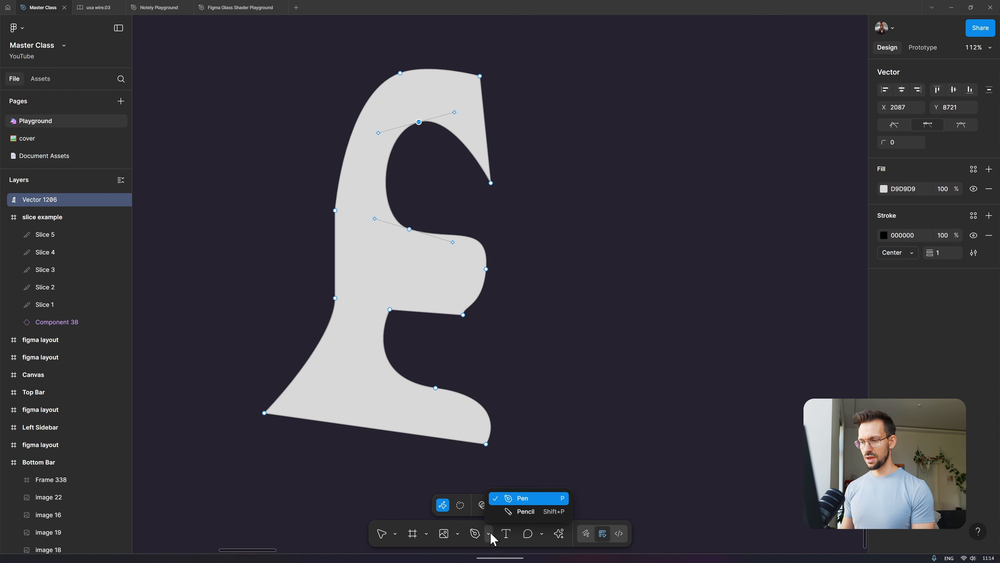
{"action": "left_click", "coordinate": [519, 511]}
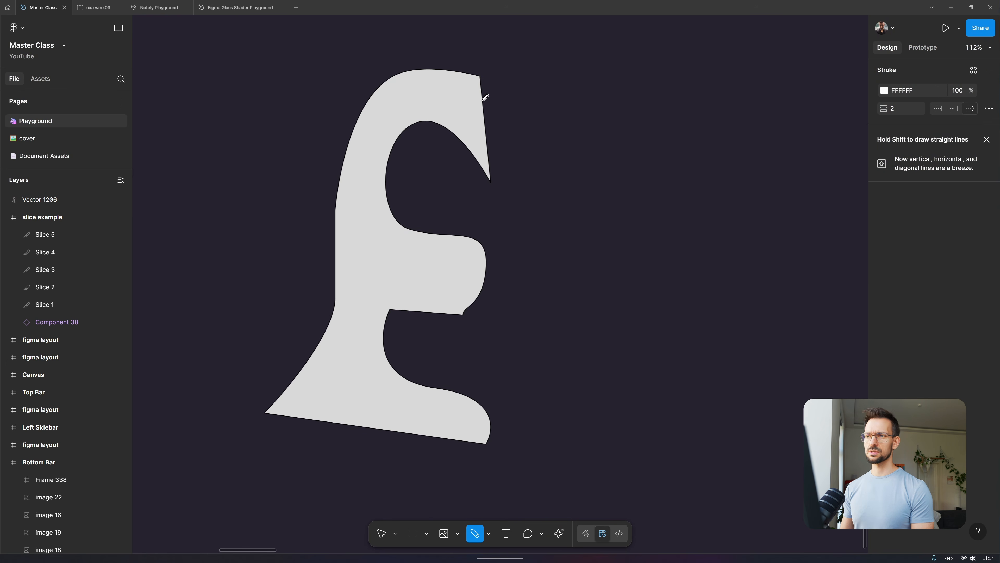
{"action": "mouse_move", "coordinate": [512, 93]}
{"action": "left_mouse_down"}
{"action": "mouse_move", "coordinate": [568, 268]}
{"action": "mouse_move", "coordinate": [696, 230]}
{"action": "mouse_move", "coordinate": [577, 392]}
{"action": "left_mouse_up"}
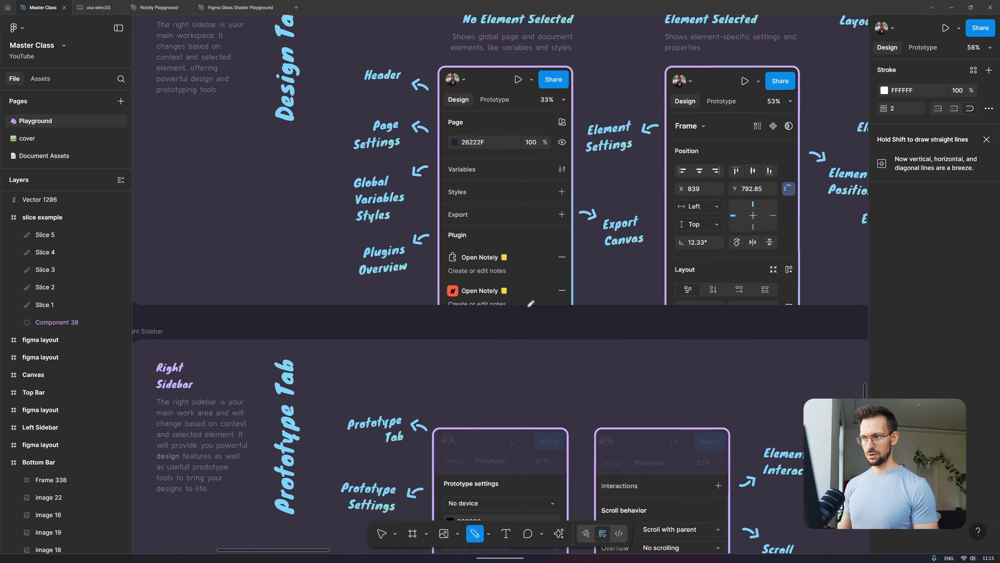
{"action": "scroll", "coordinate": [531, 303], "scroll_direction": "up", "scroll_amount": 3}
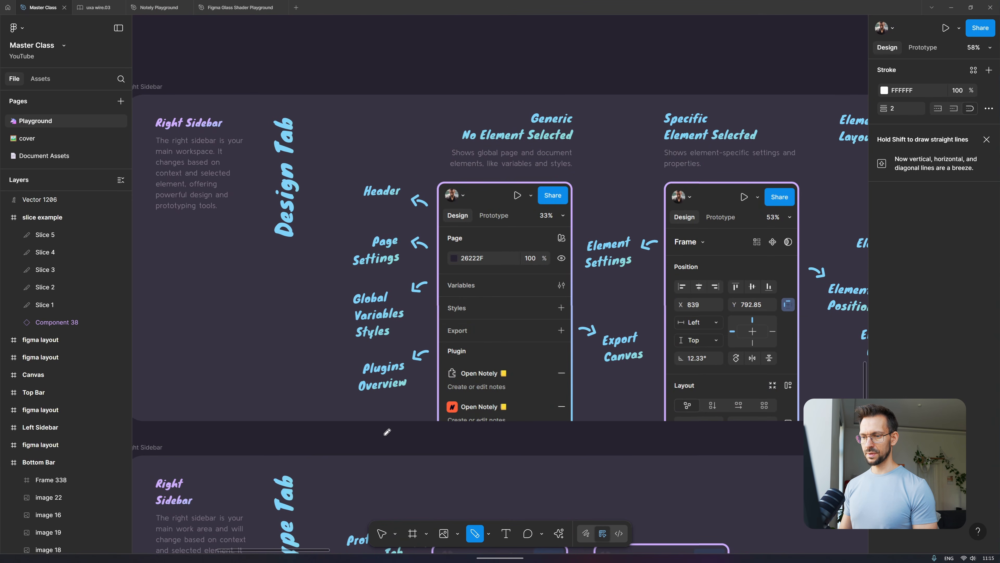
{"action": "mouse_move", "coordinate": [384, 434]}
{"action": "left_mouse_down"}
{"action": "mouse_move", "coordinate": [431, 84]}
{"action": "mouse_move", "coordinate": [437, 386]}
{"action": "mouse_move", "coordinate": [434, 376]}
{"action": "left_mouse_up"}
{"action": "left_click_drag", "start_coordinate": [561, 88], "coordinate": [609, 47]}
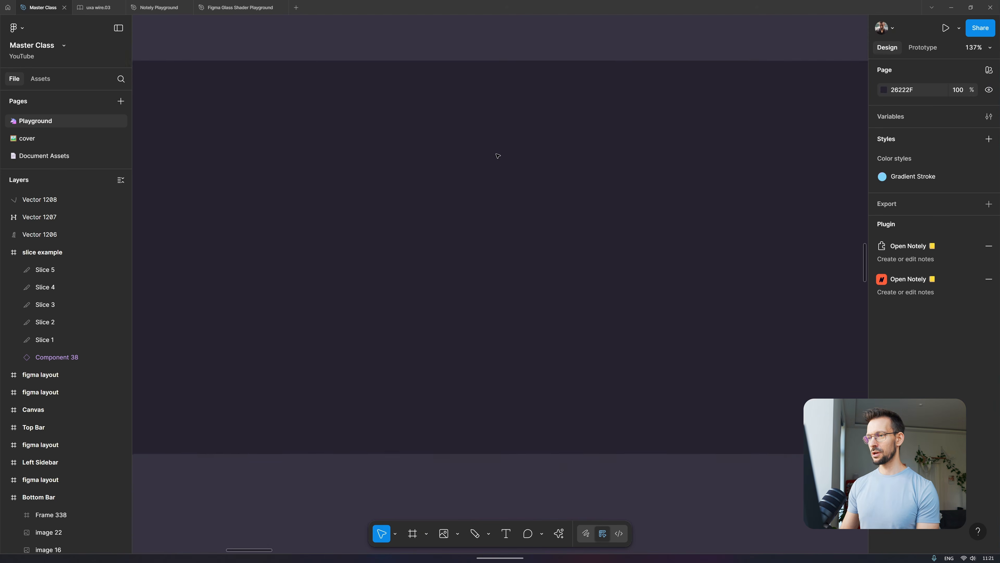
- Add the text "Hello There" with the Text tool on the empty canvas above the bottom bar overview graphic
{"action": "scroll", "coordinate": [497, 155], "scroll_direction": "down", "scroll_amount": 5}
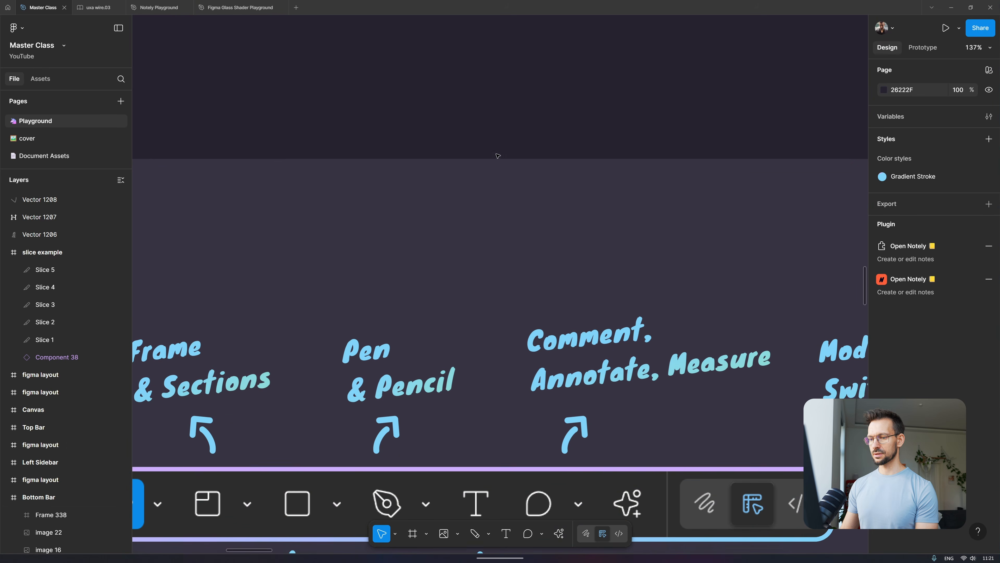
{"action": "scroll", "coordinate": [497, 156], "scroll_direction": "up", "scroll_amount": 1}
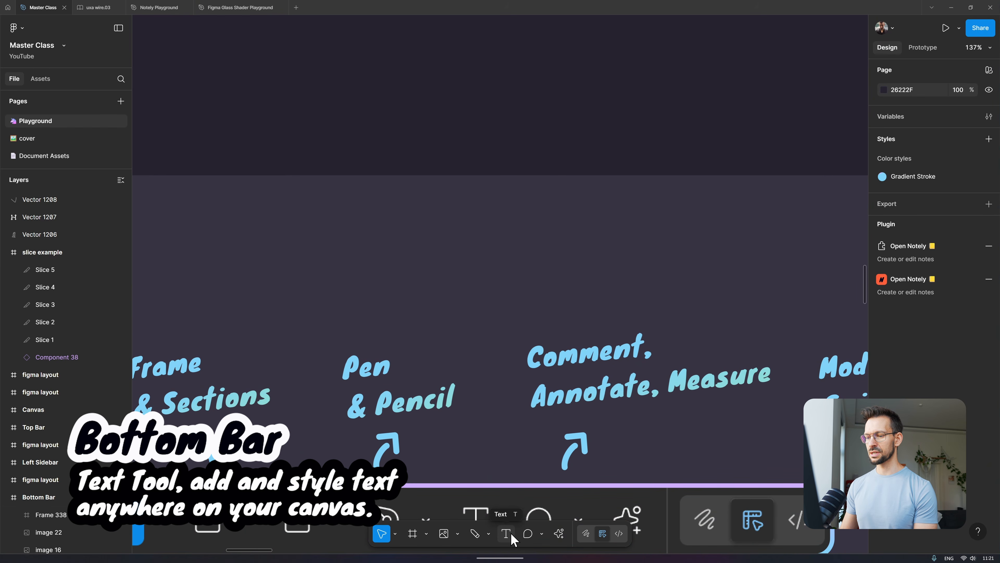
{"action": "key", "text": "t"}
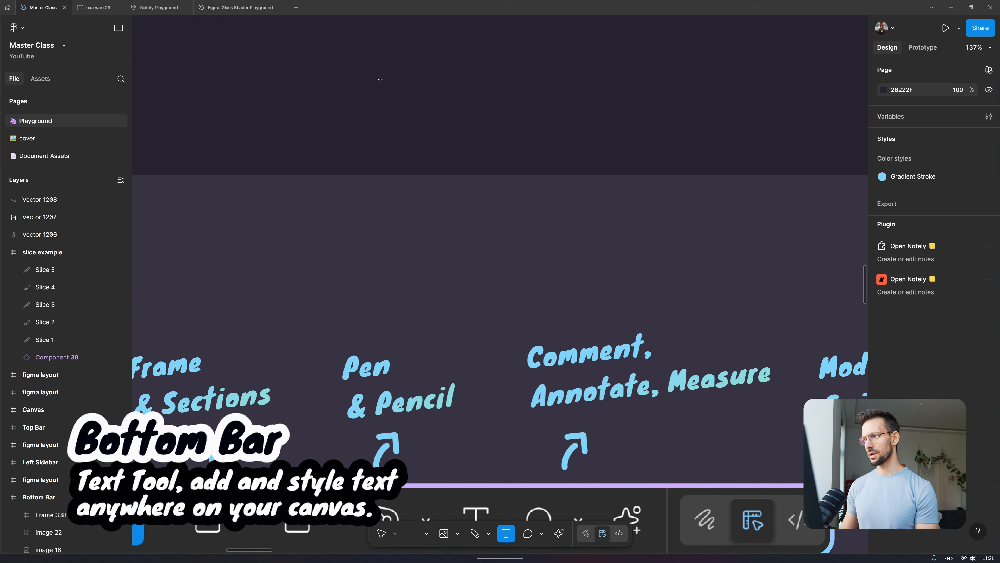
{"action": "left_click", "coordinate": [394, 58]}
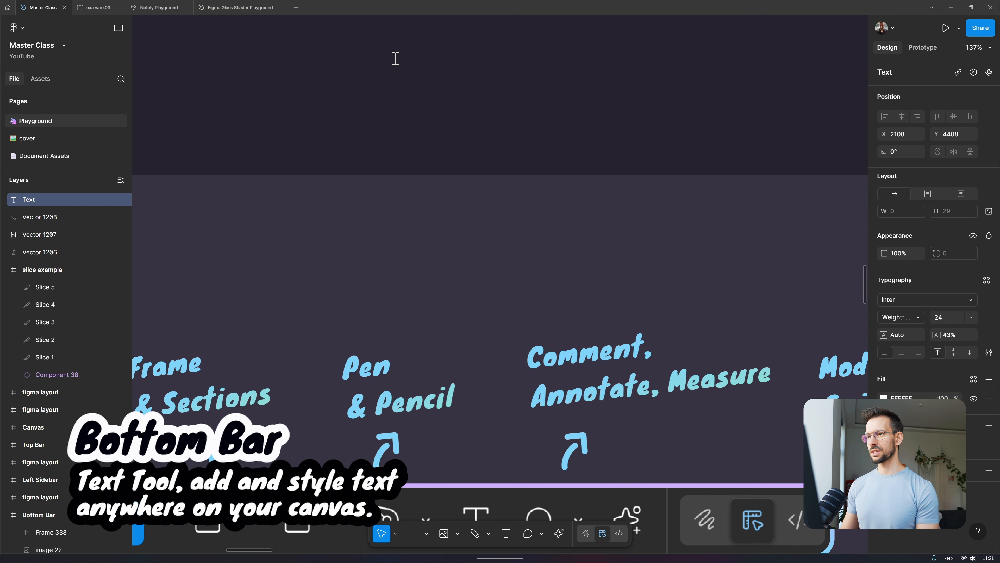
{"action": "key", "text": "shift"}
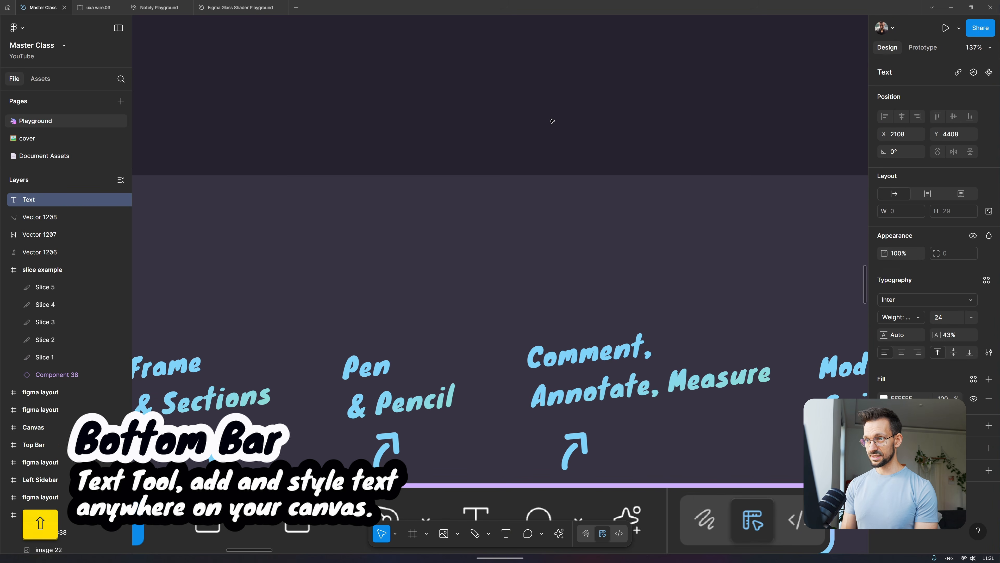
{"action": "type", "text": "He"}
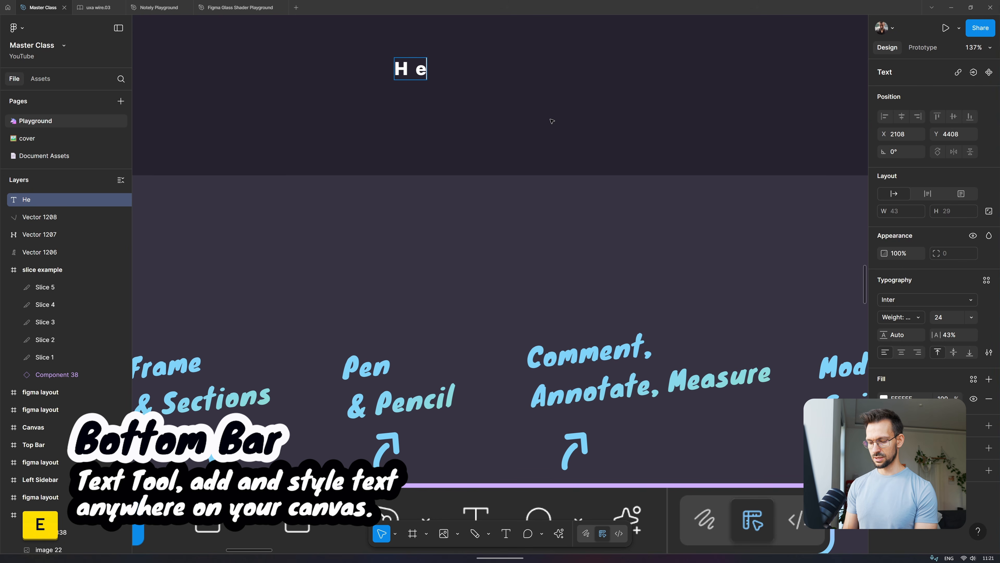
{"action": "type", "text": "llo There"}
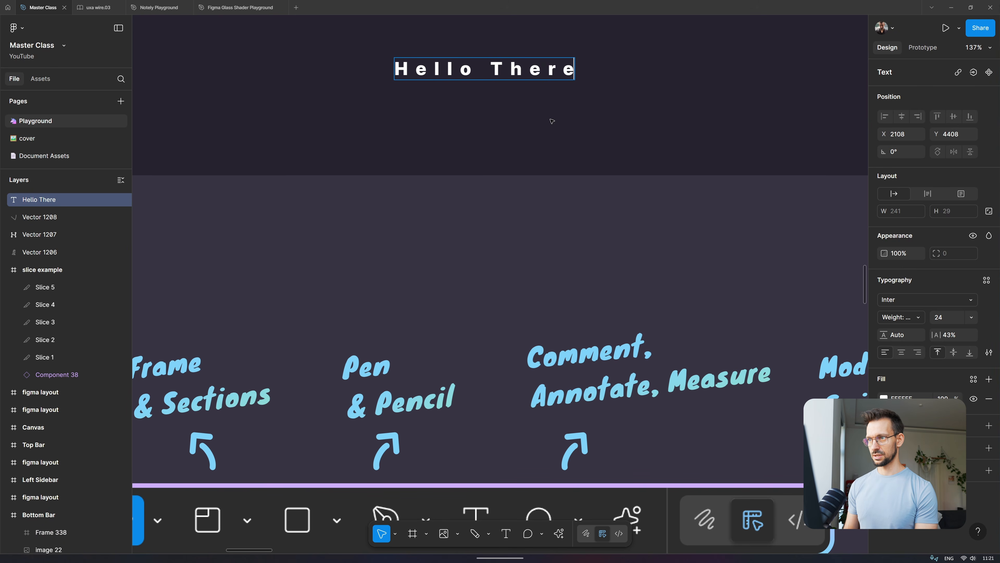
{"action": "key", "text": "Escape"}
- Try adding an empty second line and then the filler text "jdsjajda" to the "Hello There" text, and remove both
{"action": "scroll", "coordinate": [671, 117], "scroll_direction": "up", "scroll_amount": 3}
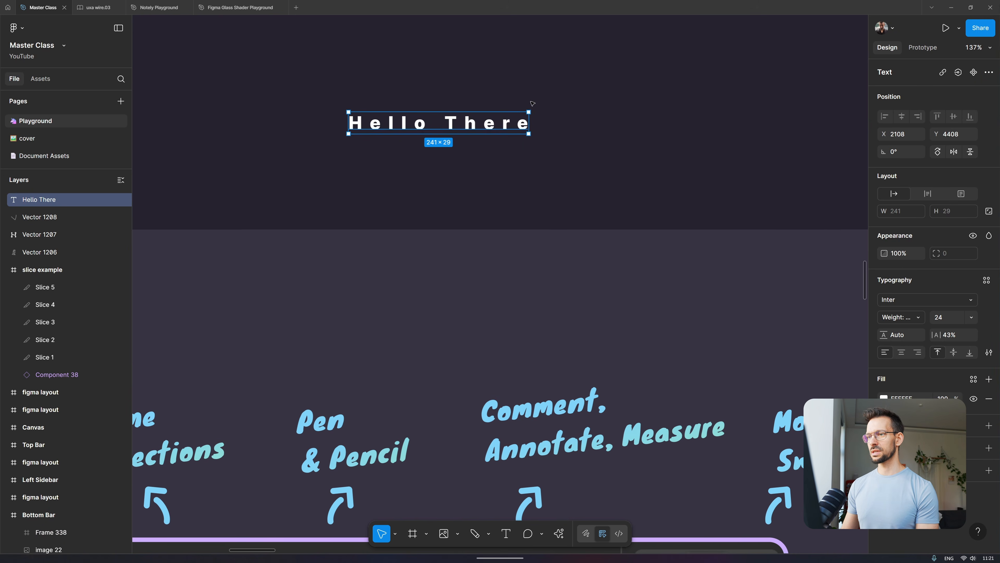
{"action": "double_click", "coordinate": [512, 128]}
{"action": "key", "text": "Right"}
{"action": "key", "text": "Return"}
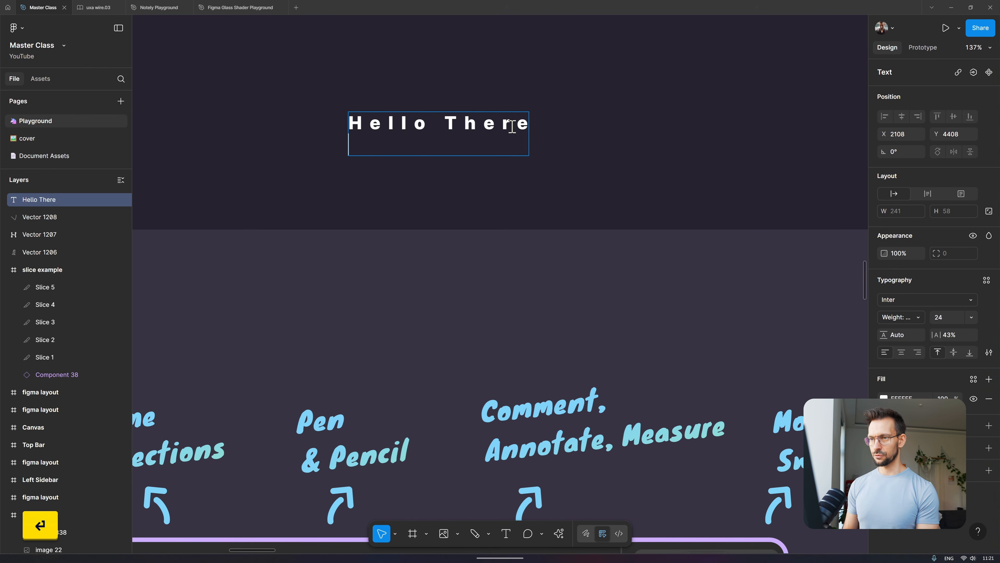
{"action": "key", "text": "BackSpace"}
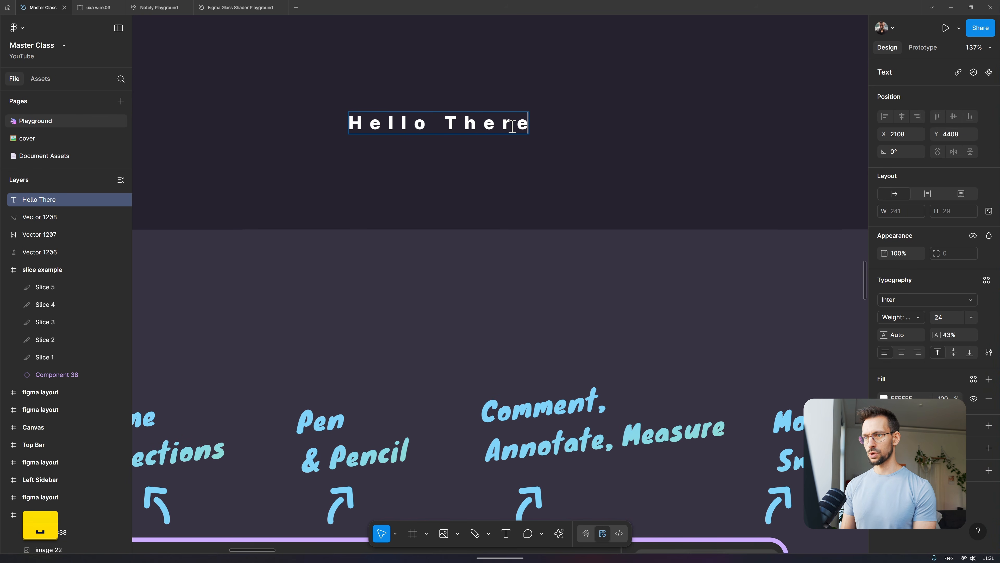
{"action": "type", "text": "jdsjajda"}
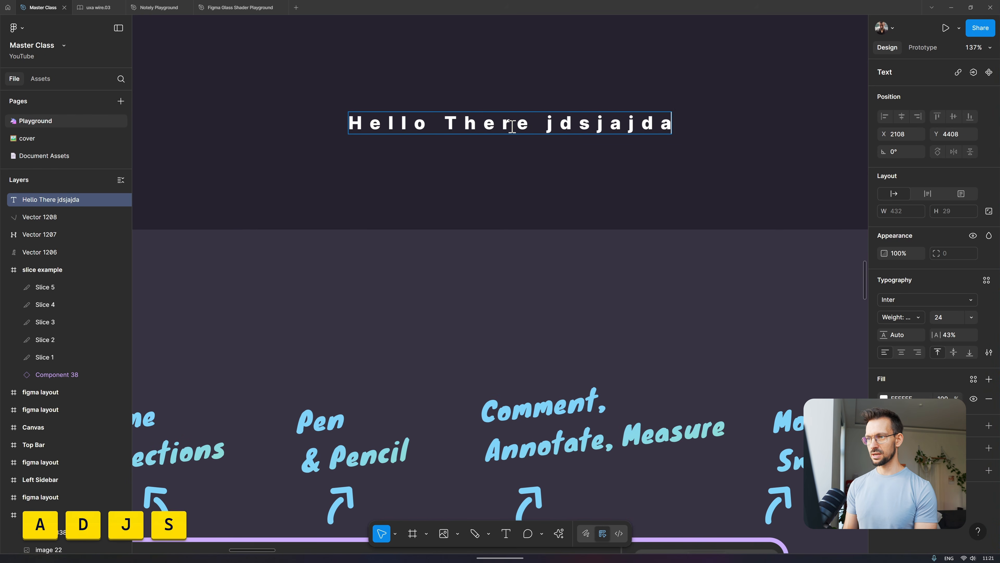
{"action": "key", "text": "ctrl+shift+Left"}
{"action": "key", "text": "BackSpace"}
- Try a second line reading "kldsklakld" under "Hello There", delete it again and leave text editing with nothing selected
{"action": "key", "text": "Return"}
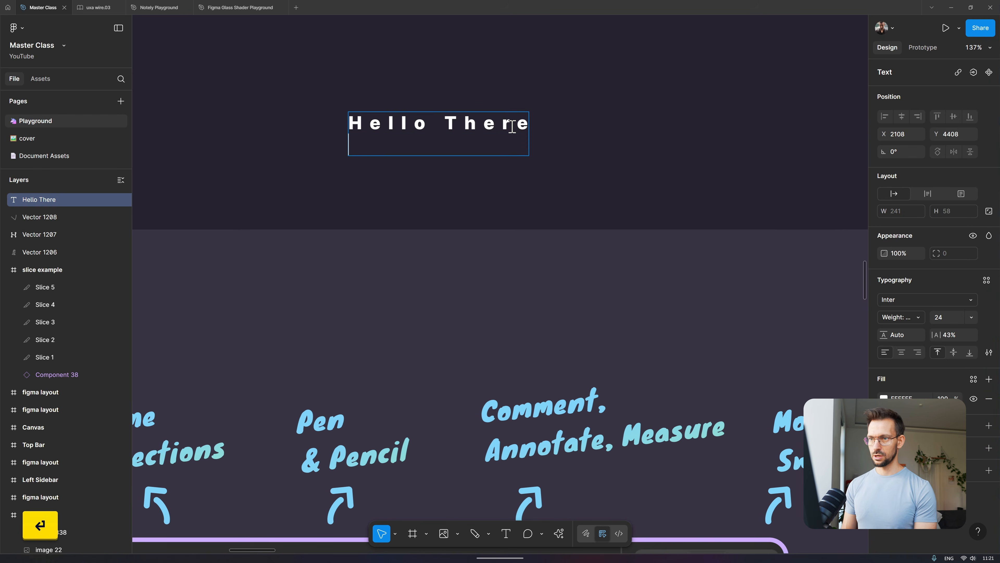
{"action": "type", "text": "kldsklakld"}
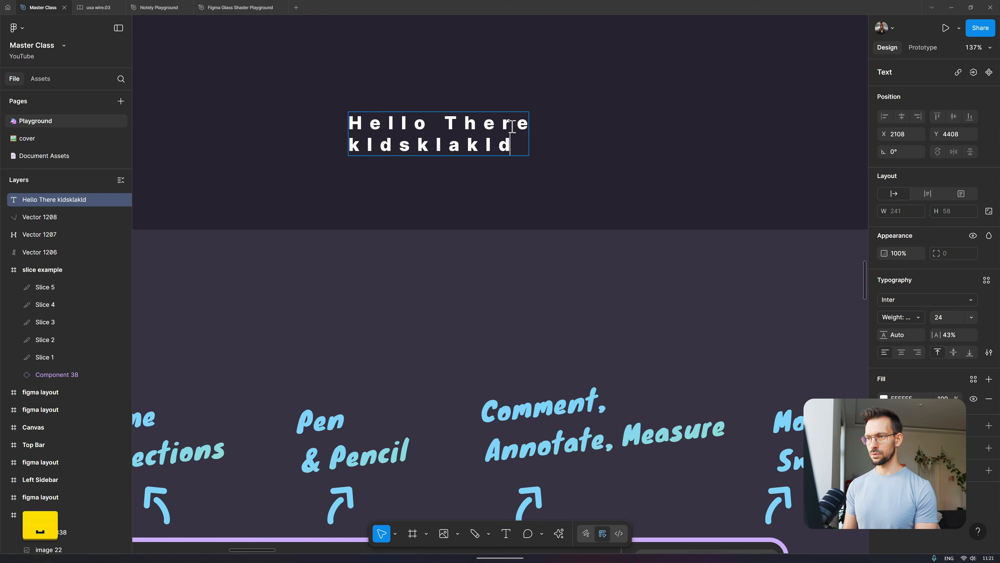
{"action": "key", "text": "BackSpace"}
{"action": "key", "text": "BackSpace"}
{"action": "key", "text": "BackSpace"}
{"action": "key", "text": "BackSpace"}
{"action": "key", "text": "BackSpace"}
{"action": "key", "text": "BackSpace"}
{"action": "key", "text": "BackSpace"}
{"action": "key", "text": "BackSpace"}
{"action": "key", "text": "BackSpace"}
{"action": "key", "text": "BackSpace"}
{"action": "key", "text": "BackSpace"}
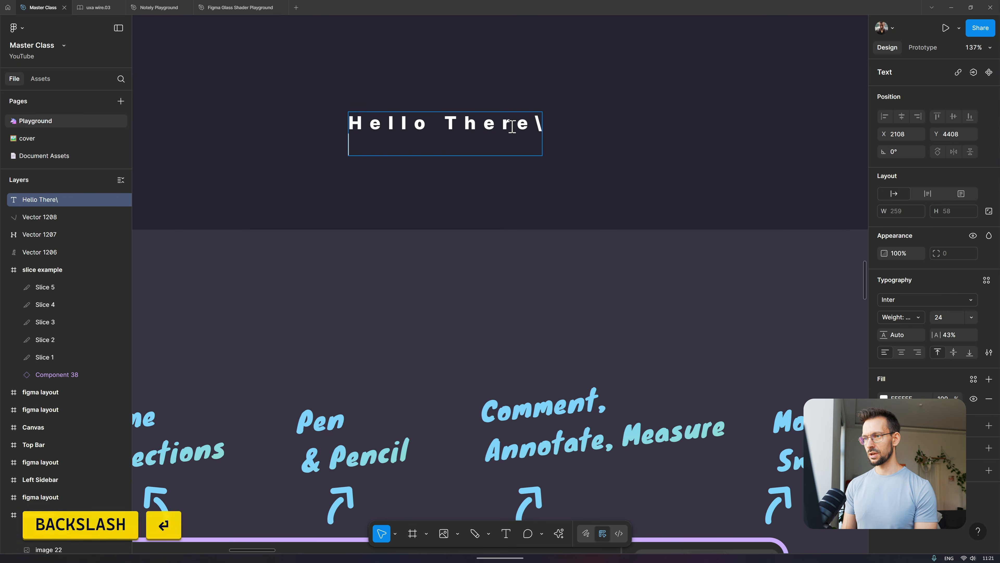
{"action": "key", "text": "Escape"}
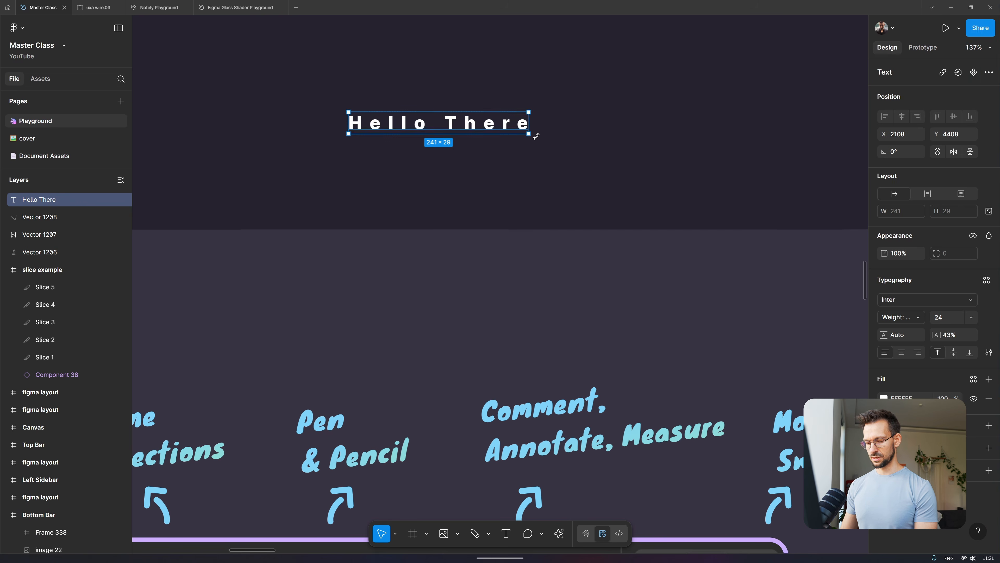
{"action": "key", "text": "Escape"}
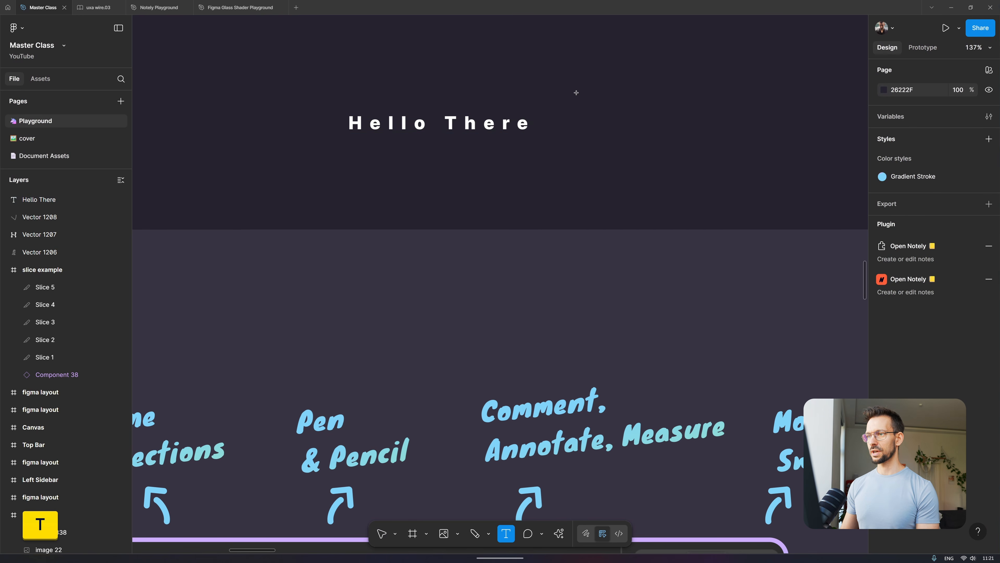
- Draw a fixed-size text box about 216 × 162 beside "Hello There" and enter "There is my trashure"
{"action": "left_click_drag", "start_coordinate": [581, 63], "coordinate": [744, 186]}
{"action": "key", "text": "shift"}
{"action": "type", "text": "T"}
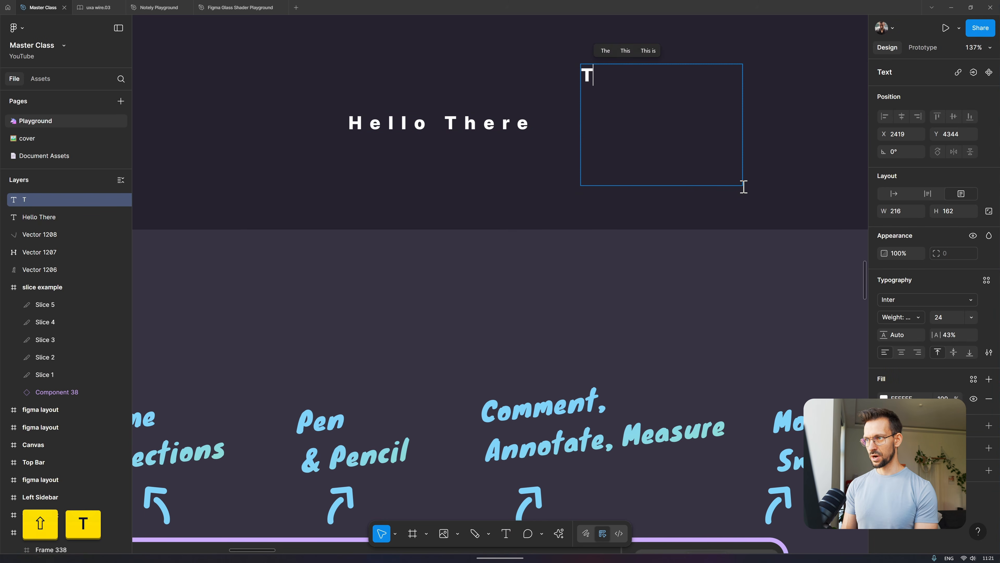
{"action": "type", "text": "here is "}
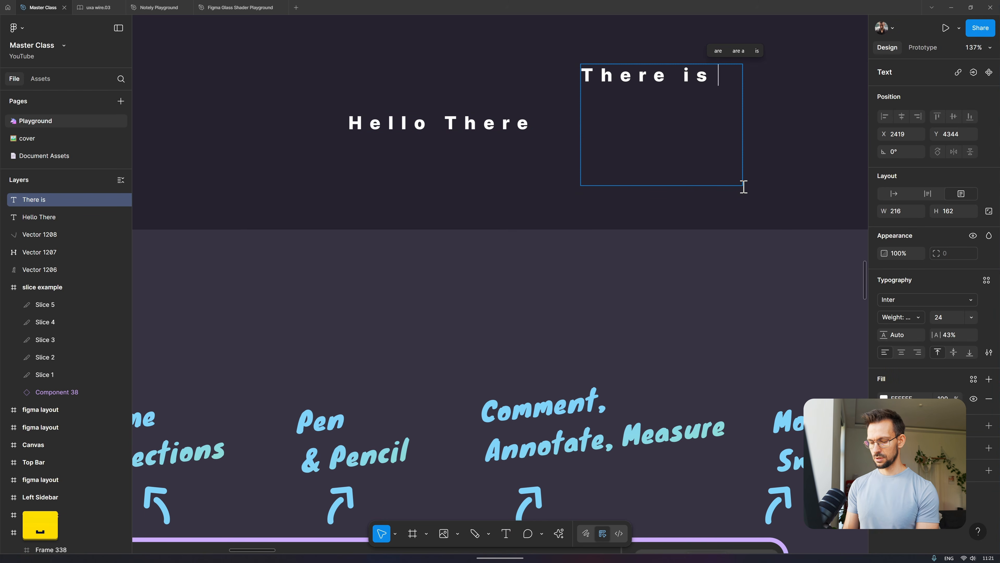
{"action": "type", "text": "my trashure"}
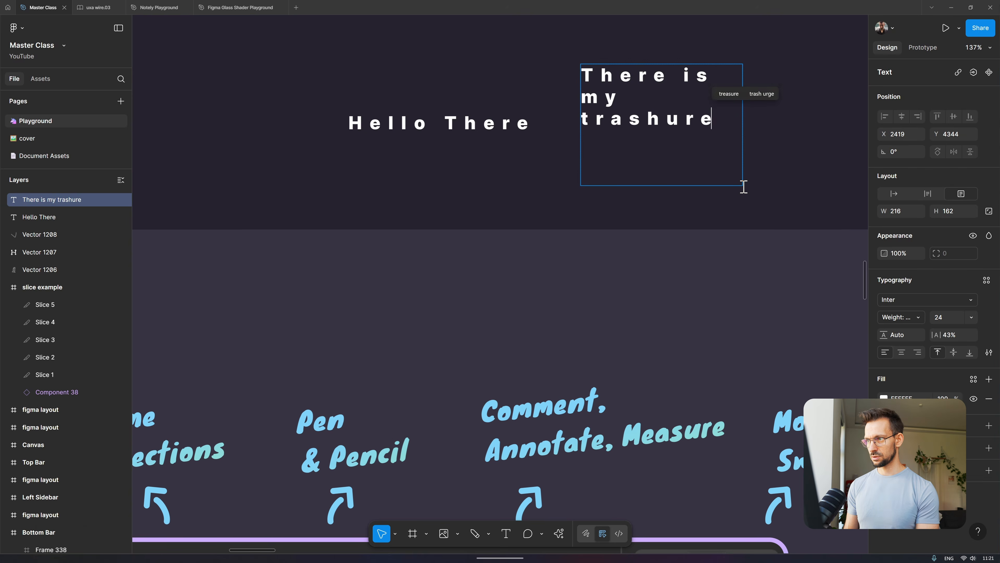
- Replace the word "trashure" with "chest" in the text box and shift the "Hello There" text slightly down and left
{"action": "key", "text": "ctrl+shift+Left"}
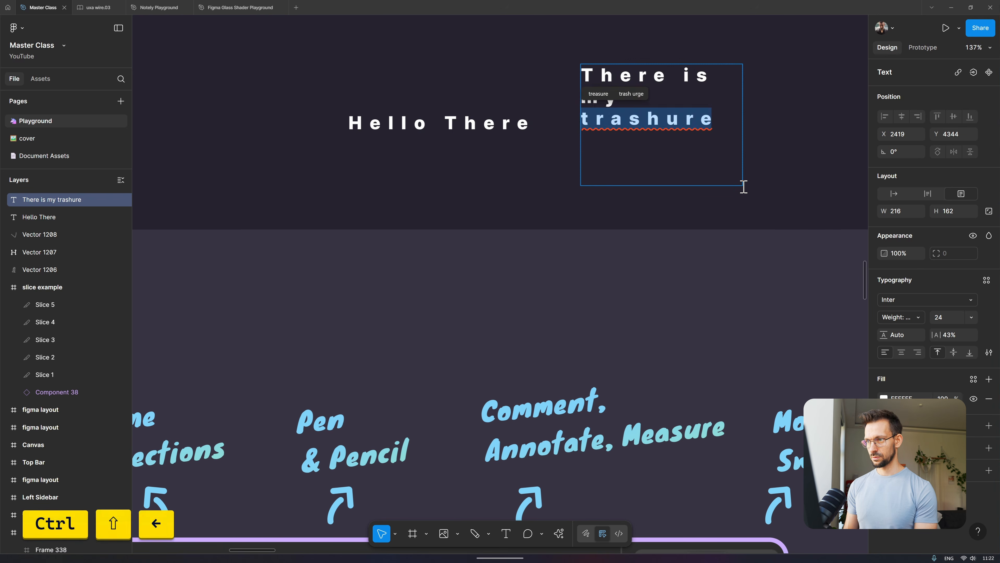
{"action": "type", "text": "tr"}
{"action": "key", "text": "BackSpace"}
{"action": "key", "text": "BackSpace"}
{"action": "type", "text": "chest"}
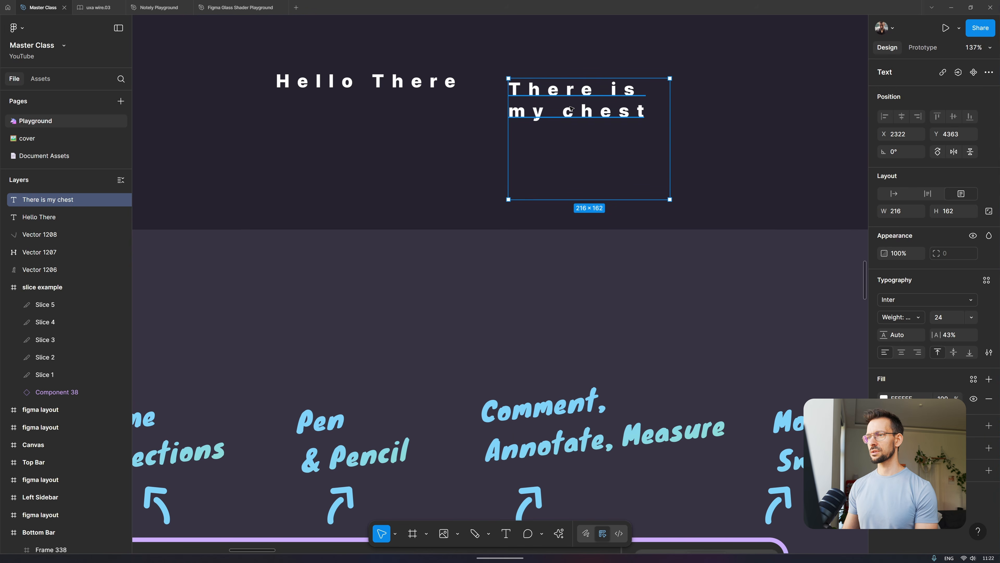
{"action": "left_click_drag", "start_coordinate": [367, 82], "coordinate": [335, 92]}
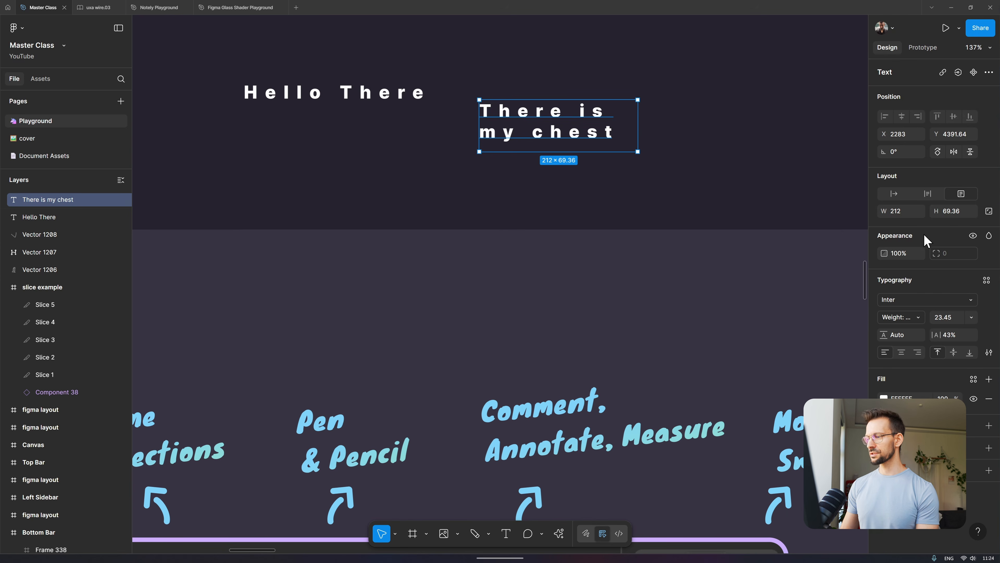
- Open the advanced type settings of the "There is my chest" text and compare the basic and variable font options
{"action": "left_click", "coordinate": [989, 353]}
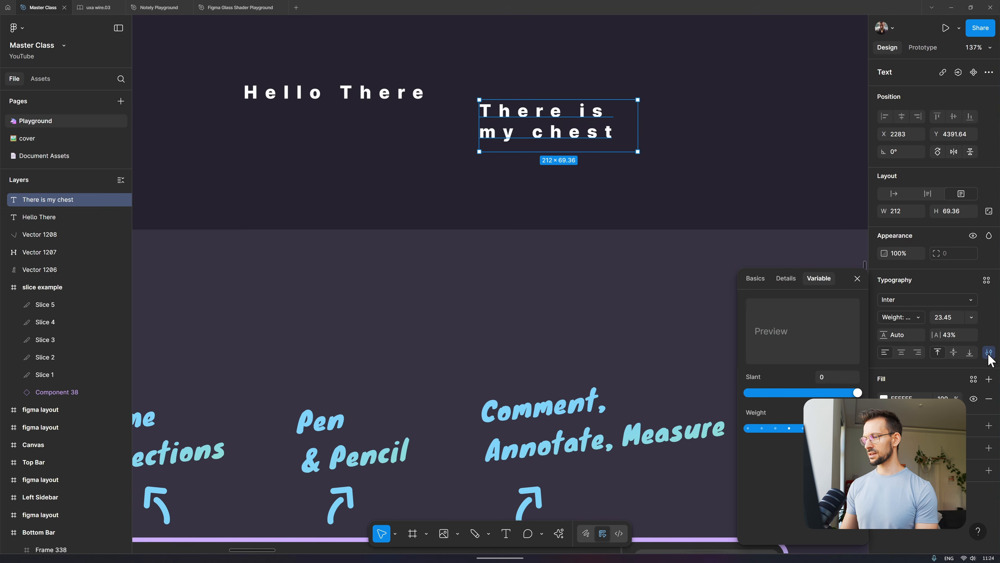
{"action": "key", "text": "ctrl"}
{"action": "key", "text": "ctrl"}
{"action": "key", "text": "ctrl"}
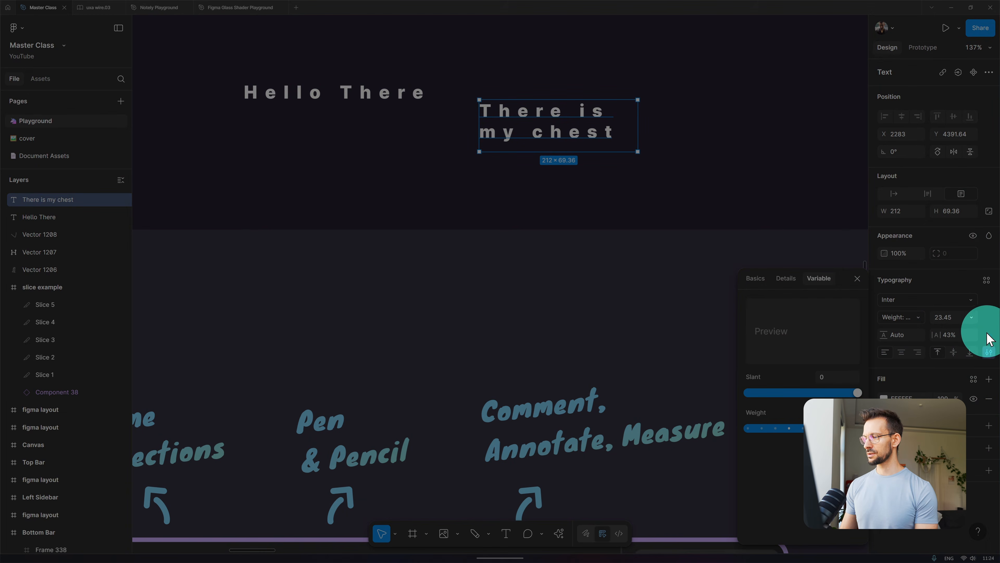
{"action": "key", "text": "ctrl"}
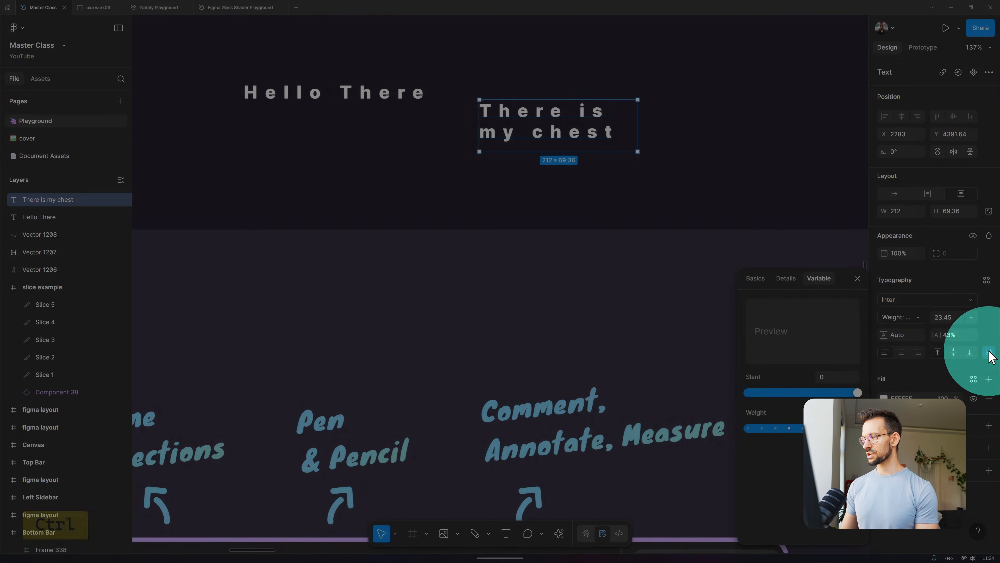
{"action": "left_click", "coordinate": [756, 279]}
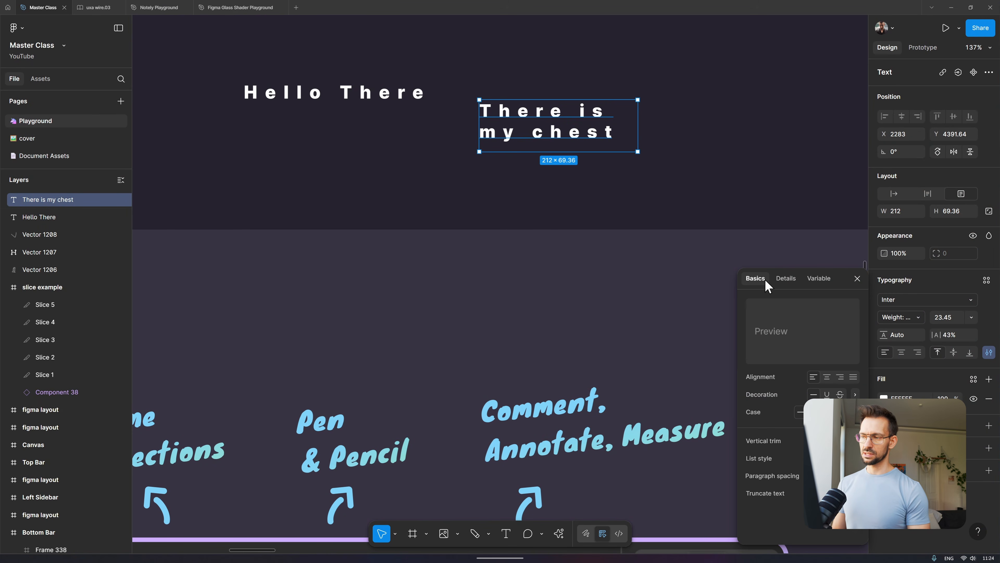
{"action": "left_click", "coordinate": [806, 280]}
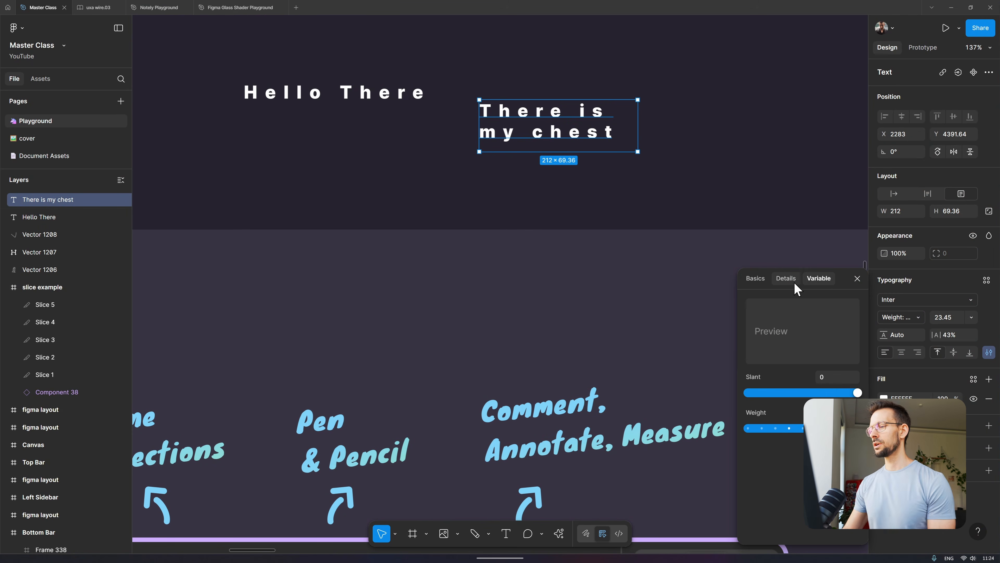
- Try the bulleted list style on the "There is my chest" text and return the list style to none
{"action": "left_click", "coordinate": [755, 279]}
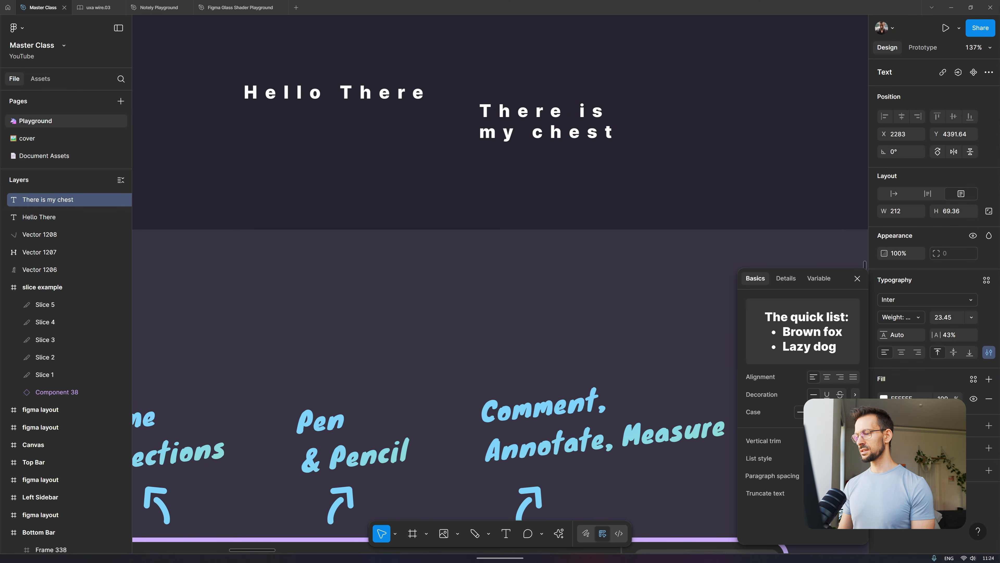
{"action": "left_click", "coordinate": [840, 459]}
{"action": "left_click", "coordinate": [827, 459]}
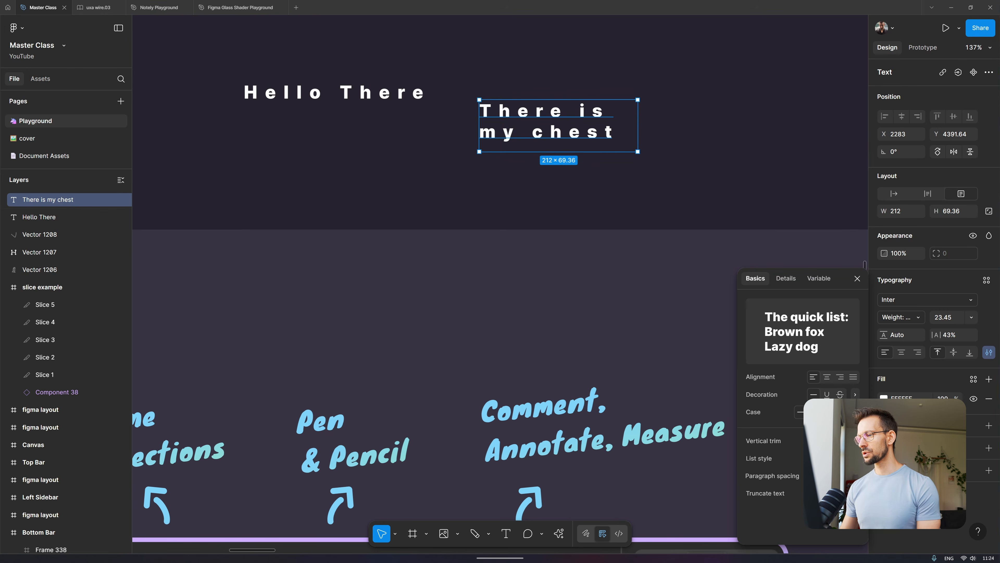
- Look through the detailed type settings, from indentation and letter case to stylistic sets, character variants and horizontal spacing
{"action": "left_click", "coordinate": [786, 280]}
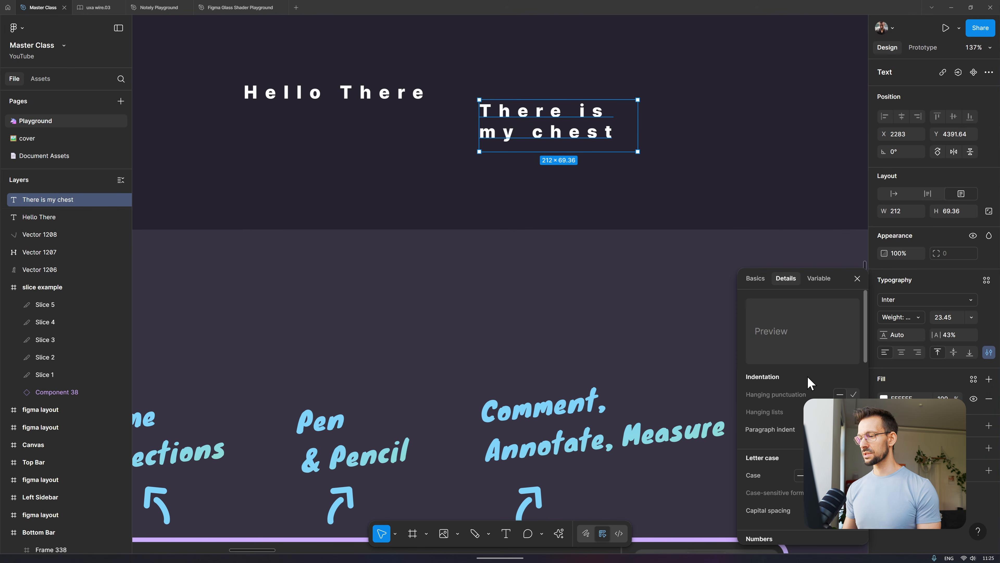
{"action": "scroll", "coordinate": [809, 382], "scroll_direction": "down", "scroll_amount": 1}
{"action": "scroll", "coordinate": [809, 383], "scroll_direction": "down", "scroll_amount": 5}
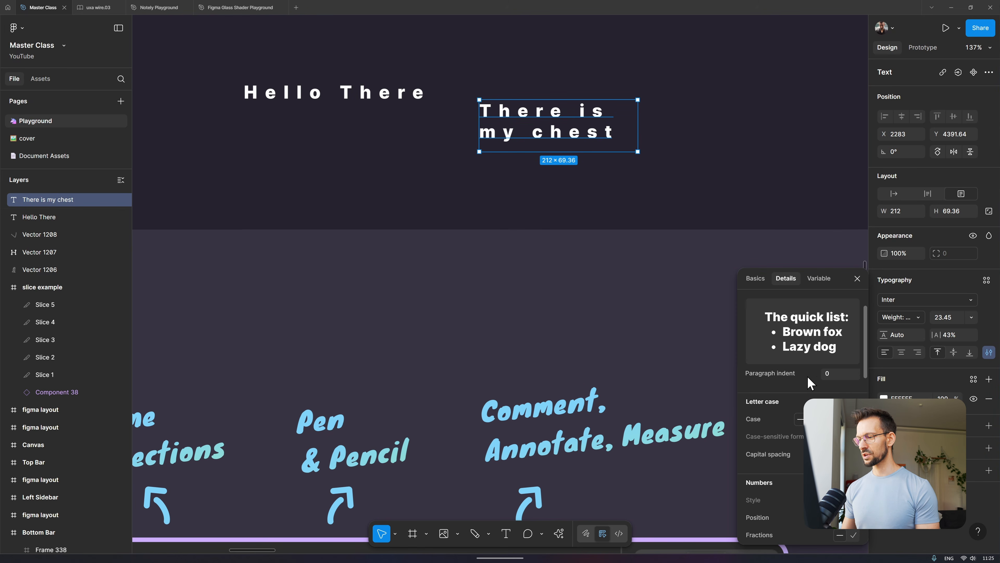
{"action": "scroll", "coordinate": [809, 383], "scroll_direction": "down", "scroll_amount": 8}
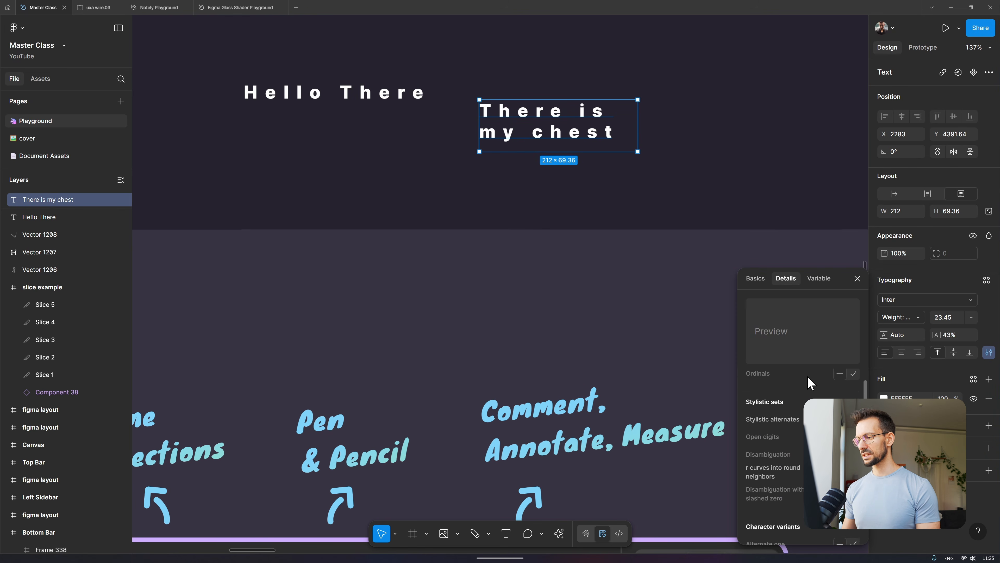
{"action": "scroll", "coordinate": [809, 382], "scroll_direction": "down", "scroll_amount": 10}
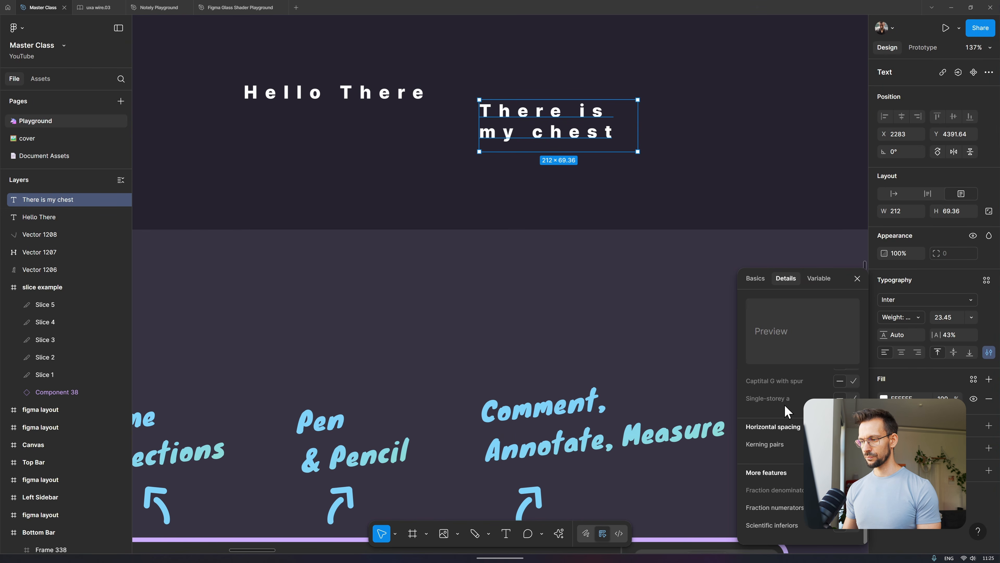
{"action": "scroll", "coordinate": [792, 411], "scroll_direction": "up", "scroll_amount": 20}
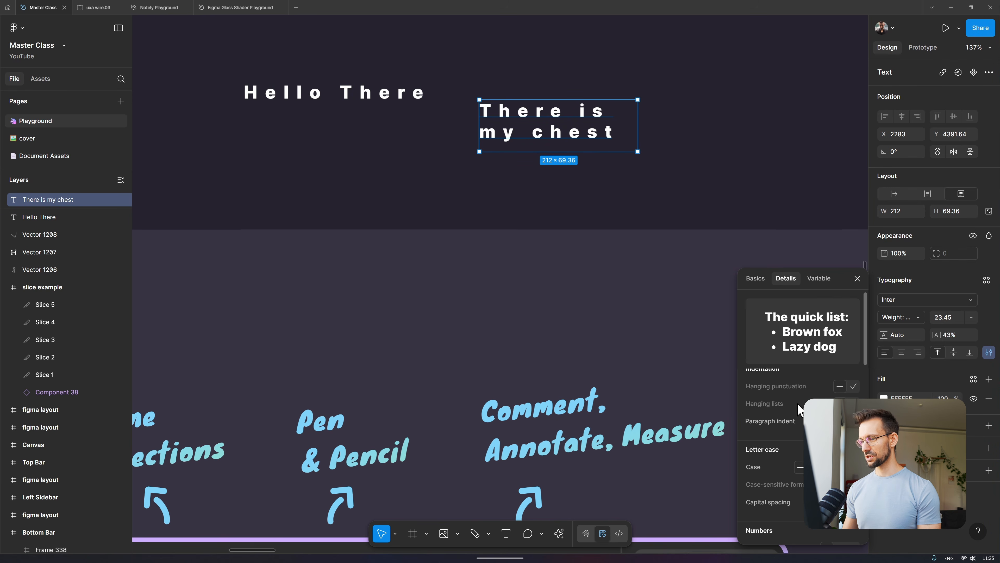
{"action": "scroll", "coordinate": [798, 409], "scroll_direction": "up", "scroll_amount": 1}
- Lighten the variable font weight of the "There is my chest" text, set its slant to -3 and deselect it
{"action": "left_click", "coordinate": [820, 279]}
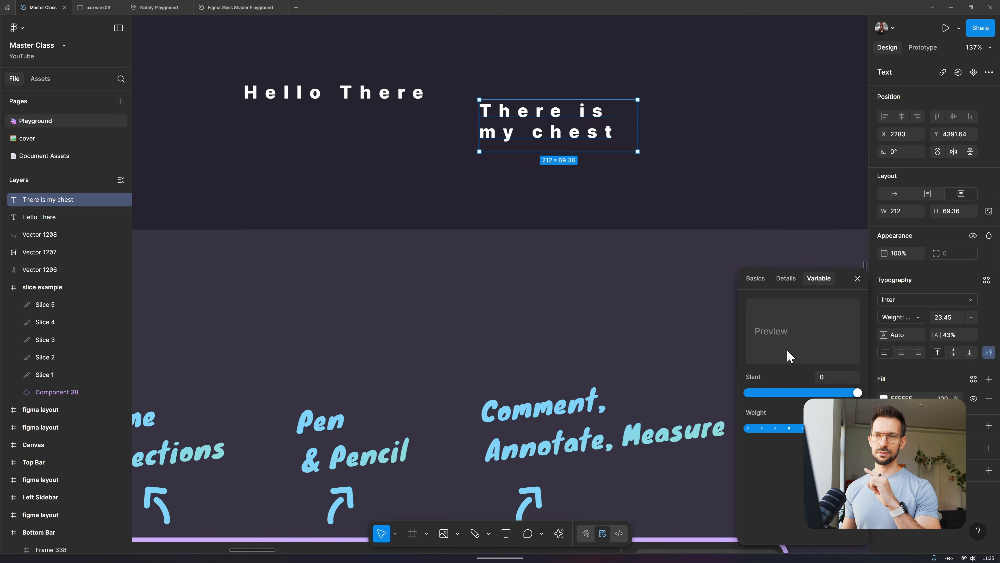
{"action": "mouse_move", "coordinate": [858, 392]}
{"action": "left_mouse_down"}
{"action": "mouse_move", "coordinate": [794, 393]}
{"action": "mouse_move", "coordinate": [858, 392]}
{"action": "left_mouse_up"}
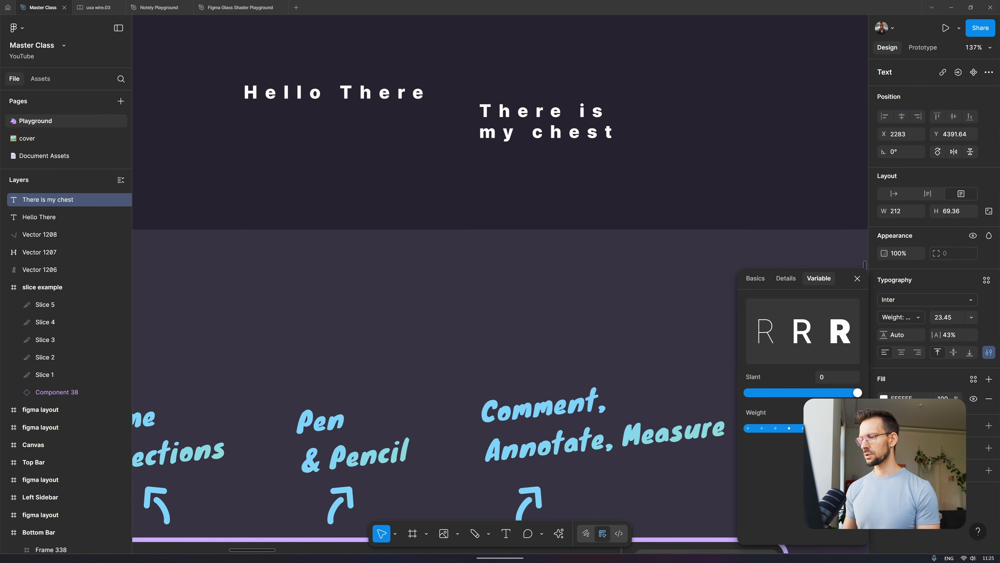
{"action": "left_click_drag", "start_coordinate": [858, 428], "coordinate": [794, 429]}
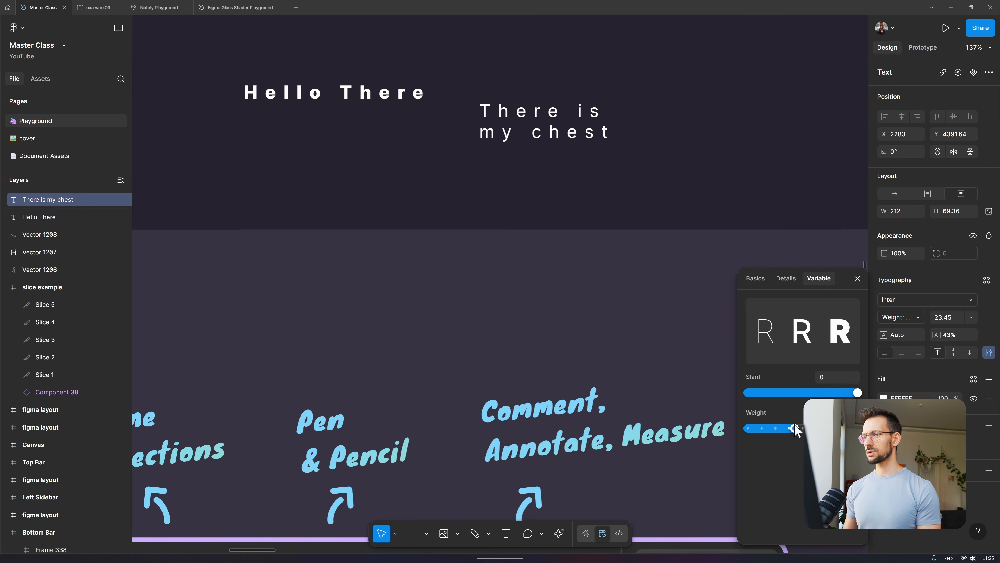
{"action": "left_click_drag", "start_coordinate": [859, 391], "coordinate": [825, 392]}
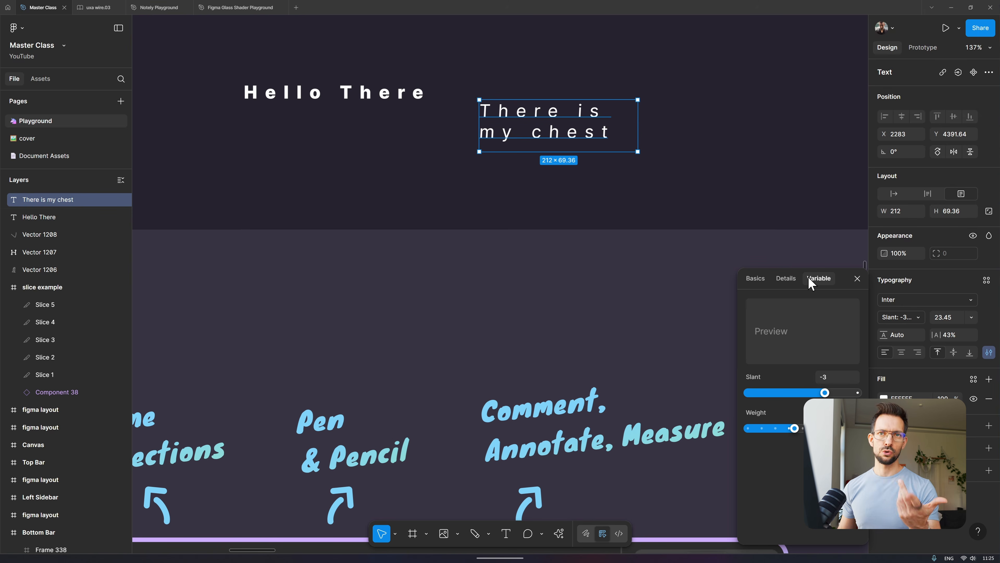
{"action": "left_click", "coordinate": [691, 142]}
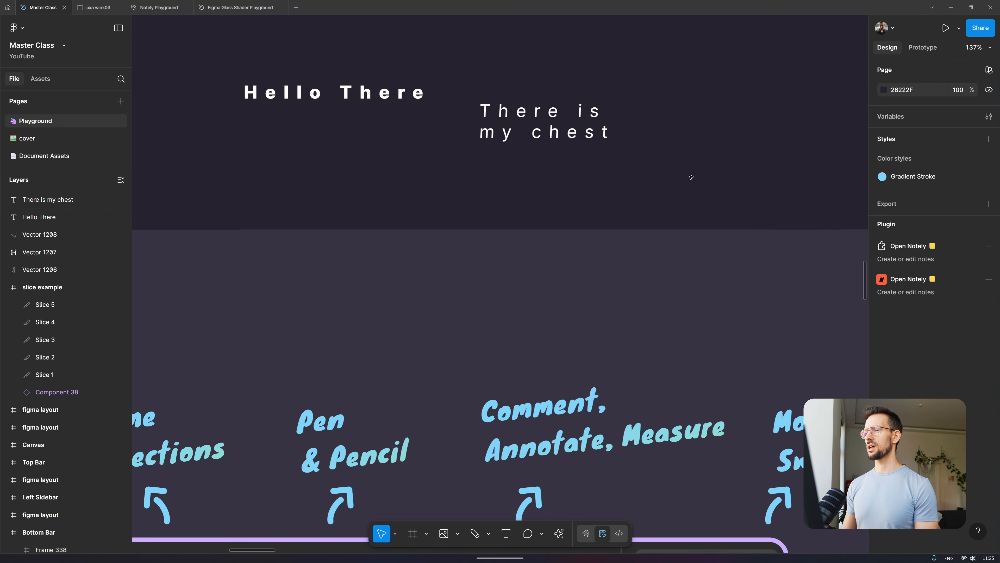
- Select the two sample texts on the canvas together and view the bottom bar overview graphic
{"action": "left_click_drag", "start_coordinate": [691, 177], "coordinate": [300, 31]}
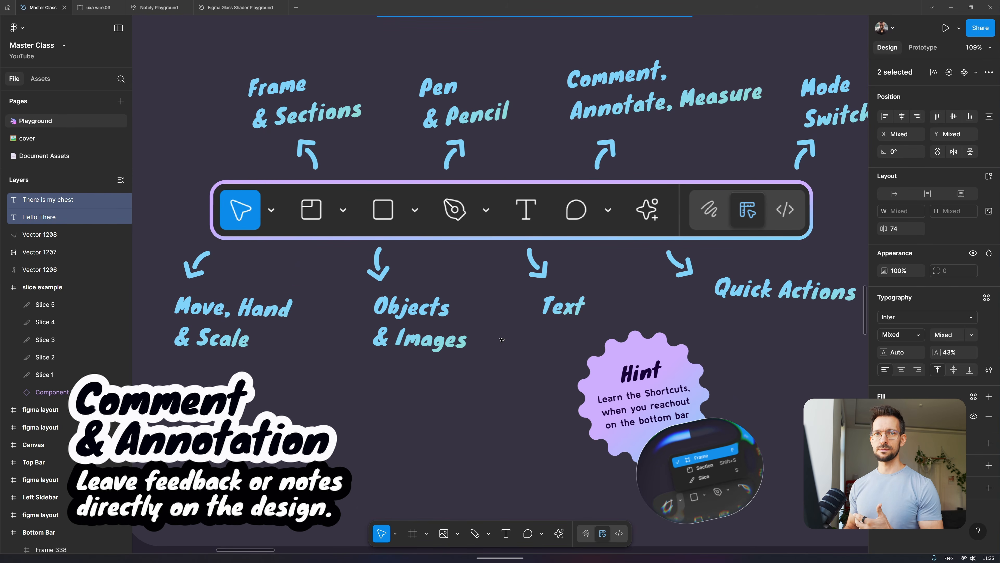
{"action": "scroll", "coordinate": [354, 346], "scroll_direction": "down", "scroll_amount": 4}
{"action": "scroll", "coordinate": [354, 346], "scroll_direction": "right", "scroll_amount": 7}
{"action": "scroll", "coordinate": [353, 346], "scroll_direction": "left", "scroll_amount": 8}
{"action": "scroll", "coordinate": [354, 346], "scroll_direction": "up", "scroll_amount": 4}
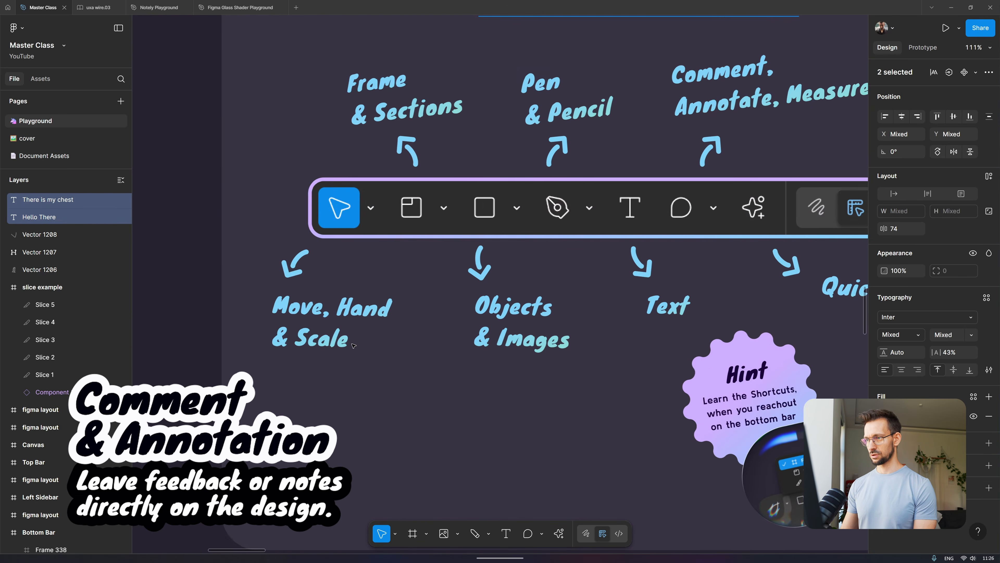
{"action": "scroll", "coordinate": [354, 346], "scroll_direction": "right", "scroll_amount": 3}
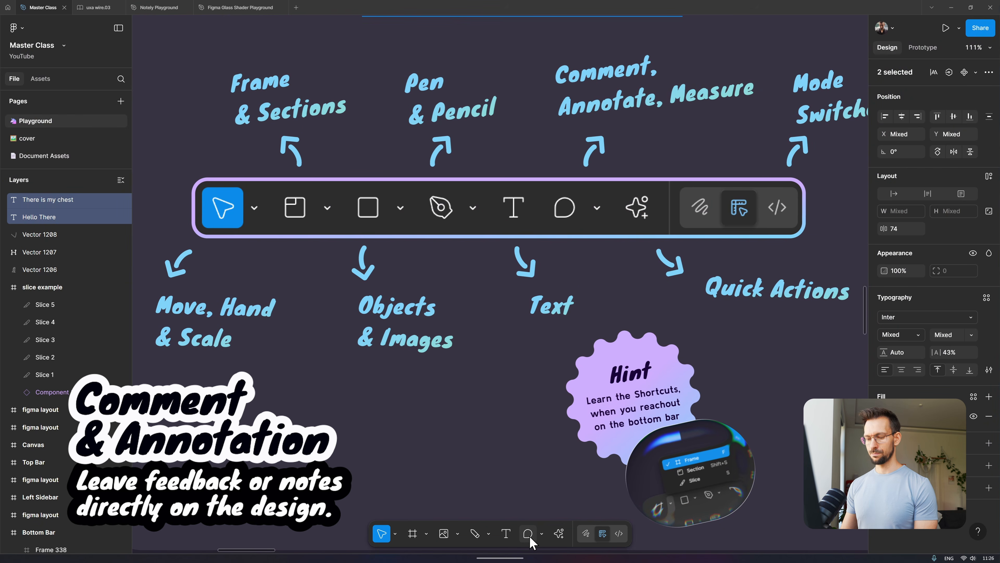
- View the tools grouped with Comment, including Annotation and Measurement, and bring the whole bottom bar graphic into view
{"action": "left_click", "coordinate": [541, 534]}
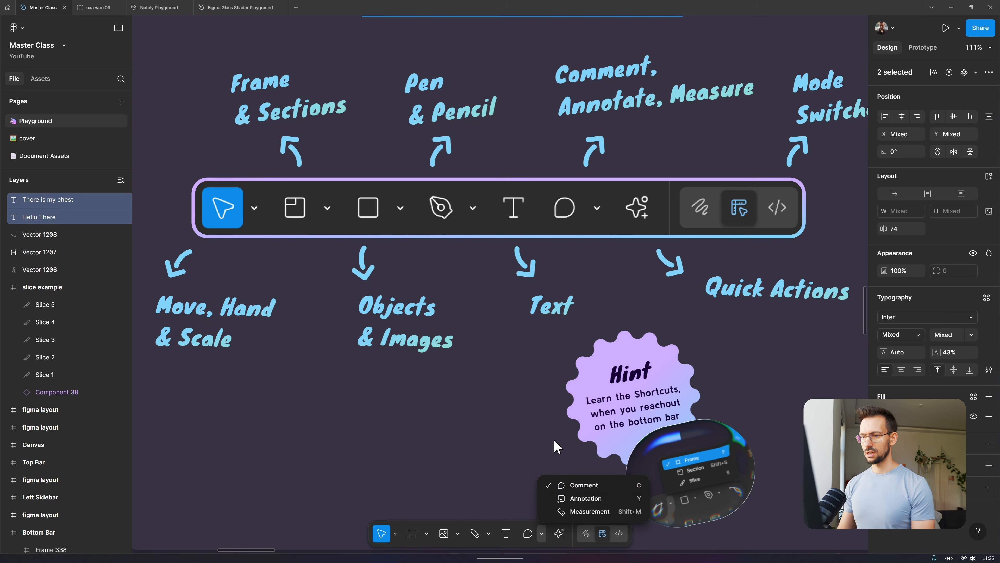
{"action": "left_click", "coordinate": [504, 341]}
{"action": "scroll", "coordinate": [503, 342], "scroll_direction": "down", "scroll_amount": 2}
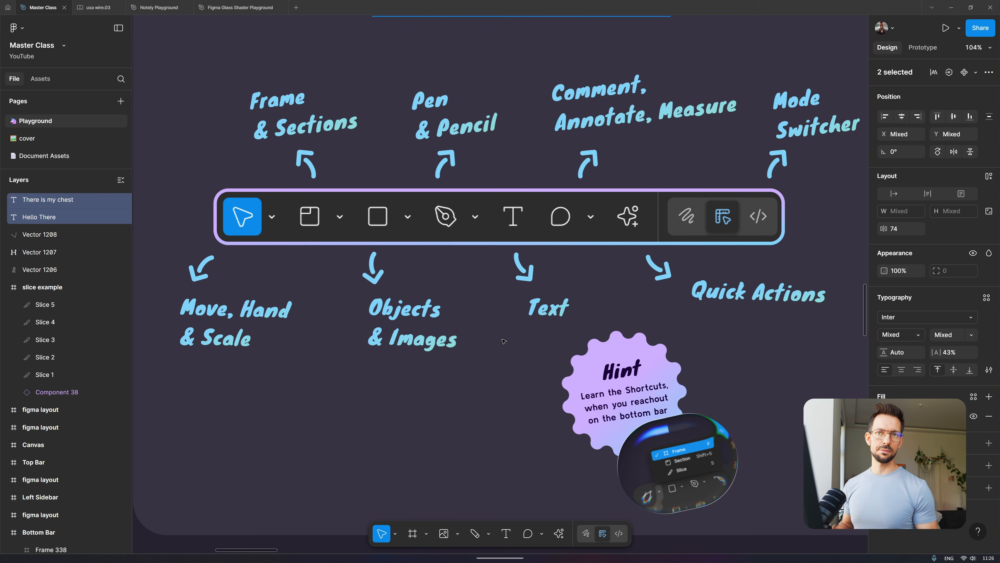
- Place a comment just below the "Annotate, Measure" label and write "hey can we make it blue?" in it
{"action": "key", "text": "c"}
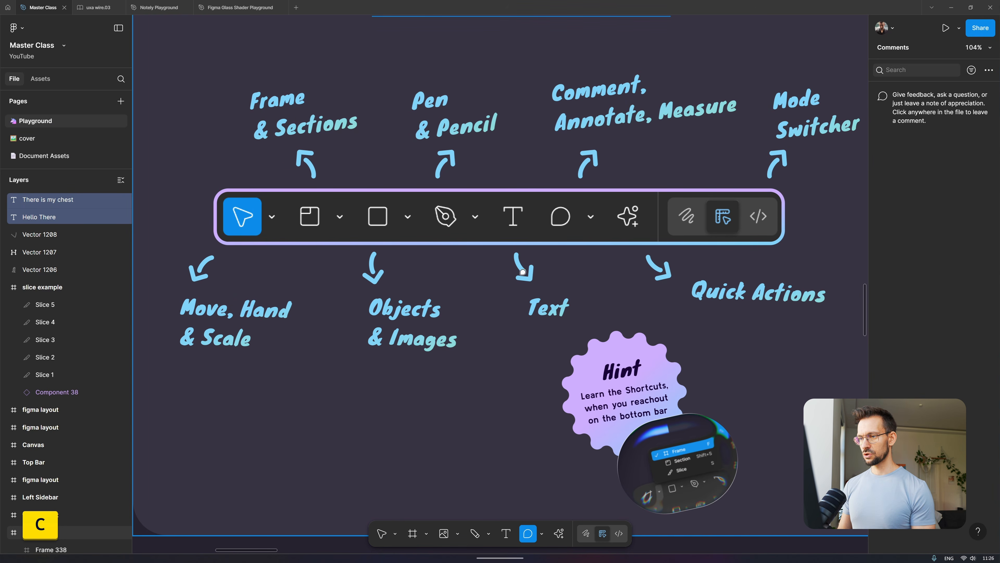
{"action": "left_click", "coordinate": [643, 171]}
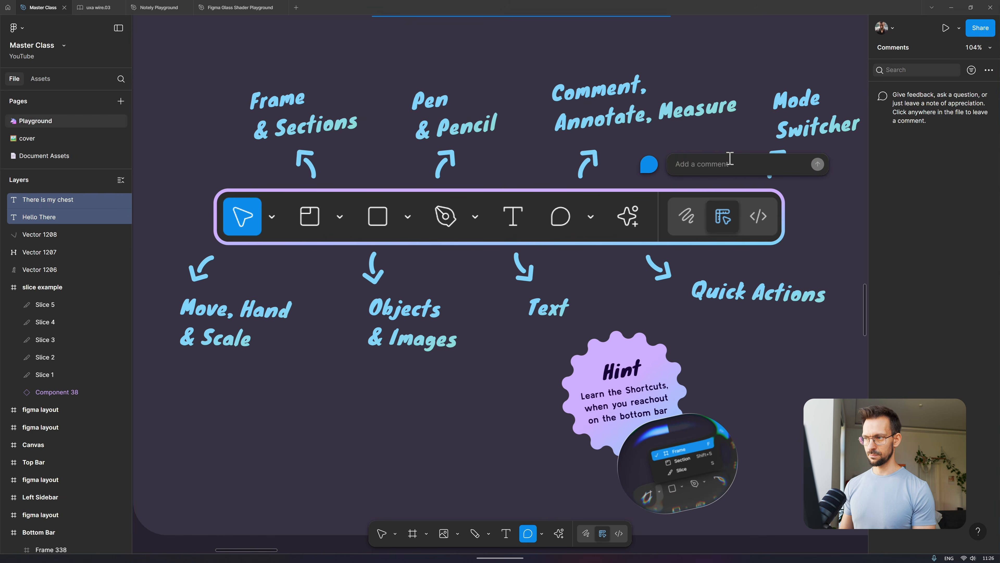
{"action": "type", "text": "Hey w"}
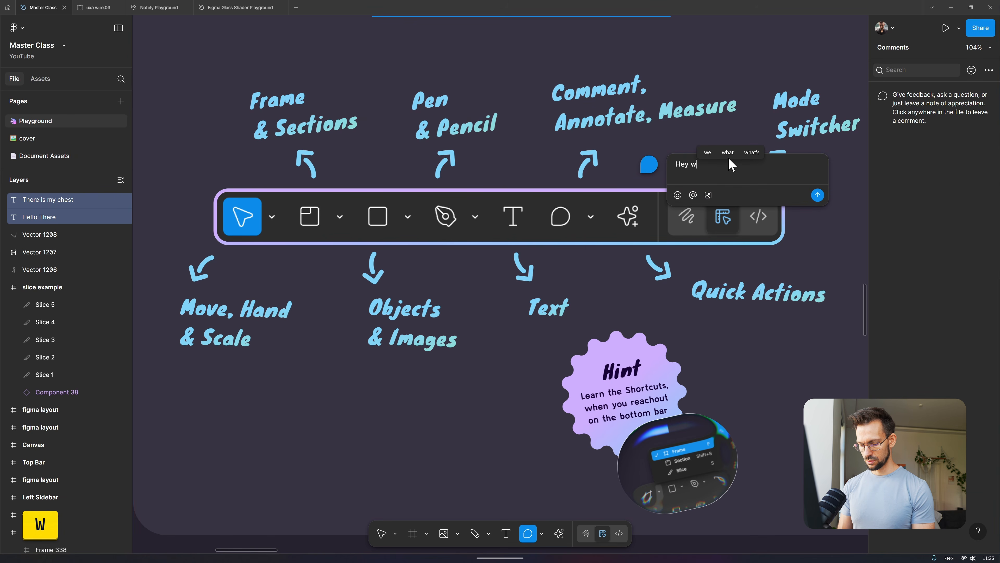
{"action": "key", "text": "Home"}
{"action": "type", "text": "ou"}
{"action": "key", "text": "ctrl+shift+Left"}
{"action": "key", "text": "shift+End"}
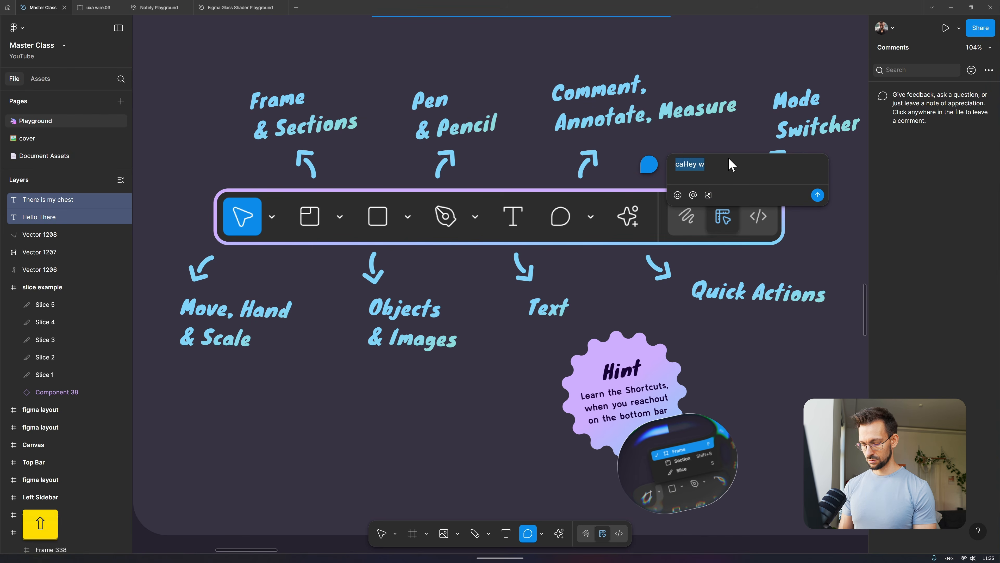
{"action": "type", "text": "hey can we make it"}
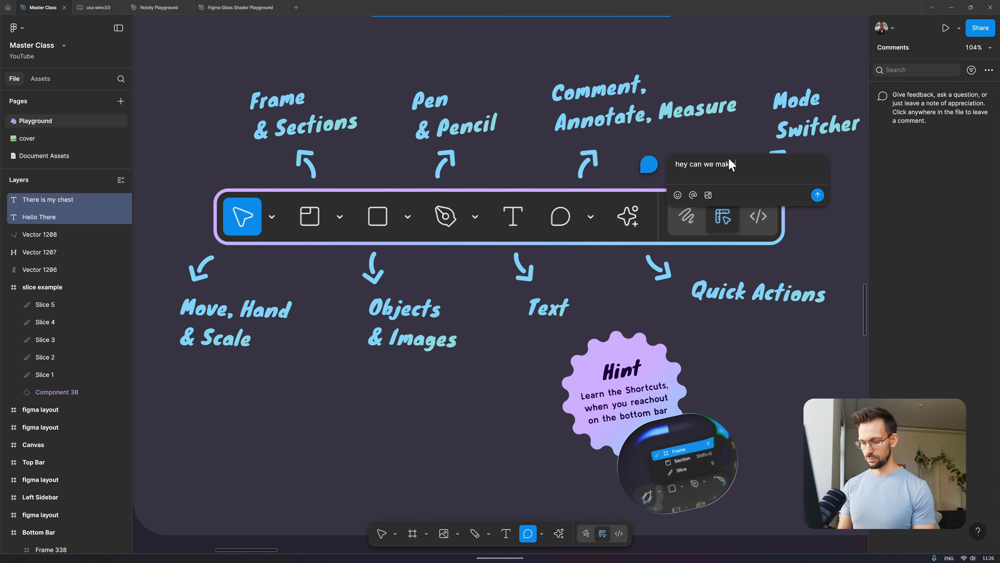
{"action": "key", "text": "ctrl+shift+Left"}
{"action": "key", "text": "ctrl+shift+Left"}
{"action": "type", "text": "make it"}
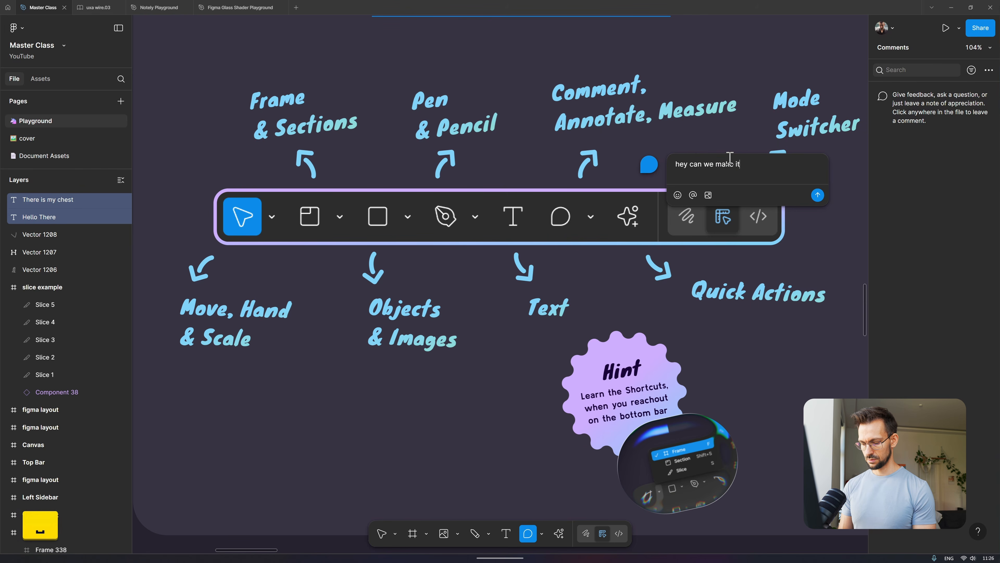
{"action": "type", "text": " blue"}
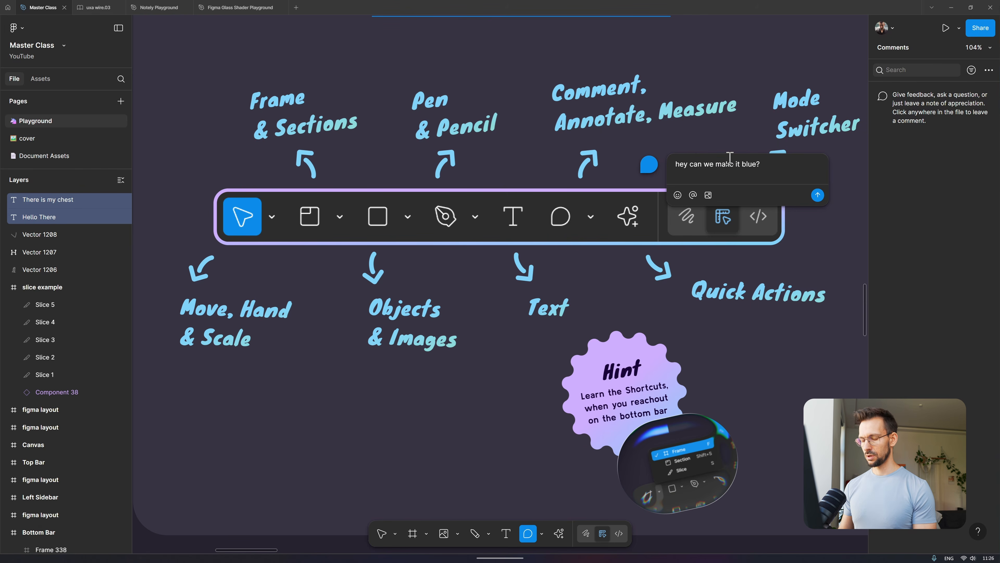
{"action": "type", "text": "?"}
- Attach a screen capture of the "Pen & Pencil" label to the comment, post it and check the posted thread
{"action": "key", "text": "super+shift+s"}
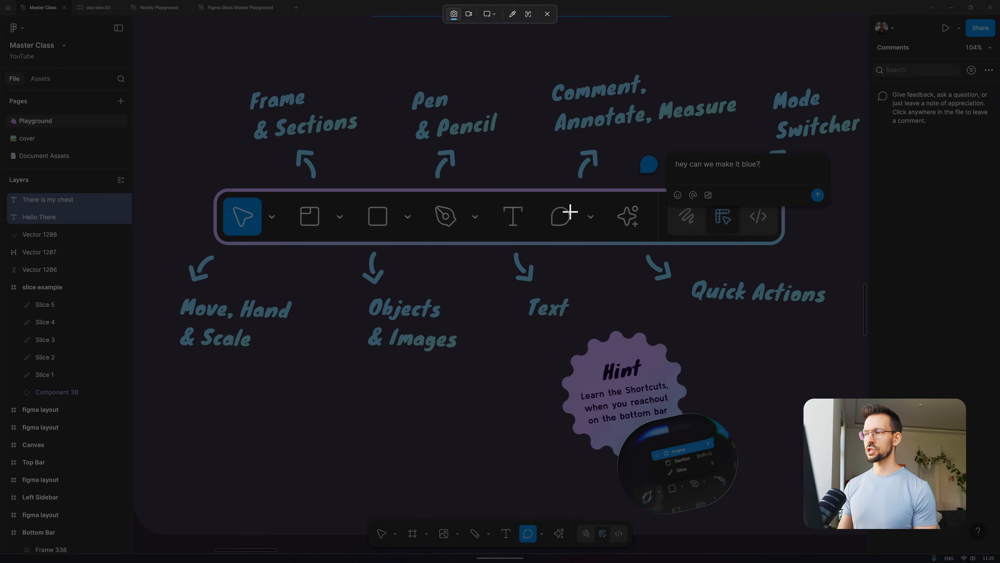
{"action": "left_click_drag", "start_coordinate": [388, 69], "coordinate": [547, 209]}
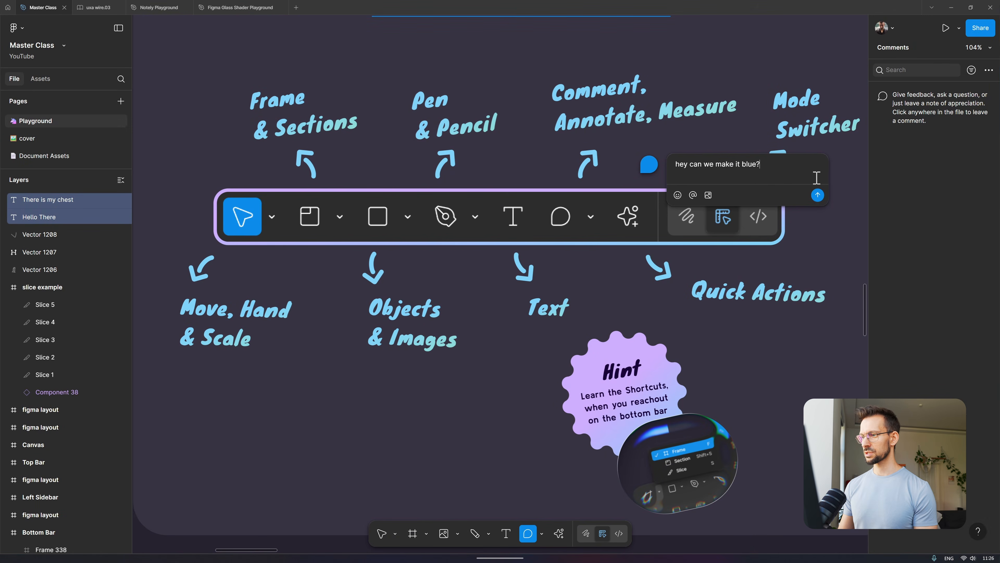
{"action": "key", "text": "ctrl+v"}
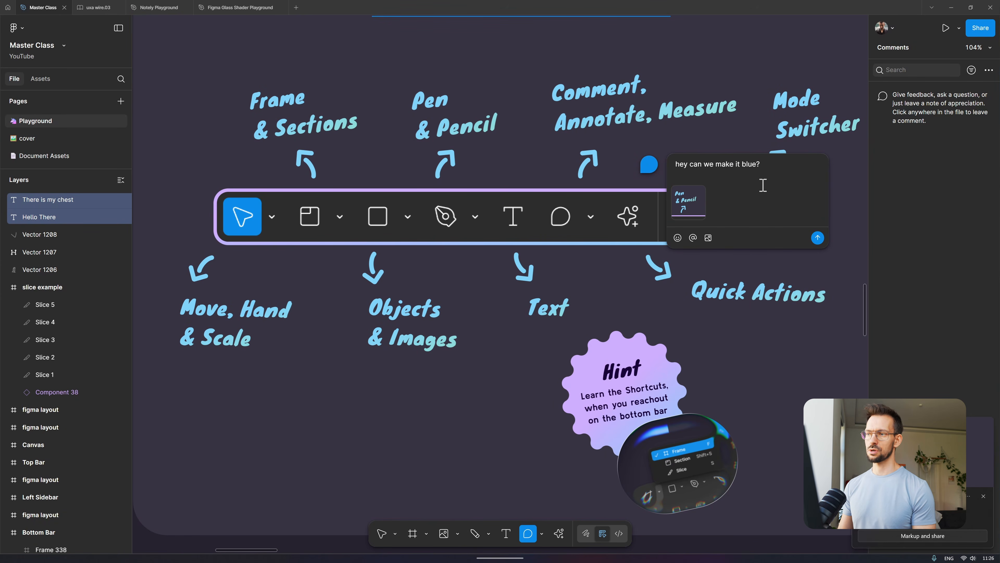
{"action": "left_click", "coordinate": [818, 238]}
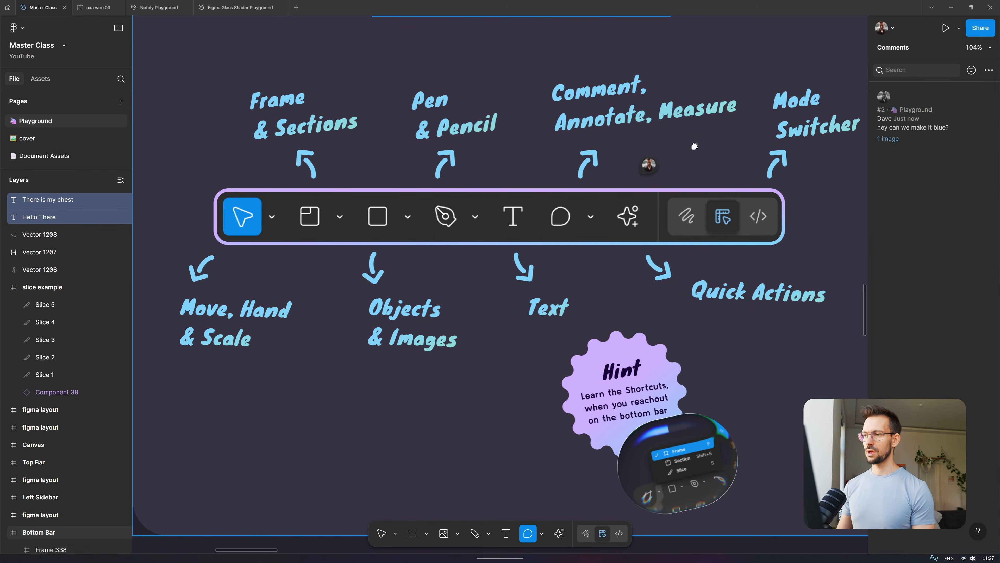
{"action": "left_click", "coordinate": [648, 165]}
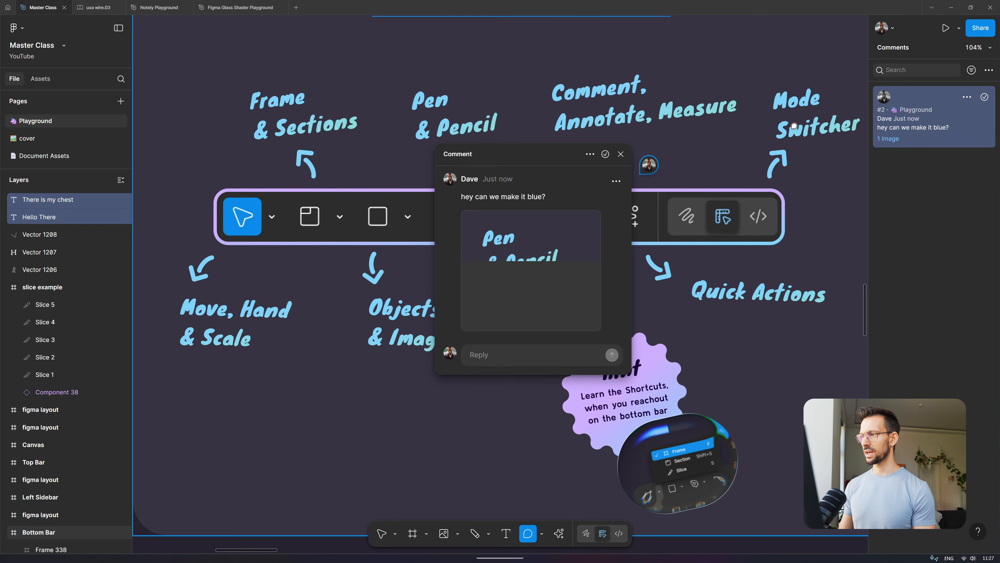
{"action": "key", "text": "Escape"}
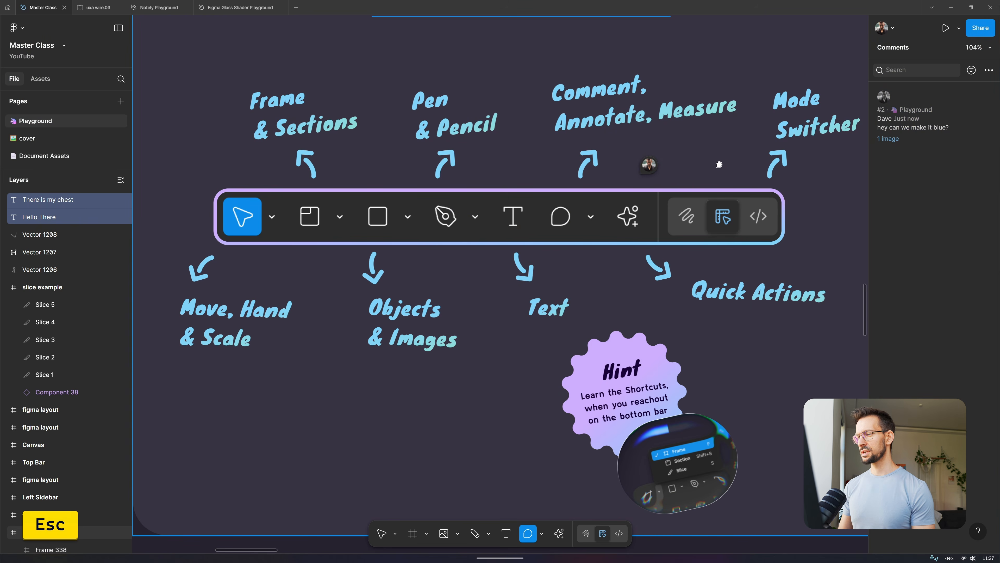
- Try to post a second comment by the "Measure" label that mentions a contact and says "Hello there"
{"action": "left_click", "coordinate": [689, 130]}
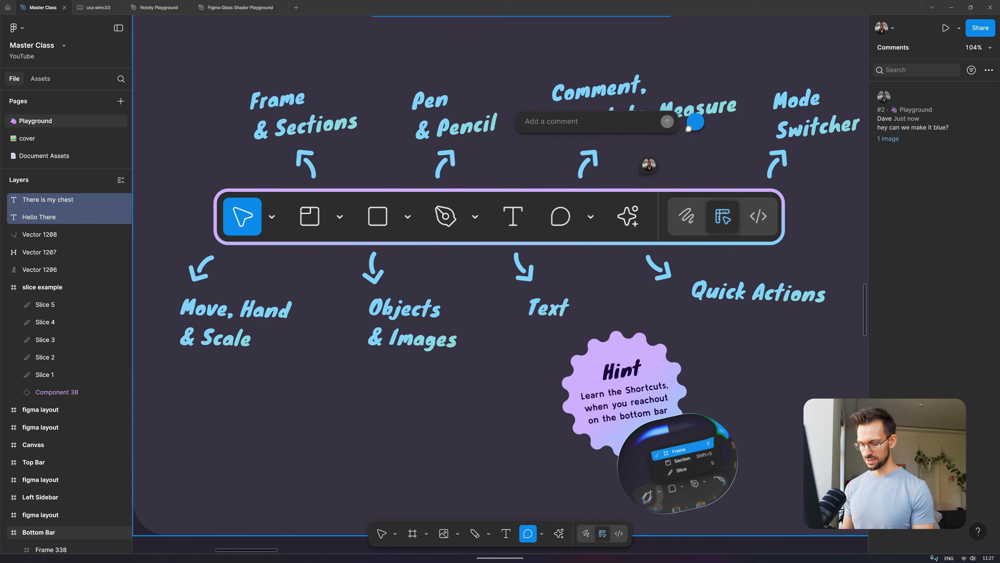
{"action": "key", "text": "ctrl+alt"}
{"action": "type", "text": "@"}
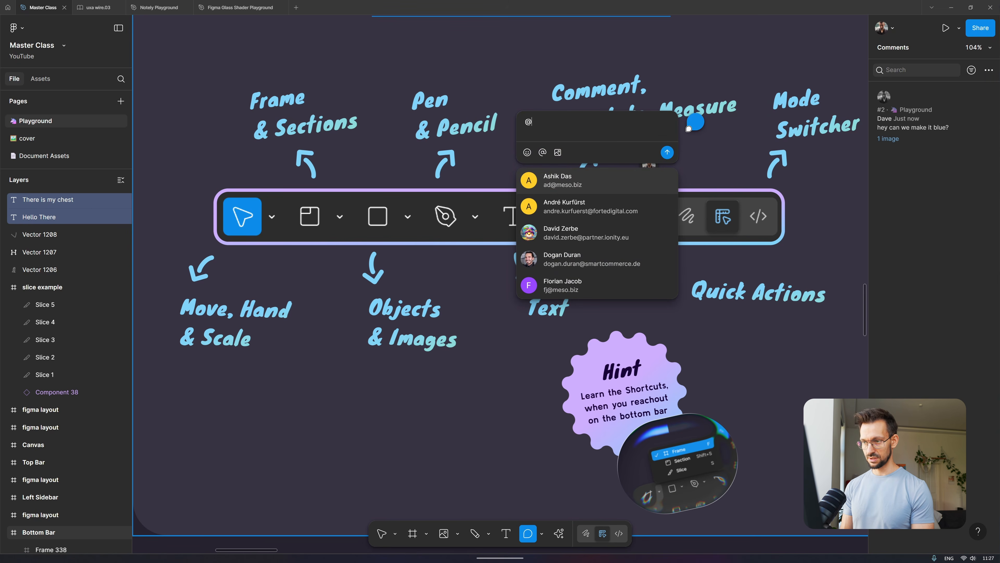
{"action": "key", "text": "Down"}
{"action": "key", "text": "Down"}
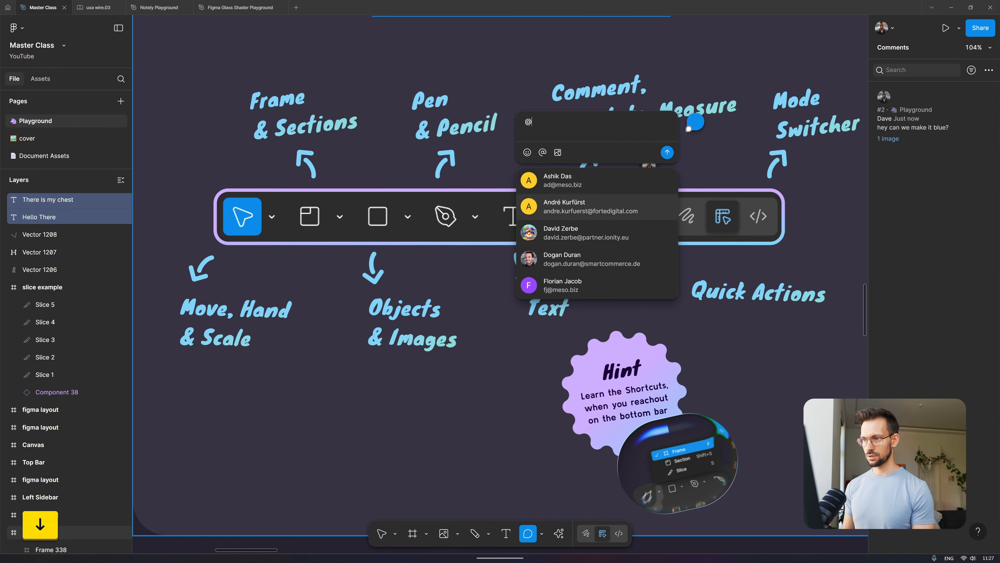
{"action": "key", "text": "Return"}
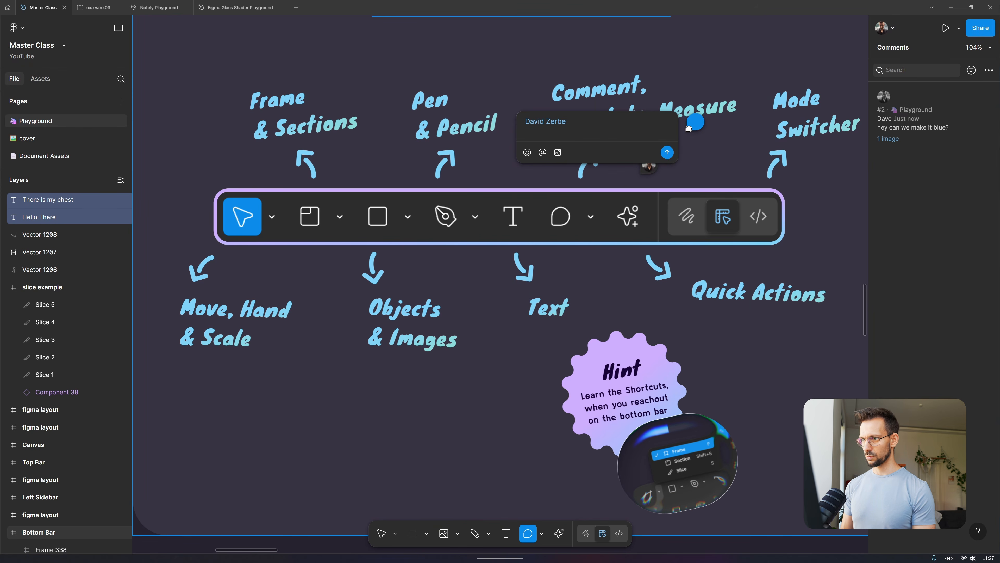
{"action": "type", "text": "Hello there"}
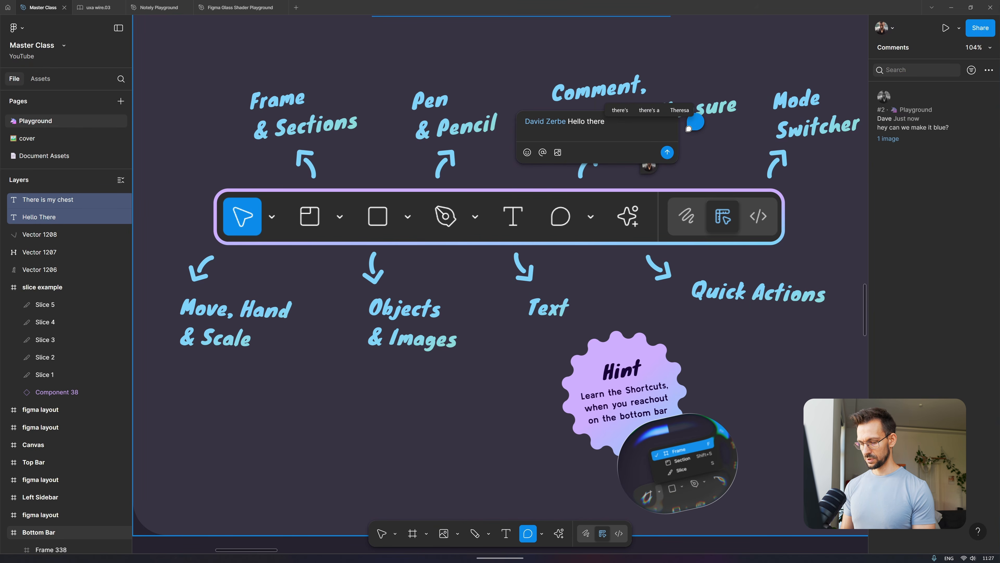
{"action": "key", "text": "Return"}
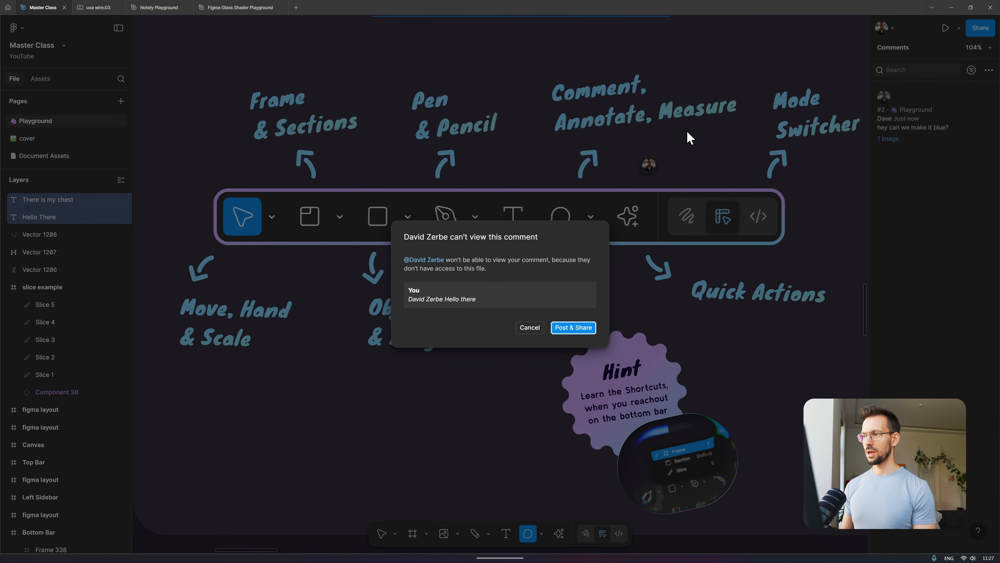
{"action": "left_click", "coordinate": [571, 295]}
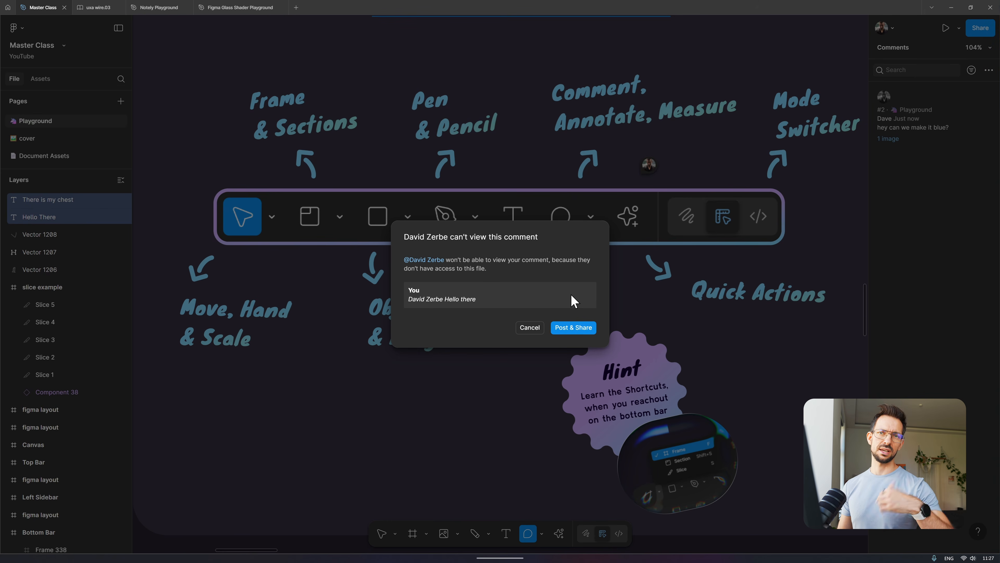
{"action": "left_click", "coordinate": [530, 328]}
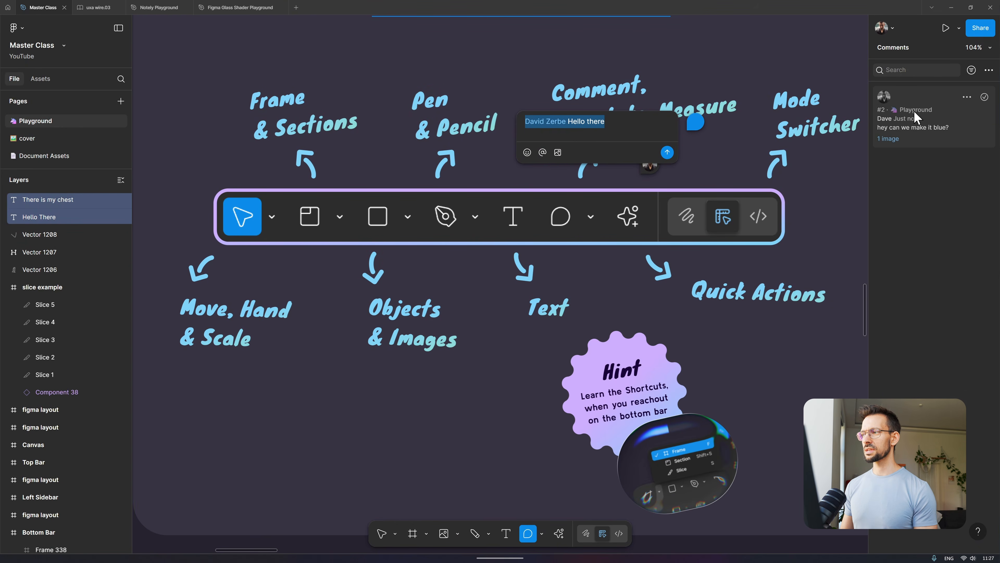
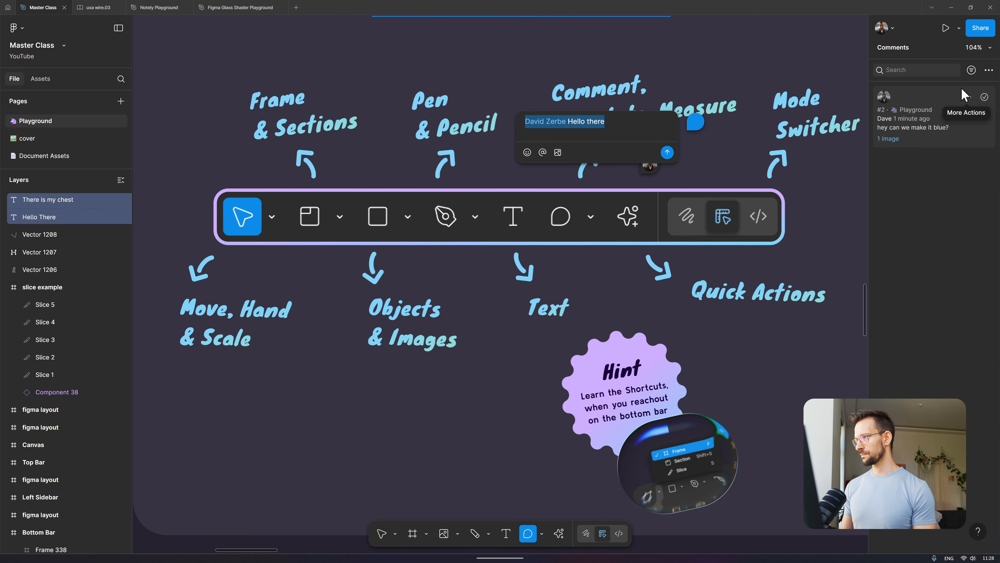
- Examine the comment search and the posted thread's extra actions, and discard the unsent draft comment
{"action": "left_click", "coordinate": [925, 71]}
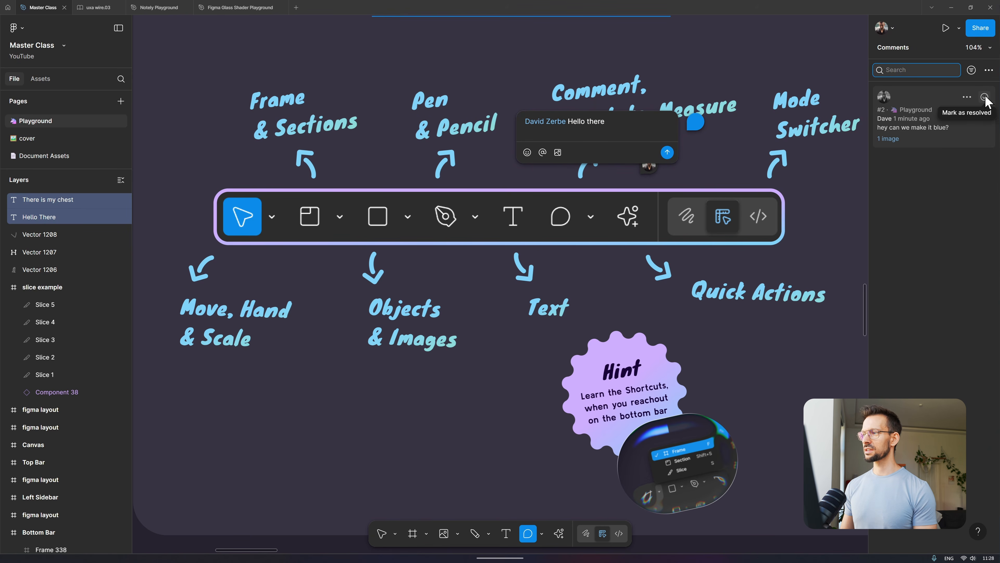
{"action": "left_click", "coordinate": [968, 97]}
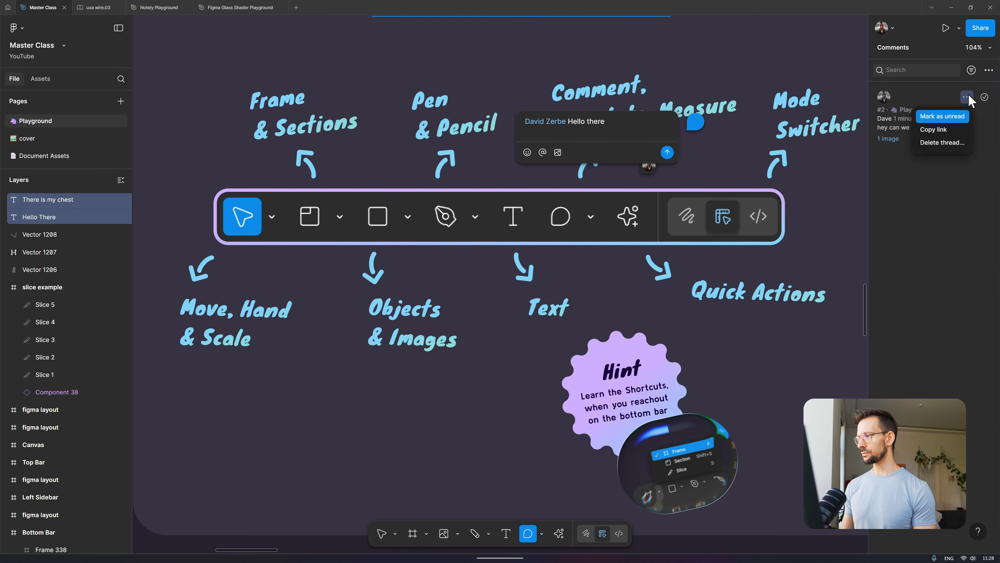
{"action": "left_click", "coordinate": [968, 97]}
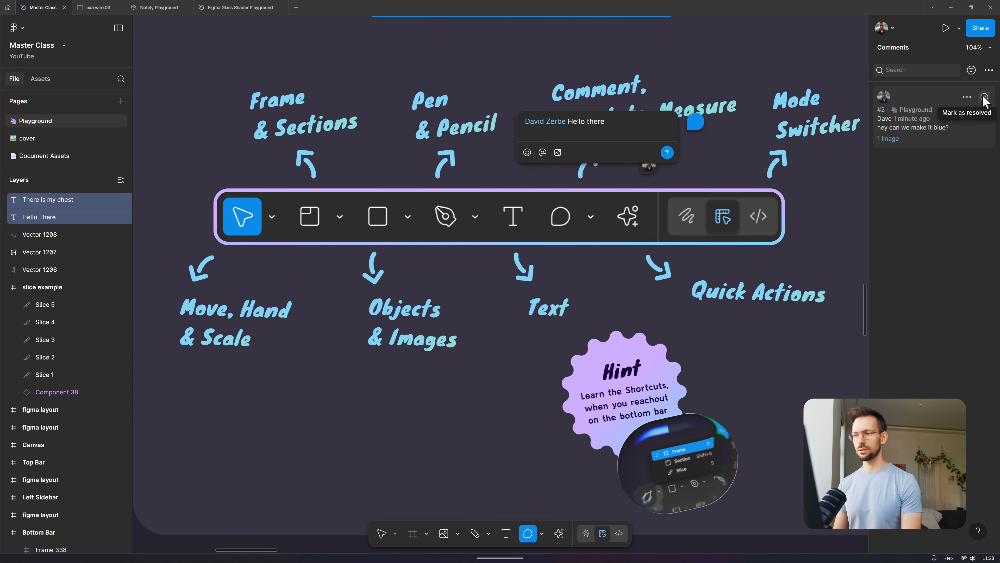
{"action": "left_click", "coordinate": [967, 97]}
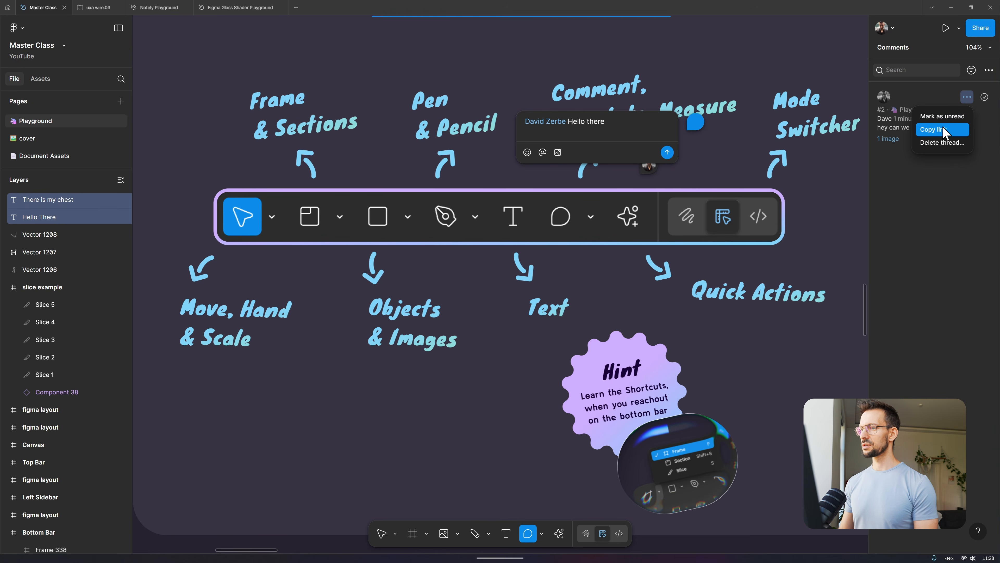
{"action": "left_click", "coordinate": [613, 127]}
{"action": "left_click", "coordinate": [734, 148]}
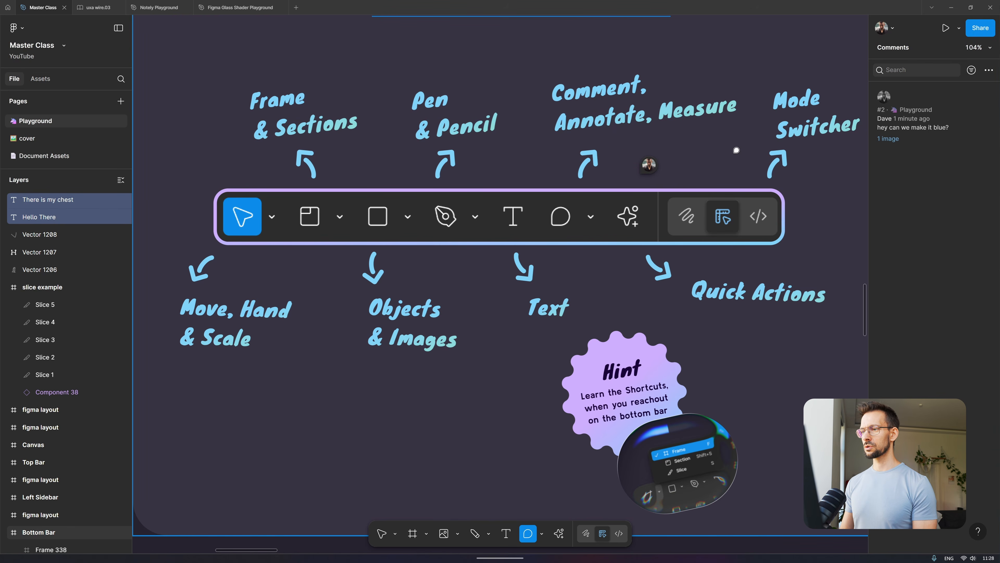
- Reply "What do you mean im color blind?" to the posted comment about making it blue
{"action": "left_click", "coordinate": [653, 164]}
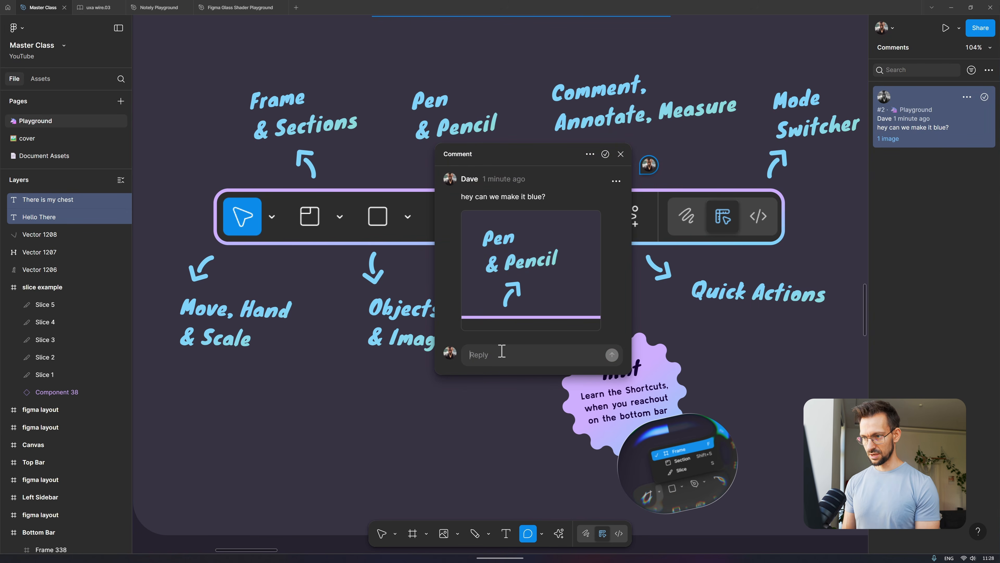
{"action": "key", "text": "shift"}
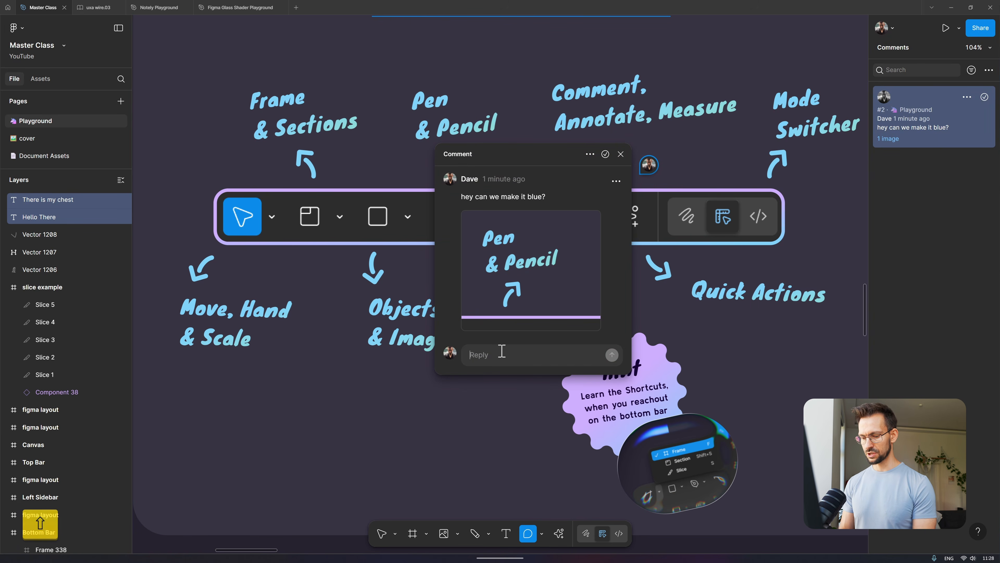
{"action": "type", "text": "What "}
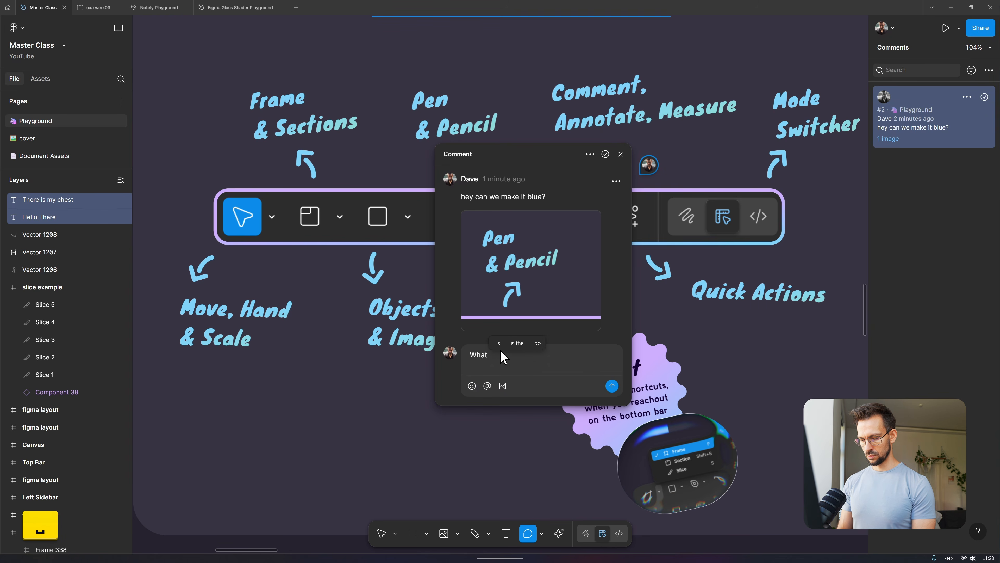
{"action": "type", "text": "do you mean i"}
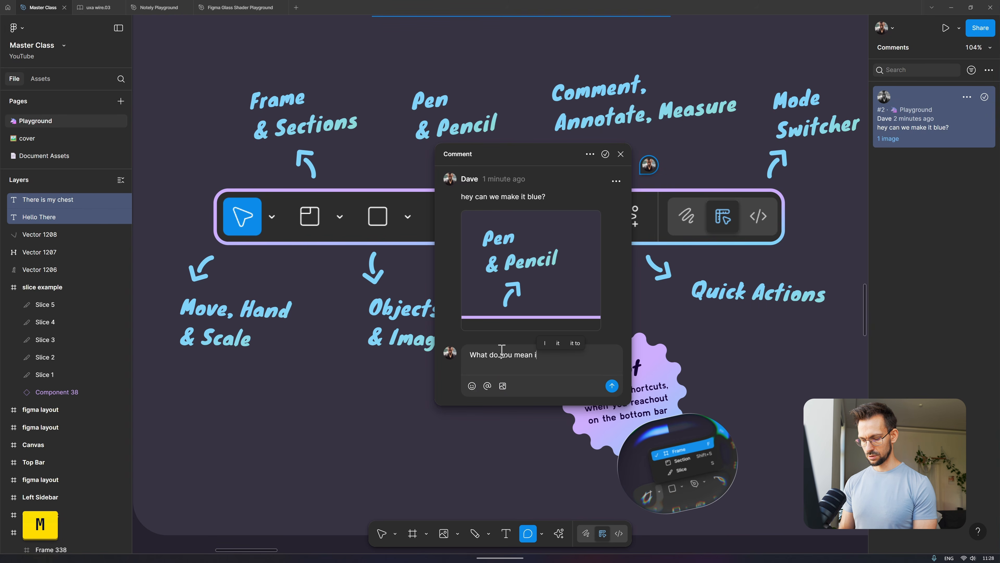
{"action": "type", "text": "m color blind?"}
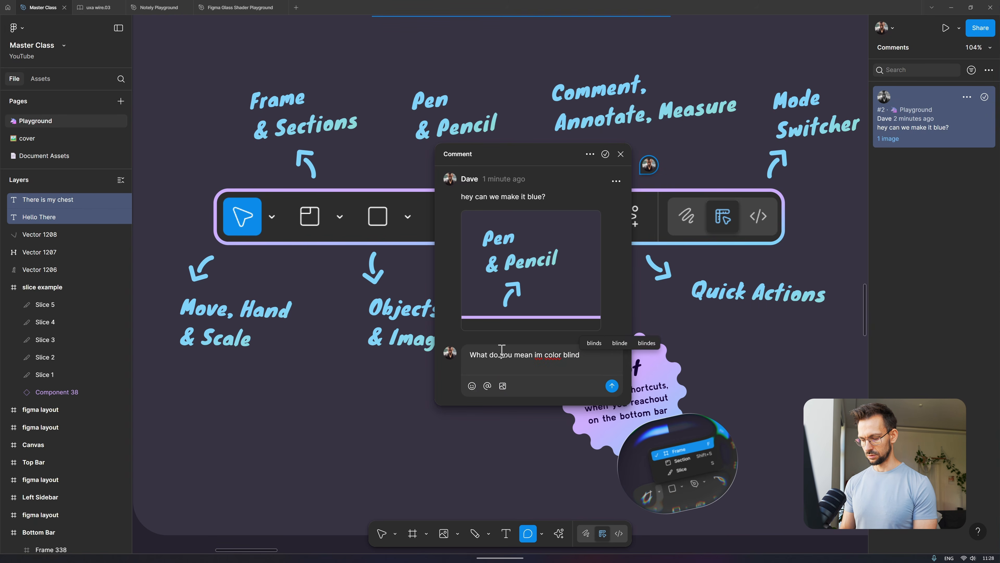
{"action": "key", "text": "Return"}
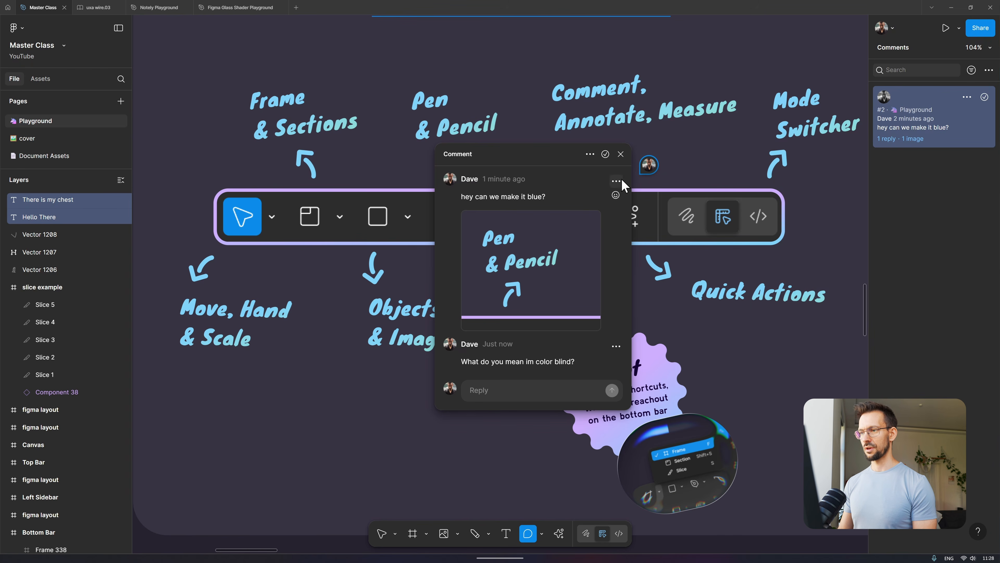
- Resolve the comment thread about making it blue
{"action": "left_click", "coordinate": [605, 154]}
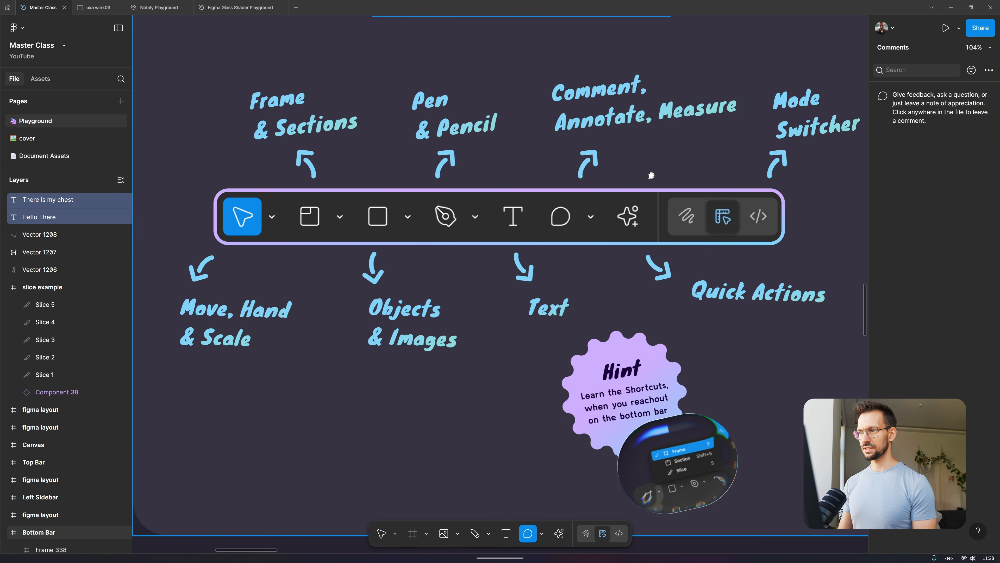
{"action": "scroll", "coordinate": [651, 176], "scroll_direction": "right", "scroll_amount": 2}
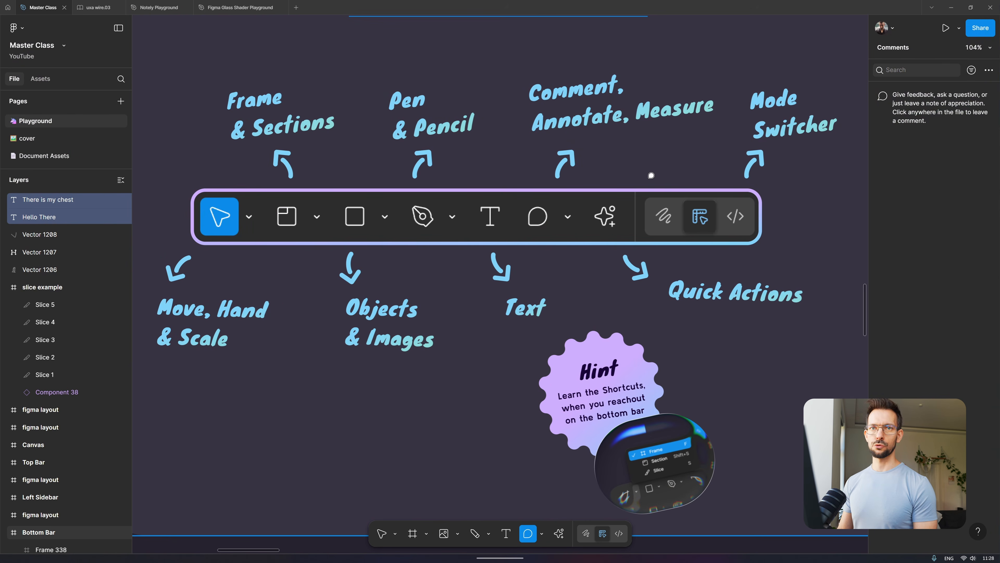
- Switch from commenting to the Annotation tool
{"action": "left_click", "coordinate": [541, 534]}
{"action": "left_click", "coordinate": [591, 498]}
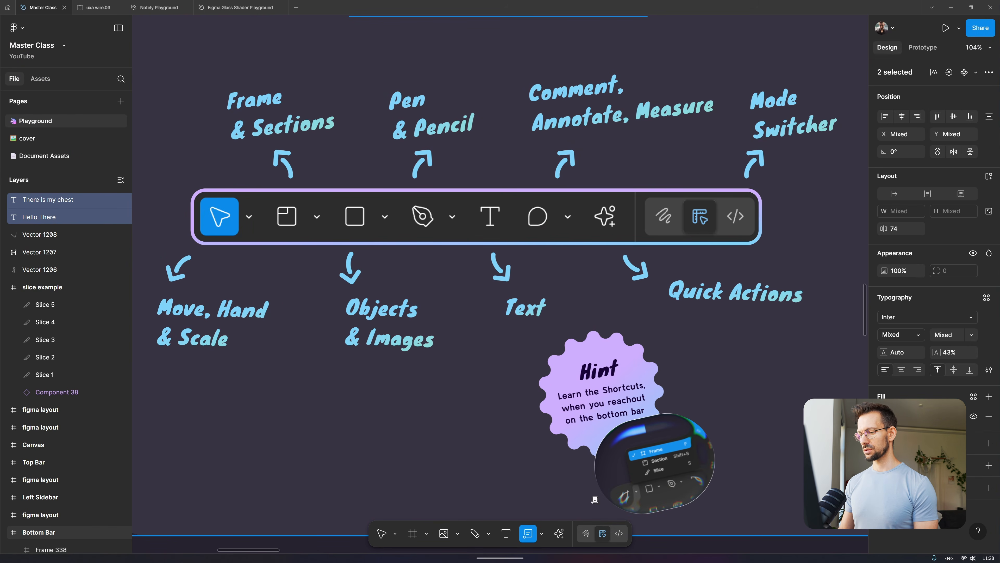
{"action": "key", "text": "y"}
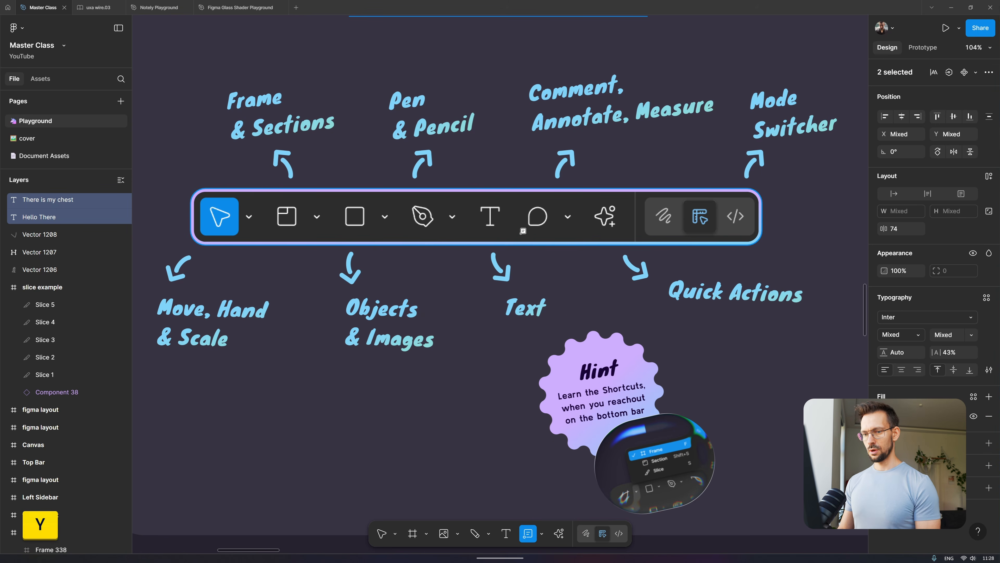
{"action": "key", "text": "Escape"}
{"action": "left_click", "coordinate": [542, 534]}
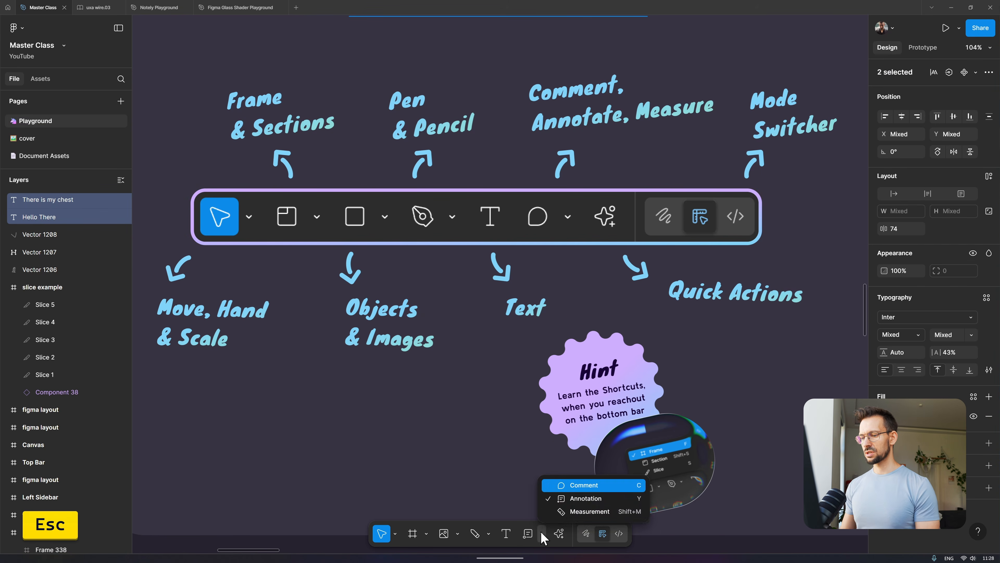
{"action": "left_click", "coordinate": [560, 501]}
- Annotate the "Mode Switcher" label with the text "This is how the text should look like"
{"action": "scroll", "coordinate": [617, 252], "scroll_direction": "down", "scroll_amount": 2}
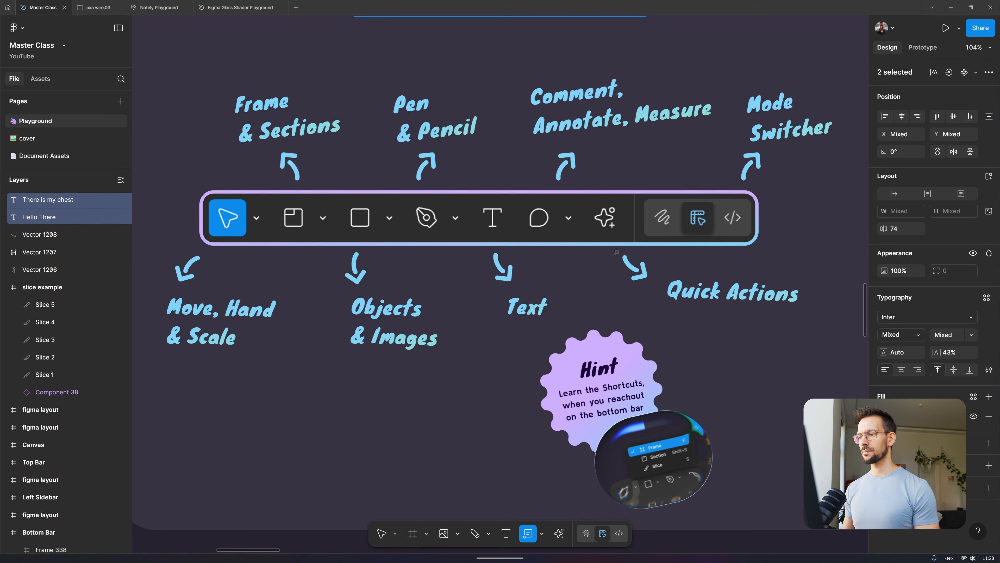
{"action": "scroll", "coordinate": [618, 252], "scroll_direction": "right", "scroll_amount": 3}
{"action": "scroll", "coordinate": [617, 253], "scroll_direction": "left", "scroll_amount": 2}
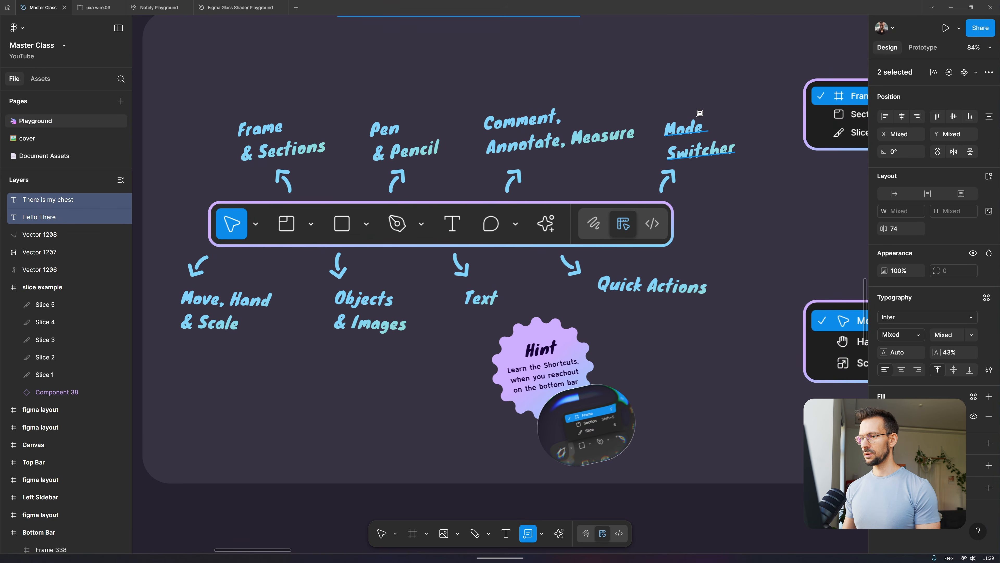
{"action": "scroll", "coordinate": [674, 71], "scroll_direction": "up", "scroll_amount": 3}
{"action": "scroll", "coordinate": [674, 71], "scroll_direction": "right", "scroll_amount": 2}
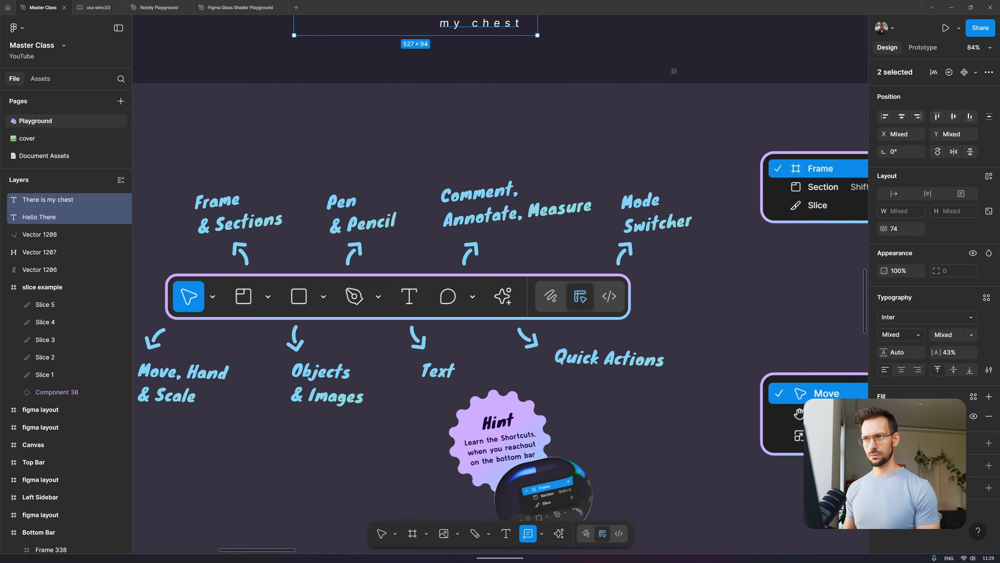
{"action": "scroll", "coordinate": [674, 71], "scroll_direction": "down", "scroll_amount": 5}
{"action": "scroll", "coordinate": [674, 71], "scroll_direction": "right", "scroll_amount": 15}
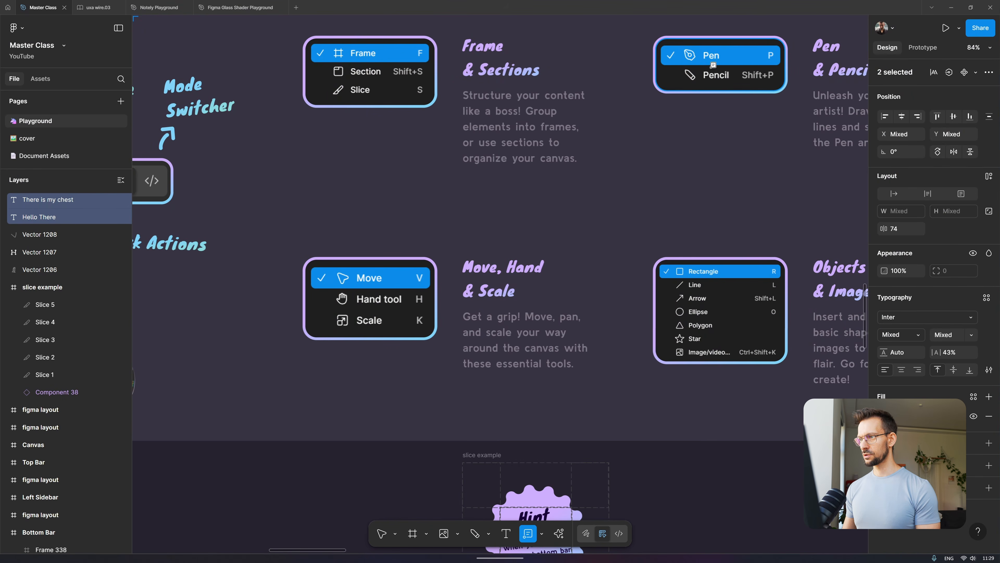
{"action": "scroll", "coordinate": [528, 102], "scroll_direction": "left", "scroll_amount": 10}
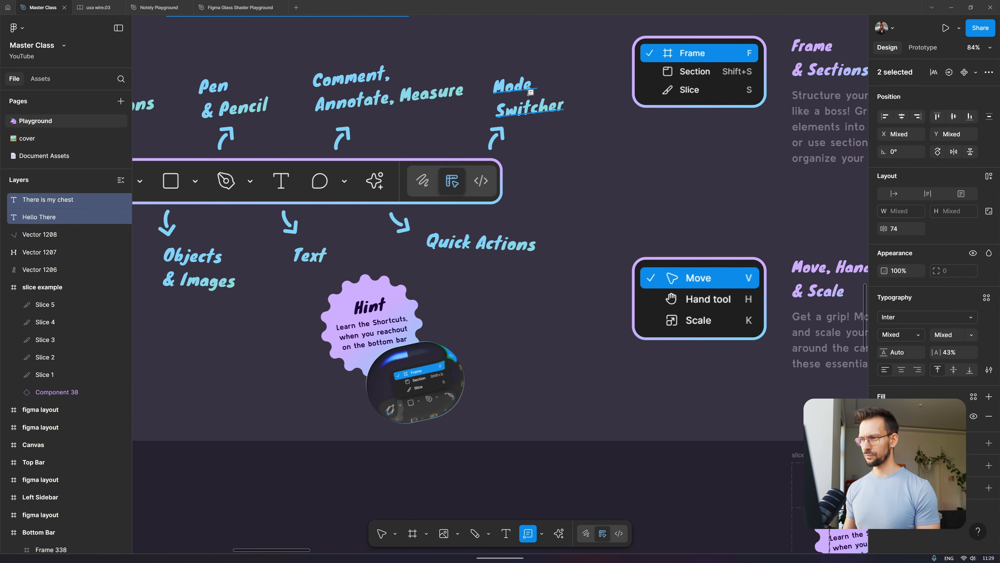
{"action": "left_click", "coordinate": [527, 84]}
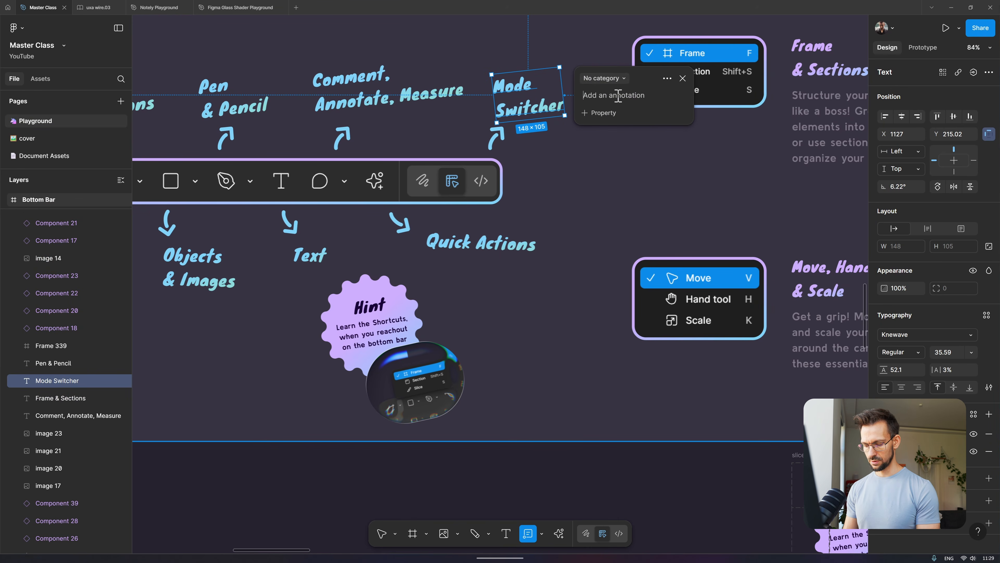
{"action": "type", "text": "This is how"}
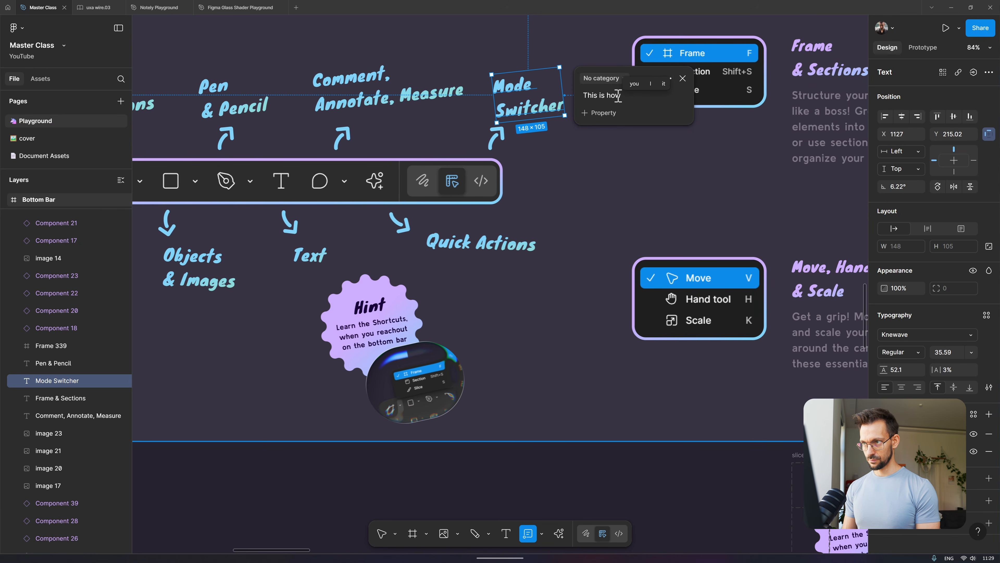
{"action": "type", "text": "the text shou"}
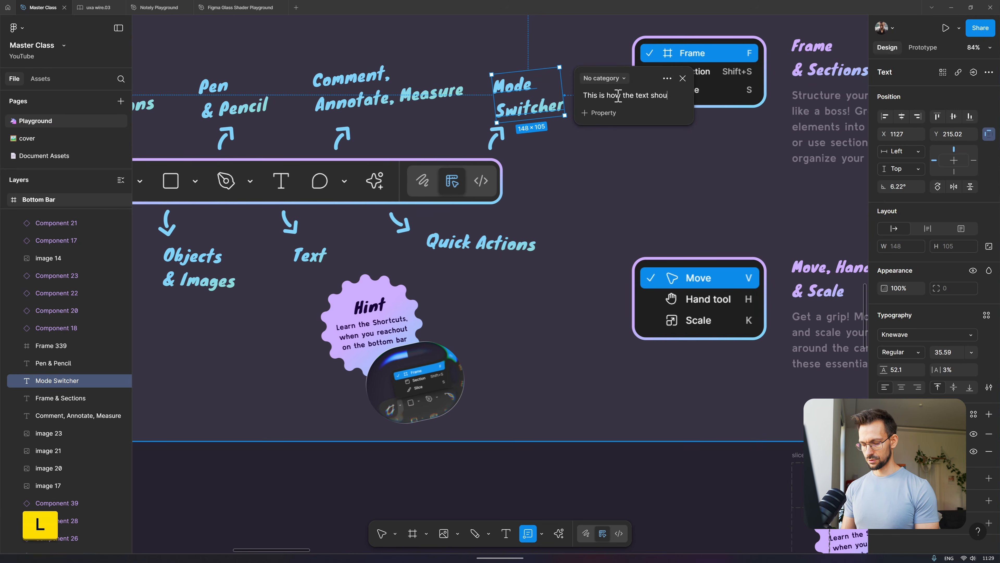
{"action": "type", "text": "ld look like"}
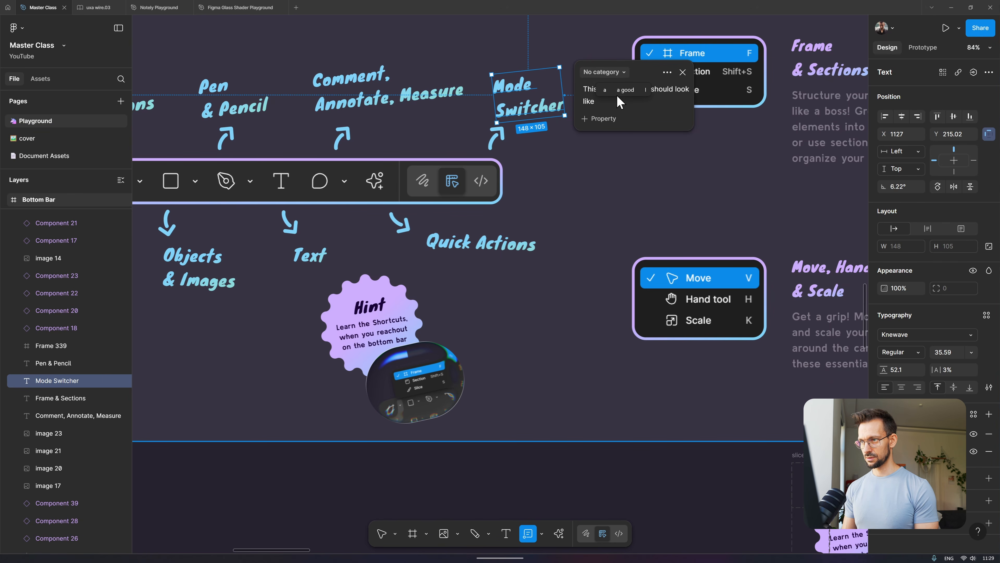
- Add the Height property to the "Mode Switcher" annotation and assign it the Content category
{"action": "left_click", "coordinate": [600, 118]}
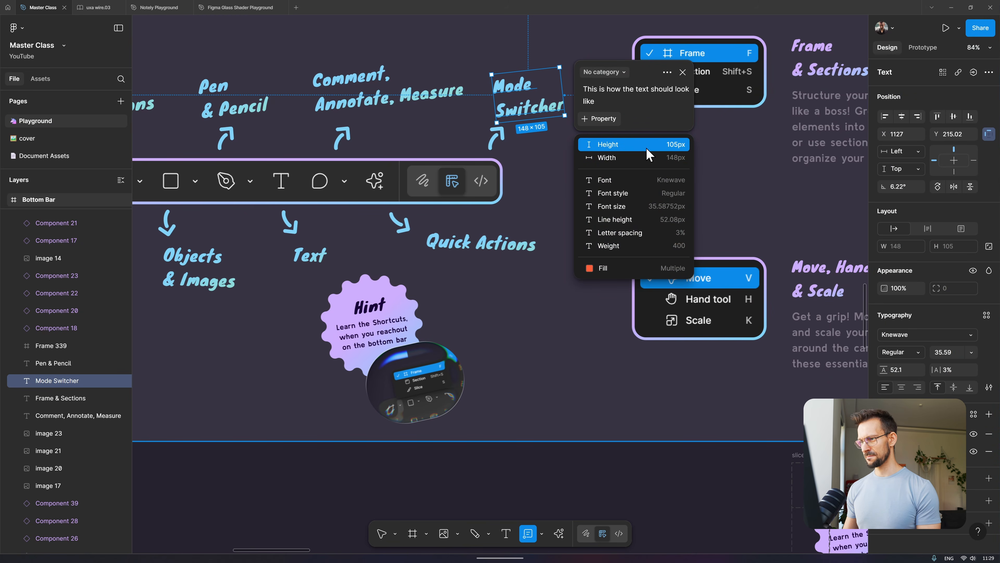
{"action": "left_click", "coordinate": [638, 145]}
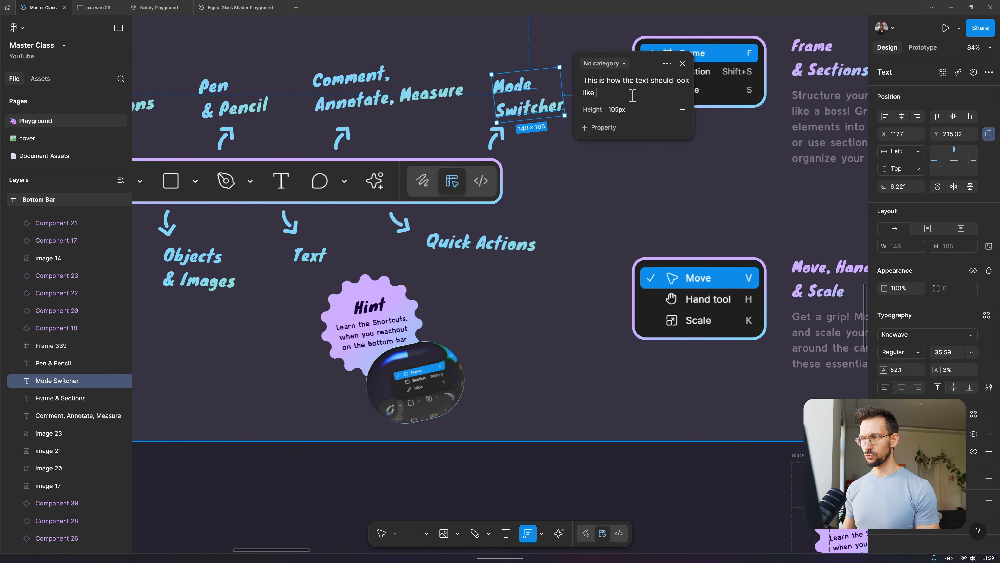
{"action": "left_click", "coordinate": [625, 64]}
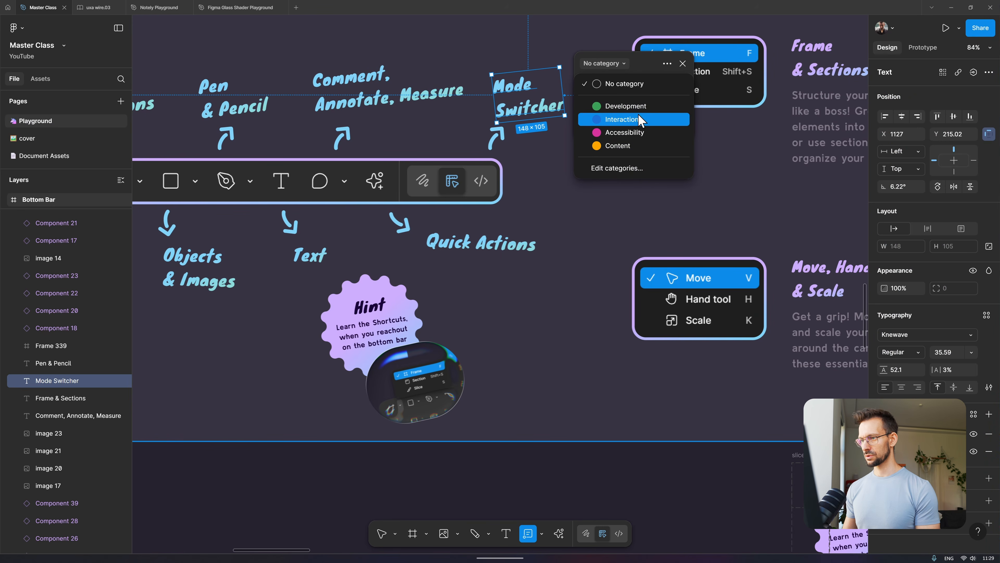
{"action": "left_click", "coordinate": [635, 145]}
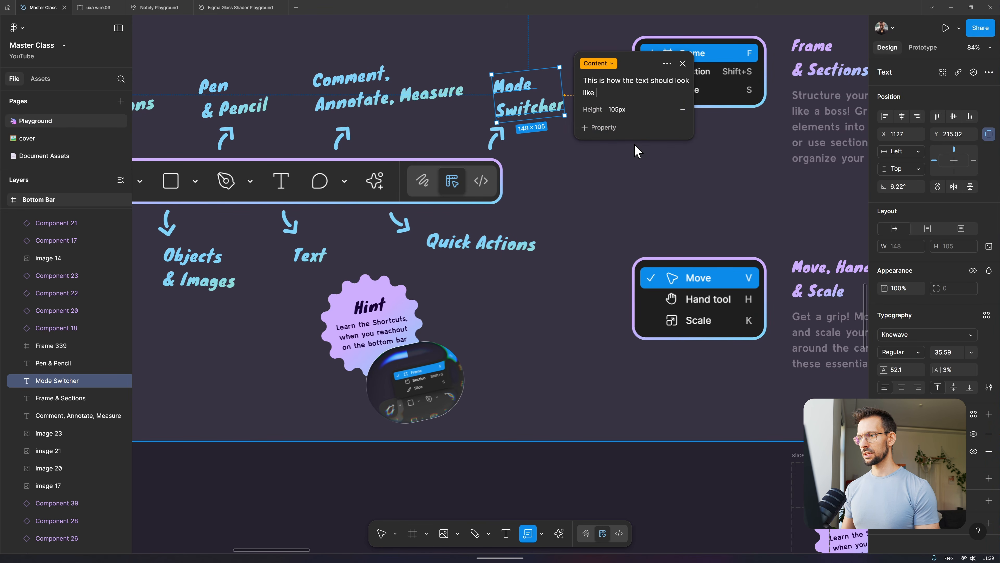
- Create a custom annotation category labelled "Typ", save the category list and close the "Mode Switcher" annotation
{"action": "left_click", "coordinate": [614, 64]}
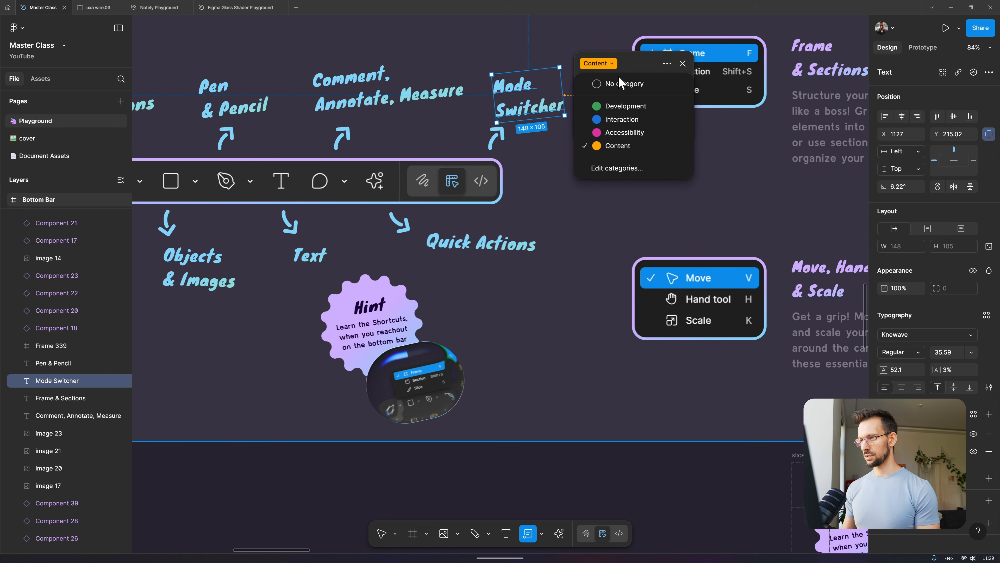
{"action": "left_click", "coordinate": [626, 166]}
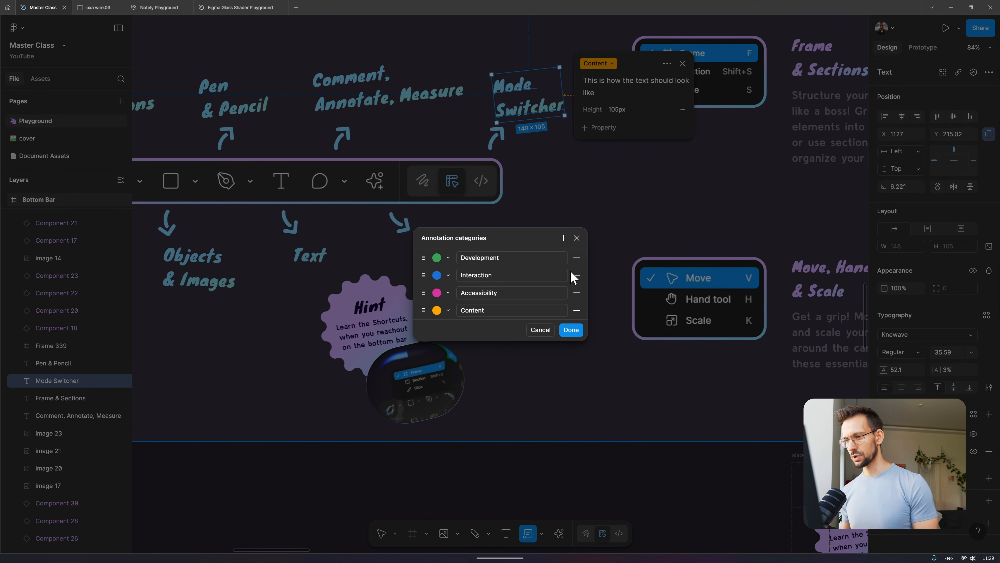
{"action": "left_click", "coordinate": [564, 239]}
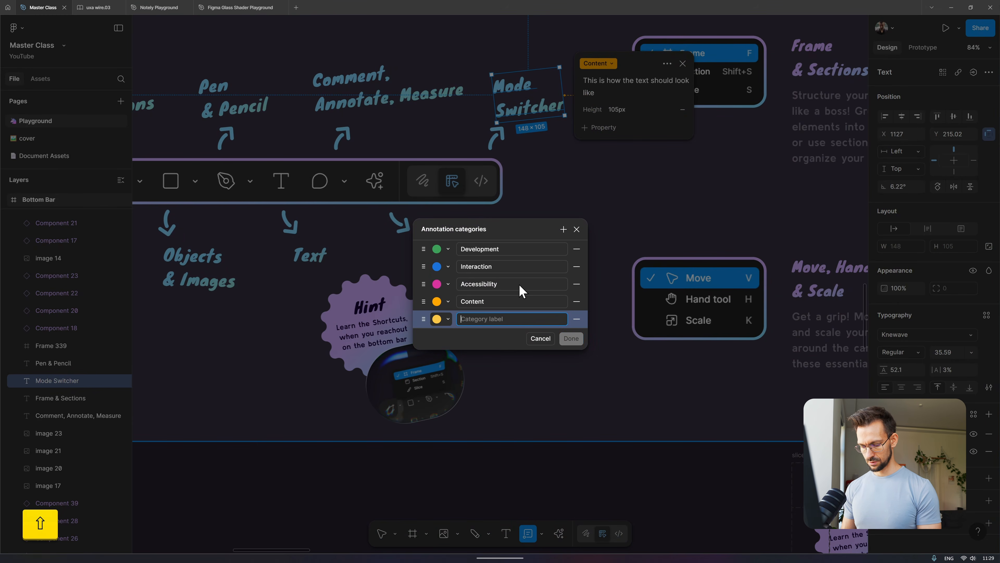
{"action": "type", "text": "Typo"}
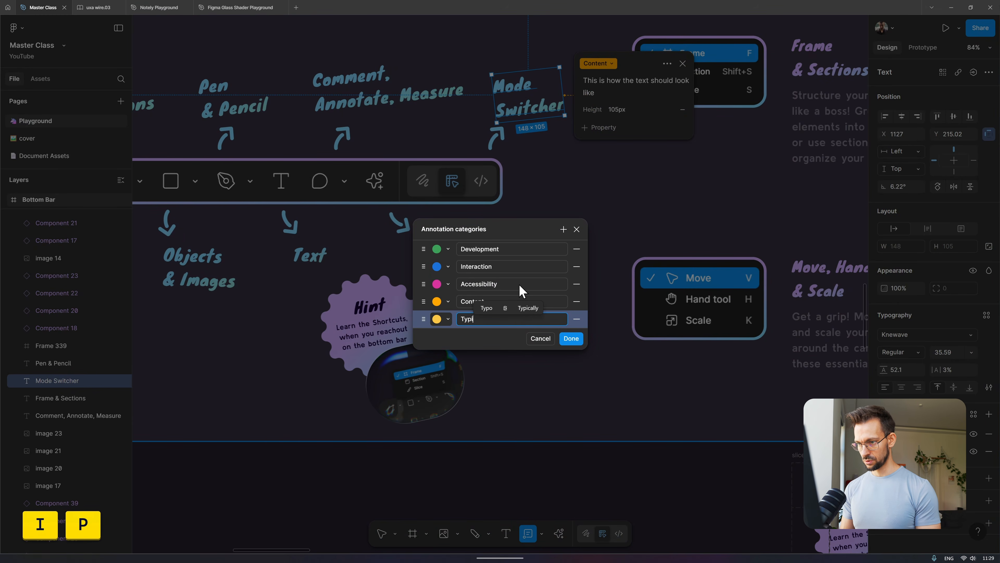
{"action": "left_click", "coordinate": [571, 339]}
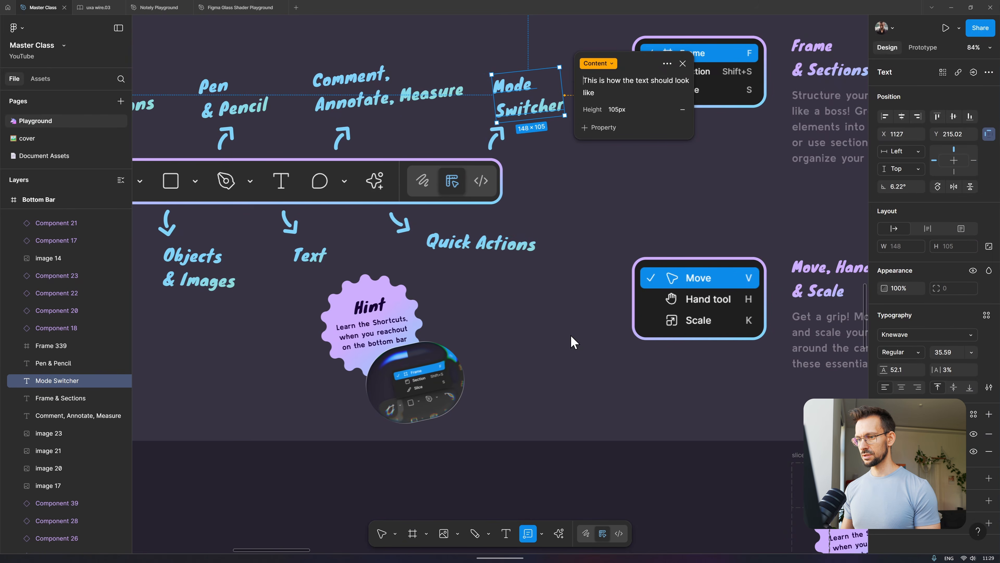
{"action": "left_click", "coordinate": [628, 96]}
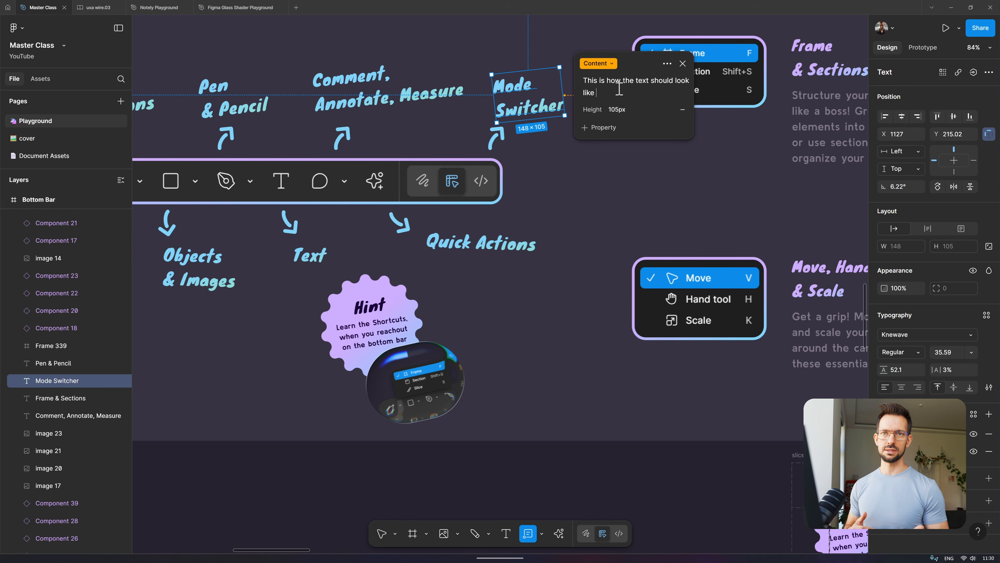
{"action": "left_click", "coordinate": [570, 422]}
- Examine the Content annotation card beside the Bottom Bar frame, discarding the empty annotation started on that frame
{"action": "left_click", "coordinate": [570, 422]}
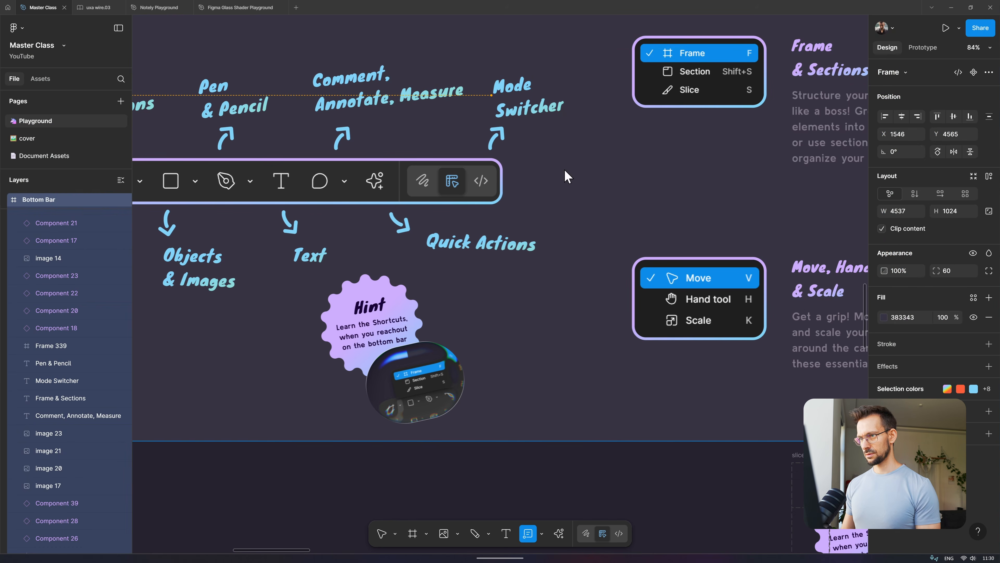
{"action": "scroll", "coordinate": [528, 99], "scroll_direction": "down", "scroll_amount": 2}
{"action": "scroll", "coordinate": [528, 99], "scroll_direction": "down", "scroll_amount": 3}
{"action": "scroll", "coordinate": [464, 92], "scroll_direction": "left", "scroll_amount": 3}
{"action": "scroll", "coordinate": [374, 80], "scroll_direction": "up", "scroll_amount": 4}
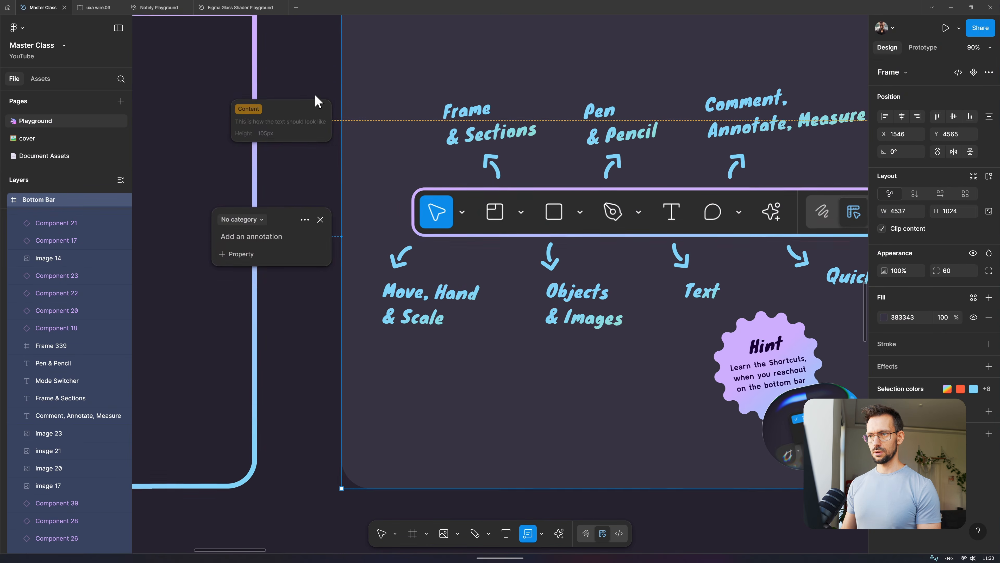
{"action": "left_click", "coordinate": [296, 100]}
{"action": "scroll", "coordinate": [297, 81], "scroll_direction": "right", "scroll_amount": 3}
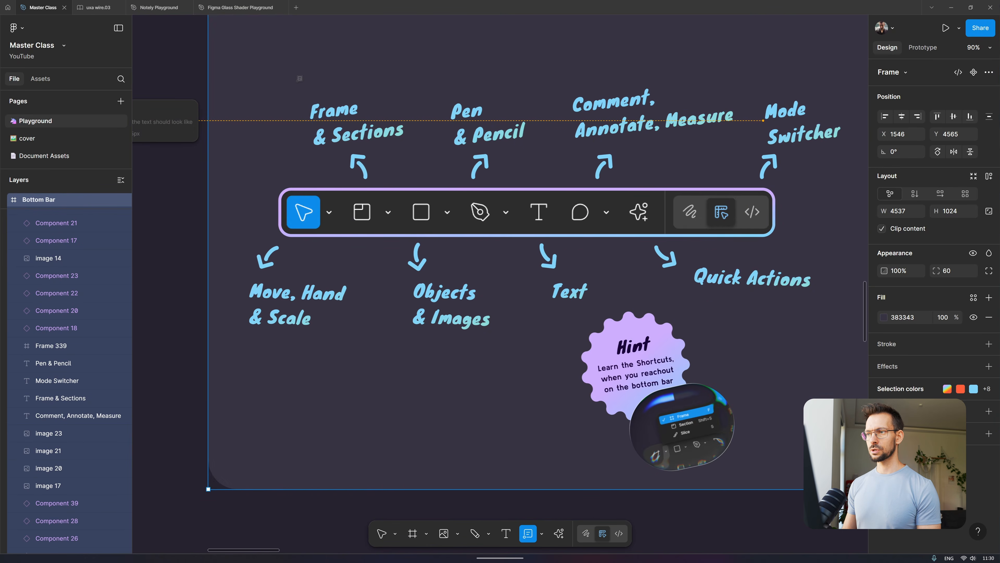
{"action": "scroll", "coordinate": [297, 81], "scroll_direction": "down", "scroll_amount": 3}
{"action": "left_click_drag", "start_coordinate": [206, 107], "coordinate": [239, 245]}
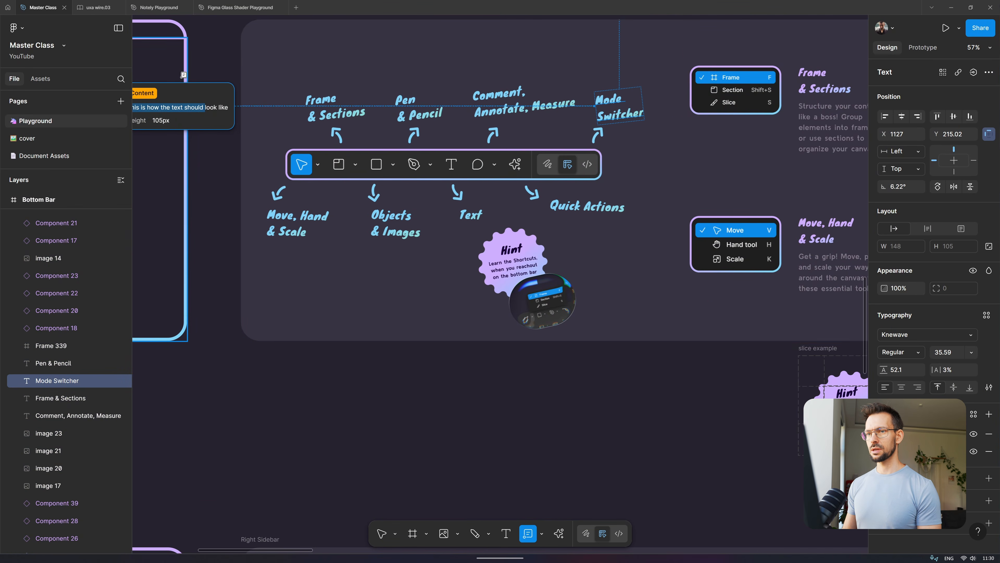
{"action": "scroll", "coordinate": [182, 75], "scroll_direction": "left", "scroll_amount": 2}
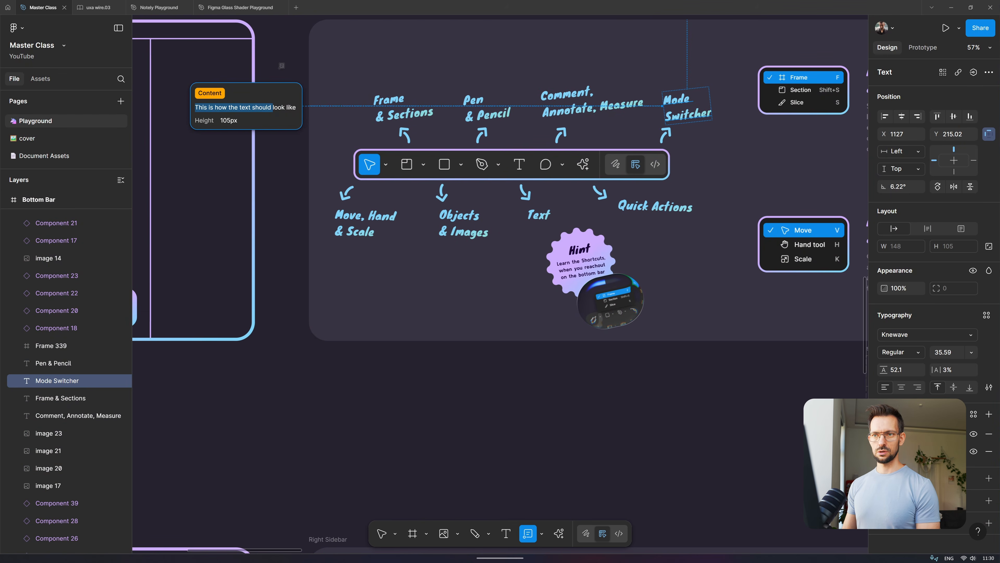
{"action": "key", "text": "Escape"}
{"action": "scroll", "coordinate": [448, 115], "scroll_direction": "right", "scroll_amount": 1}
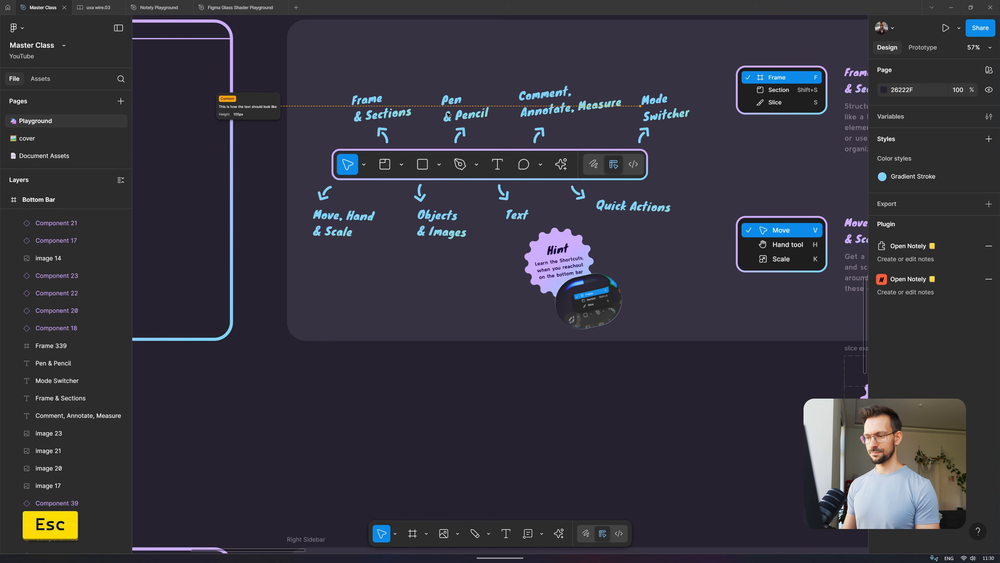
- Add a horizontal measurement between the arrows below the "Comment, Annotate, Measure" and "Mode Switcher" labels
{"action": "scroll", "coordinate": [603, 213], "scroll_direction": "up", "scroll_amount": 5, "text": "ctrl"}
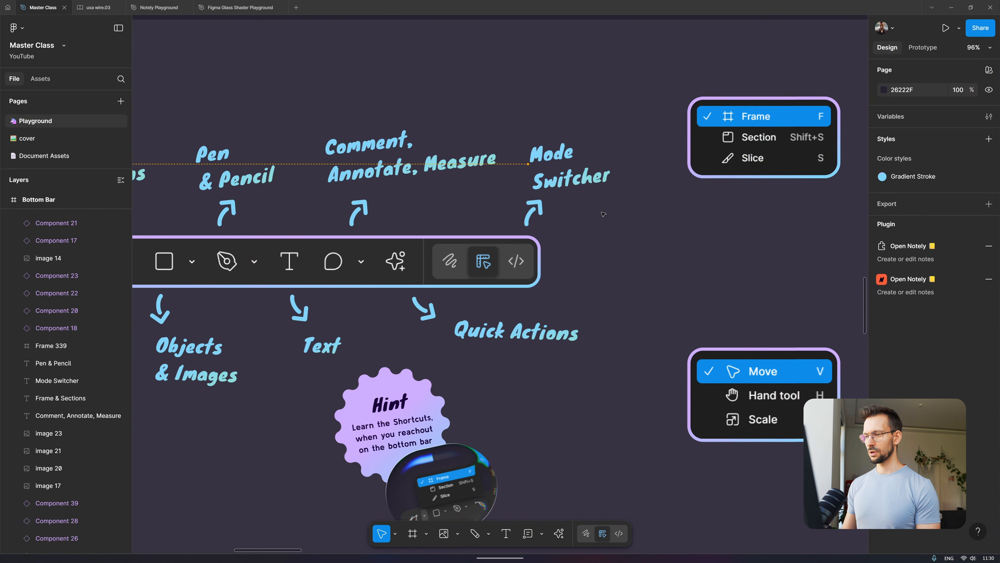
{"action": "scroll", "coordinate": [602, 214], "scroll_direction": "right", "scroll_amount": 1}
{"action": "left_click", "coordinate": [542, 533]}
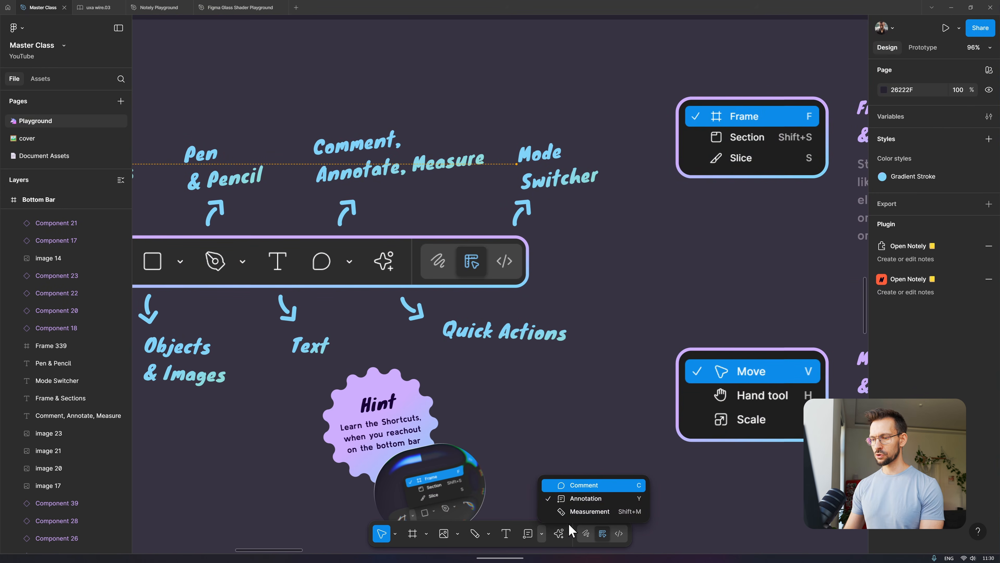
{"action": "left_click", "coordinate": [584, 512]}
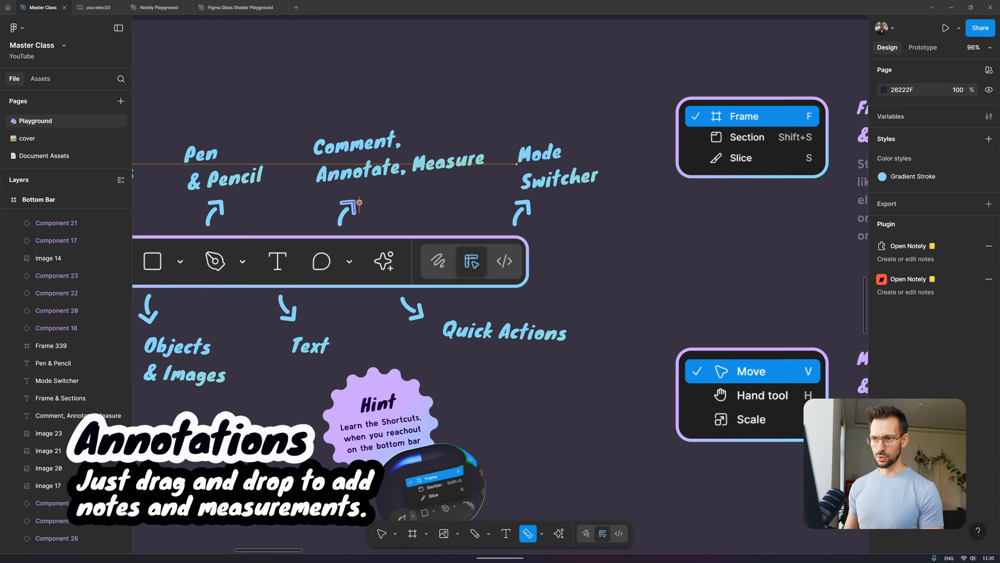
{"action": "left_click_drag", "start_coordinate": [359, 208], "coordinate": [513, 214]}
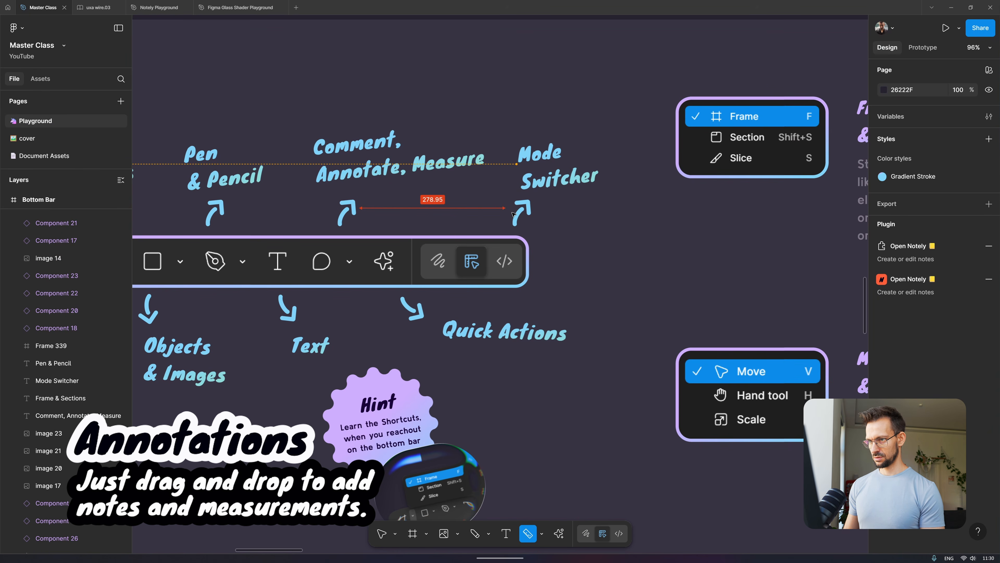
- Shorten the label of the horizontal measurement between the two arrows to 278
{"action": "double_click", "coordinate": [439, 202]}
{"action": "key", "text": "Right"}
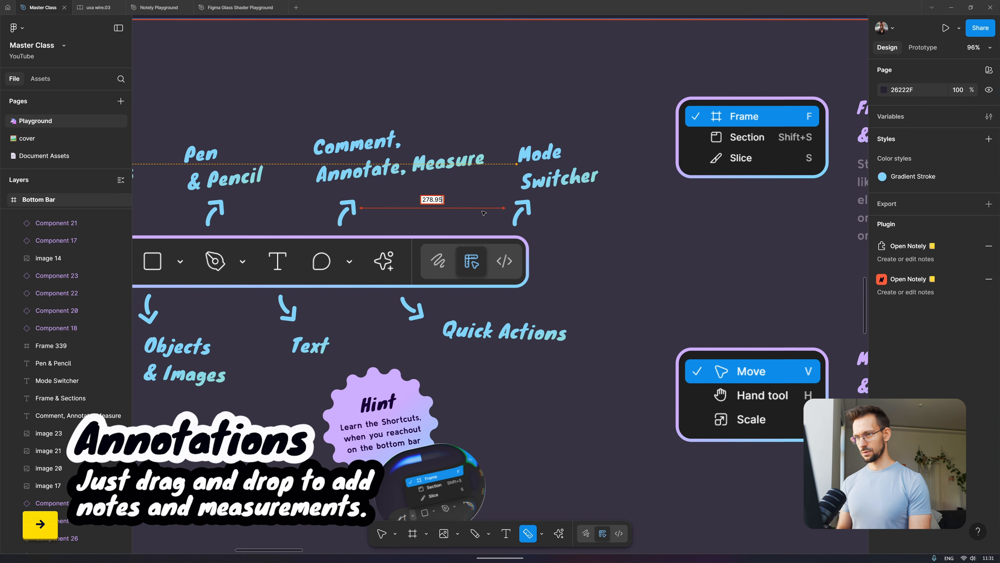
{"action": "key", "text": "BackSpace"}
{"action": "key", "text": "BackSpace"}
{"action": "key", "text": "Return"}
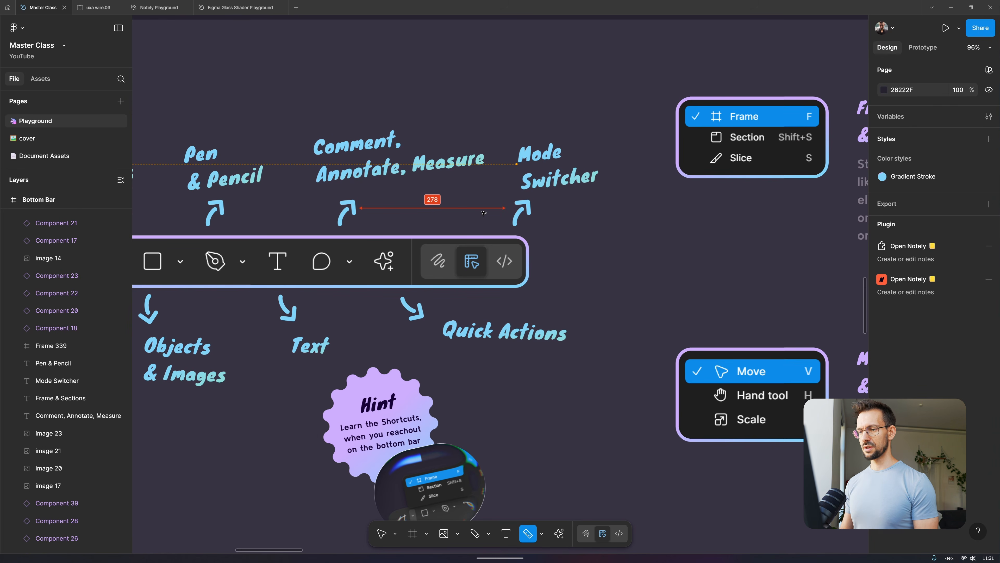
- Change the horizontal measurement's label to 228
{"action": "double_click", "coordinate": [433, 199]}
{"action": "key", "text": "Right"}
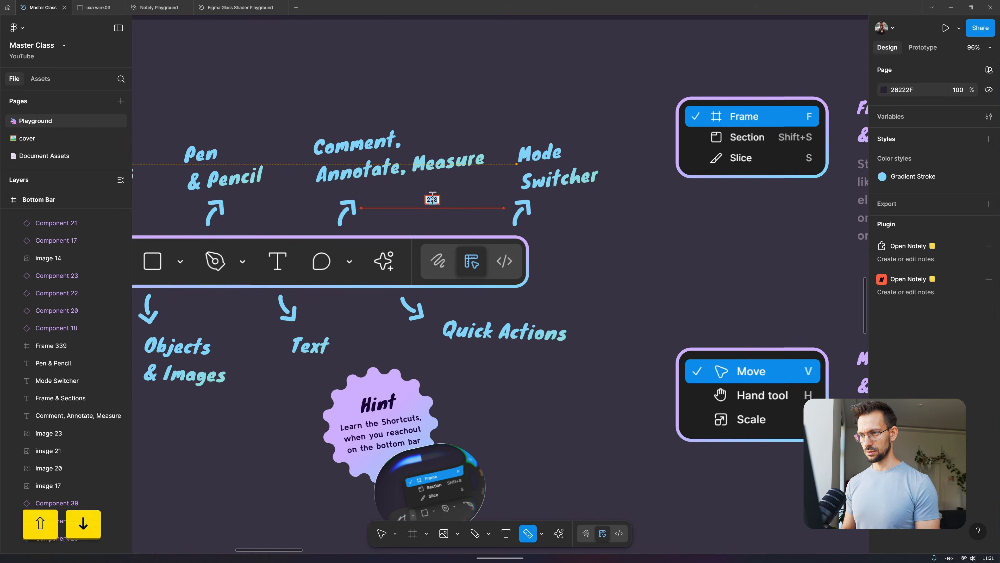
{"action": "type", "text": "2"}
{"action": "key", "text": "Return"}
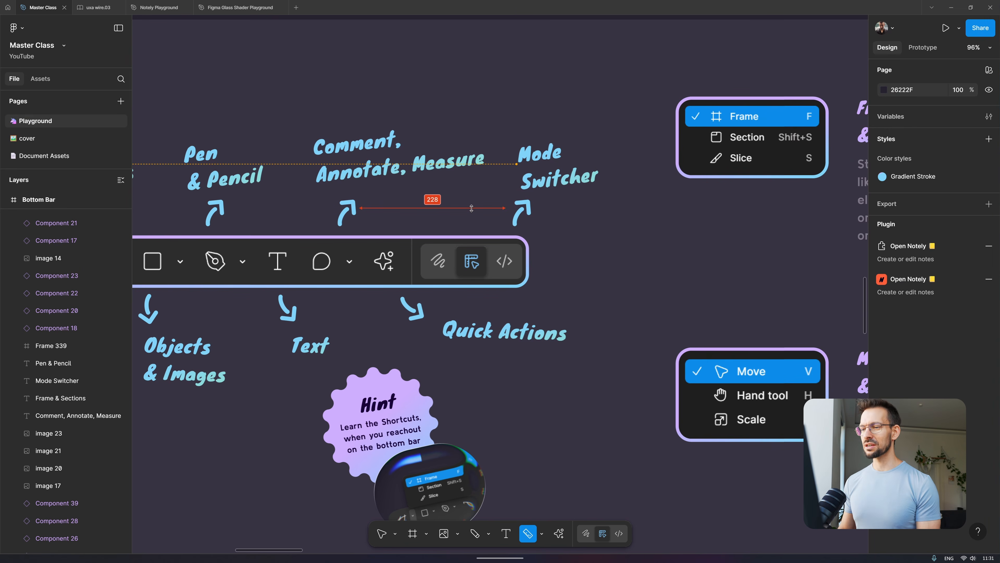
- Replace the horizontal measurement's label with 10
{"action": "left_click", "coordinate": [432, 200]}
{"action": "type", "text": "10"}
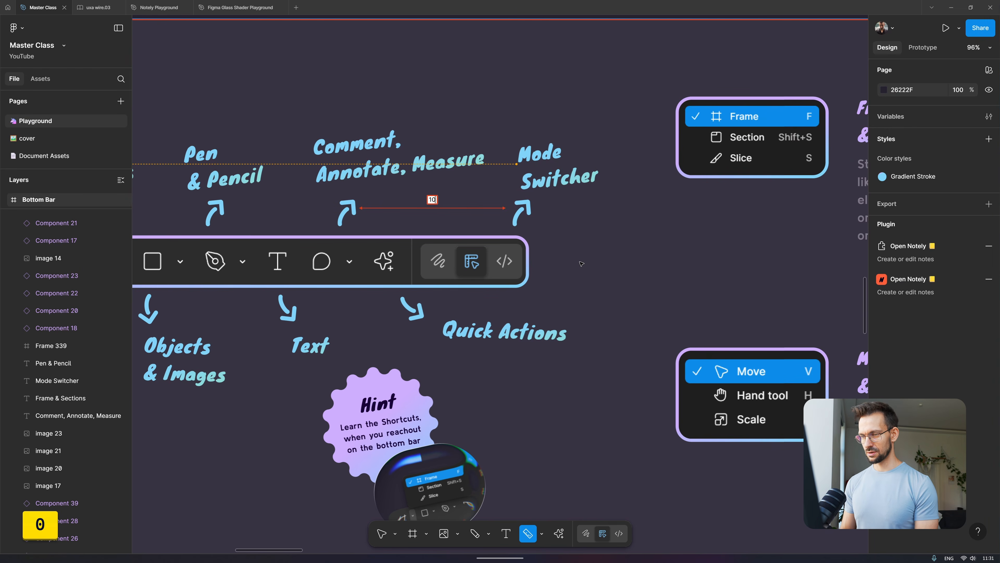
{"action": "key", "text": "Return"}
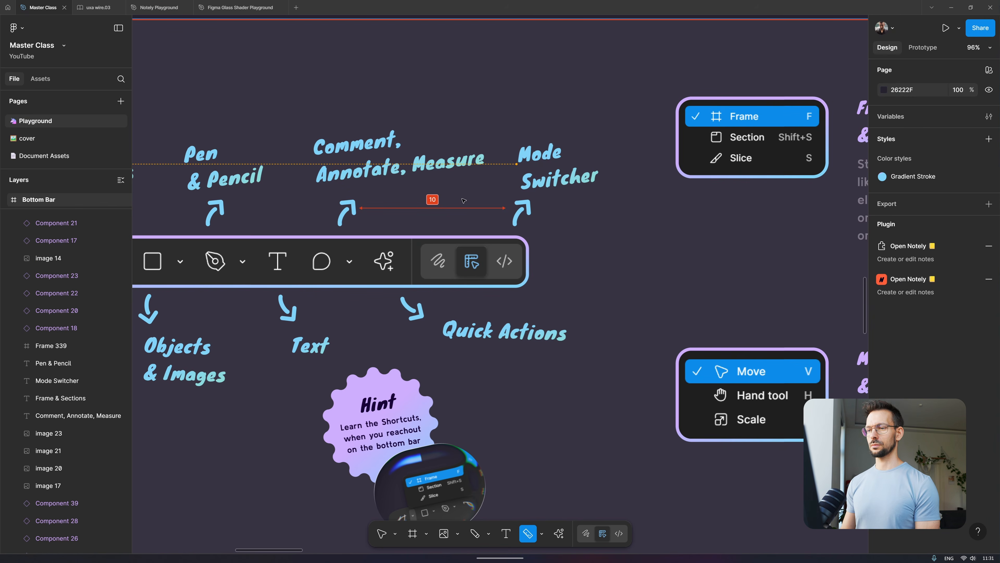
- Add a vertical measurement about 228 long from below the "Mode Switcher" label down to the "Quick Actions" label
{"action": "scroll", "coordinate": [429, 201], "scroll_direction": "down", "scroll_amount": 3}
{"action": "scroll", "coordinate": [429, 202], "scroll_direction": "left", "scroll_amount": 4}
{"action": "scroll", "coordinate": [431, 202], "scroll_direction": "right", "scroll_amount": 1}
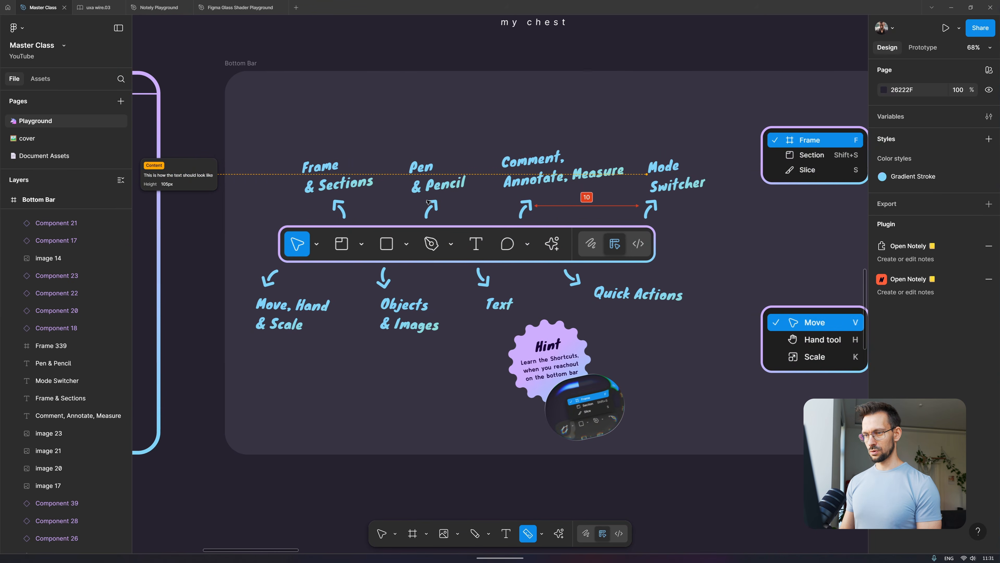
{"action": "scroll", "coordinate": [432, 203], "scroll_direction": "up", "scroll_amount": 3}
{"action": "scroll", "coordinate": [433, 202], "scroll_direction": "right", "scroll_amount": 5}
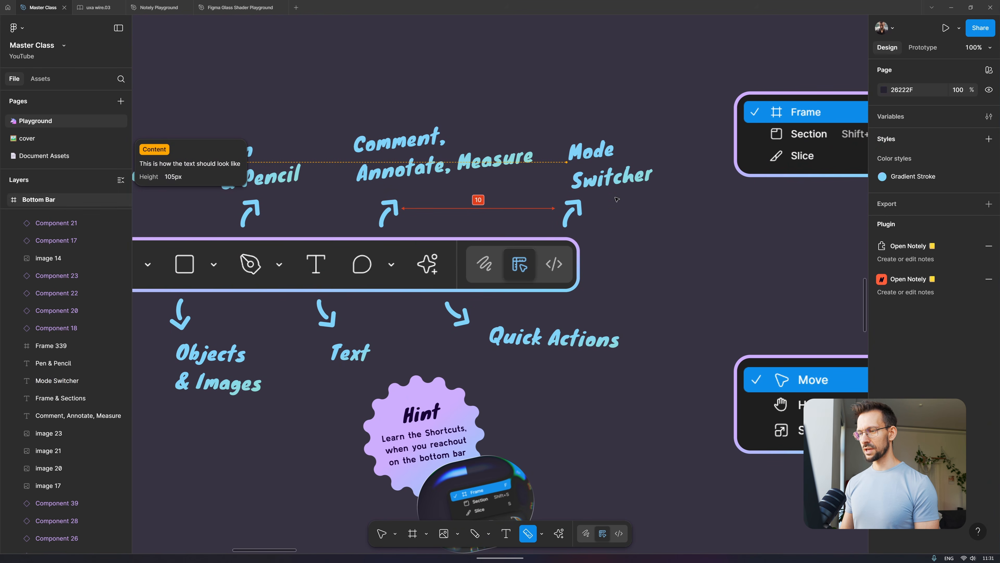
{"action": "left_click_drag", "start_coordinate": [619, 194], "coordinate": [619, 318]}
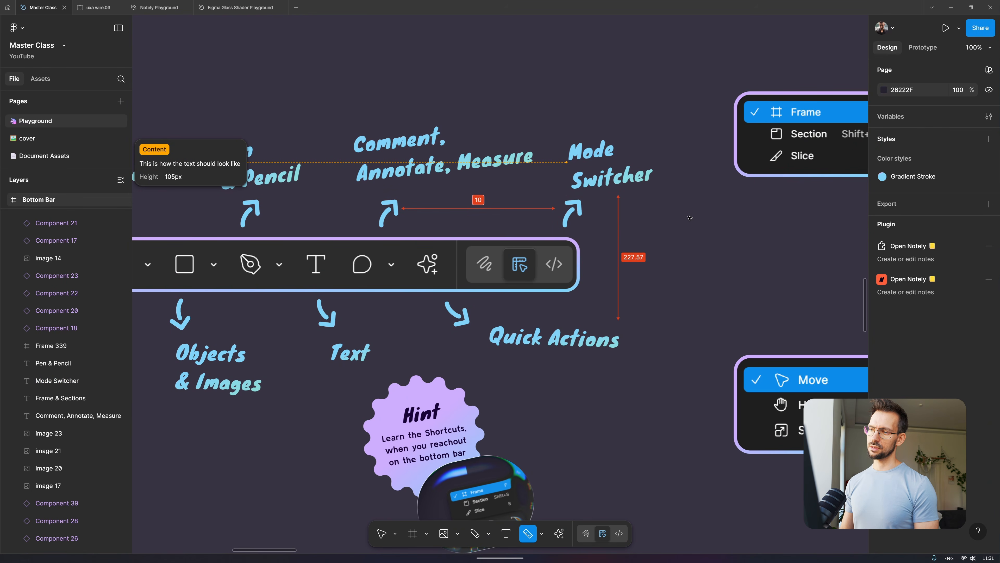
{"action": "scroll", "coordinate": [551, 162], "scroll_direction": "right", "scroll_amount": 1}
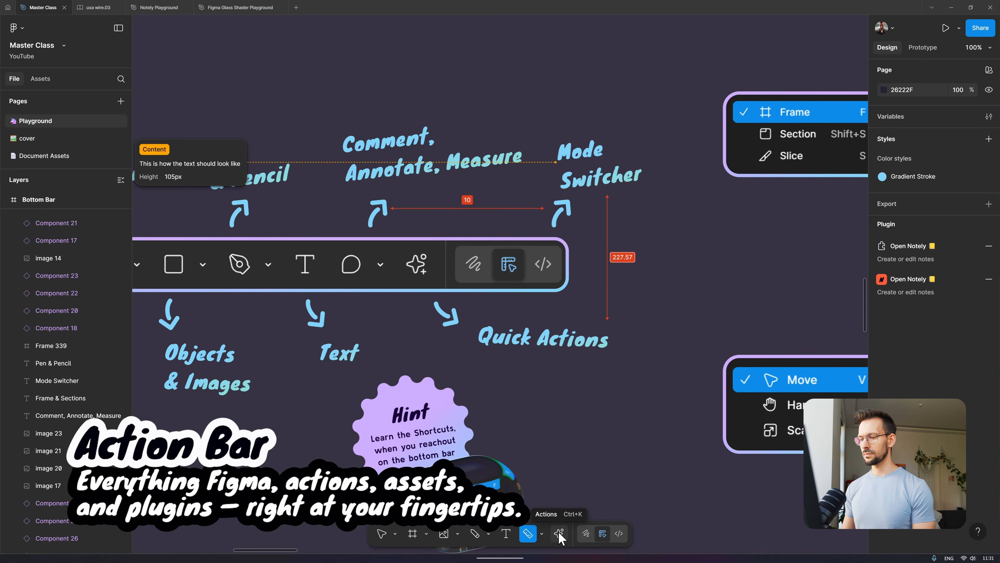
- Select the Bottom Bar frame and search the quick actions for "remove" and "show", clearing the search
{"action": "left_click", "coordinate": [594, 431]}
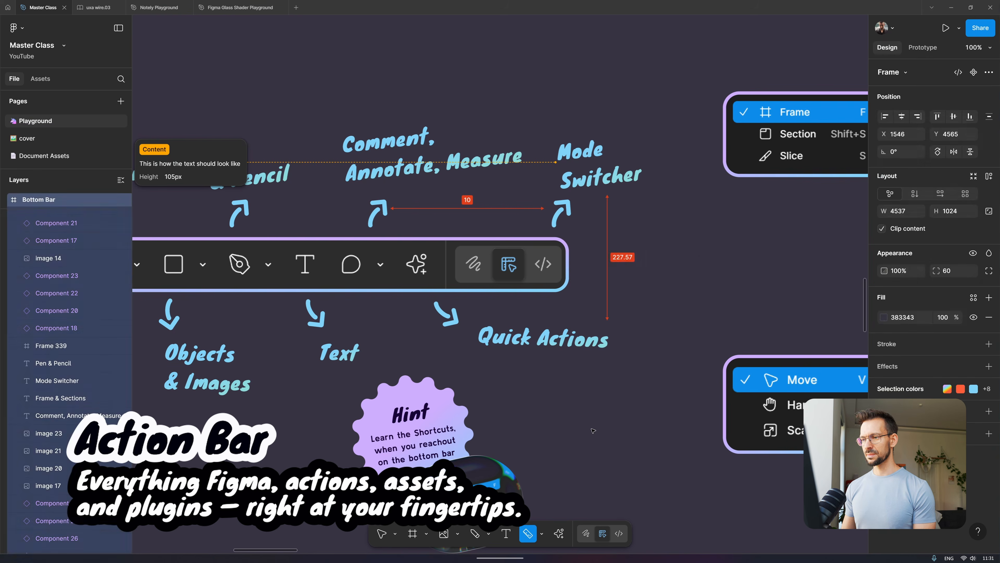
{"action": "scroll", "coordinate": [593, 430], "scroll_direction": "left", "scroll_amount": 5}
{"action": "scroll", "coordinate": [593, 430], "scroll_direction": "right", "scroll_amount": 1}
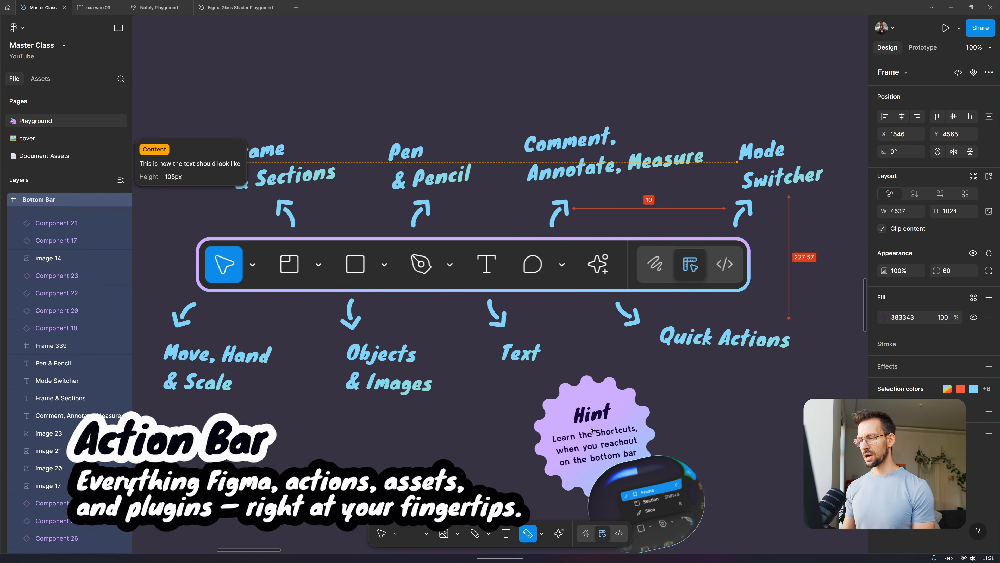
{"action": "left_click", "coordinate": [563, 537]}
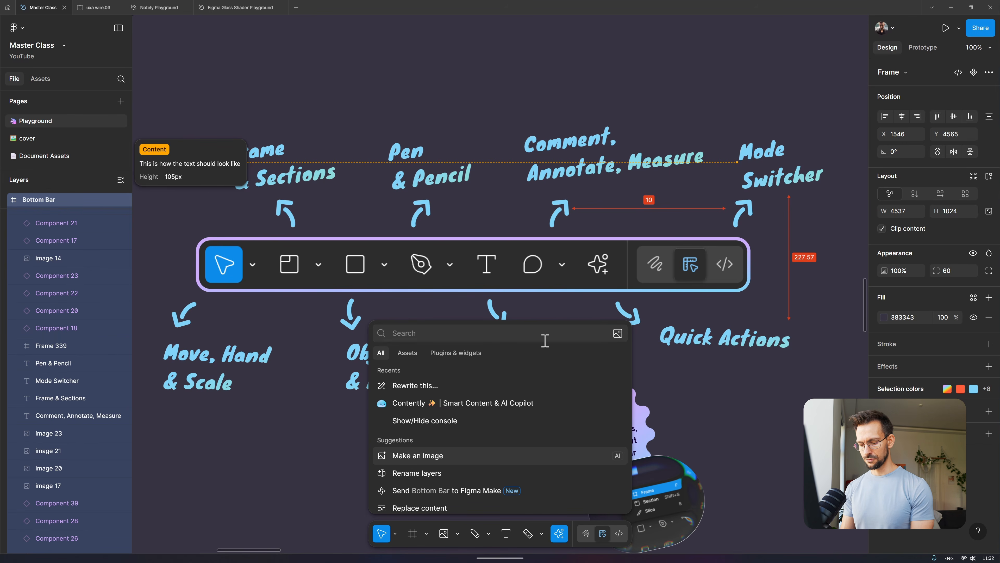
{"action": "type", "text": "remove"}
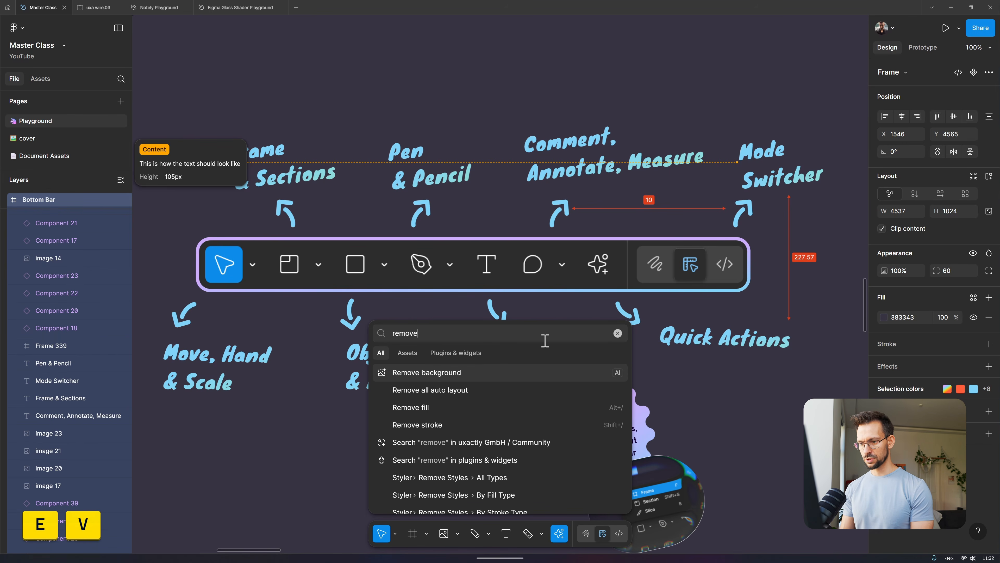
{"action": "key", "text": "ctrl+a"}
{"action": "type", "text": "show"}
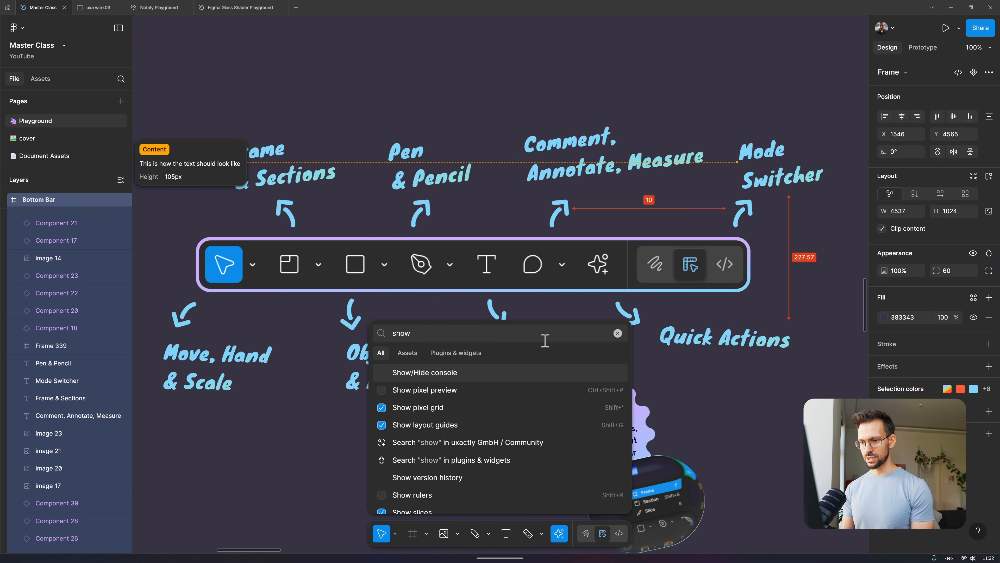
{"action": "key", "text": "ctrl+a"}
{"action": "key", "text": "BackSpace"}
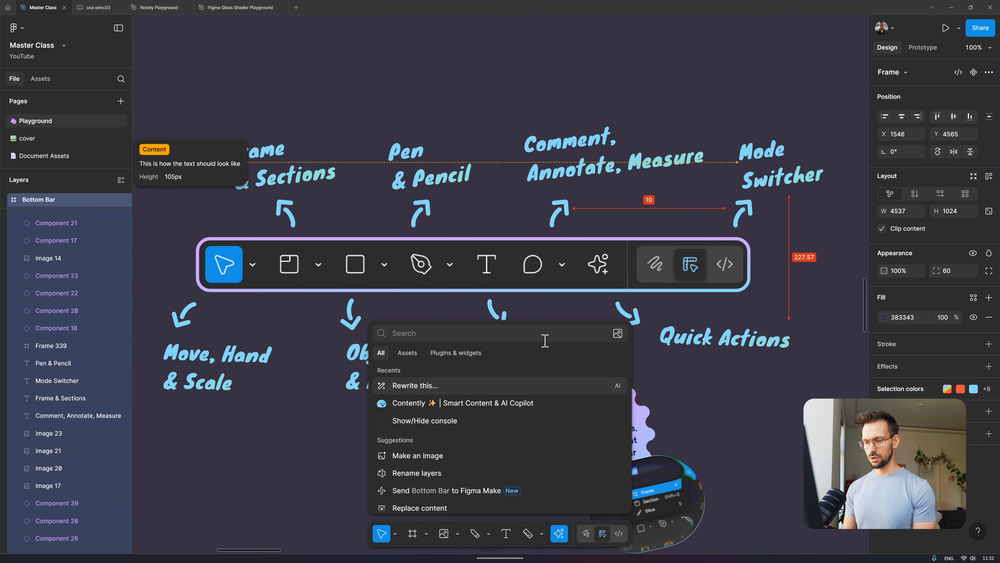
- Search the quick actions for "conte" and compare the matches under all results, assets, and plugins and widgets
{"action": "type", "text": "conte"}
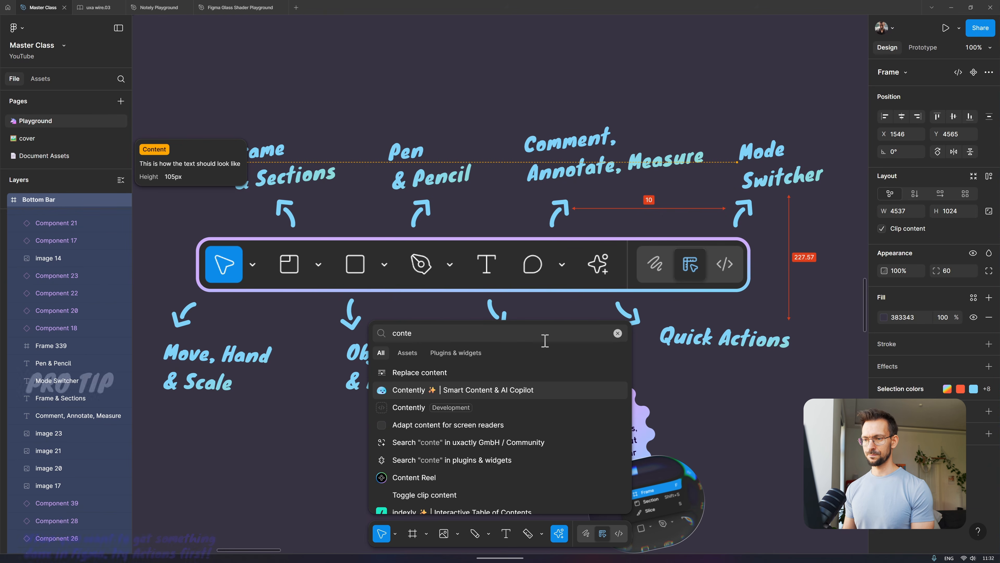
{"action": "left_click", "coordinate": [408, 353]}
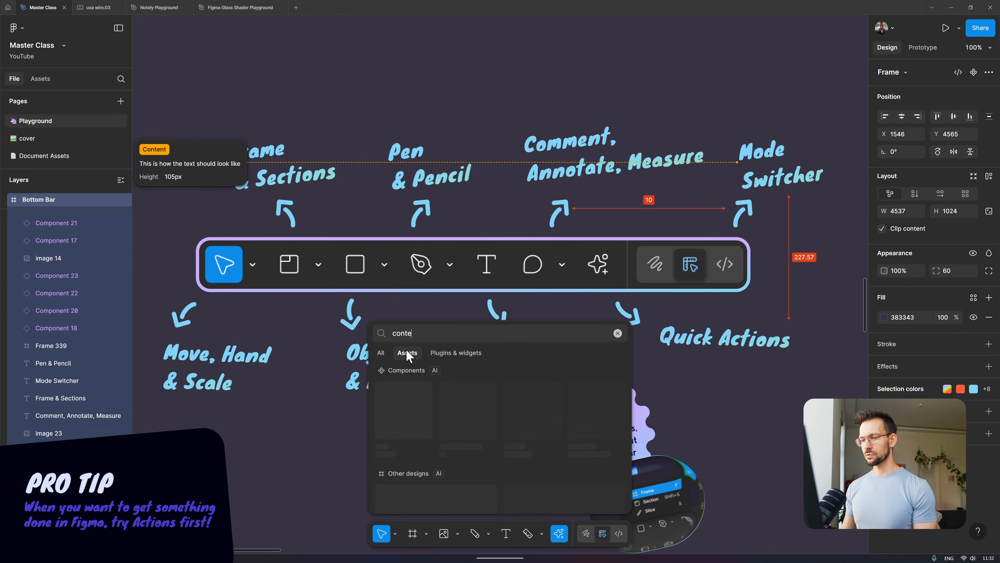
{"action": "left_click", "coordinate": [438, 359]}
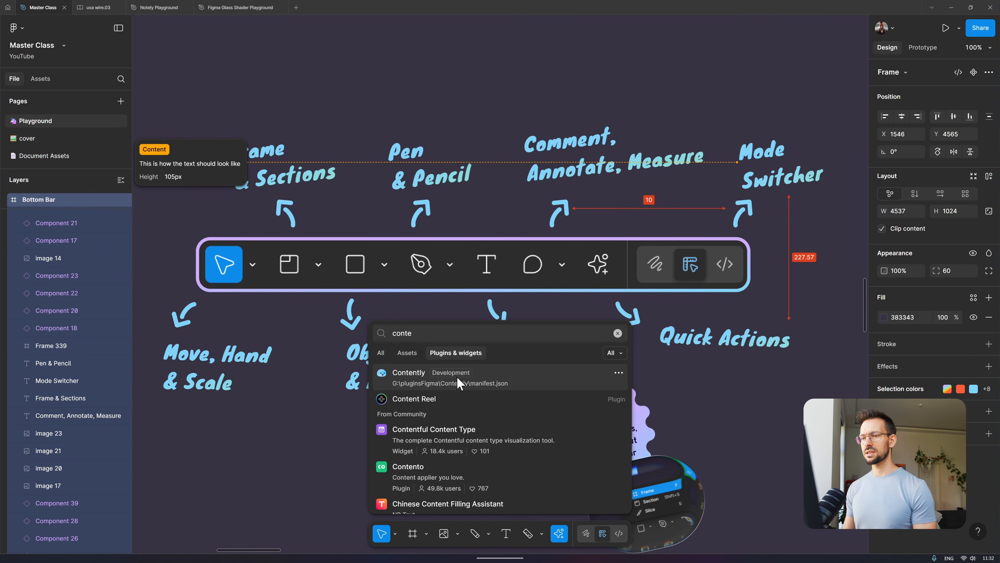
{"action": "left_click", "coordinate": [381, 352]}
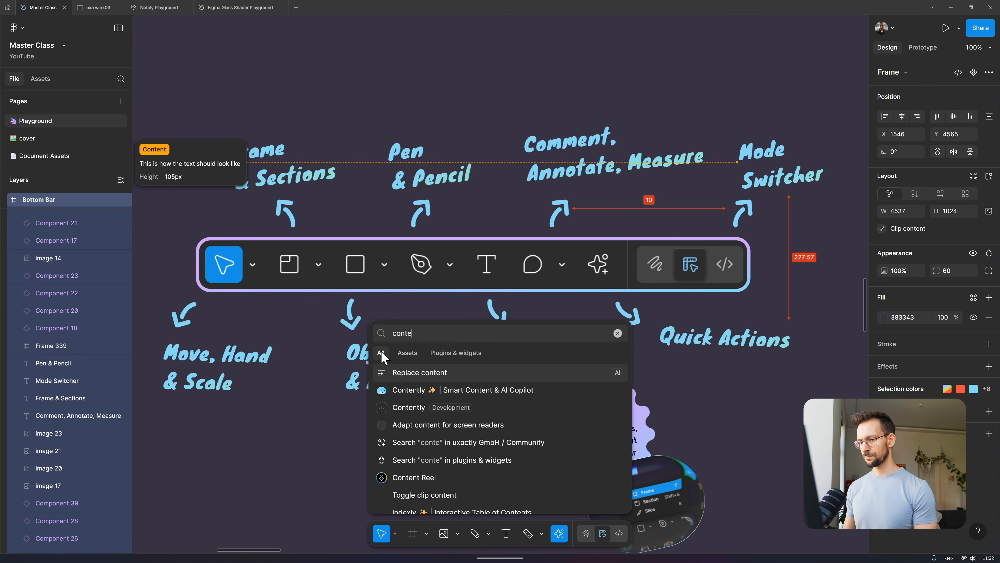
{"action": "scroll", "coordinate": [506, 448], "scroll_direction": "down", "scroll_amount": 3}
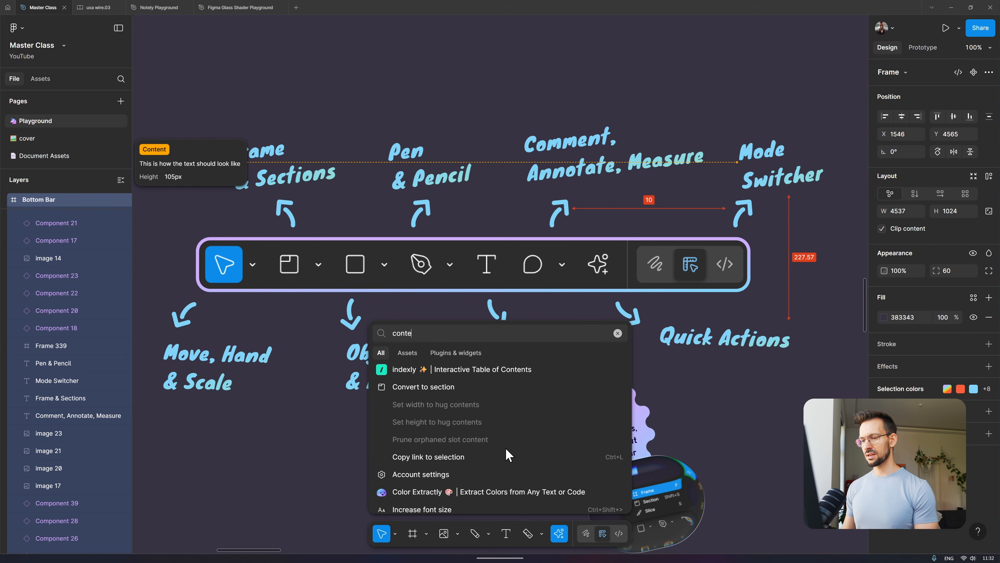
{"action": "scroll", "coordinate": [505, 448], "scroll_direction": "up", "scroll_amount": 3}
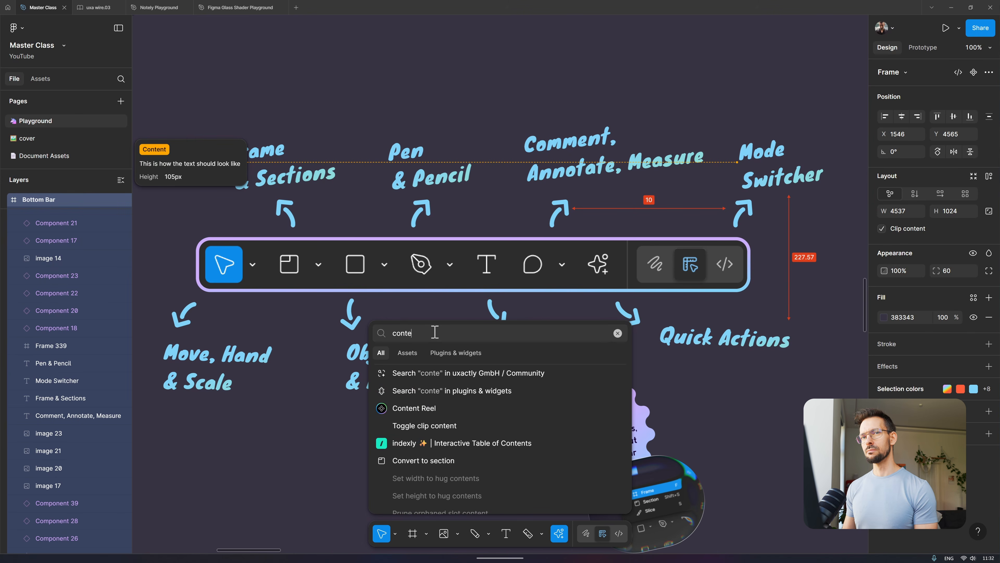
- Replace the action search with "dark" and run the Use light mode action
{"action": "key", "text": "BackSpace"}
{"action": "key", "text": "BackSpace"}
{"action": "key", "text": "BackSpace"}
{"action": "key", "text": "BackSpace"}
{"action": "key", "text": "BackSpace"}
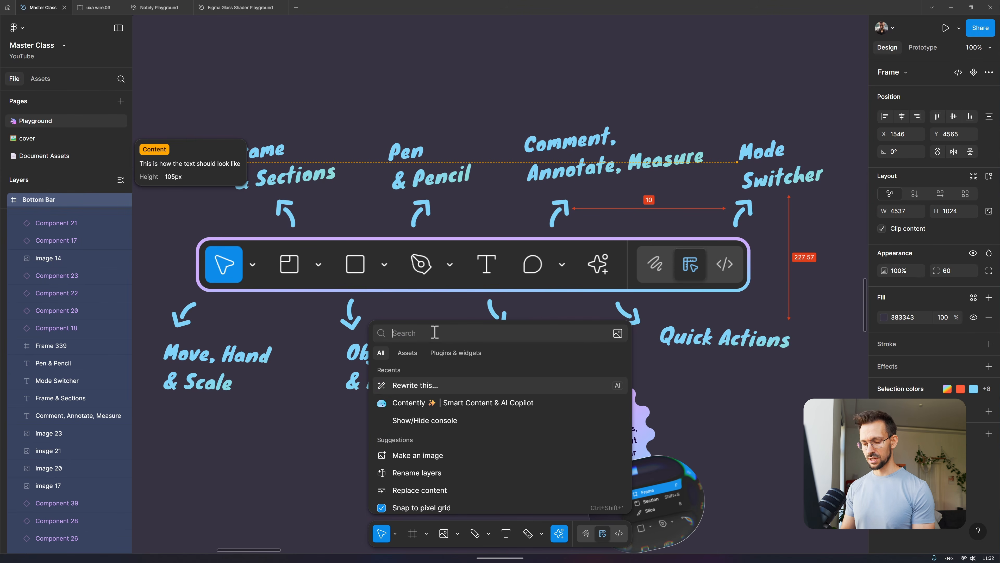
{"action": "type", "text": "dark"}
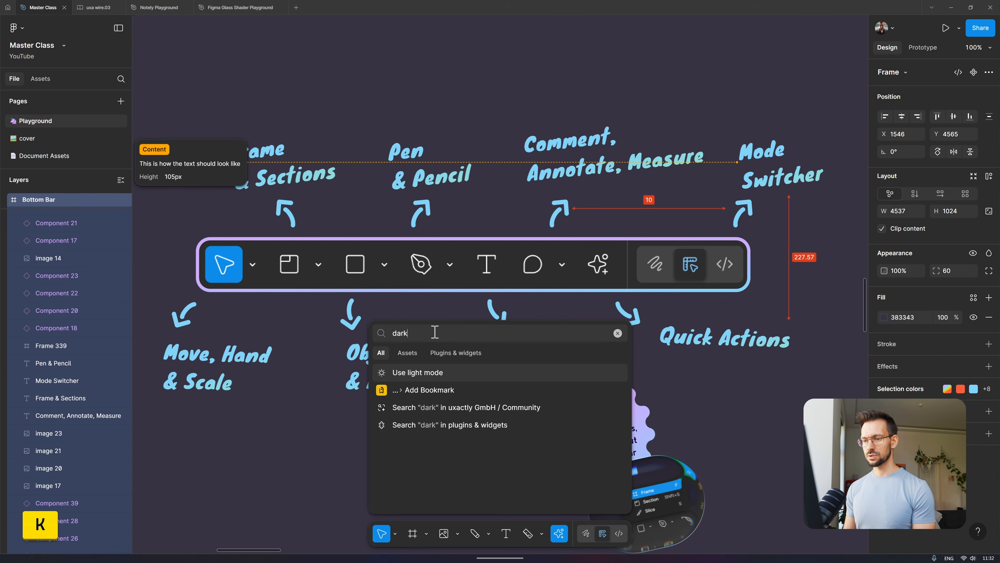
{"action": "key", "text": "Return"}
- Switch the interface back to dark mode through the quick actions, searching for "dark"
{"action": "key", "text": "ctrl+p"}
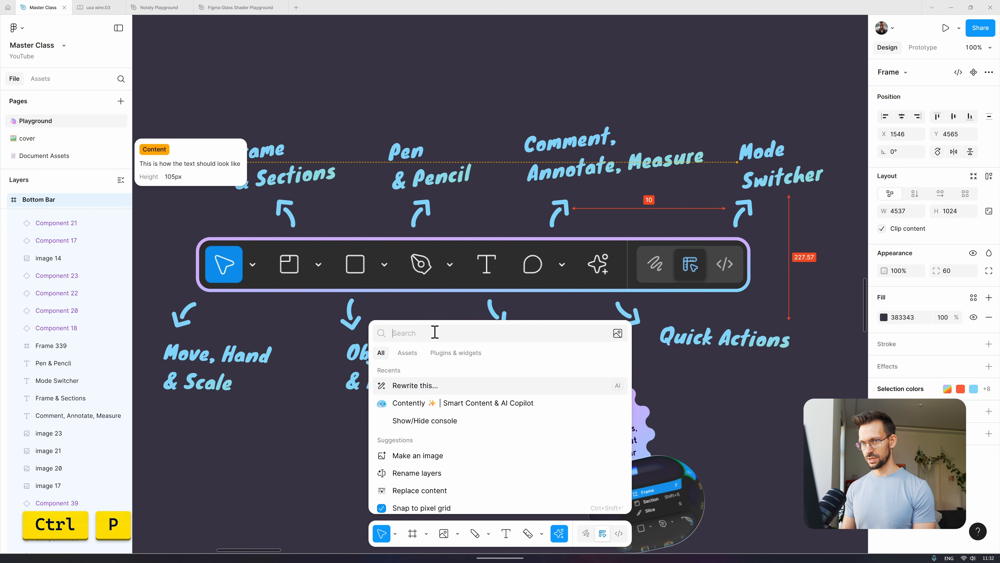
{"action": "type", "text": "dark"}
{"action": "key", "text": "Return"}
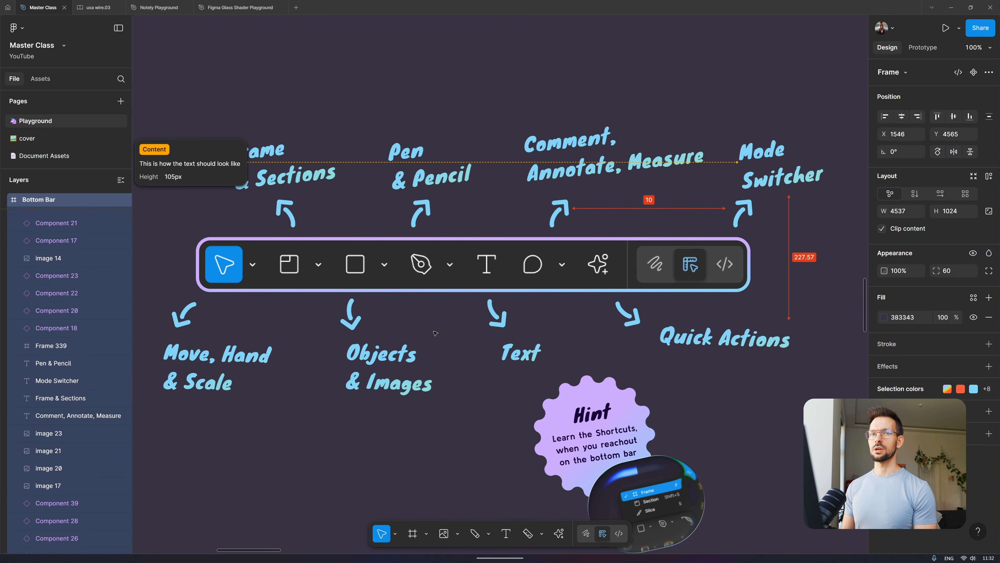
- Search the quick actions for "system" and run the first match
{"action": "key", "text": "ctrl+p"}
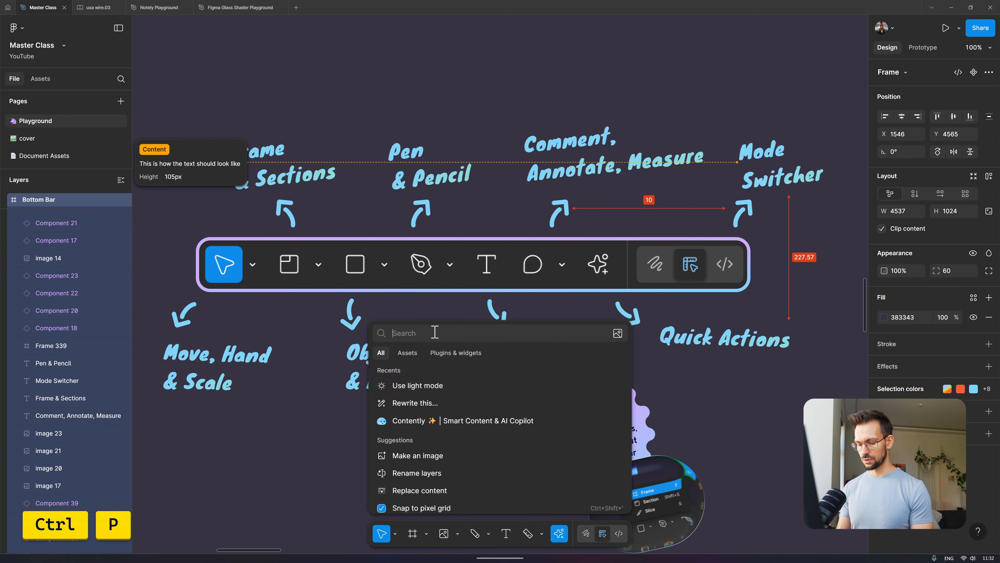
{"action": "type", "text": "system"}
{"action": "key", "text": "Return"}
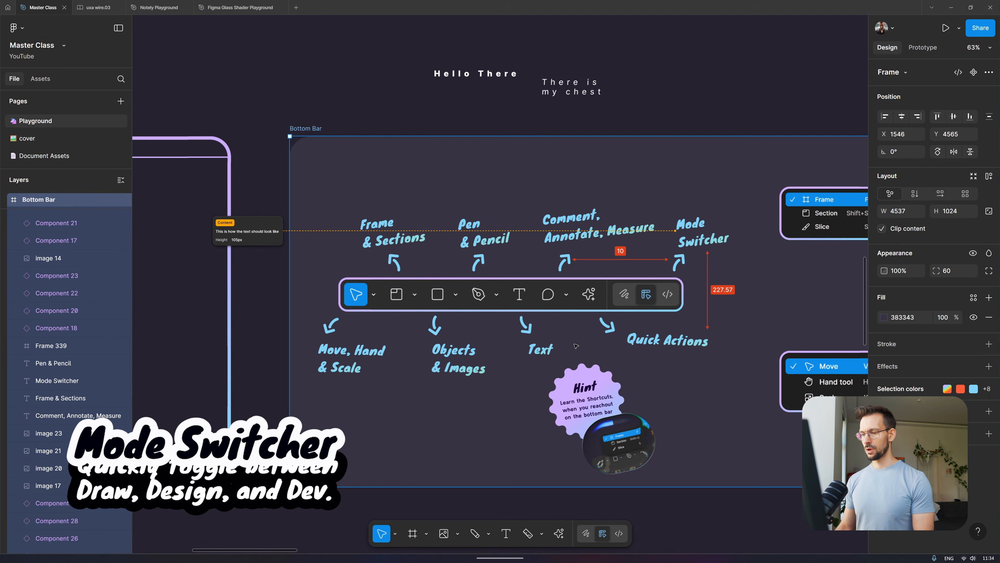
- Switch the editor from Design mode to Draw mode
{"action": "scroll", "coordinate": [576, 346], "scroll_direction": "down", "scroll_amount": 1}
{"action": "scroll", "coordinate": [577, 346], "scroll_direction": "right", "scroll_amount": 4}
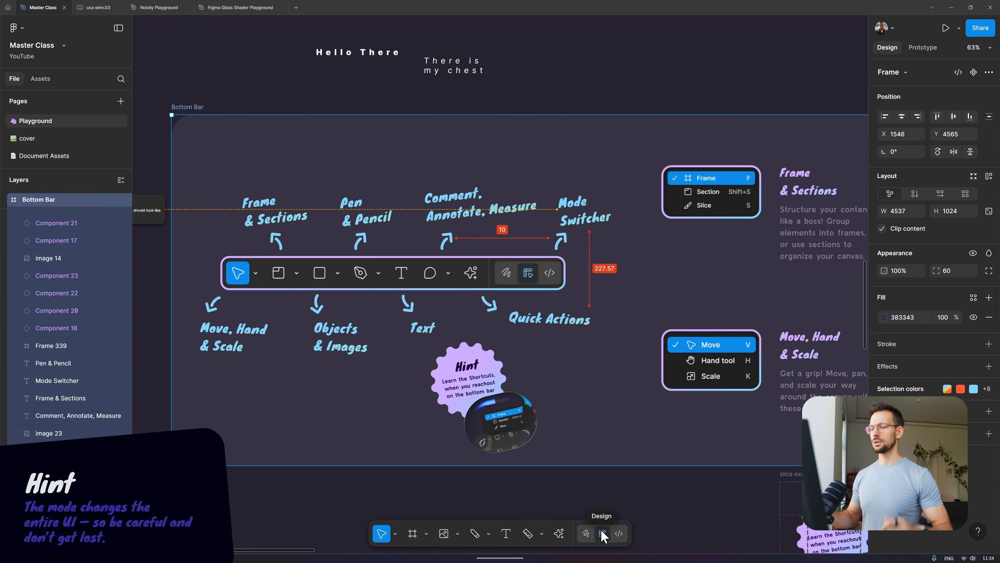
{"action": "left_click", "coordinate": [584, 534]}
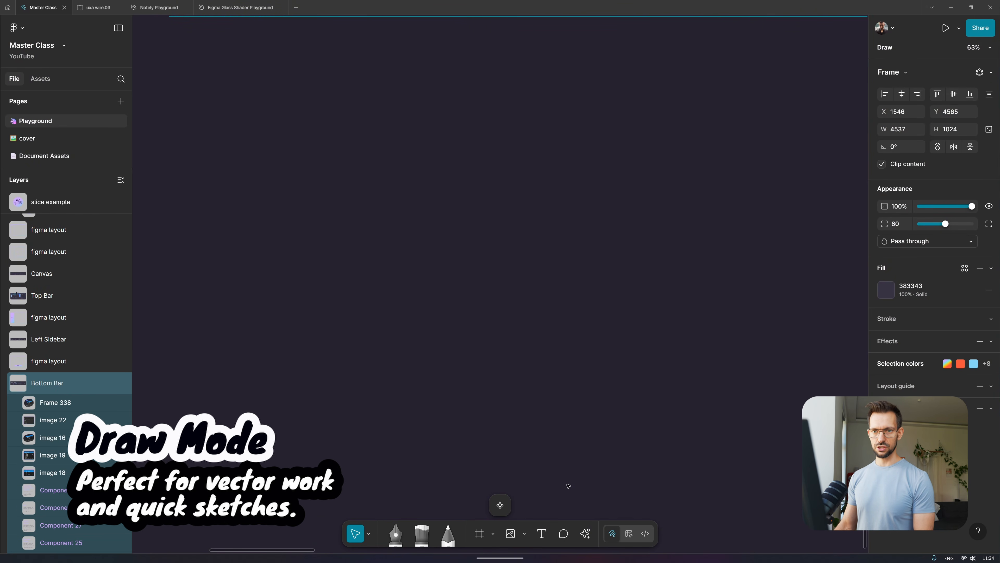
- Examine Draw mode's layer thumbnails and the Move tool variants, clearing the frame selection
{"action": "scroll", "coordinate": [70, 288], "scroll_direction": "up", "scroll_amount": 5}
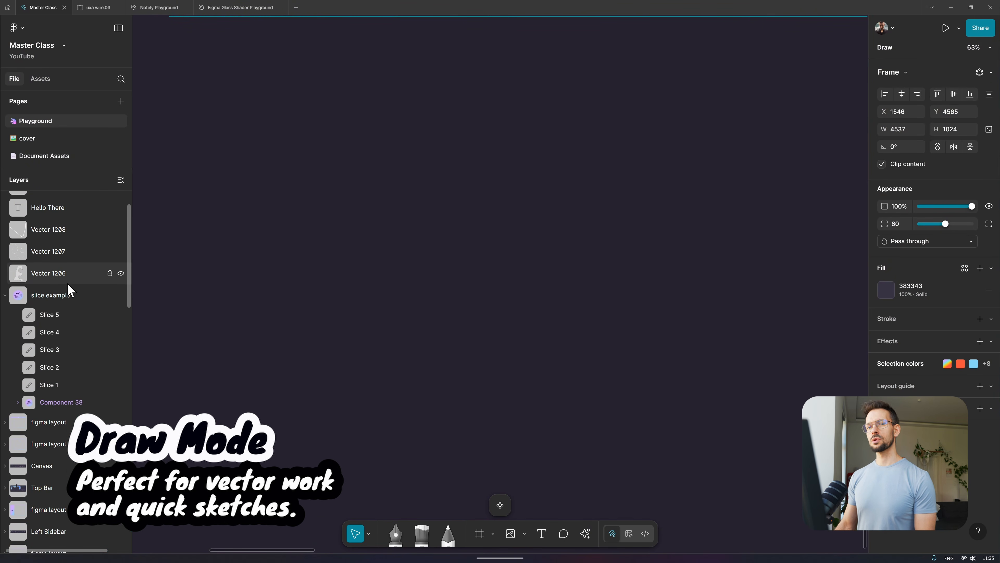
{"action": "scroll", "coordinate": [70, 290], "scroll_direction": "up", "scroll_amount": 1}
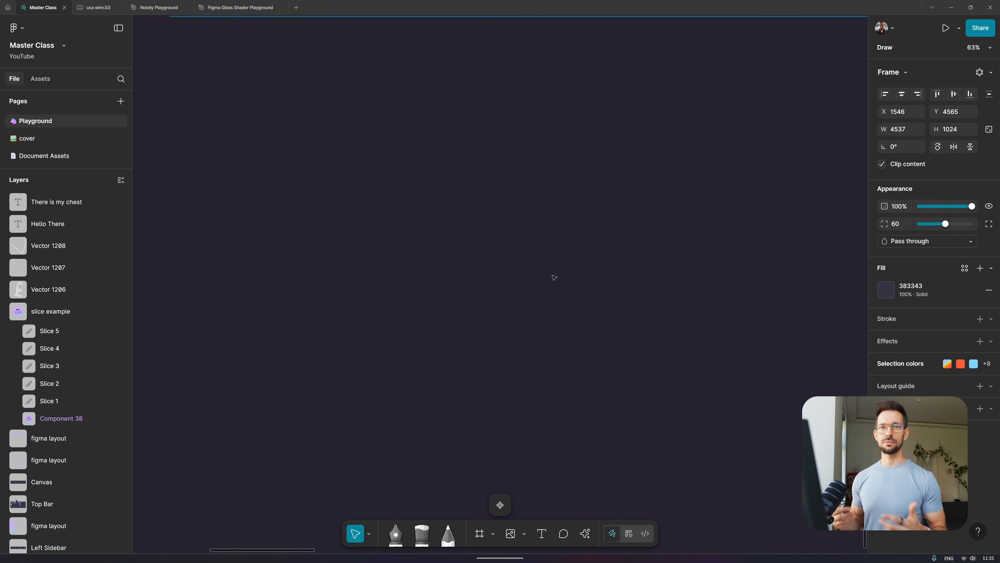
{"action": "left_click", "coordinate": [440, 475]}
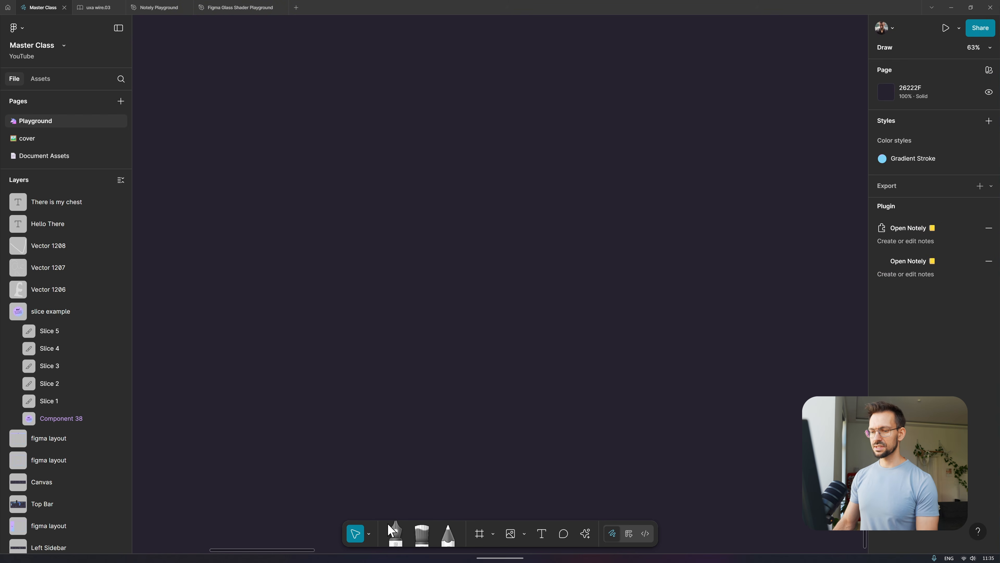
{"action": "left_click", "coordinate": [369, 535]}
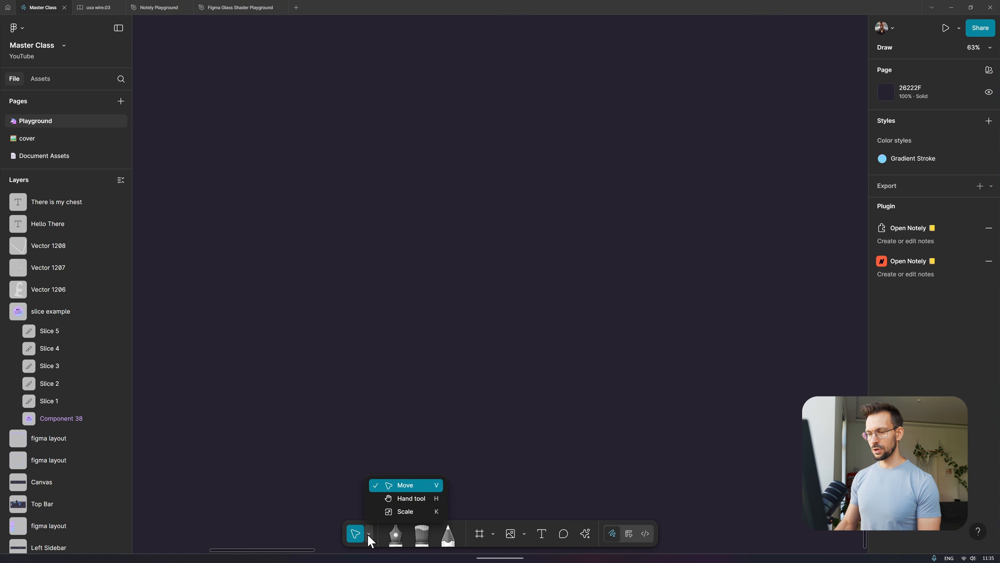
{"action": "left_click", "coordinate": [369, 535]}
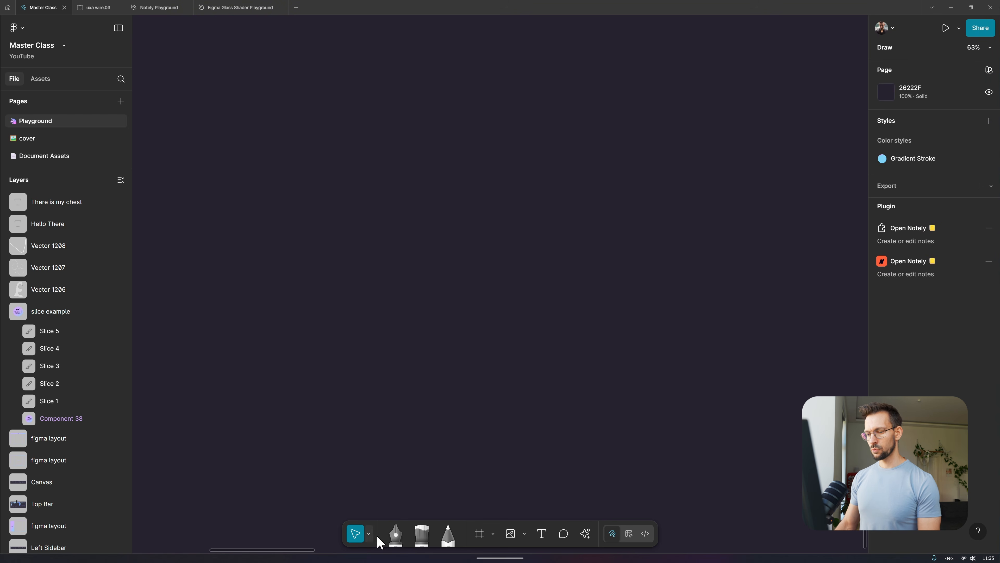
- Draw an open white path with the Pen tool at stroke weight 48, combining straight segments with curved ones, and leave vector editing
{"action": "left_click", "coordinate": [396, 533]}
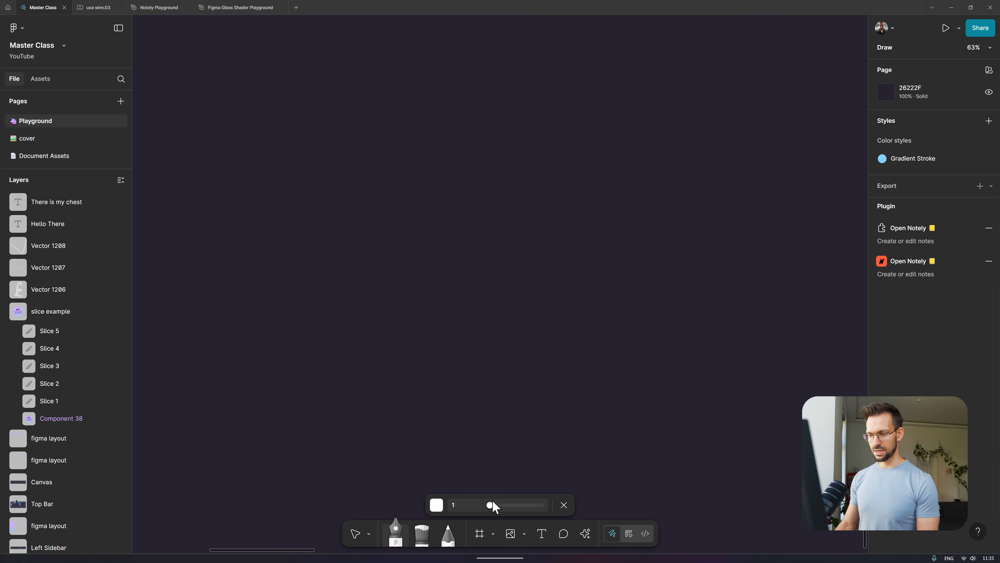
{"action": "left_click_drag", "start_coordinate": [492, 504], "coordinate": [511, 504]}
{"action": "left_click", "coordinate": [415, 299]}
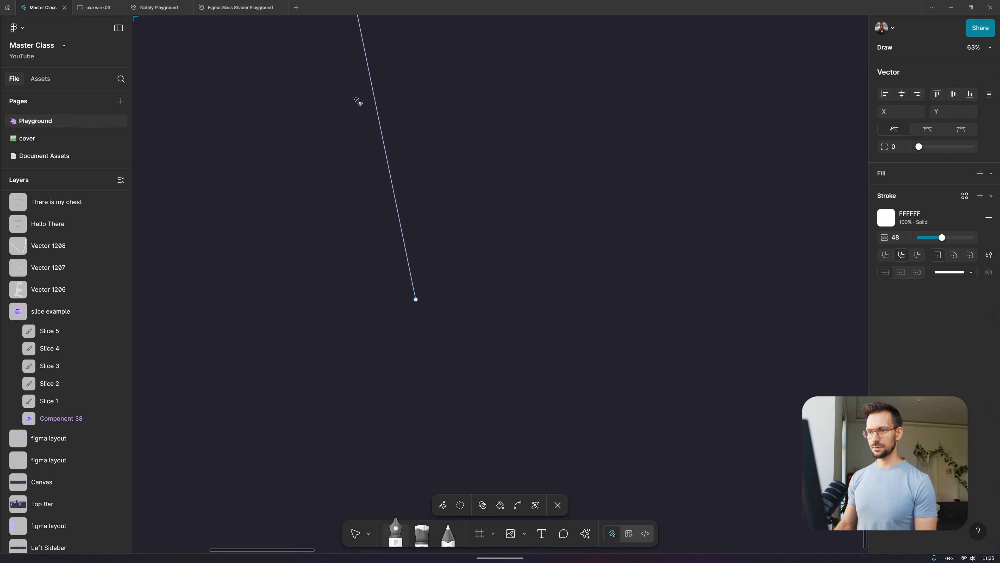
{"action": "left_click", "coordinate": [330, 168]}
{"action": "left_click", "coordinate": [372, 262]}
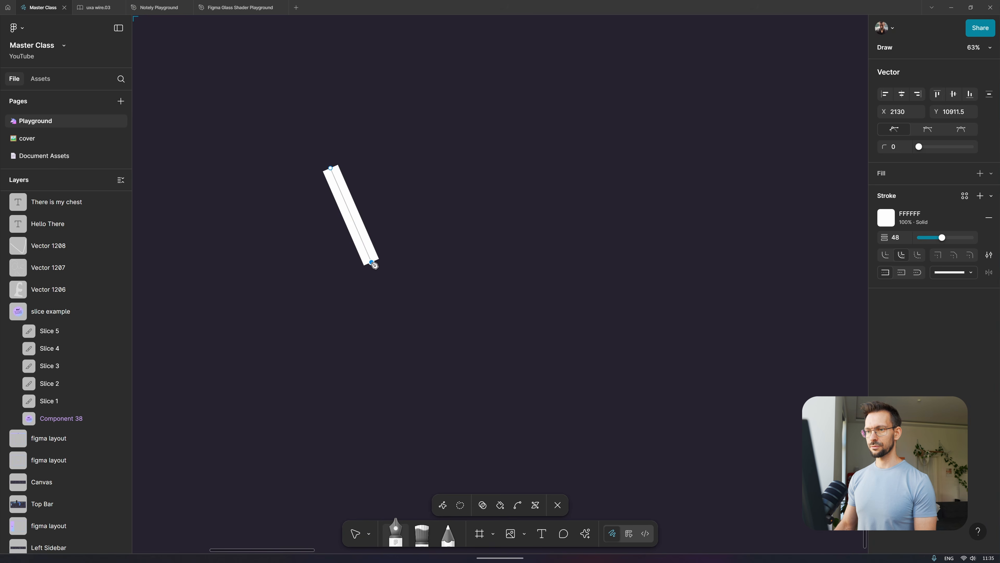
{"action": "left_click", "coordinate": [464, 162]}
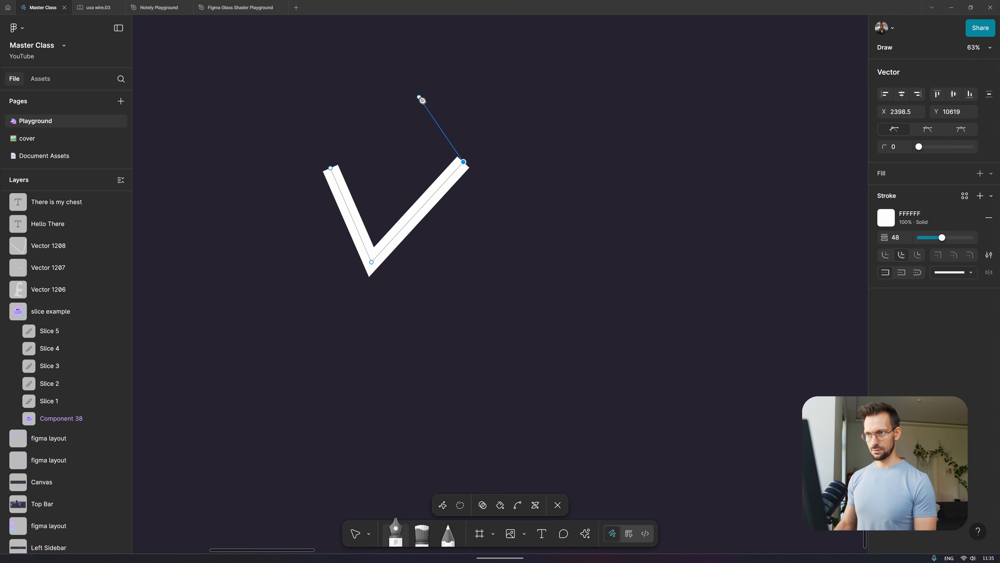
{"action": "left_click_drag", "start_coordinate": [419, 98], "coordinate": [390, 140]}
{"action": "left_click_drag", "start_coordinate": [357, 70], "coordinate": [331, 168]}
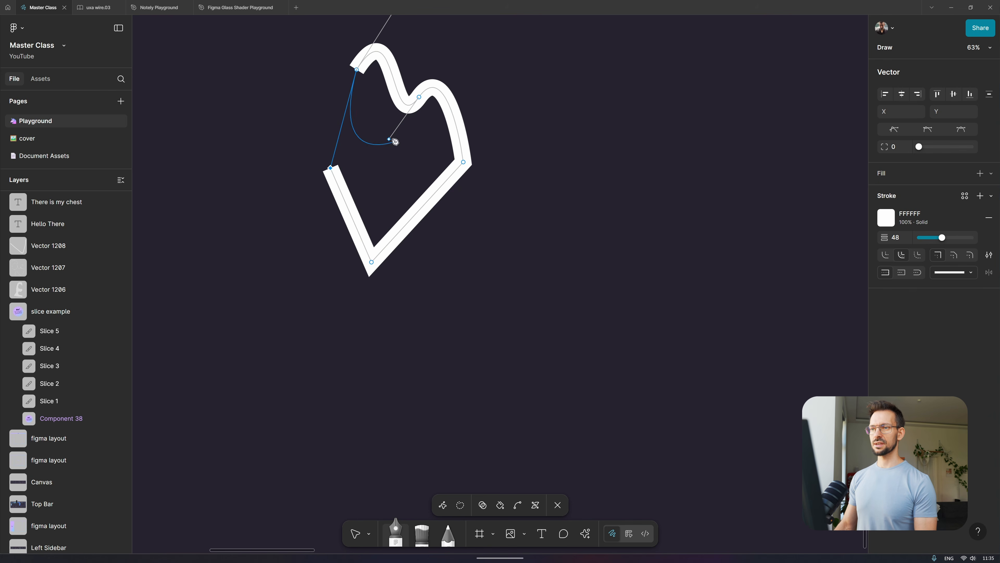
{"action": "key", "text": "Escape"}
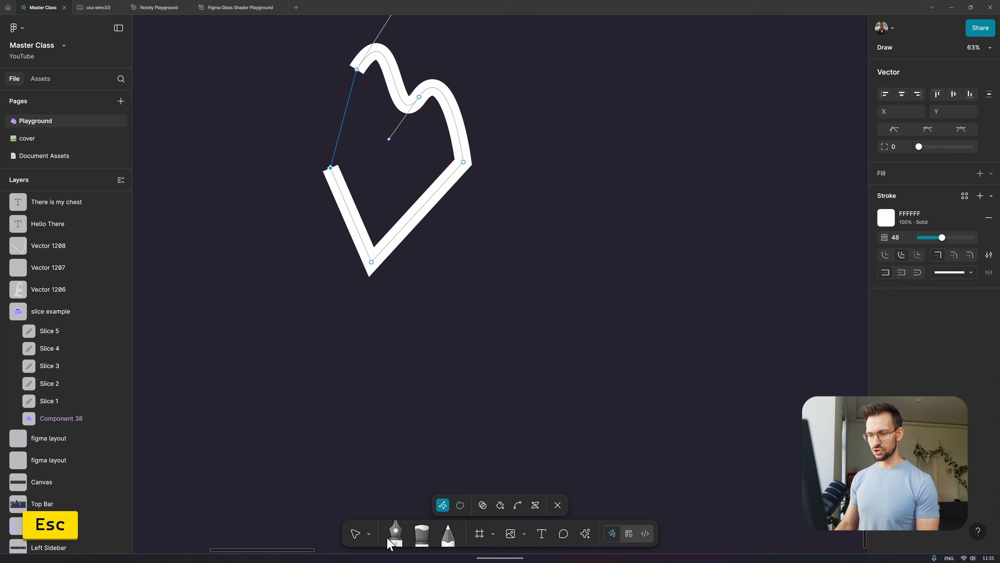
{"action": "left_click", "coordinate": [397, 536]}
{"action": "left_click", "coordinate": [401, 538]}
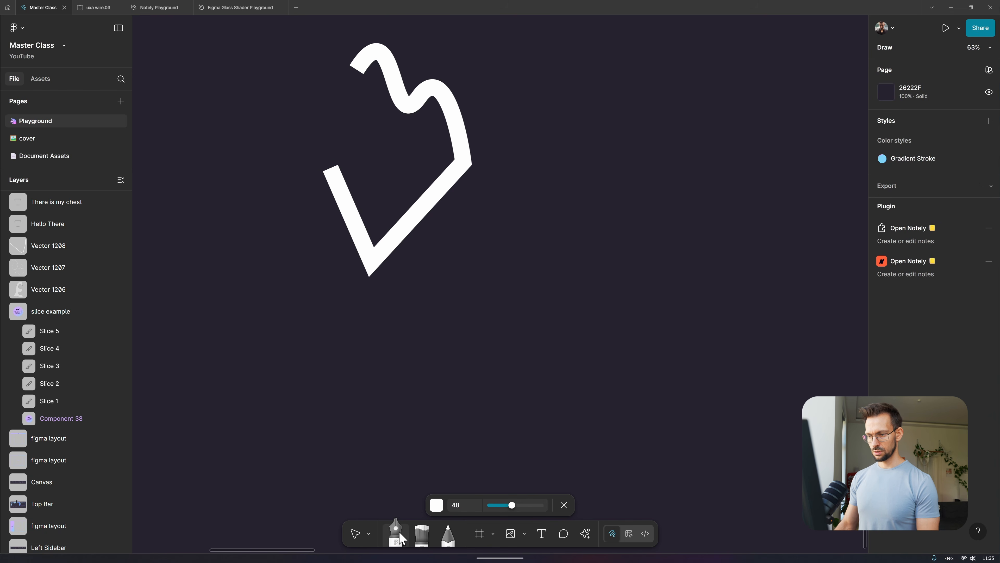
- Paint a large white heart with the Brush tool at size 16, and a smaller one with the Drone scatter brush
{"action": "left_click", "coordinate": [422, 532]}
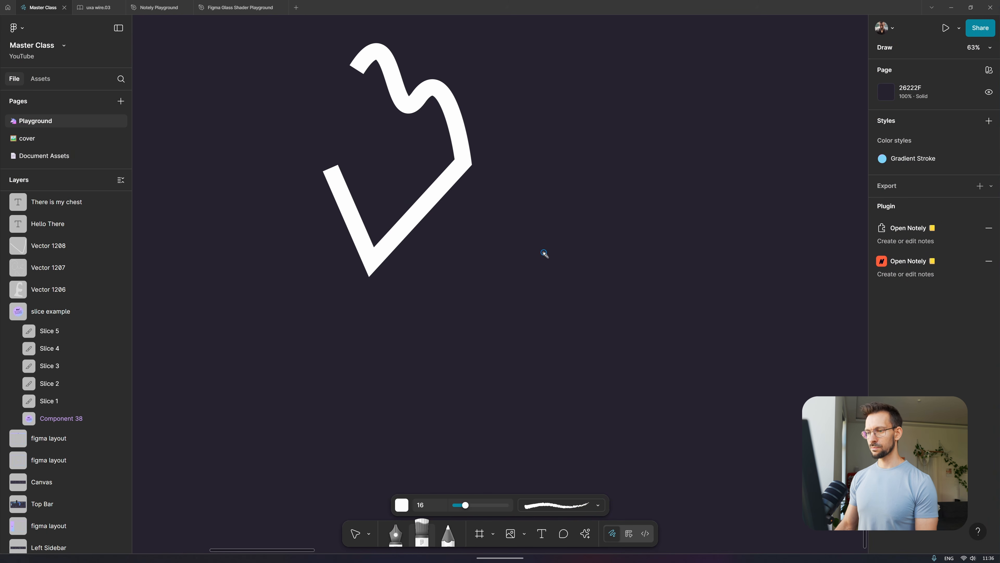
{"action": "mouse_move", "coordinate": [610, 345]}
{"action": "left_mouse_down"}
{"action": "mouse_move", "coordinate": [544, 286]}
{"action": "mouse_move", "coordinate": [512, 190]}
{"action": "mouse_move", "coordinate": [551, 117]}
{"action": "mouse_move", "coordinate": [673, 119]}
{"action": "mouse_move", "coordinate": [665, 186]}
{"action": "mouse_move", "coordinate": [709, 98]}
{"action": "mouse_move", "coordinate": [777, 145]}
{"action": "mouse_move", "coordinate": [787, 206]}
{"action": "mouse_move", "coordinate": [777, 257]}
{"action": "mouse_move", "coordinate": [709, 316]}
{"action": "mouse_move", "coordinate": [605, 342]}
{"action": "left_mouse_up"}
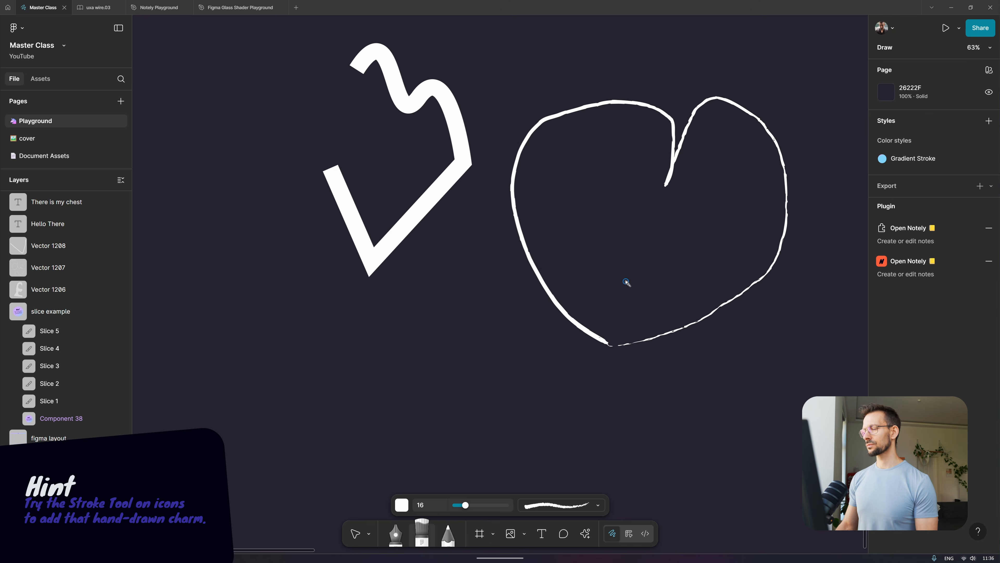
{"action": "left_click", "coordinate": [578, 506]}
{"action": "scroll", "coordinate": [580, 383], "scroll_direction": "down", "scroll_amount": 8}
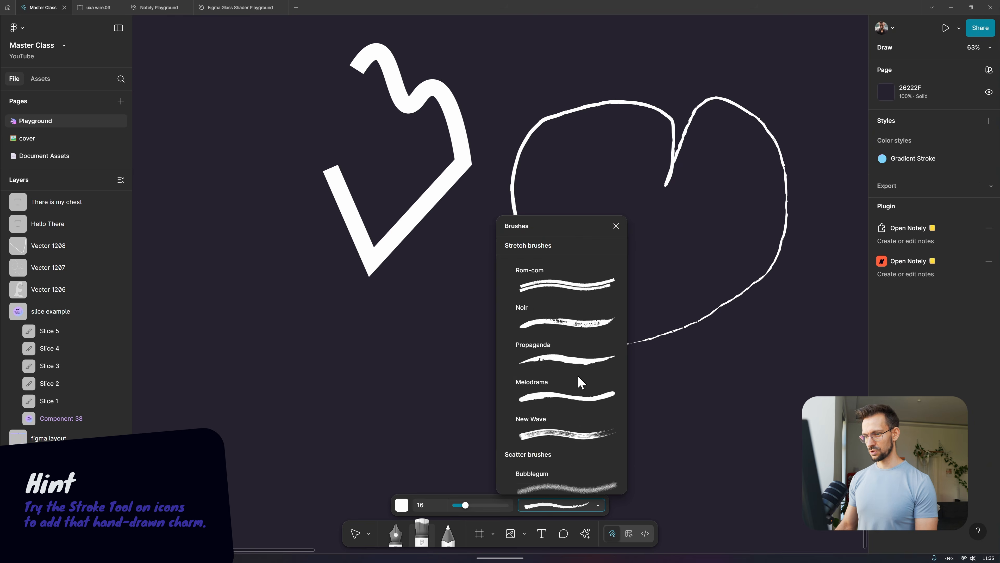
{"action": "scroll", "coordinate": [579, 383], "scroll_direction": "down", "scroll_amount": 4}
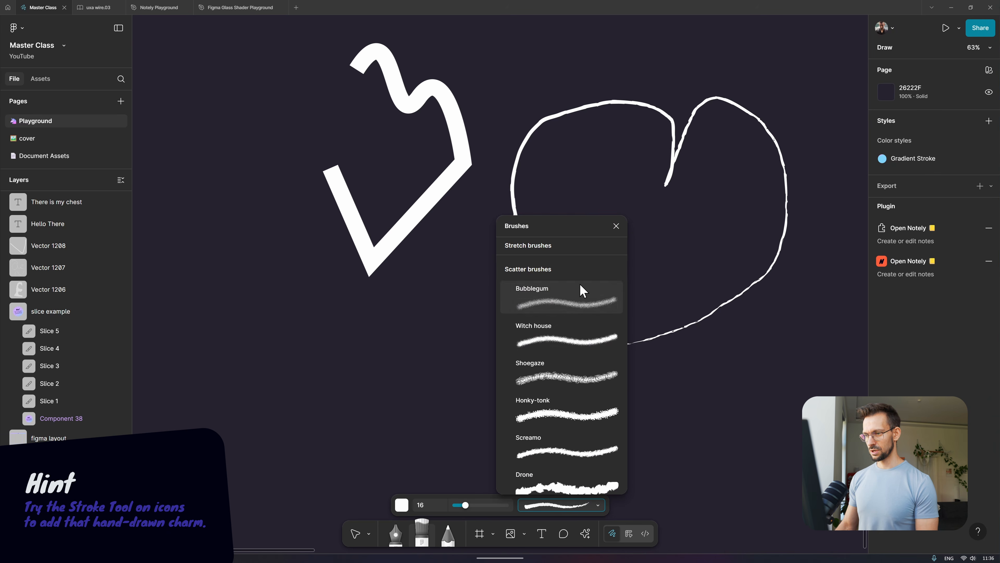
{"action": "scroll", "coordinate": [580, 437], "scroll_direction": "down", "scroll_amount": 4}
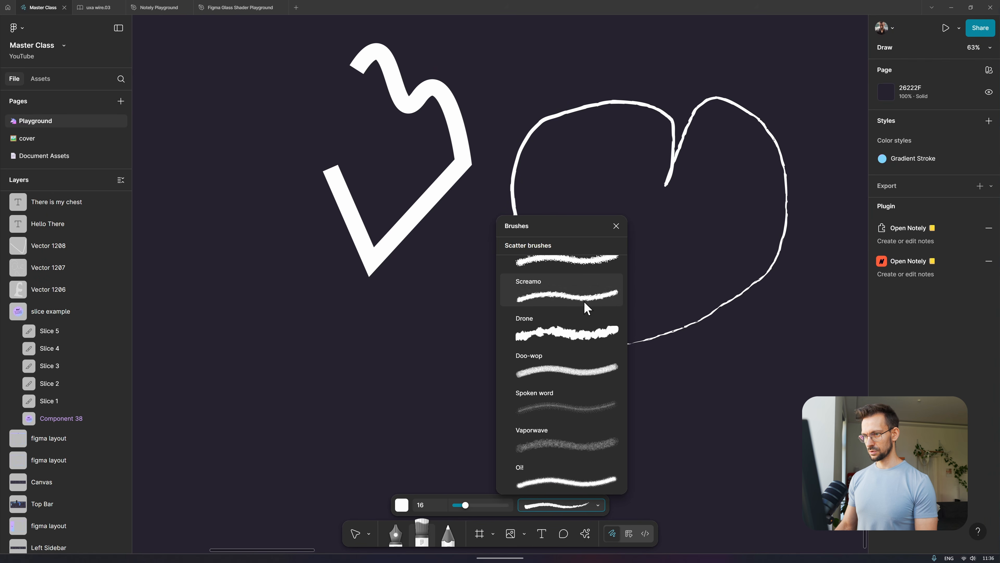
{"action": "left_click", "coordinate": [575, 335]}
{"action": "mouse_move", "coordinate": [399, 435]}
{"action": "left_mouse_down"}
{"action": "mouse_move", "coordinate": [352, 368]}
{"action": "mouse_move", "coordinate": [350, 272]}
{"action": "mouse_move", "coordinate": [405, 293]}
{"action": "mouse_move", "coordinate": [438, 257]}
{"action": "mouse_move", "coordinate": [495, 329]}
{"action": "mouse_move", "coordinate": [480, 403]}
{"action": "mouse_move", "coordinate": [443, 431]}
{"action": "mouse_move", "coordinate": [399, 436]}
{"action": "left_mouse_up"}
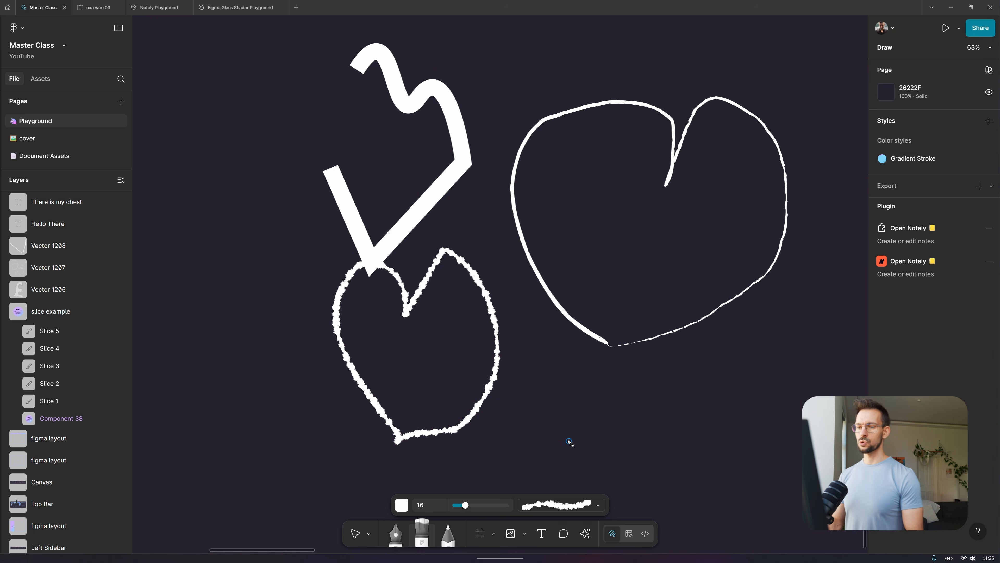
- Paint two yellow hearts with the Drone brush, the first at size 48 and the second at size 32
{"action": "left_click_drag", "start_coordinate": [465, 505], "coordinate": [478, 505]}
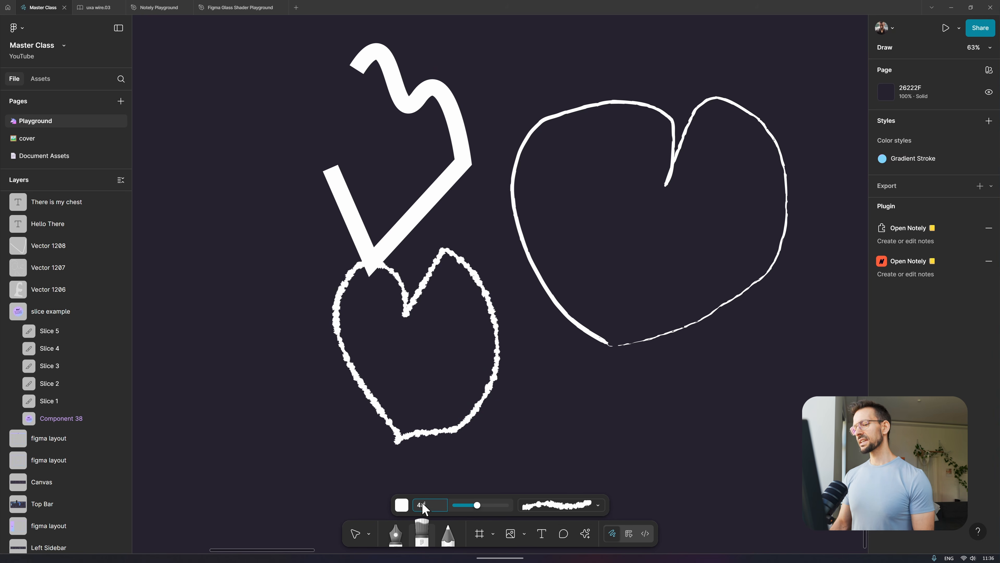
{"action": "left_click", "coordinate": [401, 503]}
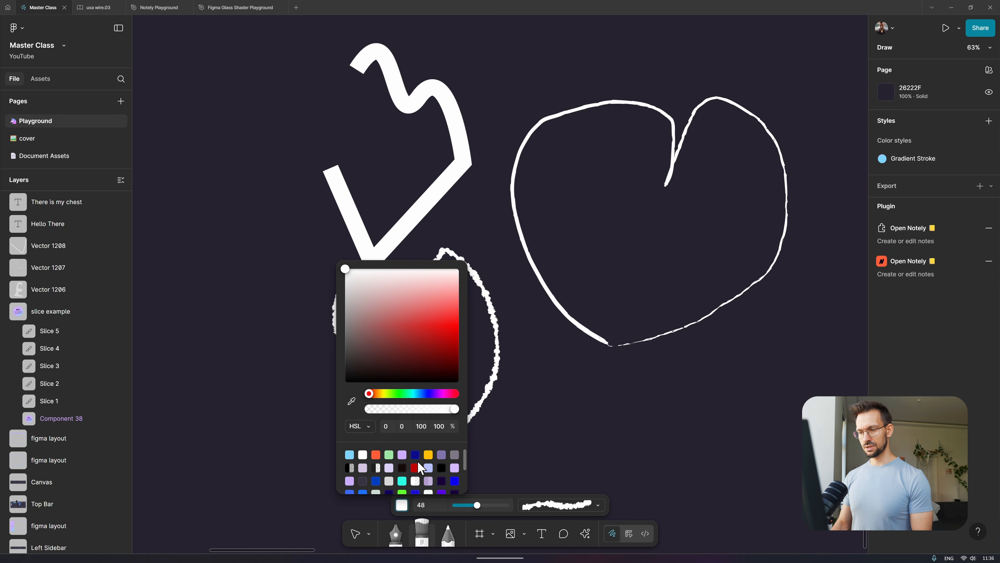
{"action": "left_click", "coordinate": [428, 454]}
{"action": "left_click", "coordinate": [630, 404]}
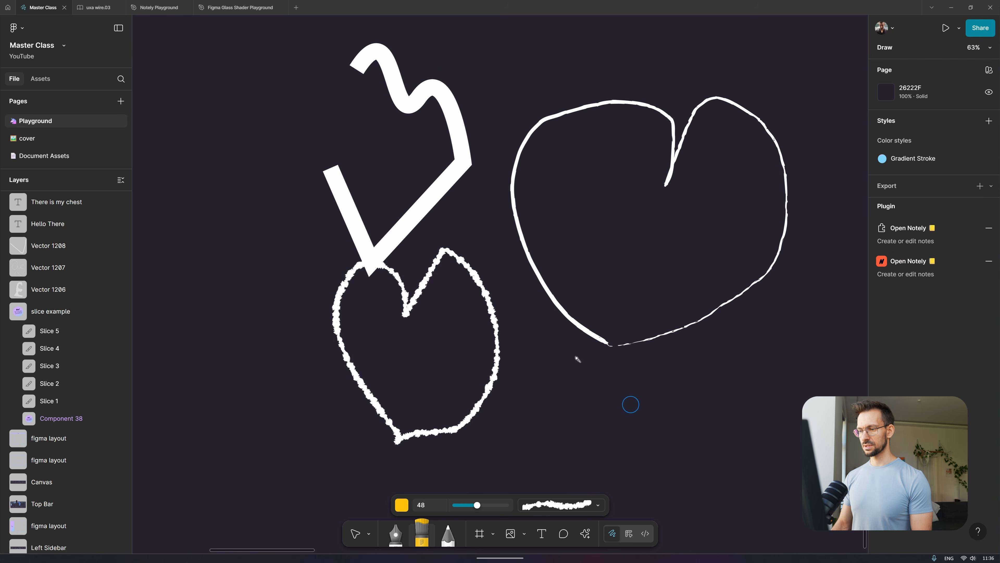
{"action": "mouse_move", "coordinate": [630, 405]}
{"action": "left_mouse_down"}
{"action": "mouse_move", "coordinate": [672, 255]}
{"action": "mouse_move", "coordinate": [642, 419]}
{"action": "left_mouse_up"}
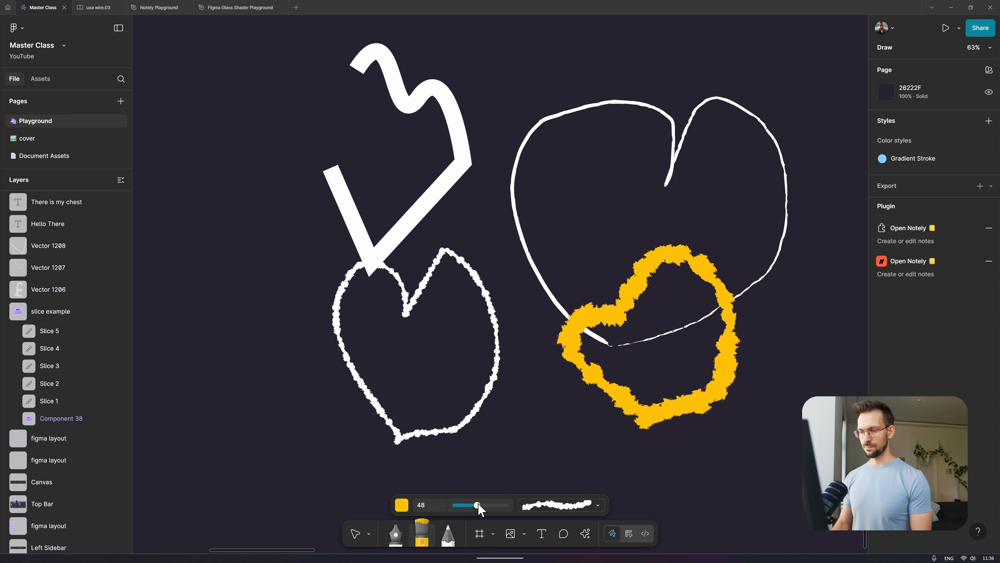
{"action": "mouse_move", "coordinate": [477, 505]}
{"action": "left_mouse_down"}
{"action": "mouse_move", "coordinate": [497, 506]}
{"action": "mouse_move", "coordinate": [458, 507]}
{"action": "mouse_move", "coordinate": [471, 506]}
{"action": "left_mouse_up"}
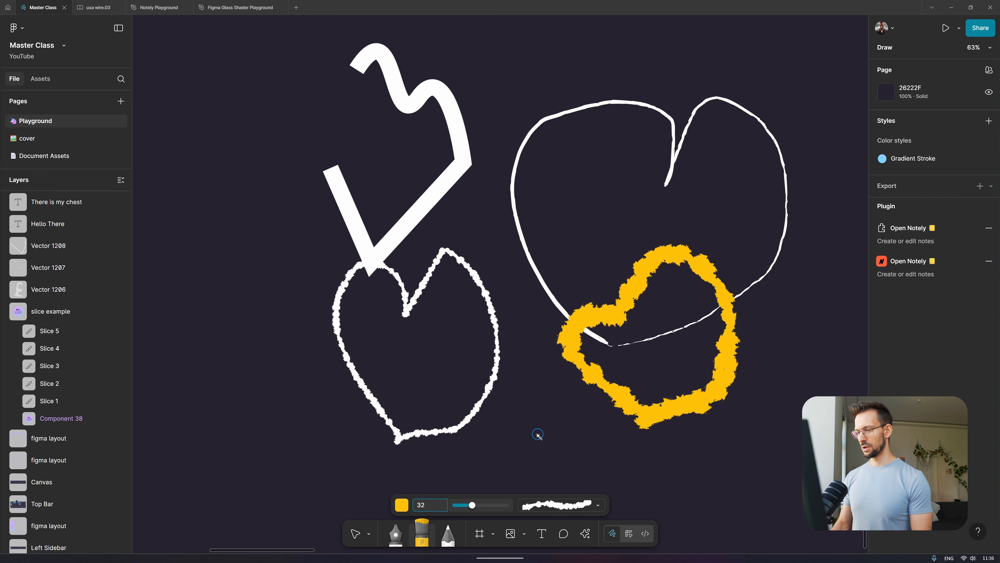
{"action": "mouse_move", "coordinate": [543, 442]}
{"action": "left_mouse_down"}
{"action": "mouse_move", "coordinate": [490, 380]}
{"action": "mouse_move", "coordinate": [573, 279]}
{"action": "mouse_move", "coordinate": [570, 440]}
{"action": "left_mouse_up"}
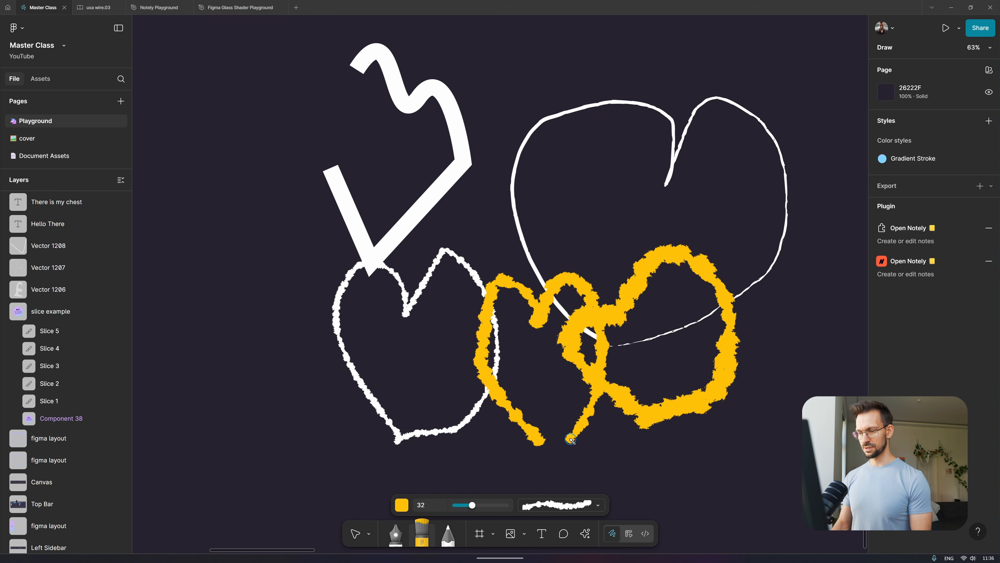
- Paint a wide yellow rounded outline across the hearts using the Biopic stretch brush
{"action": "left_click", "coordinate": [557, 509]}
{"action": "scroll", "coordinate": [596, 302], "scroll_direction": "up", "scroll_amount": 5}
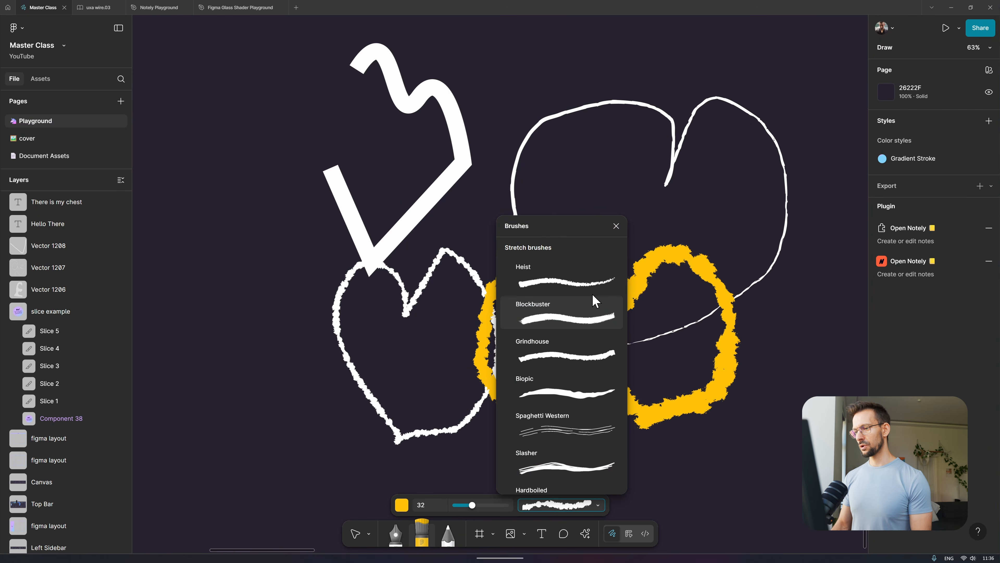
{"action": "left_click", "coordinate": [565, 388]}
{"action": "mouse_move", "coordinate": [617, 453]}
{"action": "left_mouse_down"}
{"action": "mouse_move", "coordinate": [458, 368]}
{"action": "mouse_move", "coordinate": [583, 449]}
{"action": "left_mouse_up"}
{"action": "scroll", "coordinate": [714, 487], "scroll_direction": "right", "scroll_amount": 2}
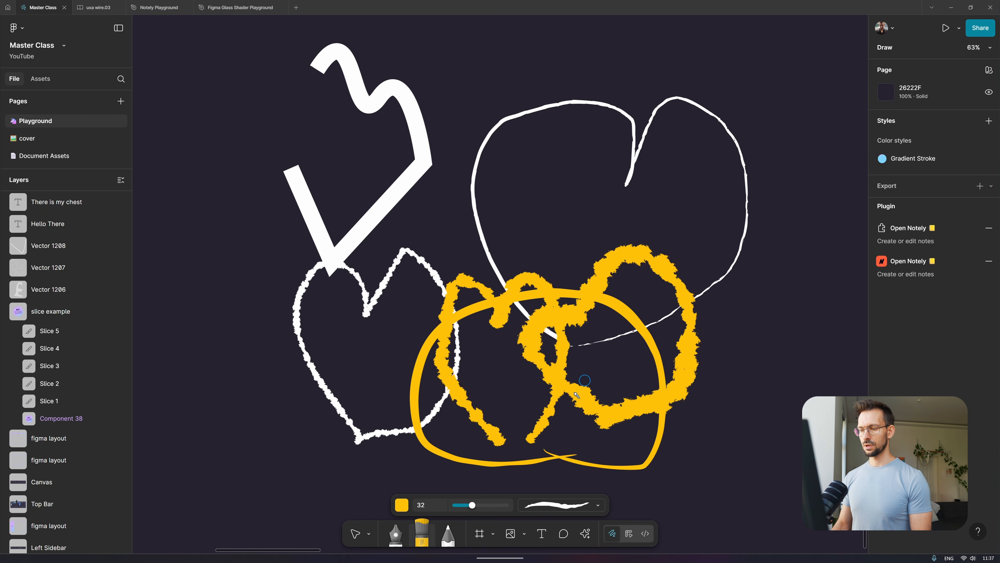
- Select the large white heart with the Move tool and change its stroke brush to Noir
{"action": "left_click", "coordinate": [356, 535]}
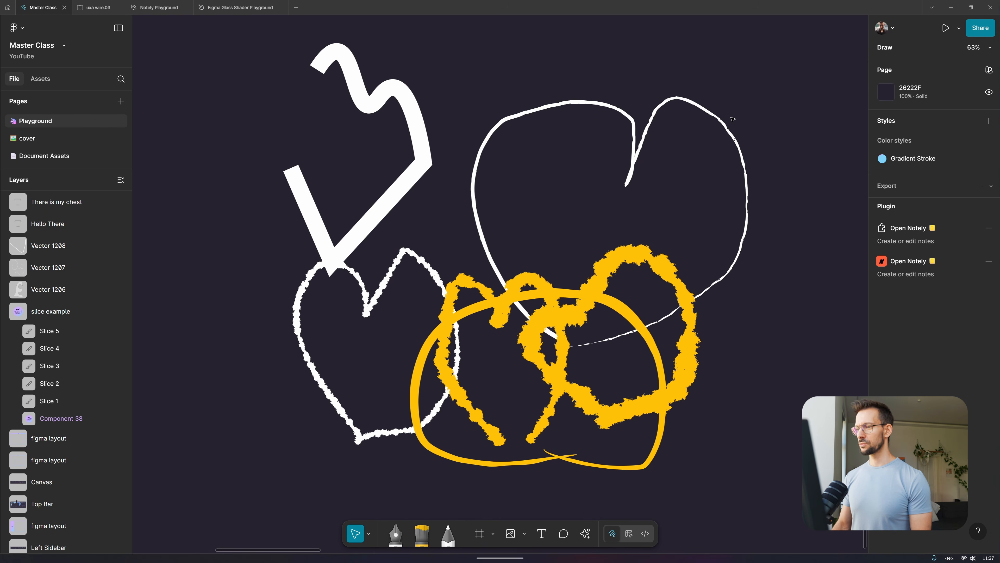
{"action": "left_click_drag", "start_coordinate": [740, 98], "coordinate": [544, 172]}
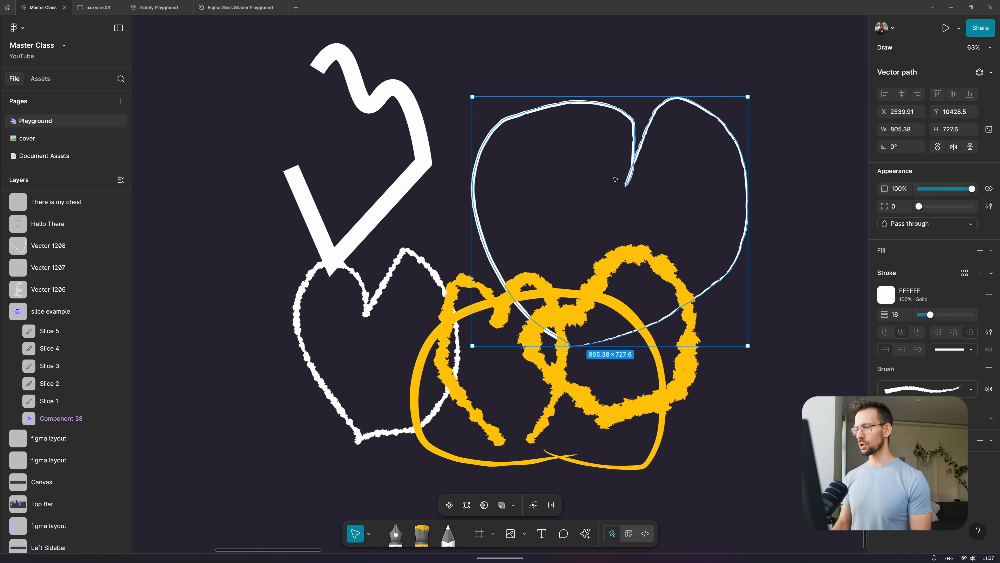
{"action": "scroll", "coordinate": [616, 179], "scroll_direction": "up", "scroll_amount": 5}
{"action": "scroll", "coordinate": [616, 179], "scroll_direction": "right", "scroll_amount": 3}
{"action": "scroll", "coordinate": [615, 179], "scroll_direction": "up", "scroll_amount": 3}
{"action": "scroll", "coordinate": [615, 180], "scroll_direction": "down", "scroll_amount": 1}
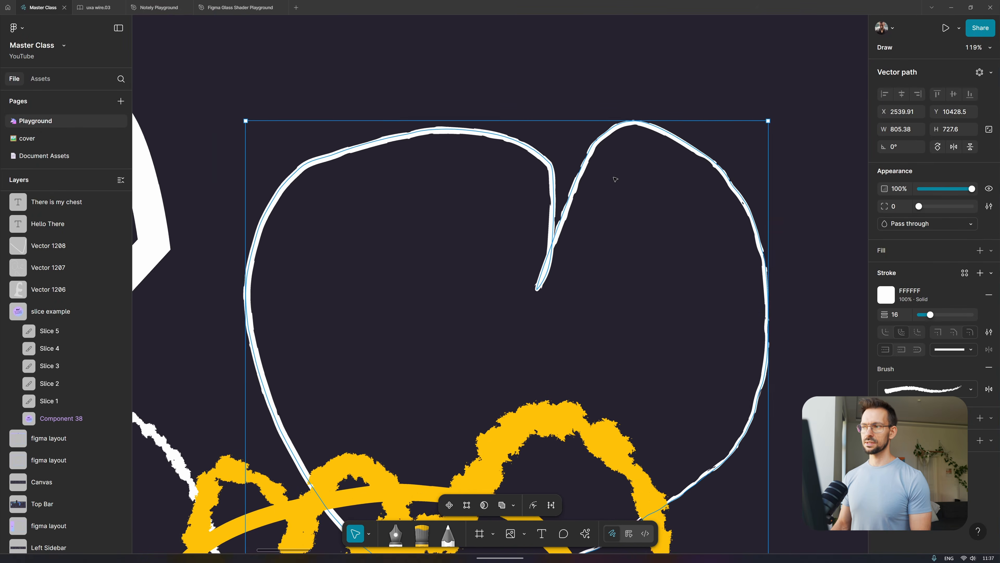
{"action": "scroll", "coordinate": [616, 179], "scroll_direction": "down", "scroll_amount": 1}
{"action": "scroll", "coordinate": [710, 224], "scroll_direction": "down", "scroll_amount": 1}
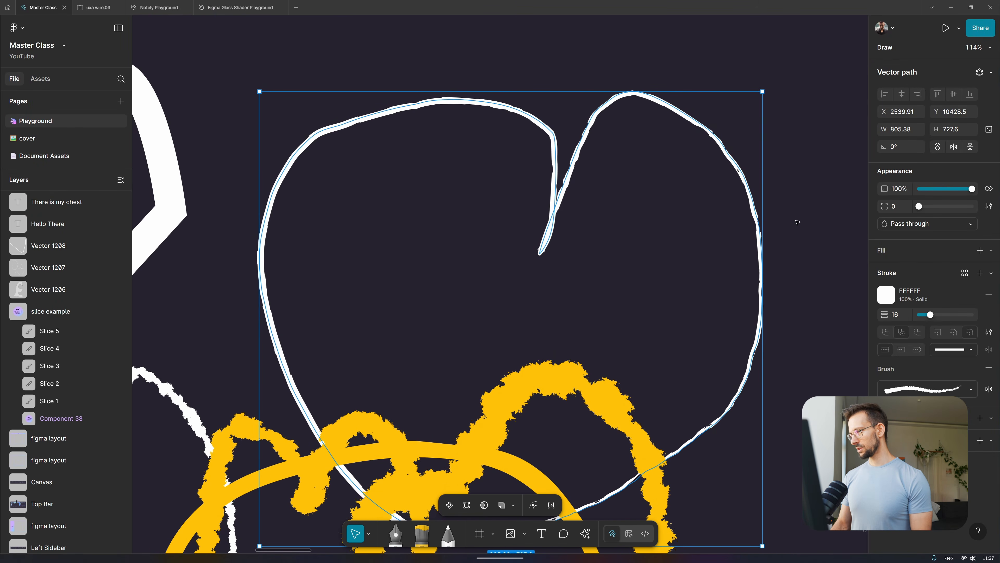
{"action": "left_click", "coordinate": [925, 389]}
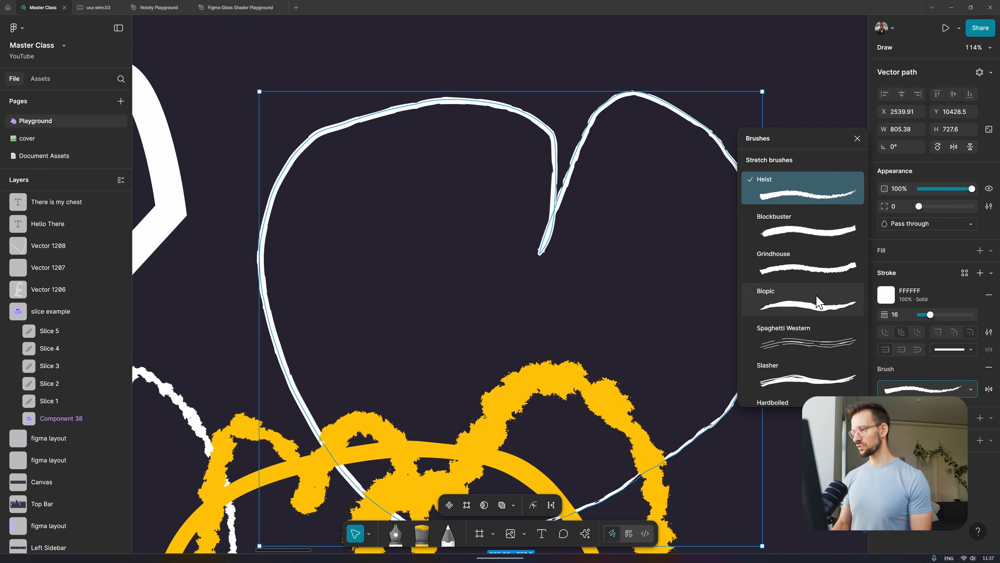
{"action": "scroll", "coordinate": [807, 315], "scroll_direction": "down", "scroll_amount": 2}
{"action": "scroll", "coordinate": [811, 315], "scroll_direction": "down", "scroll_amount": 4}
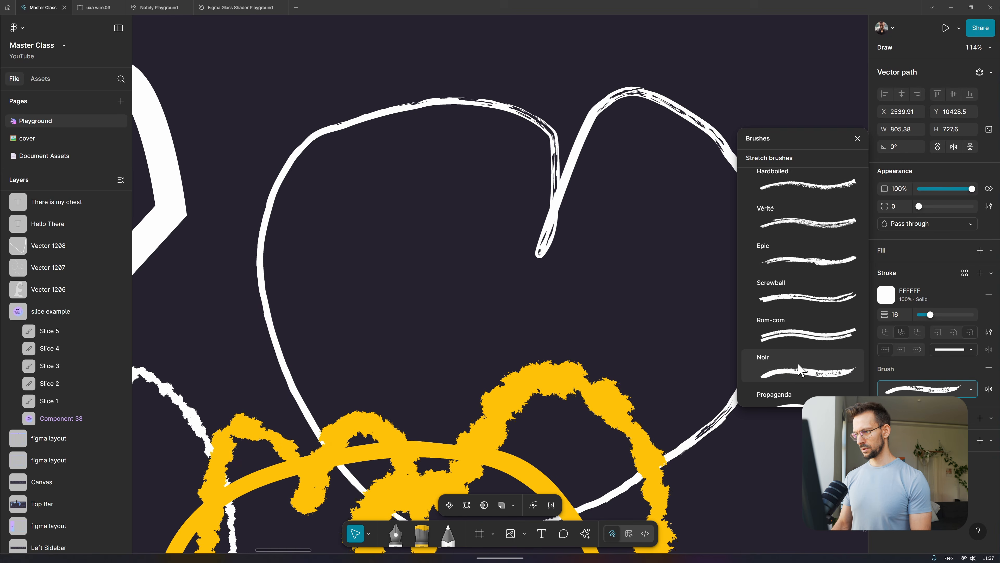
{"action": "left_click", "coordinate": [797, 374]}
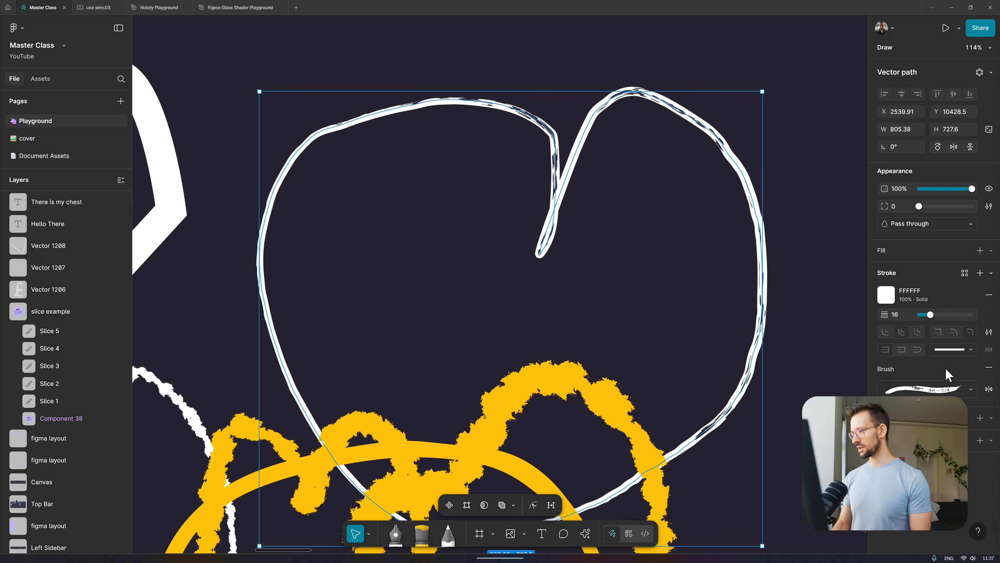
- Set the large heart's stroke weight to 34 and apply a tapered width profile
{"action": "left_click", "coordinate": [895, 315]}
{"action": "mouse_move", "coordinate": [922, 314]}
{"action": "left_mouse_down"}
{"action": "mouse_move", "coordinate": [948, 315]}
{"action": "mouse_move", "coordinate": [925, 314]}
{"action": "mouse_move", "coordinate": [938, 315]}
{"action": "left_mouse_up"}
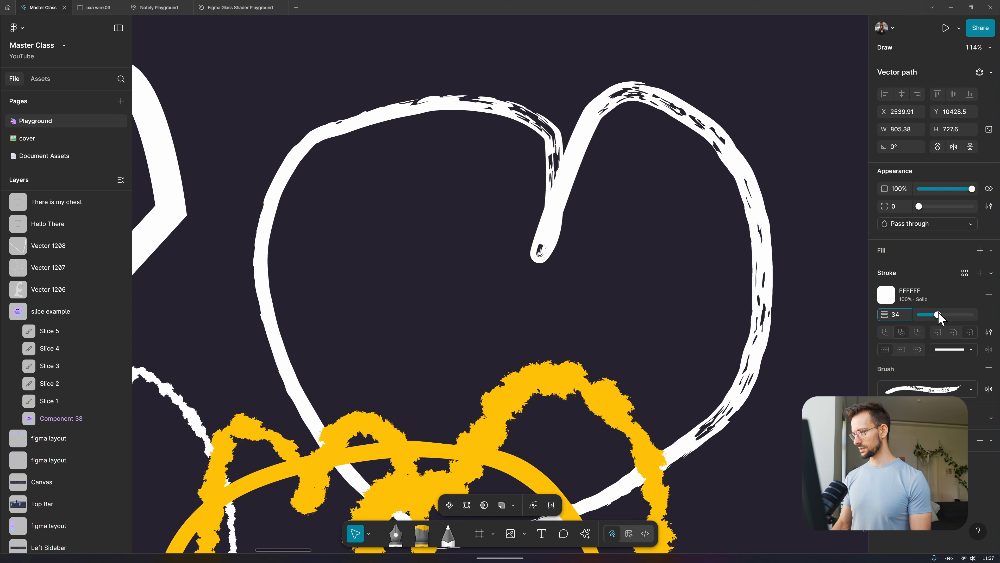
{"action": "left_click", "coordinate": [953, 349]}
{"action": "left_click", "coordinate": [948, 365]}
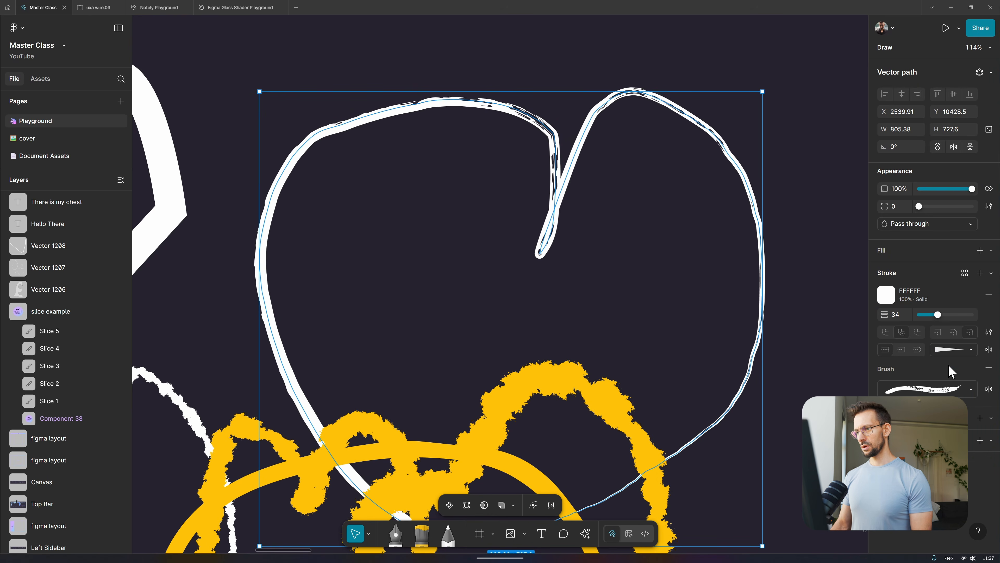
- Open variable width editing for the large heart's stroke
{"action": "scroll", "coordinate": [601, 230], "scroll_direction": "down", "scroll_amount": 5}
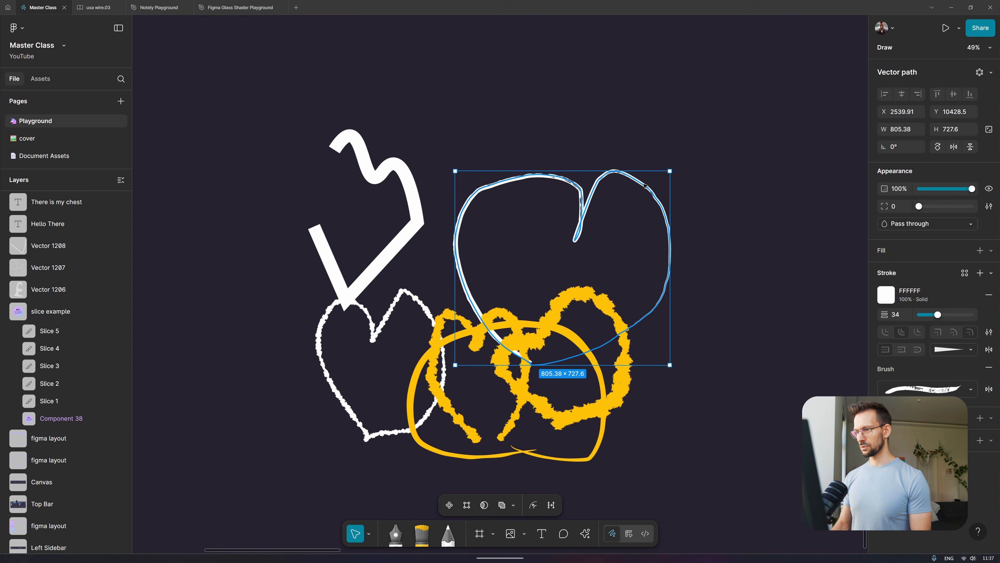
{"action": "scroll", "coordinate": [642, 190], "scroll_direction": "up", "scroll_amount": 4}
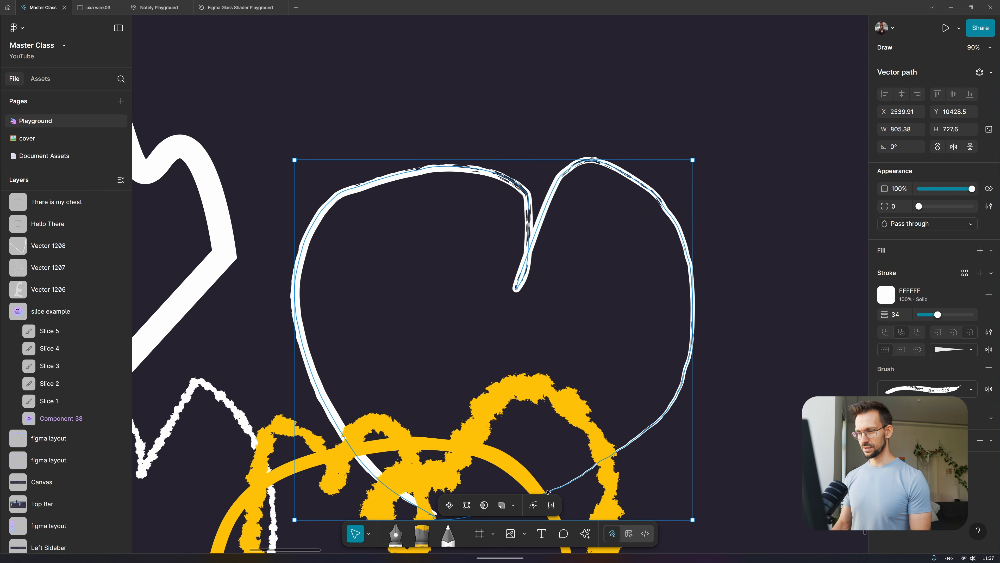
{"action": "left_click", "coordinate": [551, 505]}
- Select the large white heart together with the thick yellow heart and the yellow Biopic outline
{"action": "scroll", "coordinate": [658, 288], "scroll_direction": "down", "scroll_amount": 5}
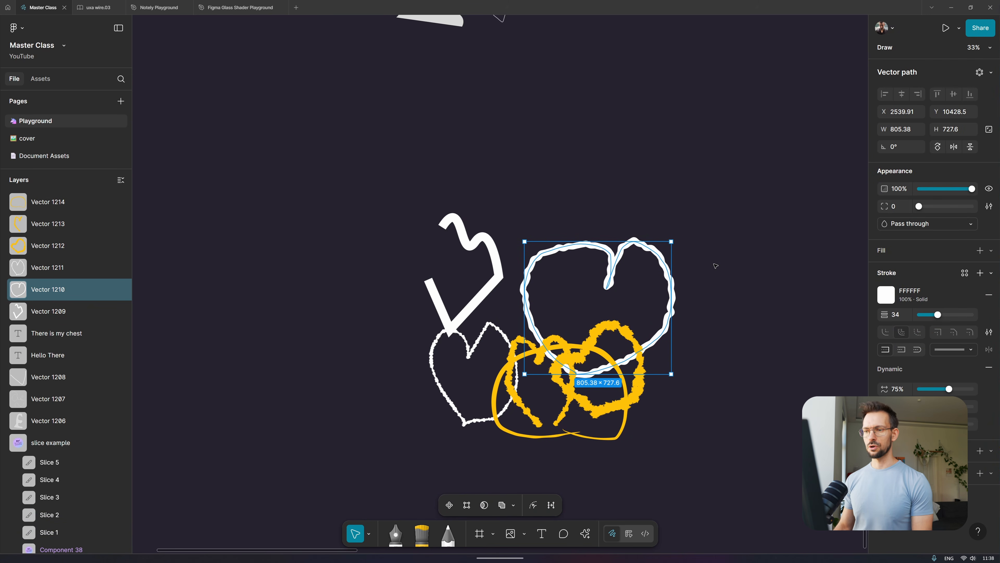
{"action": "scroll", "coordinate": [619, 230], "scroll_direction": "up", "scroll_amount": 5}
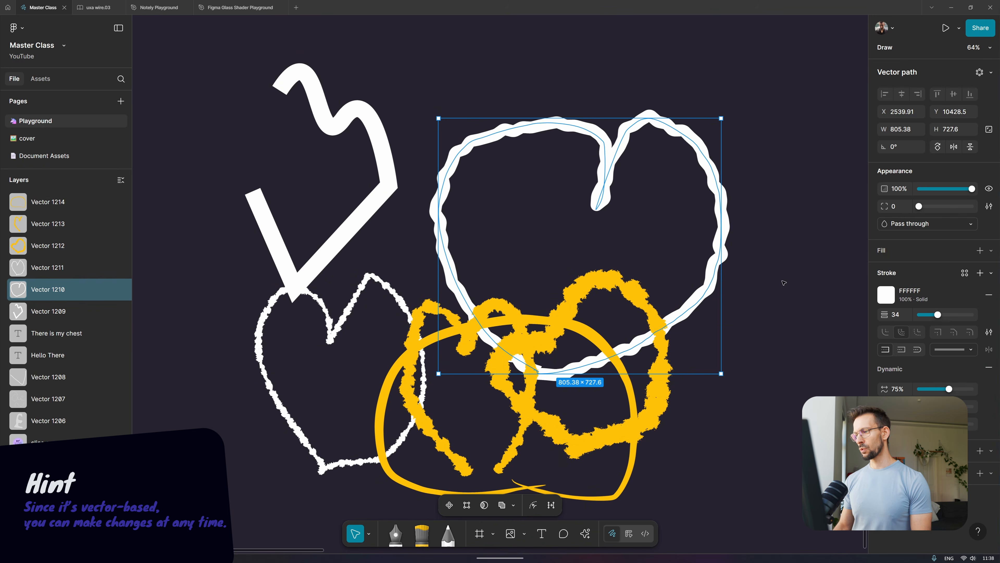
{"action": "left_click_drag", "start_coordinate": [768, 356], "coordinate": [629, 376]}
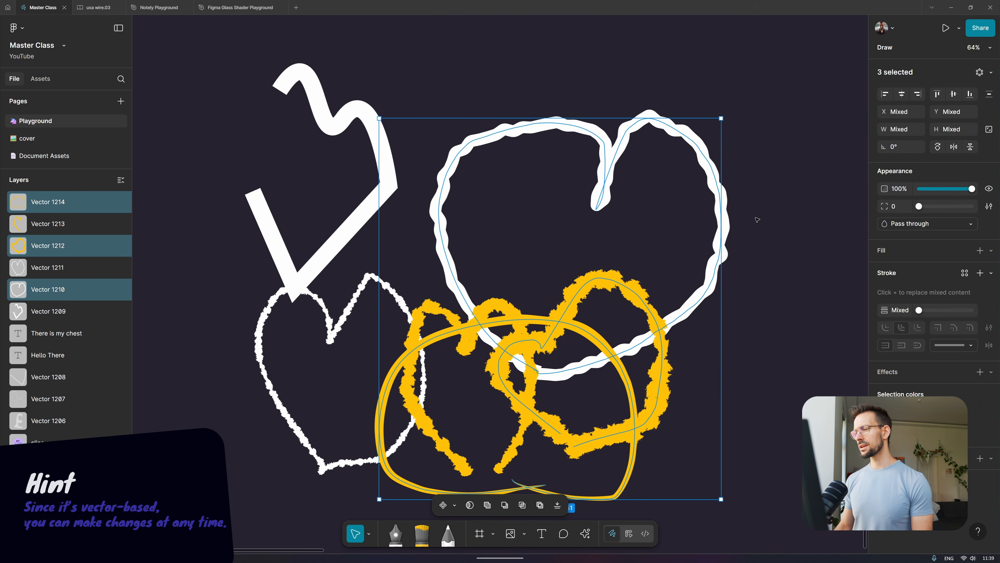
- Clear the selection of the three heart vectors and switch from Draw mode back to Design mode
{"action": "left_click", "coordinate": [777, 124]}
{"action": "left_click_drag", "start_coordinate": [775, 121], "coordinate": [255, 401]}
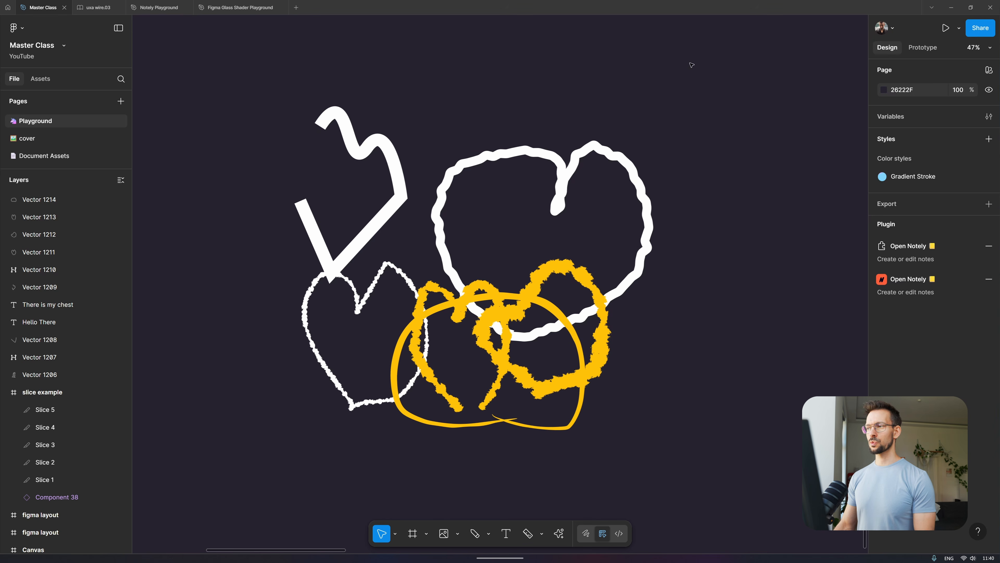
{"action": "scroll", "coordinate": [695, 155], "scroll_direction": "up", "scroll_amount": 2}
{"action": "scroll", "coordinate": [696, 155], "scroll_direction": "down", "scroll_amount": 1}
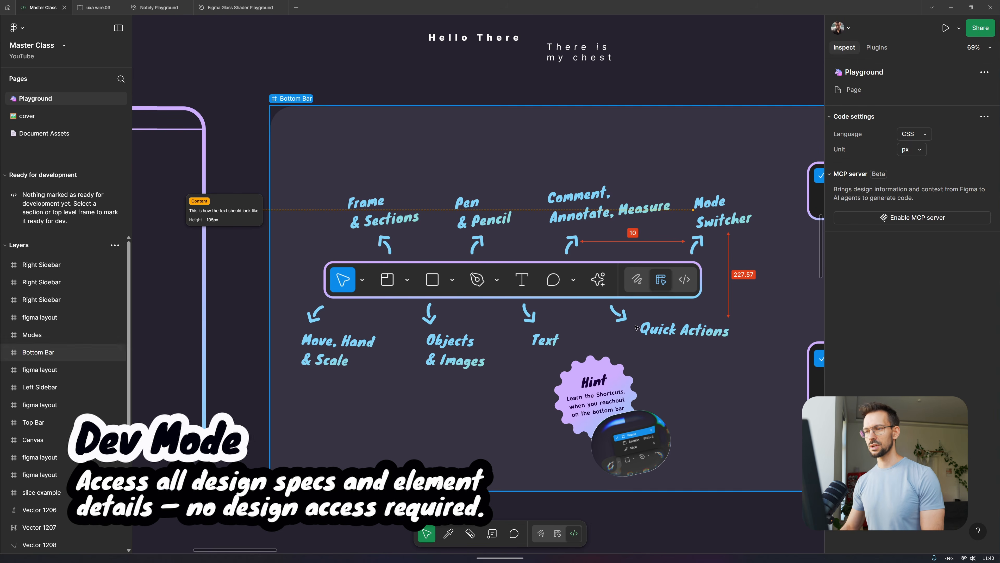
- In Dev Mode, inspect the typography specs of the "Bottom Bar" text in the figma layout frame
{"action": "scroll", "coordinate": [487, 298], "scroll_direction": "left", "scroll_amount": 10}
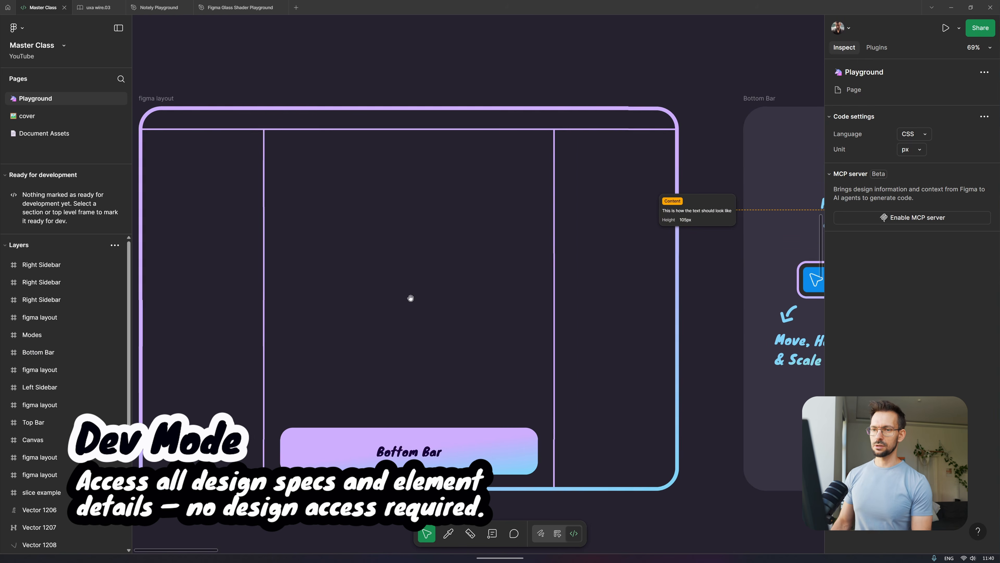
{"action": "left_click", "coordinate": [414, 449]}
{"action": "scroll", "coordinate": [414, 449], "scroll_direction": "left", "scroll_amount": 2}
{"action": "scroll", "coordinate": [414, 449], "scroll_direction": "down", "scroll_amount": 1}
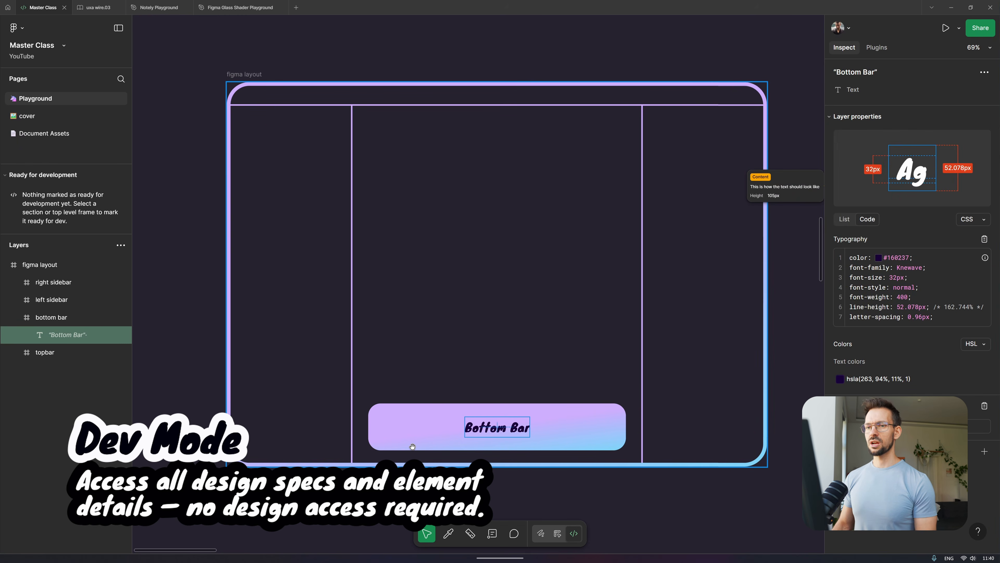
{"action": "scroll", "coordinate": [413, 449], "scroll_direction": "up", "scroll_amount": 2}
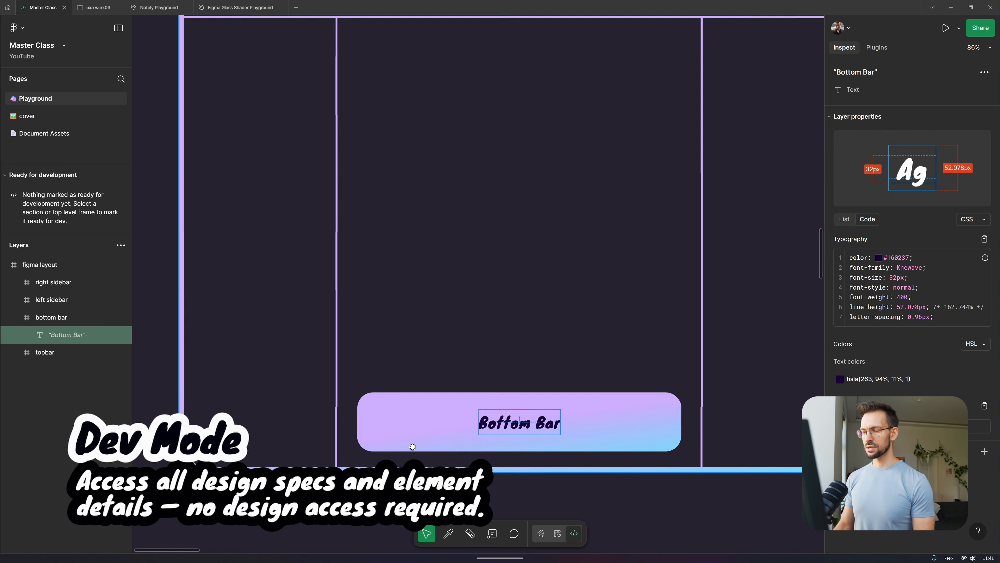
- Inspect the bottom bar frame and its text label, finishing with the frame's box model and spacing
{"action": "left_click", "coordinate": [618, 423]}
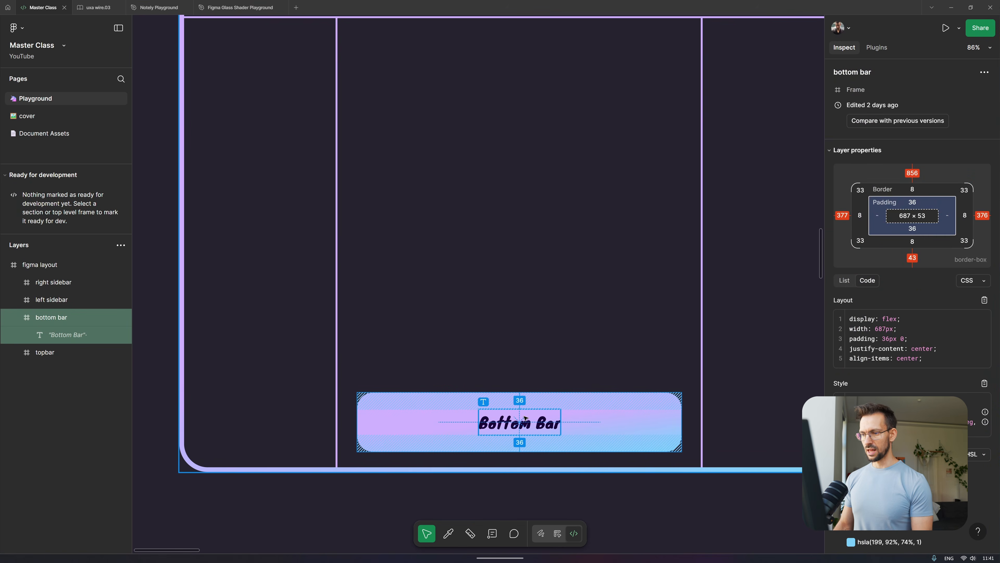
{"action": "left_click", "coordinate": [525, 419]}
{"action": "left_click", "coordinate": [619, 430]}
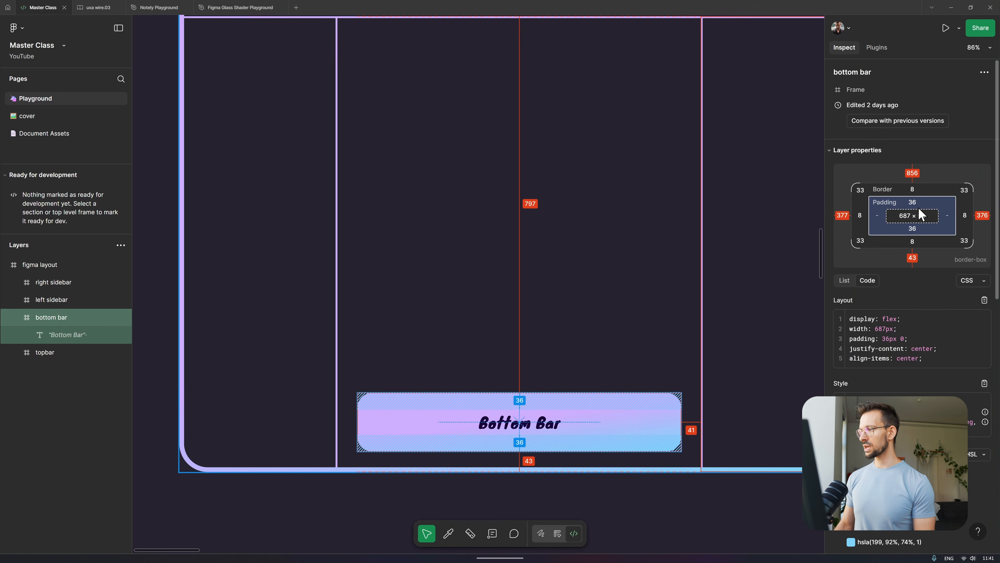
- View the bottom bar's layer properties as a list and return to the code view
{"action": "scroll", "coordinate": [919, 215], "scroll_direction": "down", "scroll_amount": 3}
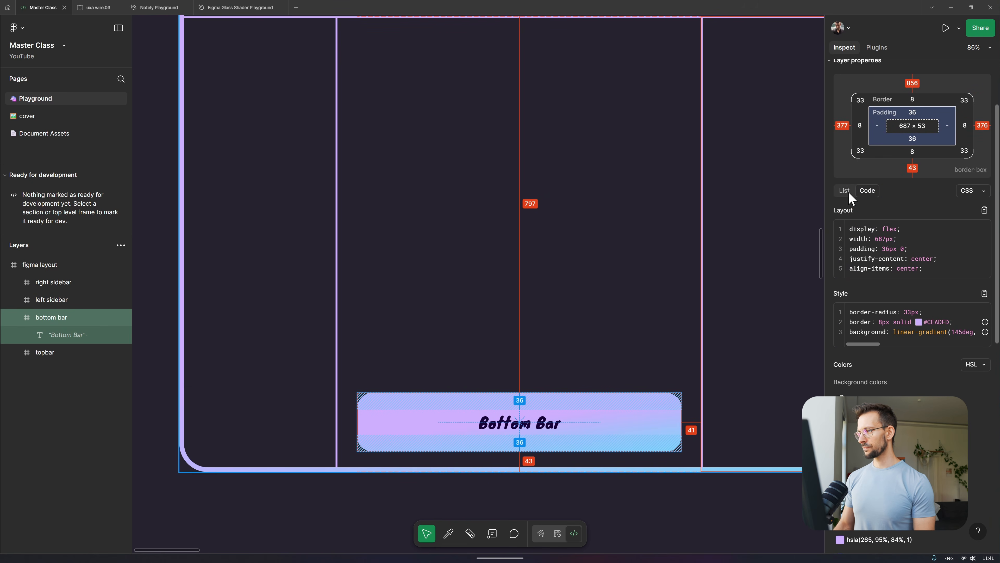
{"action": "left_click", "coordinate": [844, 190]}
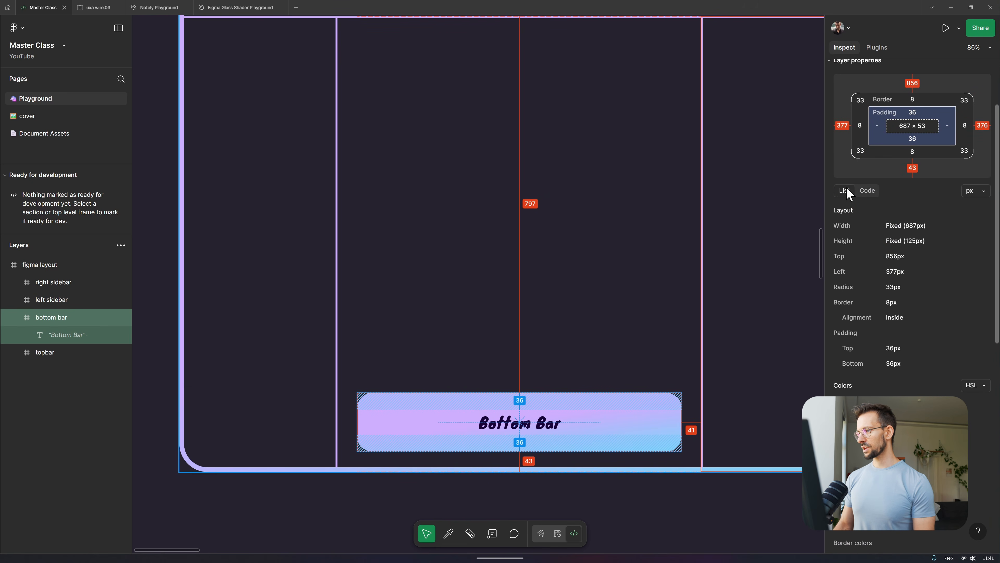
{"action": "left_click", "coordinate": [865, 190]}
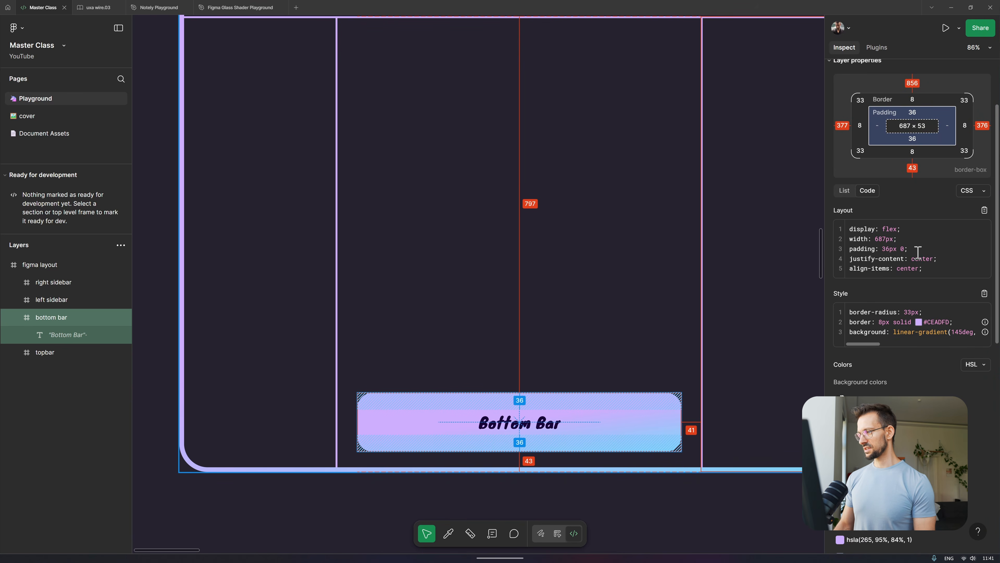
- Examine the code language options for the bottom bar, including the Android formats, keeping CSS
{"action": "scroll", "coordinate": [916, 250], "scroll_direction": "down", "scroll_amount": 1}
{"action": "left_click", "coordinate": [973, 169]}
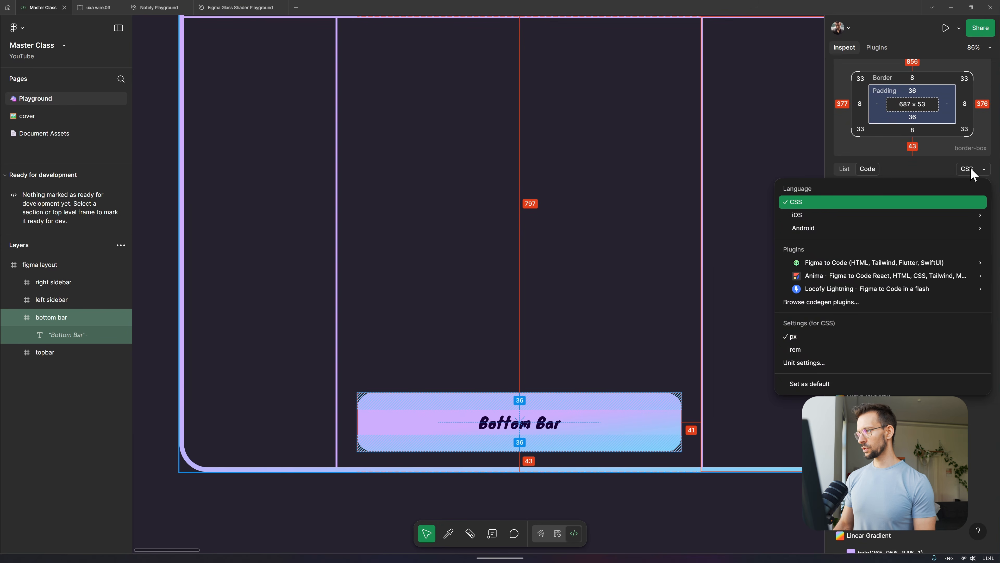
{"action": "mouse_move", "coordinate": [856, 229]}
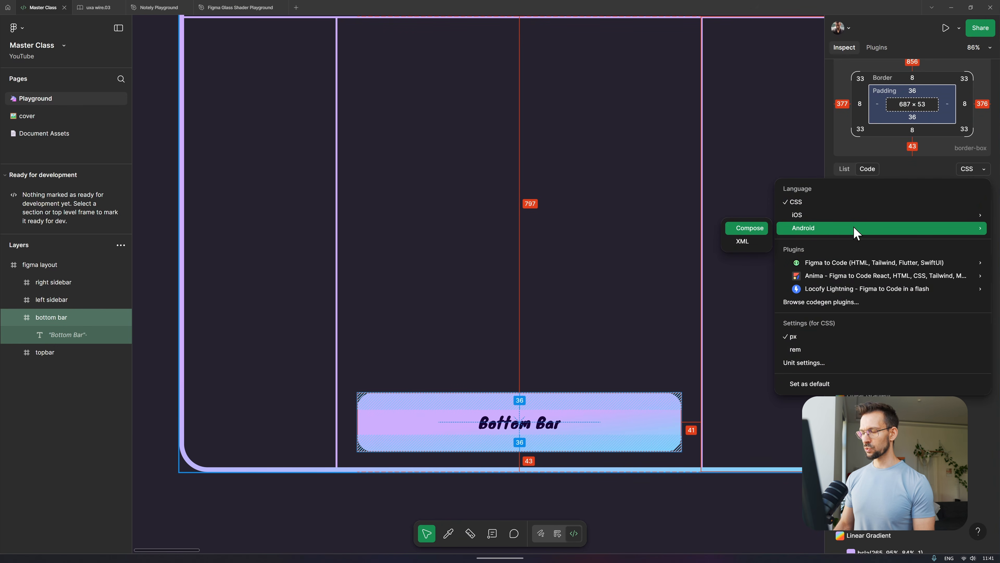
{"action": "left_click", "coordinate": [979, 168]}
- Examine the bottom bar's CSS layout, style, background colors and border colors
{"action": "scroll", "coordinate": [879, 240], "scroll_direction": "down", "scroll_amount": 2}
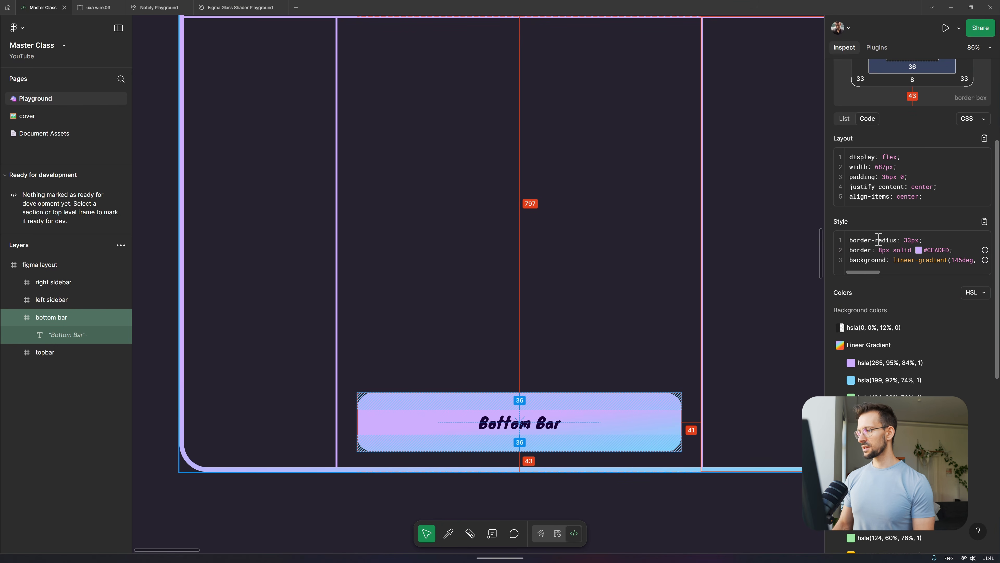
{"action": "scroll", "coordinate": [879, 239], "scroll_direction": "down", "scroll_amount": 2}
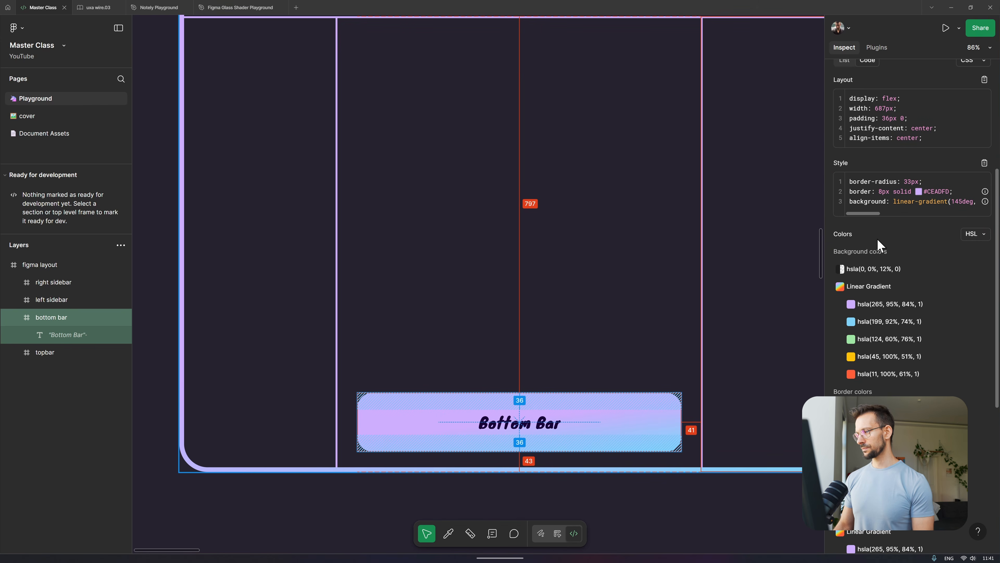
{"action": "scroll", "coordinate": [882, 288], "scroll_direction": "down", "scroll_amount": 10}
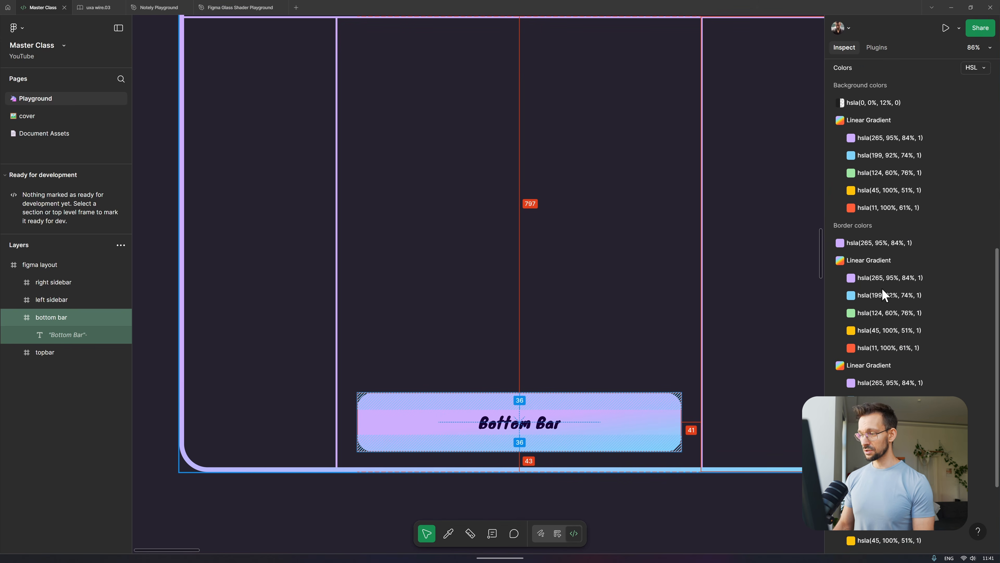
{"action": "scroll", "coordinate": [881, 336], "scroll_direction": "up", "scroll_amount": 10}
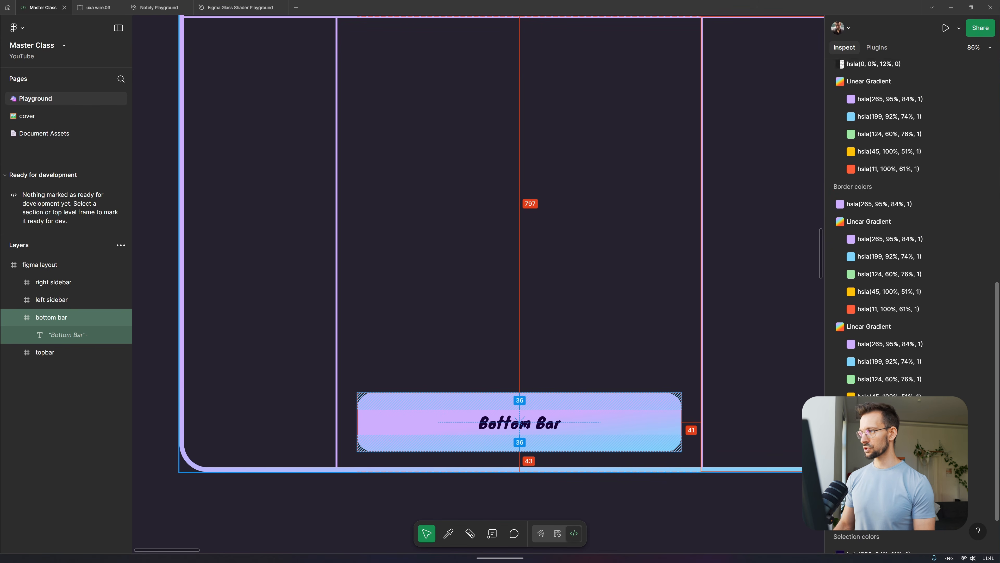
{"action": "scroll", "coordinate": [937, 307], "scroll_direction": "down", "scroll_amount": 10}
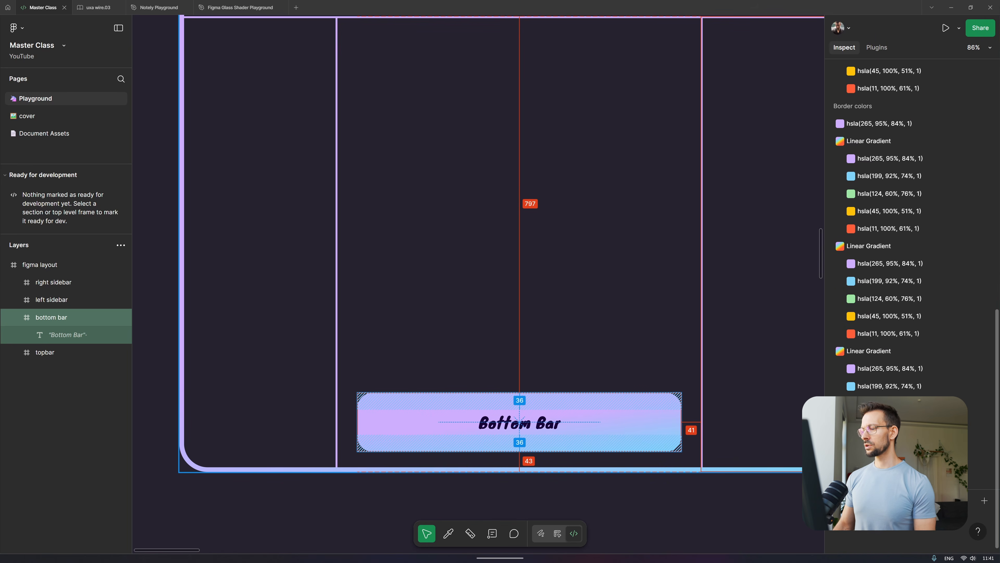
{"action": "scroll", "coordinate": [928, 348], "scroll_direction": "up", "scroll_amount": 15}
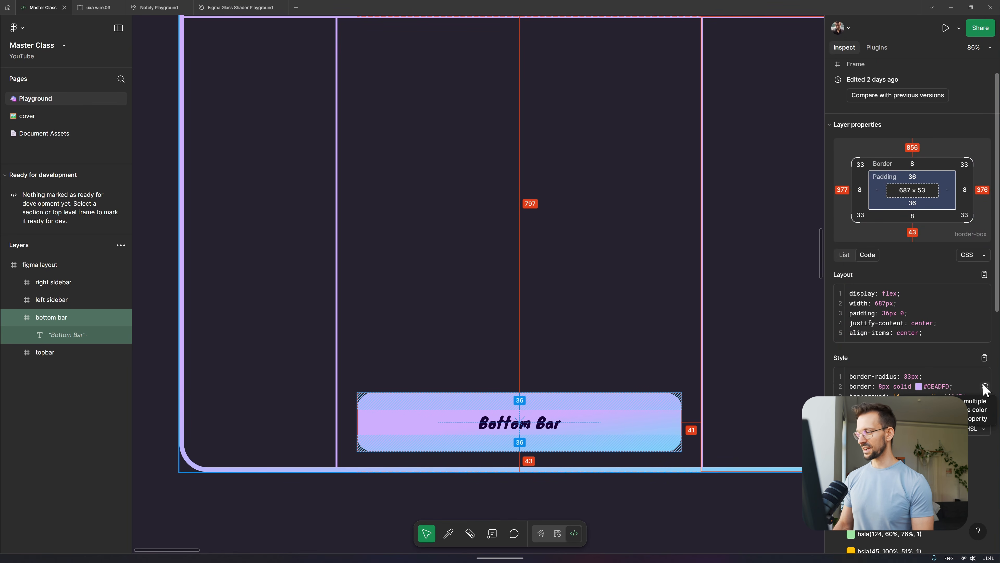
{"action": "scroll", "coordinate": [881, 107], "scroll_direction": "up", "scroll_amount": 1}
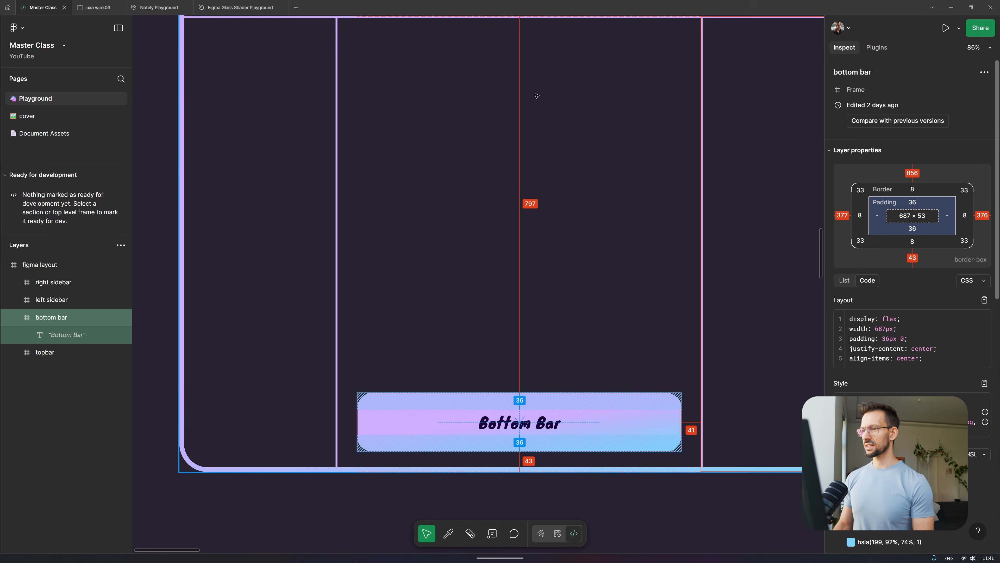
- Deselect the bottom bar to bring up the page-level code settings
{"action": "left_click", "coordinate": [161, 129]}
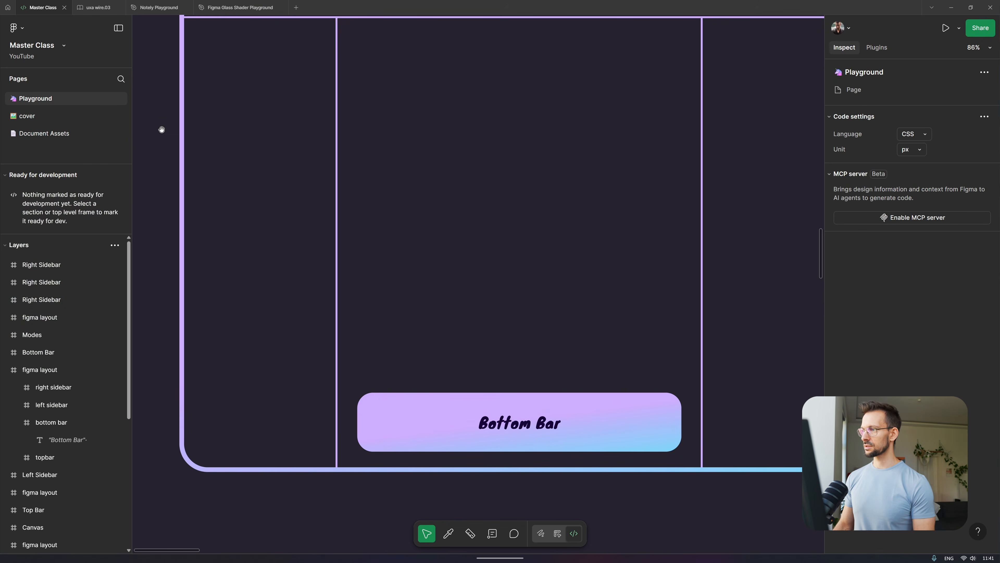
{"action": "left_click_drag", "start_coordinate": [159, 187], "coordinate": [675, 203]}
{"action": "scroll", "coordinate": [675, 203], "scroll_direction": "right", "scroll_amount": 8}
{"action": "scroll", "coordinate": [675, 203], "scroll_direction": "down", "scroll_amount": 2}
{"action": "scroll", "coordinate": [675, 203], "scroll_direction": "right", "scroll_amount": 2}
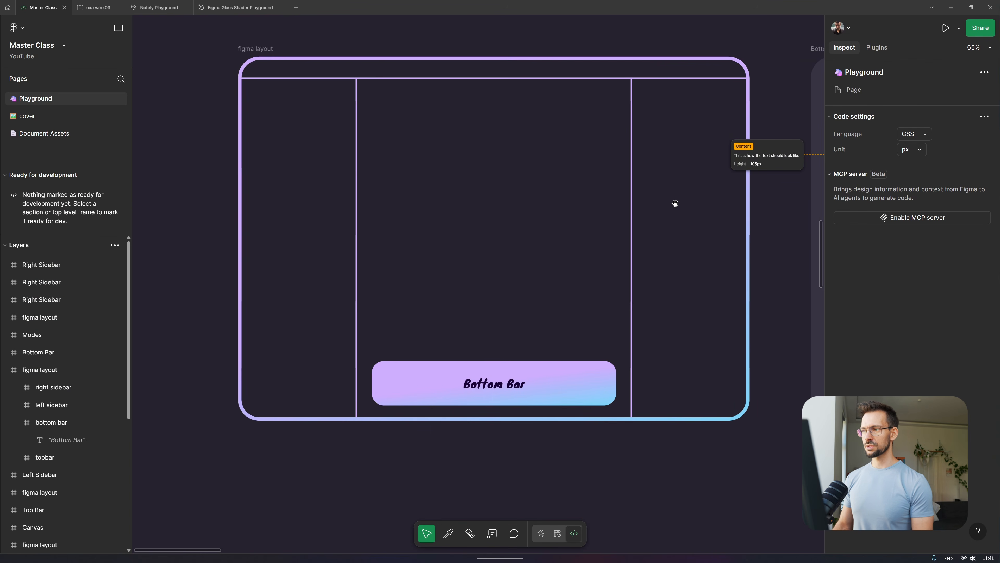
- Try iOS SwiftUI as the page's code language and return it to CSS
{"action": "left_click", "coordinate": [917, 135]}
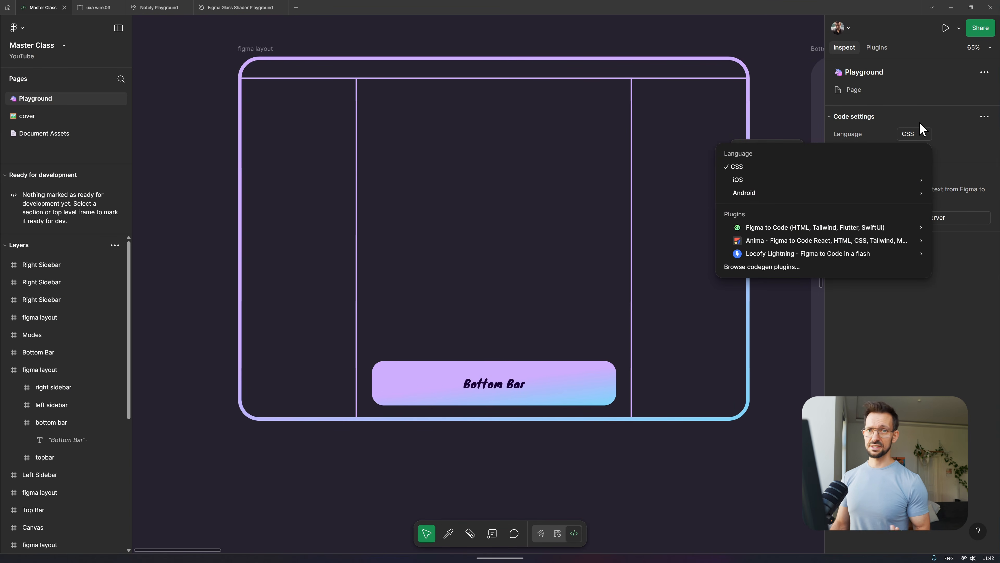
{"action": "mouse_move", "coordinate": [821, 183]}
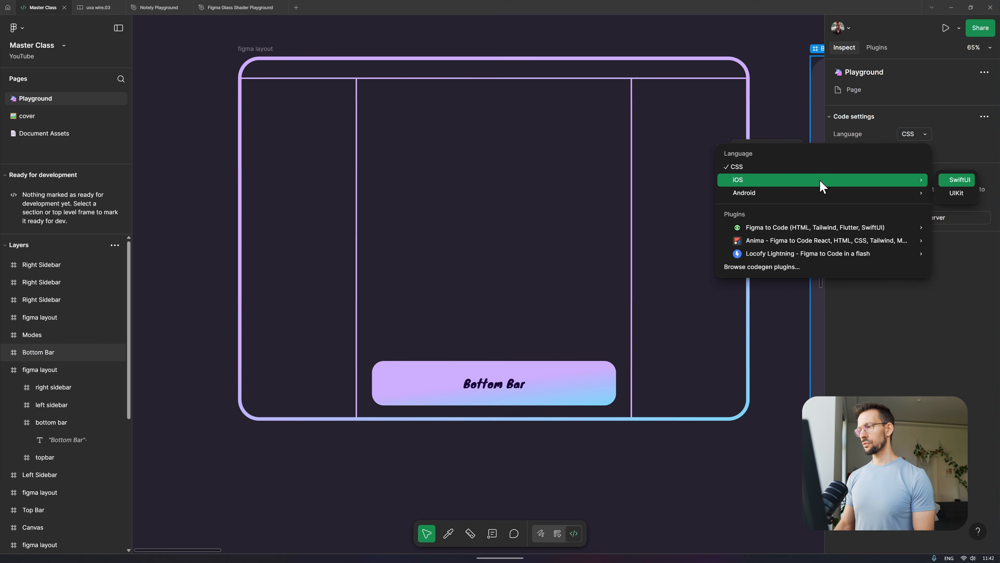
{"action": "mouse_move", "coordinate": [918, 181]}
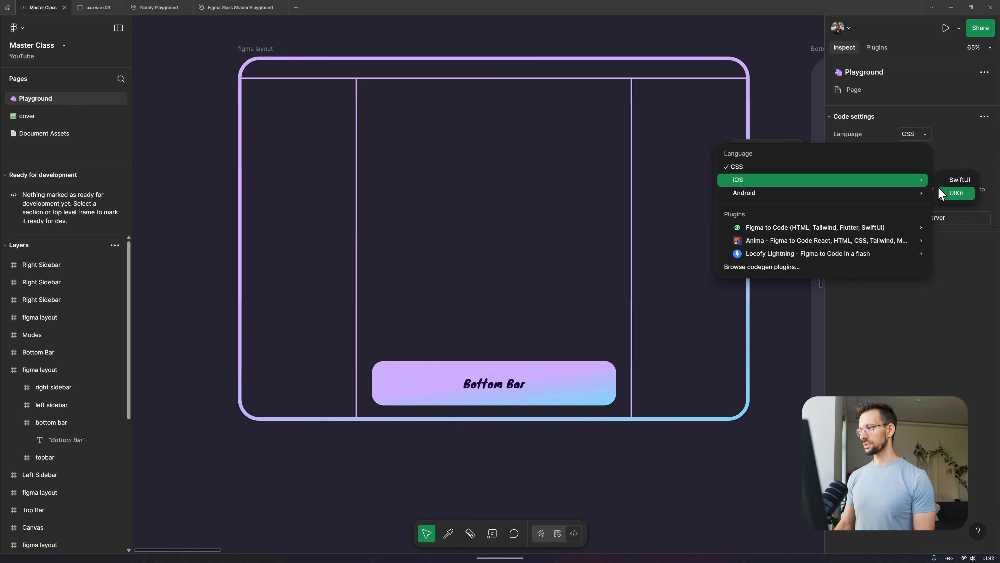
{"action": "left_click", "coordinate": [959, 179]}
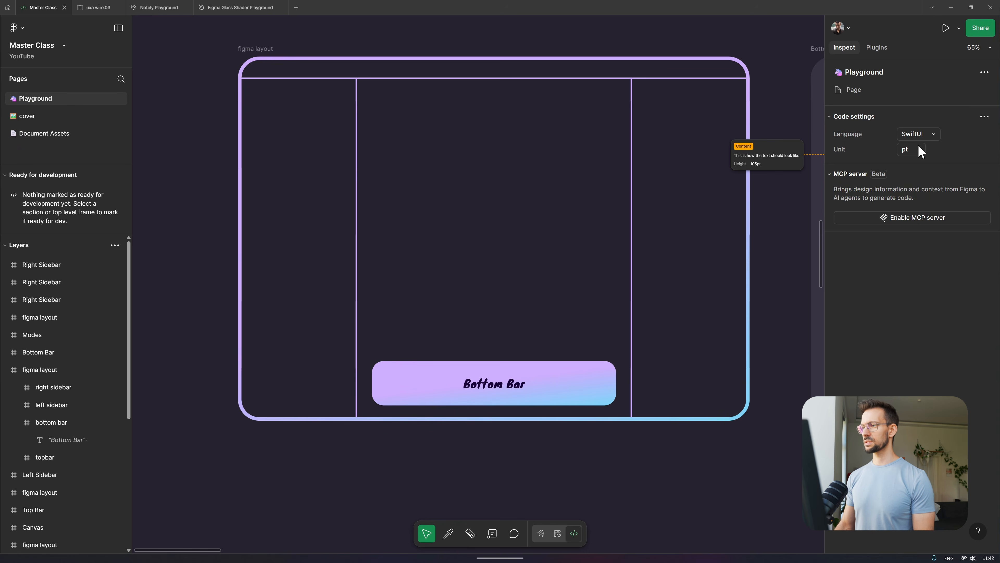
{"action": "left_click", "coordinate": [919, 134]}
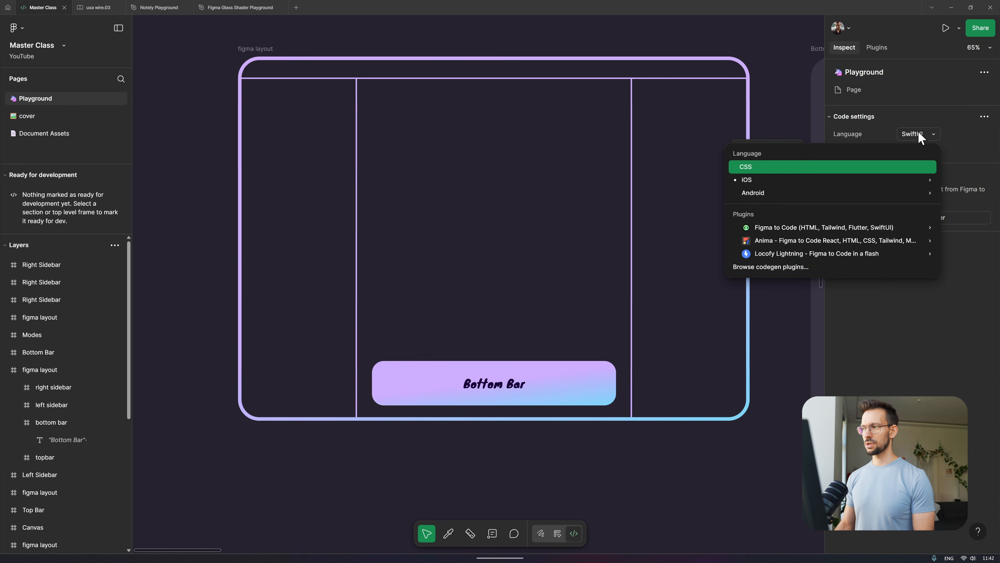
{"action": "left_click", "coordinate": [778, 169]}
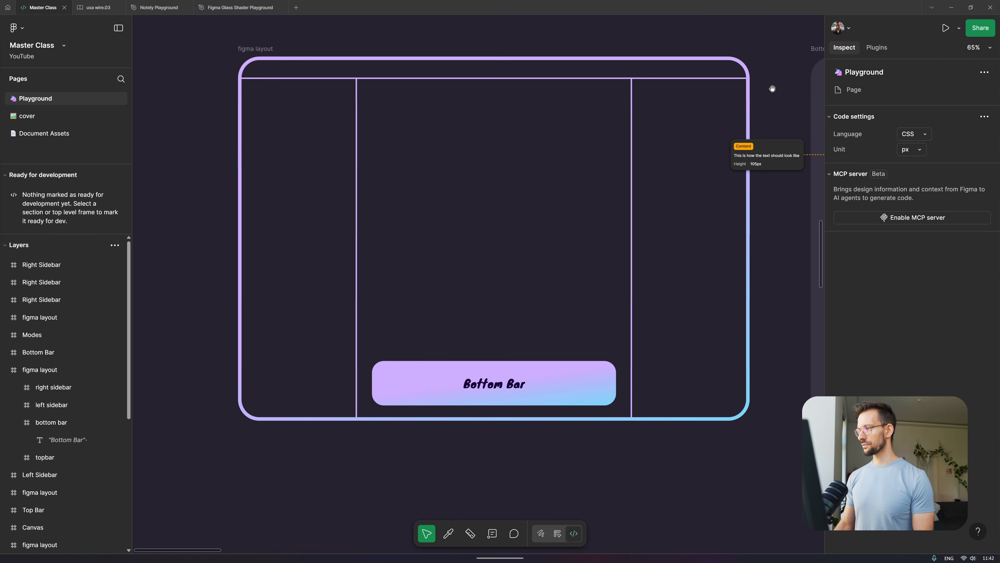
- Set the code unit to rem and enable the MCP server
{"action": "left_click", "coordinate": [912, 152]}
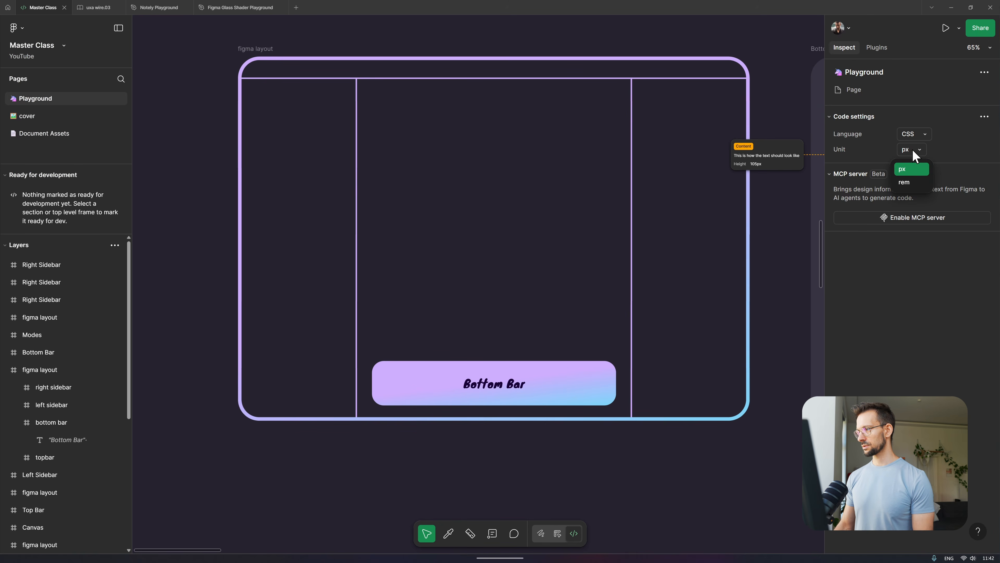
{"action": "left_click", "coordinate": [909, 182]}
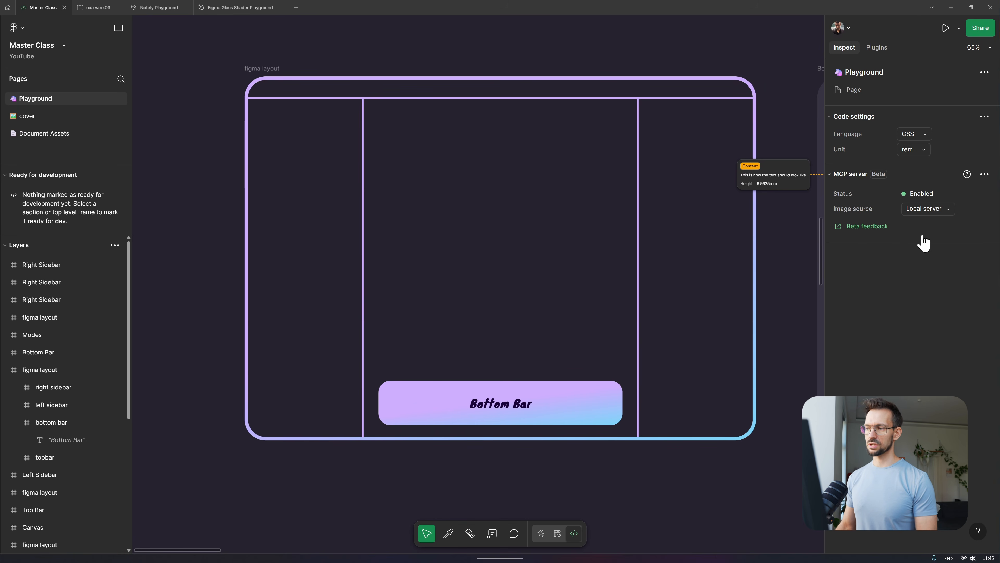
{"action": "left_click_drag", "start_coordinate": [547, 137], "coordinate": [547, 137]}
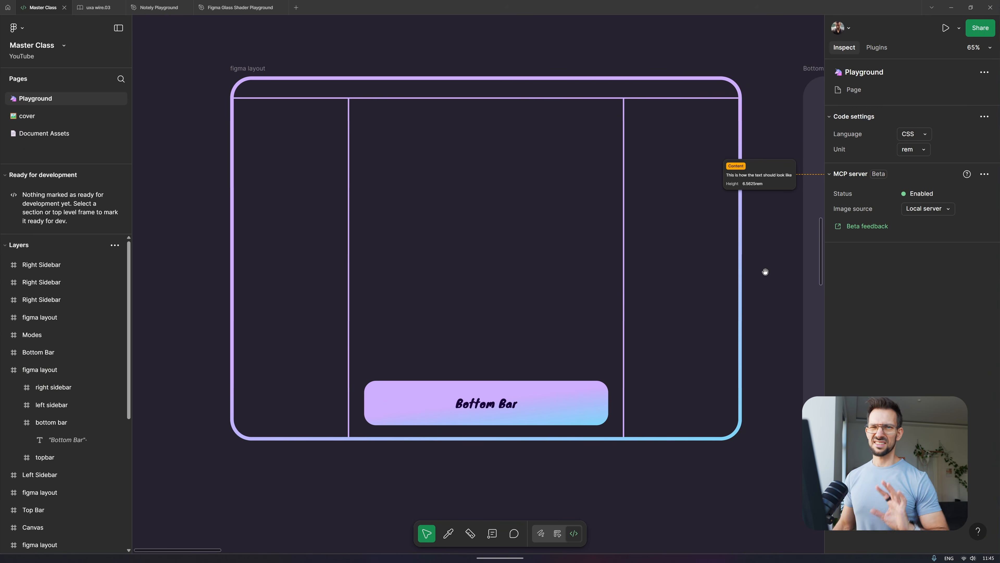
- Examine the MCP server's image source options, keeping Local server
{"action": "left_click", "coordinate": [935, 210]}
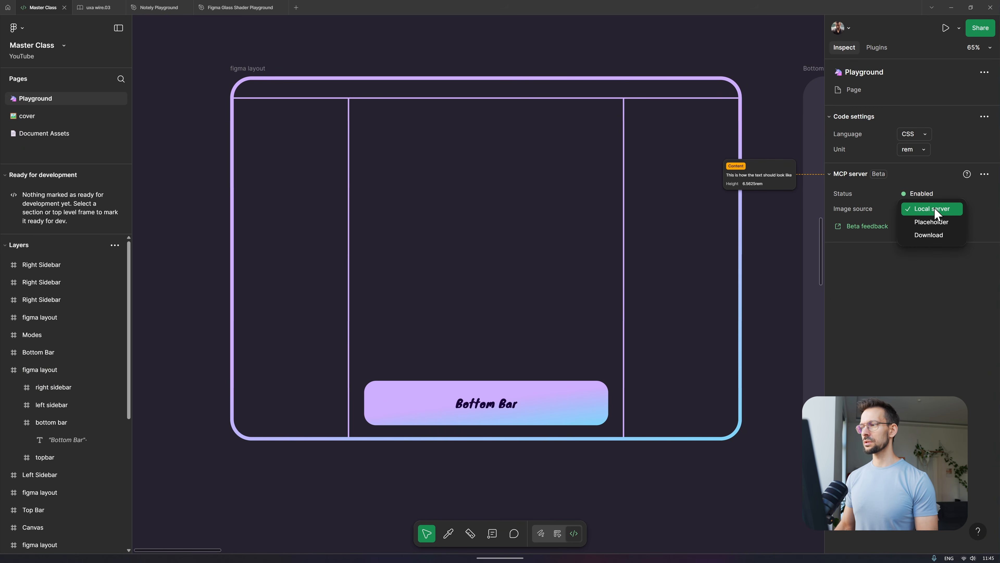
{"action": "left_click", "coordinate": [937, 212]}
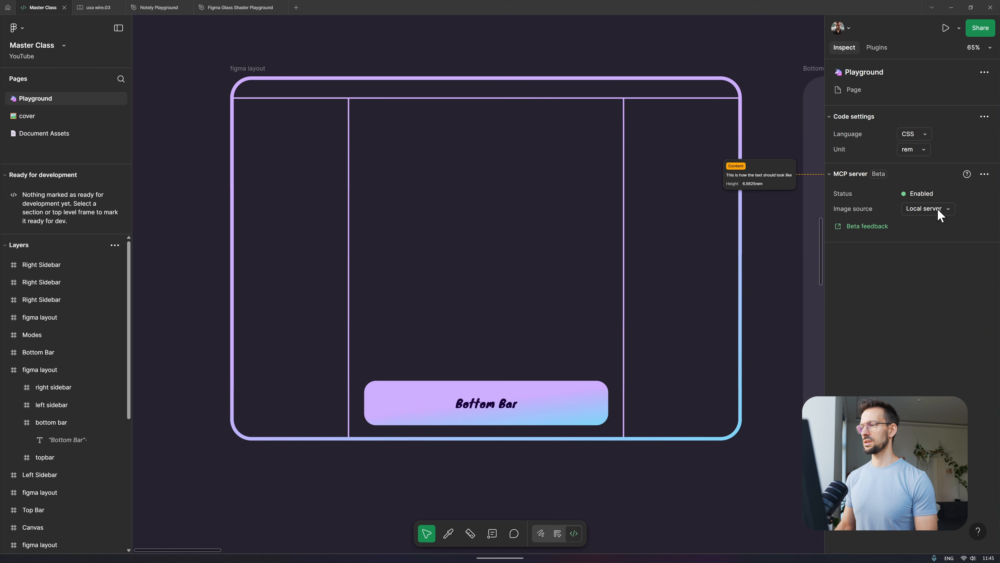
{"action": "left_click", "coordinate": [940, 216]}
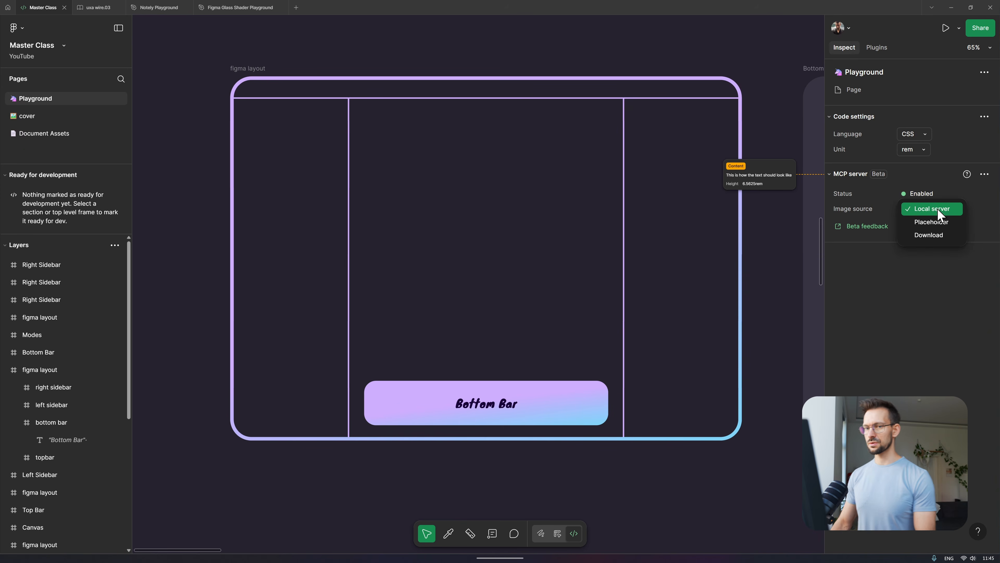
- Keep Local server as the MCP server's image source
{"action": "left_click", "coordinate": [939, 214]}
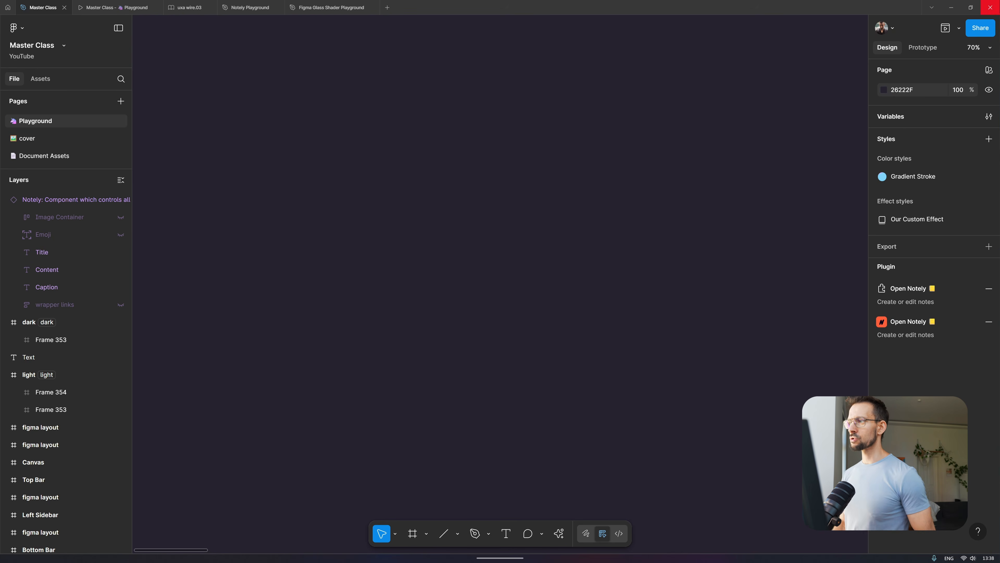
- Examine the page's prototype and design settings, including its background visibility and variables collection, with nothing selected
{"action": "left_click", "coordinate": [926, 50]}
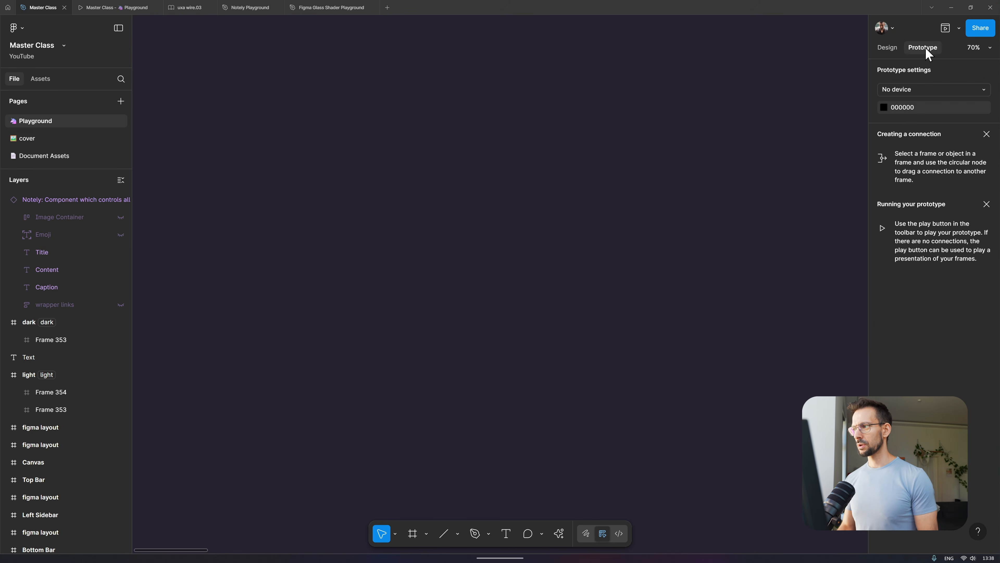
{"action": "left_click", "coordinate": [892, 49]}
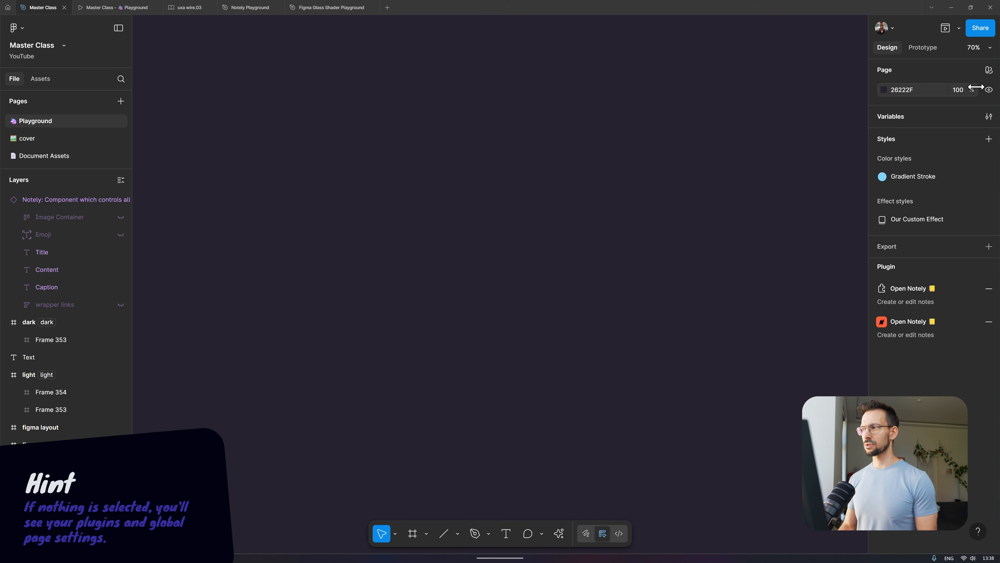
{"action": "left_click", "coordinate": [989, 90]}
{"action": "left_click", "coordinate": [989, 91]}
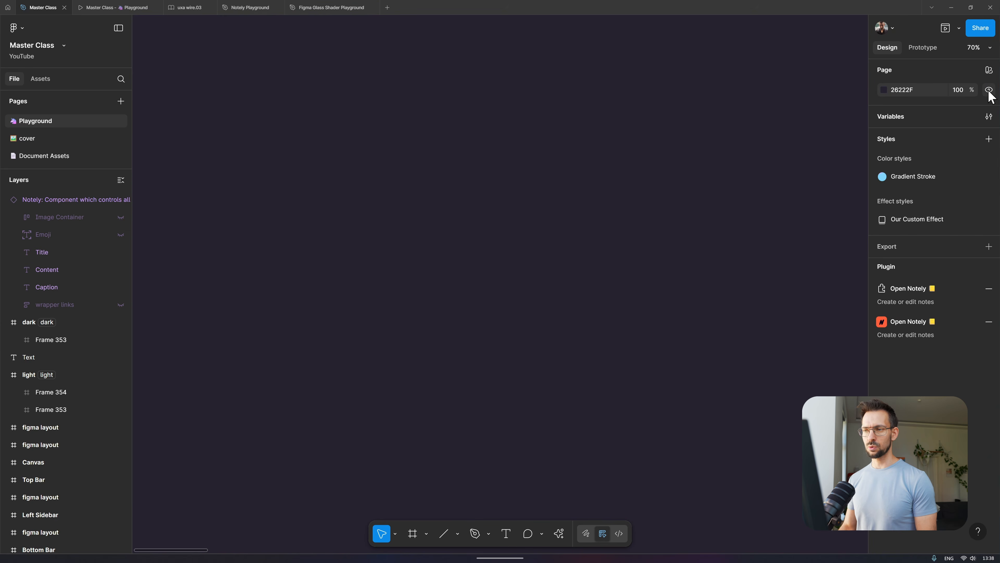
{"action": "left_click", "coordinate": [989, 117]}
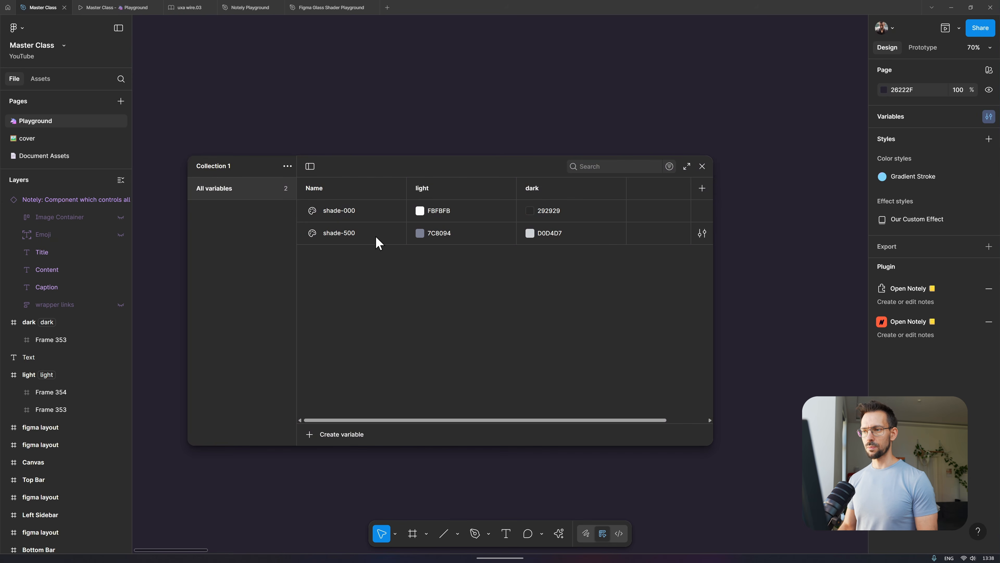
{"action": "left_click", "coordinate": [702, 166]}
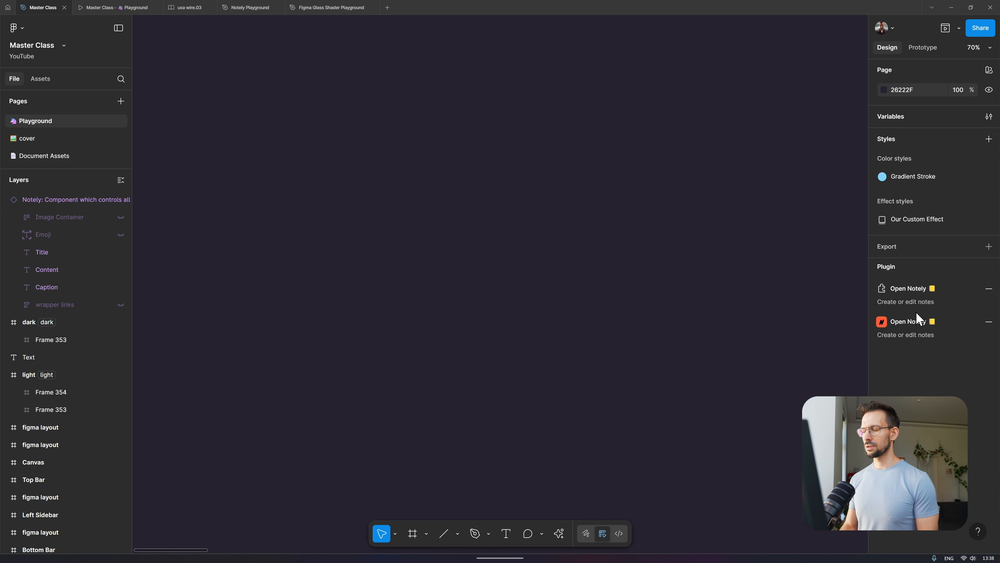
- Open the Notely sticky notes plugin, move its window over the canvas and add a new note
{"action": "left_click", "coordinate": [915, 327]}
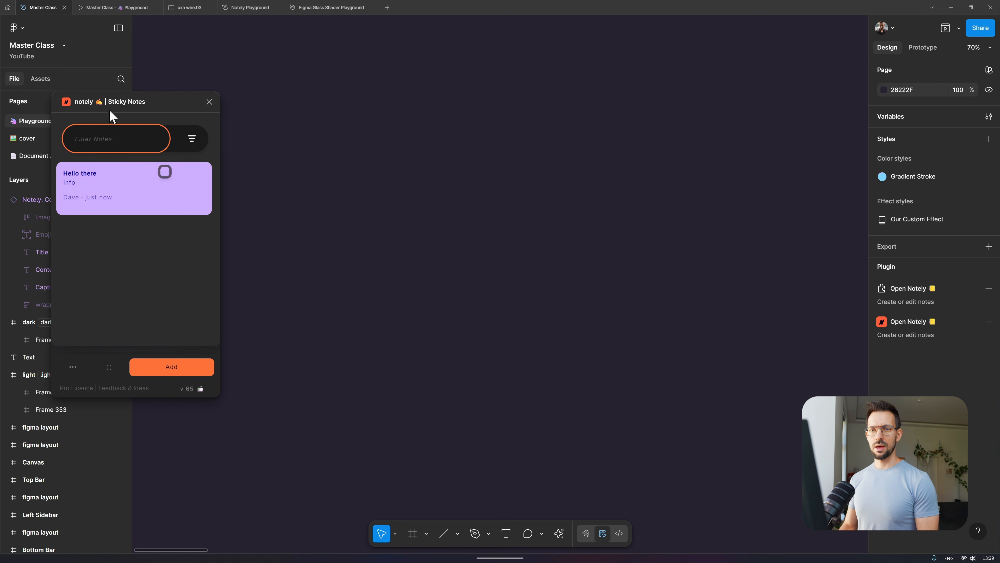
{"action": "left_click_drag", "start_coordinate": [124, 105], "coordinate": [217, 95]}
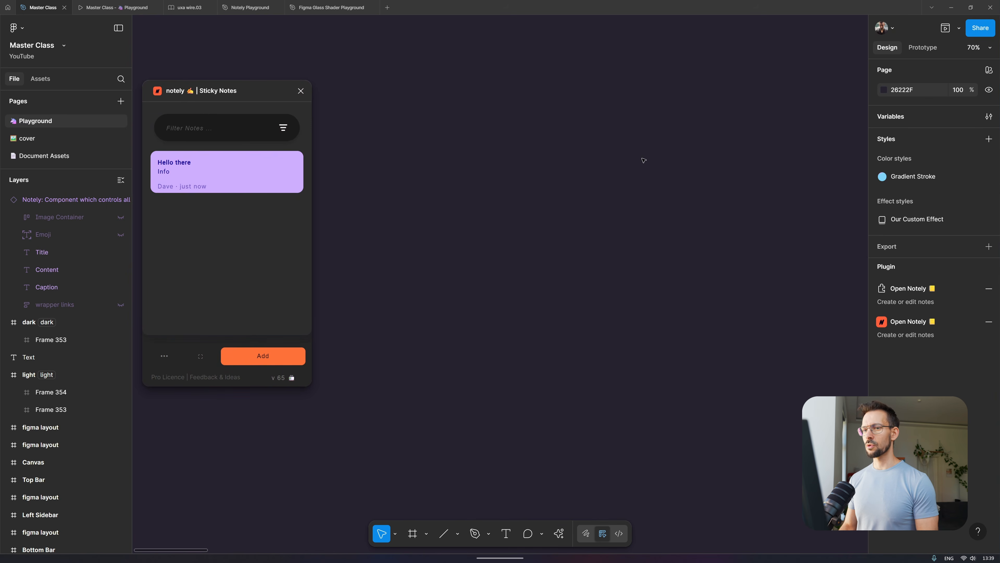
{"action": "left_click", "coordinate": [212, 119]}
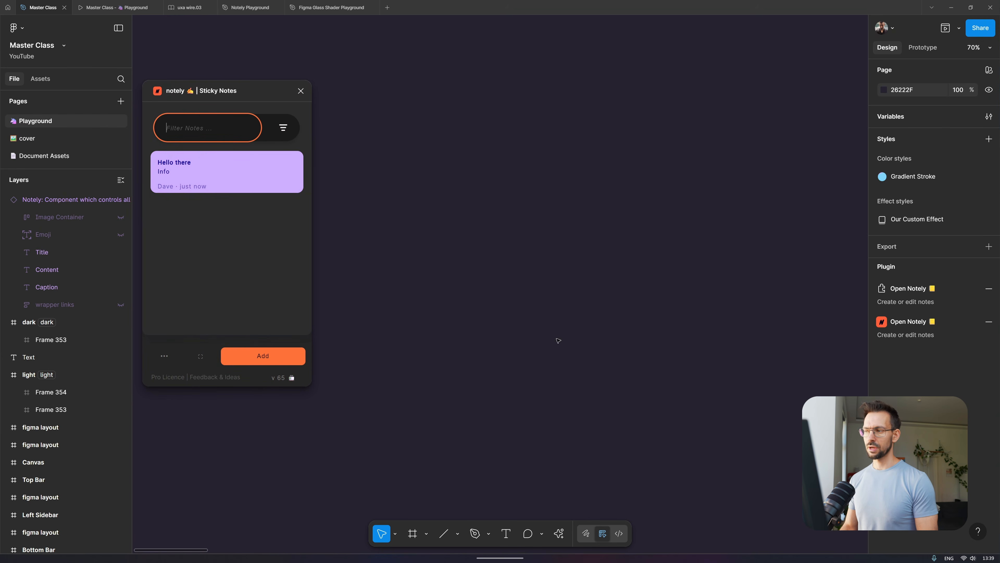
{"action": "left_click", "coordinate": [263, 357]}
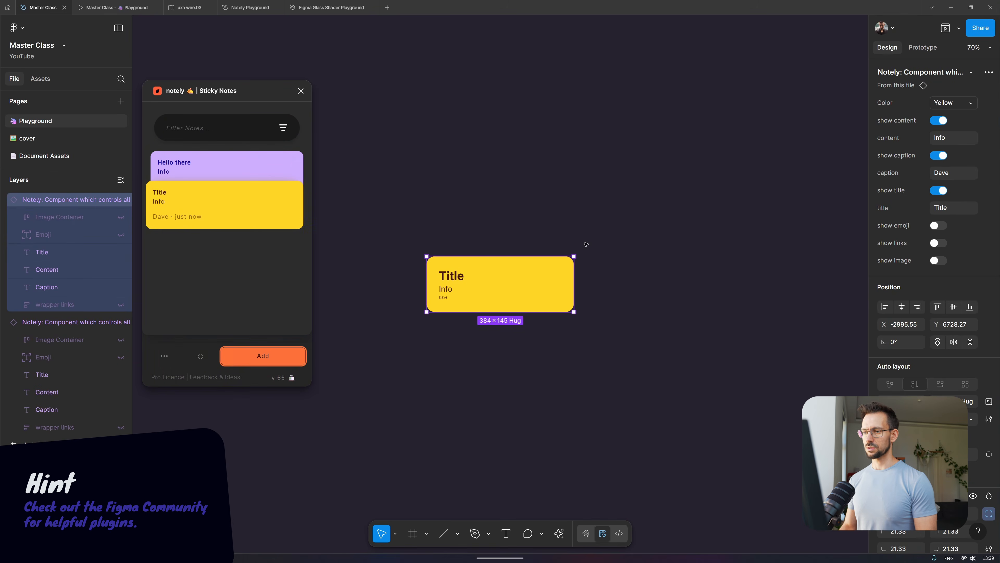
{"action": "left_click_drag", "start_coordinate": [395, 212], "coordinate": [628, 355]}
- Title the new sticky note "Hello there" and change its color to Green
{"action": "left_click", "coordinate": [248, 219]}
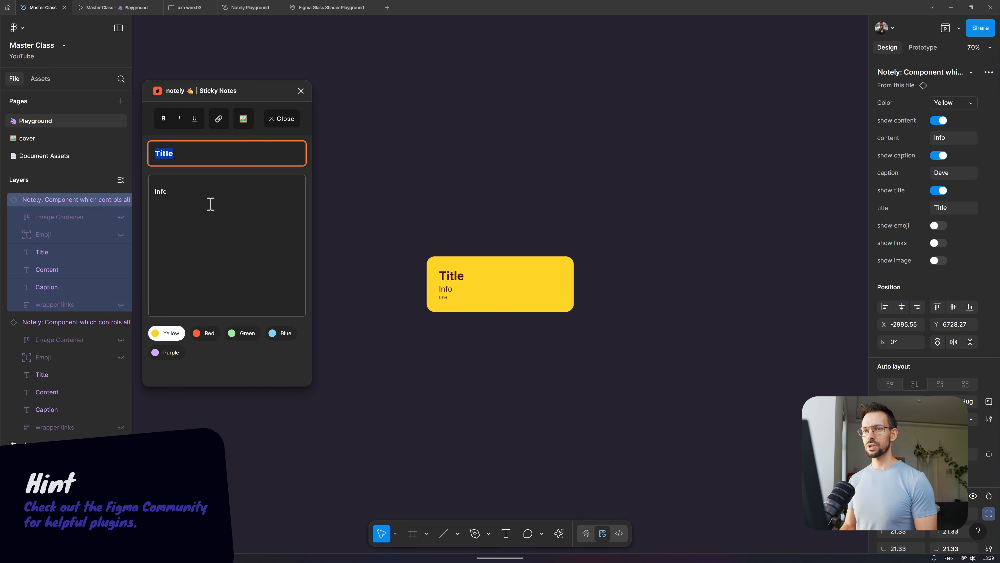
{"action": "type", "text": "Hello there"}
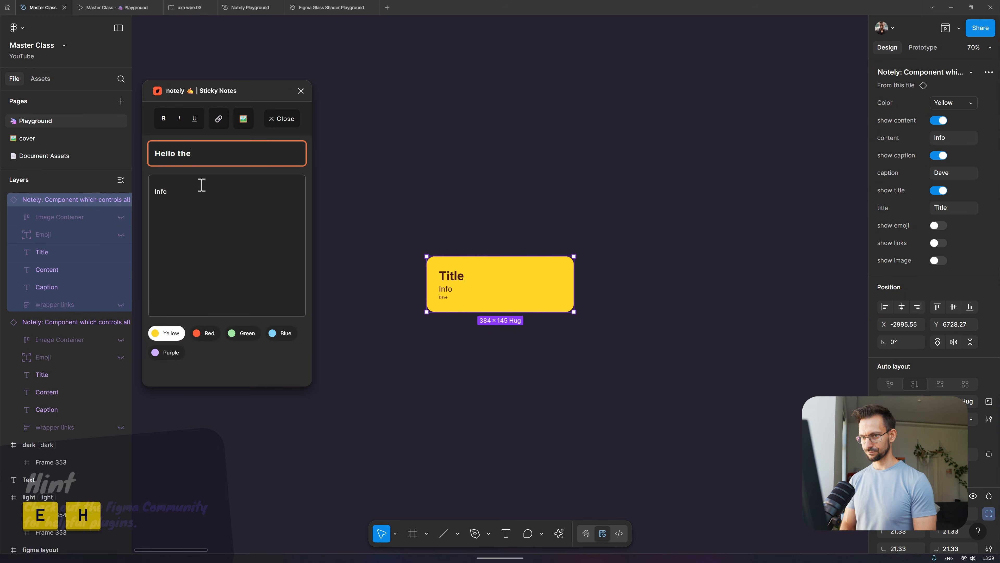
{"action": "key", "text": "Return"}
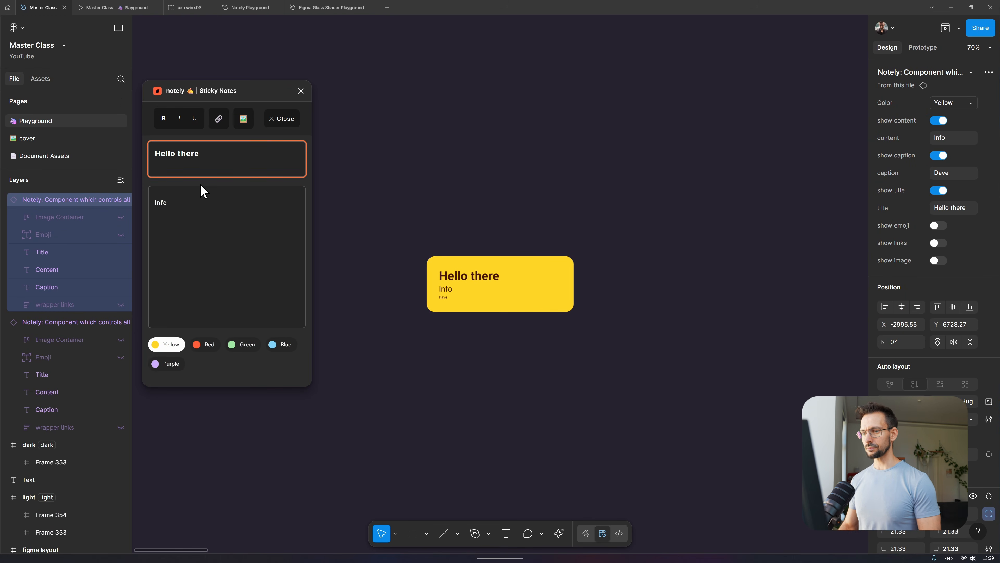
{"action": "left_click", "coordinate": [242, 344]}
{"action": "left_click", "coordinate": [427, 162]}
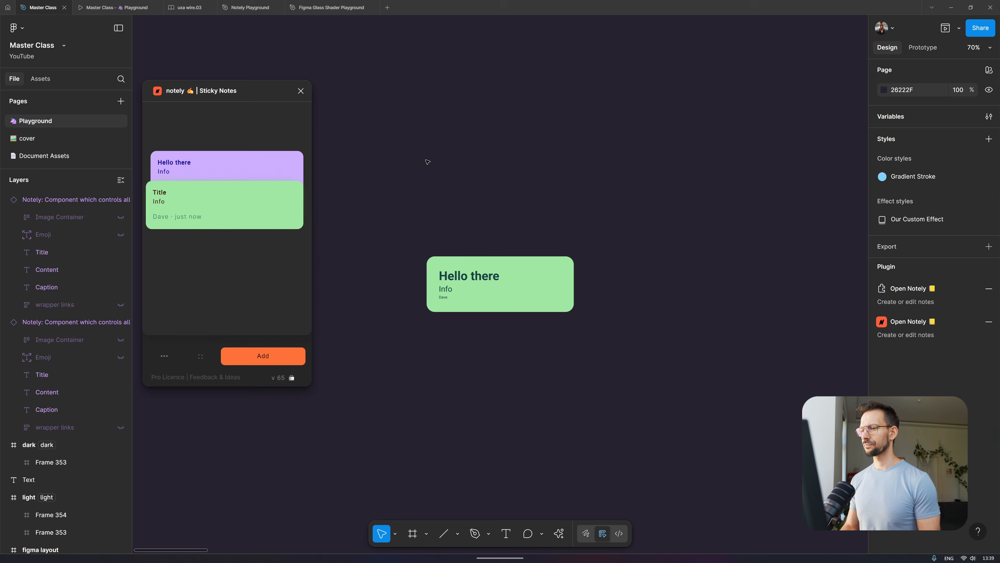
- Close the Notely plugin and delete the green note from the canvas
{"action": "left_click", "coordinate": [300, 91]}
{"action": "left_click_drag", "start_coordinate": [304, 93], "coordinate": [721, 485]}
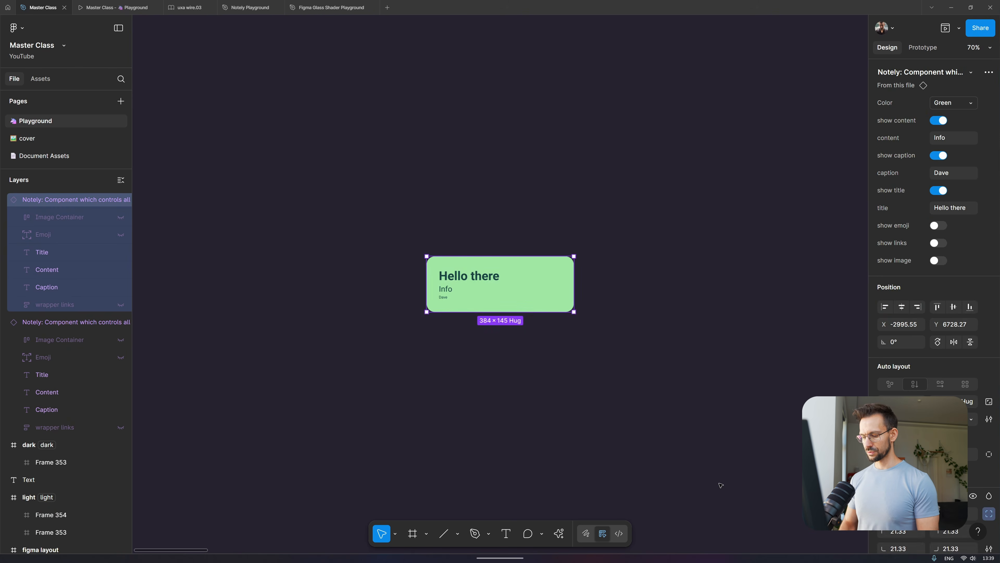
{"action": "key", "text": "Delete"}
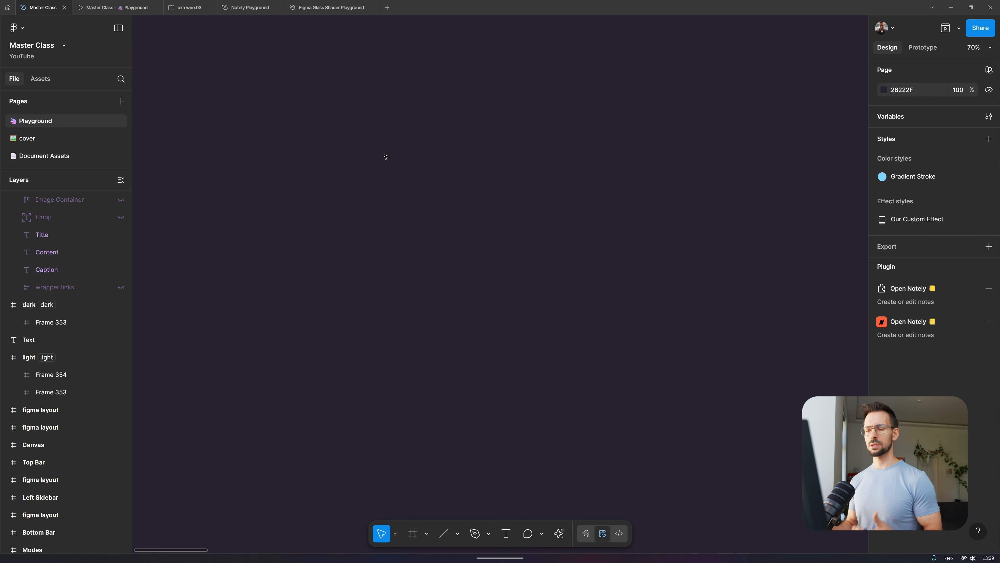
- Add the text label "Card" to the empty canvas area at font size 25
{"action": "key", "text": "t"}
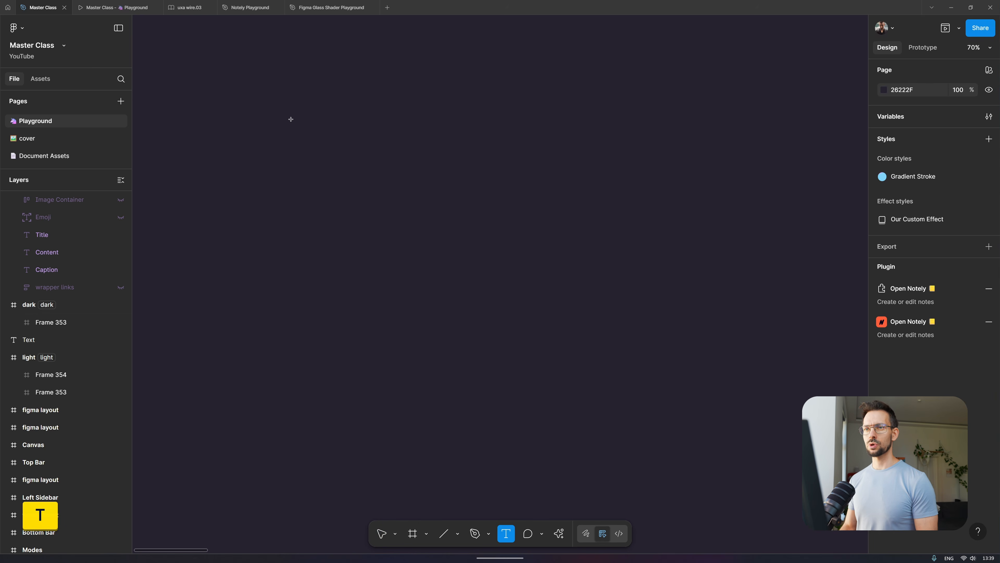
{"action": "left_click", "coordinate": [278, 132]}
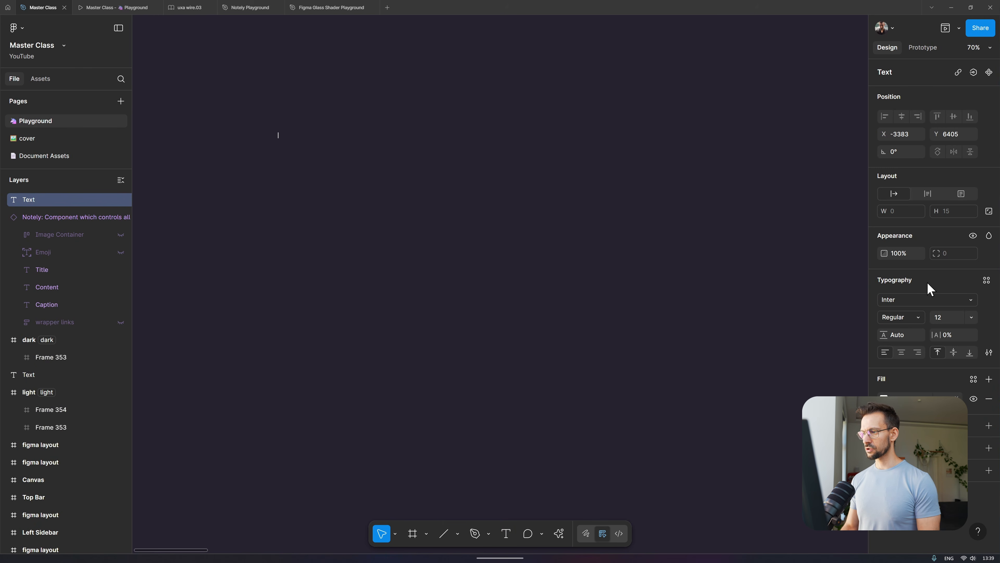
{"action": "left_click", "coordinate": [950, 319]}
{"action": "type", "text": "25"}
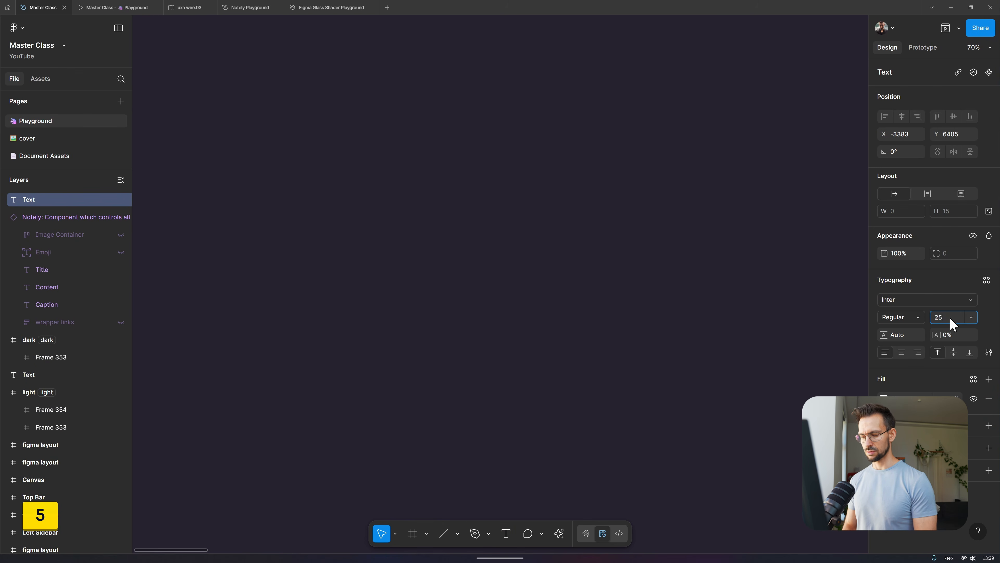
{"action": "key", "text": "Return"}
{"action": "left_click", "coordinate": [274, 133]}
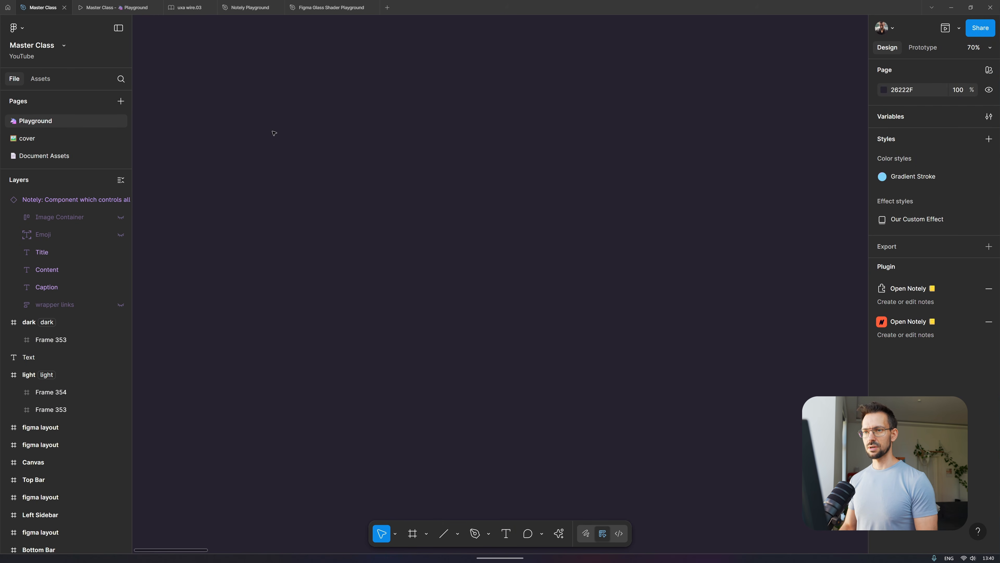
{"action": "key", "text": "t"}
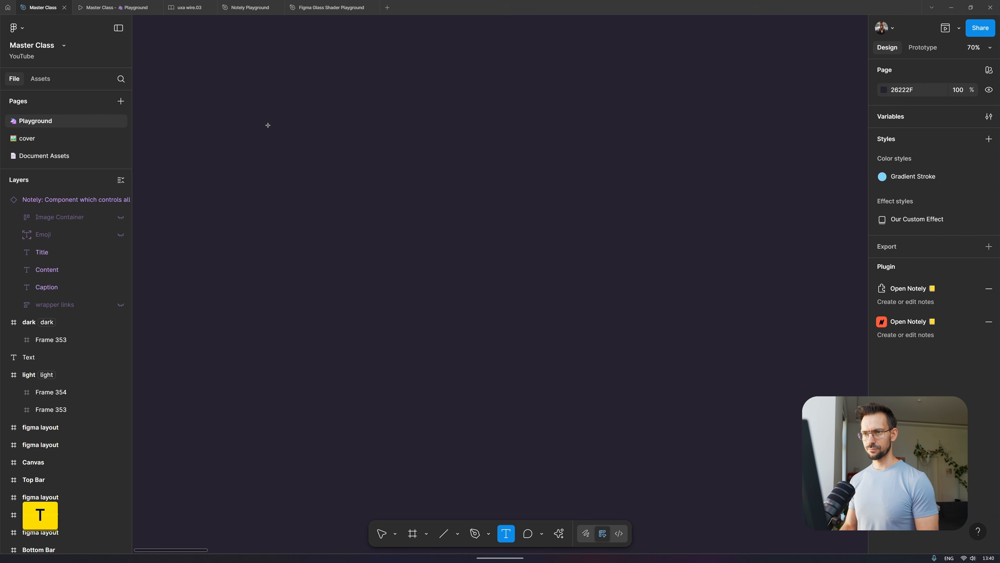
{"action": "left_click", "coordinate": [267, 125]}
{"action": "type", "text": "Card"}
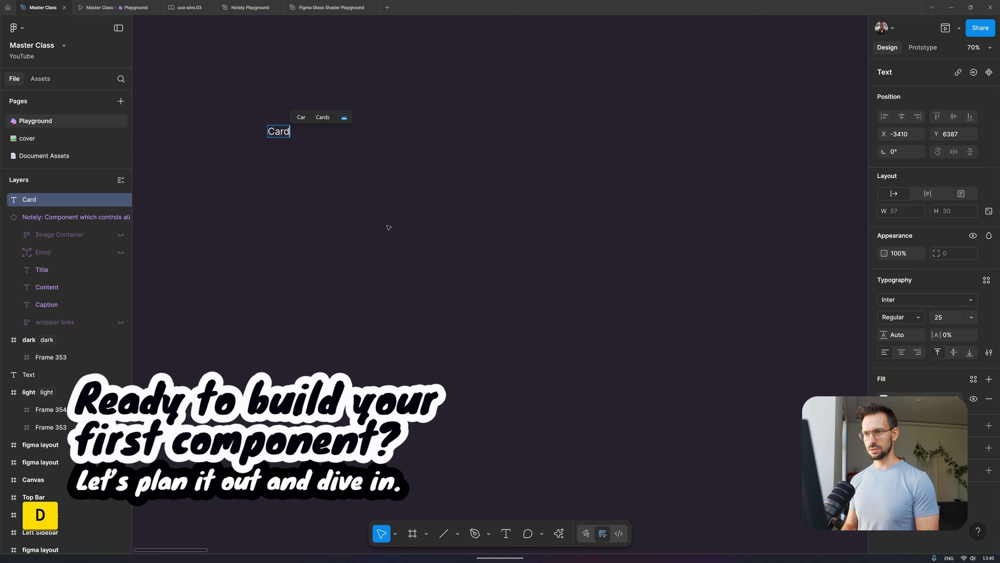
{"action": "key", "text": "Escape"}
- Duplicate the Card label slightly indented below it and change the copy's text to "Image"
{"action": "key", "text": "alt"}
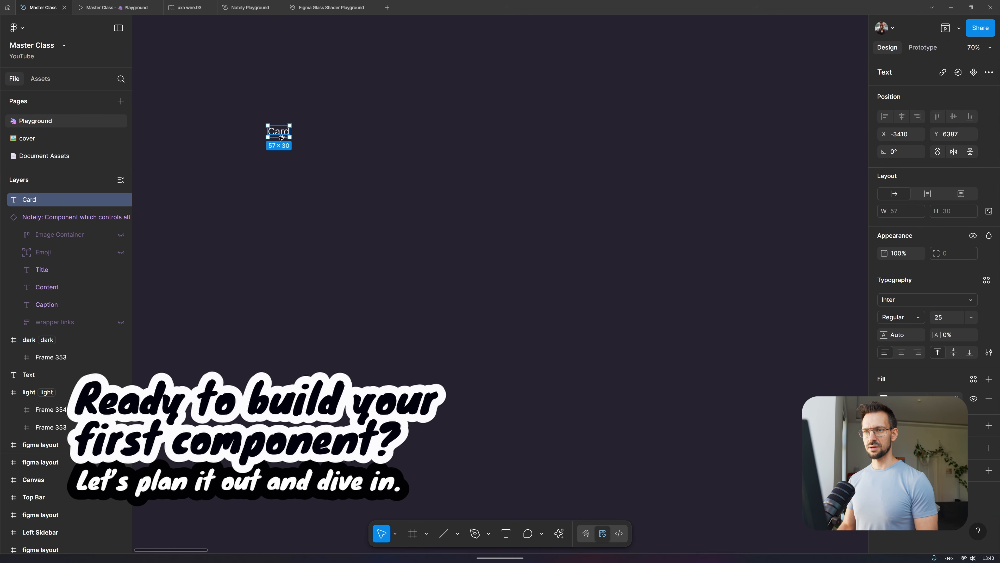
{"action": "left_click_drag", "start_coordinate": [281, 137], "coordinate": [292, 158]}
{"action": "double_click", "coordinate": [293, 158]}
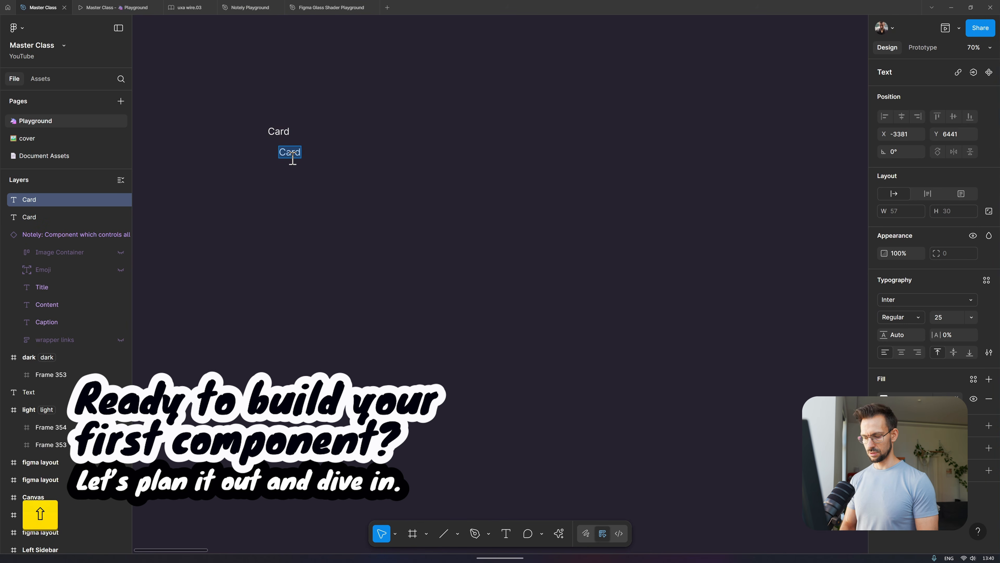
{"action": "type", "text": "Image"}
{"action": "key", "text": "Escape"}
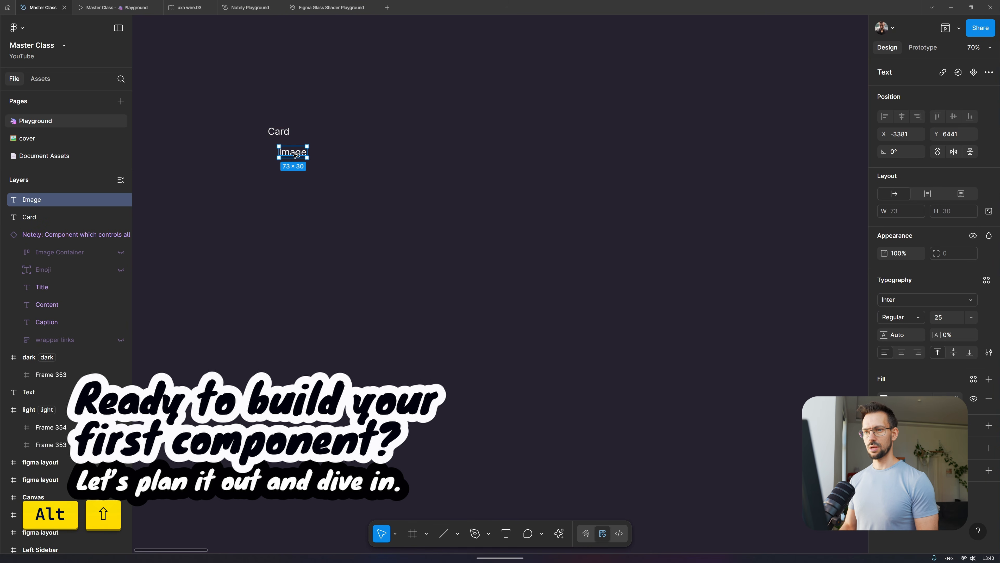
- Duplicate the Image label directly below it and change the copy's text to "Title"
{"action": "left_click_drag", "start_coordinate": [295, 154], "coordinate": [295, 176]}
{"action": "double_click", "coordinate": [296, 175]}
{"action": "type", "text": "T"}
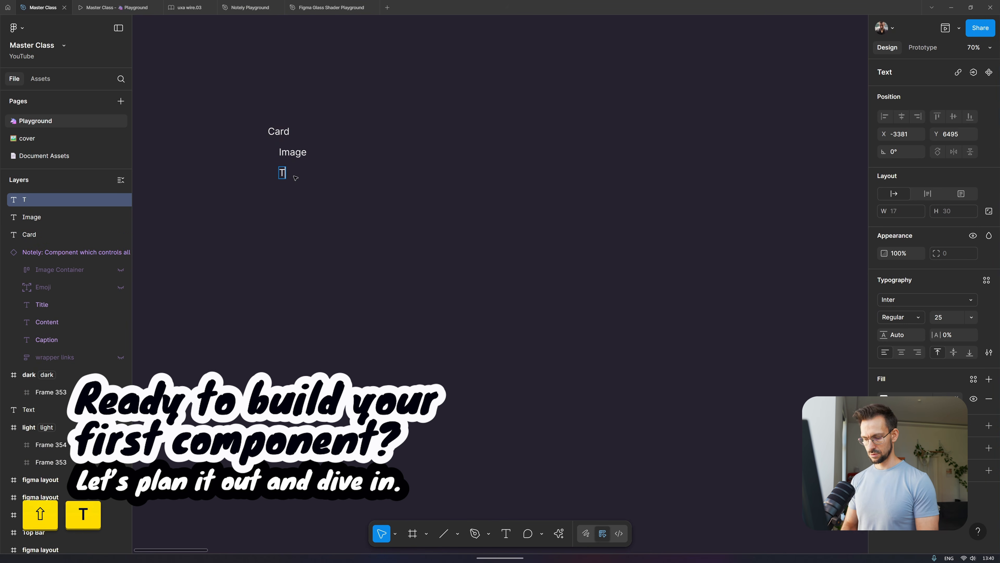
{"action": "type", "text": "itle"}
{"action": "key", "text": "Escape"}
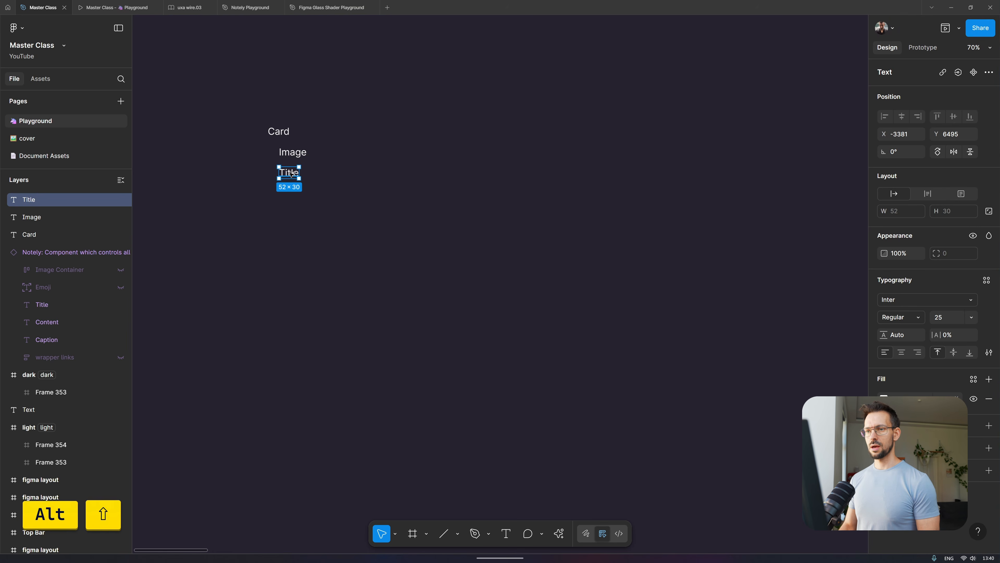
- Duplicate the Title label directly below it, change the copy's text to "Description" and remove the stray Title copy overlapping it
{"action": "left_click_drag", "start_coordinate": [292, 172], "coordinate": [292, 194]}
{"action": "double_click", "coordinate": [292, 193]}
{"action": "type", "text": "Des"}
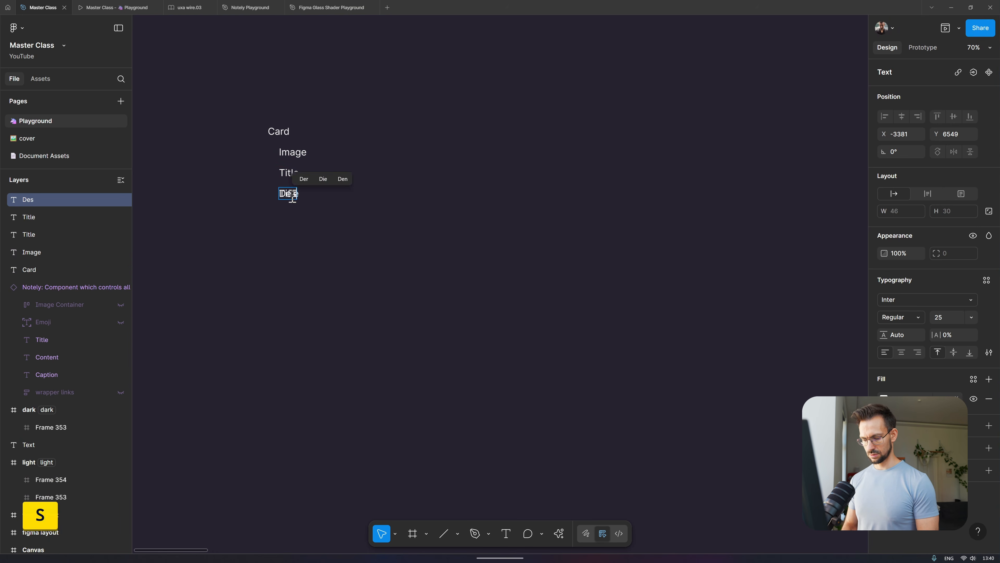
{"action": "type", "text": "cription"}
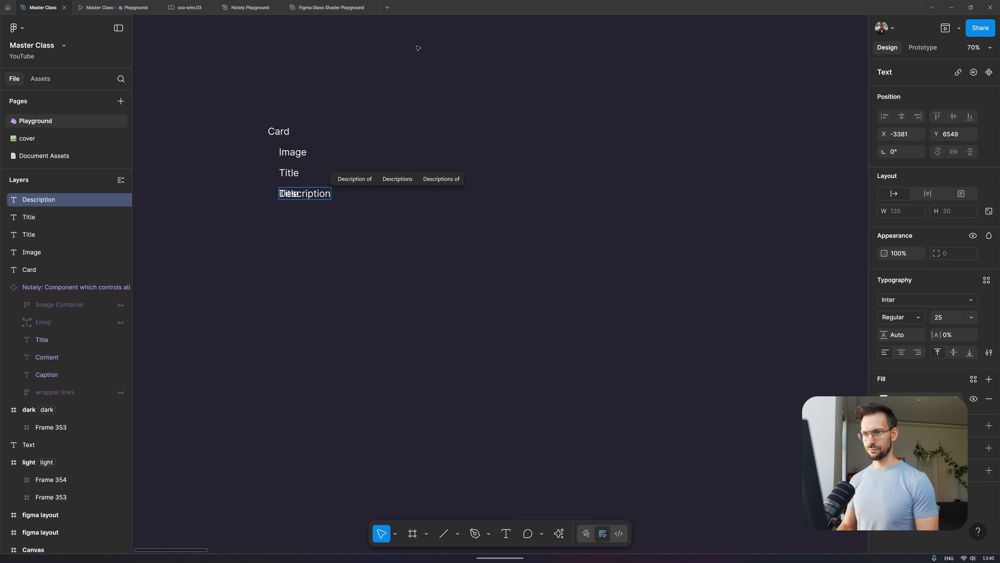
{"action": "left_click", "coordinate": [352, 214]}
{"action": "key", "text": "ctrl+v"}
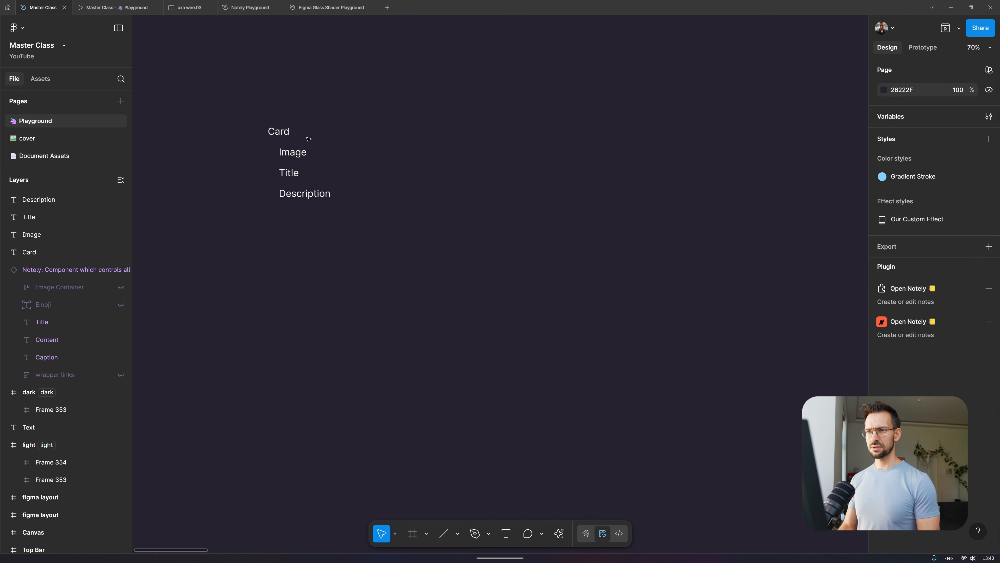
- Draw a frame about 312 × 393 to the right of the text labels and convert it to a section
{"action": "scroll", "coordinate": [308, 139], "scroll_direction": "right", "scroll_amount": 3}
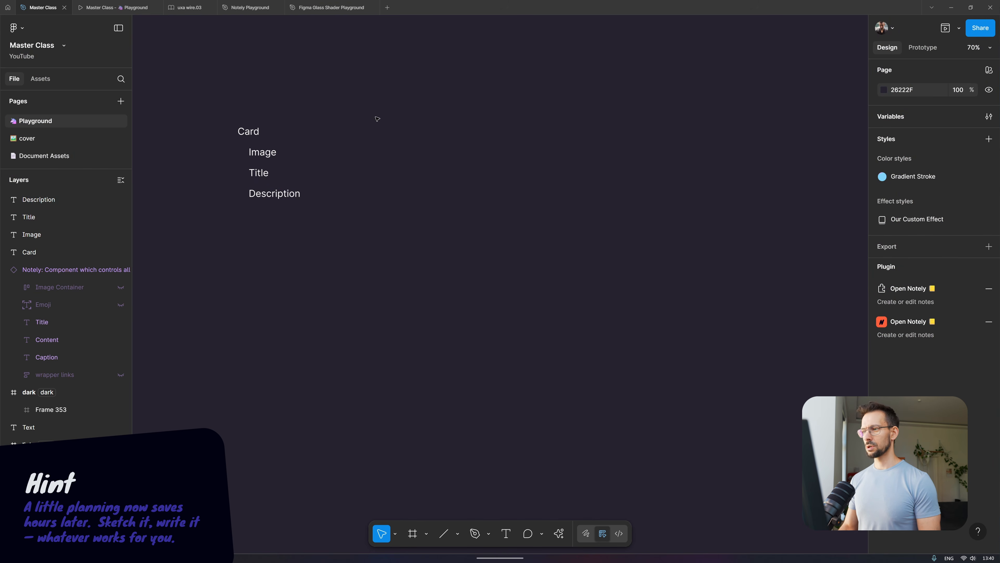
{"action": "key", "text": "f"}
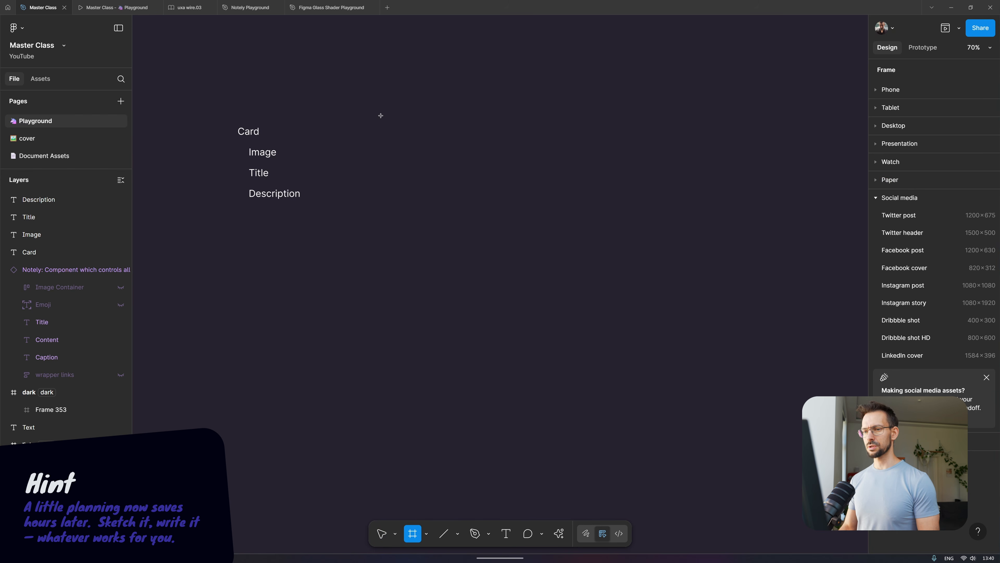
{"action": "left_click_drag", "start_coordinate": [379, 113], "coordinate": [499, 264]}
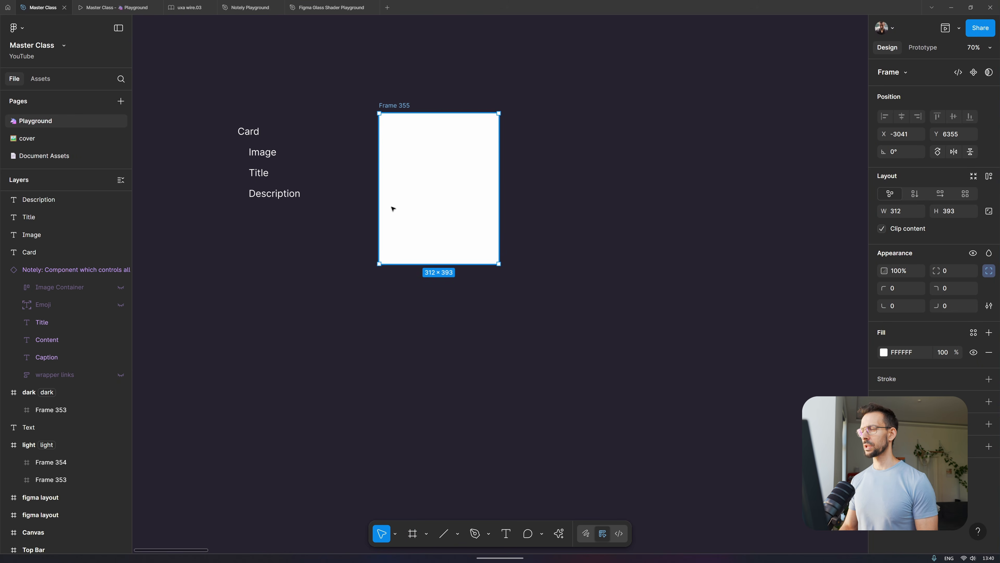
{"action": "left_click", "coordinate": [905, 73]}
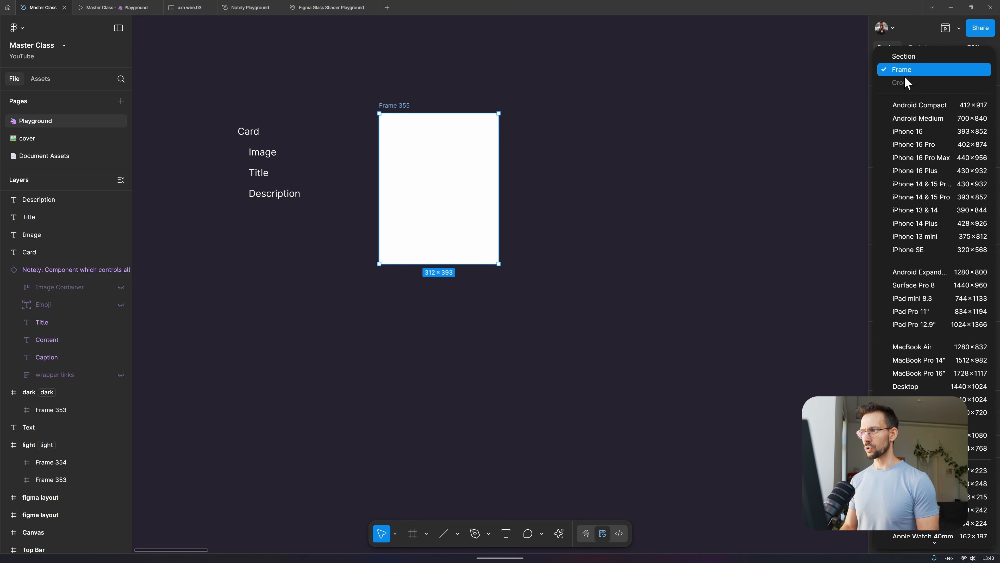
{"action": "left_click", "coordinate": [912, 59]}
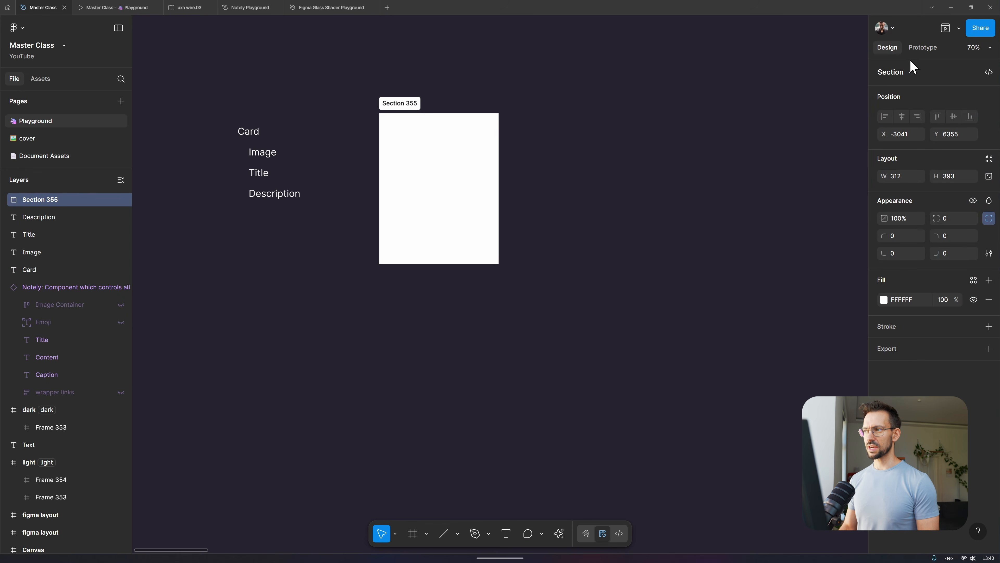
- Convert the section back to a frame and move it slightly up and to the right
{"action": "left_click", "coordinate": [904, 73]}
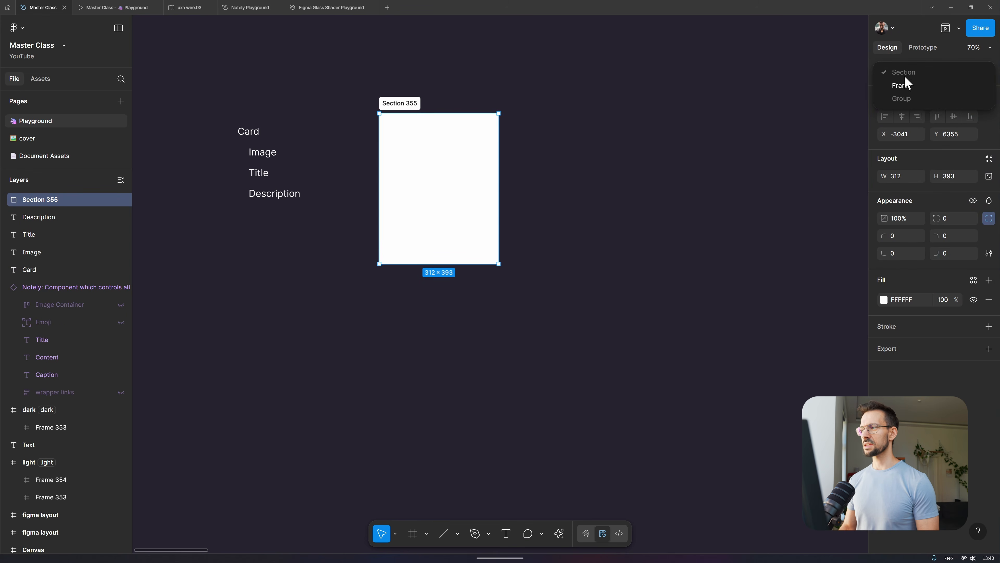
{"action": "left_click", "coordinate": [905, 86]}
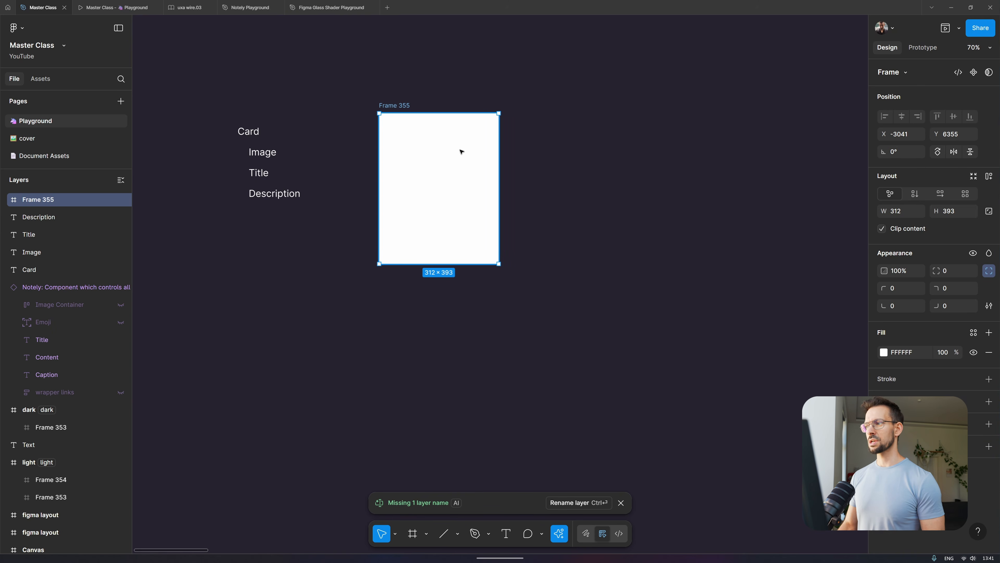
{"action": "left_click_drag", "start_coordinate": [457, 156], "coordinate": [472, 141]}
{"action": "key", "text": "alt"}
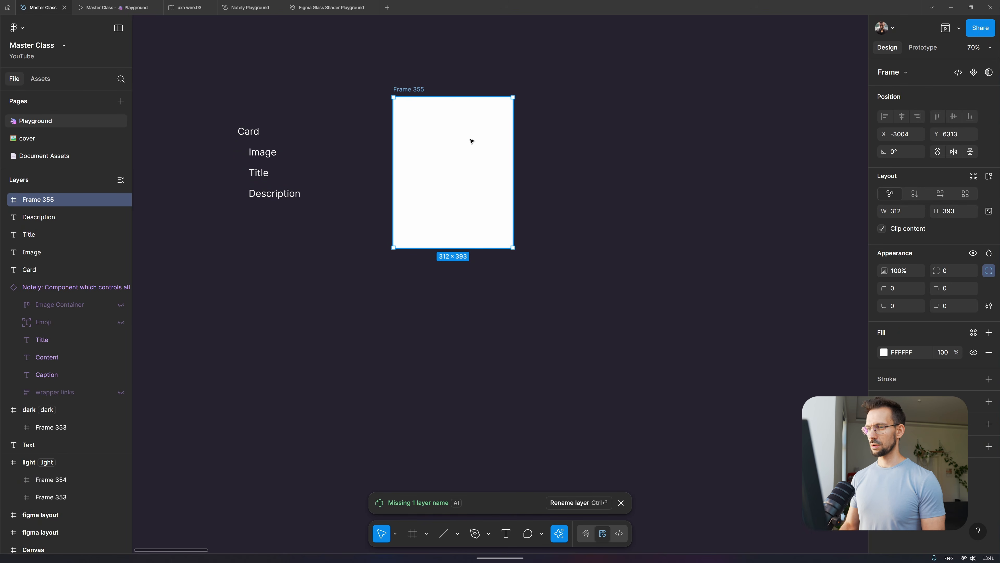
- Draw a nested frame about 280 × 202 in the upper part of the white frame and fill it with BD7676
{"action": "key", "text": "f"}
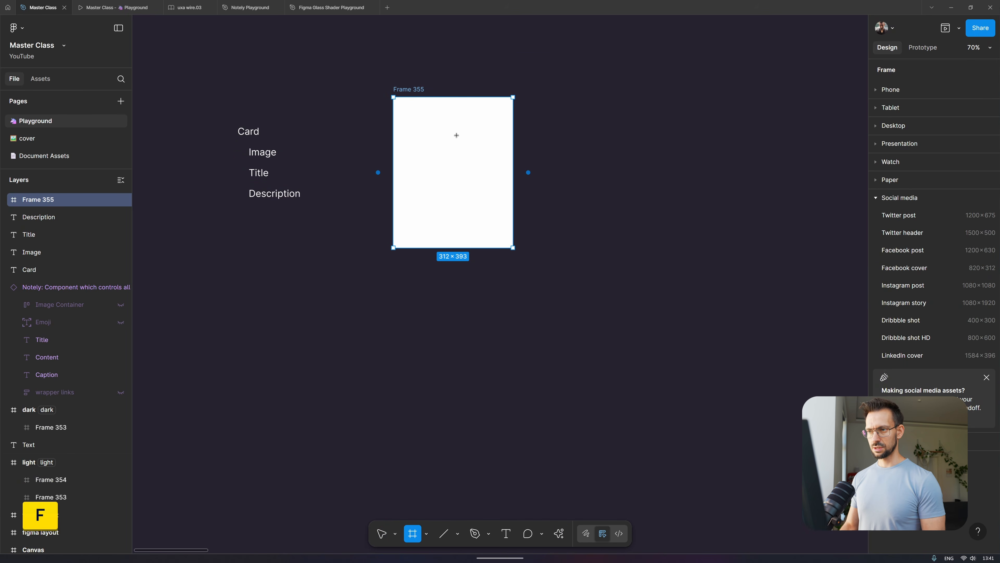
{"action": "mouse_move", "coordinate": [393, 108]}
{"action": "left_mouse_down"}
{"action": "mouse_move", "coordinate": [500, 146]}
{"action": "mouse_move", "coordinate": [500, 185]}
{"action": "left_mouse_up"}
{"action": "left_click_drag", "start_coordinate": [457, 154], "coordinate": [465, 152]}
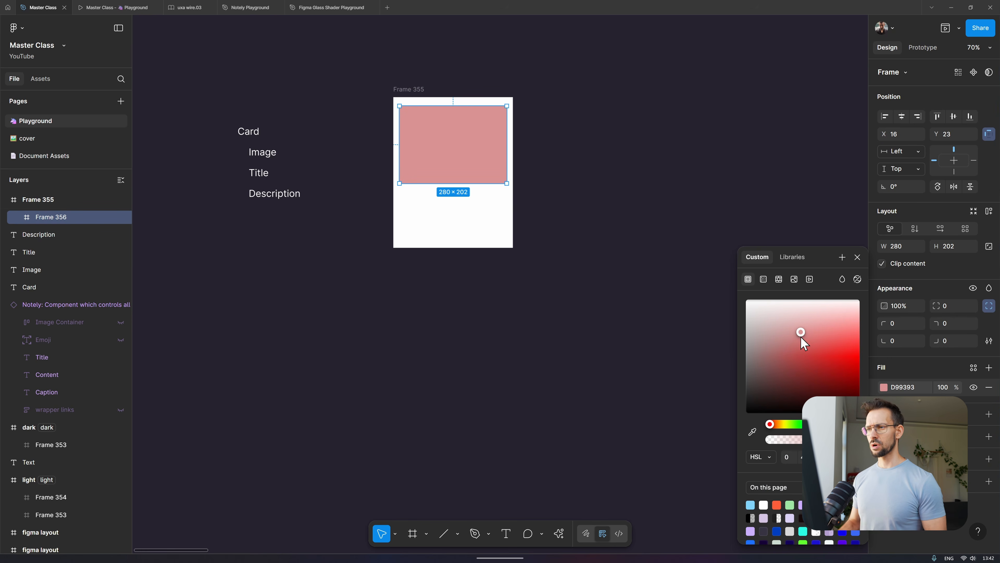
{"action": "left_click_drag", "start_coordinate": [802, 336], "coordinate": [786, 343]}
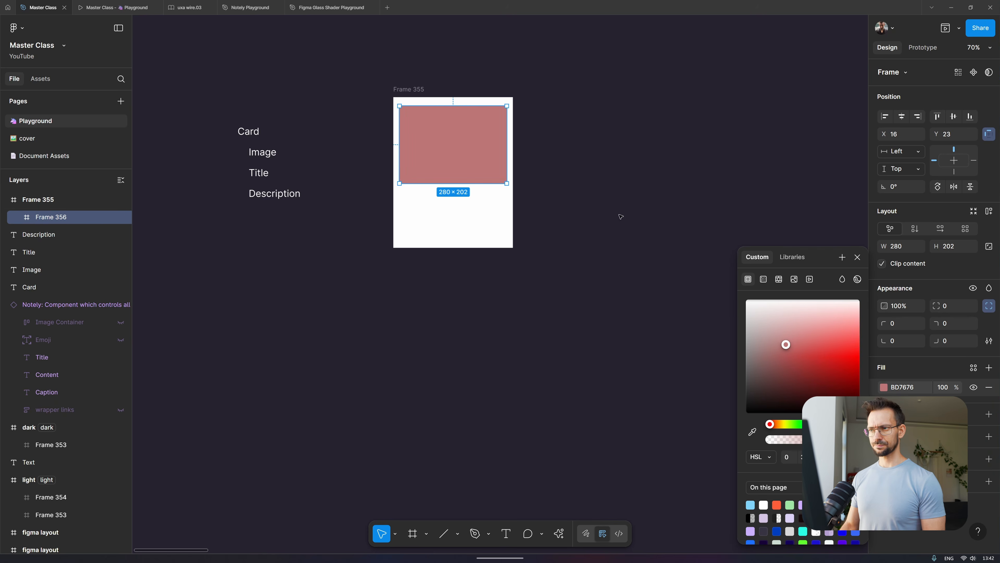
{"action": "left_click", "coordinate": [566, 151]}
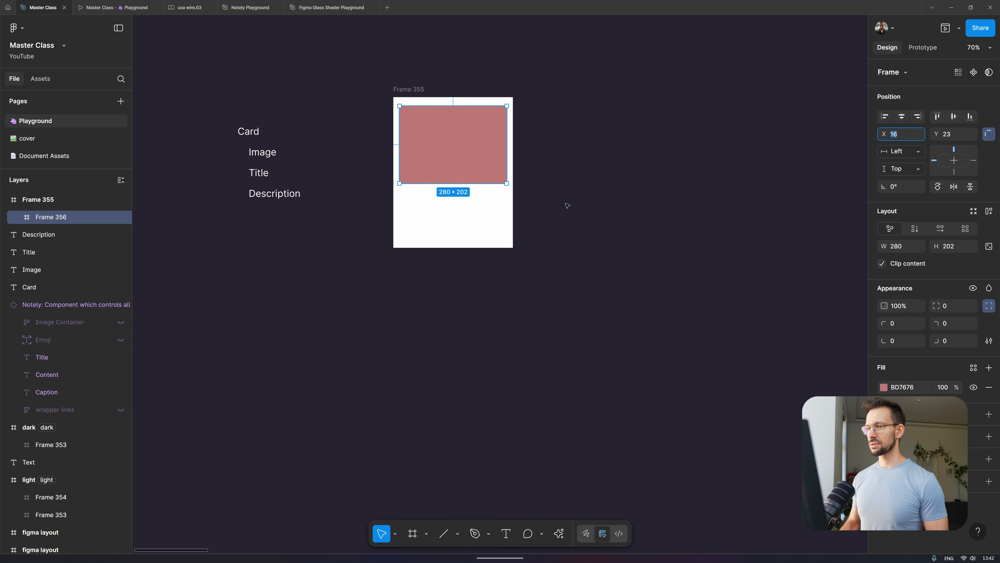
- Select the nested red frame and move the selection up to its parent frame
{"action": "left_click", "coordinate": [478, 139]}
{"action": "left_click", "coordinate": [566, 150]}
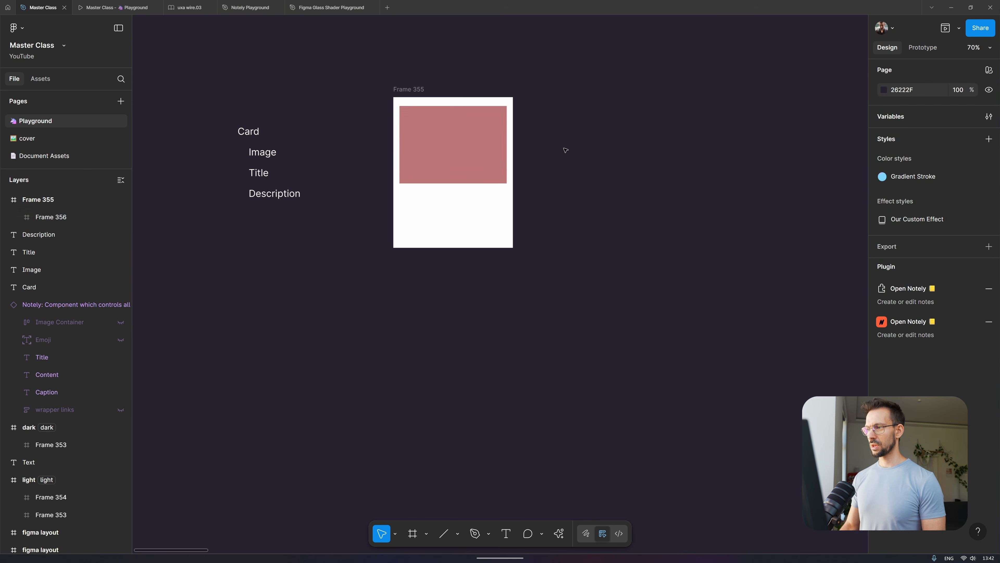
{"action": "left_click", "coordinate": [476, 138]}
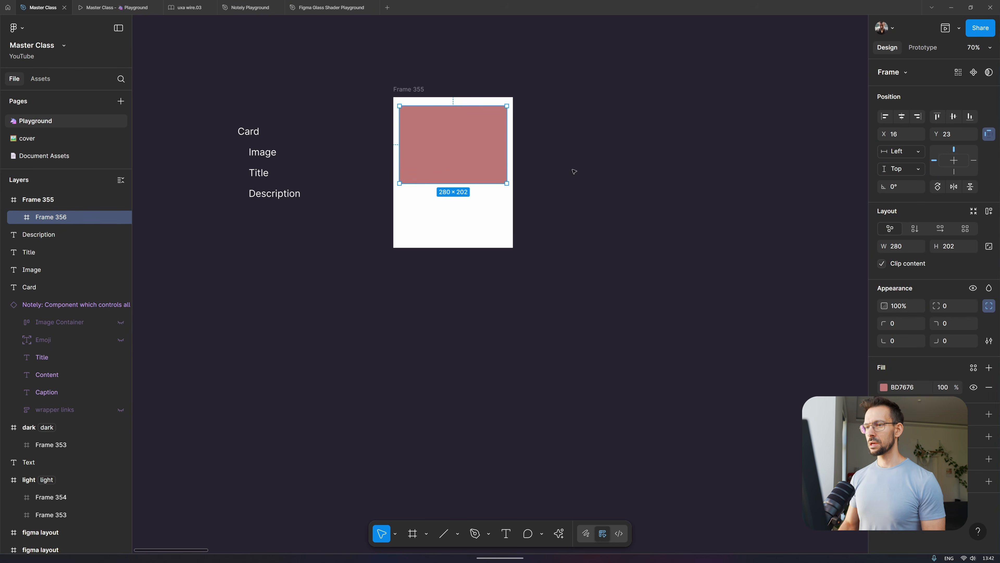
{"action": "key", "text": "shift"}
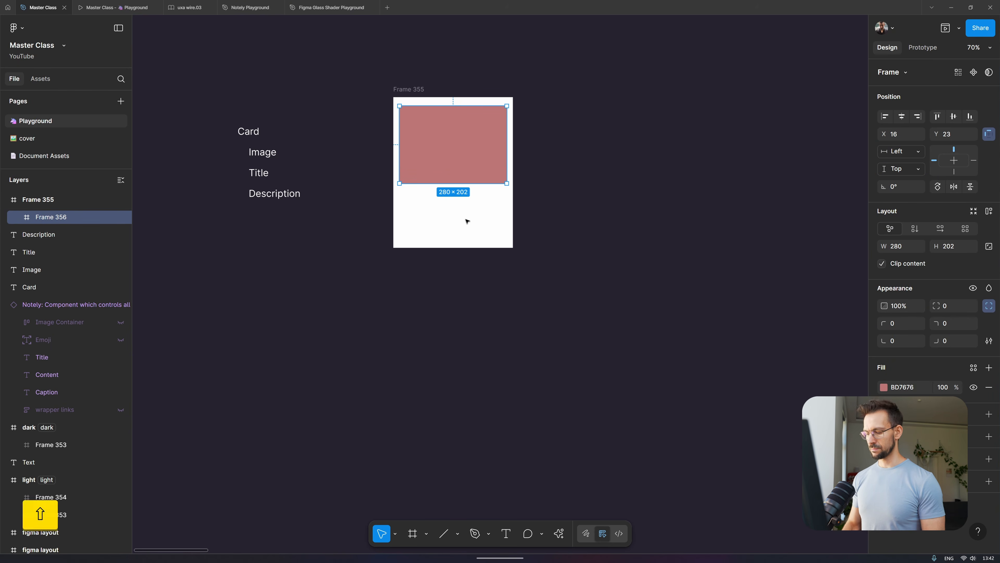
{"action": "key", "text": "shift+Return"}
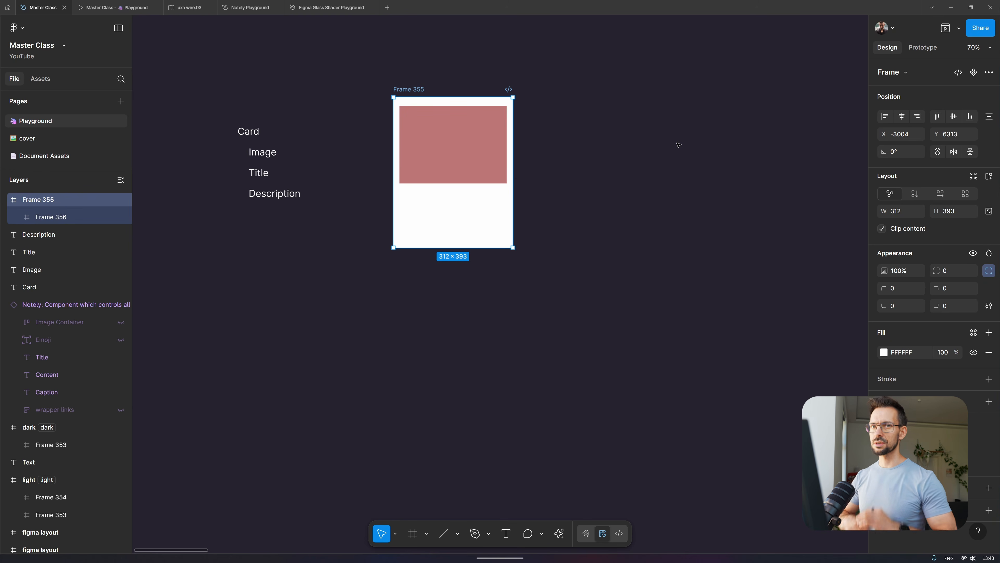
- Set the nested red frame's X position to 0, and centre it horizontally in its parent with a Center constraint
{"action": "left_click", "coordinate": [437, 137]}
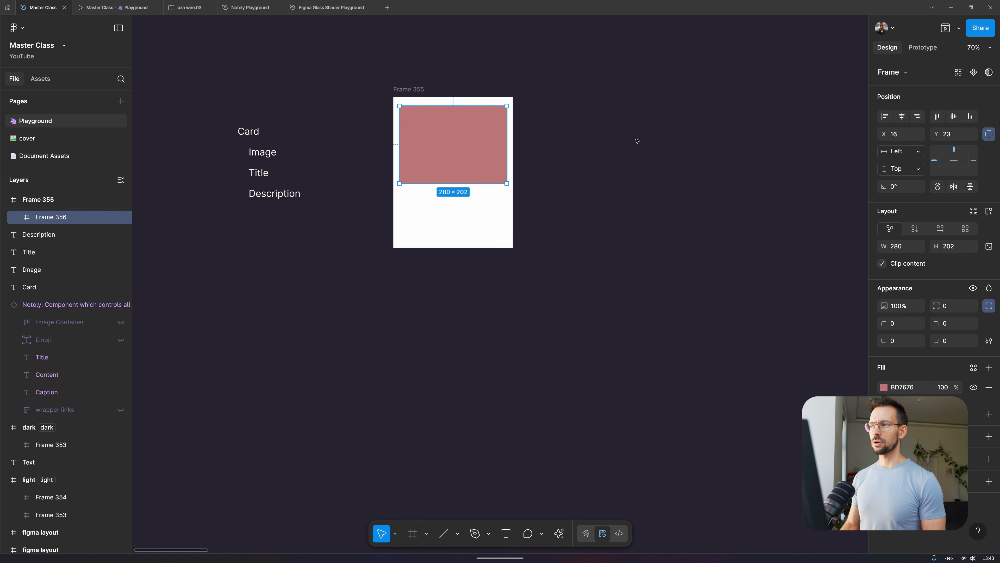
{"action": "left_click", "coordinate": [904, 133]}
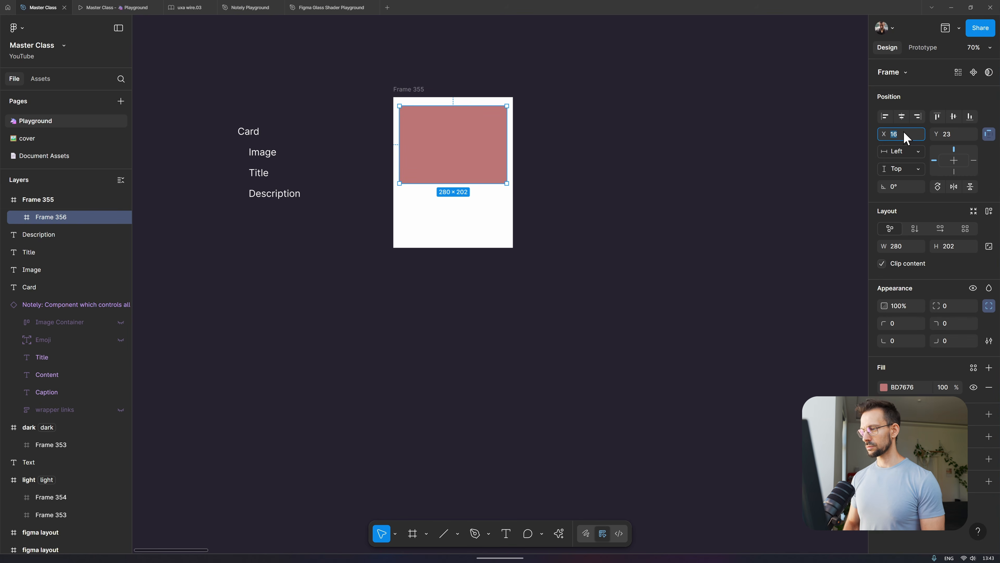
{"action": "type", "text": "0"}
{"action": "key", "text": "Return"}
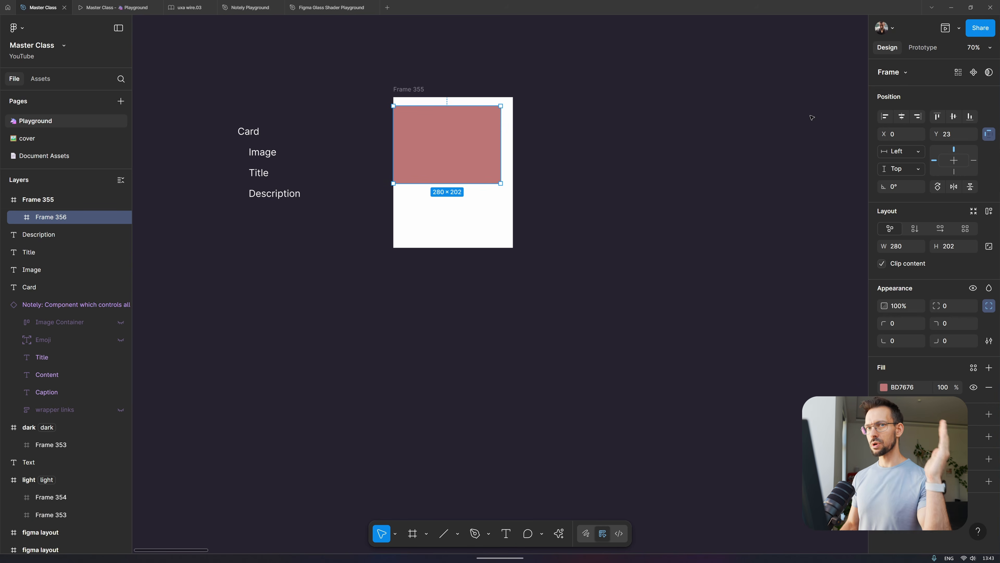
{"action": "left_click", "coordinate": [903, 119]}
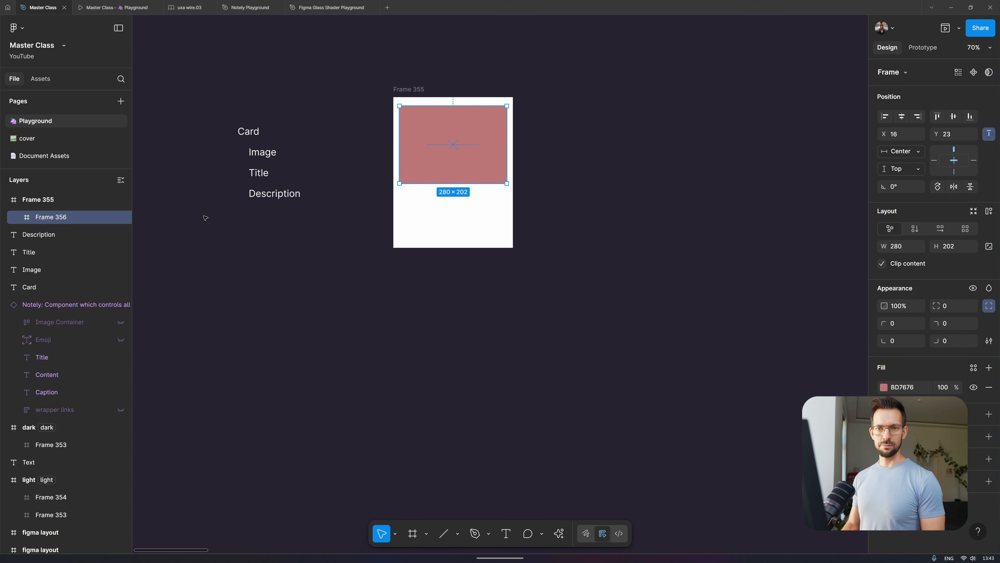
- Rename the outer white frame as "card"
{"action": "double_click", "coordinate": [44, 200]}
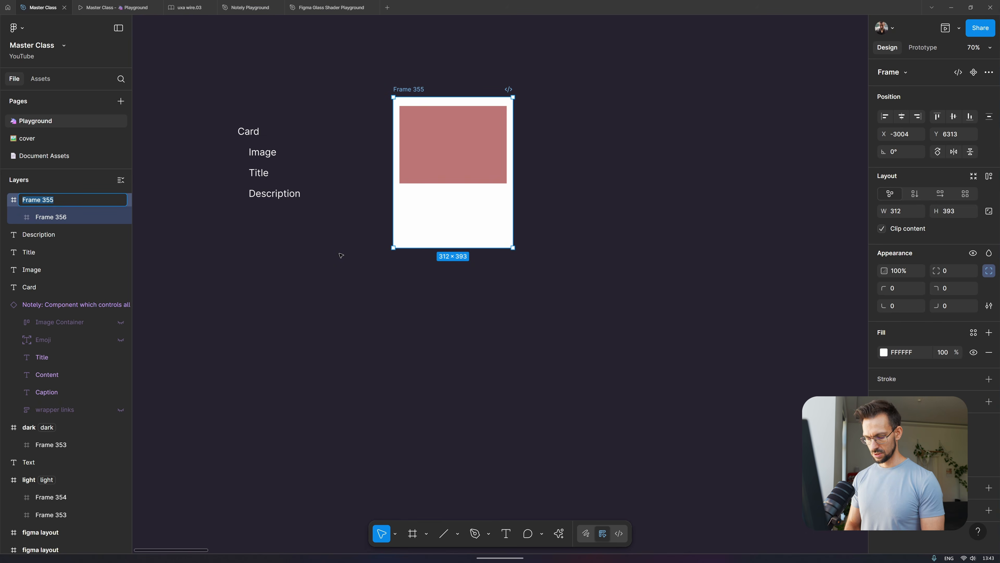
{"action": "type", "text": "card"}
{"action": "key", "text": "Return"}
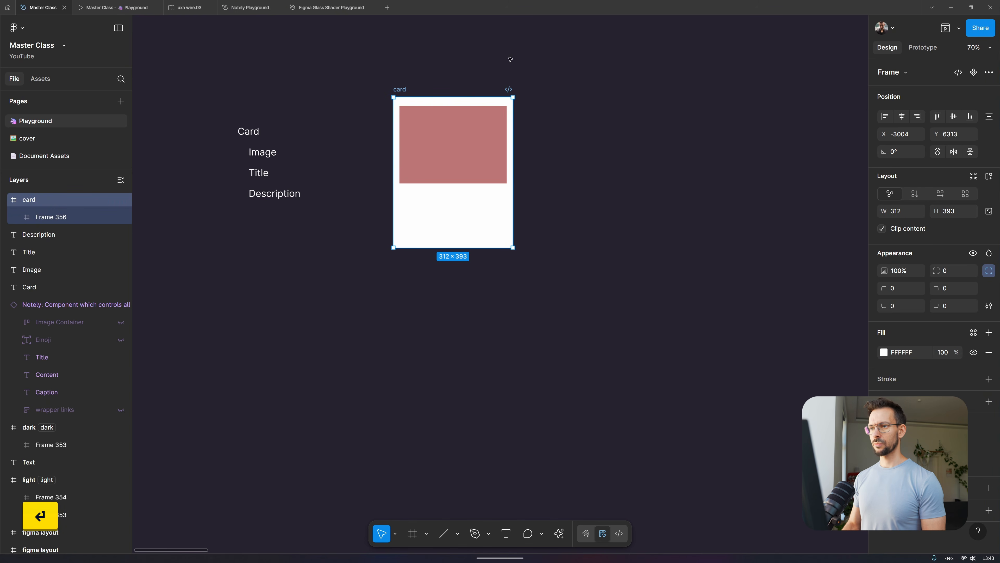
- Rename the nested red frame as "image" and clear the selection
{"action": "left_click", "coordinate": [478, 132]}
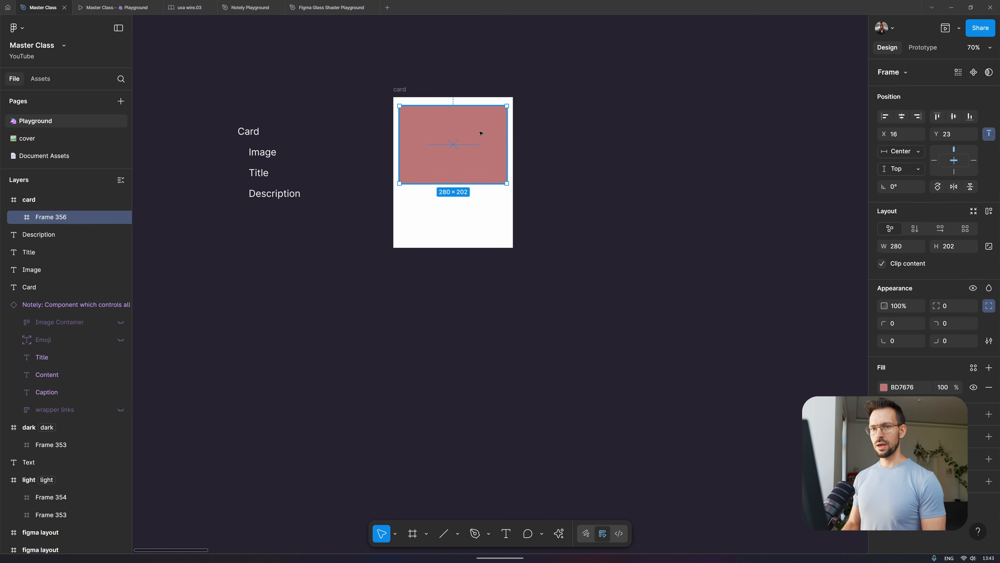
{"action": "double_click", "coordinate": [61, 217]}
{"action": "type", "text": "image"}
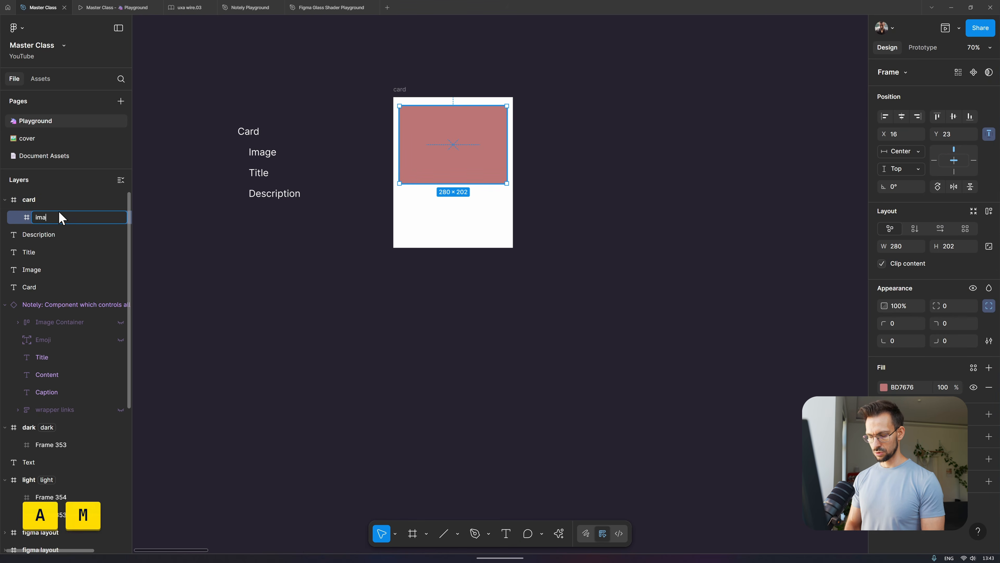
{"action": "key", "text": "Return"}
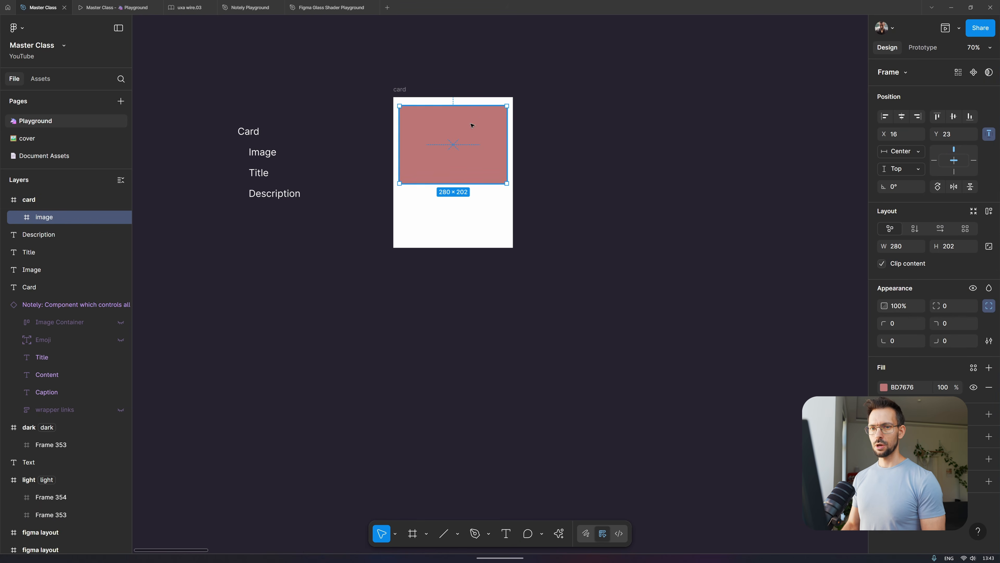
{"action": "left_click", "coordinate": [462, 83]}
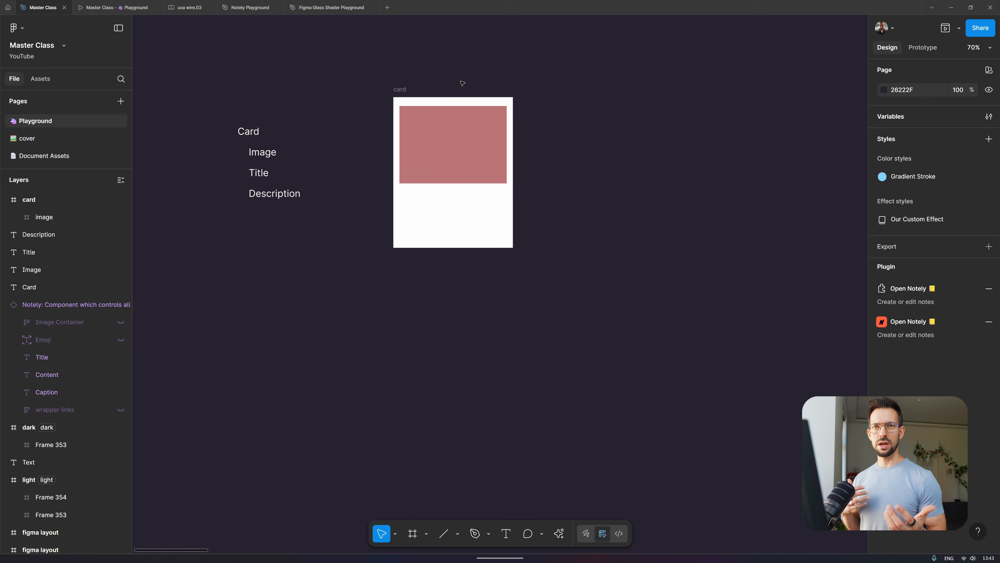
- Open the card frame's name for editing on the canvas and in the layer list, keeping it as "card"
{"action": "left_click", "coordinate": [405, 111]}
{"action": "double_click", "coordinate": [405, 95]}
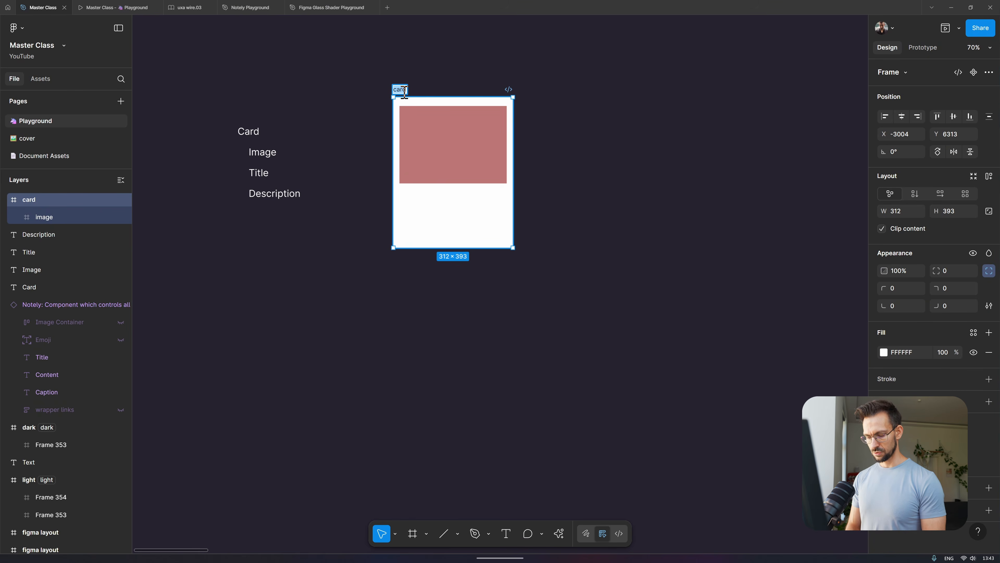
{"action": "key", "text": "Return"}
{"action": "left_click", "coordinate": [425, 86]}
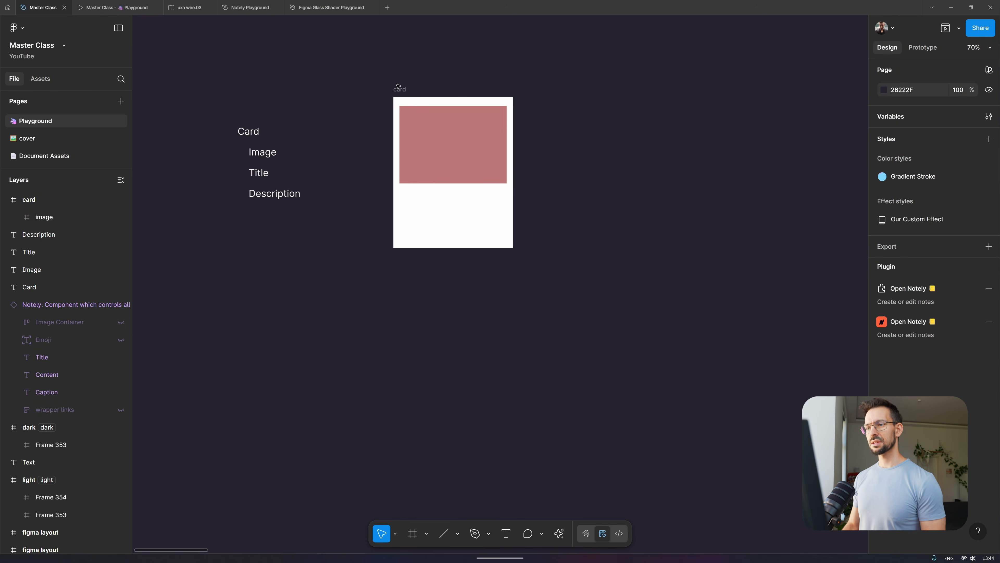
{"action": "left_click", "coordinate": [404, 88]}
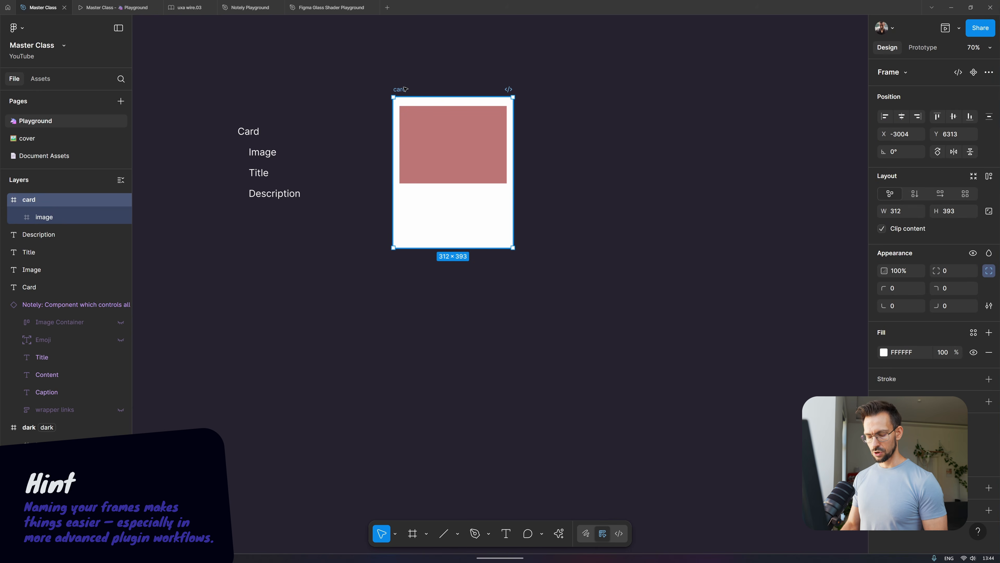
{"action": "key", "text": "ctrl+r"}
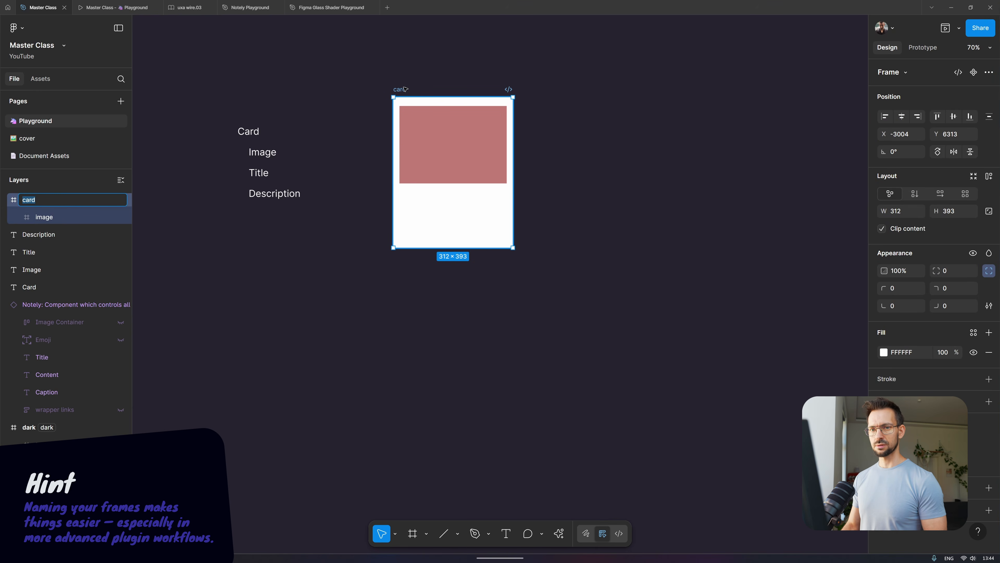
{"action": "key", "text": "Return"}
{"action": "left_click", "coordinate": [443, 106]}
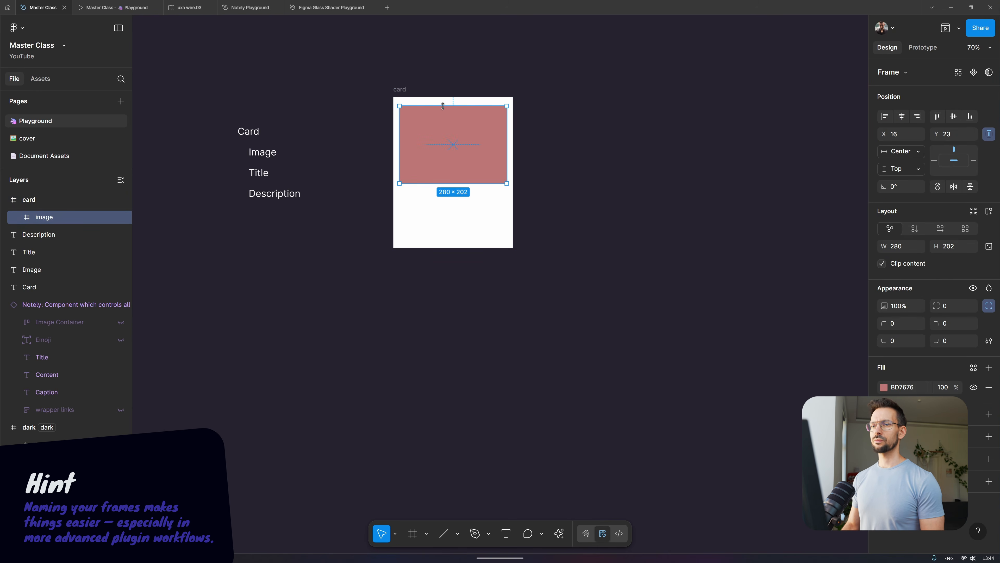
- Try a bulk rename of the four outline text labels using the current name plus an ascending number, and cancel it
{"action": "left_click_drag", "start_coordinate": [330, 94], "coordinate": [214, 259]}
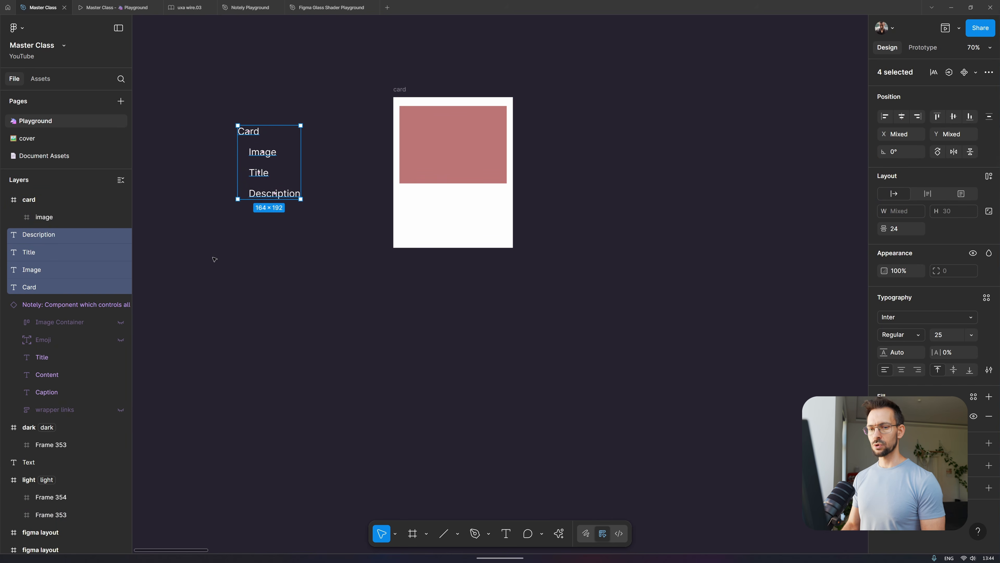
{"action": "left_click_drag", "start_coordinate": [204, 103], "coordinate": [310, 264]}
{"action": "key", "text": "ctrl+r"}
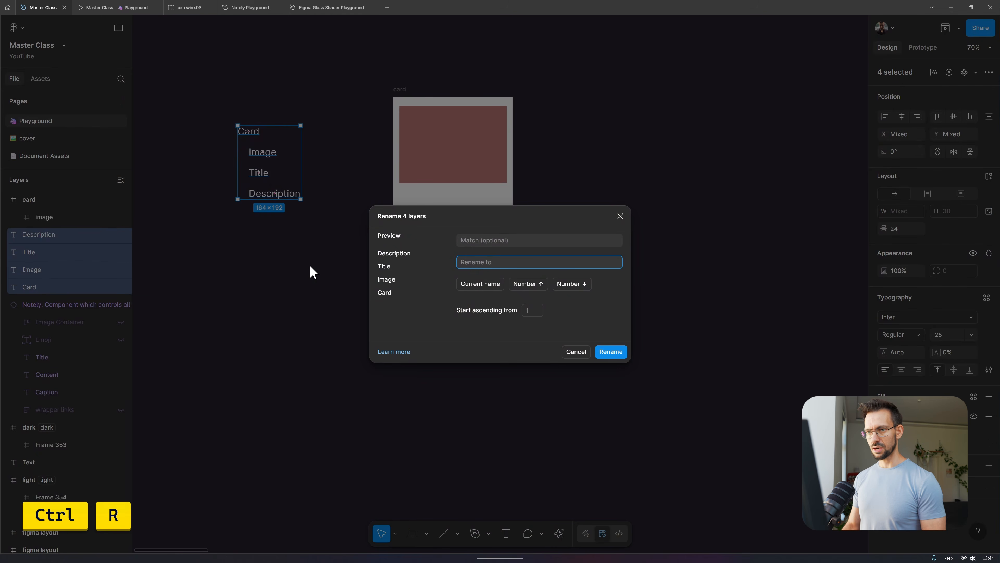
{"action": "left_click", "coordinate": [514, 240]}
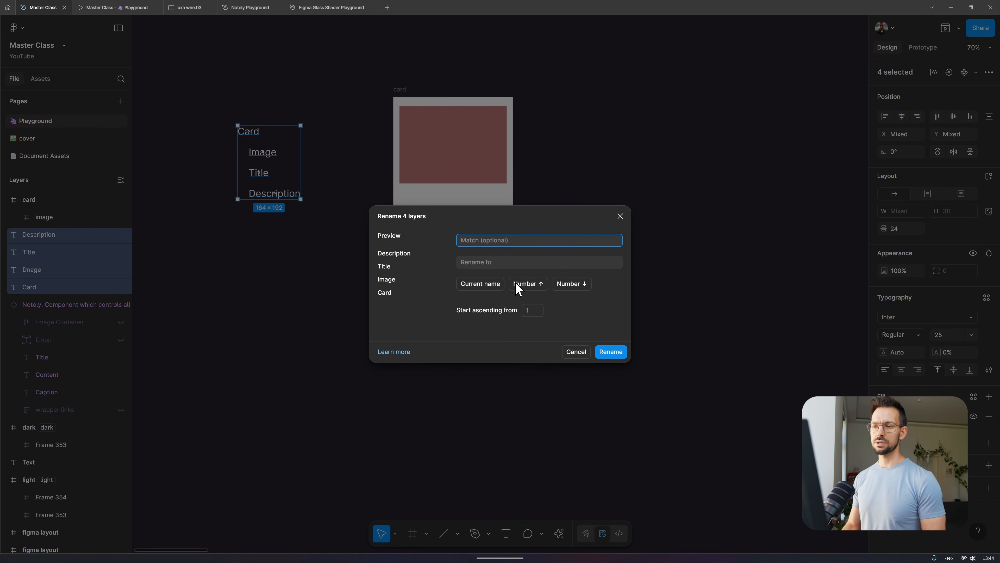
{"action": "left_click", "coordinate": [491, 286]}
{"action": "left_click", "coordinate": [517, 286]}
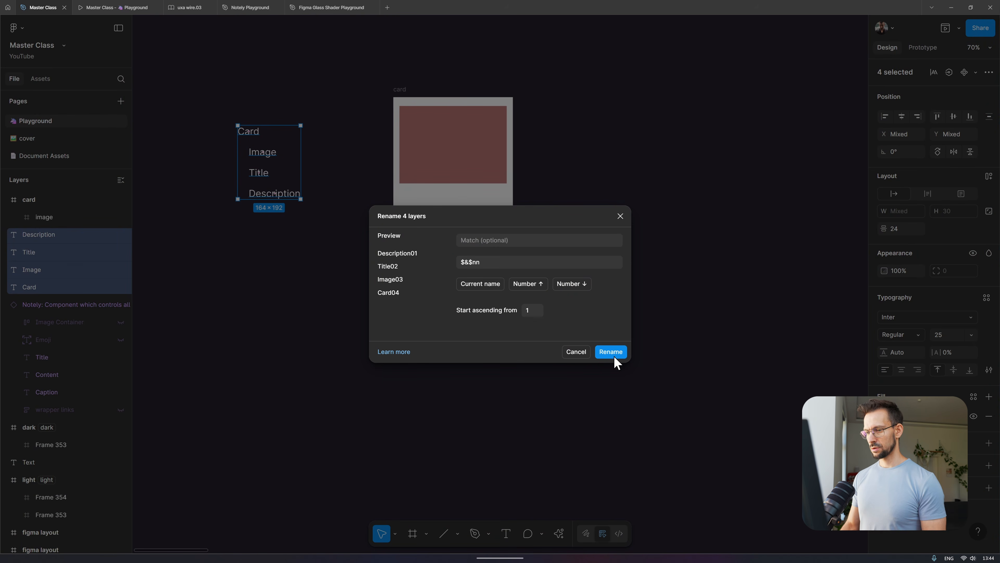
{"action": "left_click", "coordinate": [576, 352]}
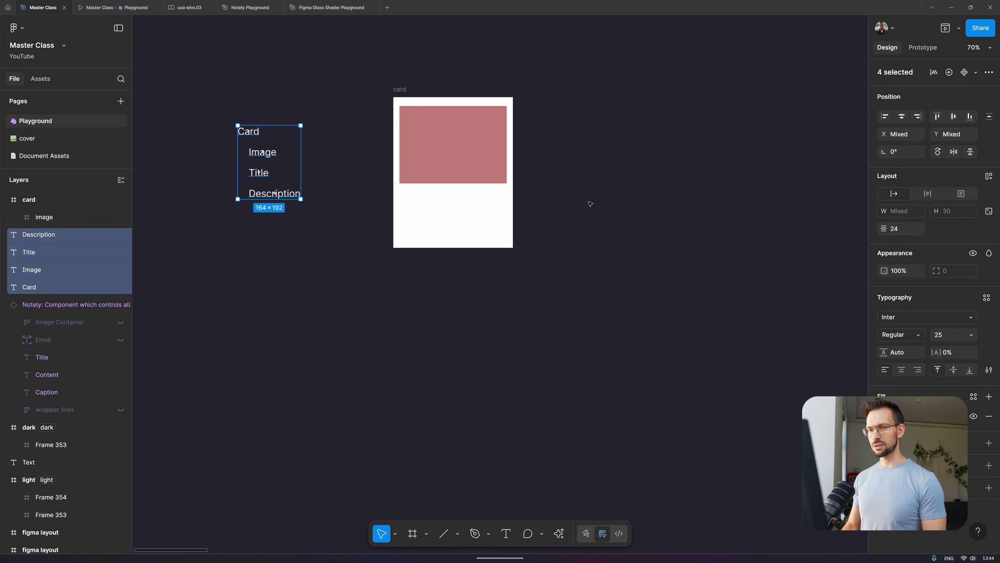
- Add a text layer reading "Title" inside the card frame, just below the image frame
{"action": "left_click", "coordinate": [607, 133]}
{"action": "left_click", "coordinate": [450, 150], "text": "ctrl"}
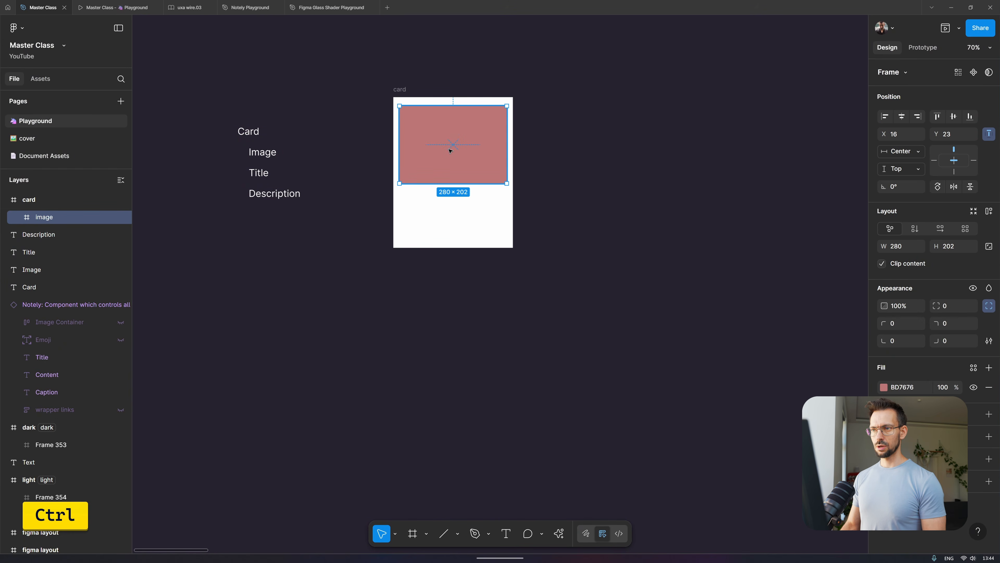
{"action": "key", "text": "t"}
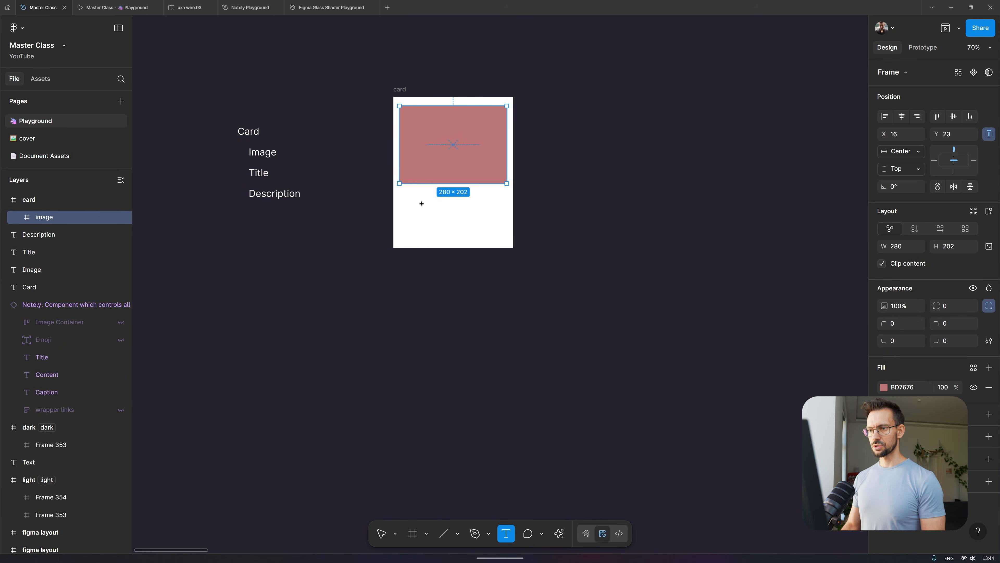
{"action": "left_click", "coordinate": [403, 195]}
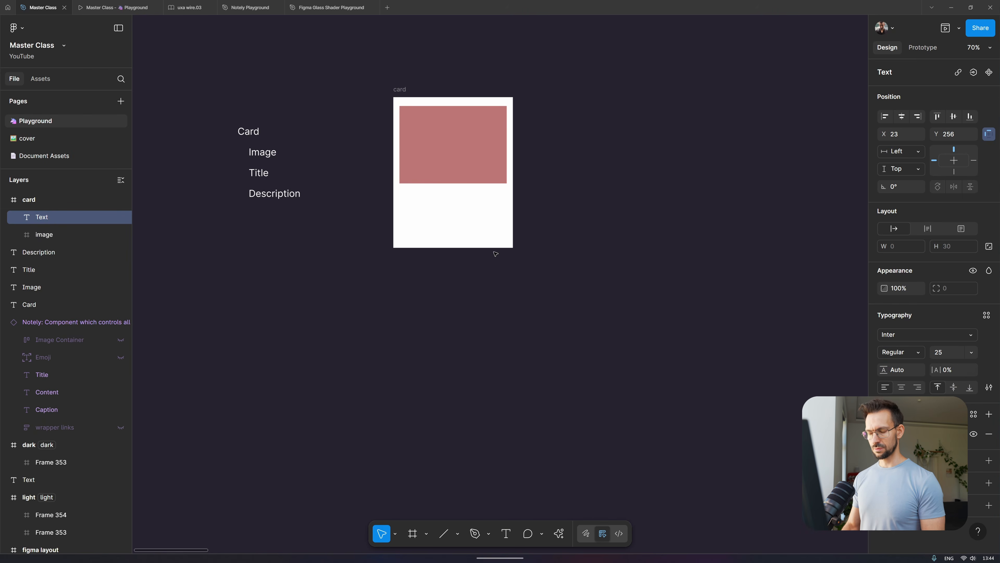
{"action": "type", "text": "Title"}
{"action": "key", "text": "Escape"}
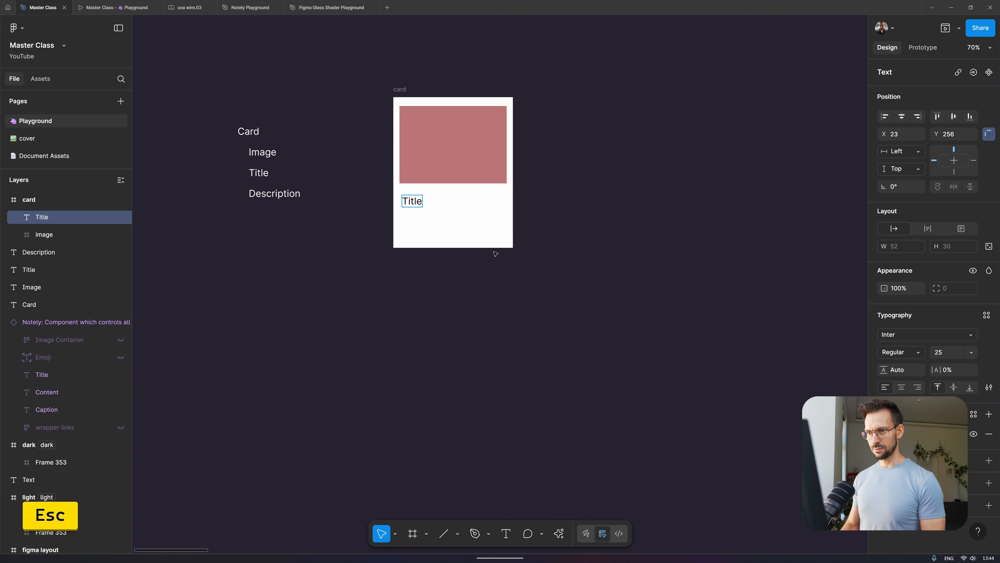
- Duplicate the Title text just below itself inside the card and change the copy's text to "Description"
{"action": "left_click_drag", "start_coordinate": [412, 200], "coordinate": [412, 222]}
{"action": "key", "text": "alt"}
{"action": "key", "text": "Return"}
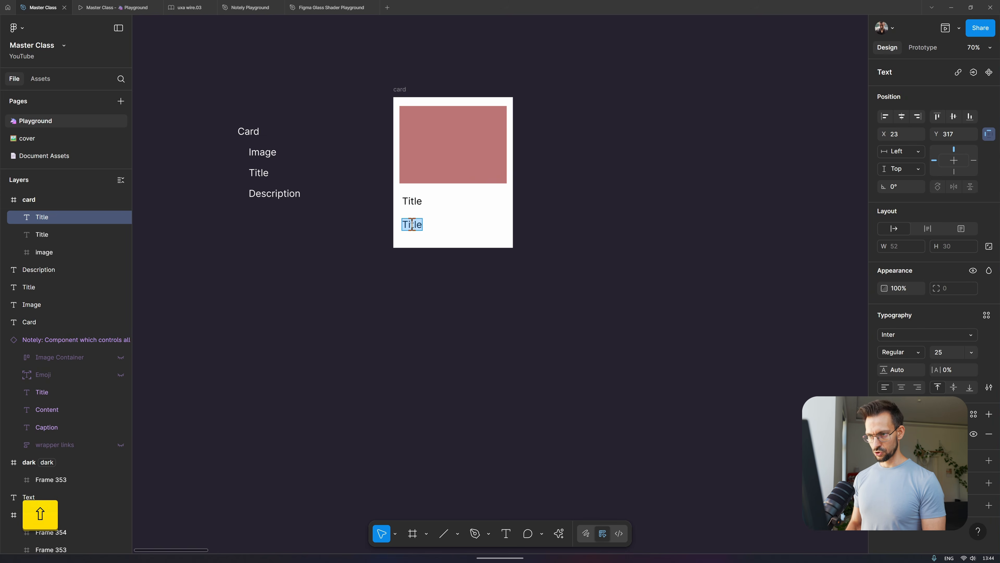
{"action": "type", "text": "Description"}
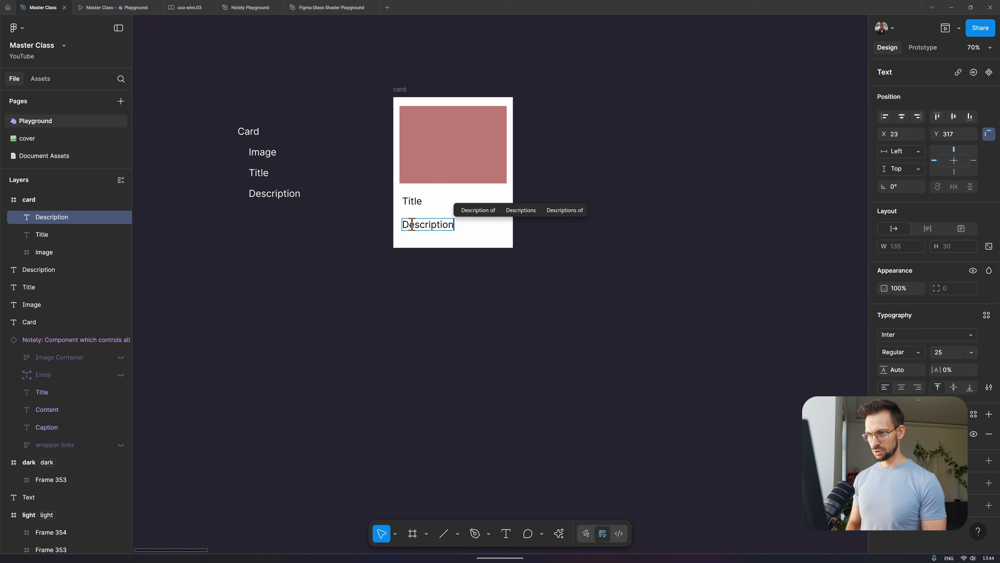
{"action": "key", "text": "Escape"}
- Try enlarging the card frame from its lower-right corner twice, undoing the resize each time
{"action": "left_click", "coordinate": [455, 159]}
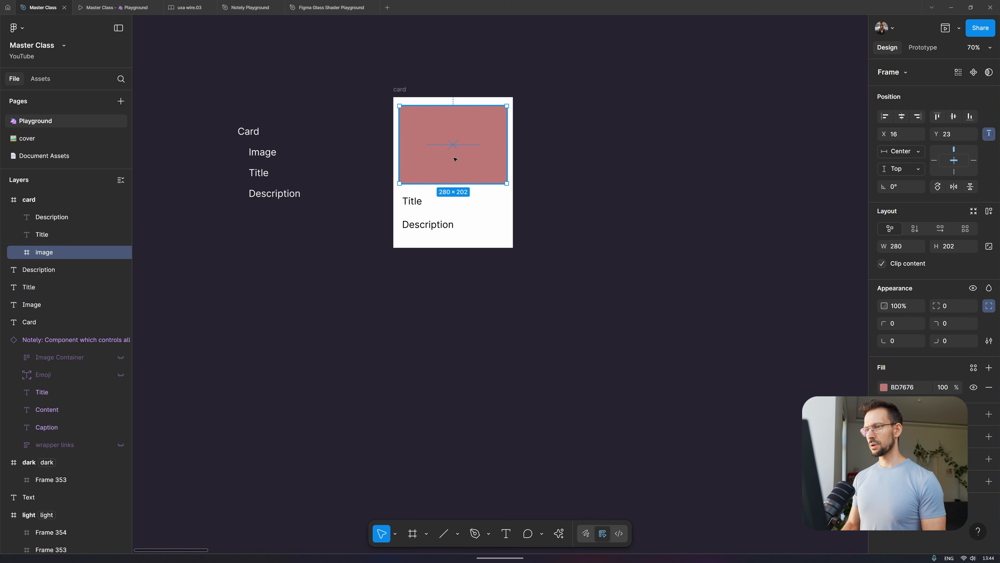
{"action": "left_click", "coordinate": [479, 204], "text": "ctrl"}
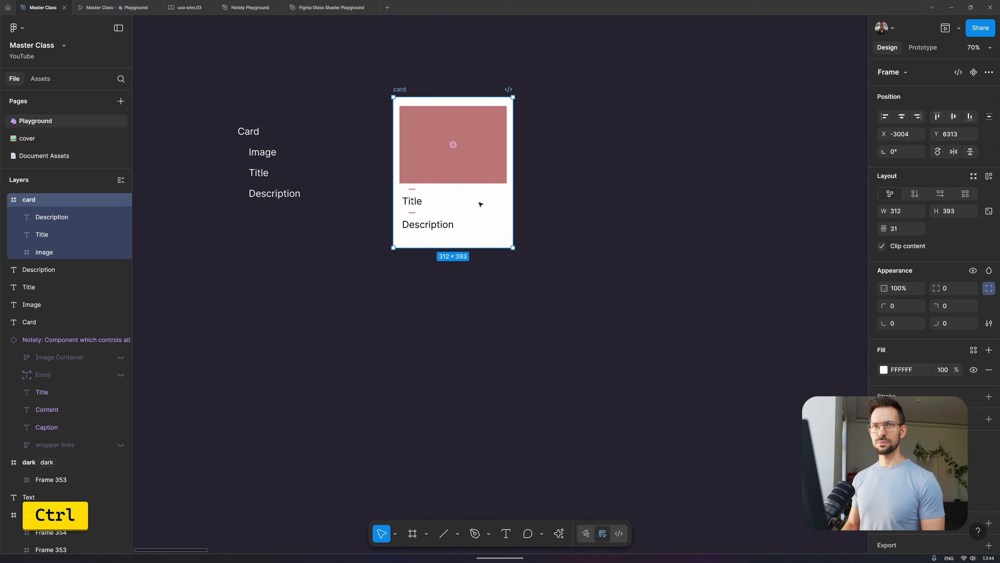
{"action": "left_click", "coordinate": [551, 226]}
{"action": "left_click", "coordinate": [479, 227], "text": "ctrl"}
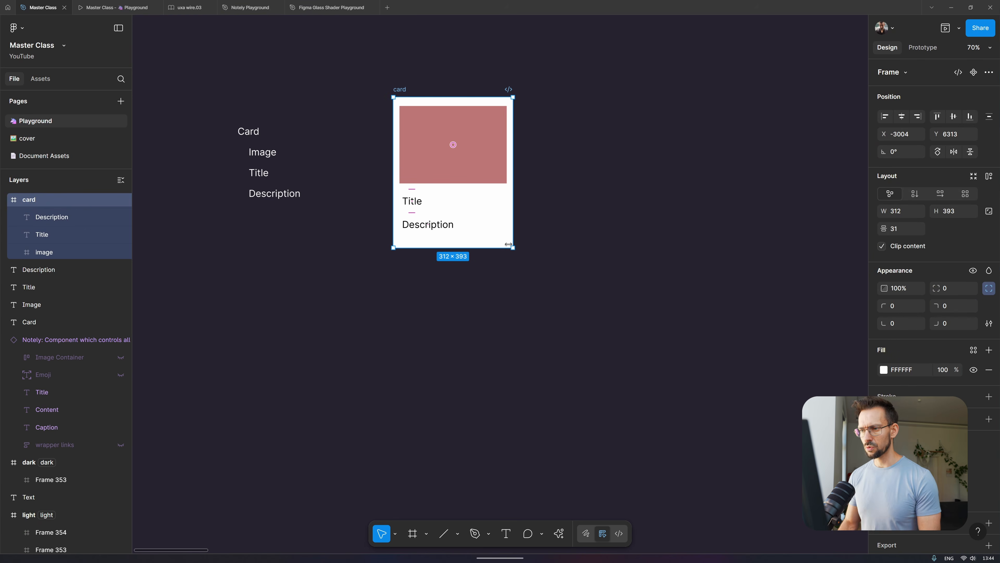
{"action": "left_click_drag", "start_coordinate": [512, 247], "coordinate": [548, 282]}
{"action": "key", "text": "ctrl+z"}
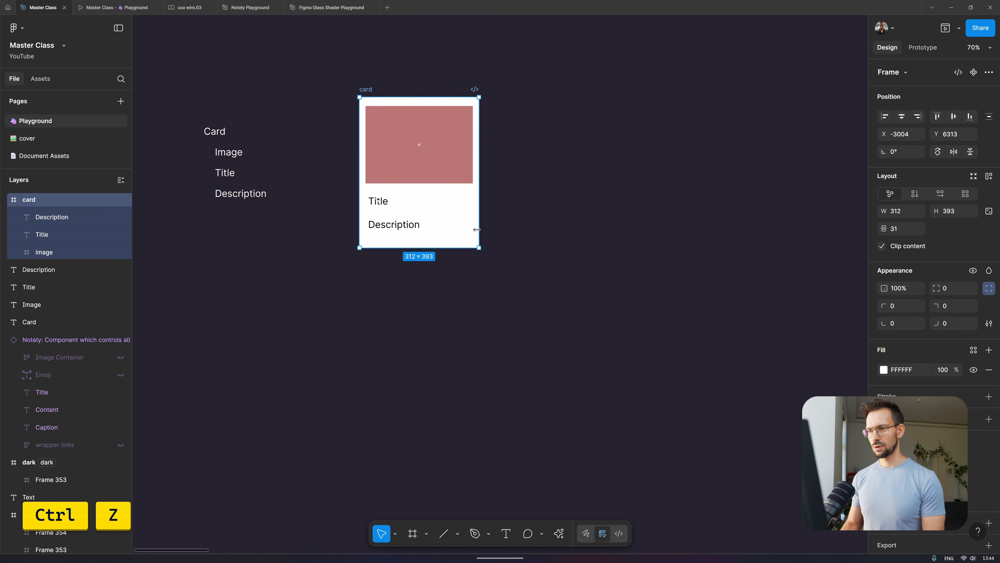
{"action": "left_click_drag", "start_coordinate": [478, 249], "coordinate": [539, 252]}
{"action": "key", "text": "ctrl+z"}
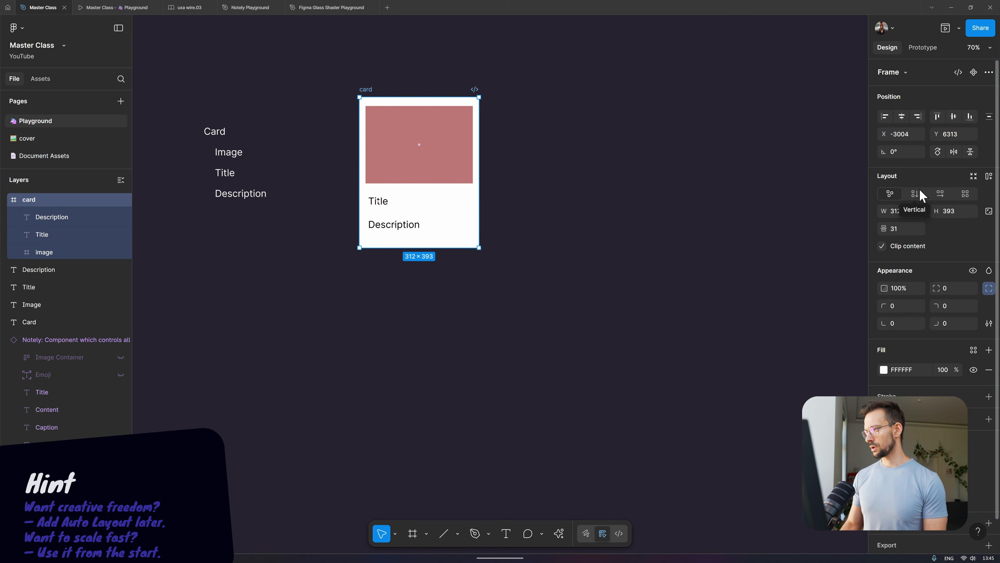
- Resize the card frame to fit its contents, apply vertical auto layout, and shift it slightly on the canvas
{"action": "left_click", "coordinate": [978, 177]}
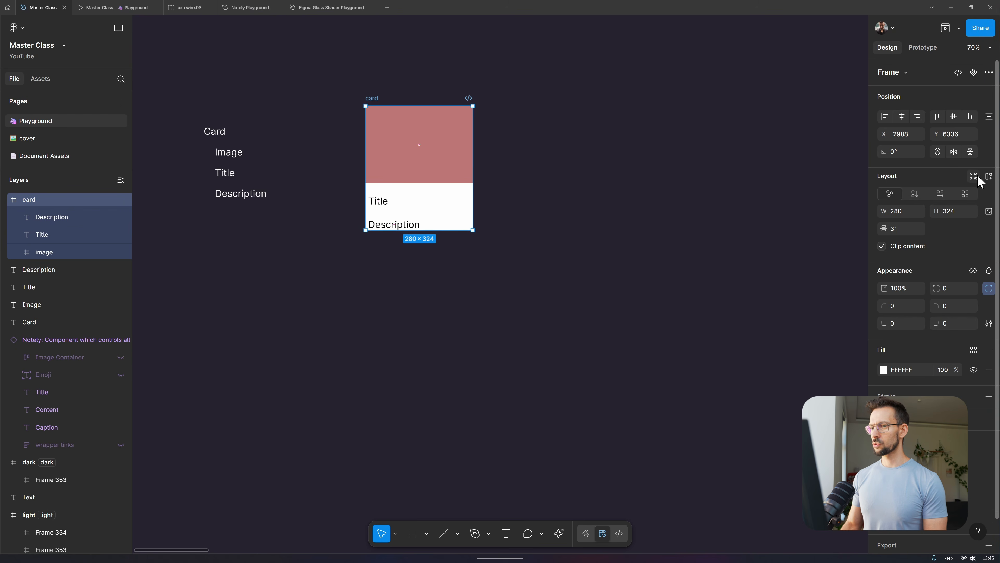
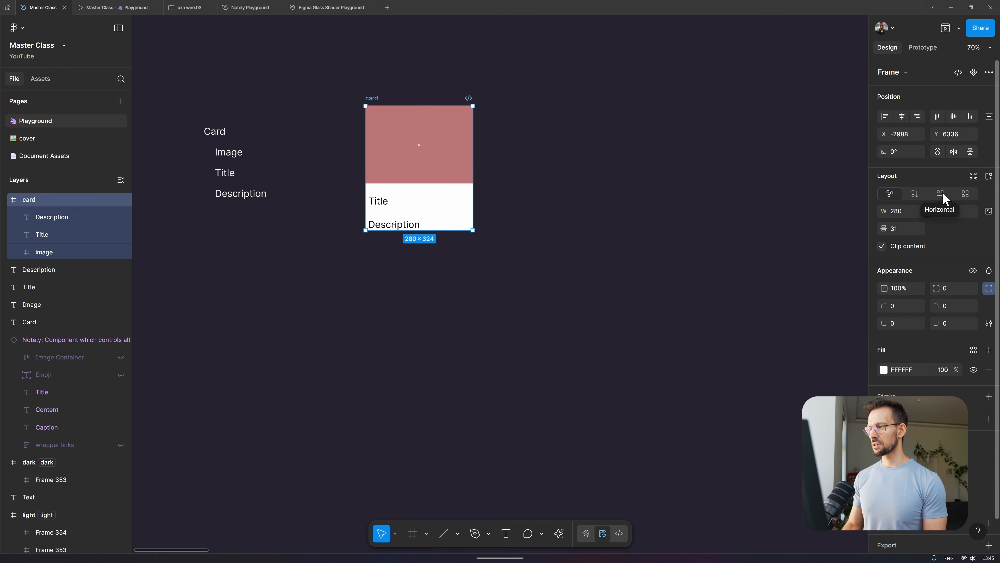
{"action": "left_click", "coordinate": [989, 177]}
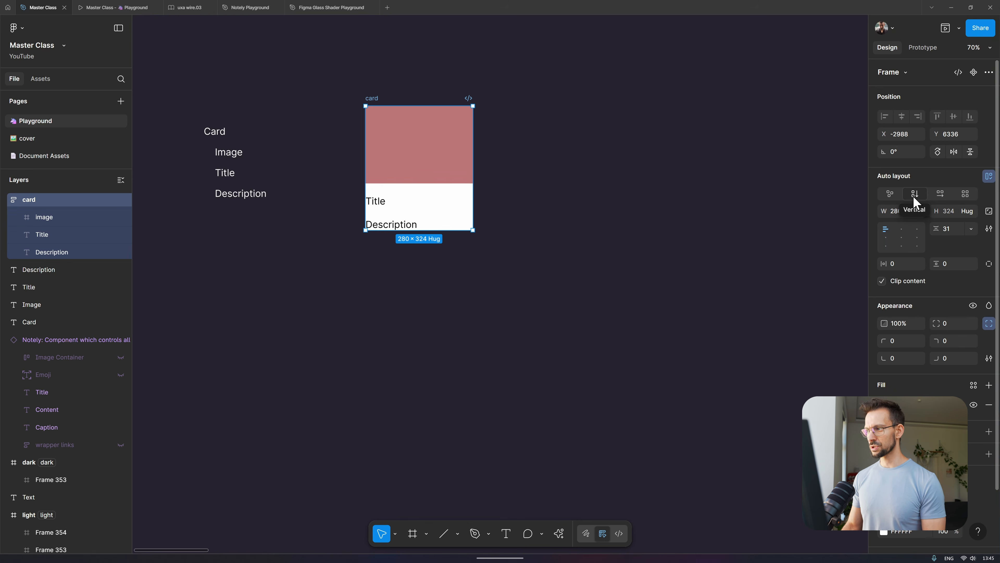
{"action": "left_click_drag", "start_coordinate": [392, 217], "coordinate": [391, 222]}
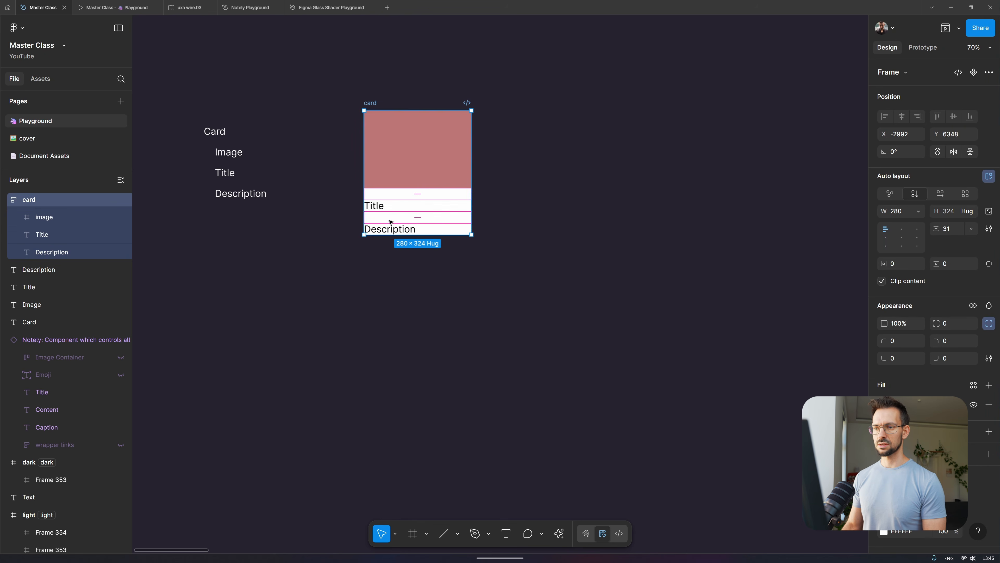
- Paste six copies of the Description text below the original inside the auto-layout card
{"action": "double_click", "coordinate": [391, 228]}
{"action": "key", "text": "Escape"}
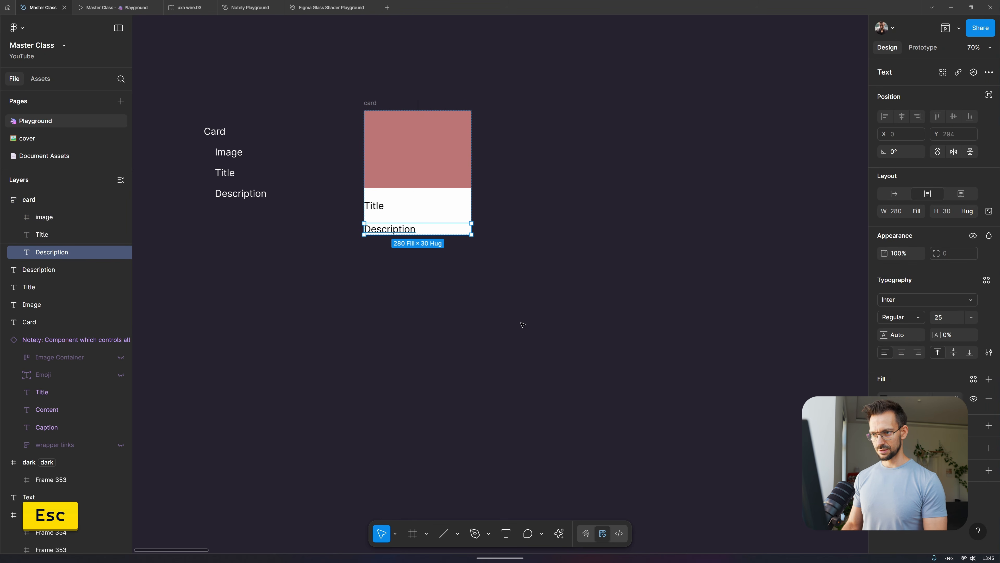
{"action": "key", "text": "ctrl+v"}
{"action": "key", "text": "ctrl+v"}
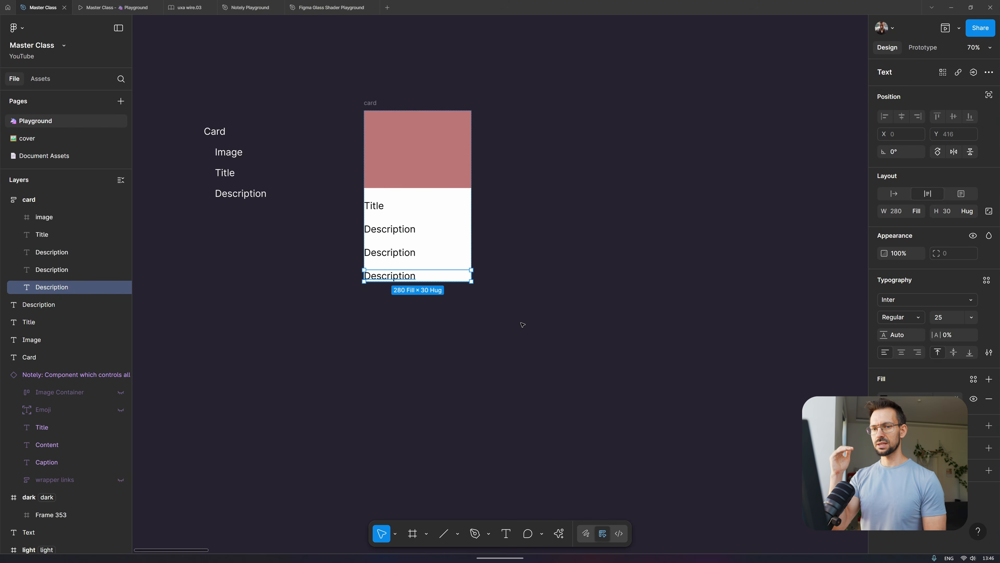
{"action": "key", "text": "ctrl+v"}
{"action": "key", "text": "ctrl+v"}
{"action": "key", "text": "ctrl+v"}
{"action": "key", "text": "ctrl+v"}
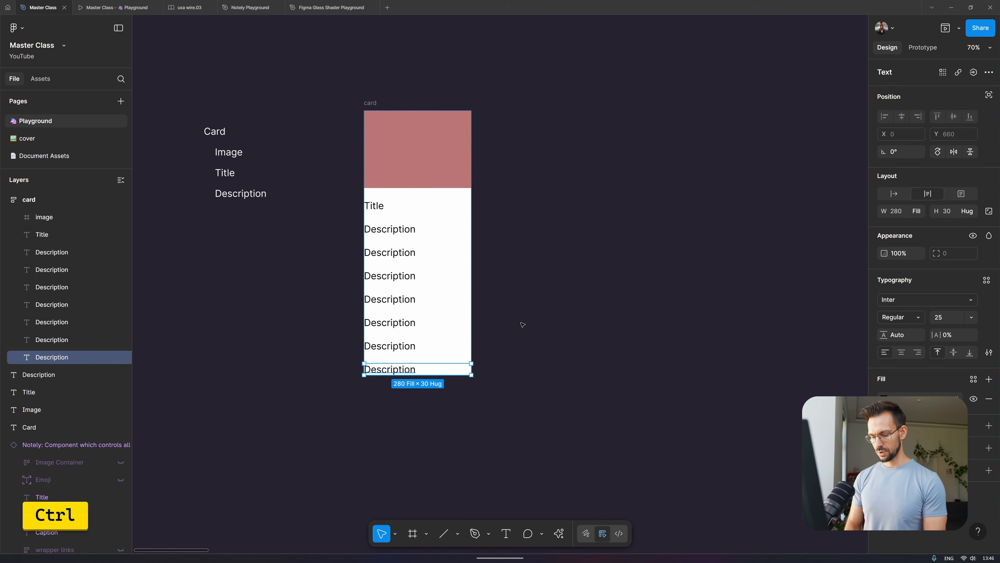
- Undo all the pasted Description copies in the card
{"action": "key", "text": "ctrl+z"}
{"action": "key", "text": "ctrl+z"}
{"action": "key", "text": "ctrl+z"}
{"action": "key", "text": "ctrl+z"}
{"action": "key", "text": "ctrl+z"}
{"action": "key", "text": "ctrl+z"}
{"action": "key", "text": "ctrl+z"}
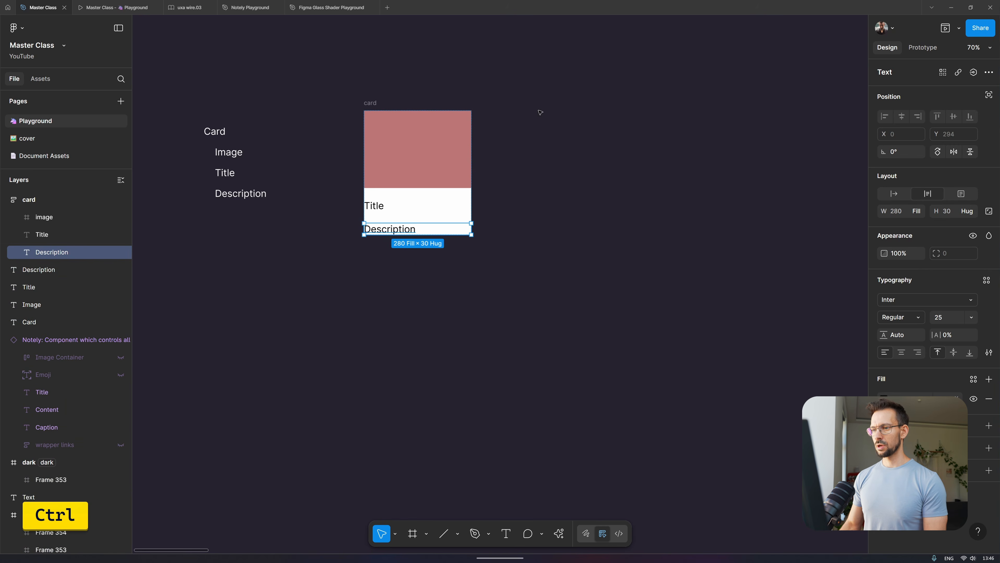
- Duplicate the card beside the original on the same row and remove auto layout from the copy
{"action": "left_click", "coordinate": [390, 103]}
{"action": "left_click_drag", "start_coordinate": [390, 103], "coordinate": [542, 104]}
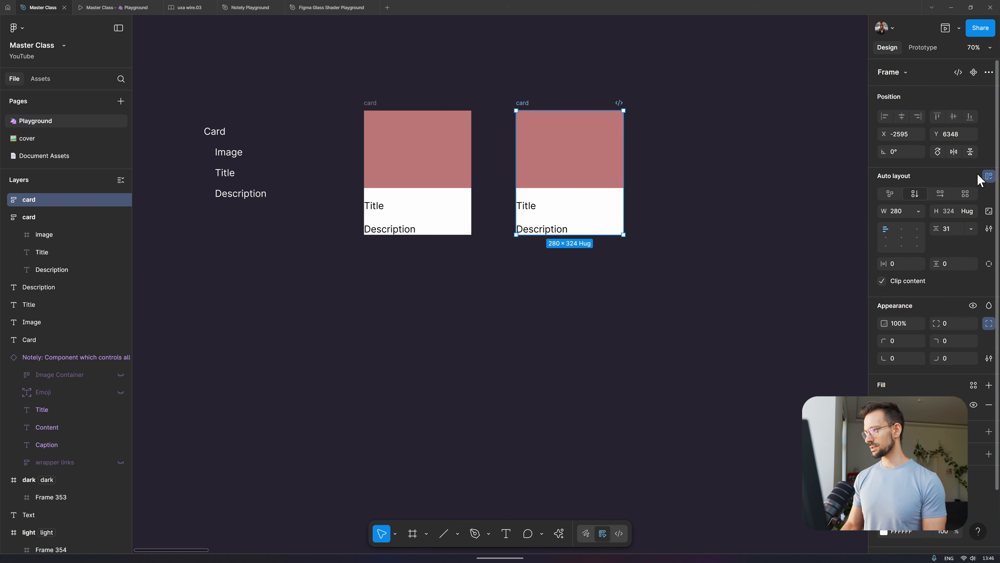
{"action": "left_click", "coordinate": [989, 176]}
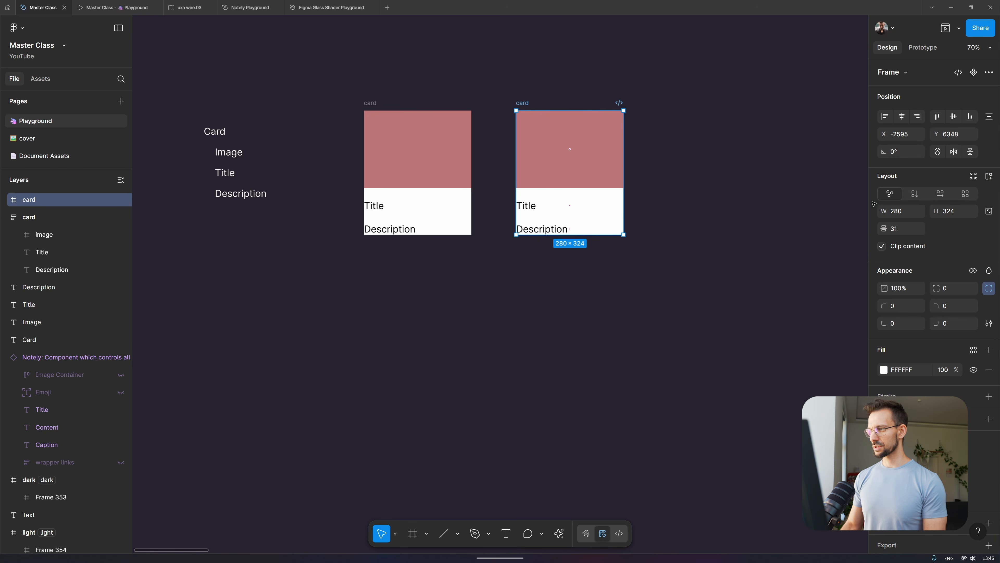
- Paste six copies of the Description text inside the card copy that has no auto layout
{"action": "left_click", "coordinate": [557, 230]}
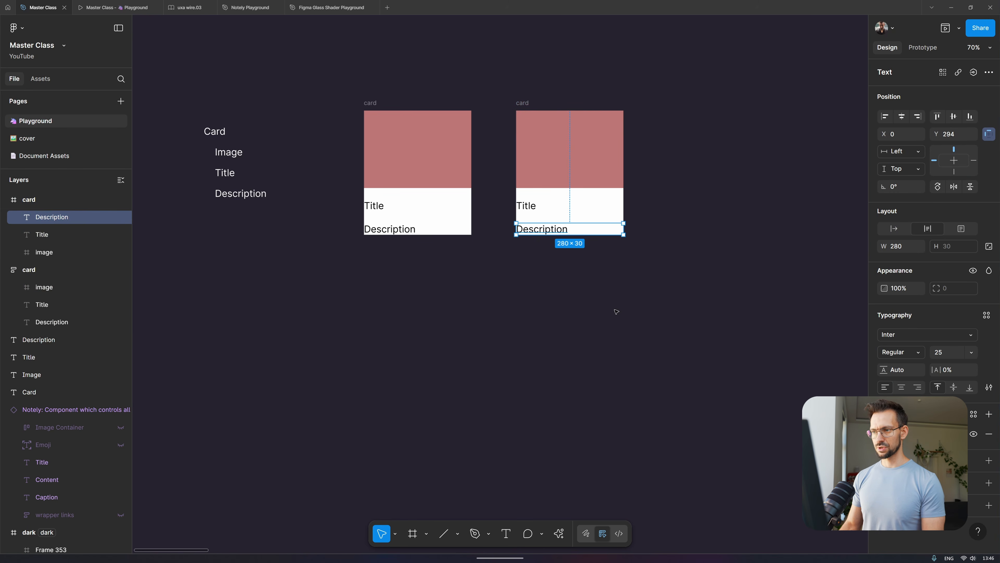
{"action": "key", "text": "ctrl+c"}
{"action": "key", "text": "ctrl+v"}
{"action": "key", "text": "ctrl+v"}
{"action": "key", "text": "ctrl+v"}
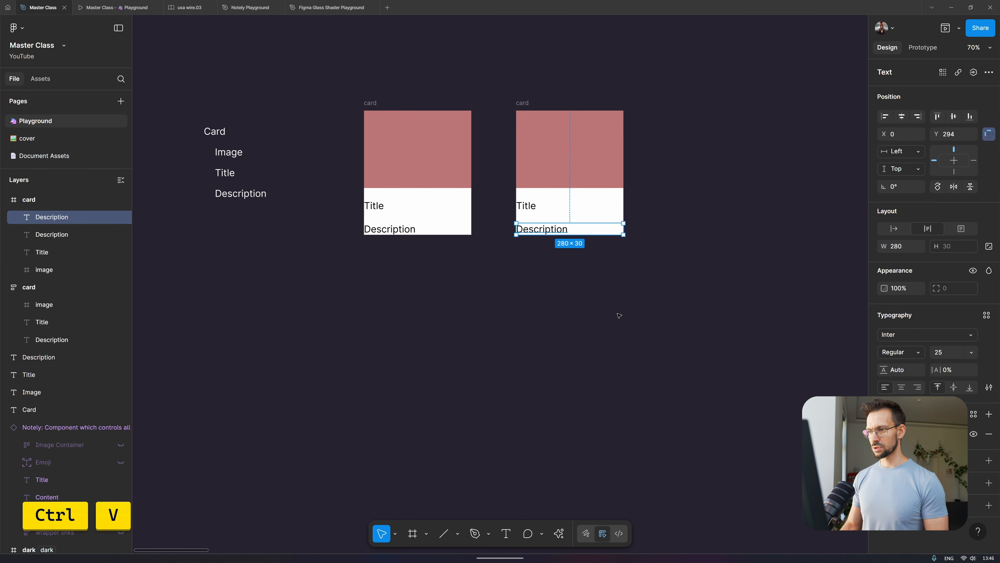
{"action": "key", "text": "ctrl+v"}
{"action": "key", "text": "ctrl+v"}
{"action": "key", "text": "ctrl+v"}
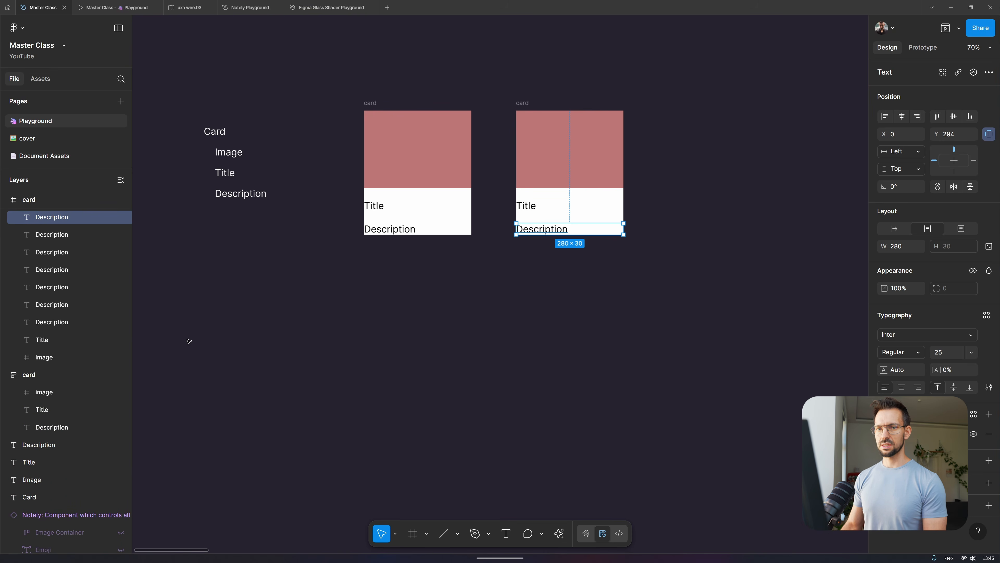
- Select several of the overlapping Description copies one by one and delete the whole duplicated card
{"action": "left_click", "coordinate": [58, 238]}
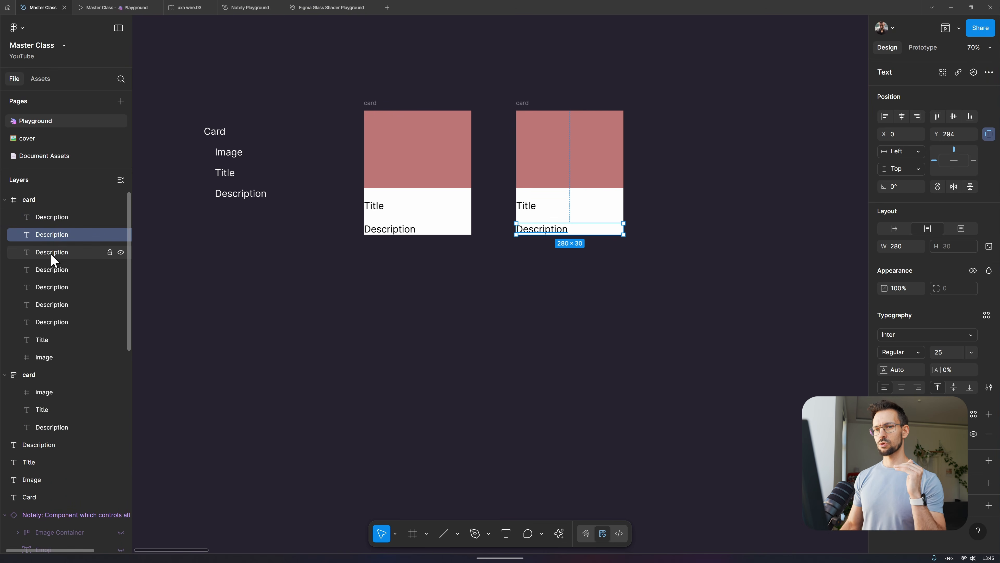
{"action": "left_click", "coordinate": [58, 252]}
{"action": "left_click", "coordinate": [57, 289]}
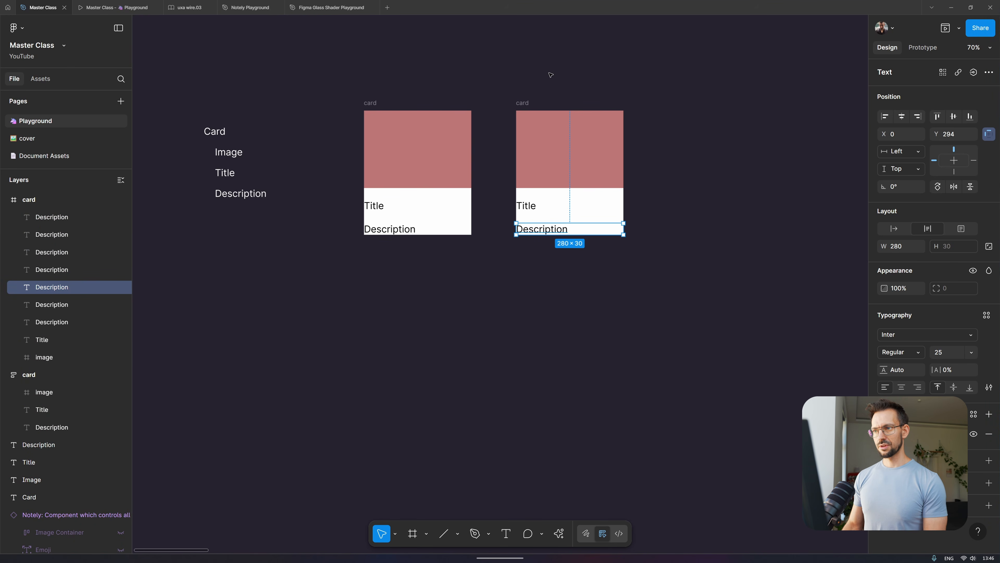
{"action": "left_click", "coordinate": [527, 111]}
{"action": "key", "text": "Delete"}
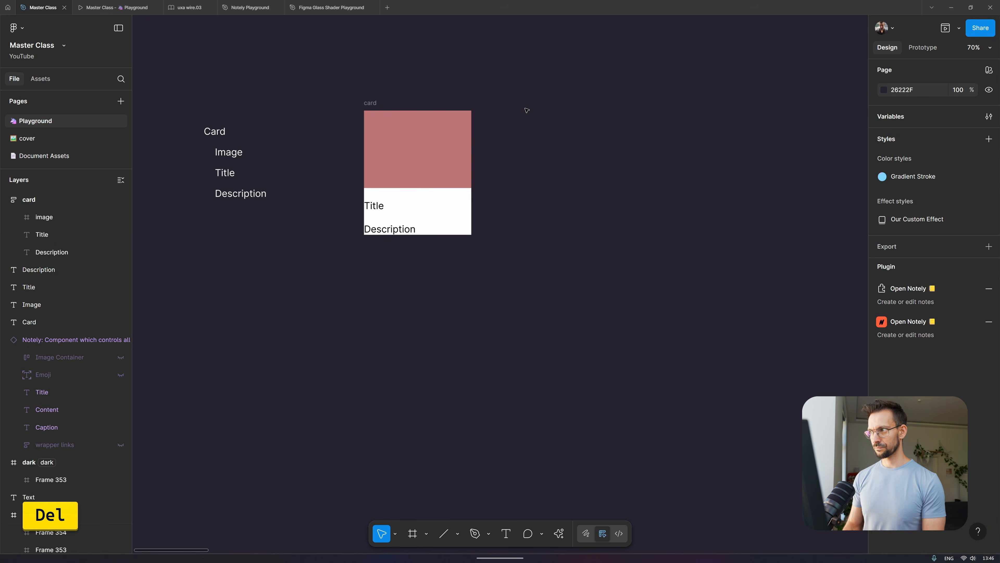
- Extend the card's description text to "Description Lorem ipsum, dolore estus" and clear the selection
{"action": "left_click", "coordinate": [453, 146]}
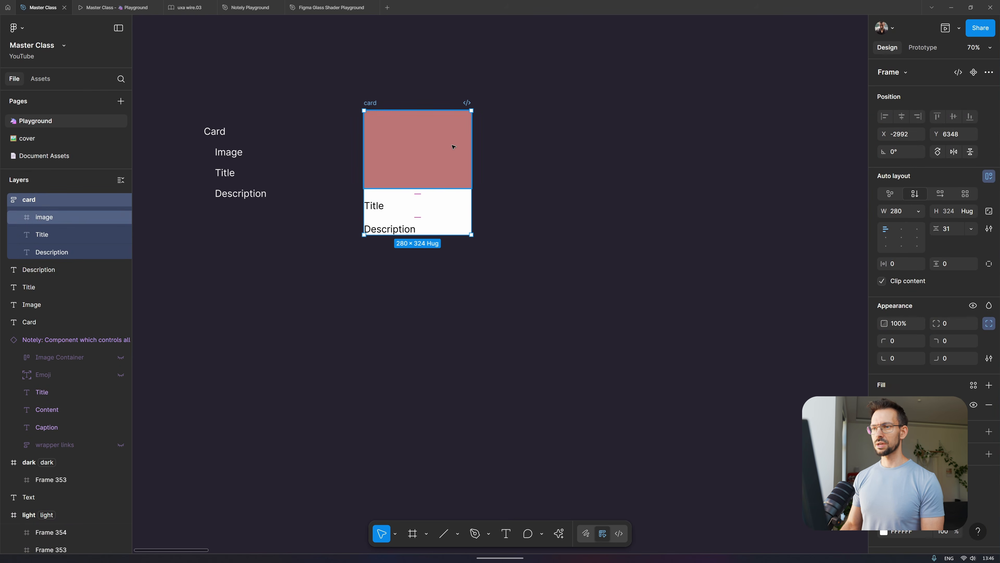
{"action": "key", "text": "ctrl"}
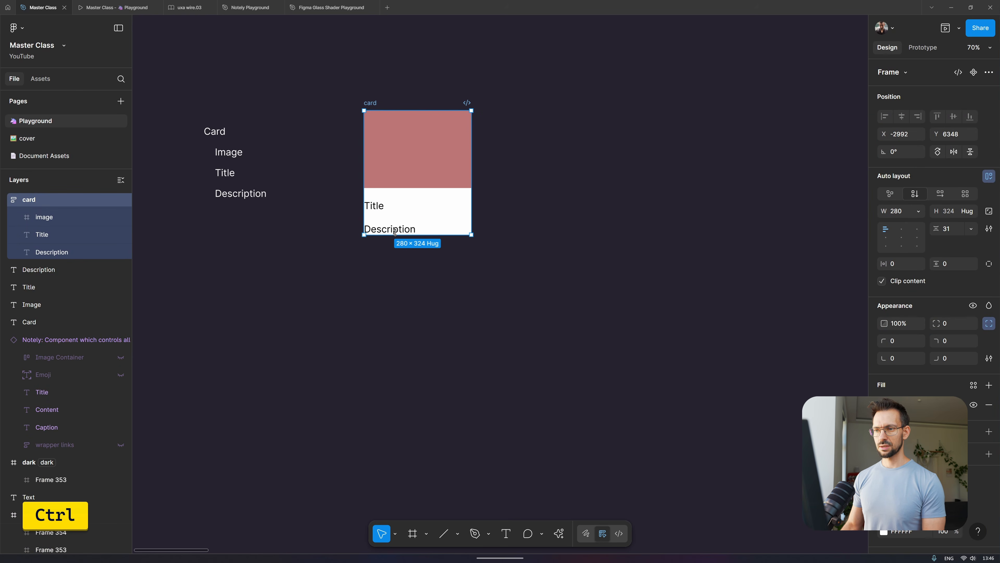
{"action": "double_click", "coordinate": [398, 232], "text": "ctrl"}
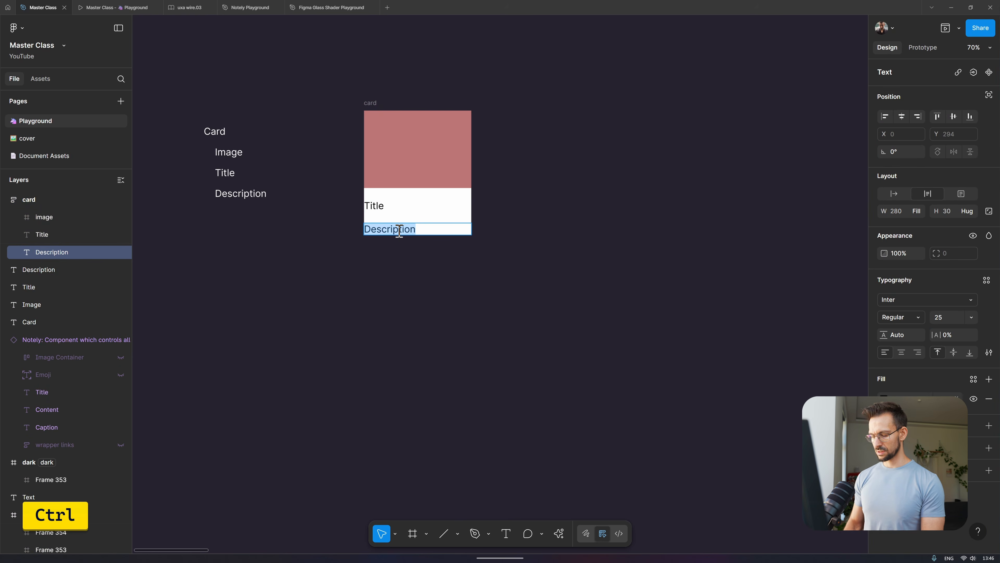
{"action": "key", "text": "Right"}
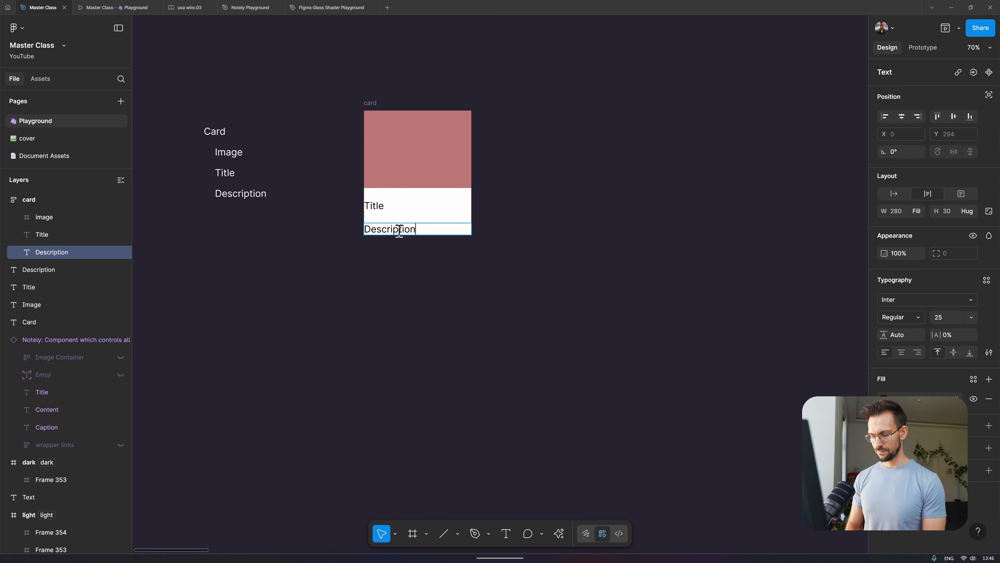
{"action": "key", "text": "Return"}
{"action": "key", "text": "BackSpace"}
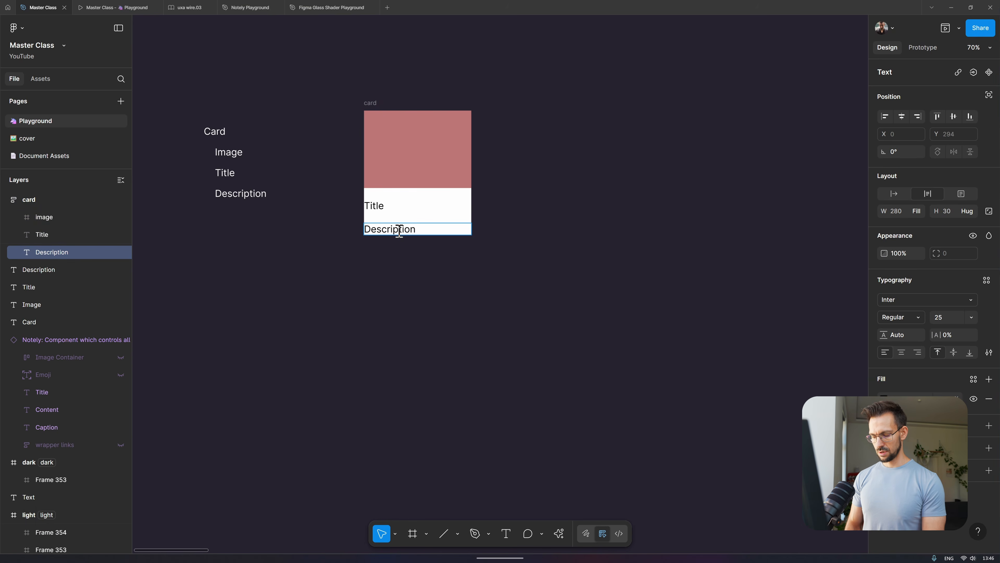
{"action": "key", "text": "shift"}
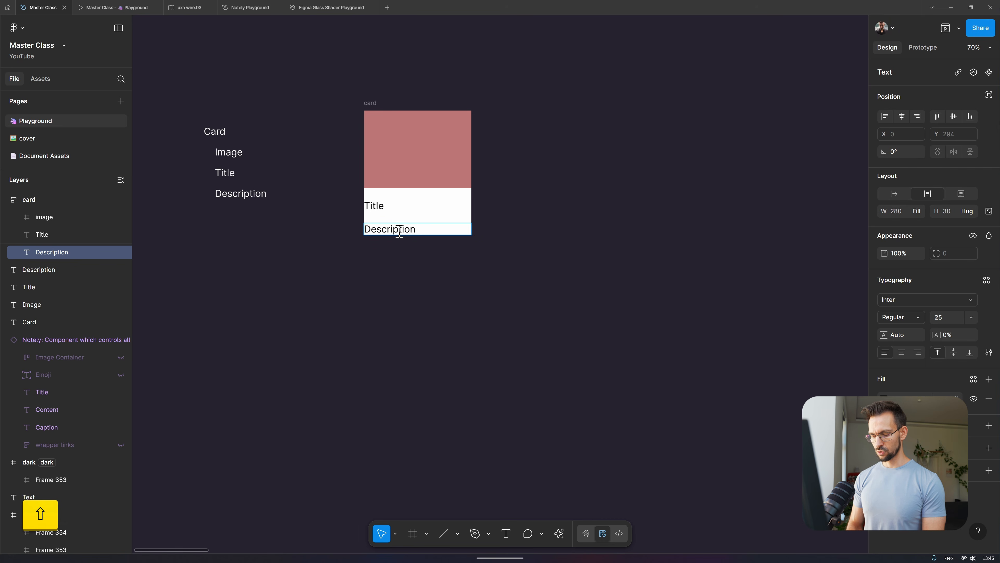
{"action": "type", "text": "Lorem ipsum, "}
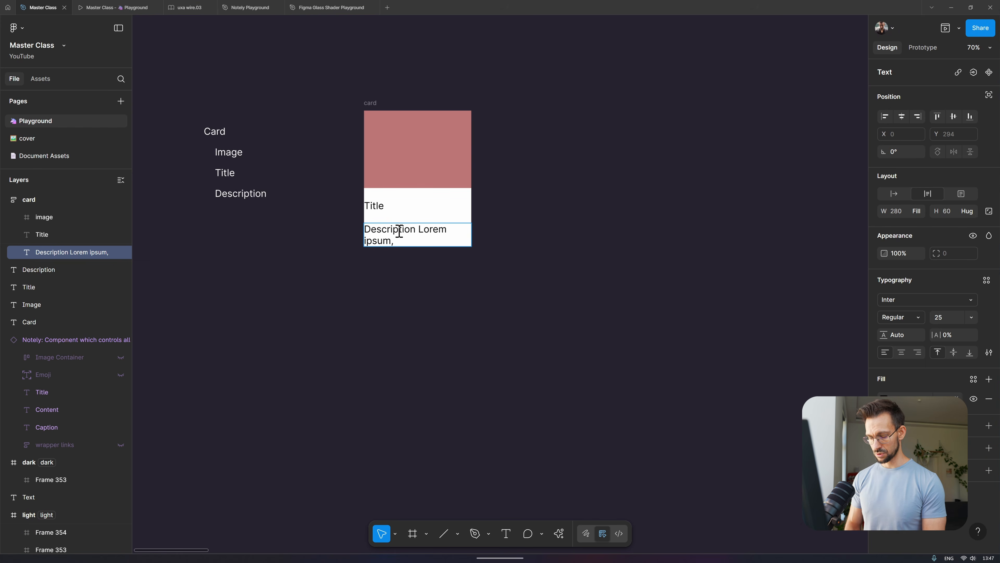
{"action": "type", "text": "dolore estus"}
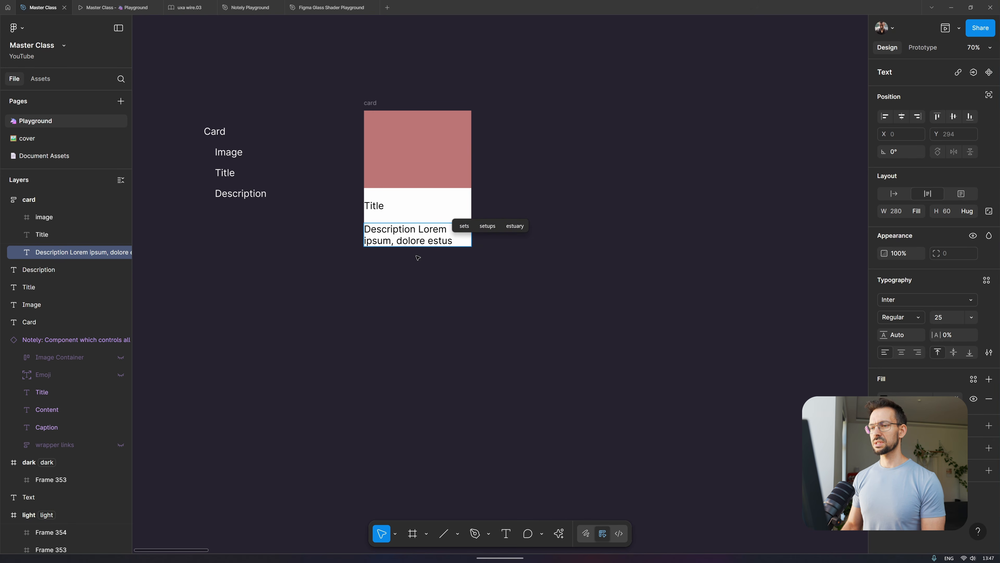
{"action": "left_click", "coordinate": [436, 288]}
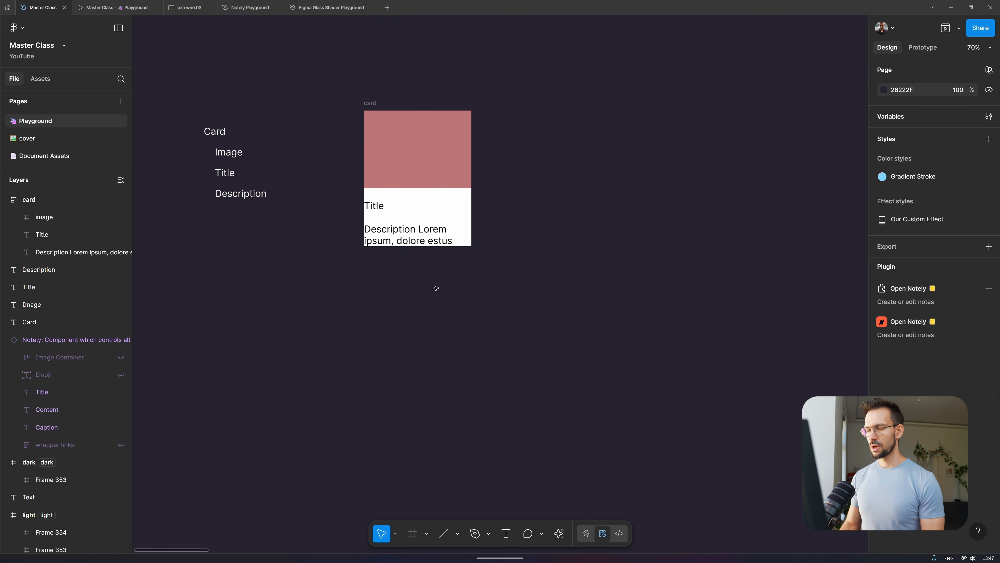
- Set the width of the Title text inside the card to Hug contents
{"action": "left_click", "coordinate": [373, 103]}
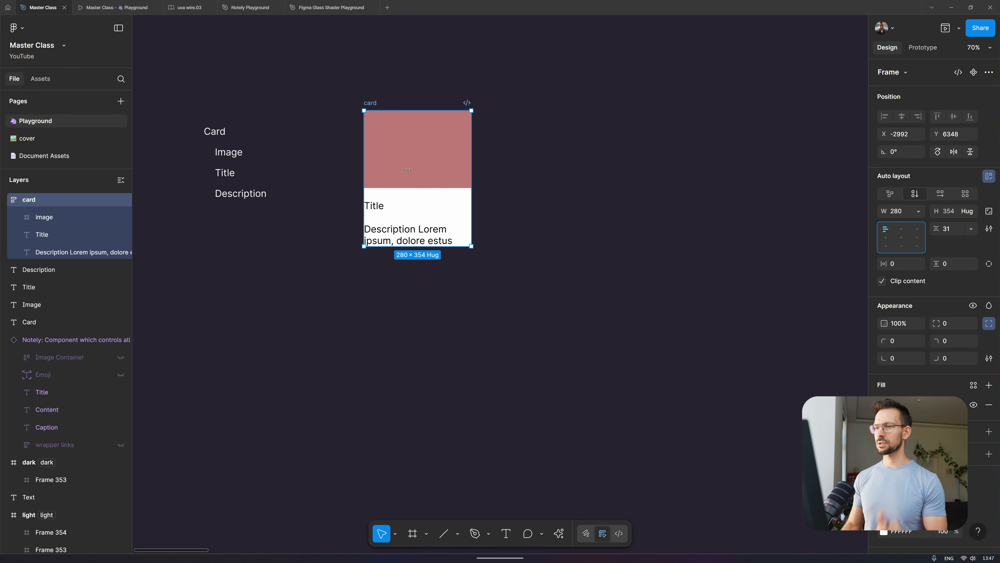
{"action": "left_click", "coordinate": [461, 206], "text": "ctrl"}
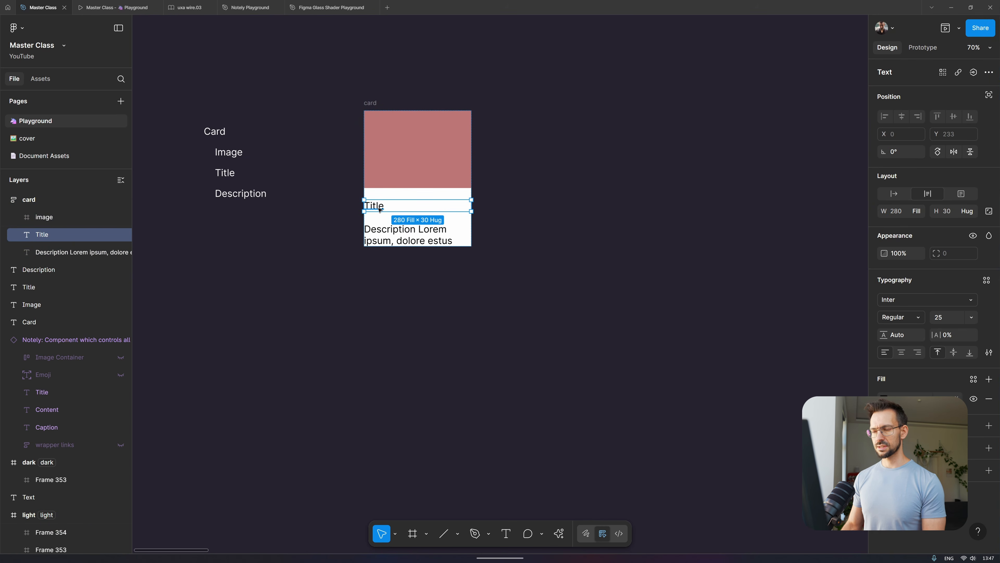
{"action": "left_click", "coordinate": [919, 214]}
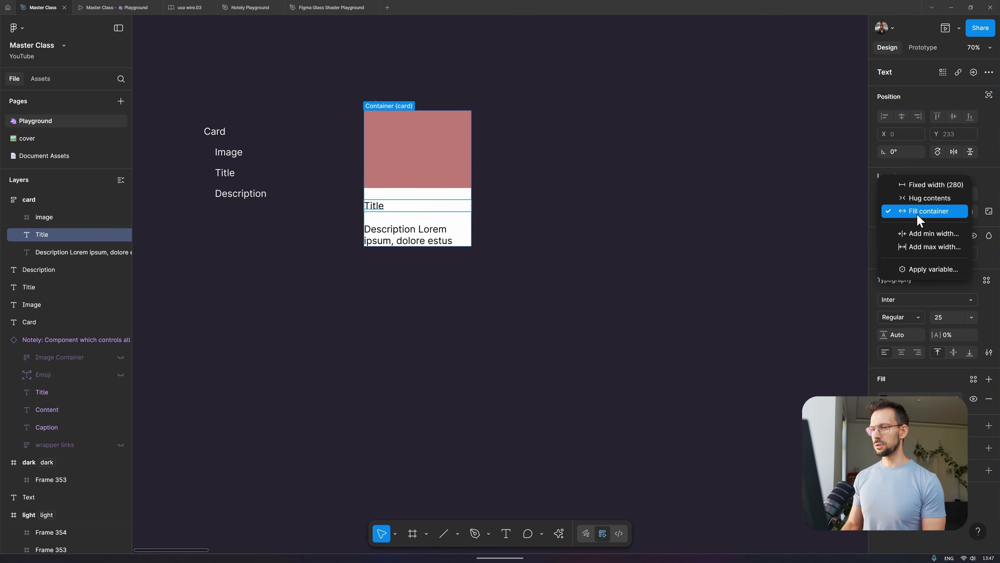
{"action": "left_click", "coordinate": [921, 199]}
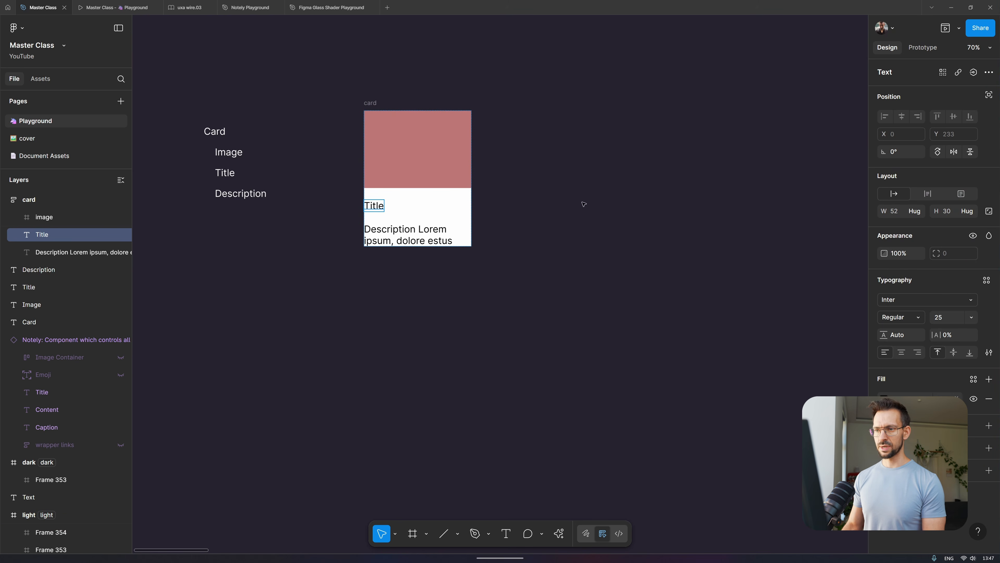
- Try right and centre auto layout alignment on the card's contents and return them to top-left alignment
{"action": "left_click", "coordinate": [407, 202]}
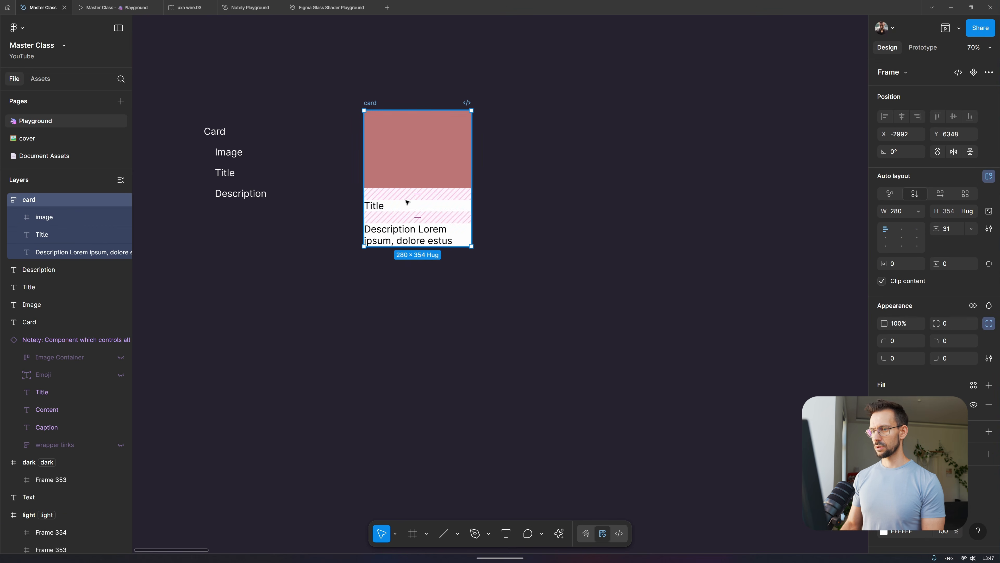
{"action": "left_click", "coordinate": [903, 232]}
{"action": "left_click", "coordinate": [913, 230]}
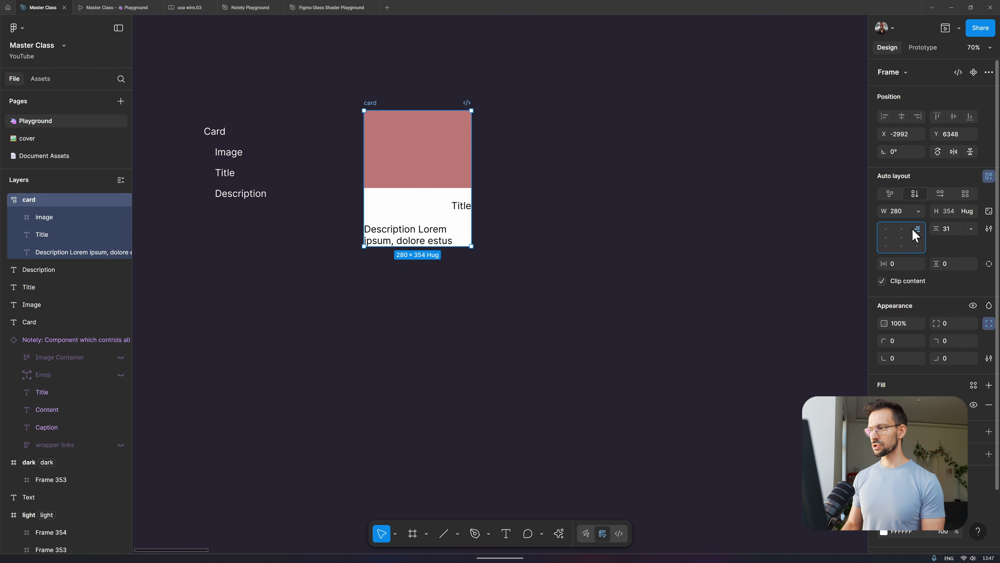
{"action": "left_click", "coordinate": [907, 231]}
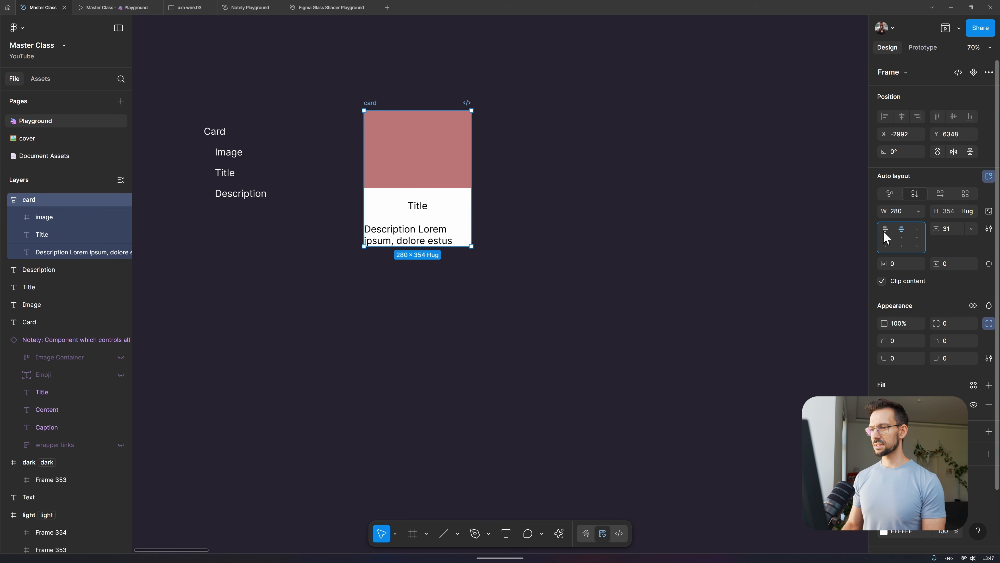
{"action": "left_click", "coordinate": [885, 232]}
{"action": "left_click", "coordinate": [919, 230]}
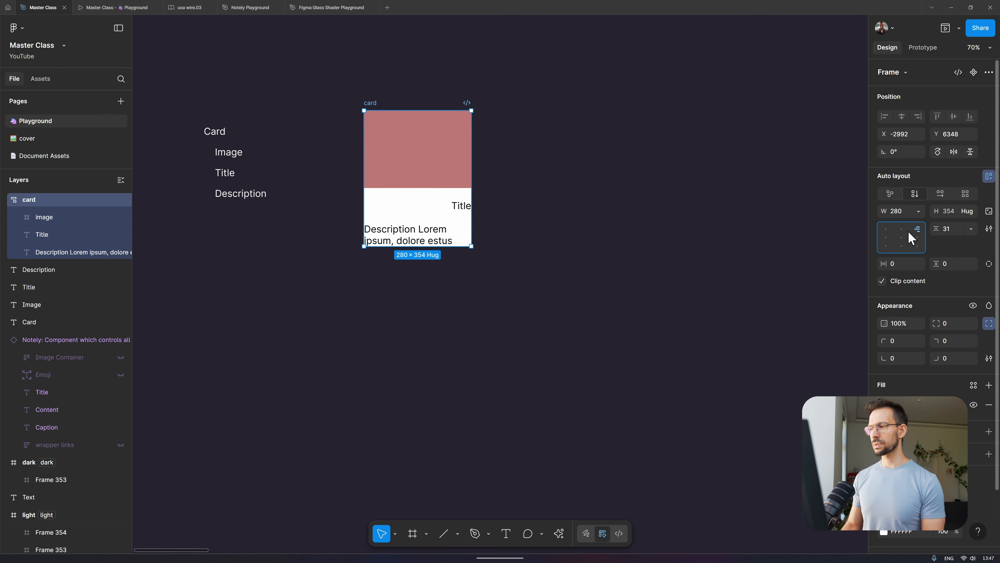
{"action": "left_click", "coordinate": [907, 231]}
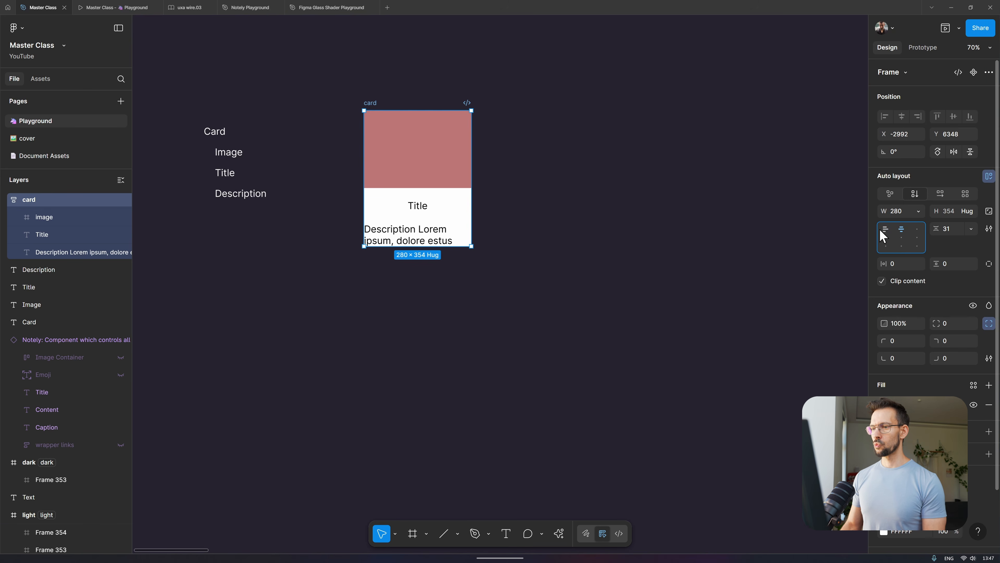
{"action": "left_click", "coordinate": [879, 229]}
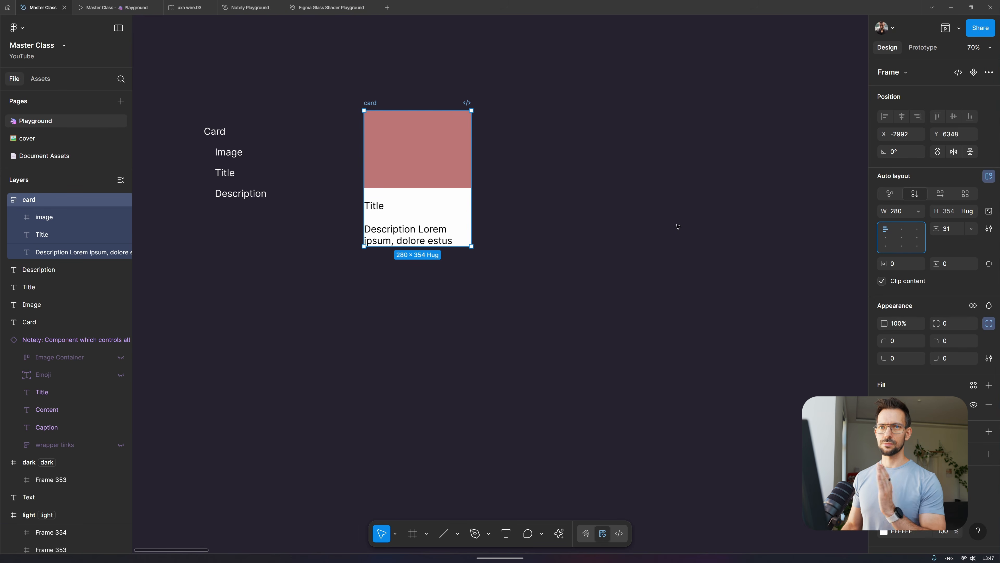
- Set the width of the card's Title text back to Fill container
{"action": "double_click", "coordinate": [374, 206]}
{"action": "key", "text": "Escape"}
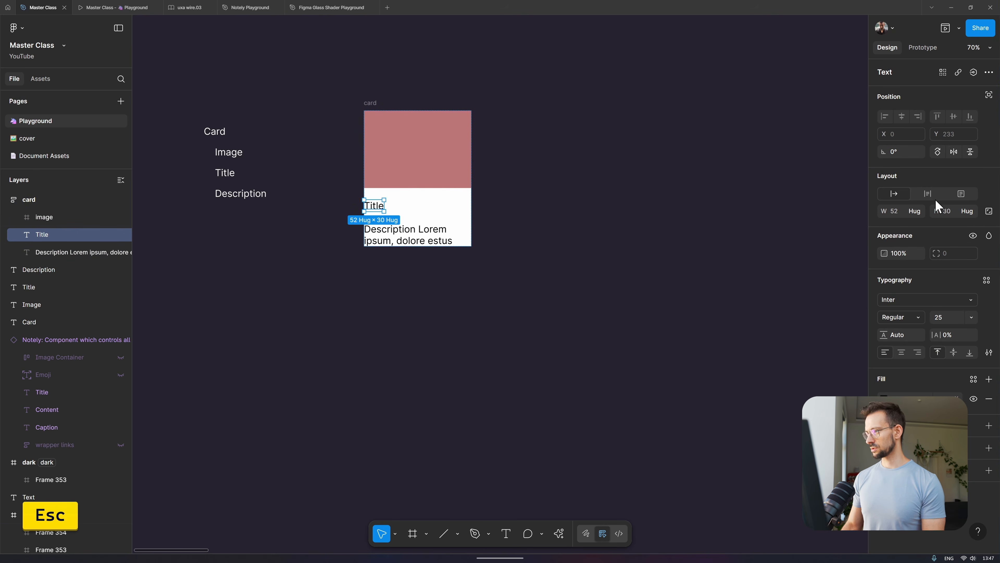
{"action": "left_click", "coordinate": [919, 215]}
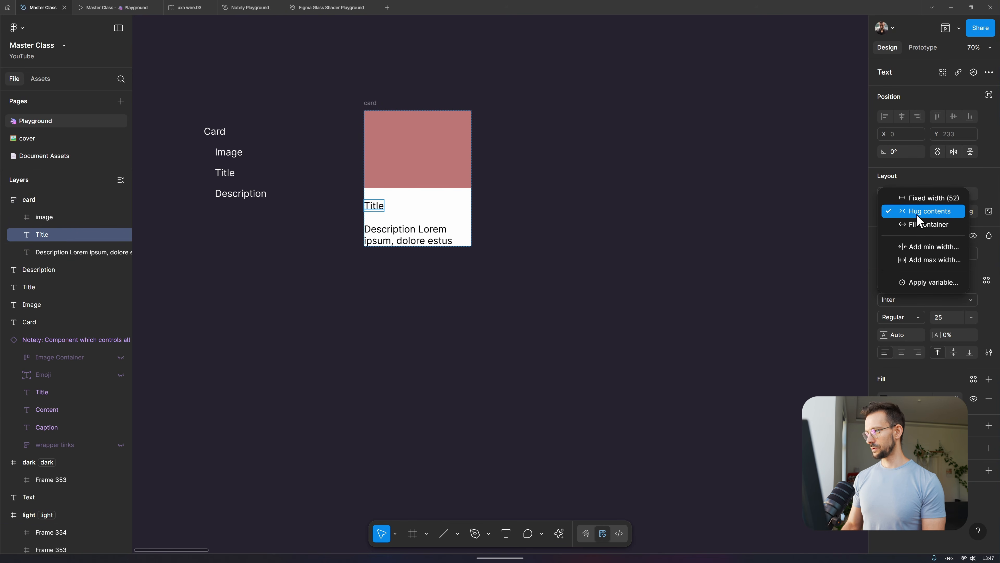
{"action": "left_click", "coordinate": [918, 227]}
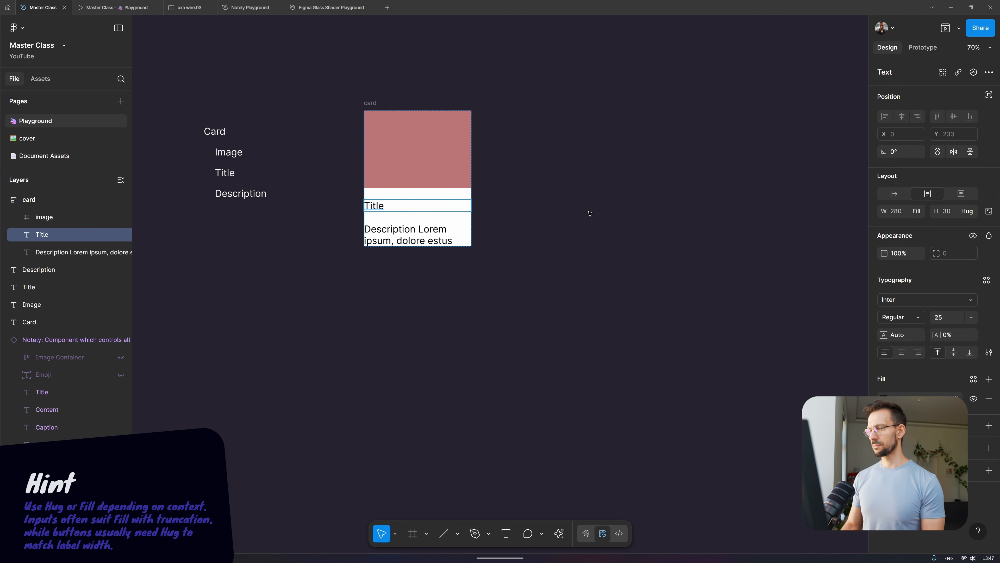
- Set the card's vertical auto layout gap between items to 24
{"action": "key", "text": "Escape"}
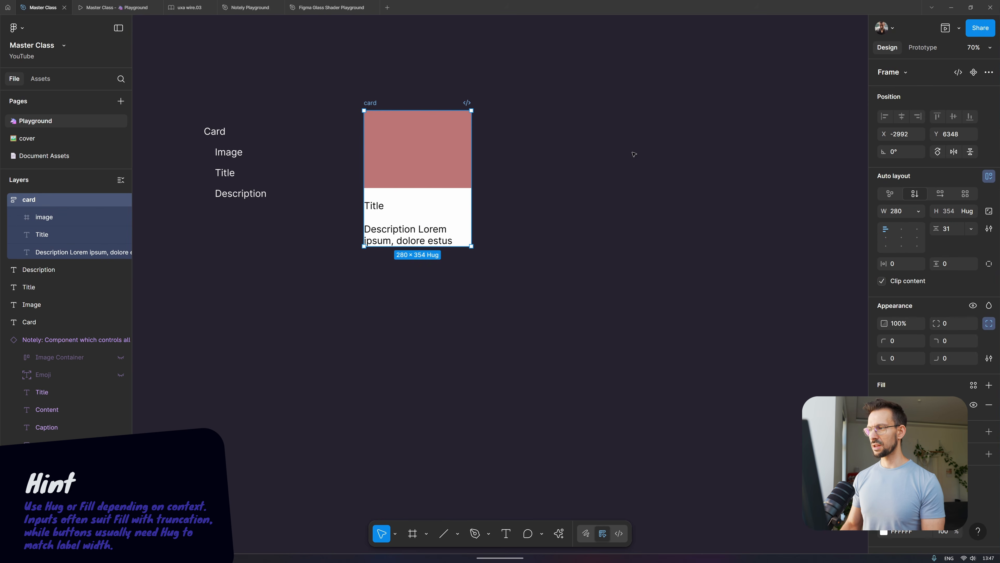
{"action": "left_click", "coordinate": [916, 230]}
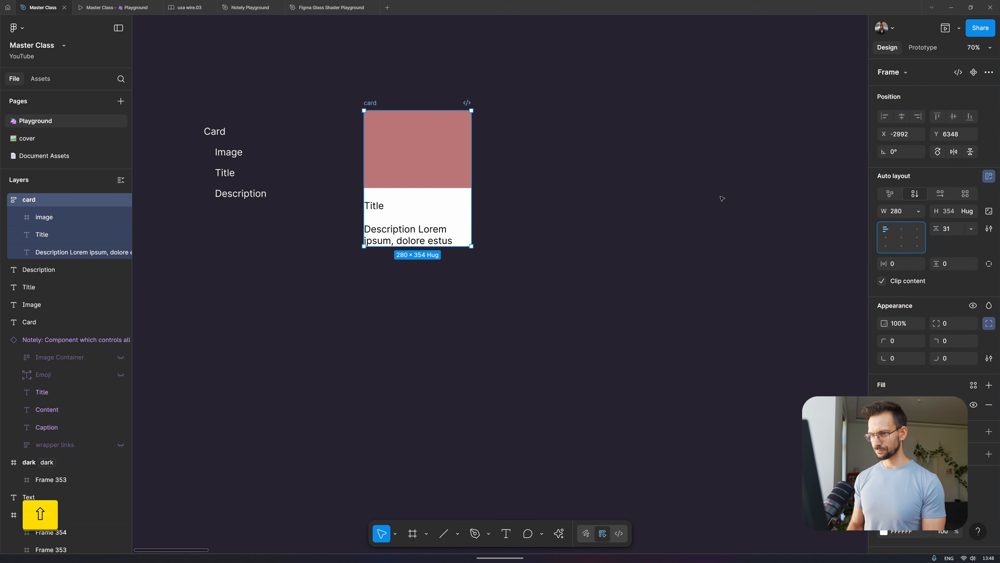
{"action": "left_click", "coordinate": [952, 224]}
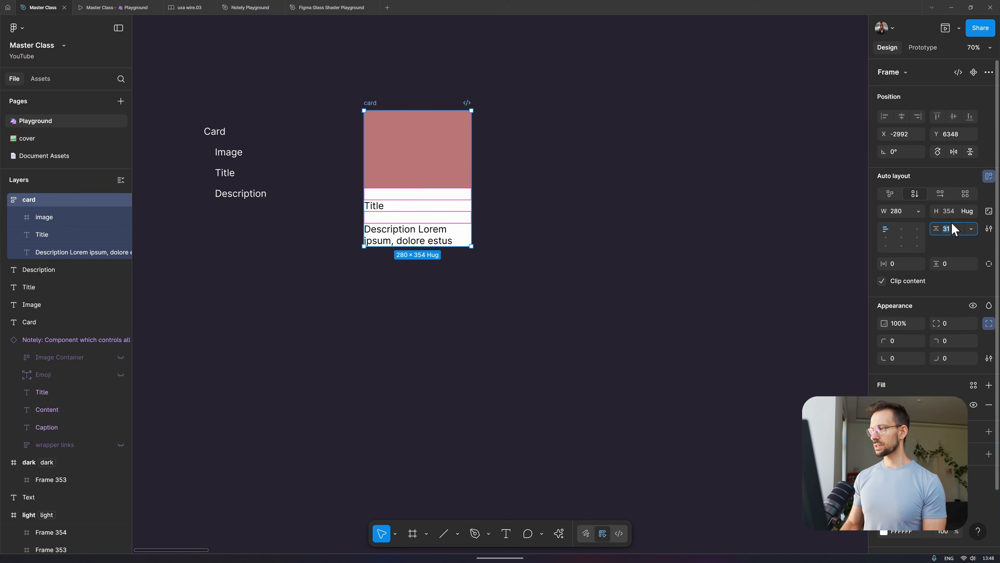
{"action": "type", "text": "24"}
{"action": "key", "text": "Return"}
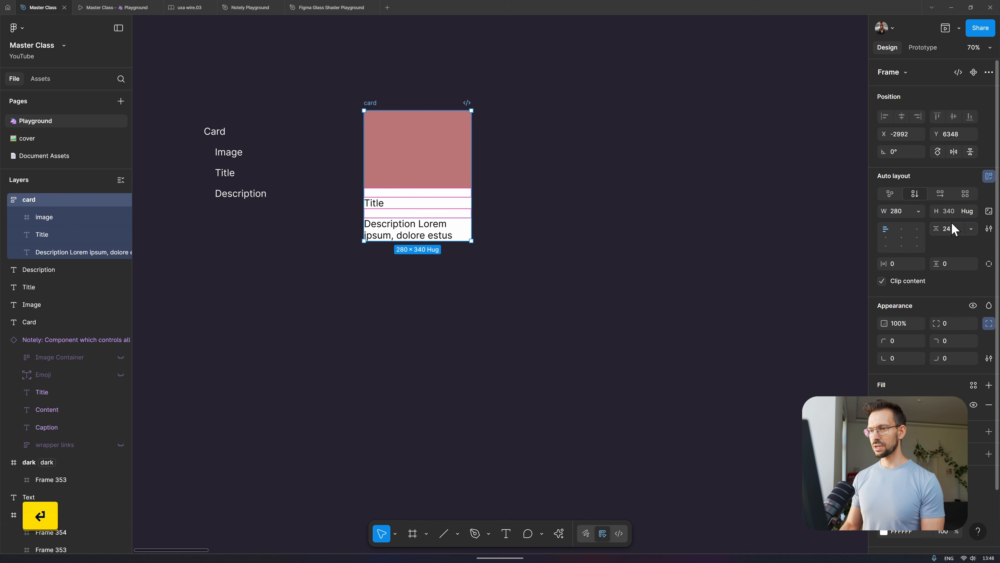
- Set the card's horizontal padding to 24
{"action": "left_click", "coordinate": [906, 263]}
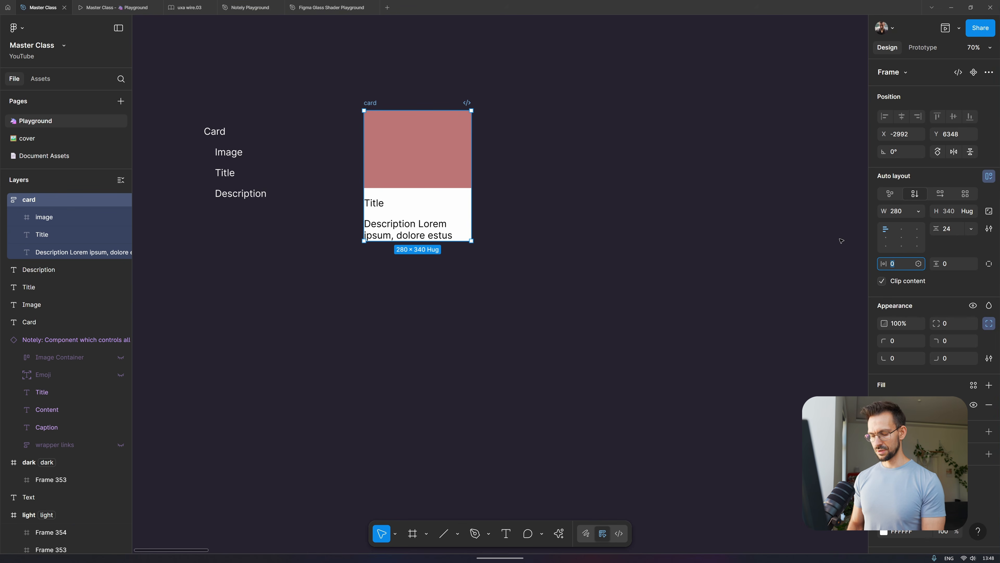
{"action": "key", "text": "shift+Up"}
{"action": "key", "text": "shift+Up"}
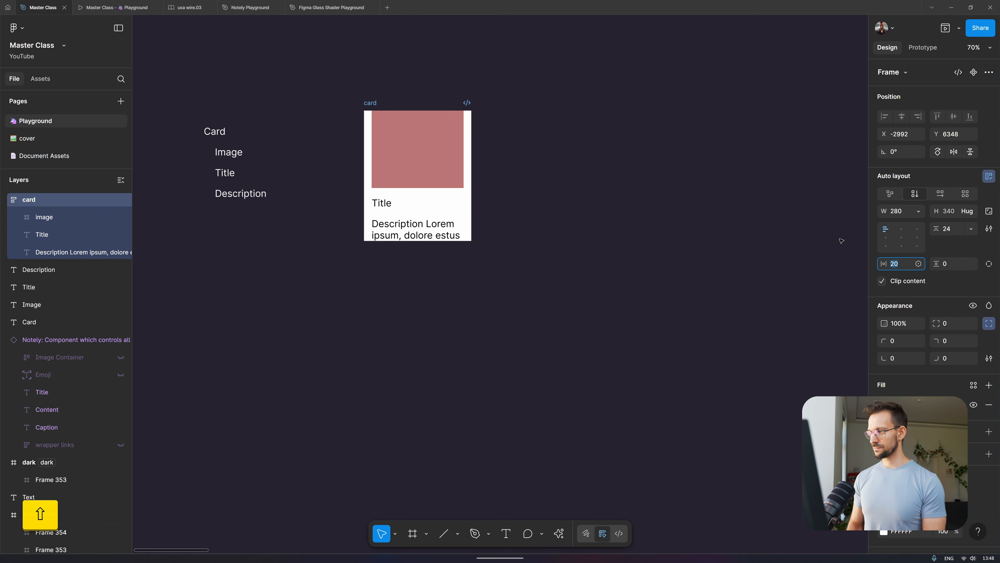
{"action": "key", "text": "shift+Down"}
{"action": "key", "text": "shift+Up"}
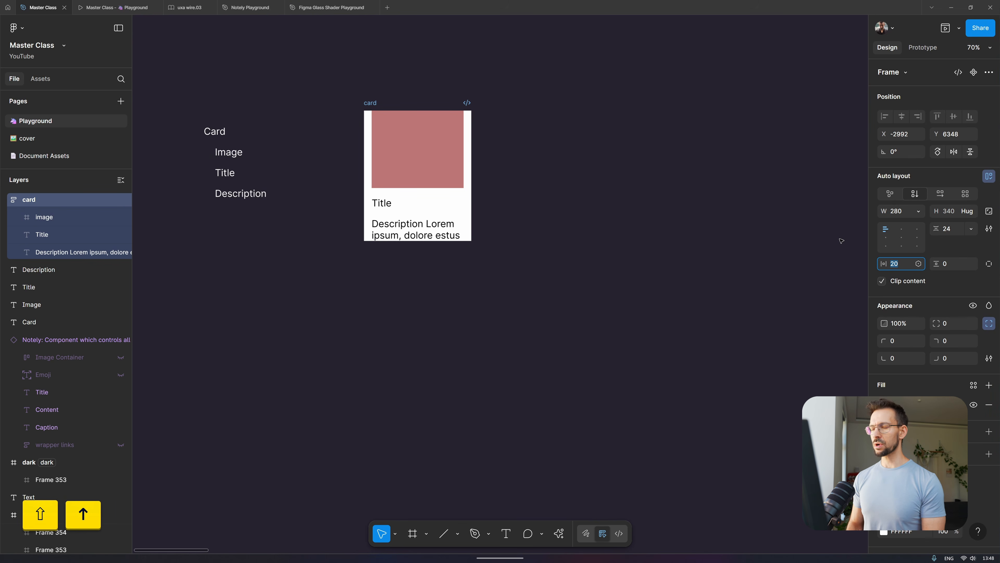
{"action": "key", "text": "Up"}
{"action": "key", "text": "Up"}
{"action": "key", "text": "Up"}
{"action": "key", "text": "Up"}
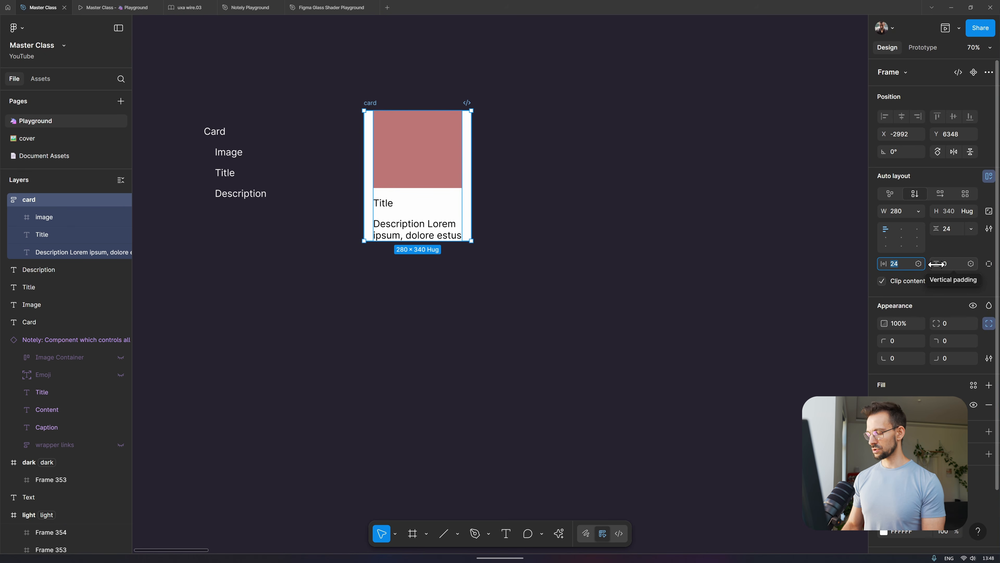
- Set the card's vertical padding to 30 and reduce it to 24
{"action": "left_click_drag", "start_coordinate": [937, 263], "coordinate": [970, 265]}
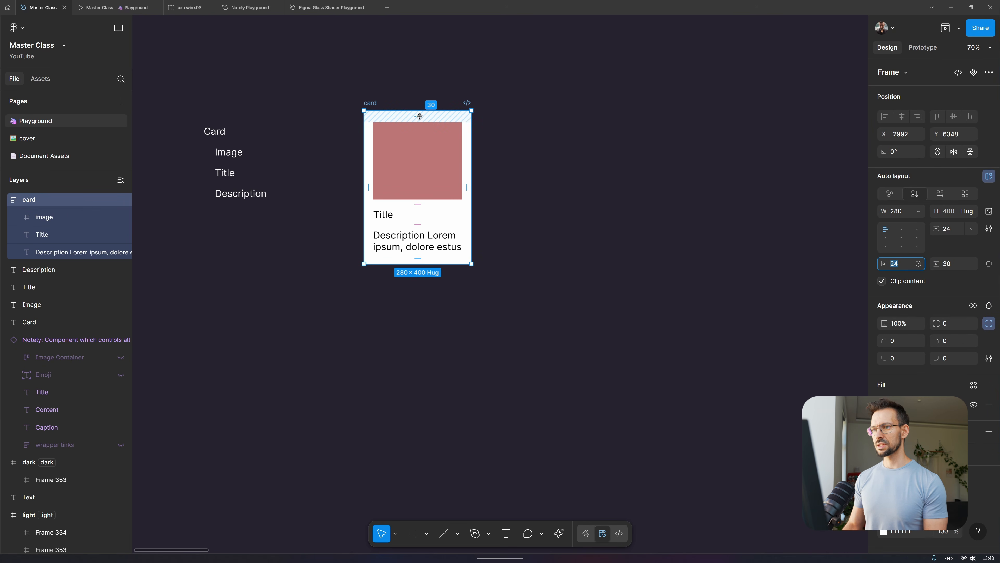
{"action": "mouse_move", "coordinate": [419, 116]}
{"action": "left_mouse_down"}
{"action": "mouse_move", "coordinate": [418, 212]}
{"action": "mouse_move", "coordinate": [427, 112]}
{"action": "mouse_move", "coordinate": [426, 220]}
{"action": "mouse_move", "coordinate": [434, 114]}
{"action": "left_mouse_up"}
{"action": "key", "text": "alt"}
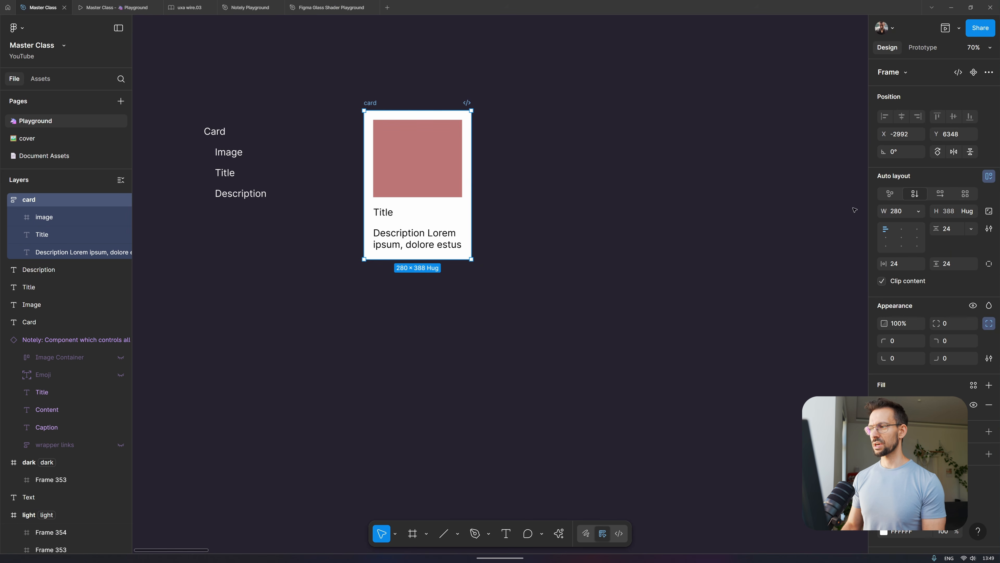
{"action": "left_click", "coordinate": [954, 265]}
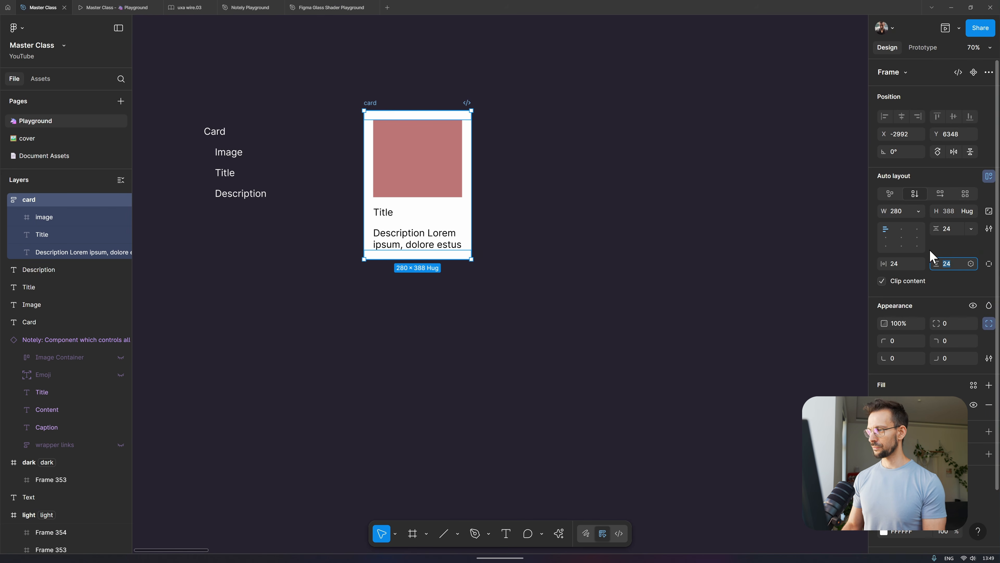
- Switch the card to individual padding per side and raise the bottom padding to 32
{"action": "left_click", "coordinate": [989, 264]}
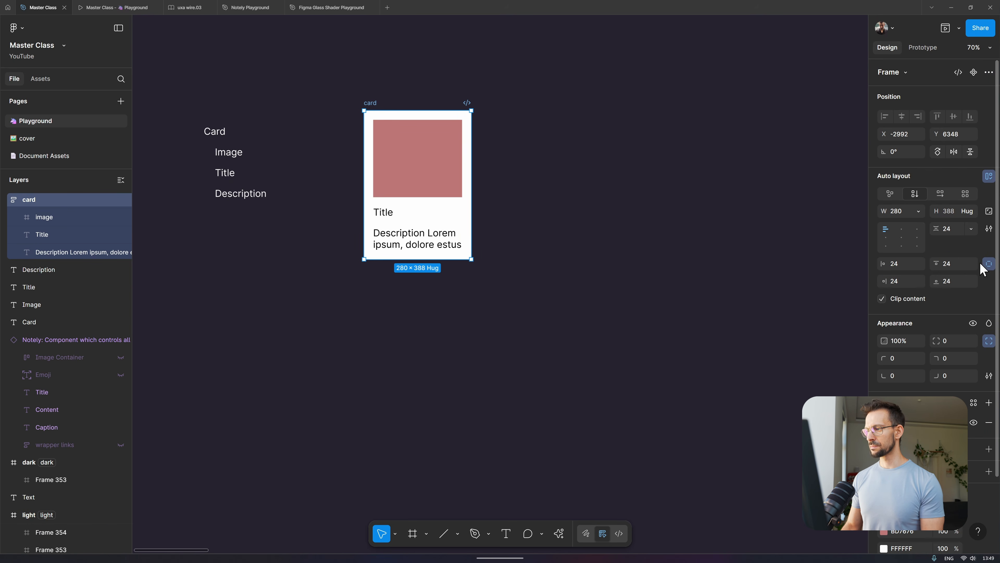
{"action": "left_click", "coordinate": [988, 265]}
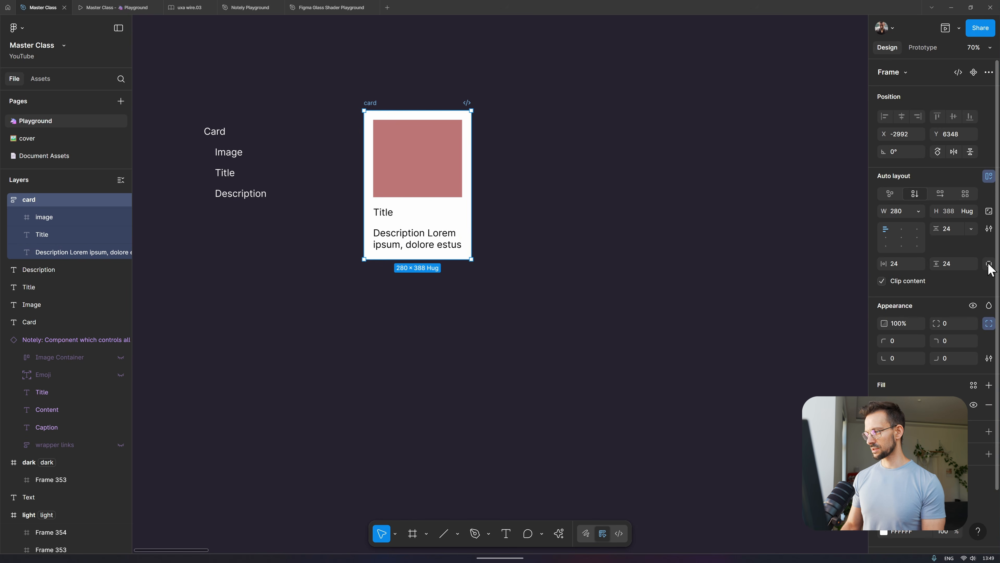
{"action": "key", "text": "ctrl"}
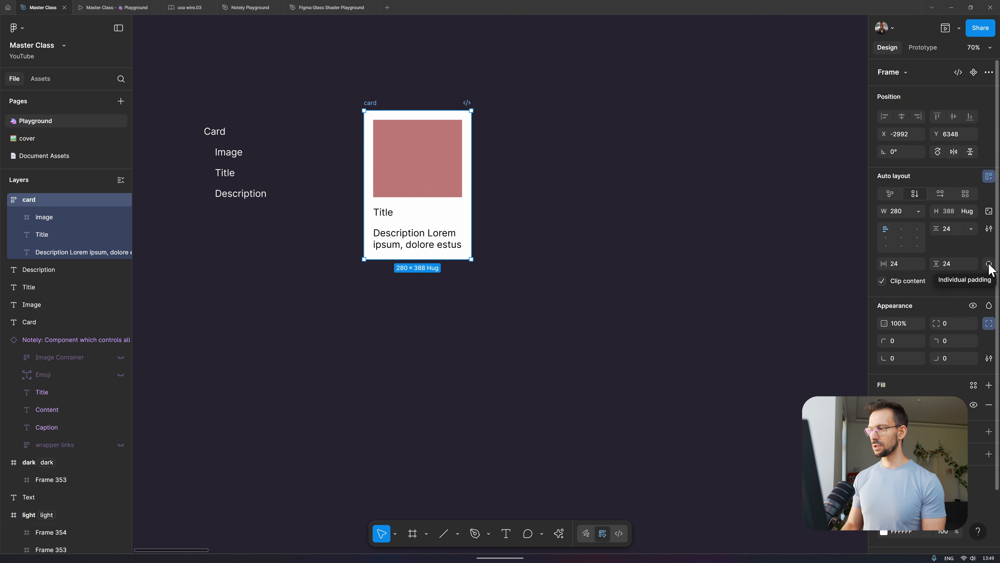
{"action": "left_click", "coordinate": [989, 264]}
{"action": "left_click", "coordinate": [961, 284]}
{"action": "key", "text": "shift"}
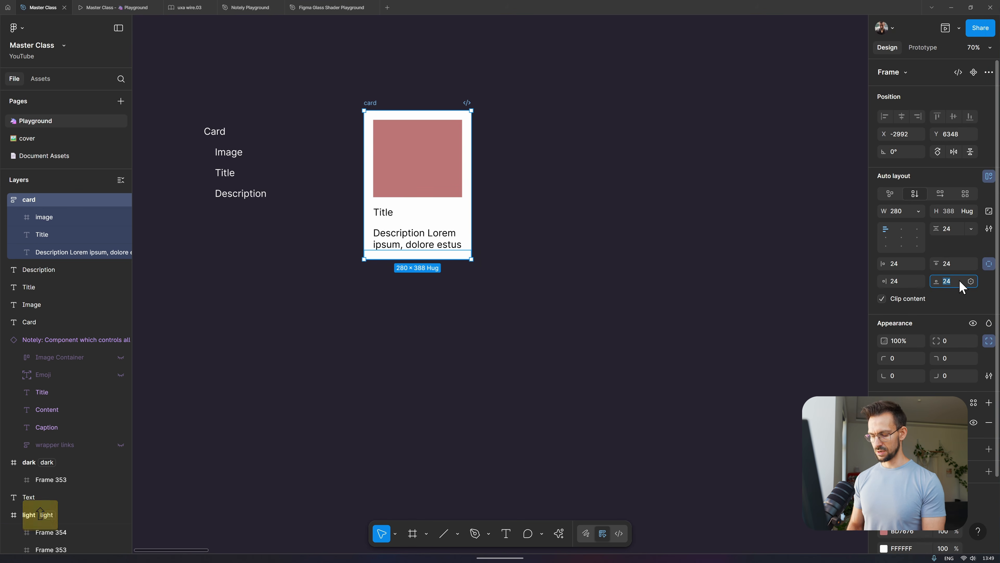
{"action": "key", "text": "shift+Up"}
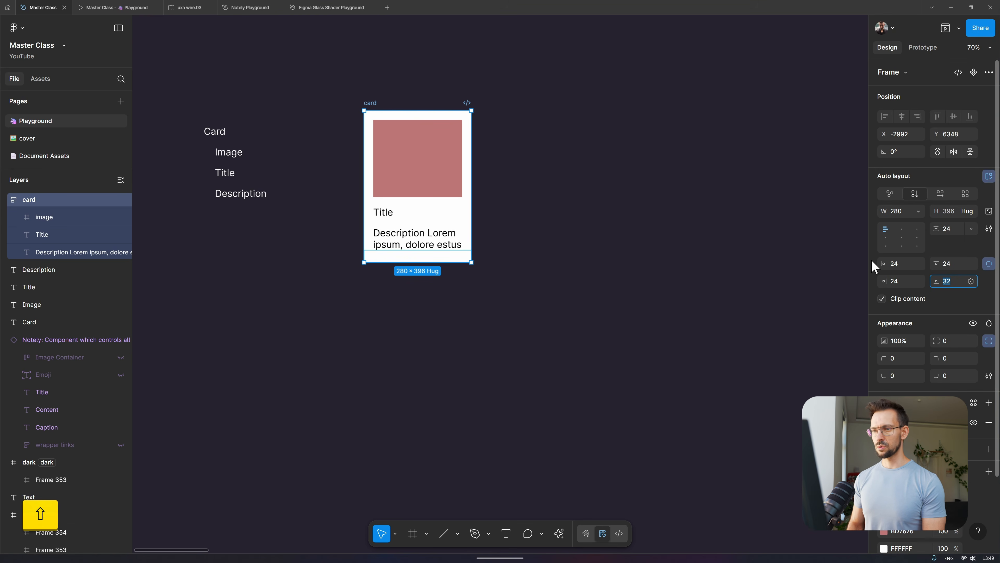
- Try much larger bottom padding values on the card and set the bottom padding back to 32
{"action": "key", "text": "shift+Up"}
{"action": "key", "text": "shift+Up"}
{"action": "key", "text": "shift+Up"}
{"action": "key", "text": "shift+Up"}
{"action": "key", "text": "shift+Up"}
{"action": "key", "text": "shift+Up"}
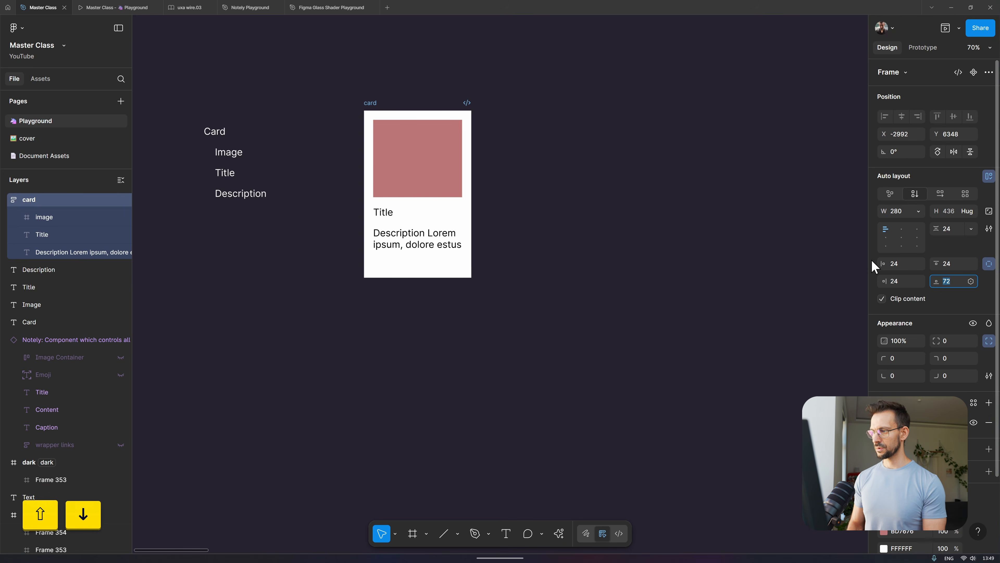
{"action": "type", "text": "32"}
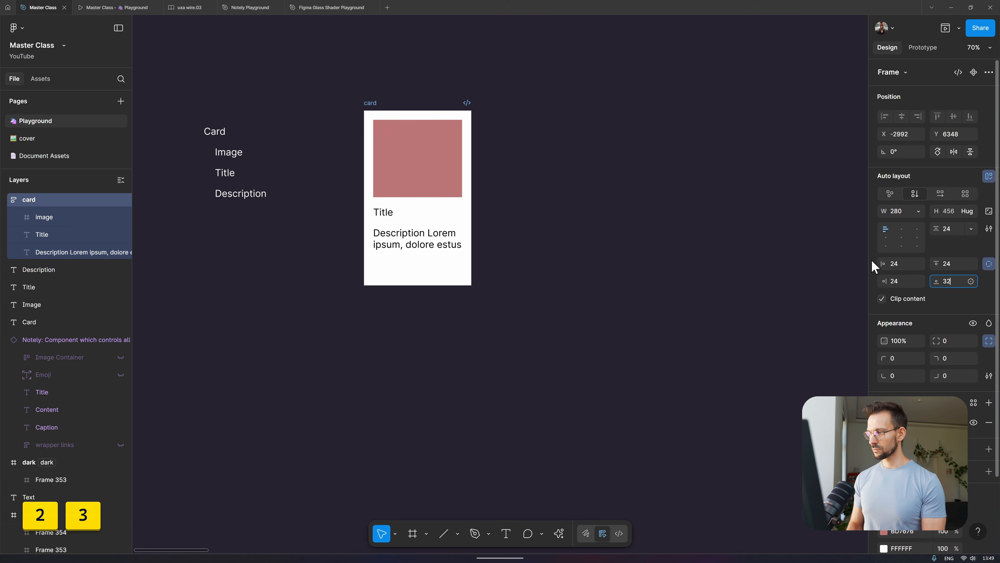
{"action": "key", "text": "Return"}
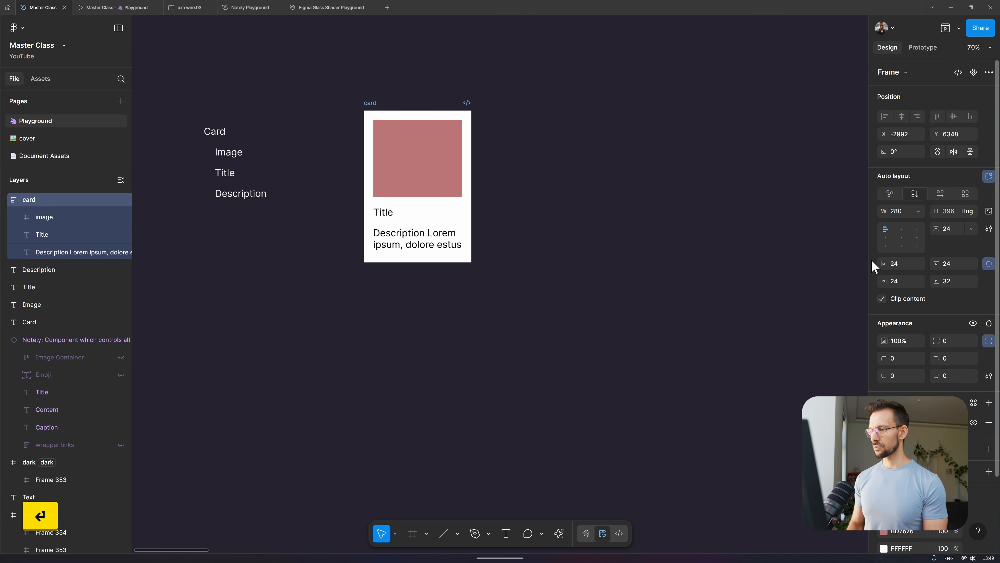
- Add a second fill to the card's image frame and make it a linear gradient
{"action": "left_click", "coordinate": [451, 176]}
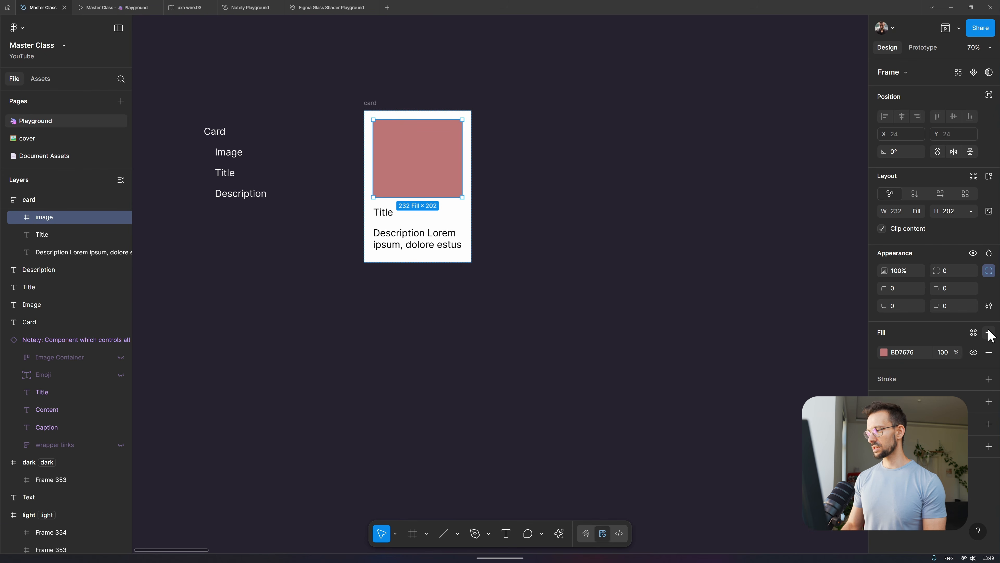
{"action": "key", "text": "ctrl"}
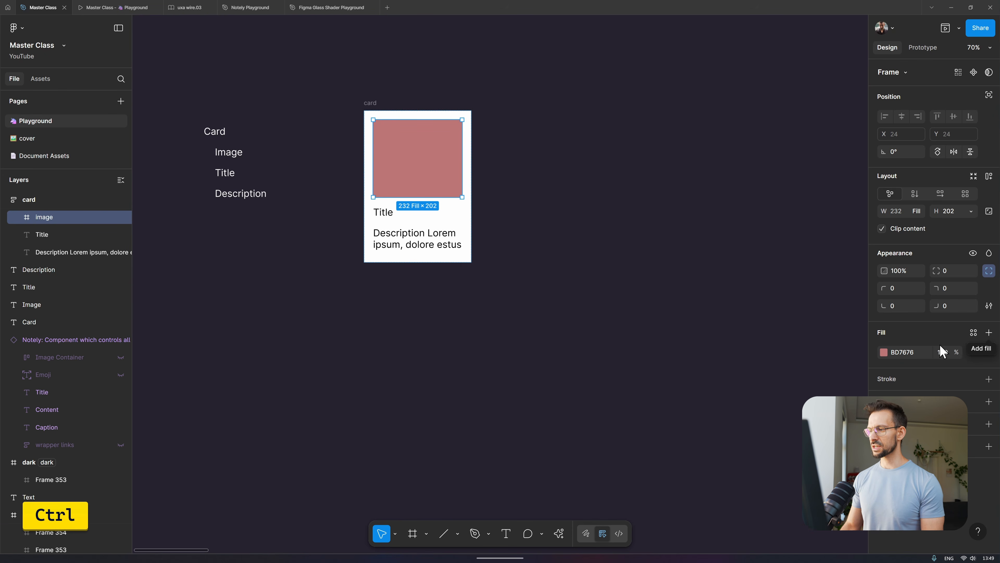
{"action": "key", "text": "ctrl"}
{"action": "key", "text": "ctrl"}
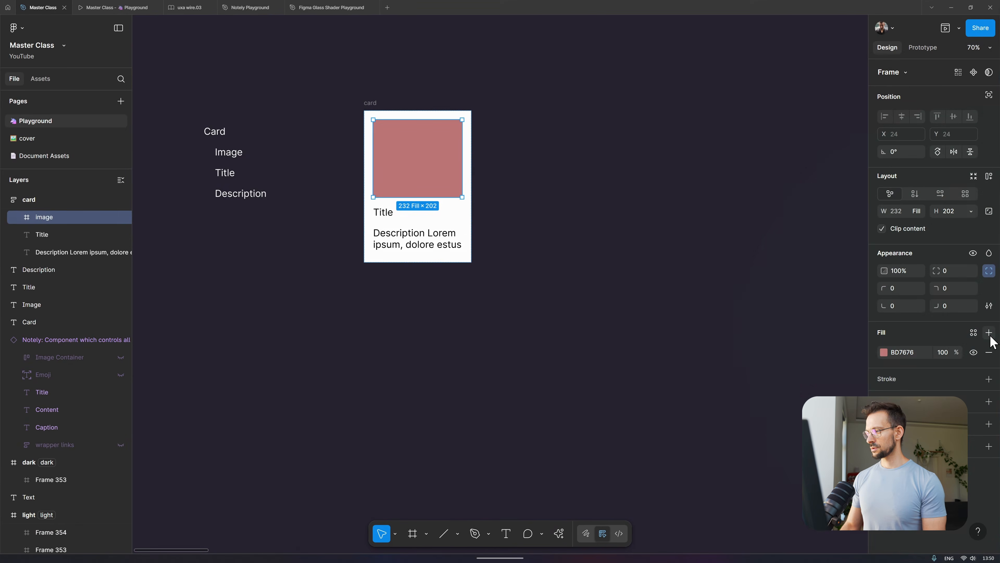
{"action": "left_click", "coordinate": [989, 333]}
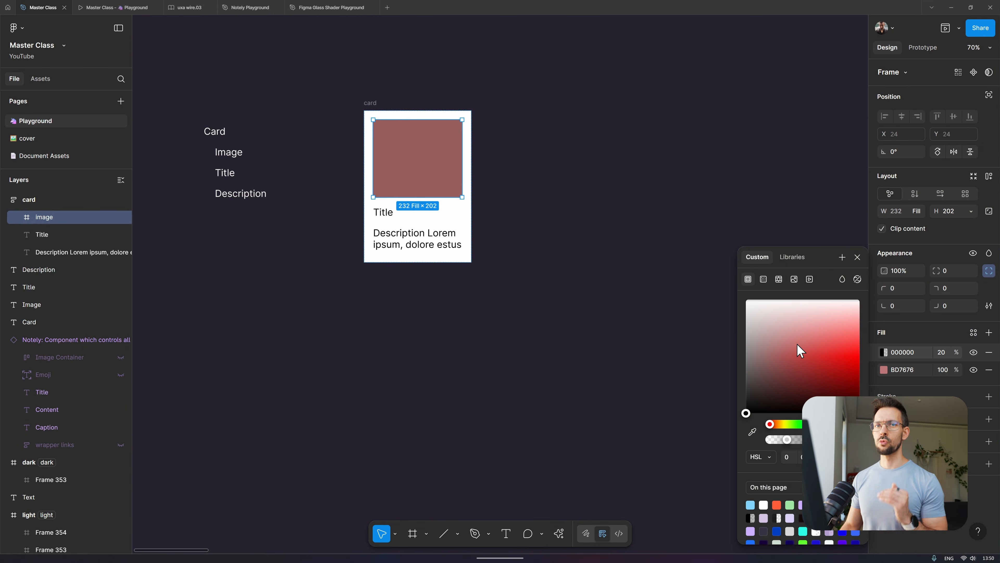
{"action": "left_click", "coordinate": [765, 280]}
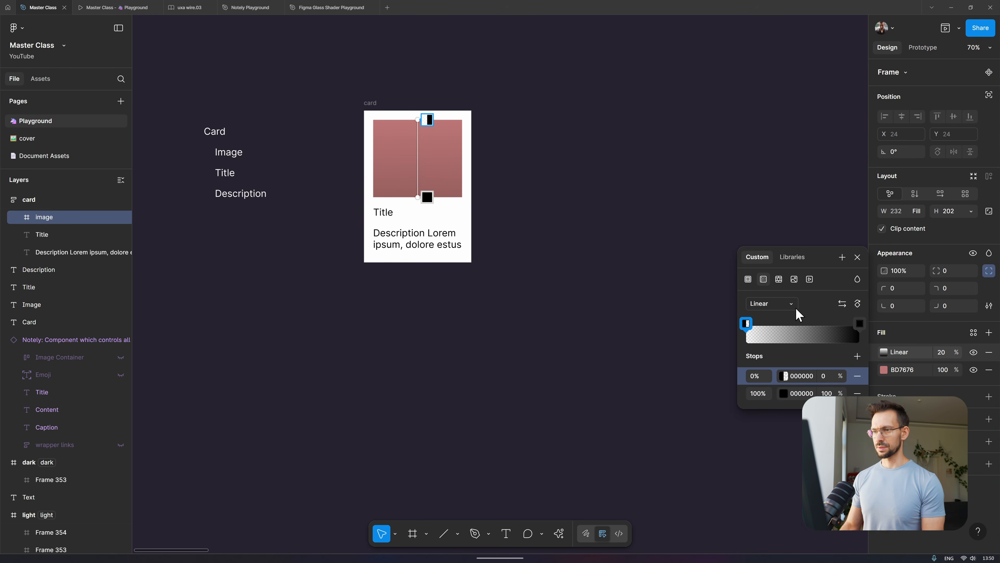
{"action": "left_click", "coordinate": [860, 324]}
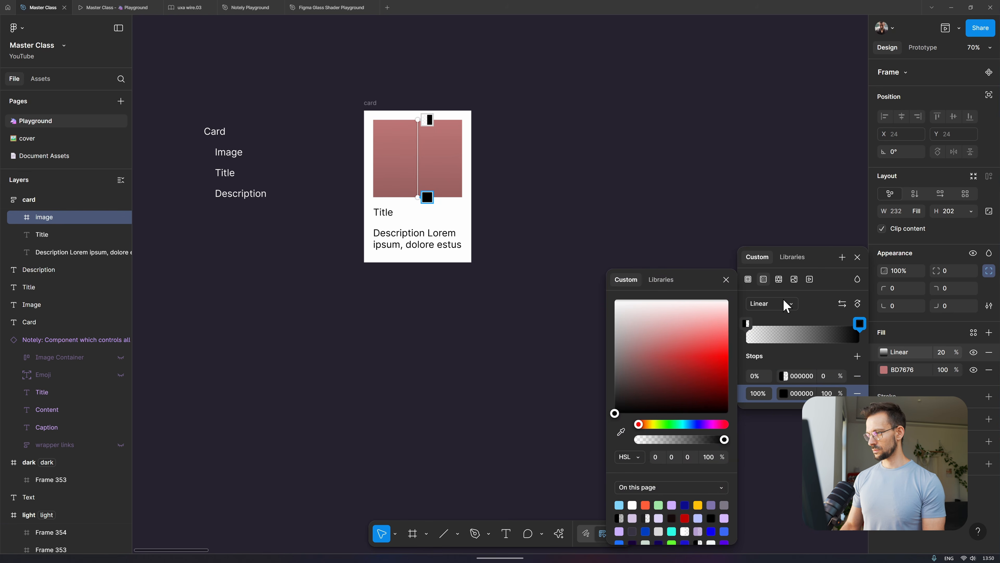
- Set the gradient fill's blend mode to Plus darker after trying Darken, and lower its end stop's opacity to 74%
{"action": "left_click", "coordinate": [857, 279]}
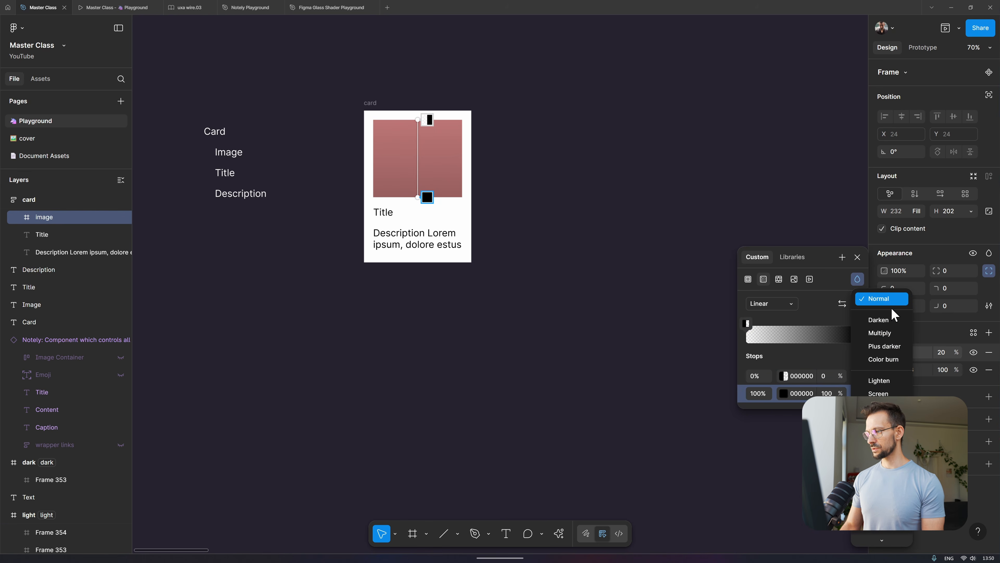
{"action": "left_click", "coordinate": [885, 322]}
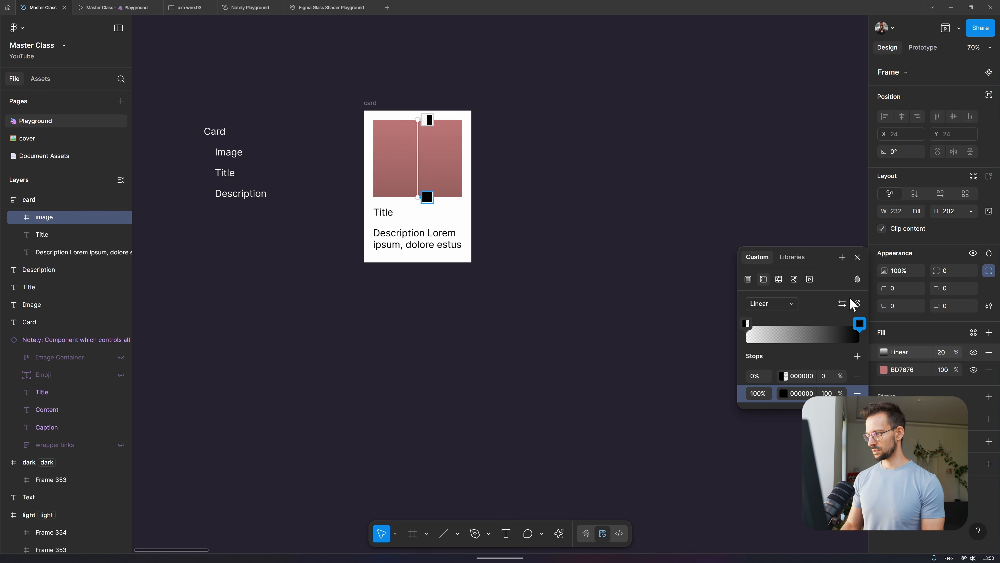
{"action": "left_click", "coordinate": [858, 280]}
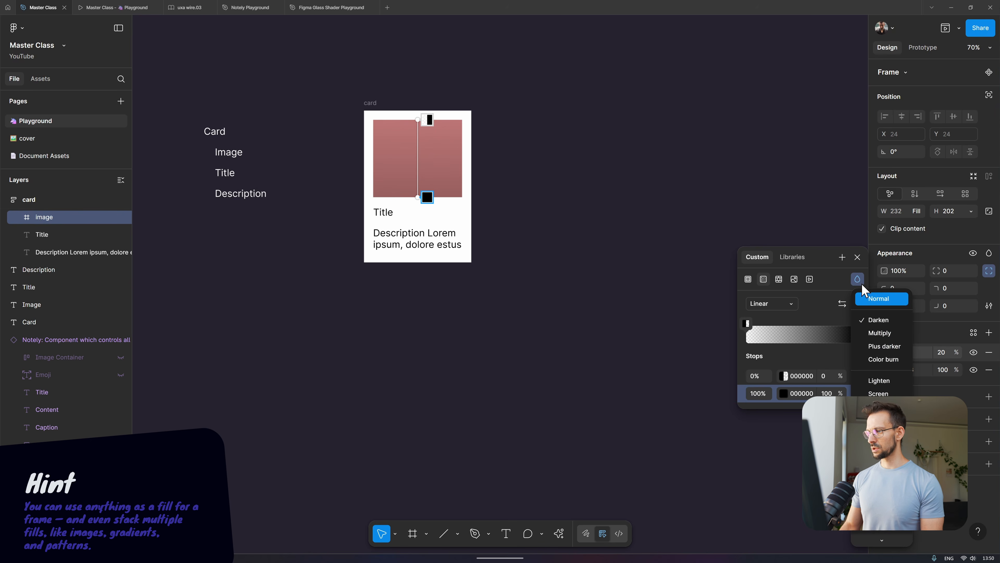
{"action": "left_click", "coordinate": [884, 351]}
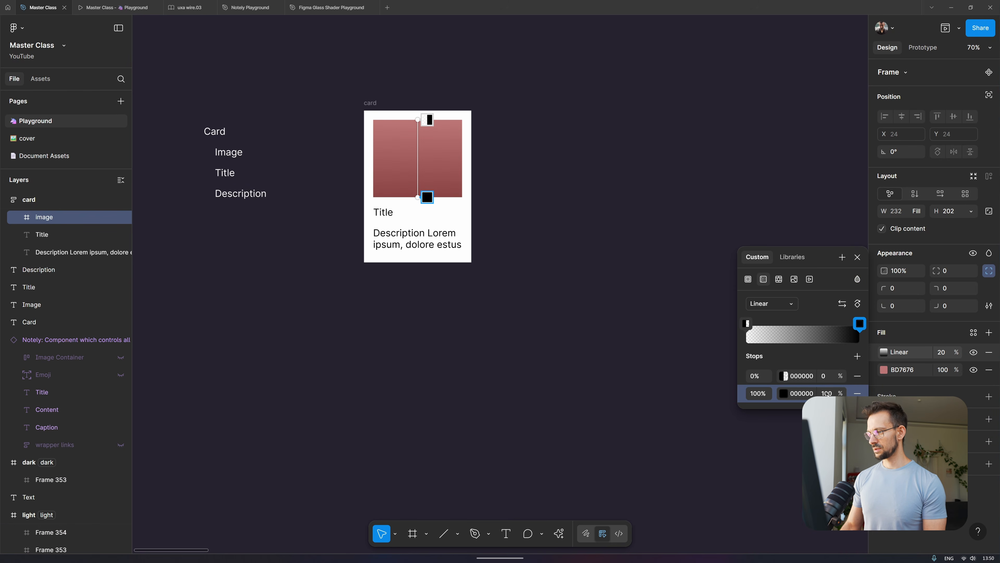
{"action": "left_click_drag", "start_coordinate": [839, 390], "coordinate": [829, 389]}
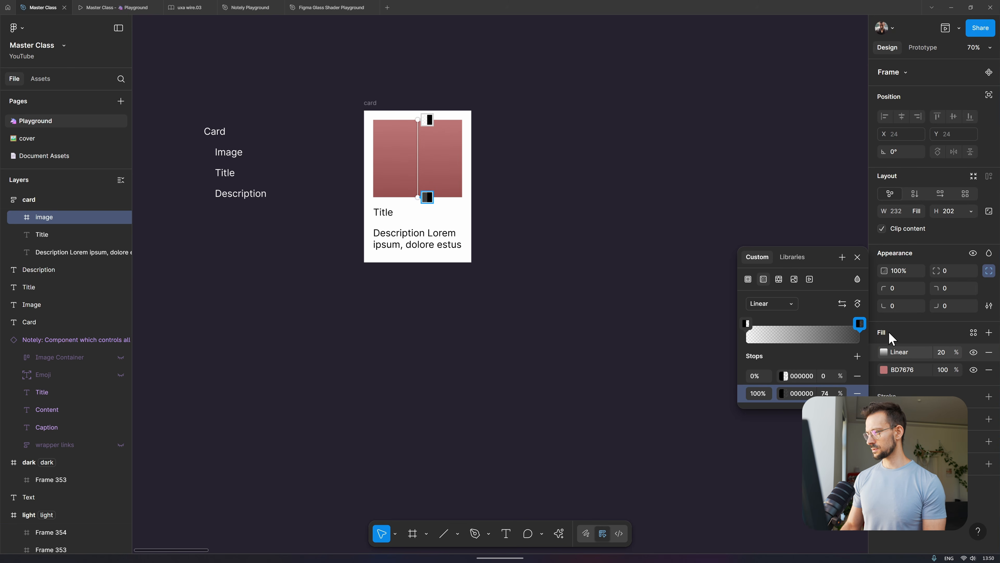
{"action": "left_click", "coordinate": [940, 353]}
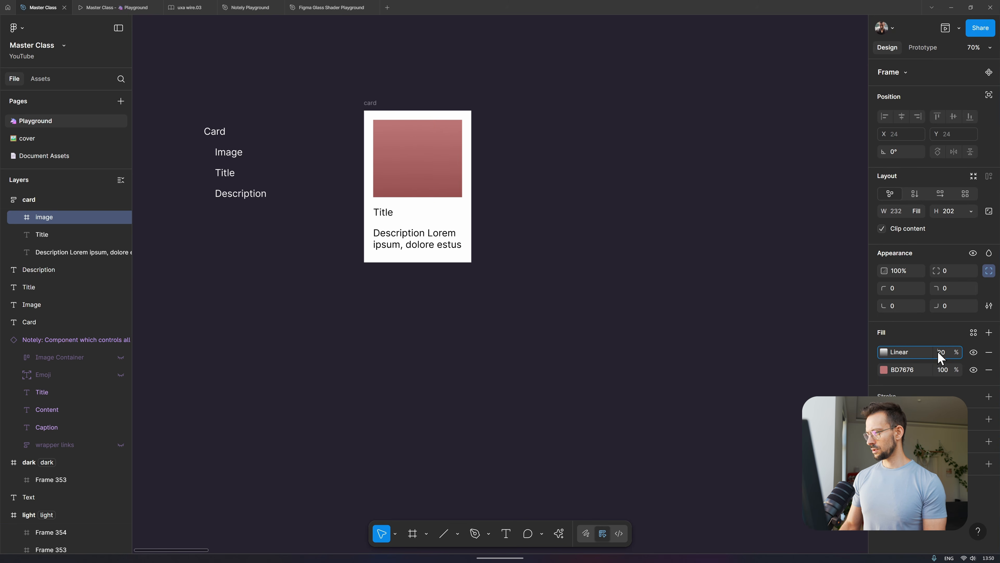
- Add an image fill to the image frame using the forest creature picture from the AI Generated folder
{"action": "left_click", "coordinate": [989, 332]}
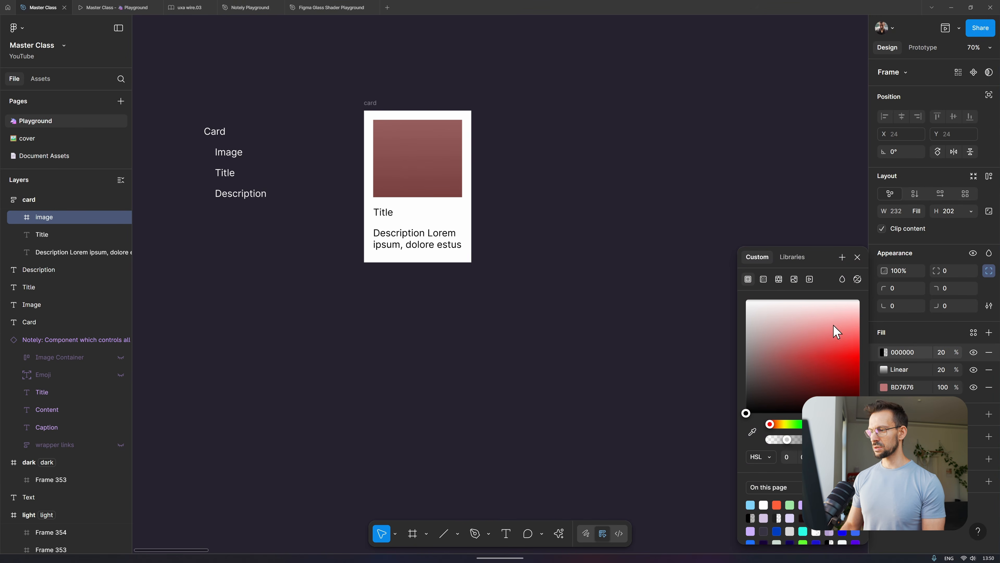
{"action": "left_click", "coordinate": [796, 279]}
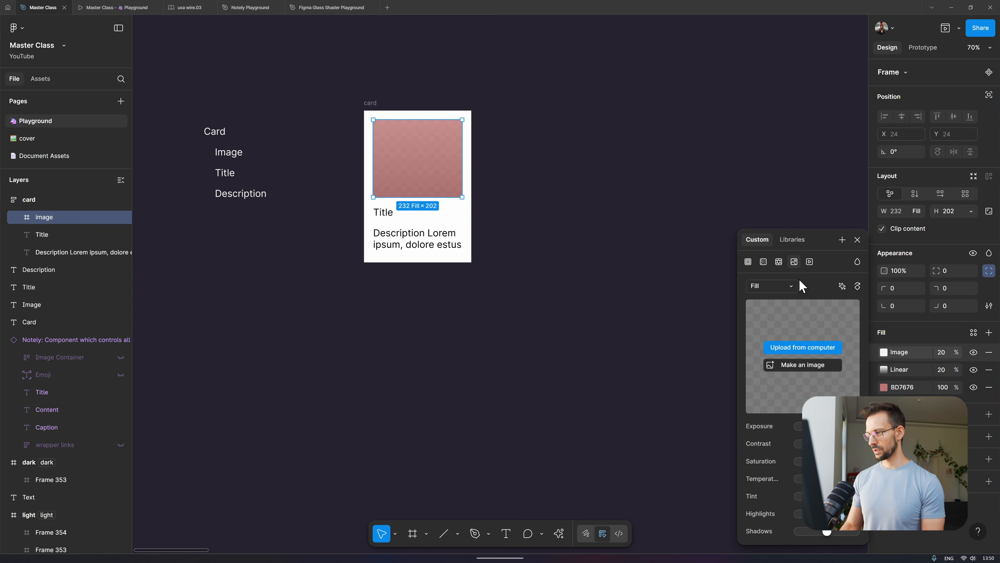
{"action": "left_click", "coordinate": [824, 348]}
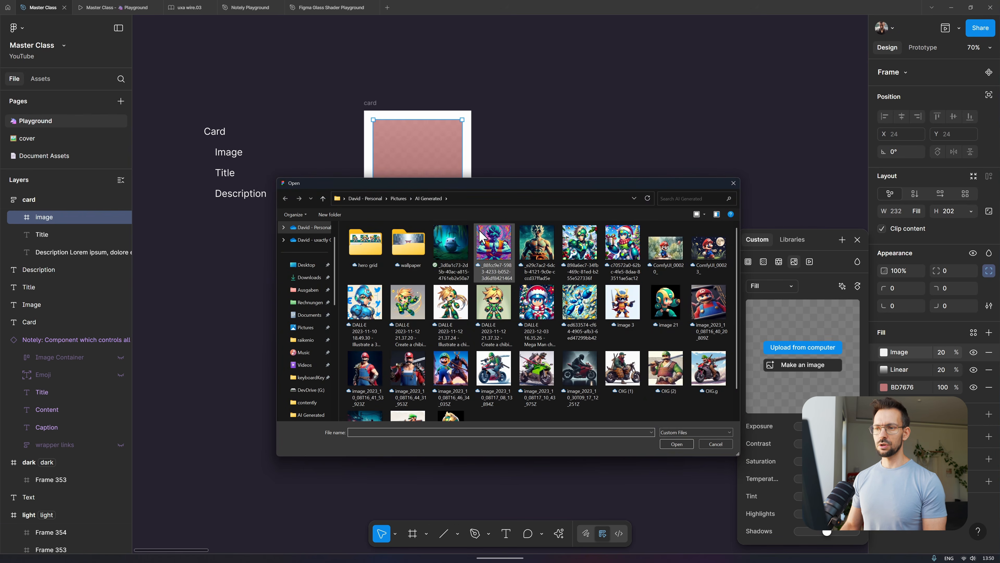
{"action": "double_click", "coordinate": [460, 253]}
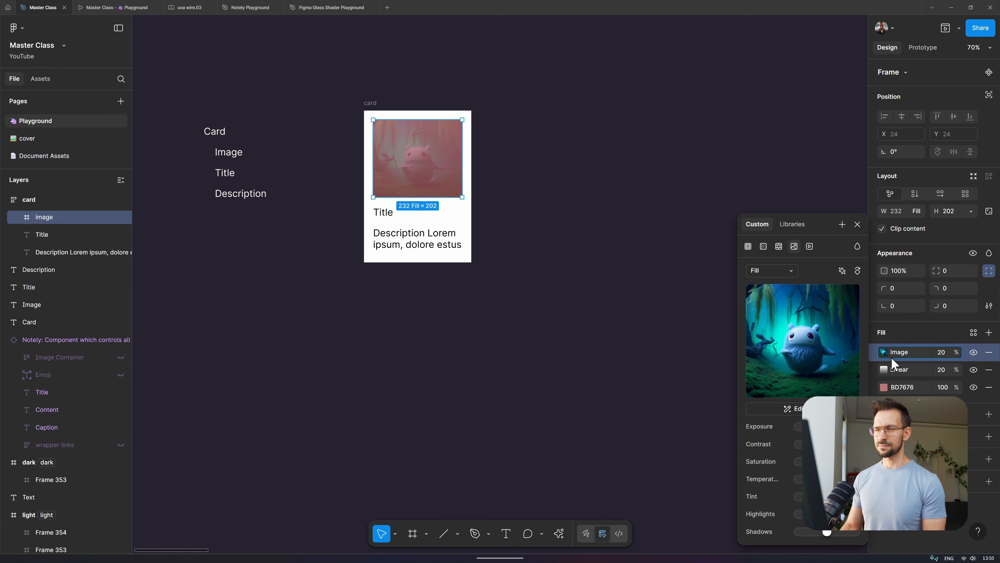
- Raise the image fill's opacity to 100%
{"action": "mouse_move", "coordinate": [799, 351]}
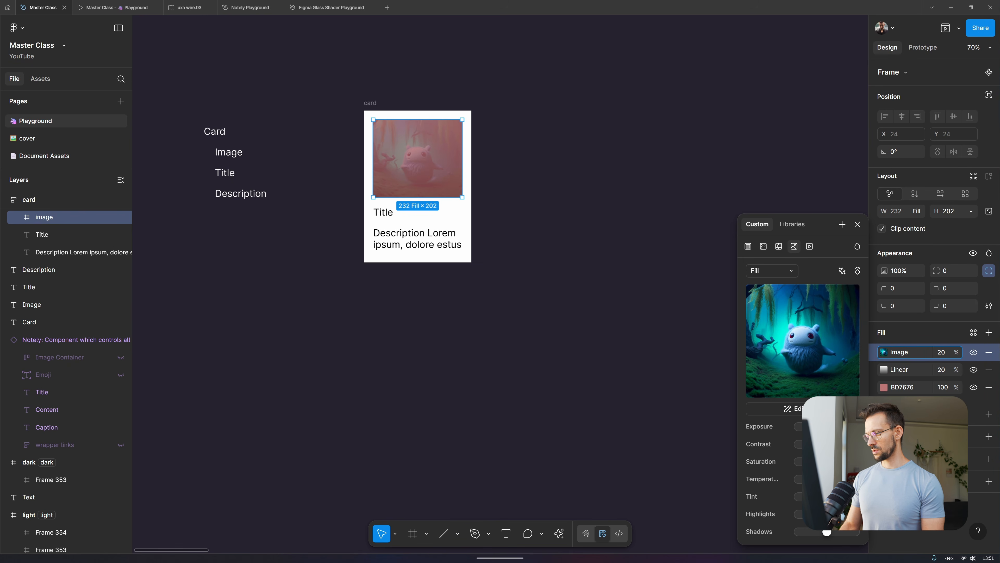
{"action": "left_click", "coordinate": [887, 352]}
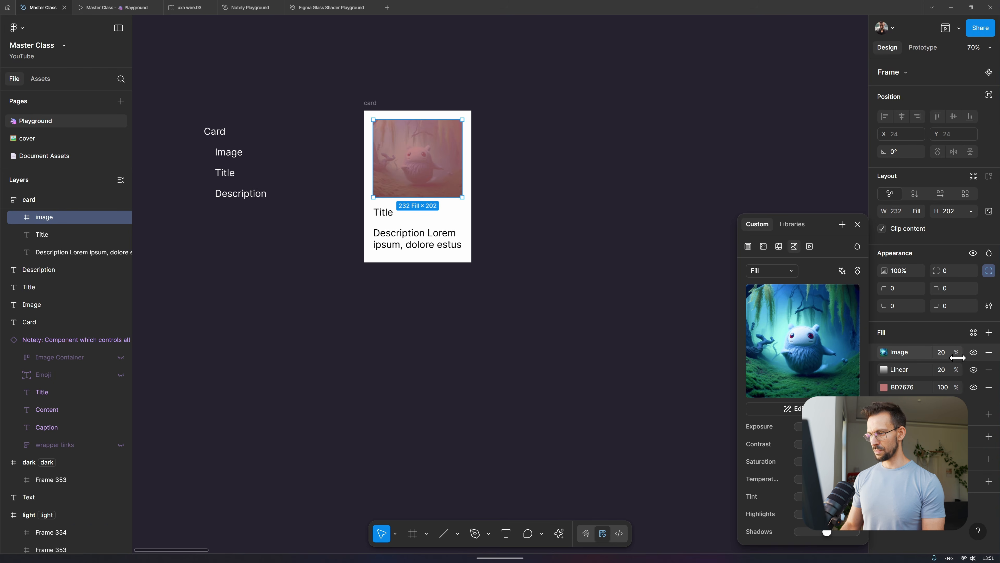
{"action": "left_click_drag", "start_coordinate": [958, 358], "coordinate": [990, 357]}
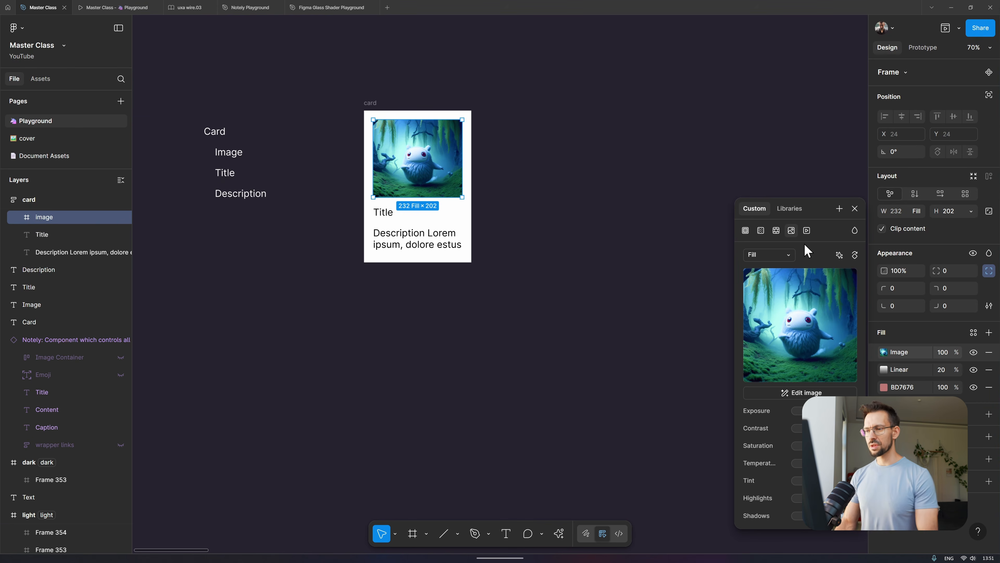
- Look through the library colours and styles available for the fill and return to the custom fill settings
{"action": "left_click", "coordinate": [790, 210]}
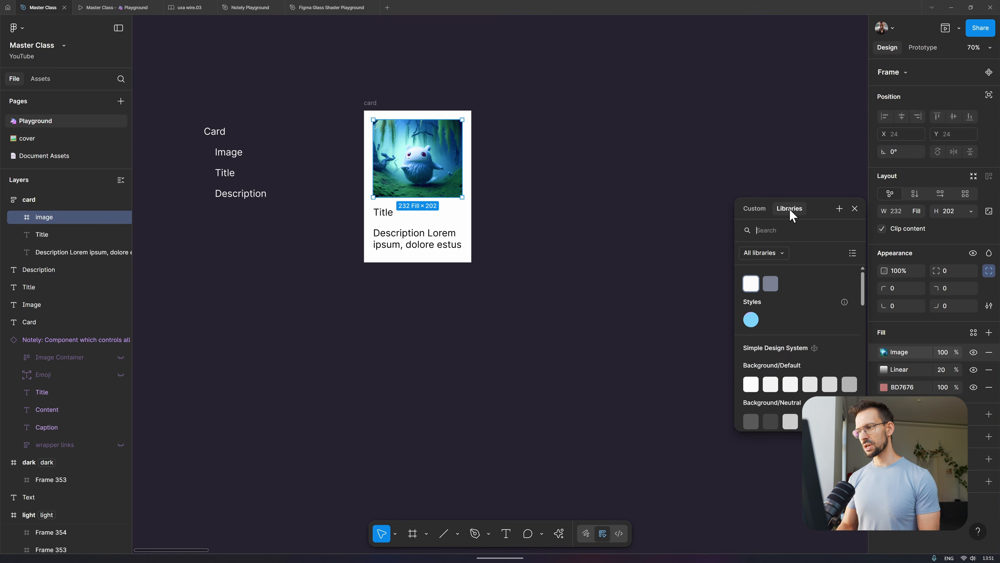
{"action": "scroll", "coordinate": [809, 301], "scroll_direction": "down", "scroll_amount": 5}
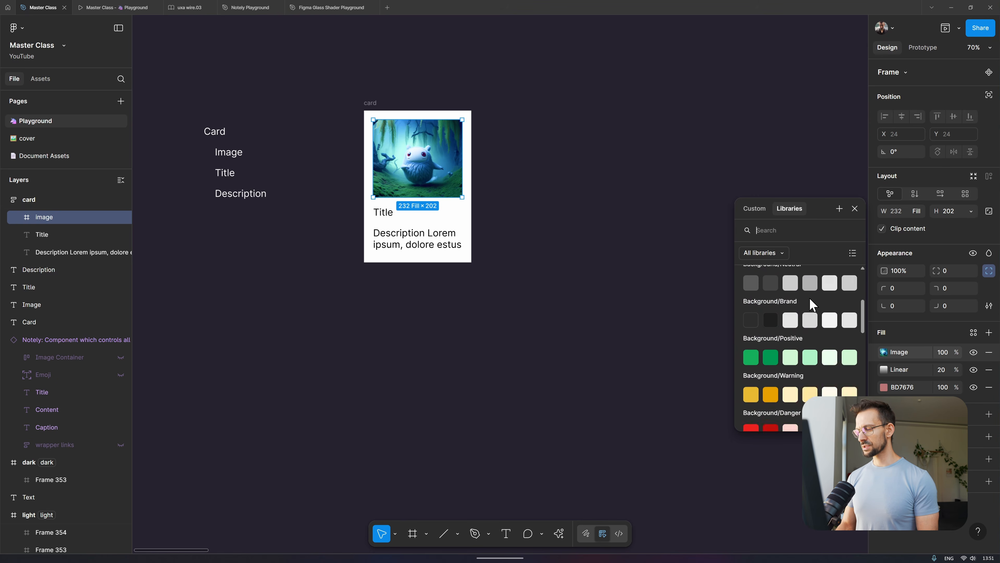
{"action": "scroll", "coordinate": [811, 305], "scroll_direction": "down", "scroll_amount": 3}
{"action": "scroll", "coordinate": [808, 296], "scroll_direction": "up", "scroll_amount": 10}
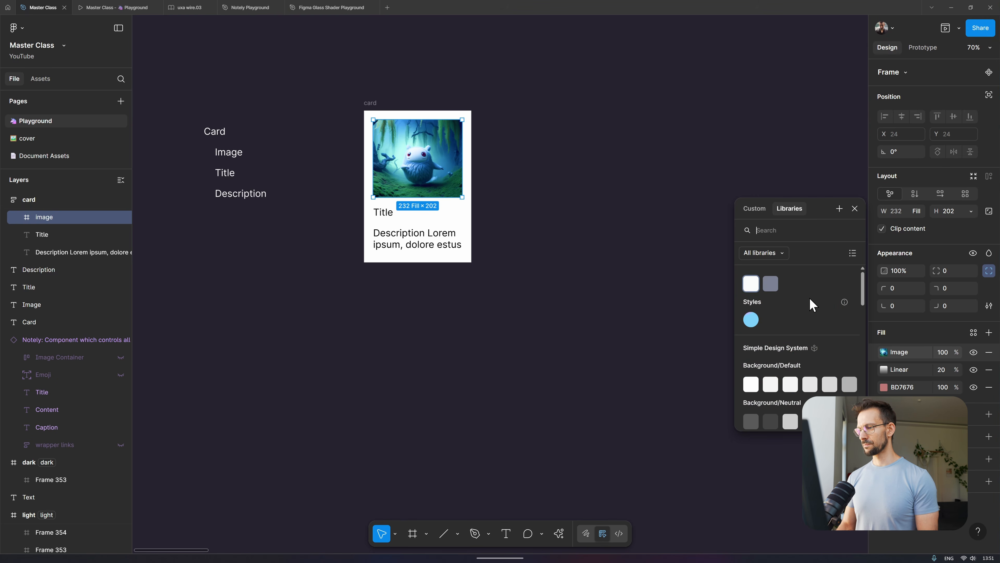
{"action": "left_click", "coordinate": [761, 209]}
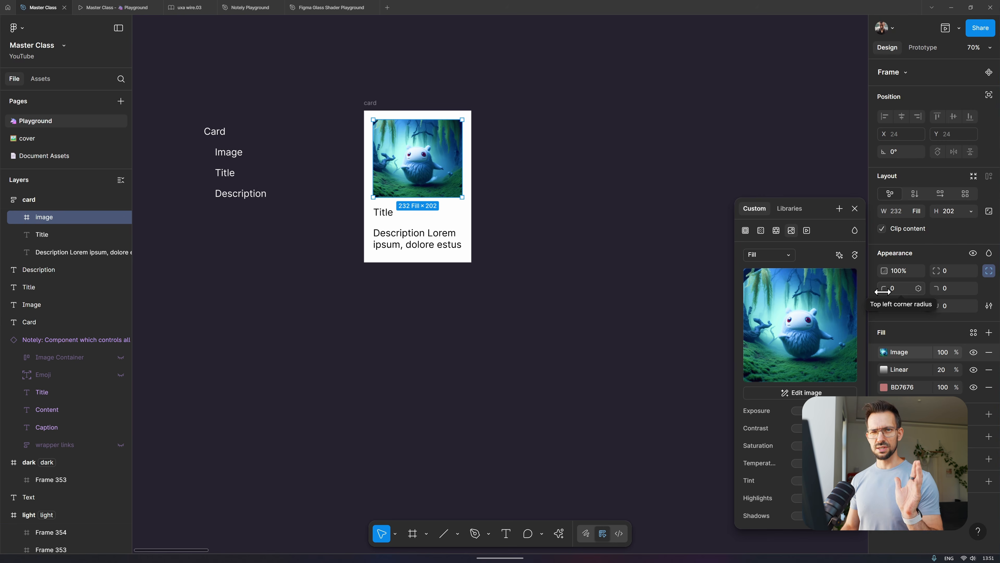
- Switch the image frame to a uniform corner radius and set it to 28
{"action": "mouse_move", "coordinate": [883, 291]}
{"action": "left_mouse_down"}
{"action": "mouse_move", "coordinate": [923, 275]}
{"action": "mouse_move", "coordinate": [871, 297]}
{"action": "mouse_move", "coordinate": [880, 291]}
{"action": "left_mouse_up"}
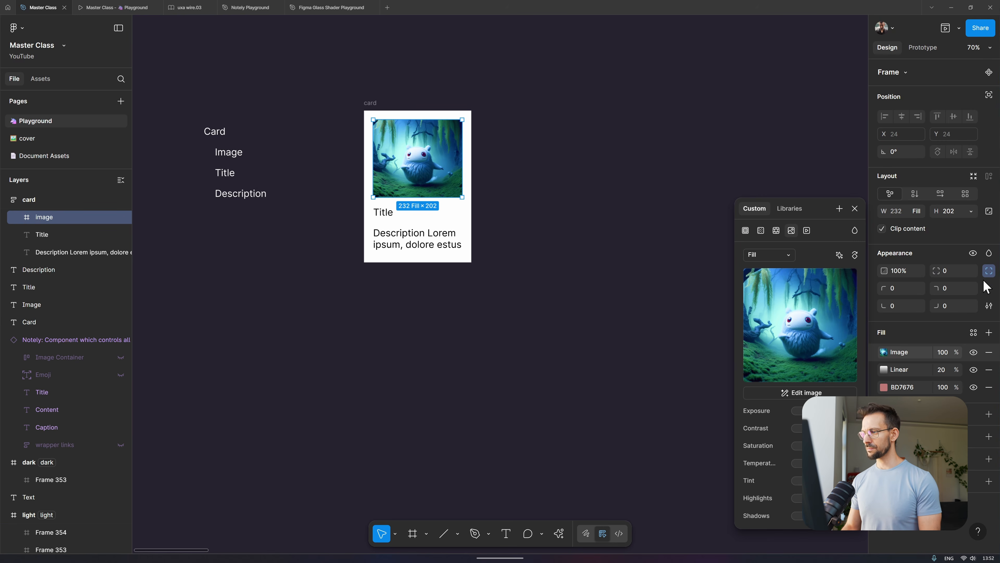
{"action": "left_click", "coordinate": [989, 271]}
{"action": "left_click_drag", "start_coordinate": [937, 273], "coordinate": [236, 254]}
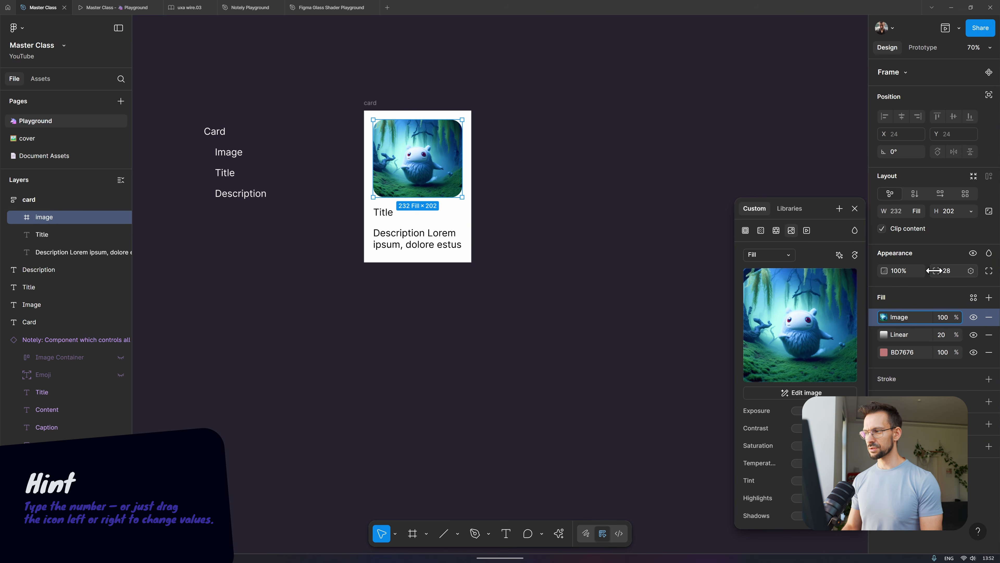
{"action": "left_click", "coordinate": [988, 272]}
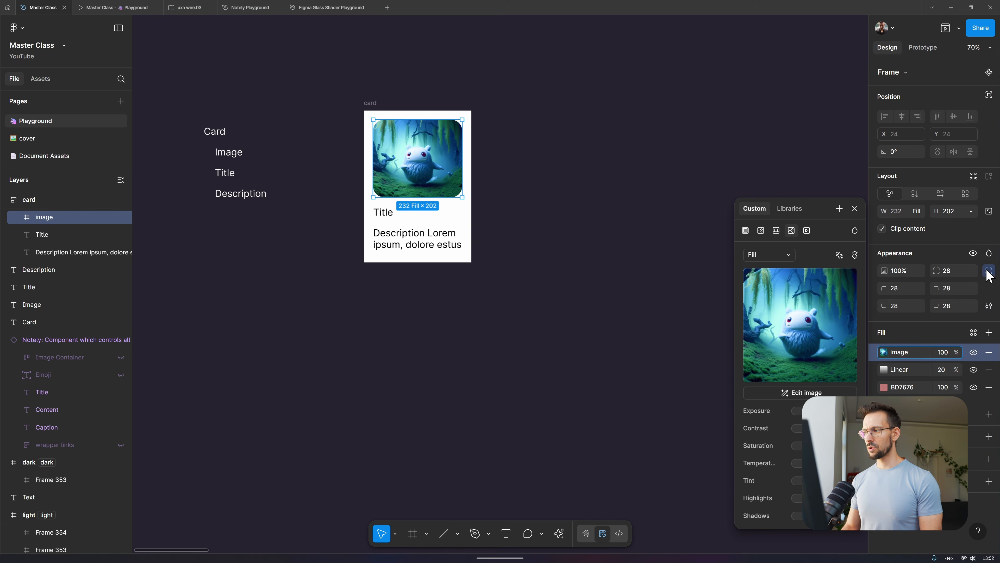
{"action": "left_click", "coordinate": [989, 271]}
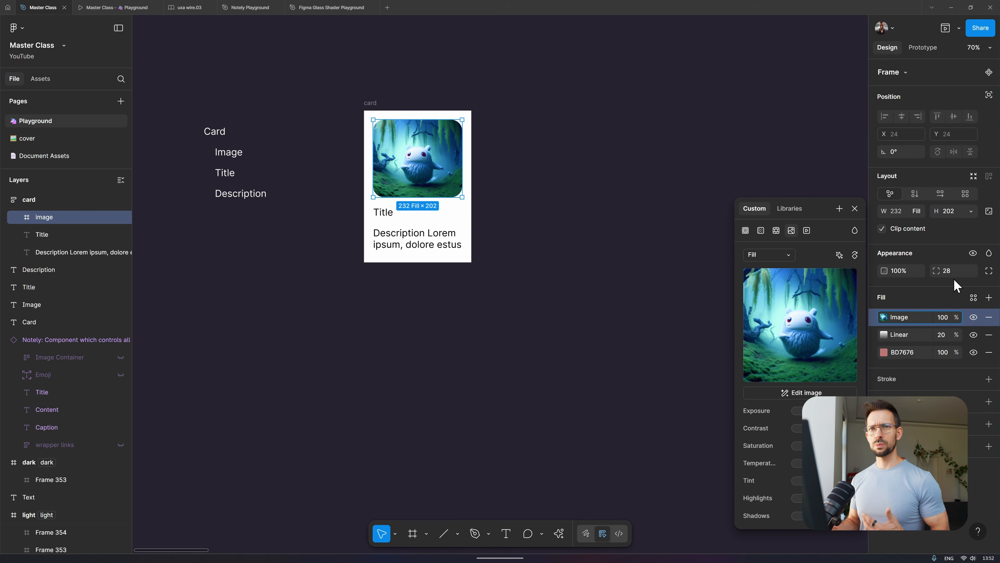
- Switch the image frame to individual corners and set its bottom right corner radius to 0
{"action": "left_click", "coordinate": [989, 272]}
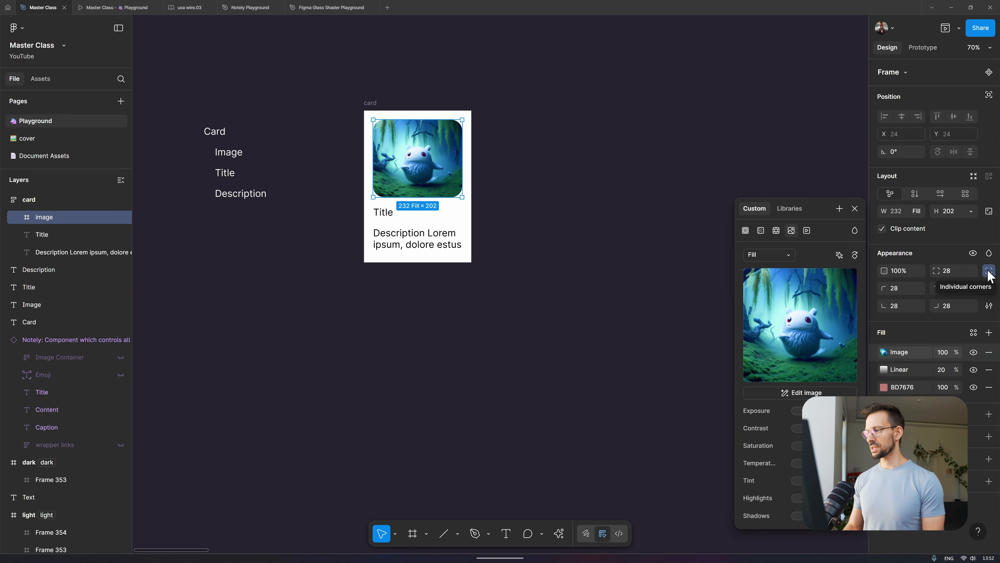
{"action": "left_click", "coordinate": [952, 307]}
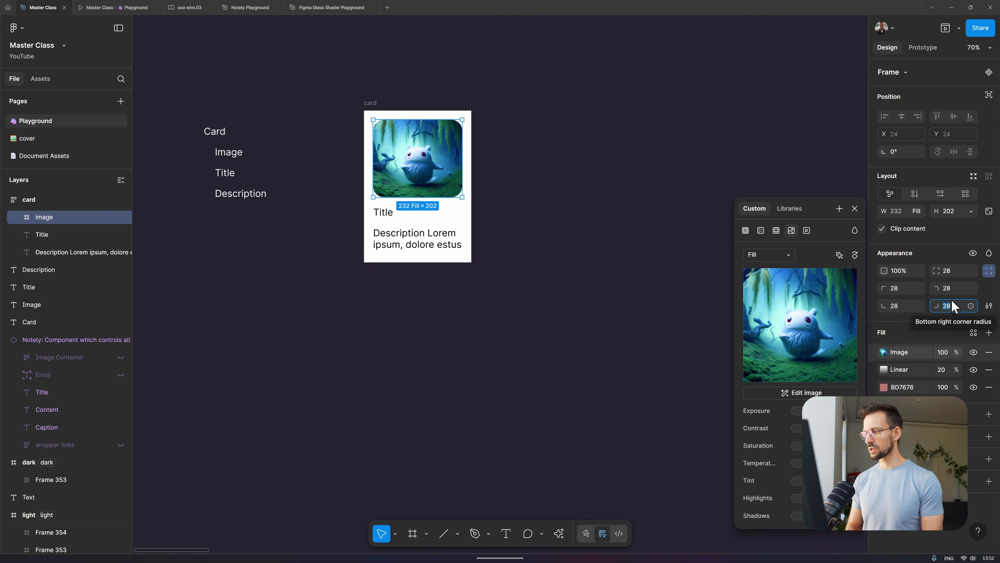
{"action": "type", "text": "0"}
{"action": "key", "text": "Return"}
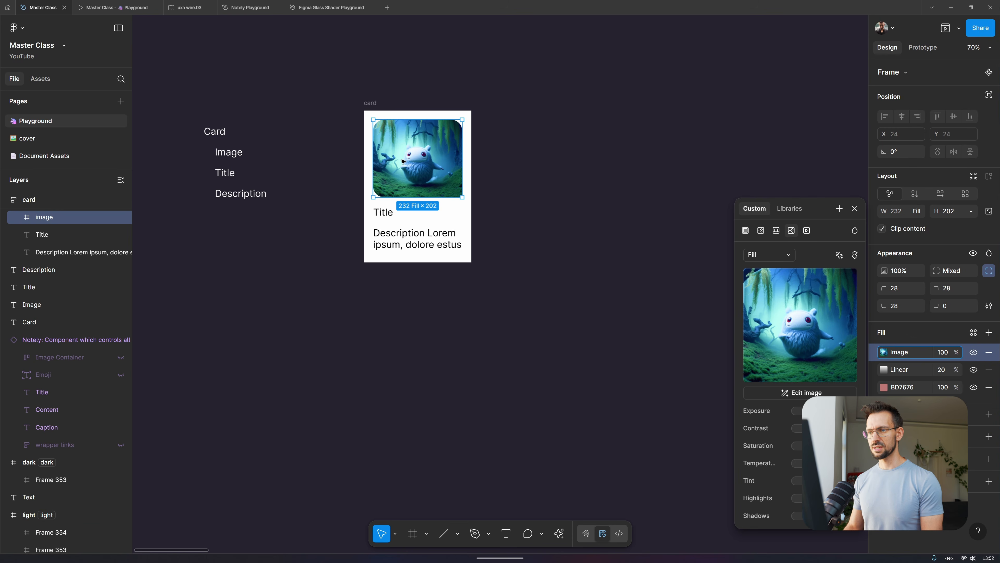
{"action": "scroll", "coordinate": [403, 162], "scroll_direction": "up", "scroll_amount": 5}
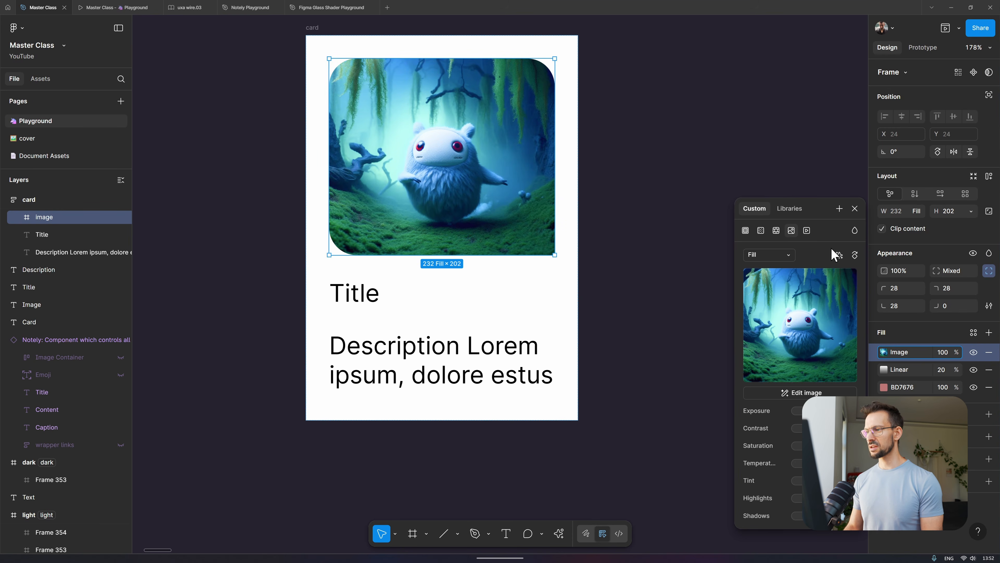
{"action": "left_click", "coordinate": [854, 208]}
{"action": "left_click", "coordinate": [653, 130]}
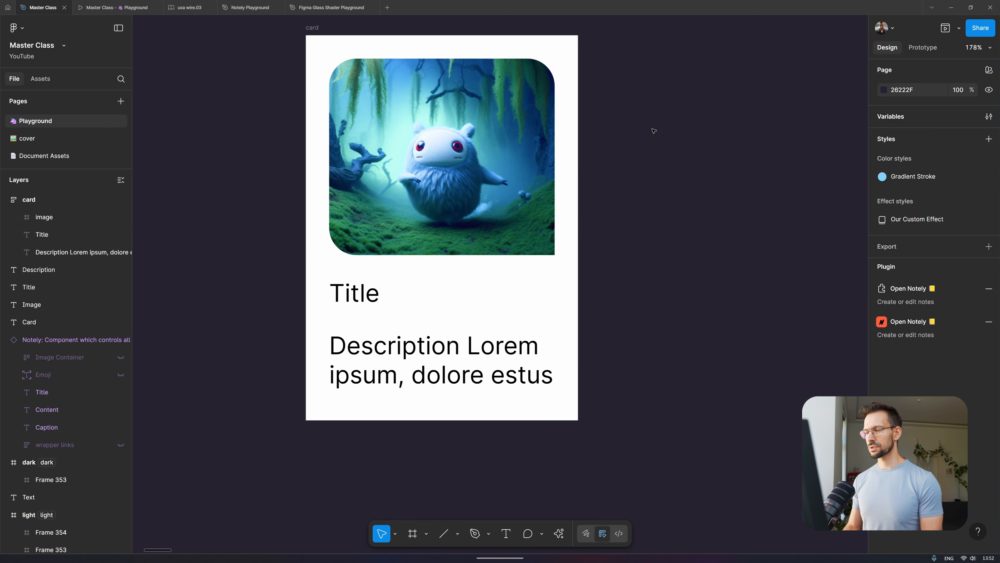
- Round all corners of the card frame with a radius of 42
{"action": "left_click", "coordinate": [411, 166]}
{"action": "scroll", "coordinate": [614, 166], "scroll_direction": "down", "scroll_amount": 3}
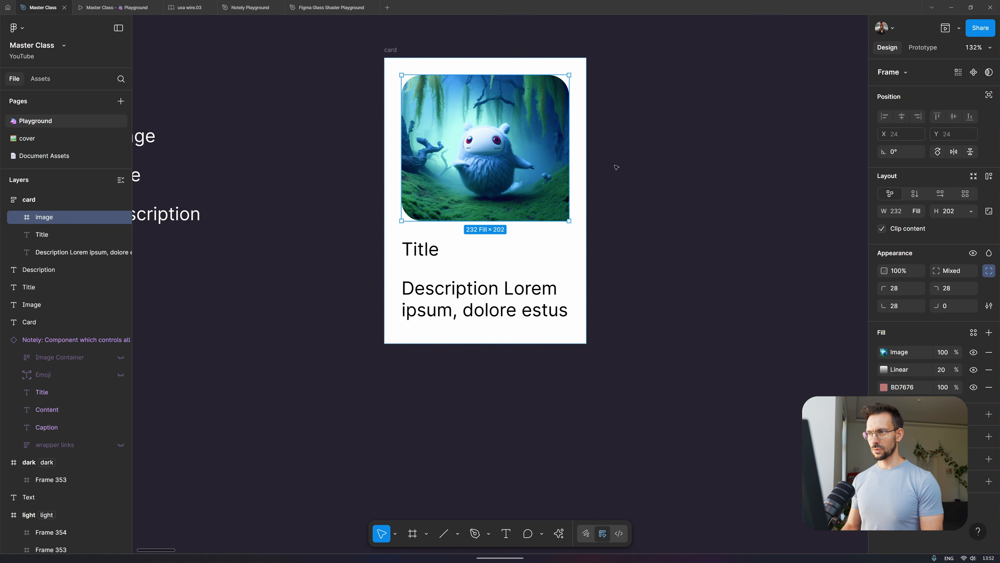
{"action": "left_click", "coordinate": [584, 114], "text": "ctrl"}
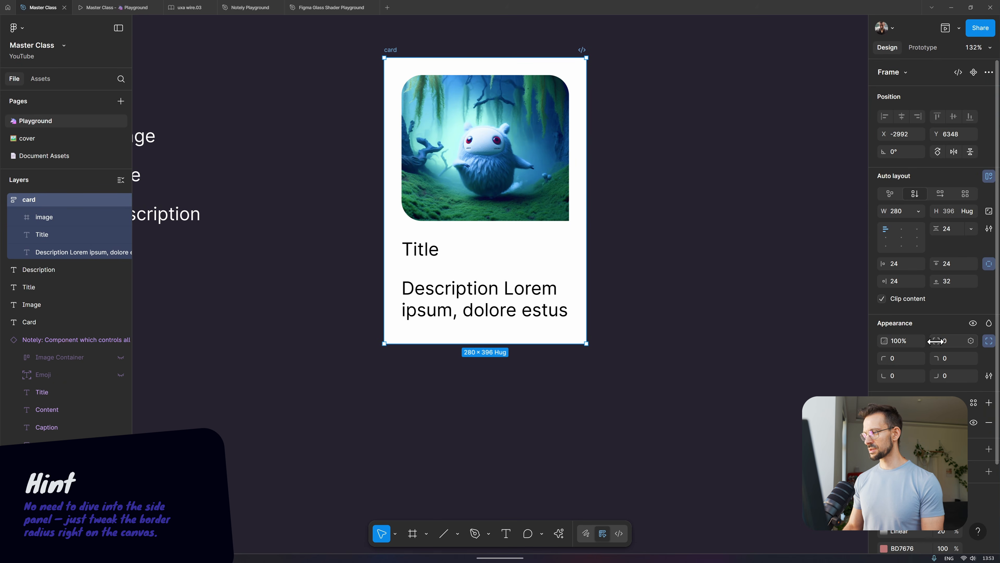
{"action": "left_click_drag", "start_coordinate": [935, 341], "coordinate": [395, 258]}
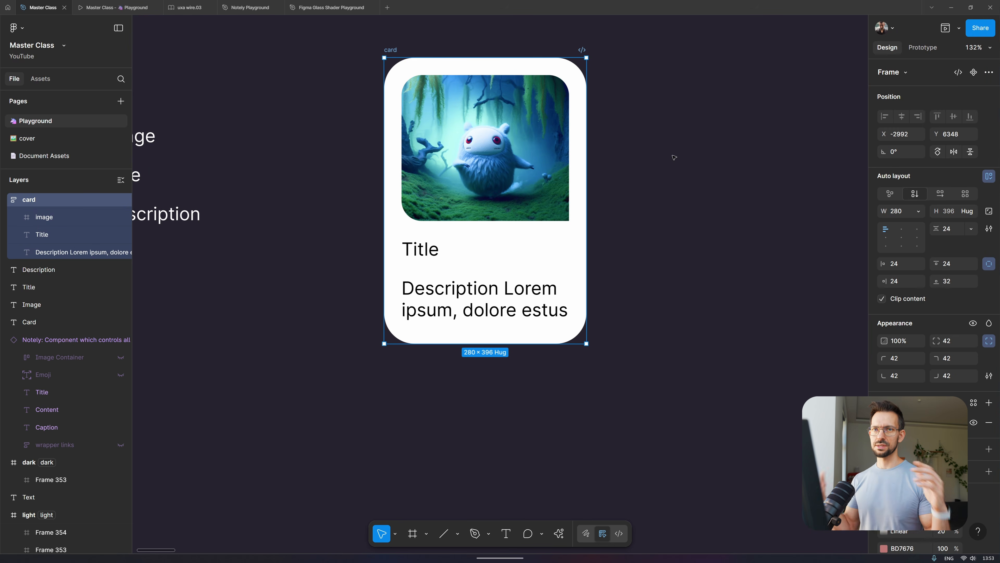
- Duplicate the Description label into the empty area below the list and change the copy's text to 42
{"action": "left_click", "coordinate": [674, 158]}
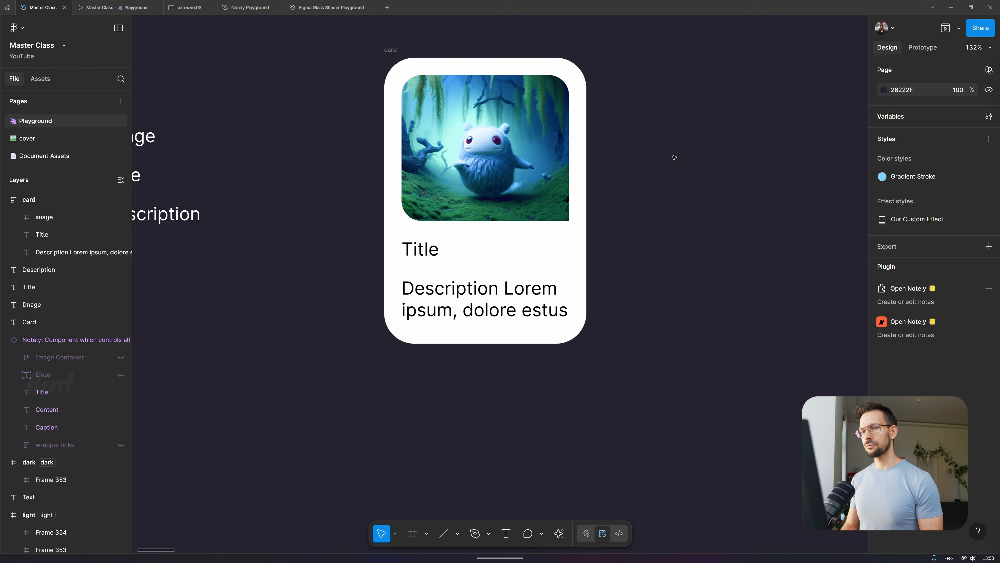
{"action": "scroll", "coordinate": [674, 157], "scroll_direction": "left", "scroll_amount": 3}
{"action": "scroll", "coordinate": [669, 156], "scroll_direction": "right", "scroll_amount": 1}
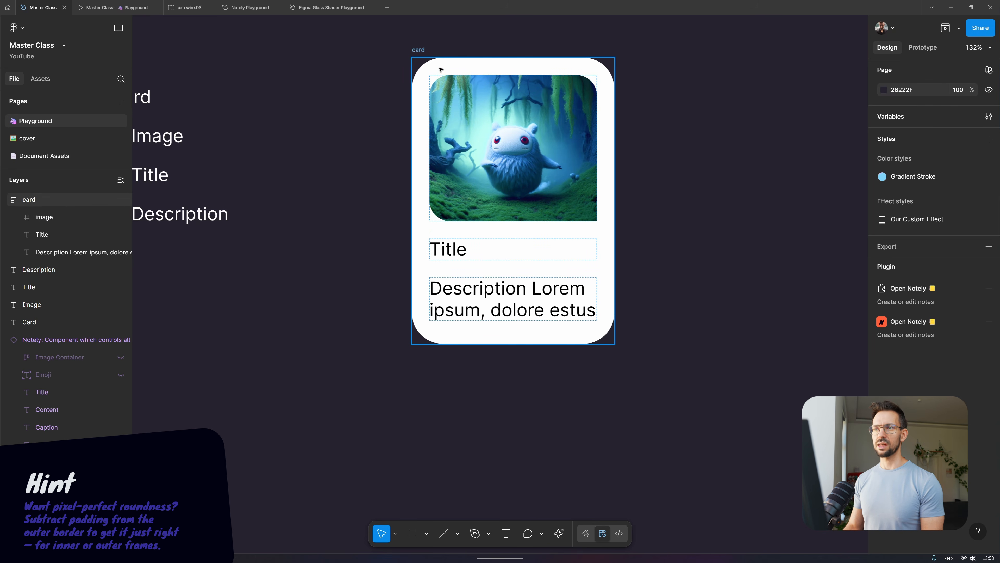
{"action": "left_click", "coordinate": [598, 73]}
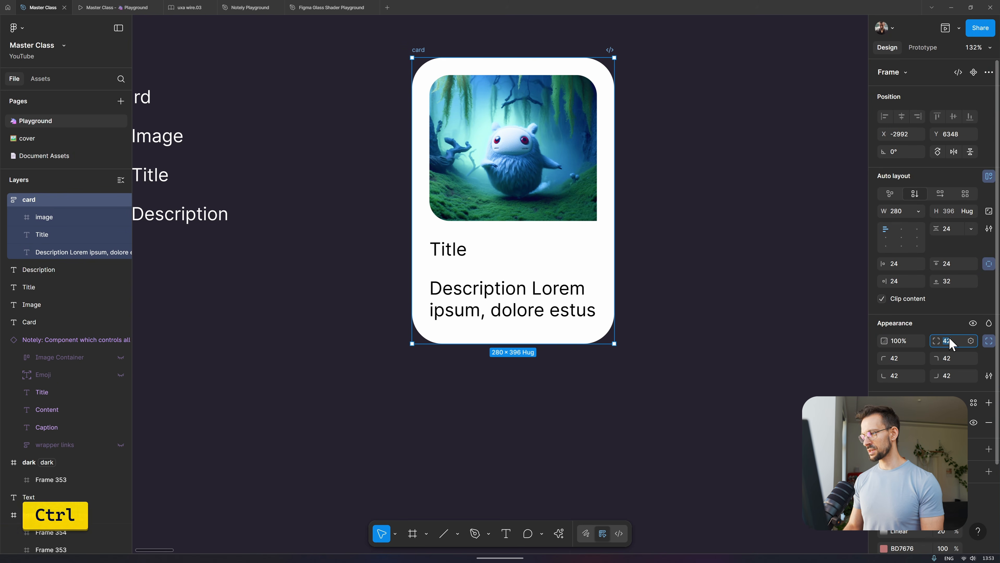
{"action": "key", "text": "ctrl+c"}
{"action": "left_click", "coordinate": [748, 157]}
{"action": "scroll", "coordinate": [319, 178], "scroll_direction": "left", "scroll_amount": 3}
{"action": "scroll", "coordinate": [318, 179], "scroll_direction": "left", "scroll_amount": 1}
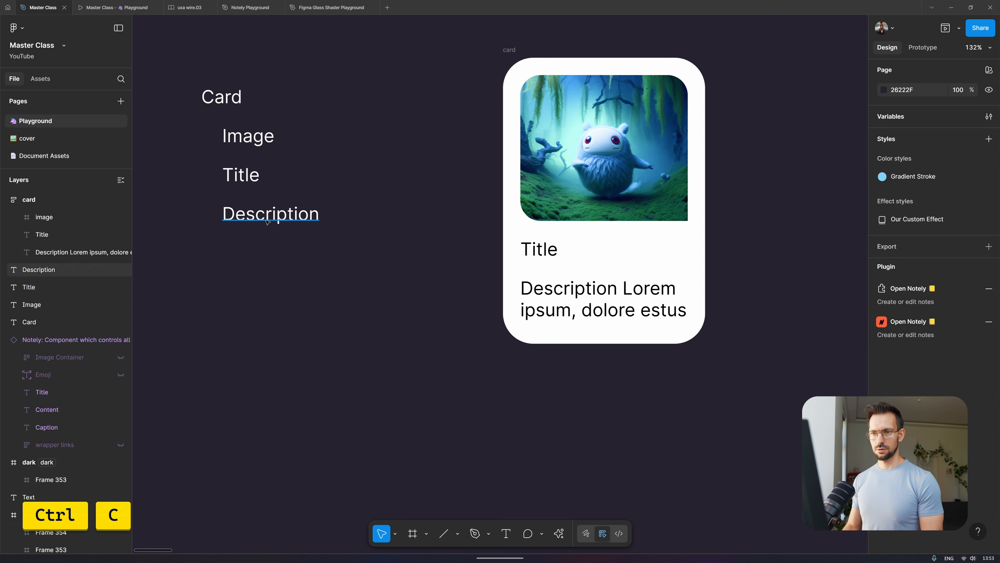
{"action": "left_click_drag", "start_coordinate": [269, 220], "coordinate": [264, 324]}
{"action": "double_click", "coordinate": [264, 324]}
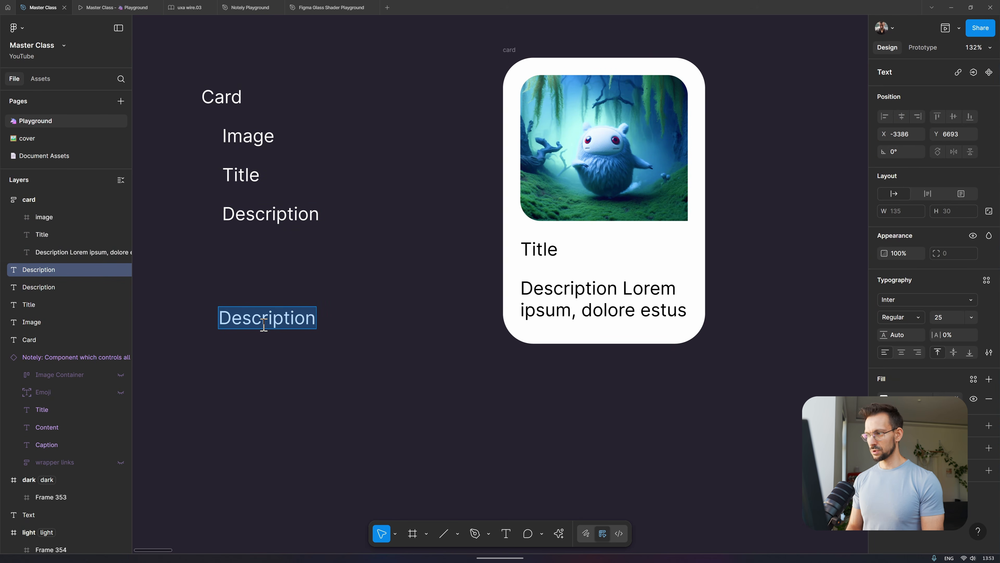
{"action": "type", "text": "42"}
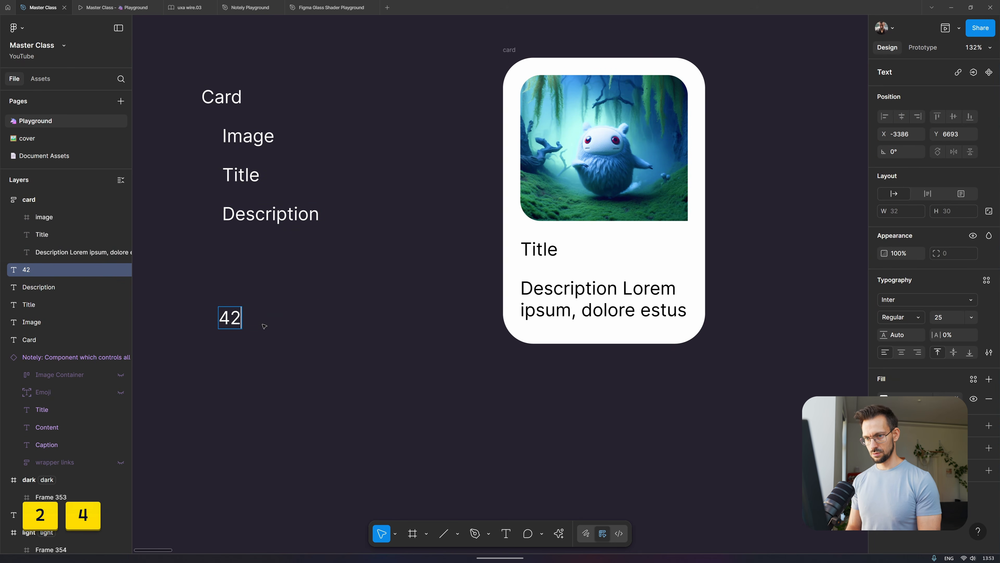
{"action": "key", "text": "Escape"}
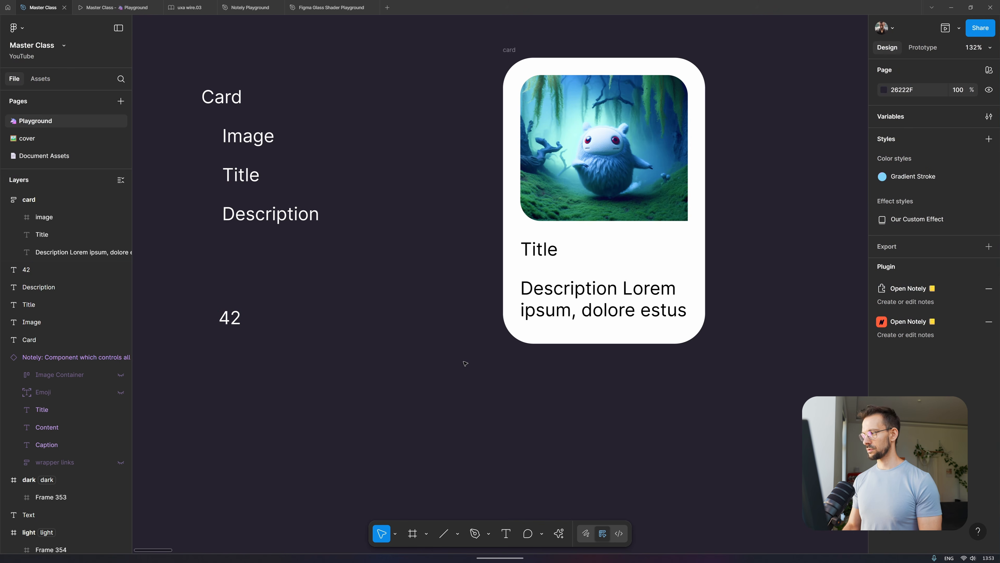
- Duplicate the 42 text, change the copy to 24 and place it beside the 42 in the same row
{"action": "right_click", "coordinate": [484, 364]}
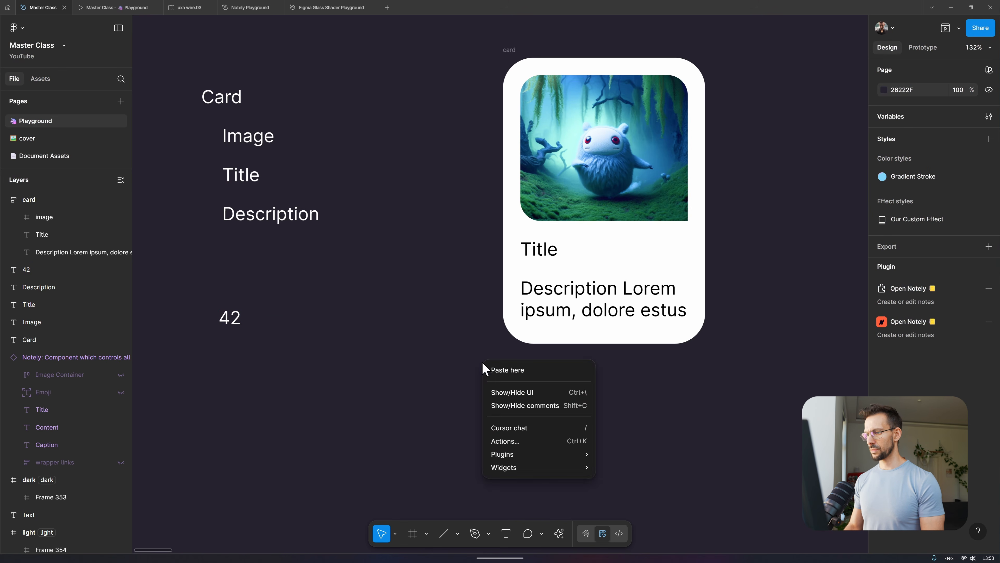
{"action": "key", "text": "ctrl"}
{"action": "left_click", "coordinate": [585, 149], "text": "ctrl"}
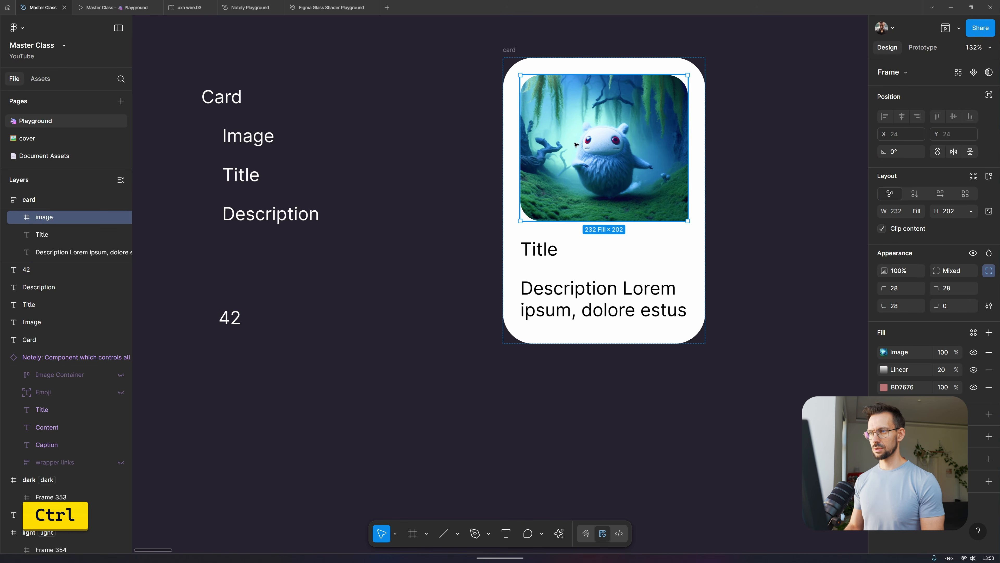
{"action": "key", "text": "alt"}
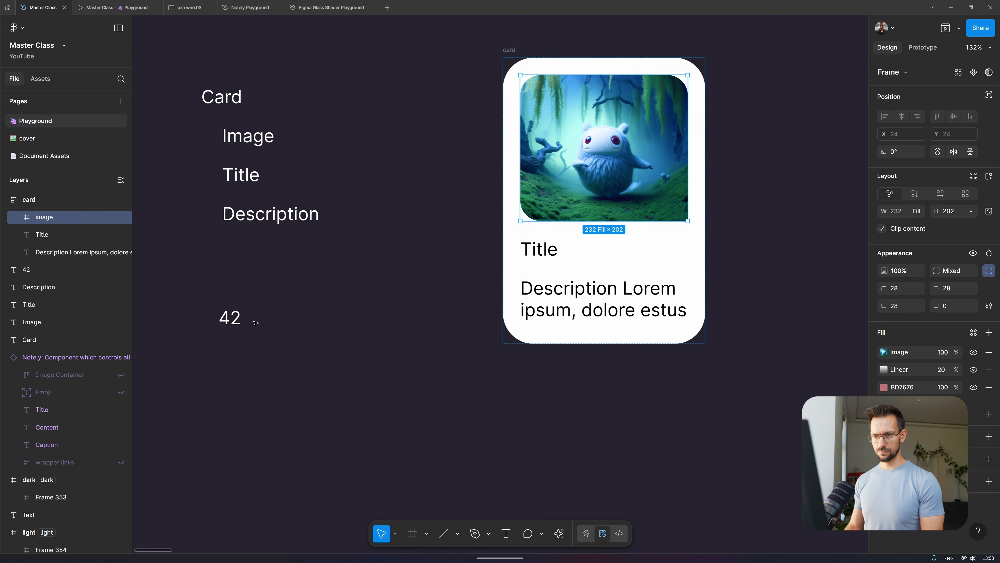
{"action": "key", "text": "alt+shift"}
{"action": "left_click_drag", "start_coordinate": [234, 322], "coordinate": [234, 359]}
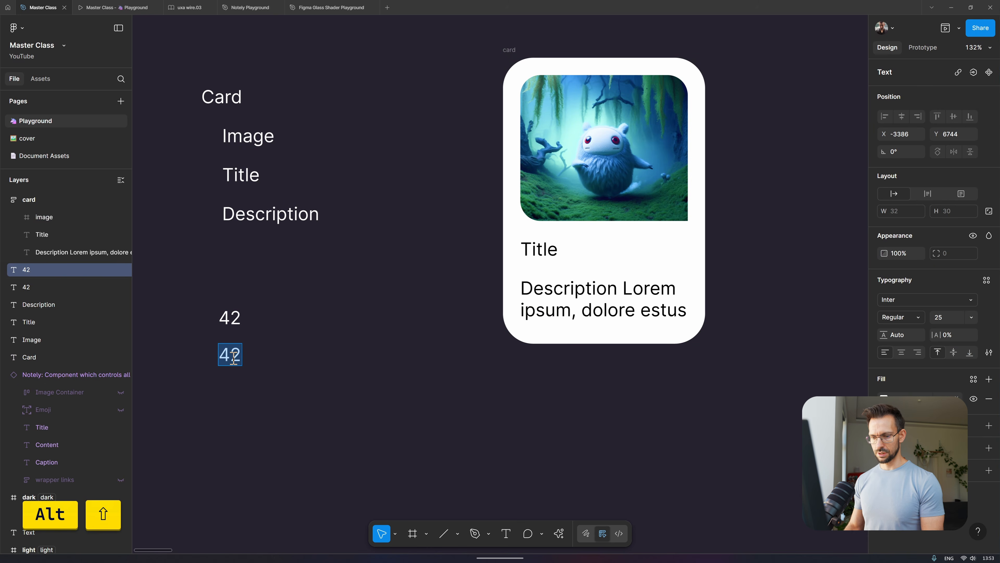
{"action": "type", "text": "24"}
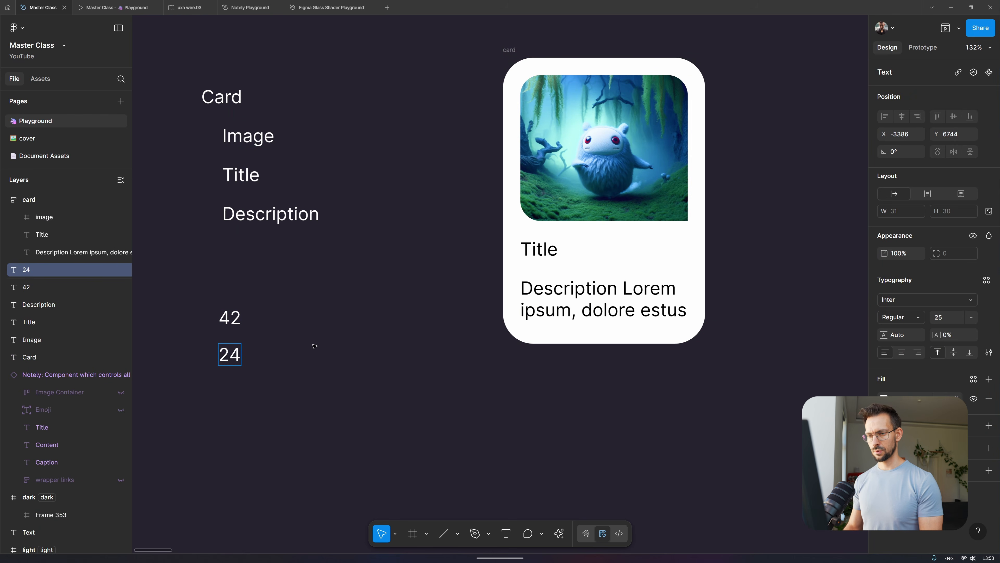
{"action": "left_click", "coordinate": [315, 346]}
{"action": "left_click_drag", "start_coordinate": [233, 355], "coordinate": [274, 318]}
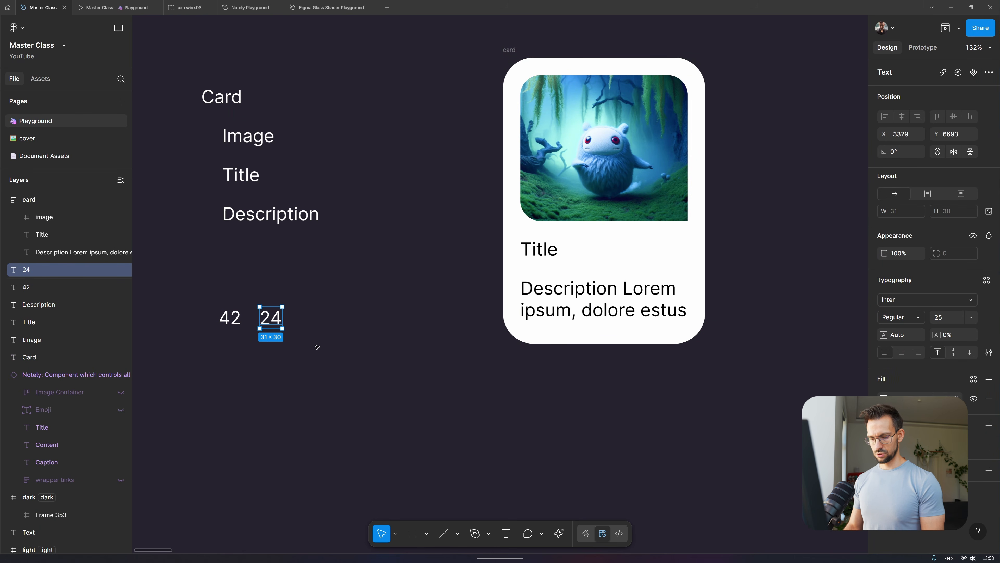
- Calculate 42-24 in the system's search launcher
{"action": "key", "text": "super"}
{"action": "left_click", "coordinate": [312, 326]}
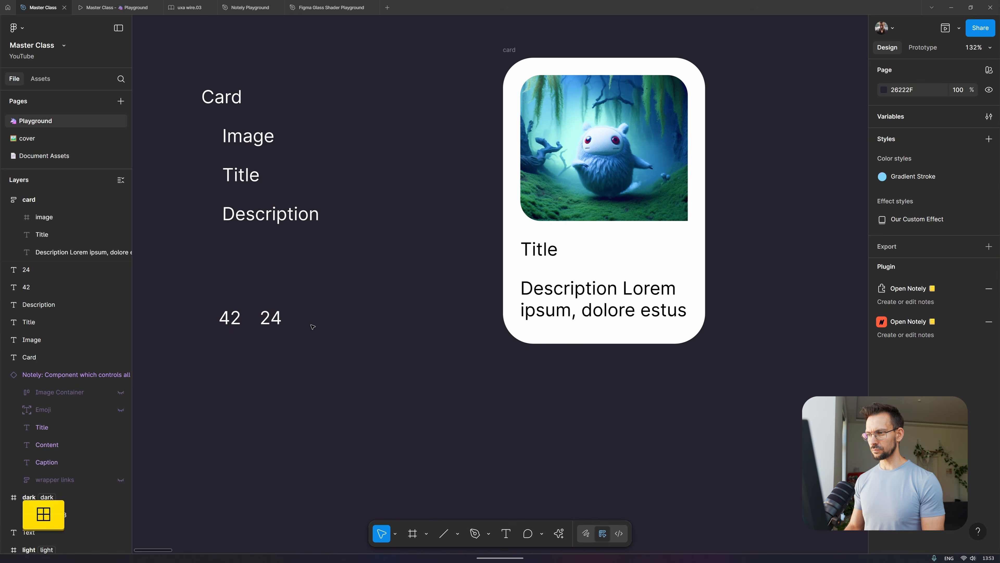
{"action": "key", "text": "alt+super+space"}
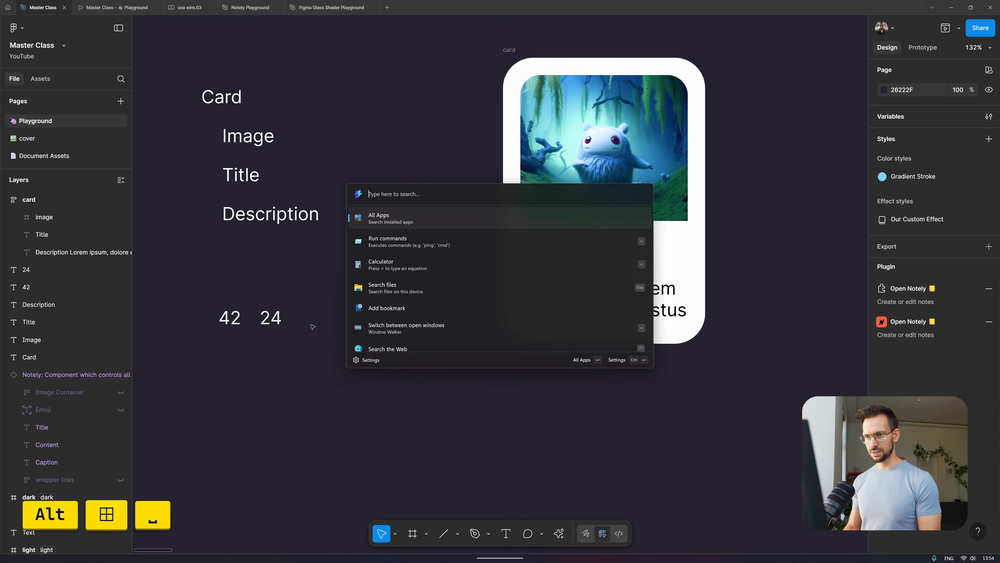
{"action": "type", "text": "42"}
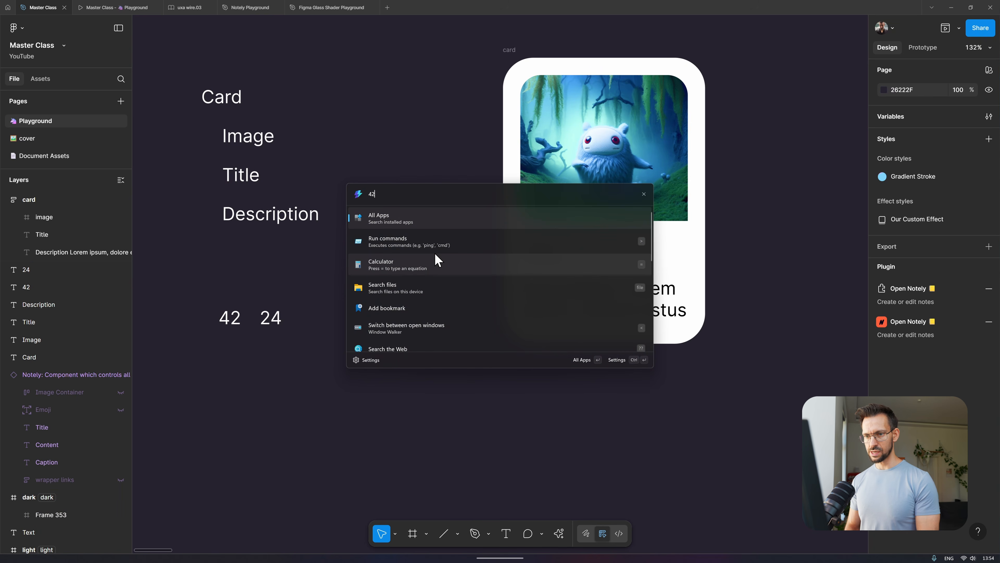
{"action": "type", "text": "-"}
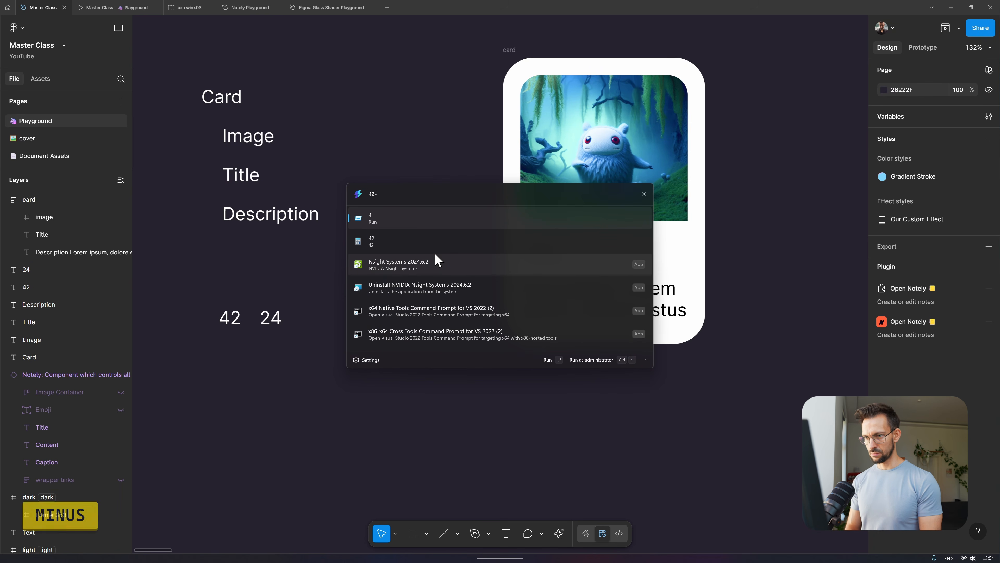
{"action": "type", "text": "24"}
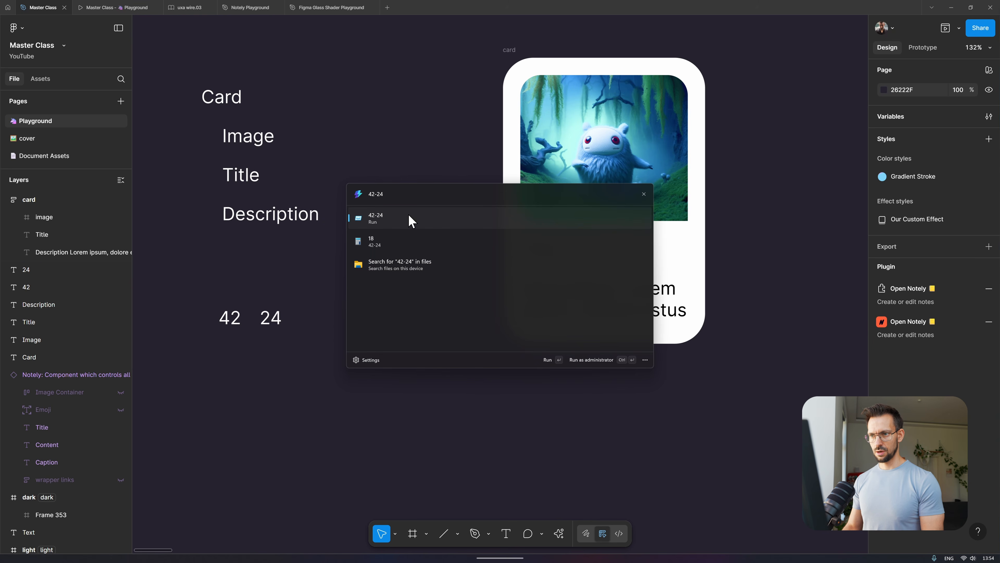
- Switch the card's image frame back to a uniform corner radius and set it to 18
{"action": "left_click", "coordinate": [583, 105], "text": "ctrl"}
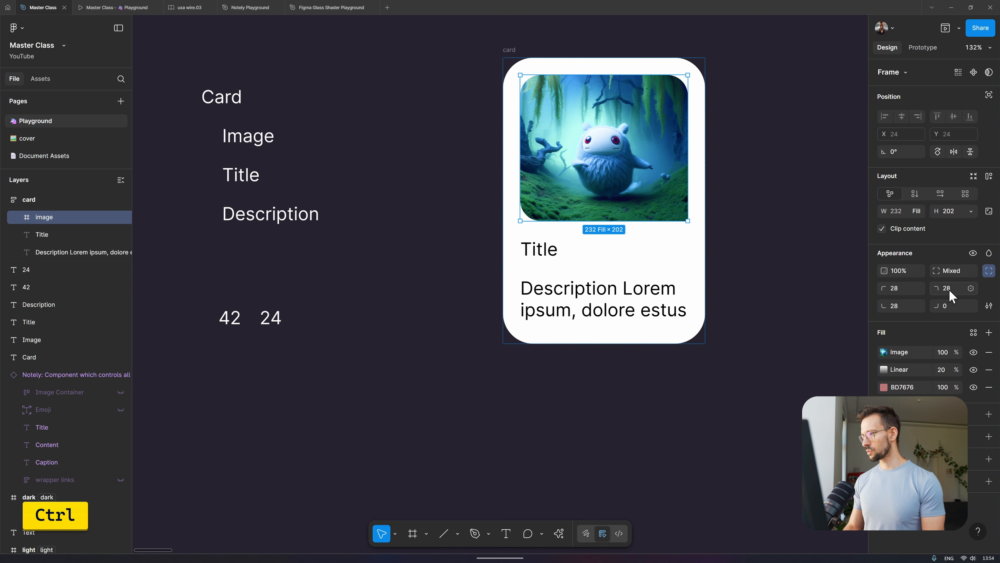
{"action": "left_click", "coordinate": [989, 271]}
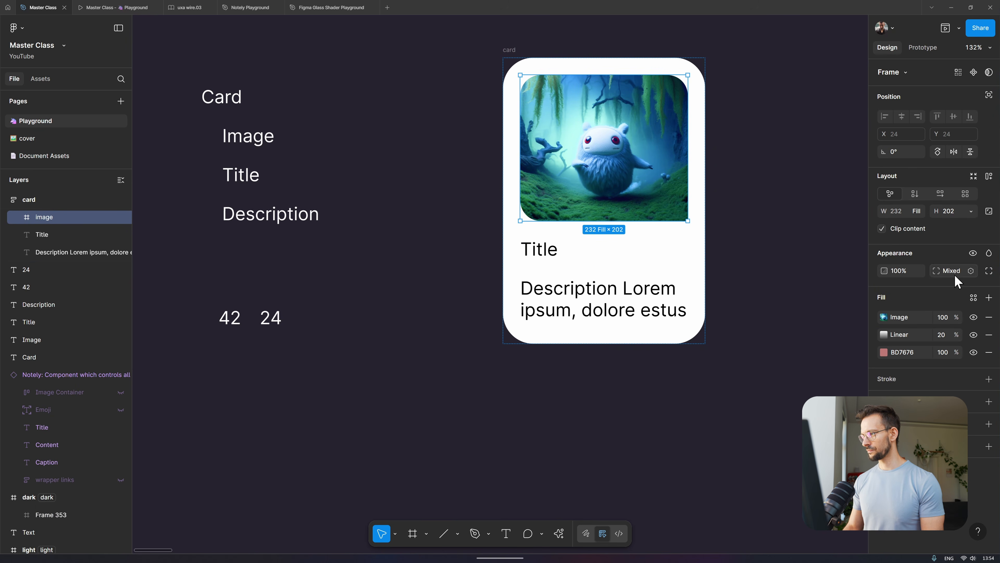
{"action": "type", "text": "18"}
{"action": "key", "text": "Return"}
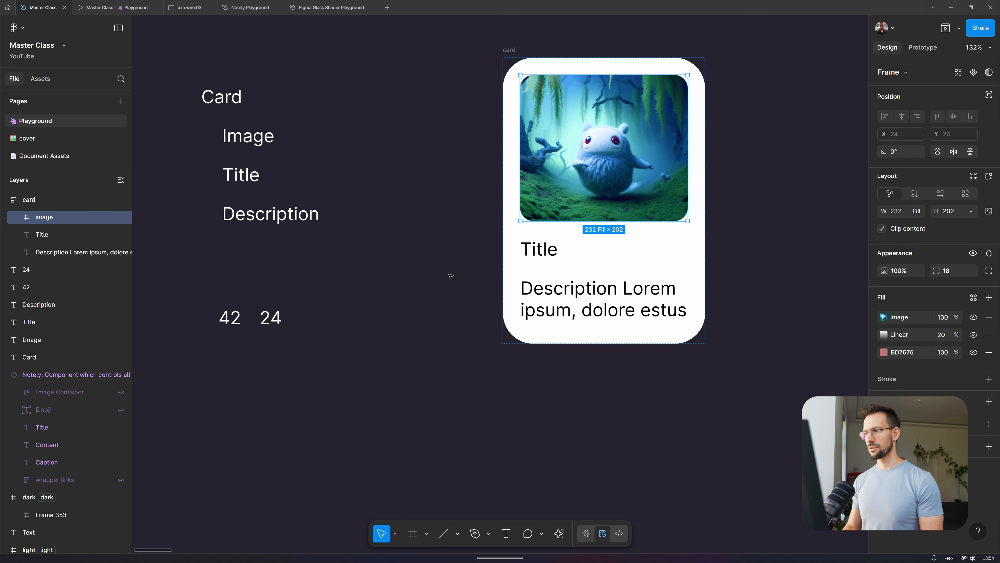
{"action": "left_click", "coordinate": [761, 76]}
{"action": "scroll", "coordinate": [762, 76], "scroll_direction": "up", "scroll_amount": 2}
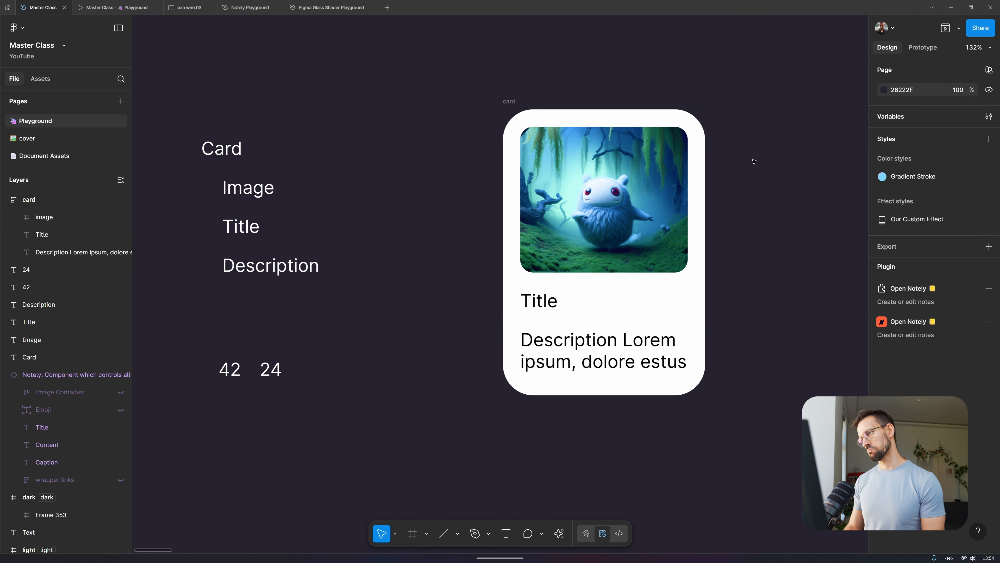
- Switch the image frame to individual corner radii and set its bottom right corner to 0
{"action": "left_click", "coordinate": [654, 189], "text": "ctrl"}
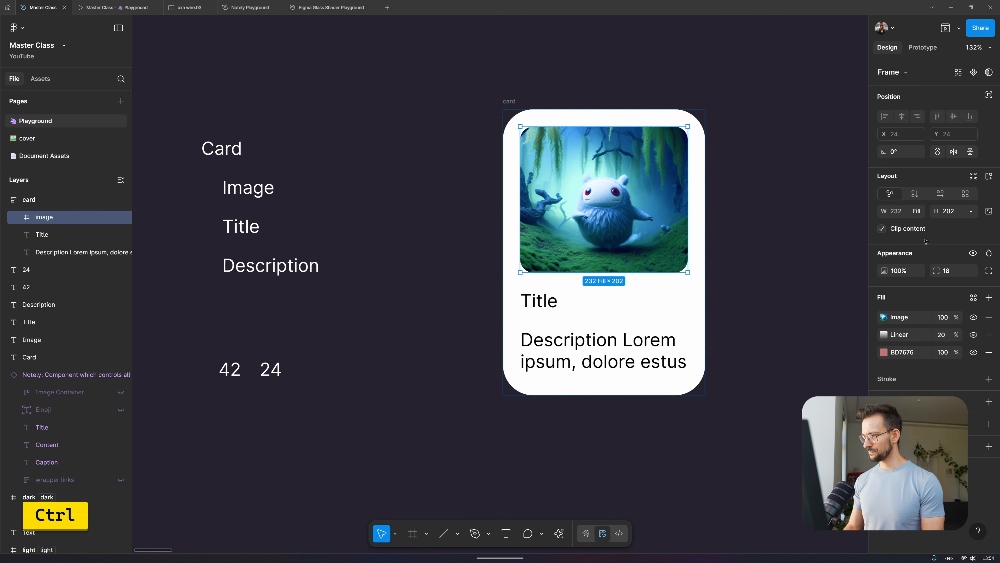
{"action": "left_click", "coordinate": [991, 272]}
{"action": "left_click", "coordinate": [954, 306]}
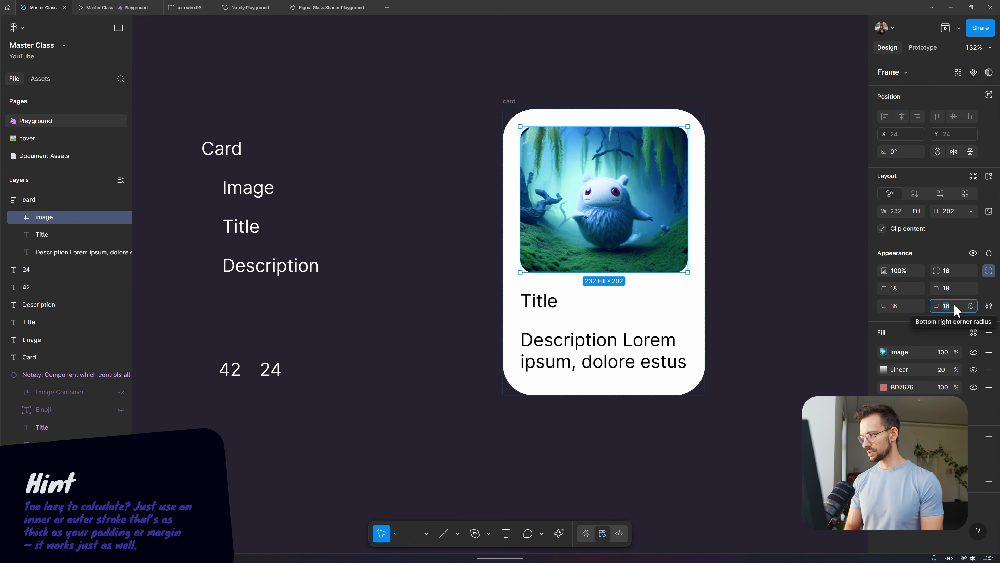
{"action": "type", "text": "0"}
{"action": "key", "text": "Return"}
{"action": "left_click", "coordinate": [444, 305]}
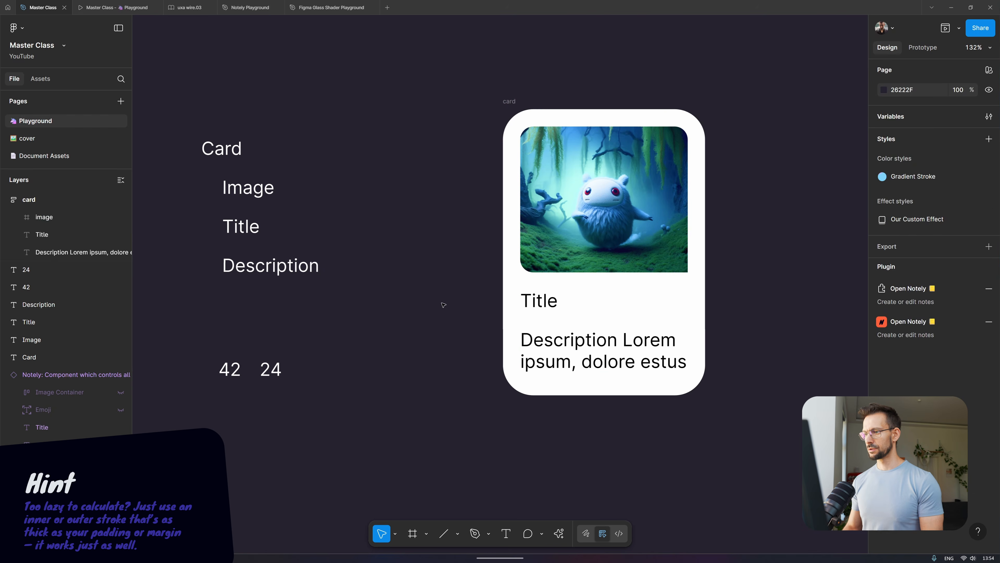
- Apply the Gradient Stroke colour style from the libraries as the card frame's fill
{"action": "scroll", "coordinate": [444, 305], "scroll_direction": "down", "scroll_amount": 1}
{"action": "scroll", "coordinate": [444, 305], "scroll_direction": "right", "scroll_amount": 2}
{"action": "left_click", "coordinate": [567, 307]}
{"action": "scroll", "coordinate": [754, 310], "scroll_direction": "right", "scroll_amount": 1}
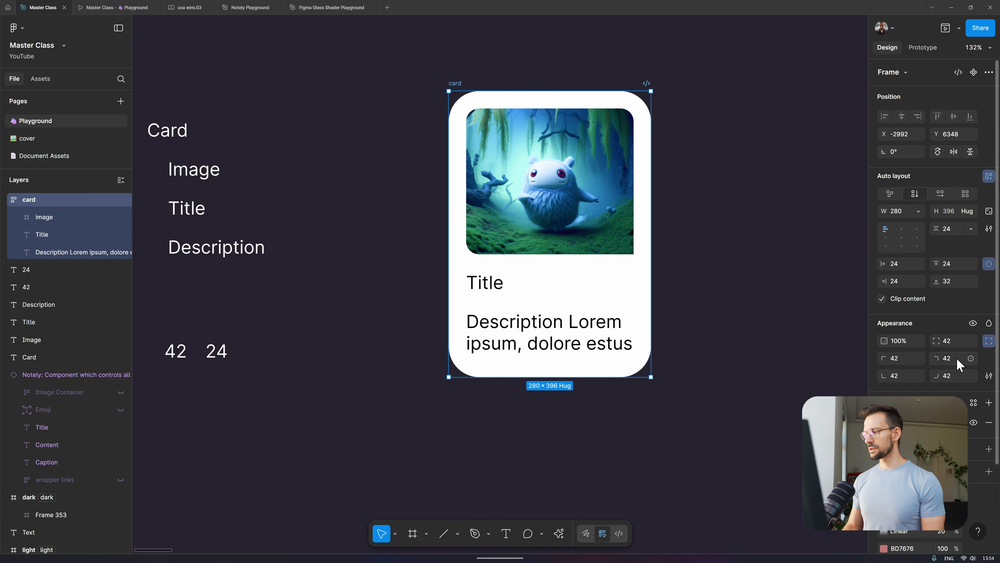
{"action": "left_click", "coordinate": [974, 402]}
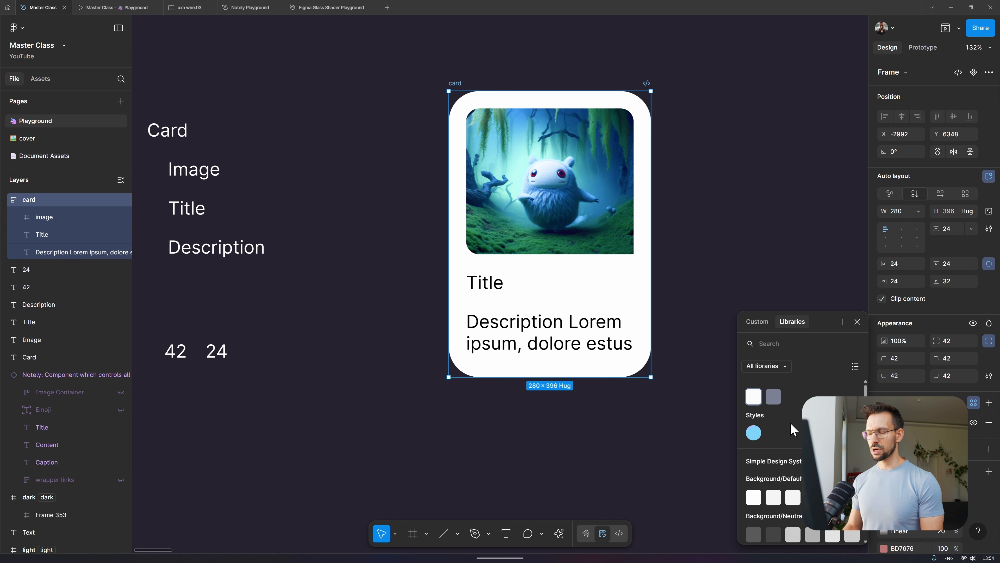
{"action": "left_click", "coordinate": [752, 433]}
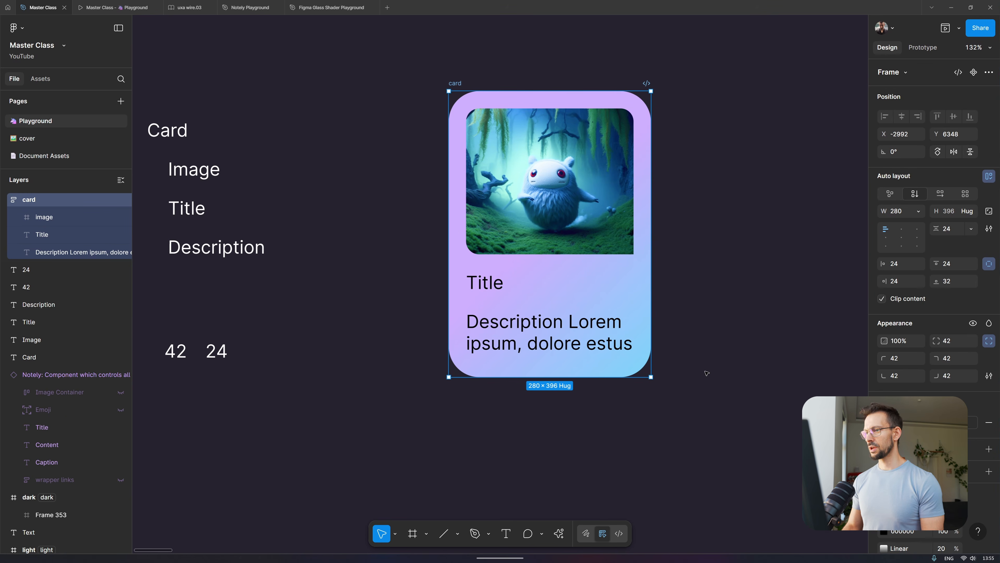
{"action": "scroll", "coordinate": [707, 373], "scroll_direction": "right", "scroll_amount": 5}
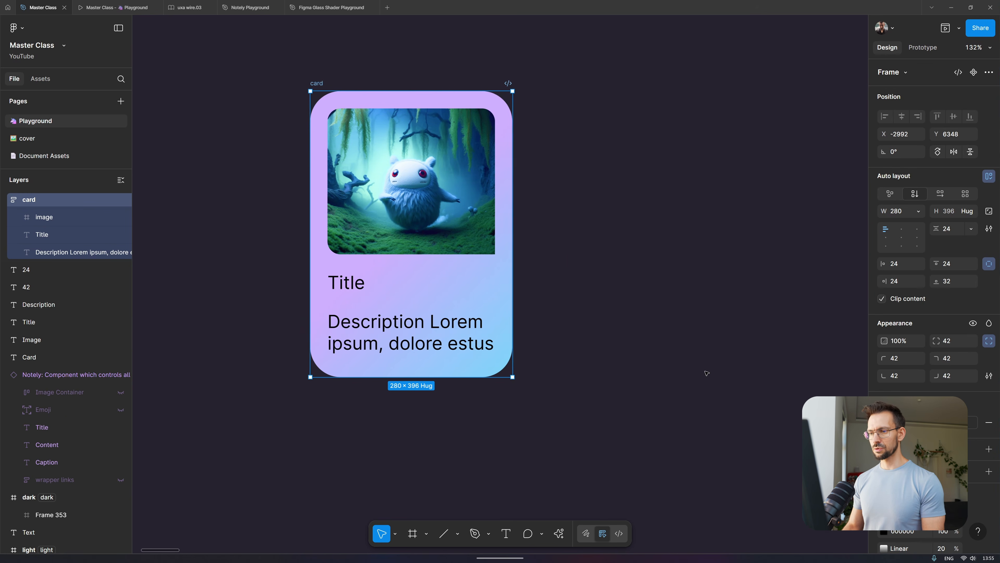
{"action": "left_click", "coordinate": [705, 371]}
- Detach the Gradient Stroke style from the card frame's fill and open the linear gradient's settings
{"action": "left_click", "coordinate": [507, 300]}
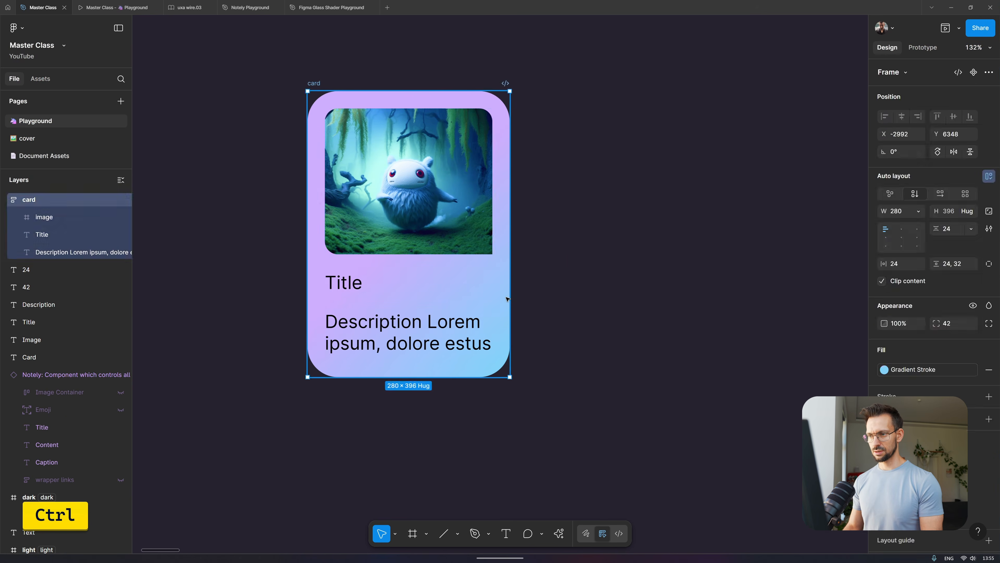
{"action": "left_click", "coordinate": [912, 422]}
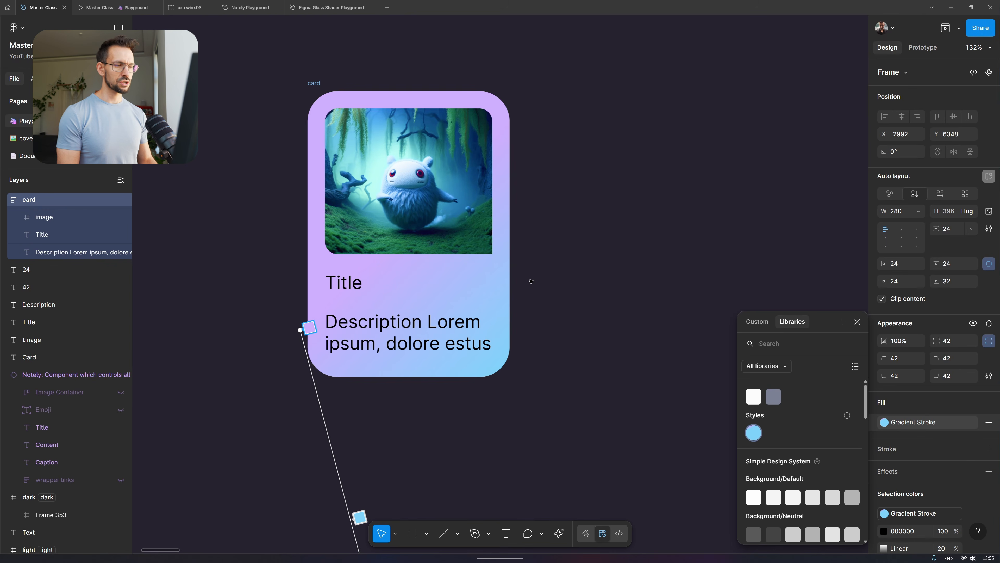
{"action": "key", "text": "Escape"}
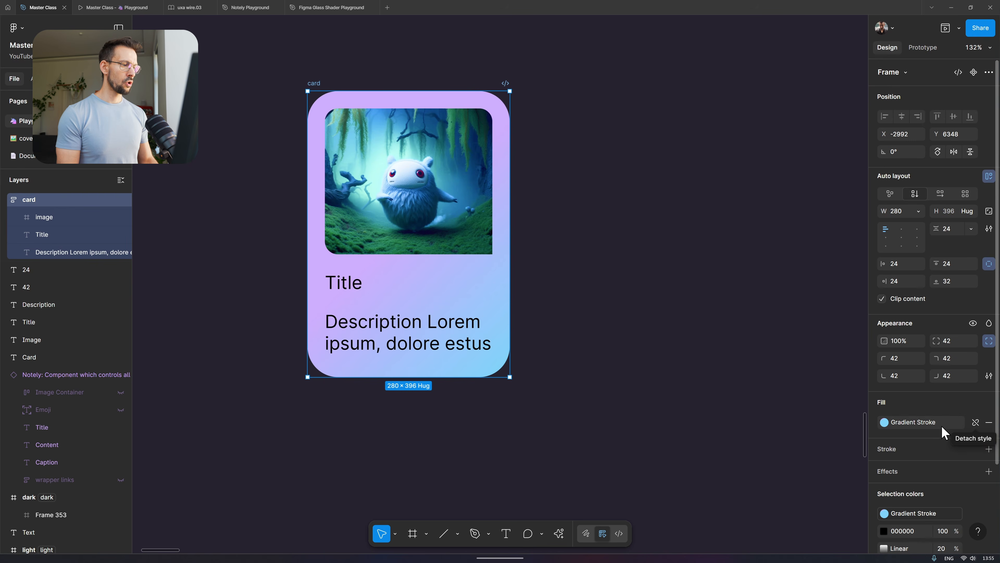
{"action": "left_click", "coordinate": [744, 307]}
{"action": "left_click", "coordinate": [494, 286]}
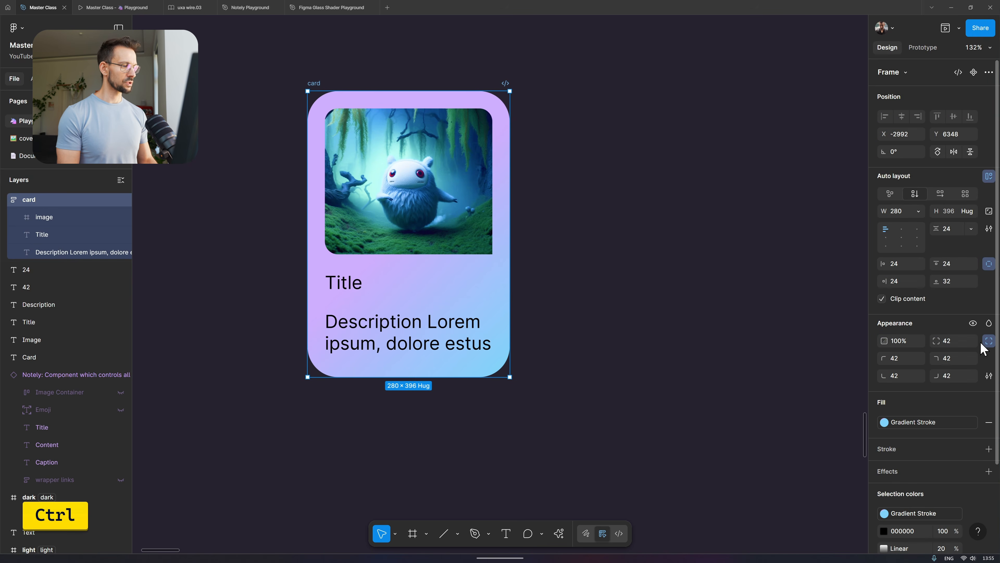
{"action": "left_click", "coordinate": [974, 423]}
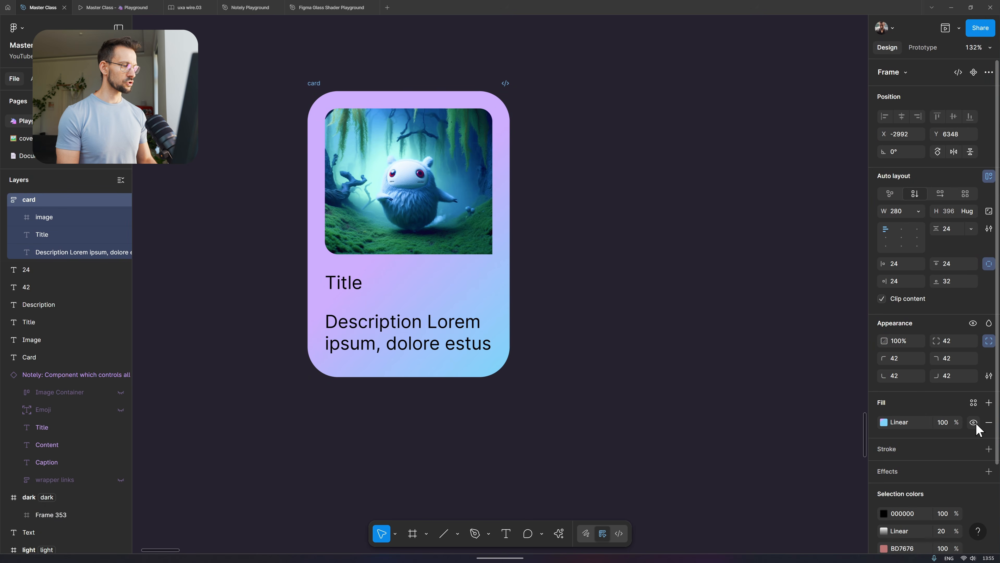
{"action": "left_click", "coordinate": [883, 422]}
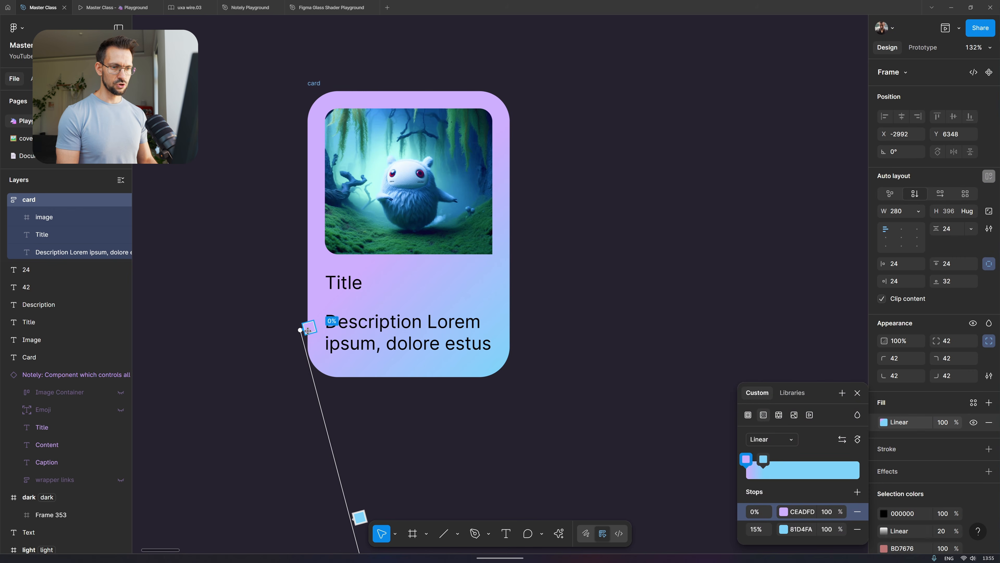
- Reposition the card fill's linear gradient to run diagonally from the card's upper left past its lower right, with the blue stop at 59%
{"action": "left_click_drag", "start_coordinate": [300, 329], "coordinate": [298, 130]}
{"action": "scroll", "coordinate": [298, 130], "scroll_direction": "down", "scroll_amount": 8}
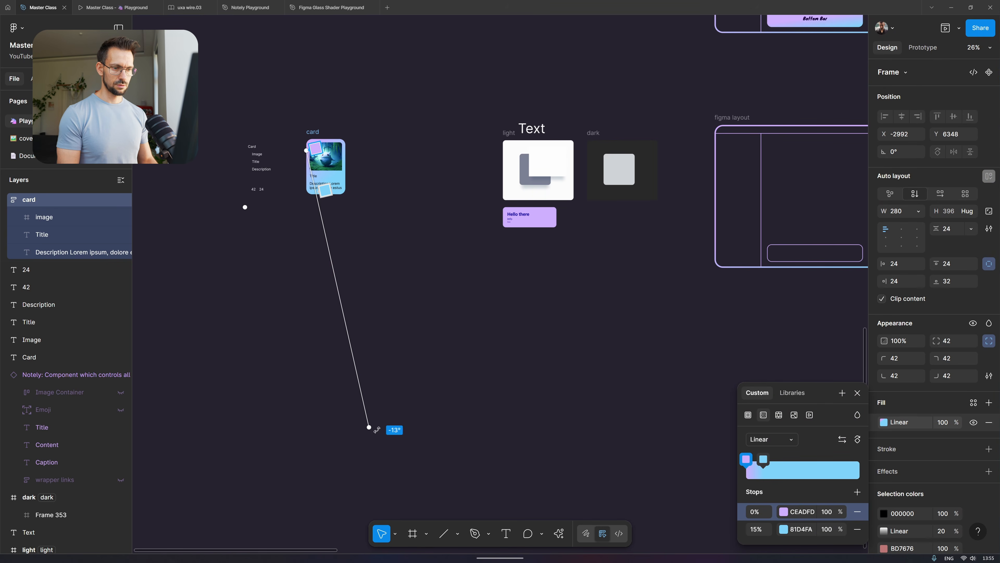
{"action": "left_click_drag", "start_coordinate": [369, 426], "coordinate": [358, 220]}
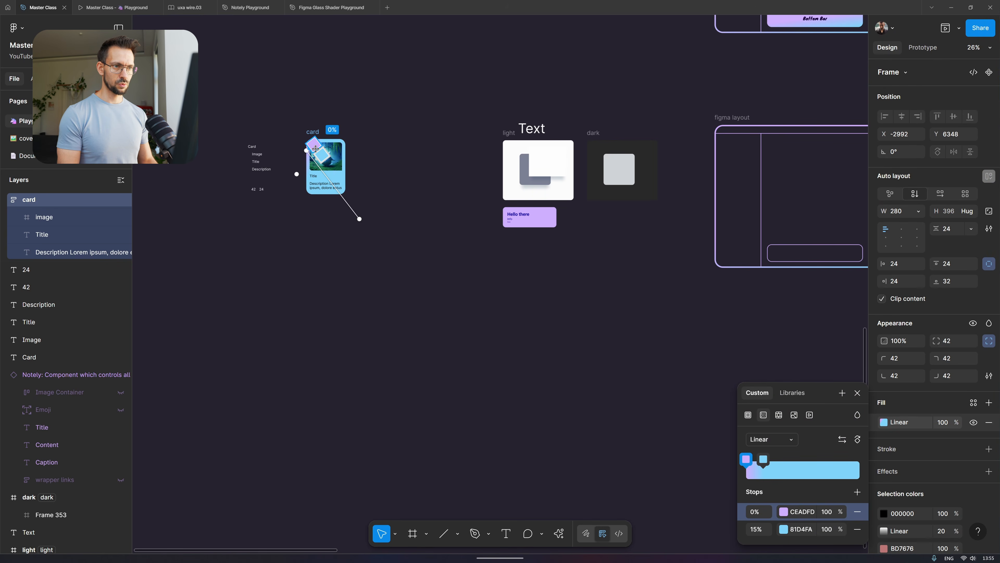
{"action": "scroll", "coordinate": [318, 157], "scroll_direction": "up", "scroll_amount": 7}
{"action": "left_click_drag", "start_coordinate": [320, 192], "coordinate": [412, 314]}
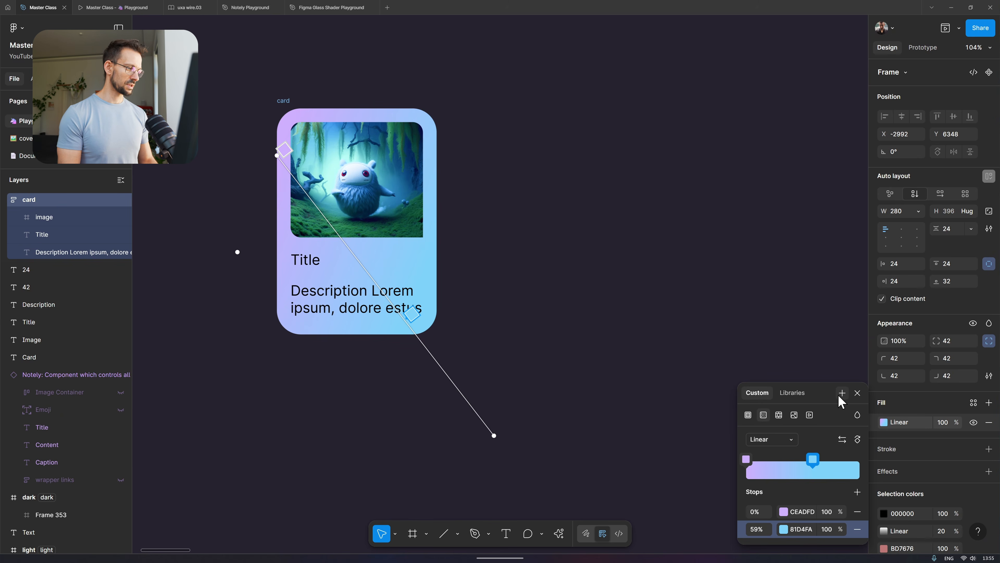
{"action": "key", "text": "Escape"}
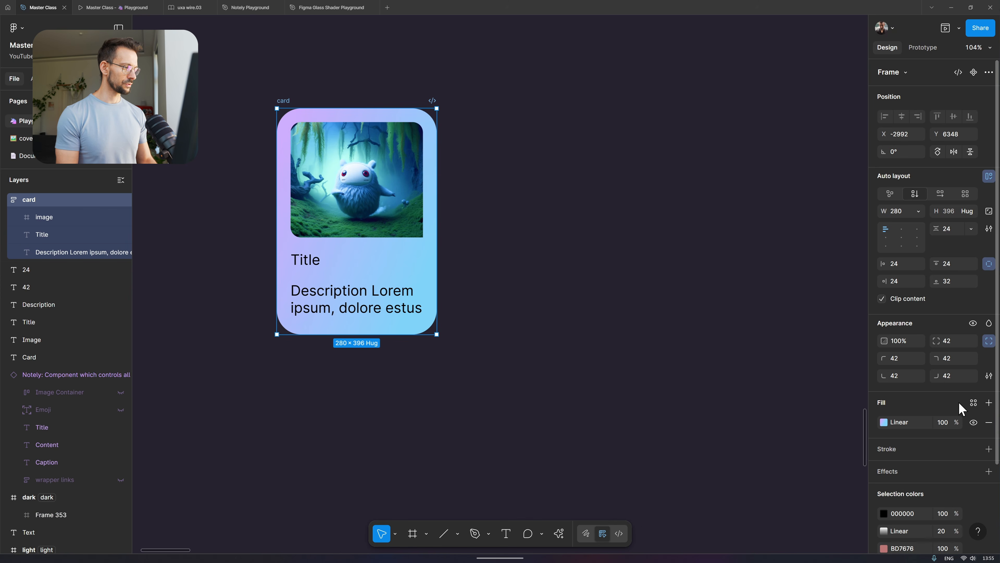
- Save the card's gradient fill as a new colour style named "Card Background"
{"action": "left_click", "coordinate": [972, 405]}
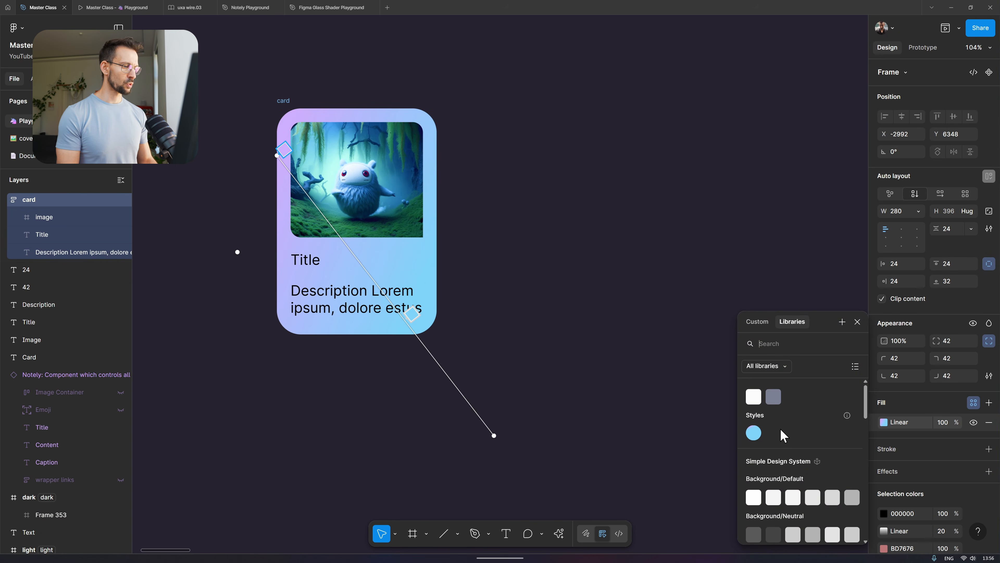
{"action": "scroll", "coordinate": [805, 421], "scroll_direction": "down", "scroll_amount": 3}
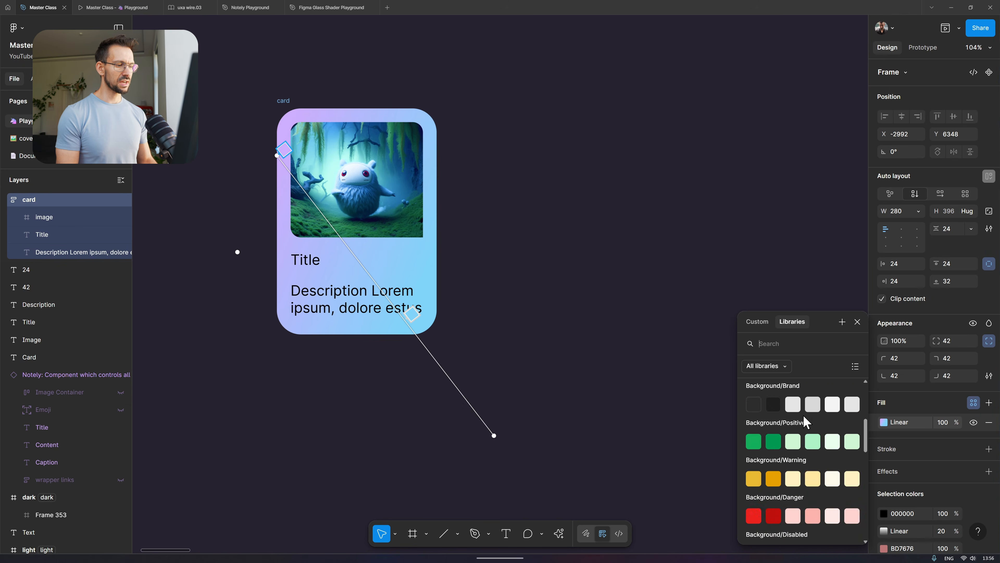
{"action": "scroll", "coordinate": [805, 417], "scroll_direction": "up", "scroll_amount": 3}
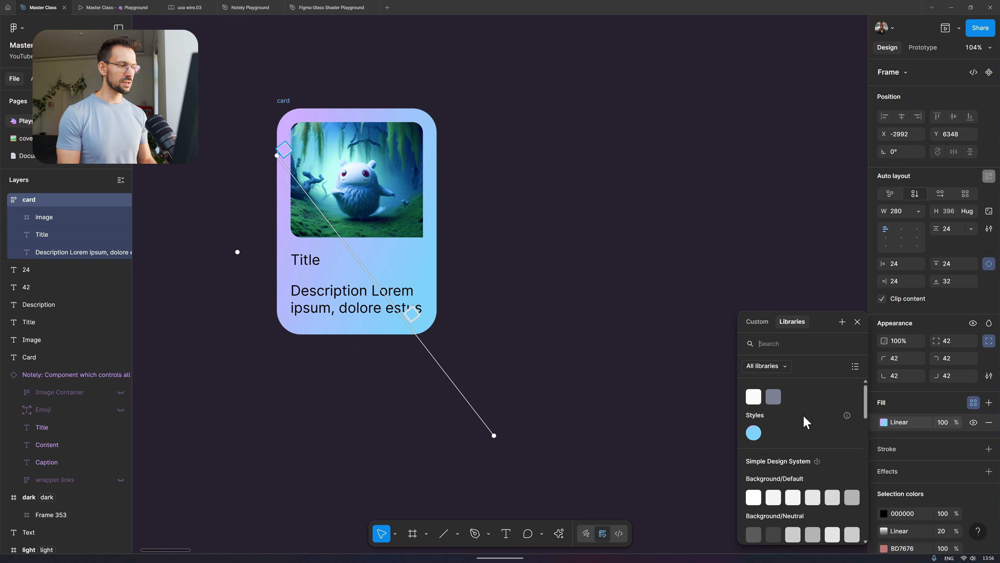
{"action": "left_click", "coordinate": [842, 322]}
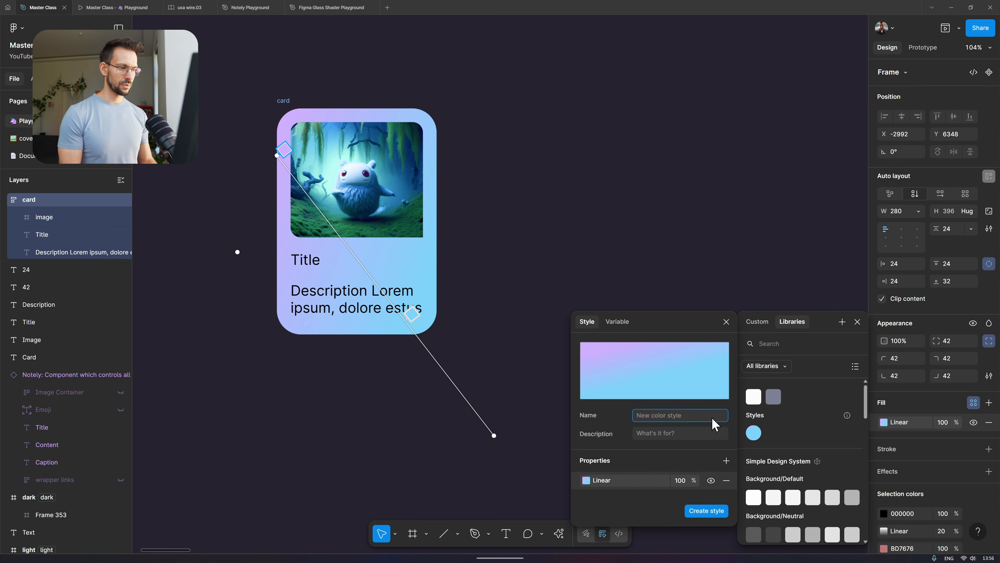
{"action": "type", "text": "Card "}
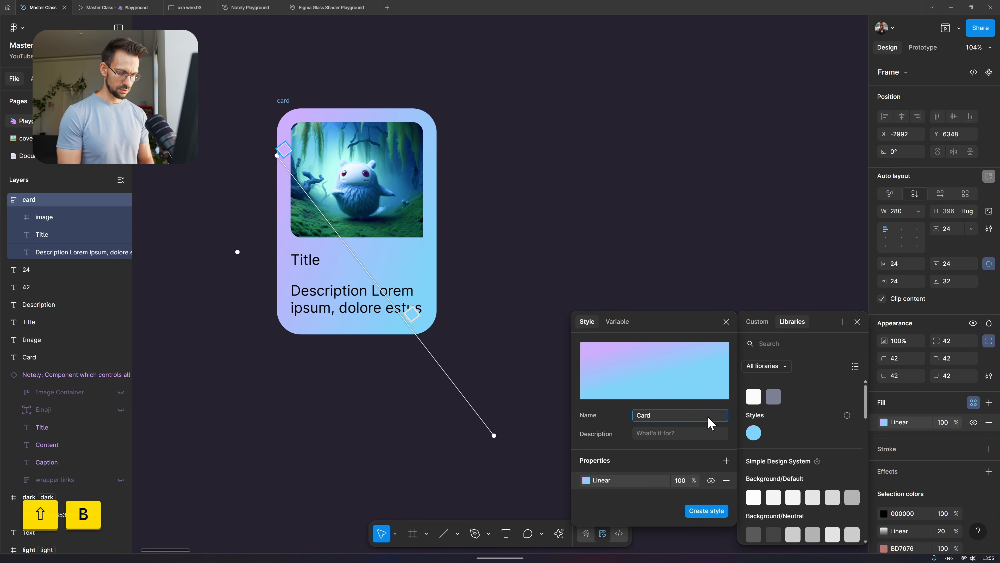
{"action": "type", "text": "Background"}
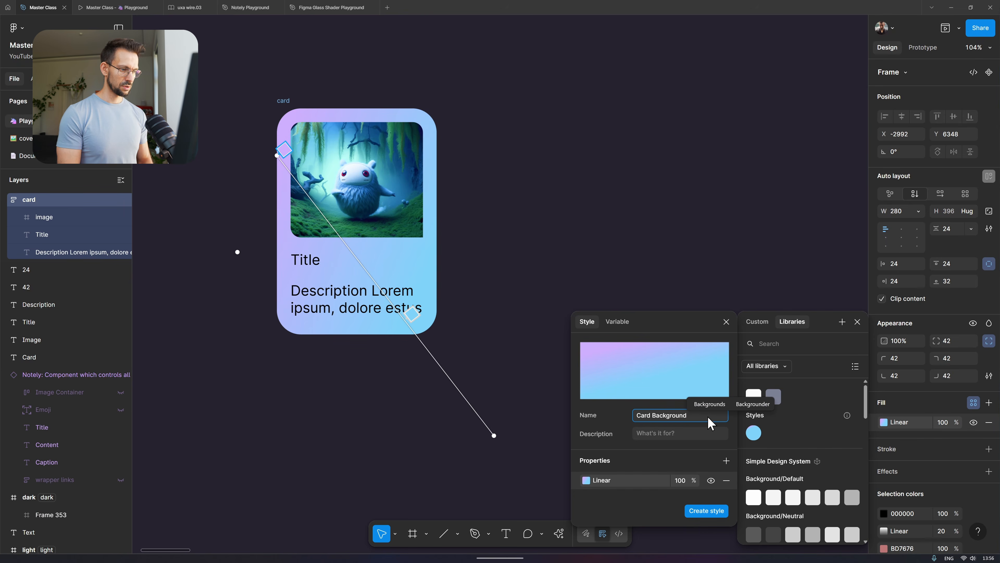
{"action": "left_click", "coordinate": [707, 511]}
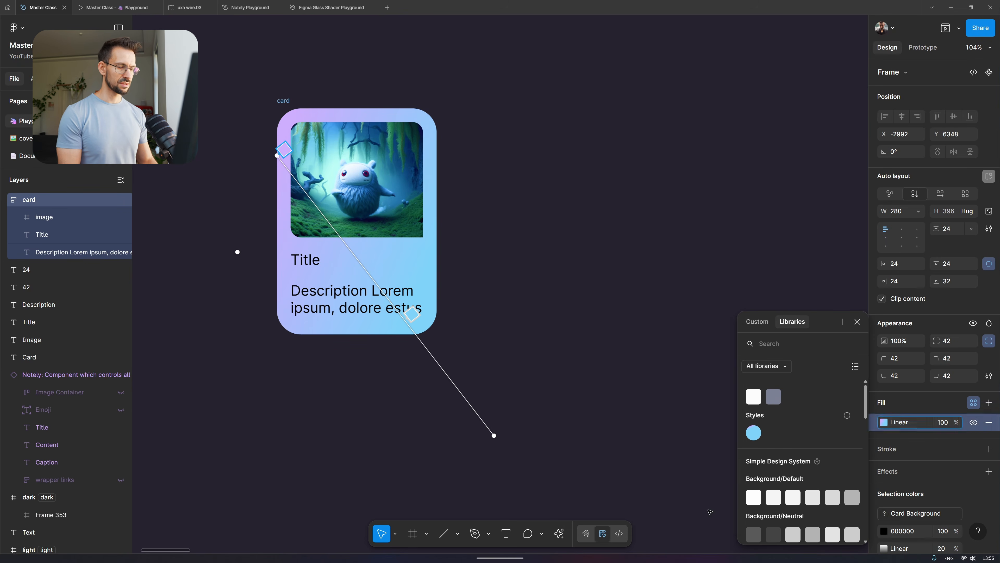
{"action": "key", "text": "Escape"}
{"action": "left_click", "coordinate": [517, 122]}
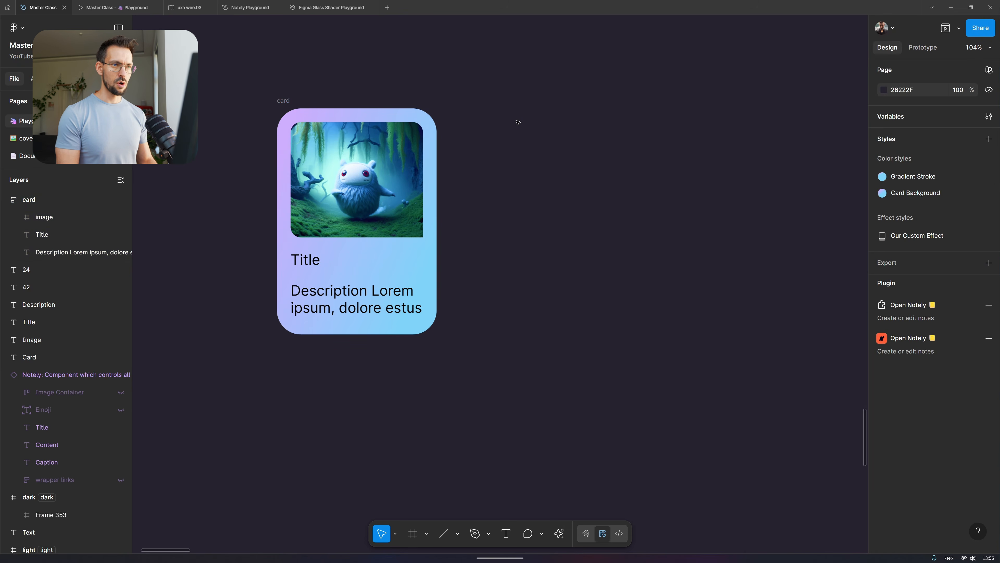
- Draw a frame about 471 × 324 beside the card and apply the Card Background style as its fill
{"action": "key", "text": "f"}
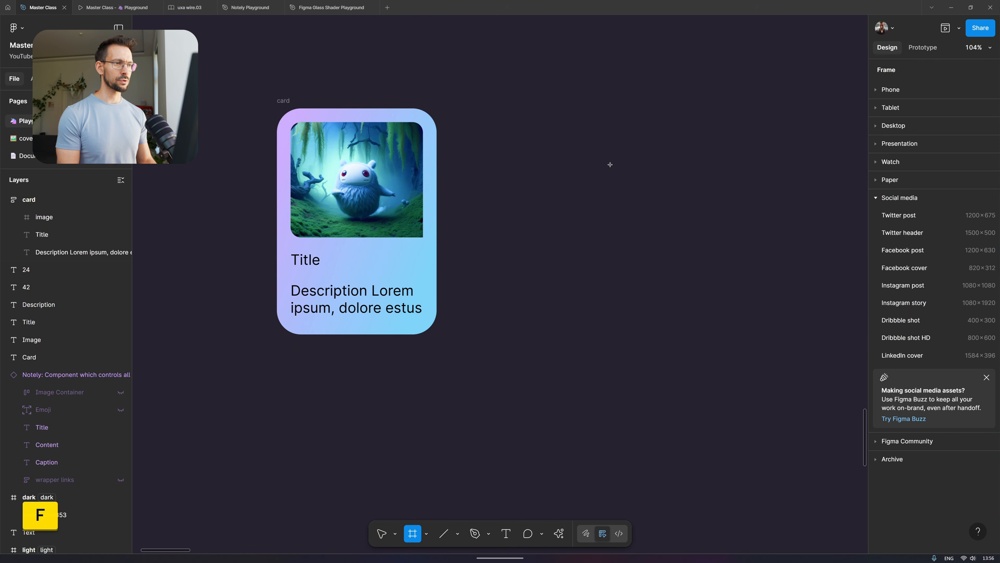
{"action": "left_click_drag", "start_coordinate": [518, 81], "coordinate": [787, 265]}
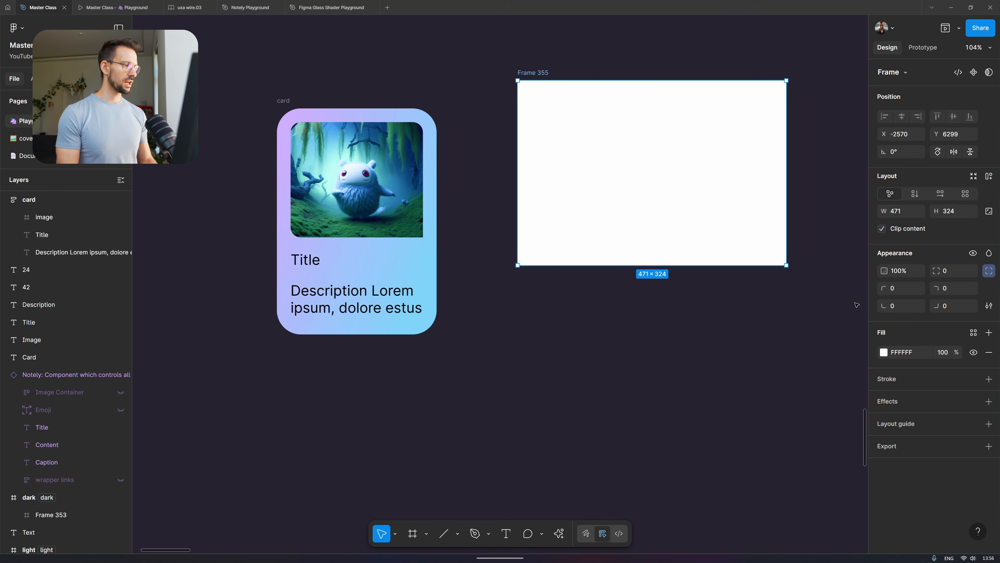
{"action": "left_click", "coordinate": [973, 334]}
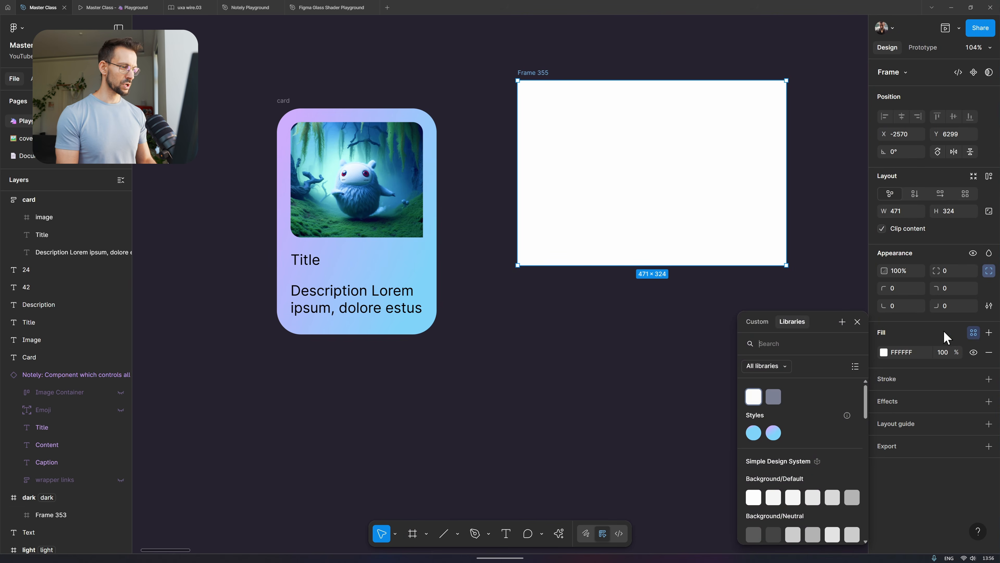
{"action": "left_click", "coordinate": [774, 433]}
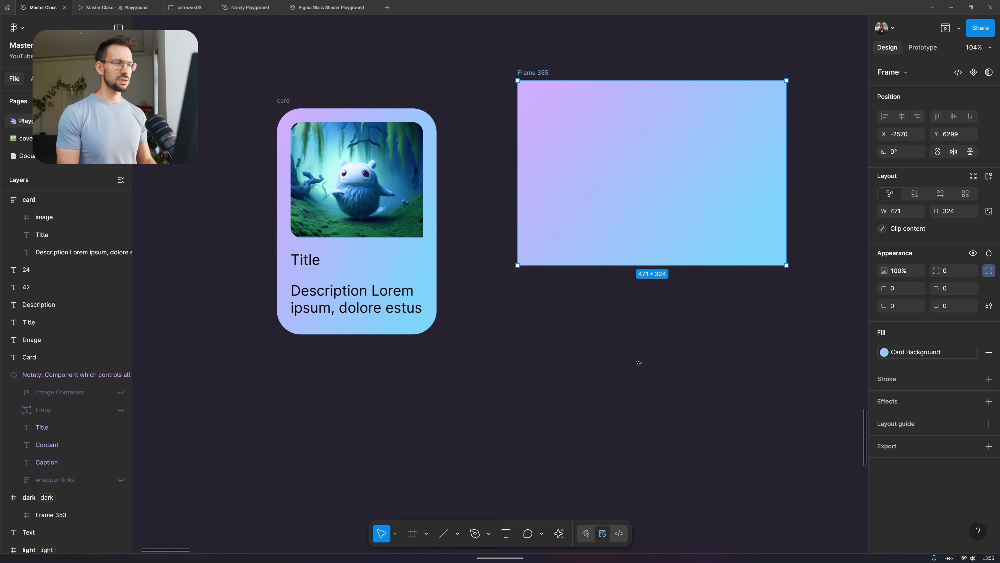
- Edit the Card Background colour style, changing its gradient's 0% stop to the light yellow F6FDAD
{"action": "left_click", "coordinate": [731, 345]}
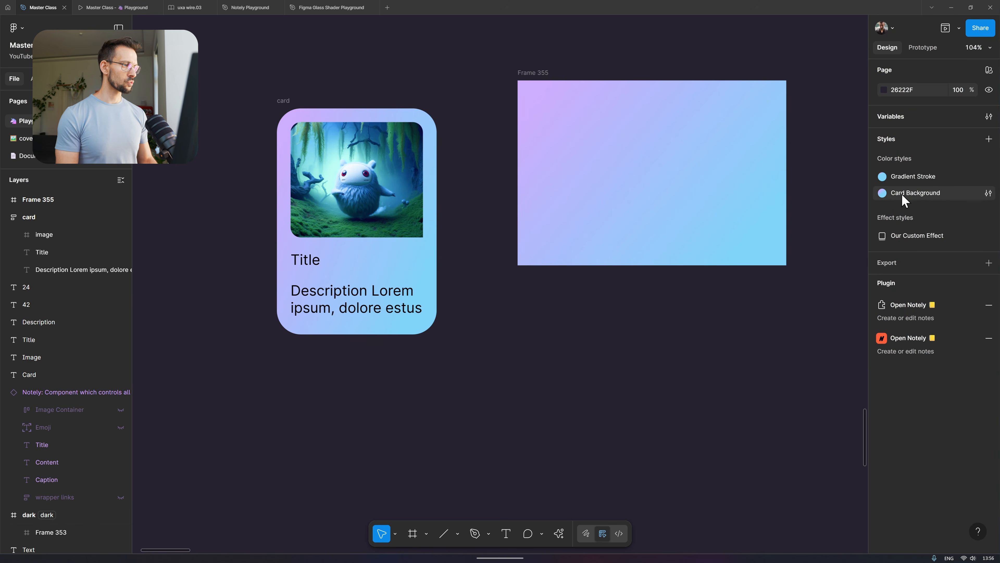
{"action": "left_click", "coordinate": [989, 193]}
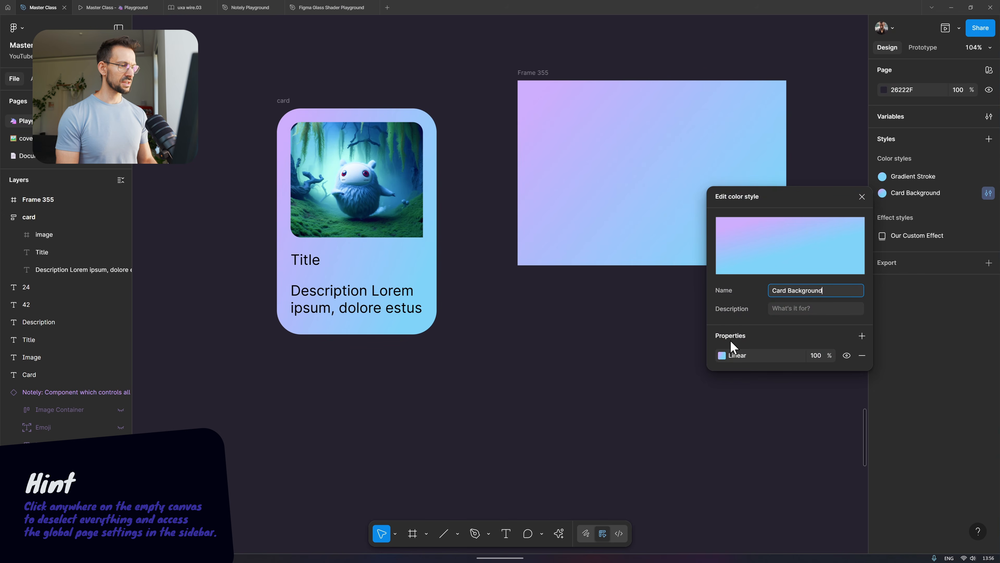
{"action": "left_click", "coordinate": [722, 356]}
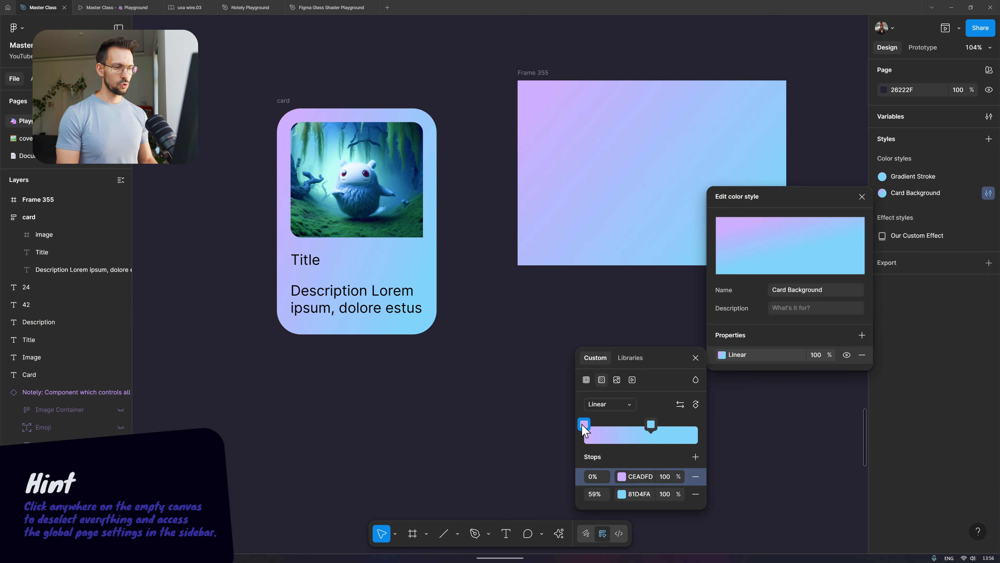
{"action": "left_click", "coordinate": [585, 425]}
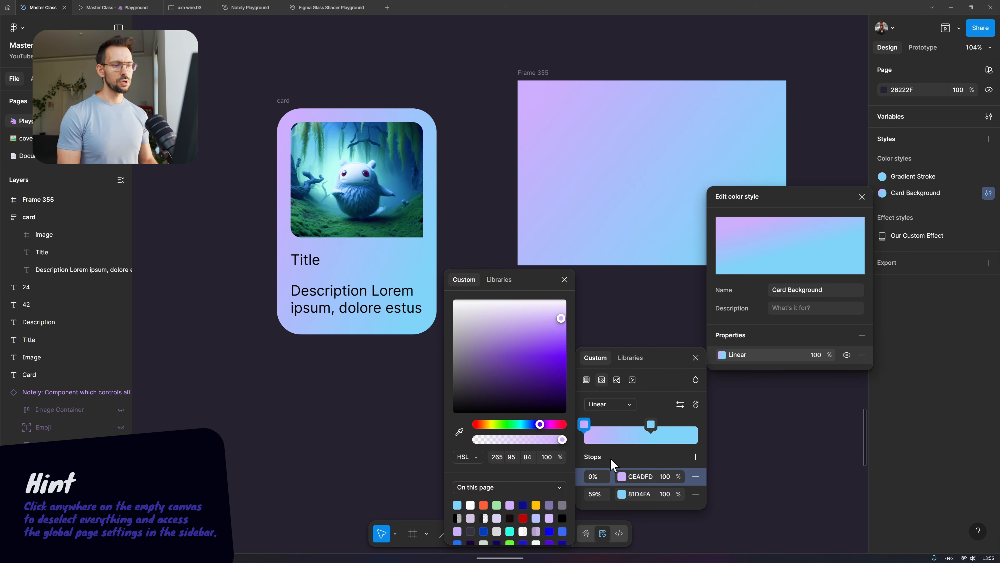
{"action": "left_click", "coordinate": [492, 424]}
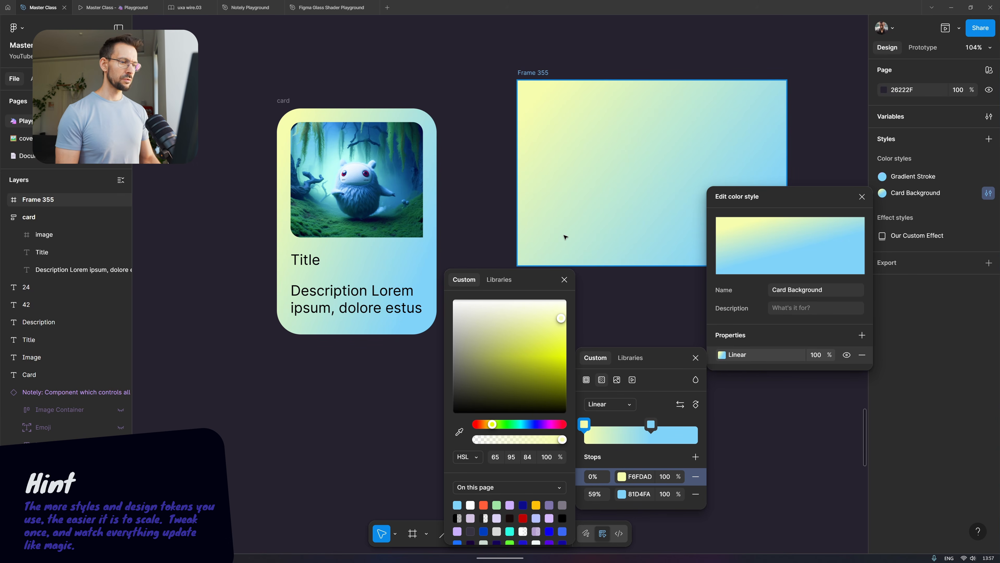
{"action": "left_click", "coordinate": [564, 280]}
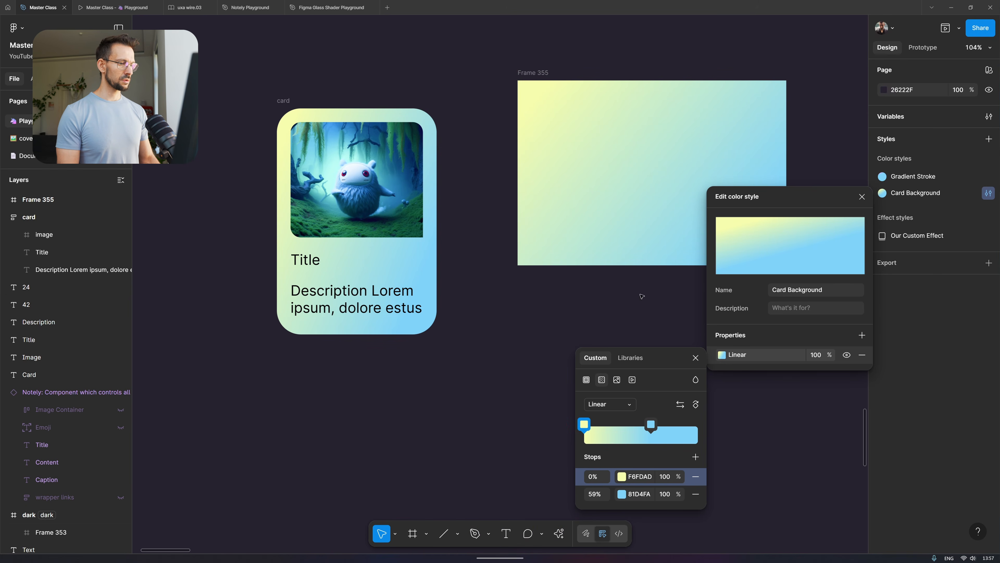
{"action": "left_click", "coordinate": [697, 357]}
{"action": "left_click", "coordinate": [862, 196]}
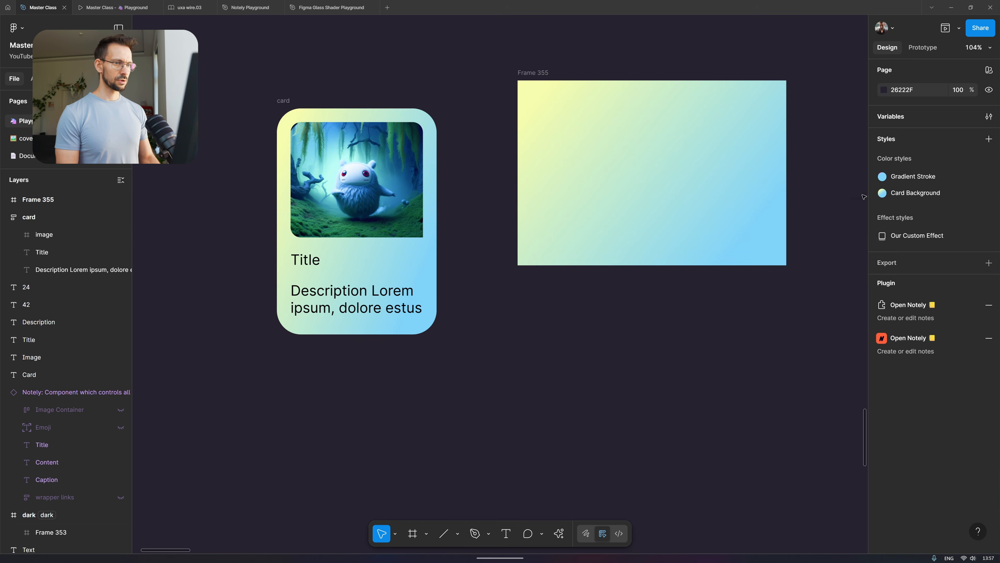
- Make the card's Title text bold and lower its variable font weight to 600 in the type settings
{"action": "scroll", "coordinate": [388, 327], "scroll_direction": "left", "scroll_amount": 4}
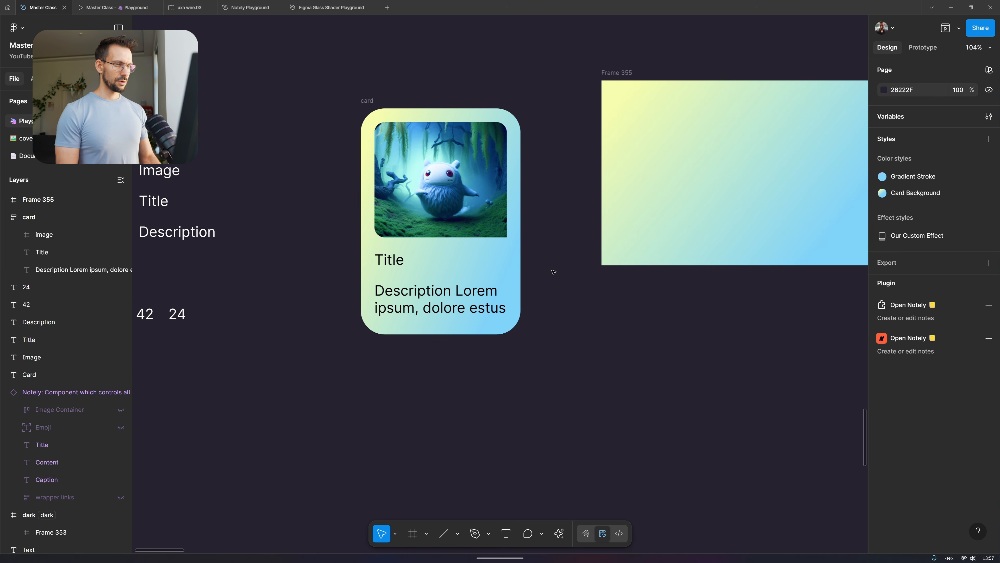
{"action": "left_click", "coordinate": [453, 302], "text": "ctrl"}
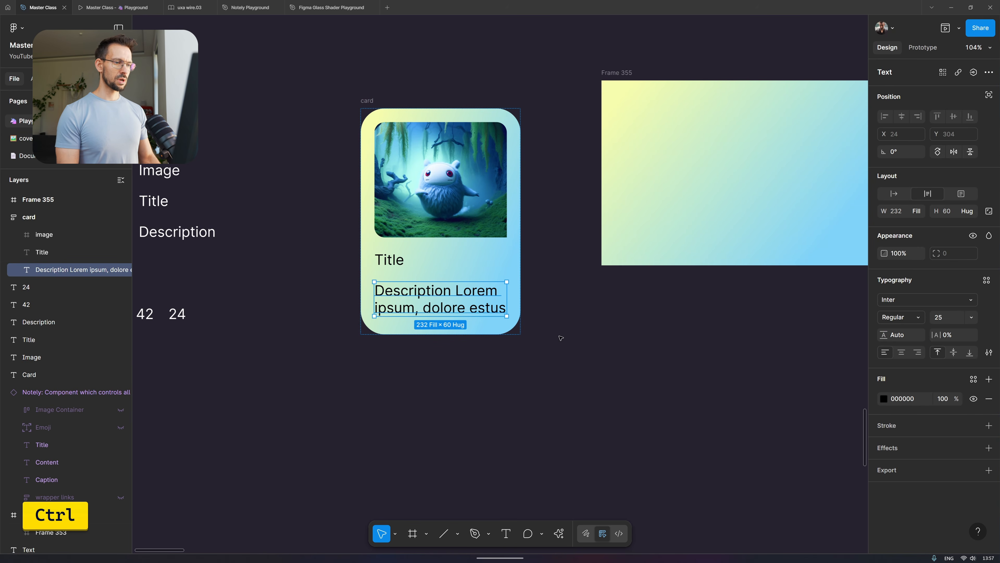
{"action": "left_click", "coordinate": [395, 267]}
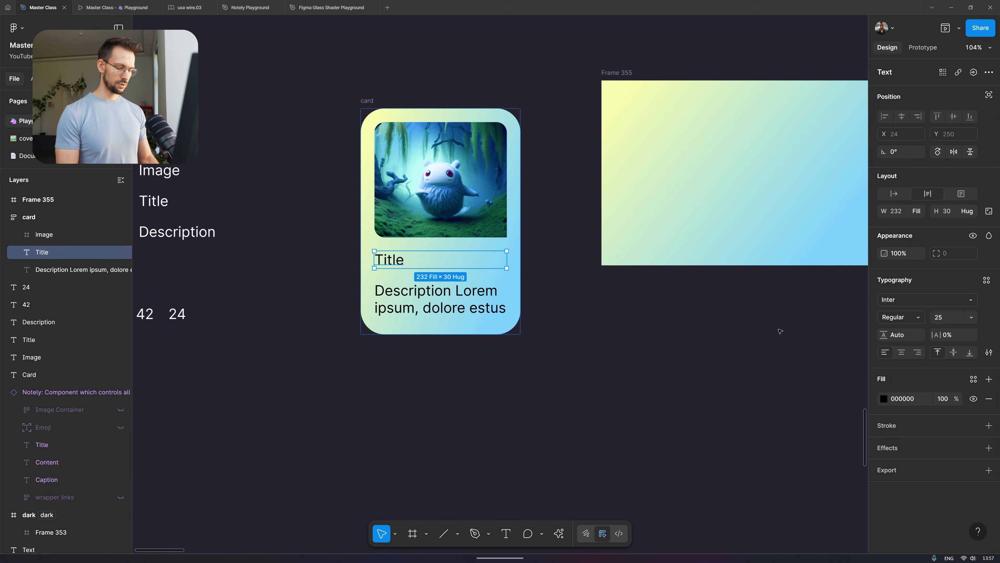
{"action": "key", "text": "ctrl+b"}
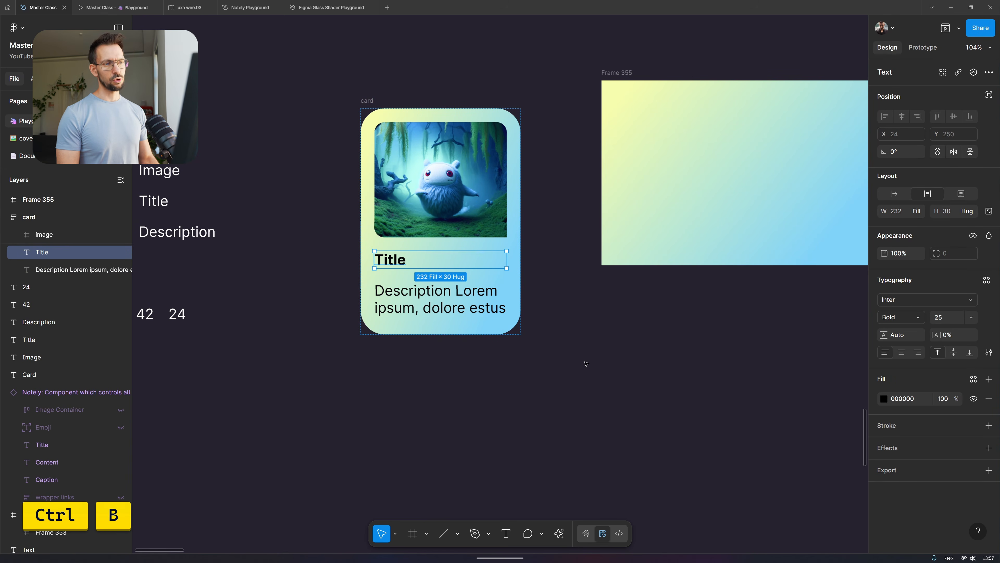
{"action": "left_click", "coordinate": [989, 352]}
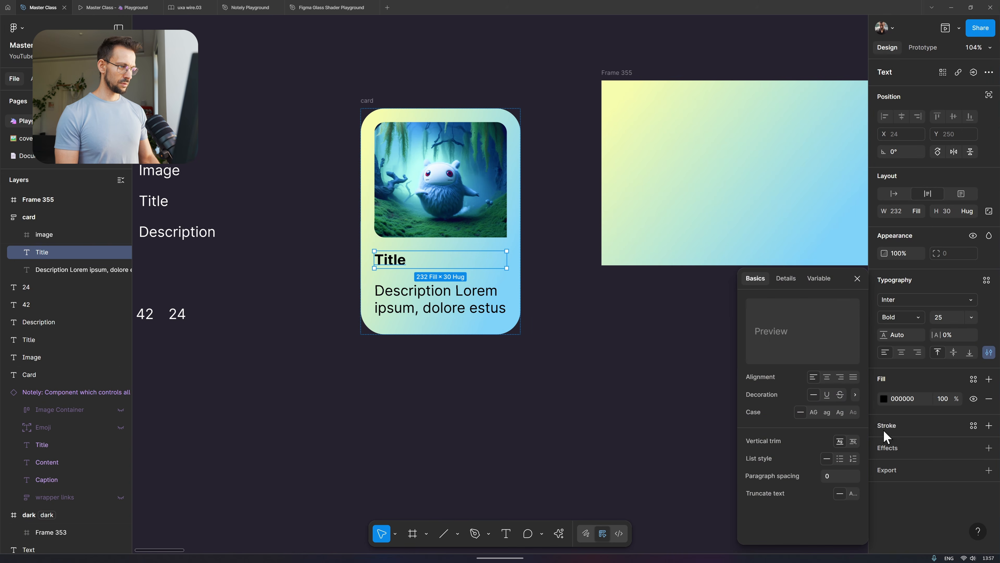
{"action": "left_click", "coordinate": [755, 278]}
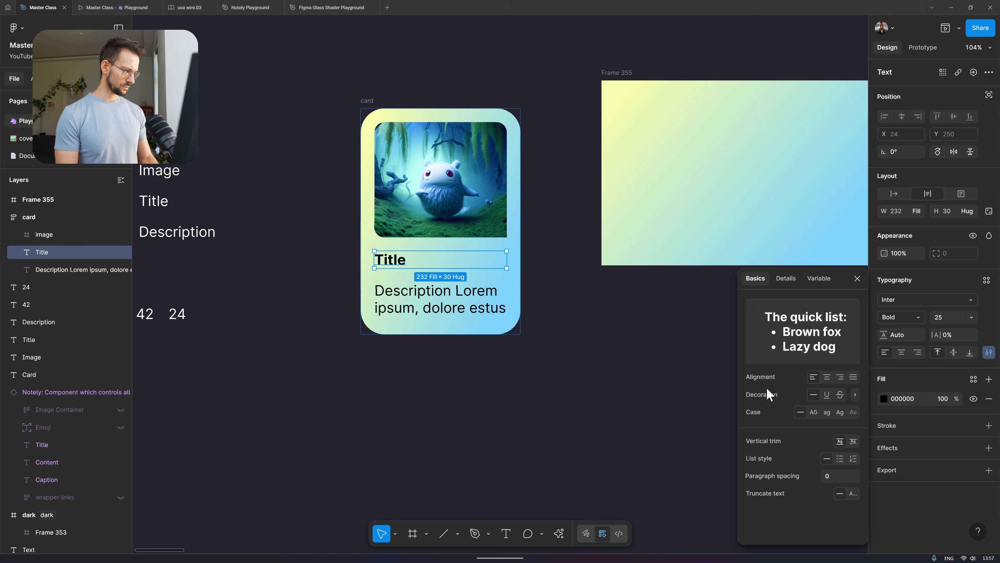
{"action": "left_click", "coordinate": [786, 279]}
{"action": "left_click", "coordinate": [815, 279]}
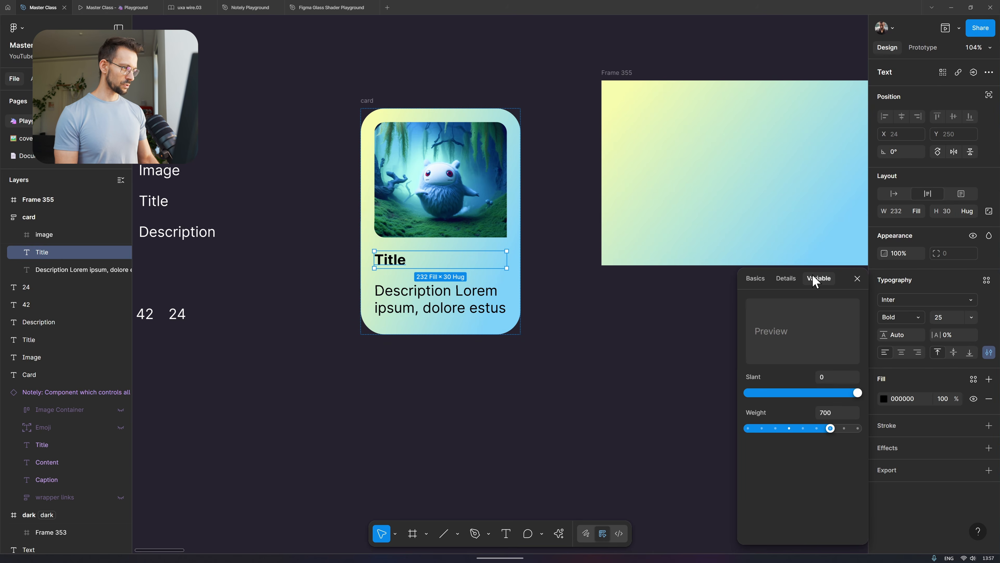
{"action": "mouse_move", "coordinate": [831, 428]}
{"action": "left_mouse_down"}
{"action": "mouse_move", "coordinate": [886, 429]}
{"action": "mouse_move", "coordinate": [785, 428]}
{"action": "mouse_move", "coordinate": [818, 426]}
{"action": "left_mouse_up"}
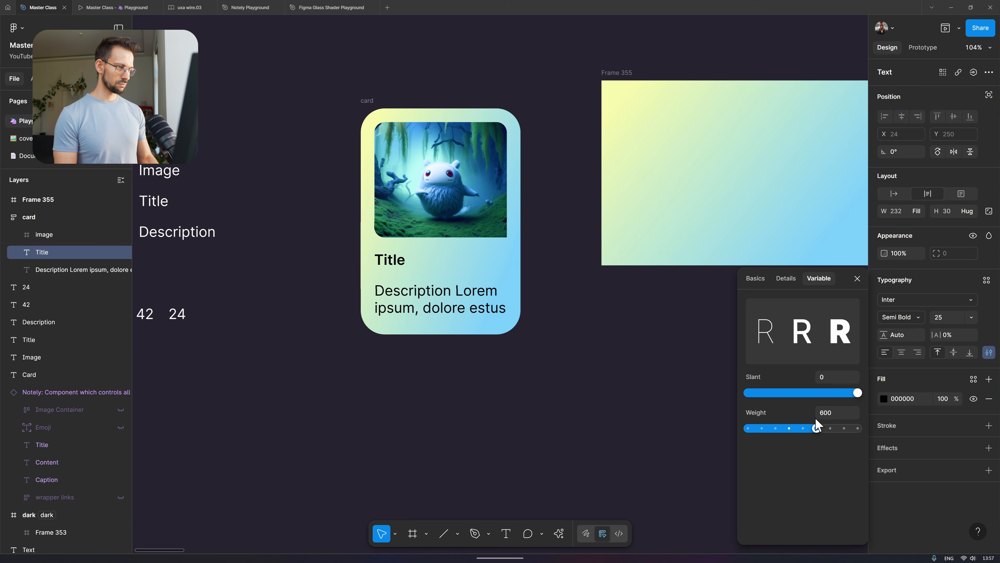
- Slightly increase the letter spacing of the card's Title text
{"action": "left_click", "coordinate": [753, 279]}
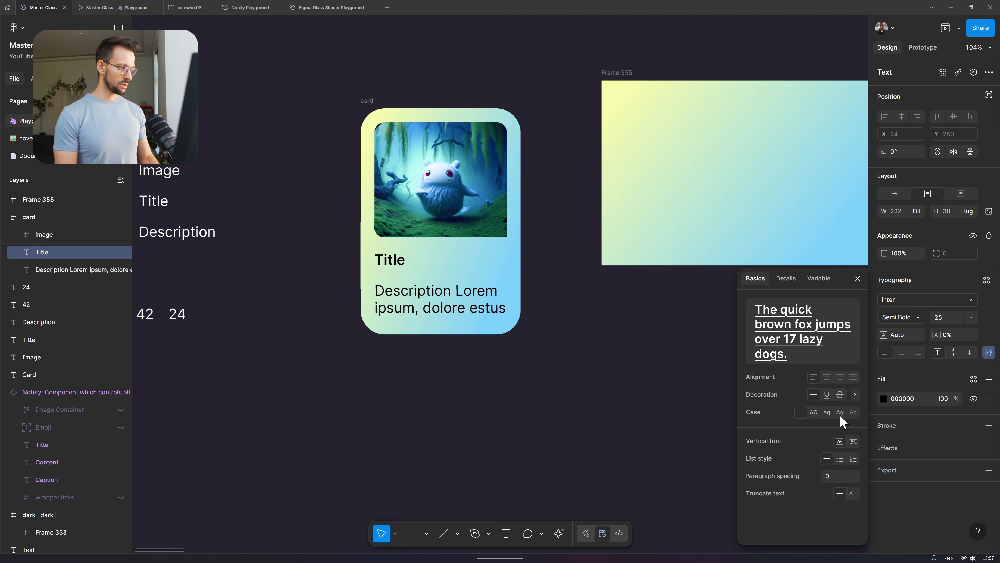
{"action": "left_click_drag", "start_coordinate": [938, 336], "coordinate": [943, 337]}
{"action": "left_click", "coordinate": [612, 319]}
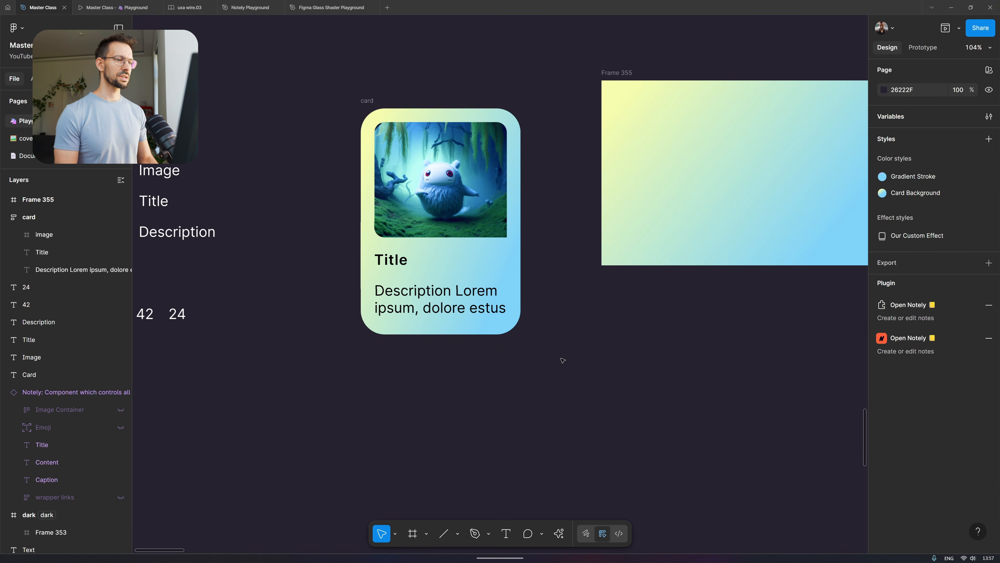
- Set the card's Description text to font size 16 with a line height of 140%
{"action": "left_click", "coordinate": [463, 301], "text": "ctrl"}
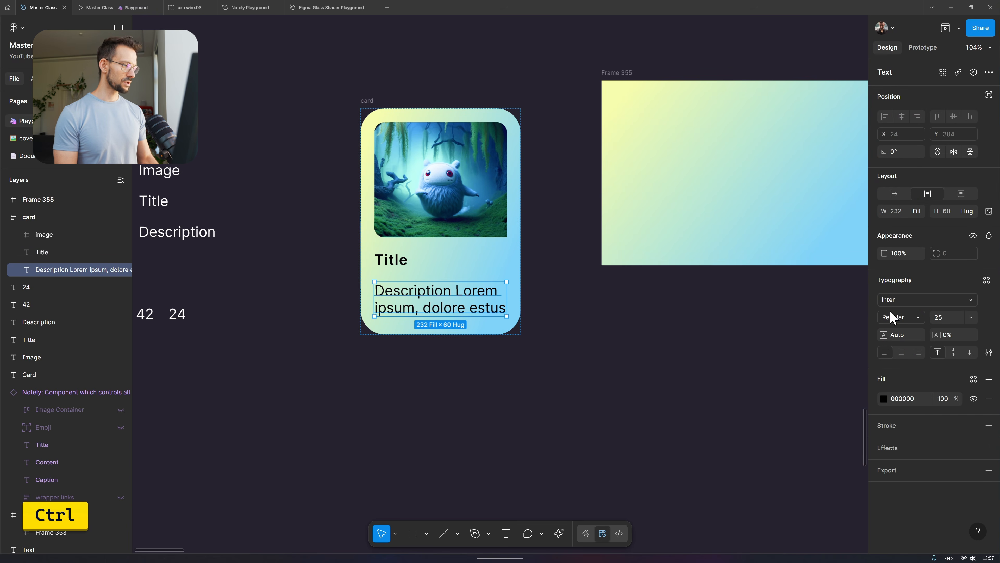
{"action": "left_click", "coordinate": [945, 318]}
{"action": "type", "text": "16"}
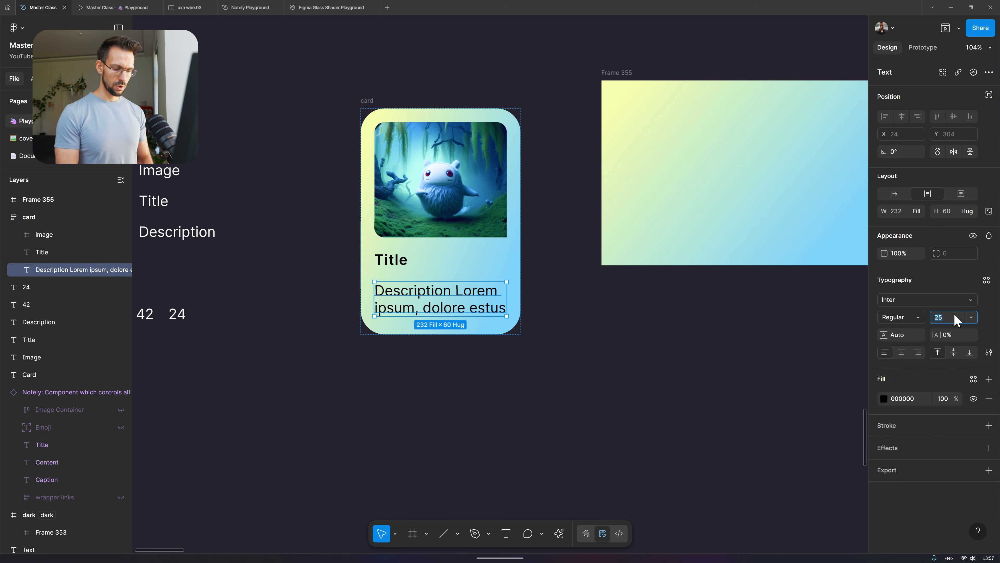
{"action": "key", "text": "Return"}
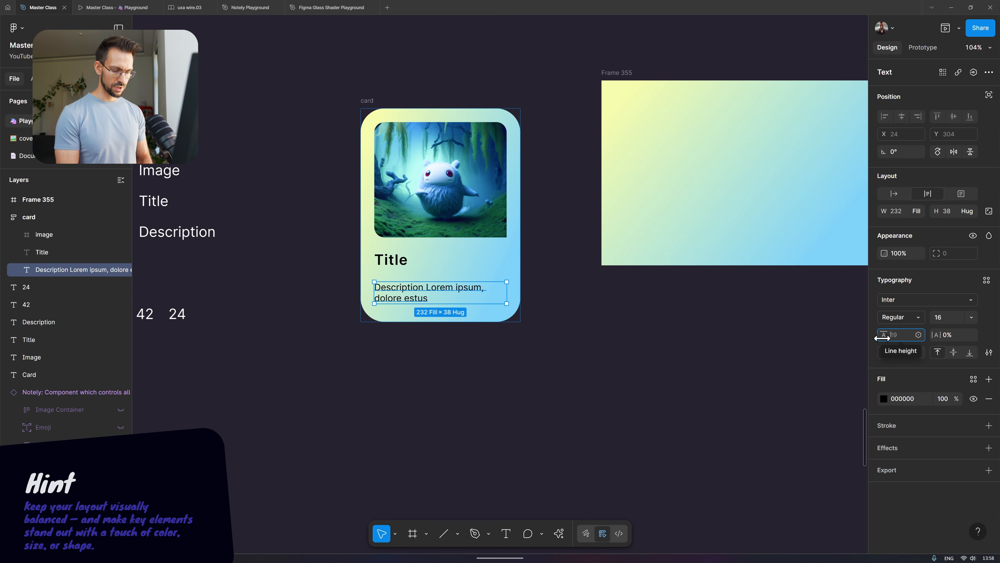
{"action": "type", "text": "140%"}
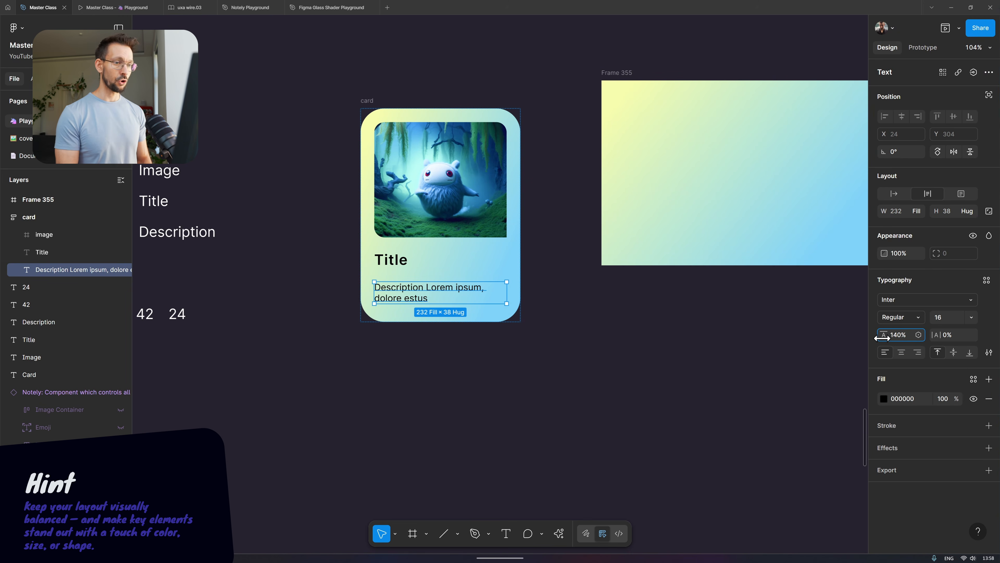
{"action": "key", "text": "Return"}
- Try increasing the Description text's line height to 190%
{"action": "left_click", "coordinate": [897, 337]}
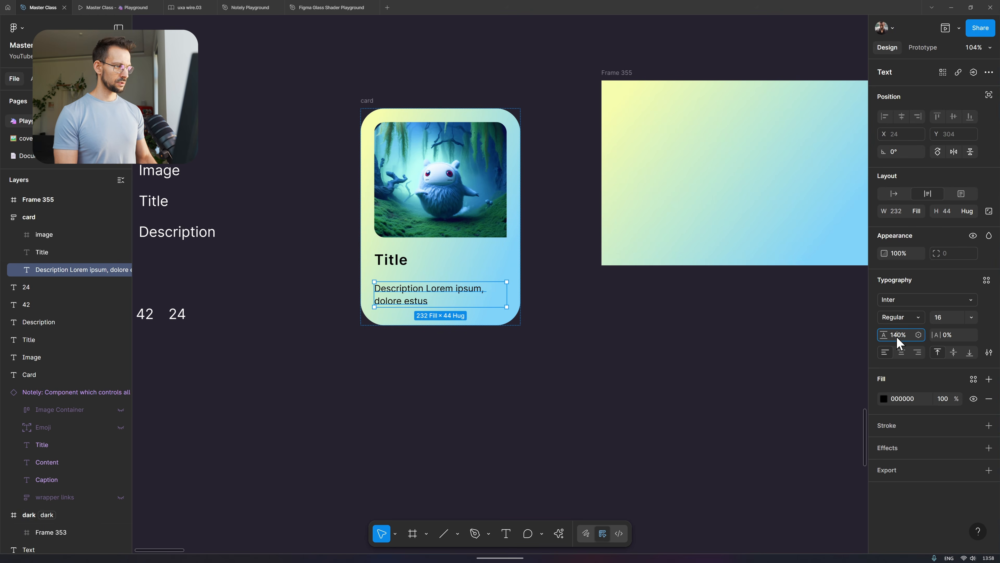
{"action": "key", "text": "shift+Up"}
{"action": "key", "text": "shift+Up"}
{"action": "key", "text": "shift+Up"}
{"action": "key", "text": "shift+Up"}
{"action": "key", "text": "shift+Up"}
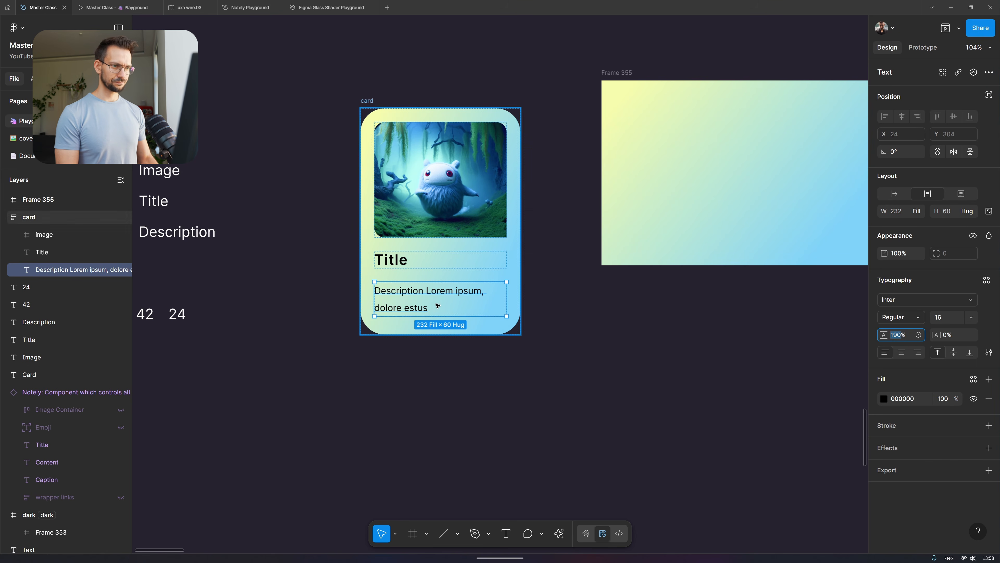
{"action": "key", "text": "shift+Return"}
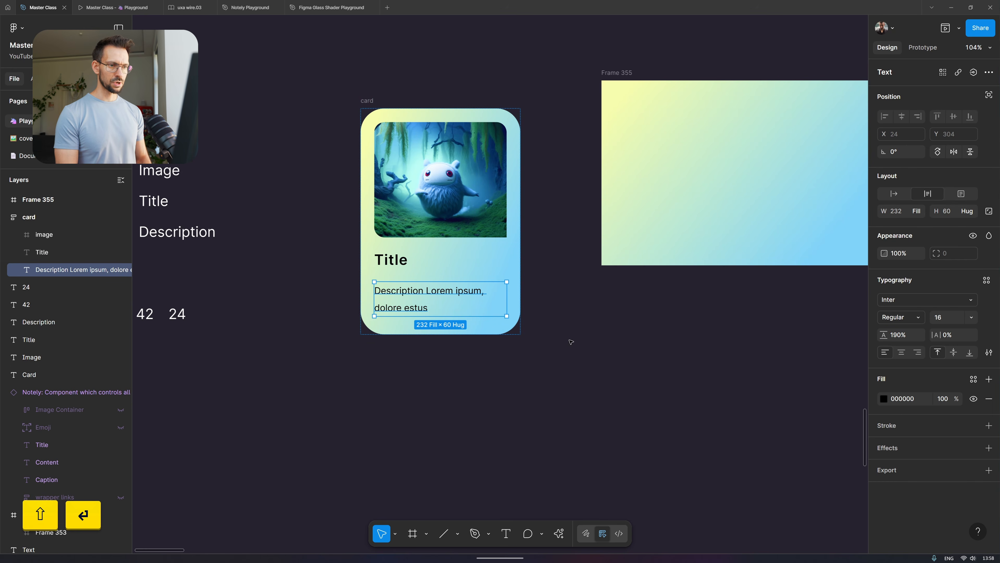
{"action": "key", "text": "shift+Return"}
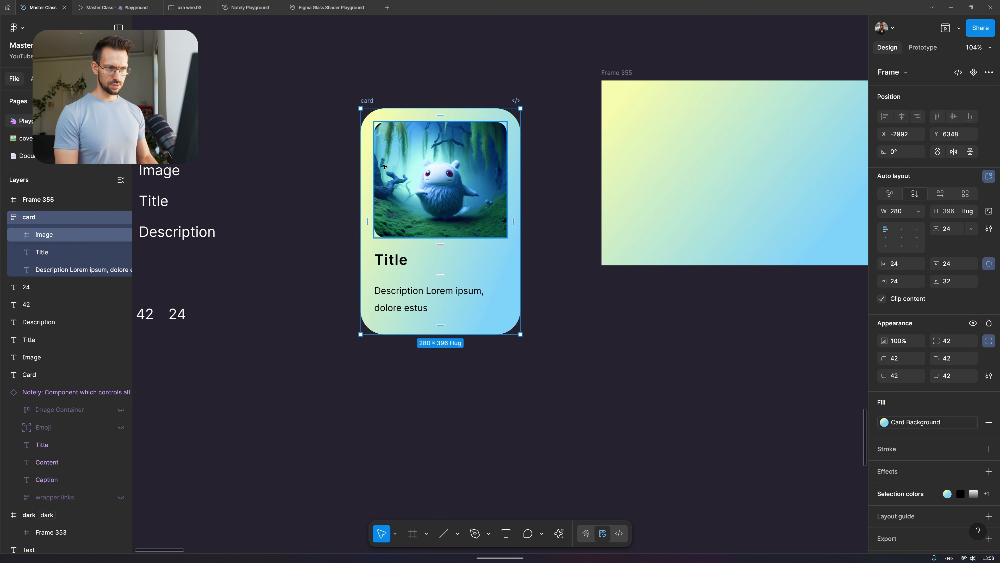
{"action": "double_click", "coordinate": [386, 261]}
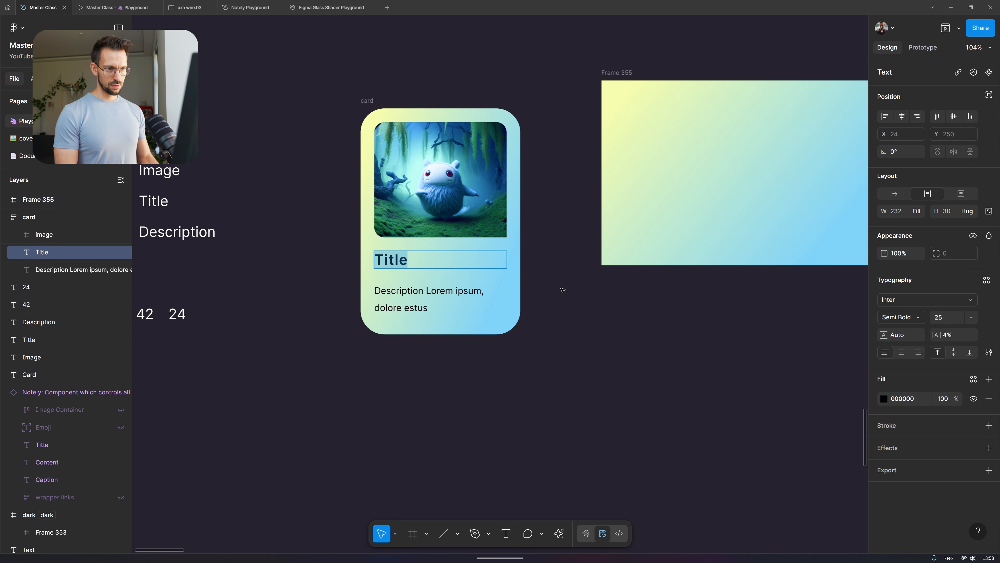
{"action": "key", "text": "Escape"}
{"action": "left_click", "coordinate": [389, 300], "text": "shift"}
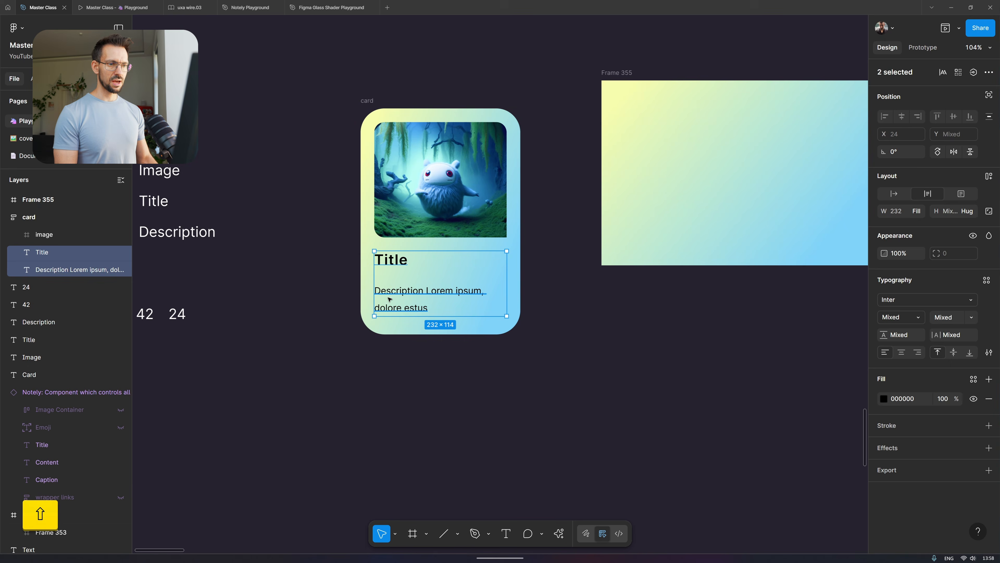
{"action": "left_click", "coordinate": [587, 313]}
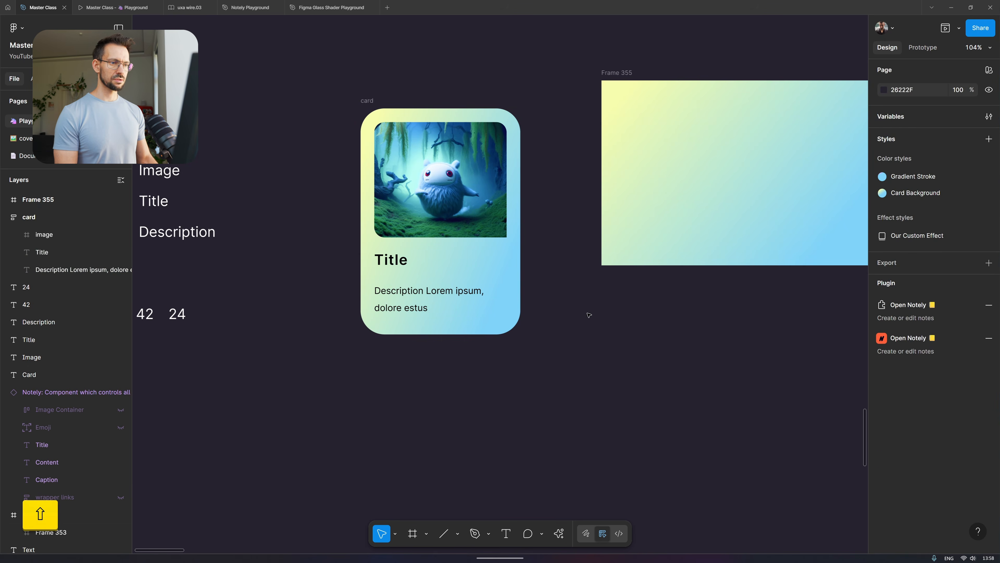
- Wrap the card's Title and Description texts together in their own auto layout frame
{"action": "left_click", "coordinate": [384, 262]}
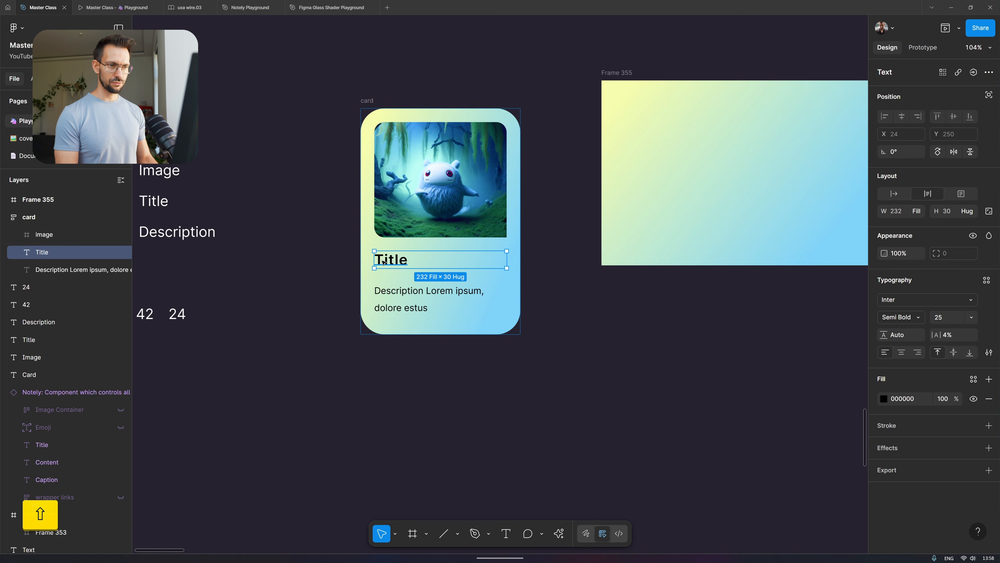
{"action": "left_click", "coordinate": [395, 293], "text": "shift"}
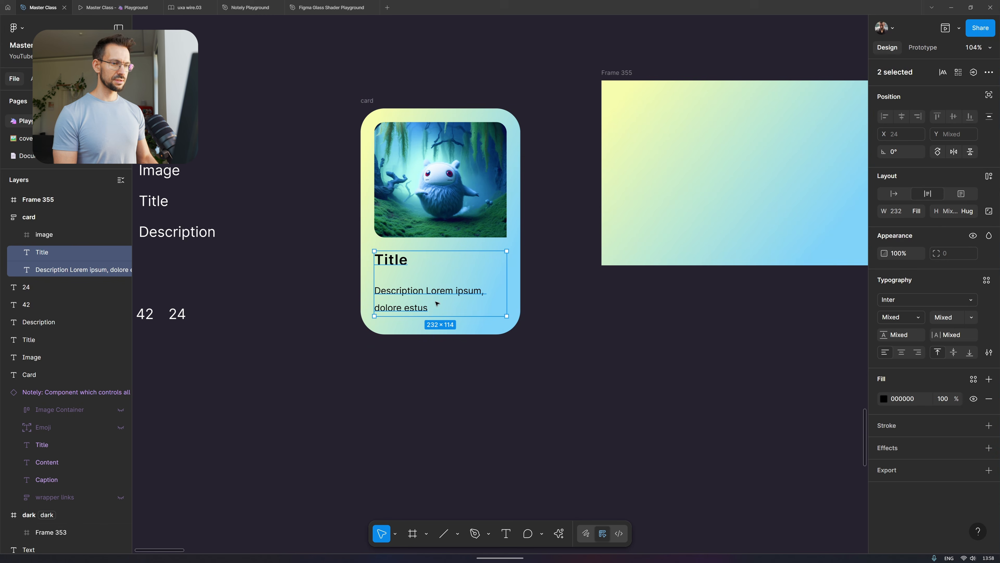
{"action": "right_click", "coordinate": [406, 296]}
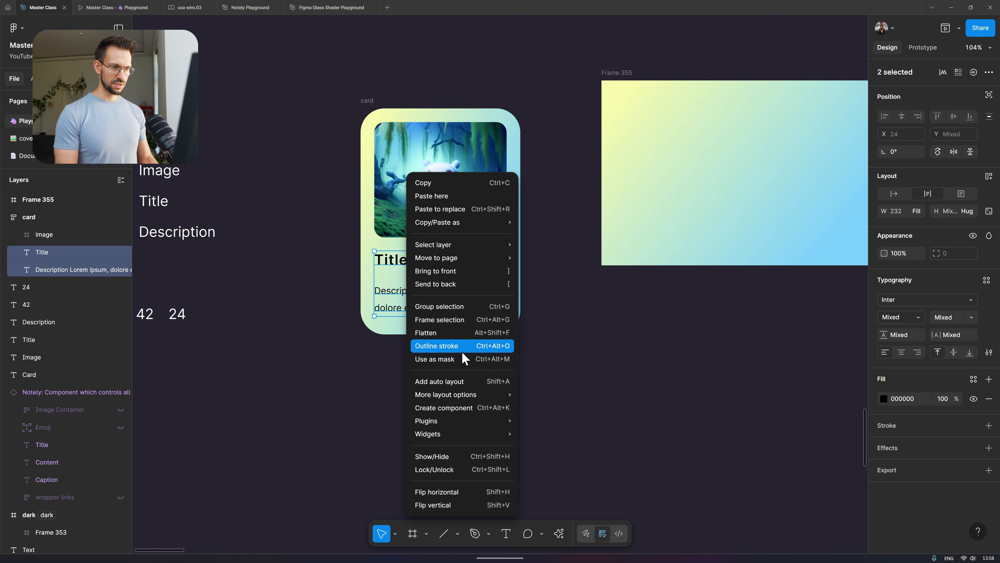
{"action": "left_click", "coordinate": [468, 382]}
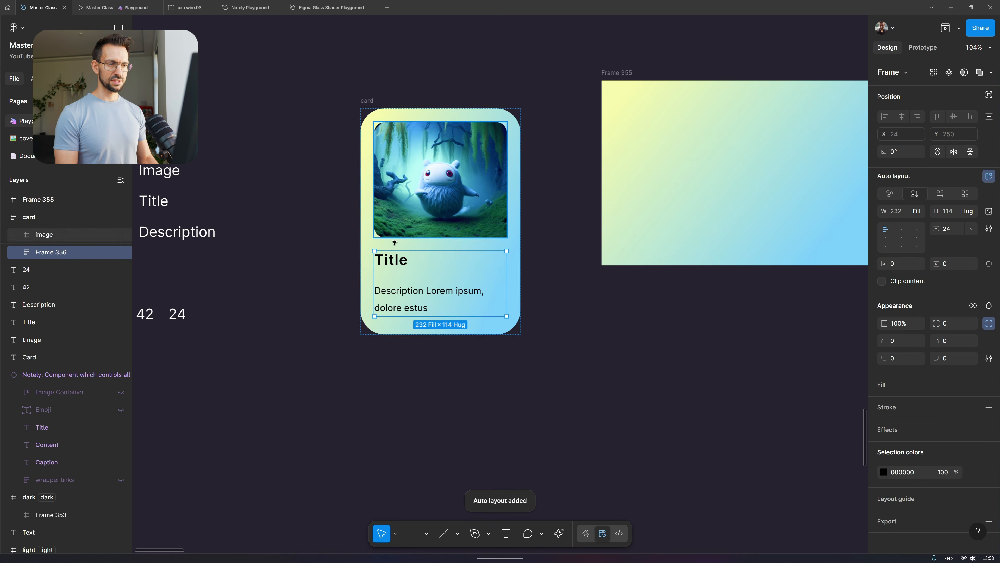
{"action": "key", "text": "ctrl+z"}
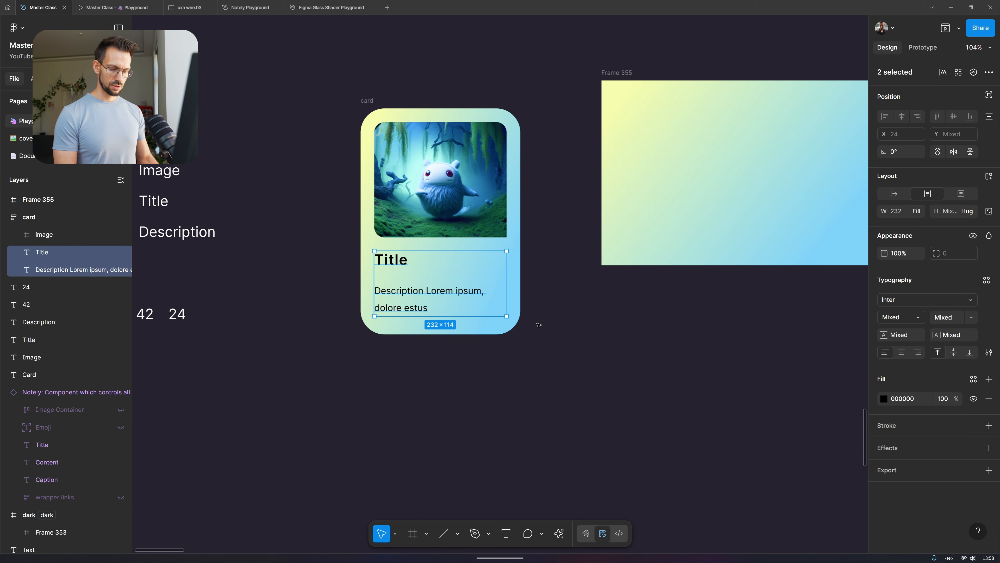
{"action": "key", "text": "shift+a"}
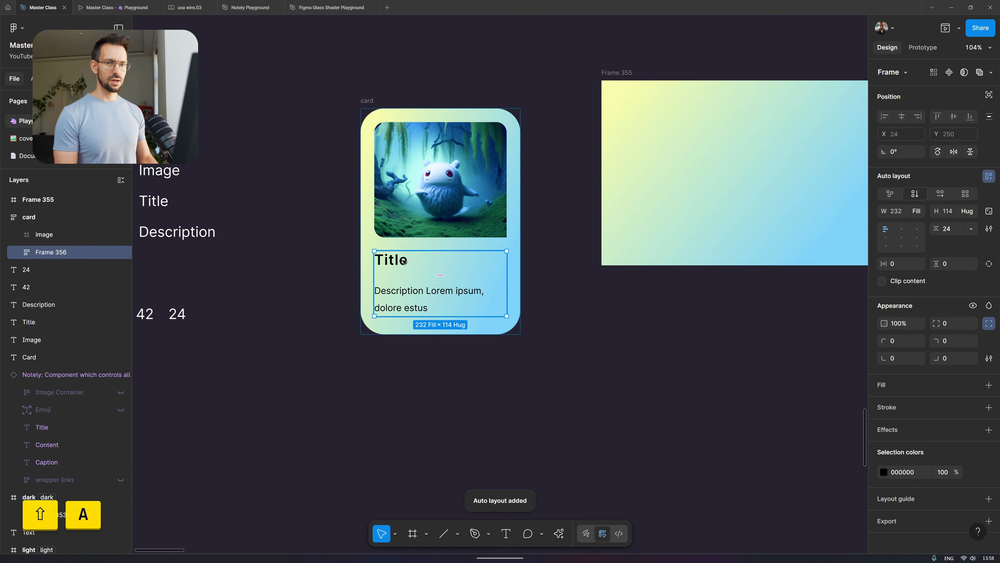
- Rename the auto layout frame around the Title and Description as content
{"action": "double_click", "coordinate": [53, 251]}
{"action": "type", "text": "c"}
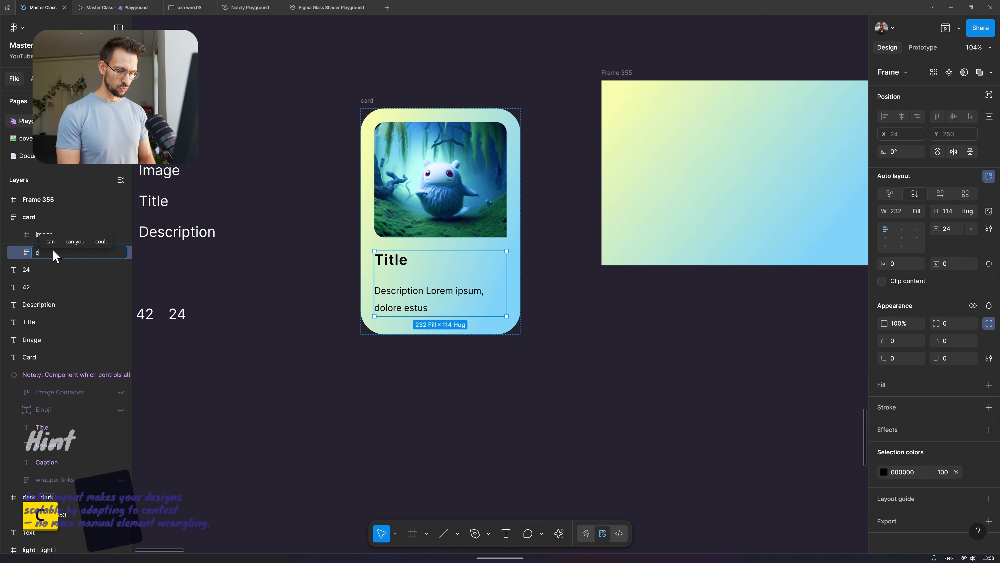
{"action": "type", "text": "ontent"}
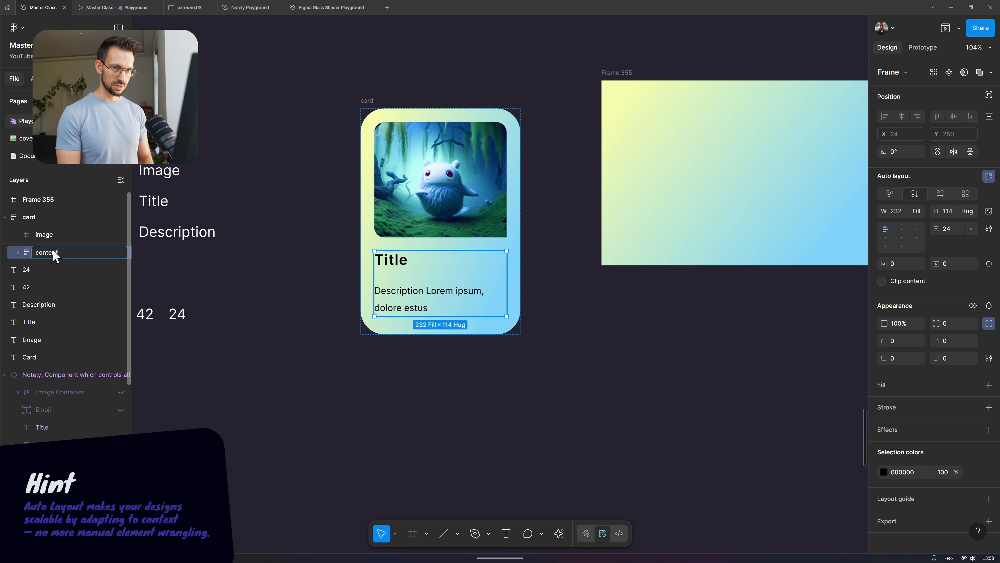
{"action": "key", "text": "Return"}
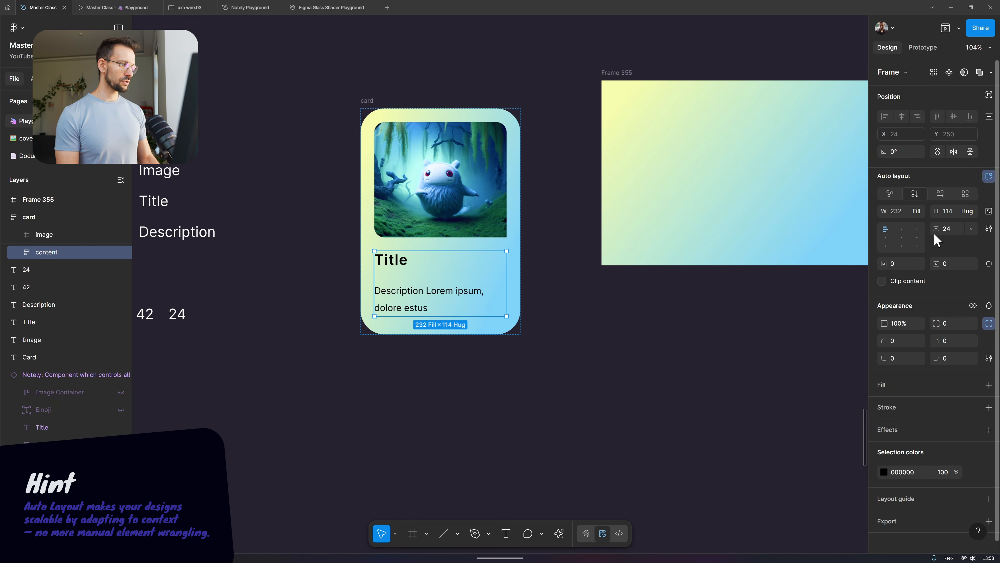
- Set the content frame's vertical gap between Title and Description to 12
{"action": "left_click", "coordinate": [954, 232]}
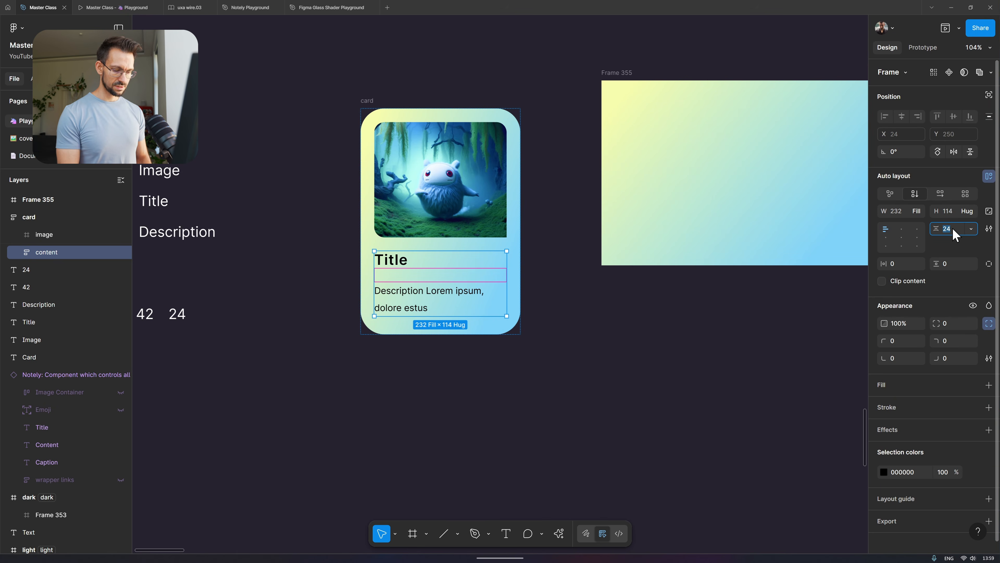
{"action": "type", "text": "16"}
{"action": "key", "text": "Return"}
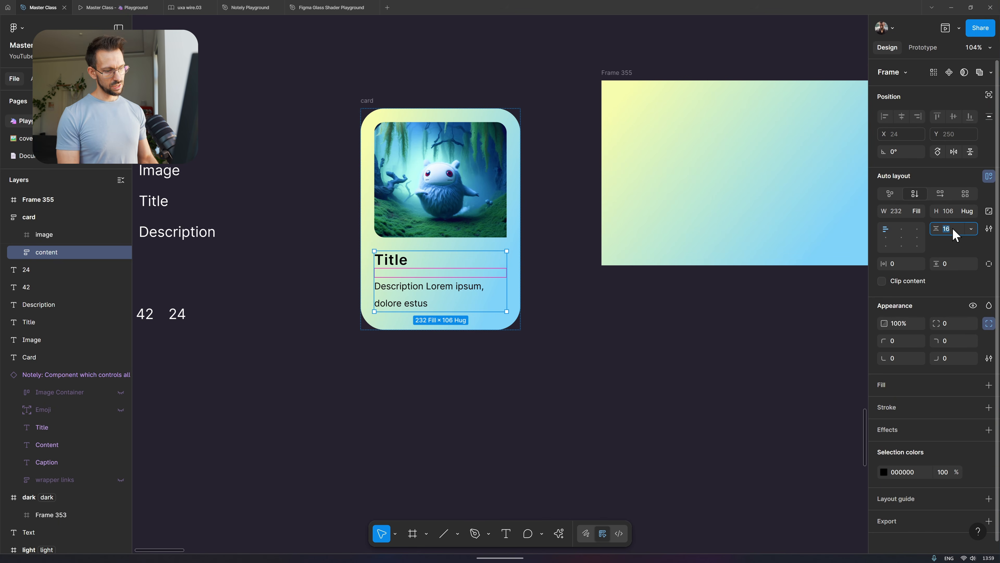
{"action": "type", "text": "12"}
{"action": "key", "text": "Return"}
{"action": "left_click", "coordinate": [495, 385]}
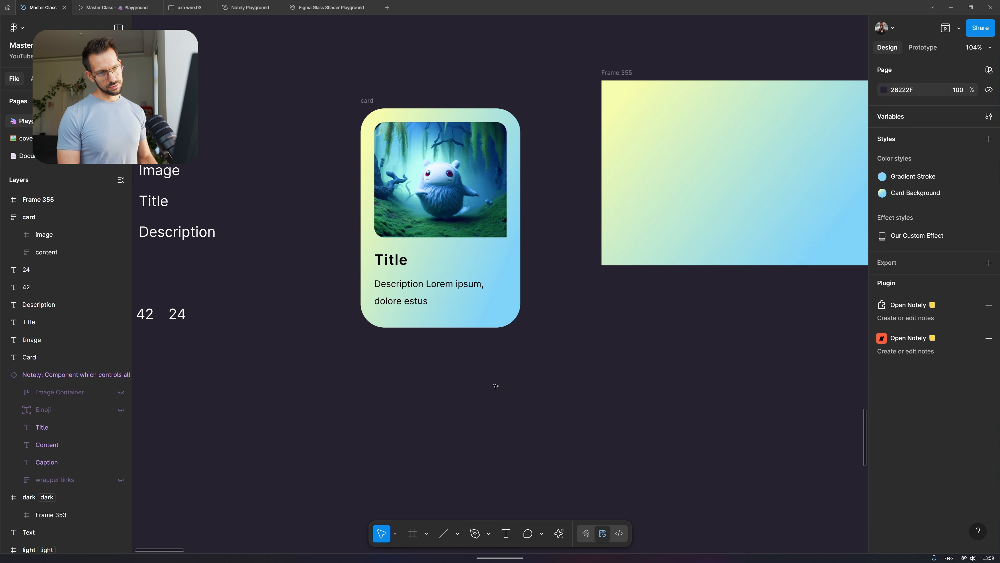
- Set the Description text's line height to 140% inside the content frame
{"action": "left_click", "coordinate": [449, 287], "text": "ctrl"}
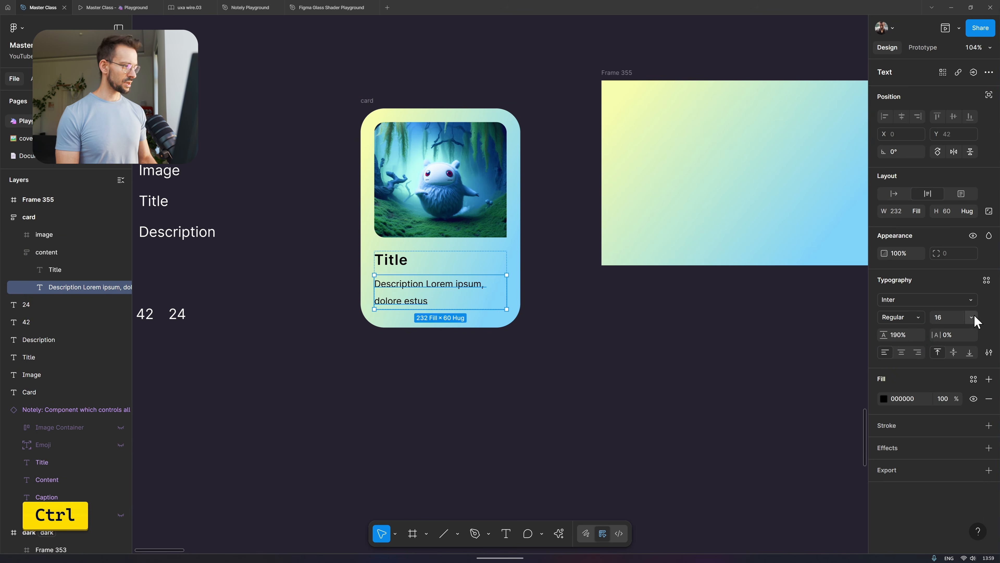
{"action": "left_click", "coordinate": [898, 335]}
{"action": "key", "text": "ctrl+a"}
{"action": "type", "text": "140"}
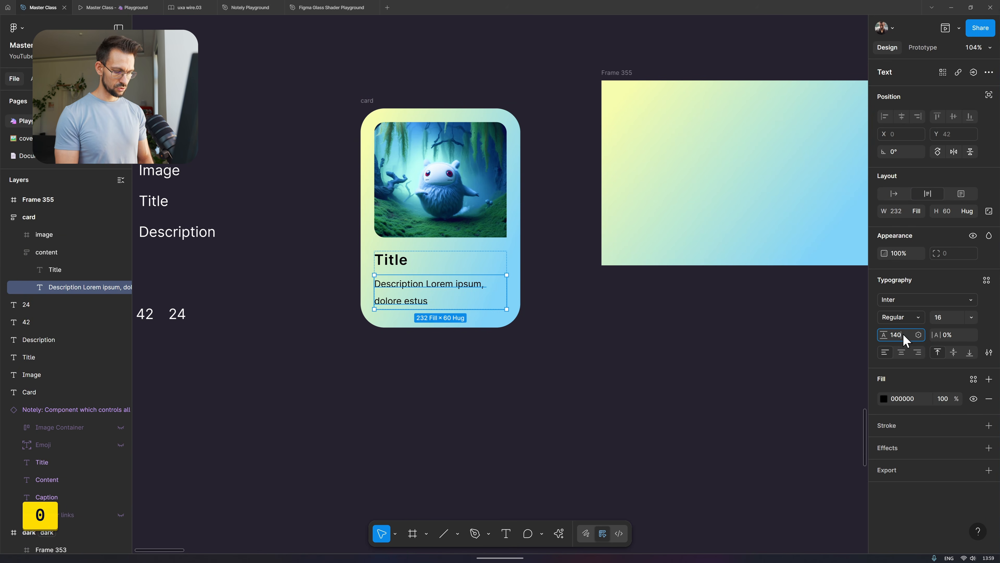
{"action": "type", "text": "%"}
{"action": "key", "text": "Return"}
{"action": "left_click", "coordinate": [563, 334]}
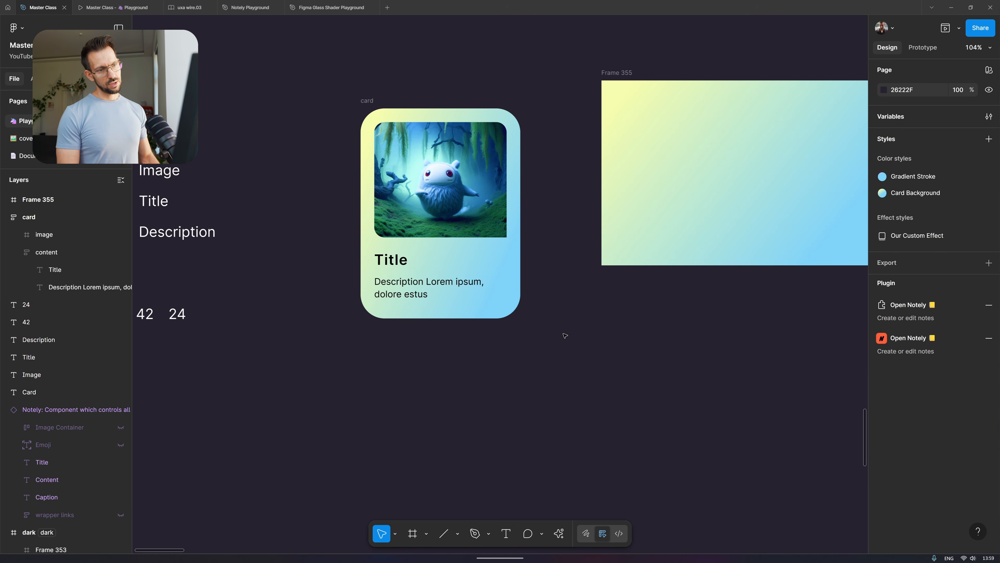
{"action": "left_click", "coordinate": [521, 250]}
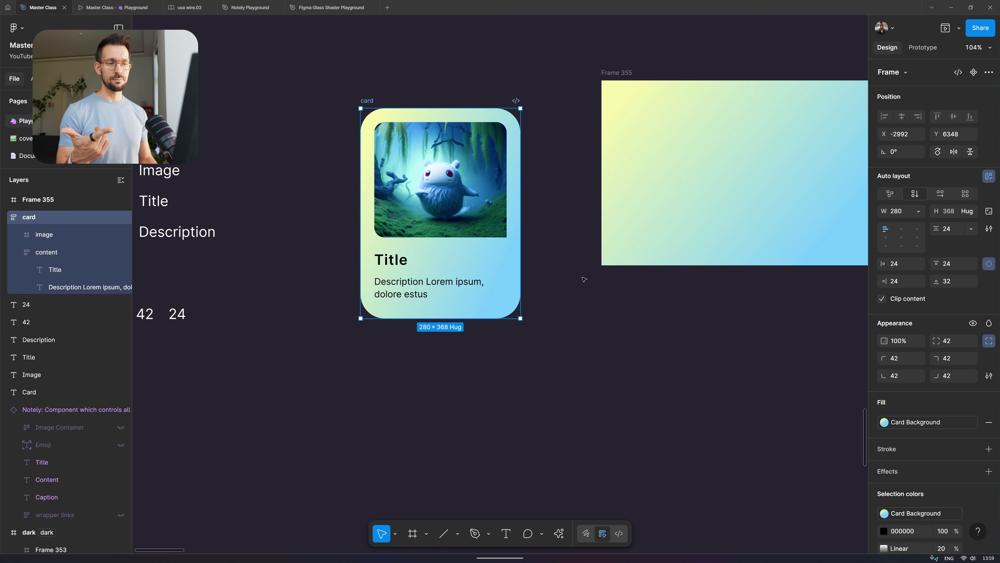
{"action": "left_click", "coordinate": [403, 279]}
{"action": "left_click", "coordinate": [516, 238]}
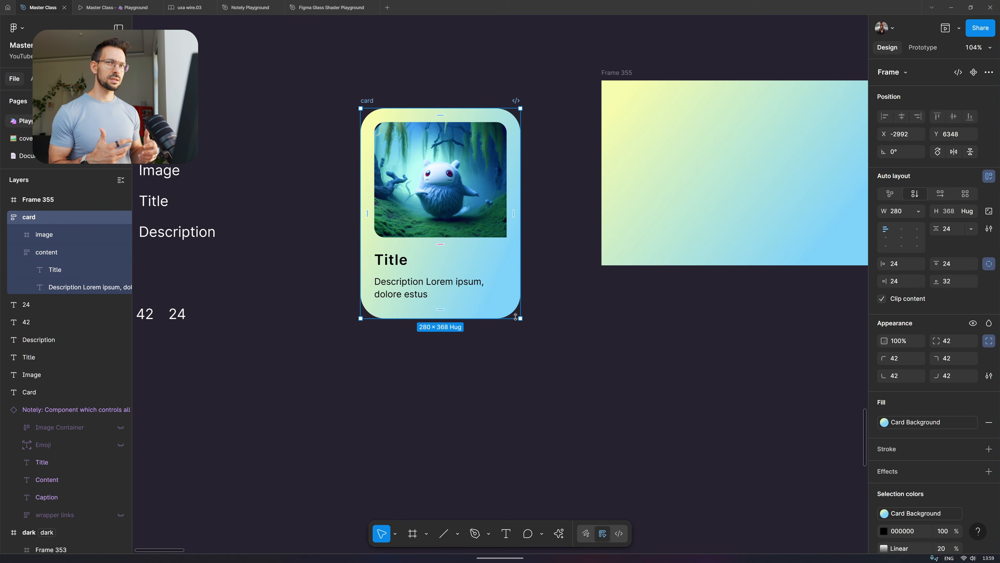
- Set the blend mode of the card's image frame to Overlay
{"action": "left_click", "coordinate": [422, 184]}
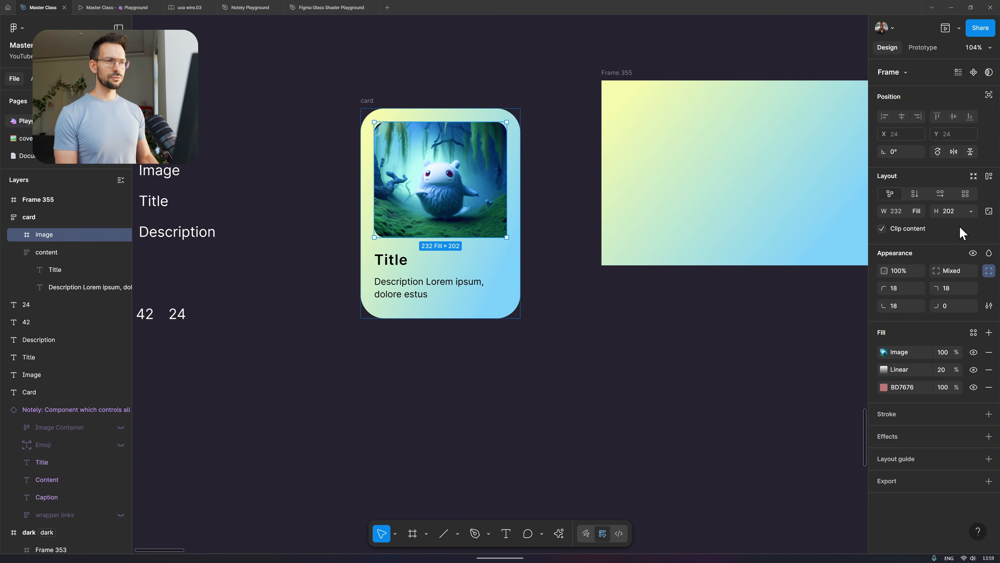
{"action": "left_click", "coordinate": [988, 253]}
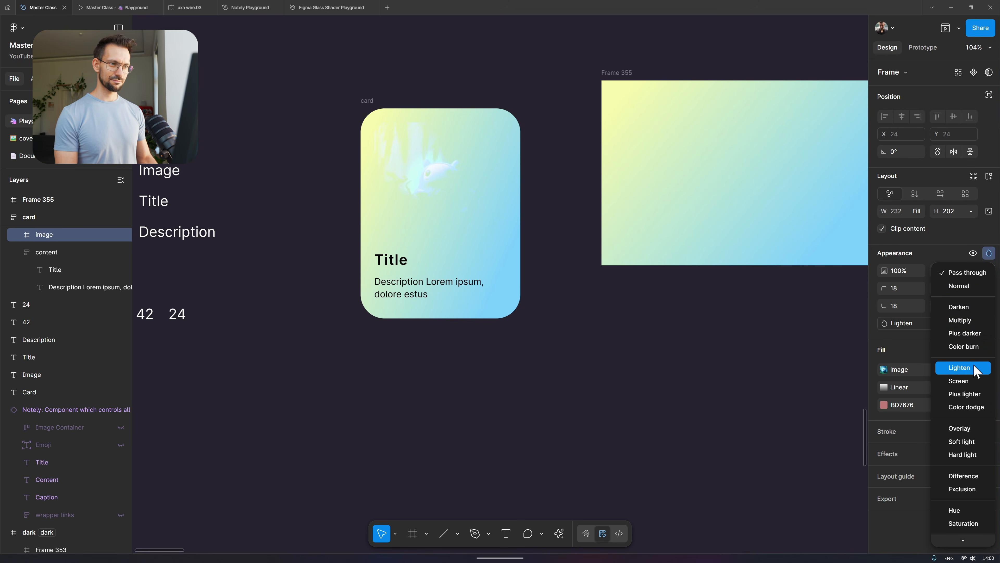
{"action": "left_click", "coordinate": [972, 429]}
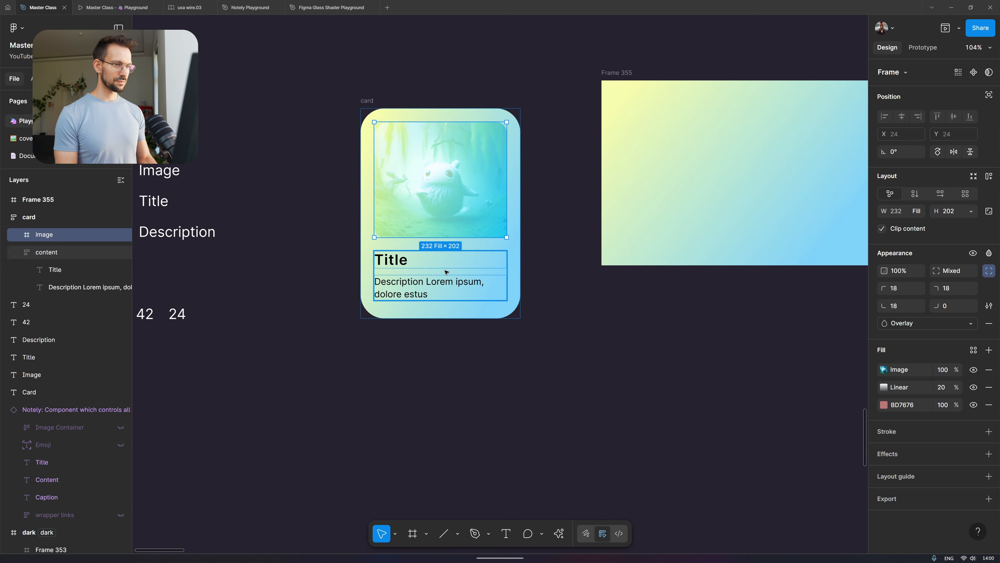
{"action": "left_click", "coordinate": [391, 264]}
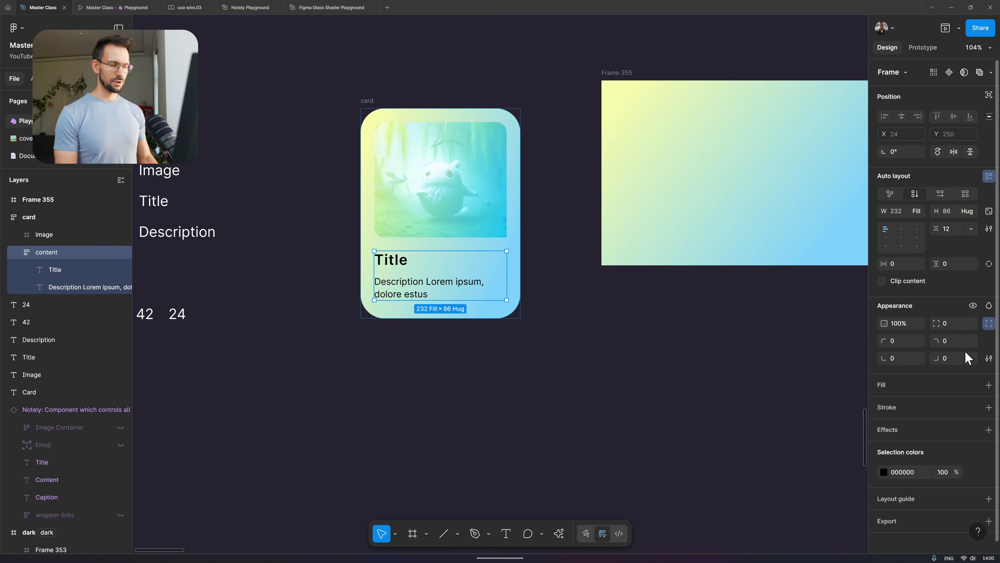
{"action": "left_click", "coordinate": [883, 473]}
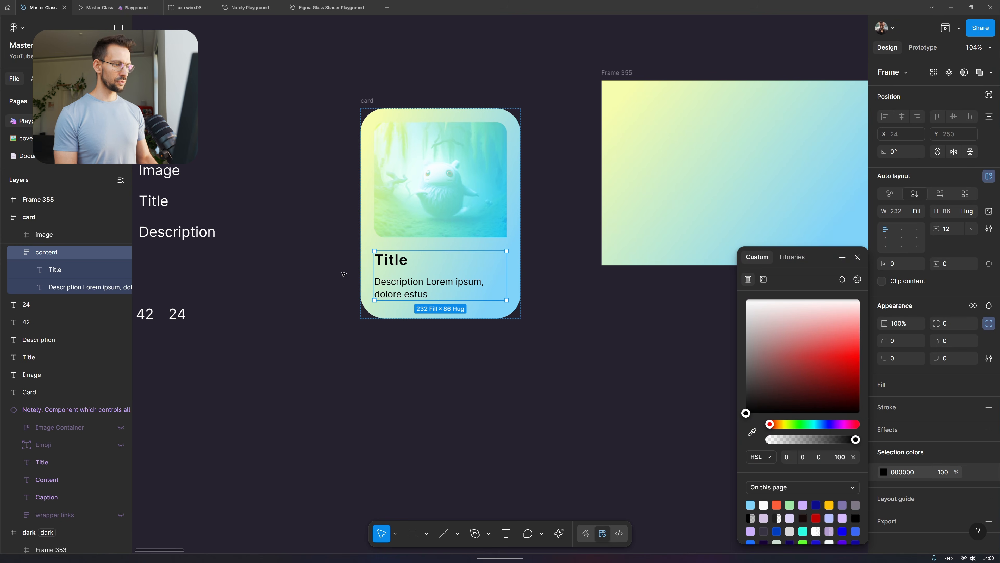
{"action": "key", "text": "Escape"}
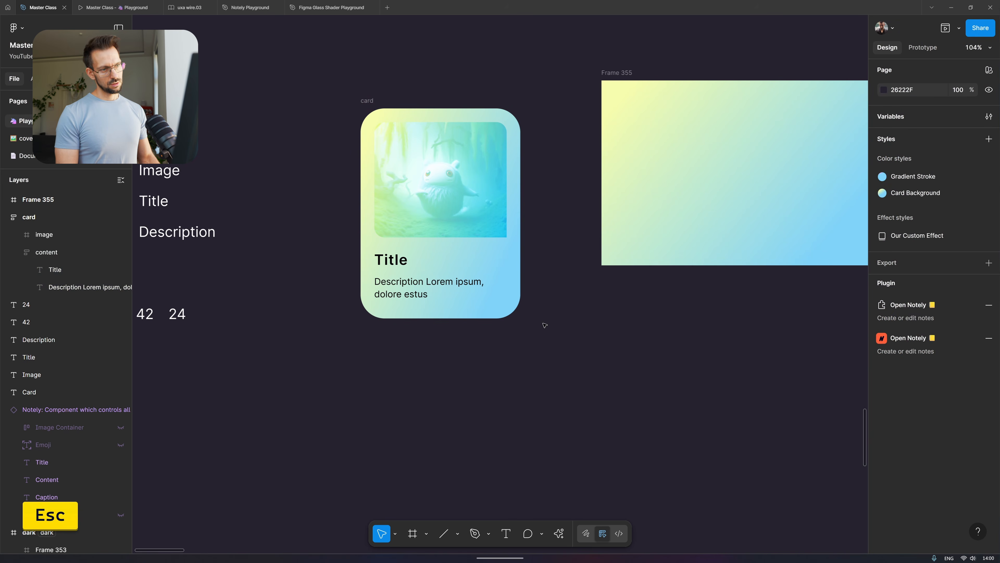
- Recolour the Title and Description text in the card's content frame to dark blue 162766 through its selection colours
{"action": "left_click", "coordinate": [450, 265]}
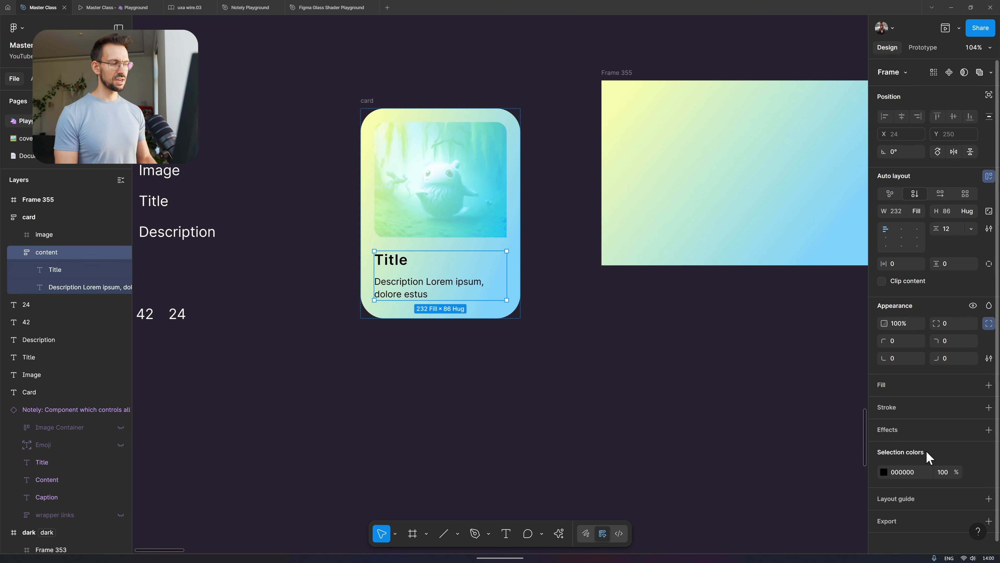
{"action": "left_click", "coordinate": [883, 471]}
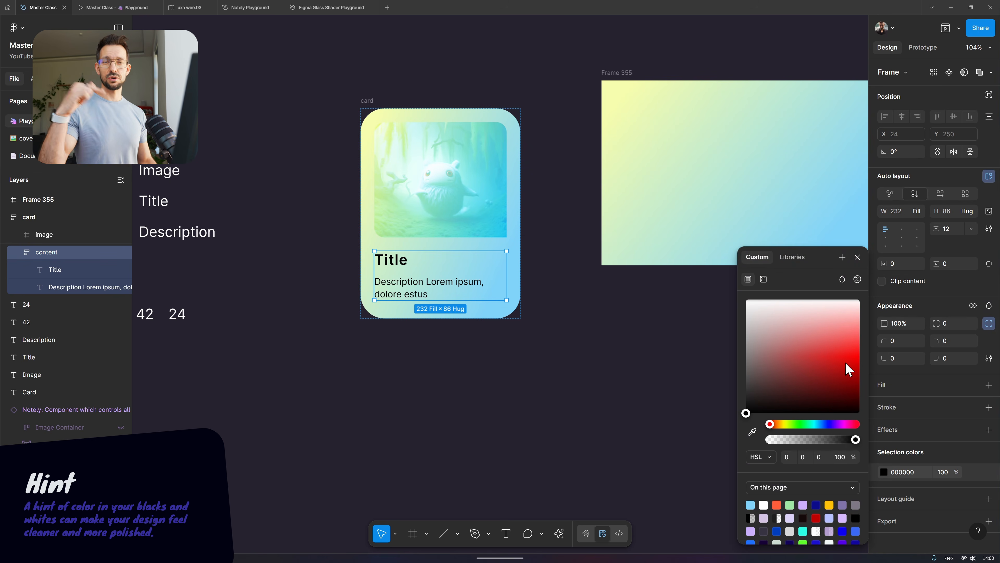
{"action": "left_click", "coordinate": [824, 423]}
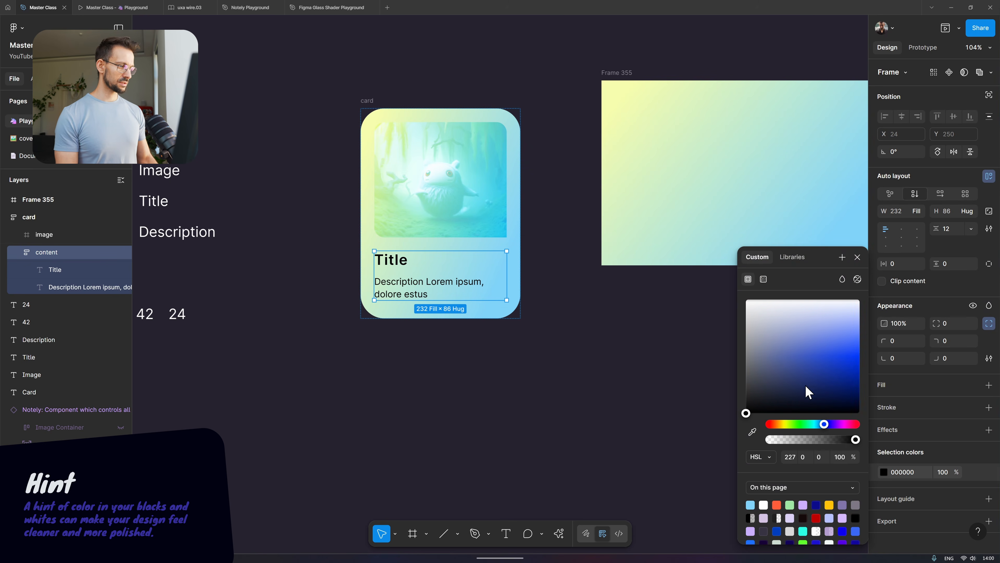
{"action": "left_click", "coordinate": [820, 391]}
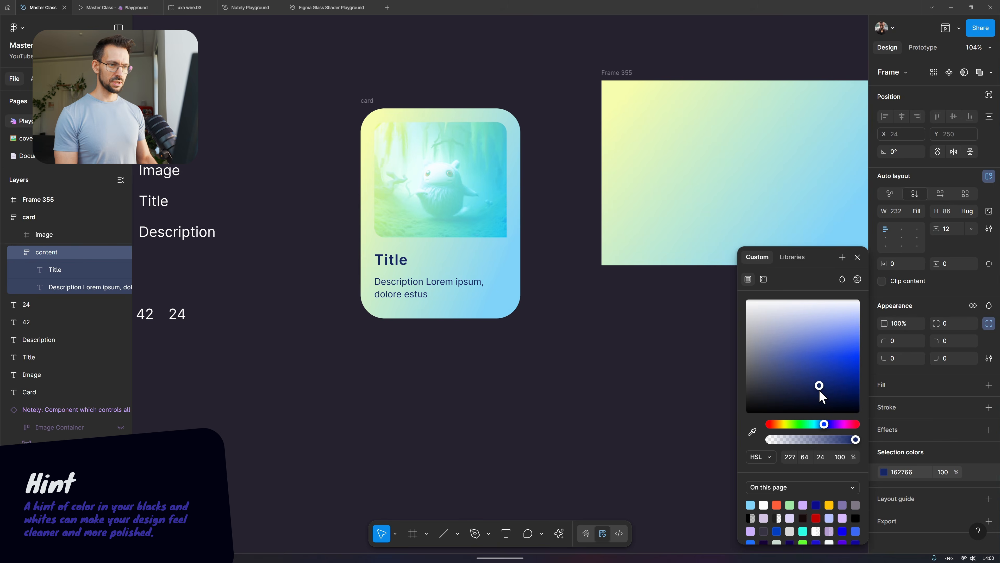
{"action": "left_click", "coordinate": [547, 397]}
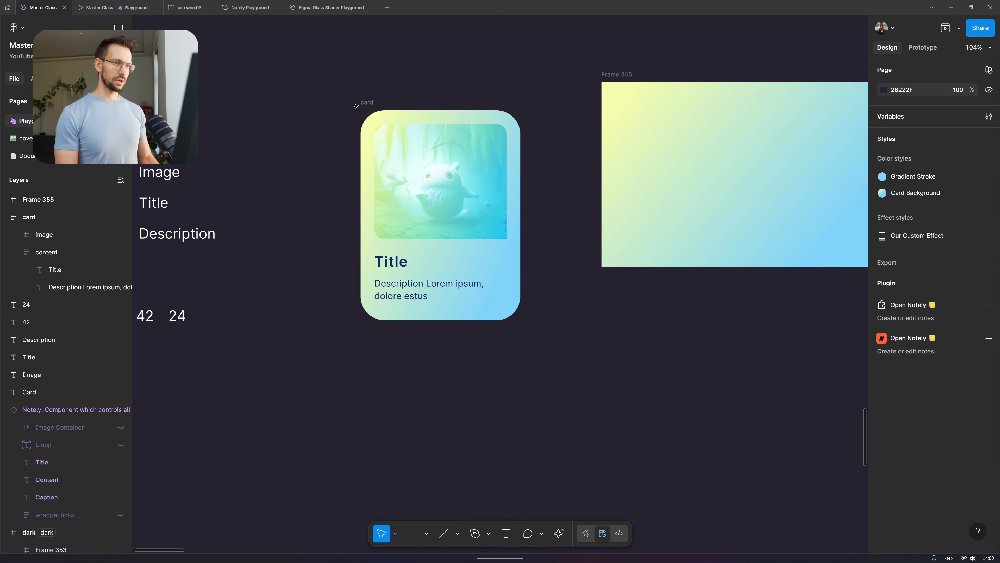
- Remove the BD7676 solid fill from the card's image frame, keeping the image and linear gradient fills
{"action": "left_click", "coordinate": [364, 105]}
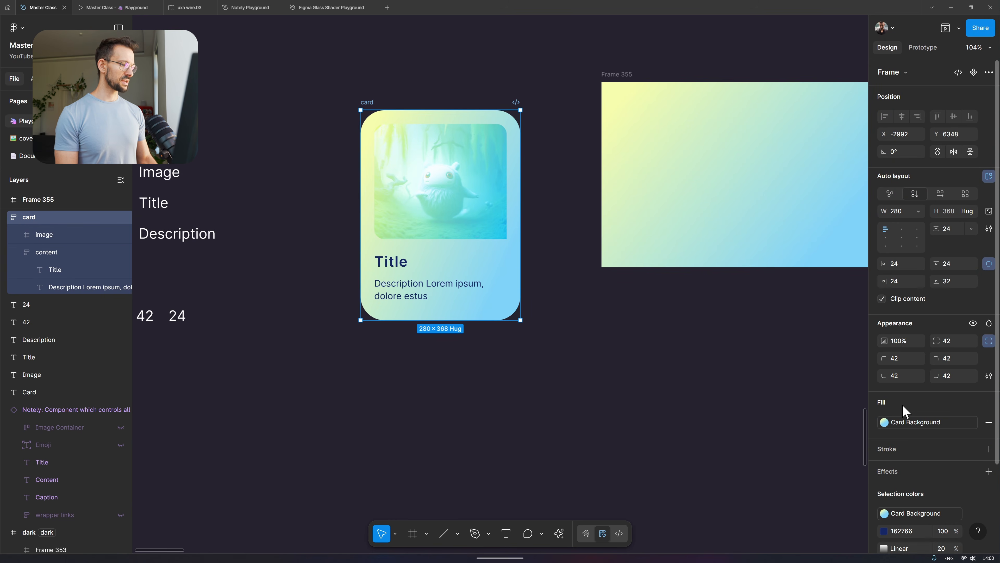
{"action": "scroll", "coordinate": [904, 410], "scroll_direction": "down", "scroll_amount": 3}
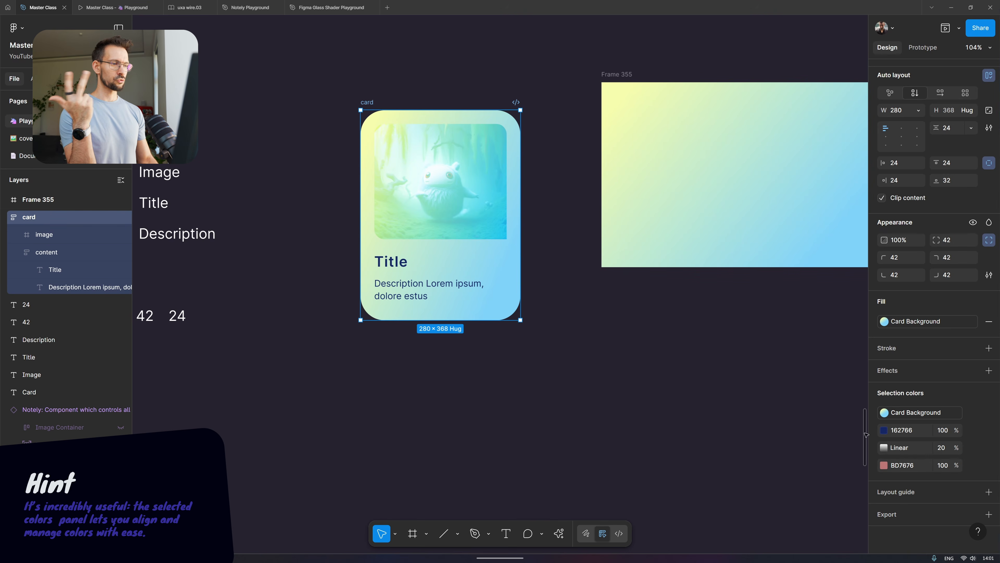
{"action": "left_click", "coordinate": [474, 199]}
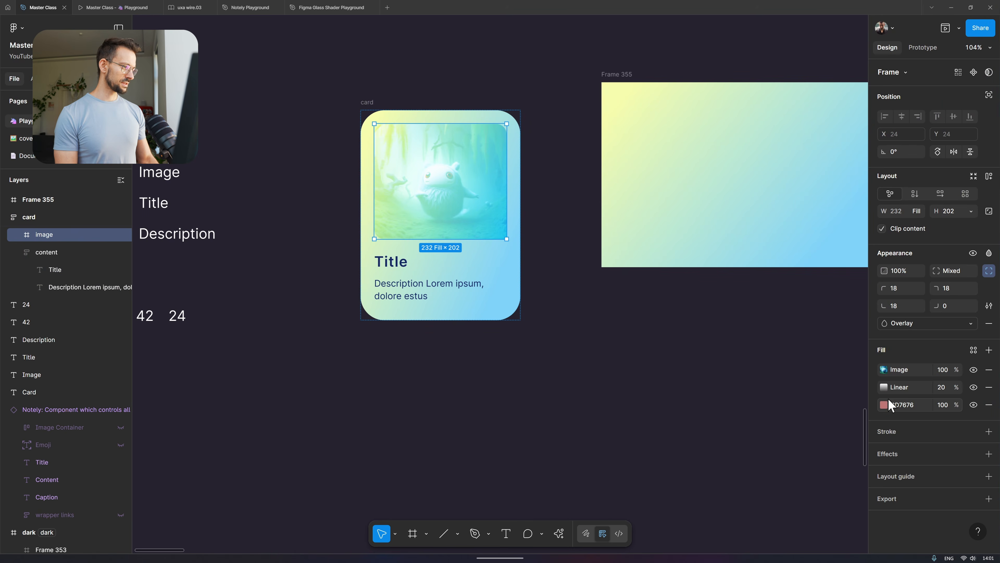
{"action": "left_click", "coordinate": [974, 405]}
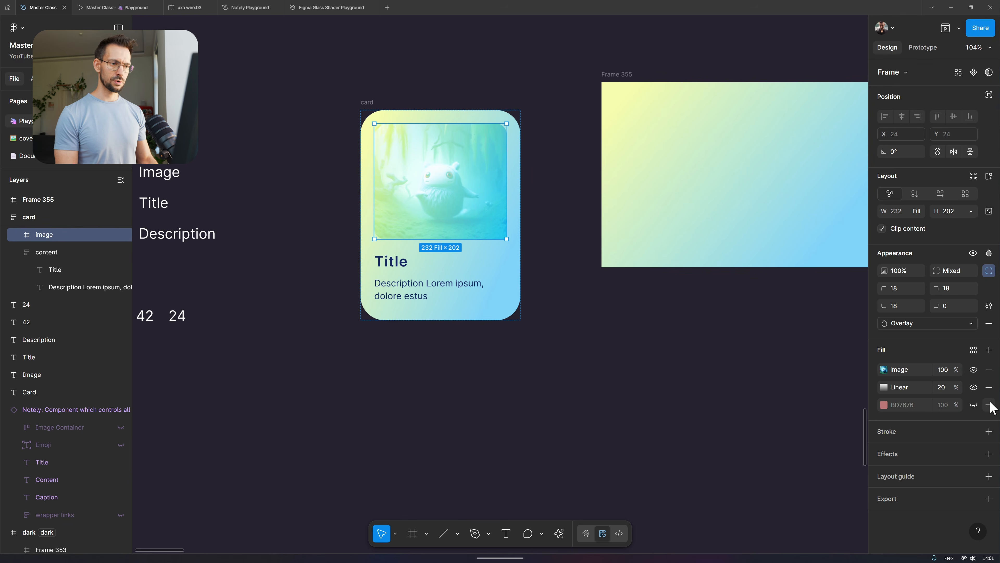
{"action": "left_click", "coordinate": [989, 404]}
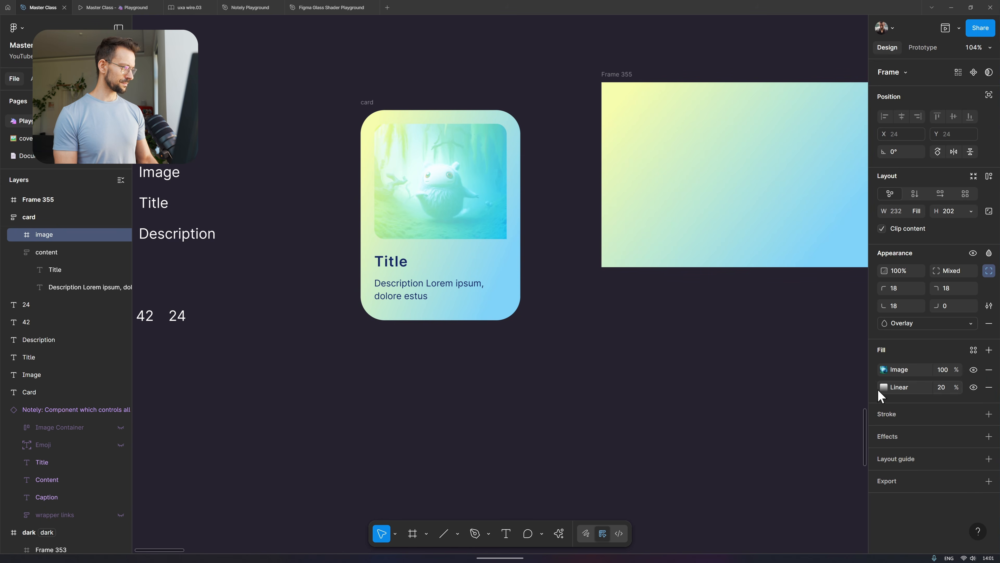
- Add a solid red F50000 stroke to the card frame
{"action": "left_click", "coordinate": [543, 268]}
{"action": "left_click", "coordinate": [511, 227]}
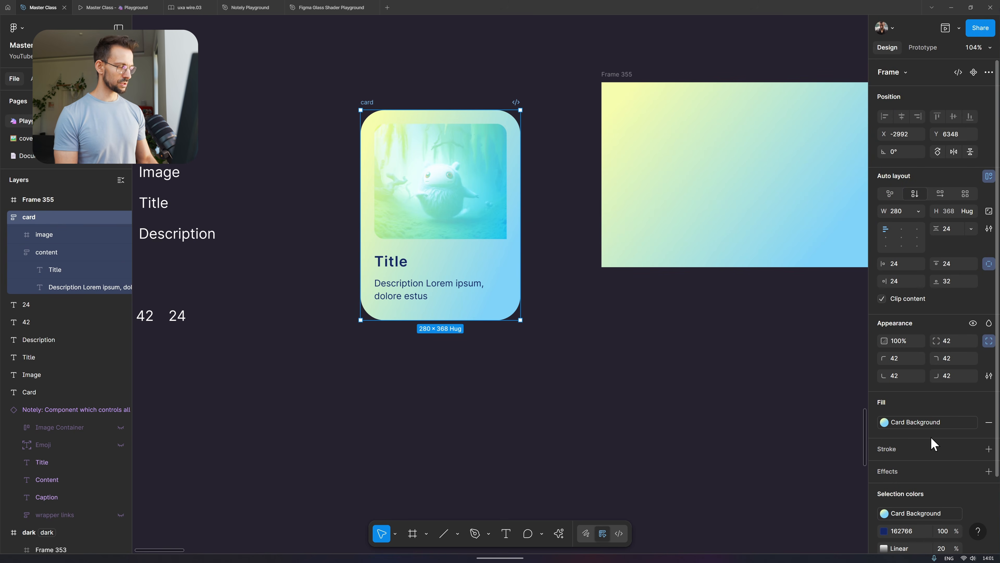
{"action": "scroll", "coordinate": [951, 407], "scroll_direction": "down", "scroll_amount": 1}
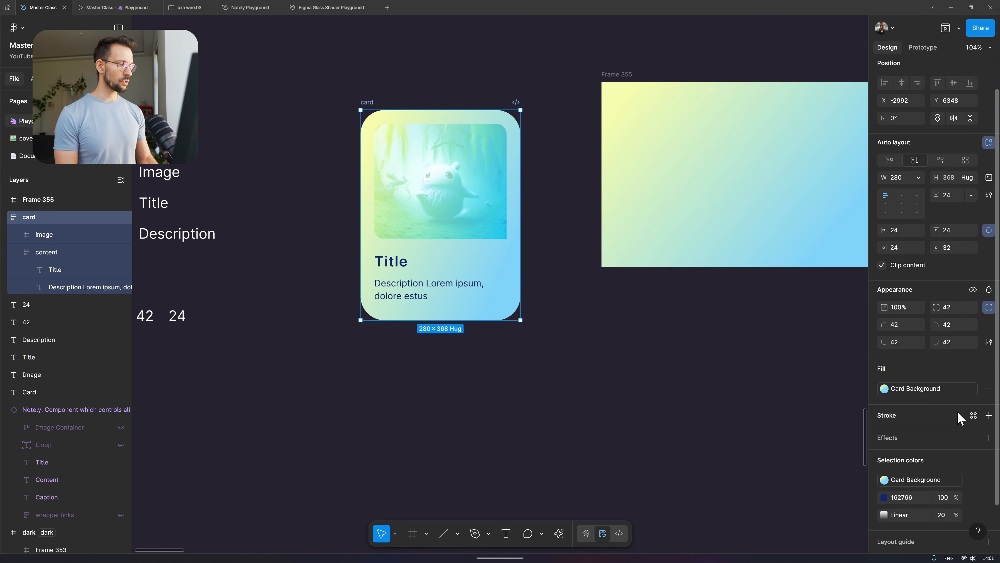
{"action": "scroll", "coordinate": [955, 416], "scroll_direction": "down", "scroll_amount": 2}
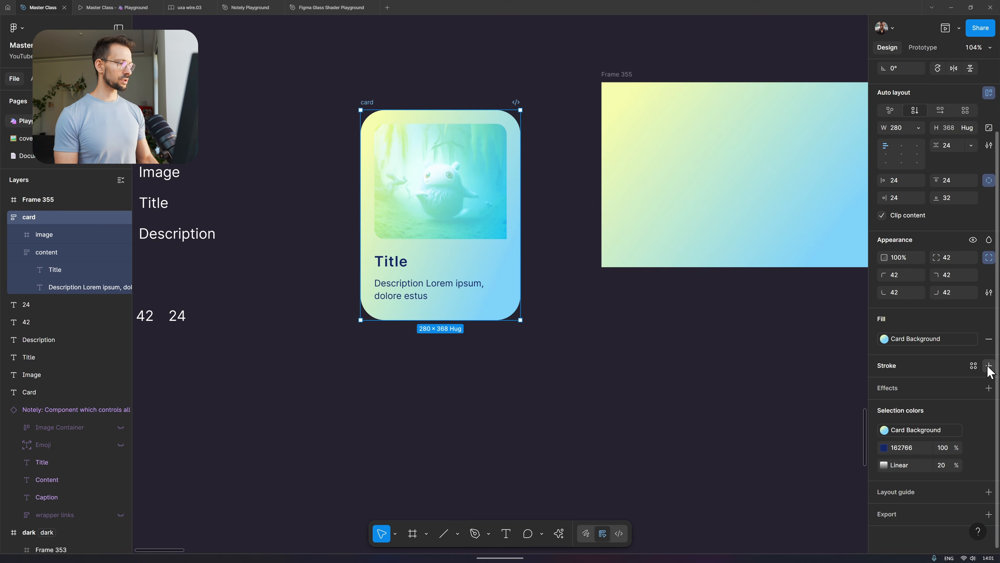
{"action": "left_click", "coordinate": [989, 366]}
{"action": "mouse_move", "coordinate": [843, 366]}
{"action": "left_mouse_down"}
{"action": "mouse_move", "coordinate": [847, 356]}
{"action": "mouse_move", "coordinate": [787, 333]}
{"action": "mouse_move", "coordinate": [856, 329]}
{"action": "mouse_move", "coordinate": [873, 397]}
{"action": "mouse_move", "coordinate": [878, 360]}
{"action": "left_mouse_up"}
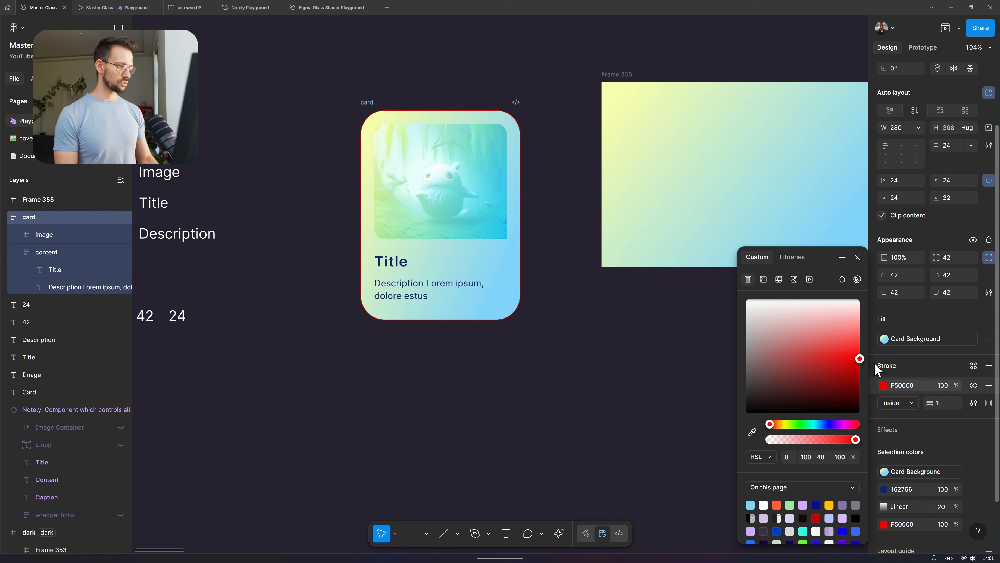
- Try a weight of 8 for the card's inside stroke
{"action": "left_click", "coordinate": [941, 402]}
{"action": "key", "text": "shift+Up"}
{"action": "key", "text": "shift+Up"}
{"action": "key", "text": "shift+Down"}
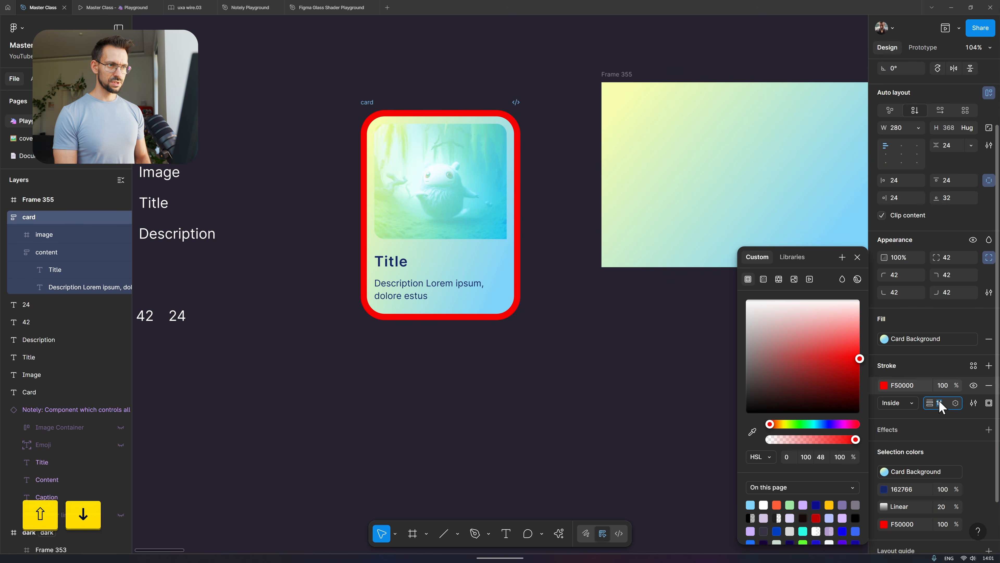
{"action": "key", "text": "Down"}
{"action": "key", "text": "Down"}
{"action": "key", "text": "Down"}
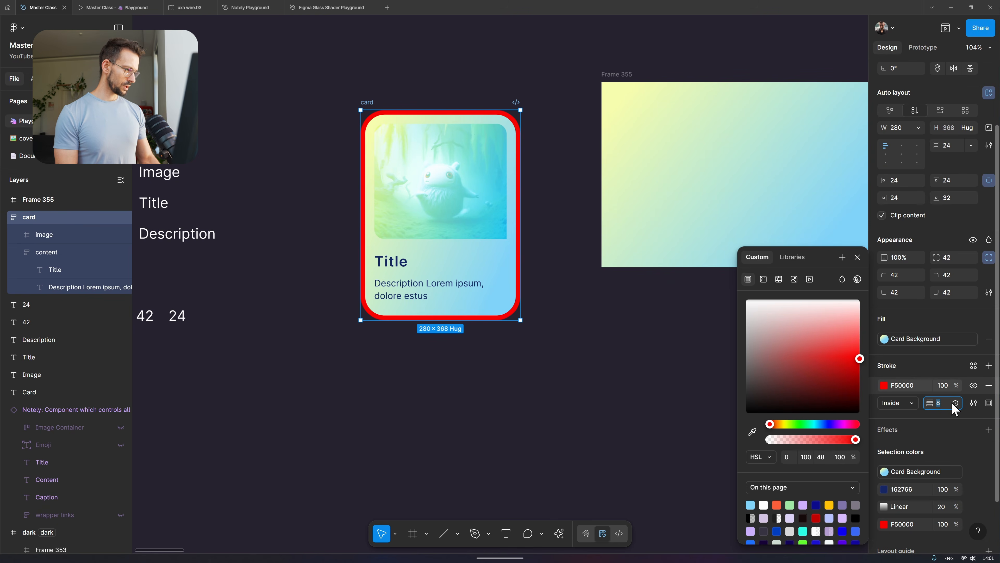
- Try thickening the card's inside stroke to 24
{"action": "key", "text": "shift+Up"}
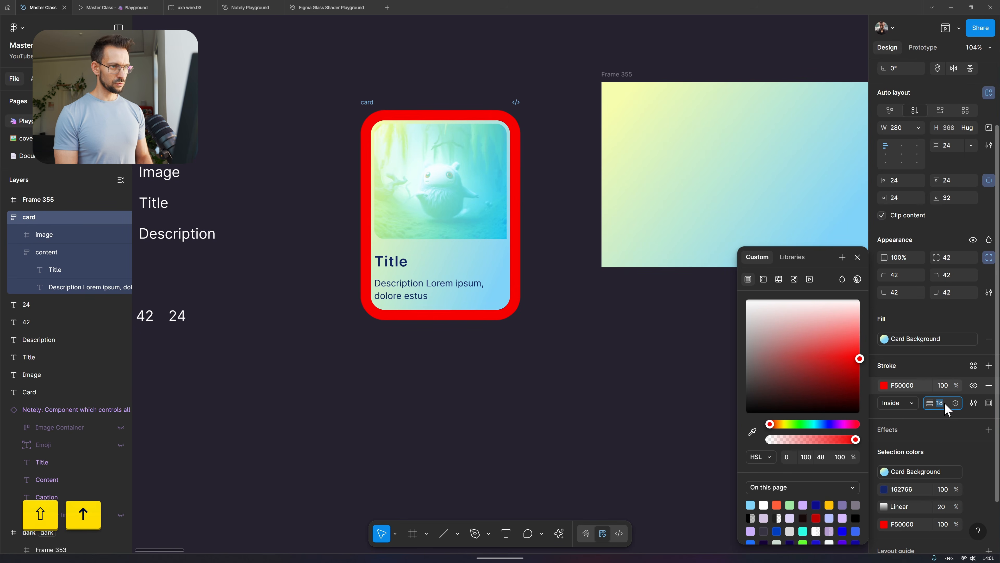
{"action": "key", "text": "Up"}
{"action": "key", "text": "Up"}
{"action": "key", "text": "Up"}
{"action": "key", "text": "Up"}
{"action": "key", "text": "Up"}
{"action": "key", "text": "Up"}
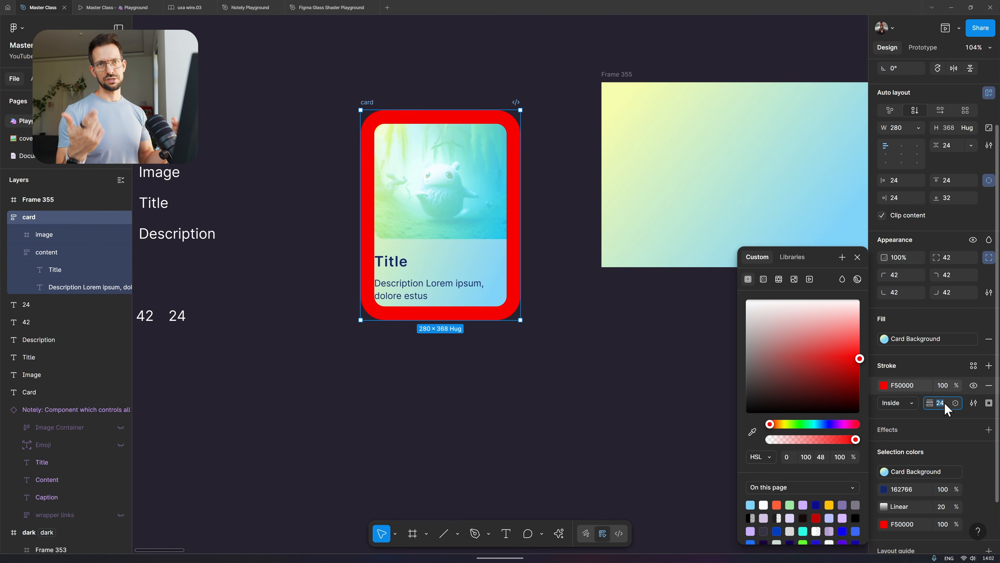
{"action": "key", "text": "Down"}
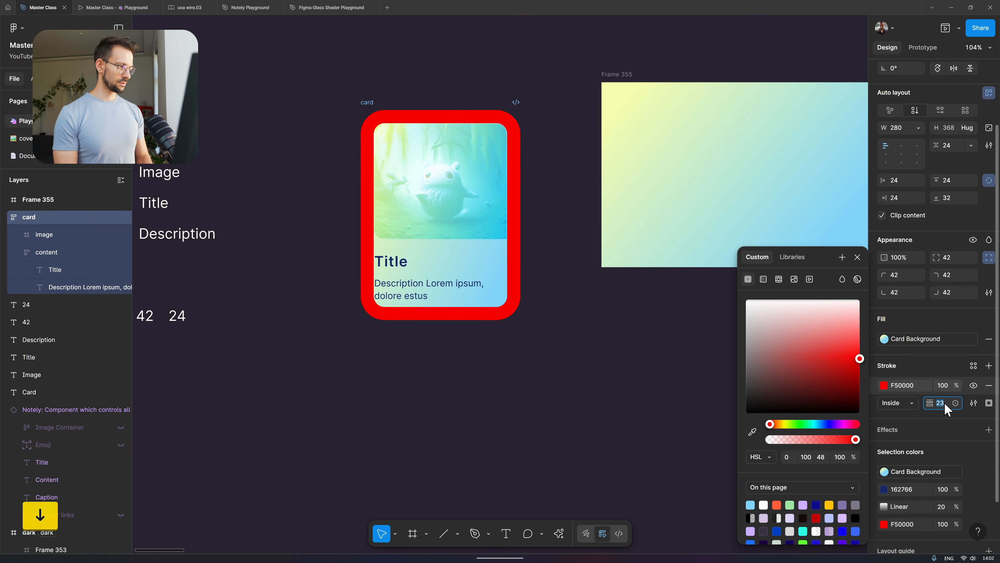
{"action": "key", "text": "Up"}
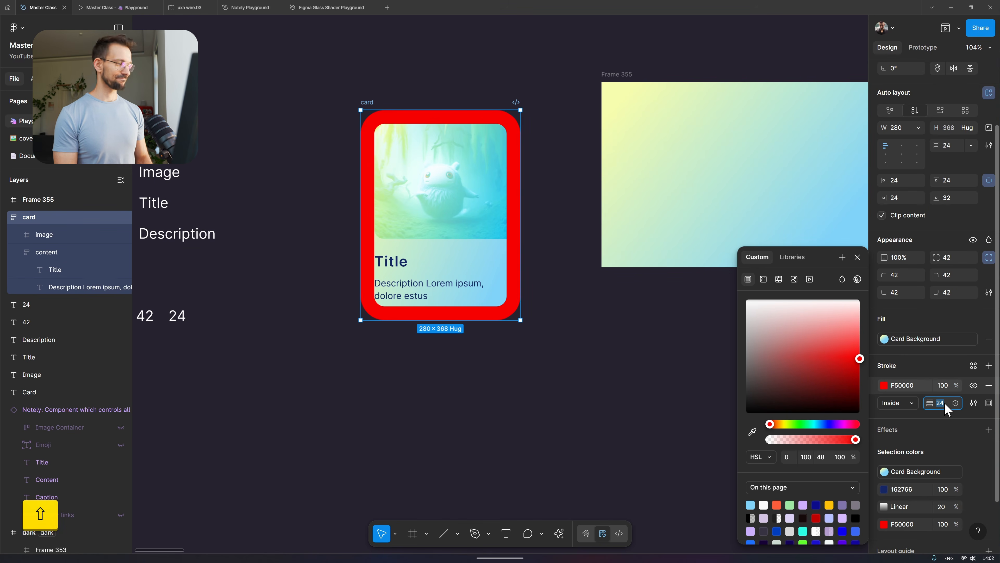
- Reduce the card's stroke weight to 7 and change the stroke position to Outside
{"action": "key", "text": "shift+Down"}
{"action": "key", "text": "shift+Down"}
{"action": "key", "text": "Up"}
{"action": "key", "text": "Up"}
{"action": "key", "text": "Up"}
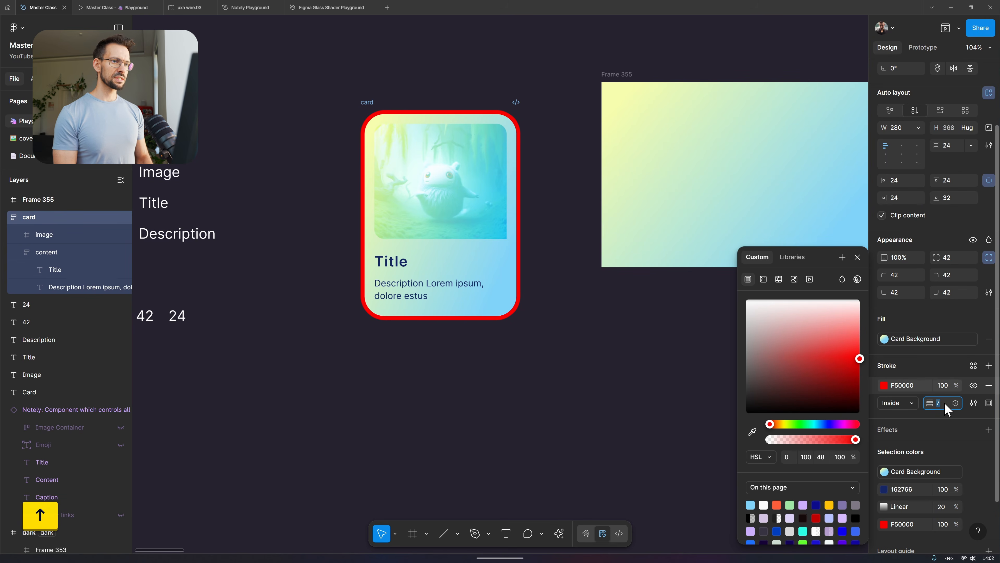
{"action": "left_click", "coordinate": [902, 403]}
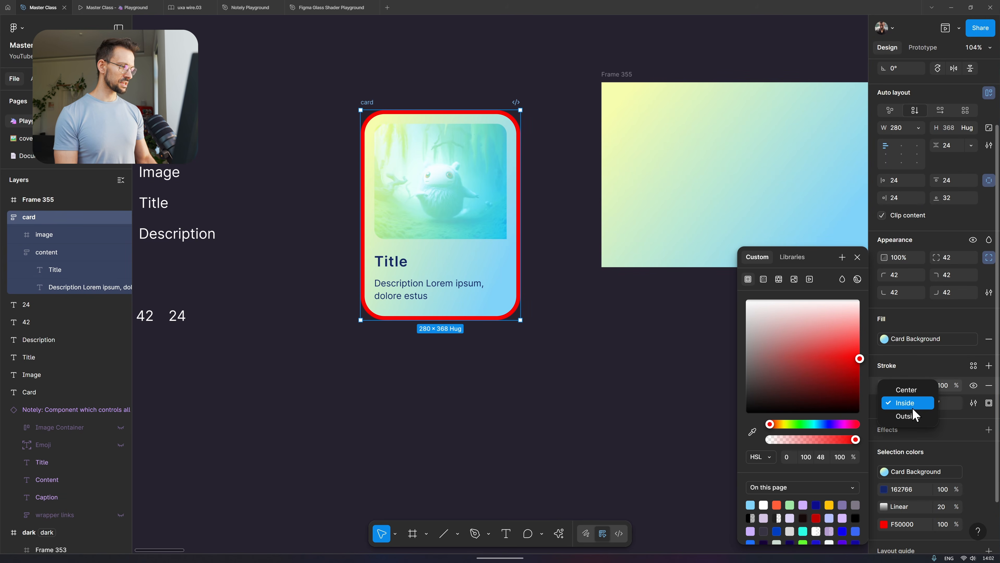
{"action": "left_click", "coordinate": [907, 417]}
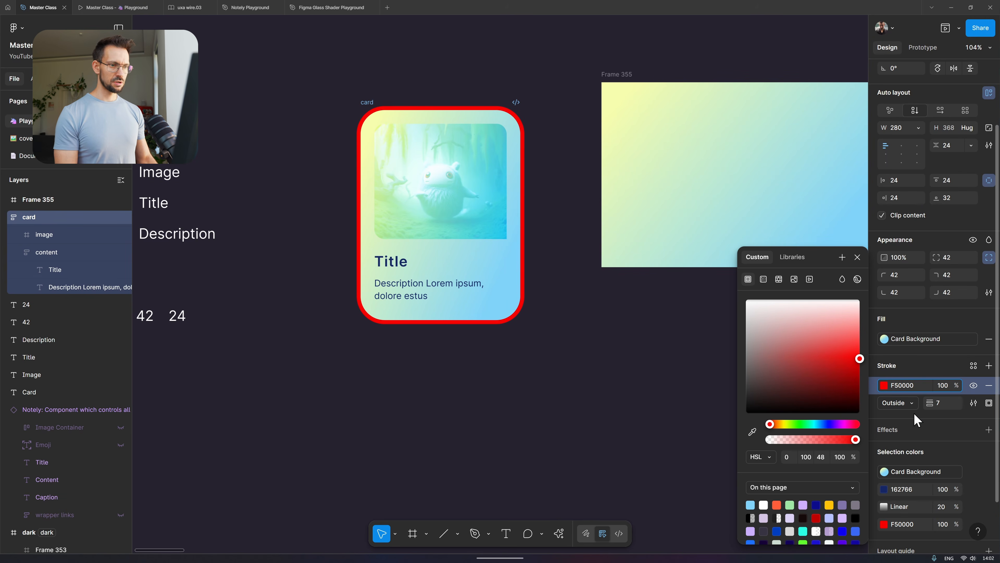
- Set the weight of the card's outside stroke to 10 and close the stroke colour picker
{"action": "left_click", "coordinate": [939, 403]}
{"action": "key", "text": "shift+Up"}
{"action": "key", "text": "Down"}
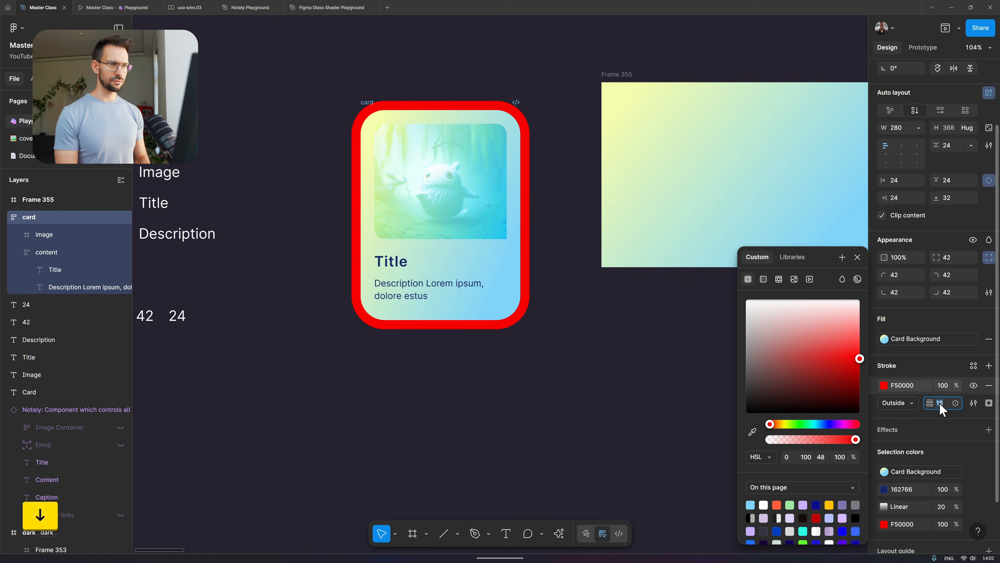
{"action": "key", "text": "Down"}
{"action": "key", "text": "Down"}
{"action": "key", "text": "Down"}
{"action": "key", "text": "Down"}
{"action": "key", "text": "Down"}
{"action": "key", "text": "Down"}
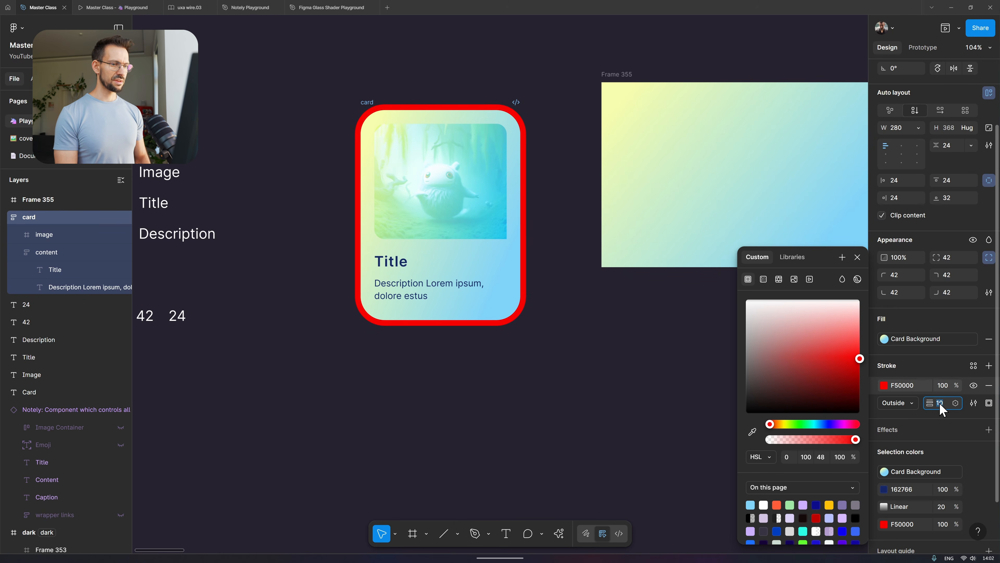
{"action": "left_click", "coordinate": [887, 385]}
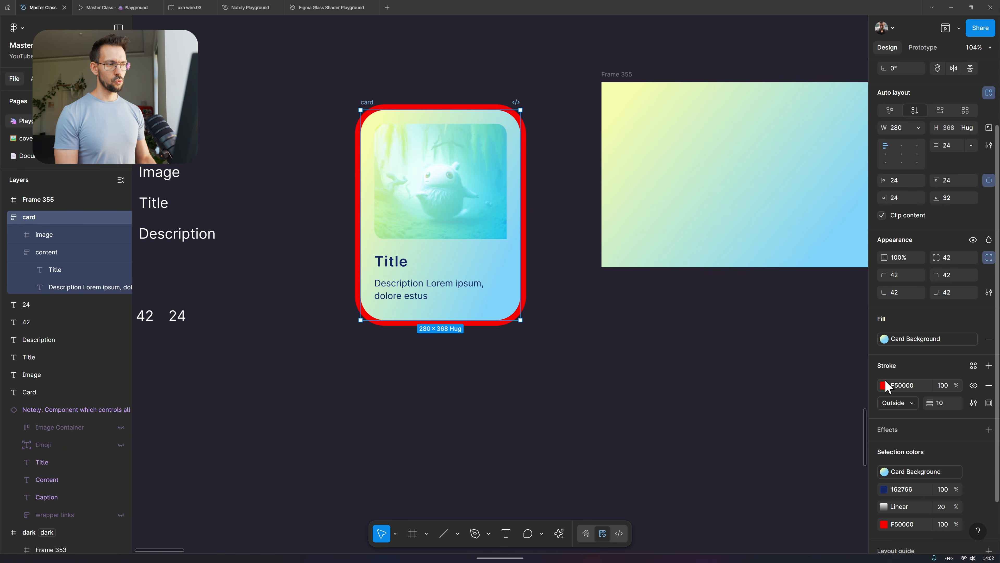
- Try the Card Background style on the card's stroke and switch it to the Gradient Stroke style
{"action": "left_click", "coordinate": [972, 368]}
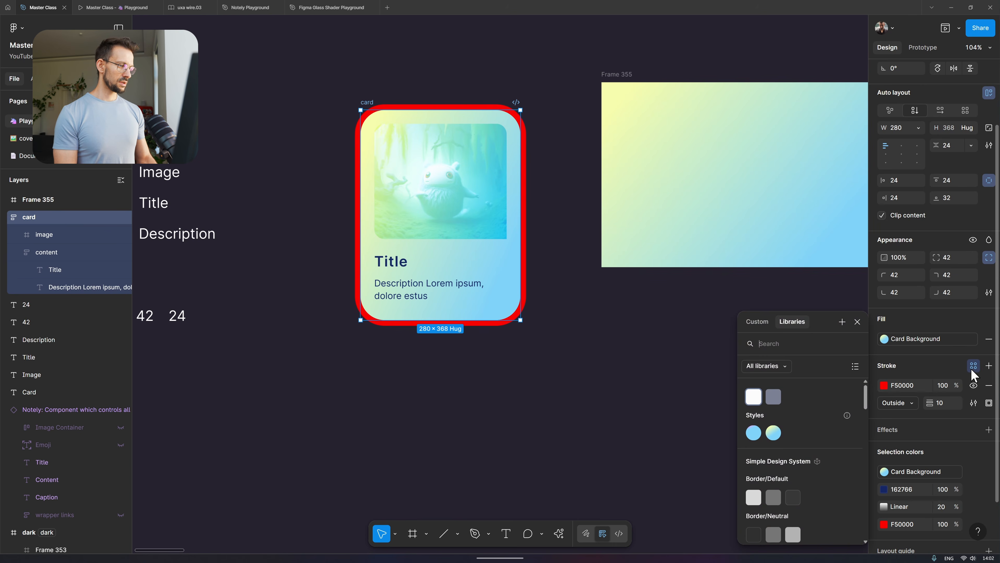
{"action": "left_click", "coordinate": [774, 433]}
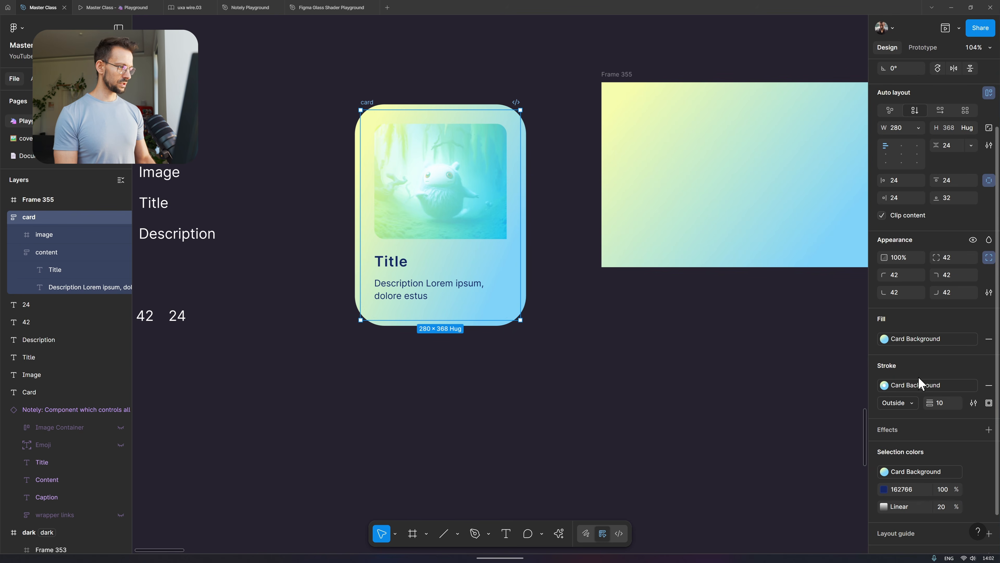
{"action": "left_click", "coordinate": [907, 386]}
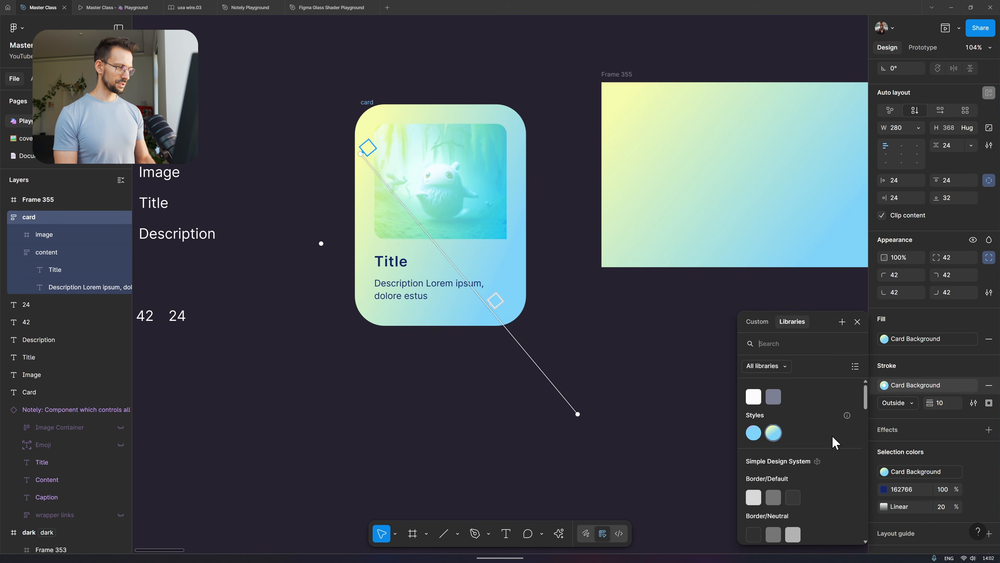
{"action": "left_click", "coordinate": [751, 433]}
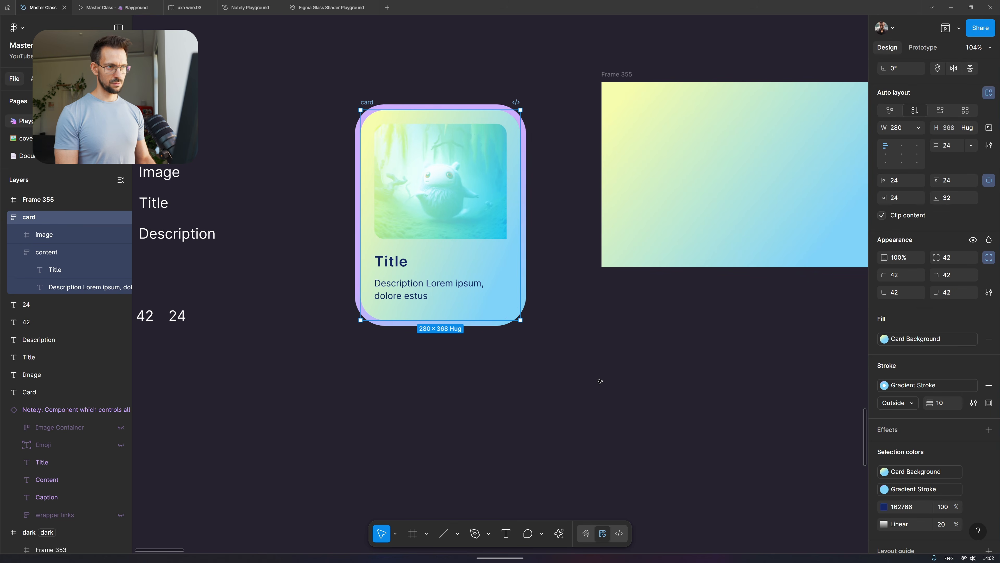
{"action": "left_click", "coordinate": [531, 383]}
- Detach the Gradient Stroke style from the card's stroke and add two more stroke layers of 000000 at 20%
{"action": "left_click", "coordinate": [510, 238]}
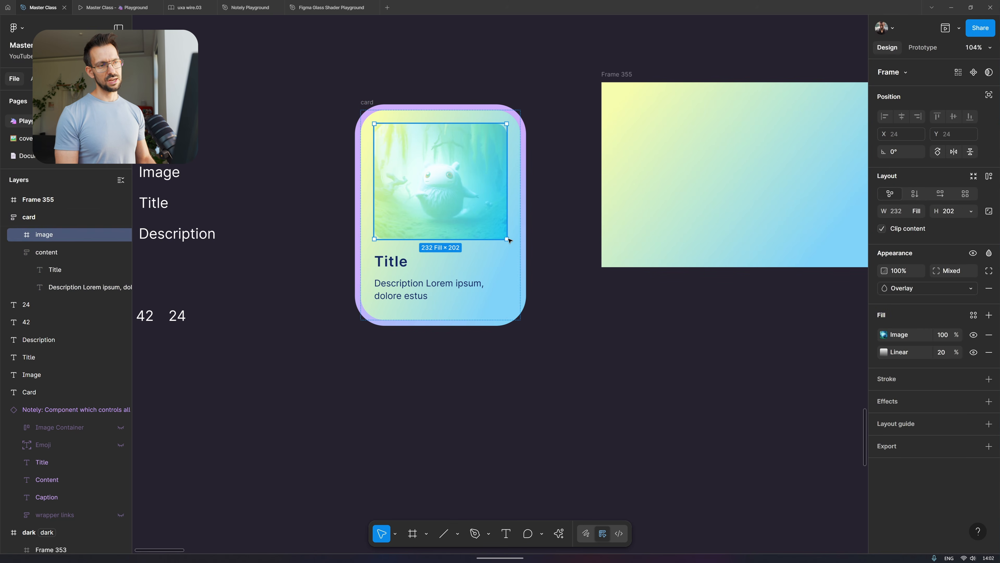
{"action": "left_click", "coordinate": [518, 274]}
{"action": "scroll", "coordinate": [977, 354], "scroll_direction": "down", "scroll_amount": 3}
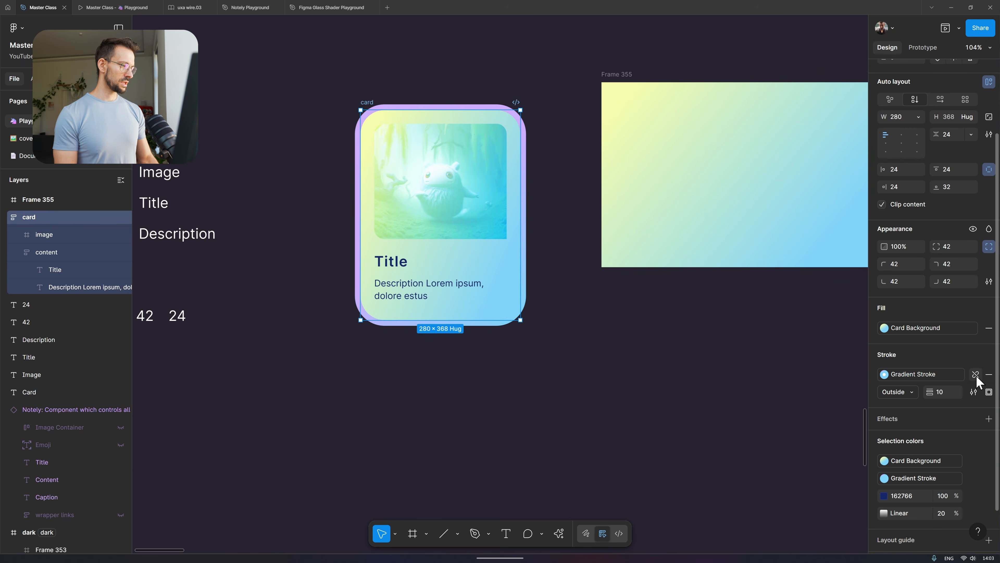
{"action": "left_click", "coordinate": [976, 375]}
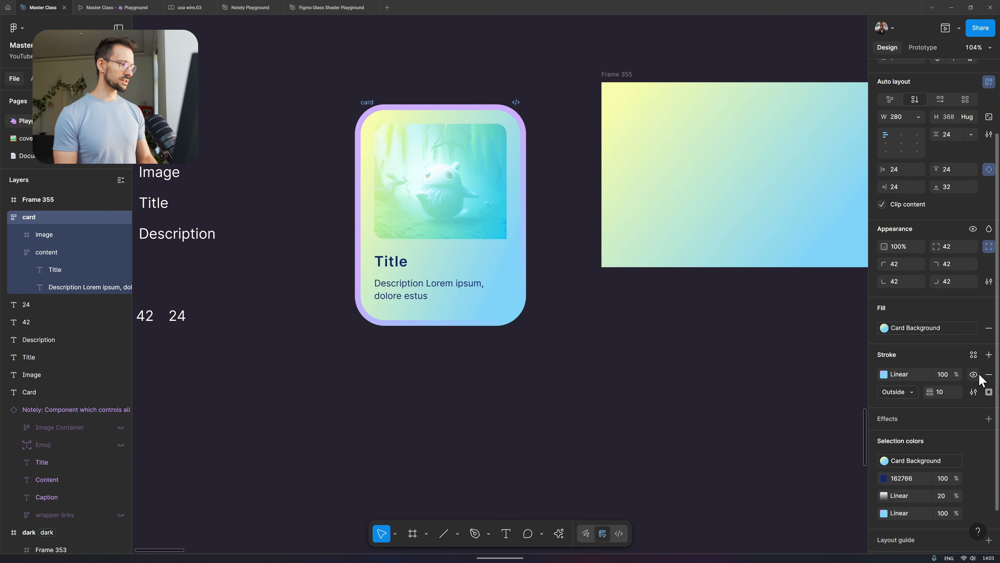
{"action": "left_click", "coordinate": [989, 355]}
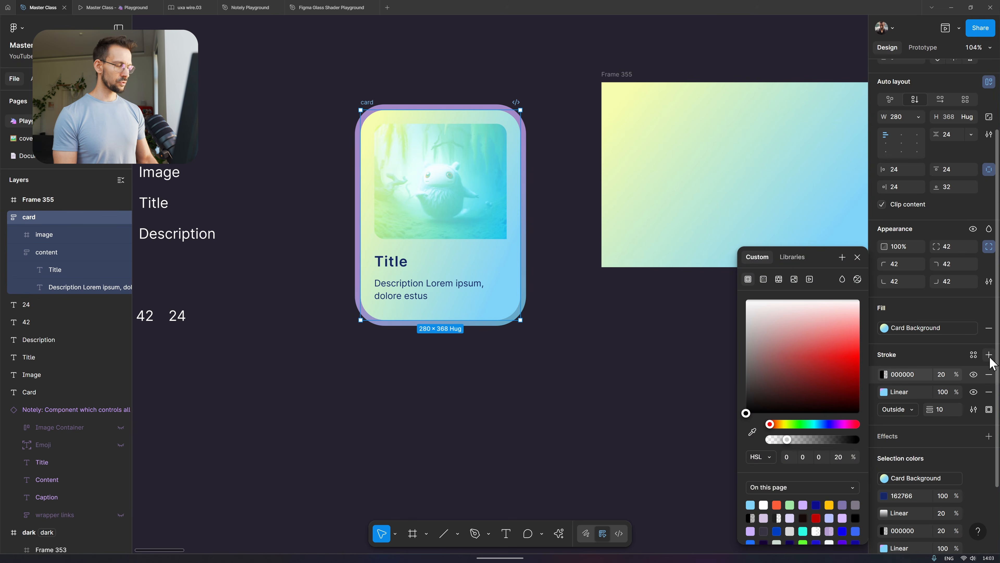
{"action": "left_click", "coordinate": [989, 356]}
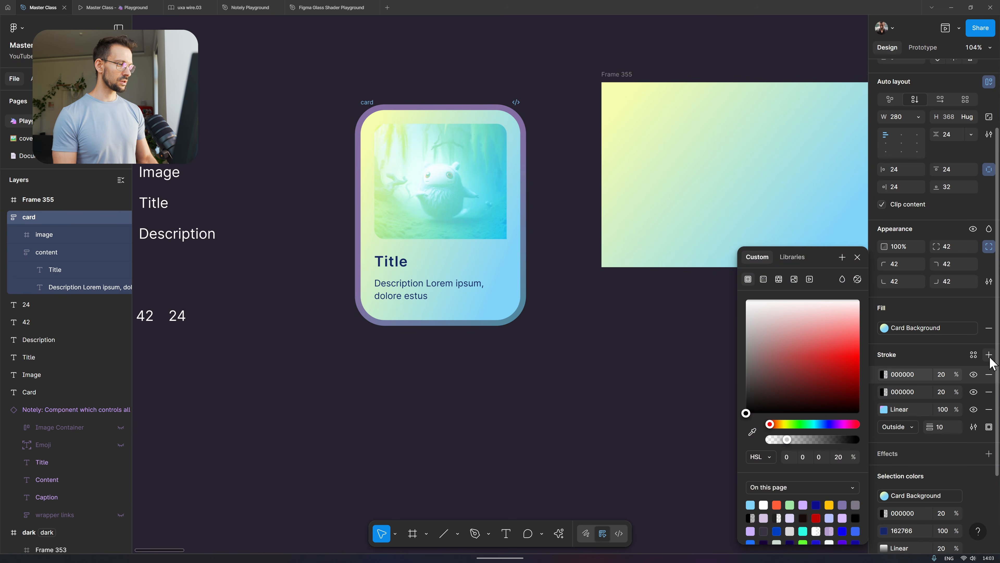
- Turn the card's uppermost stroke layer into the creature image fill and raise its opacity to 100%
{"action": "left_click", "coordinate": [794, 279]}
{"action": "left_click", "coordinate": [791, 355]}
{"action": "double_click", "coordinate": [580, 393]}
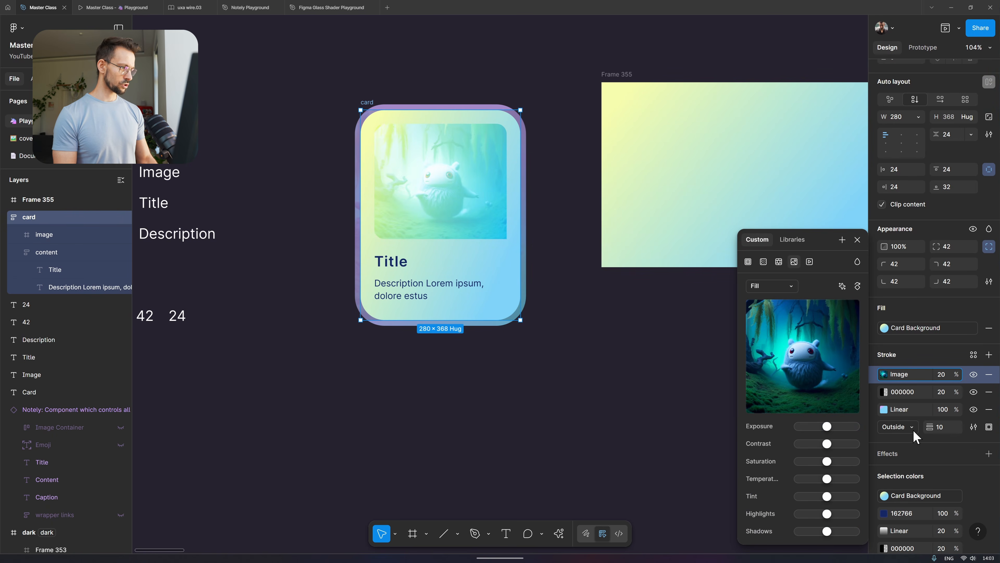
{"action": "left_click_drag", "start_coordinate": [955, 371], "coordinate": [975, 376]}
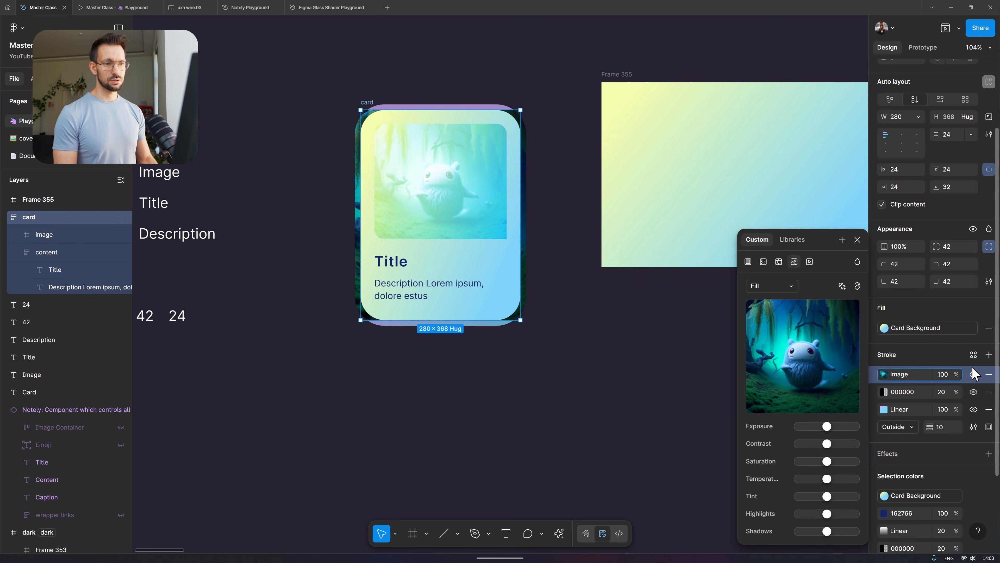
{"action": "key", "text": "Escape"}
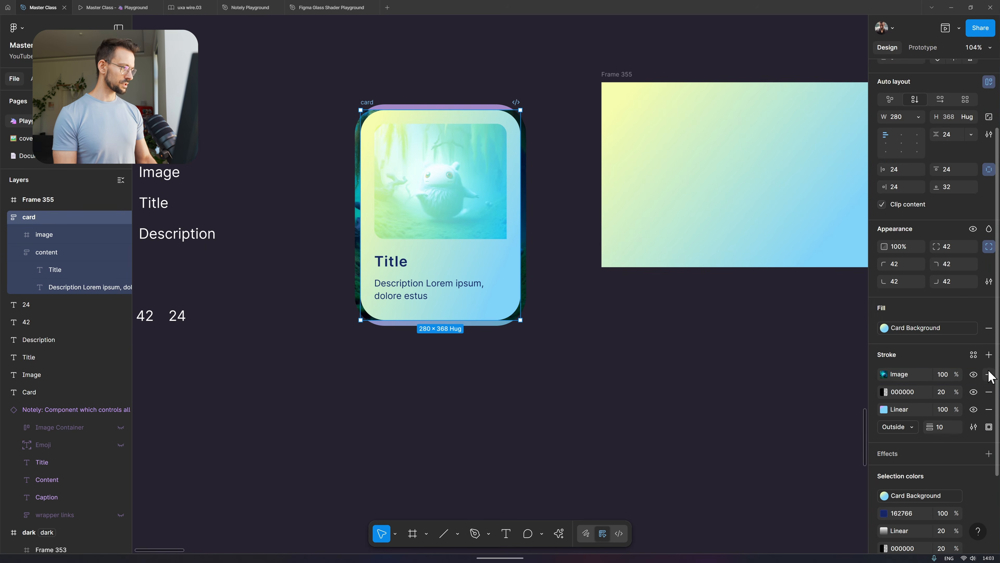
- Remove the image and 000000 stroke layers from the card and apply the Gradient Stroke style to its stroke
{"action": "left_click", "coordinate": [989, 375]}
{"action": "left_click", "coordinate": [990, 375]}
{"action": "left_click", "coordinate": [973, 355]}
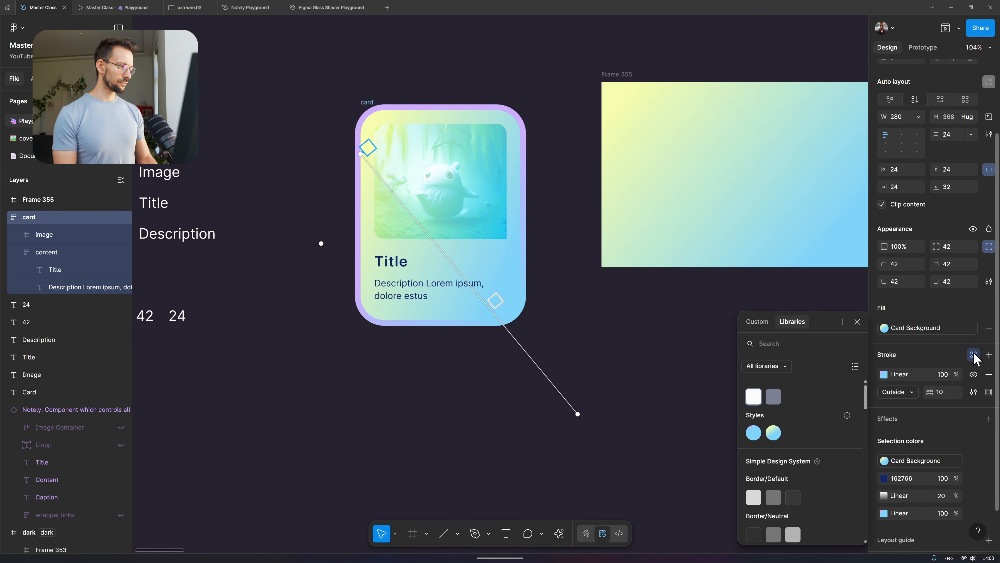
{"action": "left_click", "coordinate": [753, 432]}
{"action": "left_click", "coordinate": [543, 217]}
- Delete the gradient-filled frame beside the card
{"action": "scroll", "coordinate": [543, 216], "scroll_direction": "down", "scroll_amount": 2}
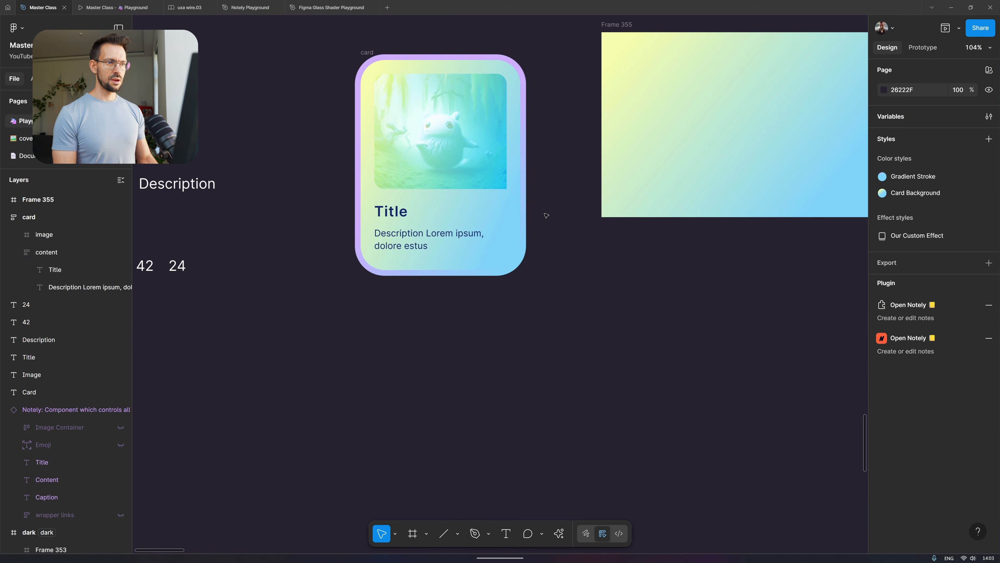
{"action": "left_click", "coordinate": [640, 154]}
{"action": "key", "text": "Delete"}
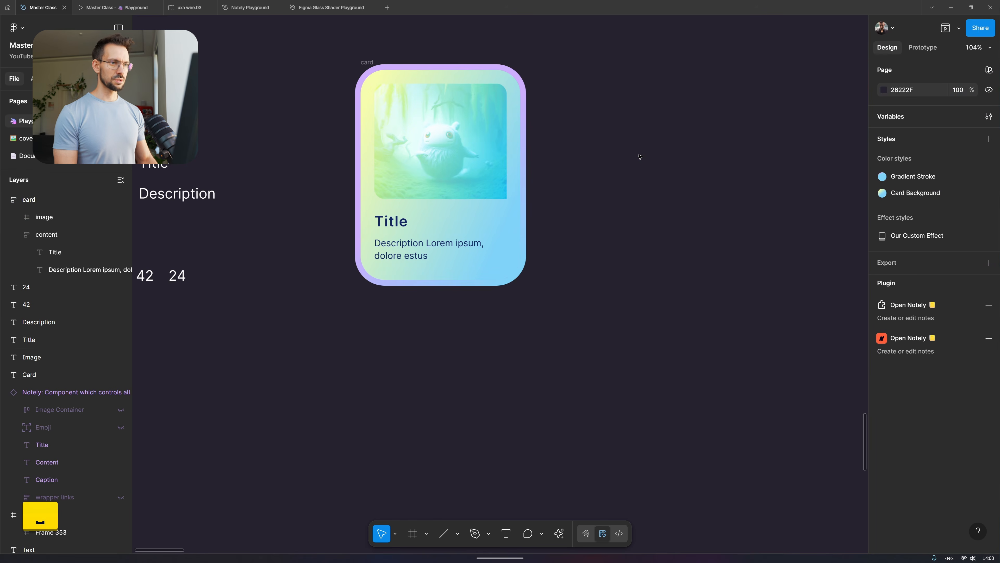
{"action": "scroll", "coordinate": [640, 157], "scroll_direction": "right", "scroll_amount": 3}
{"action": "left_click", "coordinate": [449, 196]}
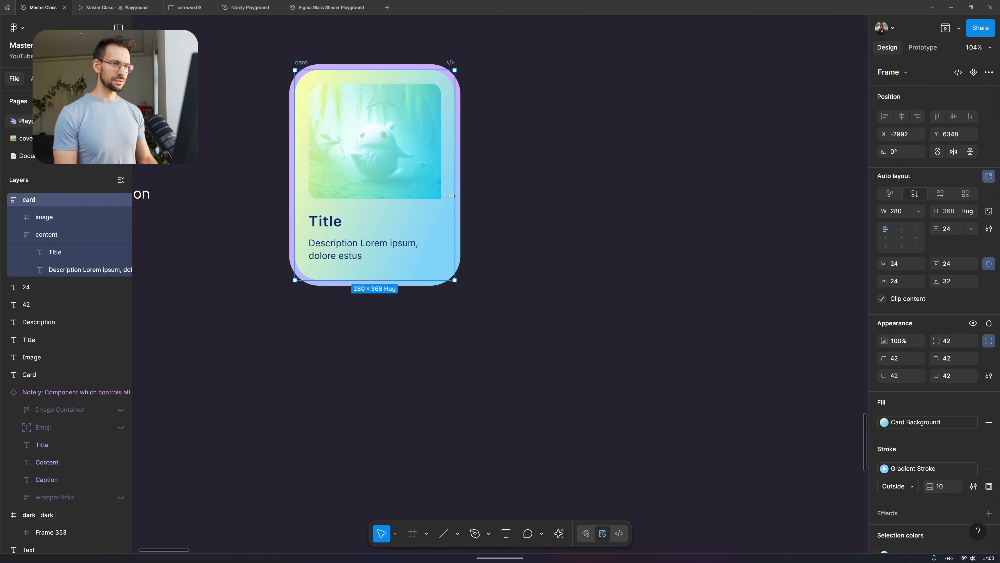
{"action": "left_click", "coordinate": [574, 268]}
{"action": "scroll", "coordinate": [573, 268], "scroll_direction": "left", "scroll_amount": 6}
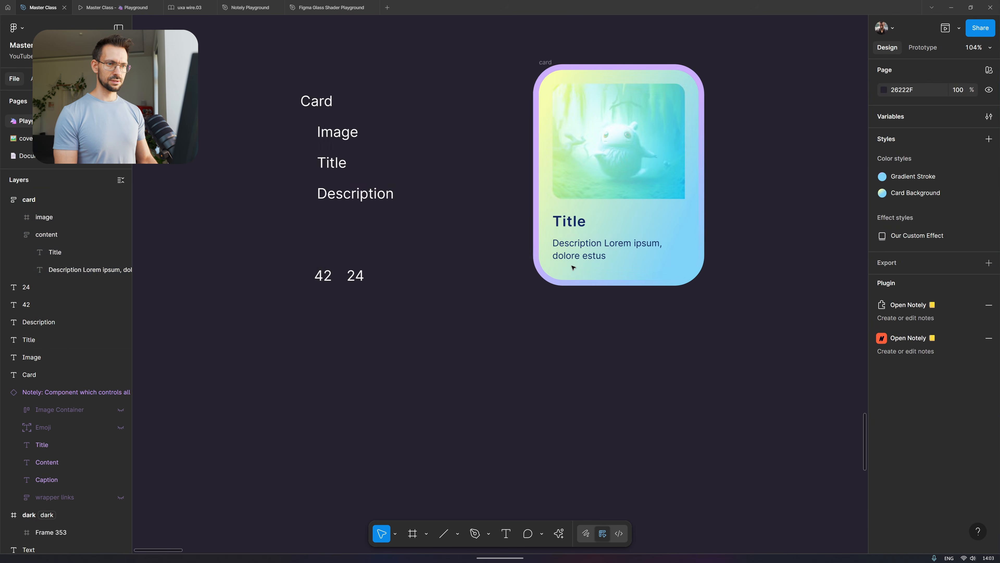
- Switch to Draw mode and paint a white spiral about 198 × 313 beside the card with the Brush tool
{"action": "scroll", "coordinate": [574, 268], "scroll_direction": "right", "scroll_amount": 4}
{"action": "scroll", "coordinate": [573, 268], "scroll_direction": "right", "scroll_amount": 5}
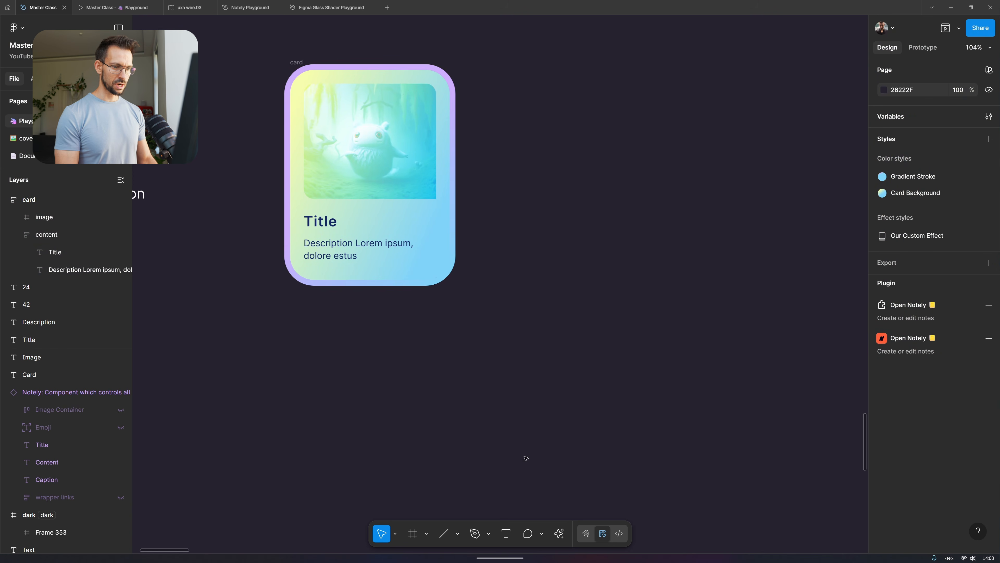
{"action": "left_click", "coordinate": [489, 534]}
{"action": "left_click", "coordinate": [524, 511]}
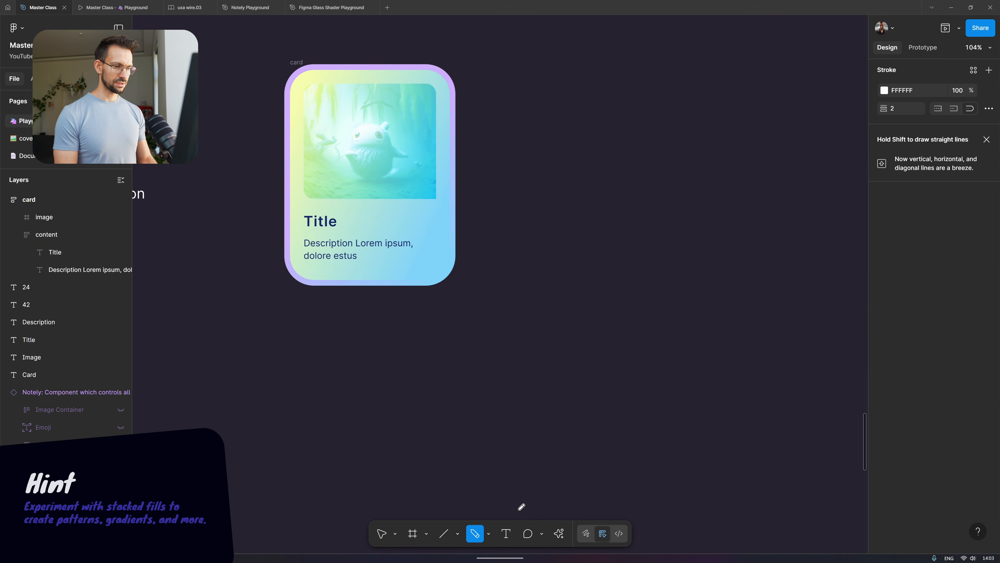
{"action": "left_click", "coordinate": [586, 534]}
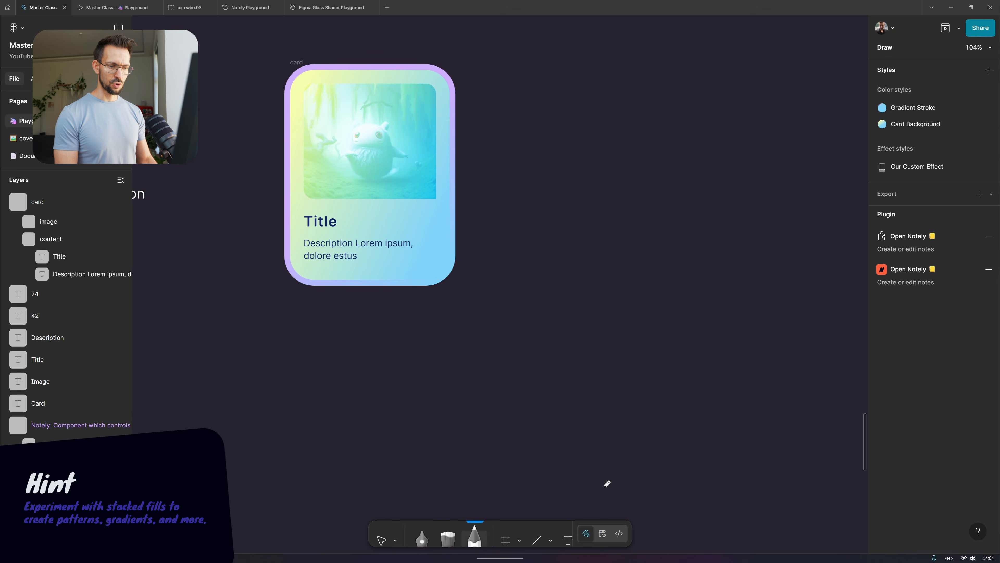
{"action": "left_click", "coordinate": [422, 536]}
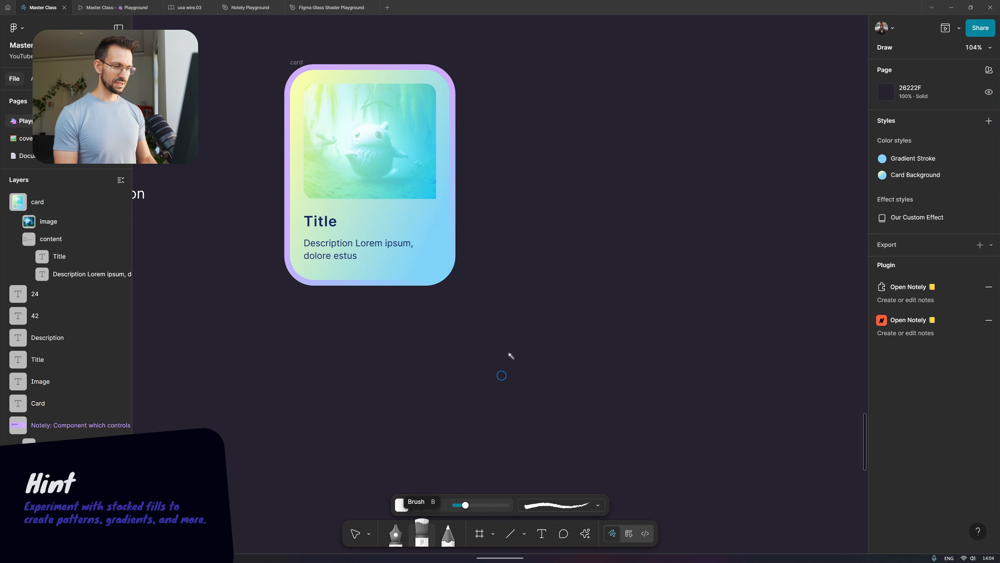
{"action": "mouse_move", "coordinate": [544, 216]}
{"action": "left_mouse_down"}
{"action": "mouse_move", "coordinate": [577, 312]}
{"action": "mouse_move", "coordinate": [557, 248]}
{"action": "mouse_move", "coordinate": [591, 213]}
{"action": "mouse_move", "coordinate": [608, 215]}
{"action": "mouse_move", "coordinate": [606, 260]}
{"action": "left_mouse_up"}
{"action": "key", "text": "Escape"}
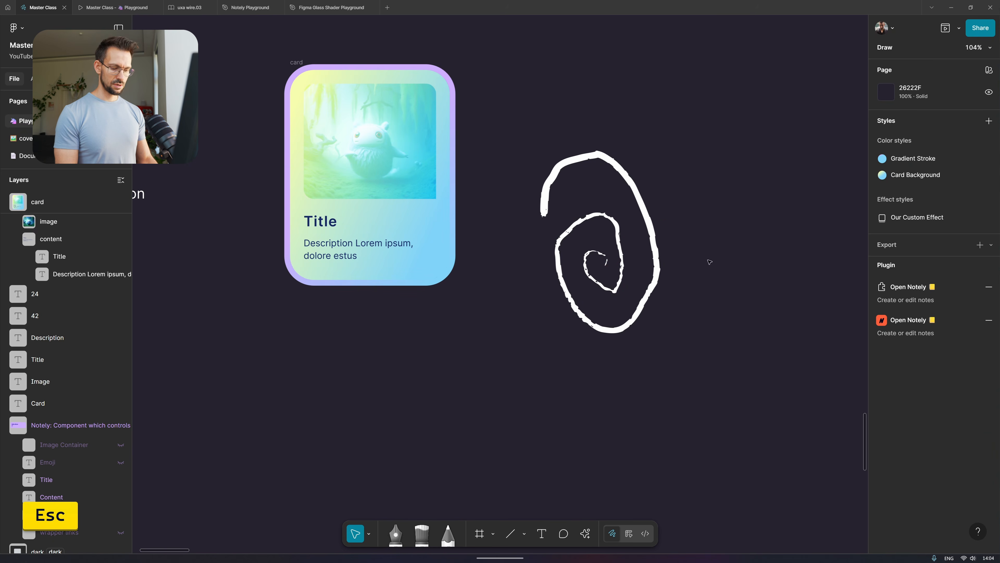
- Return to Design mode and move the brushed spiral beneath the card
{"action": "left_click", "coordinate": [629, 534]}
{"action": "left_click", "coordinate": [579, 311]}
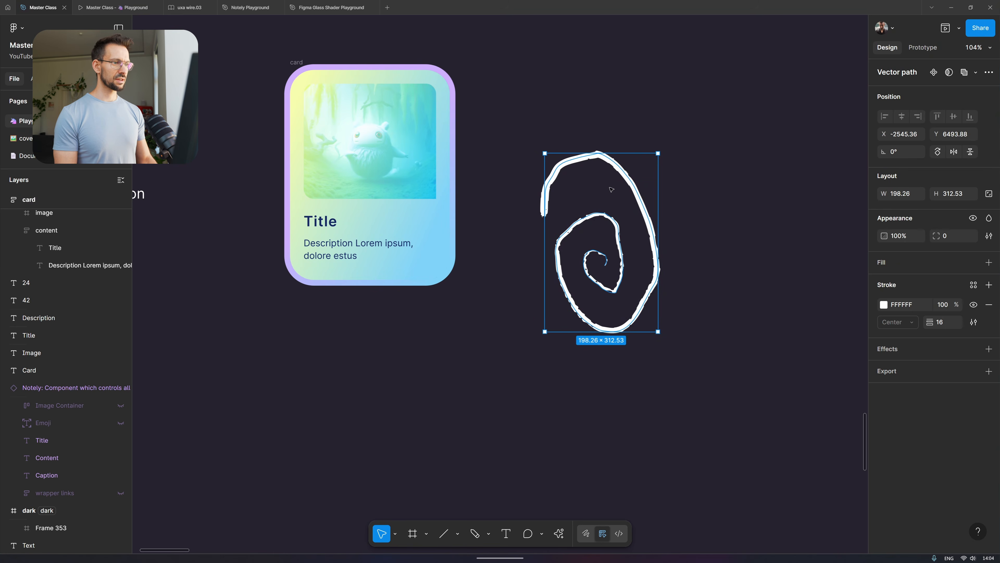
{"action": "left_click_drag", "start_coordinate": [622, 179], "coordinate": [370, 339]}
{"action": "scroll", "coordinate": [497, 215], "scroll_direction": "down", "scroll_amount": 3}
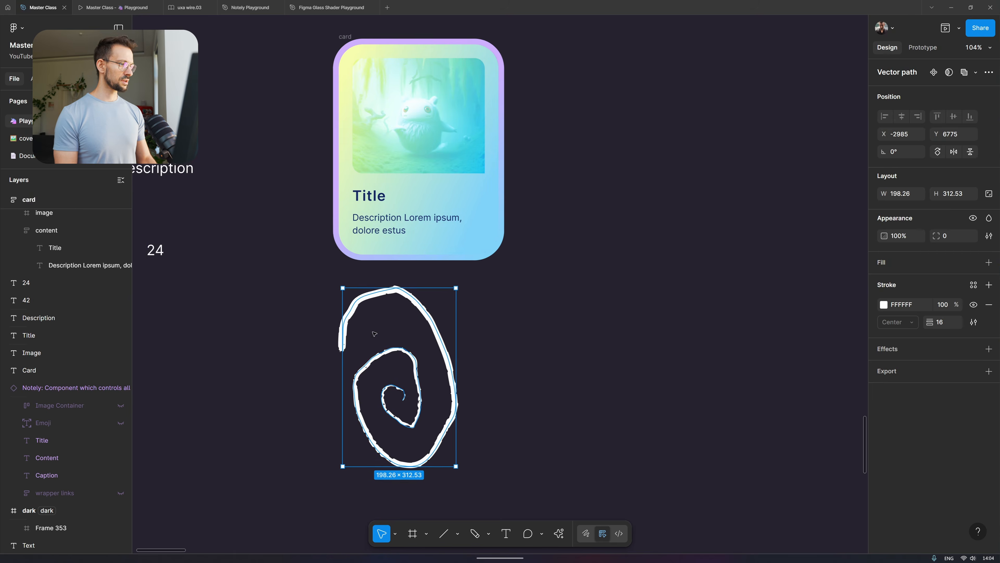
{"action": "scroll", "coordinate": [497, 214], "scroll_direction": "up", "scroll_amount": 5}
- Create a frame of about 446 × 392 beside the card and hide its white fill
{"action": "key", "text": "f"}
{"action": "left_click_drag", "start_coordinate": [479, 108], "coordinate": [733, 332]}
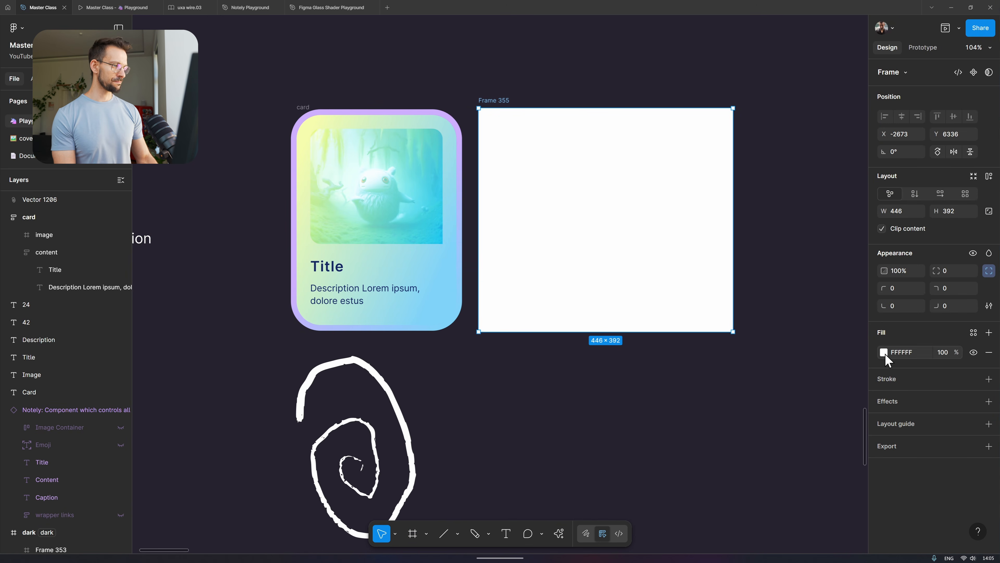
{"action": "left_click", "coordinate": [973, 352]}
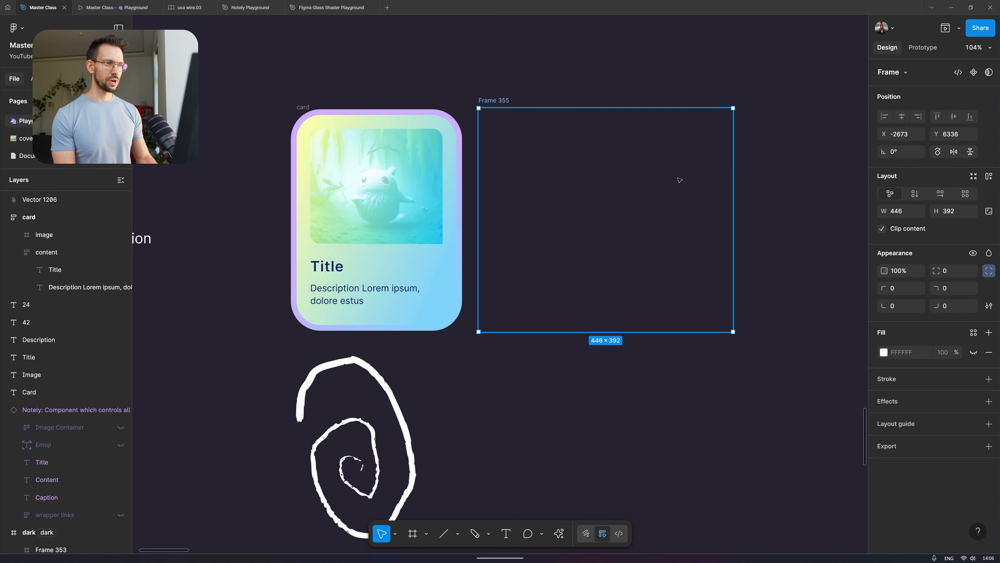
- Add a Pattern fill to the new frame and use the brushed spiral as its source
{"action": "left_click", "coordinate": [989, 332]}
{"action": "left_click", "coordinate": [884, 352]}
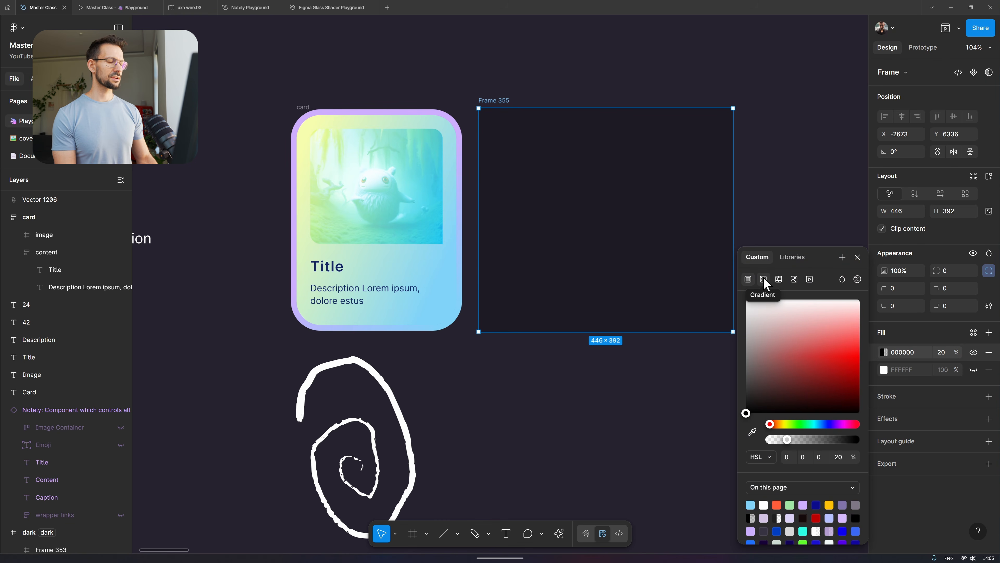
{"action": "left_click", "coordinate": [782, 281]}
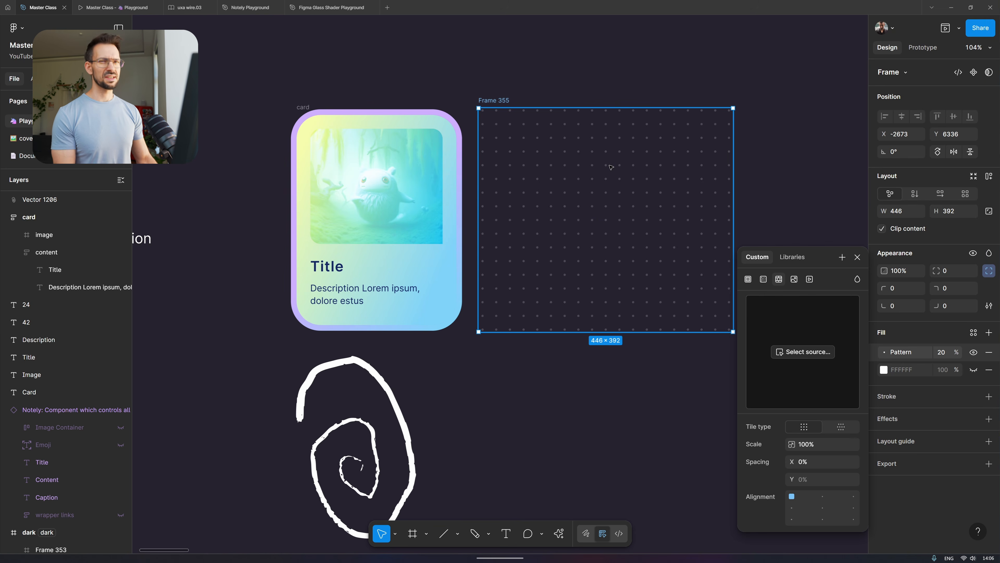
{"action": "left_click", "coordinate": [802, 354]}
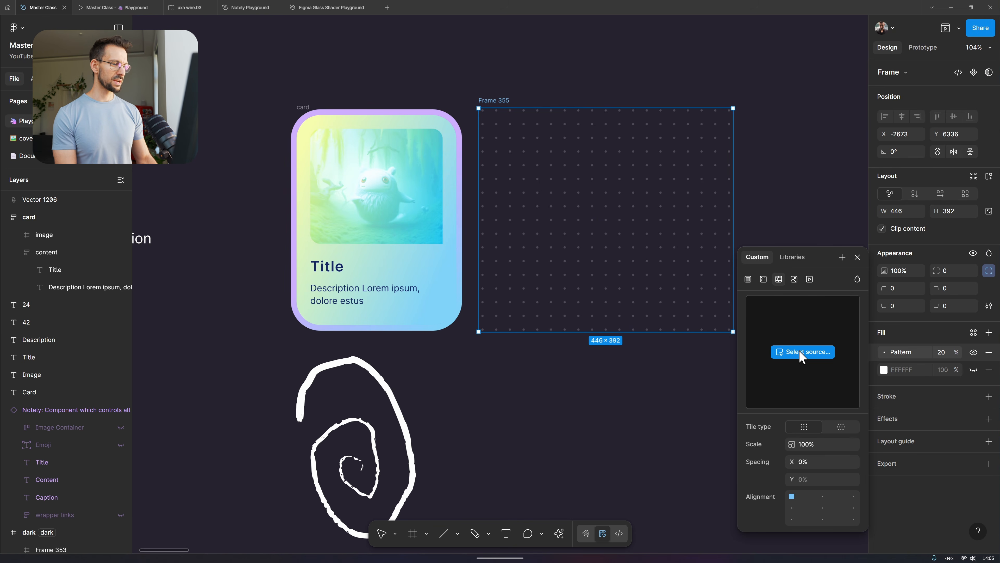
{"action": "left_click", "coordinate": [402, 412]}
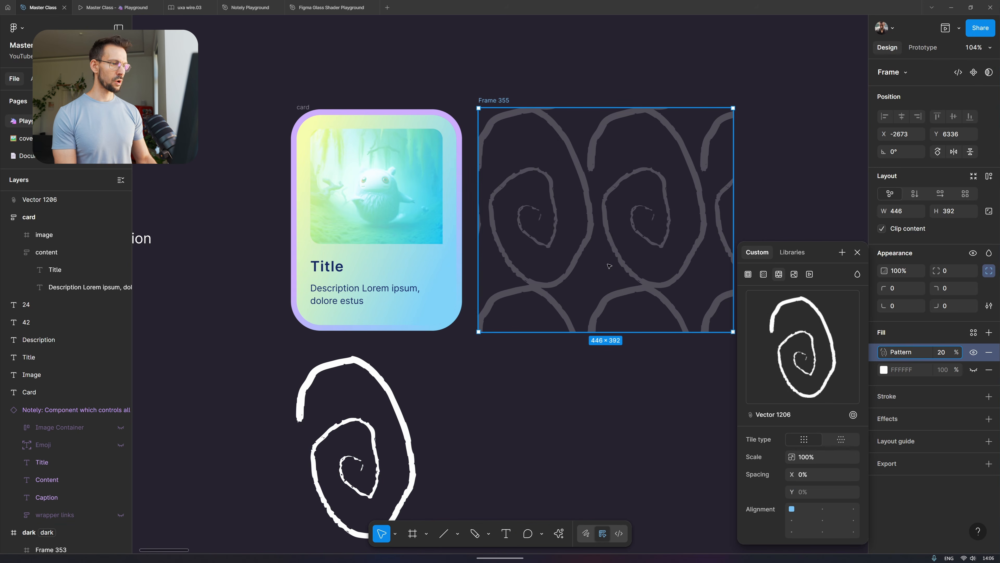
- Set the pattern to staggered tiles in the vertical direction, with a scale of 21% and 41% spacing
{"action": "left_click", "coordinate": [841, 439]}
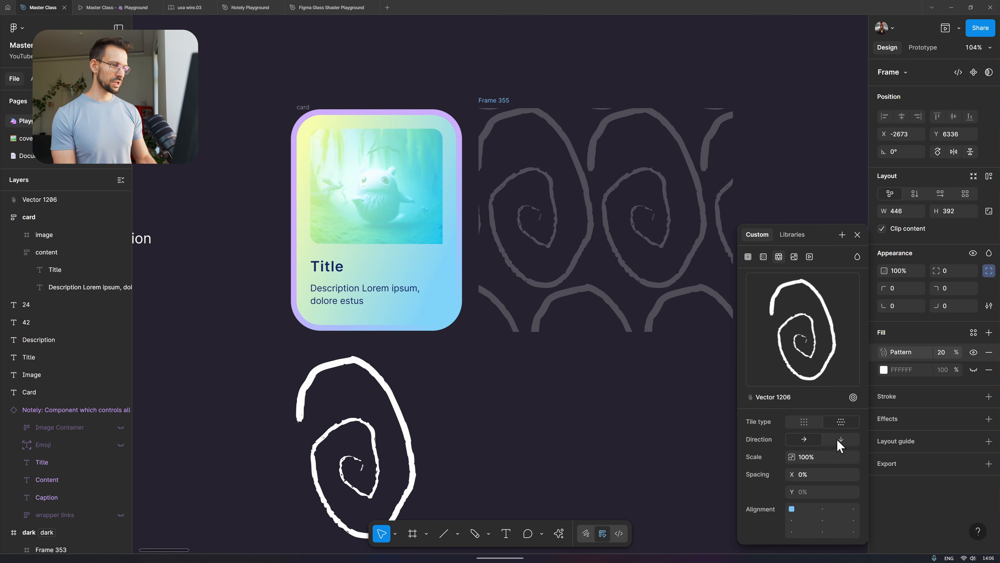
{"action": "left_click", "coordinate": [841, 440]}
{"action": "left_click_drag", "start_coordinate": [795, 457], "coordinate": [687, 442]}
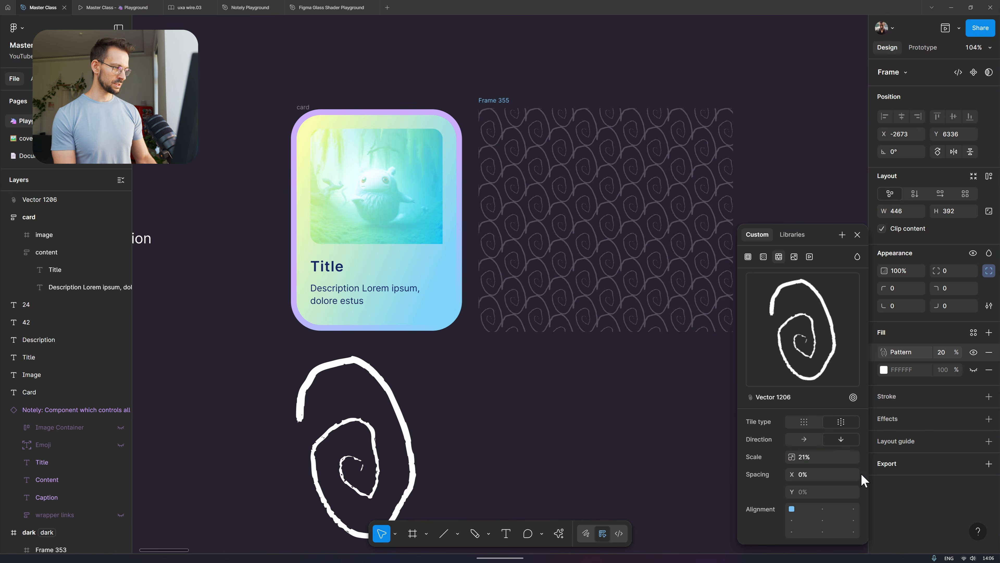
{"action": "left_click_drag", "start_coordinate": [792, 474], "coordinate": [849, 468]}
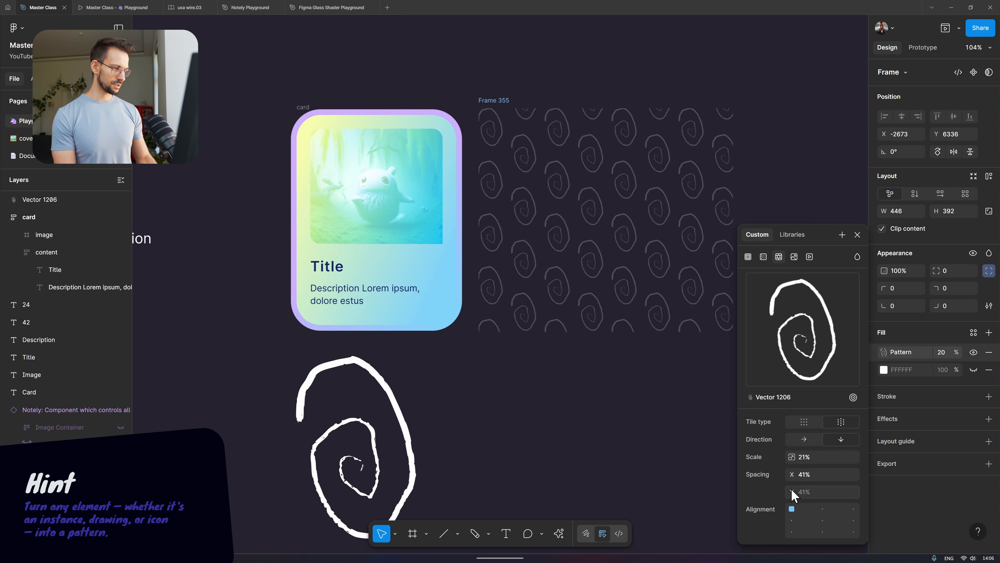
- Centre the pattern's alignment, reduce its scale to 7% and set the pattern fill's opacity to 44%
{"action": "left_click", "coordinate": [823, 518]}
{"action": "left_click_drag", "start_coordinate": [793, 455], "coordinate": [771, 452]}
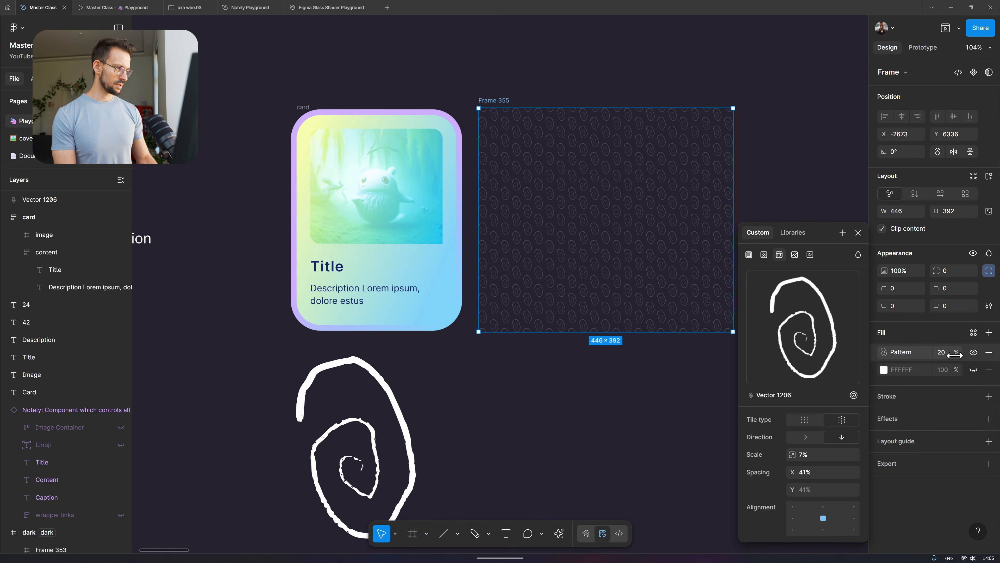
{"action": "left_click_drag", "start_coordinate": [955, 355], "coordinate": [981, 347]}
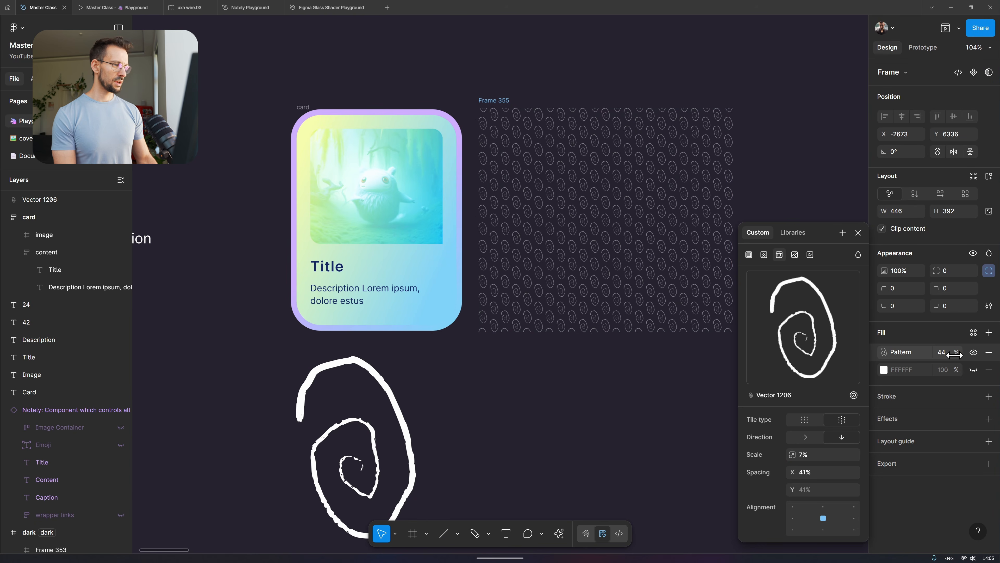
{"action": "left_click", "coordinate": [611, 398]}
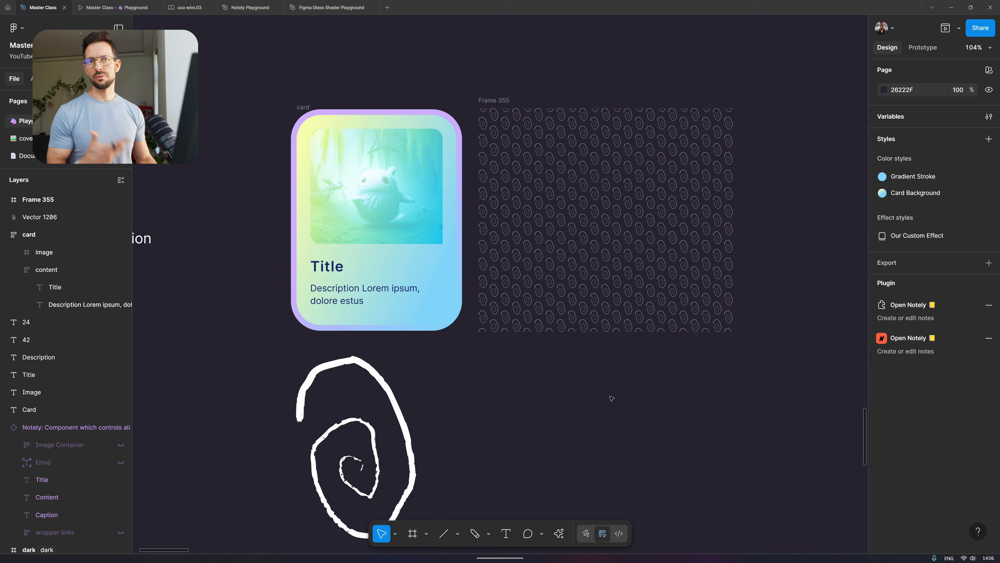
- Undo the most recent edits to the spiral vector and squash its height to 203
{"action": "key", "text": "ctrl+z"}
{"action": "key", "text": "ctrl+z"}
{"action": "key", "text": "ctrl+z"}
{"action": "key", "text": "ctrl+z"}
{"action": "key", "text": "ctrl+z"}
{"action": "key", "text": "ctrl+z"}
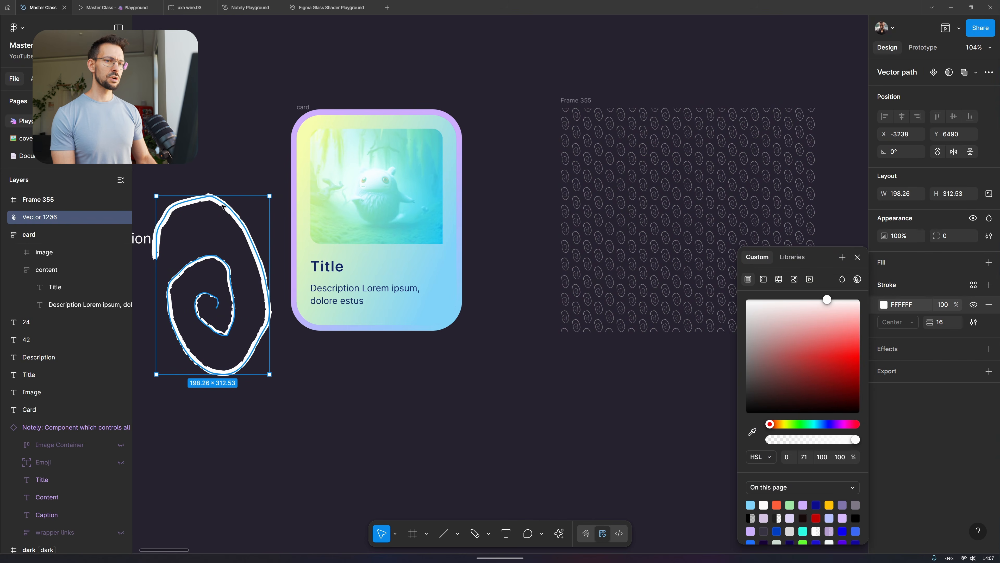
{"action": "left_click_drag", "start_coordinate": [213, 196], "coordinate": [216, 258]}
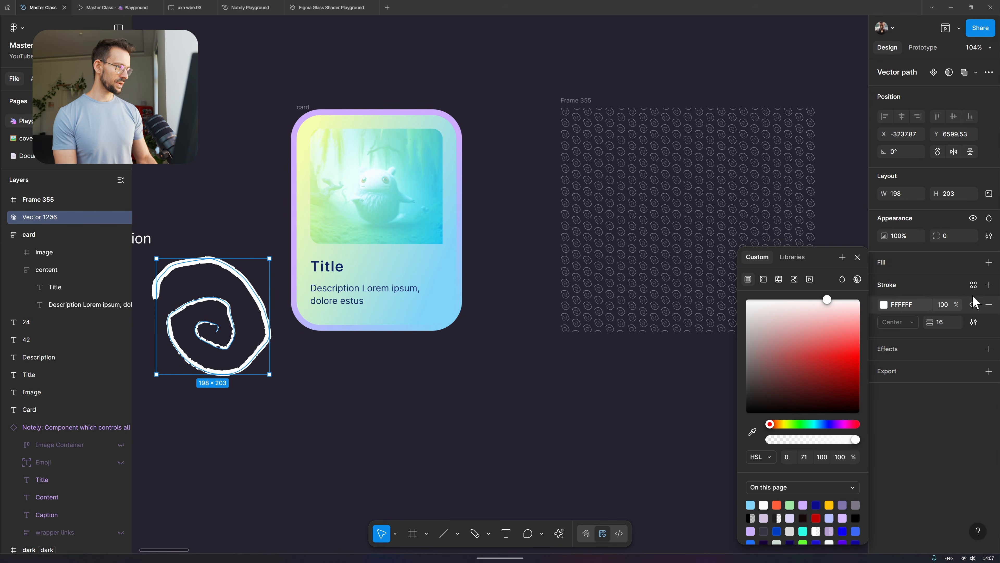
- Change the spiral's stroke to the Epic brush and move the spiral up beyond the card's upper-left corner
{"action": "left_click", "coordinate": [974, 325]}
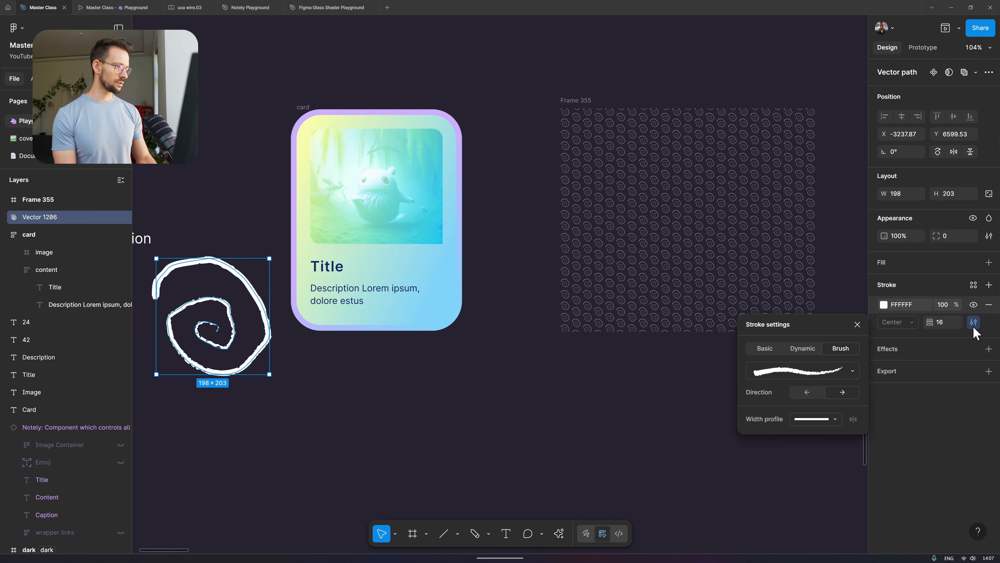
{"action": "left_click", "coordinate": [847, 371]}
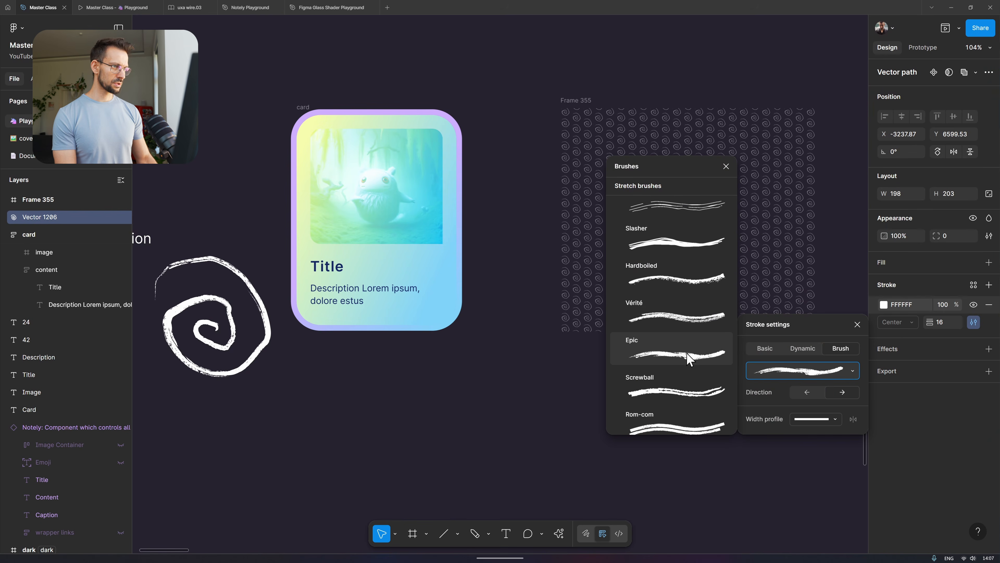
{"action": "left_click", "coordinate": [687, 353]}
{"action": "left_click", "coordinate": [687, 354]}
{"action": "mouse_move", "coordinate": [257, 290]}
{"action": "left_mouse_down"}
{"action": "mouse_move", "coordinate": [270, 111]}
{"action": "mouse_move", "coordinate": [263, 62]}
{"action": "mouse_move", "coordinate": [249, 56]}
{"action": "left_mouse_up"}
{"action": "left_click_drag", "start_coordinate": [292, 23], "coordinate": [331, 50]}
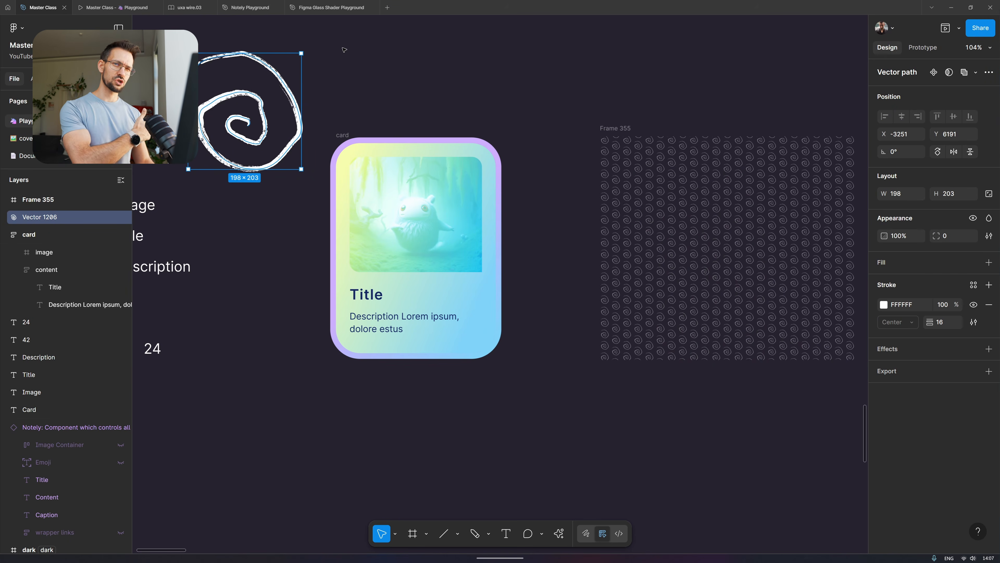
- Add a solid FFFFFF fill to the card's content frame that holds the title and description
{"action": "scroll", "coordinate": [497, 102], "scroll_direction": "down", "scroll_amount": 2}
{"action": "scroll", "coordinate": [497, 102], "scroll_direction": "right", "scroll_amount": 3}
{"action": "scroll", "coordinate": [497, 102], "scroll_direction": "down", "scroll_amount": 2}
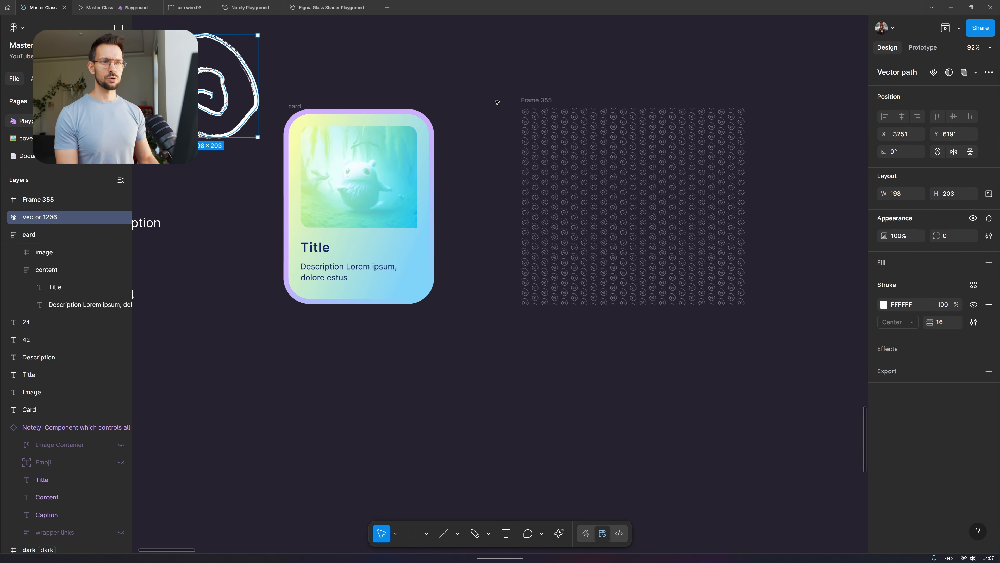
{"action": "left_click", "coordinate": [353, 254]}
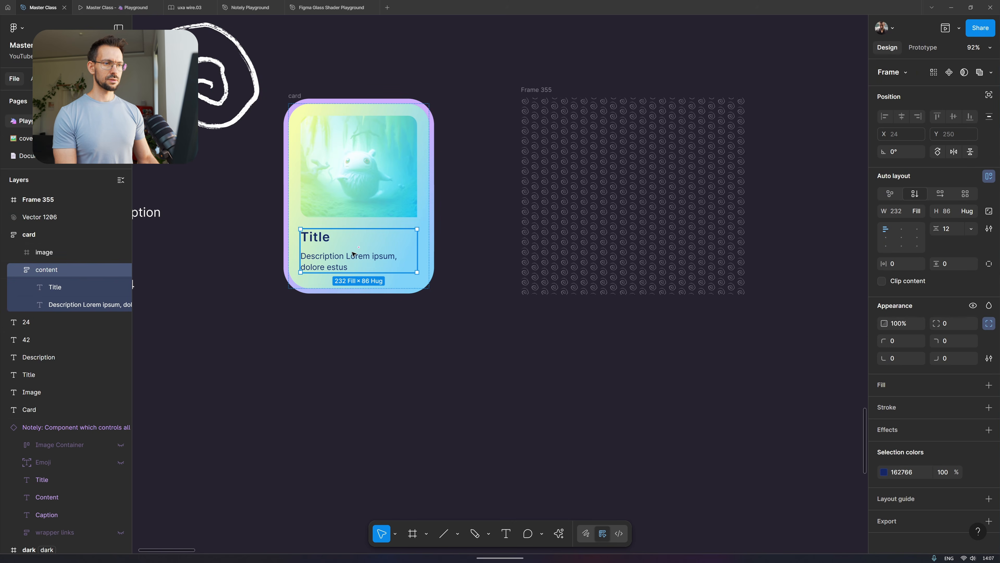
{"action": "left_click", "coordinate": [988, 385]}
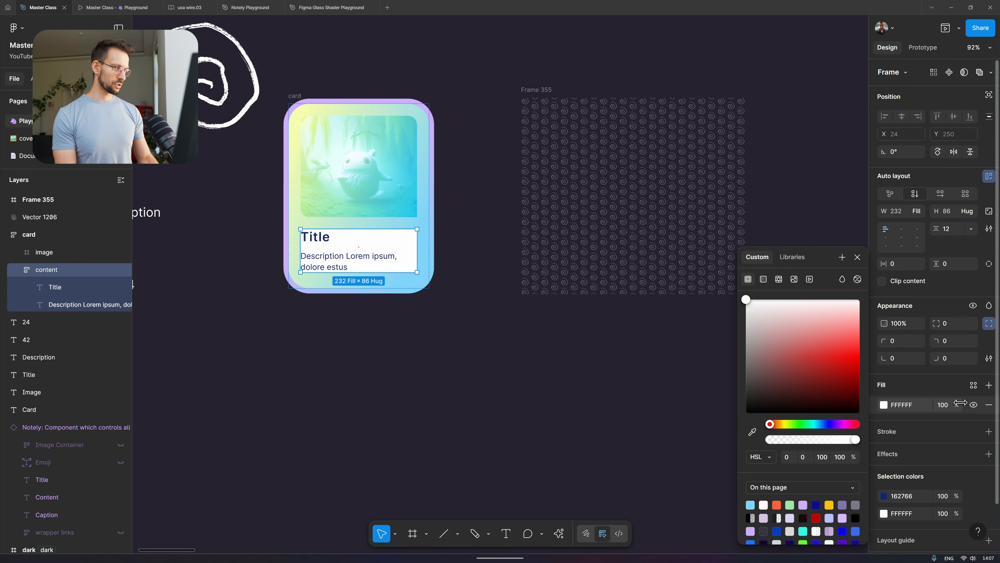
- Try a lower opacity on the content frame's white fill and replace the fill with the Gradient Stroke colour style
{"action": "left_click_drag", "start_coordinate": [961, 402], "coordinate": [922, 405]}
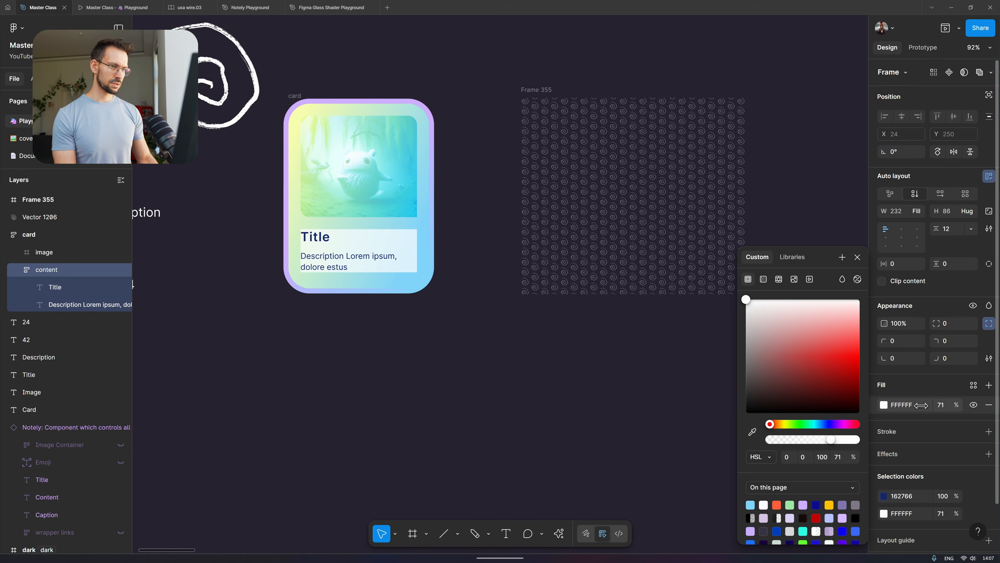
{"action": "left_click", "coordinate": [973, 385]}
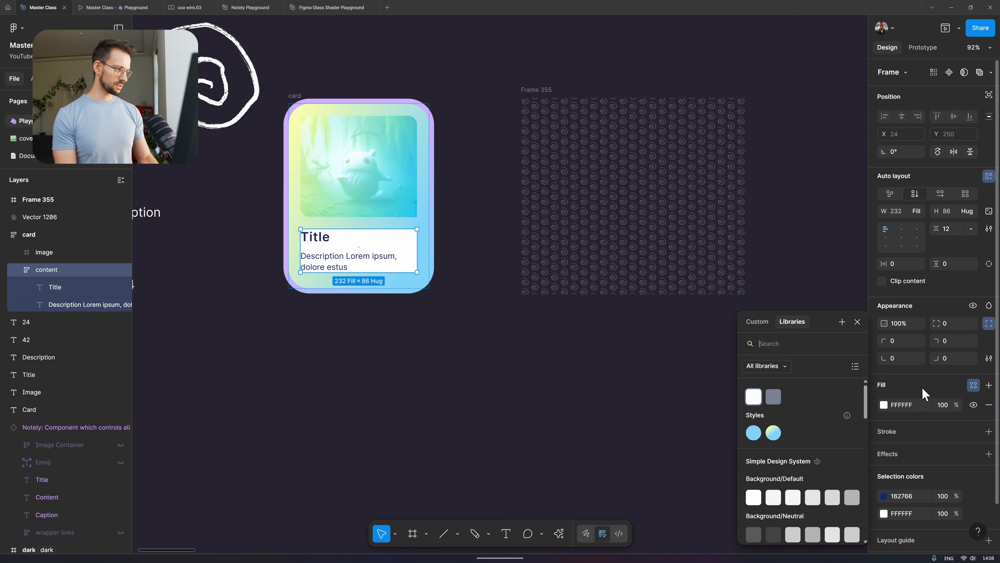
{"action": "left_click", "coordinate": [776, 432]}
{"action": "left_click", "coordinate": [935, 408]}
{"action": "left_click", "coordinate": [754, 432]}
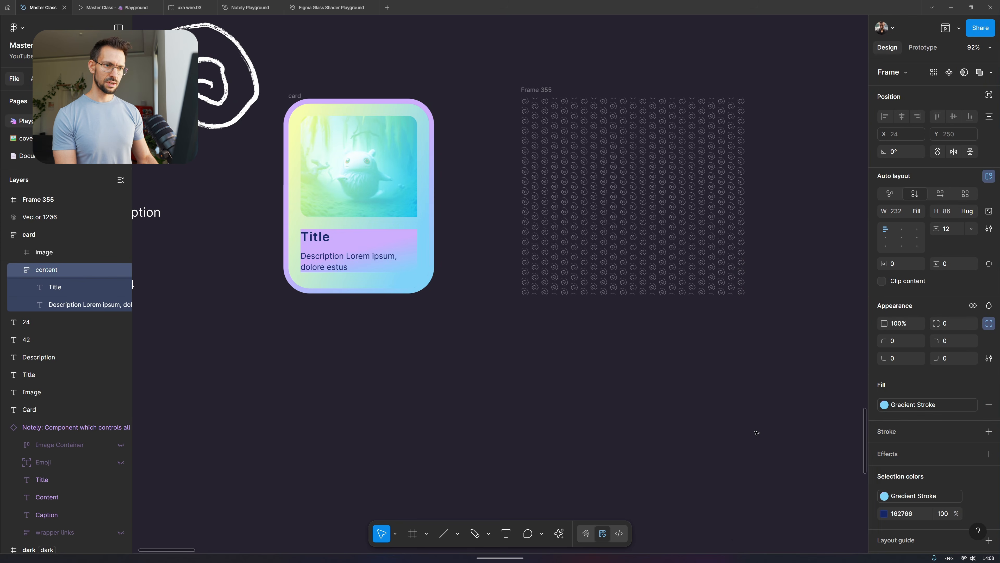
- Round the content frame's corners to 18 and set its horizontal and vertical padding to 20
{"action": "left_click_drag", "start_coordinate": [937, 323], "coordinate": [69, 309]}
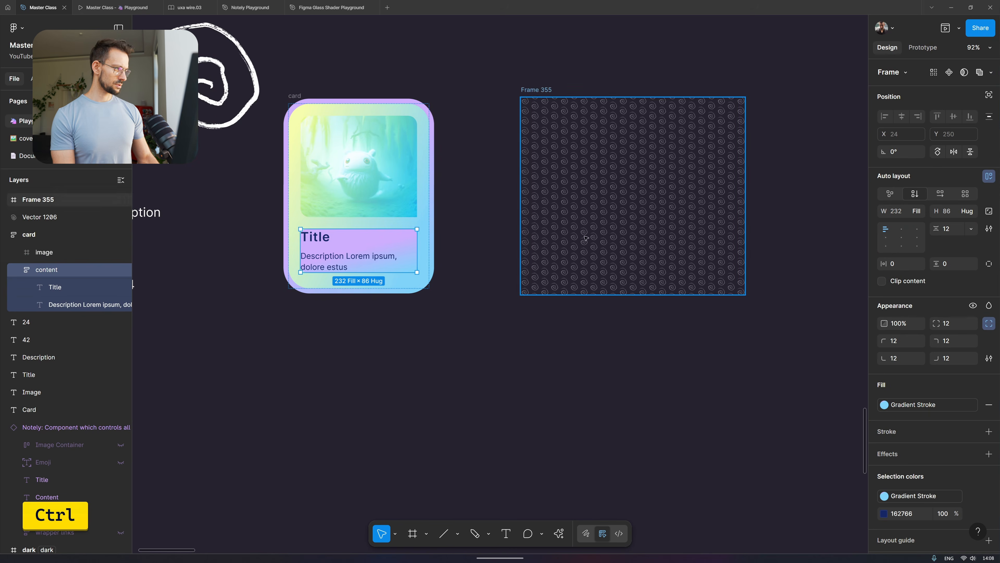
{"action": "left_click", "coordinate": [950, 323]}
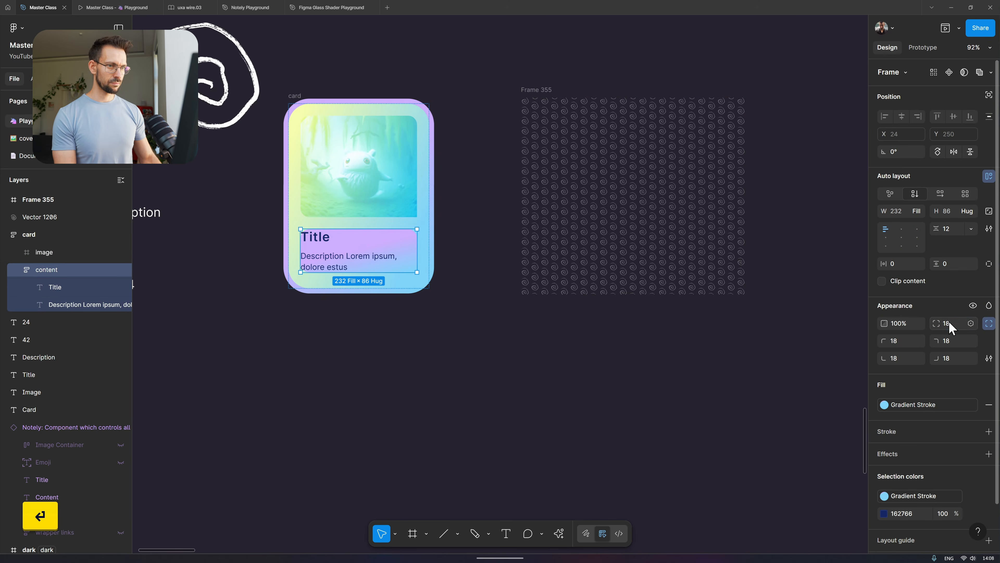
{"action": "left_click", "coordinate": [909, 264]}
{"action": "key", "text": "shift+Up"}
{"action": "key", "text": "shift+Up"}
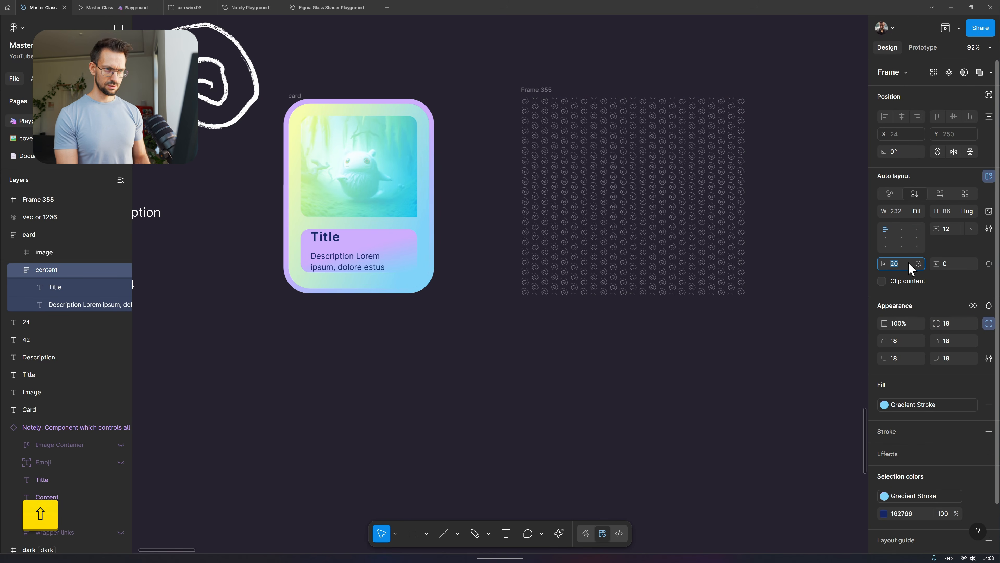
{"action": "key", "text": "Tab"}
{"action": "key", "text": "shift+Up"}
{"action": "key", "text": "shift+Up"}
{"action": "left_click", "coordinate": [479, 340]}
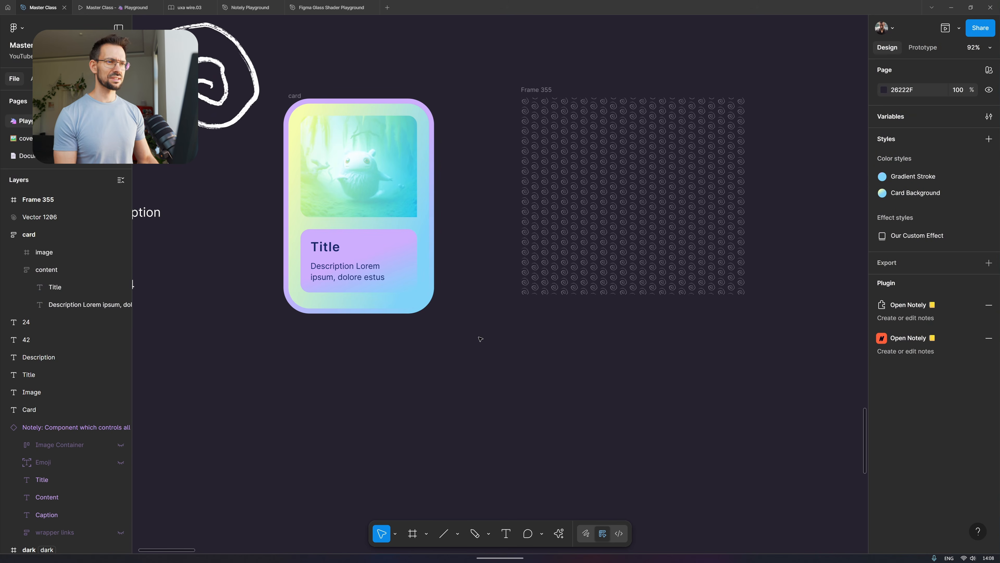
- Look through the effect styles available for the card frame and add a default drop shadow effect to it
{"action": "left_click", "coordinate": [303, 100]}
{"action": "scroll", "coordinate": [943, 369], "scroll_direction": "down", "scroll_amount": 3}
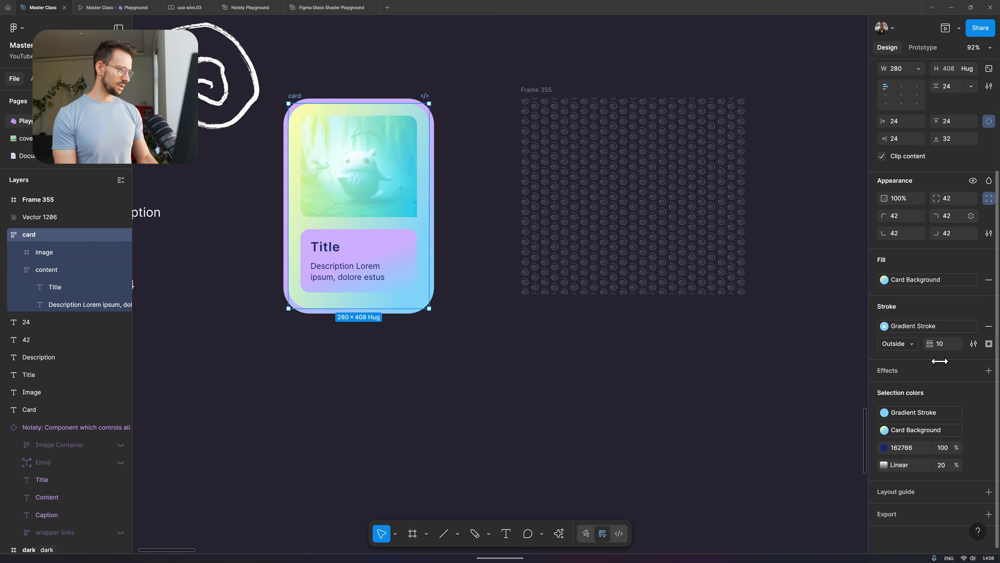
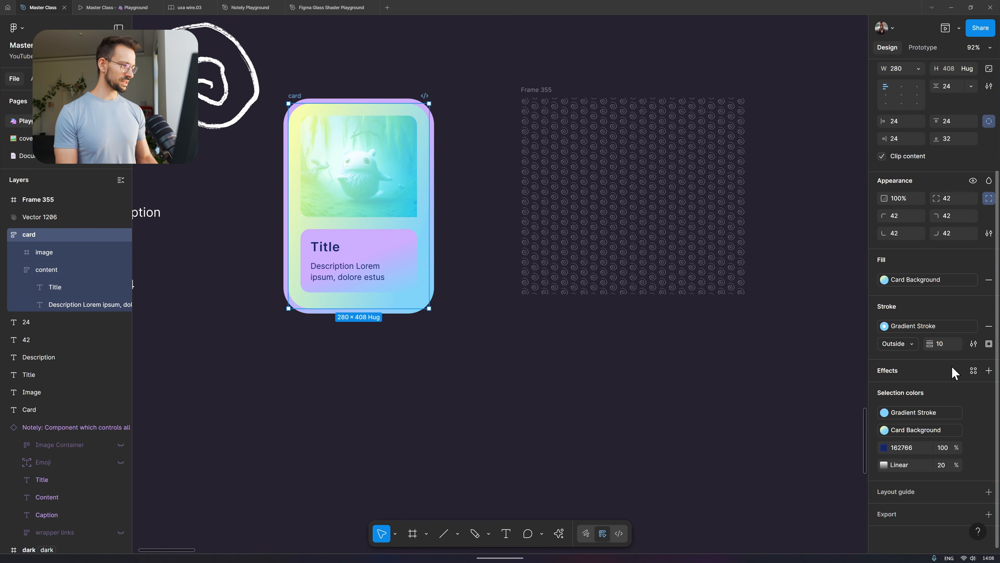
{"action": "left_click", "coordinate": [973, 372]}
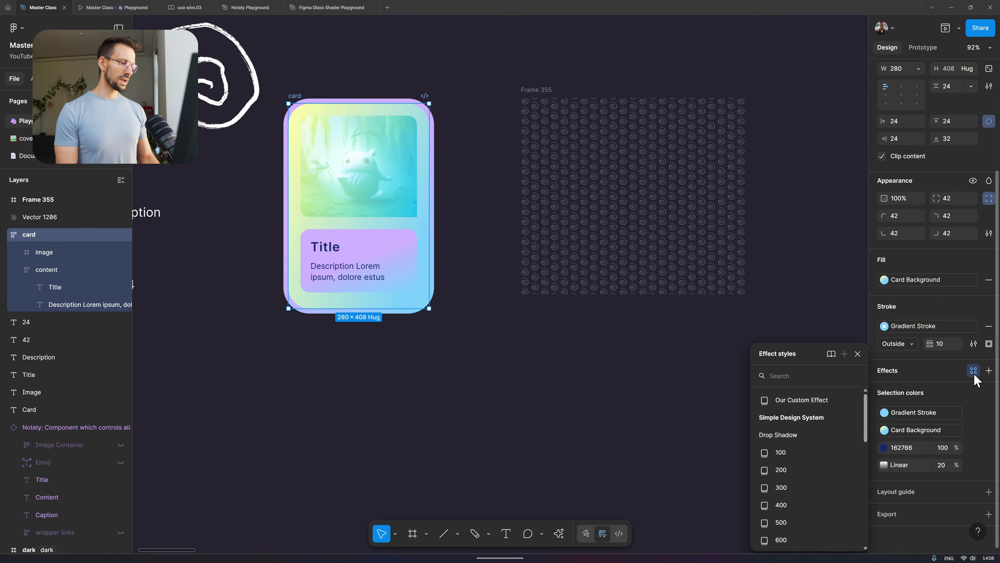
{"action": "scroll", "coordinate": [814, 418], "scroll_direction": "down", "scroll_amount": 5}
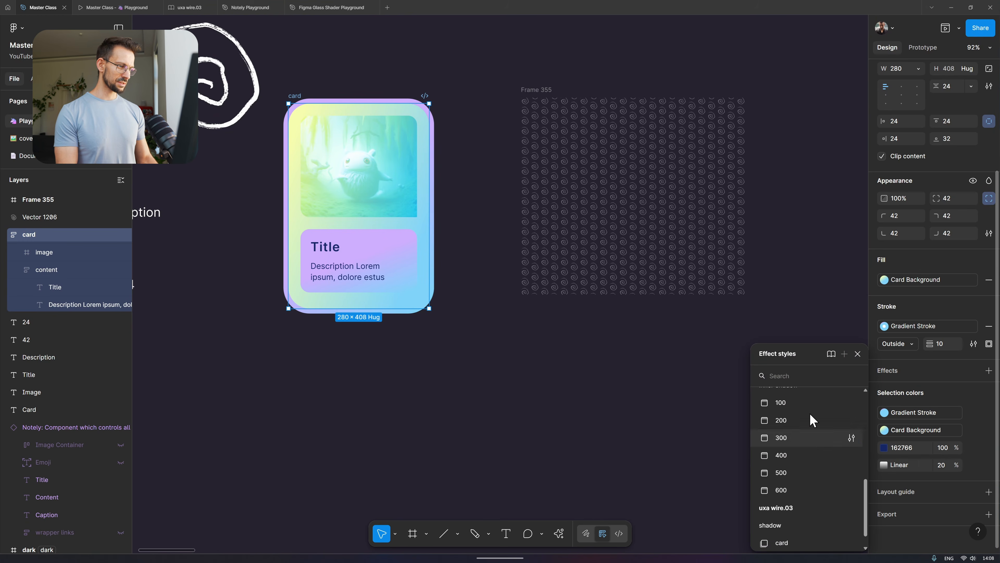
{"action": "key", "text": "Escape"}
{"action": "left_click", "coordinate": [973, 344]}
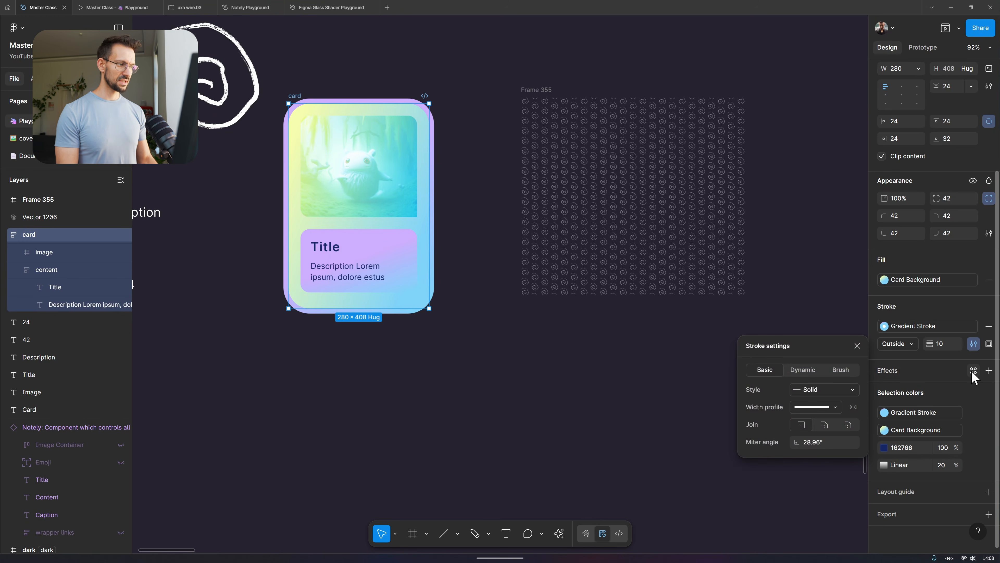
{"action": "left_click", "coordinate": [974, 372]}
{"action": "scroll", "coordinate": [841, 471], "scroll_direction": "down", "scroll_amount": 2}
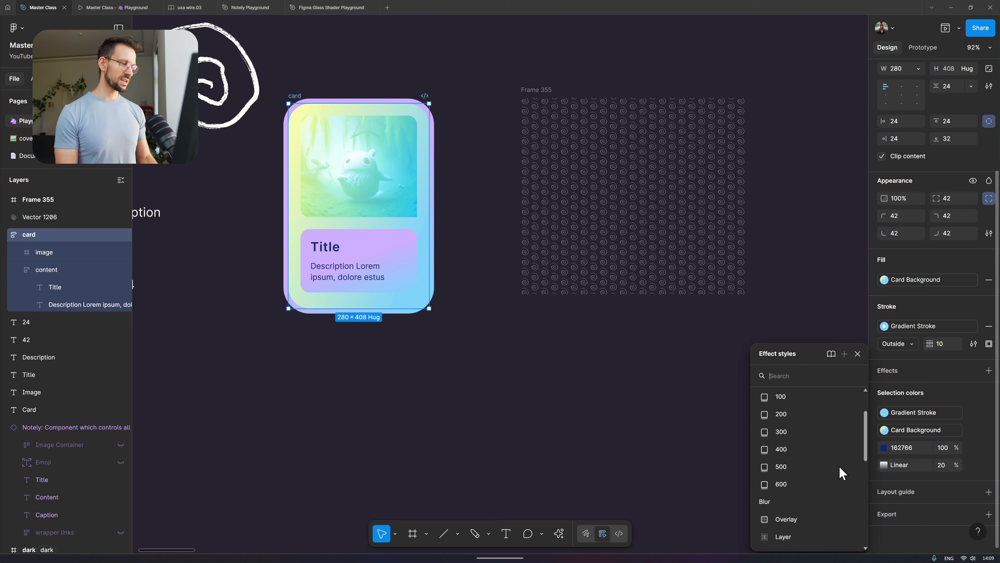
{"action": "scroll", "coordinate": [841, 471], "scroll_direction": "up", "scroll_amount": 3}
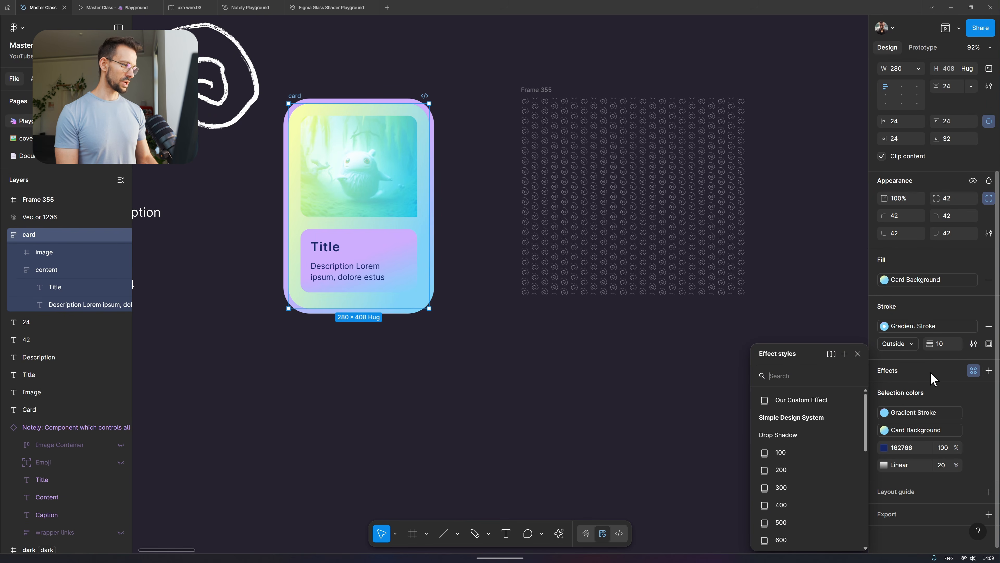
{"action": "left_click", "coordinate": [989, 370]}
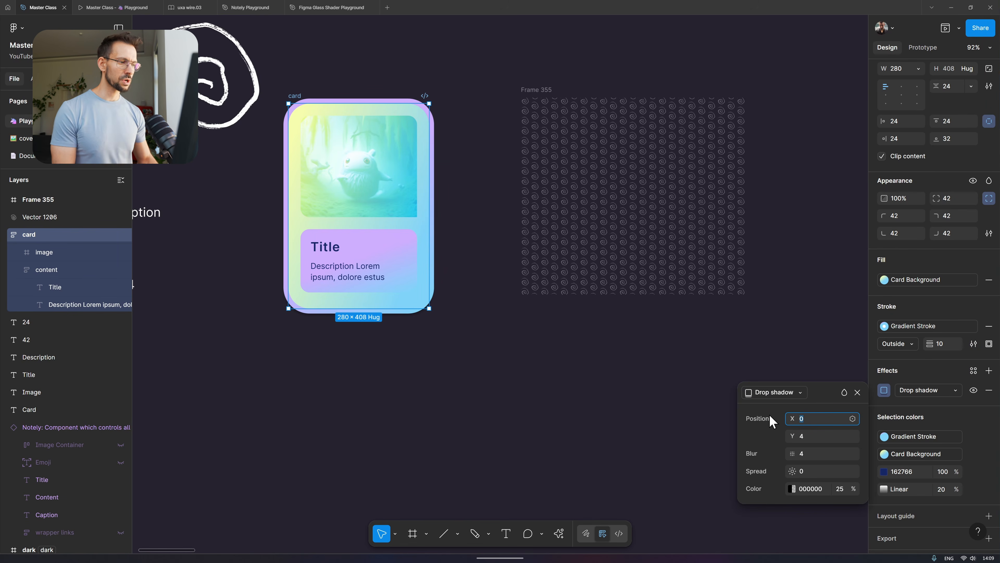
{"action": "left_click", "coordinate": [542, 406]}
- Examine the annotated Effects reference diagram in the Right Sidebar section of the canvas
{"action": "scroll", "coordinate": [542, 407], "scroll_direction": "down", "scroll_amount": 8}
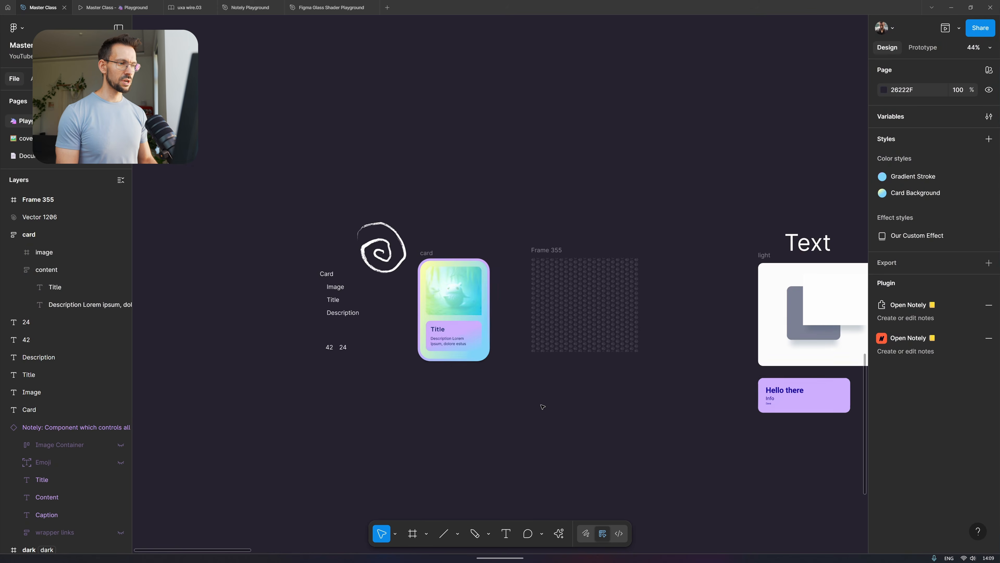
{"action": "scroll", "coordinate": [542, 407], "scroll_direction": "right", "scroll_amount": 8}
{"action": "scroll", "coordinate": [542, 407], "scroll_direction": "down", "scroll_amount": 4}
{"action": "scroll", "coordinate": [518, 175], "scroll_direction": "up", "scroll_amount": 6}
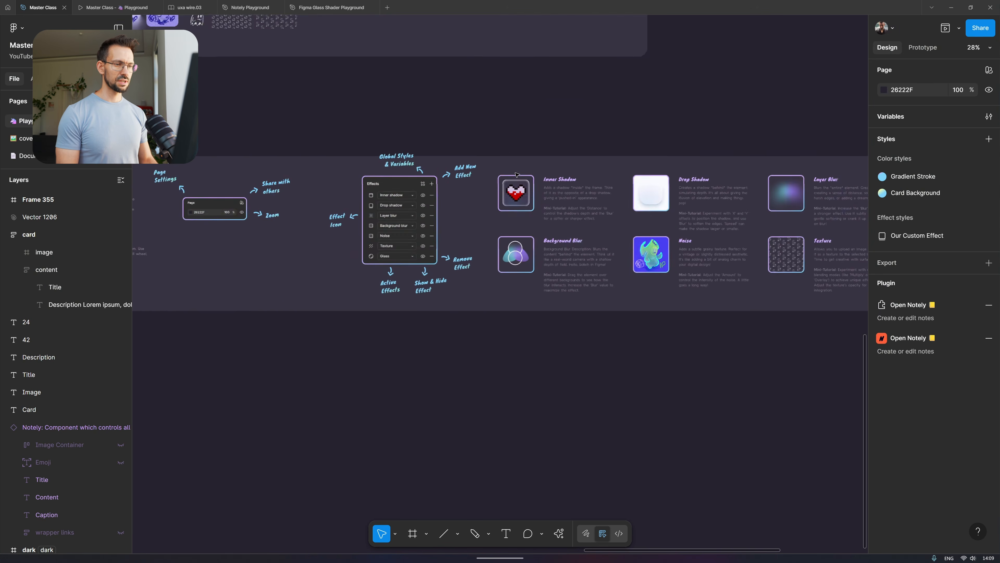
{"action": "scroll", "coordinate": [322, 202], "scroll_direction": "up", "scroll_amount": 3}
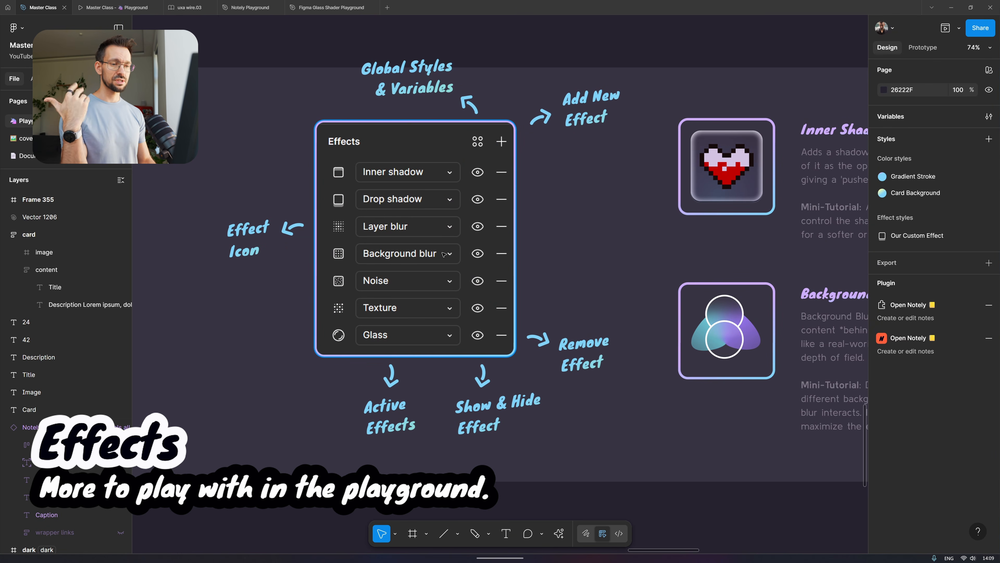
{"action": "scroll", "coordinate": [445, 254], "scroll_direction": "right", "scroll_amount": 10}
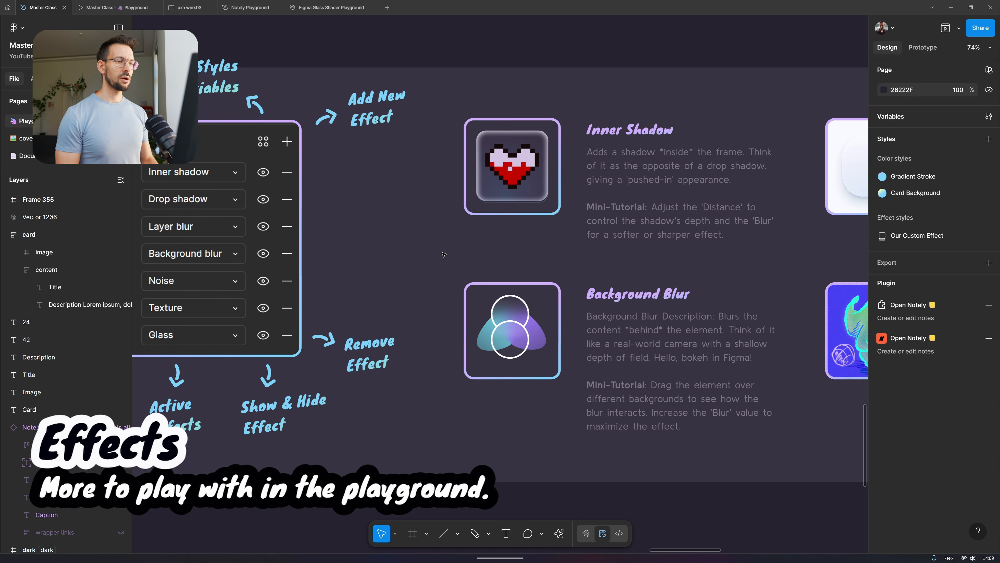
- Inspect the inner shadow, background blur and drop shadow examples and review the remaining effect descriptions through Glass
{"action": "left_click", "coordinate": [244, 171]}
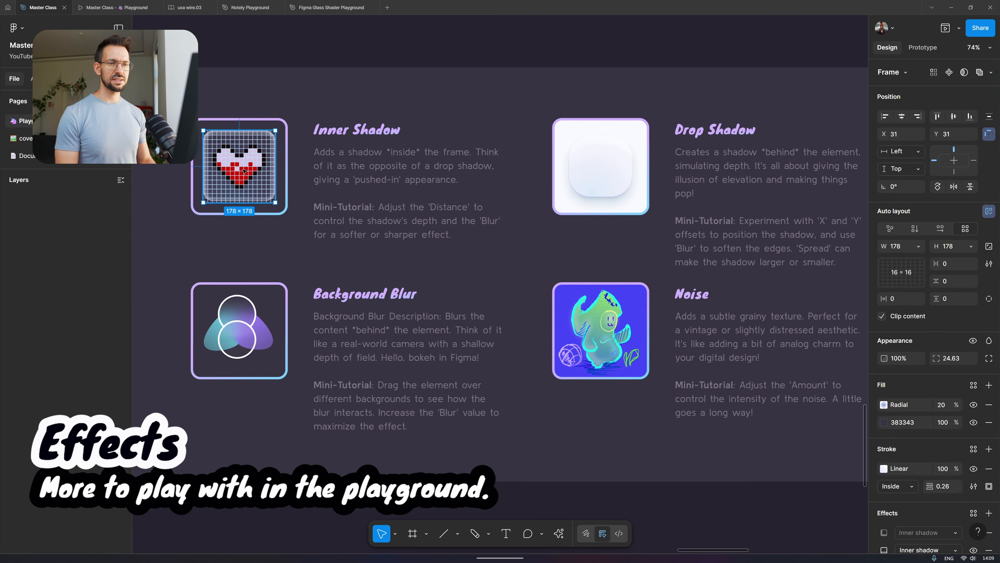
{"action": "left_click", "coordinate": [236, 322]}
{"action": "double_click", "coordinate": [236, 323]}
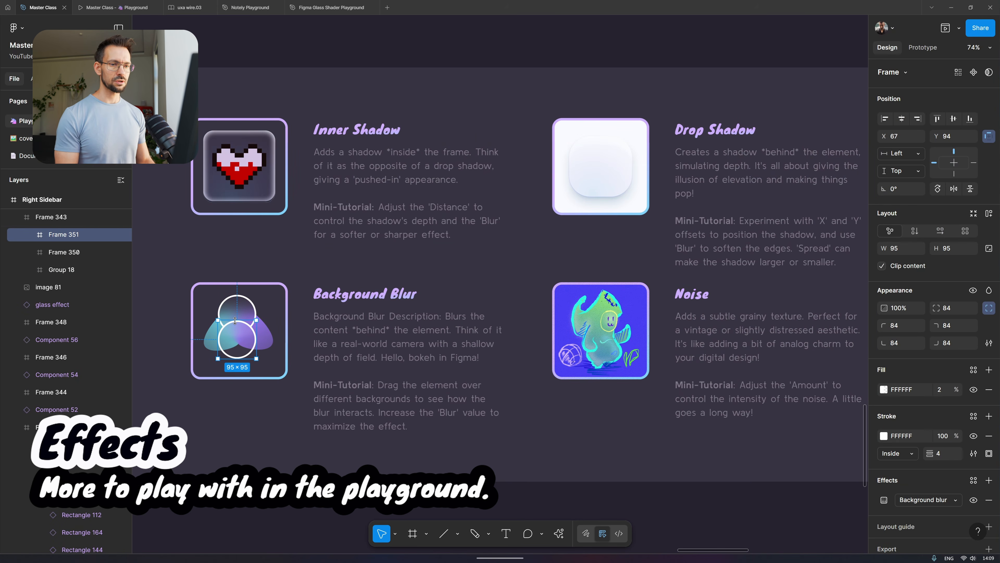
{"action": "left_click", "coordinate": [607, 176]}
{"action": "scroll", "coordinate": [606, 176], "scroll_direction": "right", "scroll_amount": 10}
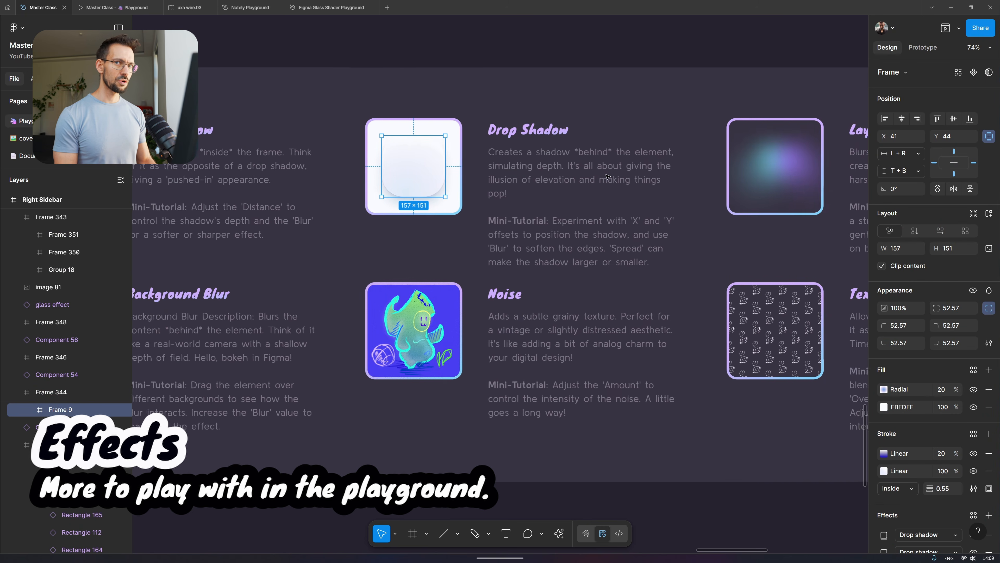
{"action": "scroll", "coordinate": [607, 176], "scroll_direction": "right", "scroll_amount": 10}
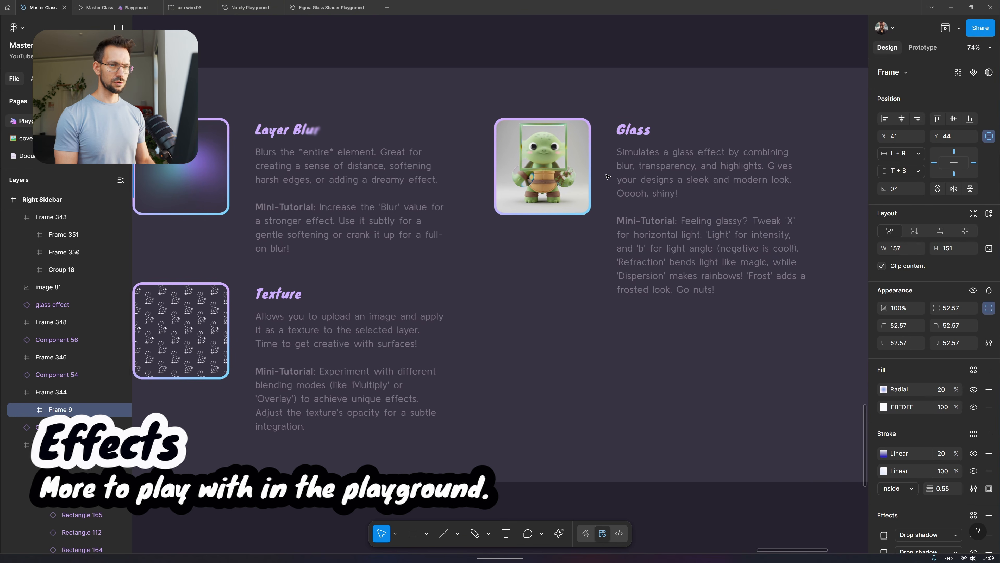
{"action": "scroll", "coordinate": [607, 176], "scroll_direction": "left", "scroll_amount": 11}
{"action": "scroll", "coordinate": [608, 176], "scroll_direction": "left", "scroll_amount": 10}
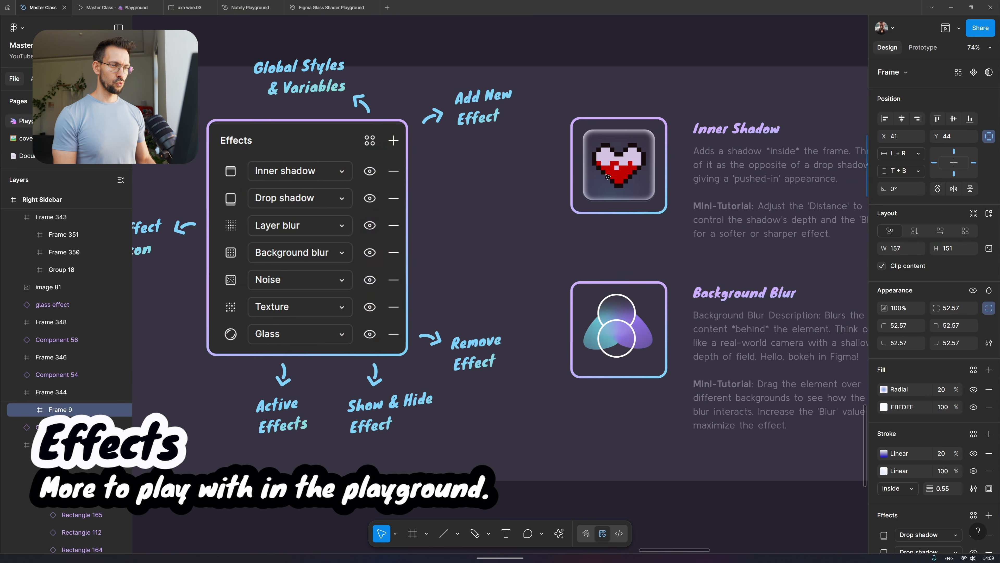
- Return to the card frame and change its drop shadow effect to Noise
{"action": "scroll", "coordinate": [607, 177], "scroll_direction": "down", "scroll_amount": 10}
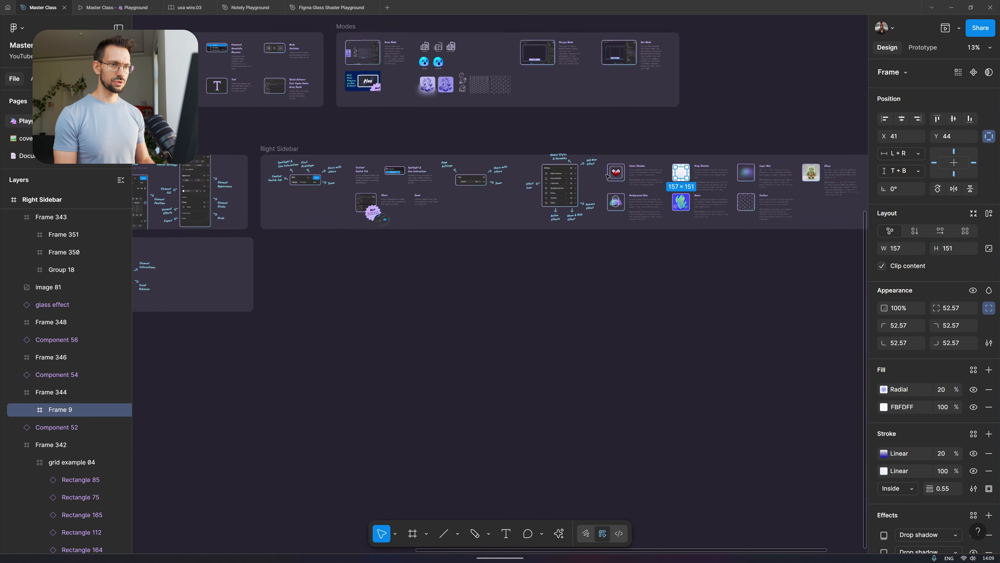
{"action": "scroll", "coordinate": [607, 177], "scroll_direction": "left", "scroll_amount": 10}
{"action": "scroll", "coordinate": [608, 177], "scroll_direction": "up", "scroll_amount": 9}
{"action": "scroll", "coordinate": [608, 177], "scroll_direction": "right", "scroll_amount": 15}
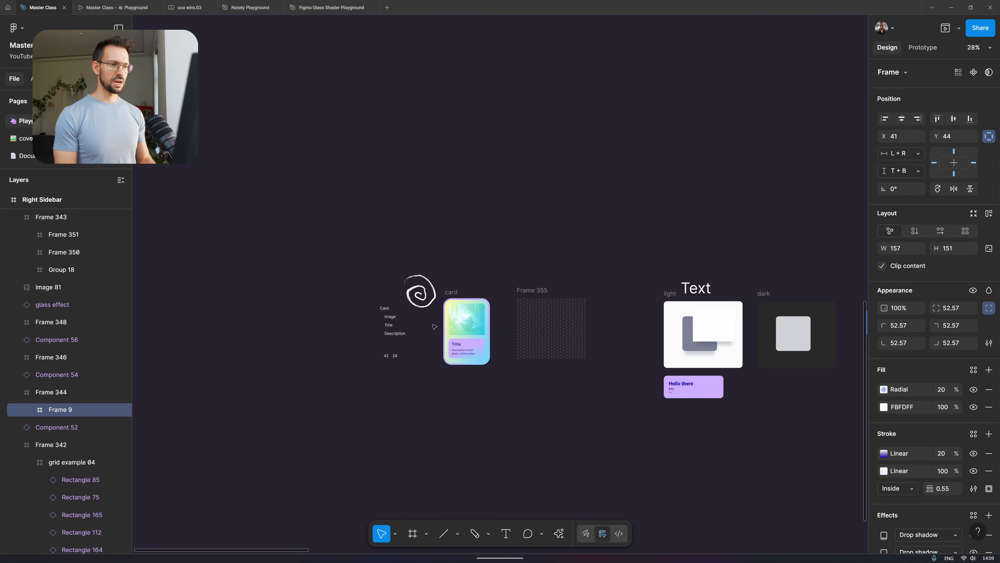
{"action": "scroll", "coordinate": [428, 321], "scroll_direction": "up", "scroll_amount": 10}
{"action": "scroll", "coordinate": [401, 282], "scroll_direction": "up", "scroll_amount": 5}
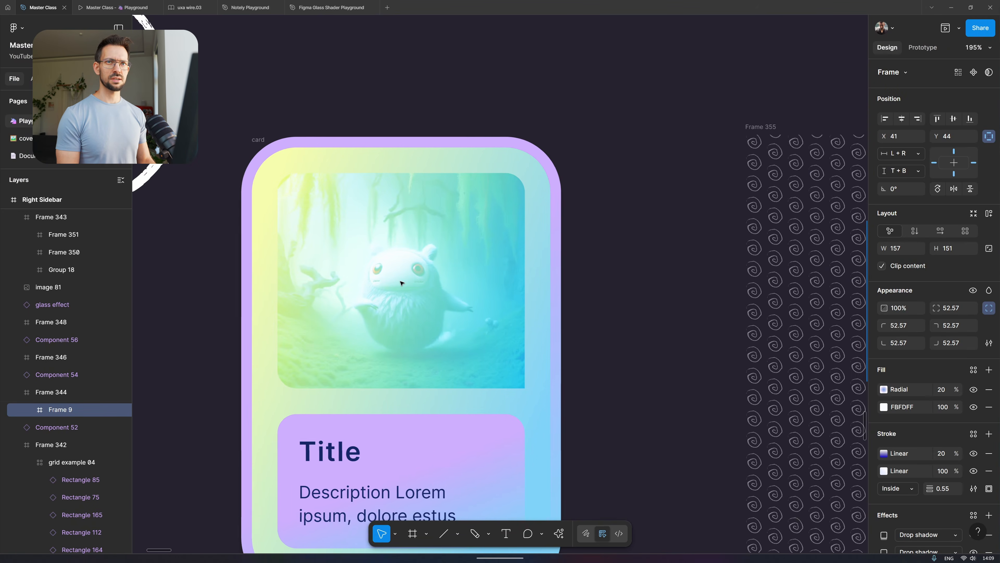
{"action": "scroll", "coordinate": [400, 283], "scroll_direction": "down", "scroll_amount": 4}
{"action": "left_click", "coordinate": [401, 282]}
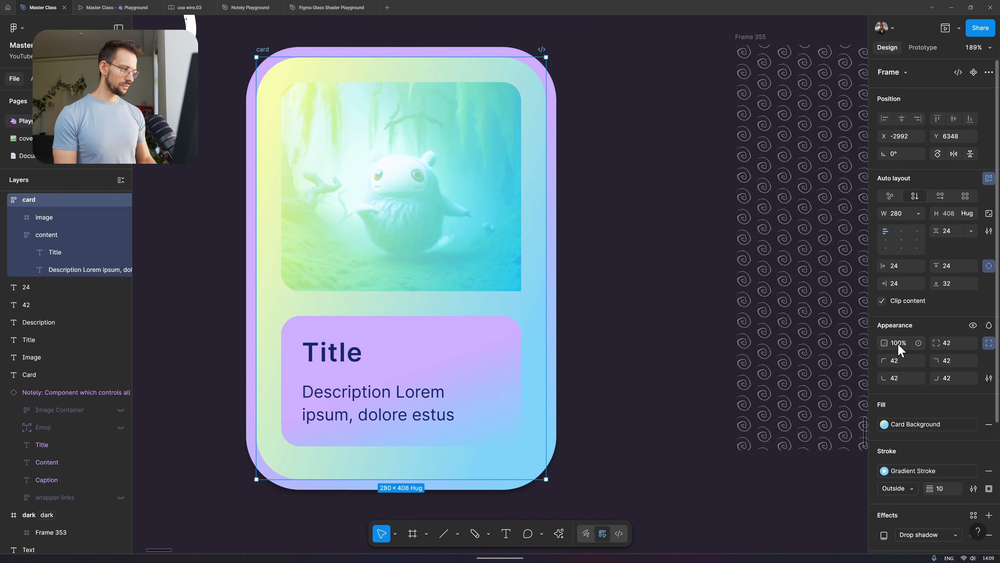
{"action": "scroll", "coordinate": [923, 394], "scroll_direction": "down", "scroll_amount": 4}
{"action": "left_click", "coordinate": [948, 369]}
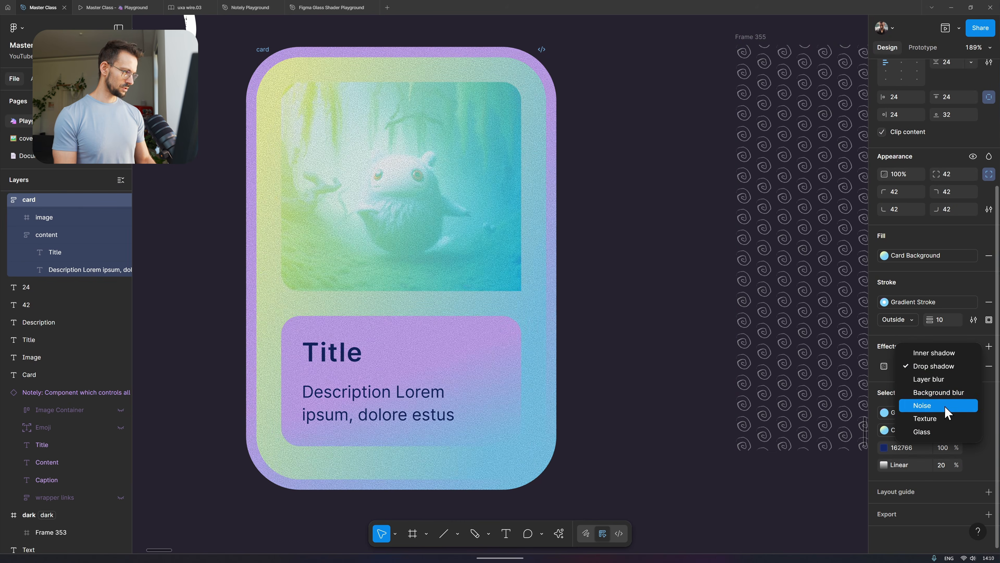
{"action": "left_click", "coordinate": [922, 405]}
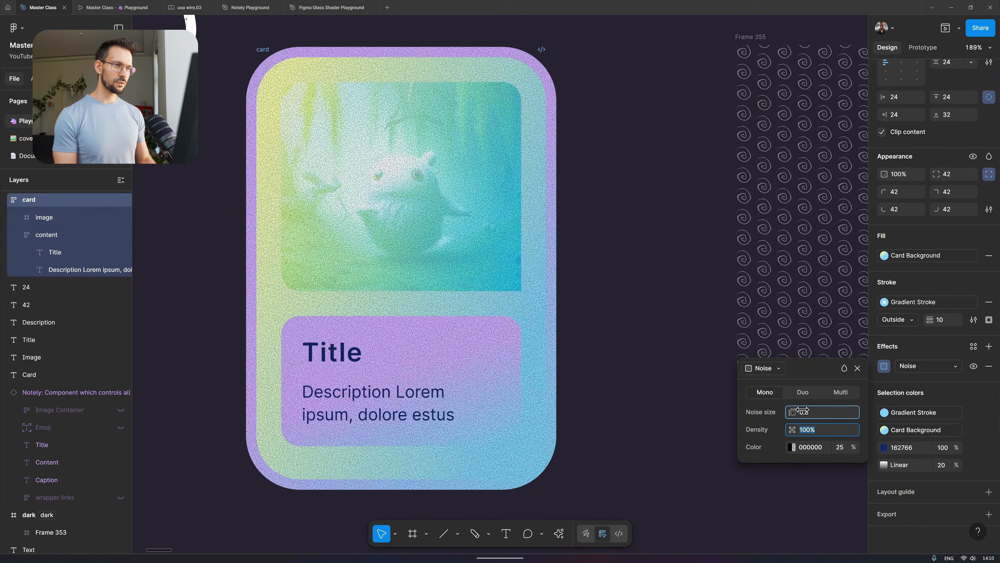
- Set the card's noise size to 0.4 and density to 62%, and switch the noise to Duo
{"action": "mouse_move", "coordinate": [792, 429]}
{"action": "left_mouse_down"}
{"action": "mouse_move", "coordinate": [689, 445]}
{"action": "mouse_move", "coordinate": [791, 430]}
{"action": "left_mouse_up"}
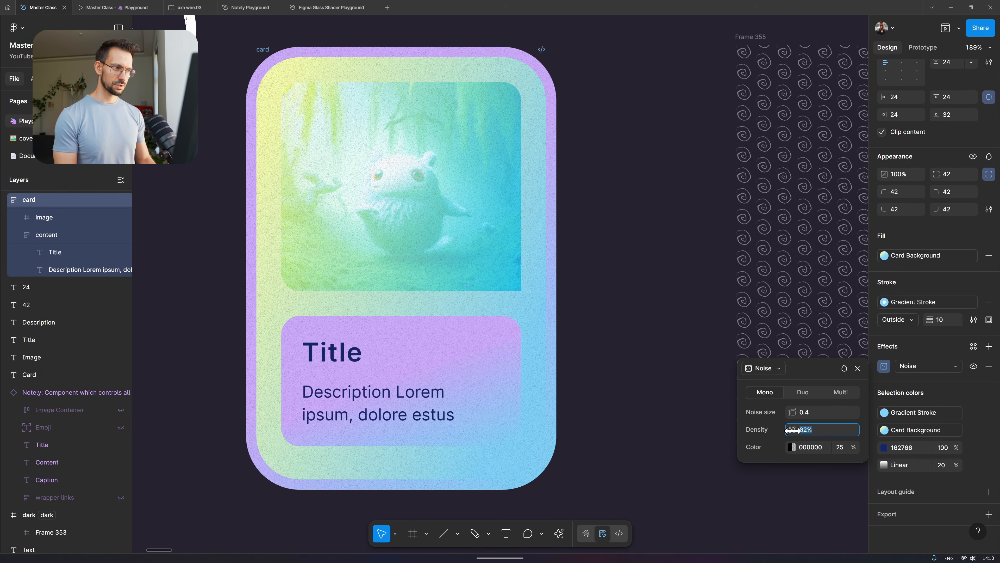
{"action": "left_click", "coordinate": [803, 392]}
{"action": "scroll", "coordinate": [366, 134], "scroll_direction": "up", "scroll_amount": 5}
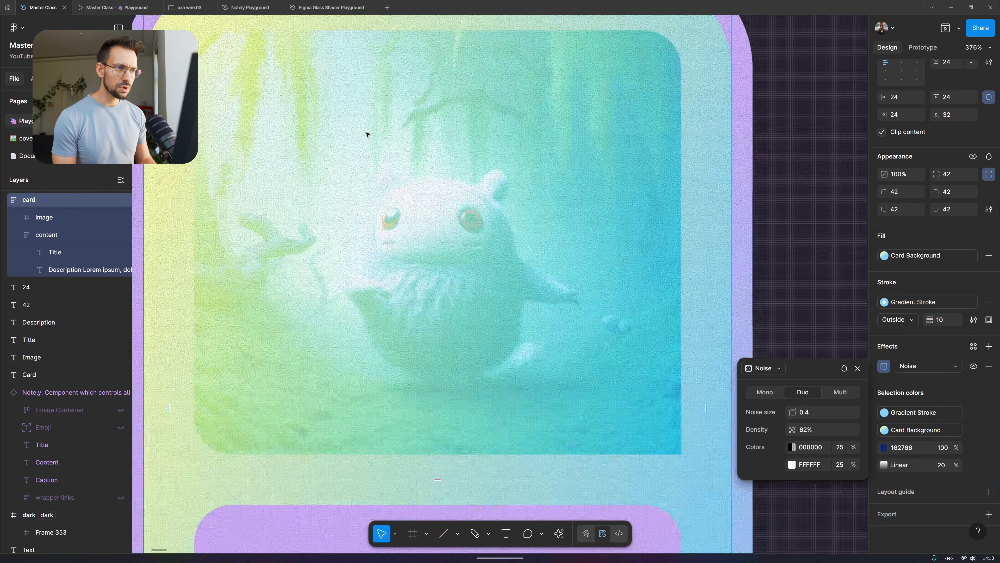
- Add a Texture effect to the card with size 9.4 and radius 1.1
{"action": "scroll", "coordinate": [366, 133], "scroll_direction": "down", "scroll_amount": 4}
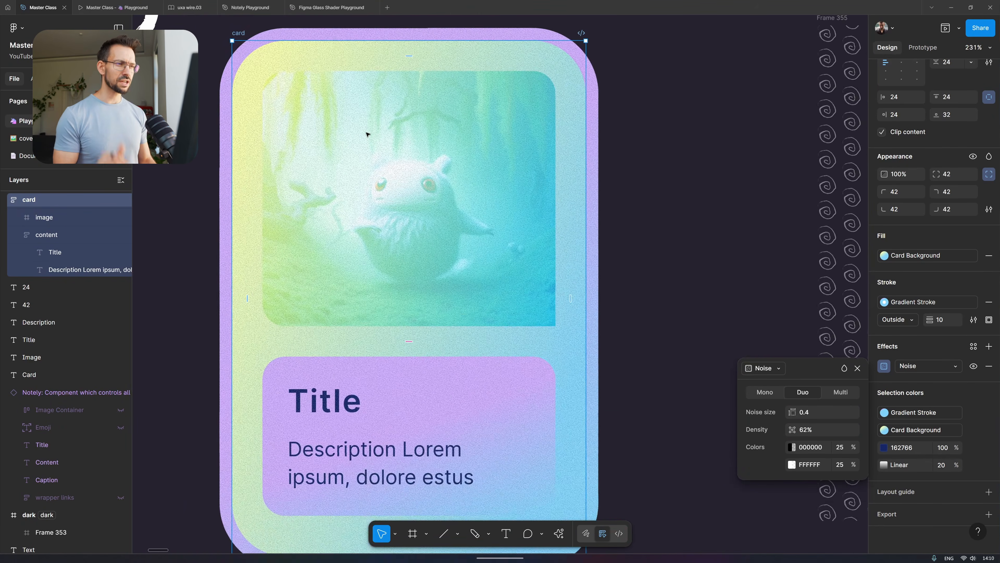
{"action": "left_click", "coordinate": [991, 357]}
{"action": "left_click", "coordinate": [989, 346]}
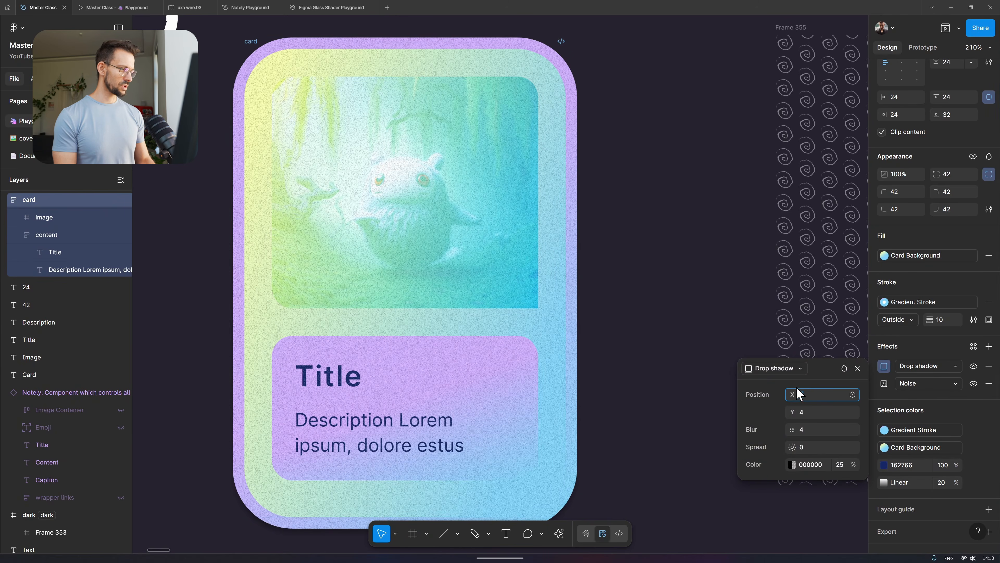
{"action": "left_click", "coordinate": [766, 368]}
{"action": "left_click", "coordinate": [787, 425]}
{"action": "scroll", "coordinate": [647, 292], "scroll_direction": "down", "scroll_amount": 2}
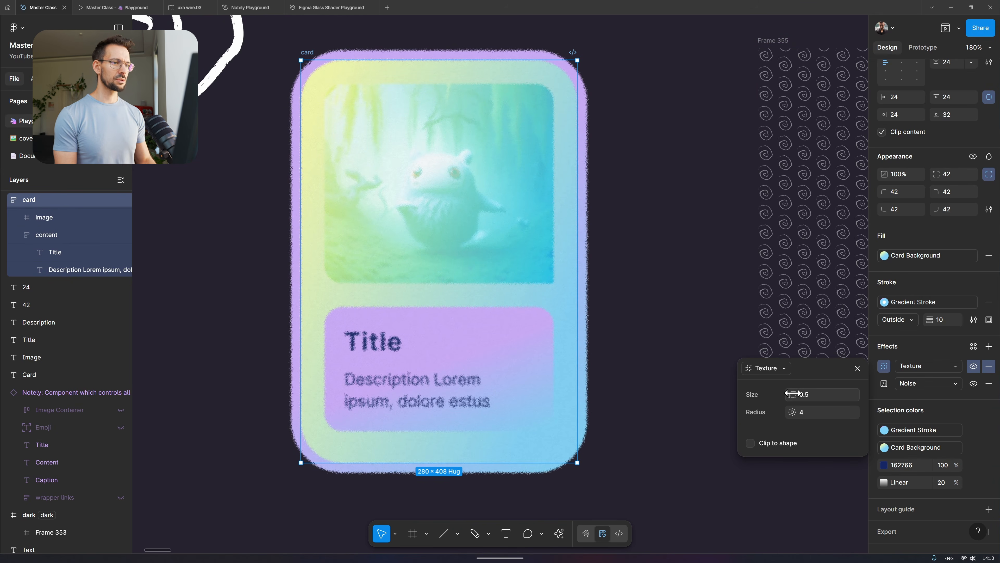
{"action": "mouse_move", "coordinate": [788, 394]}
{"action": "left_mouse_down"}
{"action": "mouse_move", "coordinate": [775, 393]}
{"action": "mouse_move", "coordinate": [800, 394]}
{"action": "mouse_move", "coordinate": [786, 412]}
{"action": "mouse_move", "coordinate": [756, 407]}
{"action": "mouse_move", "coordinate": [831, 410]}
{"action": "mouse_move", "coordinate": [774, 411]}
{"action": "mouse_move", "coordinate": [825, 391]}
{"action": "mouse_move", "coordinate": [911, 388]}
{"action": "mouse_move", "coordinate": [888, 394]}
{"action": "left_mouse_up"}
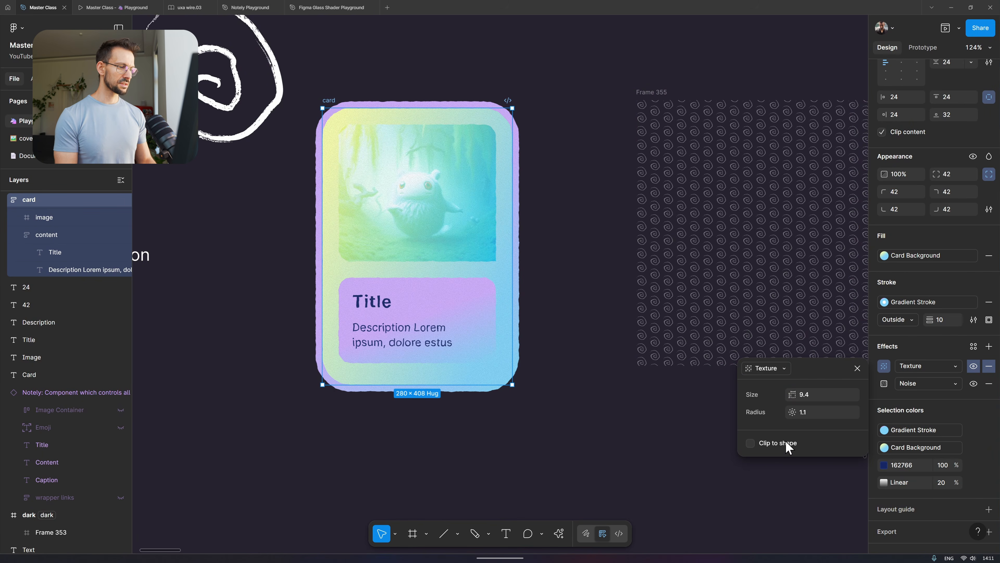
- Try clipping the Texture effect to the card's shape and turn the clipping back off
{"action": "left_click", "coordinate": [776, 444]}
{"action": "scroll", "coordinate": [442, 176], "scroll_direction": "up", "scroll_amount": 5}
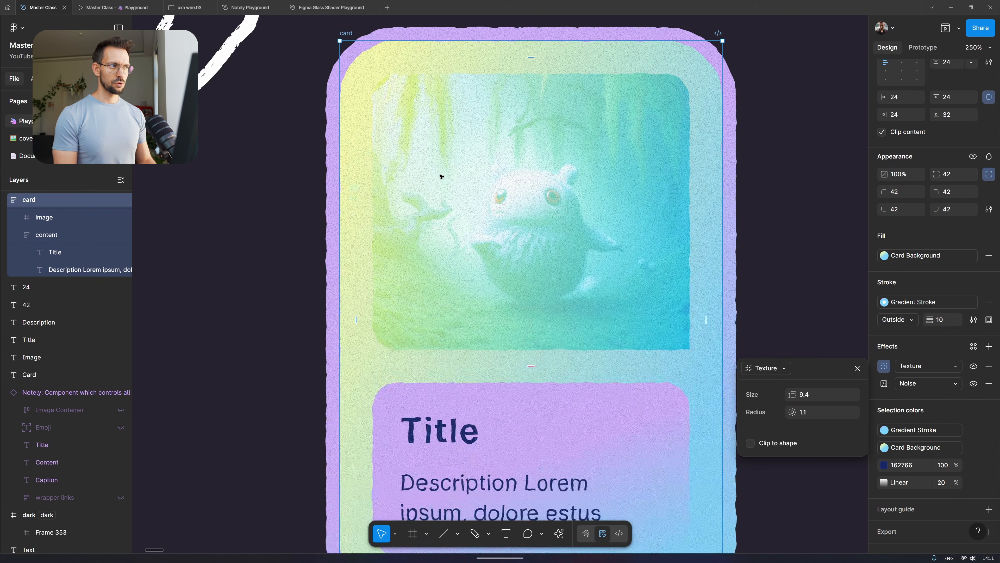
{"action": "scroll", "coordinate": [441, 176], "scroll_direction": "up", "scroll_amount": 1}
{"action": "scroll", "coordinate": [764, 268], "scroll_direction": "right", "scroll_amount": 5}
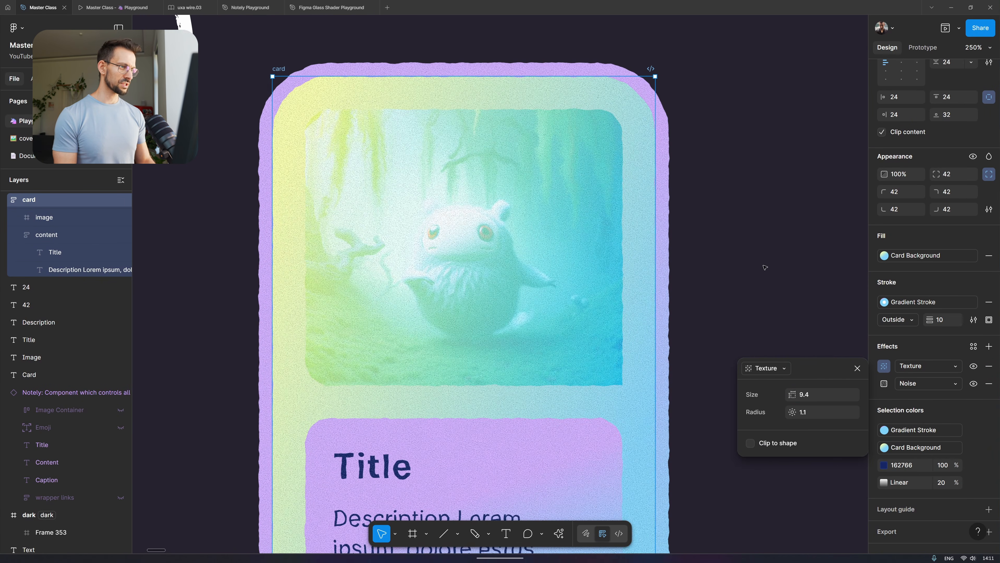
{"action": "left_click", "coordinate": [770, 447]}
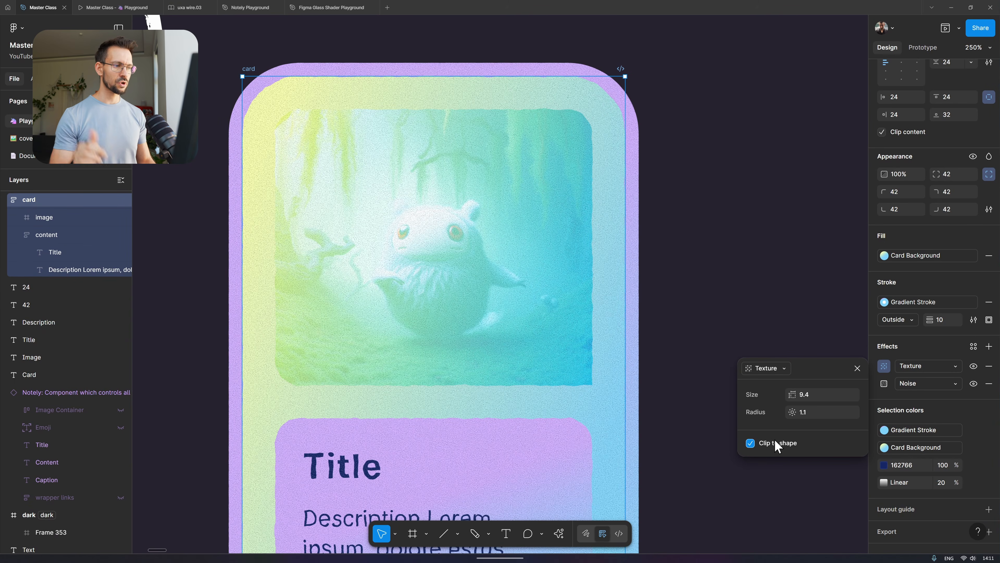
{"action": "left_click", "coordinate": [753, 445]}
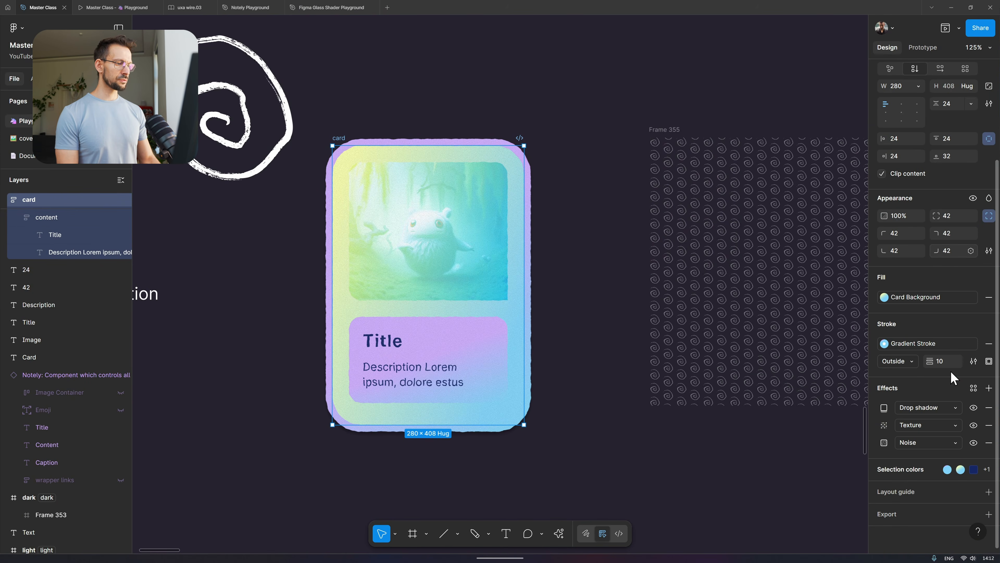
- Examine the Right Sidebar documentation describing each effect, such as Inner Shadow, Drop Shadow, Noise, Texture and Glass
{"action": "scroll", "coordinate": [730, 424], "scroll_direction": "down", "scroll_amount": 5}
{"action": "scroll", "coordinate": [457, 128], "scroll_direction": "up", "scroll_amount": 2}
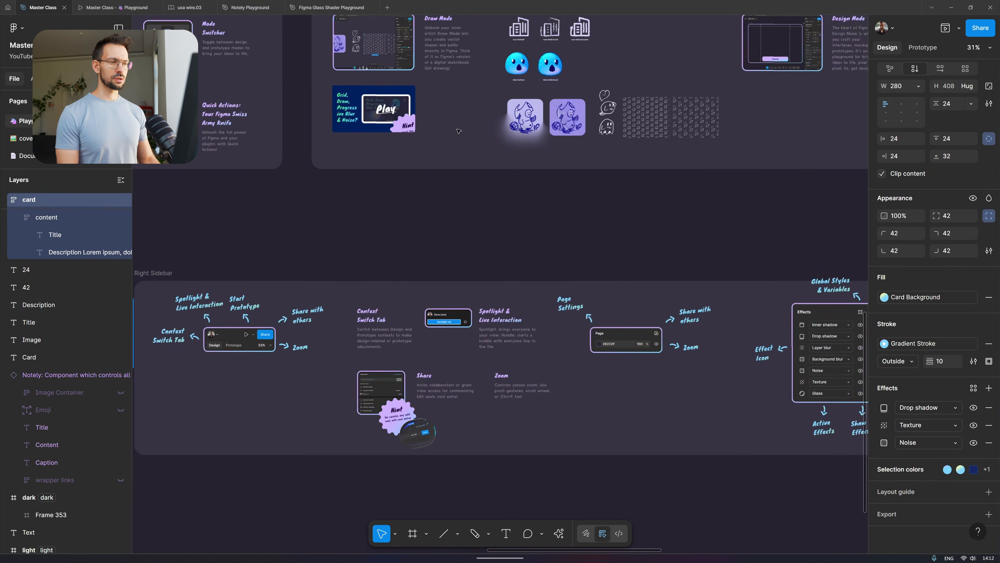
{"action": "scroll", "coordinate": [458, 129], "scroll_direction": "right", "scroll_amount": 10}
{"action": "scroll", "coordinate": [344, 206], "scroll_direction": "up", "scroll_amount": 4}
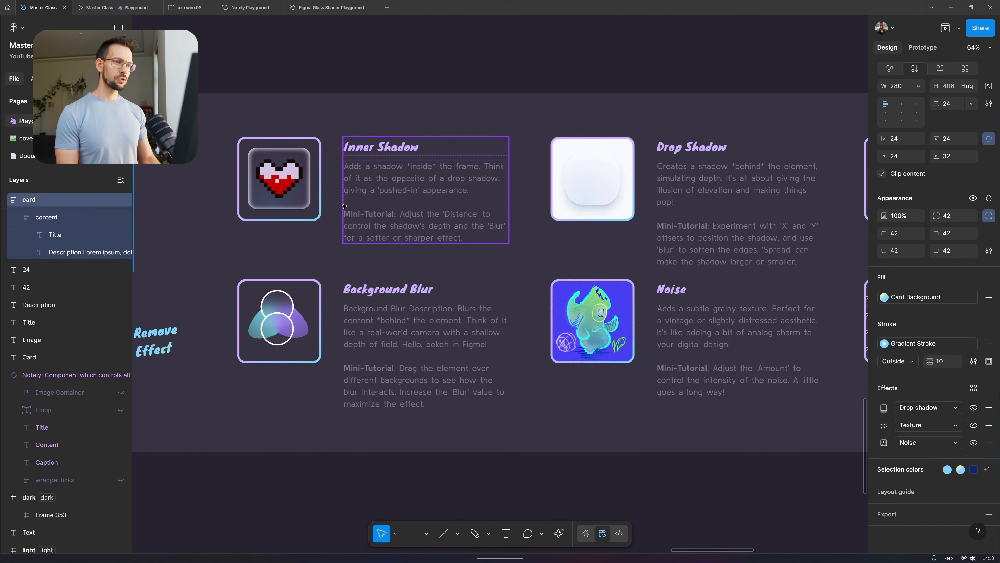
{"action": "scroll", "coordinate": [304, 205], "scroll_direction": "right", "scroll_amount": 15}
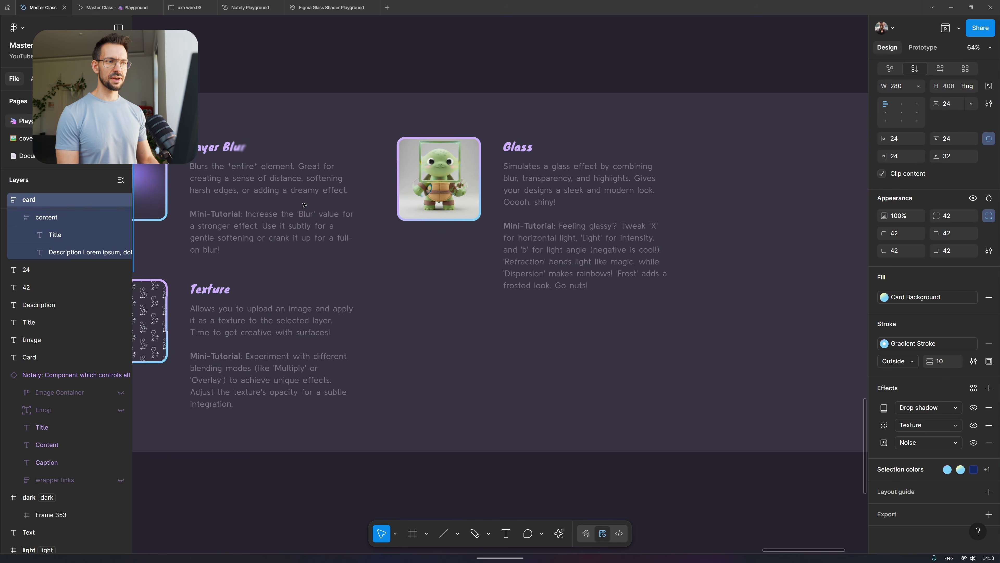
{"action": "scroll", "coordinate": [304, 205], "scroll_direction": "left", "scroll_amount": 6}
{"action": "scroll", "coordinate": [305, 205], "scroll_direction": "down", "scroll_amount": 4}
{"action": "scroll", "coordinate": [305, 205], "scroll_direction": "left", "scroll_amount": 20}
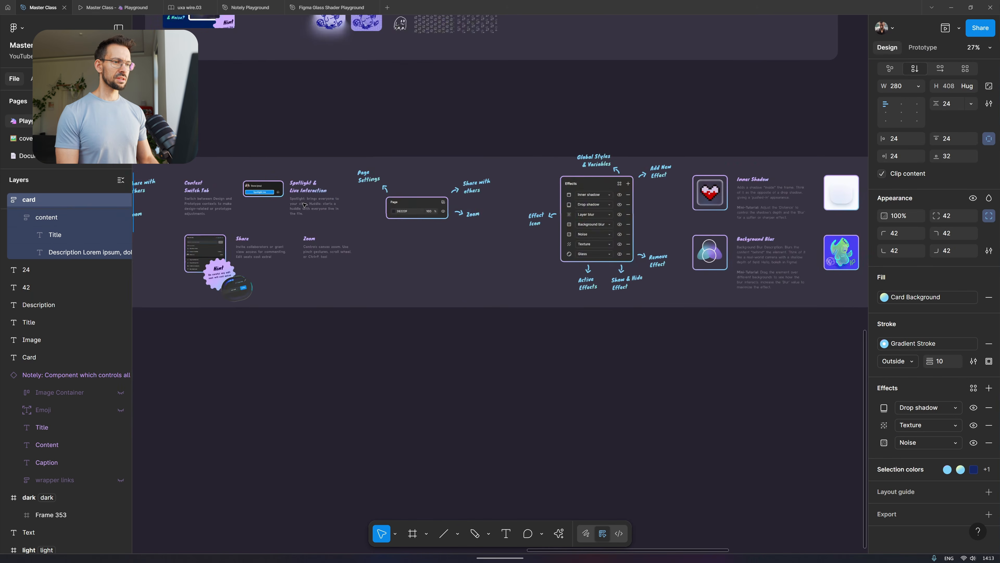
{"action": "scroll", "coordinate": [305, 205], "scroll_direction": "right", "scroll_amount": 8}
{"action": "scroll", "coordinate": [481, 205], "scroll_direction": "up", "scroll_amount": 6}
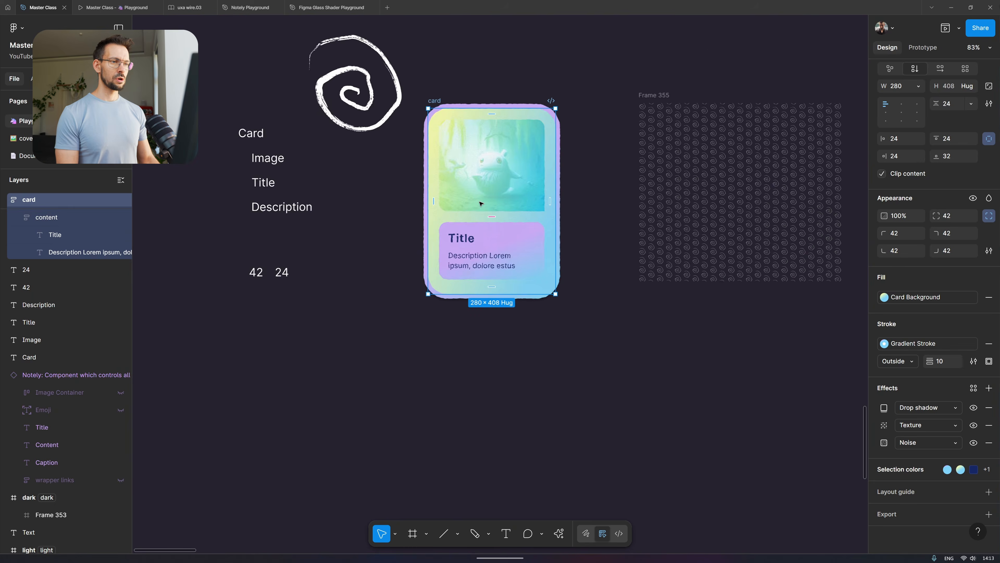
- Add a 10 px grid layout guide to the card
{"action": "scroll", "coordinate": [480, 204], "scroll_direction": "right", "scroll_amount": 5}
{"action": "scroll", "coordinate": [481, 205], "scroll_direction": "up", "scroll_amount": 1}
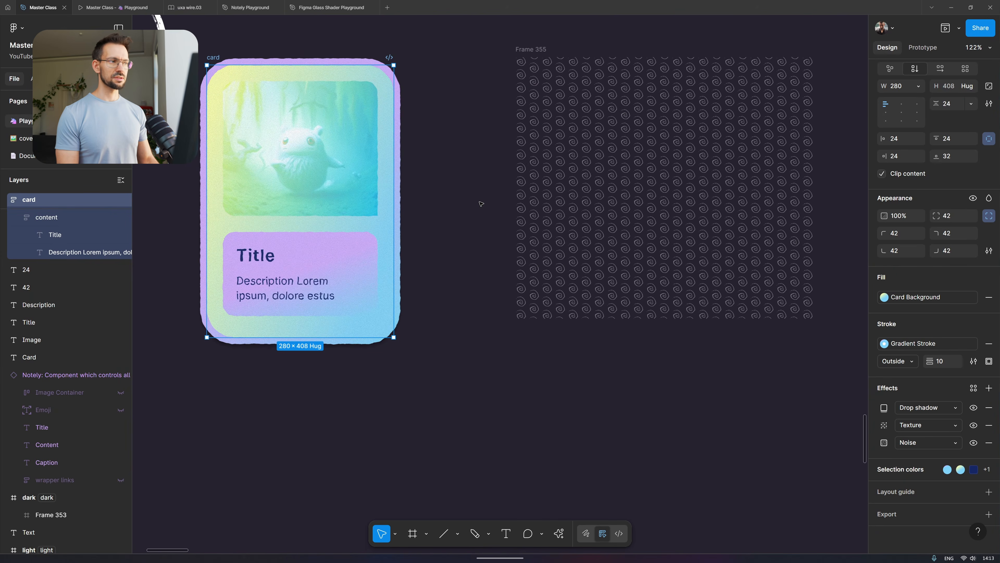
{"action": "scroll", "coordinate": [480, 204], "scroll_direction": "left", "scroll_amount": 3}
{"action": "scroll", "coordinate": [480, 205], "scroll_direction": "up", "scroll_amount": 1}
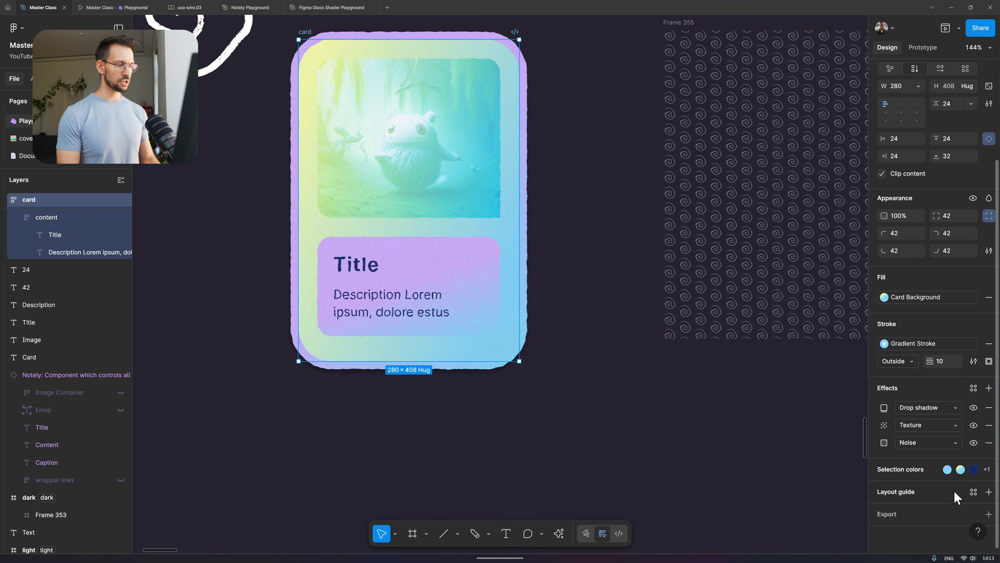
{"action": "left_click", "coordinate": [989, 492]}
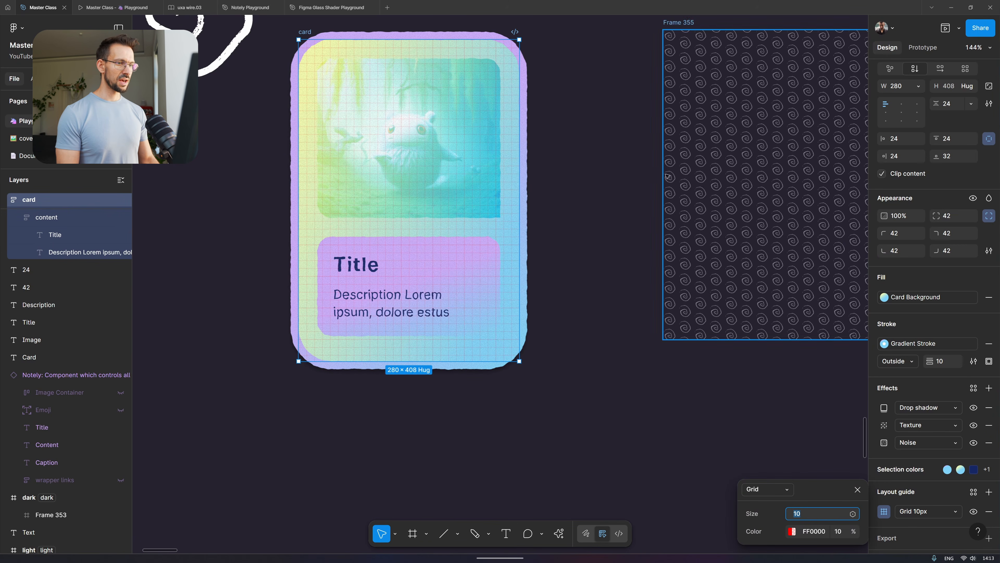
{"action": "scroll", "coordinate": [335, 47], "scroll_direction": "up", "scroll_amount": 5}
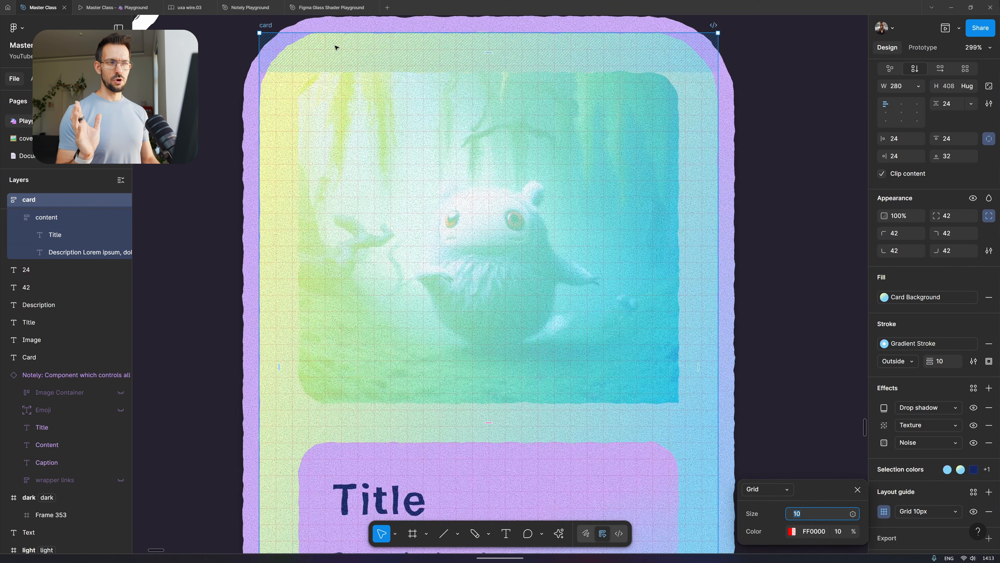
{"action": "scroll", "coordinate": [336, 48], "scroll_direction": "down", "scroll_amount": 2}
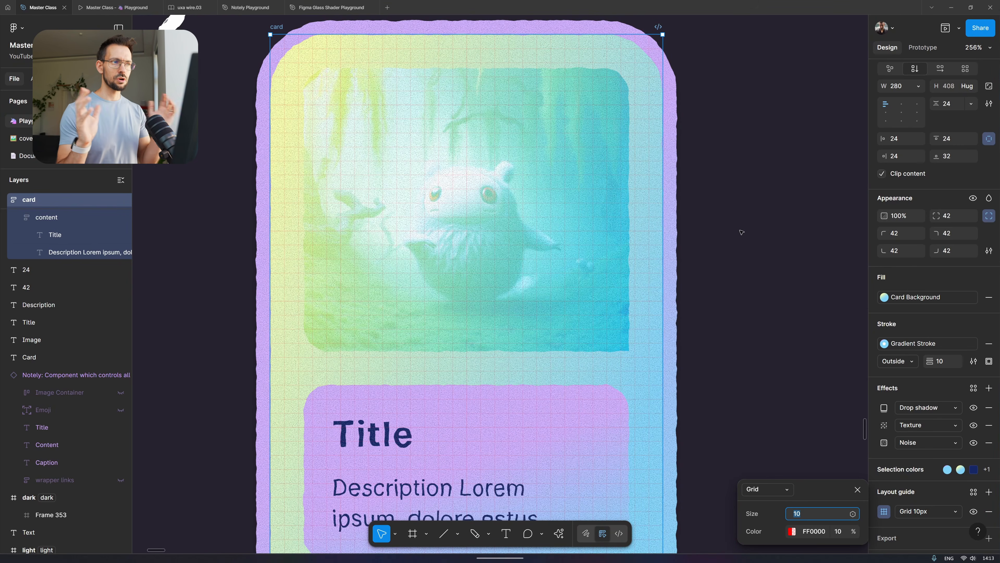
- Switch the card's layout guide to five columns and remove the guide after checking it
{"action": "left_click", "coordinate": [927, 511]}
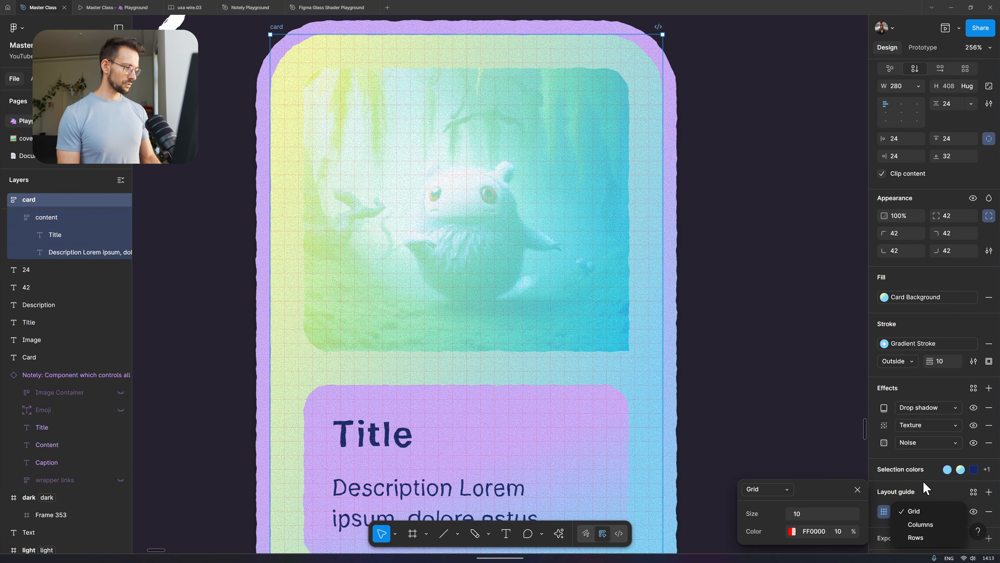
{"action": "left_click", "coordinate": [926, 525]}
{"action": "scroll", "coordinate": [613, 38], "scroll_direction": "down", "scroll_amount": 7}
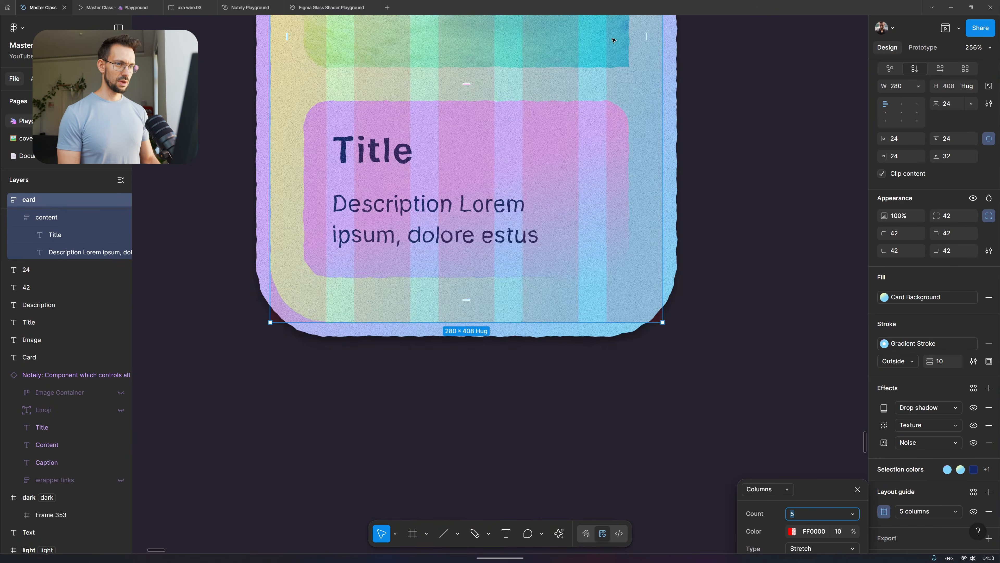
{"action": "scroll", "coordinate": [612, 38], "scroll_direction": "up", "scroll_amount": 7}
{"action": "scroll", "coordinate": [612, 38], "scroll_direction": "down", "scroll_amount": 3}
{"action": "scroll", "coordinate": [613, 38], "scroll_direction": "right", "scroll_amount": 2}
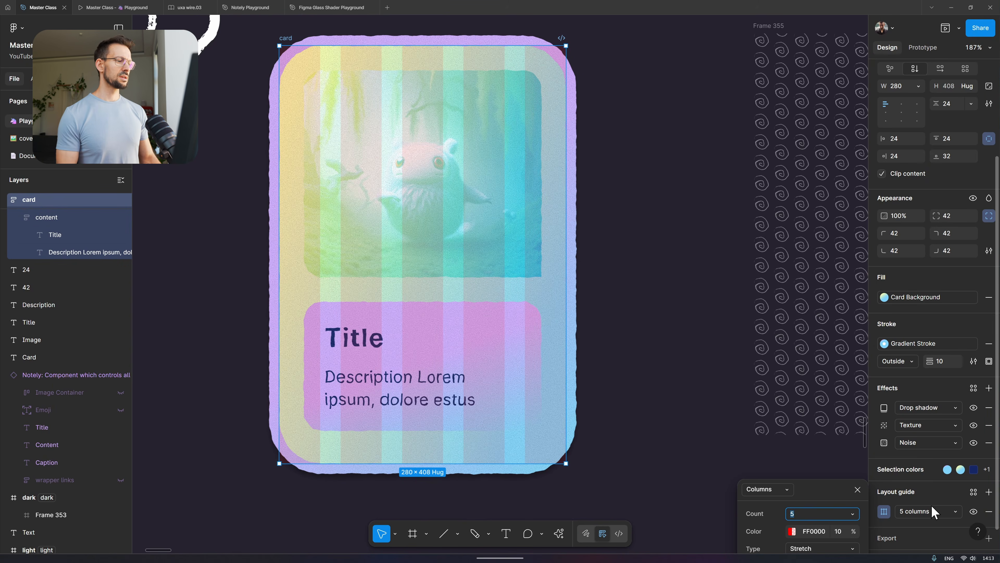
{"action": "left_click", "coordinate": [988, 511]}
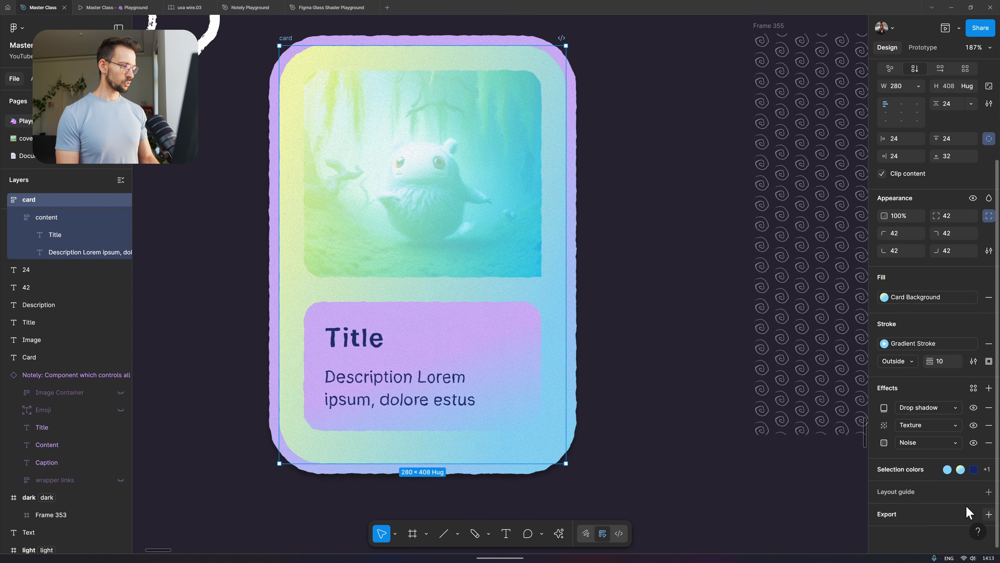
- Add a PNG export setting to the card, trying the 4x scale and settling on 2x
{"action": "left_click", "coordinate": [989, 513]}
{"action": "scroll", "coordinate": [939, 519], "scroll_direction": "down", "scroll_amount": 2}
{"action": "scroll", "coordinate": [936, 520], "scroll_direction": "down", "scroll_amount": 1}
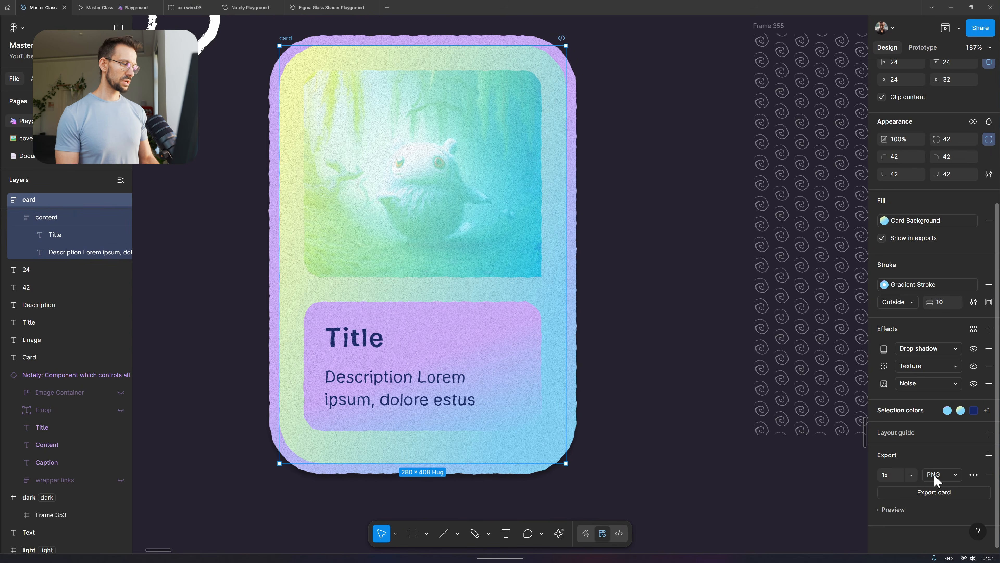
{"action": "left_click", "coordinate": [905, 477]}
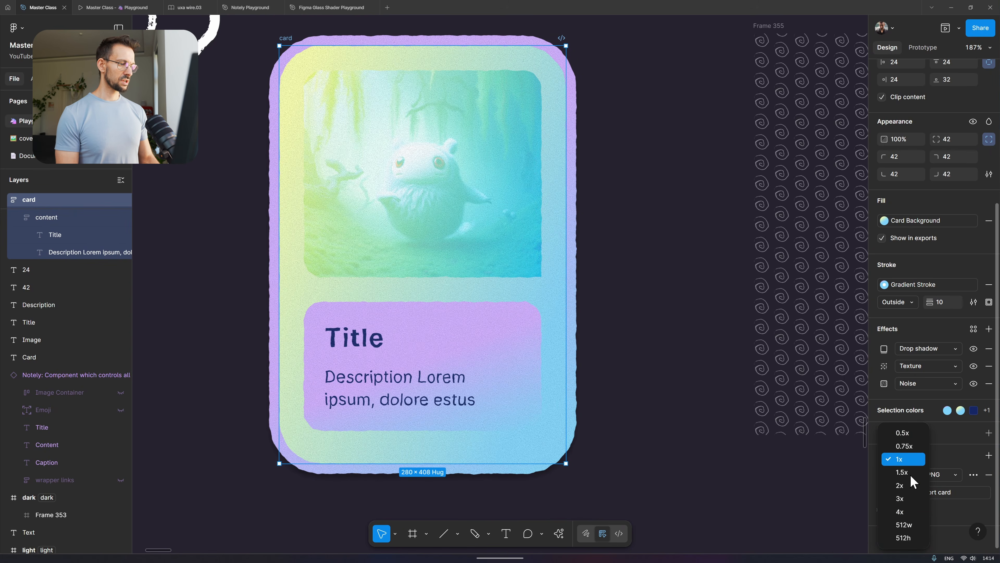
{"action": "left_click", "coordinate": [912, 514]}
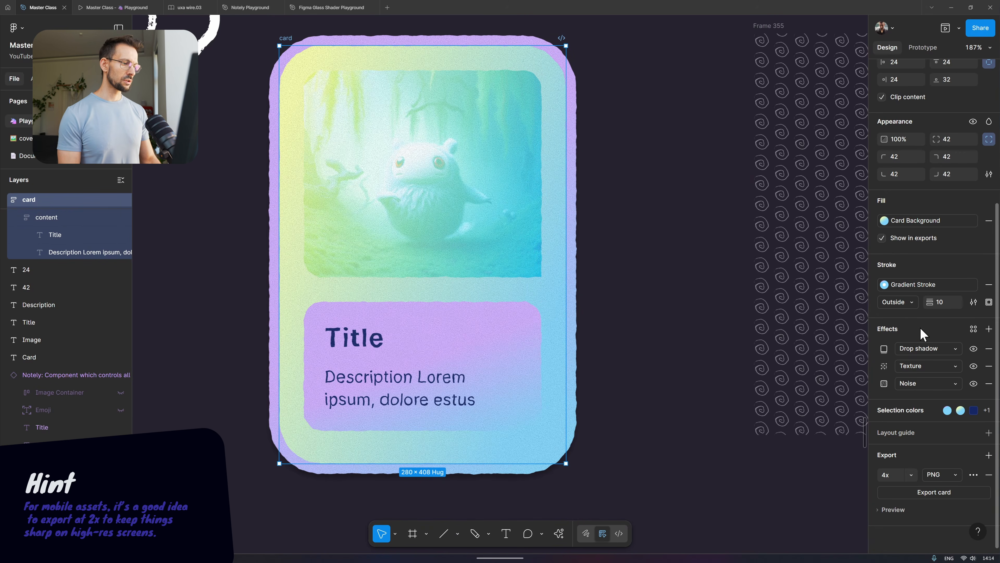
{"action": "left_click", "coordinate": [911, 472]}
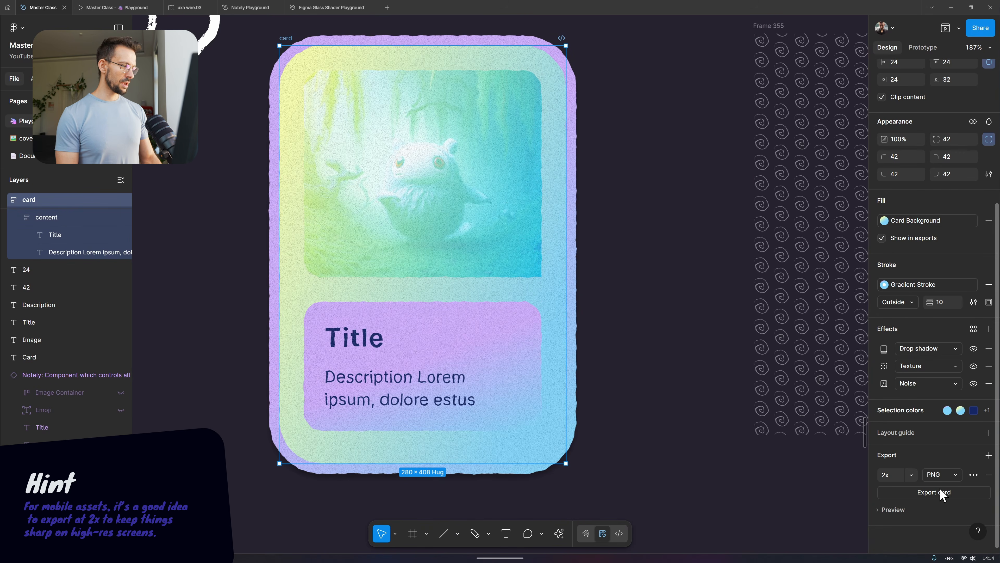
- Add two more export settings to the card: a 1x PNG and an SVG
{"action": "left_click", "coordinate": [988, 455]}
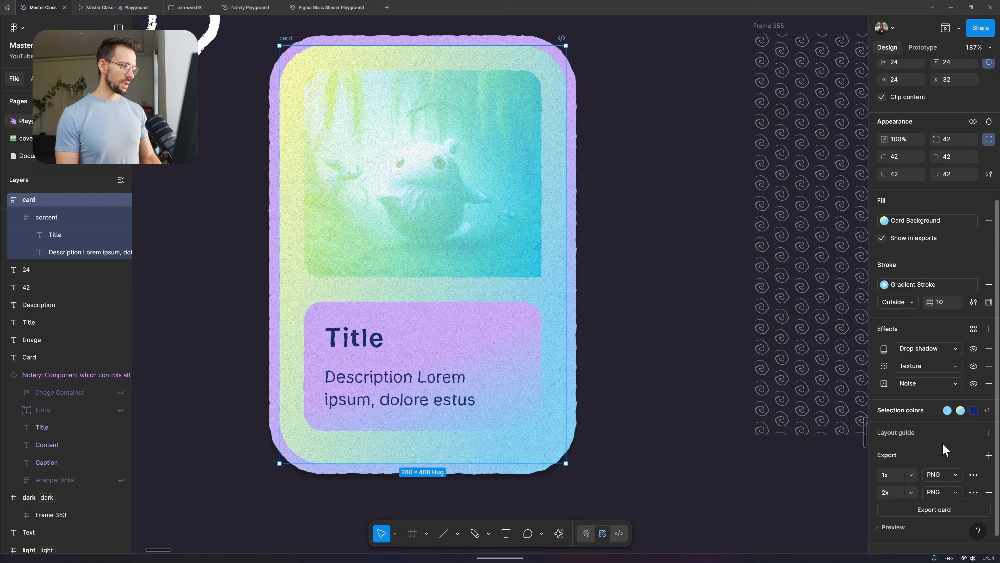
{"action": "scroll", "coordinate": [986, 453], "scroll_direction": "down", "scroll_amount": 1}
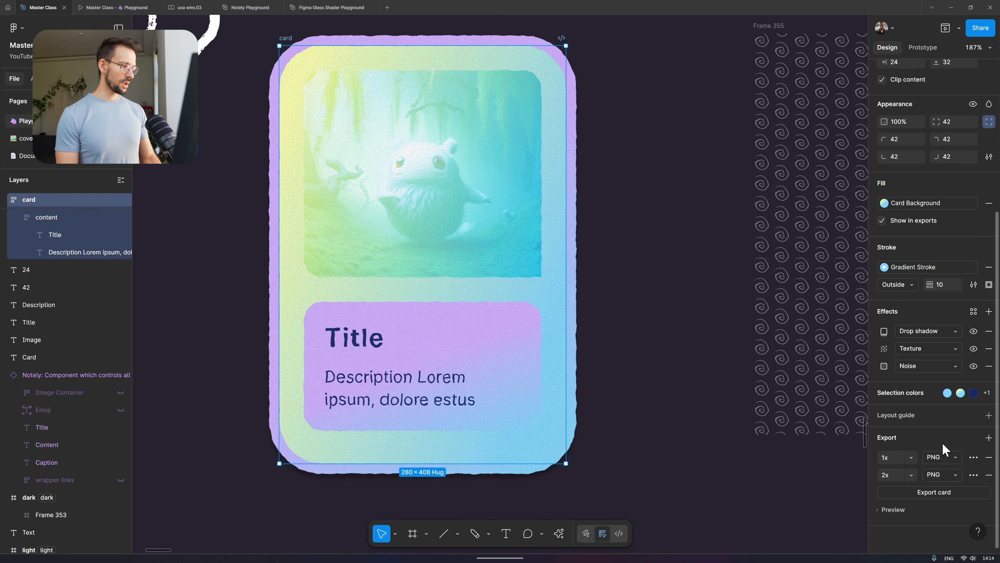
{"action": "left_click", "coordinate": [989, 437]}
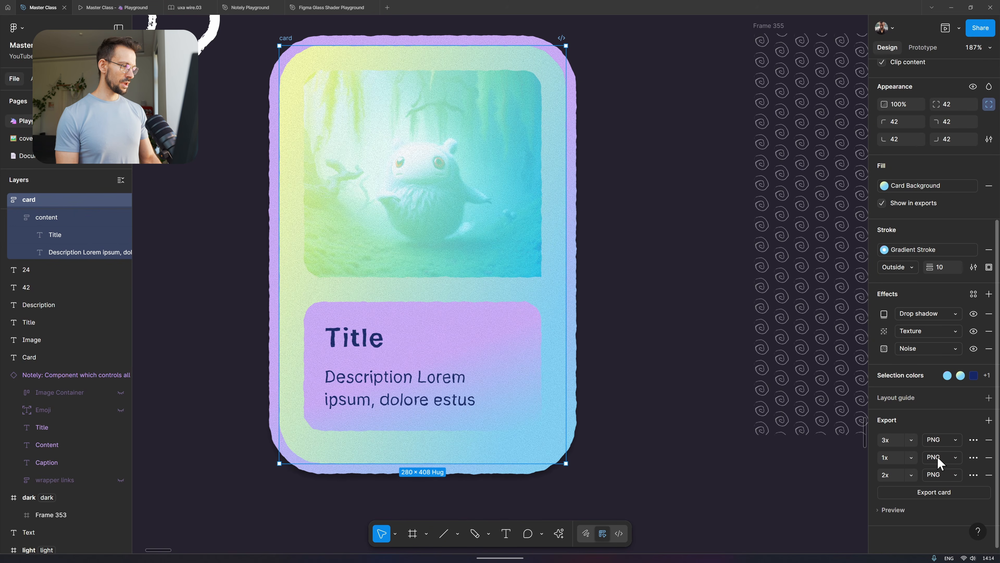
{"action": "left_click", "coordinate": [937, 440]}
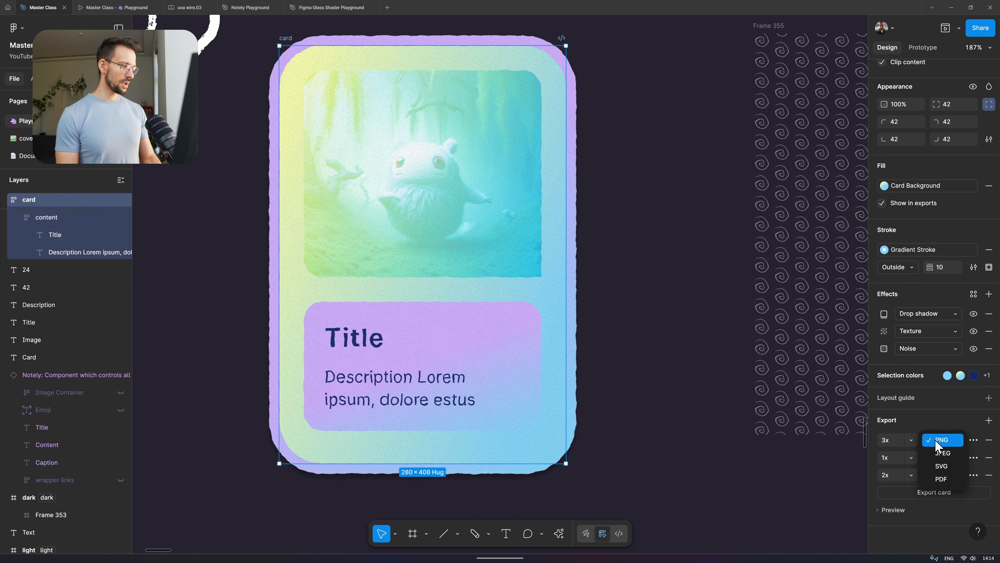
{"action": "left_click", "coordinate": [947, 466]}
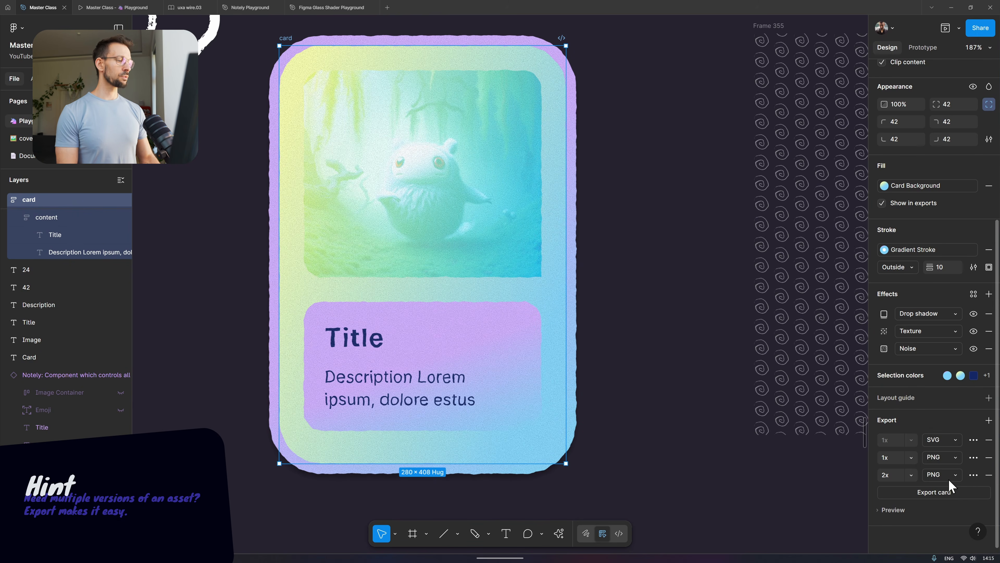
- Start exporting the card and cancel the choice of destination folder
{"action": "key", "text": "ctrl+shift+e"}
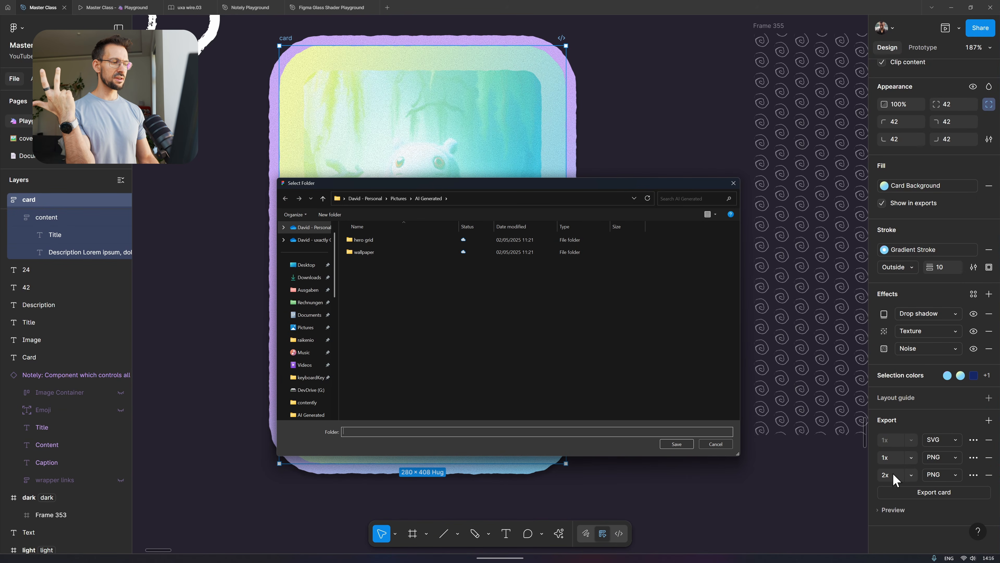
{"action": "key", "text": "Escape"}
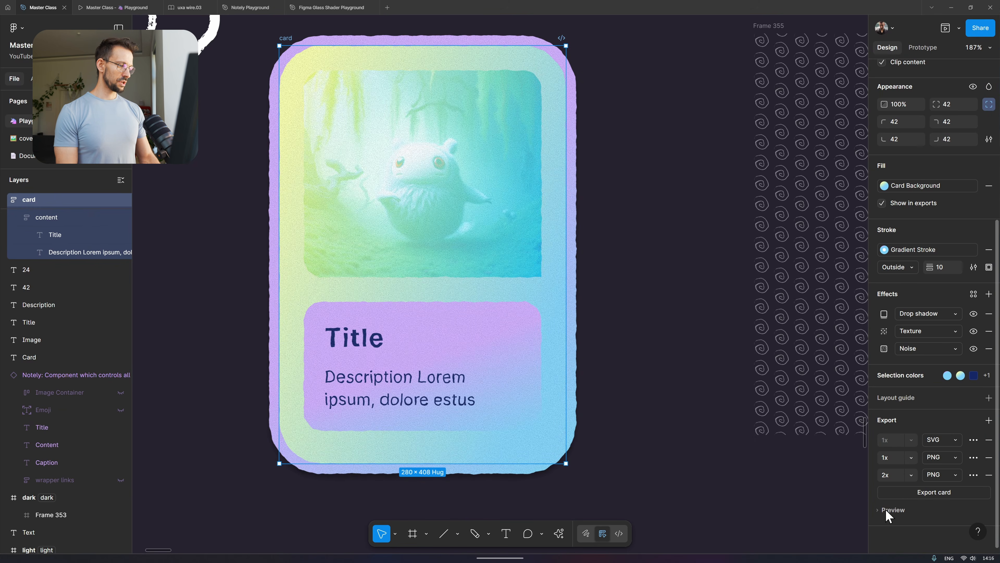
- Expand the card's export preview and inspect it
{"action": "left_click", "coordinate": [891, 509]}
{"action": "scroll", "coordinate": [888, 512], "scroll_direction": "down", "scroll_amount": 3}
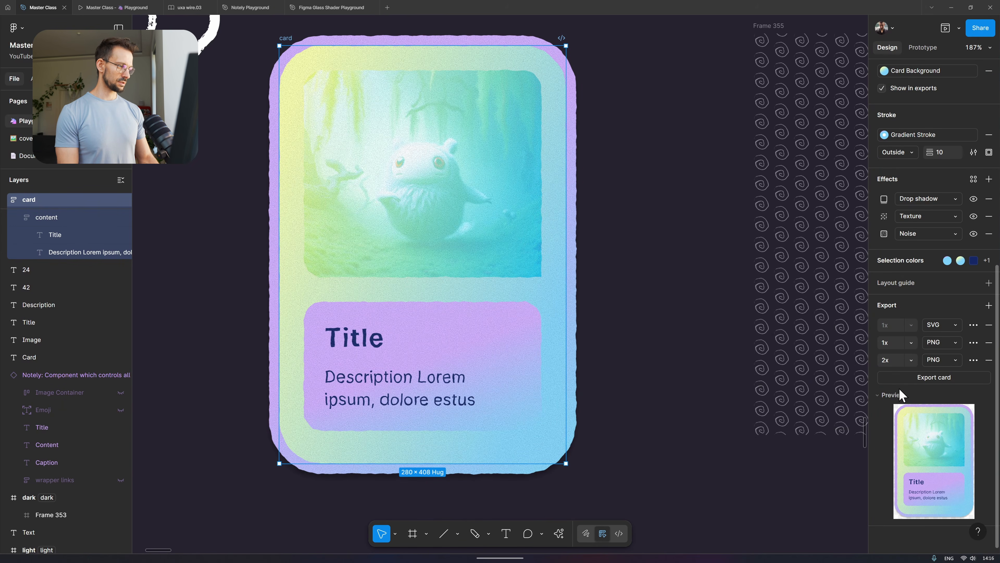
{"action": "scroll", "coordinate": [973, 424], "scroll_direction": "up", "scroll_amount": 9}
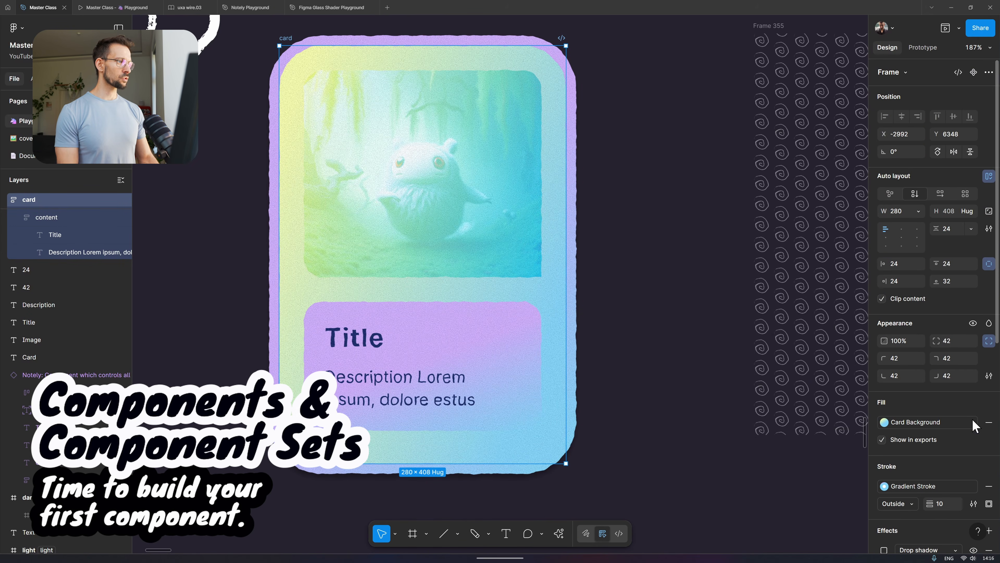
- Convert the card frame into a component
{"action": "left_click", "coordinate": [636, 108]}
{"action": "left_click", "coordinate": [368, 108]}
{"action": "scroll", "coordinate": [368, 107], "scroll_direction": "down", "scroll_amount": 2}
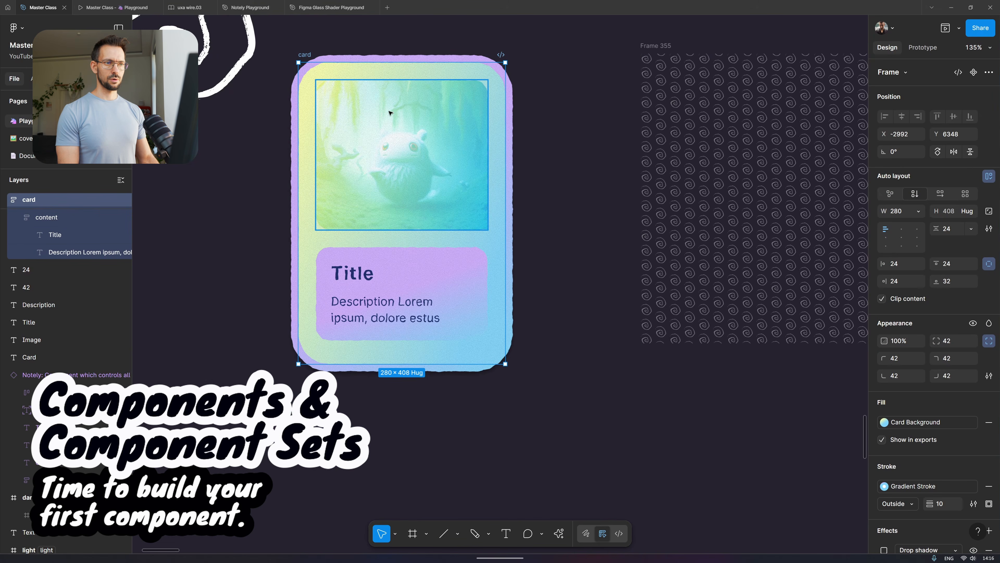
{"action": "scroll", "coordinate": [575, 121], "scroll_direction": "left", "scroll_amount": 1}
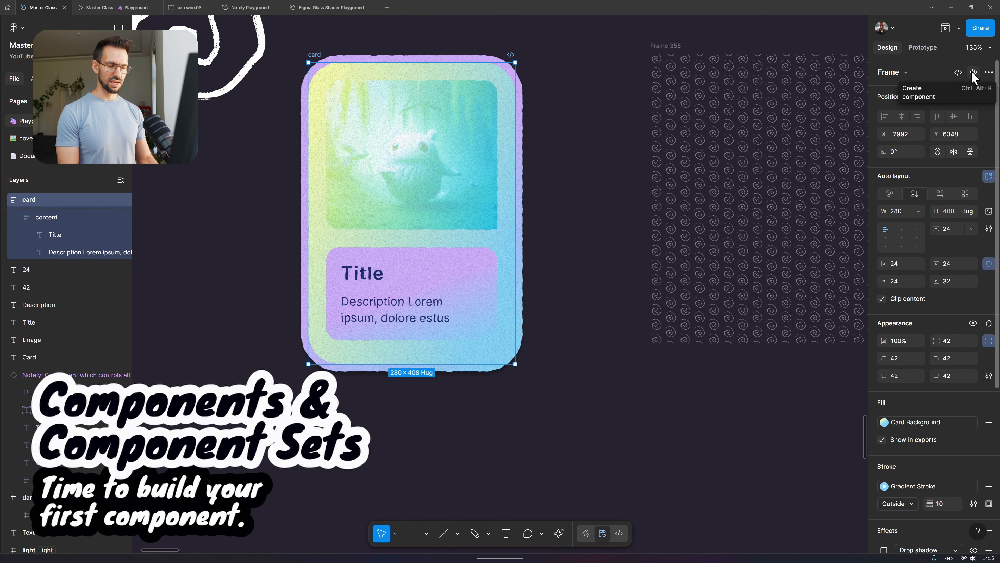
{"action": "right_click", "coordinate": [512, 87]}
{"action": "mouse_move", "coordinate": [551, 136]}
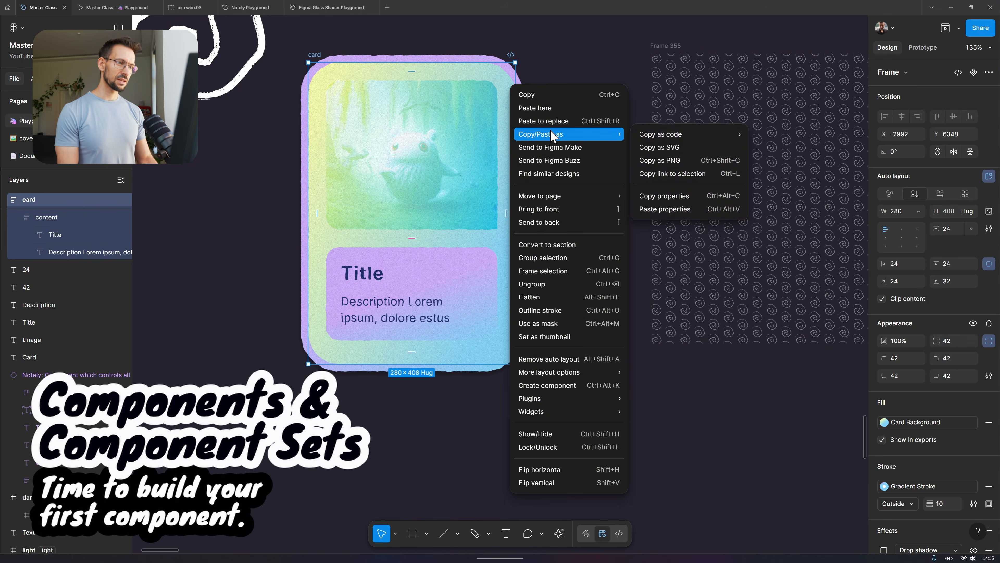
{"action": "left_click", "coordinate": [569, 386]}
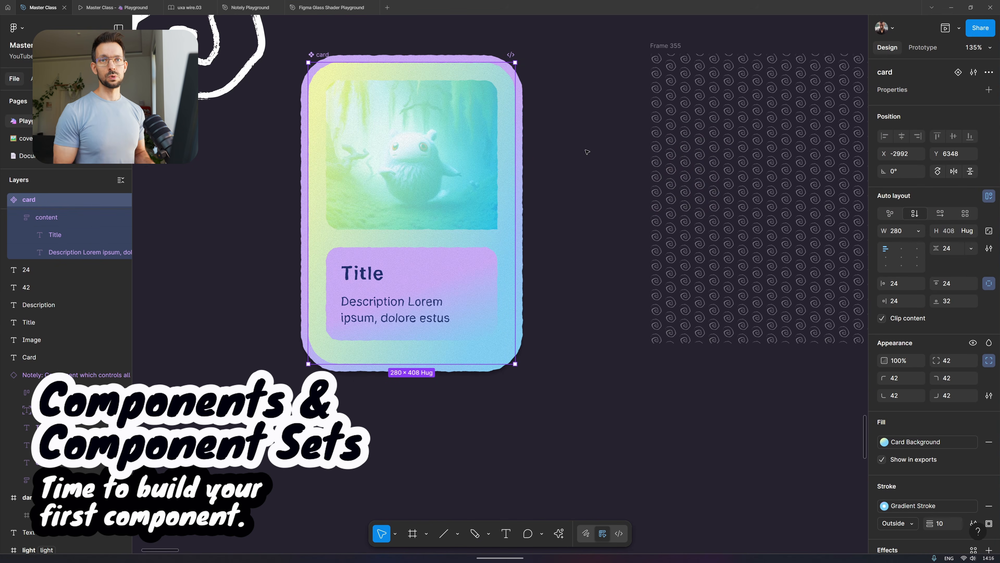
- Place two instances of the card component side by side below the main component
{"action": "scroll", "coordinate": [587, 152], "scroll_direction": "down", "scroll_amount": 5}
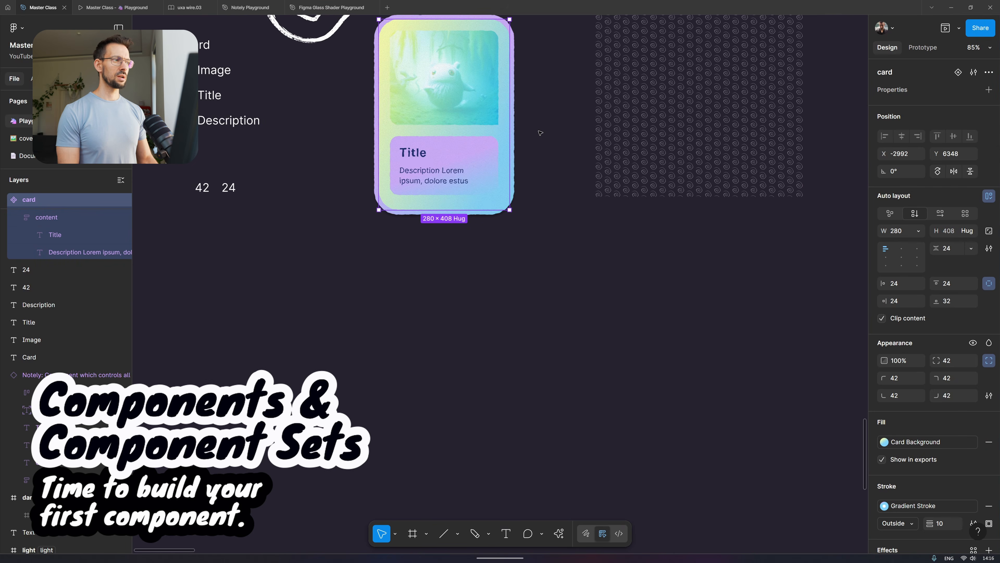
{"action": "scroll", "coordinate": [539, 132], "scroll_direction": "up", "scroll_amount": 1}
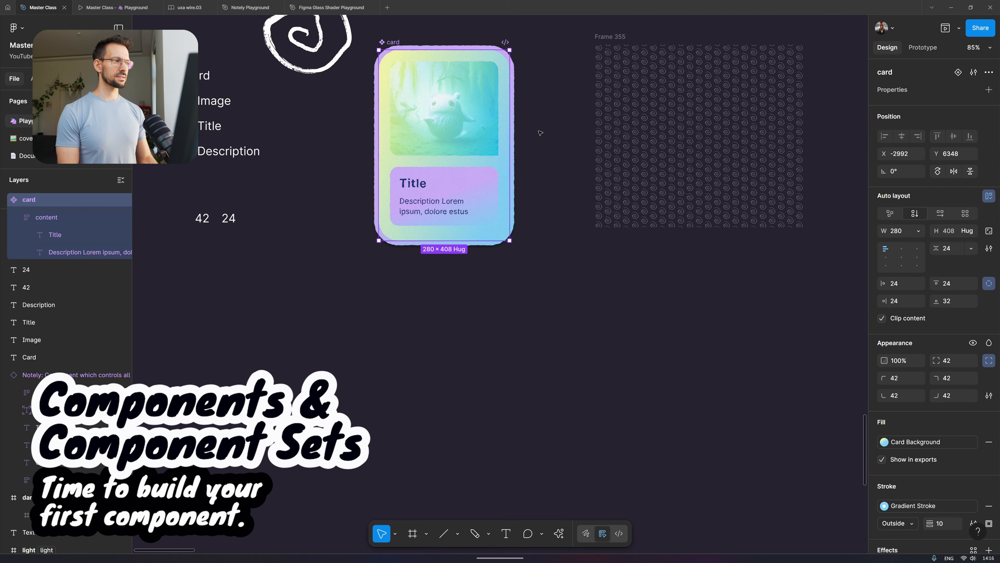
{"action": "left_click_drag", "start_coordinate": [446, 228], "coordinate": [447, 474]}
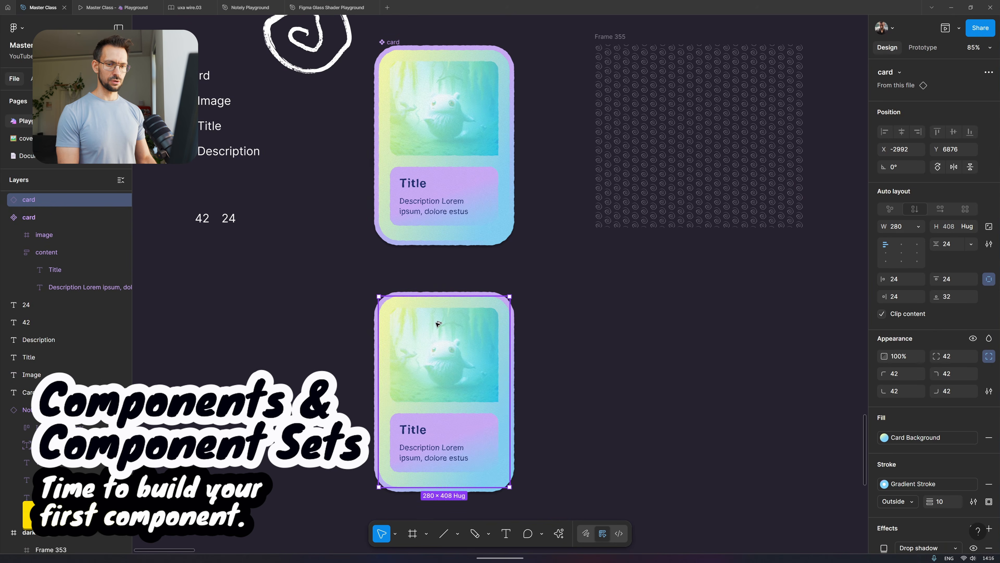
{"action": "left_click_drag", "start_coordinate": [438, 324], "coordinate": [591, 330]}
{"action": "scroll", "coordinate": [592, 331], "scroll_direction": "right", "scroll_amount": 3}
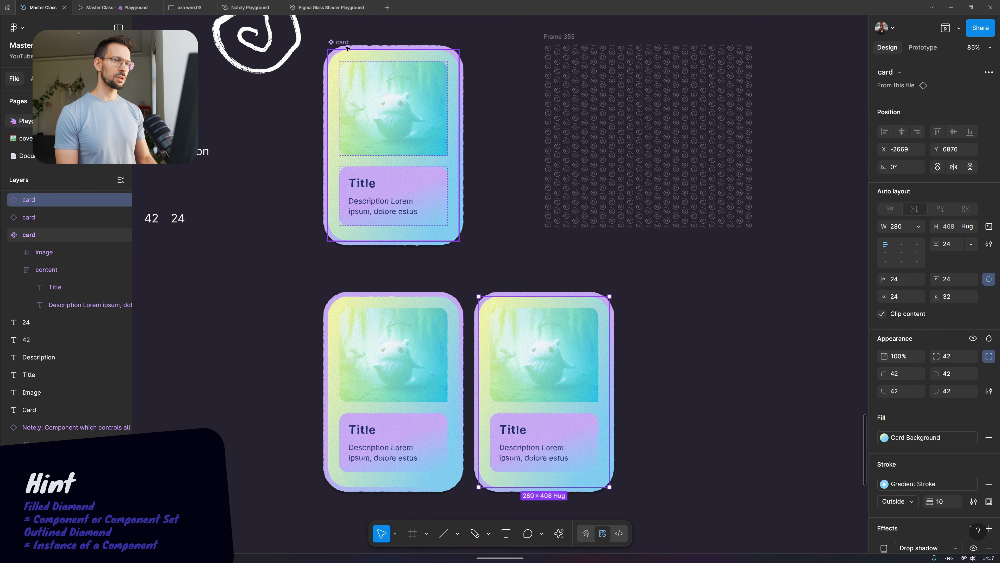
- Hide the image in the second card instance and the content in the first, and add a third complete instance beside them
{"action": "left_click", "coordinate": [564, 352]}
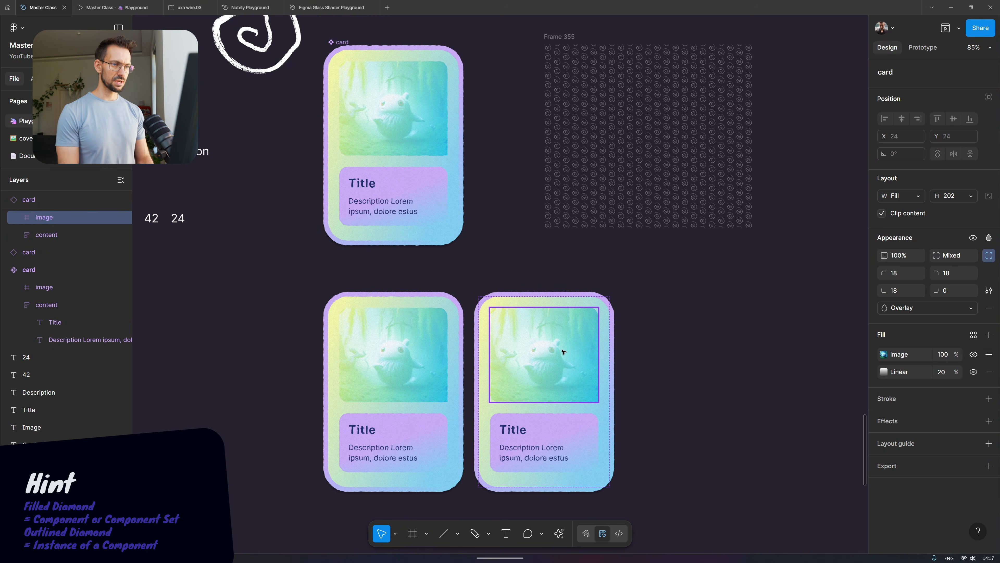
{"action": "key", "text": "ctrl+shift+h"}
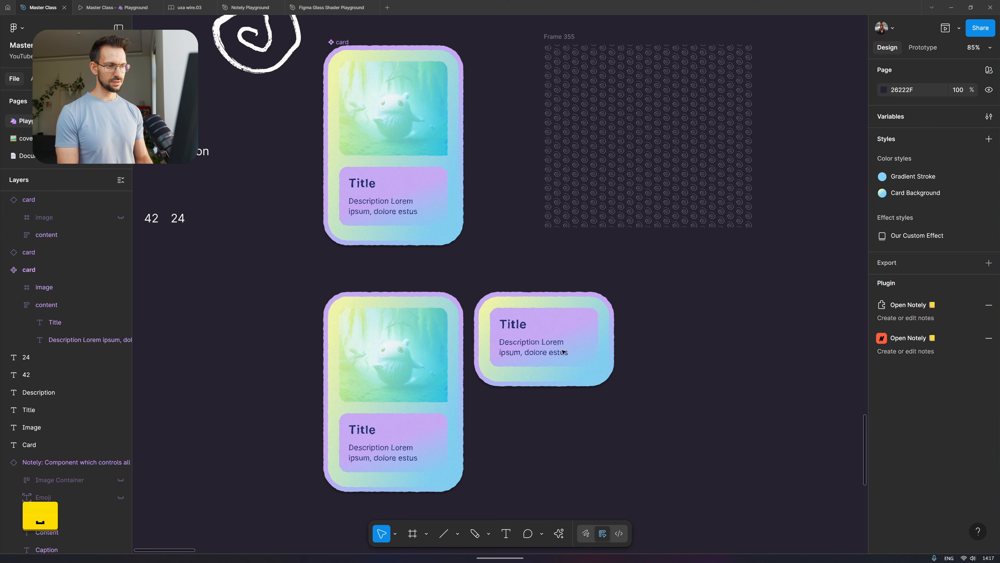
{"action": "left_click", "coordinate": [431, 424], "text": "ctrl"}
{"action": "key", "text": "ctrl+shift+h"}
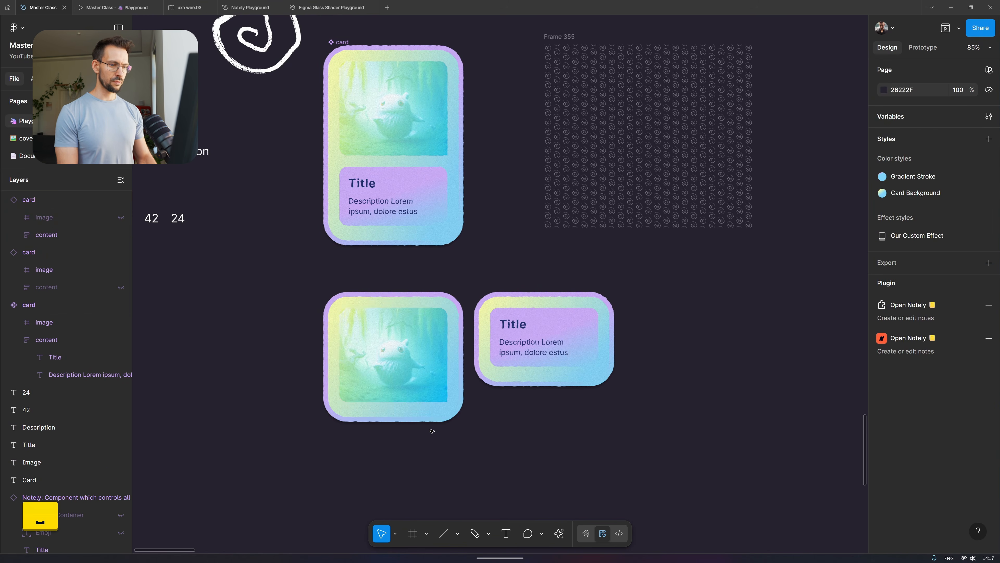
{"action": "left_click_drag", "start_coordinate": [440, 181], "coordinate": [726, 367]}
- Remove the Overlay blend mode from the main component's image and apply Overlay to it again
{"action": "left_click", "coordinate": [405, 96], "text": "ctrl"}
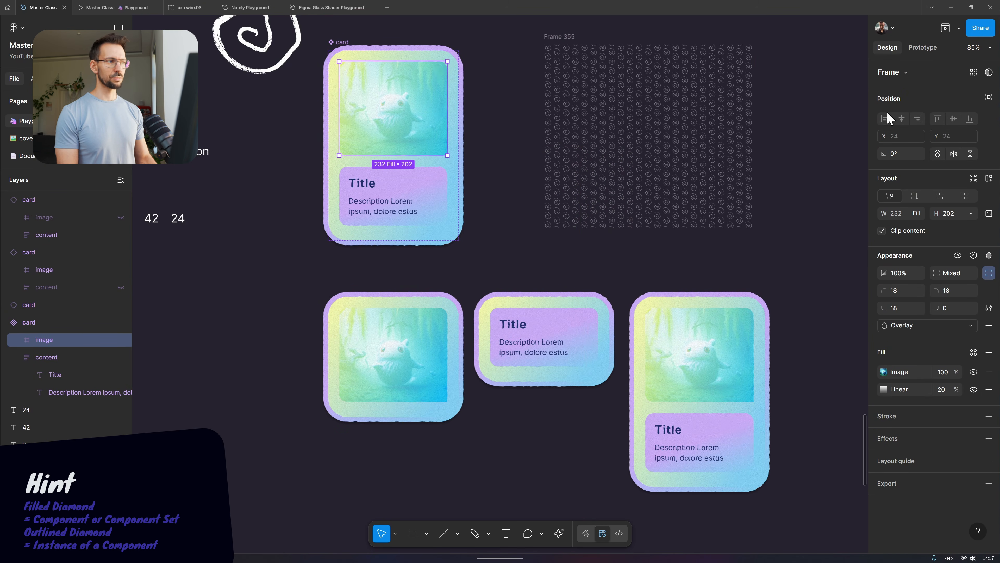
{"action": "scroll", "coordinate": [347, 27], "scroll_direction": "up", "scroll_amount": 5}
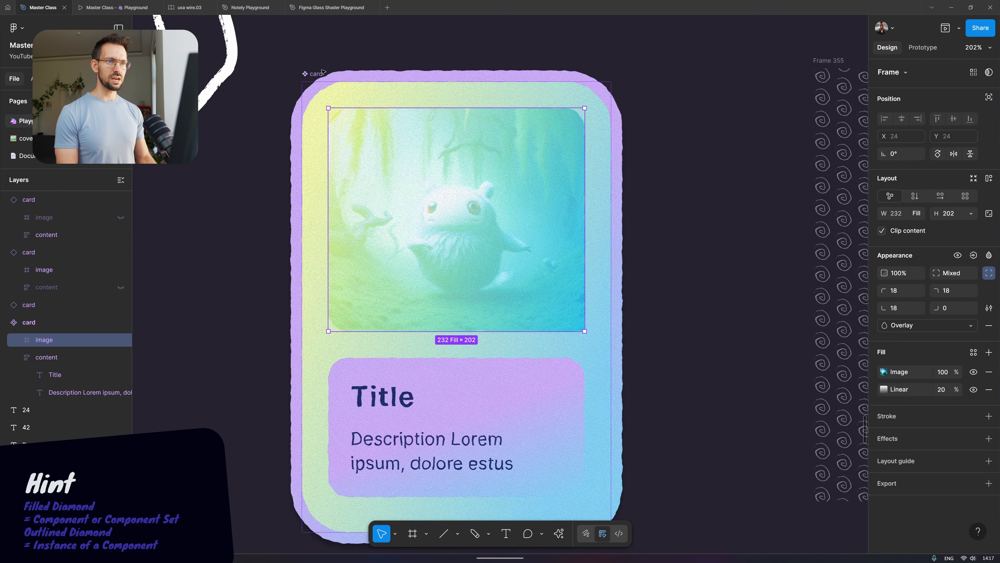
{"action": "scroll", "coordinate": [323, 72], "scroll_direction": "down", "scroll_amount": 5}
{"action": "left_click", "coordinate": [989, 255]}
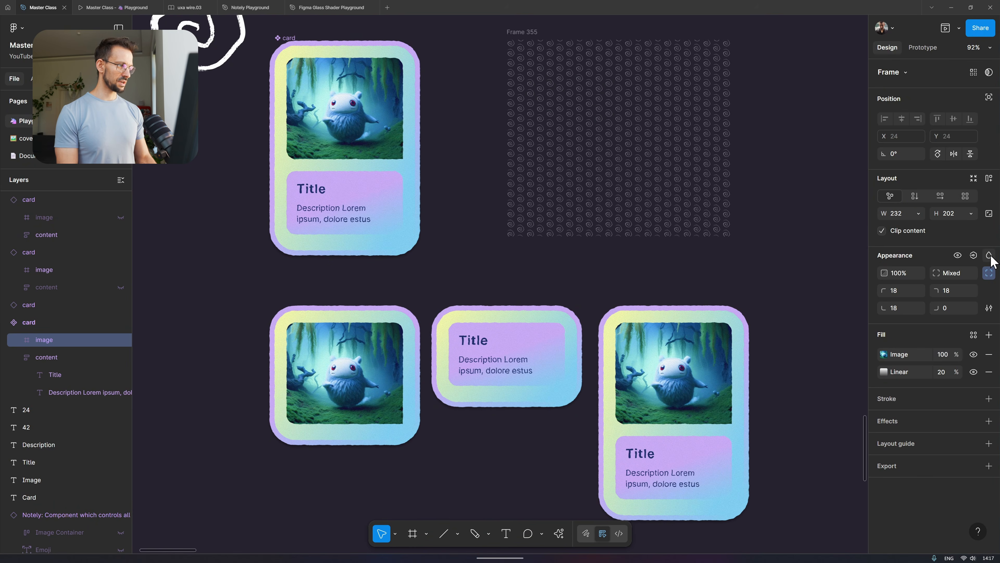
{"action": "left_click", "coordinate": [989, 255]}
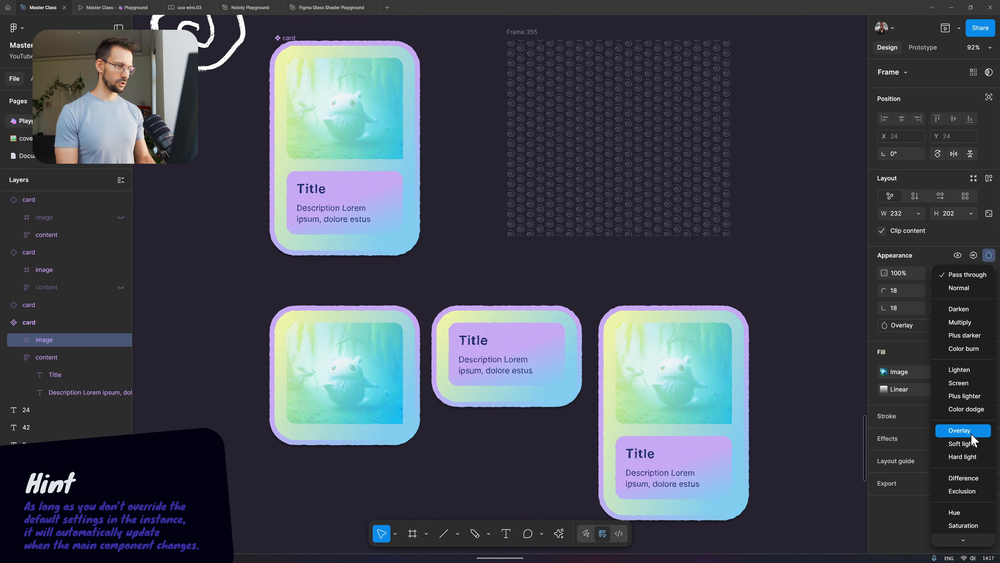
{"action": "left_click", "coordinate": [961, 431]}
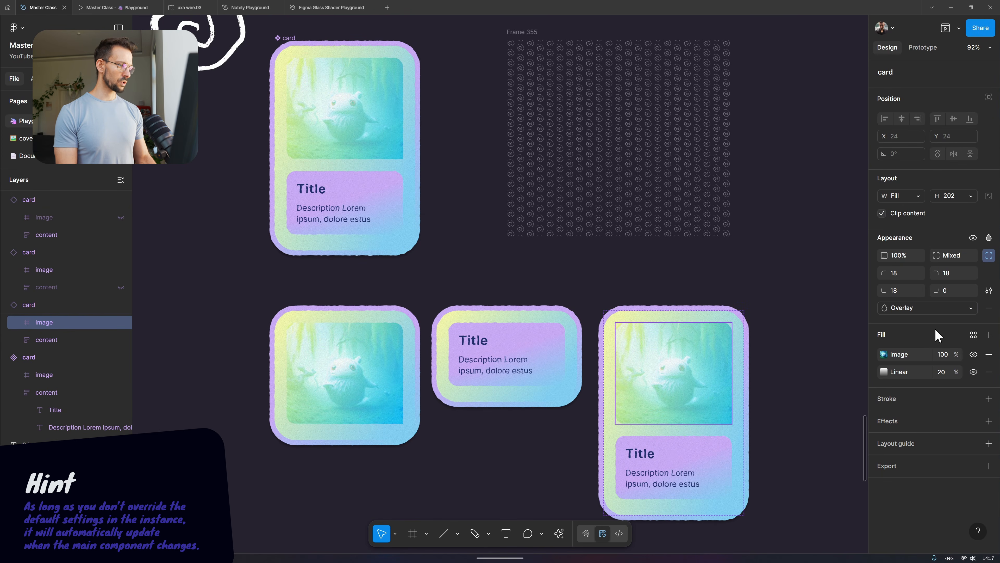
- Override the image in the first card instance by changing its blend mode to Exclusion
{"action": "left_click", "coordinate": [381, 398]}
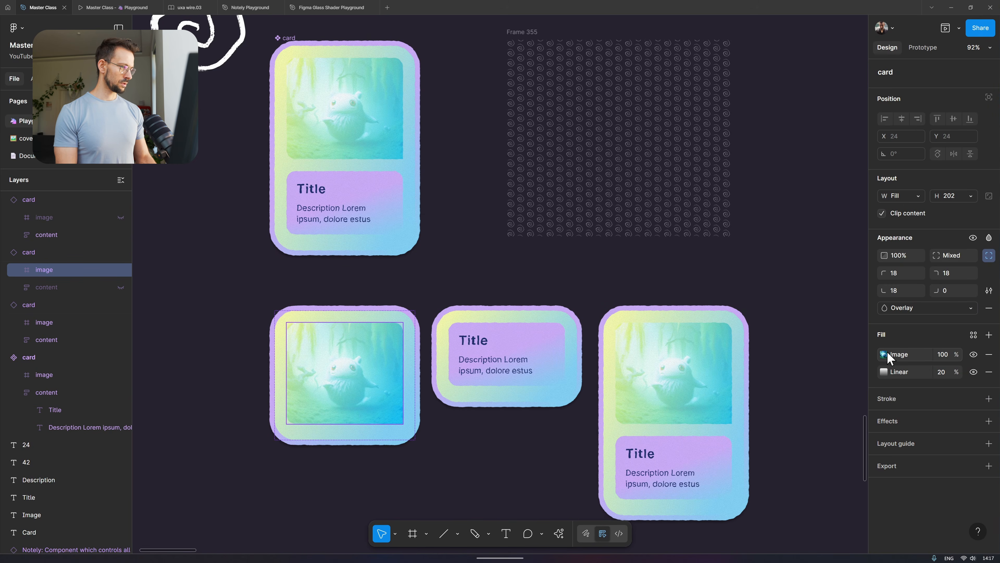
{"action": "left_click", "coordinate": [989, 238]}
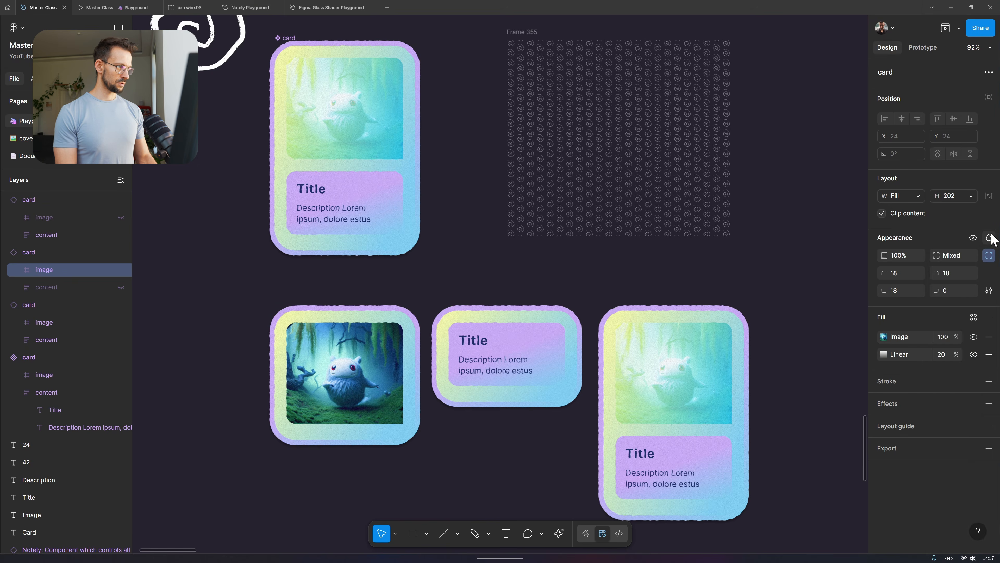
{"action": "left_click", "coordinate": [989, 237]}
{"action": "left_click", "coordinate": [962, 474]}
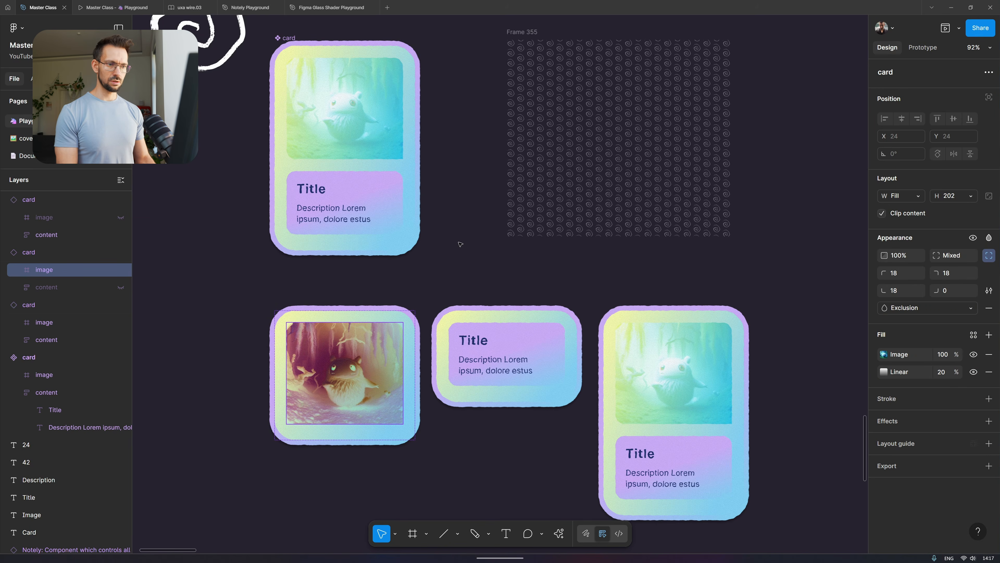
- Preview alternative blend modes such as Lighten on the main component's image without applying any
{"action": "left_click", "coordinate": [357, 103], "text": "ctrl"}
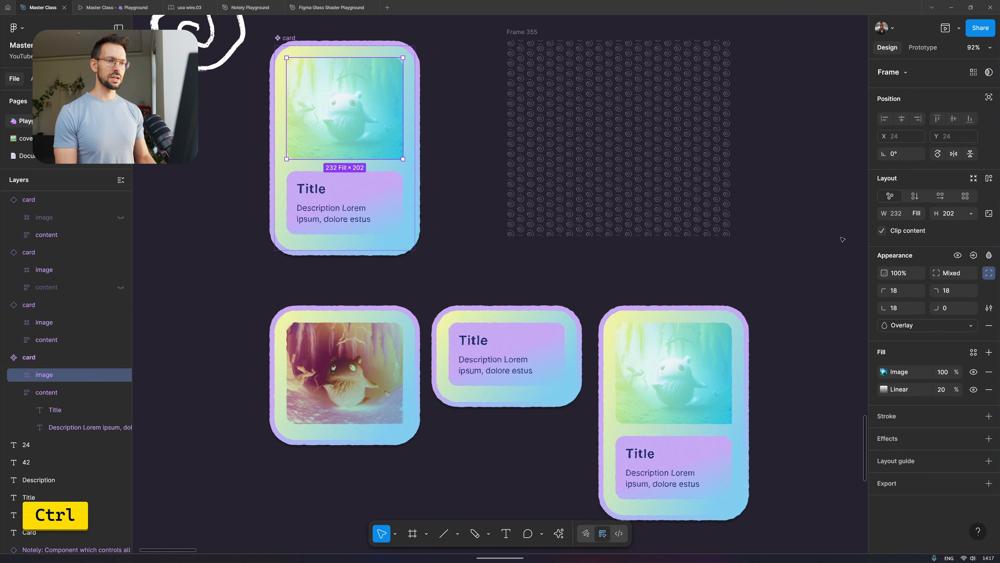
{"action": "left_click", "coordinate": [945, 327]}
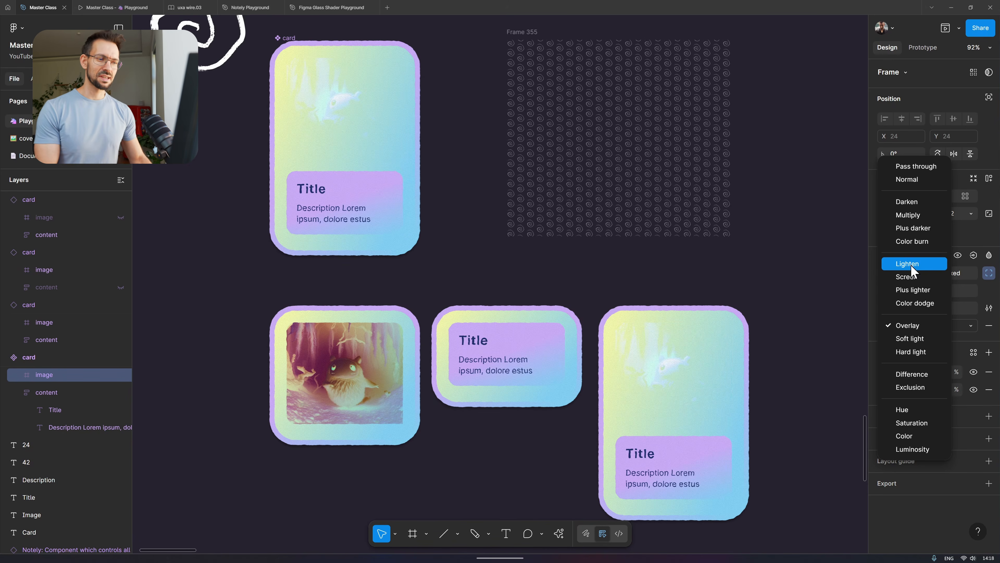
{"action": "key", "text": "Escape"}
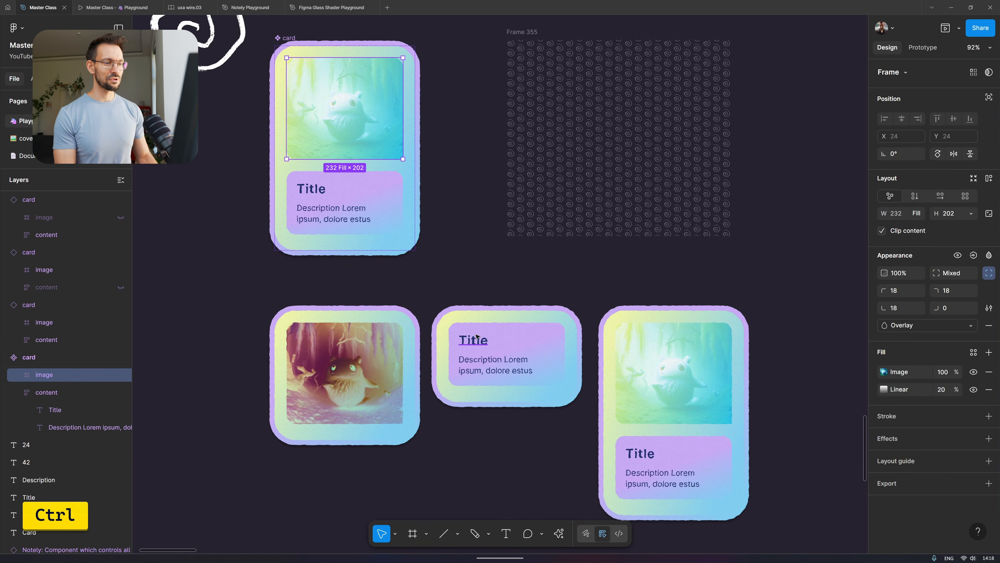
- Change the titles of the second and third card instances to "Card 2" and "Card 3"
{"action": "left_click", "coordinate": [476, 336], "text": "ctrl"}
{"action": "type", "text": "Card 2"}
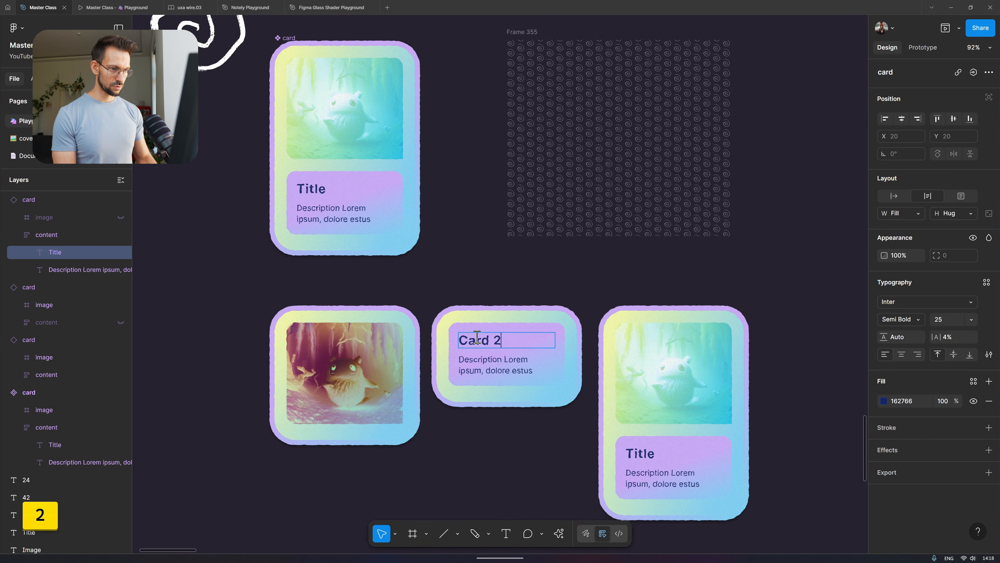
{"action": "double_click", "coordinate": [664, 455]}
{"action": "type", "text": "Card 3"}
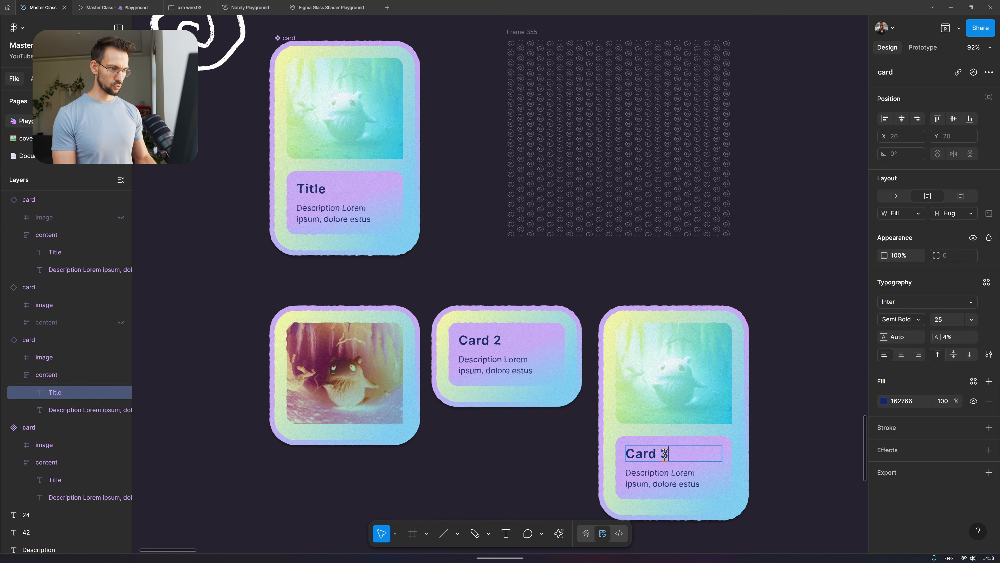
{"action": "left_click", "coordinate": [707, 424]}
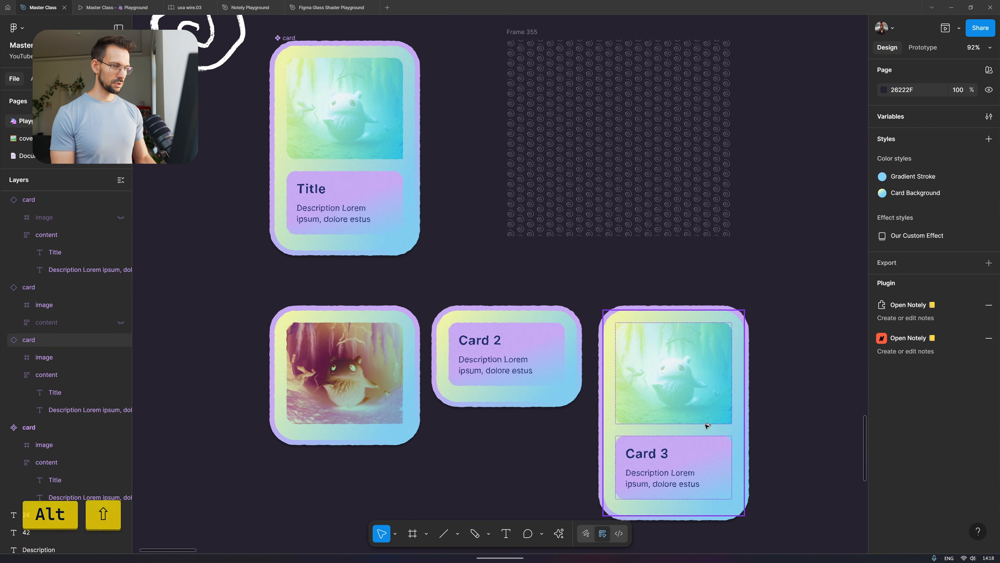
- Duplicate the "Card 2" instance directly below itself
{"action": "left_click_drag", "start_coordinate": [707, 424], "coordinate": [214, 394]}
{"action": "key", "text": "Delete"}
{"action": "left_click_drag", "start_coordinate": [491, 326], "coordinate": [489, 439]}
{"action": "left_click_drag", "start_coordinate": [489, 438], "coordinate": [490, 439]}
{"action": "left_click", "coordinate": [422, 508]}
{"action": "left_click_drag", "start_coordinate": [426, 517], "coordinate": [409, 498]}
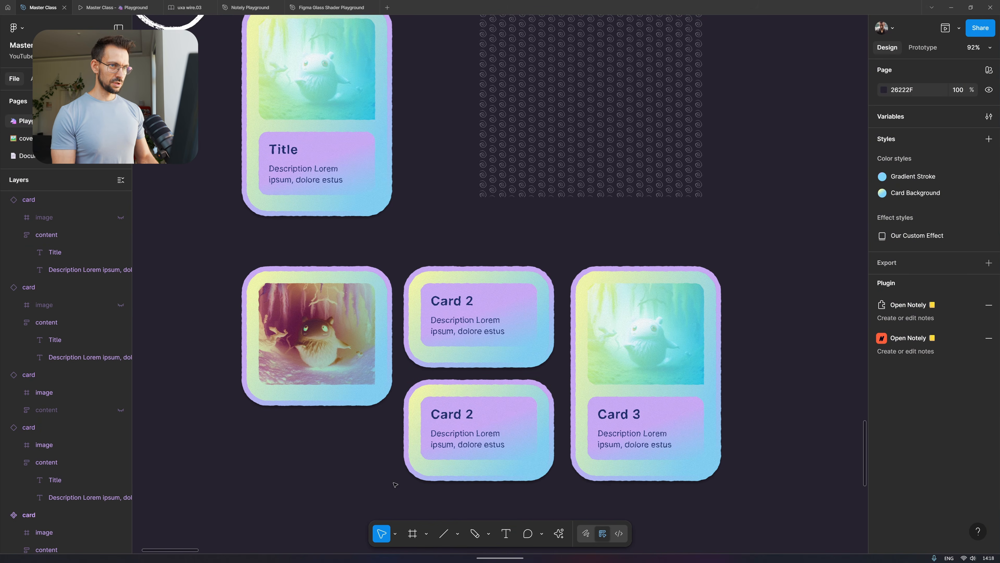
- Reset the content of the duplicated "Card 2" instance to match the main component
{"action": "left_click", "coordinate": [523, 439], "text": "ctrl"}
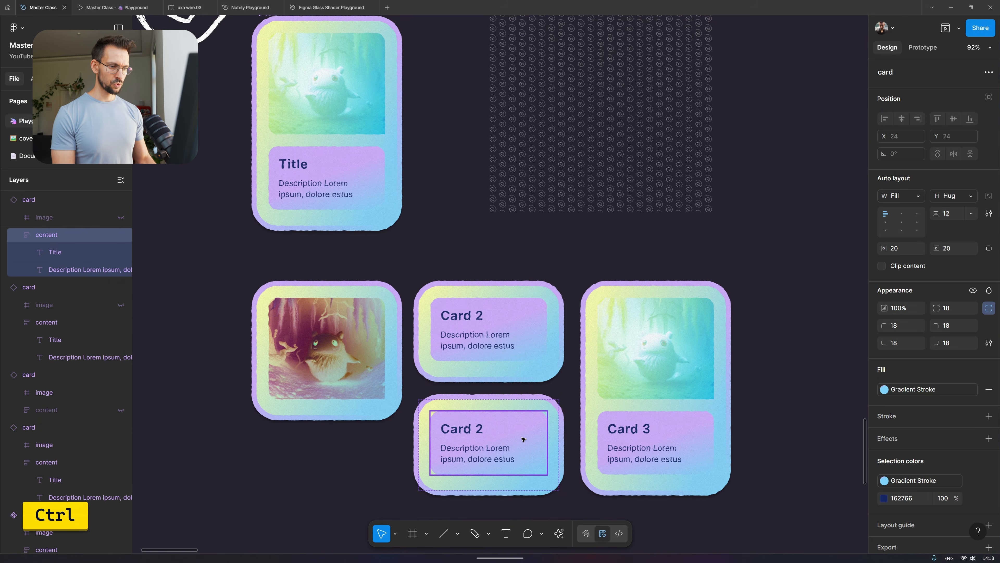
{"action": "right_click", "coordinate": [523, 439]}
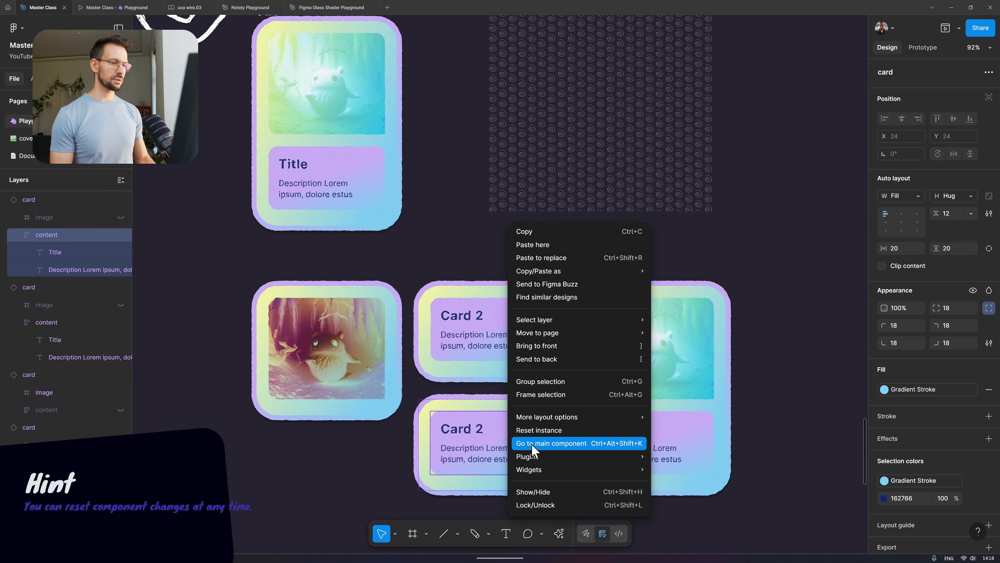
{"action": "left_click", "coordinate": [538, 429]}
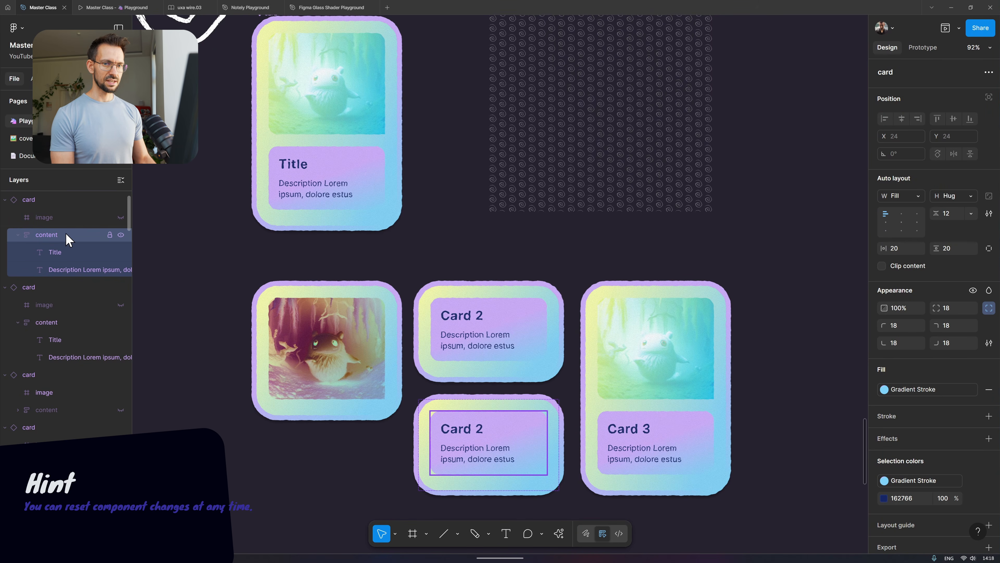
{"action": "key", "text": "ctrl"}
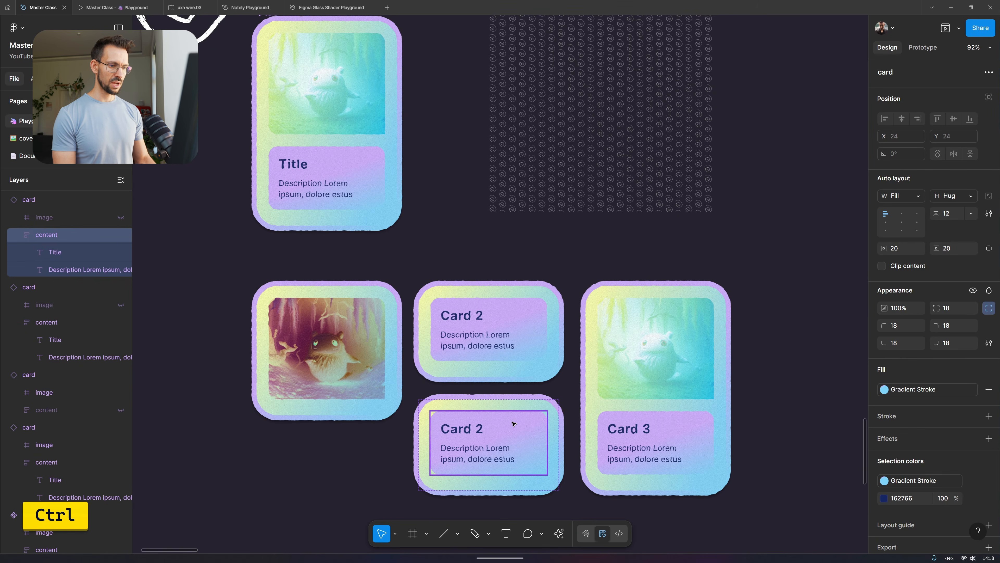
{"action": "right_click", "coordinate": [512, 424], "text": "ctrl"}
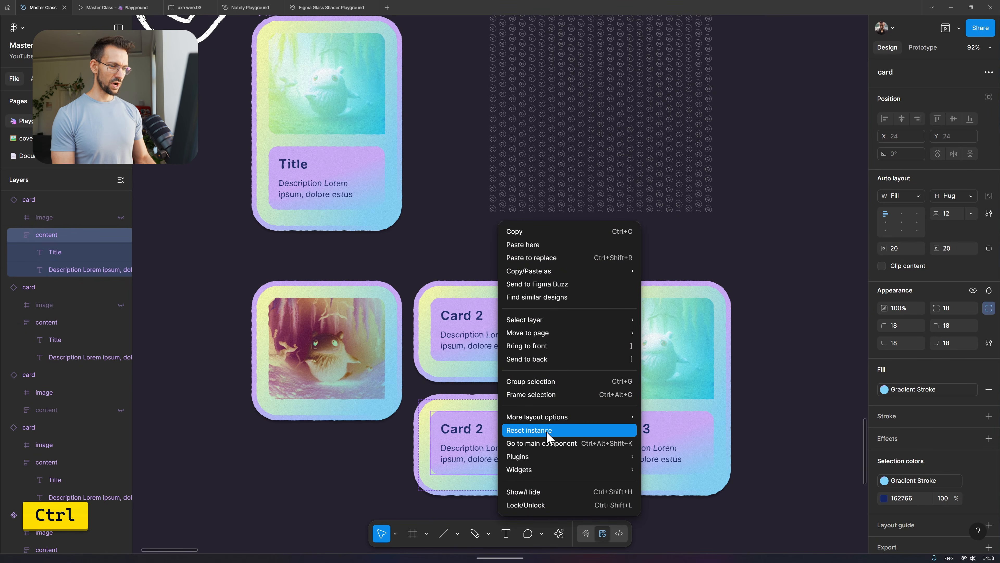
{"action": "left_click", "coordinate": [563, 431]}
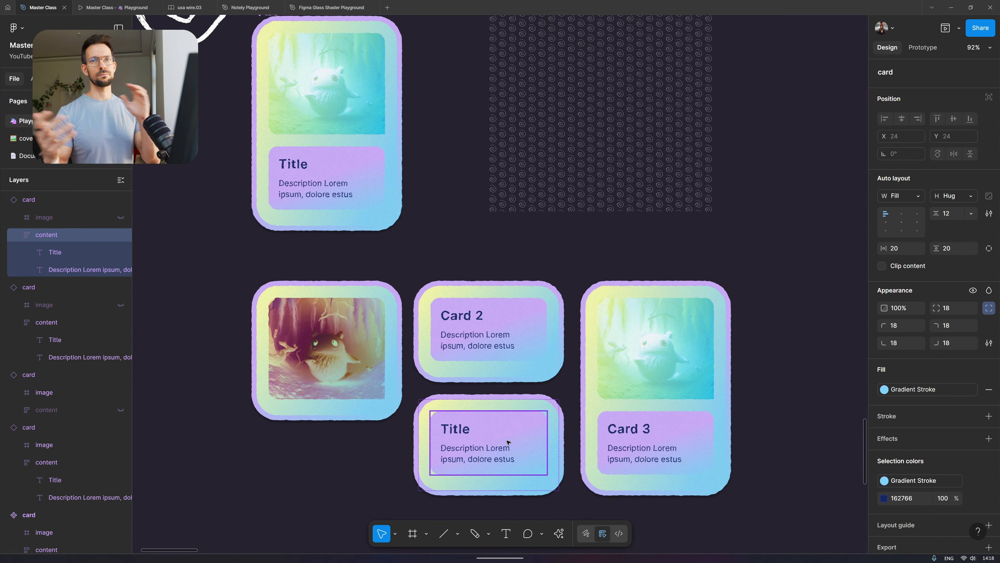
- Change the main component's title text to "Title Lorem"
{"action": "double_click", "coordinate": [296, 166], "text": "ctrl"}
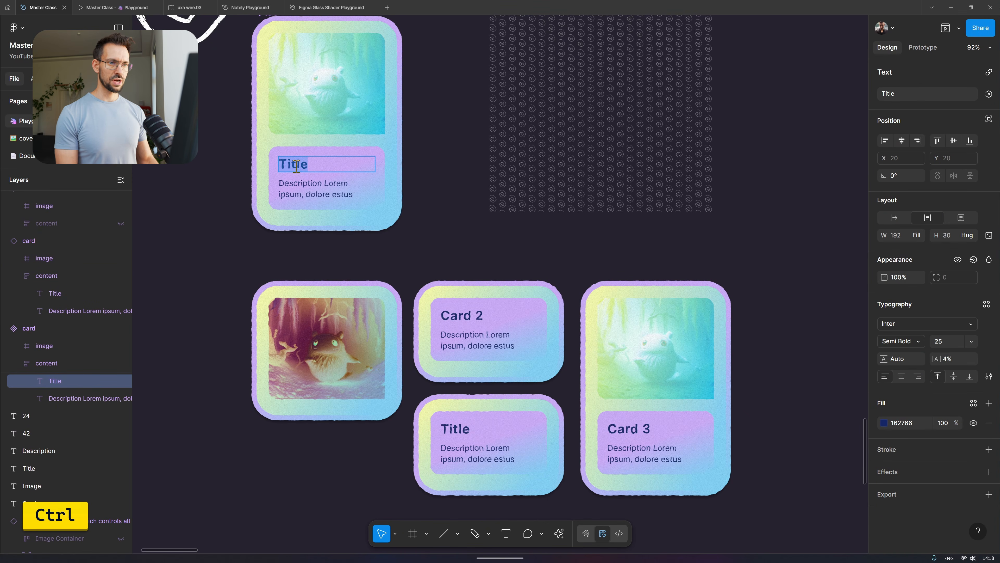
{"action": "key", "text": "Right"}
{"action": "type", "text": "Lorem"}
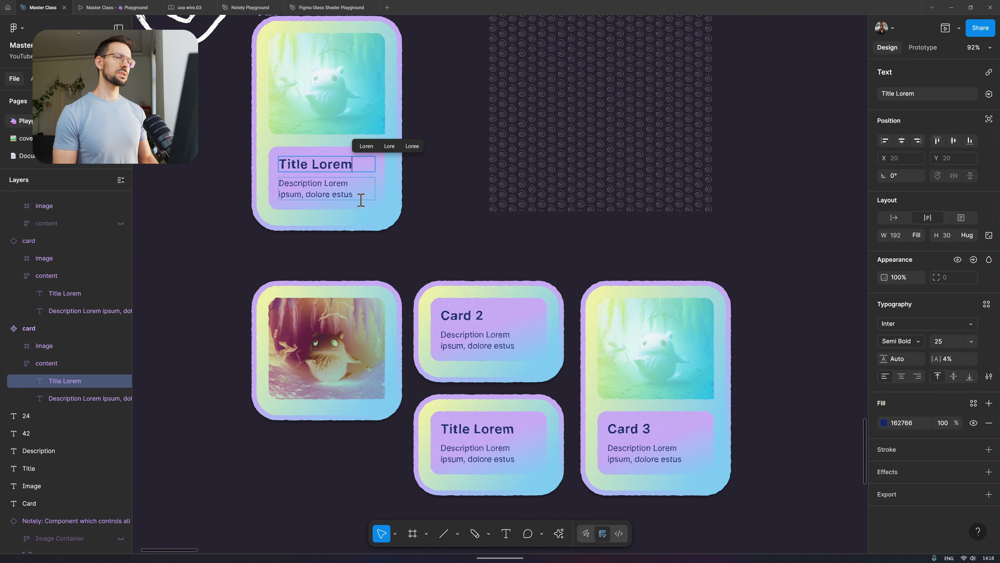
{"action": "left_click", "coordinate": [401, 225]}
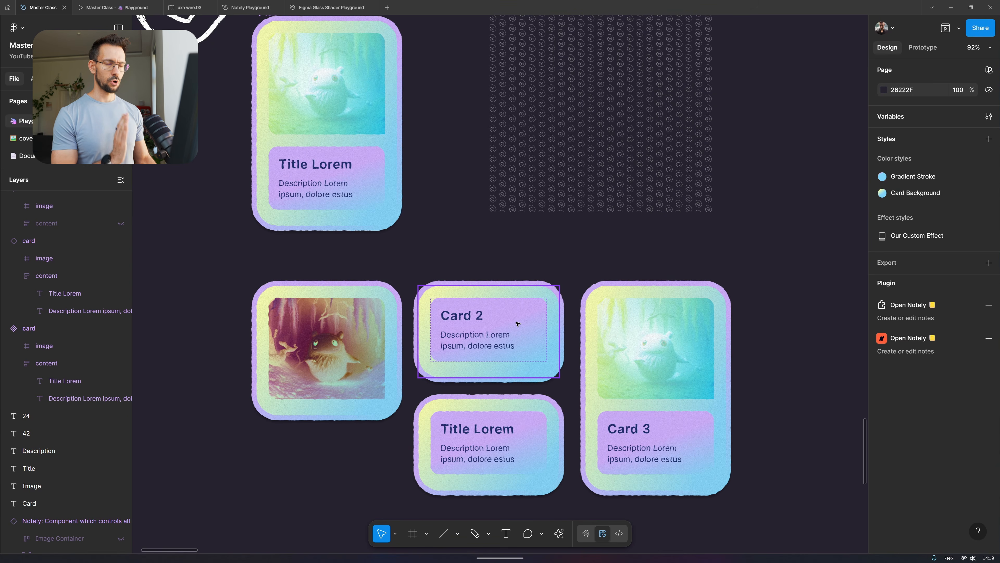
{"action": "scroll", "coordinate": [558, 246], "scroll_direction": "up", "scroll_amount": 1}
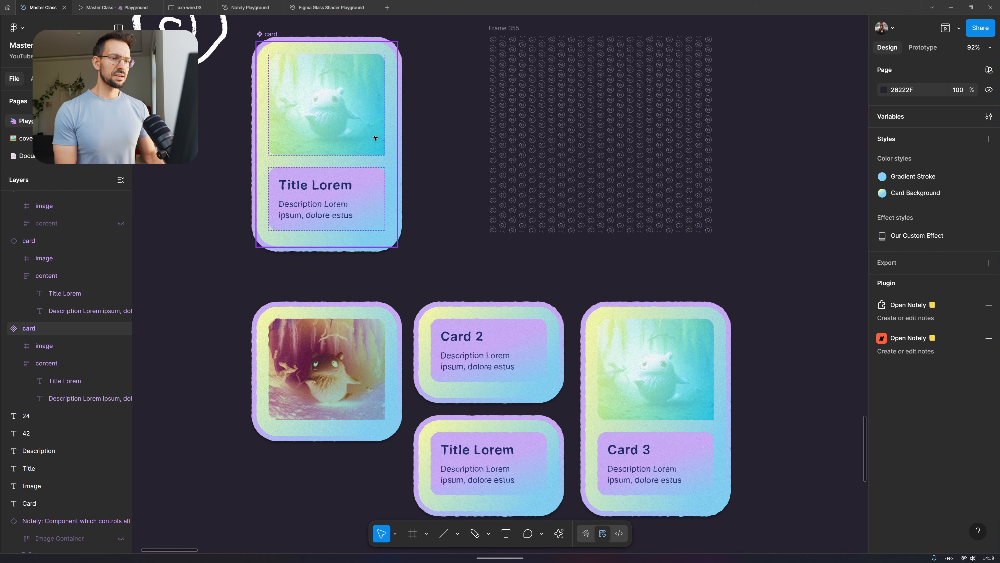
{"action": "scroll", "coordinate": [417, 154], "scroll_direction": "down", "scroll_amount": 3}
{"action": "left_click", "coordinate": [484, 95]}
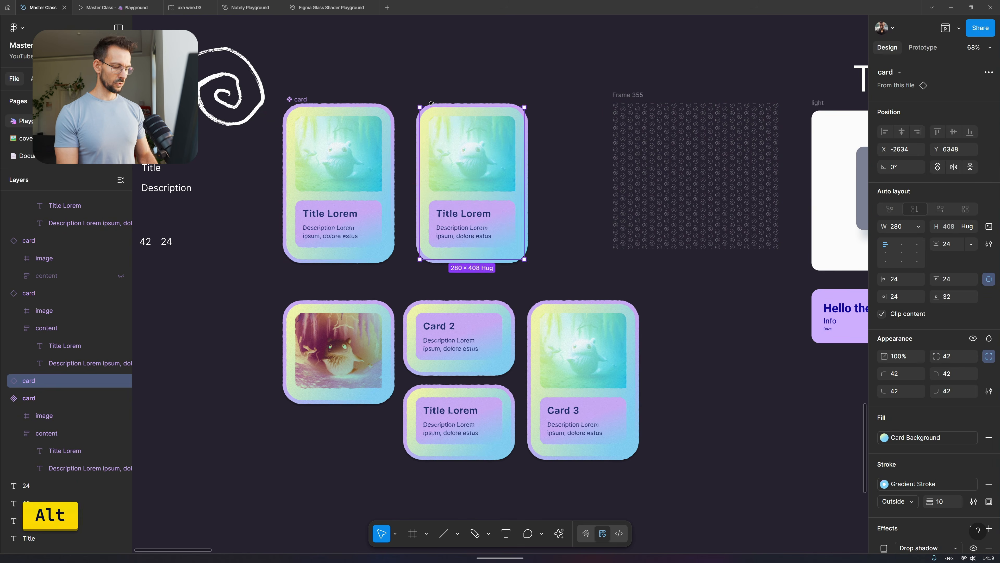
{"action": "key", "text": "Delete"}
{"action": "key", "text": "space"}
{"action": "left_click", "coordinate": [297, 97]}
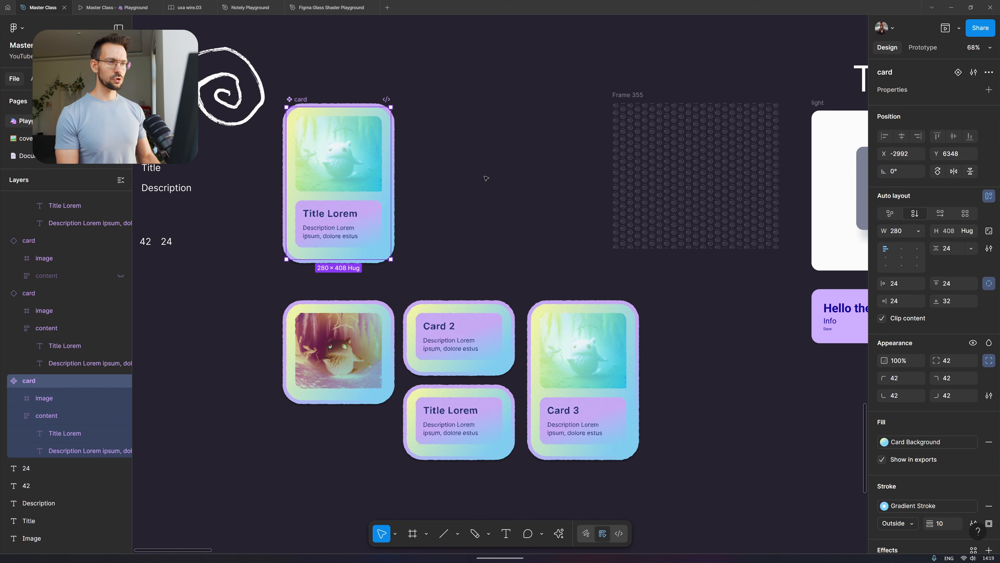
{"action": "left_click", "coordinate": [532, 193]}
- Add a text layer reading "Button" in the empty area beside the main card component
{"action": "scroll", "coordinate": [449, 226], "scroll_direction": "up", "scroll_amount": 3}
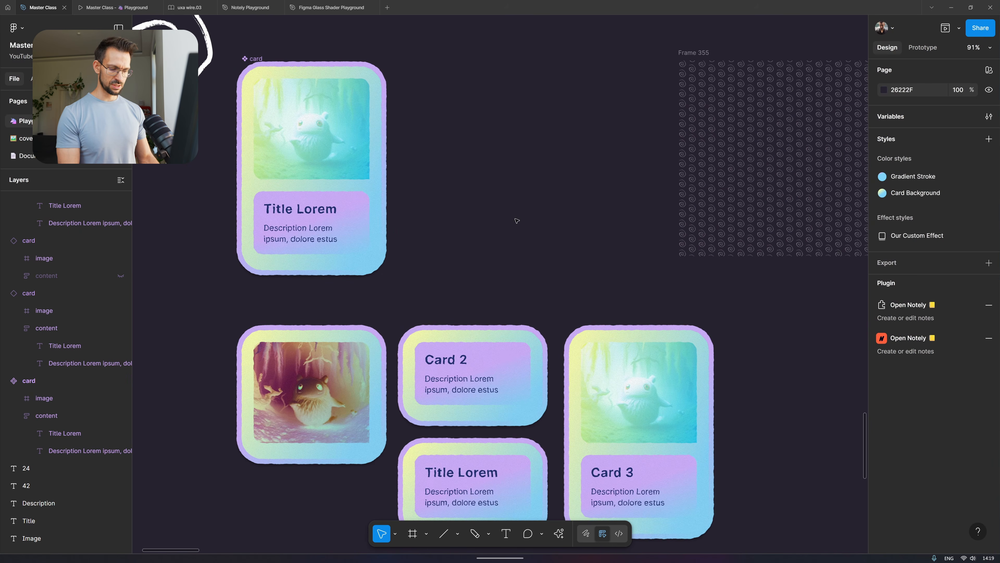
{"action": "key", "text": "t"}
{"action": "left_click", "coordinate": [464, 177]}
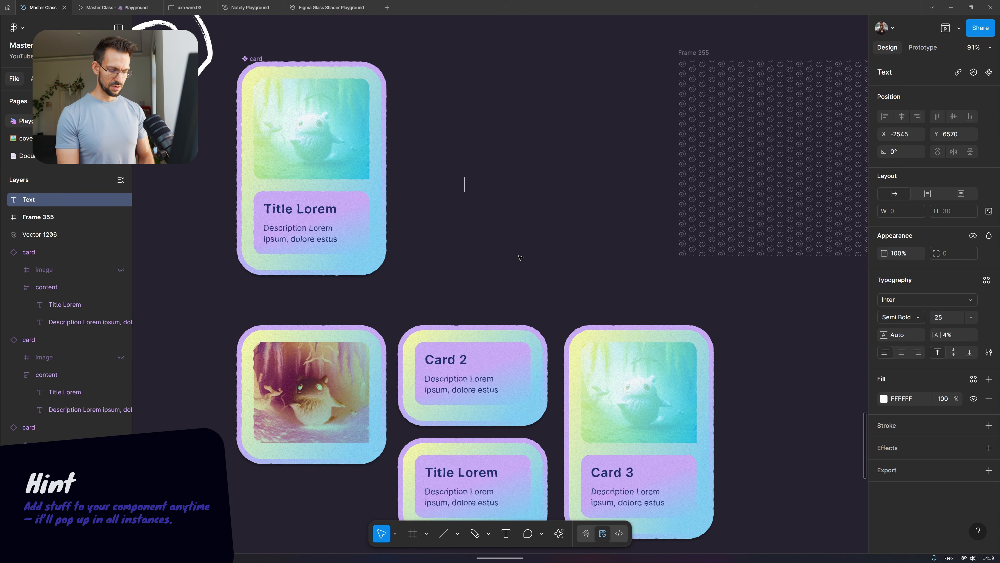
{"action": "type", "text": "Button"}
{"action": "key", "text": "Escape"}
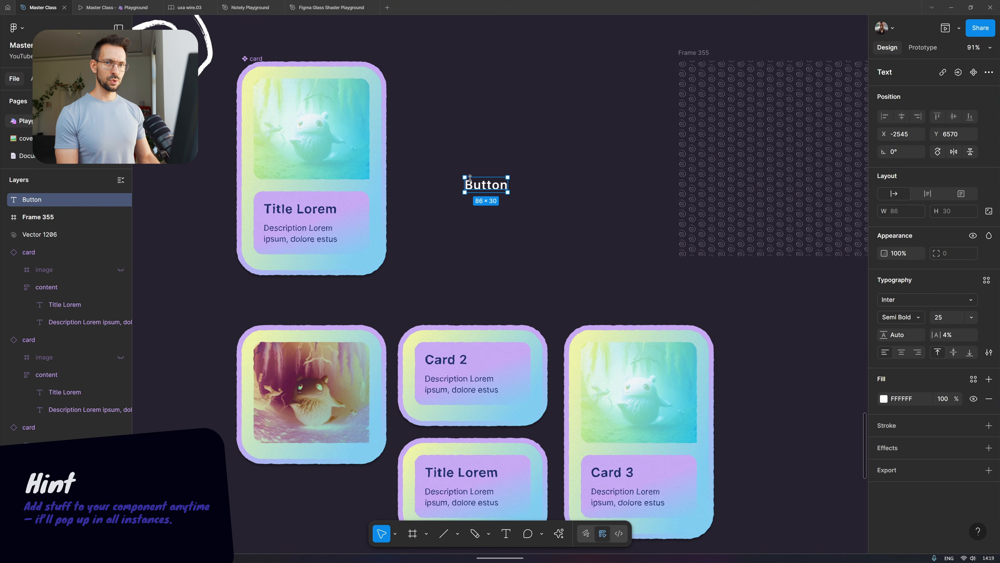
- Wrap the "Button" text in a single auto layout frame and undo the extra wrapper frames around it
{"action": "key", "text": "shift+a"}
{"action": "key", "text": "shift+a"}
{"action": "key", "text": "shift+a"}
{"action": "key", "text": "shift+a"}
{"action": "key", "text": "shift+a"}
{"action": "key", "text": "shift+a"}
{"action": "key", "text": "shift+a"}
{"action": "key", "text": "shift+a"}
{"action": "key", "text": "shift+a"}
{"action": "key", "text": "shift+a"}
{"action": "key", "text": "shift+a"}
{"action": "key", "text": "shift+a"}
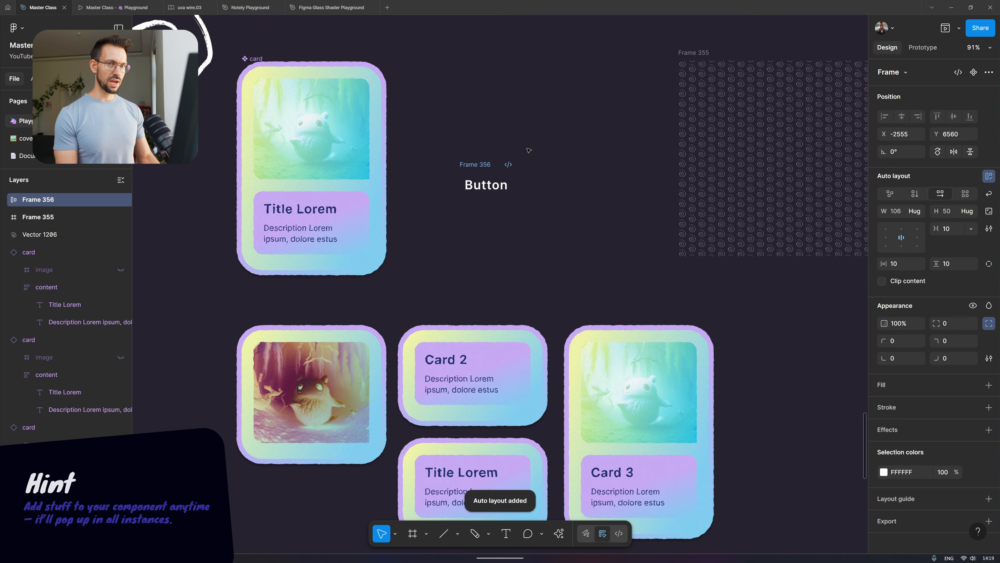
{"action": "key", "text": "ctrl+z"}
{"action": "key", "text": "ctrl+z"}
{"action": "key", "text": "ctrl+z"}
{"action": "key", "text": "ctrl+z"}
{"action": "key", "text": "ctrl+z"}
{"action": "key", "text": "ctrl+z"}
{"action": "key", "text": "ctrl+z"}
{"action": "key", "text": "ctrl+z"}
{"action": "key", "text": "ctrl+z"}
{"action": "key", "text": "ctrl+z"}
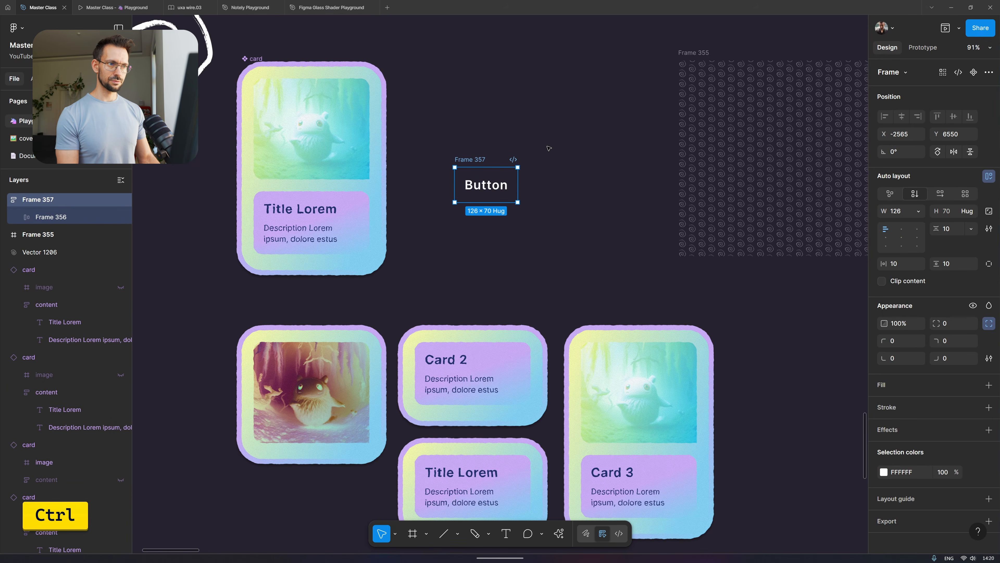
{"action": "key", "text": "ctrl+z"}
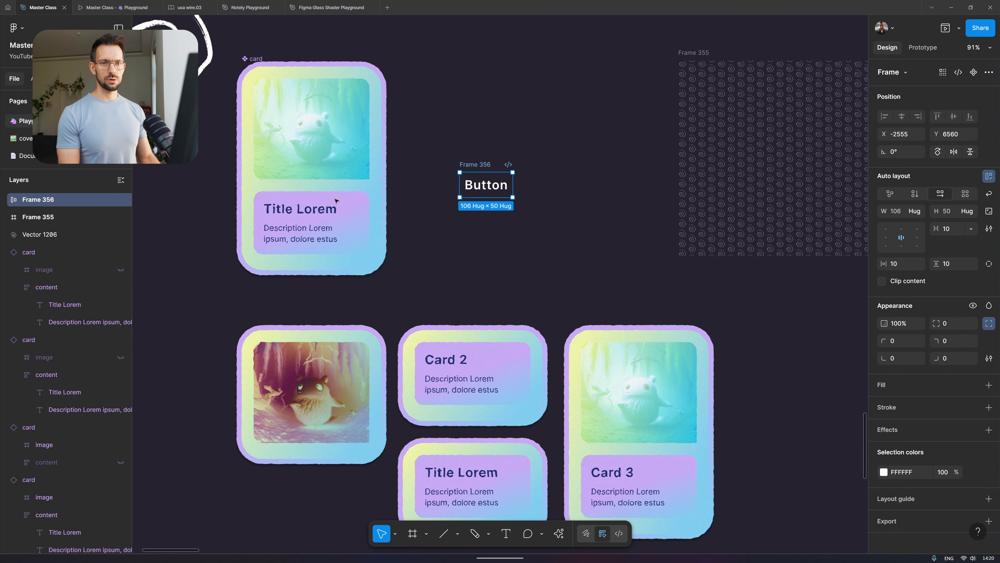
- Set the button frame's horizontal padding to 20 and its corner radius to 6
{"action": "left_click", "coordinate": [5, 199]}
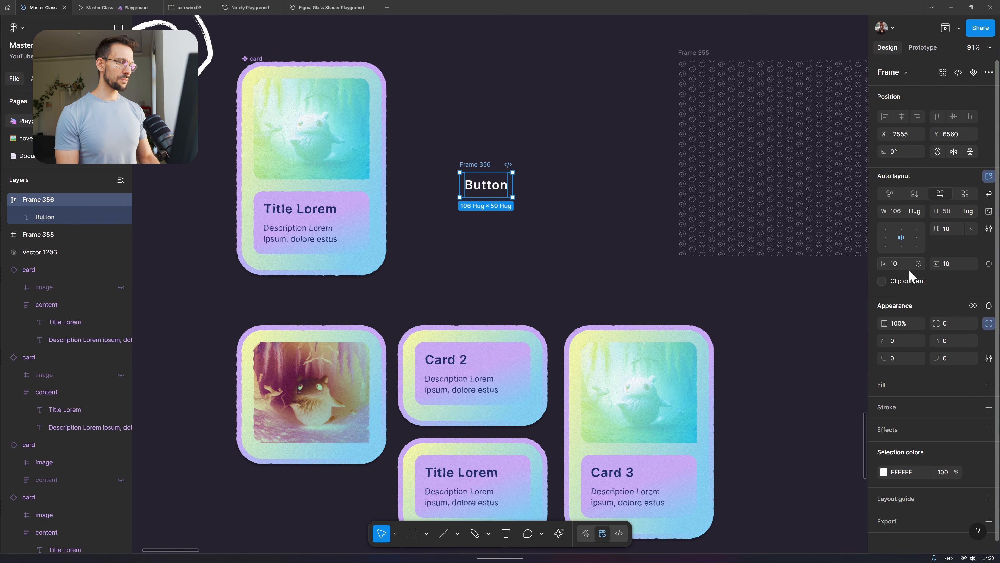
{"action": "key", "text": "shift"}
{"action": "left_click_drag", "start_coordinate": [903, 270], "coordinate": [908, 271]}
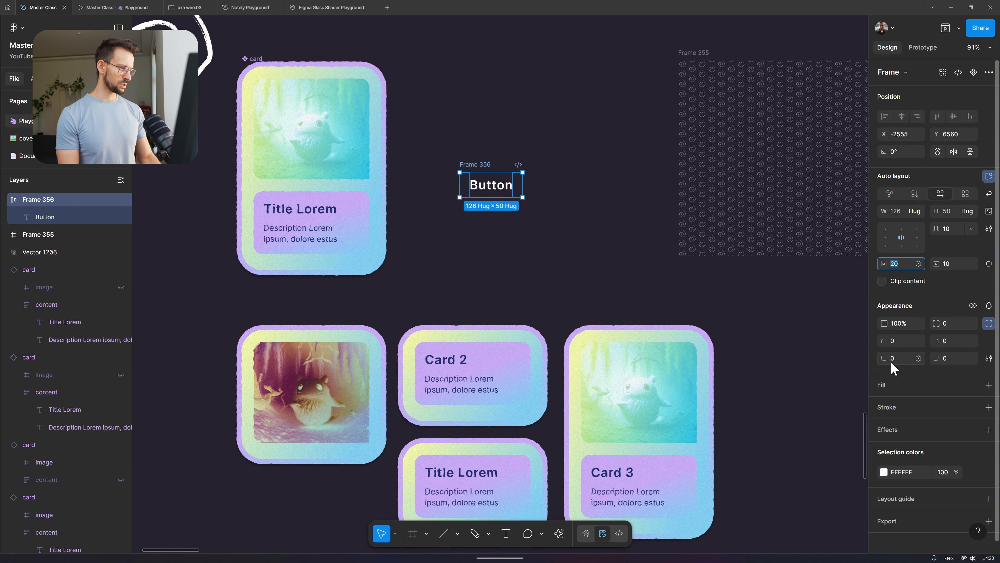
{"action": "left_click_drag", "start_coordinate": [940, 322], "coordinate": [998, 320]}
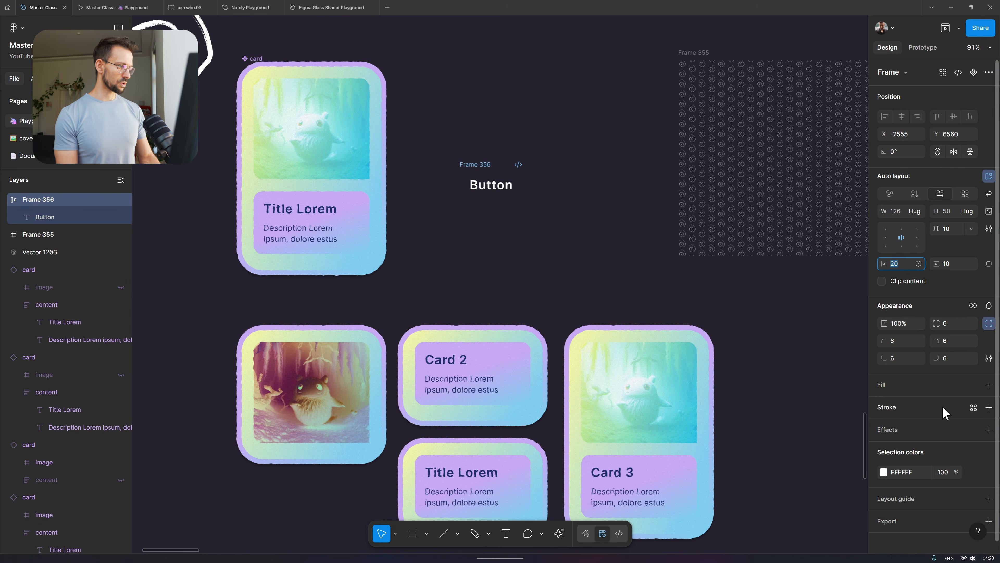
- Fill the button frame with the Gradient Stroke style and colour its text dark blue 0C0C8C
{"action": "left_click", "coordinate": [989, 385]}
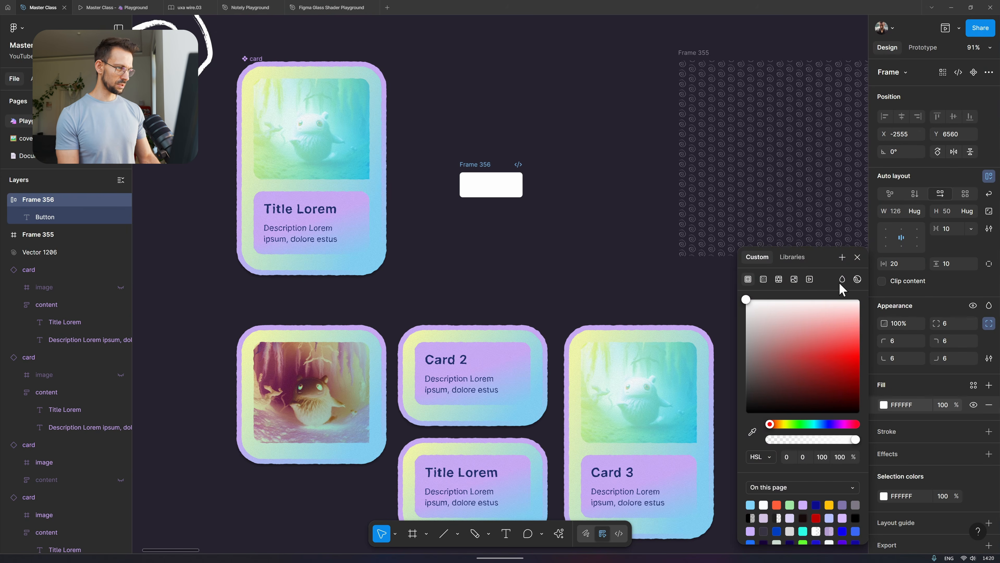
{"action": "left_click", "coordinate": [974, 385]}
{"action": "left_click", "coordinate": [755, 430]}
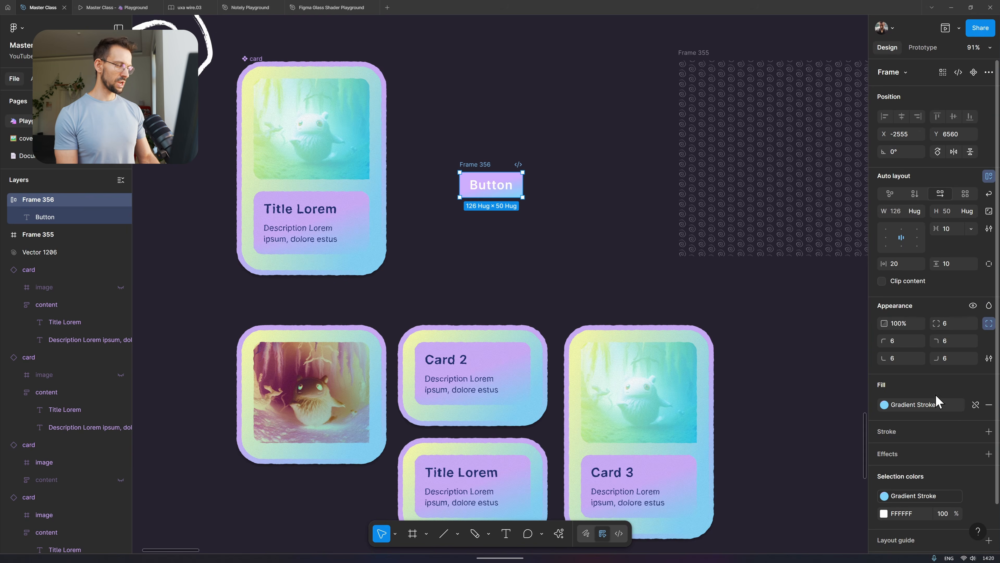
{"action": "left_click", "coordinate": [506, 187], "text": "ctrl"}
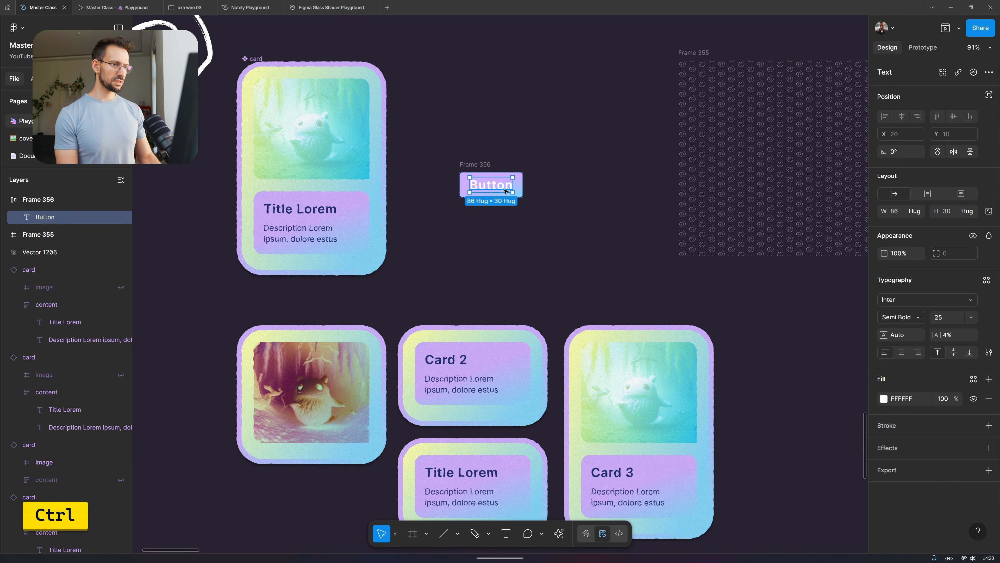
{"action": "left_click", "coordinate": [973, 380]}
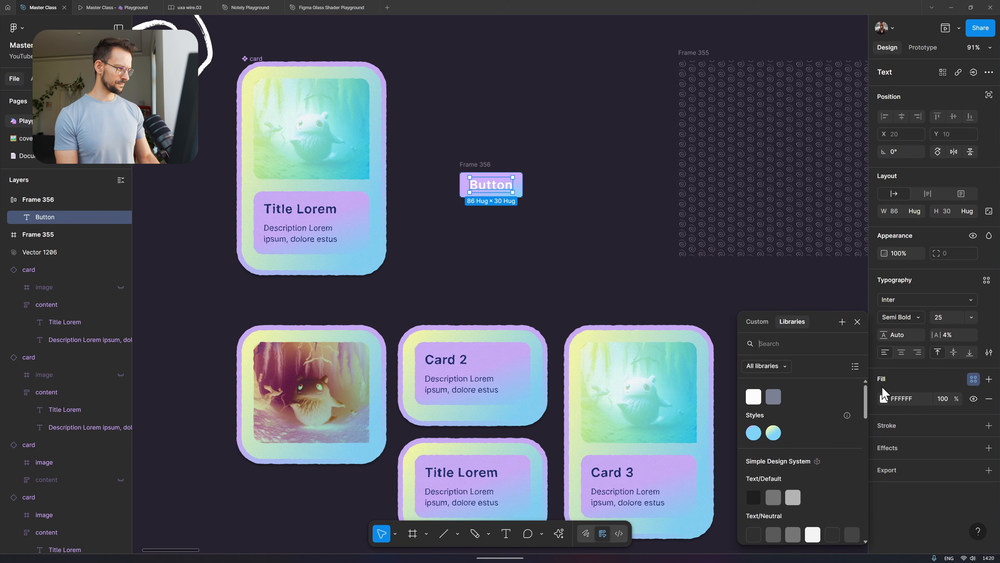
{"action": "left_click", "coordinate": [884, 398]}
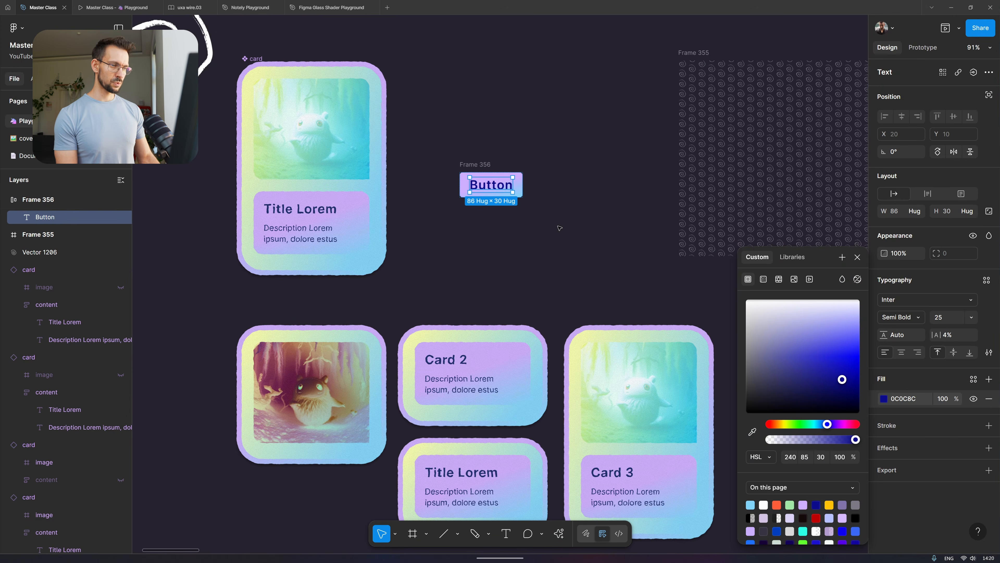
- Turn the button frame into a component named "button" and move it next to the upper edge of the main card
{"action": "double_click", "coordinate": [488, 165]}
{"action": "type", "text": "button"}
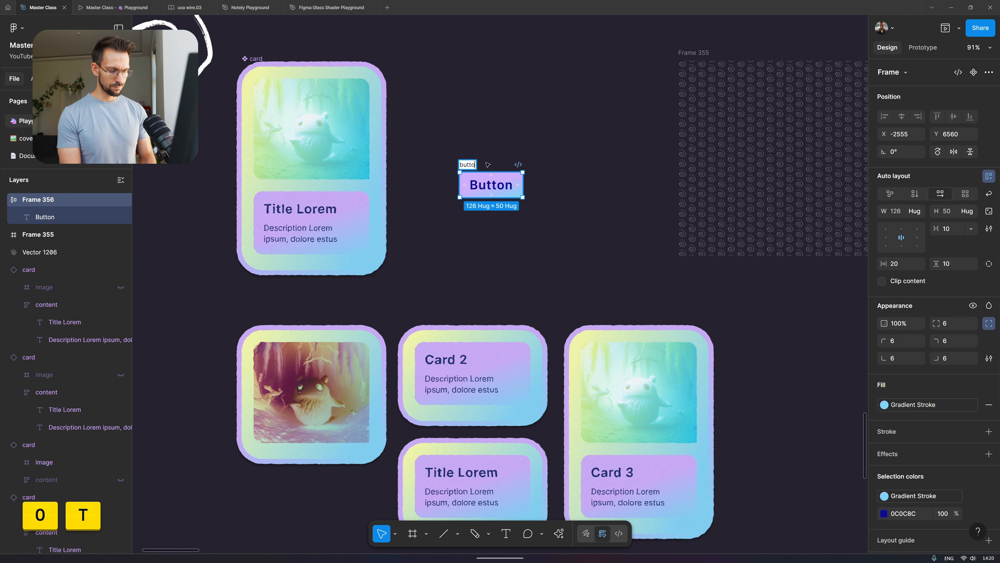
{"action": "key", "text": "Return"}
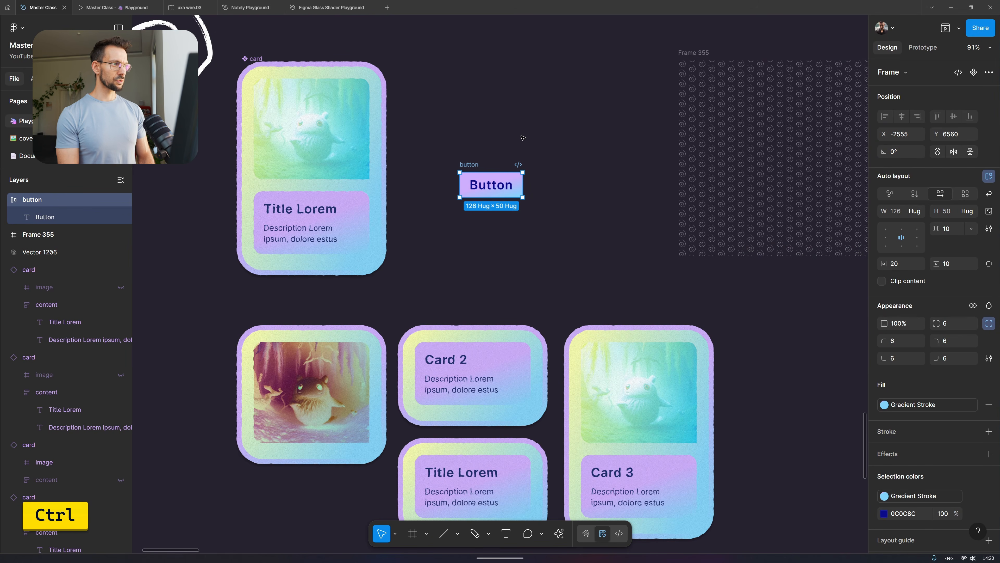
{"action": "left_click", "coordinate": [976, 75]}
{"action": "left_click_drag", "start_coordinate": [481, 166], "coordinate": [442, 54]}
- Paste an instance of the button into the main card below its content and set its width to Fill container
{"action": "key", "text": "ctrl+c"}
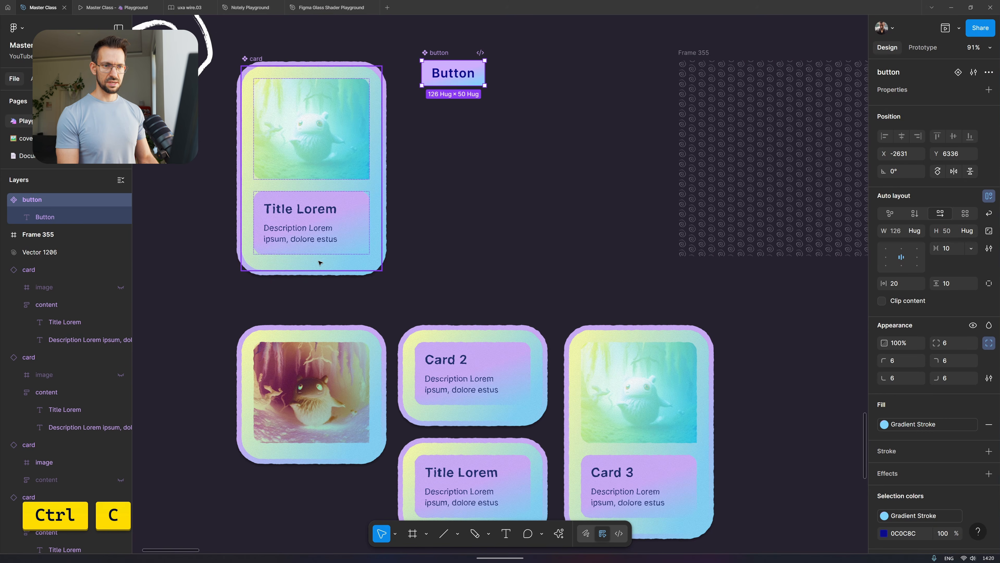
{"action": "left_click", "coordinate": [319, 263]}
{"action": "key", "text": "ctrl+v"}
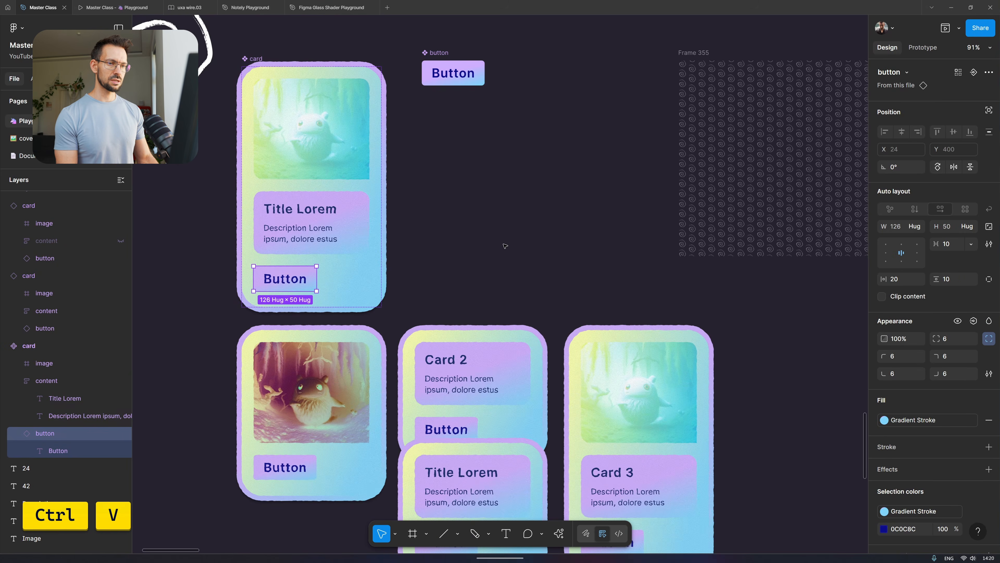
{"action": "left_click", "coordinate": [915, 226]}
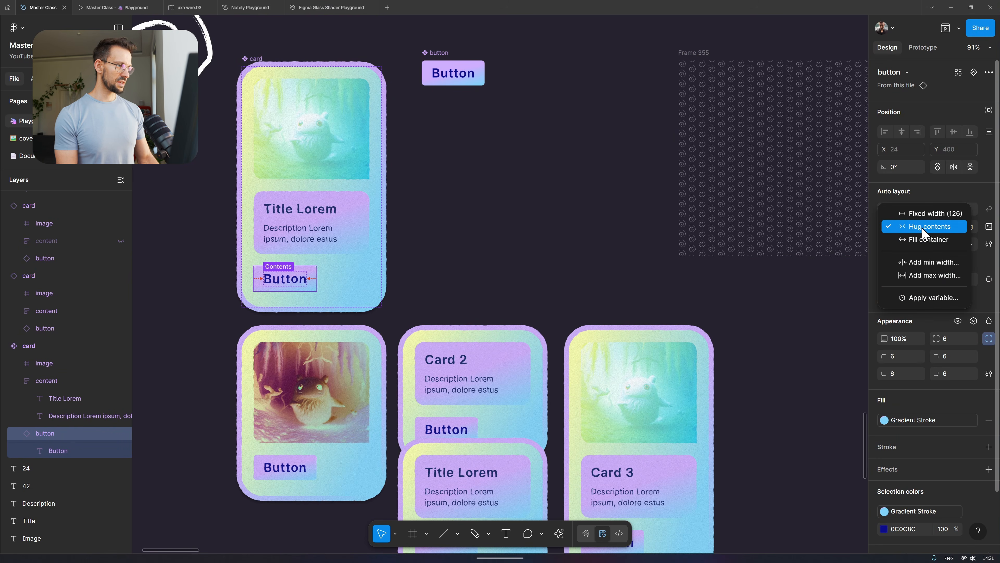
{"action": "left_click", "coordinate": [928, 241]}
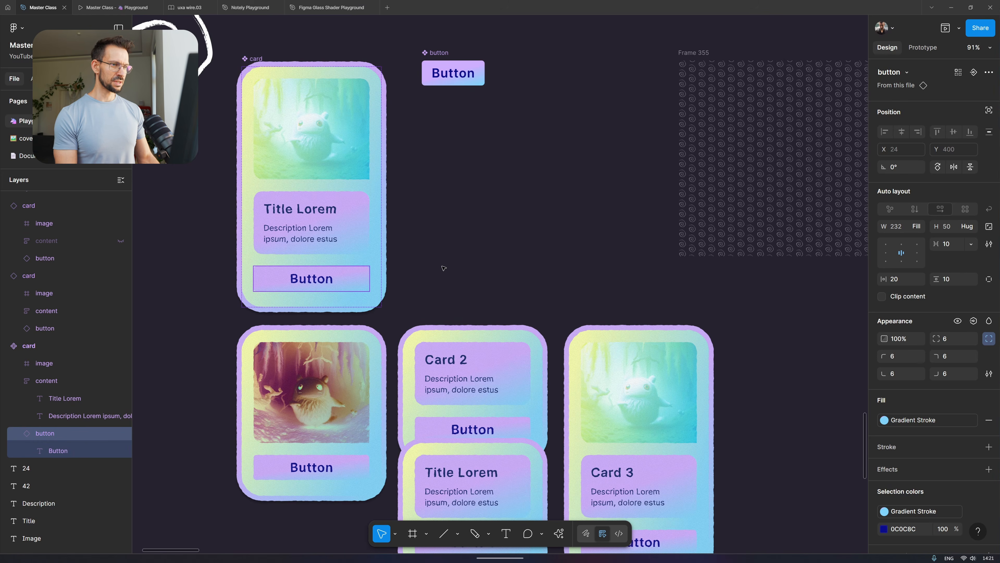
- Create a "Show button" property with value True that controls the visibility of the main card's button
{"action": "scroll", "coordinate": [497, 256], "scroll_direction": "down", "scroll_amount": 3}
{"action": "scroll", "coordinate": [549, 242], "scroll_direction": "up", "scroll_amount": 1}
{"action": "left_click", "coordinate": [496, 147]}
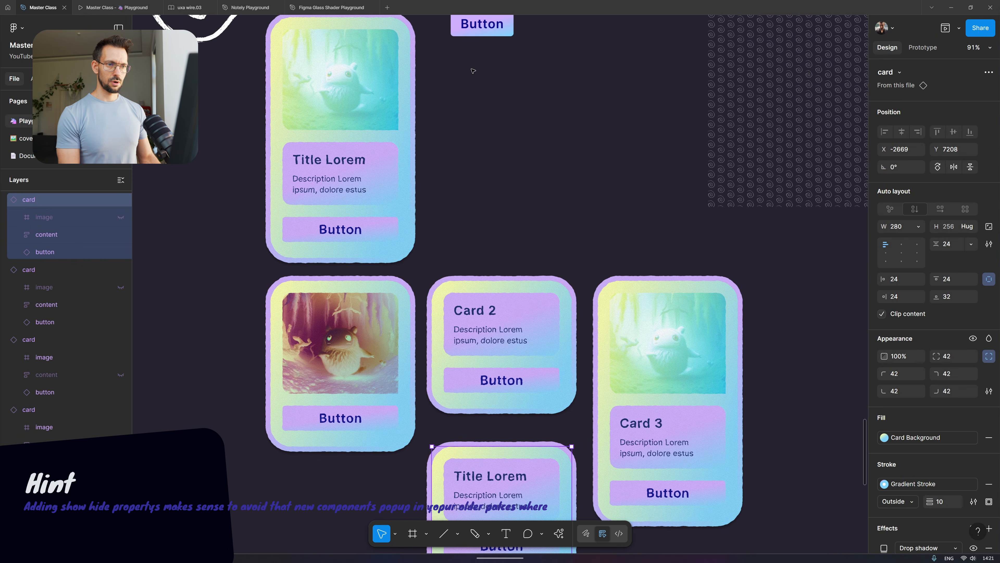
{"action": "scroll", "coordinate": [474, 71], "scroll_direction": "left", "scroll_amount": 1}
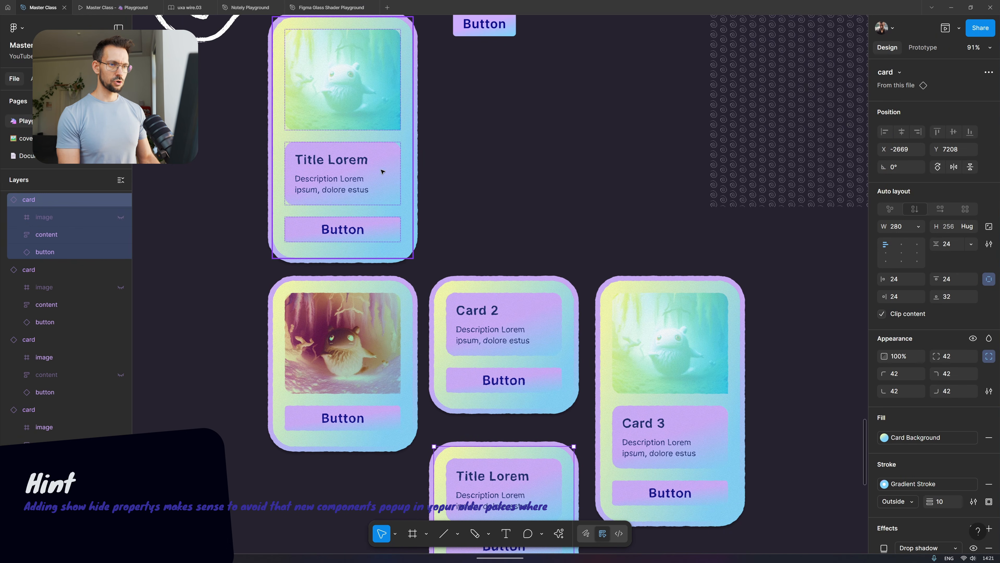
{"action": "scroll", "coordinate": [379, 188], "scroll_direction": "up", "scroll_amount": 3}
{"action": "left_click", "coordinate": [381, 280]}
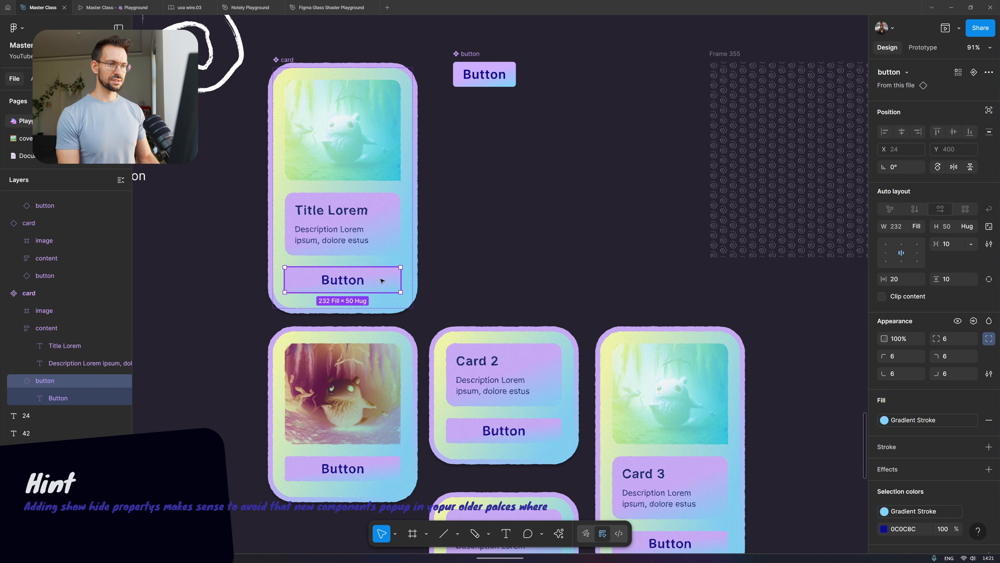
{"action": "left_click", "coordinate": [973, 322]}
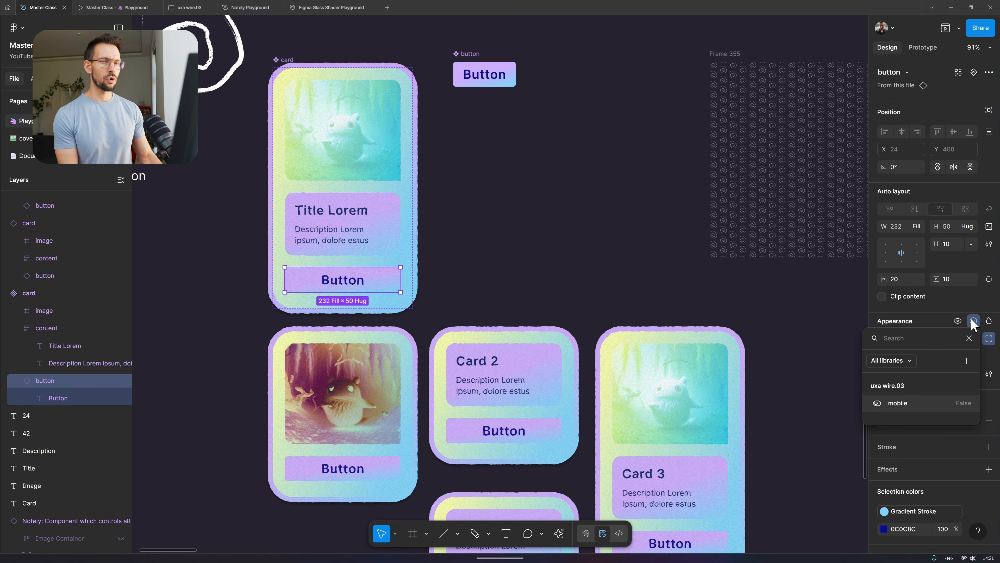
{"action": "left_click", "coordinate": [974, 321]}
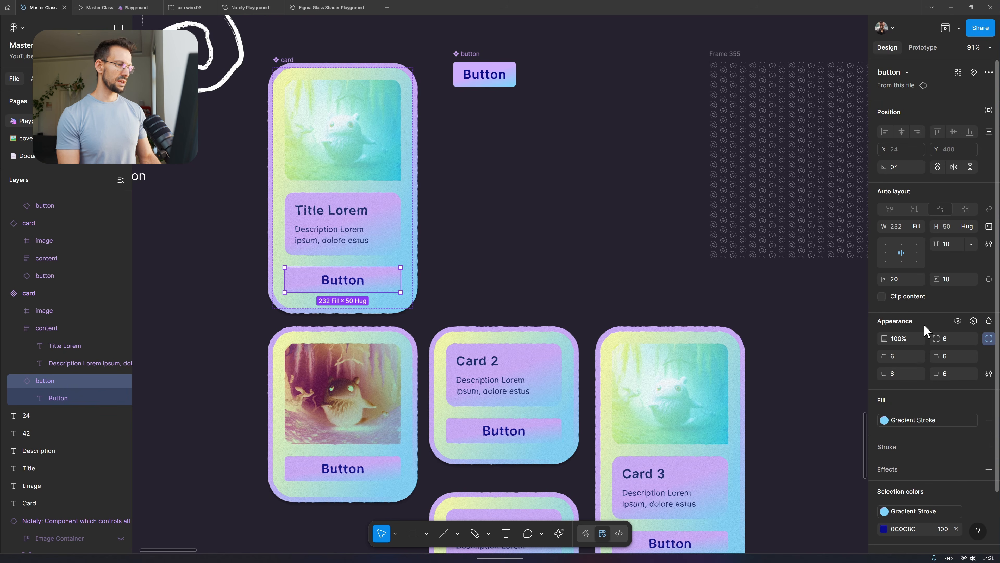
{"action": "left_click", "coordinate": [974, 322]}
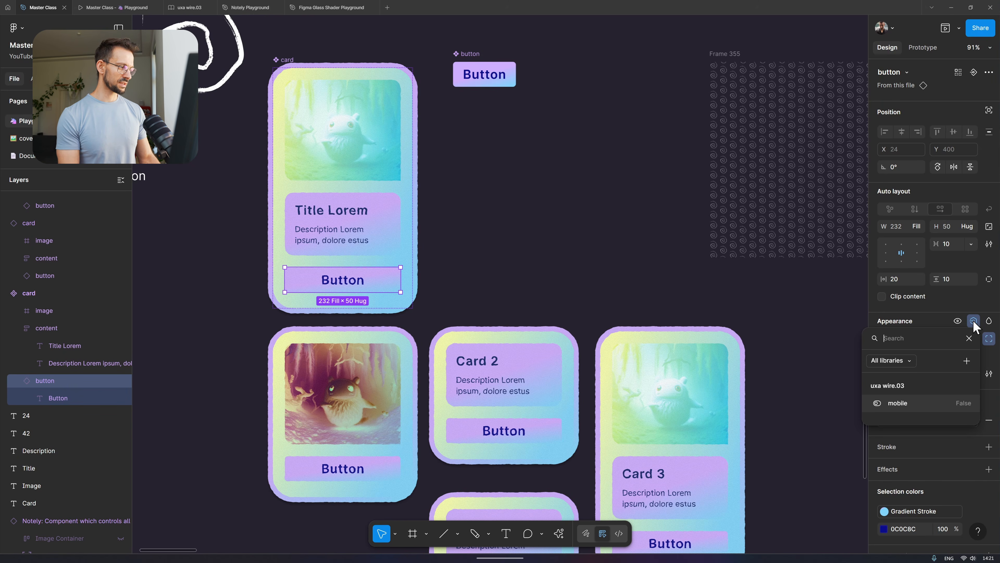
{"action": "left_click", "coordinate": [966, 361]}
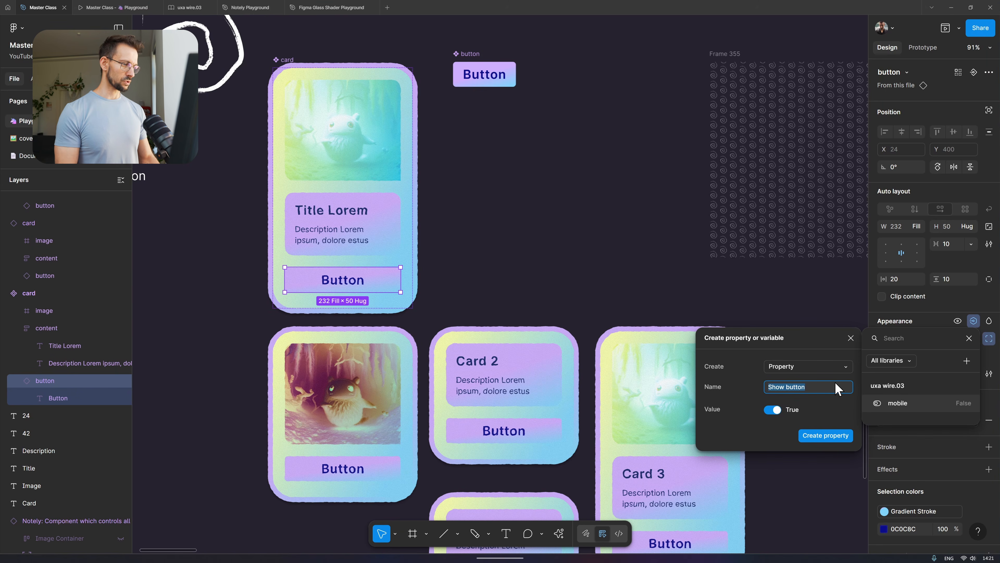
{"action": "left_click", "coordinate": [822, 437]}
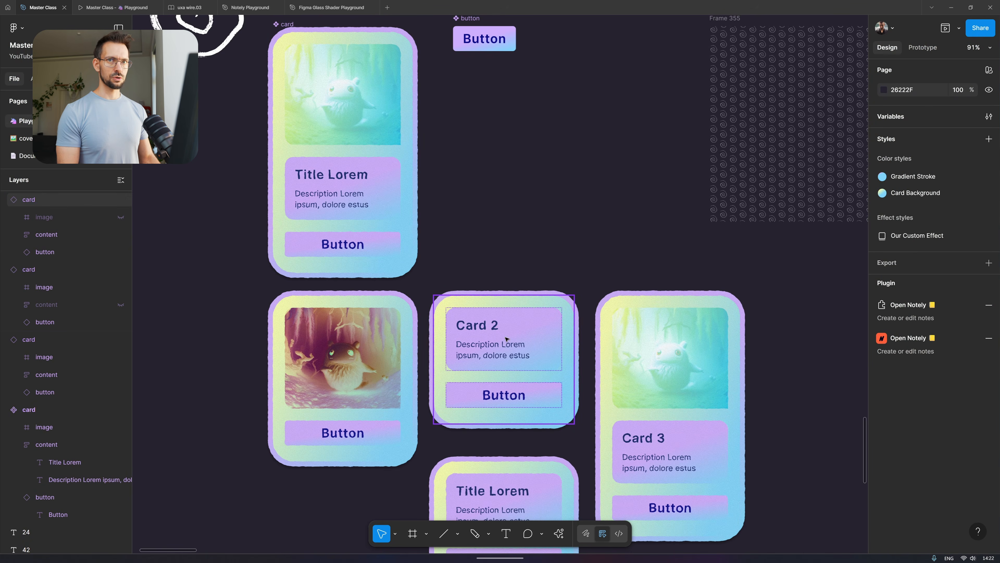
- Turn off Show button on the "Card 2" and "Card 3" instances and on the "Title Lorem" instance below "Card 2"
{"action": "left_click", "coordinate": [507, 345]}
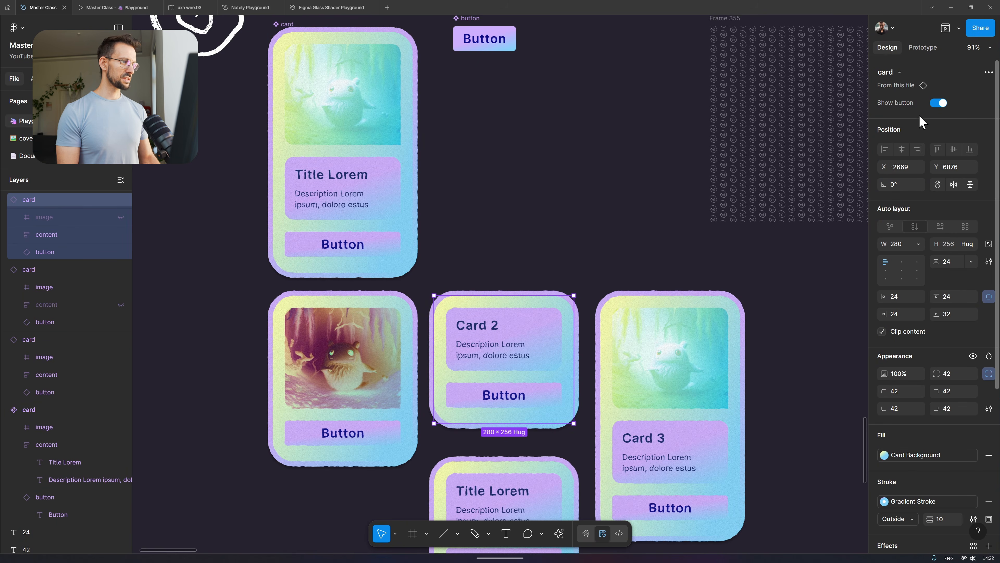
{"action": "left_click", "coordinate": [937, 104]}
{"action": "scroll", "coordinate": [537, 247], "scroll_direction": "down", "scroll_amount": 3}
{"action": "left_click", "coordinate": [637, 282]}
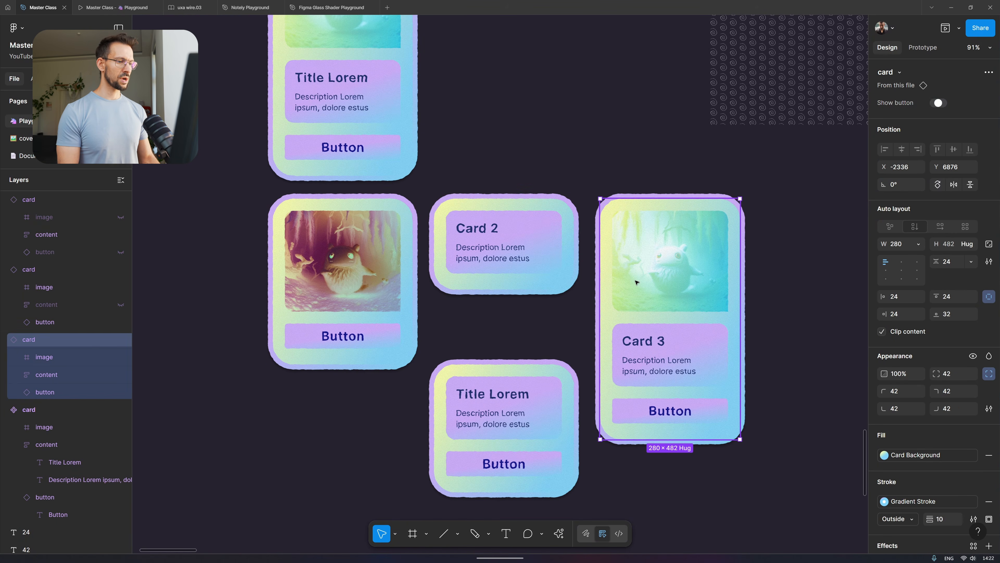
{"action": "left_click", "coordinate": [939, 103]}
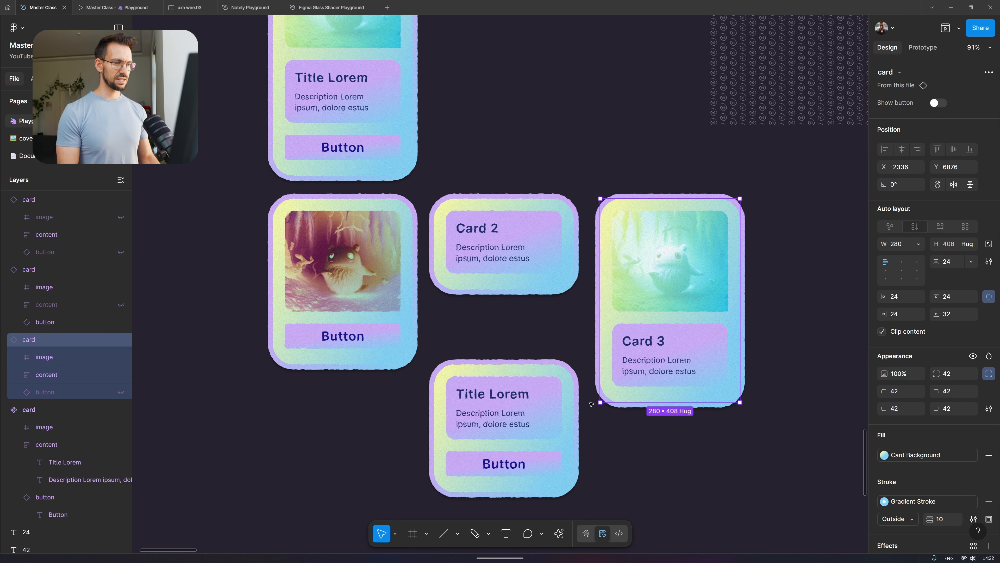
{"action": "left_click", "coordinate": [517, 414]}
{"action": "left_click", "coordinate": [938, 103]}
{"action": "scroll", "coordinate": [648, 150], "scroll_direction": "up", "scroll_amount": 2}
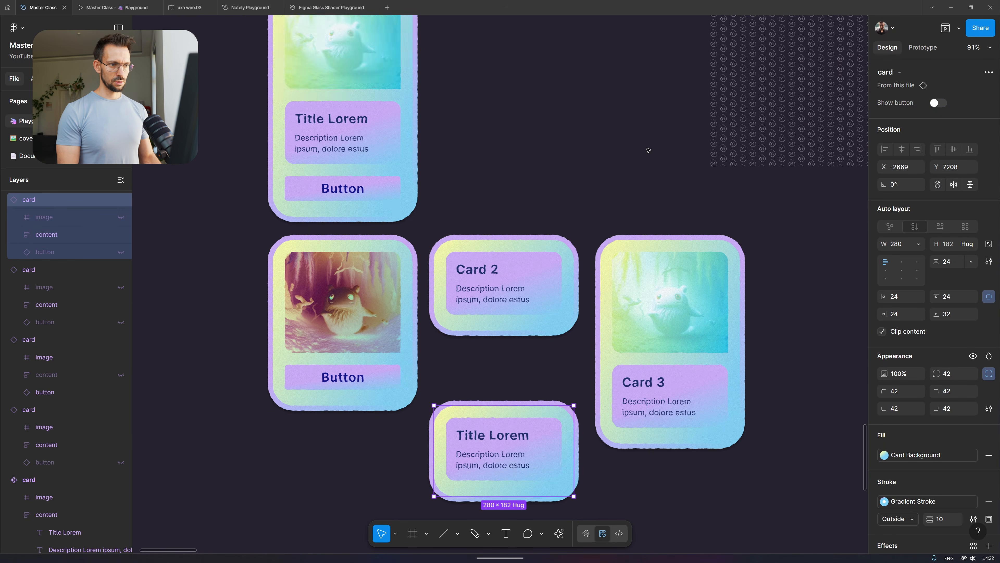
- Move the button component beside the card instance with the reddish image and raise the main card to Y 6153
{"action": "scroll", "coordinate": [648, 150], "scroll_direction": "up", "scroll_amount": 3}
{"action": "left_click_drag", "start_coordinate": [476, 105], "coordinate": [211, 400]}
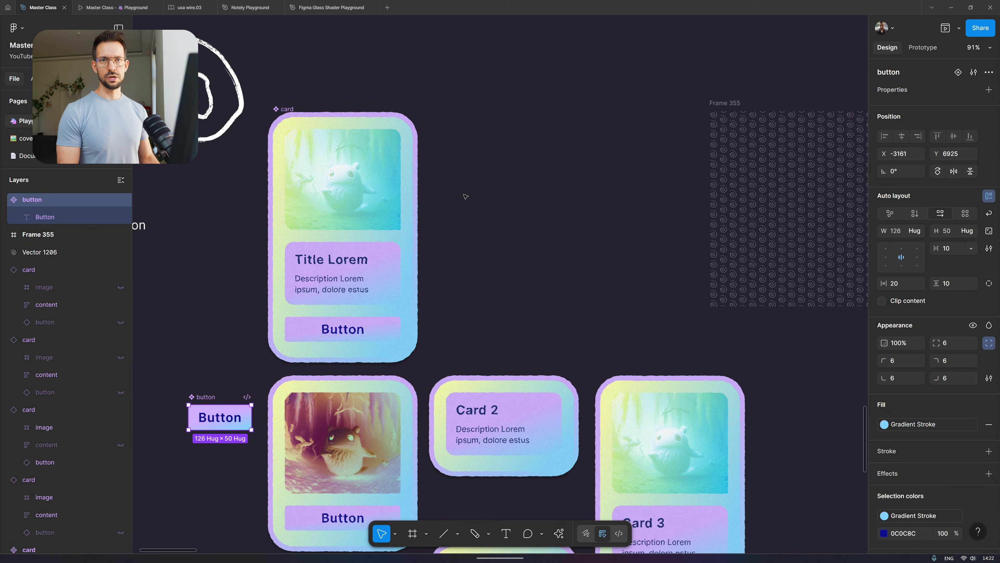
{"action": "scroll", "coordinate": [298, 68], "scroll_direction": "up", "scroll_amount": 2}
{"action": "mouse_move", "coordinate": [290, 111]}
{"action": "left_mouse_down"}
{"action": "mouse_move", "coordinate": [298, 68]}
{"action": "mouse_move", "coordinate": [304, 129]}
{"action": "mouse_move", "coordinate": [290, 117]}
{"action": "left_mouse_up"}
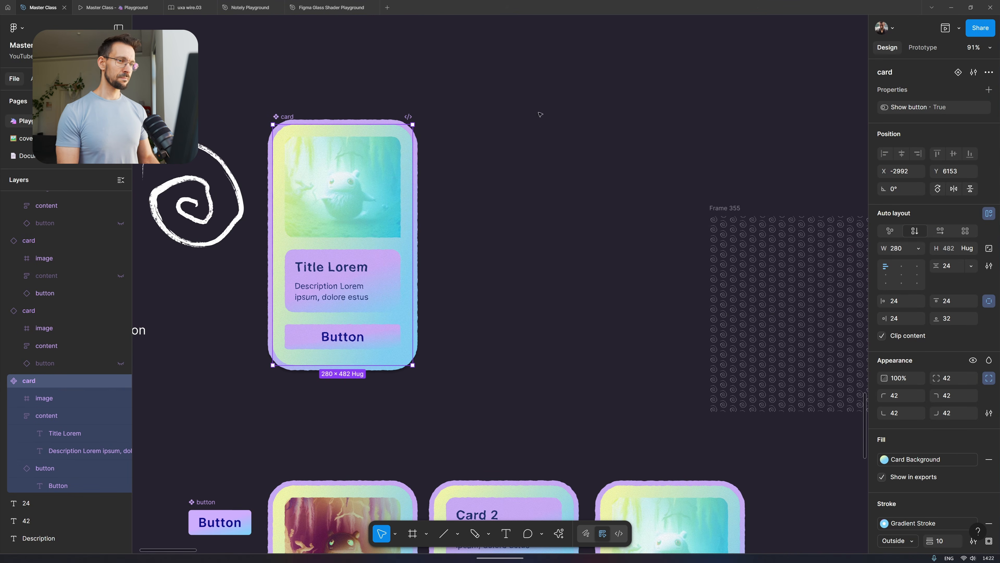
- Add a variant property to the main card and create a second variant in the resulting component set
{"action": "left_click", "coordinate": [989, 90]}
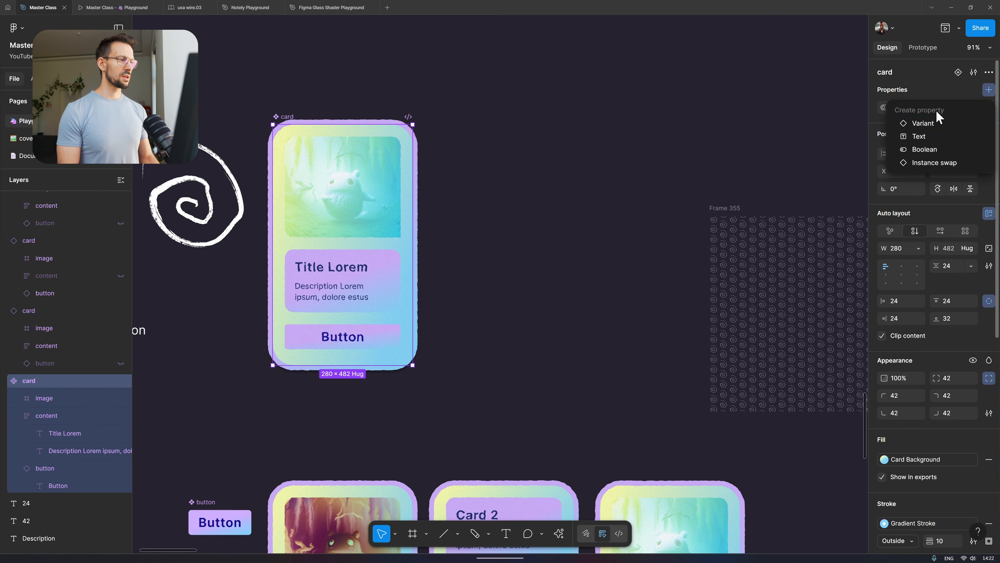
{"action": "left_click", "coordinate": [928, 92]}
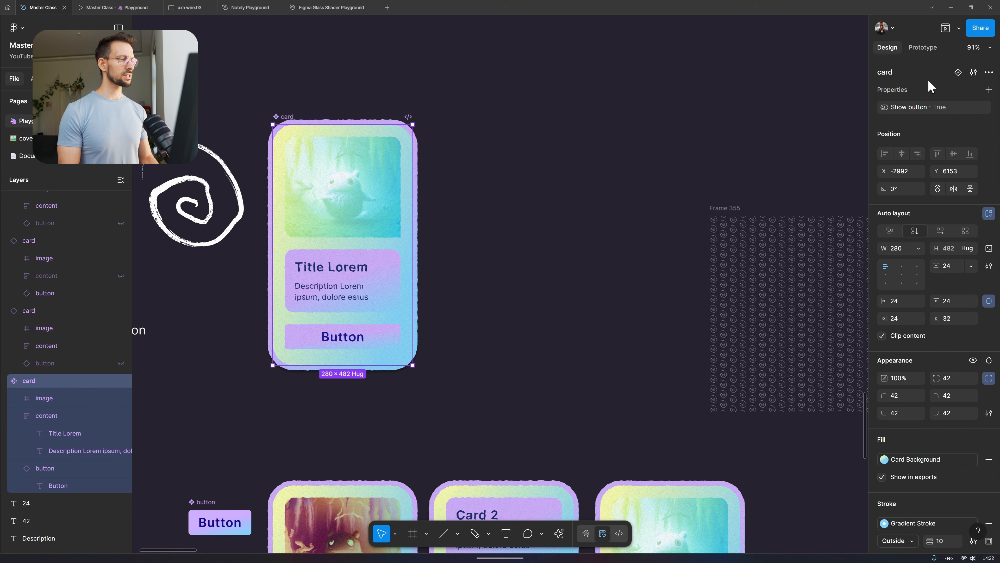
{"action": "left_click", "coordinate": [989, 91]}
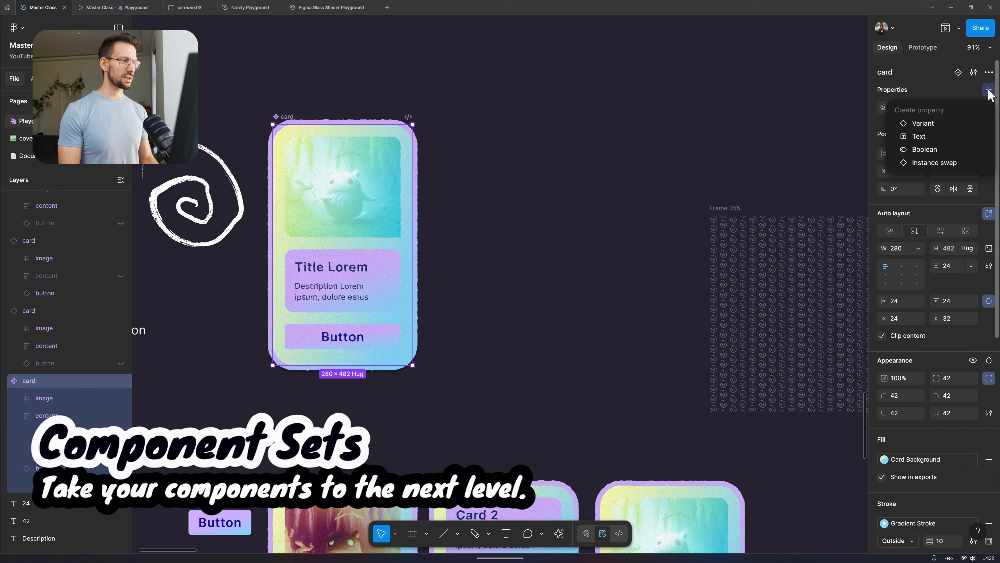
{"action": "left_click", "coordinate": [933, 126]}
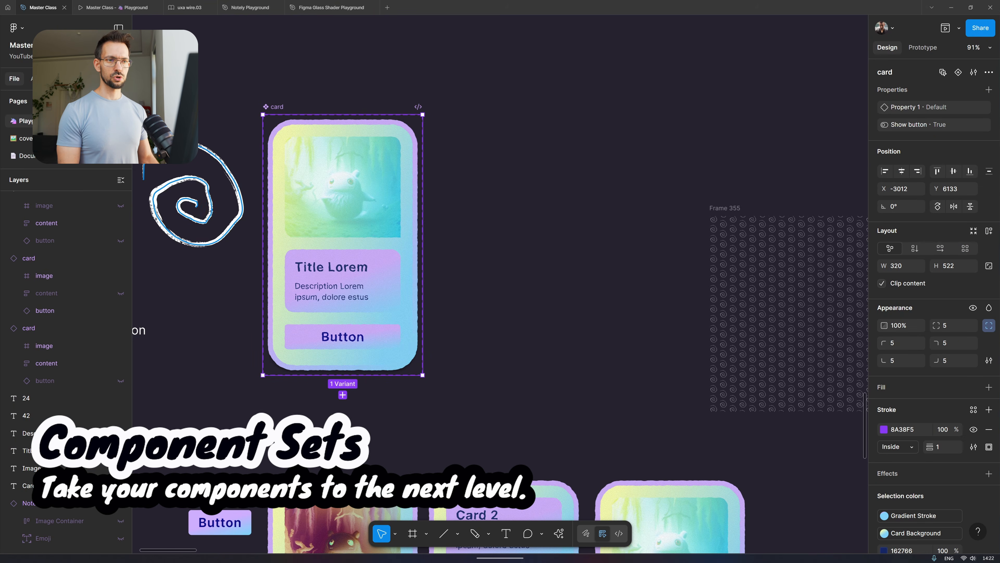
{"action": "scroll", "coordinate": [192, 150], "scroll_direction": "up", "scroll_amount": 5}
{"action": "scroll", "coordinate": [192, 150], "scroll_direction": "down", "scroll_amount": 3}
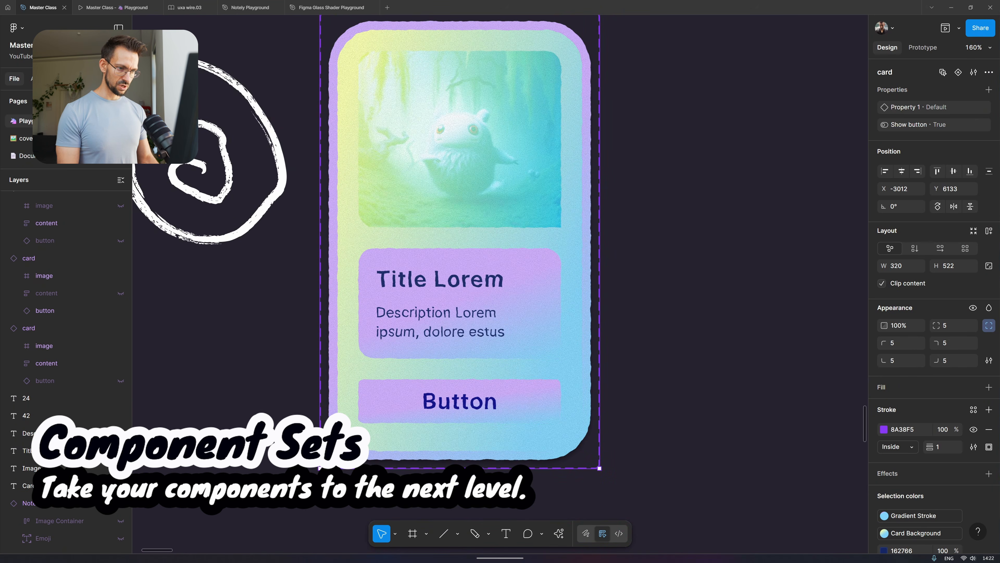
{"action": "scroll", "coordinate": [625, 130], "scroll_direction": "up", "scroll_amount": 3}
{"action": "scroll", "coordinate": [624, 131], "scroll_direction": "down", "scroll_amount": 5}
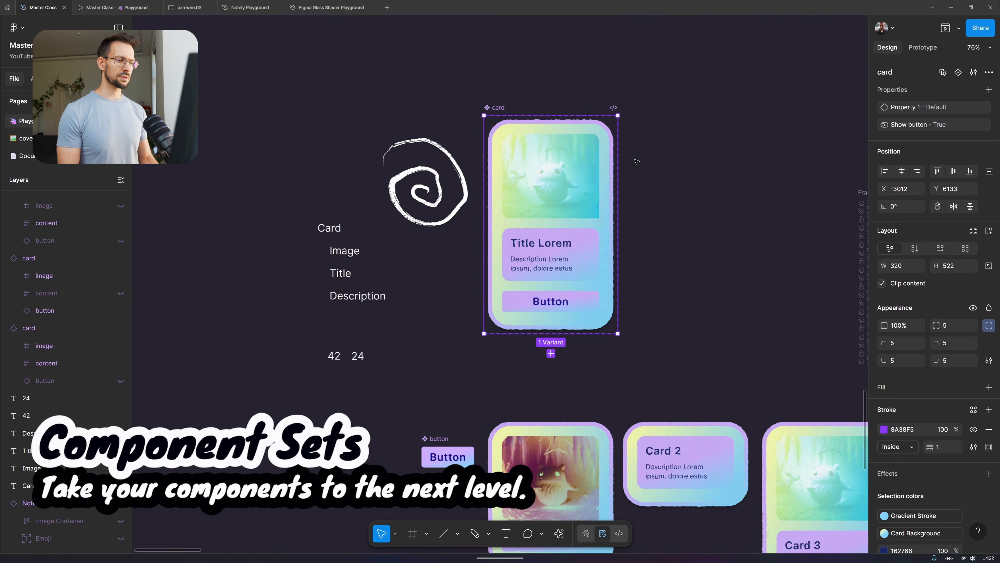
{"action": "scroll", "coordinate": [624, 131], "scroll_direction": "right", "scroll_amount": 5}
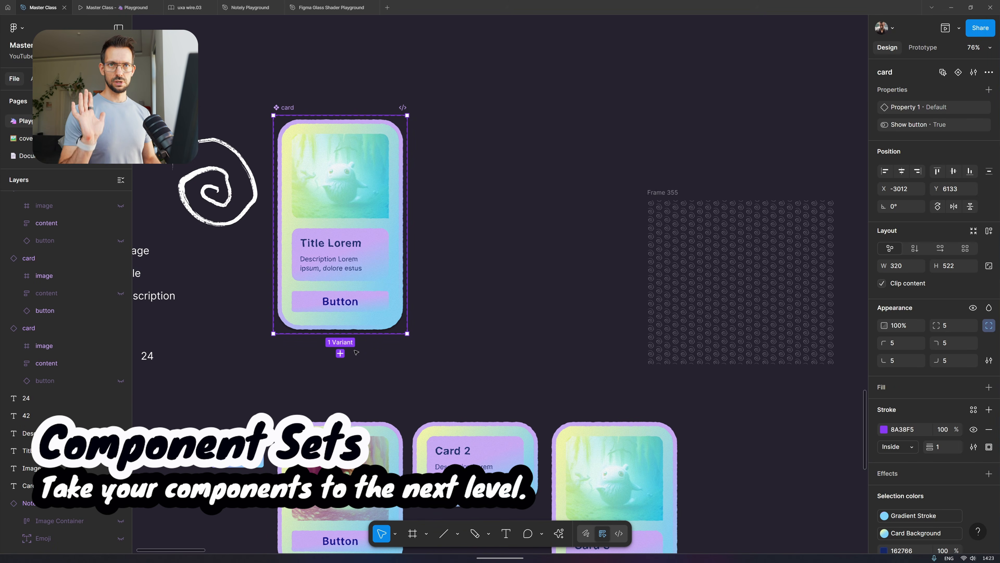
{"action": "left_click", "coordinate": [340, 353]}
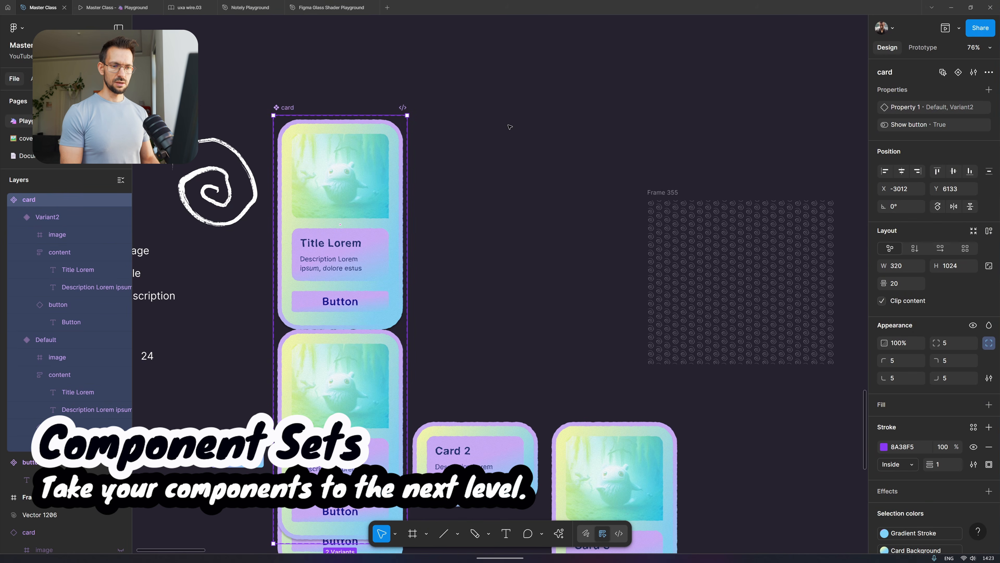
- Apply horizontal auto layout to the card component set and give both variants a fixed width of 274.5
{"action": "key", "text": "shift+a"}
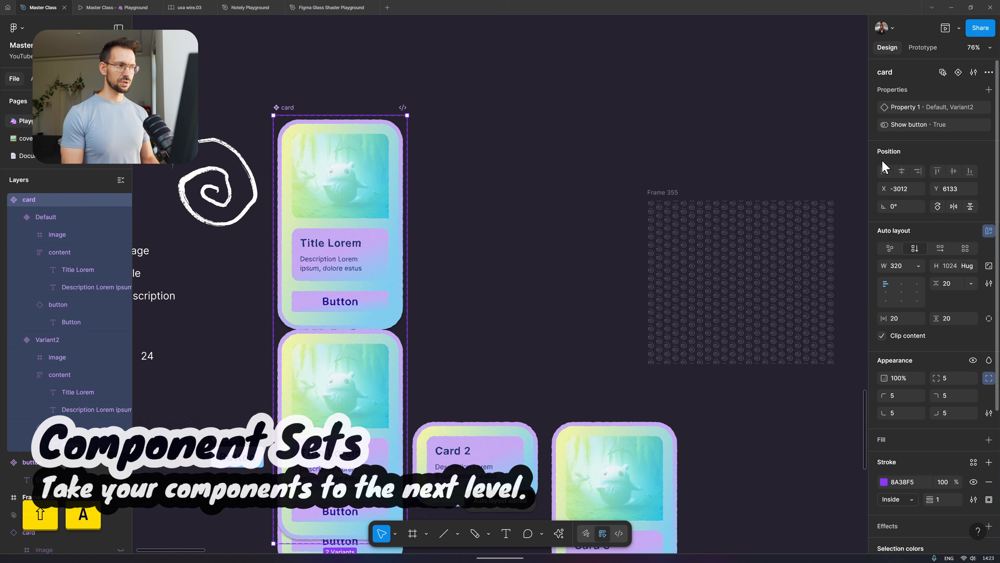
{"action": "left_click", "coordinate": [940, 251]}
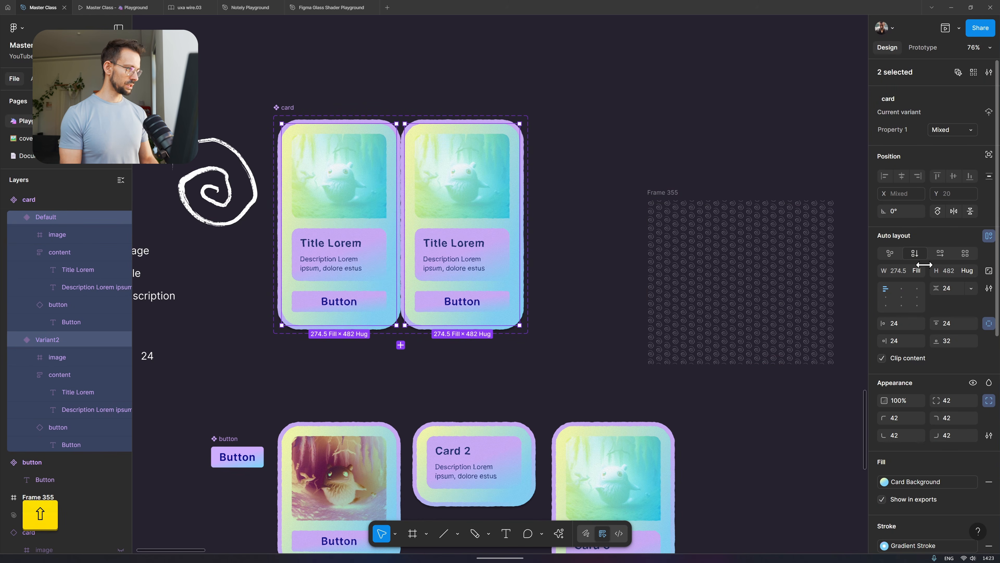
{"action": "left_click", "coordinate": [916, 270]}
{"action": "left_click", "coordinate": [922, 249]}
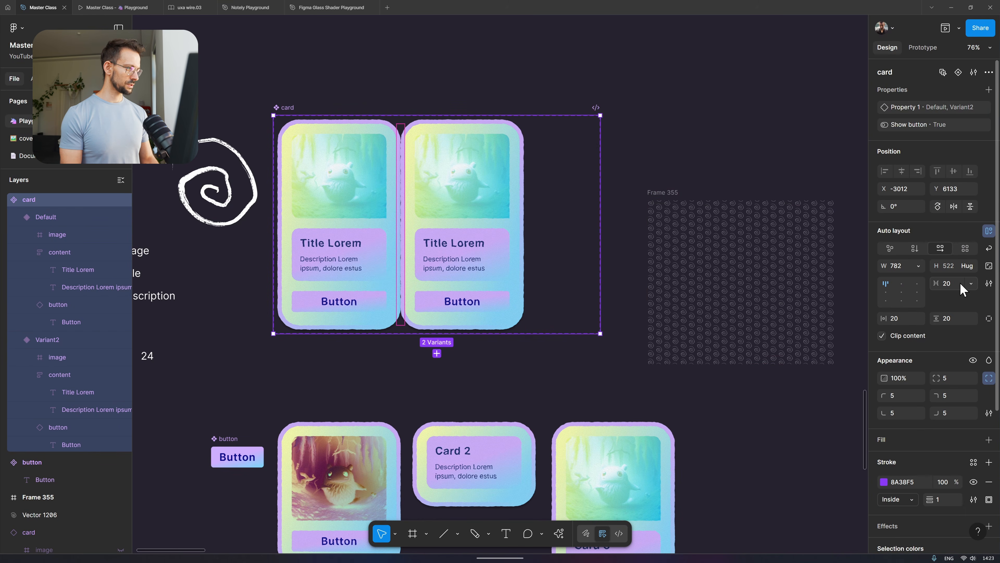
- Set the spacing between the two variants in the card component set to 60
{"action": "left_click", "coordinate": [961, 283]}
{"action": "key", "text": "shift+Up"}
{"action": "key", "text": "shift+Up"}
{"action": "key", "text": "shift+Up"}
{"action": "key", "text": "shift+Up"}
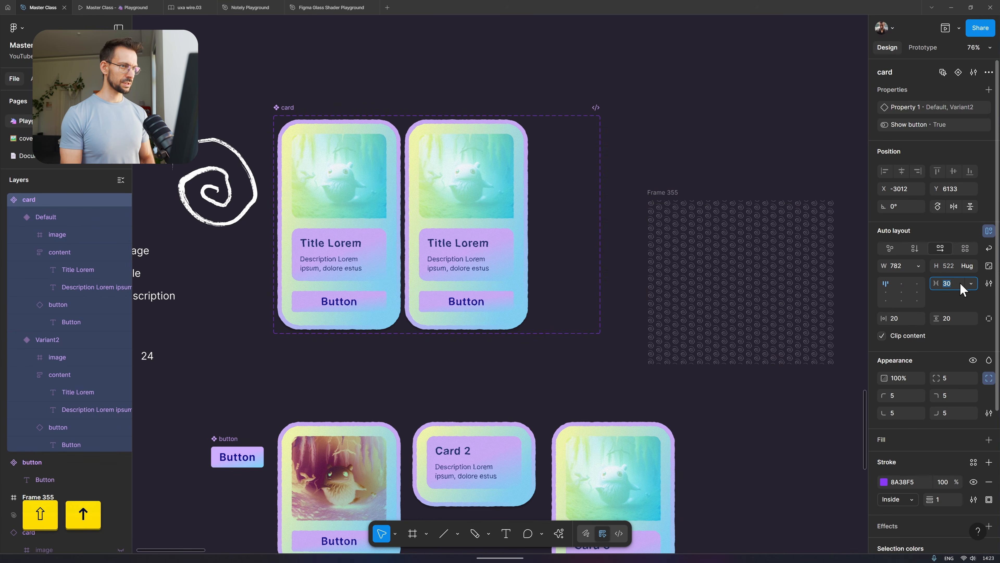
- Detach the Card Background style from Variant2's fill and delete the yellow 0% stop from its linear gradient
{"action": "left_click", "coordinate": [526, 246], "text": "ctrl"}
{"action": "left_click", "coordinate": [526, 246]}
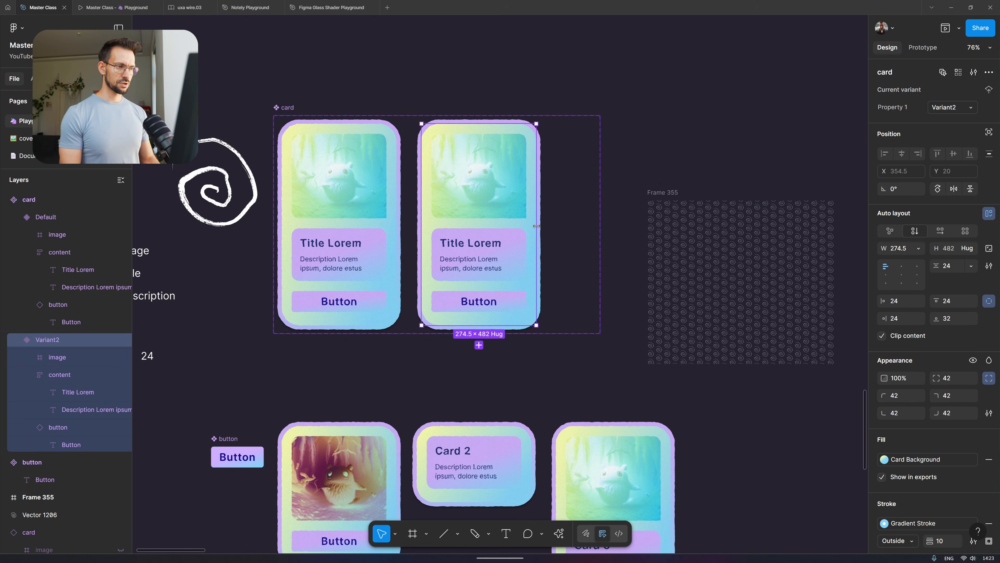
{"action": "scroll", "coordinate": [356, 170], "scroll_direction": "down", "scroll_amount": 2}
{"action": "left_click", "coordinate": [393, 189]}
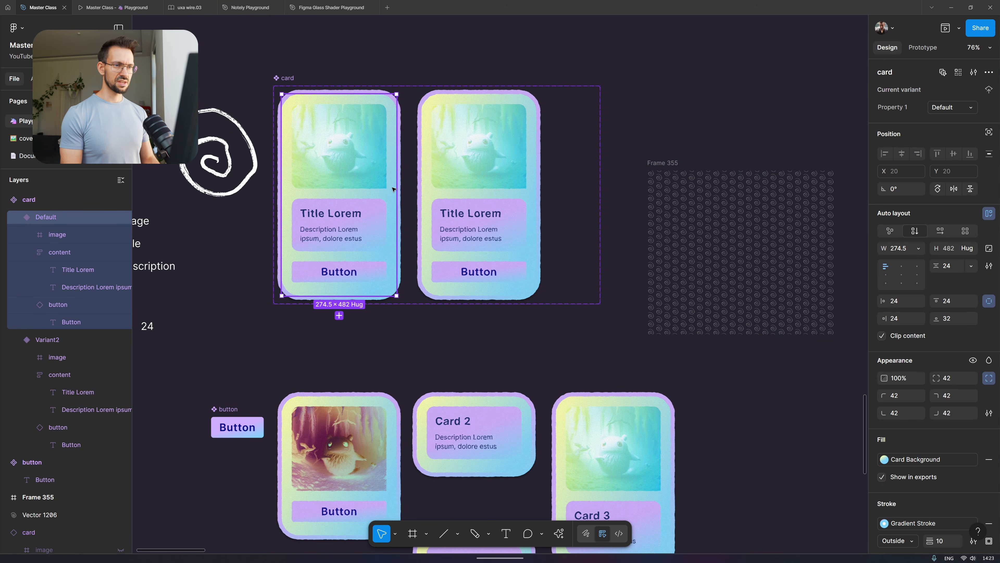
{"action": "left_click", "coordinate": [531, 196]}
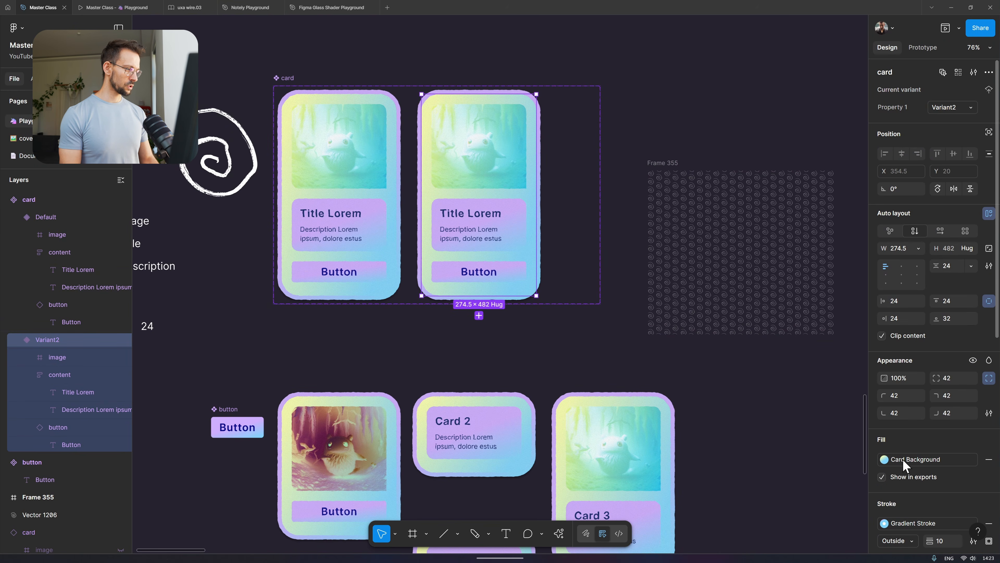
{"action": "left_click", "coordinate": [976, 459]}
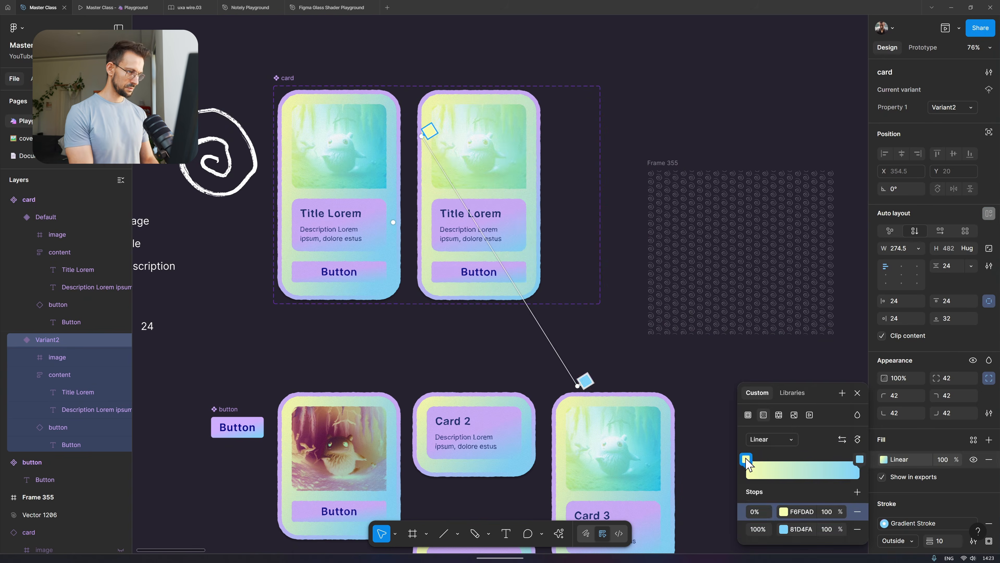
{"action": "left_click", "coordinate": [747, 459]}
{"action": "key", "text": "Delete"}
- Remove the purple fill from the content box holding the title and description in Variant2
{"action": "left_click", "coordinate": [521, 216], "text": "ctrl"}
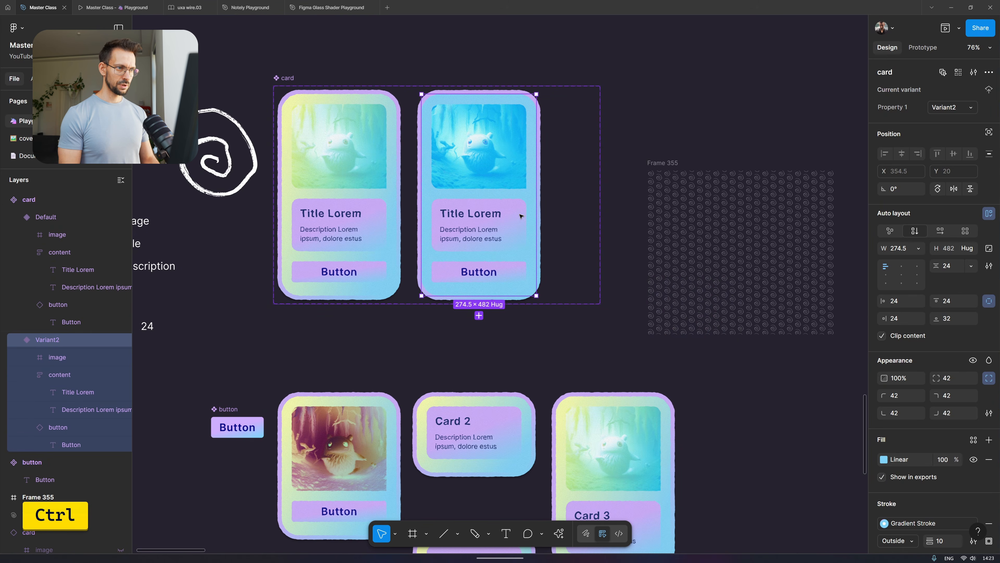
{"action": "left_click", "coordinate": [521, 216], "text": "ctrl"}
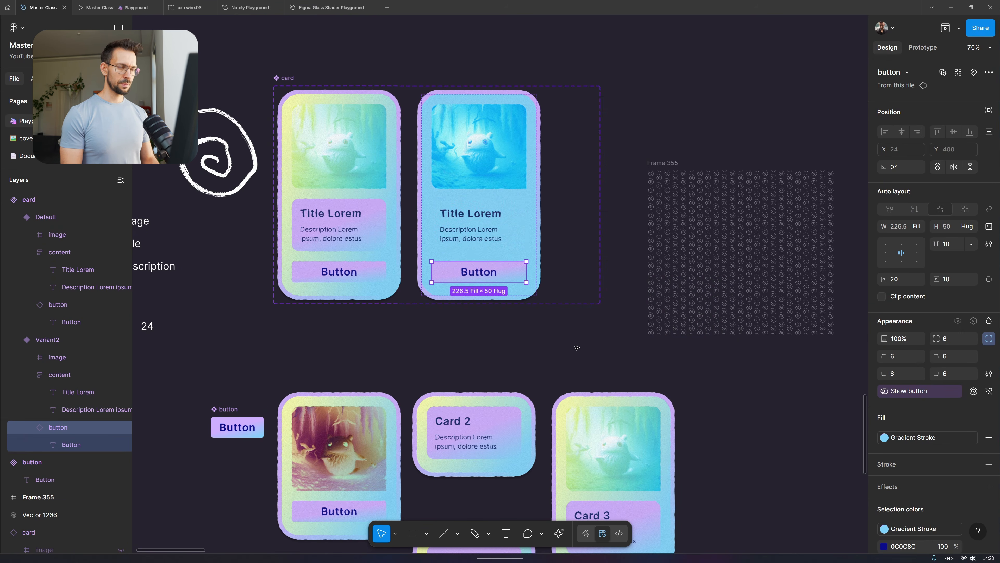
{"action": "left_click", "coordinate": [576, 348]}
{"action": "scroll", "coordinate": [528, 207], "scroll_direction": "down", "scroll_amount": 2}
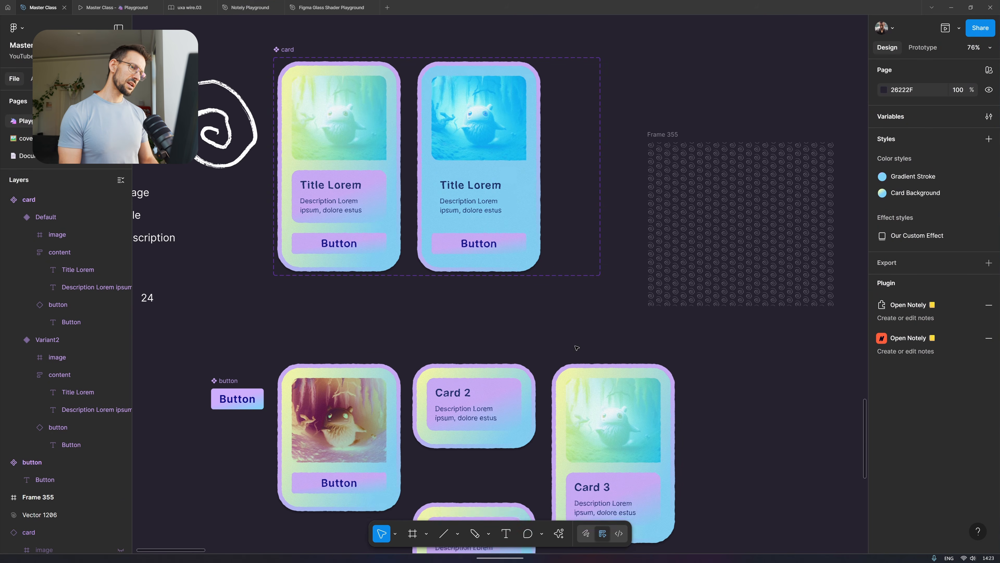
- Remove the Gradient Stroke outline from the Variant2 card
{"action": "left_click", "coordinate": [528, 208]}
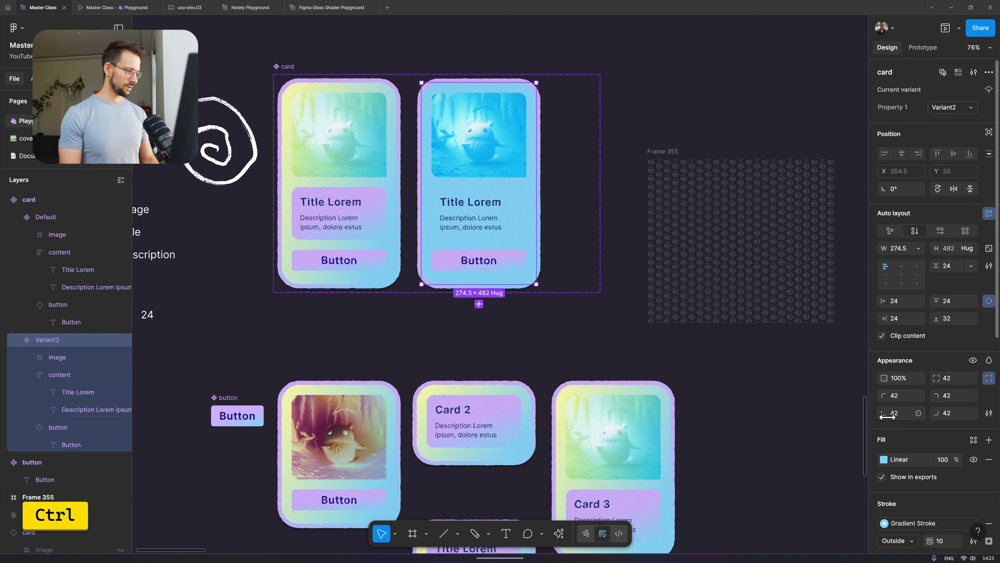
{"action": "scroll", "coordinate": [971, 409], "scroll_direction": "down", "scroll_amount": 3}
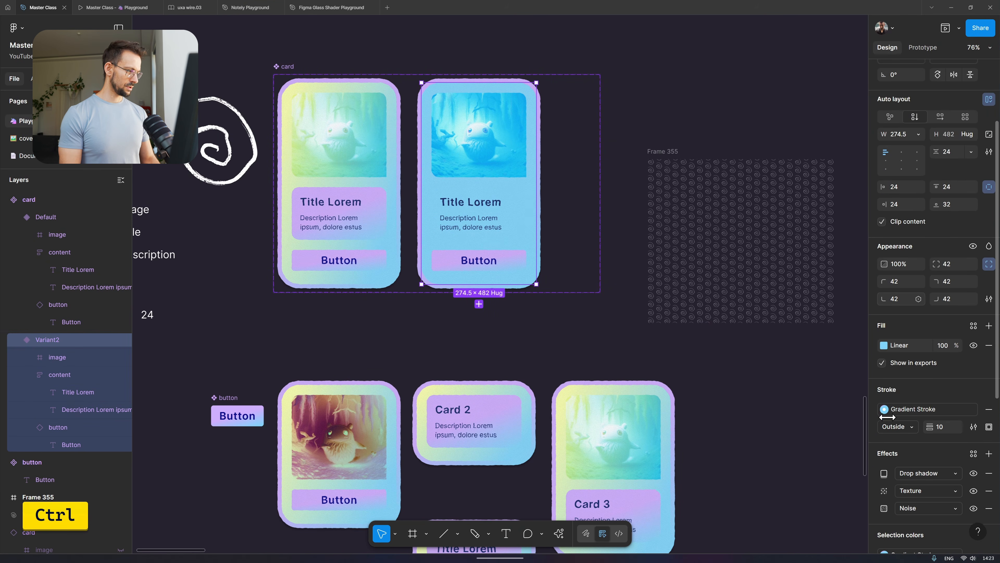
{"action": "left_click", "coordinate": [989, 409]}
{"action": "left_click", "coordinate": [621, 336]}
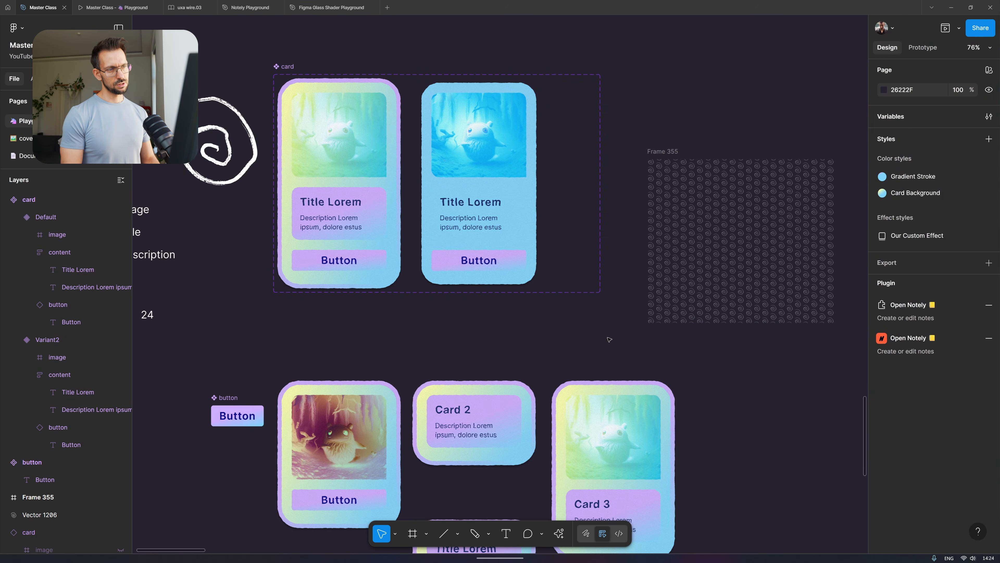
- Set the stroke position of the Default variant to Inside
{"action": "left_click", "coordinate": [392, 118], "text": "ctrl"}
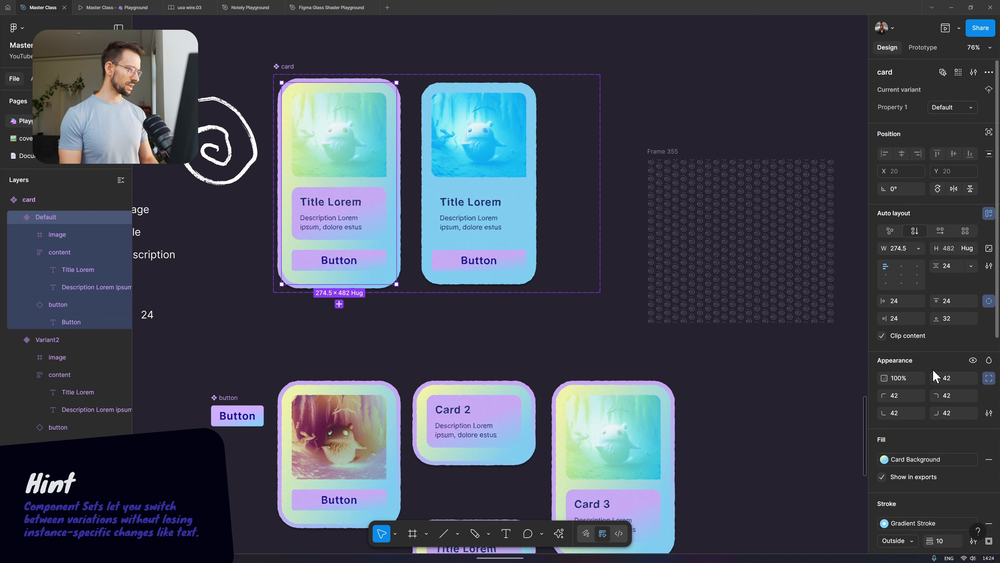
{"action": "scroll", "coordinate": [896, 393], "scroll_direction": "down", "scroll_amount": 4}
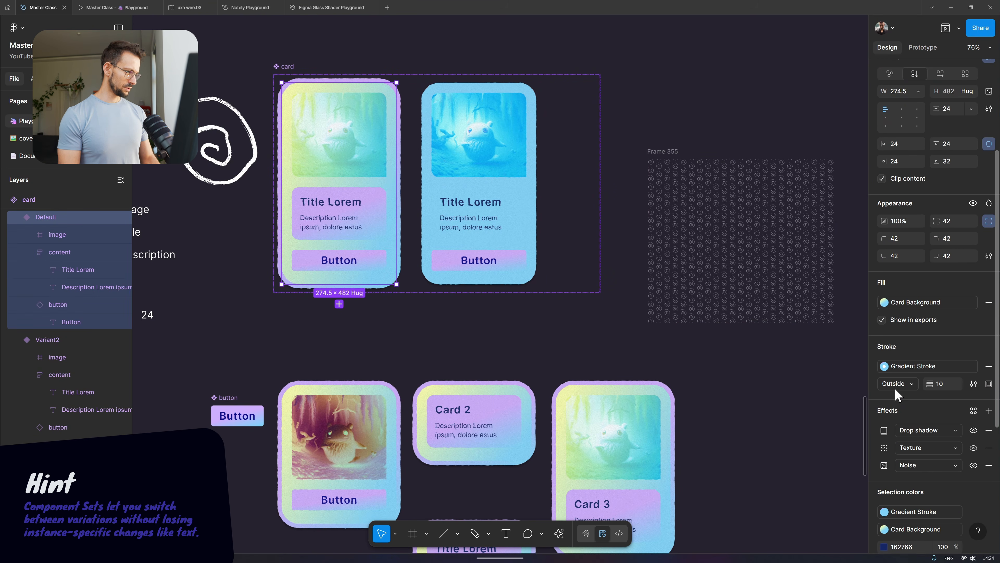
{"action": "left_click", "coordinate": [898, 387]}
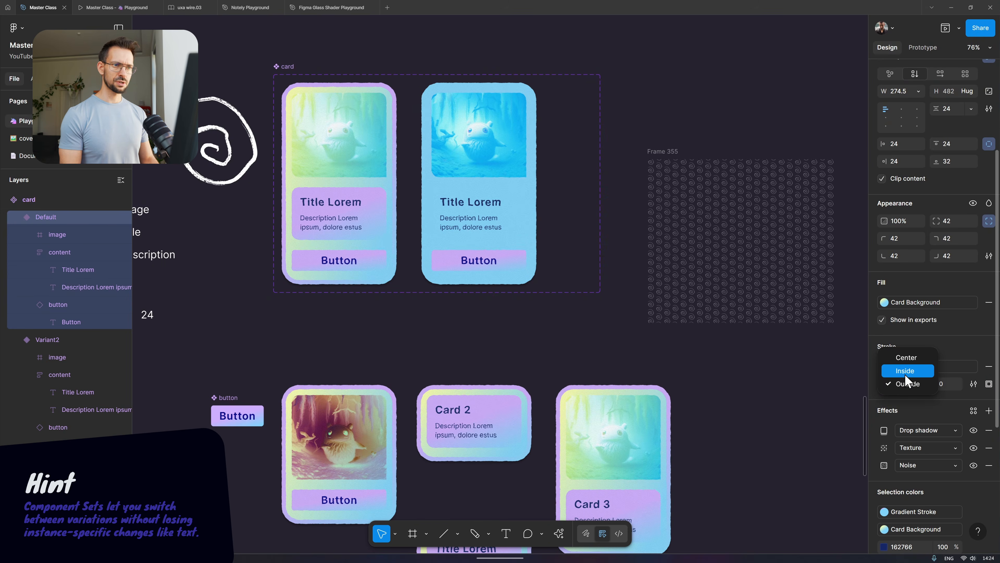
{"action": "left_click", "coordinate": [906, 374]}
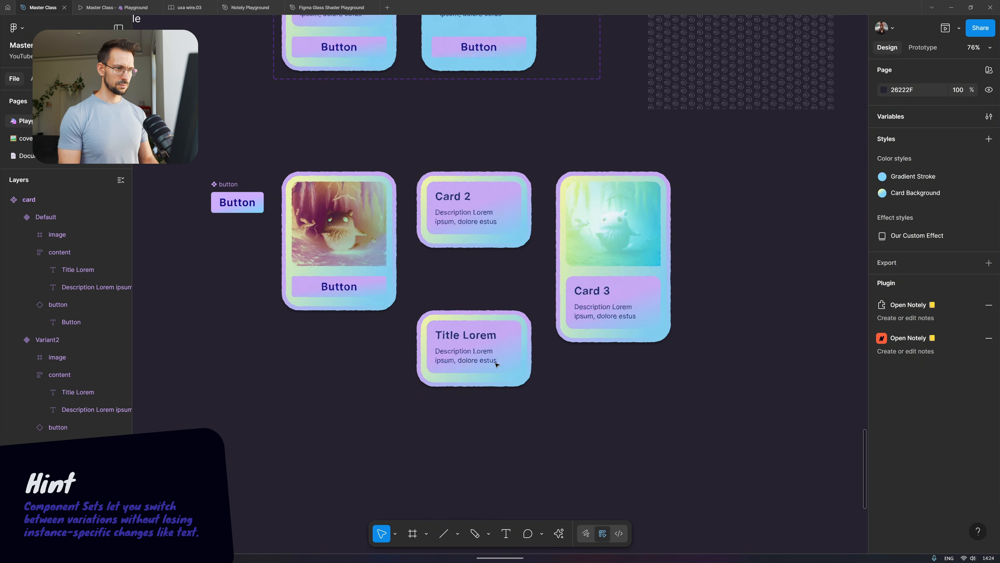
- Place an instance of the blue Variant2 card below the existing card instances and delete it again
{"action": "scroll", "coordinate": [496, 363], "scroll_direction": "up", "scroll_amount": 5}
{"action": "scroll", "coordinate": [488, 323], "scroll_direction": "down", "scroll_amount": 3}
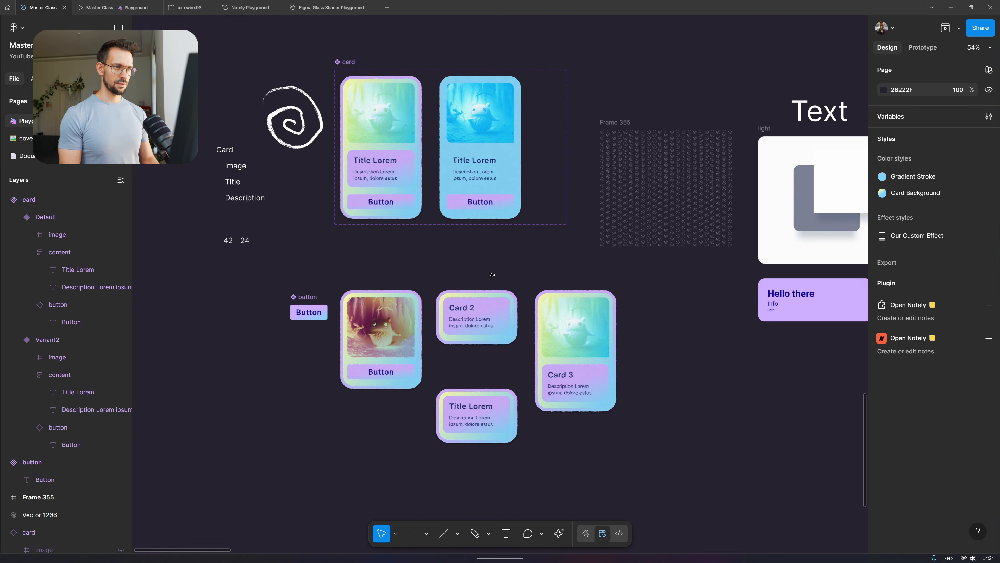
{"action": "scroll", "coordinate": [492, 275], "scroll_direction": "down", "scroll_amount": 4}
{"action": "scroll", "coordinate": [492, 275], "scroll_direction": "up", "scroll_amount": 2}
{"action": "left_click", "coordinate": [500, 103]}
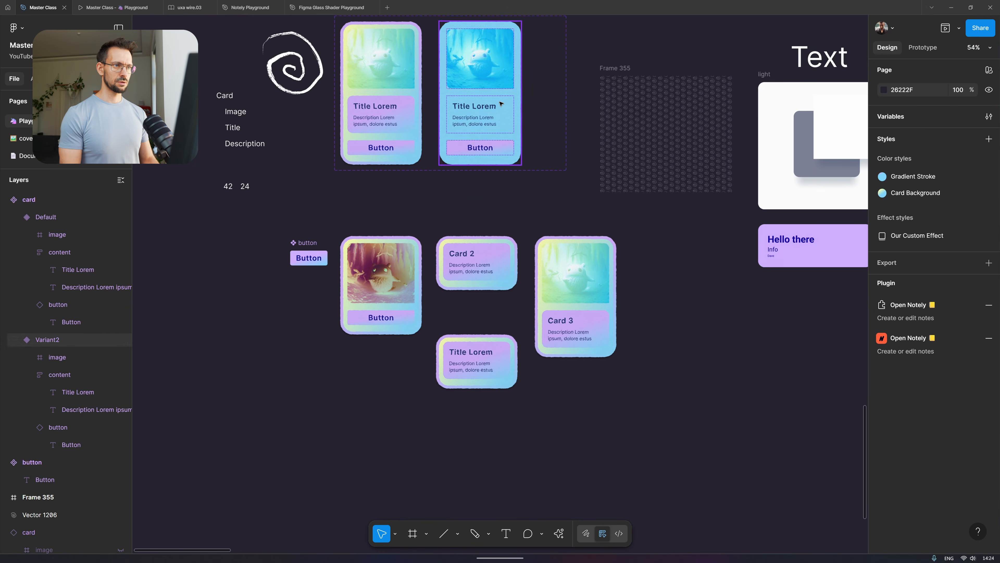
{"action": "left_click", "coordinate": [500, 103]}
{"action": "key", "text": "alt"}
{"action": "left_click_drag", "start_coordinate": [481, 99], "coordinate": [347, 510]}
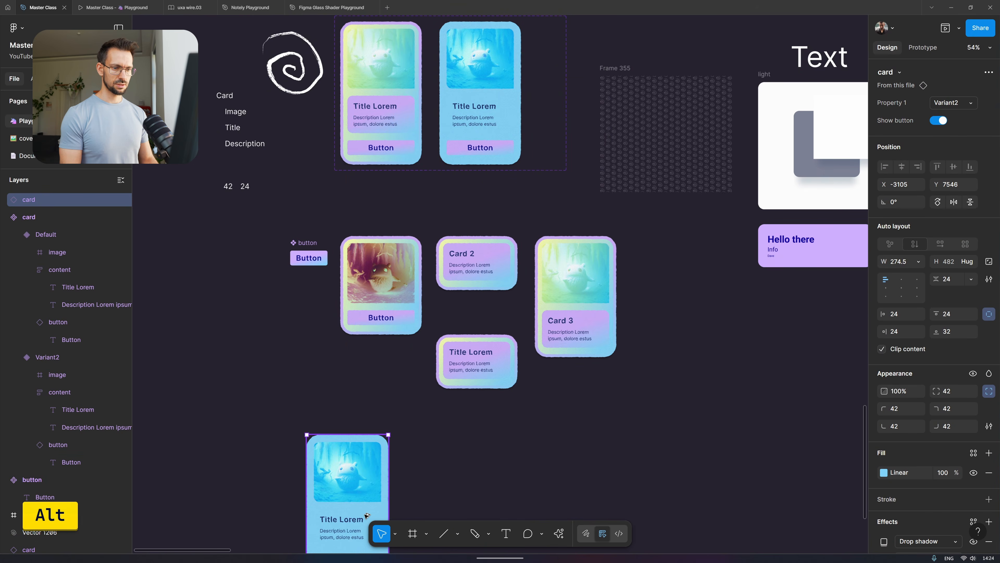
{"action": "scroll", "coordinate": [366, 517], "scroll_direction": "down", "scroll_amount": 8}
{"action": "scroll", "coordinate": [366, 517], "scroll_direction": "up", "scroll_amount": 1}
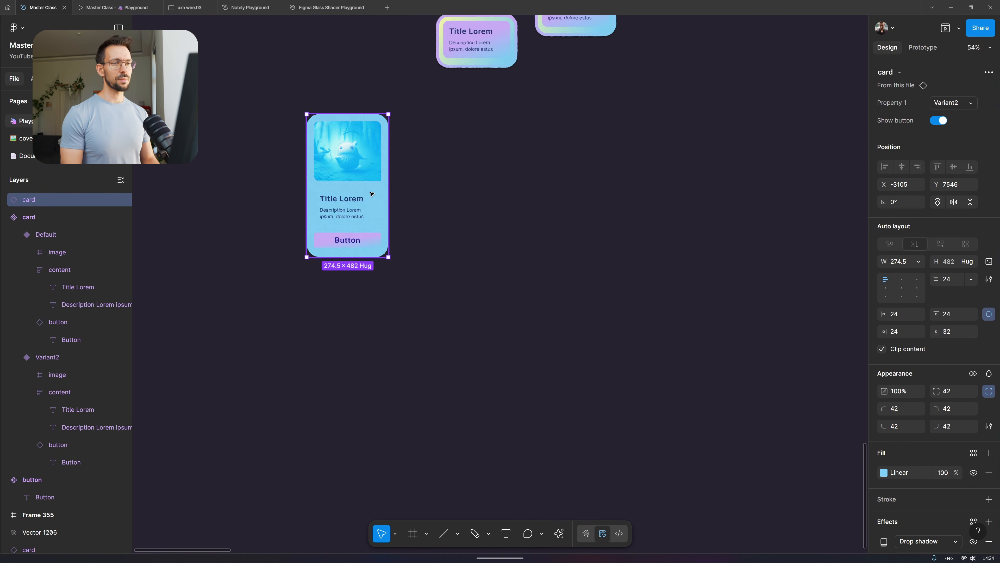
{"action": "key", "text": "Delete"}
{"action": "scroll", "coordinate": [372, 194], "scroll_direction": "up", "scroll_amount": 8}
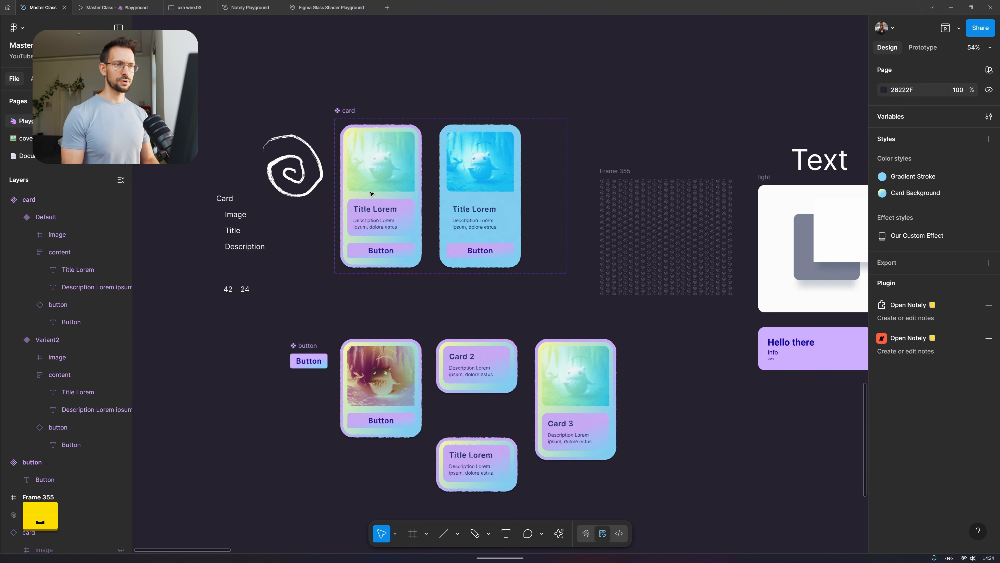
- Place a duplicate of the blue Variant2 card below the button component as an instance and delete it again
{"action": "scroll", "coordinate": [371, 194], "scroll_direction": "down", "scroll_amount": 5}
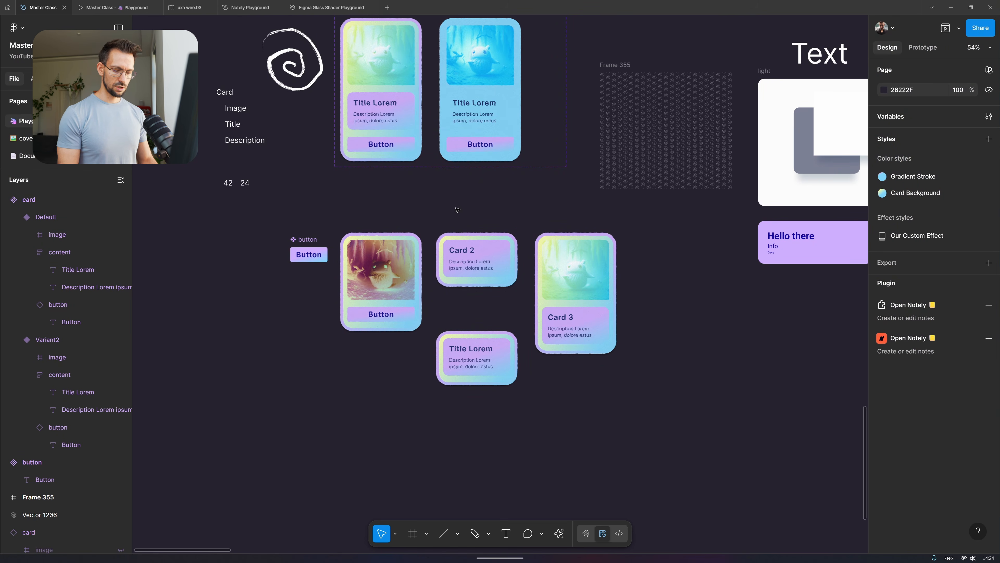
{"action": "left_click", "coordinate": [479, 126]}
{"action": "key", "text": "alt"}
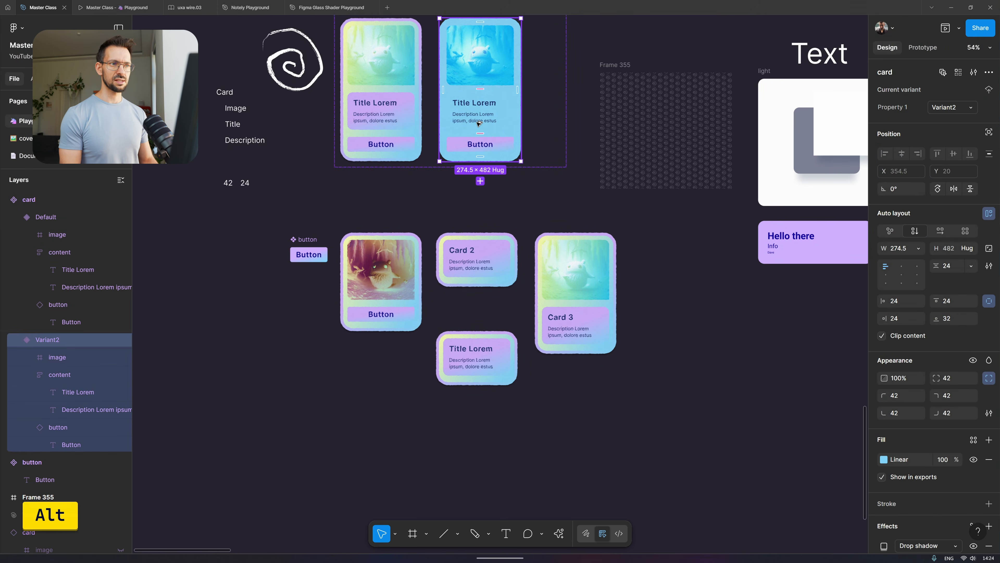
{"action": "left_click_drag", "start_coordinate": [478, 123], "coordinate": [320, 408]}
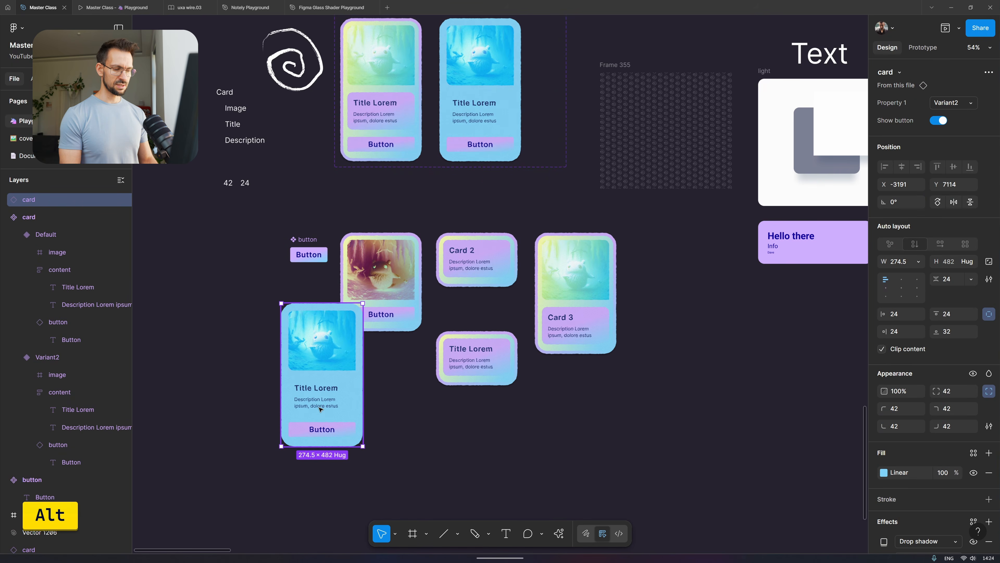
{"action": "key", "text": "Delete"}
- Find the card component in the assets with the search "card" and place an instance in the empty area below the existing cards
{"action": "scroll", "coordinate": [319, 409], "scroll_direction": "down", "scroll_amount": 10}
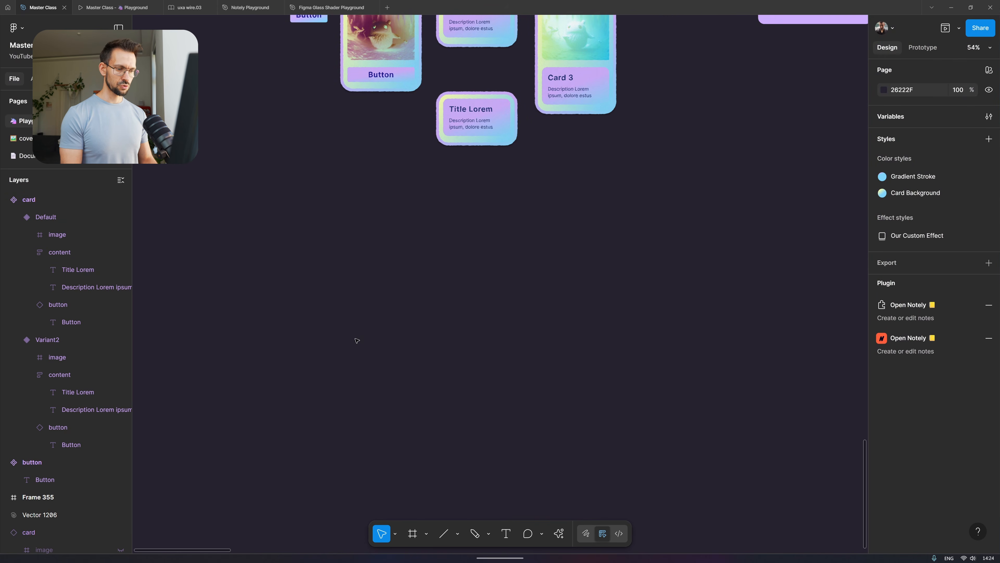
{"action": "left_click", "coordinate": [560, 534]}
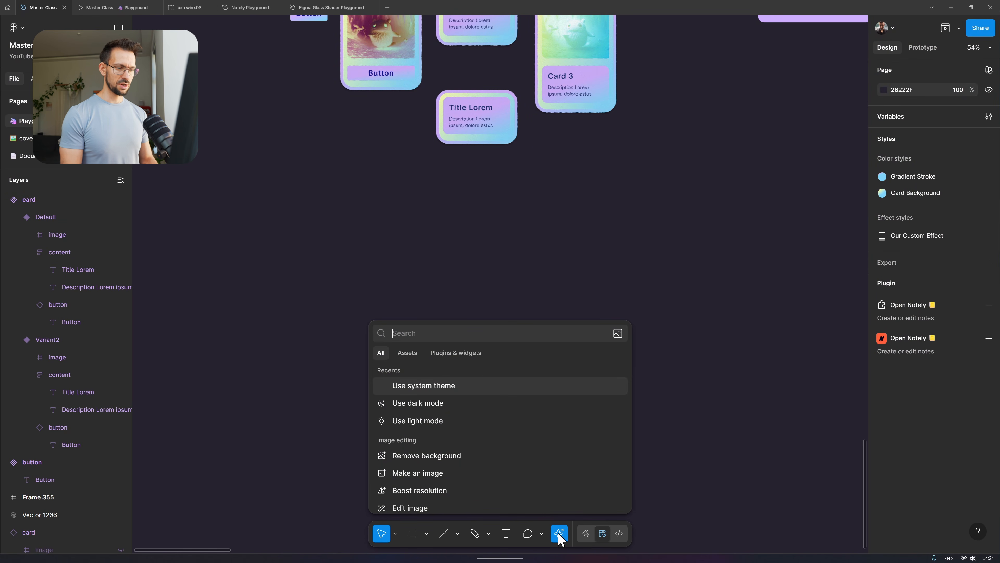
{"action": "left_click", "coordinate": [404, 354]}
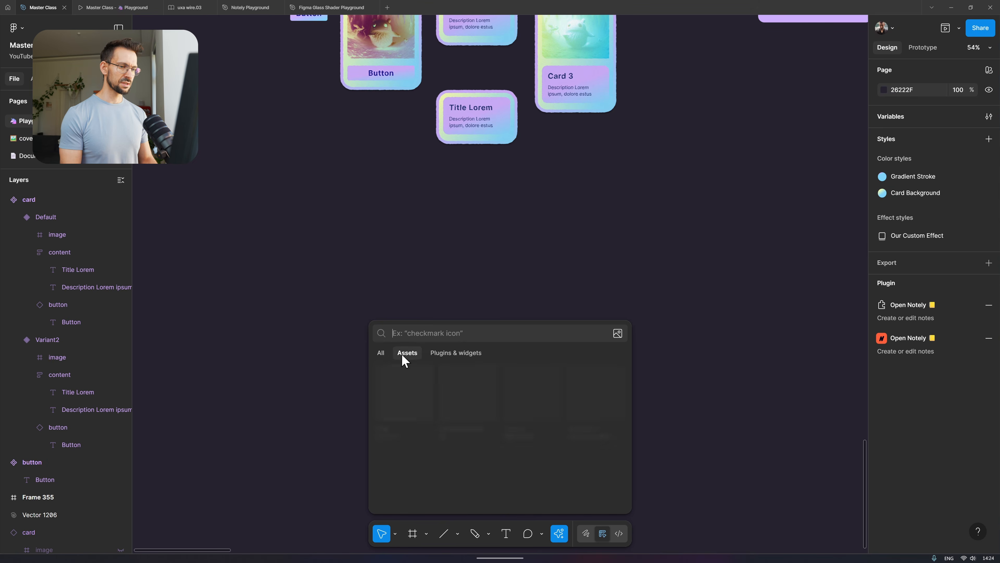
{"action": "type", "text": "card"}
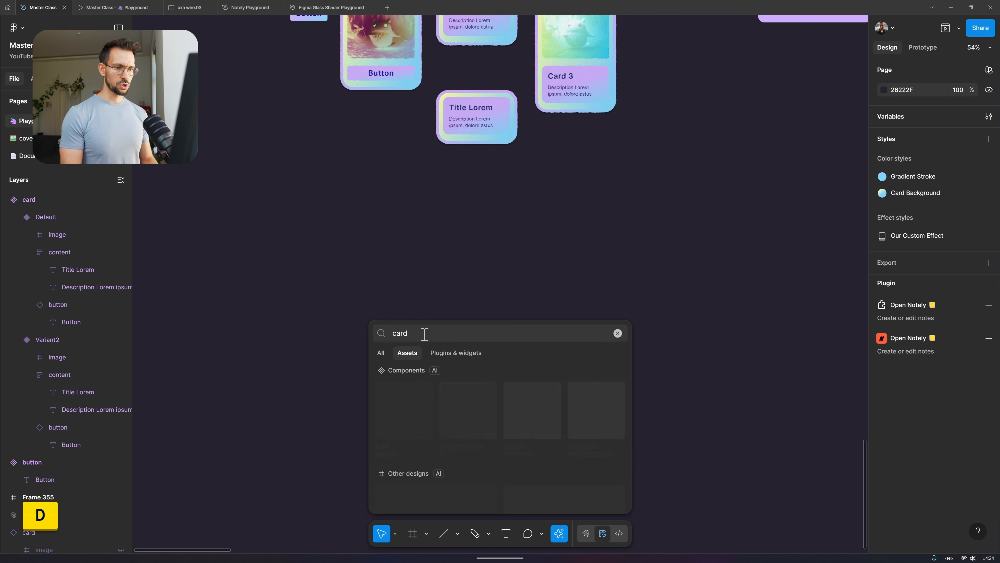
{"action": "left_click_drag", "start_coordinate": [465, 414], "coordinate": [264, 261]}
{"action": "left_click", "coordinate": [430, 264]}
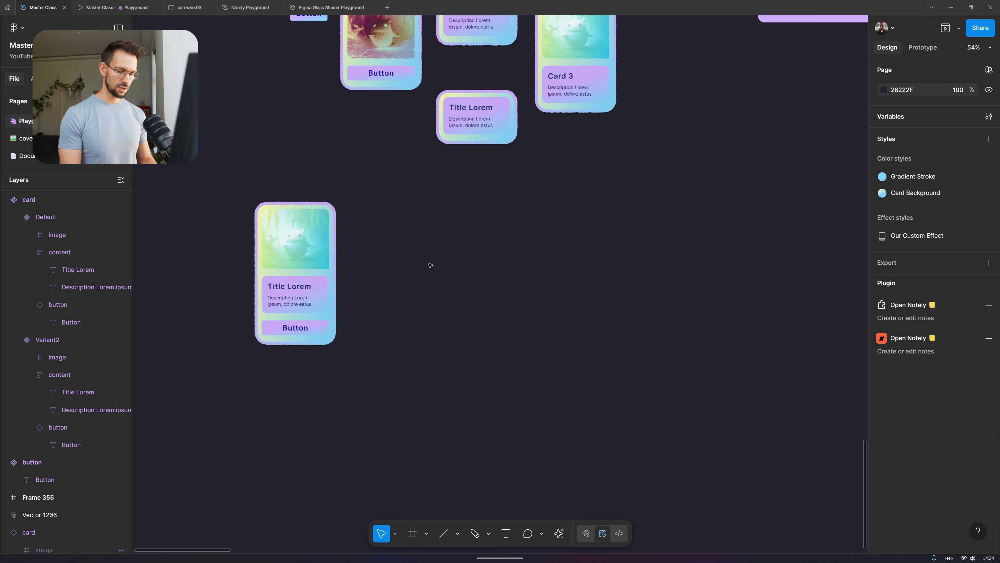
- Search the component inserter for "card" and place a second Master Class card instance beside the first one
{"action": "key", "text": "shift+i"}
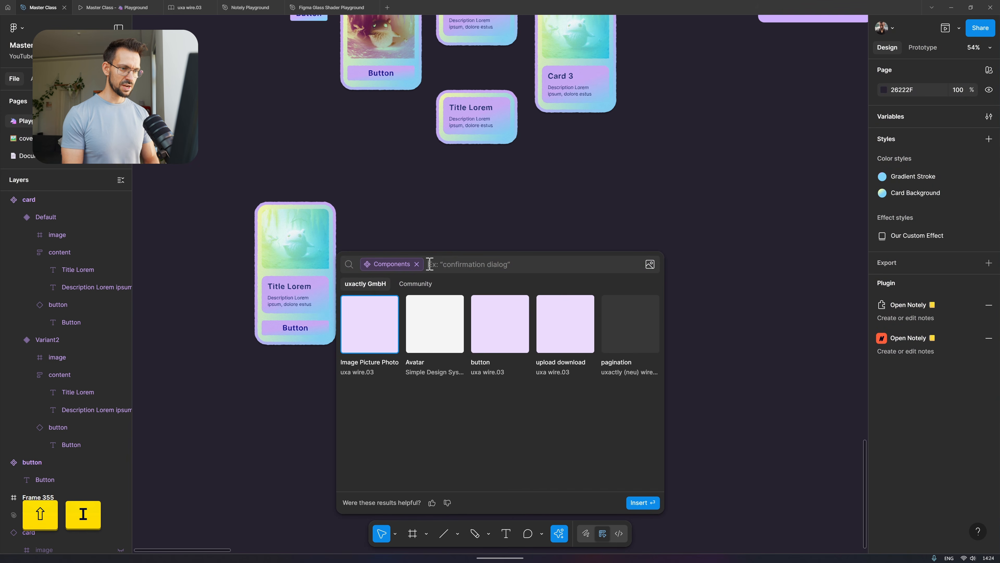
{"action": "type", "text": "card"}
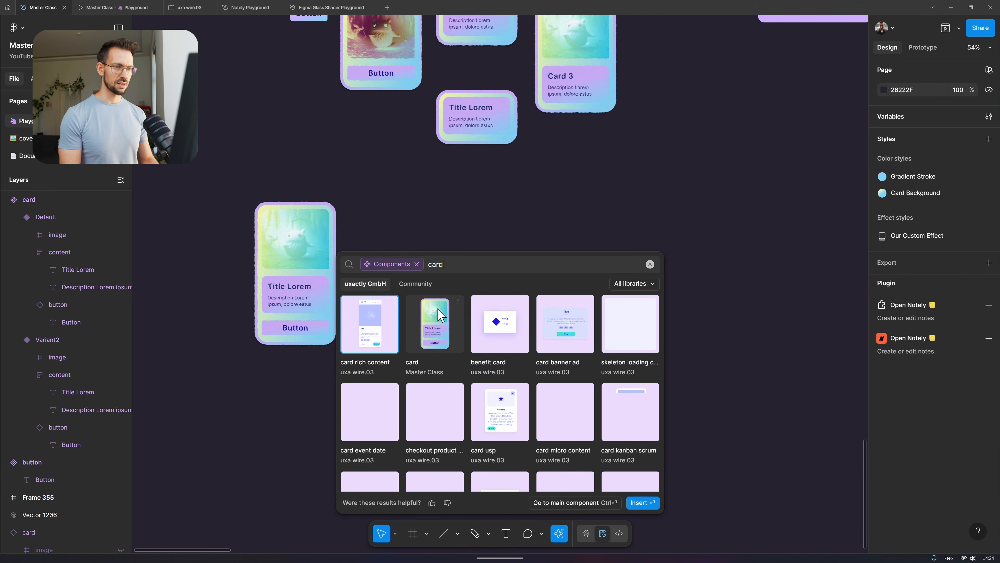
{"action": "left_click_drag", "start_coordinate": [441, 315], "coordinate": [462, 260]}
{"action": "scroll", "coordinate": [368, 300], "scroll_direction": "down", "scroll_amount": 1}
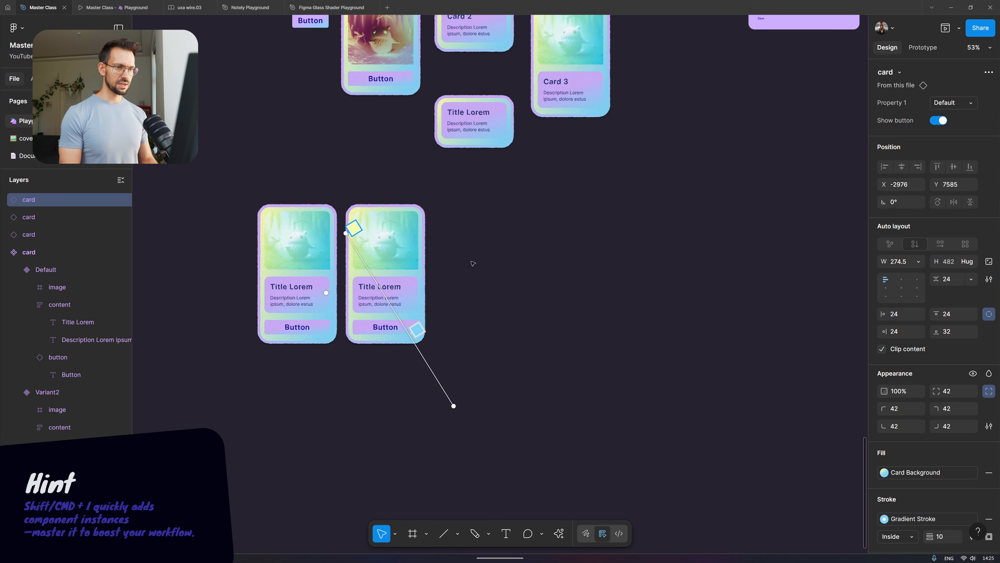
- Group the new card instances in a wrapping horizontal auto layout frame, with a vertical gap of 30 and a width of 900
{"action": "left_click_drag", "start_coordinate": [691, 234], "coordinate": [242, 289]}
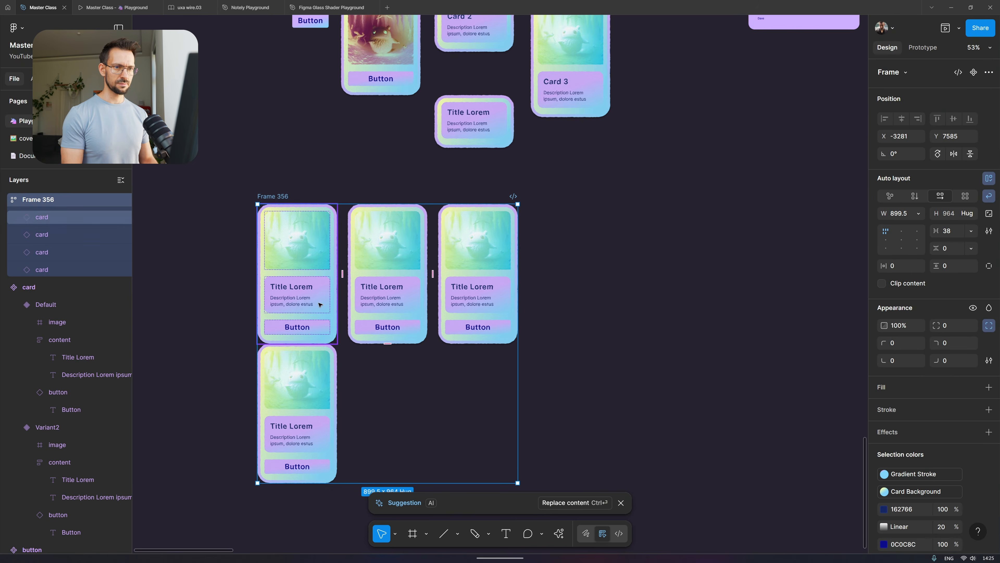
{"action": "left_click_drag", "start_coordinate": [320, 304], "coordinate": [372, 197]}
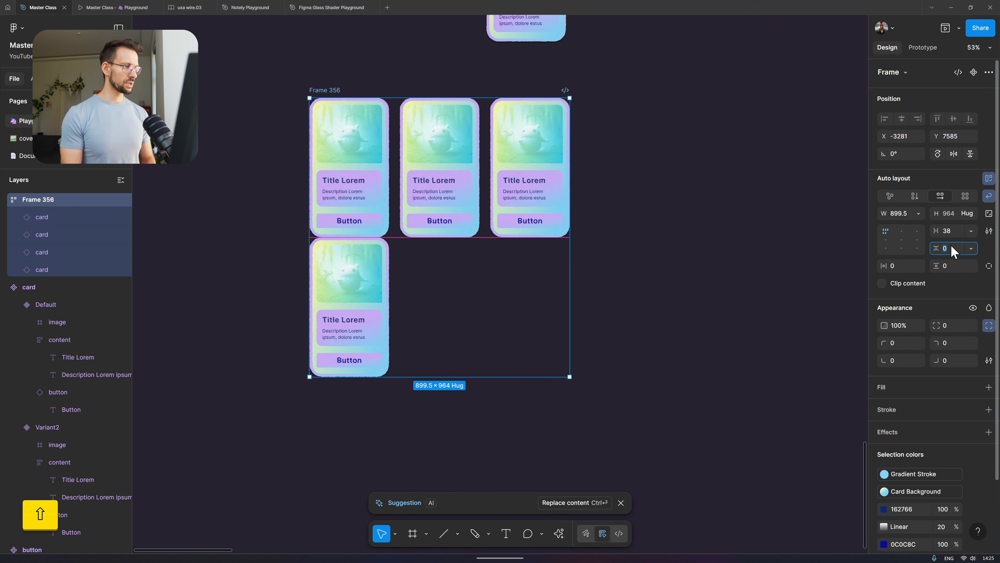
{"action": "key", "text": "shift+Up"}
{"action": "key", "text": "shift+Up"}
{"action": "key", "text": "shift+Up"}
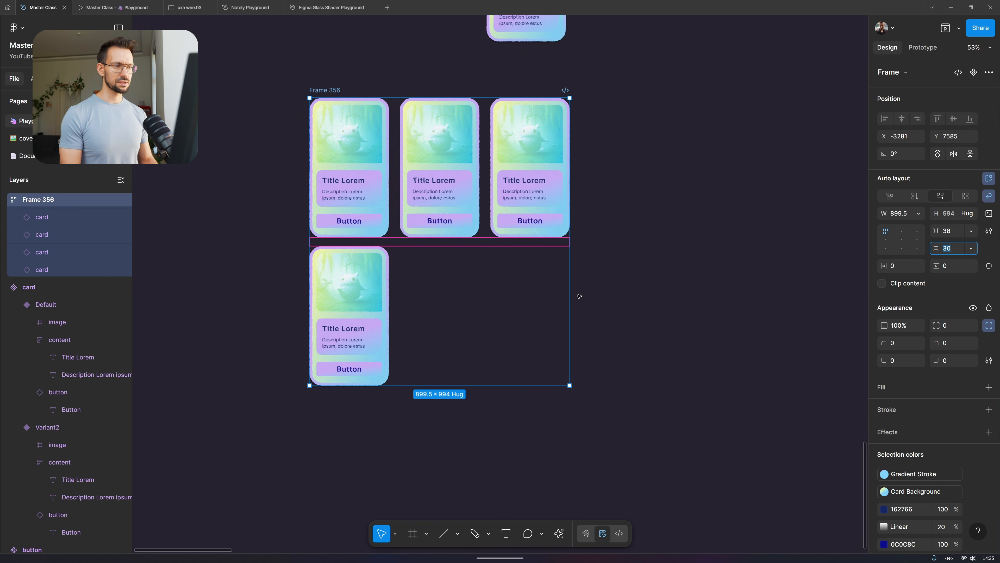
{"action": "mouse_move", "coordinate": [571, 289]}
{"action": "left_mouse_down"}
{"action": "mouse_move", "coordinate": [674, 277]}
{"action": "mouse_move", "coordinate": [571, 299]}
{"action": "left_mouse_up"}
- Copy a card in the frame and paste it five times to fill a grid of nine cards
{"action": "left_click", "coordinate": [560, 221]}
{"action": "scroll", "coordinate": [662, 222], "scroll_direction": "down", "scroll_amount": 3}
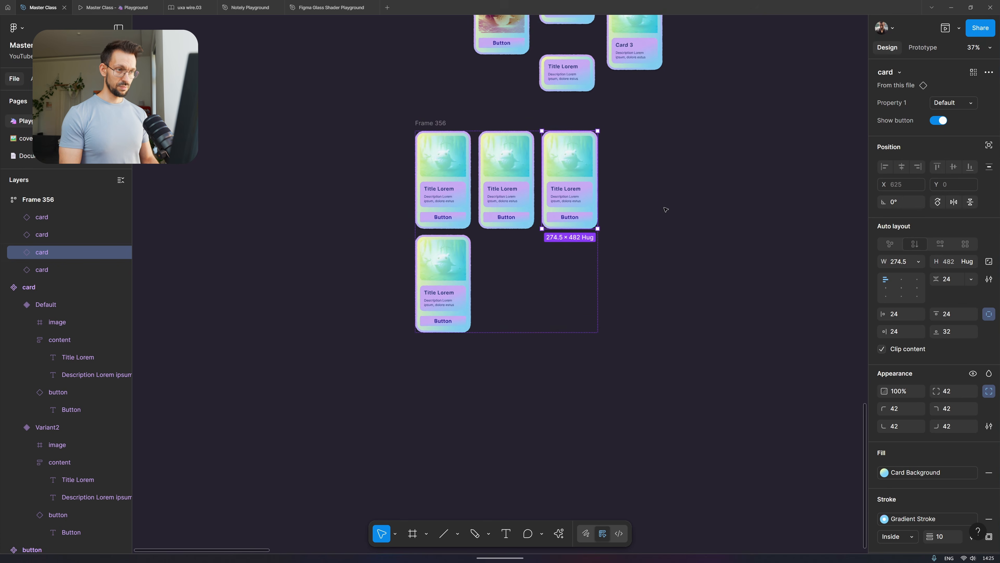
{"action": "scroll", "coordinate": [665, 209], "scroll_direction": "down", "scroll_amount": 1}
{"action": "key", "text": "ctrl+c"}
{"action": "key", "text": "ctrl+v"}
{"action": "key", "text": "ctrl+v"}
{"action": "key", "text": "ctrl+v"}
{"action": "key", "text": "ctrl+v"}
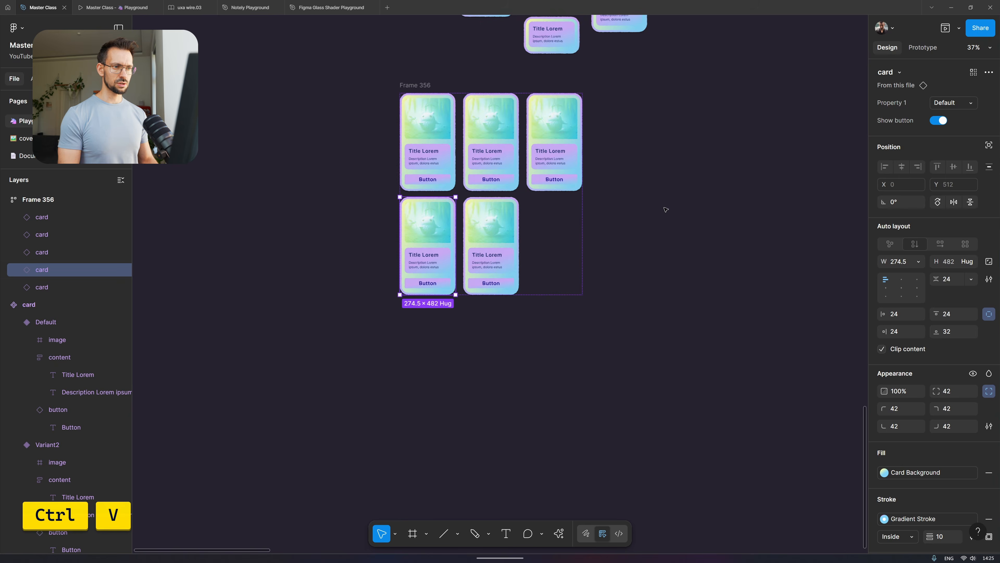
{"action": "key", "text": "ctrl+v"}
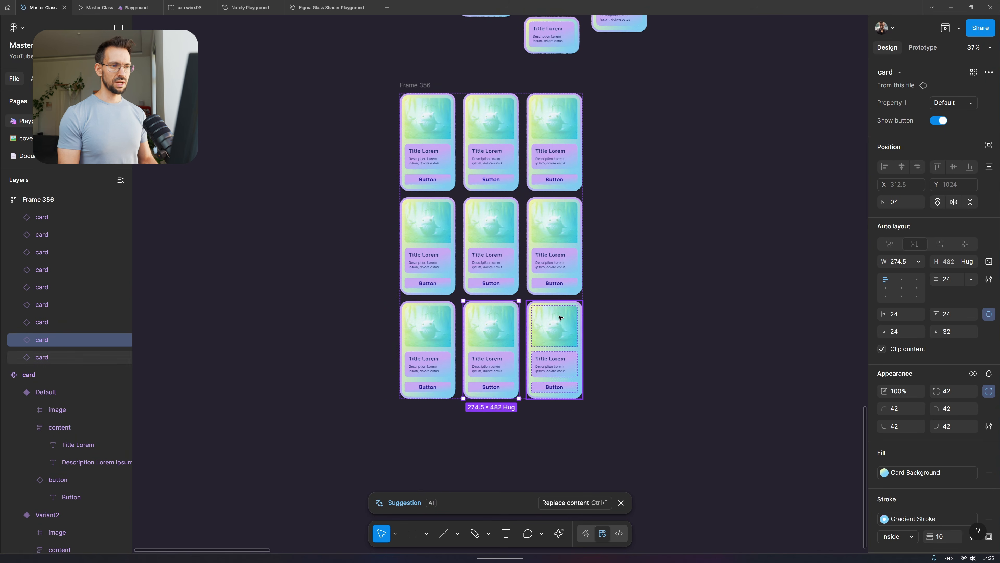
{"action": "left_click", "coordinate": [560, 318]}
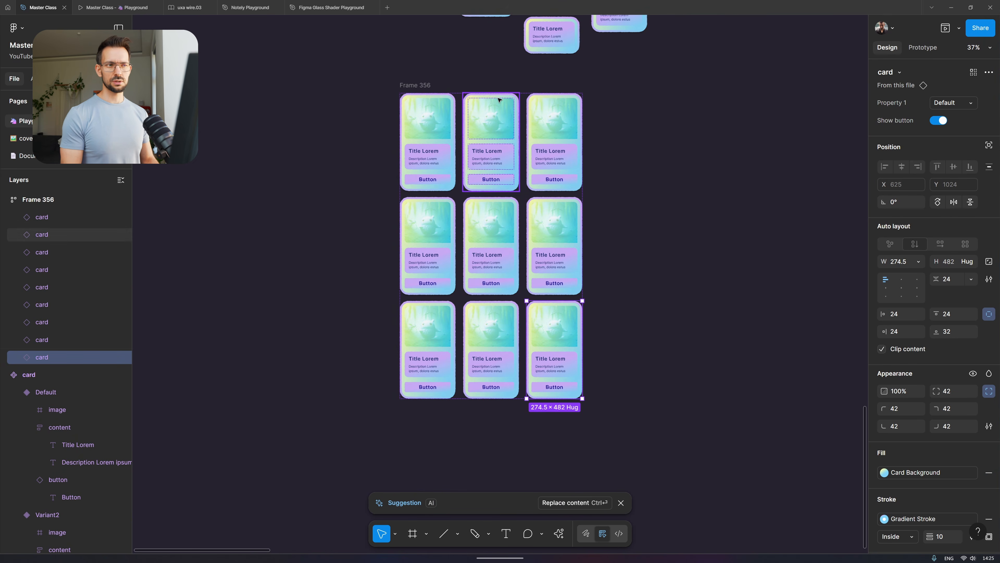
- Turn off wrapping on the card frame, switch it to a vertical layout and make its width and height hug the contents
{"action": "left_click", "coordinate": [419, 85]}
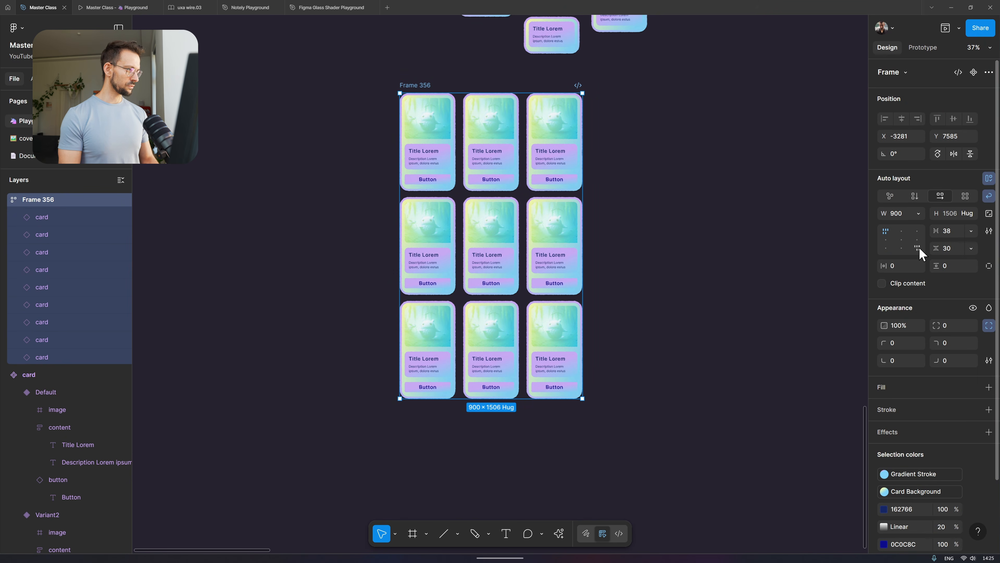
{"action": "left_click", "coordinate": [990, 199]}
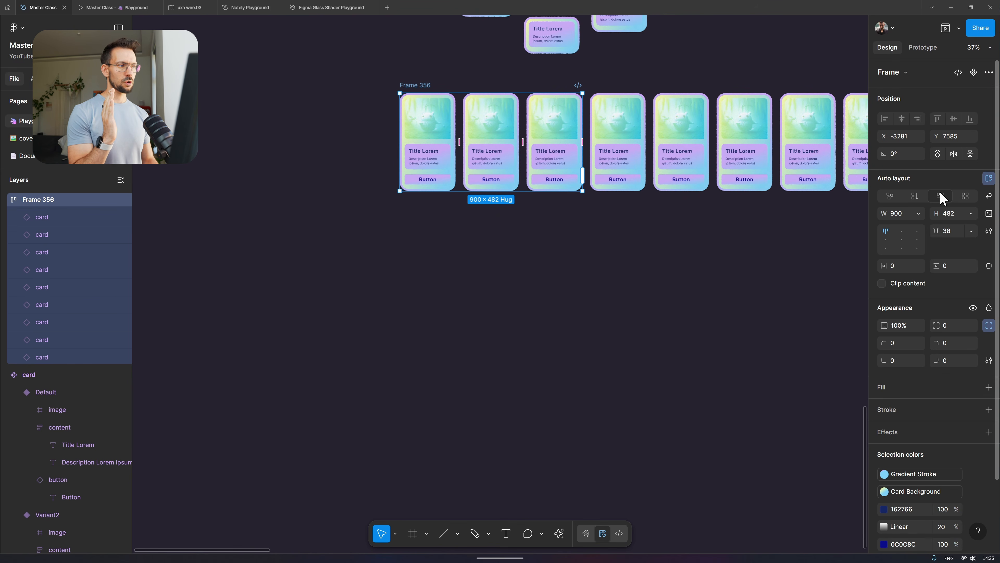
{"action": "left_click", "coordinate": [915, 197]}
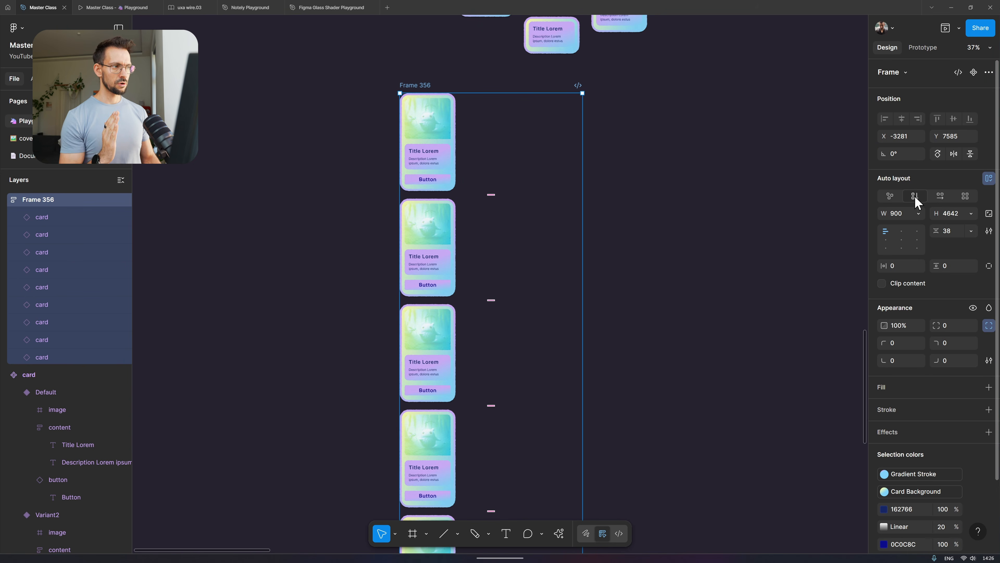
{"action": "left_click", "coordinate": [919, 215]}
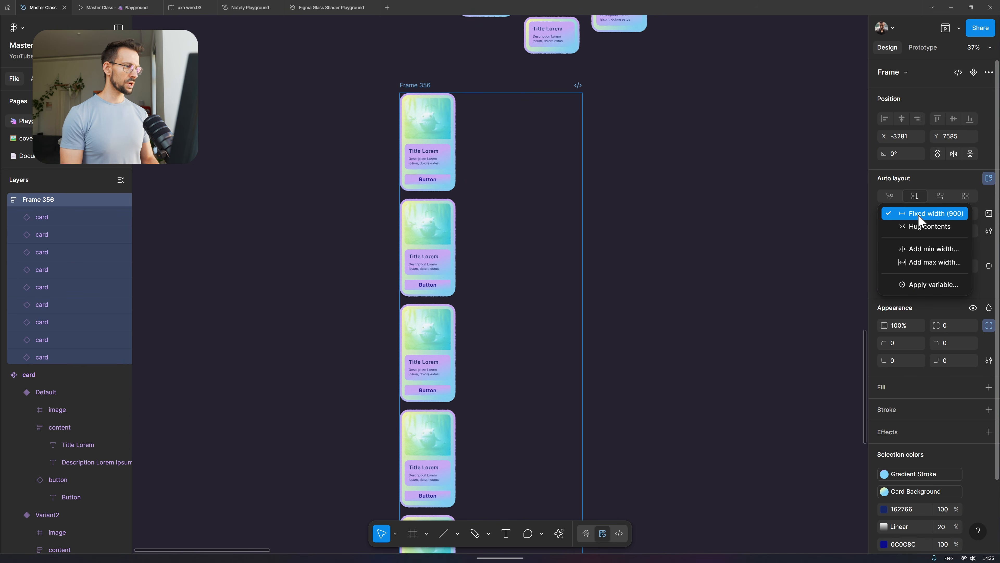
{"action": "left_click", "coordinate": [918, 228]}
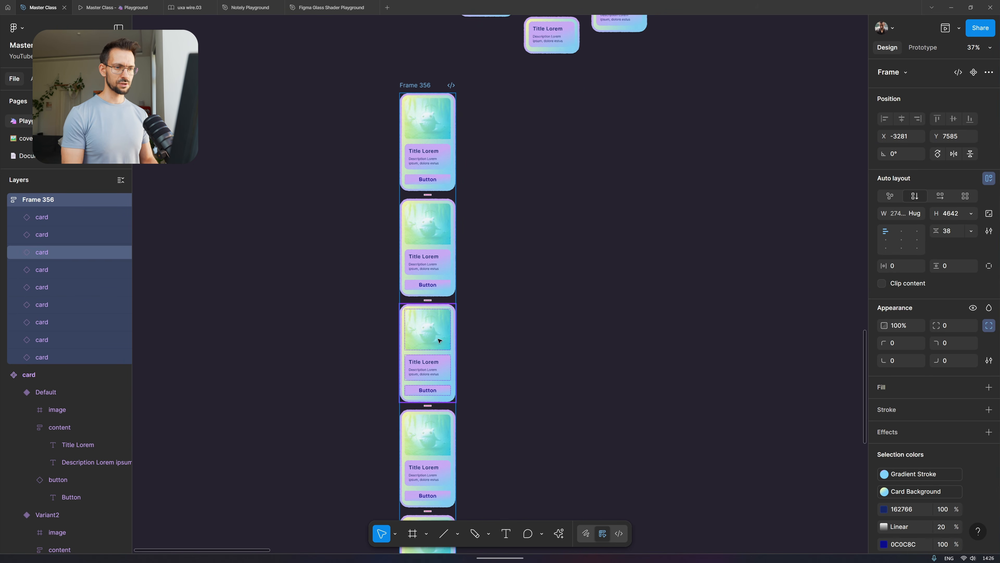
{"action": "scroll", "coordinate": [438, 343], "scroll_direction": "down", "scroll_amount": 2}
{"action": "scroll", "coordinate": [440, 349], "scroll_direction": "up", "scroll_amount": 1}
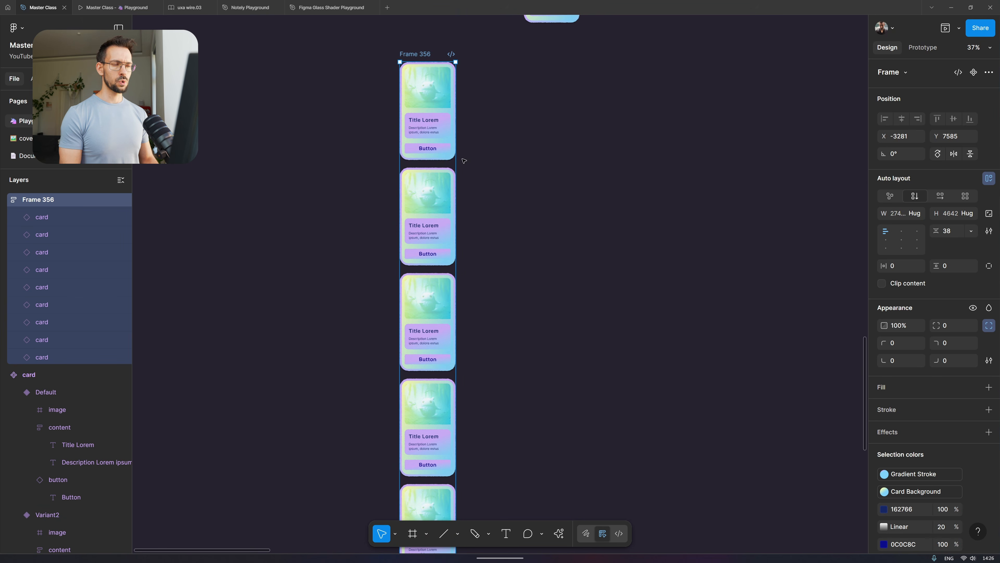
- Set the card frame to a wrapping horizontal layout and resize it to 1212 wide, with four cards per row
{"action": "left_click_drag", "start_coordinate": [455, 161], "coordinate": [695, 158]}
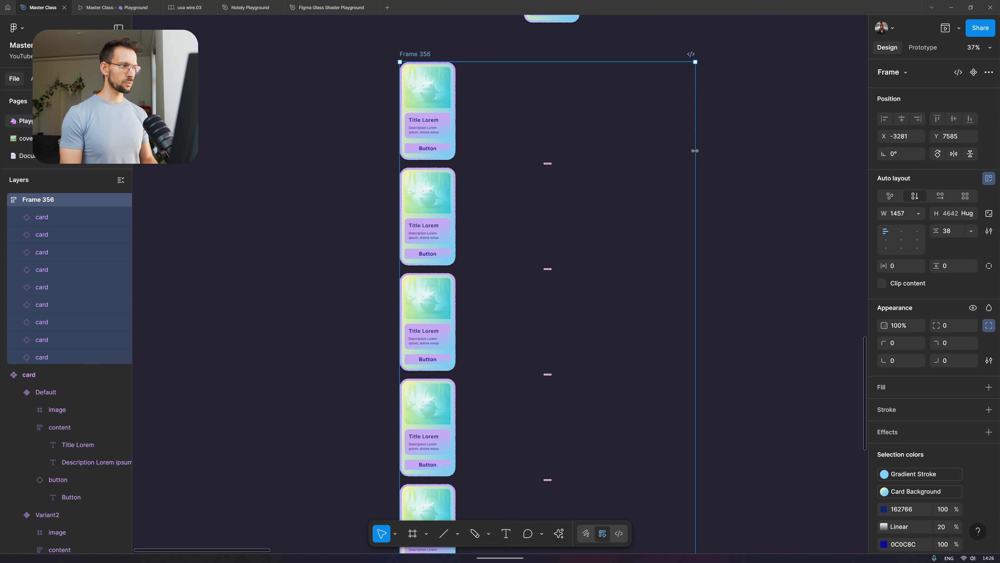
{"action": "left_click", "coordinate": [940, 195]}
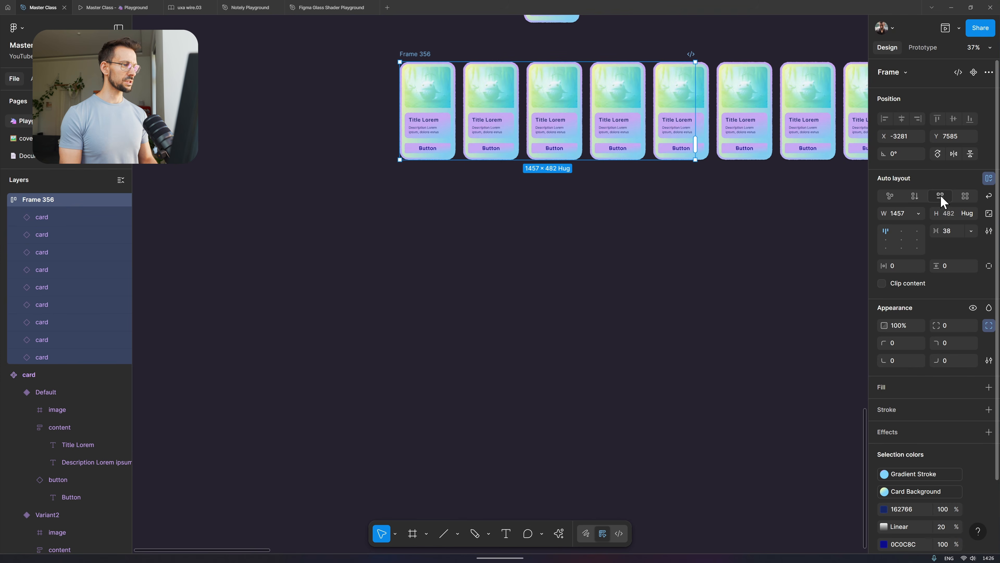
{"action": "left_click", "coordinate": [989, 196]}
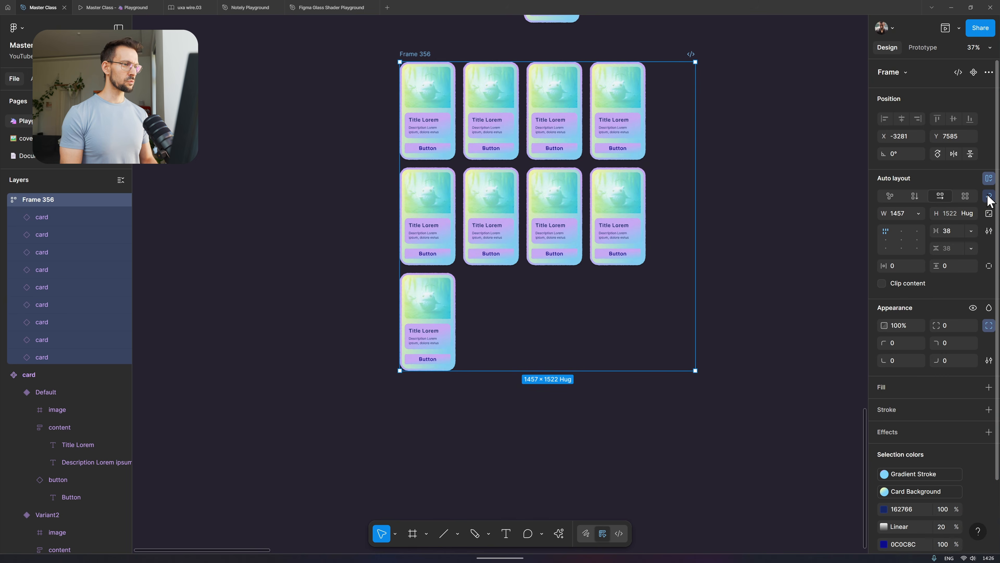
{"action": "left_click_drag", "start_coordinate": [696, 90], "coordinate": [646, 89]}
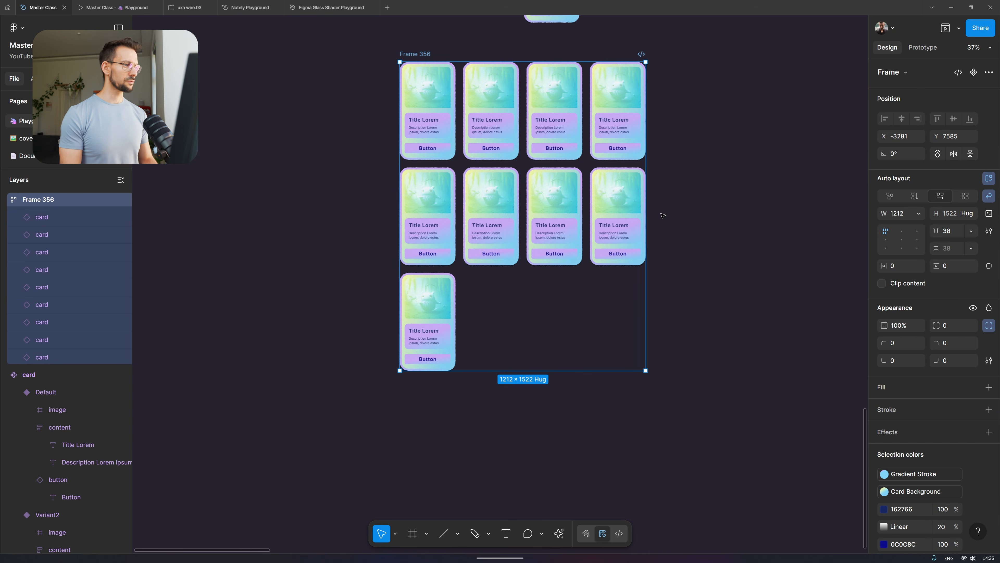
- Duplicate the reddish image card beyond the button component and enlarge the copy to 508 × 456
{"action": "scroll", "coordinate": [748, 197], "scroll_direction": "right", "scroll_amount": 2}
{"action": "scroll", "coordinate": [508, 163], "scroll_direction": "up", "scroll_amount": 2}
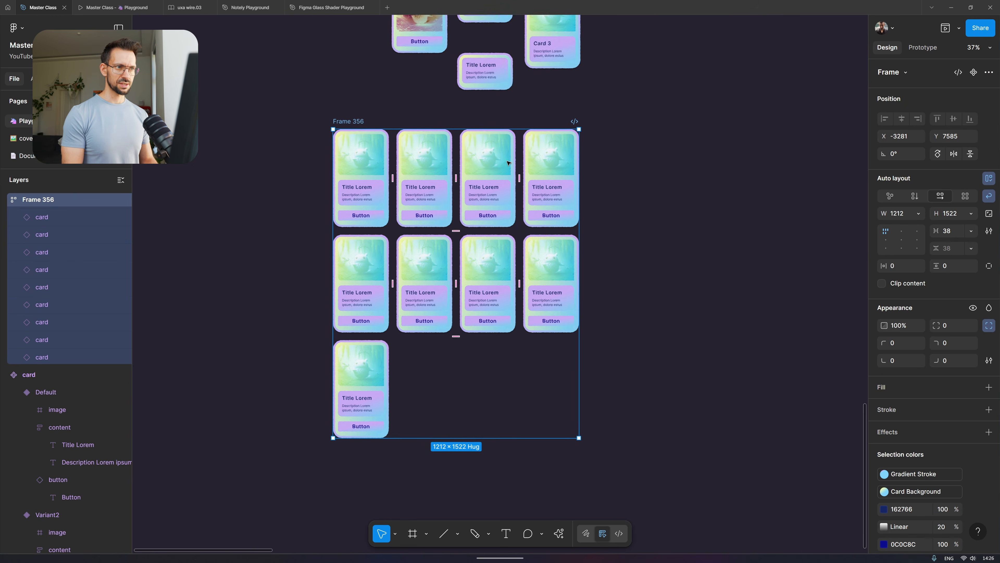
{"action": "scroll", "coordinate": [508, 163], "scroll_direction": "up", "scroll_amount": 6}
{"action": "scroll", "coordinate": [460, 93], "scroll_direction": "up", "scroll_amount": 6}
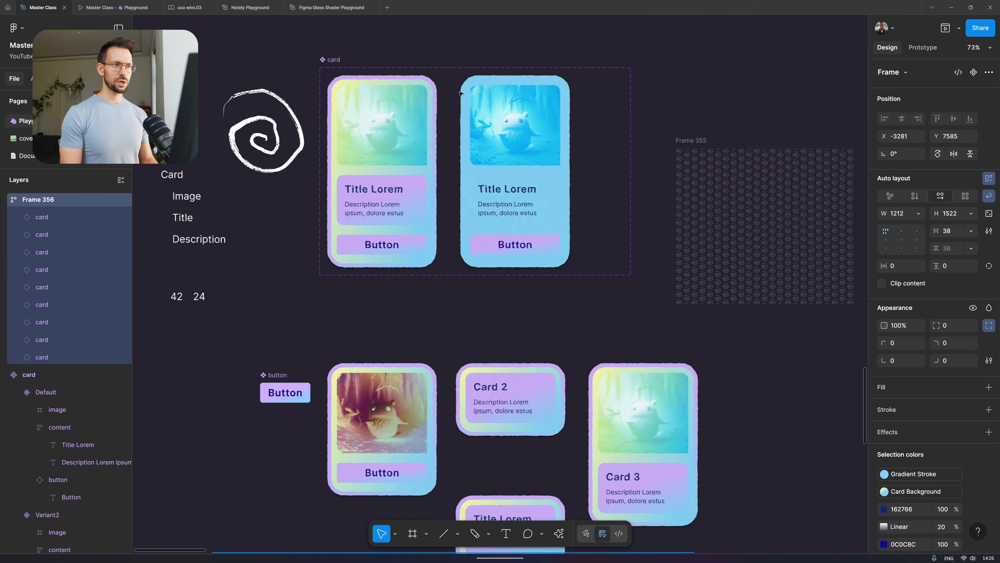
{"action": "scroll", "coordinate": [317, 172], "scroll_direction": "down", "scroll_amount": 4}
{"action": "scroll", "coordinate": [317, 172], "scroll_direction": "down", "scroll_amount": 6}
{"action": "scroll", "coordinate": [317, 172], "scroll_direction": "left", "scroll_amount": 4}
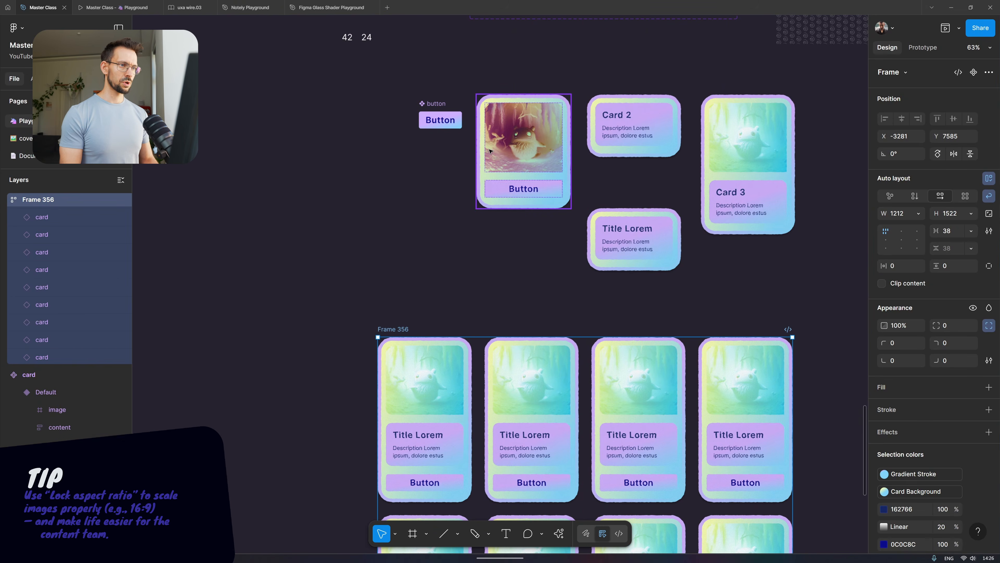
{"action": "left_click", "coordinate": [514, 142]}
{"action": "left_click_drag", "start_coordinate": [514, 141], "coordinate": [216, 141]}
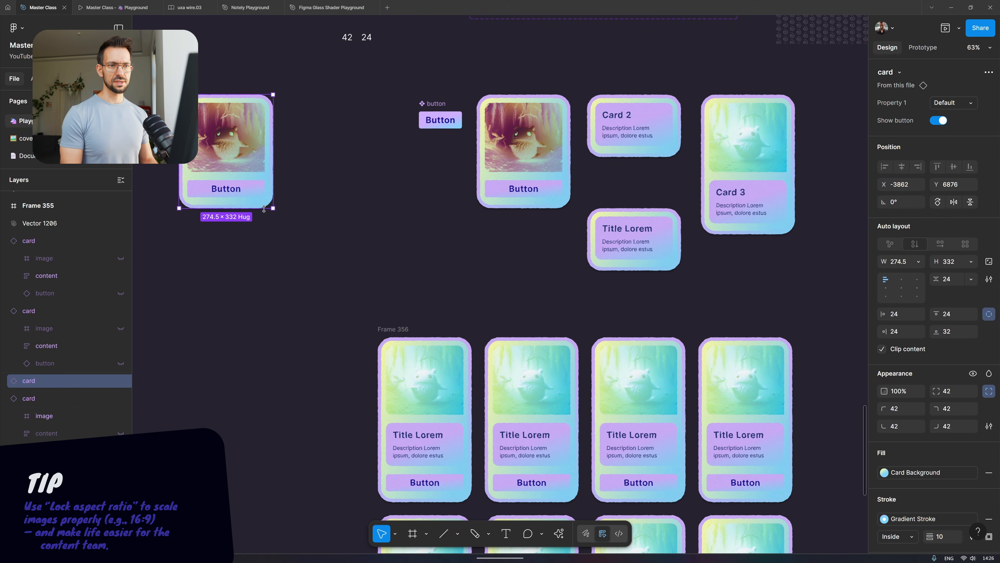
{"action": "left_click_drag", "start_coordinate": [293, 239], "coordinate": [353, 251]}
- Lock the aspect ratio of the images in both variants of the card component
{"action": "scroll", "coordinate": [593, 220], "scroll_direction": "up", "scroll_amount": 10}
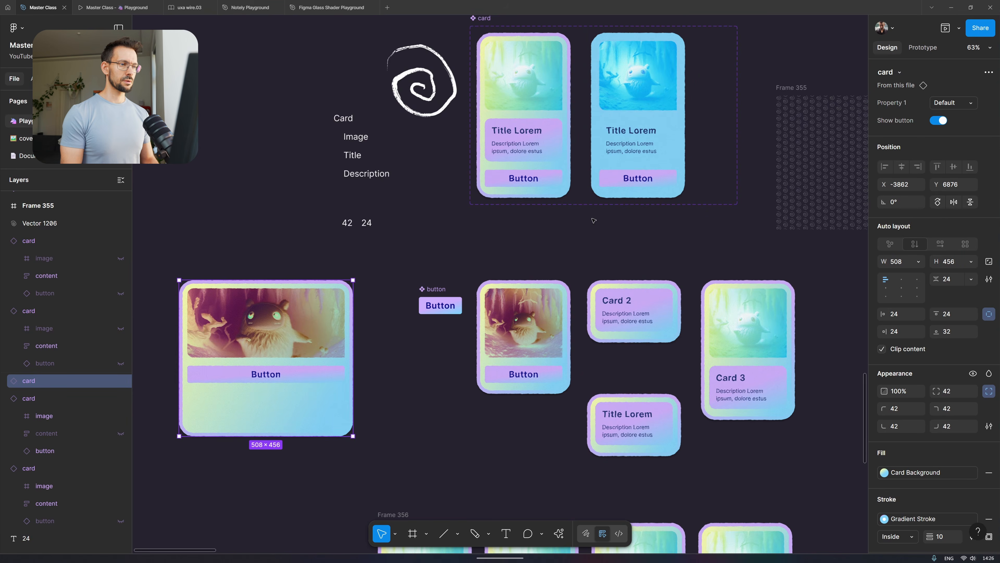
{"action": "scroll", "coordinate": [593, 220], "scroll_direction": "right", "scroll_amount": 3}
{"action": "left_click", "coordinate": [566, 165], "text": "ctrl"}
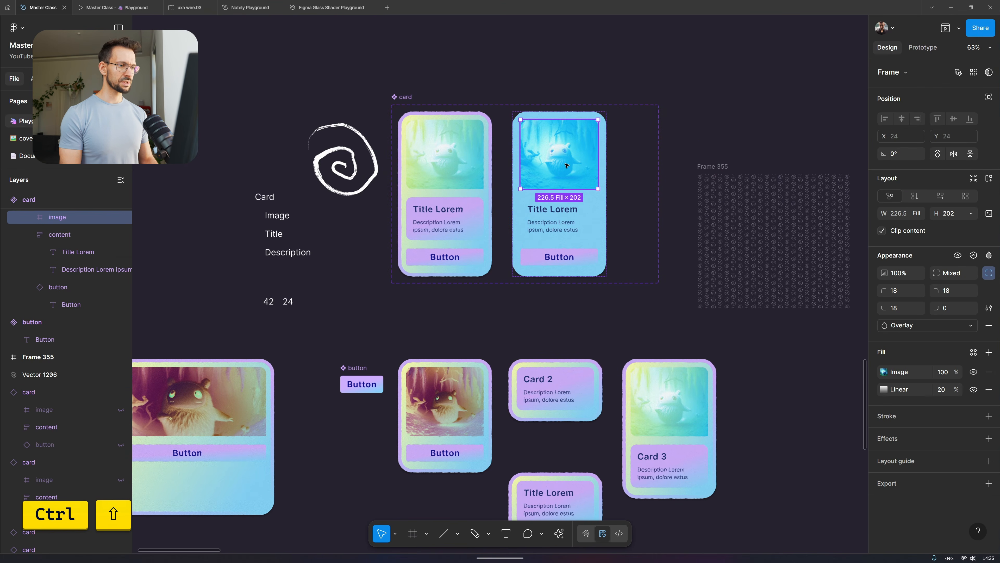
{"action": "left_click", "coordinate": [461, 155], "text": "ctrl+shift"}
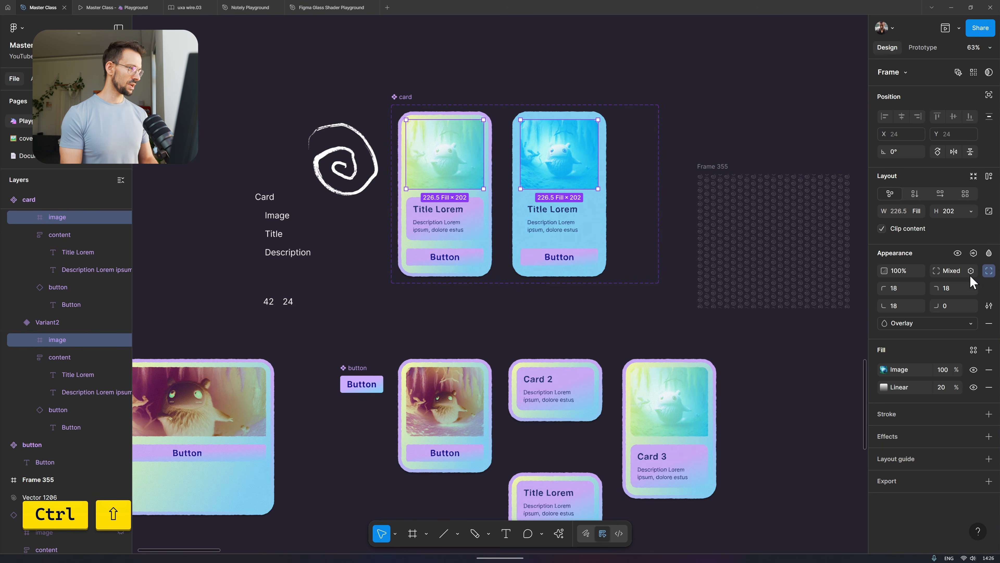
{"action": "left_click", "coordinate": [989, 211]}
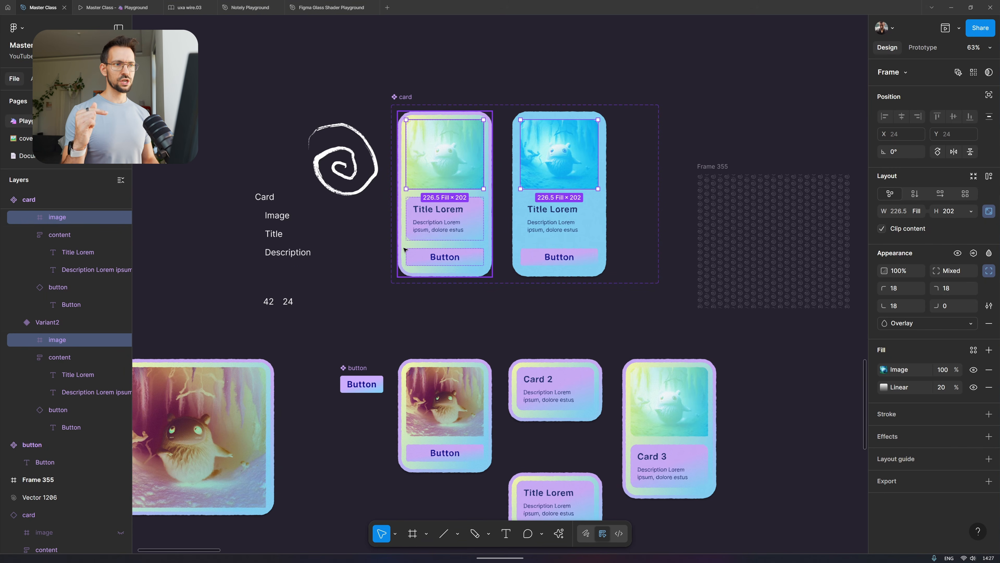
- Resize the enlarged card copy to 436 × 436 and make its width and height hug the contents
{"action": "scroll", "coordinate": [405, 249], "scroll_direction": "down", "scroll_amount": 7}
{"action": "scroll", "coordinate": [405, 249], "scroll_direction": "left", "scroll_amount": 4}
{"action": "left_click", "coordinate": [406, 233]}
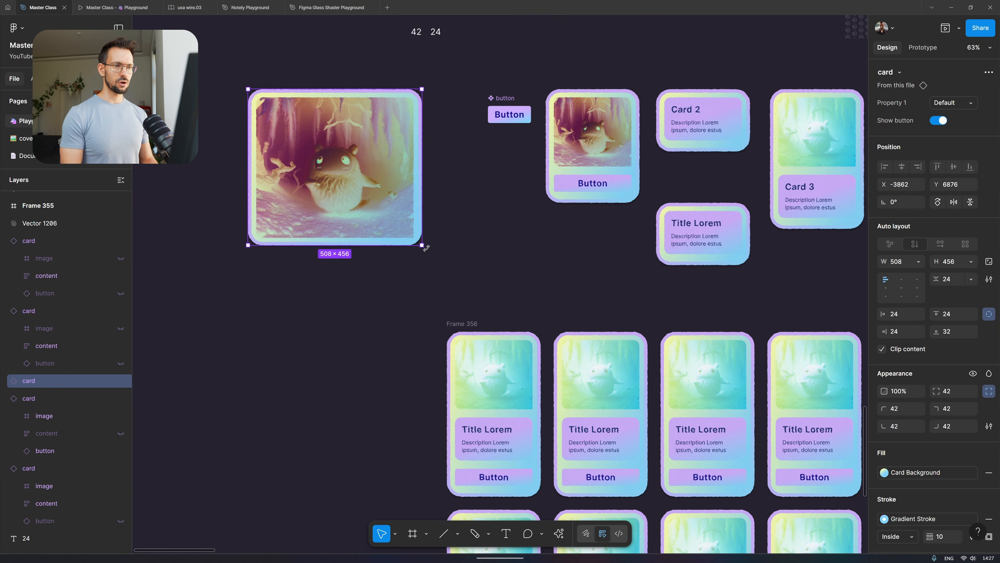
{"action": "left_click_drag", "start_coordinate": [422, 246], "coordinate": [398, 238]}
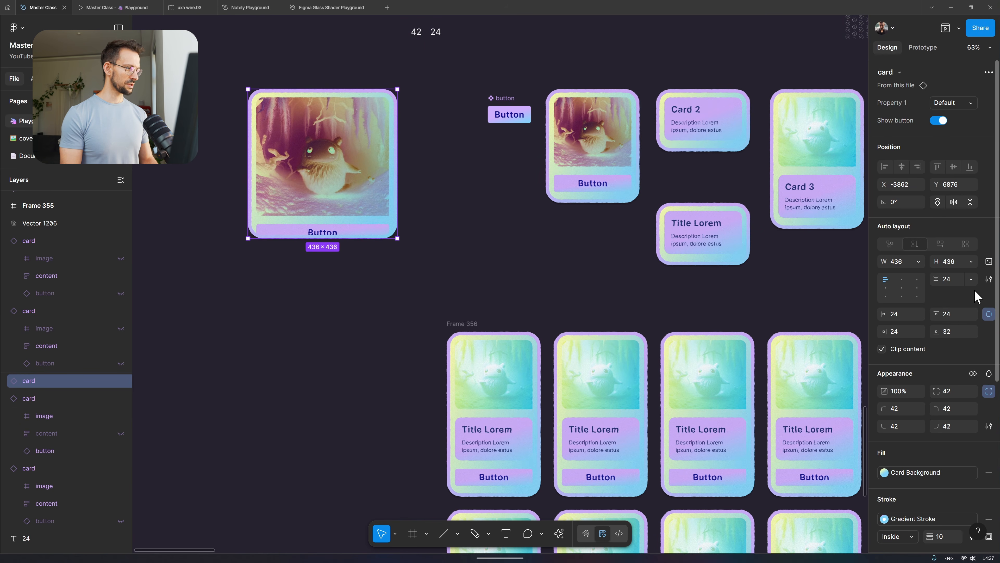
{"action": "left_click", "coordinate": [918, 261]}
{"action": "left_click", "coordinate": [920, 274]}
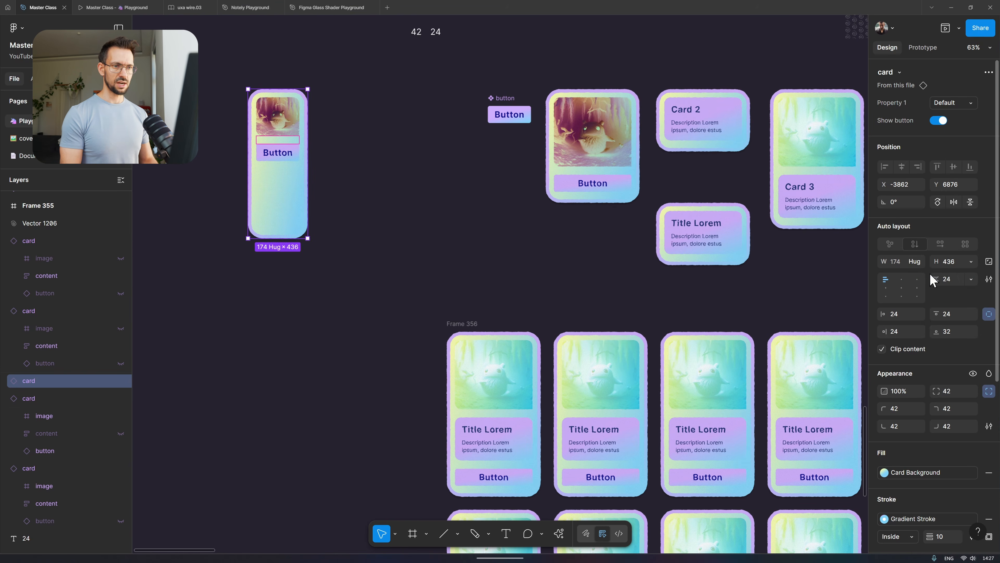
{"action": "left_click", "coordinate": [971, 262]}
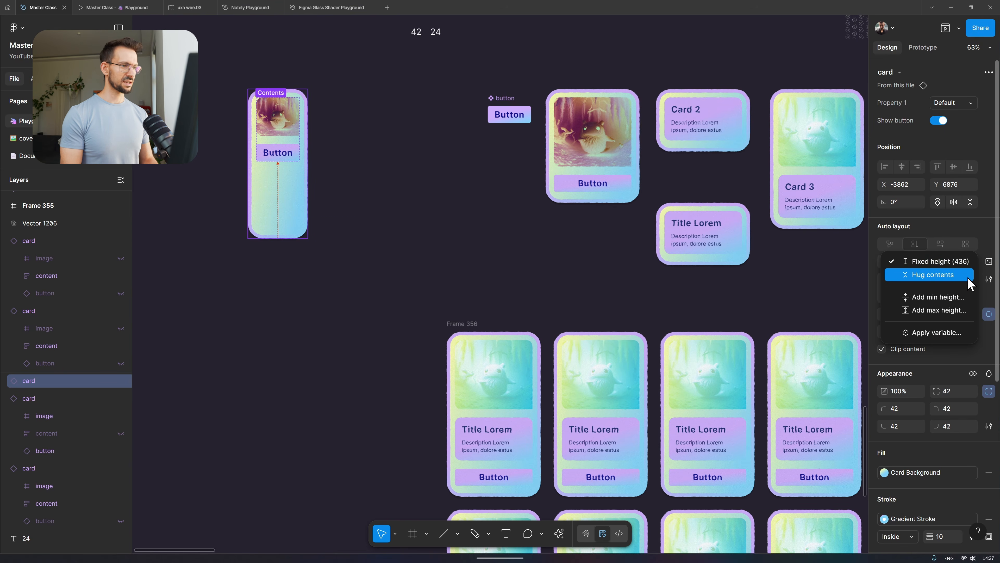
{"action": "left_click", "coordinate": [968, 278]}
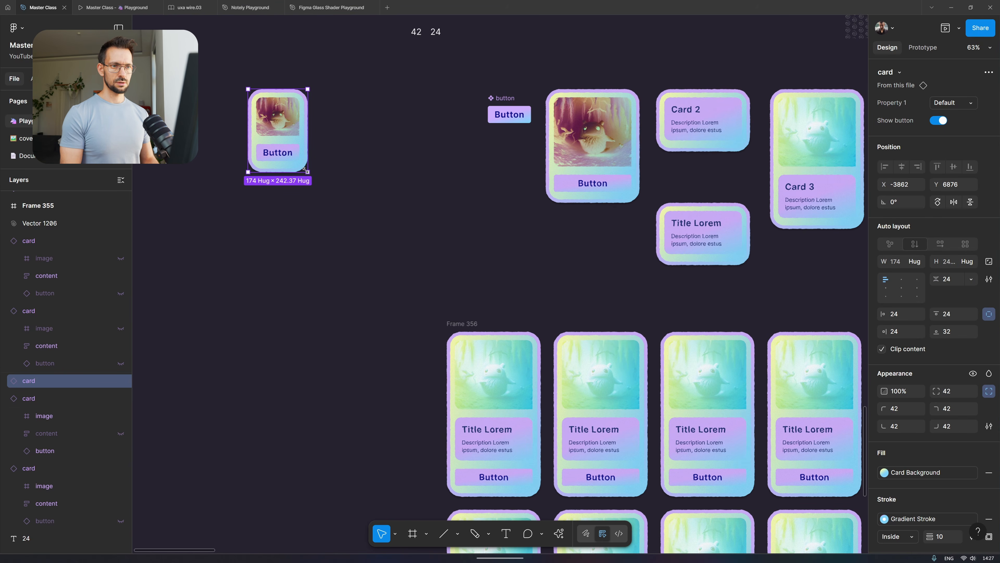
- Make the card copy's height hug its contents and resize the card to 495 wide
{"action": "left_click_drag", "start_coordinate": [306, 170], "coordinate": [436, 253]}
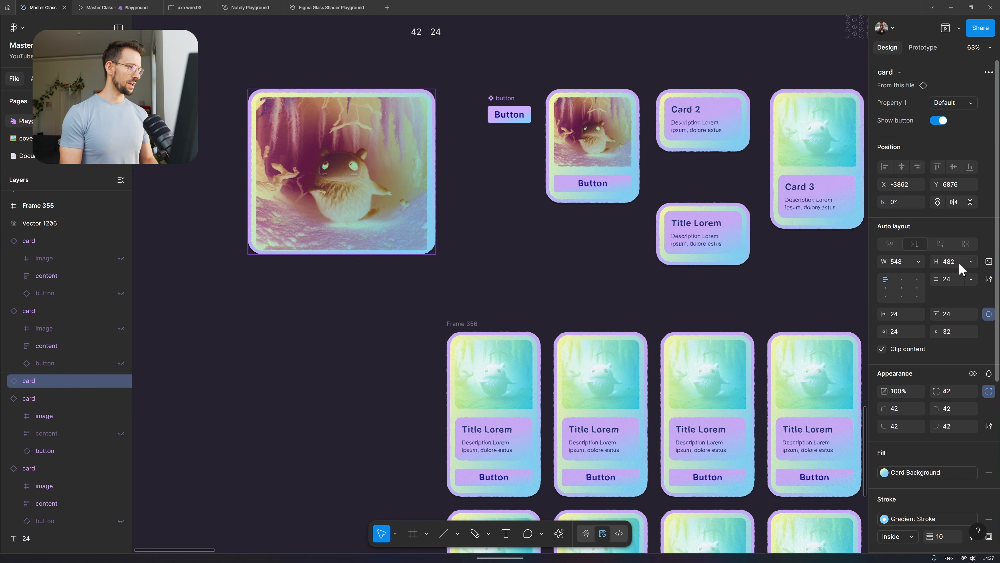
{"action": "left_click", "coordinate": [971, 263]}
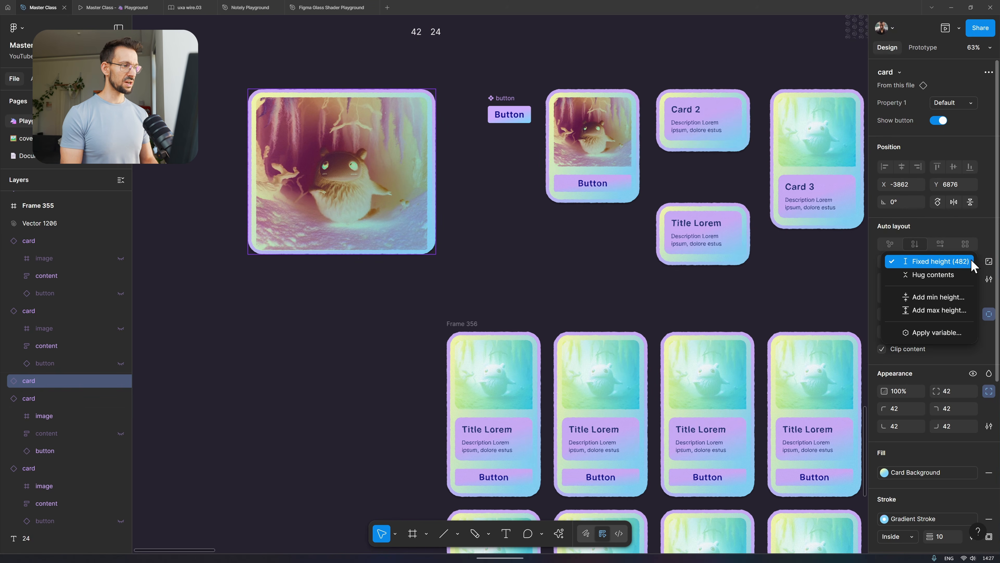
{"action": "left_click", "coordinate": [961, 277]}
{"action": "left_click", "coordinate": [469, 261]}
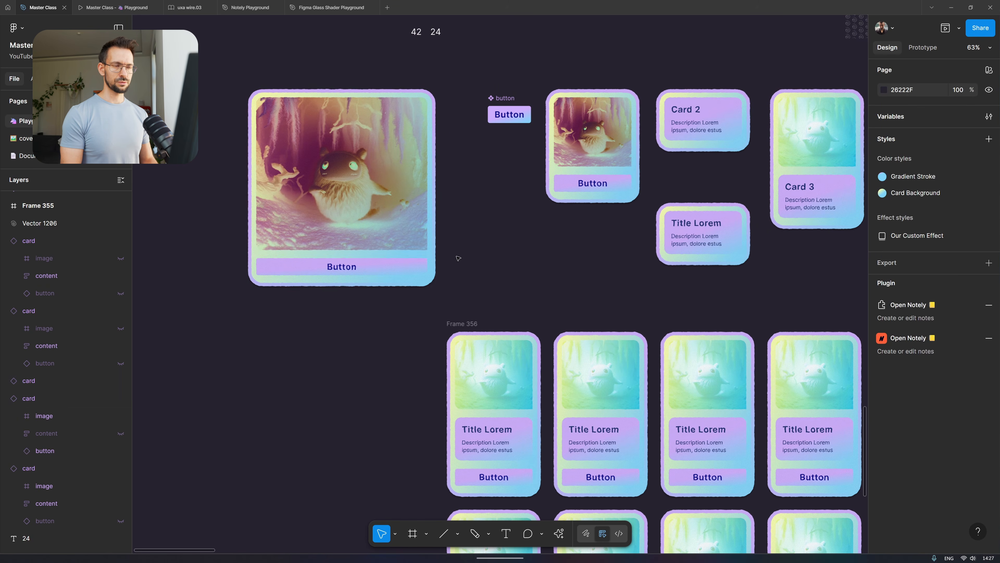
{"action": "left_click", "coordinate": [435, 145]}
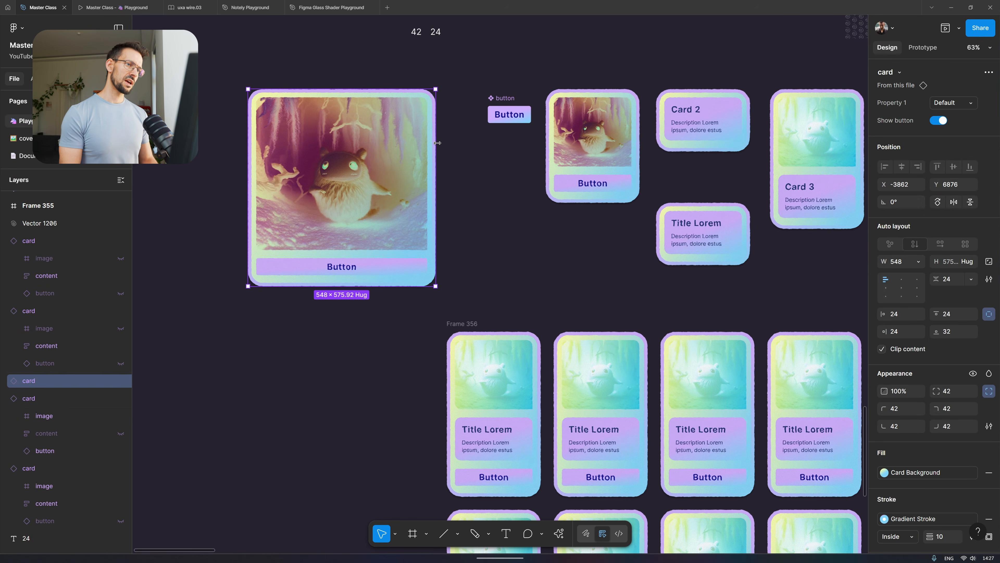
{"action": "left_click_drag", "start_coordinate": [437, 141], "coordinate": [418, 176]}
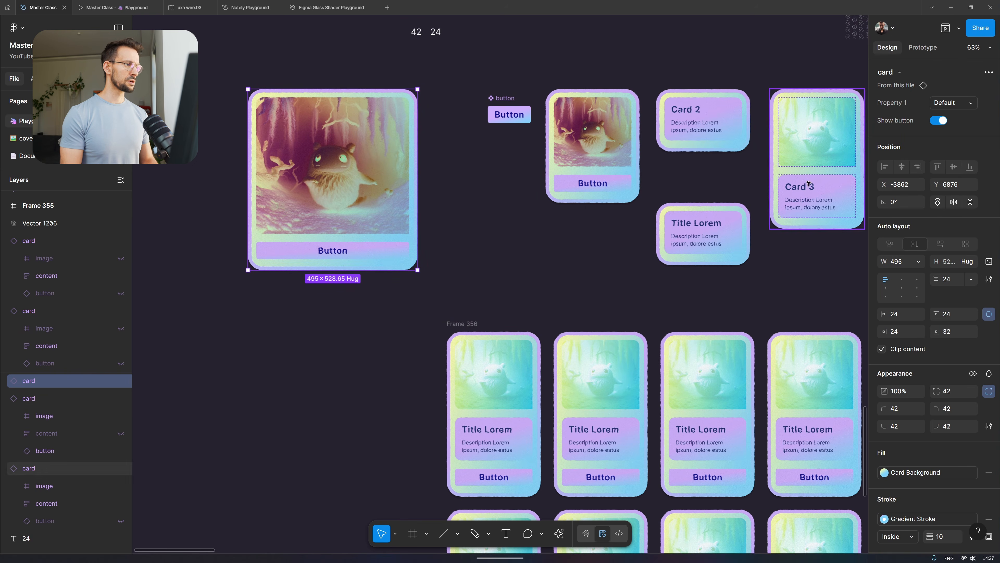
- Create a "Show text" visibility property with the value True for the content layers of both card variants
{"action": "scroll", "coordinate": [731, 153], "scroll_direction": "up", "scroll_amount": 6}
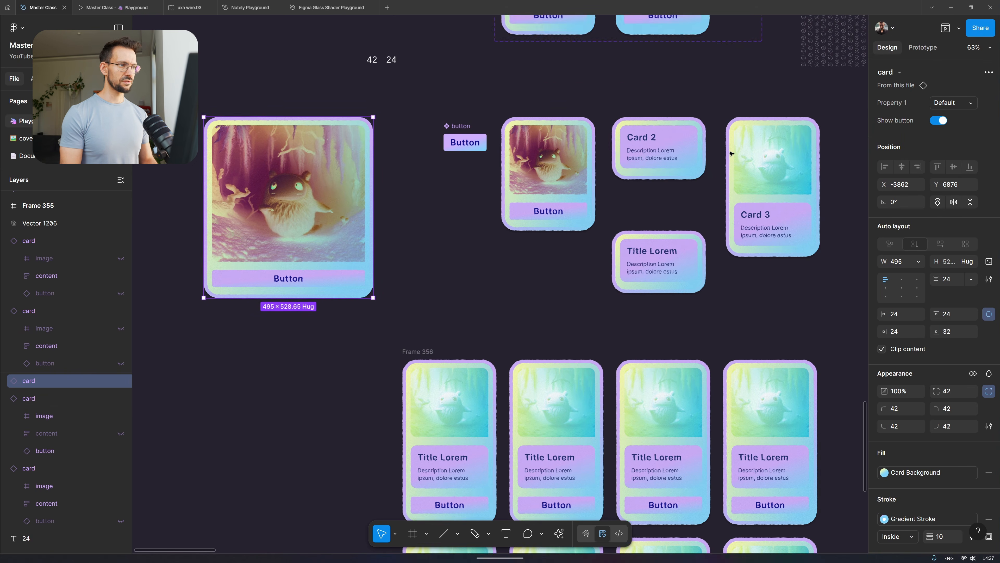
{"action": "scroll", "coordinate": [567, 193], "scroll_direction": "down", "scroll_amount": 2}
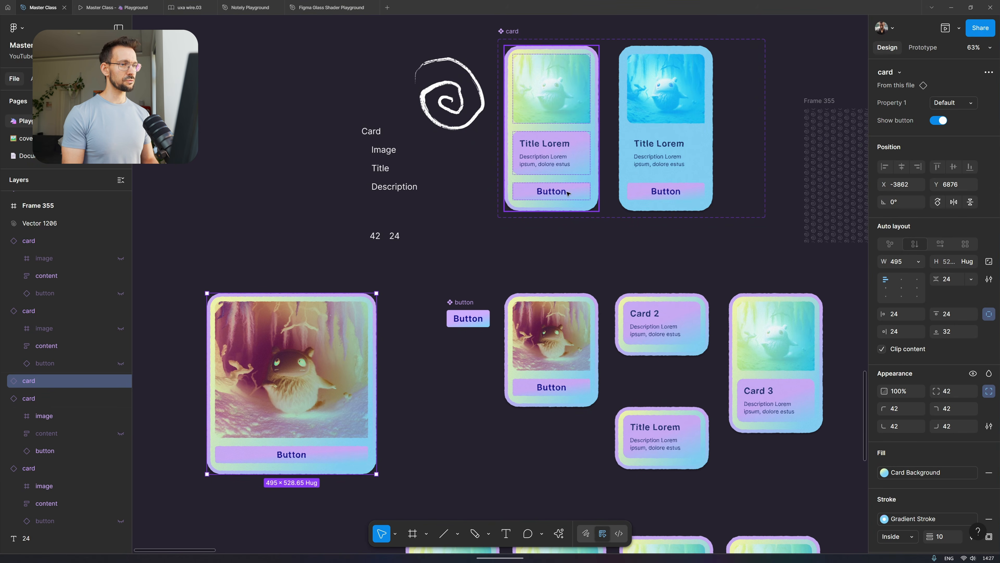
{"action": "left_click", "coordinate": [559, 154]}
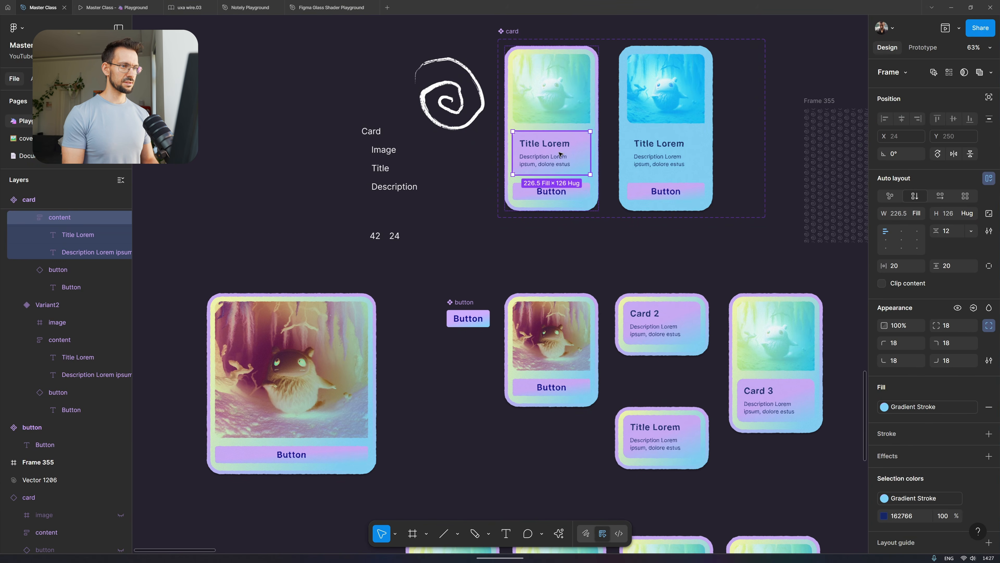
{"action": "left_click", "coordinate": [657, 152], "text": "shift"}
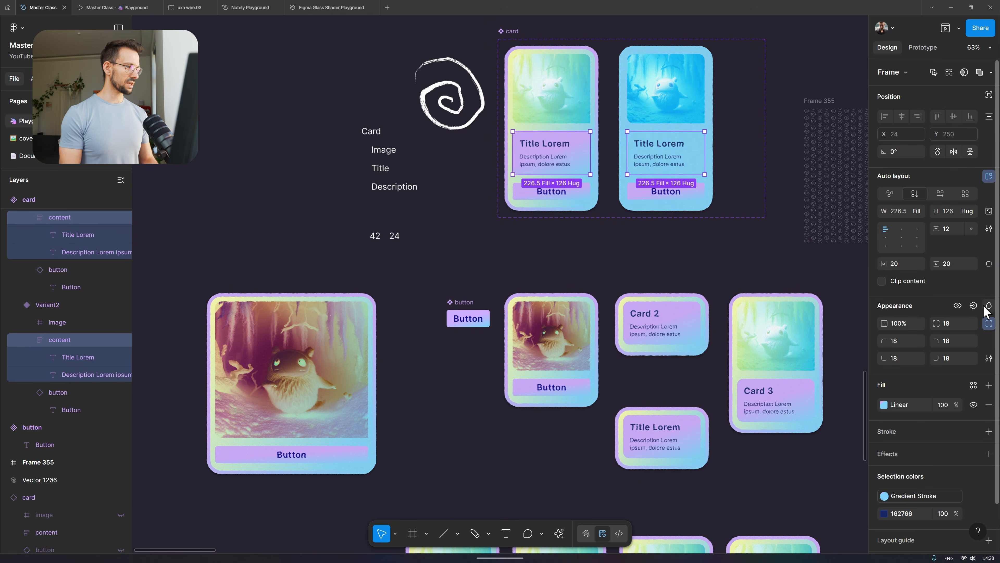
{"action": "left_click", "coordinate": [974, 305]}
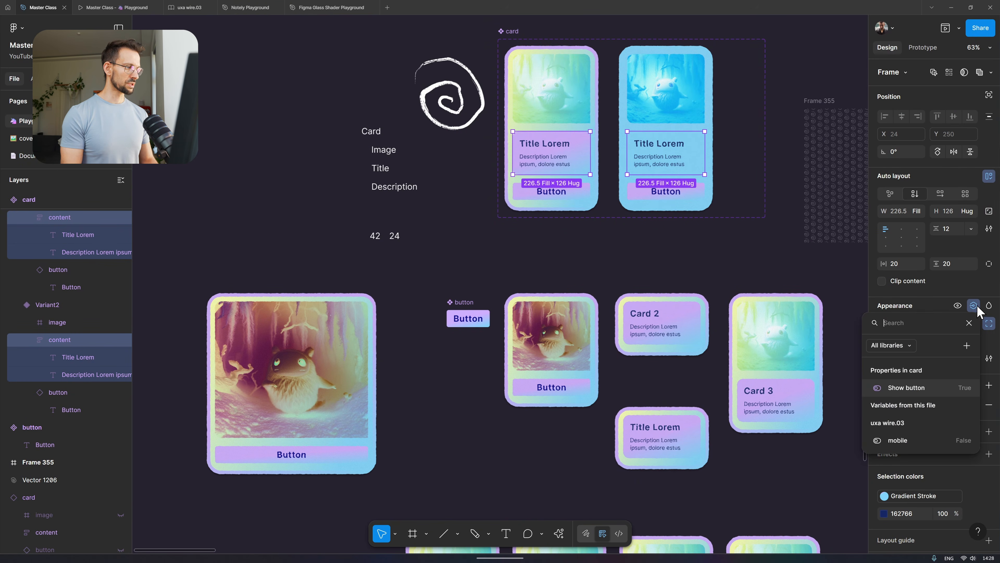
{"action": "left_click", "coordinate": [967, 346]}
{"action": "type", "text": "S"}
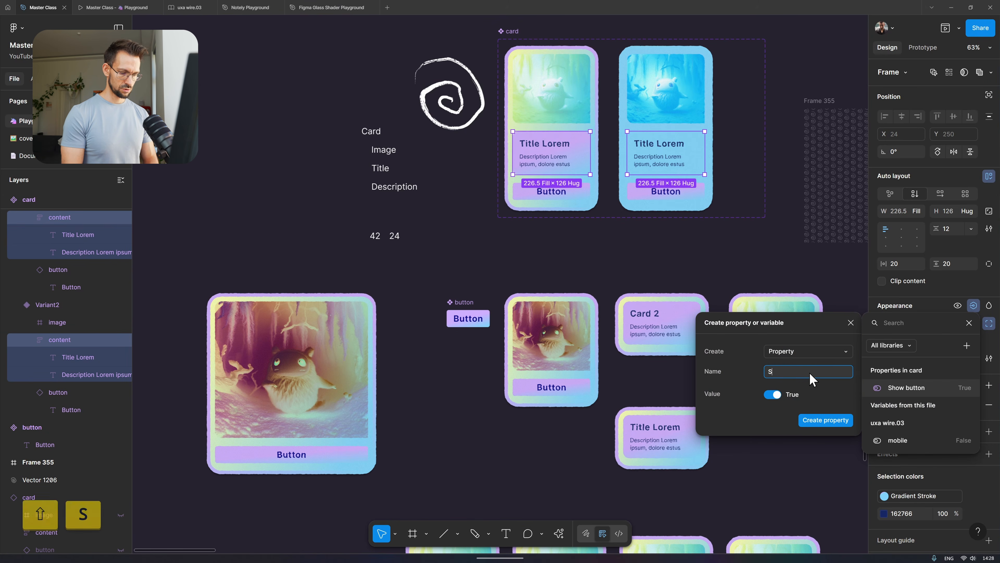
{"action": "type", "text": "how text"}
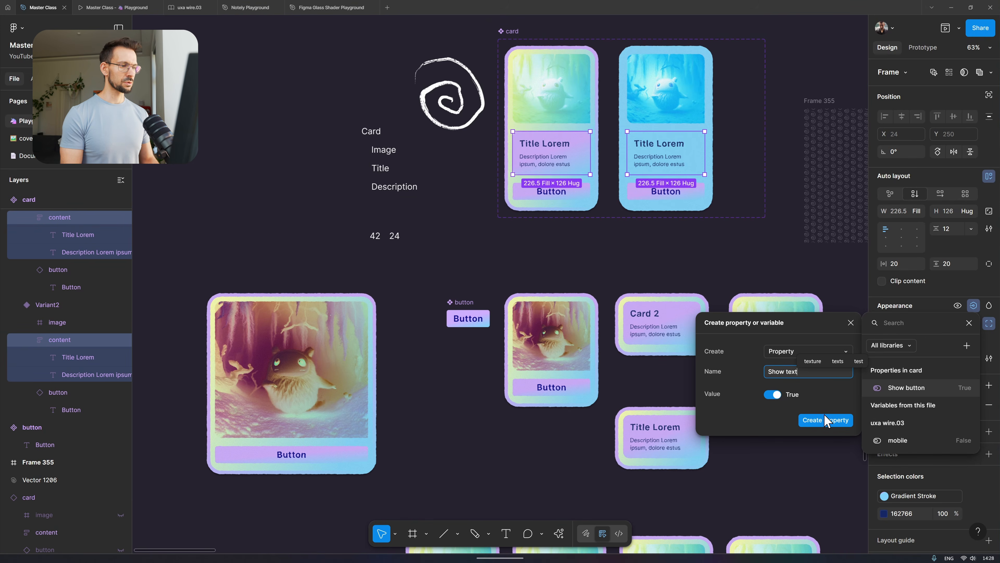
{"action": "left_click", "coordinate": [824, 420]}
{"action": "scroll", "coordinate": [511, 284], "scroll_direction": "down", "scroll_amount": 5}
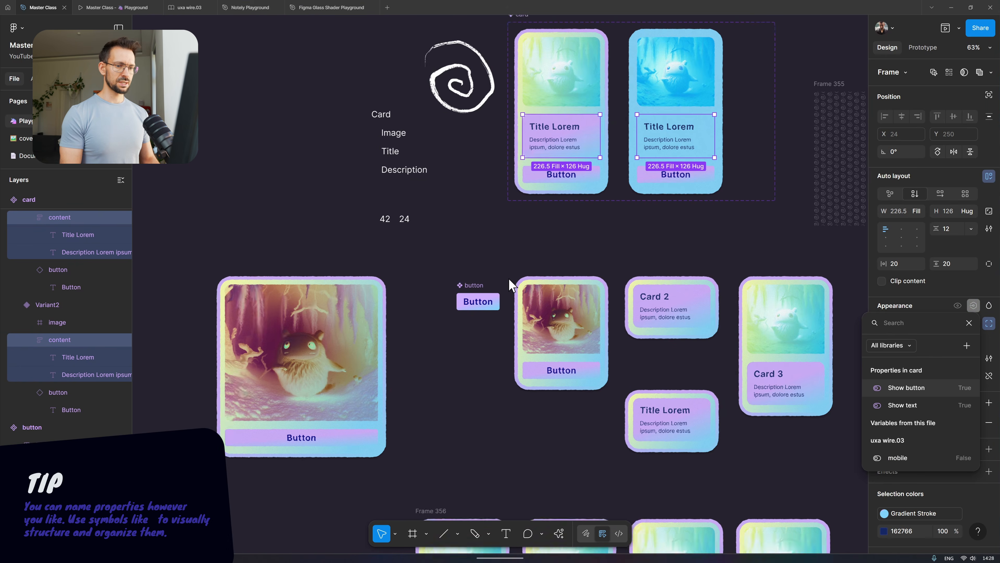
{"action": "key", "text": "Escape"}
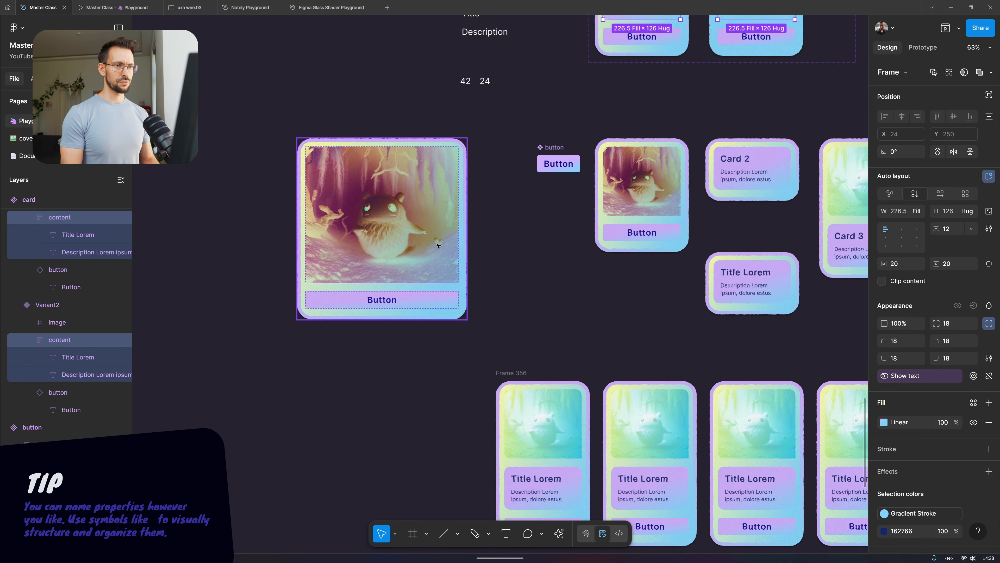
- Turn Show text on for the enlarged card, and off for the first row's second and fourth cards and the second row's third card
{"action": "left_click", "coordinate": [364, 194]}
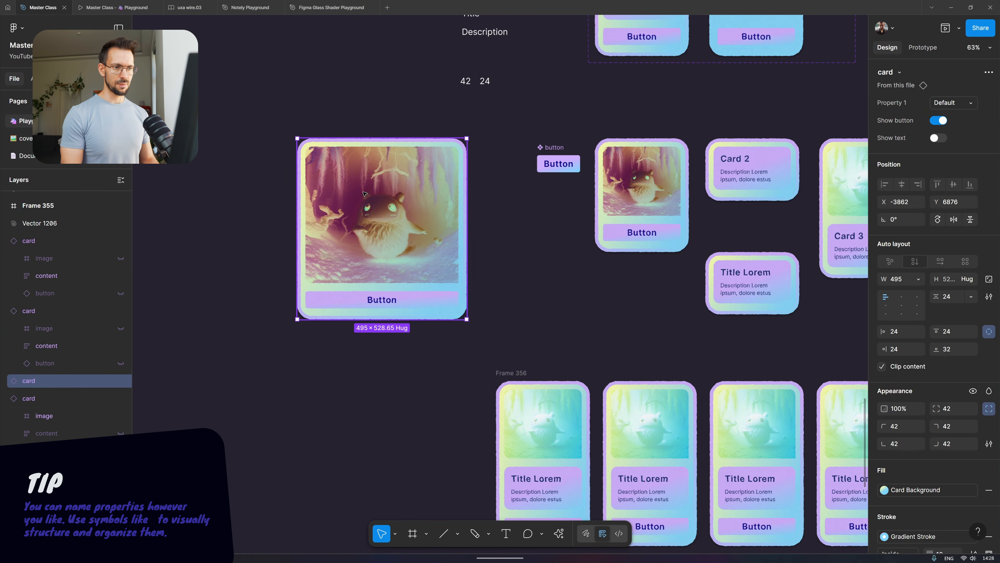
{"action": "left_click", "coordinate": [938, 138]}
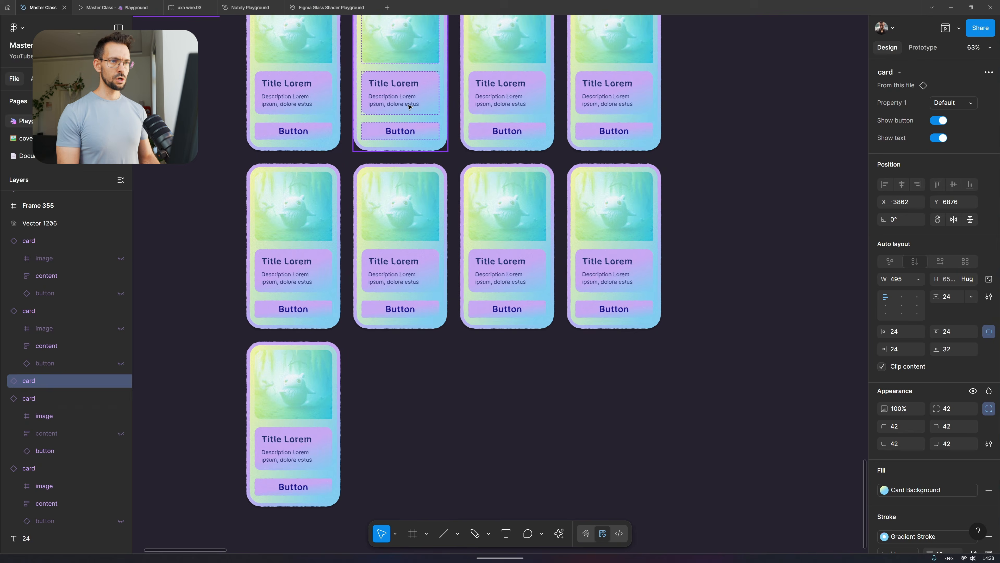
{"action": "left_click", "coordinate": [408, 106]}
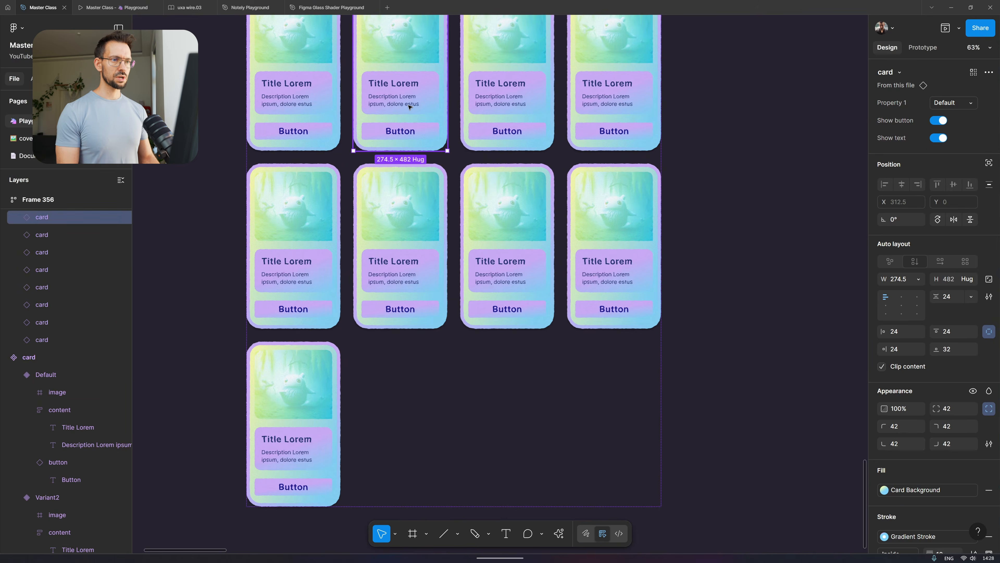
{"action": "scroll", "coordinate": [409, 107], "scroll_direction": "up", "scroll_amount": 2}
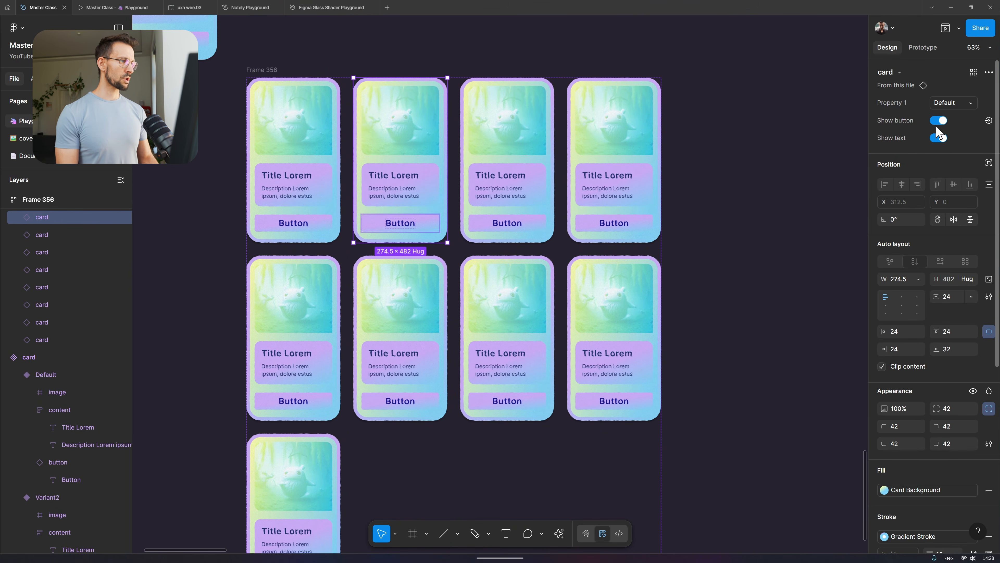
{"action": "left_click", "coordinate": [938, 138]}
{"action": "left_click", "coordinate": [524, 350]}
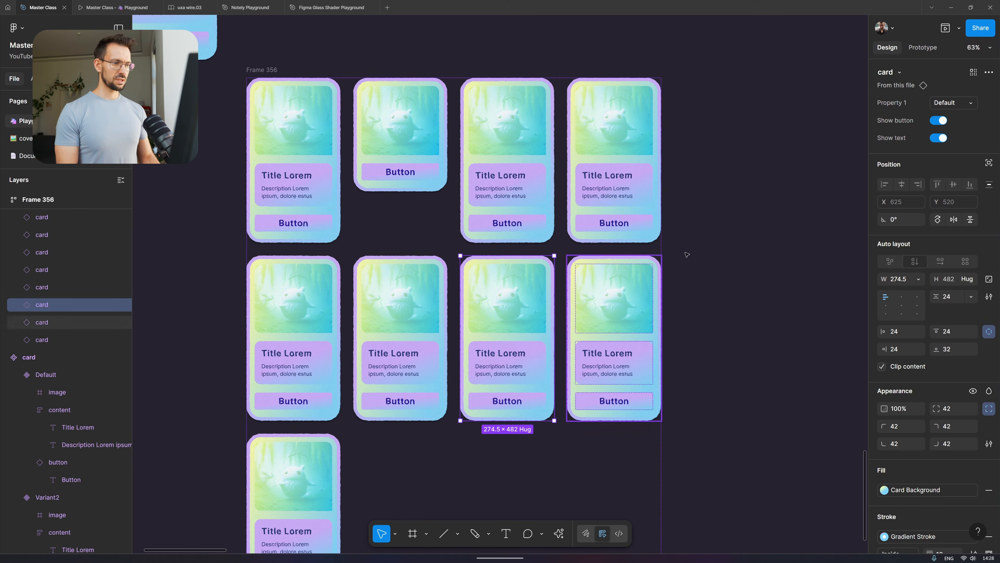
{"action": "left_click", "coordinate": [939, 137]}
{"action": "left_click", "coordinate": [609, 138]}
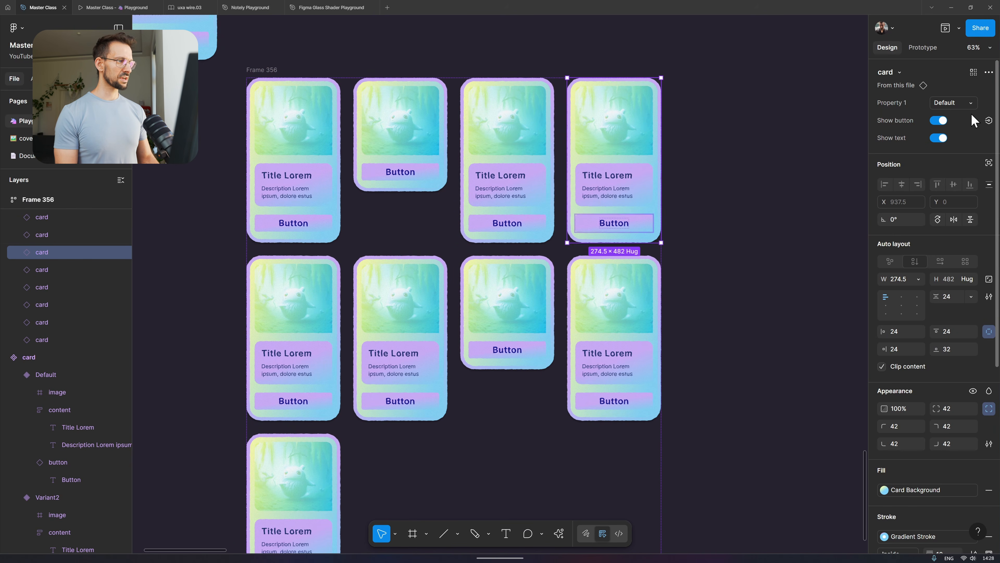
{"action": "left_click", "coordinate": [939, 138]}
- Set the height of all nine cards in the wrapping frame to fill the container
{"action": "scroll", "coordinate": [768, 238], "scroll_direction": "down", "scroll_amount": 3}
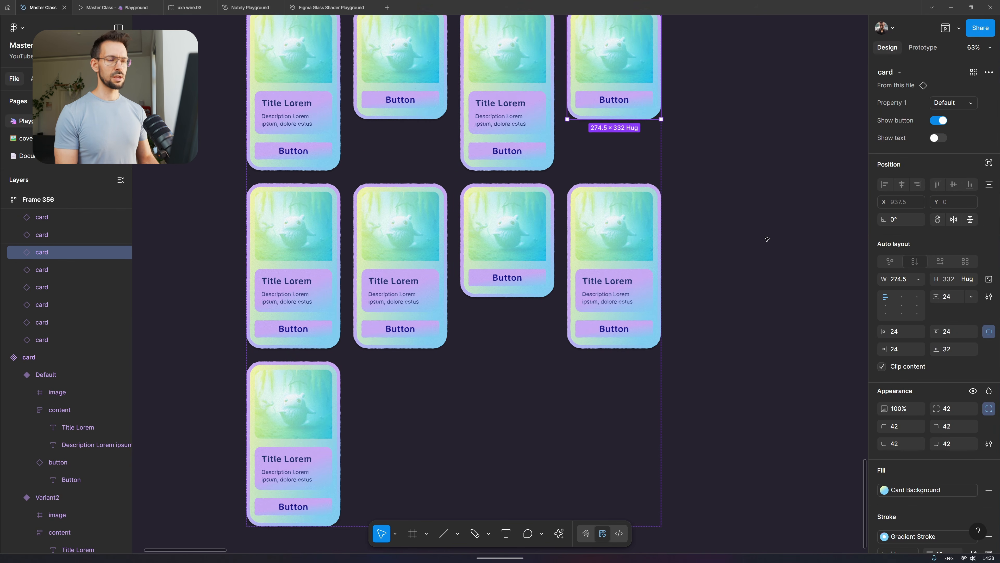
{"action": "scroll", "coordinate": [767, 239], "scroll_direction": "down", "scroll_amount": 1}
{"action": "scroll", "coordinate": [767, 239], "scroll_direction": "down", "scroll_amount": 1}
{"action": "scroll", "coordinate": [767, 239], "scroll_direction": "right", "scroll_amount": 1}
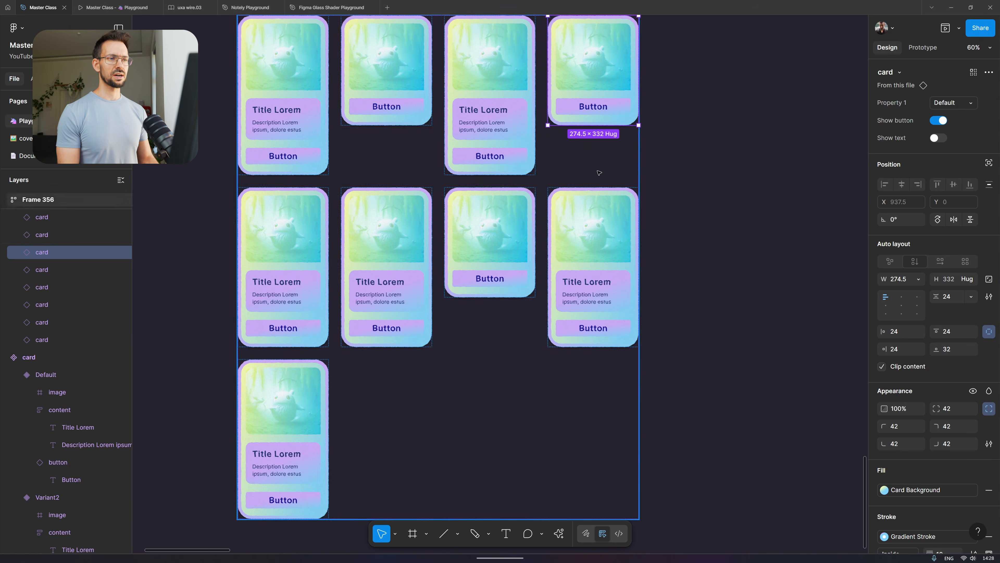
{"action": "key", "text": "ctrl+a"}
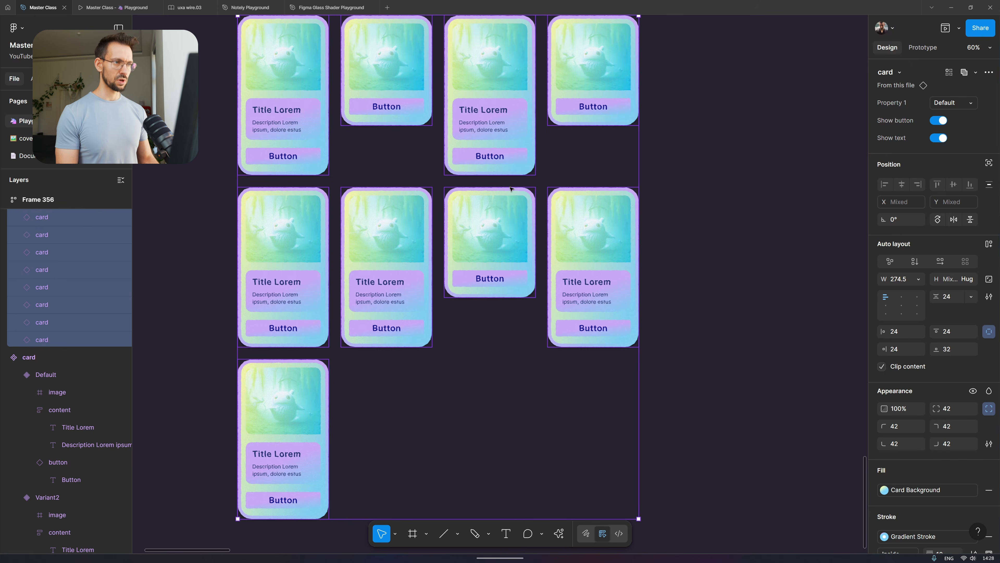
{"action": "scroll", "coordinate": [66, 257], "scroll_direction": "up", "scroll_amount": 1}
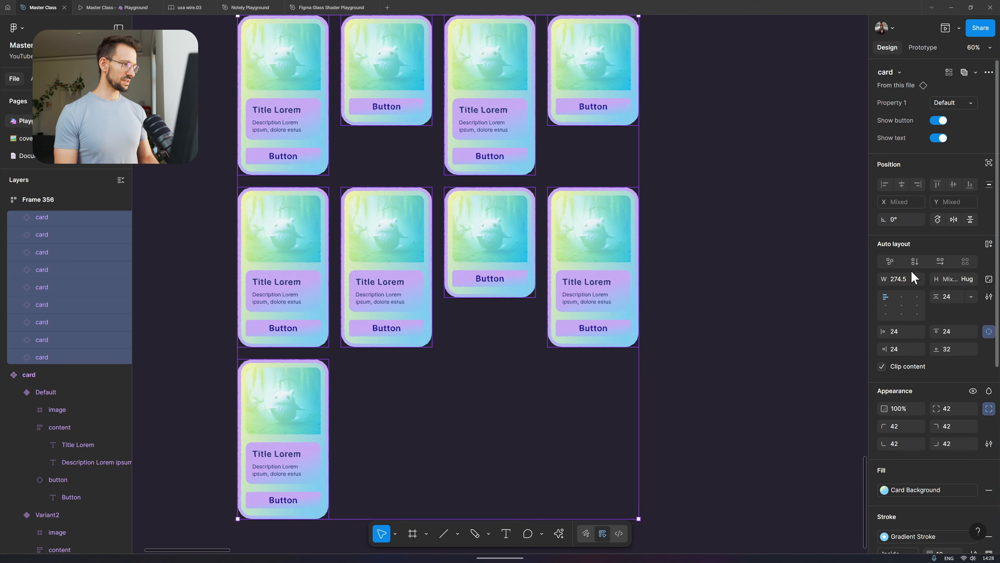
{"action": "left_click", "coordinate": [949, 279]}
{"action": "left_click", "coordinate": [941, 293]}
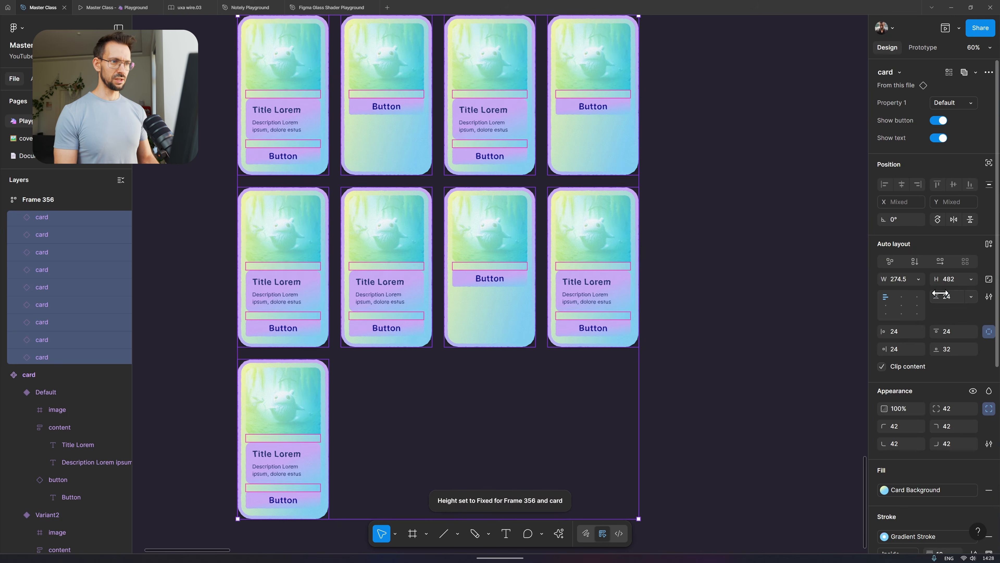
{"action": "left_click", "coordinate": [762, 212]}
{"action": "scroll", "coordinate": [762, 214], "scroll_direction": "down", "scroll_amount": 1}
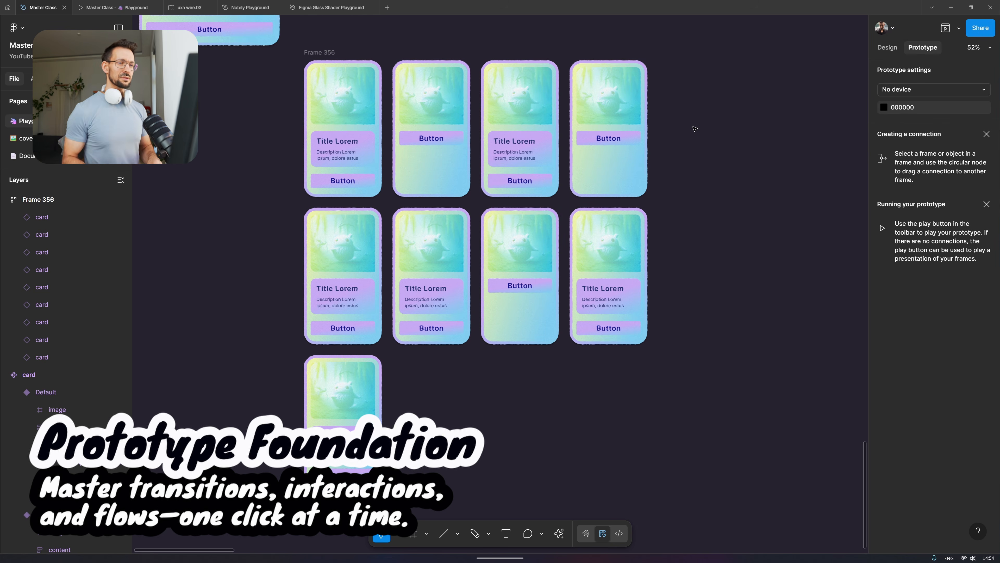
- Create an iPhone 16 frame in the empty canvas area beside the cards and move it closer to them
{"action": "scroll", "coordinate": [694, 129], "scroll_direction": "right", "scroll_amount": 5}
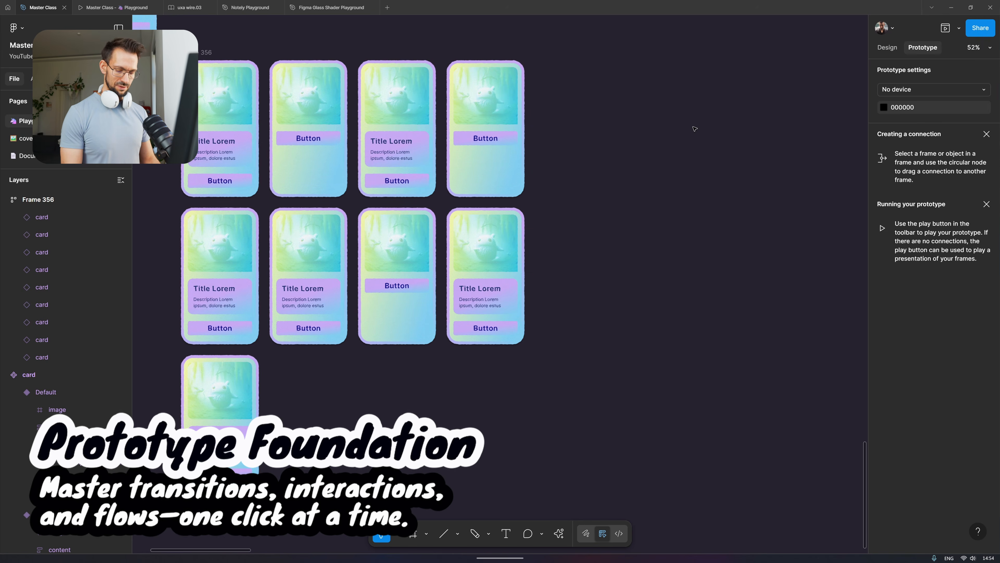
{"action": "scroll", "coordinate": [651, 124], "scroll_direction": "right", "scroll_amount": 2}
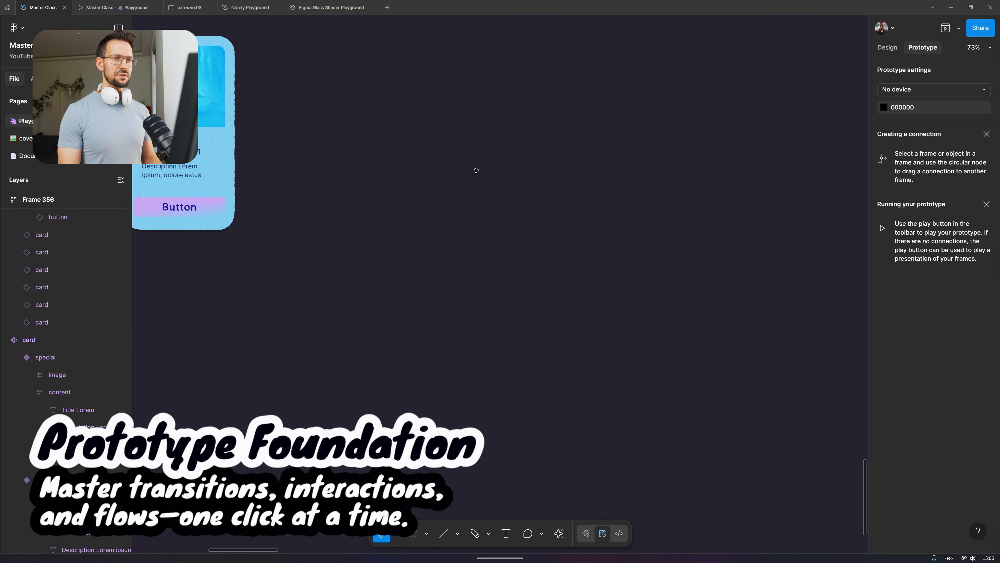
{"action": "key", "text": "f"}
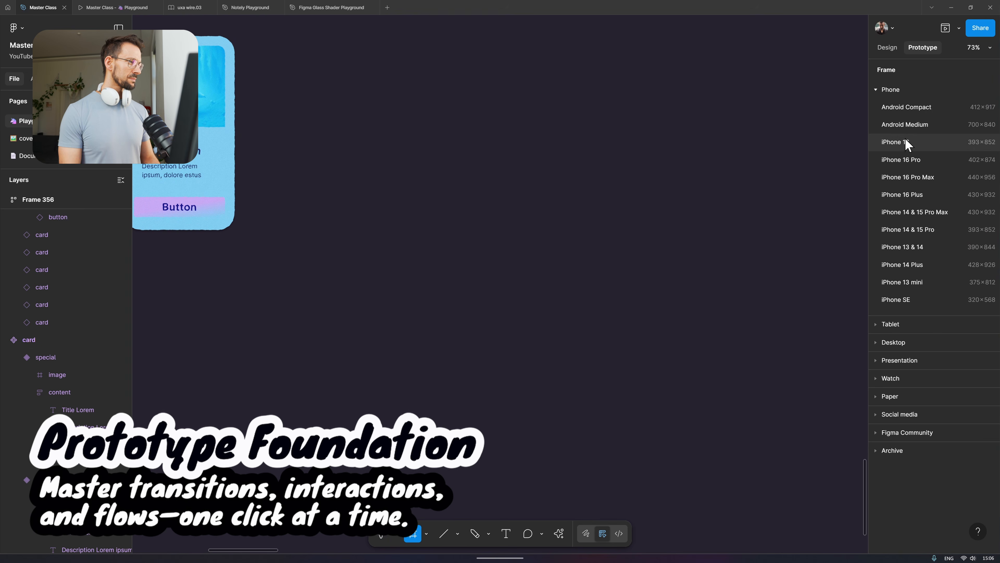
{"action": "left_click", "coordinate": [911, 146]}
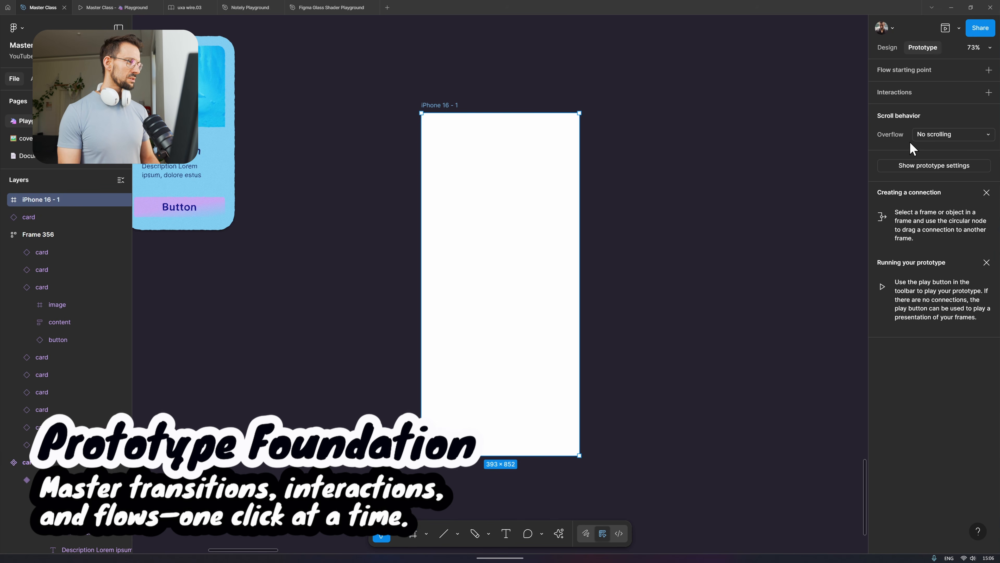
{"action": "left_click_drag", "start_coordinate": [502, 184], "coordinate": [412, 134]}
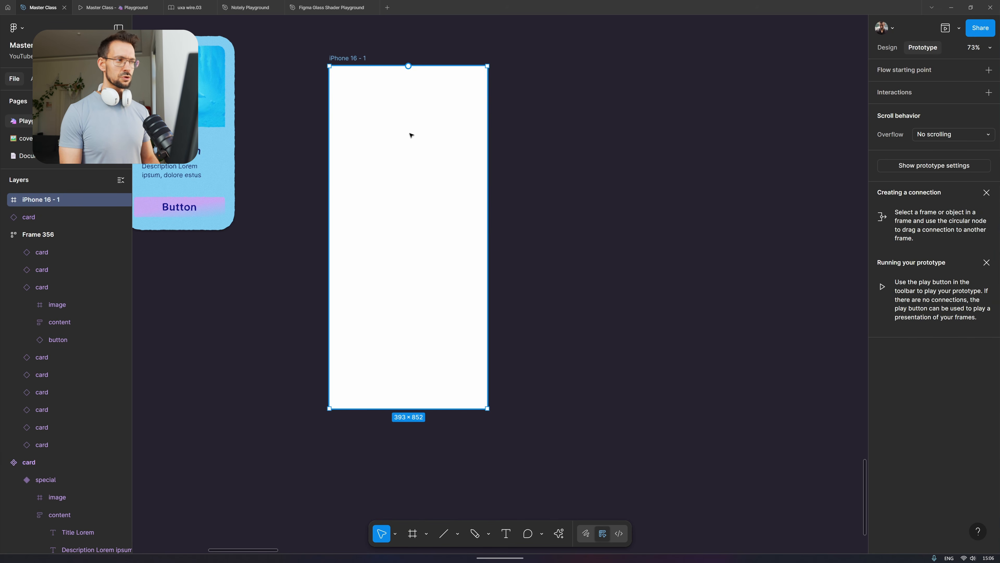
{"action": "key", "text": "v"}
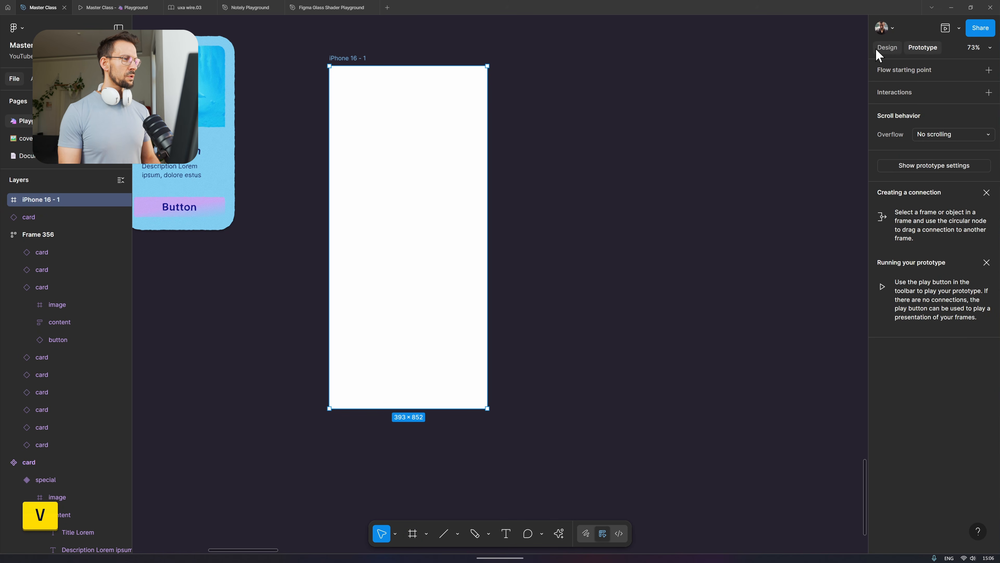
- Round the iPhone frame's corners to 25 and change its fill to dark purple 391D50
{"action": "left_click", "coordinate": [887, 47]}
{"action": "left_click_drag", "start_coordinate": [939, 269], "coordinate": [201, 242]}
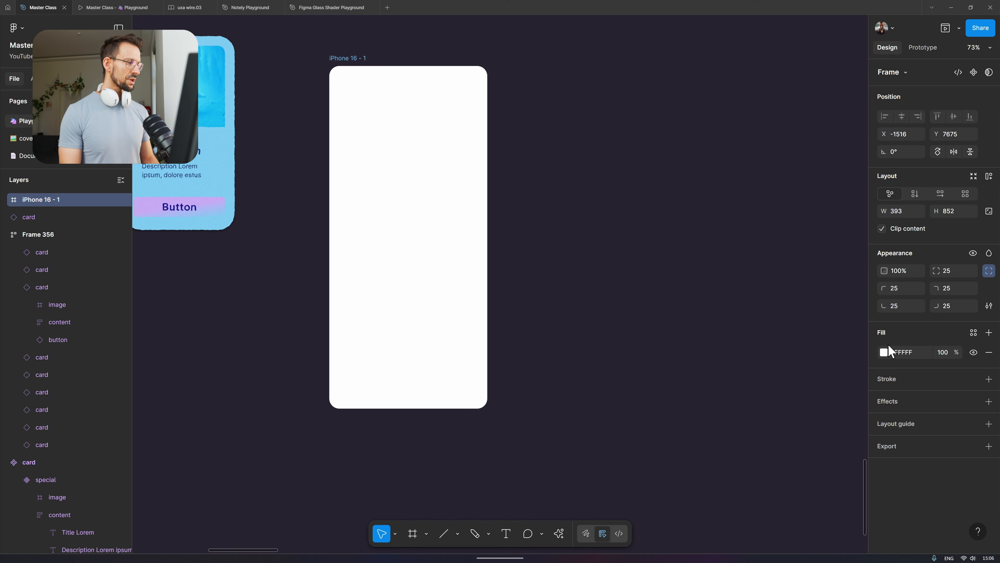
{"action": "left_click", "coordinate": [884, 352]}
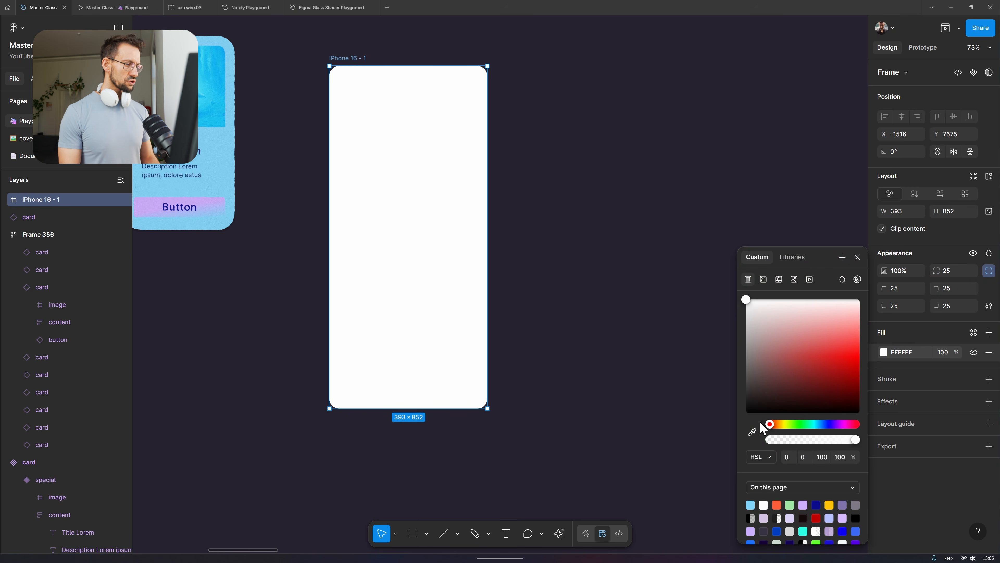
{"action": "left_click", "coordinate": [800, 389]}
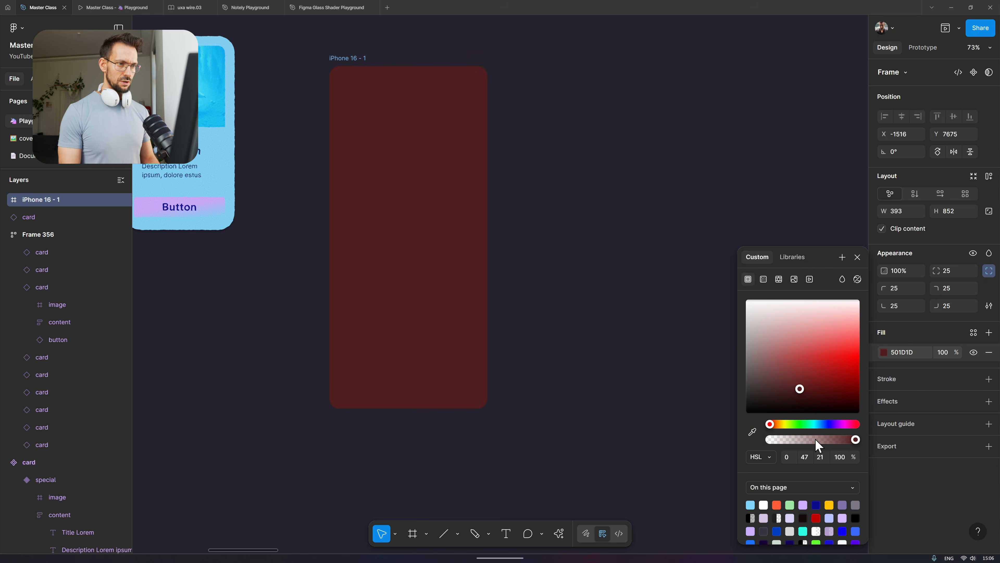
{"action": "left_click_drag", "start_coordinate": [827, 424], "coordinate": [836, 425]}
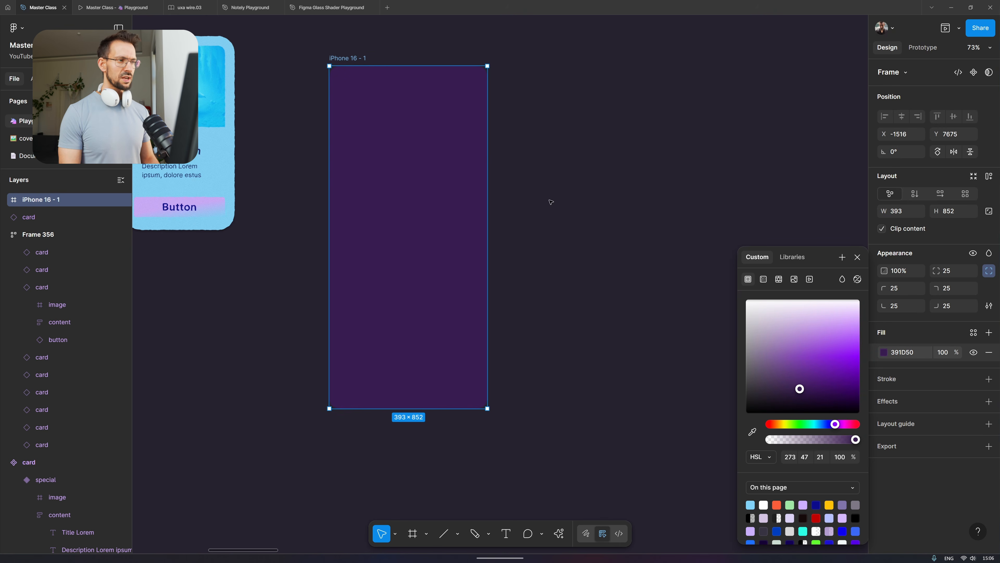
{"action": "left_click", "coordinate": [517, 164]}
- Try to move the loose default card into the iPhone frame
{"action": "scroll", "coordinate": [517, 165], "scroll_direction": "left", "scroll_amount": 3}
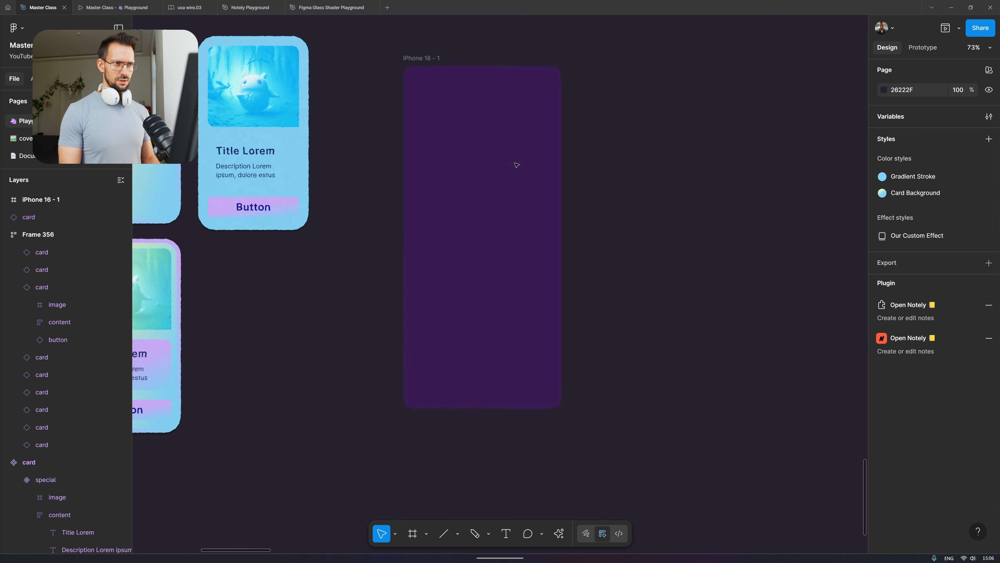
{"action": "left_click", "coordinate": [516, 164], "text": "ctrl"}
{"action": "left_click", "coordinate": [290, 161]}
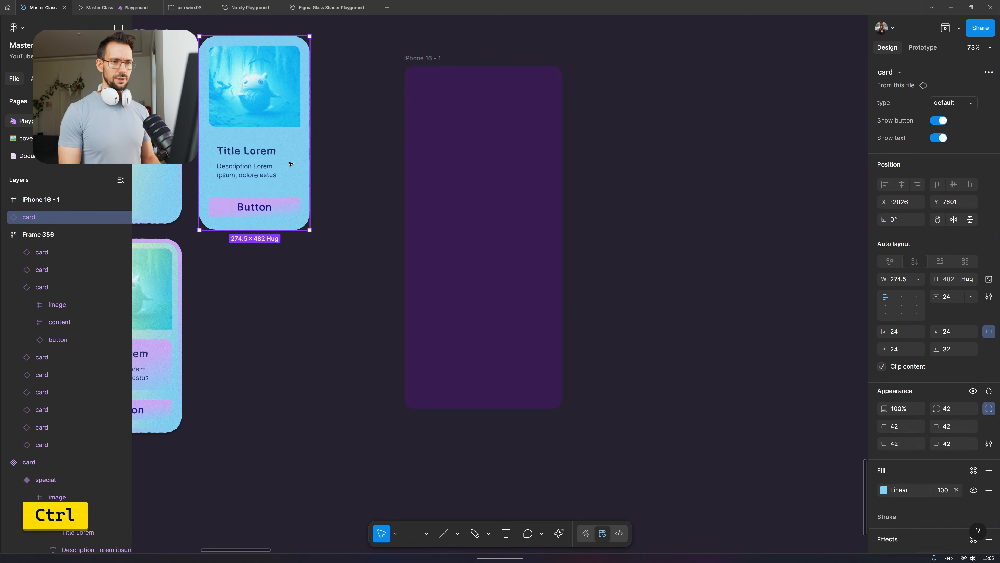
{"action": "left_click", "coordinate": [498, 154]}
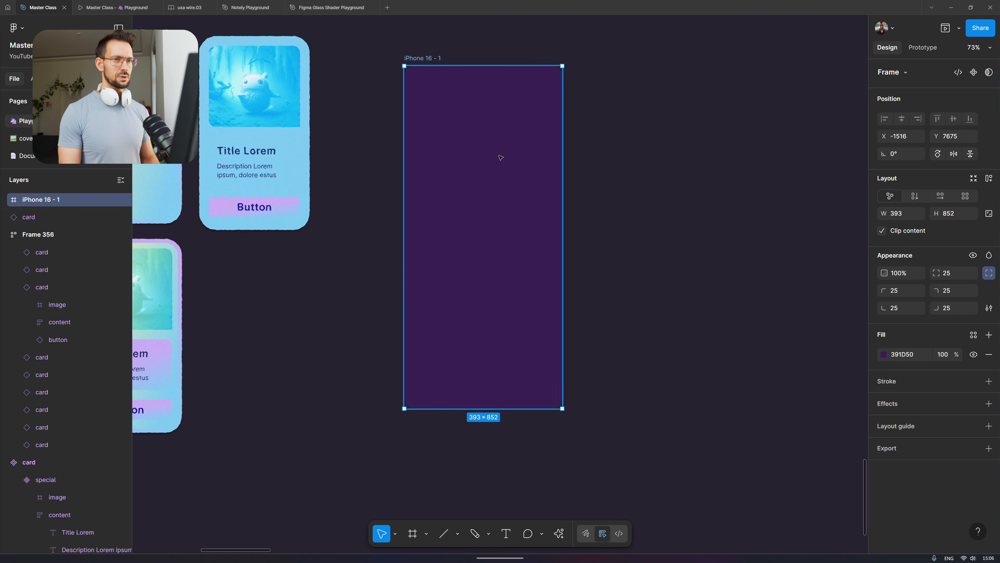
{"action": "scroll", "coordinate": [330, 161], "scroll_direction": "left", "scroll_amount": 7}
{"action": "scroll", "coordinate": [332, 164], "scroll_direction": "right", "scroll_amount": 9}
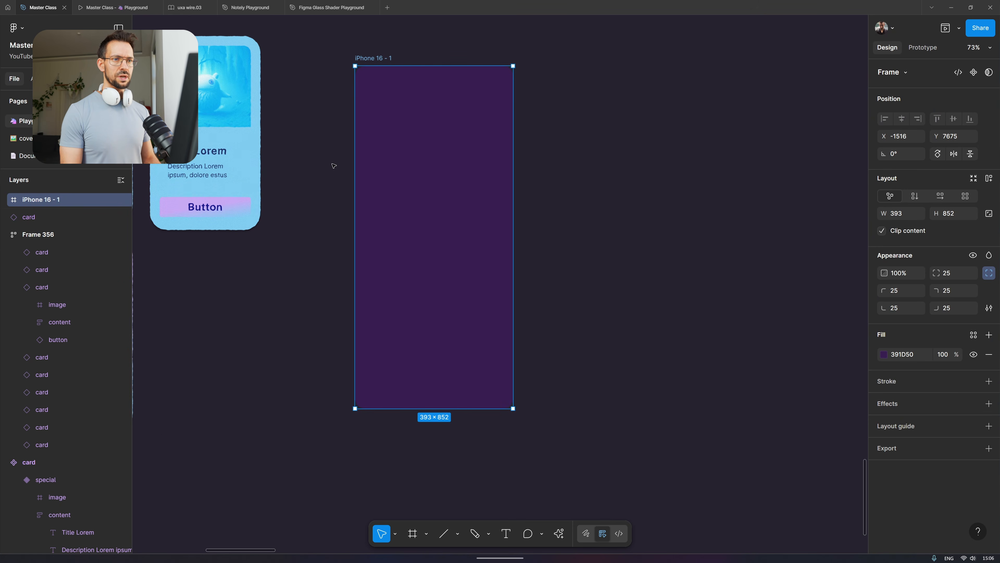
{"action": "left_click_drag", "start_coordinate": [208, 132], "coordinate": [438, 177]}
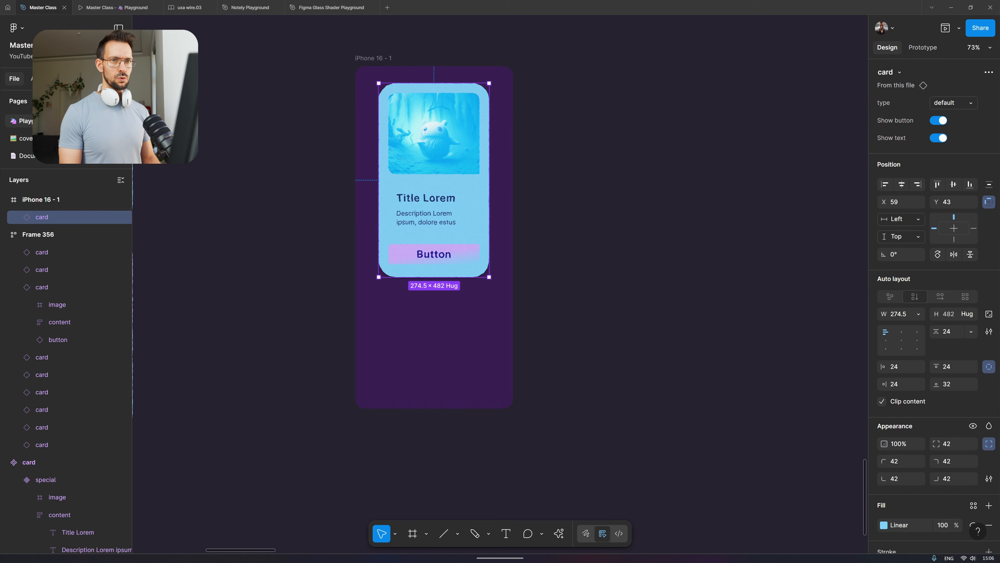
{"action": "key", "text": "ctrl+z"}
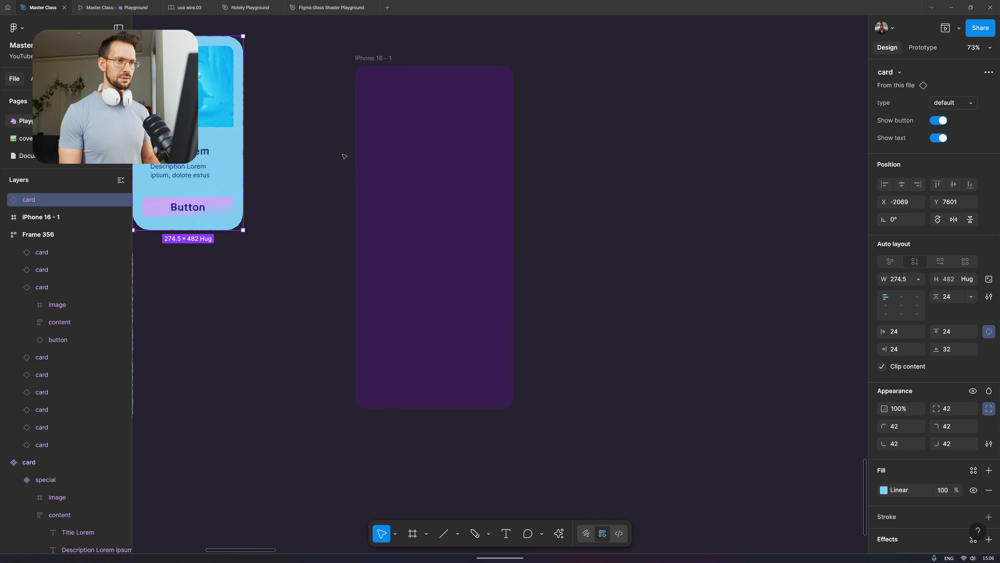
- Search the components for "card" and insert the Master Class card horizontally centred near the top of the iPhone frame
{"action": "left_click", "coordinate": [425, 206]}
{"action": "key", "text": "shift+i"}
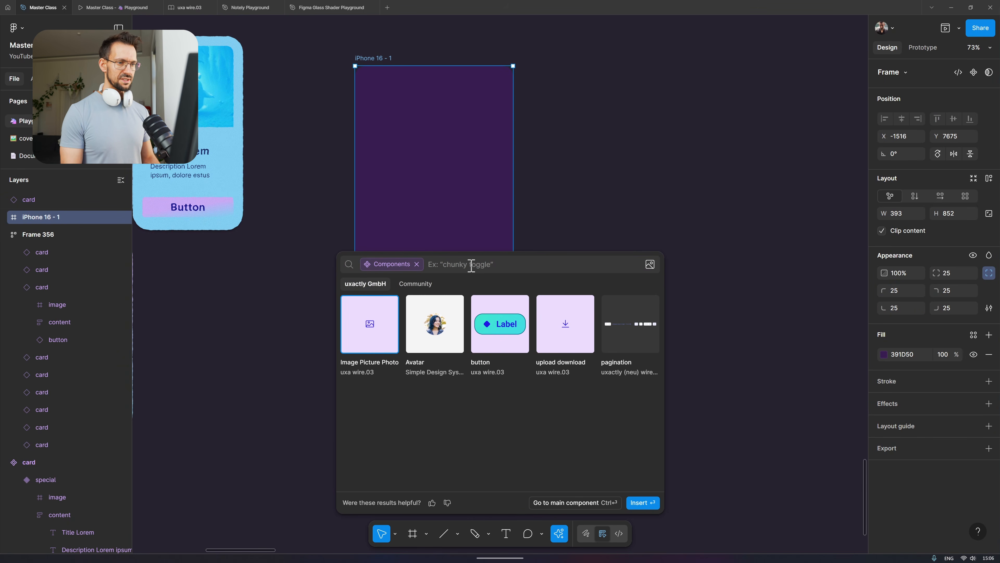
{"action": "type", "text": "card"}
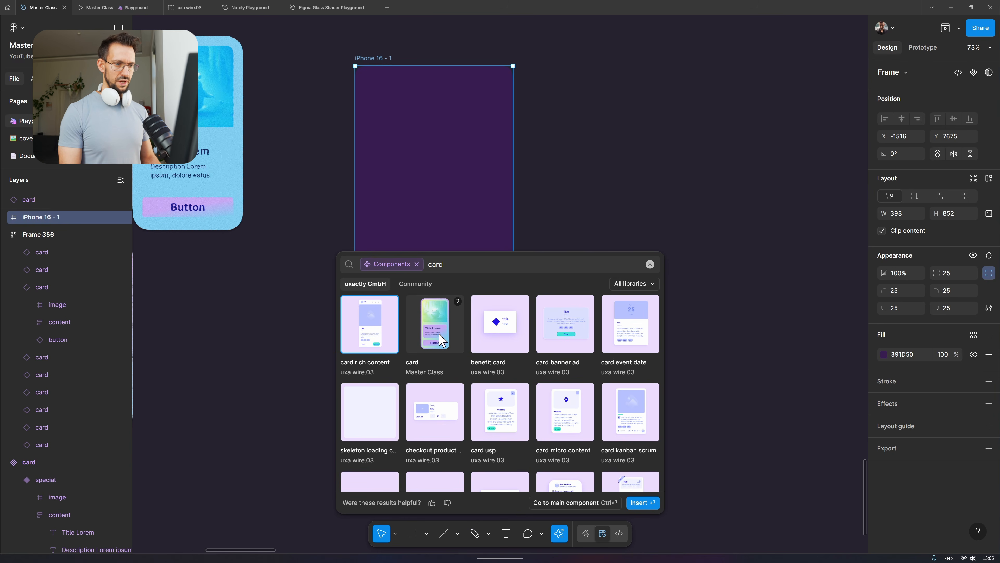
{"action": "left_click_drag", "start_coordinate": [444, 327], "coordinate": [435, 216]}
{"action": "mouse_move", "coordinate": [439, 129]}
{"action": "left_mouse_down"}
{"action": "mouse_move", "coordinate": [435, 167]}
{"action": "mouse_move", "coordinate": [439, 138]}
{"action": "mouse_move", "coordinate": [436, 148]}
{"action": "left_mouse_up"}
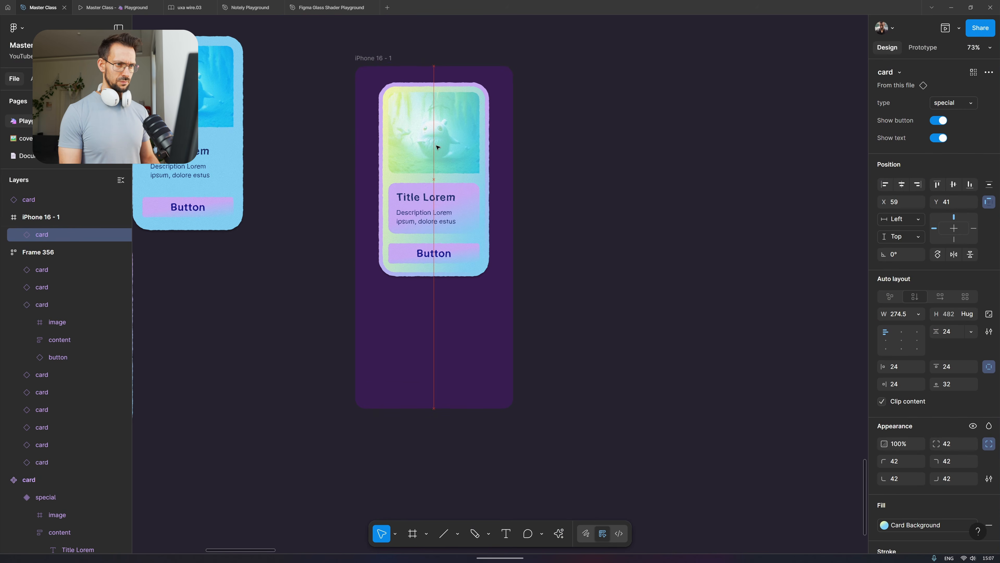
- Switch the inserted card's type to default and widen it symmetrically from its centre to 341
{"action": "left_click", "coordinate": [968, 103]}
{"action": "left_click", "coordinate": [961, 90]}
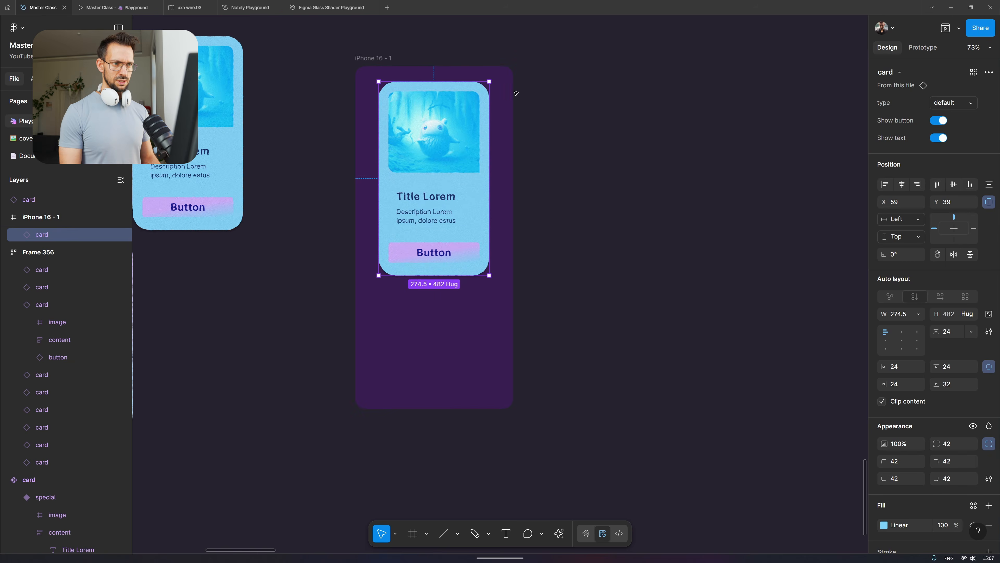
{"action": "key", "text": "alt"}
{"action": "left_click_drag", "start_coordinate": [491, 119], "coordinate": [503, 117]}
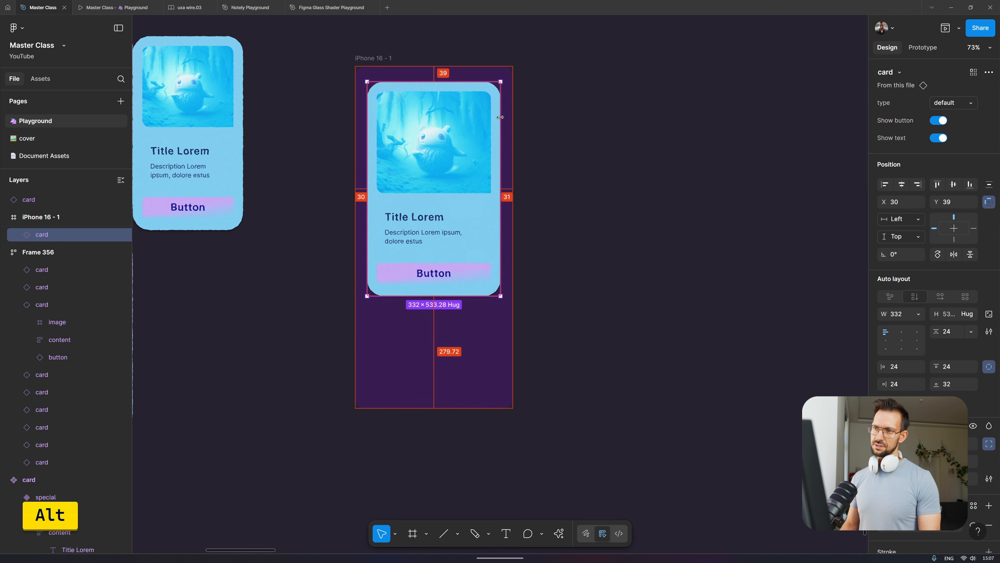
{"action": "left_click", "coordinate": [692, 270]}
- Apply a vertical auto layout to the iPhone frame and align its content to the top left
{"action": "left_click", "coordinate": [461, 351], "text": "ctrl"}
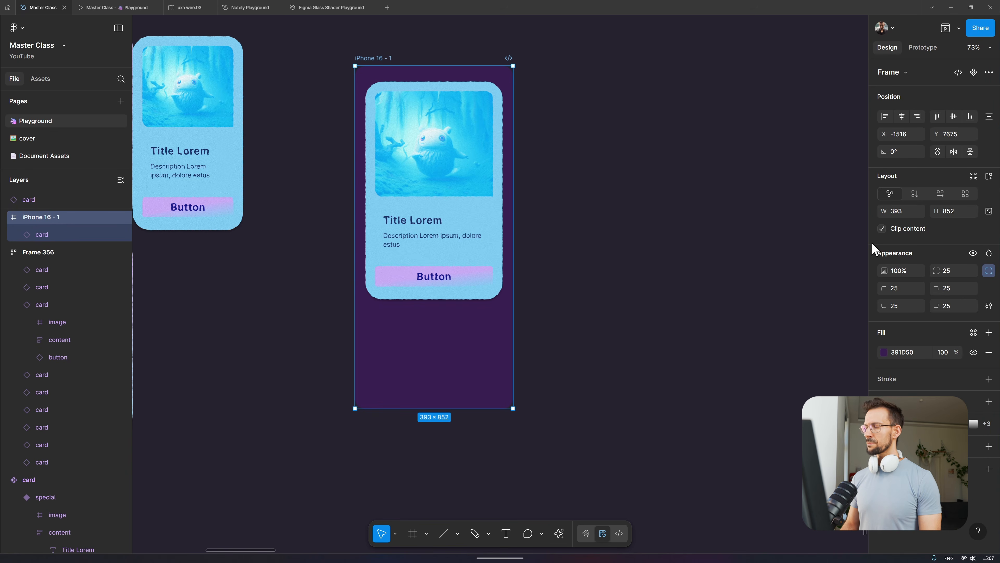
{"action": "left_click", "coordinate": [915, 194]}
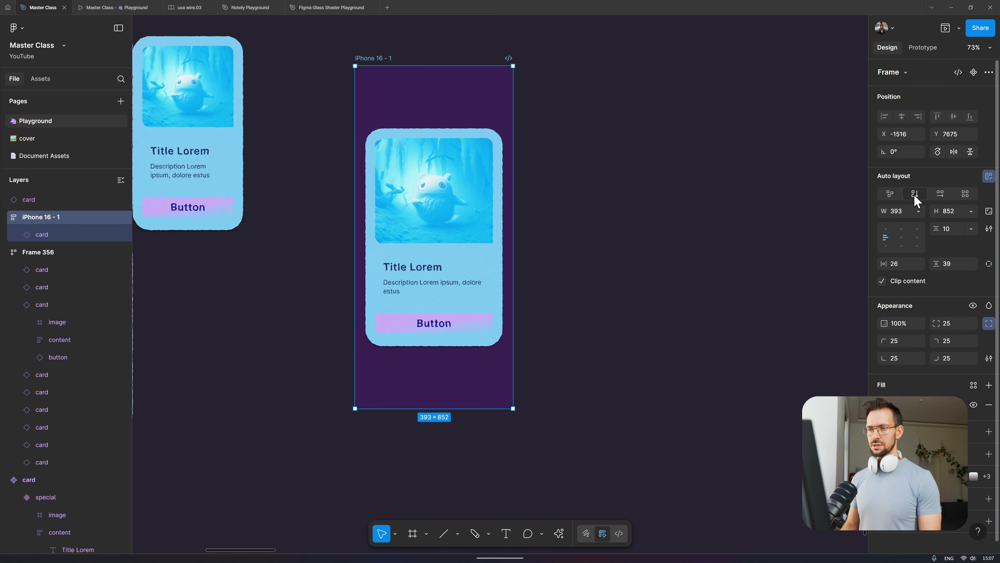
{"action": "left_click", "coordinate": [886, 229]}
- Copy the card in the iPhone frame and paste it three times below the original
{"action": "left_click", "coordinate": [459, 201]}
{"action": "key", "text": "ctrl+c"}
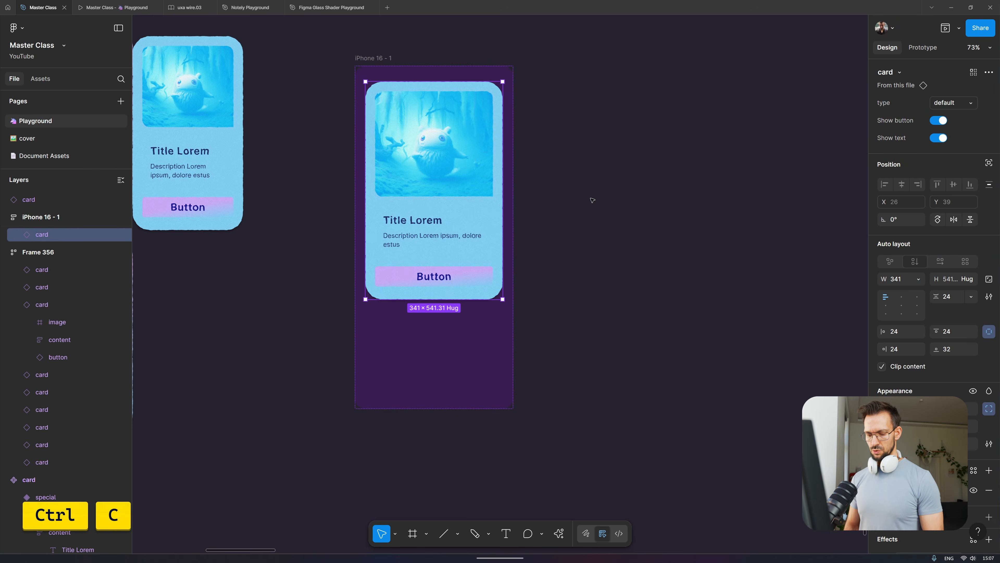
{"action": "key", "text": "ctrl+v"}
{"action": "key", "text": "ctrl+v"}
{"action": "key", "text": "ctrl+v"}
{"action": "scroll", "coordinate": [593, 200], "scroll_direction": "up", "scroll_amount": 9}
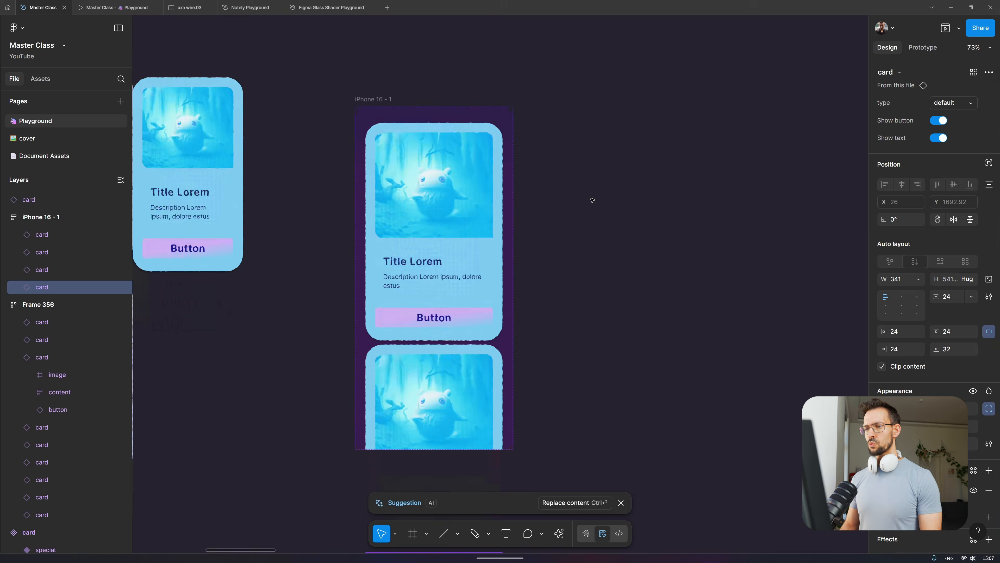
- Try a vertical gap of -452 between the cards in the iPhone frame
{"action": "key", "text": "ctrl+a"}
{"action": "scroll", "coordinate": [578, 291], "scroll_direction": "down", "scroll_amount": 4}
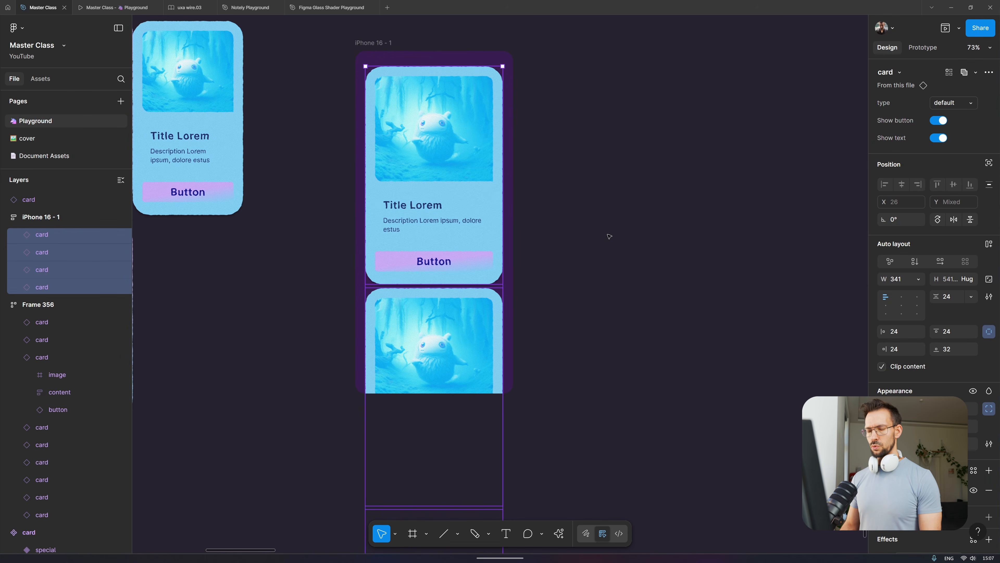
{"action": "key", "text": "shift"}
{"action": "key", "text": "shift+Return"}
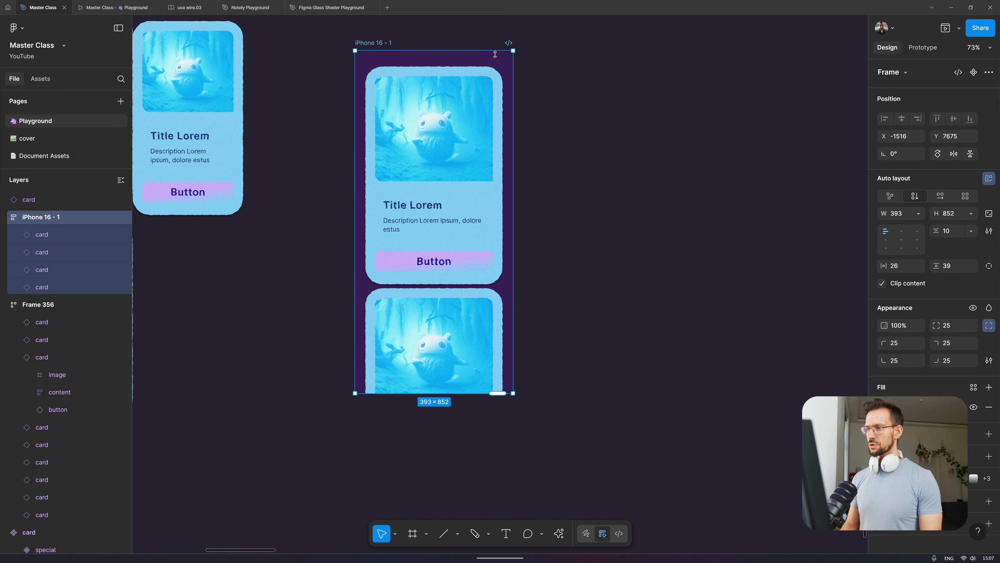
{"action": "left_click_drag", "start_coordinate": [937, 231], "coordinate": [422, 268]}
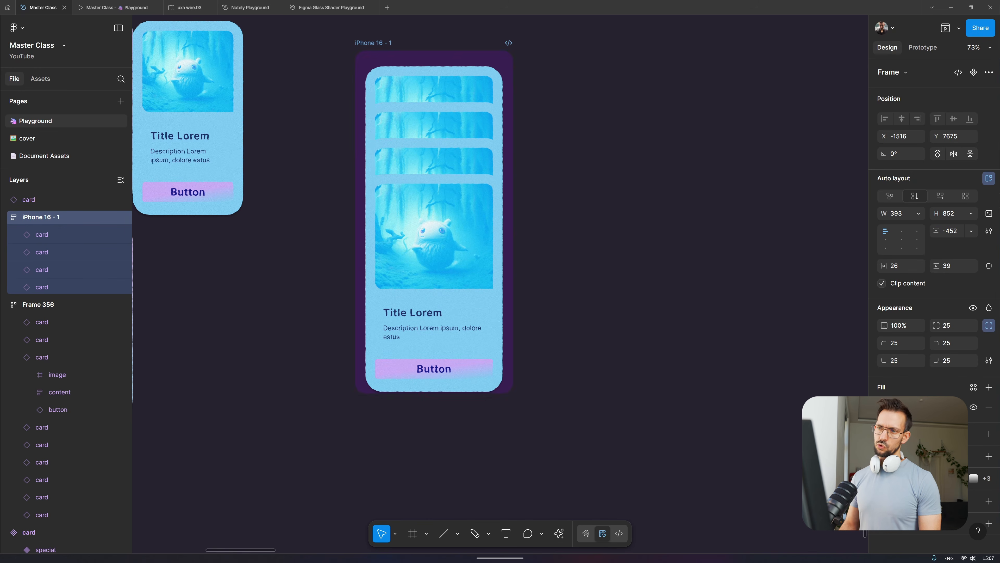
{"action": "key", "text": "ctrl"}
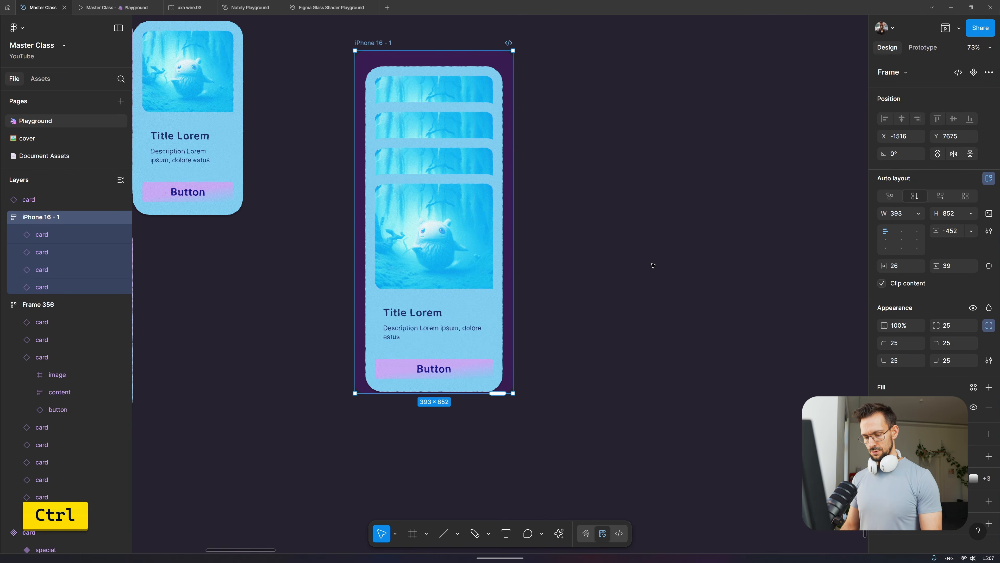
{"action": "key", "text": "ctrl+z"}
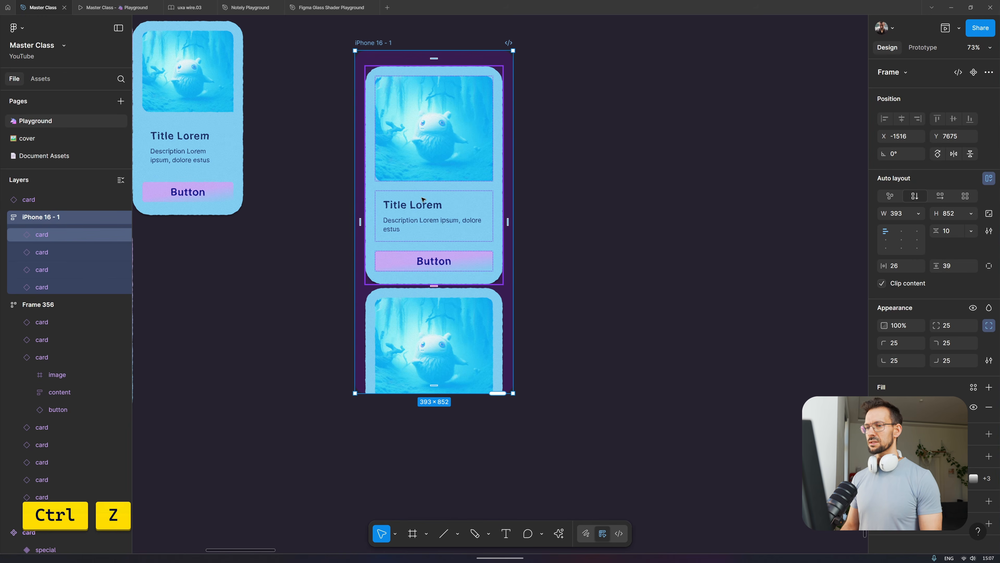
- Select all four cards inside the iPhone frame at once, including a reselection through their parent frame
{"action": "left_click", "coordinate": [431, 205]}
{"action": "key", "text": "ctrl+a"}
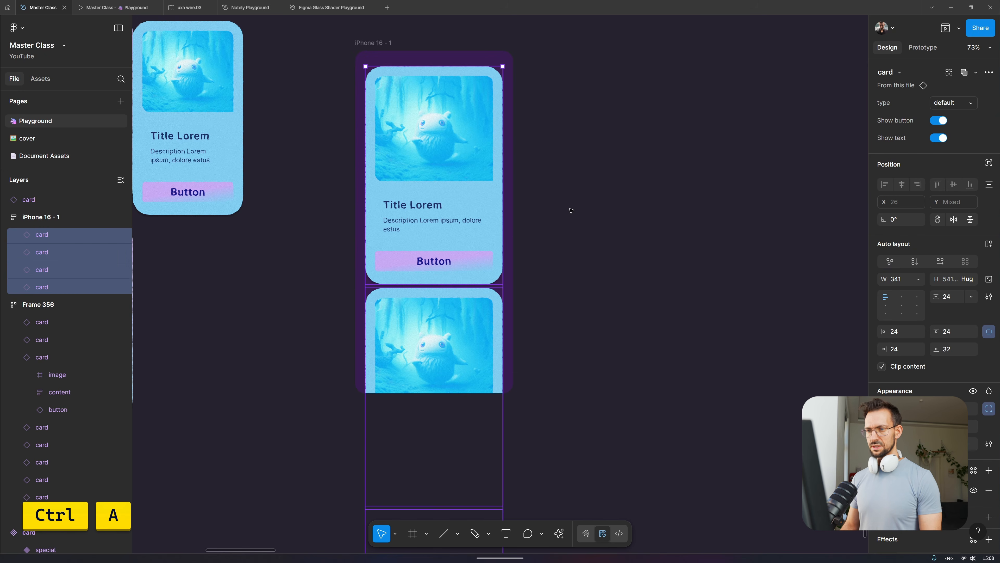
{"action": "scroll", "coordinate": [454, 149], "scroll_direction": "up", "scroll_amount": 2}
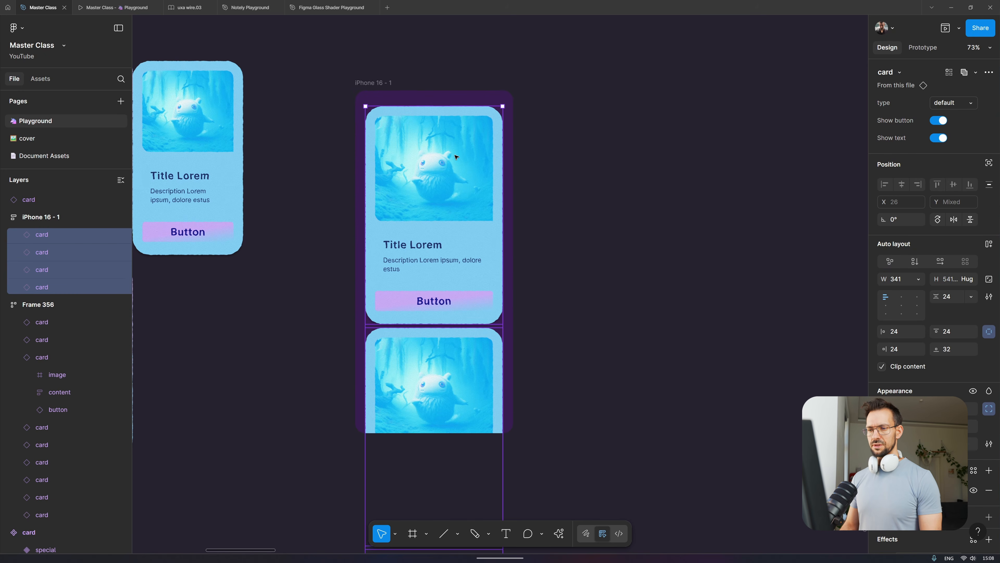
{"action": "scroll", "coordinate": [149, 281], "scroll_direction": "up", "scroll_amount": 5}
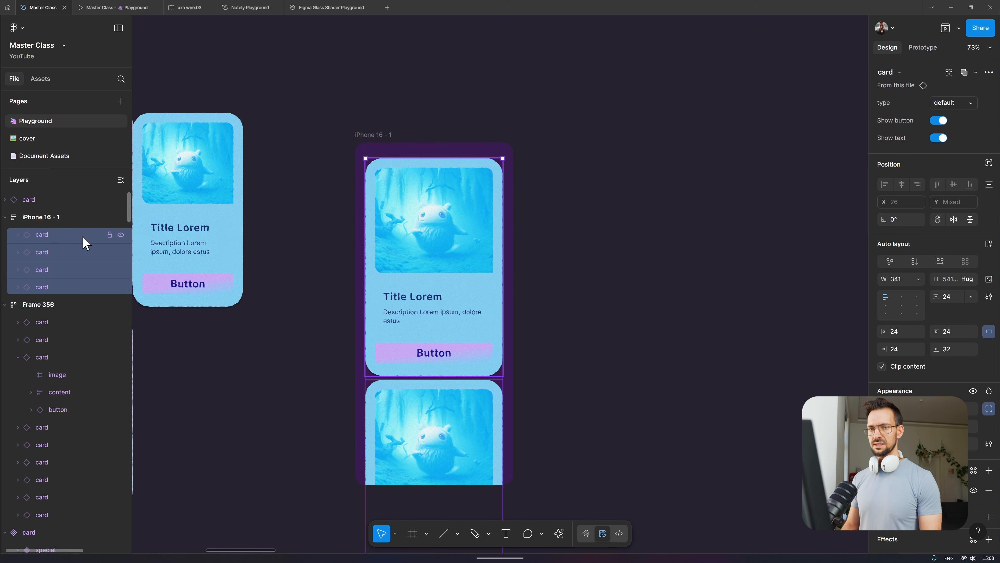
{"action": "left_click", "coordinate": [57, 216]}
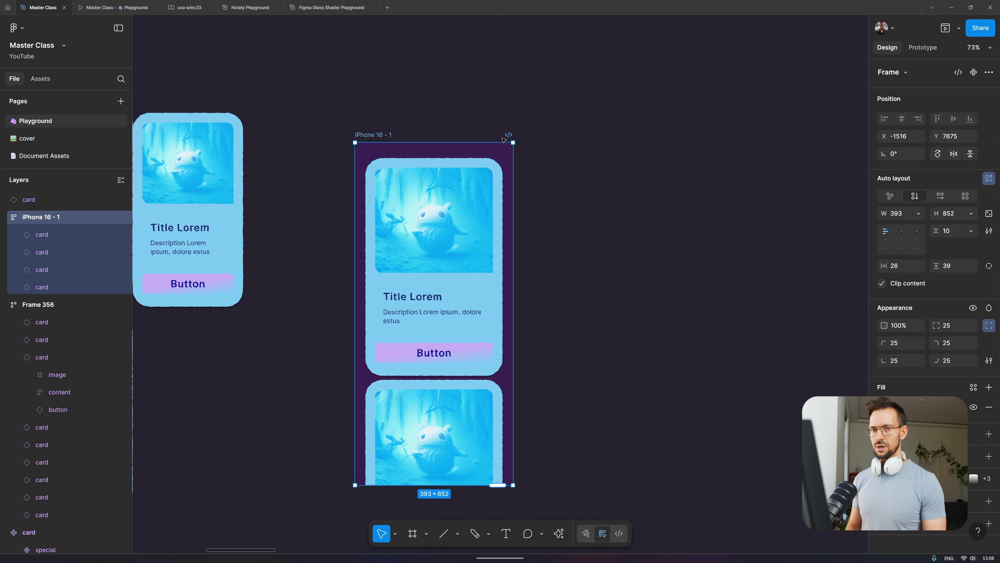
{"action": "key", "text": "Return"}
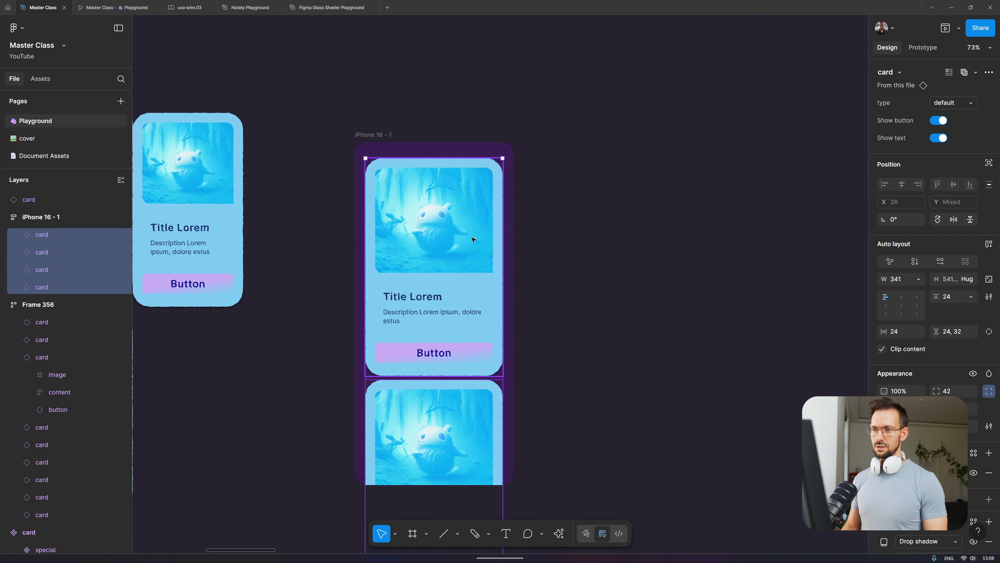
- Build a multi-selection of the four cards in the iPhone frame by adding them one at a time
{"action": "left_click", "coordinate": [464, 347]}
{"action": "left_click", "coordinate": [432, 458], "text": "shift"}
{"action": "scroll", "coordinate": [433, 458], "scroll_direction": "down", "scroll_amount": 8}
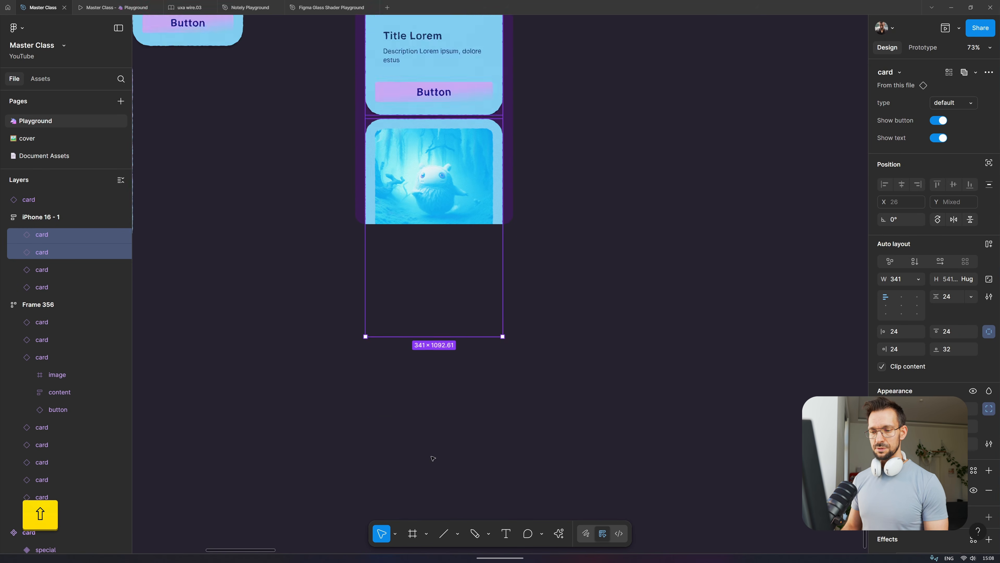
{"action": "left_click", "coordinate": [74, 274], "text": "ctrl"}
{"action": "left_click", "coordinate": [68, 287], "text": "ctrl"}
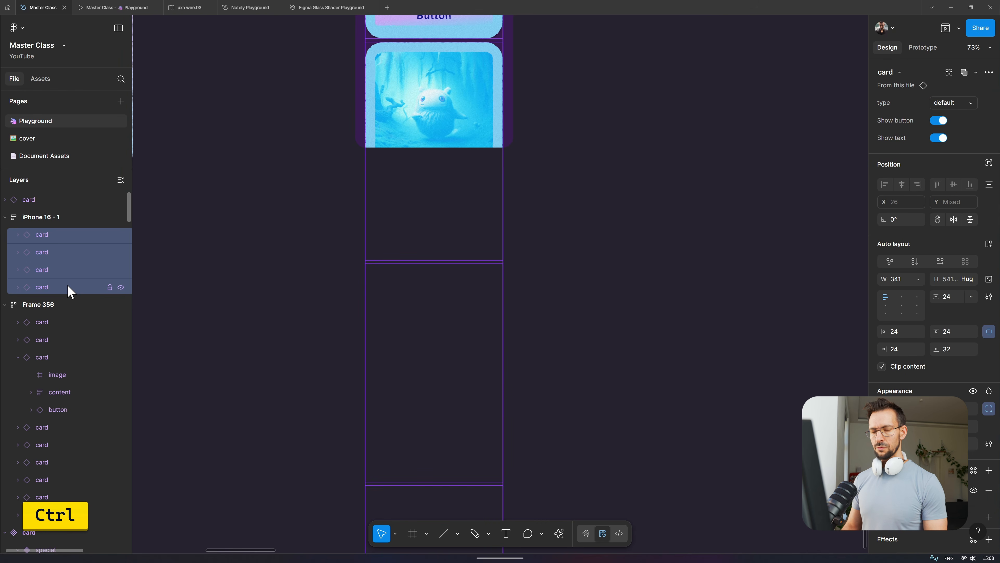
{"action": "left_click", "coordinate": [65, 235]}
{"action": "left_click", "coordinate": [61, 252], "text": "ctrl"}
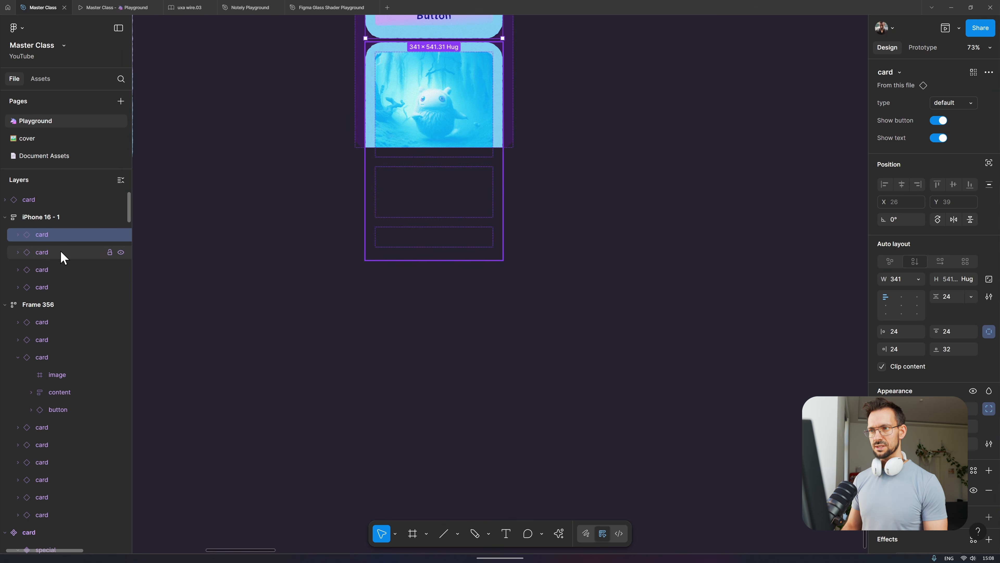
{"action": "left_click", "coordinate": [63, 272], "text": "ctrl"}
{"action": "left_click", "coordinate": [63, 287], "text": "ctrl"}
{"action": "scroll", "coordinate": [461, 157], "scroll_direction": "up", "scroll_amount": 4}
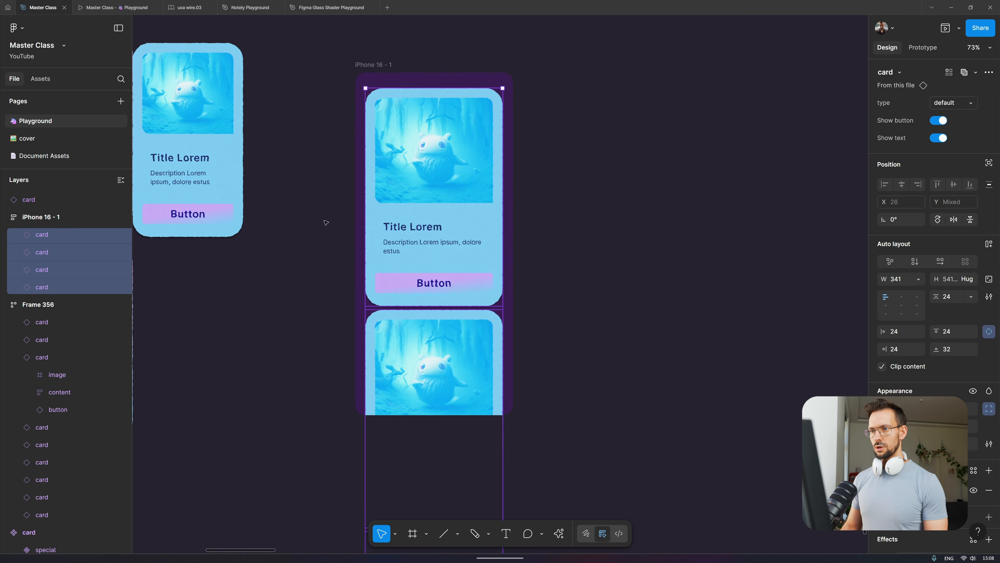
- Wrap all four cards of the iPhone frame in a nested auto layout frame with a horizontal direction
{"action": "left_click", "coordinate": [460, 157]}
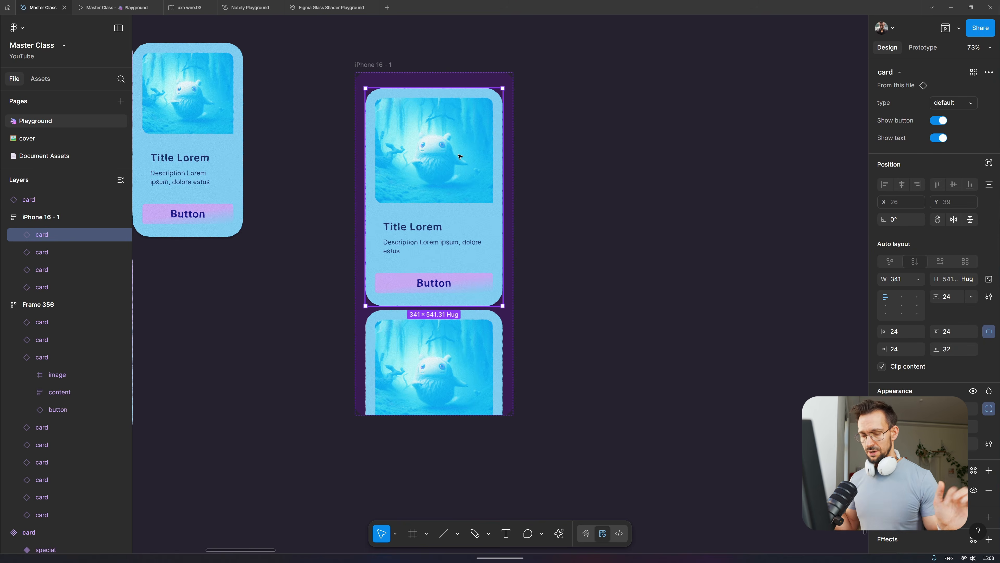
{"action": "key", "text": "ctrl+a"}
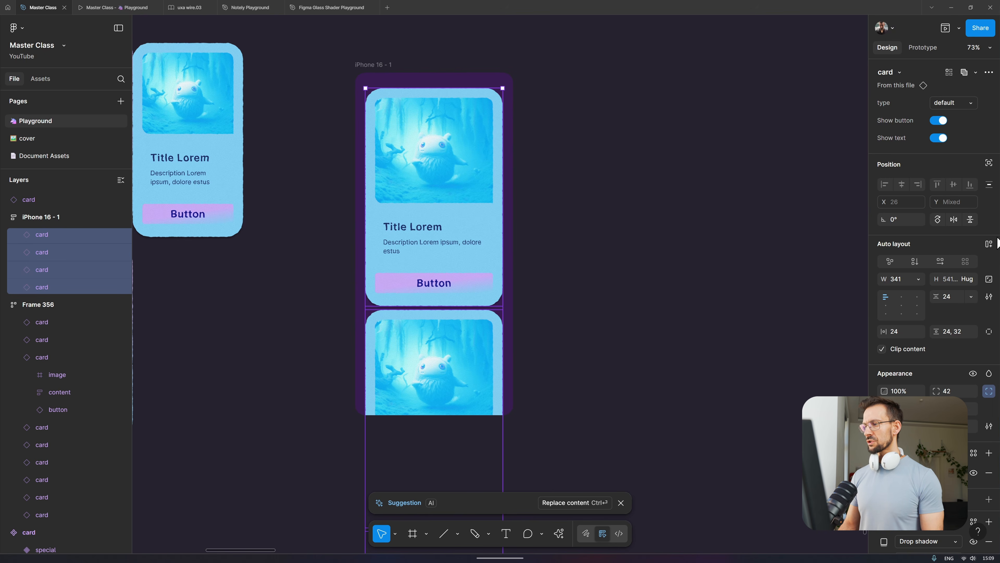
{"action": "left_click", "coordinate": [990, 252]}
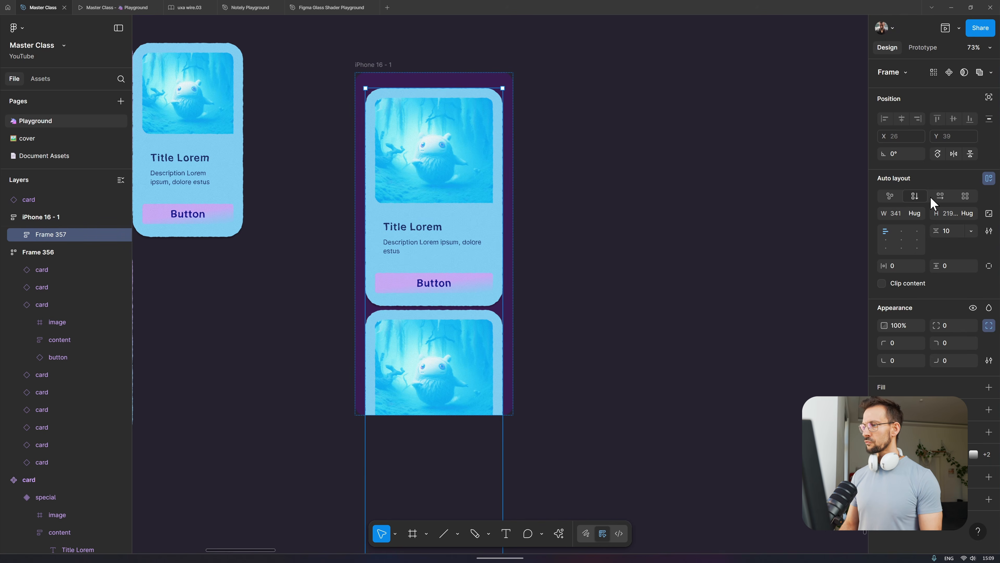
{"action": "left_click", "coordinate": [941, 196]}
{"action": "scroll", "coordinate": [511, 301], "scroll_direction": "right", "scroll_amount": 5}
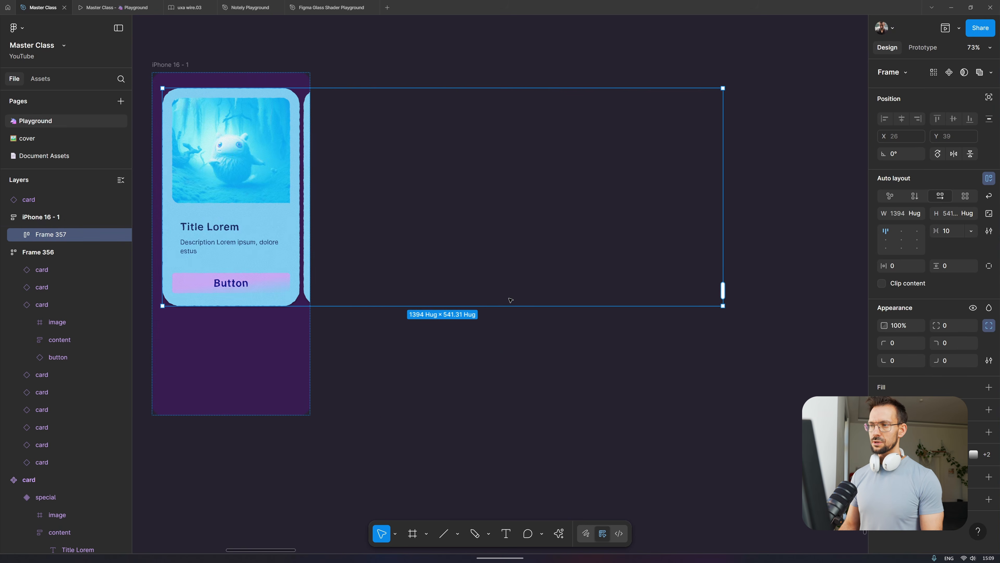
{"action": "scroll", "coordinate": [511, 300], "scroll_direction": "left", "scroll_amount": 3}
{"action": "scroll", "coordinate": [596, 201], "scroll_direction": "left", "scroll_amount": 1}
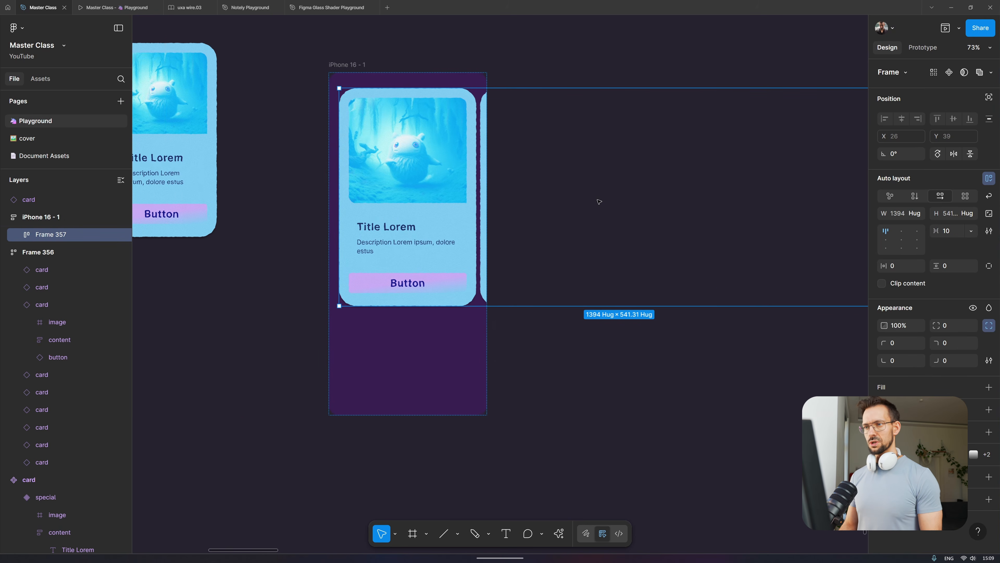
- Shrink the nested horizontal card frame to a 341 width so it fills the iPhone frame's content area
{"action": "mouse_move", "coordinate": [479, 188]}
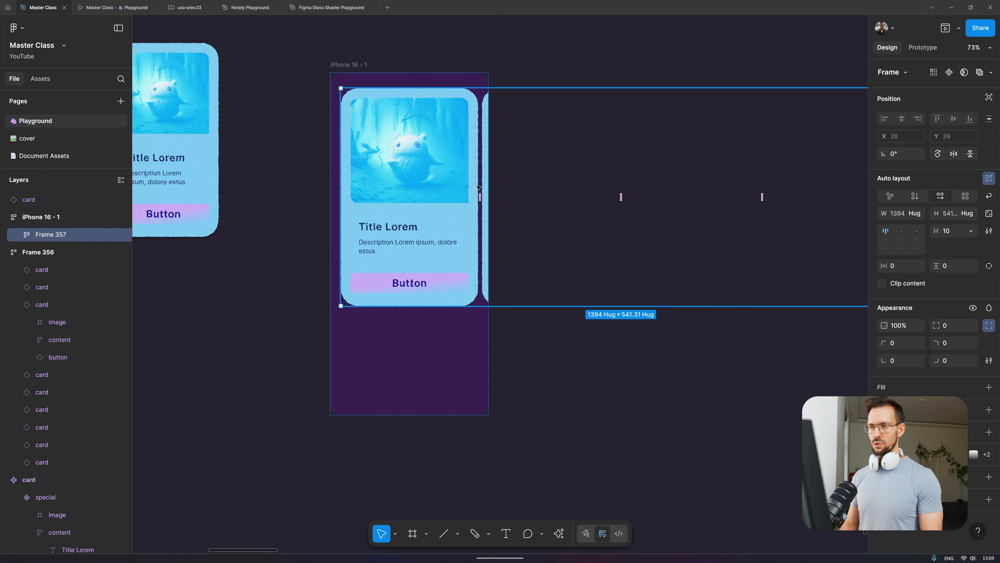
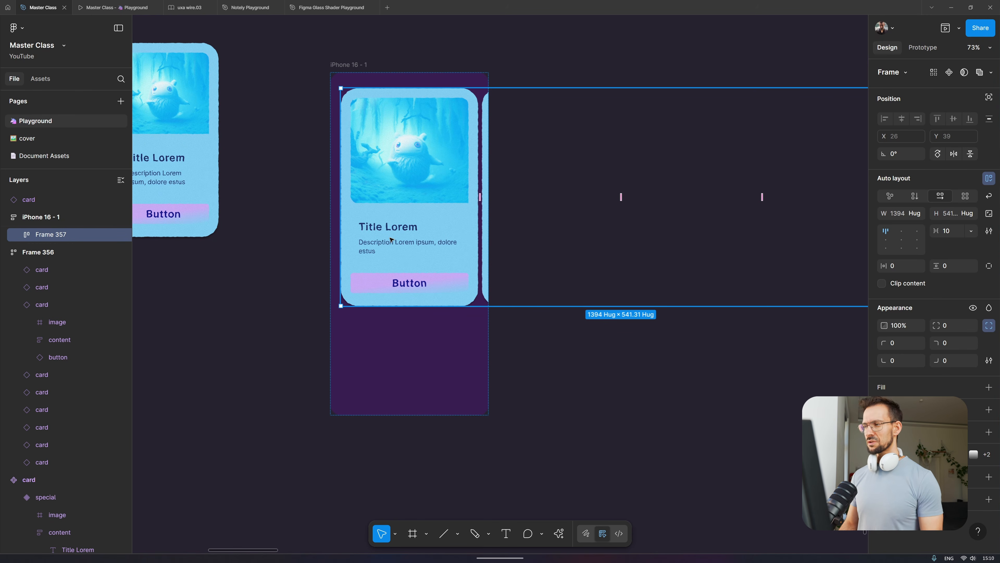
{"action": "scroll", "coordinate": [391, 240], "scroll_direction": "up", "scroll_amount": 4}
{"action": "scroll", "coordinate": [391, 241], "scroll_direction": "down", "scroll_amount": 2}
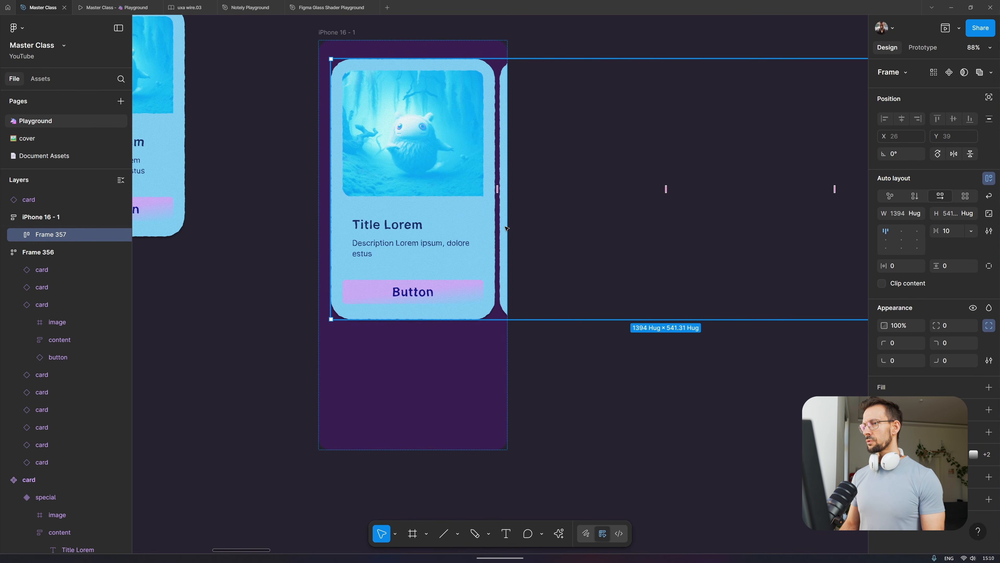
{"action": "scroll", "coordinate": [507, 229], "scroll_direction": "down", "scroll_amount": 4}
{"action": "scroll", "coordinate": [469, 159], "scroll_direction": "up", "scroll_amount": 2}
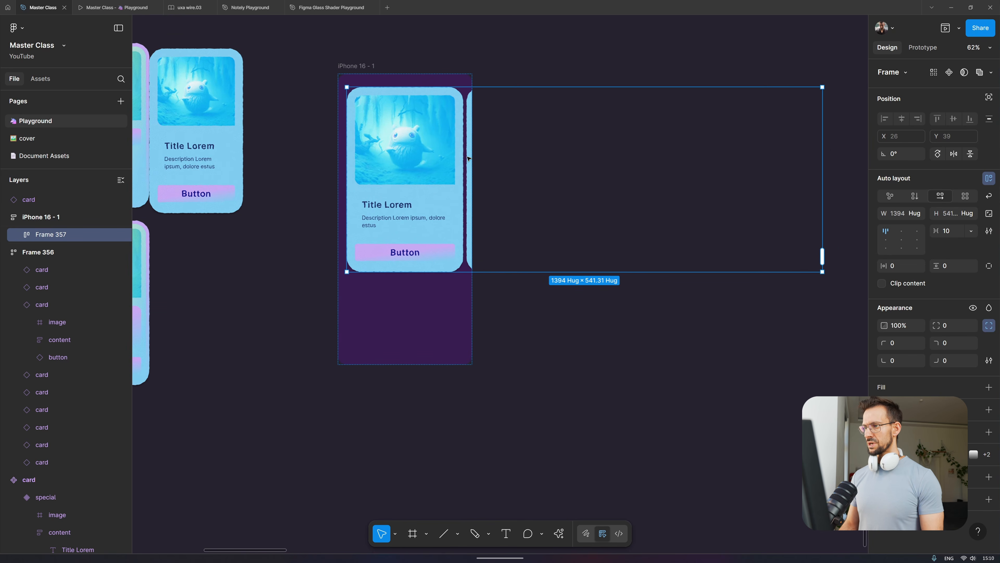
{"action": "left_click_drag", "start_coordinate": [821, 141], "coordinate": [465, 146]}
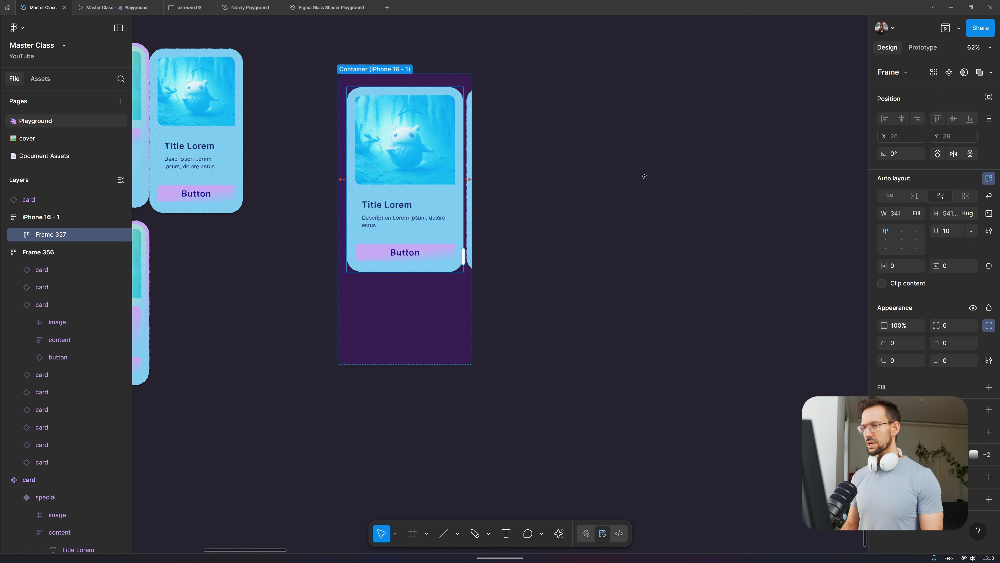
{"action": "scroll", "coordinate": [630, 158], "scroll_direction": "up", "scroll_amount": 2}
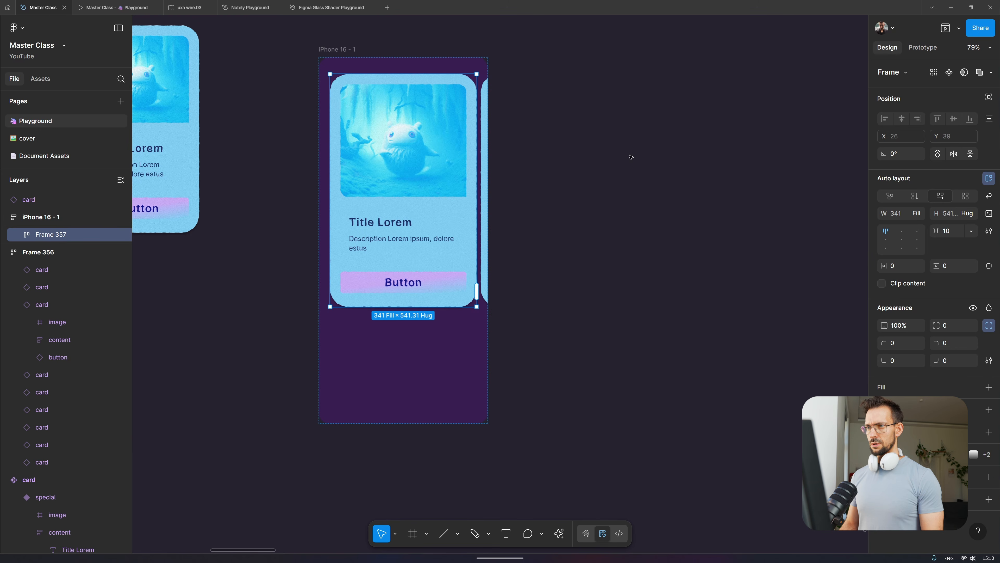
- Set the nested card frame's prototype scroll overflow to Horizontal
{"action": "left_click", "coordinate": [924, 48]}
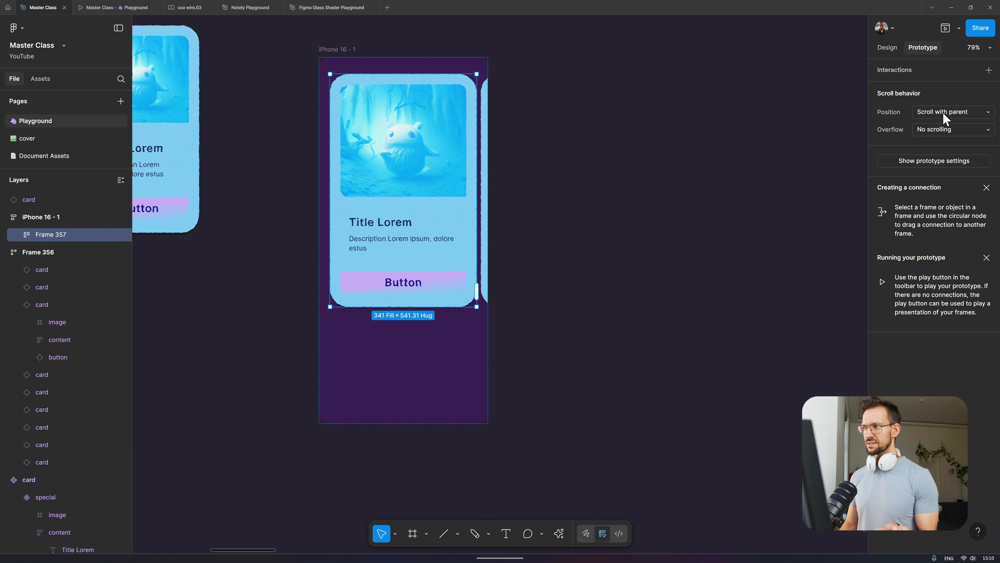
{"action": "left_click", "coordinate": [940, 130]}
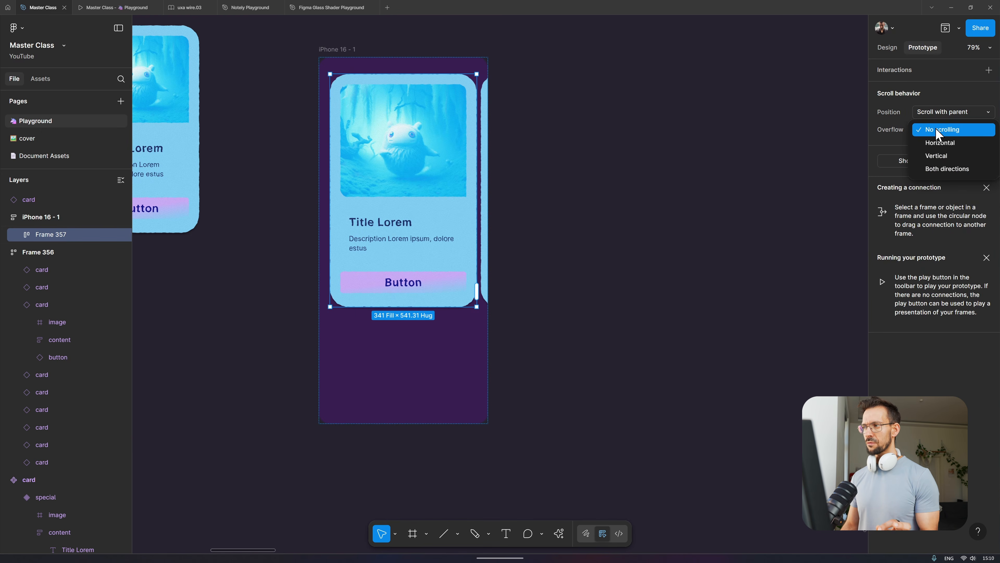
{"action": "left_click", "coordinate": [943, 142]}
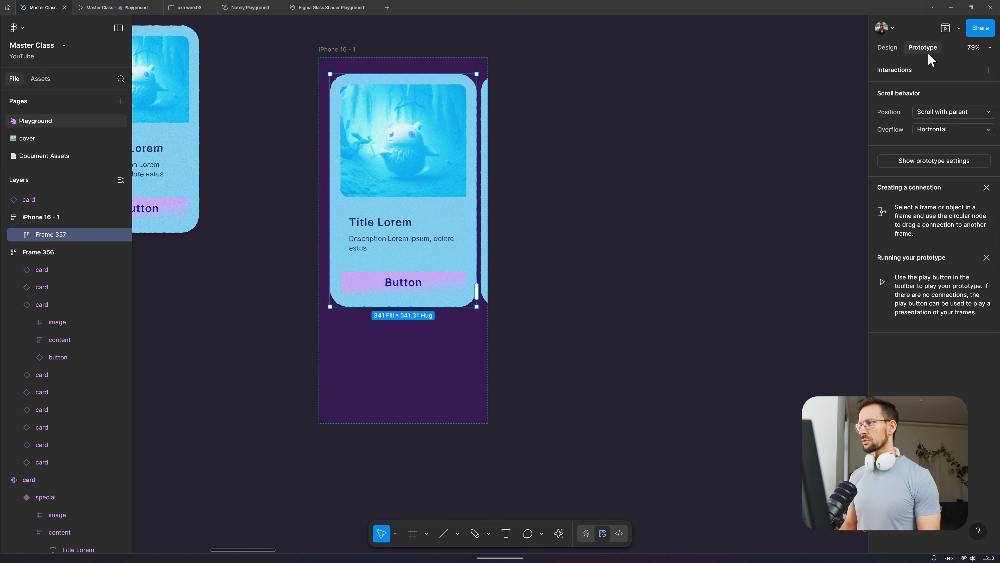
- Open the iPhone screen in the inline prototype preview and move the preview window aside
{"action": "left_click", "coordinate": [959, 28]}
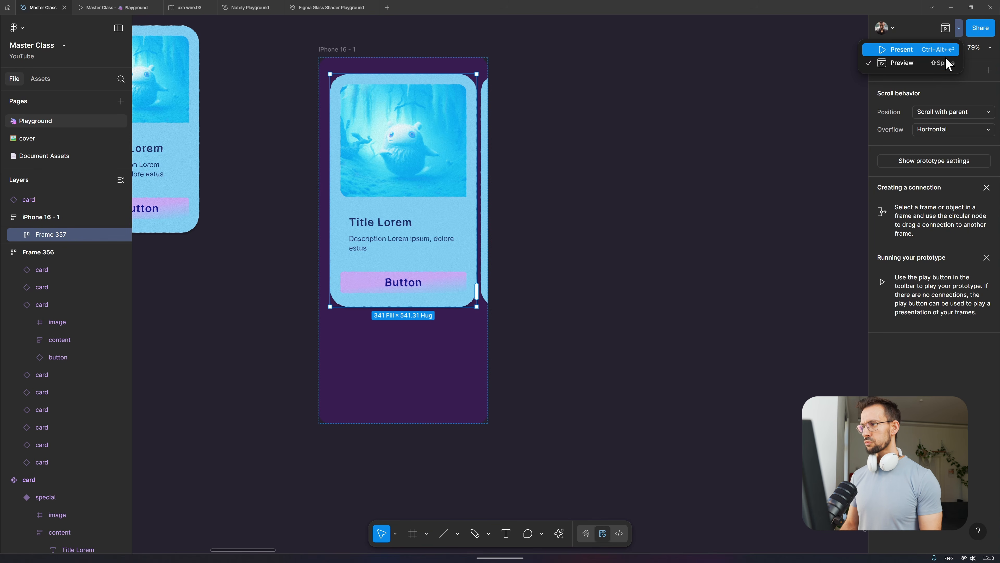
{"action": "left_click", "coordinate": [959, 29]}
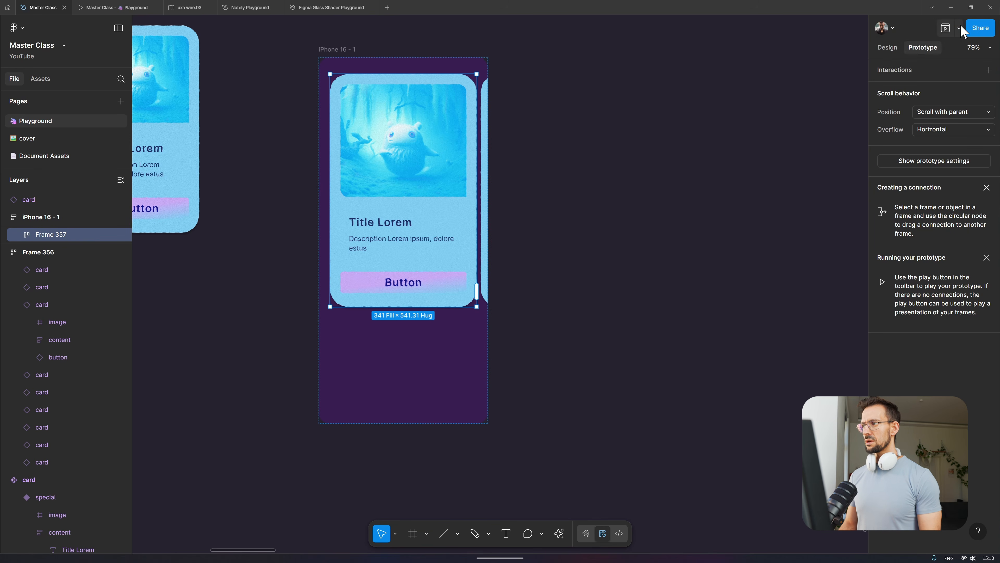
{"action": "left_click", "coordinate": [958, 29]}
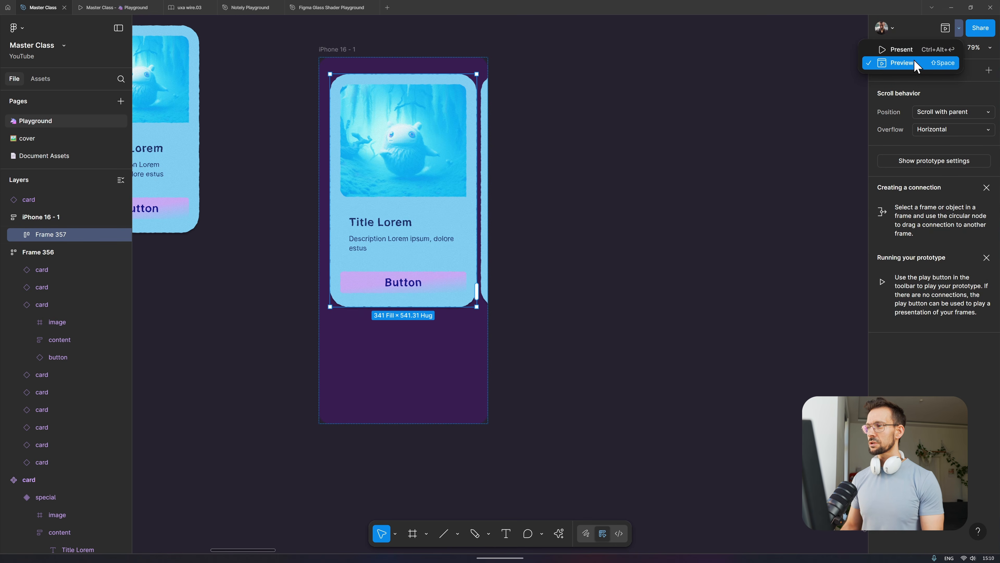
{"action": "left_click", "coordinate": [906, 63]}
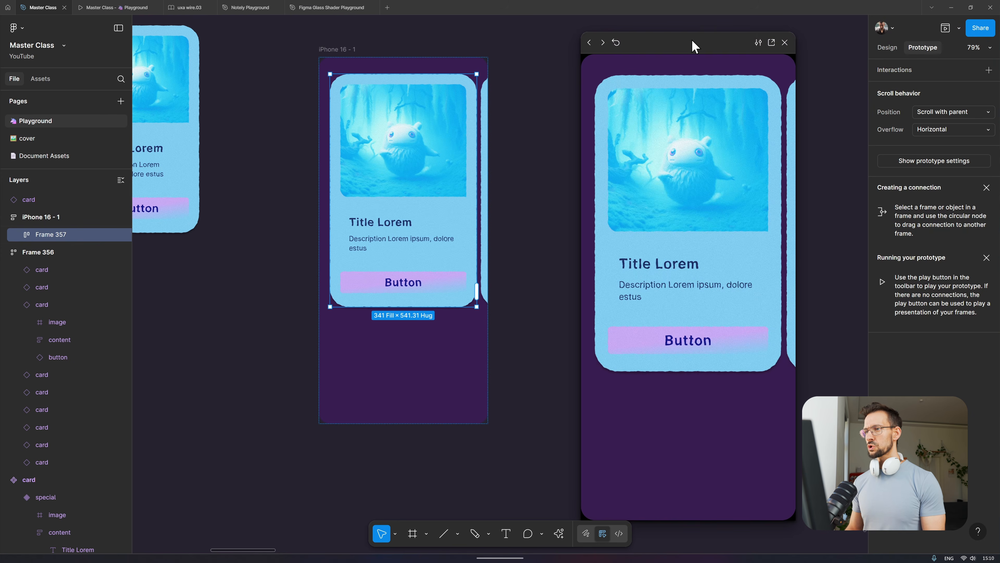
{"action": "left_click_drag", "start_coordinate": [726, 40], "coordinate": [721, 40]}
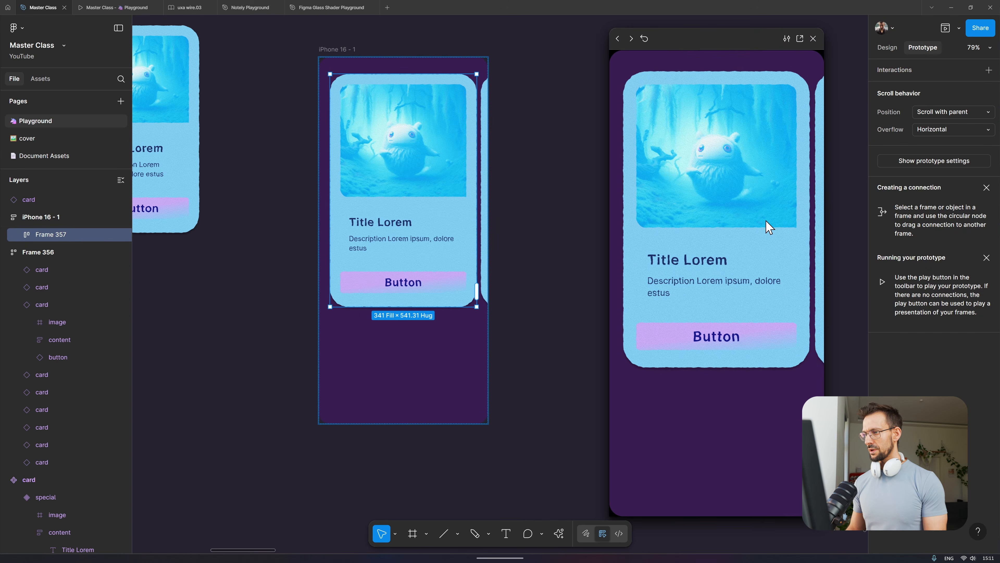
- Test the horizontal scrolling of the card row in the prototype preview and close the preview
{"action": "scroll", "coordinate": [769, 228], "scroll_direction": "right", "scroll_amount": 5}
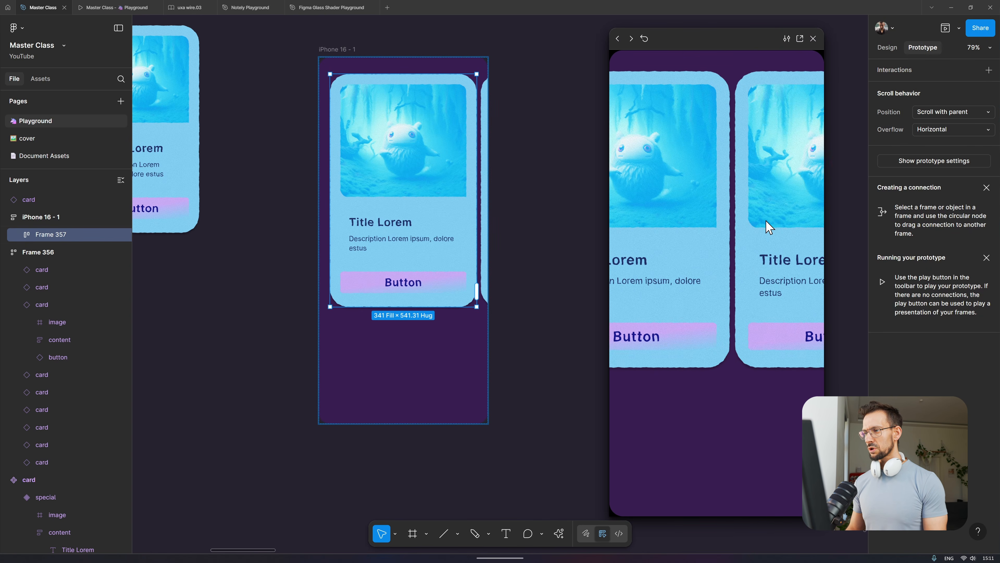
{"action": "scroll", "coordinate": [770, 228], "scroll_direction": "right", "scroll_amount": 3}
{"action": "scroll", "coordinate": [769, 227], "scroll_direction": "right", "scroll_amount": 3}
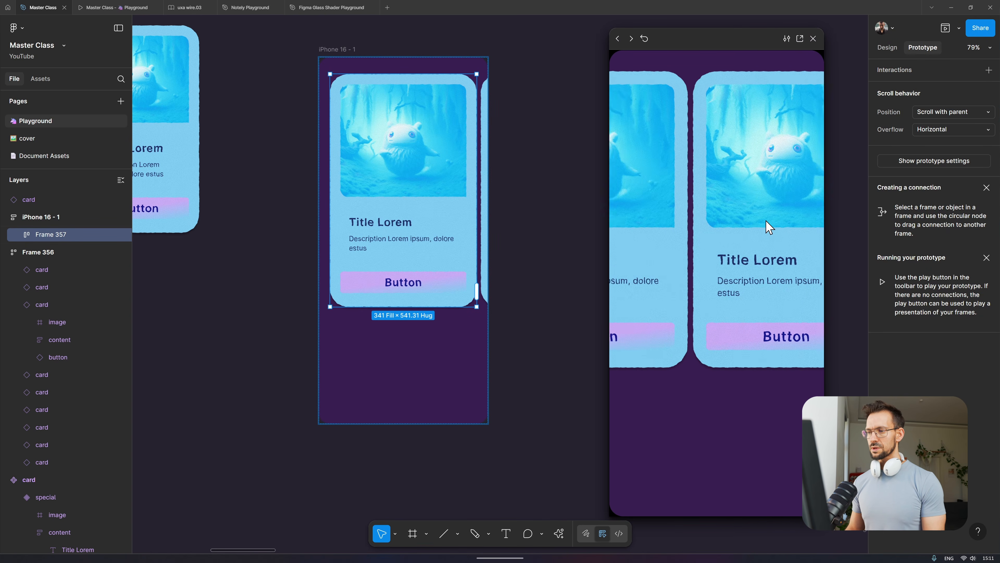
{"action": "scroll", "coordinate": [765, 223], "scroll_direction": "left", "scroll_amount": 3}
{"action": "left_click", "coordinate": [542, 89]}
{"action": "scroll", "coordinate": [543, 89], "scroll_direction": "right", "scroll_amount": 5}
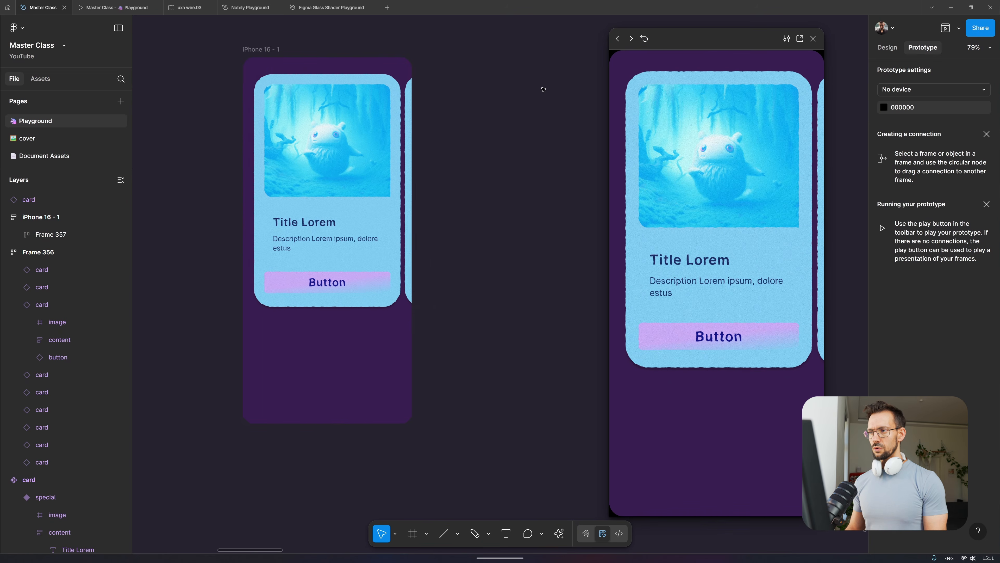
{"action": "left_click", "coordinate": [814, 39]}
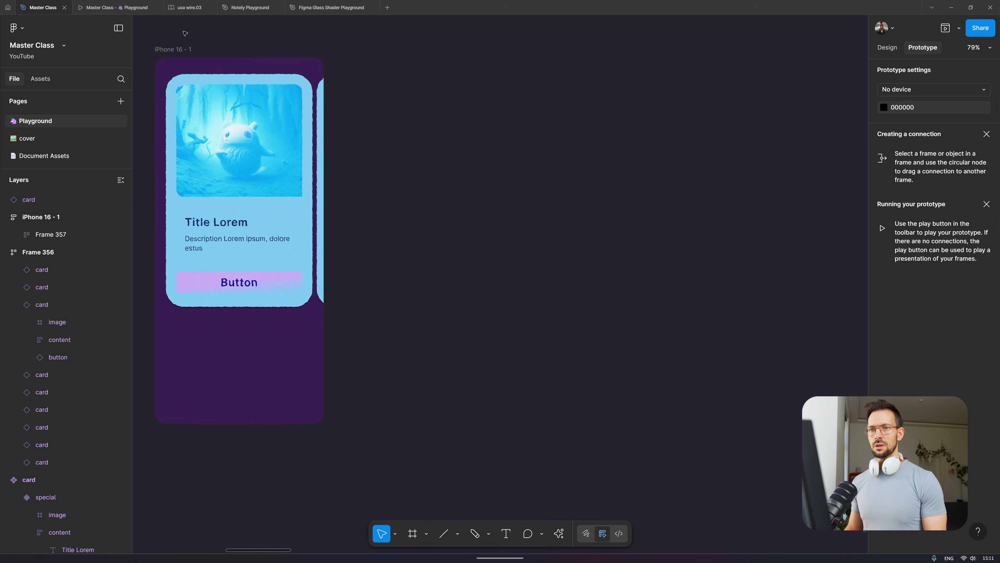
- Duplicate the iPhone 16 - 1 frame twice to its right in an evenly spaced row
{"action": "left_click", "coordinate": [180, 52]}
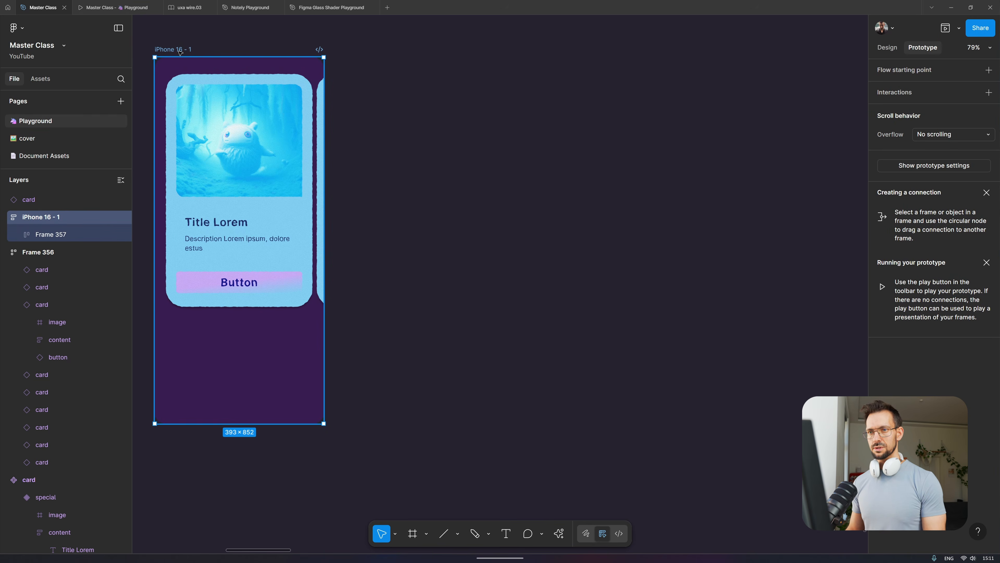
{"action": "left_click_drag", "start_coordinate": [180, 51], "coordinate": [442, 79]}
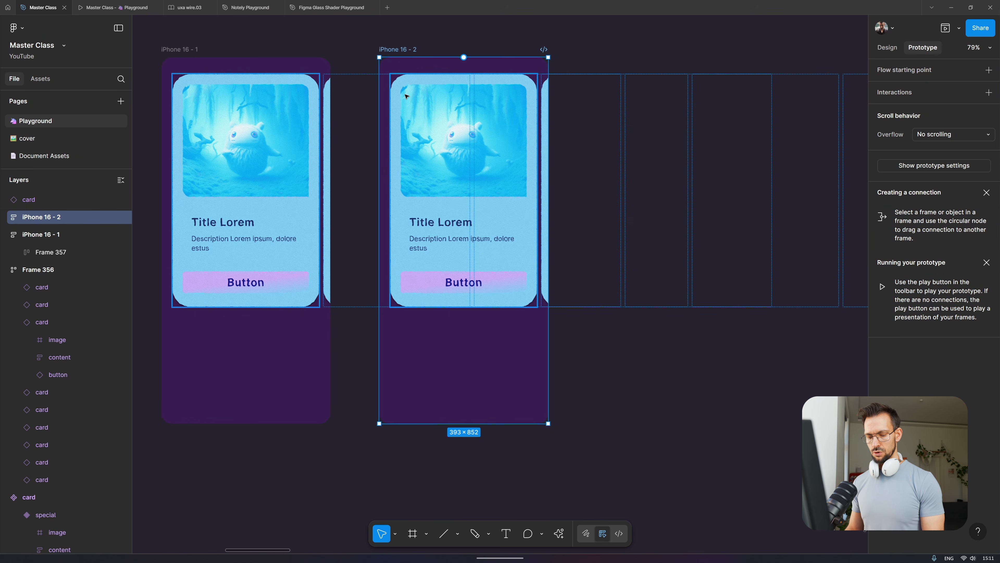
{"action": "key", "text": "ctrl+d"}
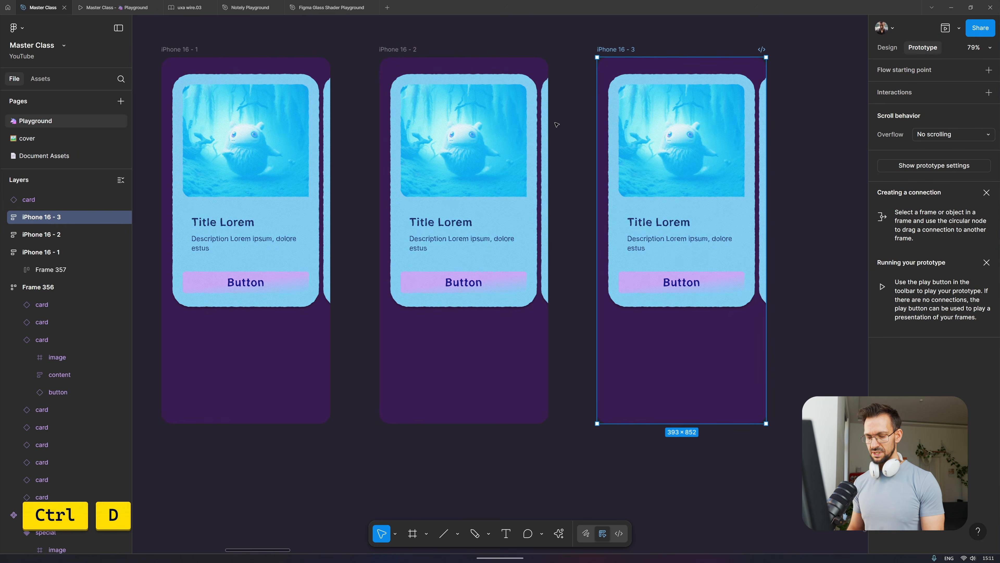
- Undo the last duplication of the iPhone 16 frame and try to rename the nested card frames of both remaining screens together
{"action": "key", "text": "ctrl+z"}
{"action": "left_click", "coordinate": [488, 214]}
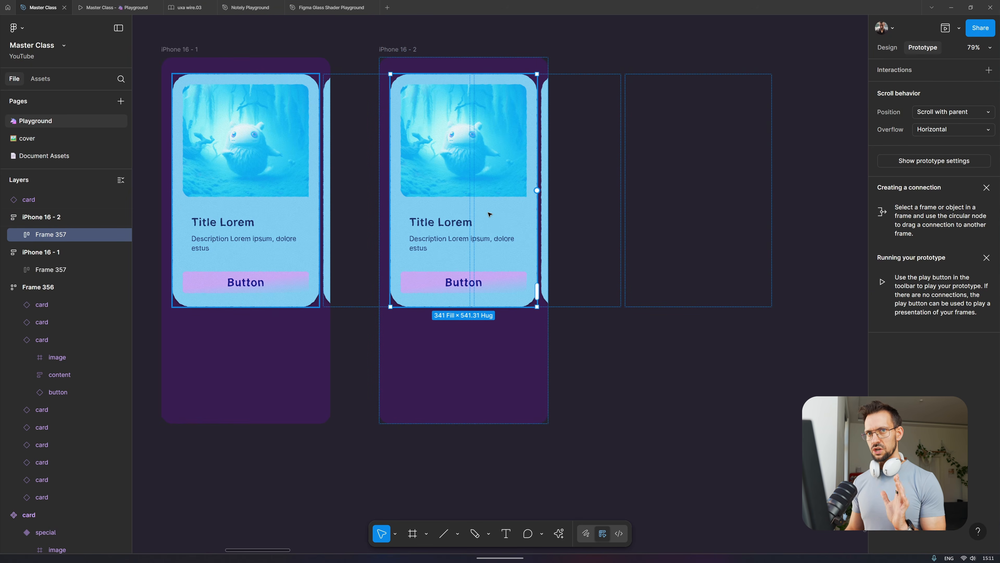
{"action": "left_click", "coordinate": [50, 269], "text": "shift"}
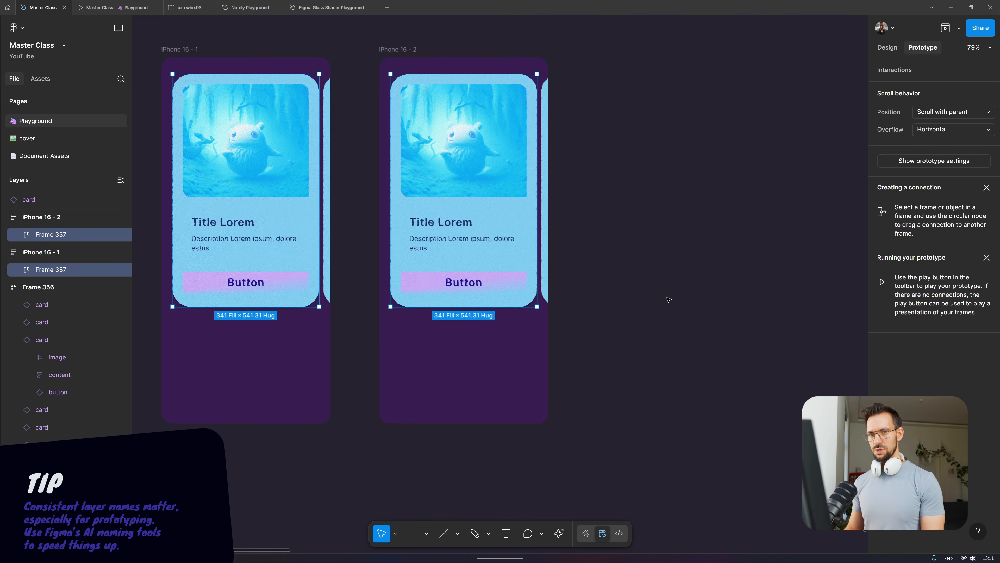
{"action": "key", "text": "ctrl+r"}
{"action": "key", "text": "Escape"}
- Rename the nested card frame in both iPhone 16 - 1 and iPhone 16 - 2 as "scroll container"
{"action": "left_click", "coordinate": [283, 151]}
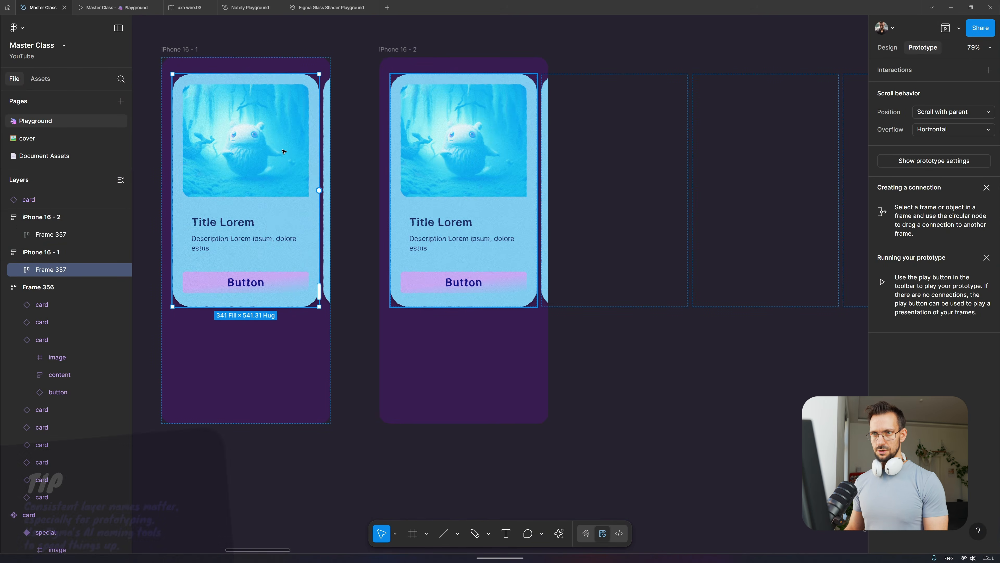
{"action": "key", "text": "ctrl+r"}
{"action": "type", "text": "scroll"}
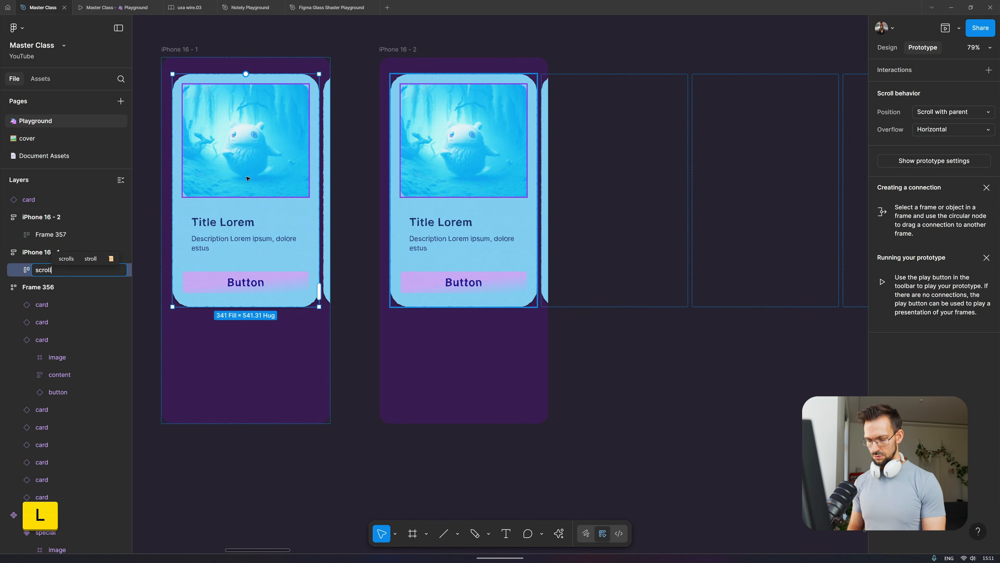
{"action": "type", "text": "container"}
{"action": "key", "text": "ctrl+a"}
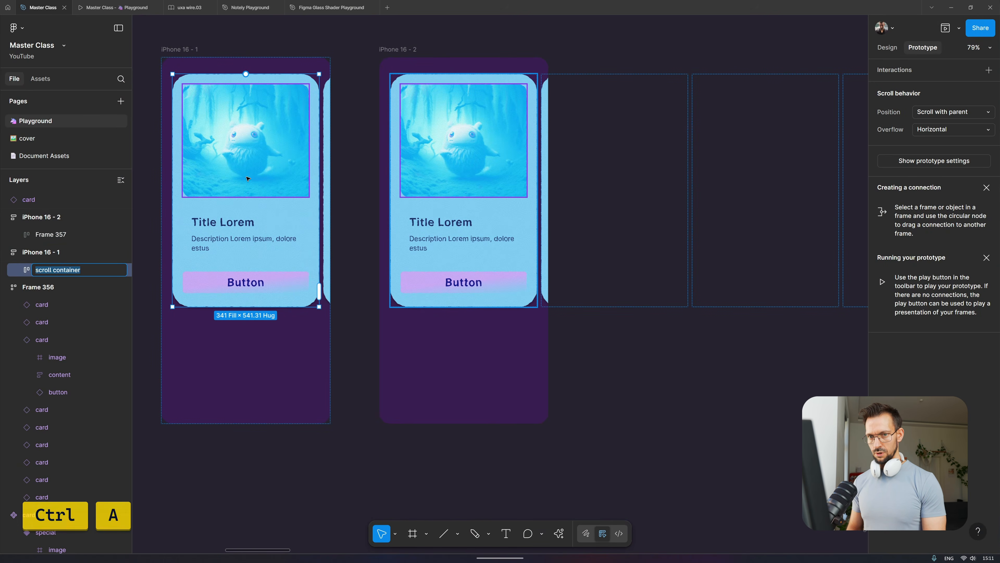
{"action": "key", "text": "ctrl+c"}
{"action": "key", "text": "Return"}
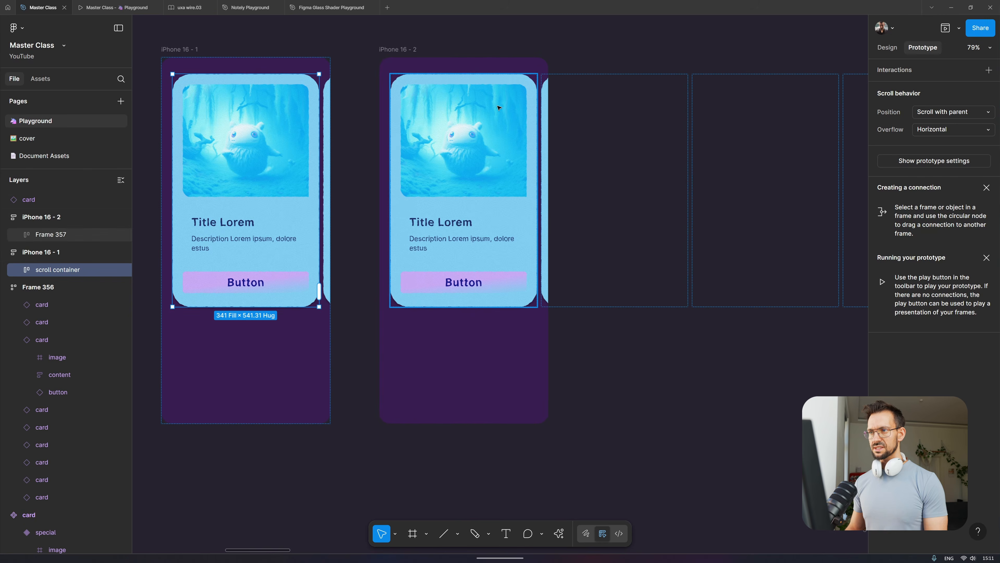
{"action": "left_click", "coordinate": [498, 108]}
{"action": "key", "text": "ctrl+r"}
{"action": "key", "text": "ctrl+v"}
{"action": "key", "text": "Return"}
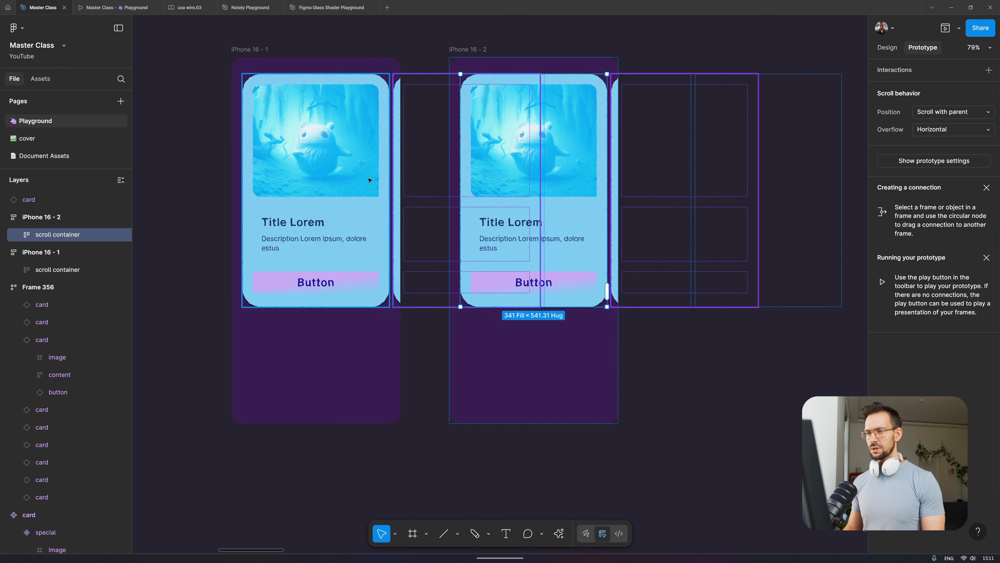
- Stretch the scroll container in iPhone 16 - 2 to a height of 792 and delete all its cards except the first
{"action": "left_click", "coordinate": [346, 202]}
{"action": "left_click", "coordinate": [551, 238]}
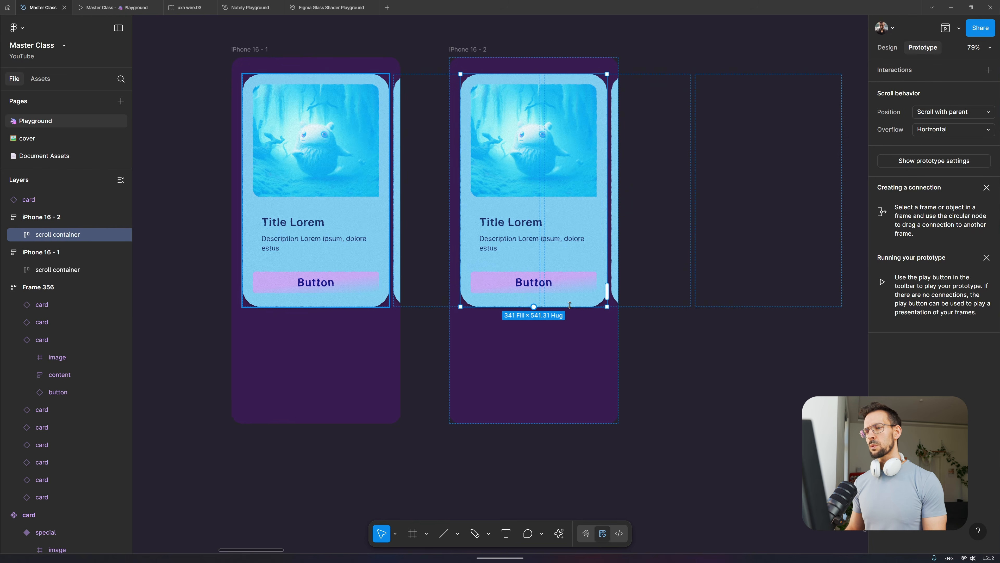
{"action": "left_click_drag", "start_coordinate": [570, 310], "coordinate": [561, 414]}
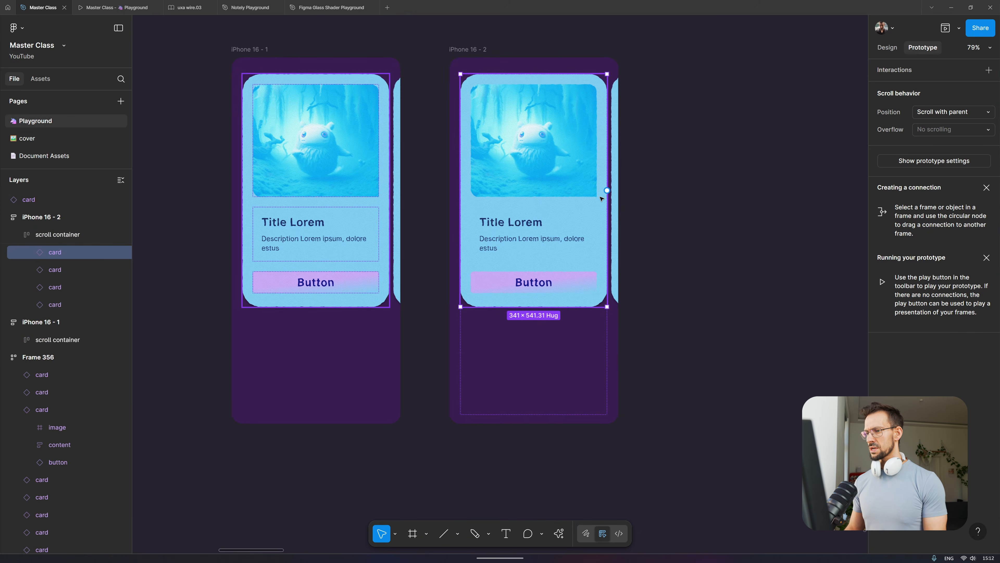
{"action": "key", "text": "ctrl+a"}
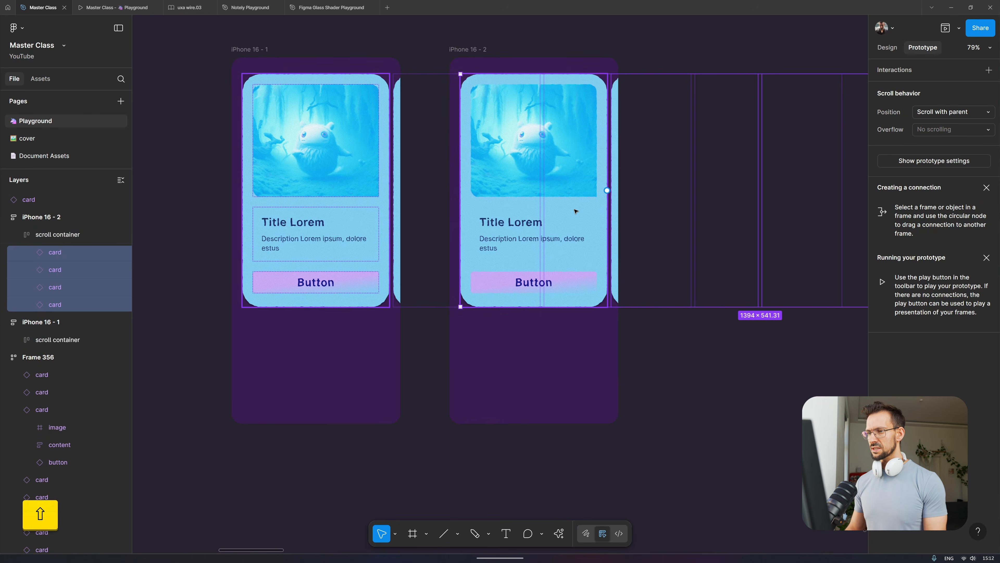
{"action": "left_click", "coordinate": [575, 211], "text": "shift"}
{"action": "key", "text": "Delete"}
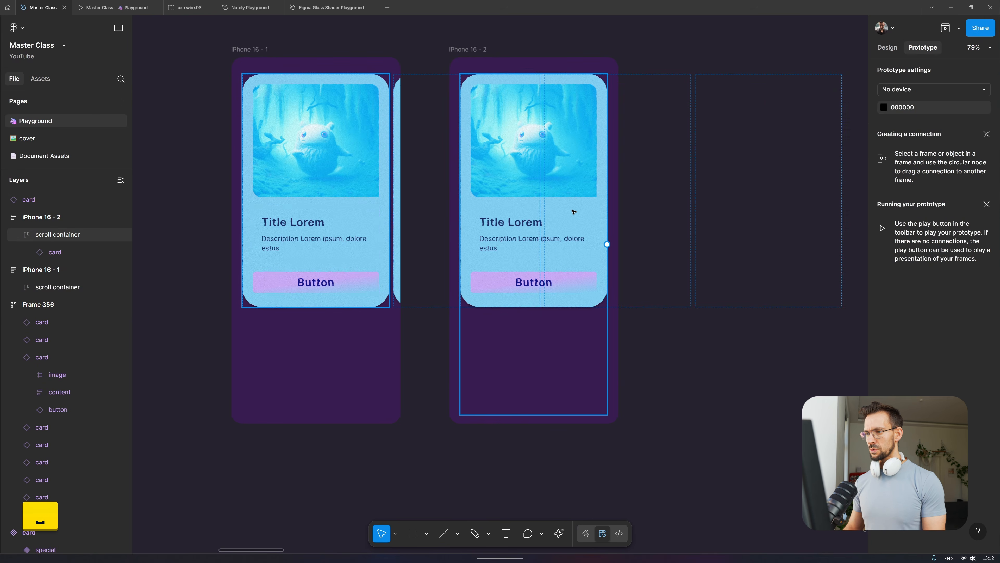
- Set the height of the remaining card in iPhone 16 - 2 to Fill container
{"action": "double_click", "coordinate": [573, 211]}
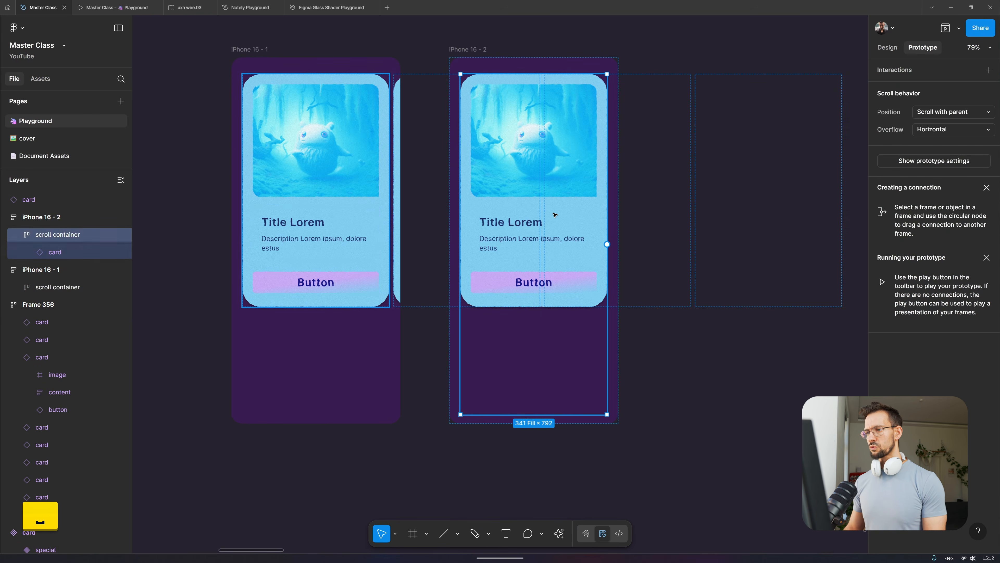
{"action": "left_click", "coordinate": [898, 48]}
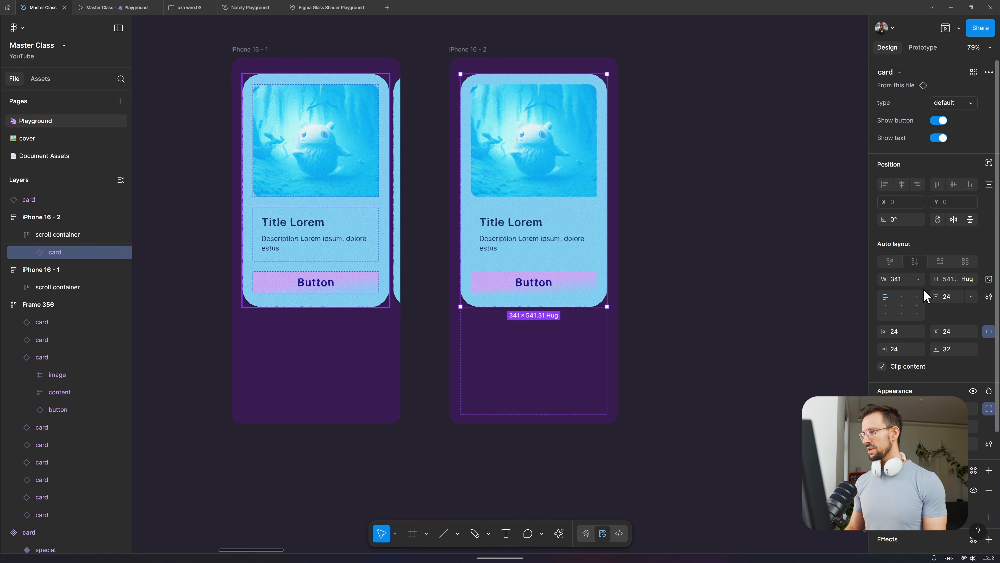
{"action": "left_click", "coordinate": [968, 280]}
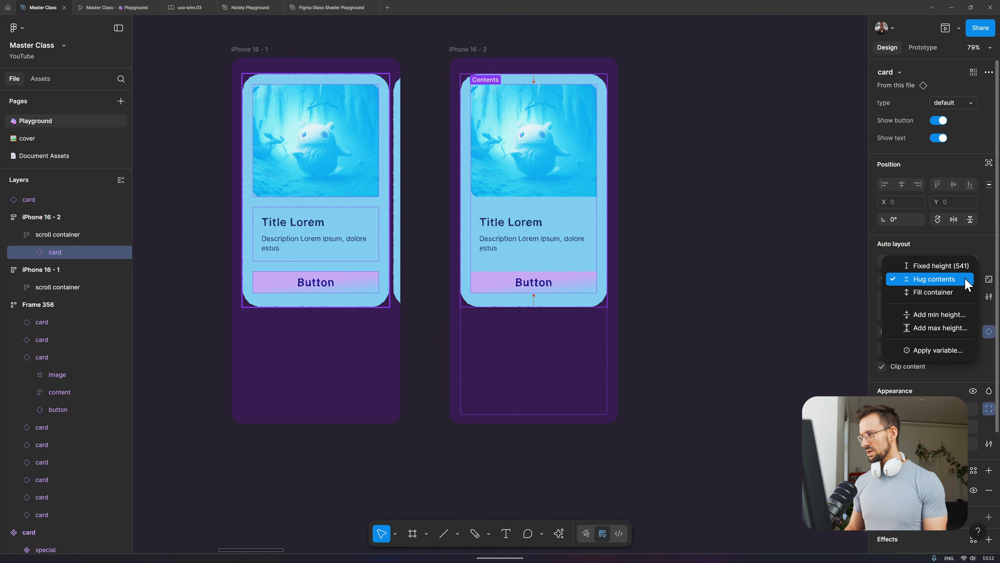
{"action": "left_click", "coordinate": [948, 292]}
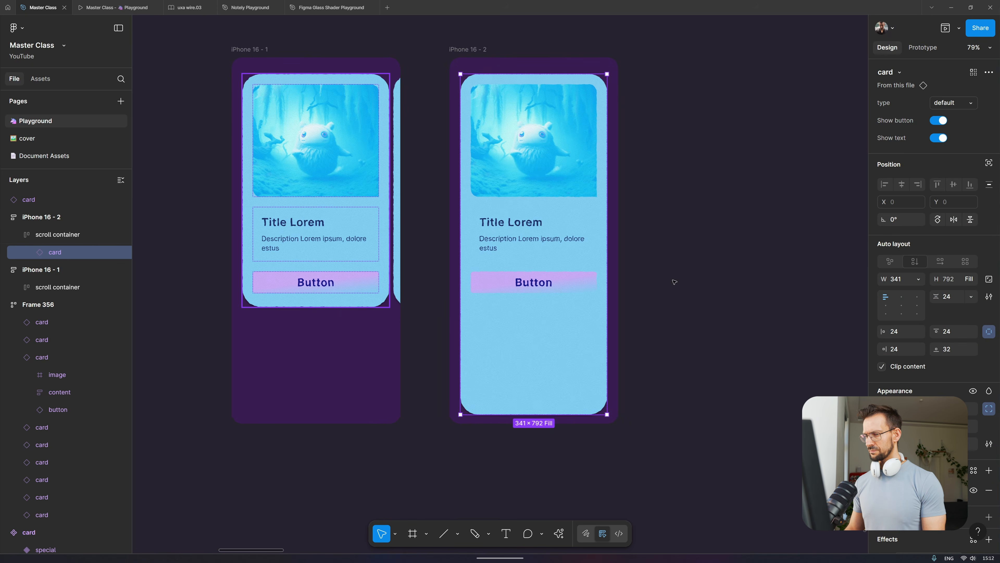
- Set the vertical gap between the items of the iPhone 16 - 2 card to Auto and deselect the card
{"action": "left_click", "coordinate": [948, 297]}
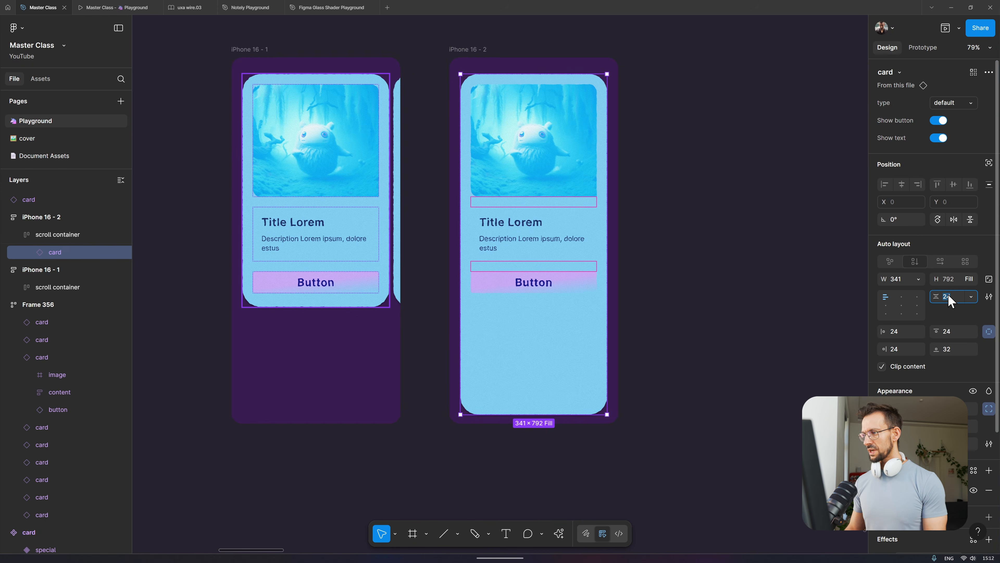
{"action": "type", "text": "auto"}
{"action": "key", "text": "Return"}
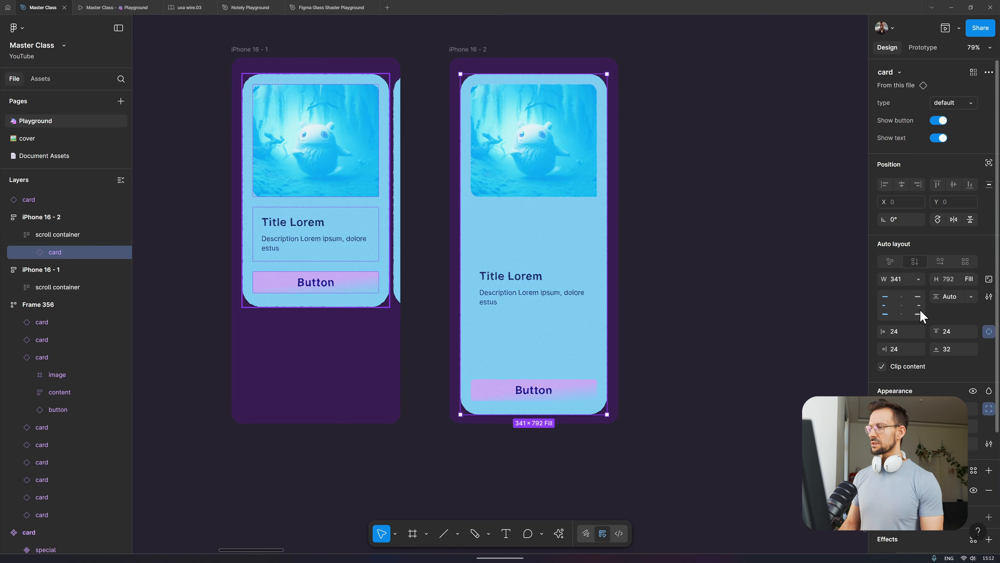
{"action": "left_click", "coordinate": [953, 296]}
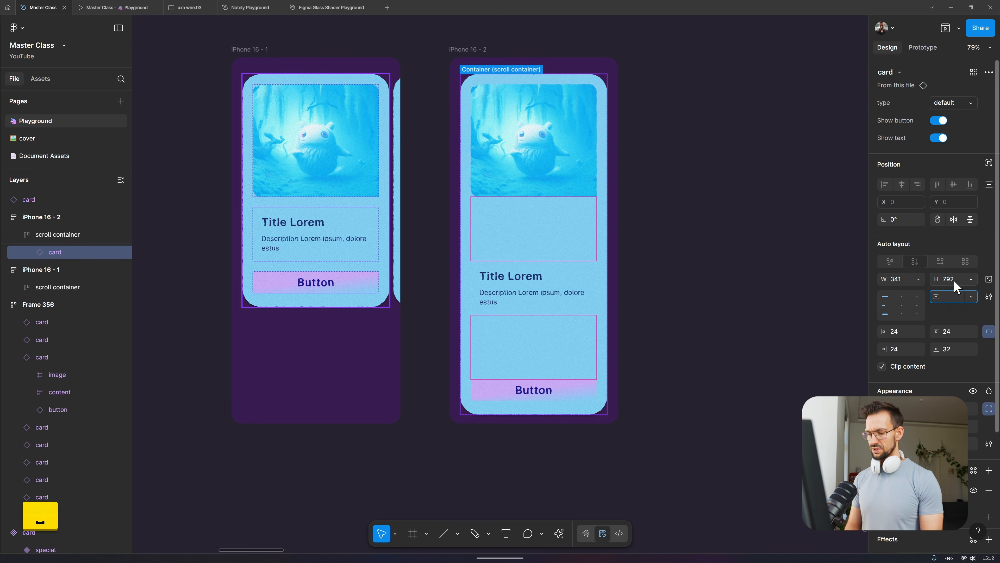
{"action": "key", "text": "Return"}
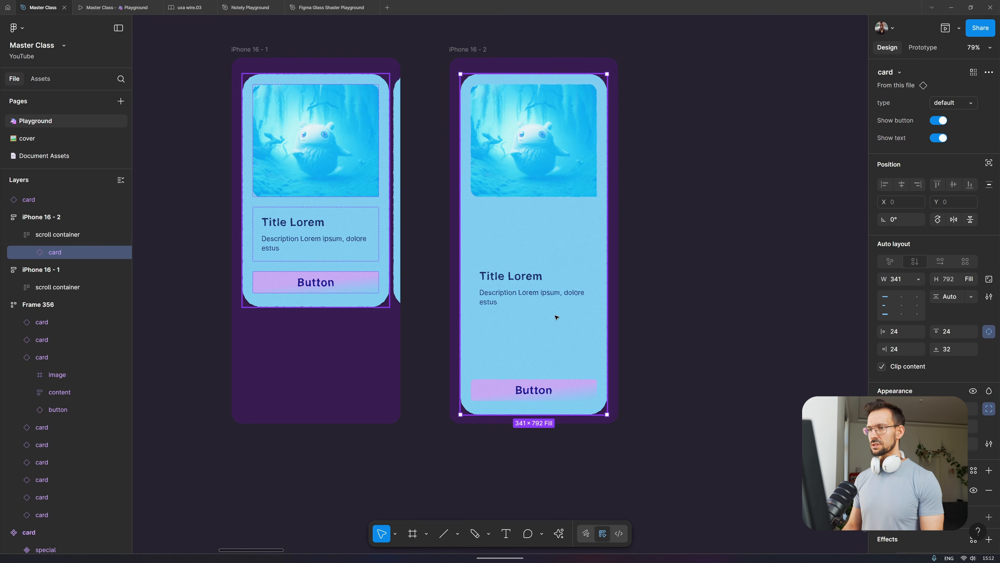
{"action": "scroll", "coordinate": [591, 268], "scroll_direction": "right", "scroll_amount": 3}
{"action": "left_click", "coordinate": [689, 209]}
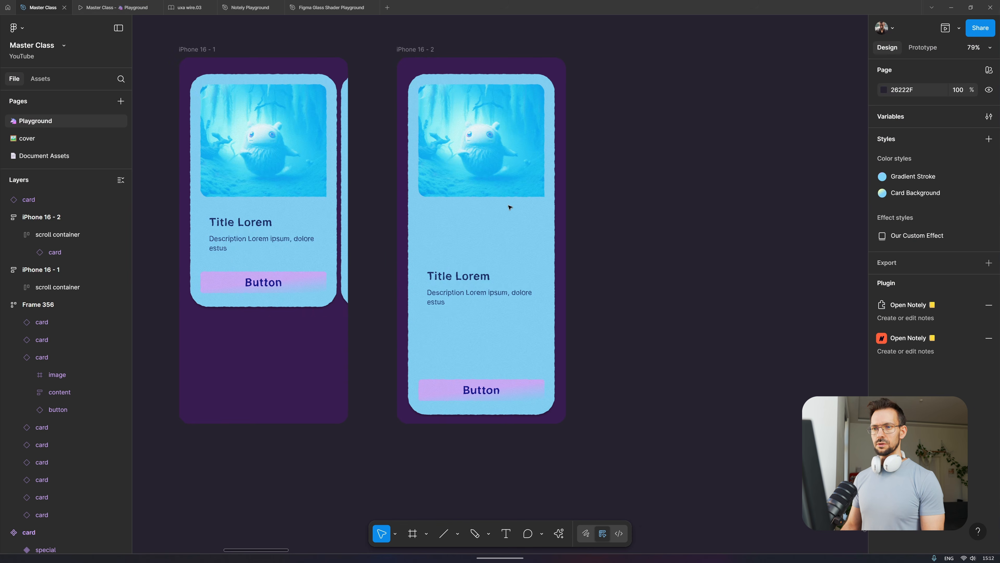
- Connect the first card's button in iPhone 16 - 1 to the iPhone 16 - 2 frame with a prototype interaction
{"action": "left_click", "coordinate": [923, 47]}
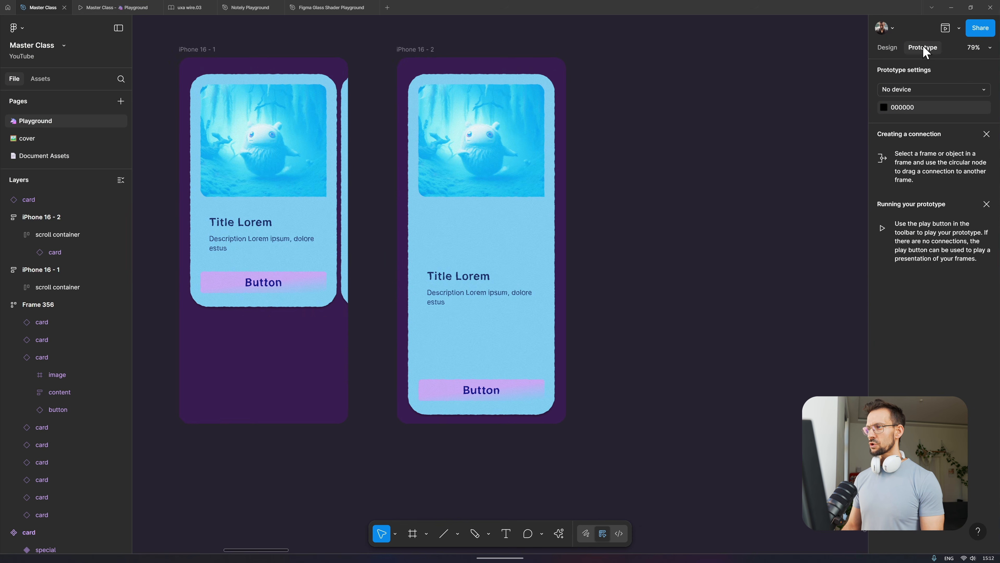
{"action": "double_click", "coordinate": [249, 285]}
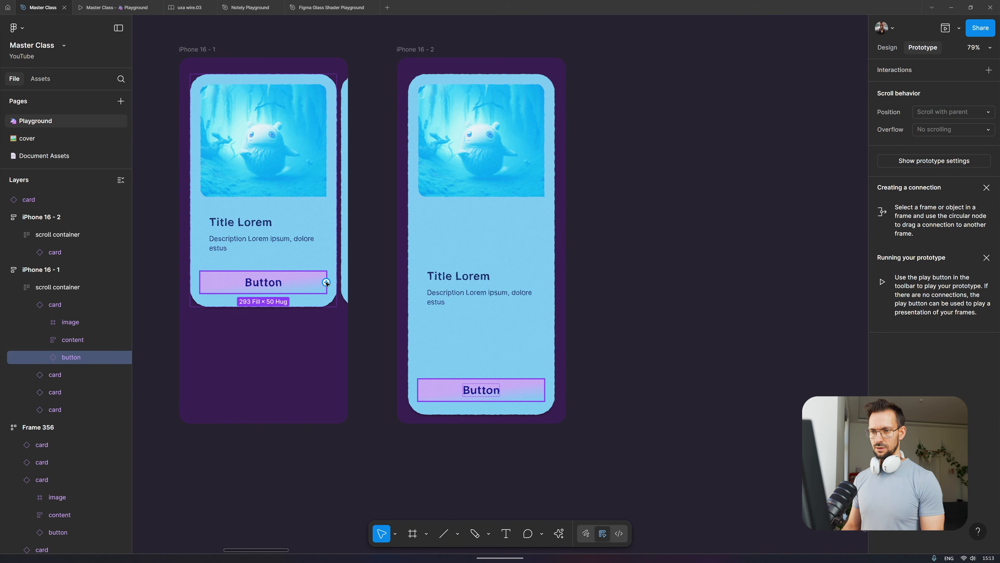
{"action": "left_click_drag", "start_coordinate": [327, 282], "coordinate": [385, 173]}
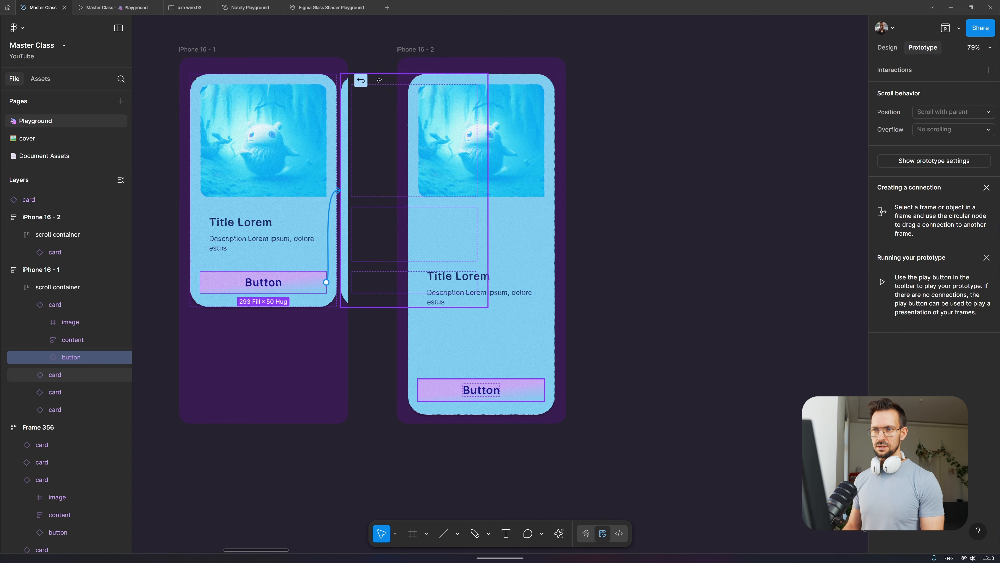
{"action": "mouse_move", "coordinate": [379, 80]}
{"action": "left_mouse_down"}
{"action": "mouse_move", "coordinate": [363, 81]}
{"action": "mouse_move", "coordinate": [364, 69]}
{"action": "mouse_move", "coordinate": [366, 95]}
{"action": "left_mouse_up"}
{"action": "left_click_drag", "start_coordinate": [372, 158], "coordinate": [426, 224]}
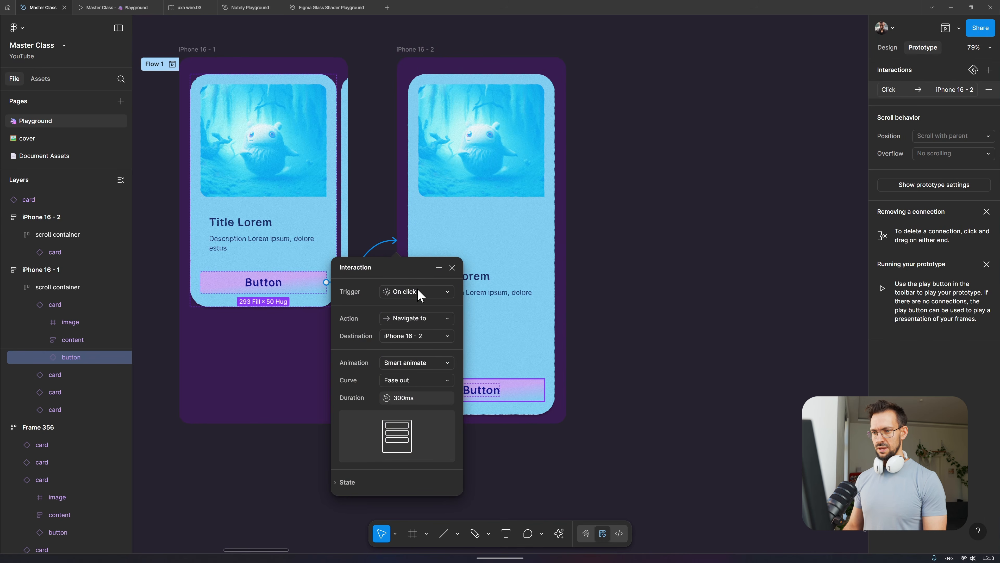
- Review the available trigger and action options of the button's interaction, keeping On click and Navigate to
{"action": "left_click", "coordinate": [433, 292]}
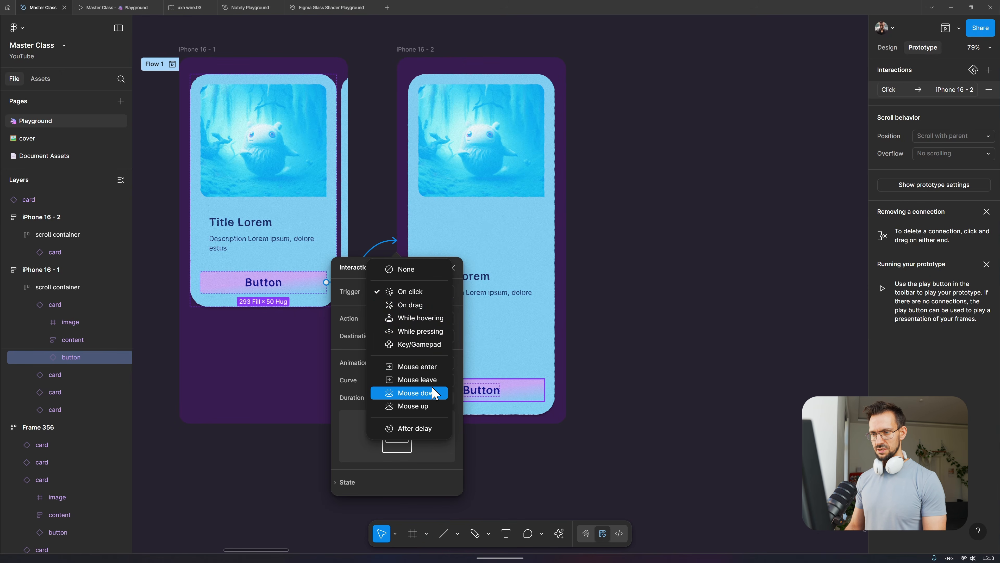
{"action": "left_click", "coordinate": [418, 392]}
{"action": "left_click", "coordinate": [424, 319]}
{"action": "left_click", "coordinate": [339, 312]}
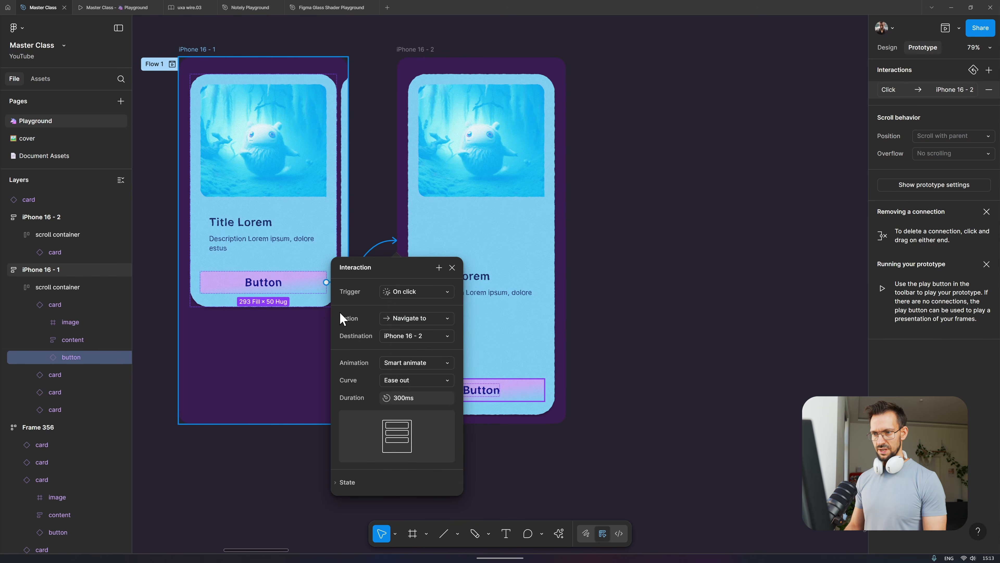
{"action": "left_click", "coordinate": [410, 327]}
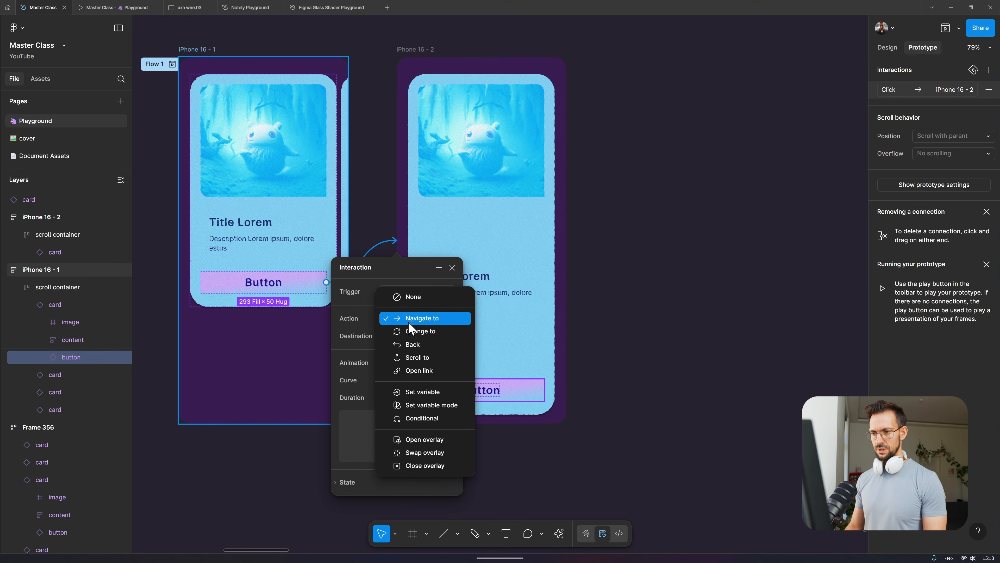
{"action": "left_click", "coordinate": [348, 315]}
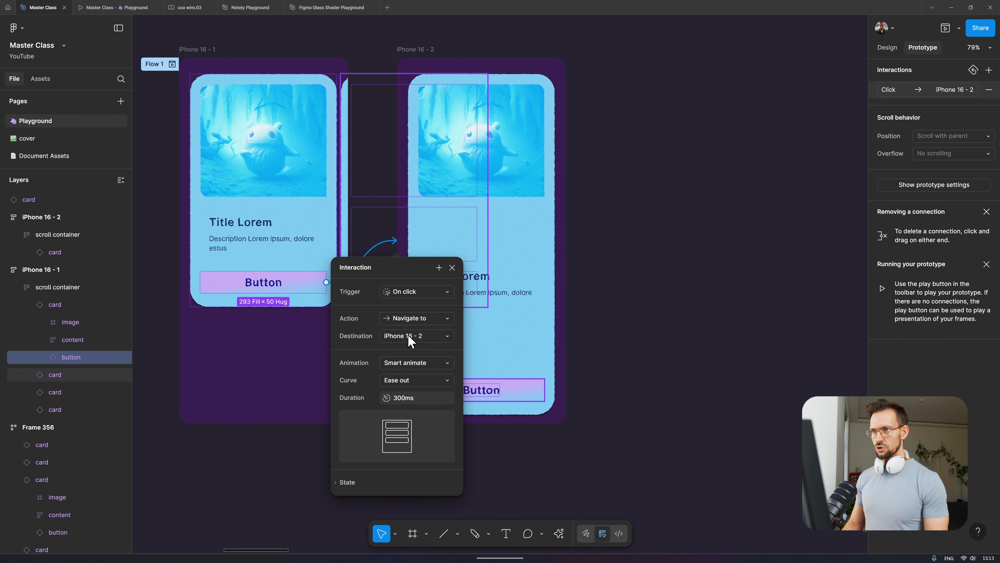
- Keep Smart animate as the interaction's animation and set its duration to 600 ms
{"action": "left_click", "coordinate": [414, 365]}
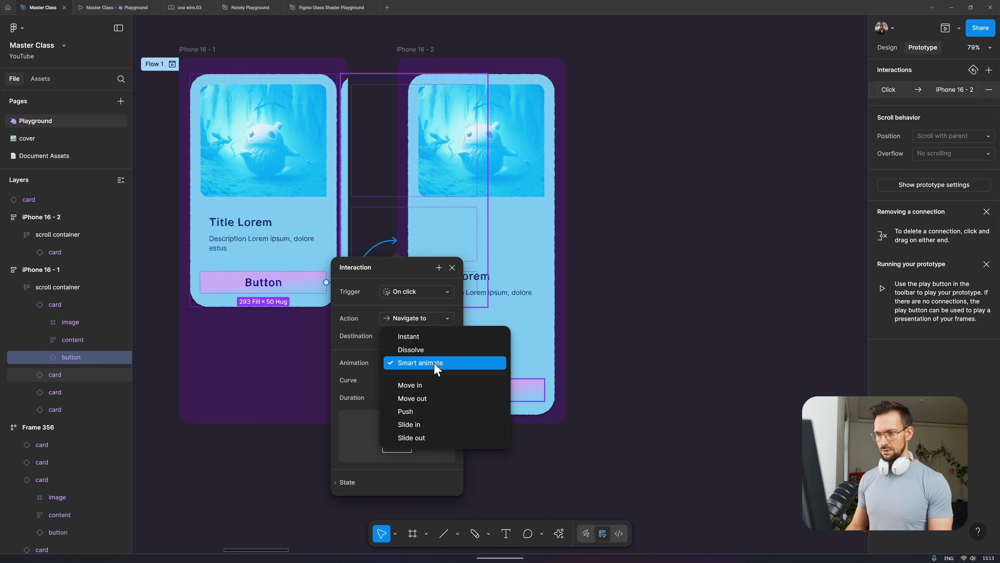
{"action": "left_click", "coordinate": [443, 365]}
{"action": "left_click", "coordinate": [413, 397]}
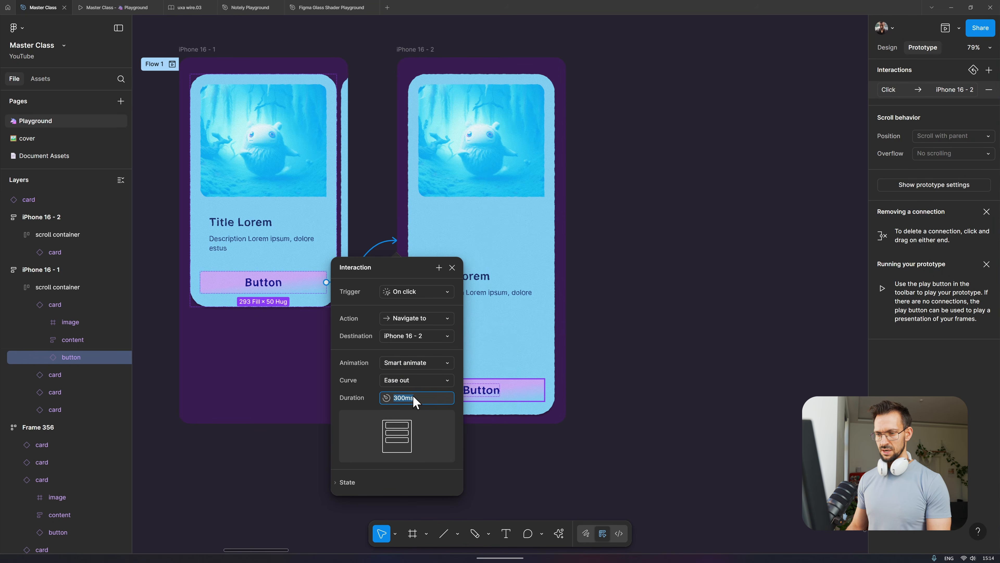
{"action": "key", "text": "ctrl+a"}
{"action": "type", "text": "600"}
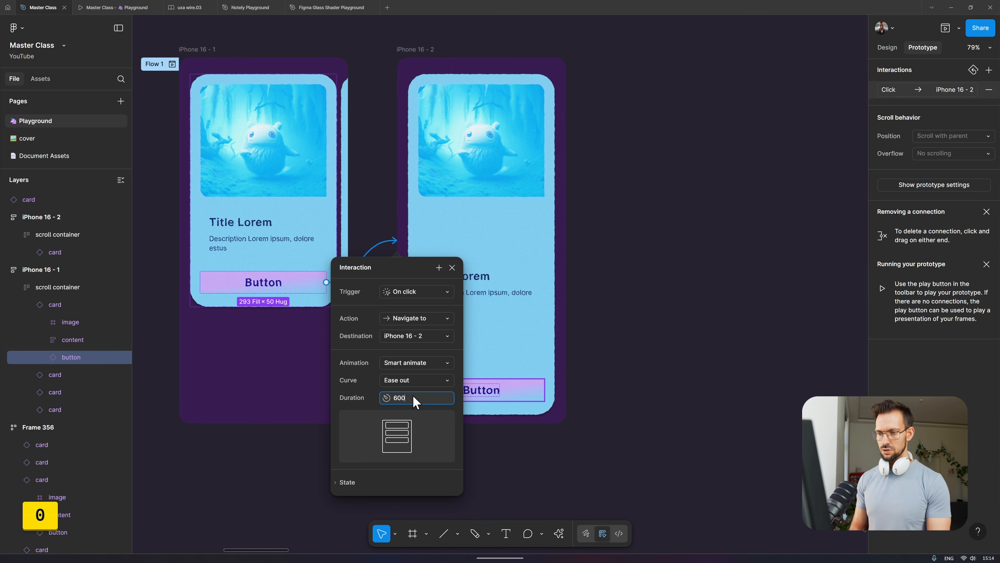
{"action": "key", "text": "Return"}
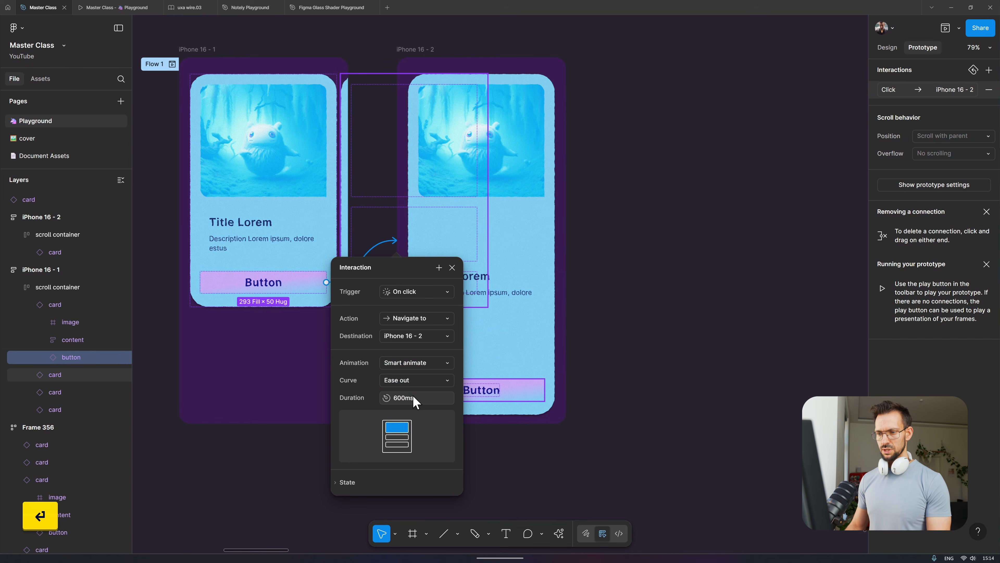
- Set the interaction's animation curve to Gentle and test the button's transition in the inline prototype preview
{"action": "left_click", "coordinate": [441, 380]}
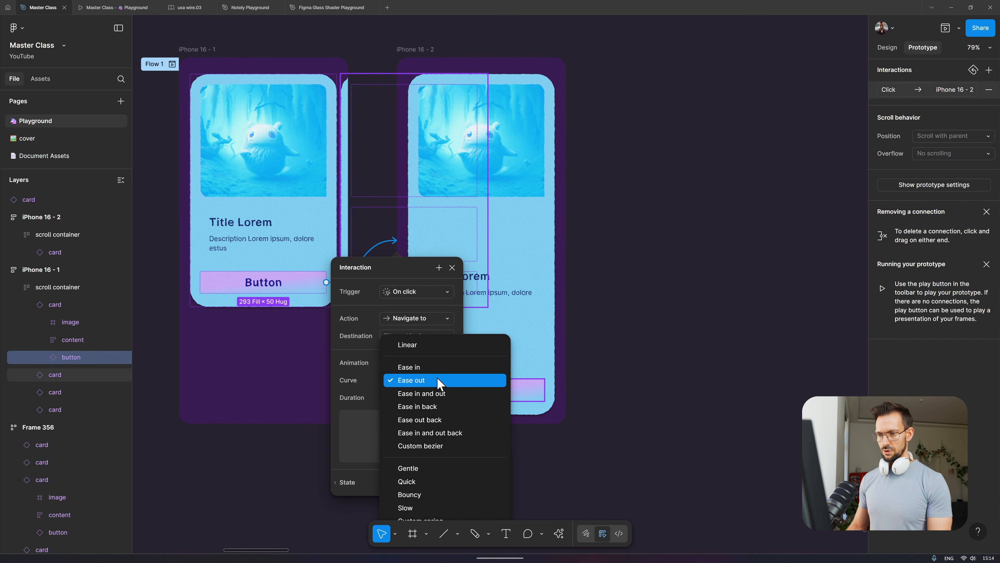
{"action": "left_click", "coordinate": [448, 469]}
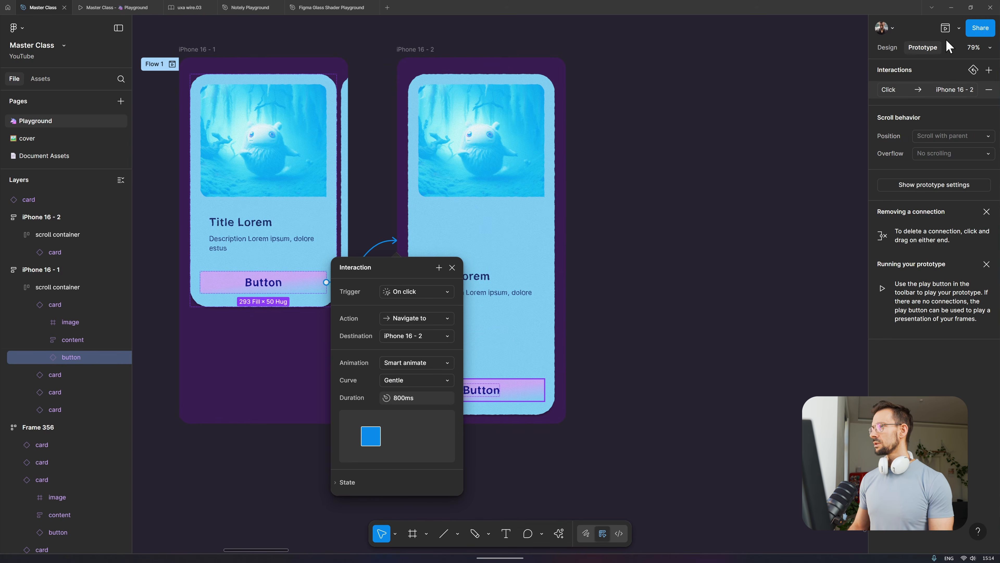
{"action": "left_click", "coordinate": [946, 29]}
{"action": "left_click", "coordinate": [713, 339]}
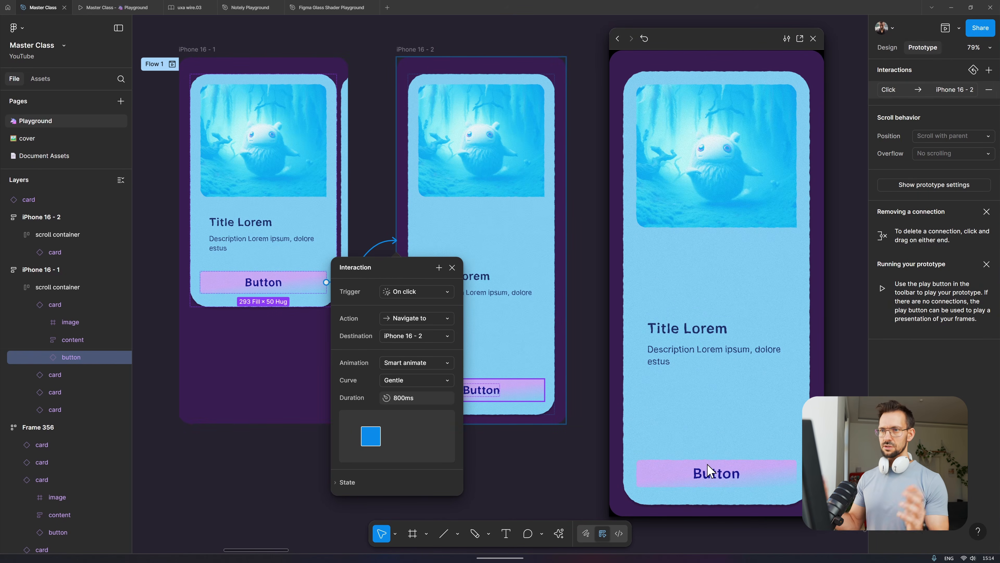
- Remove the padding of the iPhone 16 - 2 frame by setting its horizontal and vertical auto layout padding to 0
{"action": "left_click", "coordinate": [453, 268]}
{"action": "left_click", "coordinate": [474, 263]}
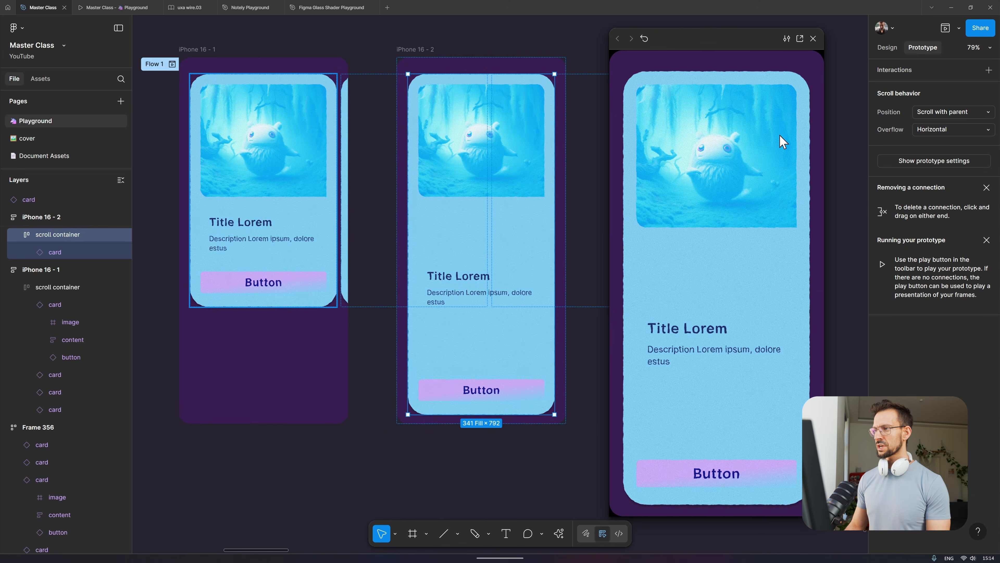
{"action": "left_click", "coordinate": [430, 49]}
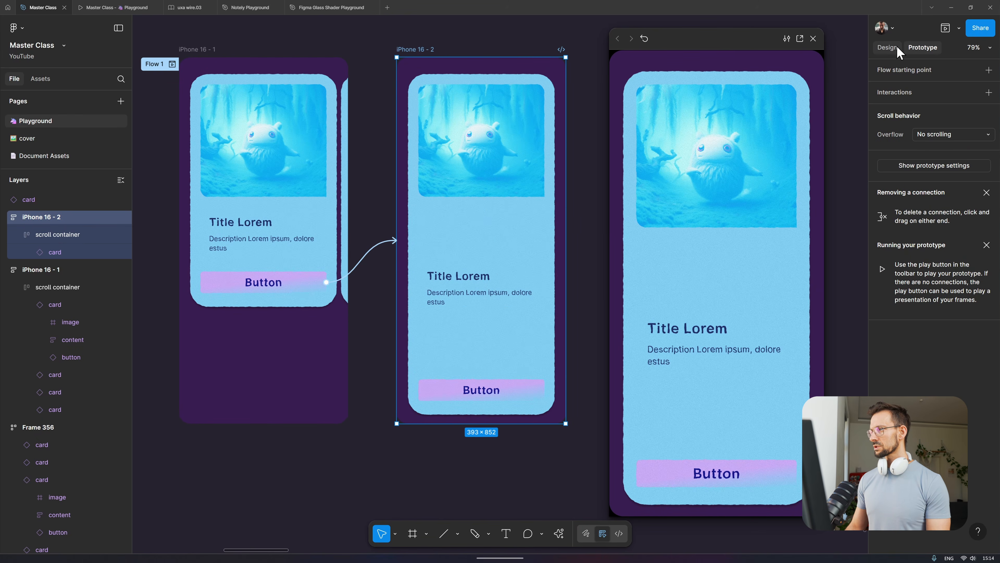
{"action": "left_click", "coordinate": [889, 47]}
{"action": "left_click", "coordinate": [905, 264]}
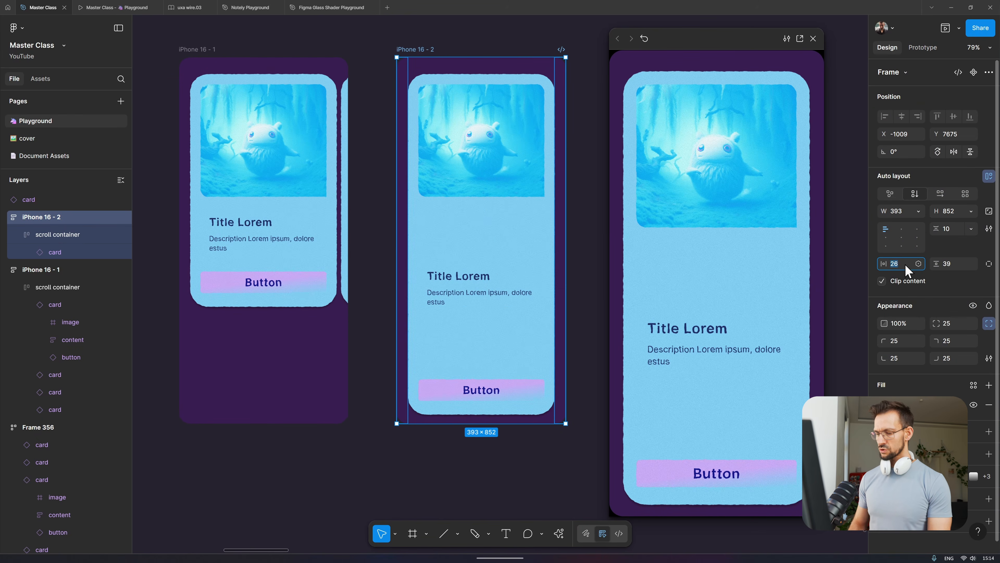
{"action": "type", "text": "0"}
{"action": "key", "text": "Return"}
{"action": "left_click", "coordinate": [947, 264]}
{"action": "type", "text": "0"}
{"action": "key", "text": "Return"}
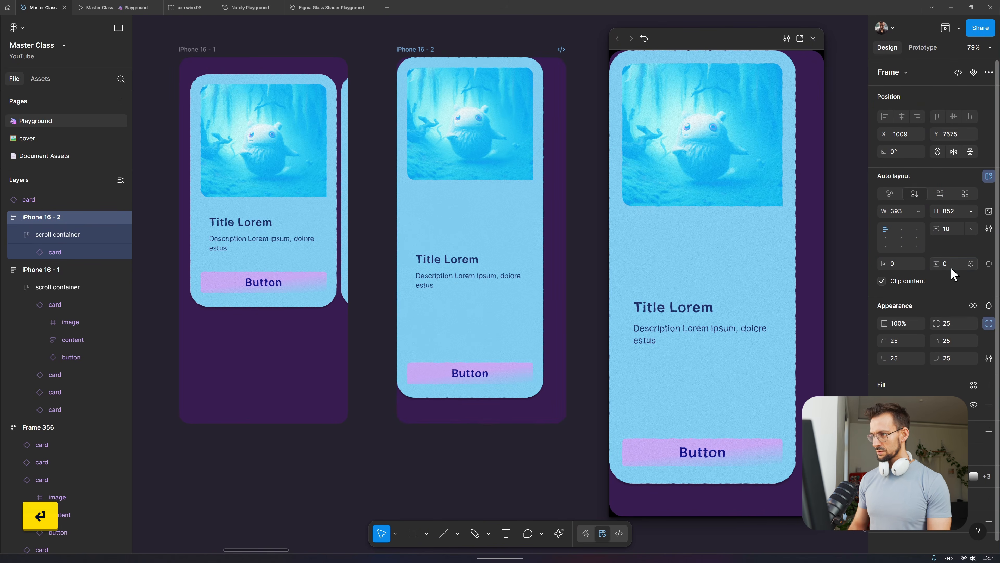
- Set the card in iPhone 16 - 2 to fill its container in width and height, and its scroll container to fill the frame's height
{"action": "left_click", "coordinate": [482, 204]}
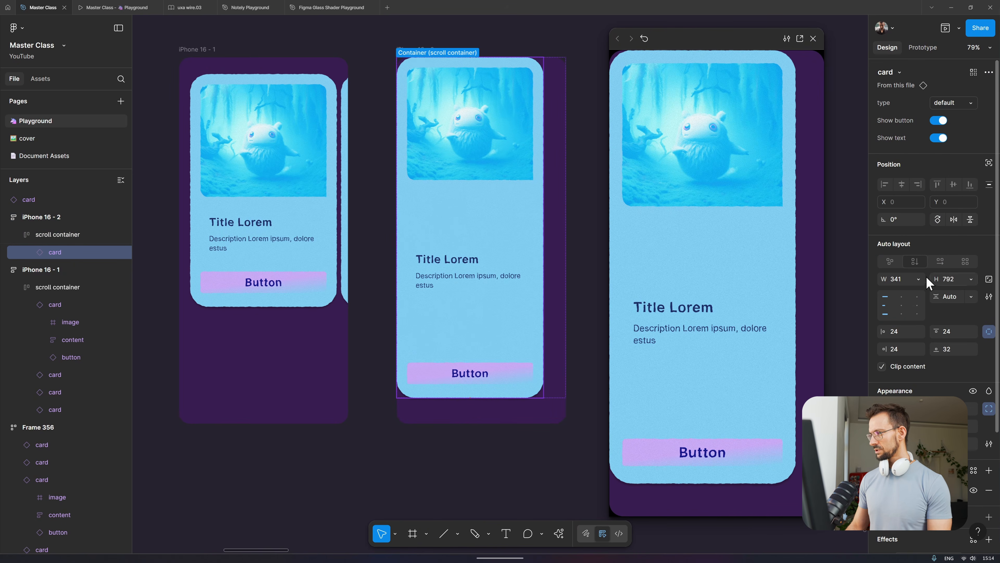
{"action": "left_click", "coordinate": [918, 279]}
{"action": "left_click", "coordinate": [922, 305]}
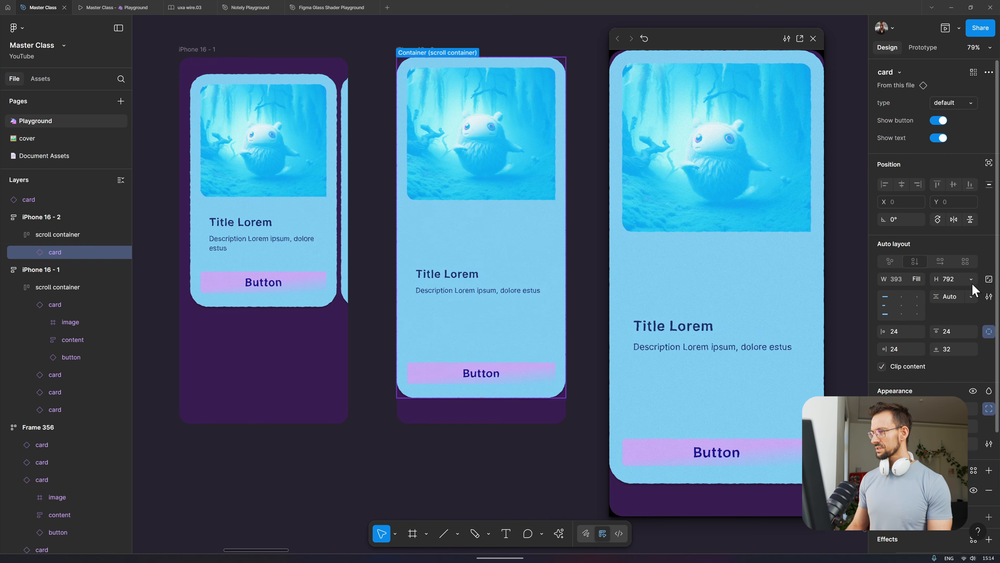
{"action": "left_click", "coordinate": [972, 279]}
{"action": "left_click", "coordinate": [967, 279]}
{"action": "key", "text": "shift+Return"}
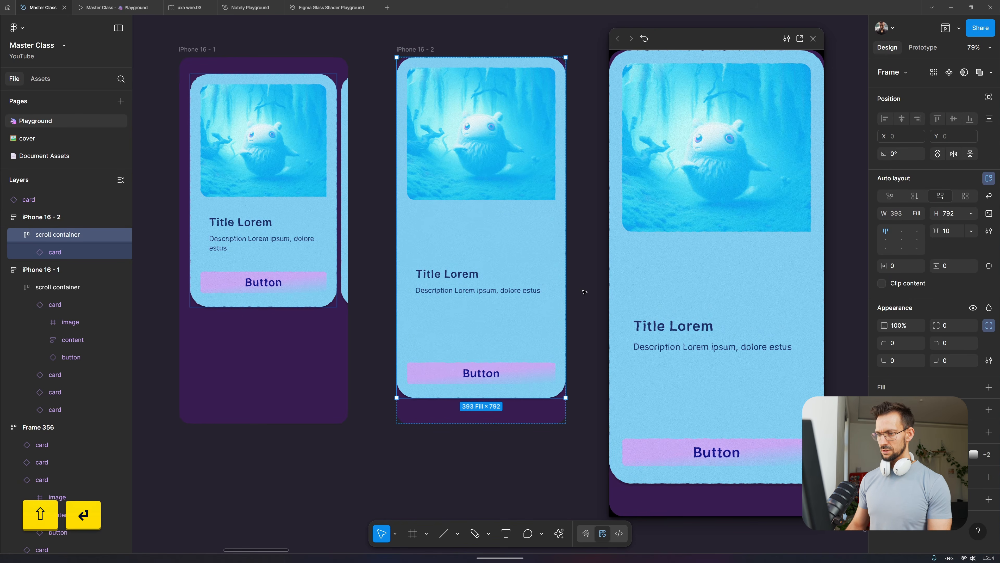
{"action": "left_click", "coordinate": [972, 213]}
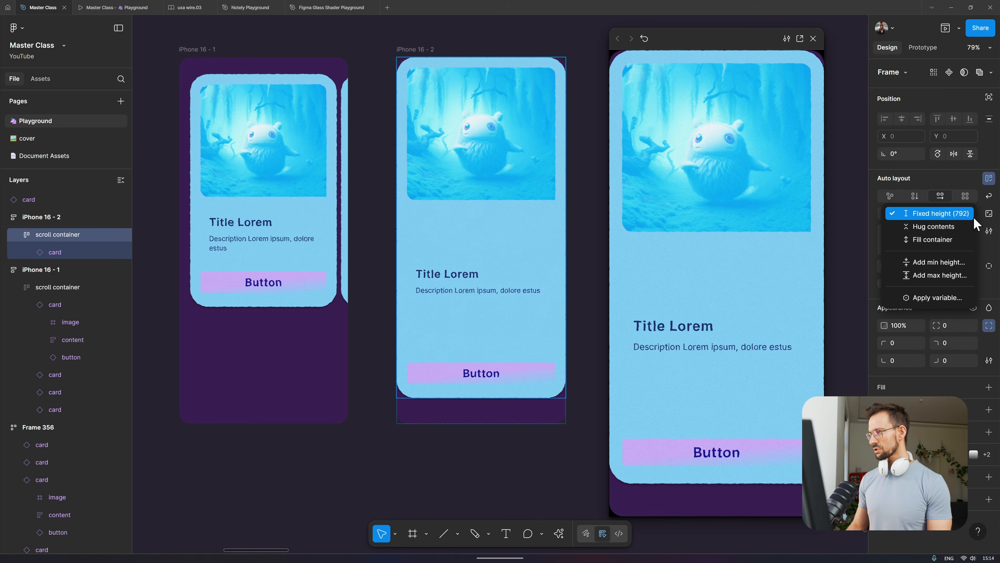
{"action": "left_click", "coordinate": [961, 244]}
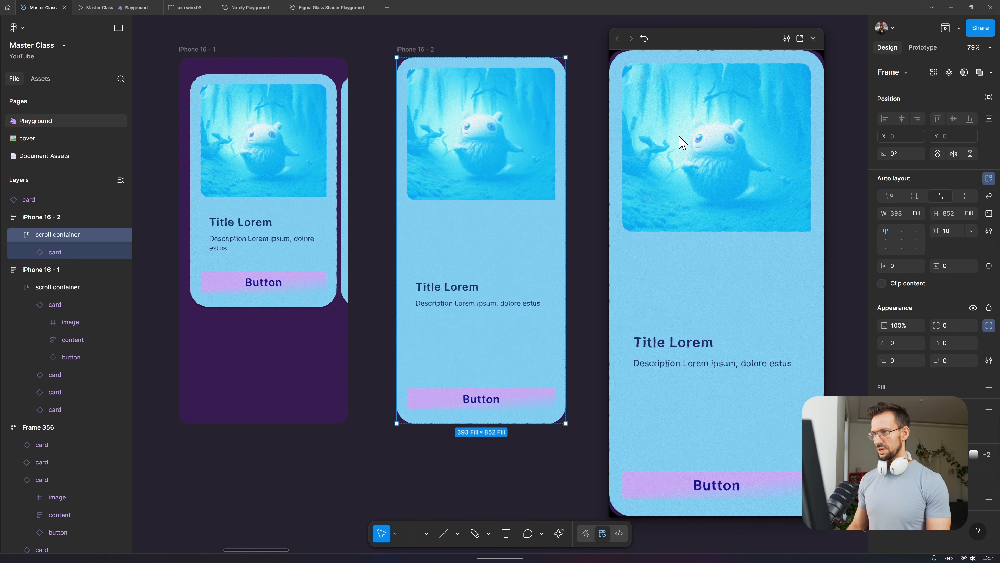
- Change the label of the button on the iPhone 16 - 2 card to "Back"
{"action": "left_click", "coordinate": [484, 401], "text": "ctrl"}
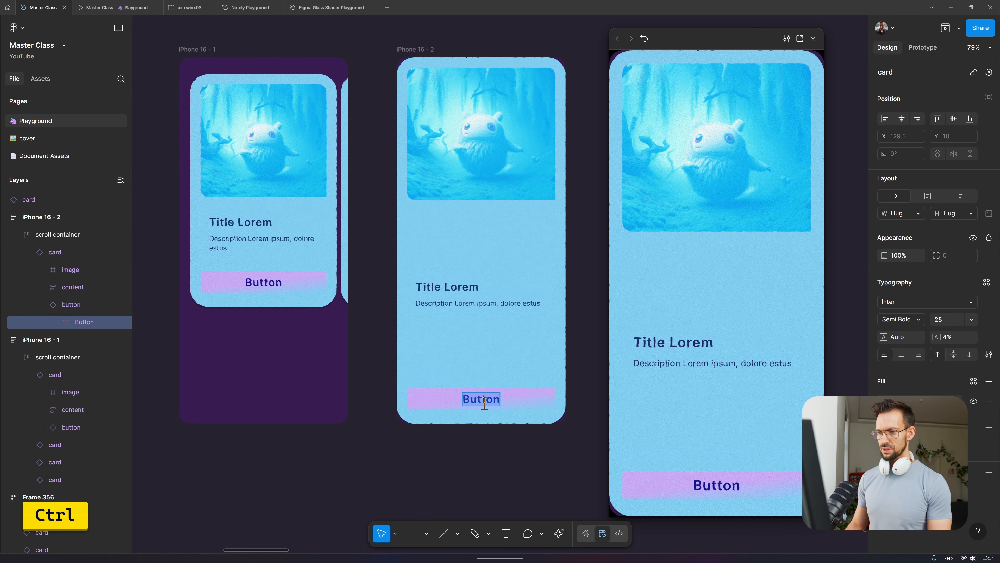
{"action": "type", "text": "Back"}
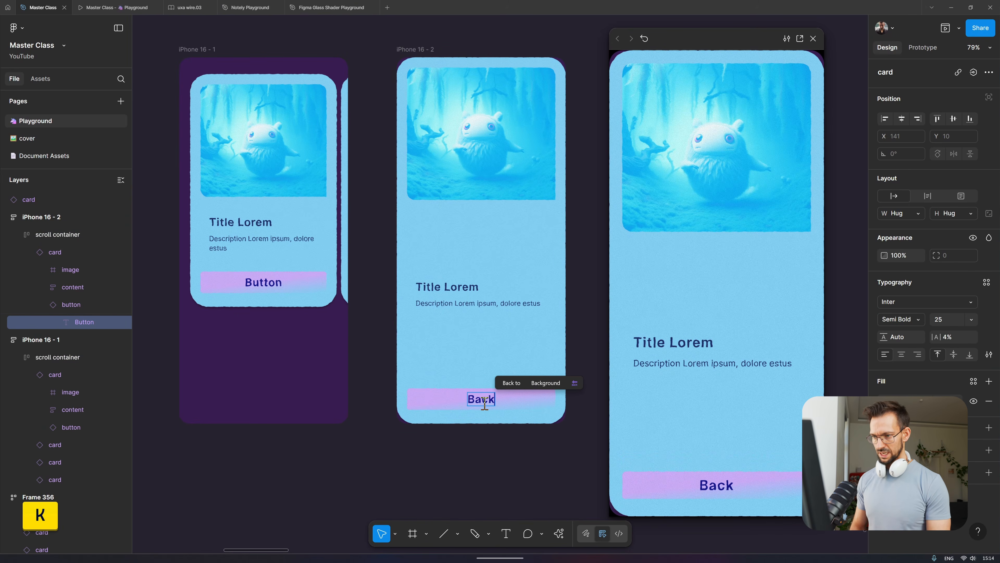
{"action": "key", "text": "Escape"}
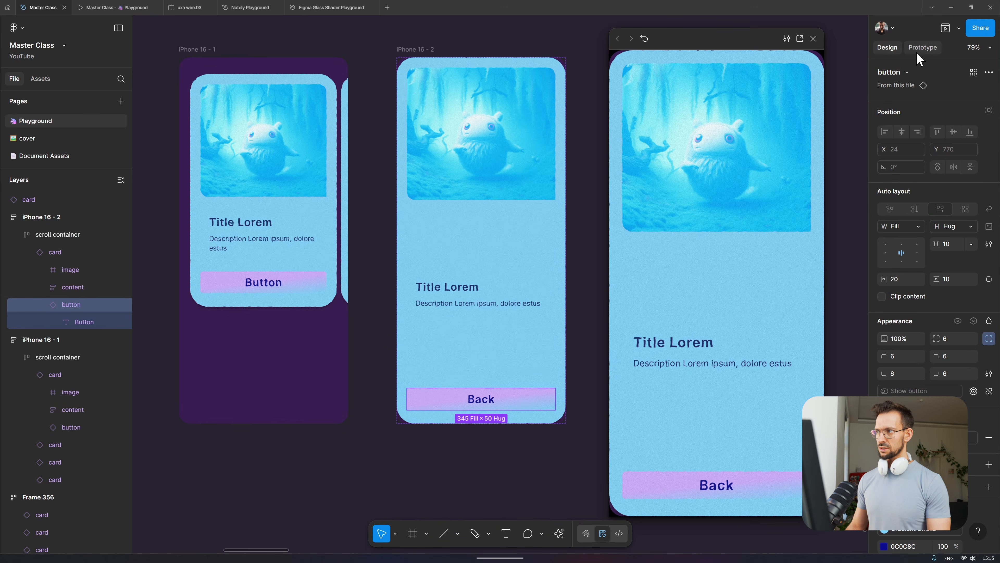
- Give the Back button in iPhone 16 - 2 a prototype interaction with the Back action
{"action": "left_click", "coordinate": [922, 48]}
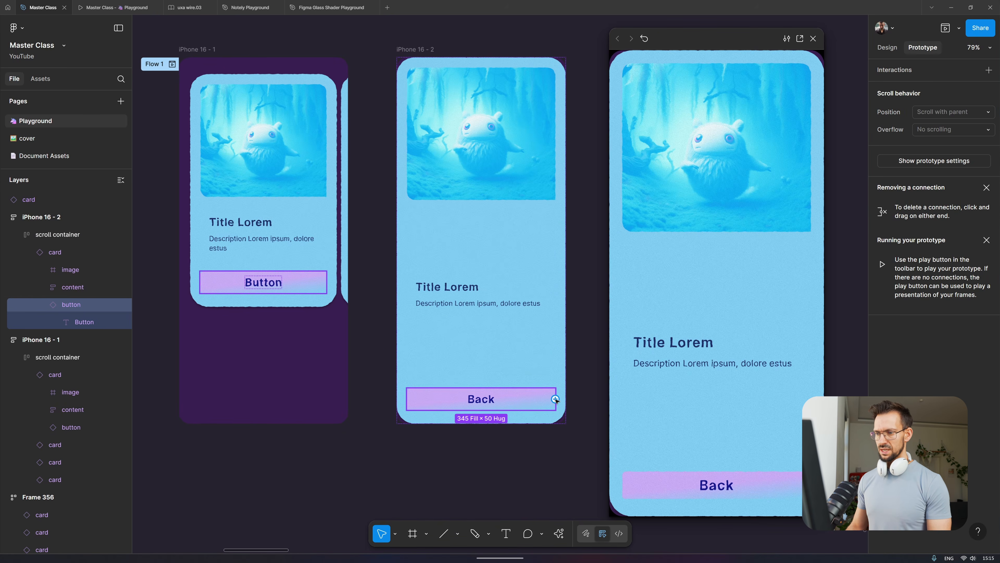
{"action": "left_click_drag", "start_coordinate": [555, 399], "coordinate": [315, 353]}
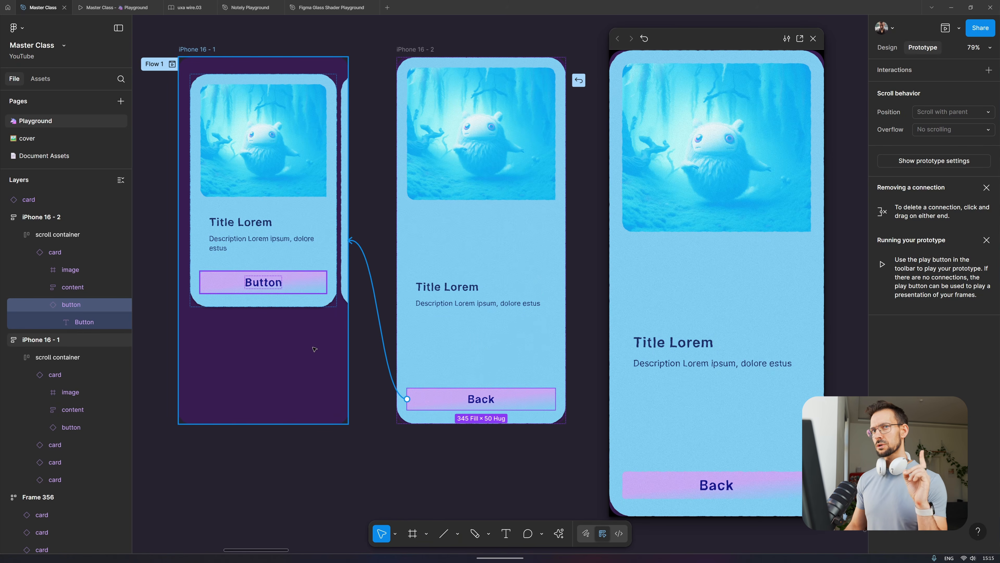
{"action": "left_click_drag", "start_coordinate": [314, 348], "coordinate": [582, 83]}
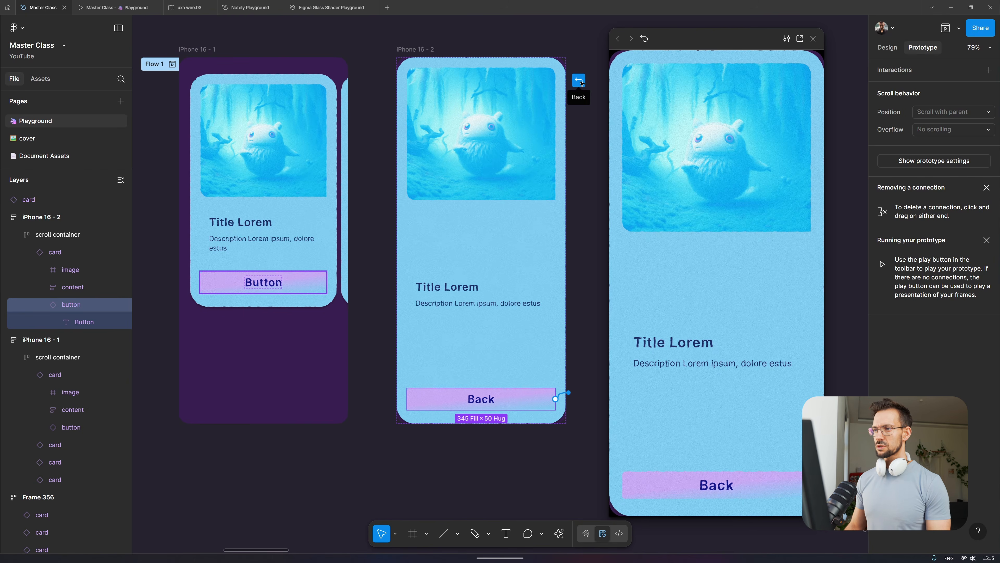
{"action": "key", "text": "ctrl"}
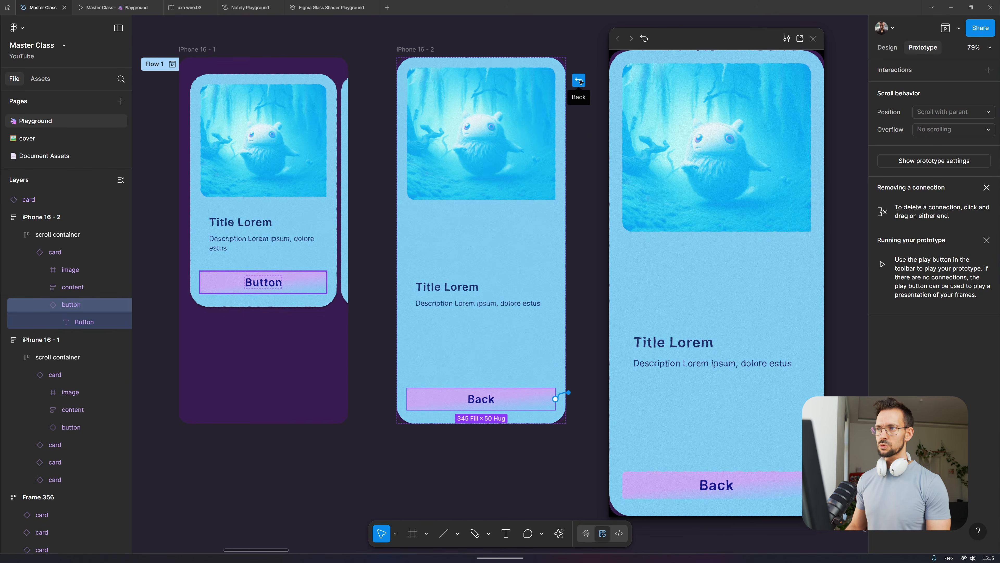
{"action": "left_click_drag", "start_coordinate": [580, 87], "coordinate": [581, 87]}
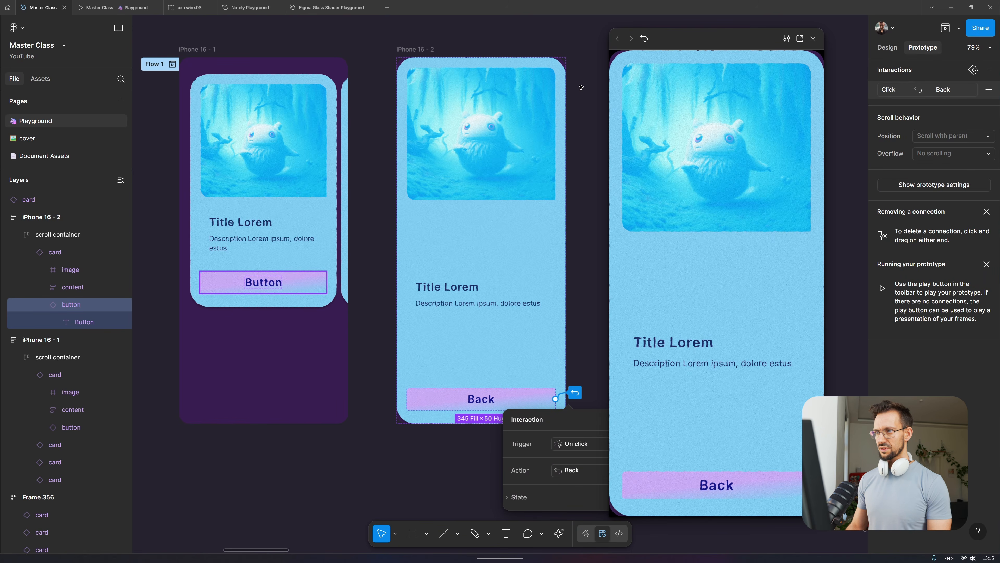
- Test opening the full-screen card and returning with the Back button in the inline preview, starting from iPhone 16 - 1
{"action": "left_click", "coordinate": [193, 53]}
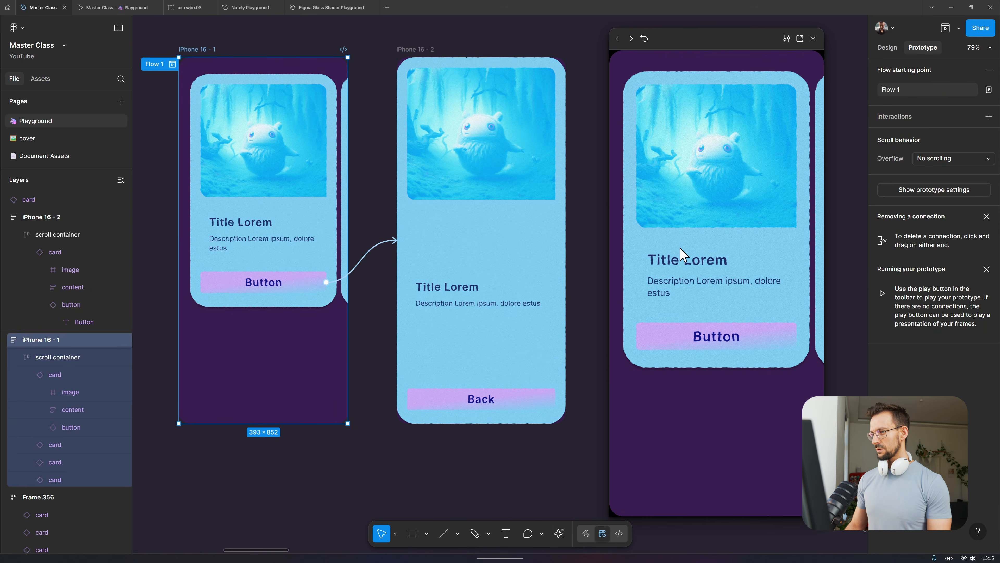
{"action": "left_click", "coordinate": [729, 346]}
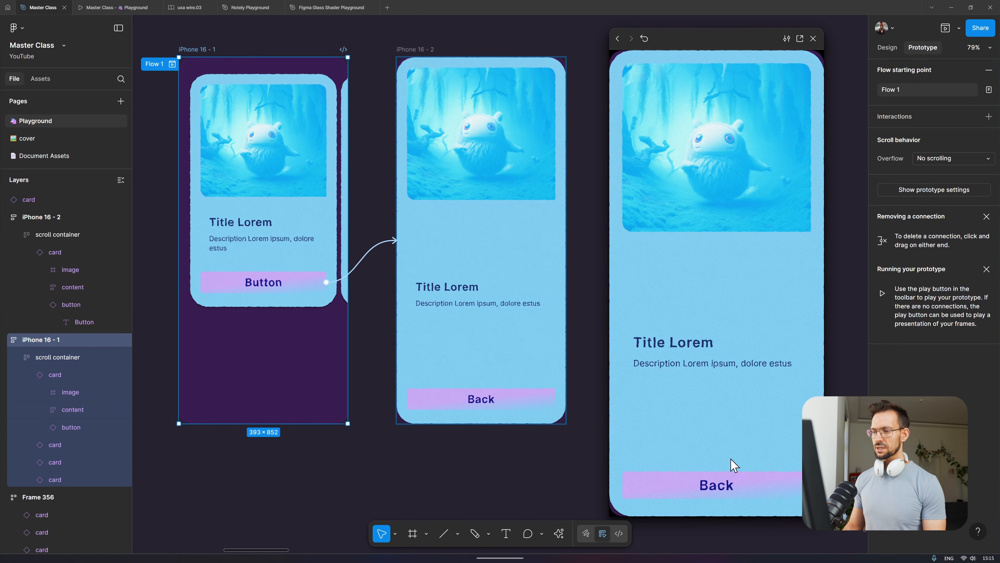
{"action": "left_click", "coordinate": [719, 482]}
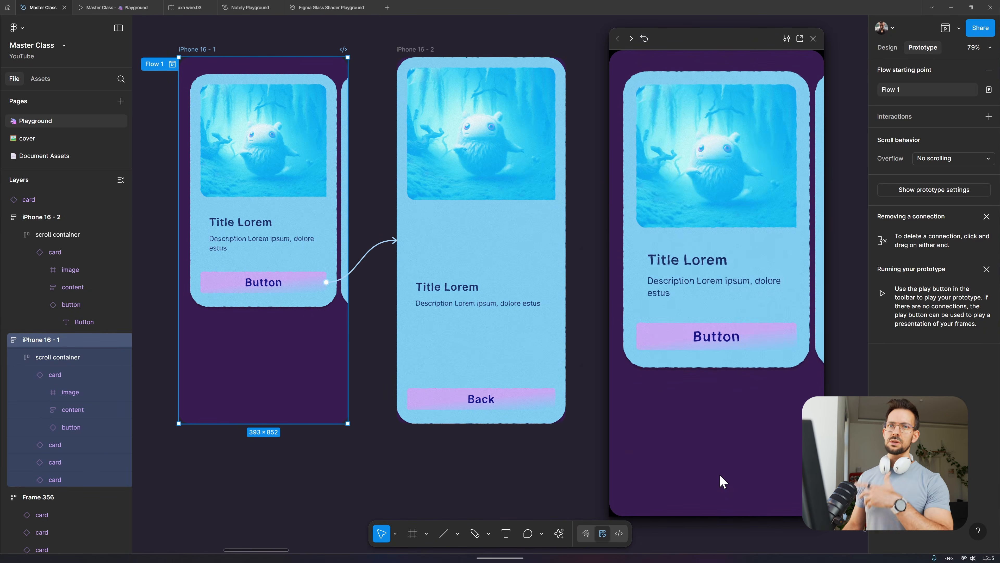
{"action": "left_click", "coordinate": [731, 345]}
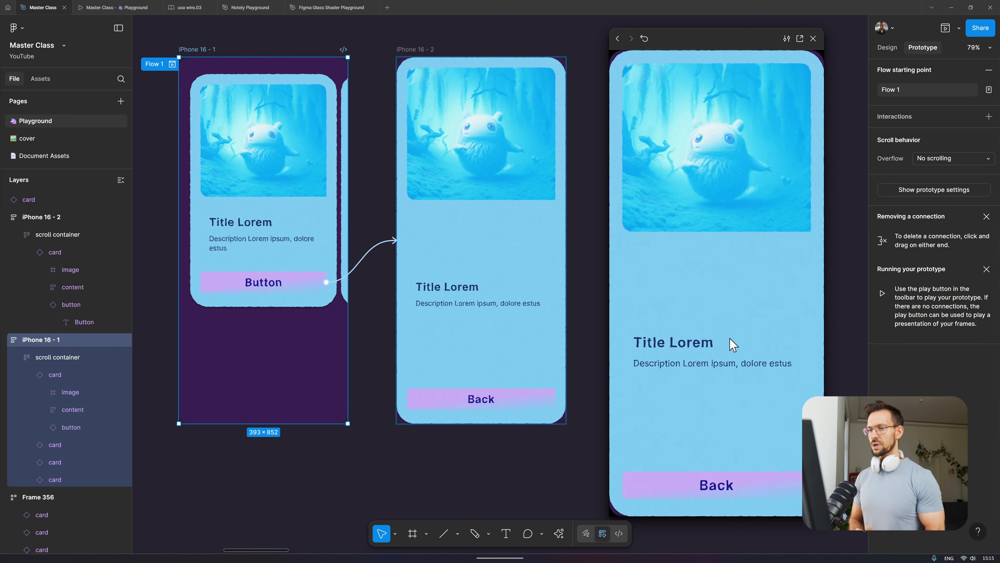
- Switch the type of the card instance in iPhone 16 - 2 to the special variant
{"action": "left_click", "coordinate": [498, 261]}
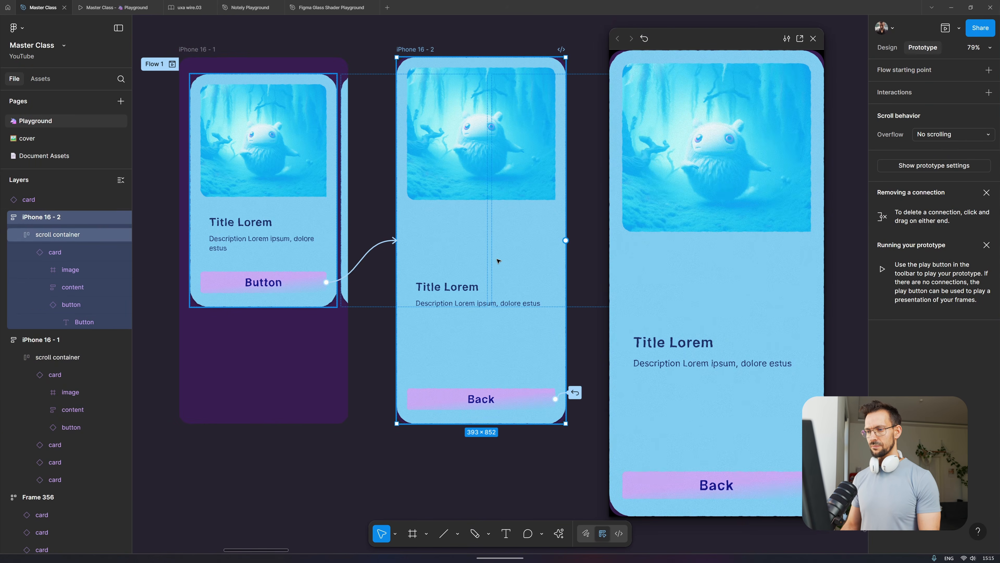
{"action": "left_click", "coordinate": [499, 261]}
{"action": "left_click", "coordinate": [498, 261]}
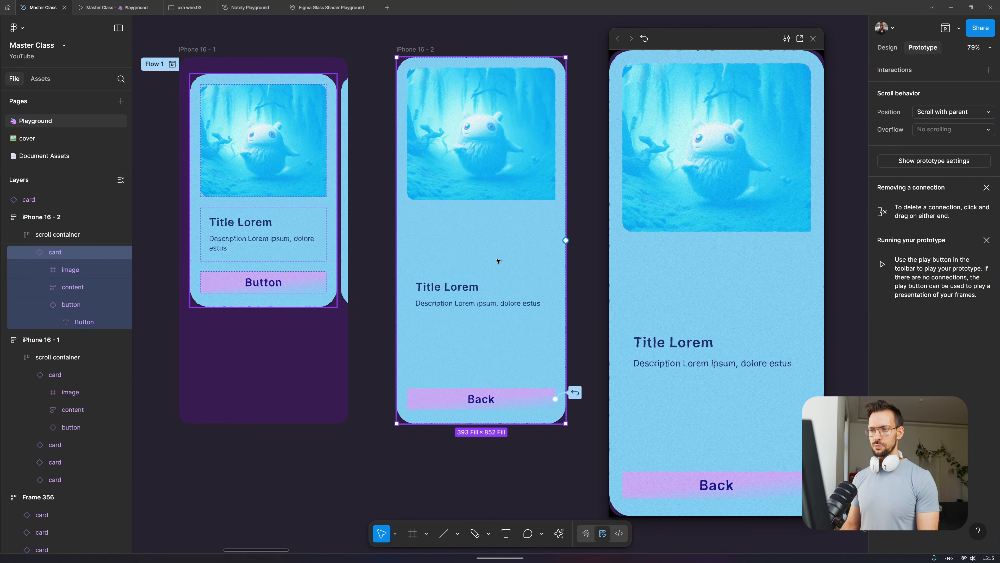
{"action": "left_click", "coordinate": [886, 50]}
{"action": "left_click", "coordinate": [967, 103]}
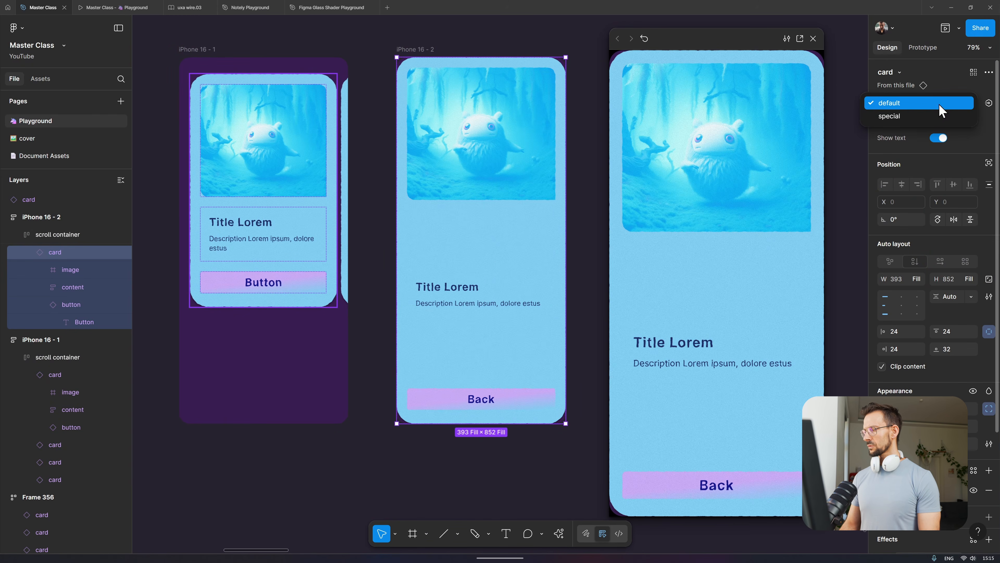
{"action": "left_click", "coordinate": [930, 117]}
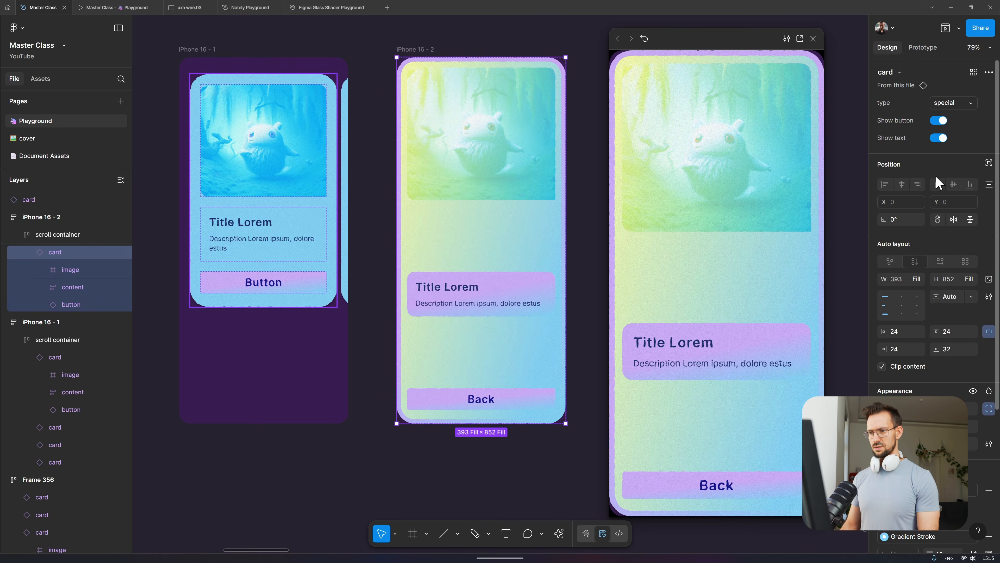
- Set the height of the content block in the iPhone 16 - 2 card to Fill container
{"action": "left_click", "coordinate": [490, 286], "text": "ctrl"}
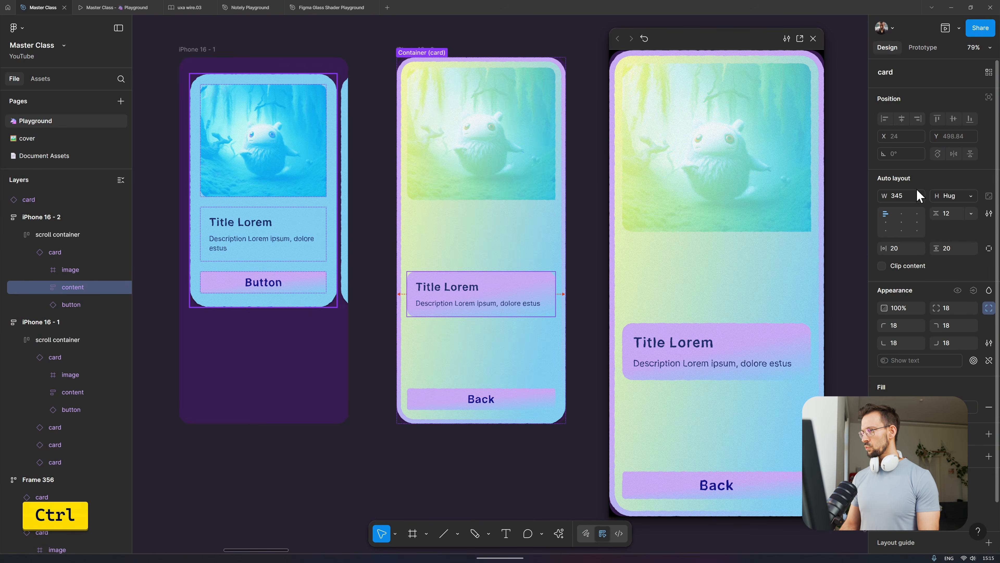
{"action": "left_click", "coordinate": [971, 196]}
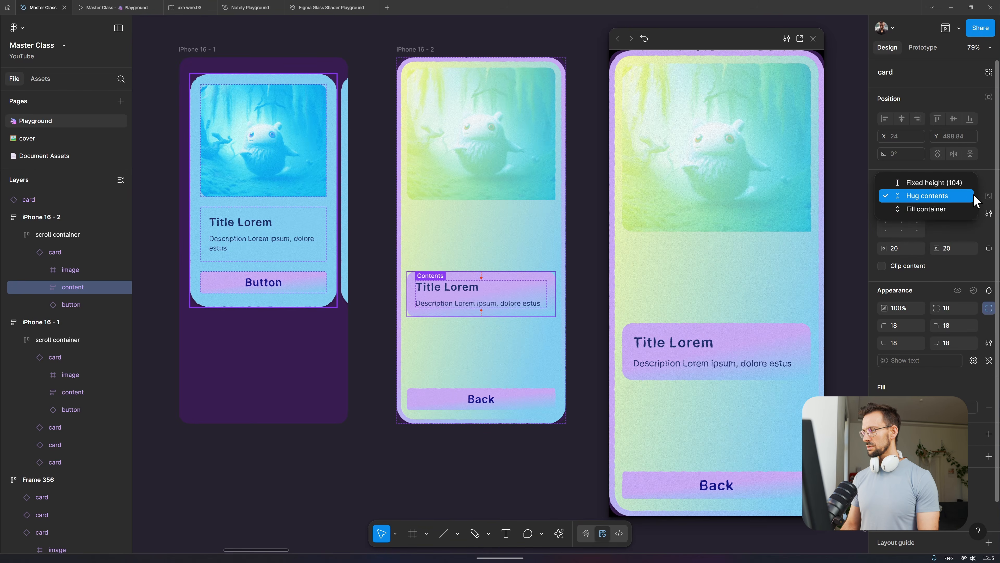
{"action": "left_click", "coordinate": [961, 208]}
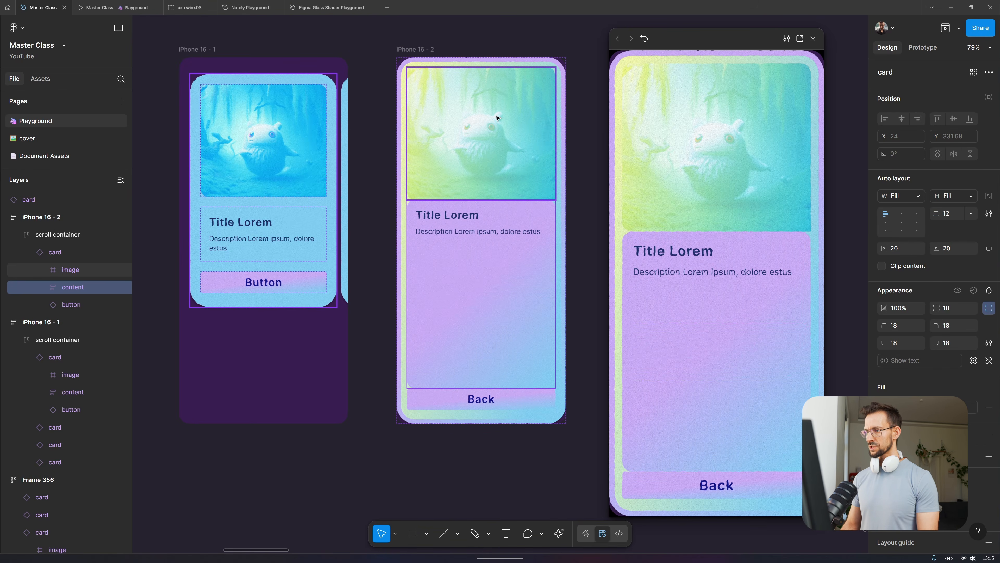
- Set the vertical gap between the items of the iPhone 16 - 2 card to 24
{"action": "key", "text": "shift+Return"}
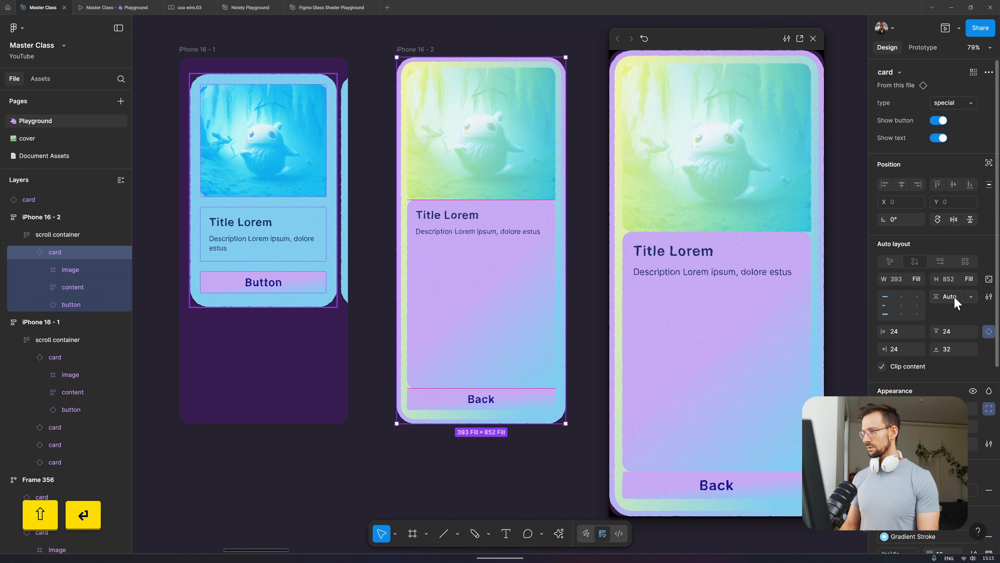
{"action": "left_click", "coordinate": [954, 297]}
{"action": "type", "text": "24"}
{"action": "key", "text": "Return"}
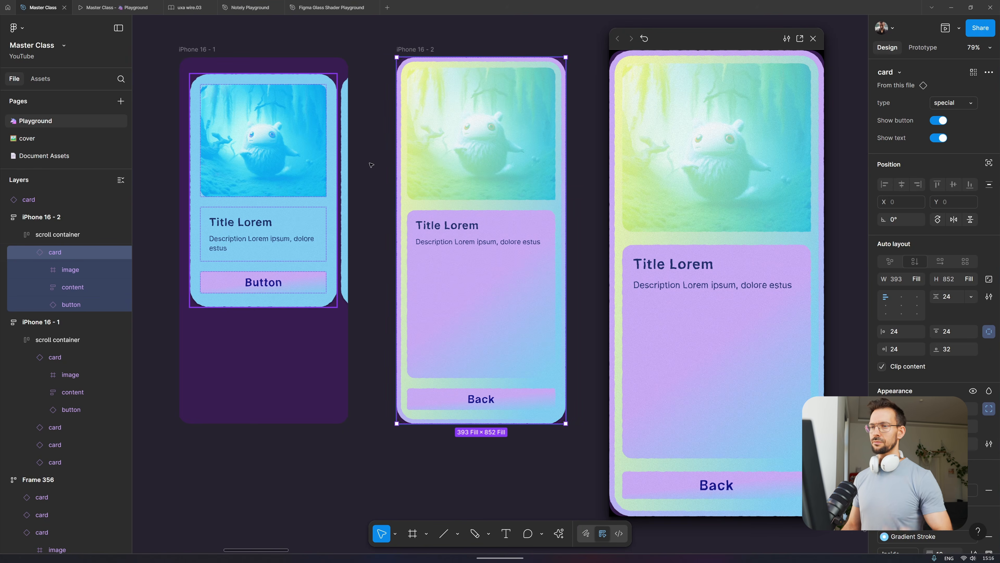
- Preview the prototype from iPhone 16 - 1, testing the horizontal card scrolling and the first card's transition to the special variant
{"action": "left_click", "coordinate": [202, 51]}
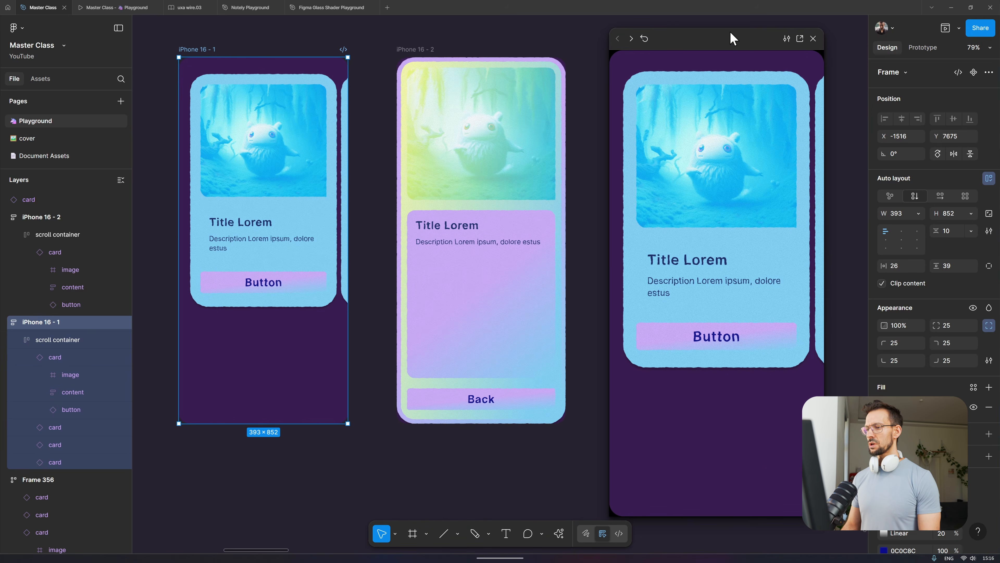
{"action": "mouse_move", "coordinate": [731, 38]}
{"action": "left_mouse_down"}
{"action": "mouse_move", "coordinate": [714, 36]}
{"action": "mouse_move", "coordinate": [748, 38]}
{"action": "left_mouse_up"}
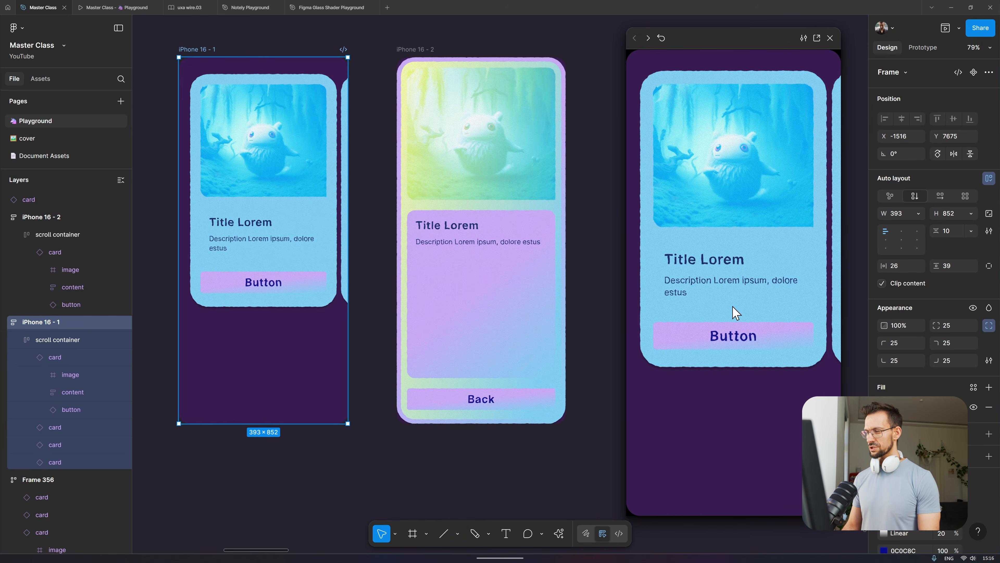
{"action": "scroll", "coordinate": [730, 284], "scroll_direction": "right", "scroll_amount": 3}
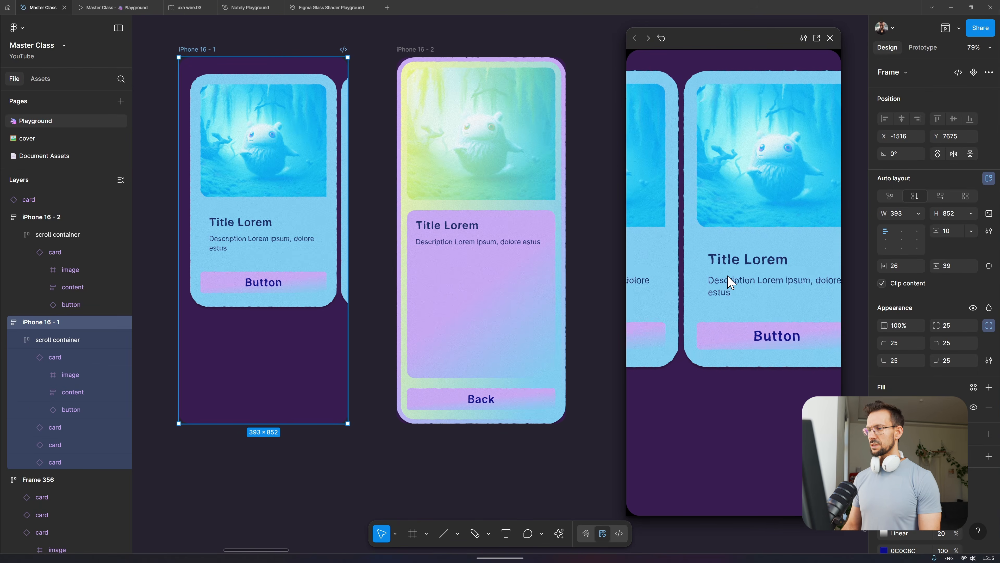
{"action": "scroll", "coordinate": [729, 283], "scroll_direction": "left", "scroll_amount": 3}
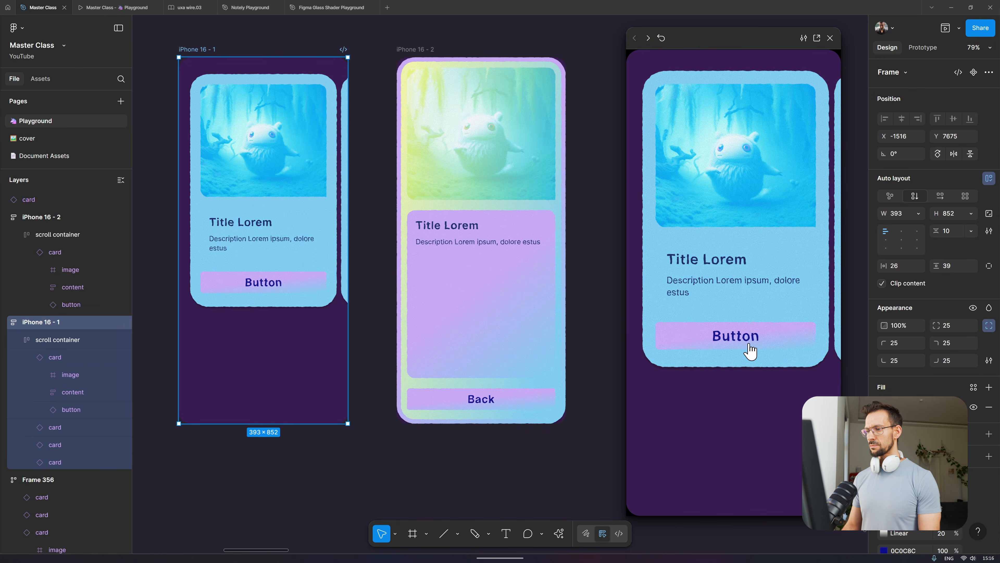
{"action": "left_click", "coordinate": [745, 348]}
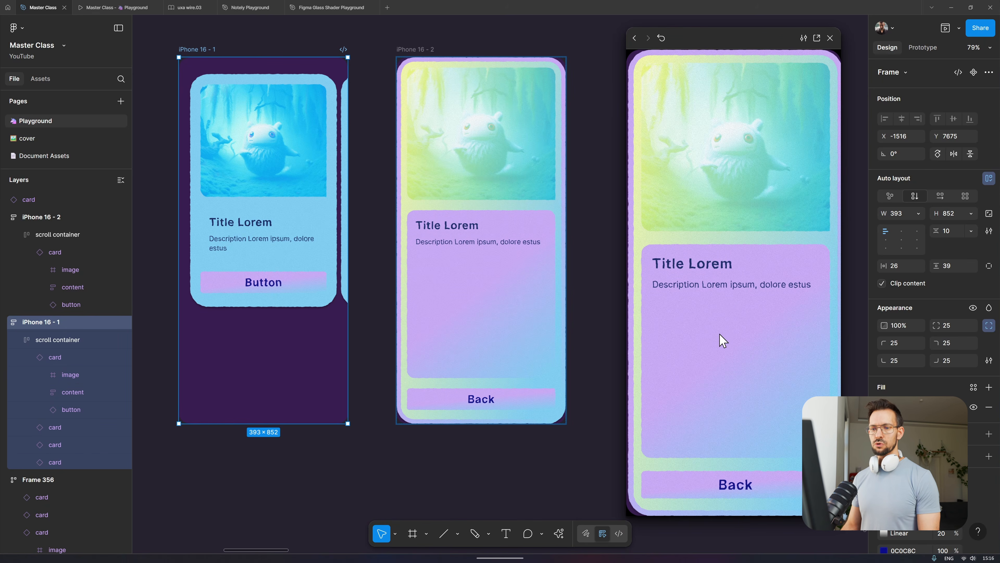
- Close the prototype preview and rename the flow starting point of iPhone 16 - 1 to Prototype interaction
{"action": "left_click", "coordinate": [600, 469]}
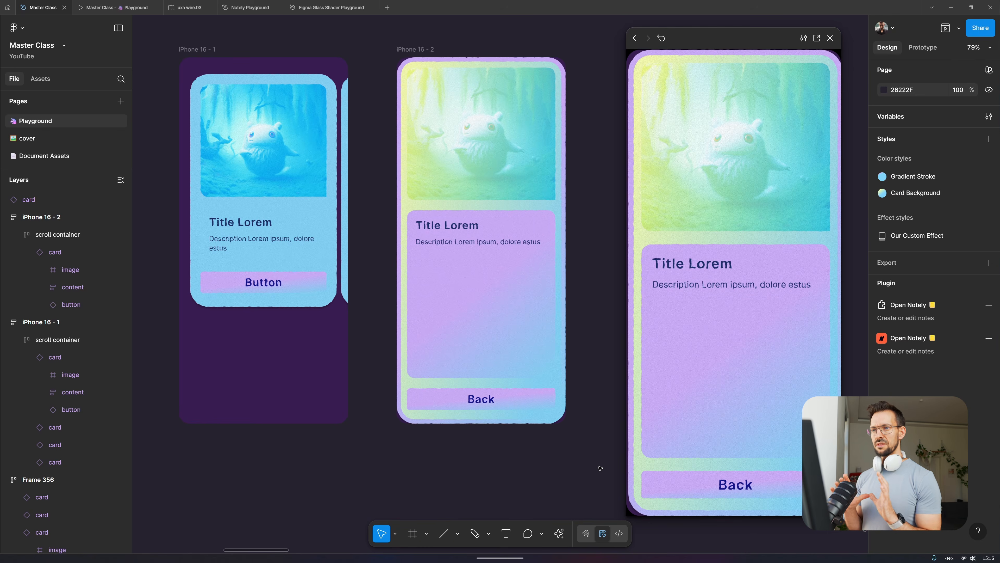
{"action": "left_click", "coordinate": [830, 37]}
{"action": "scroll", "coordinate": [710, 116], "scroll_direction": "left", "scroll_amount": 3}
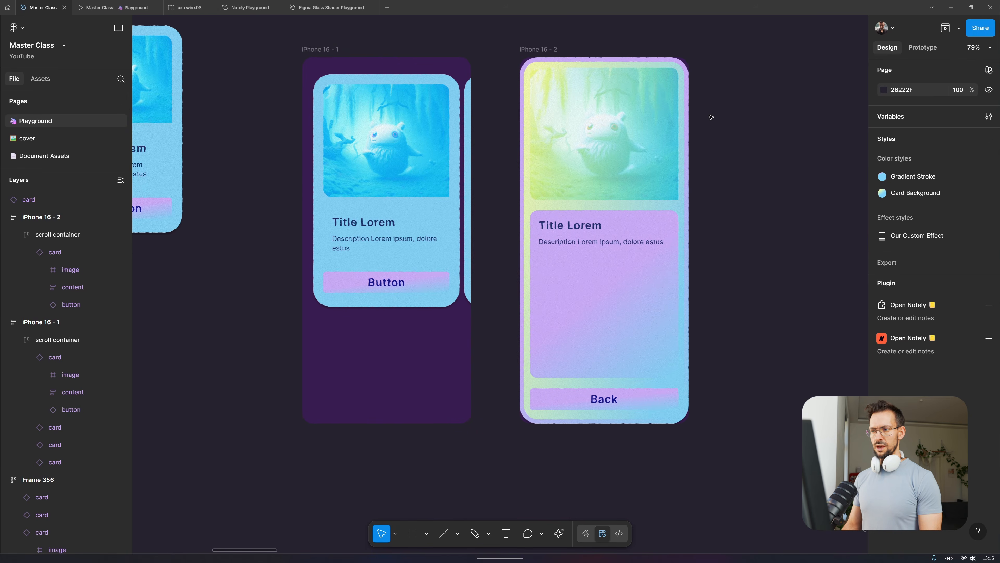
{"action": "scroll", "coordinate": [711, 116], "scroll_direction": "up", "scroll_amount": 1}
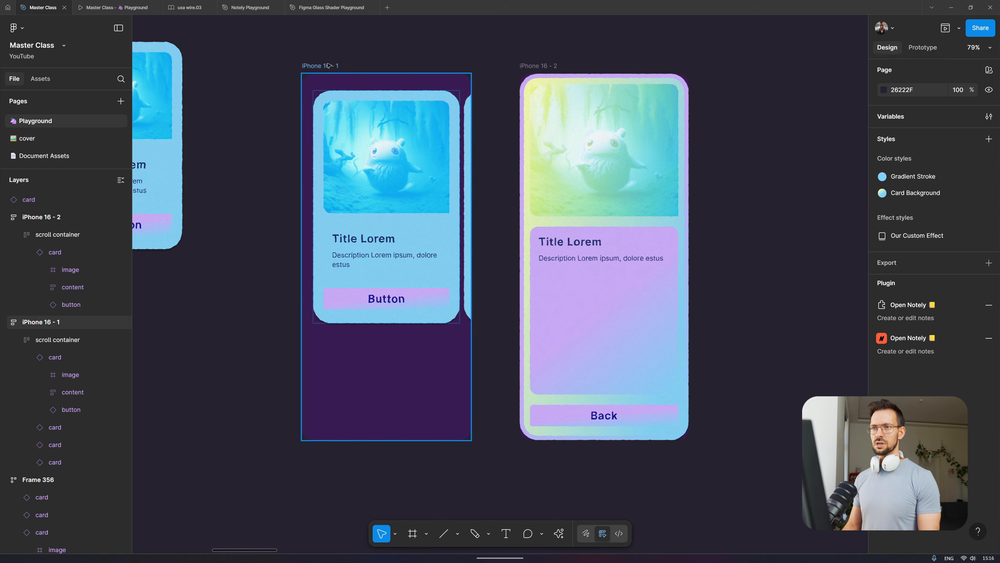
{"action": "left_click", "coordinate": [328, 66]}
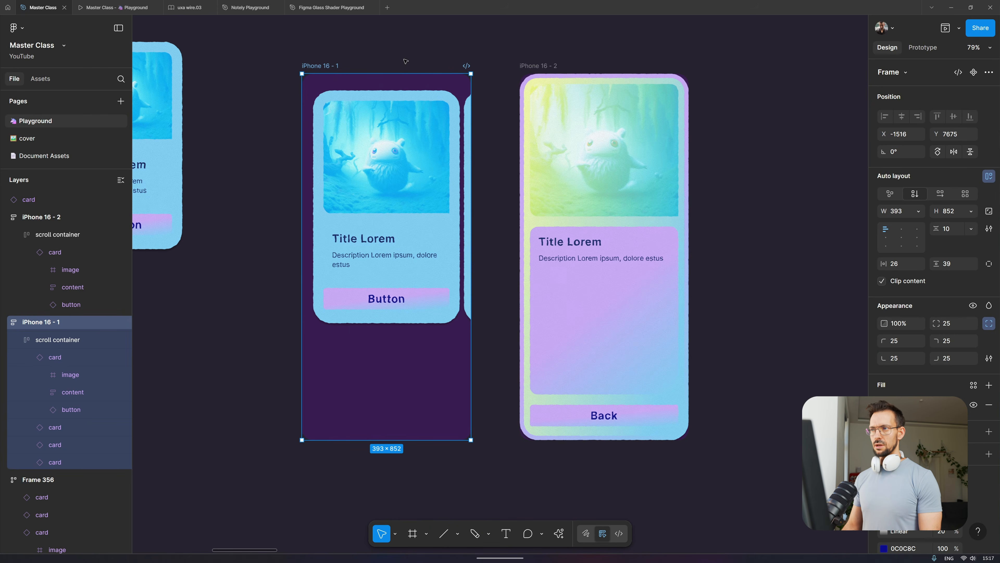
{"action": "left_click", "coordinate": [924, 49]}
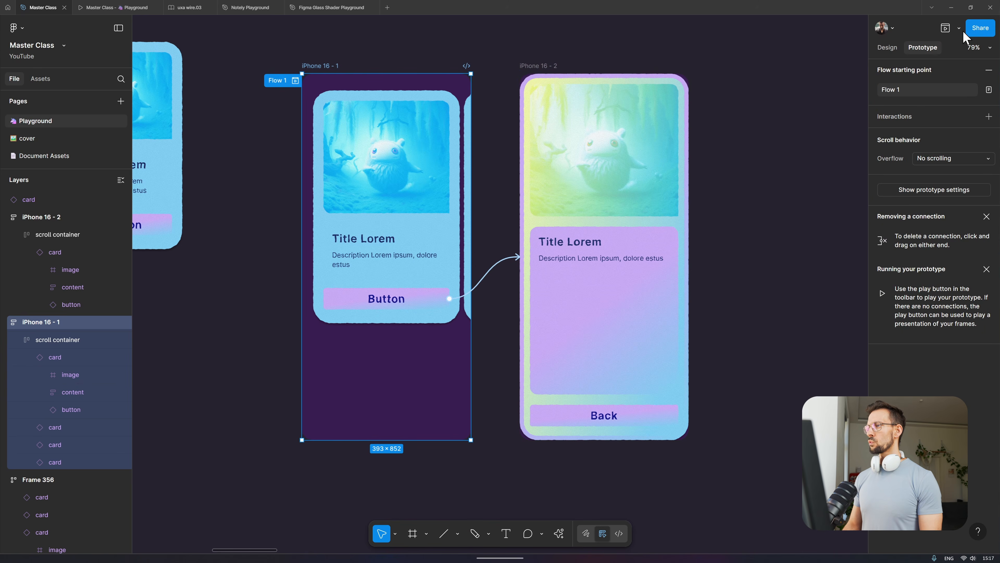
{"action": "double_click", "coordinate": [275, 81]}
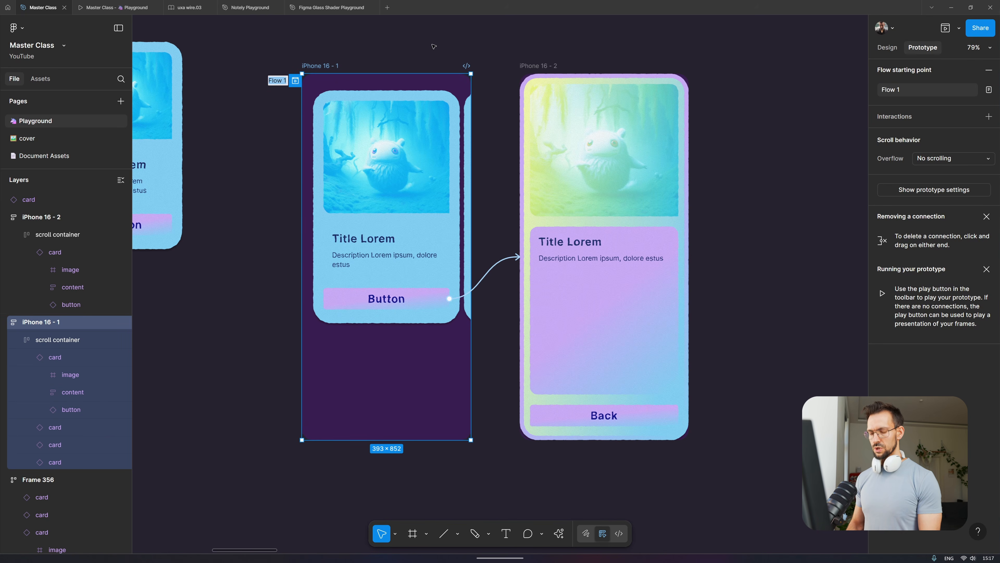
{"action": "type", "text": "Protot"}
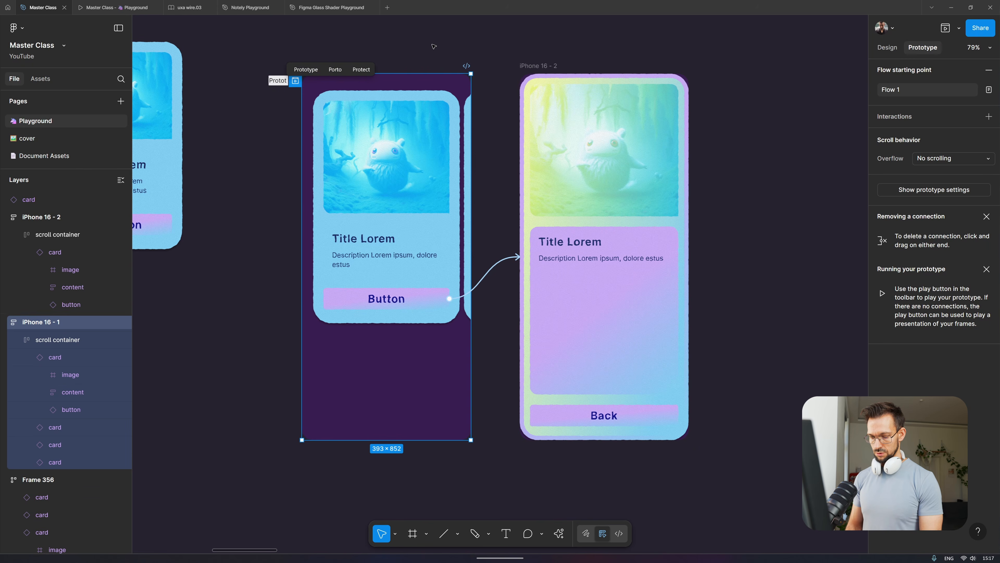
{"action": "type", "text": "ype inter"}
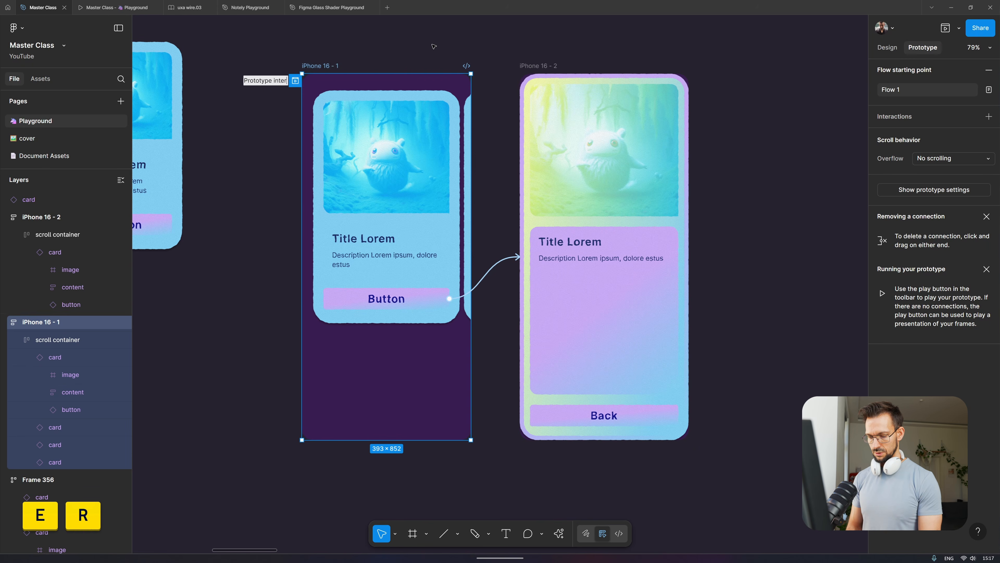
{"action": "type", "text": "action"}
{"action": "key", "text": "Return"}
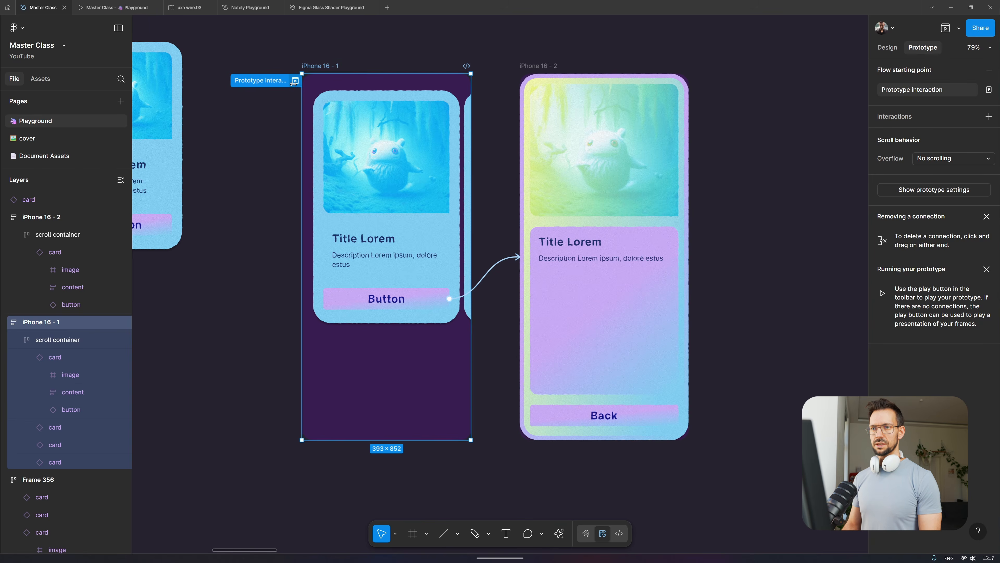
- Preview the Prototype interaction flow, scroll its card row horizontally, and close the preview
{"action": "left_click", "coordinate": [295, 81]}
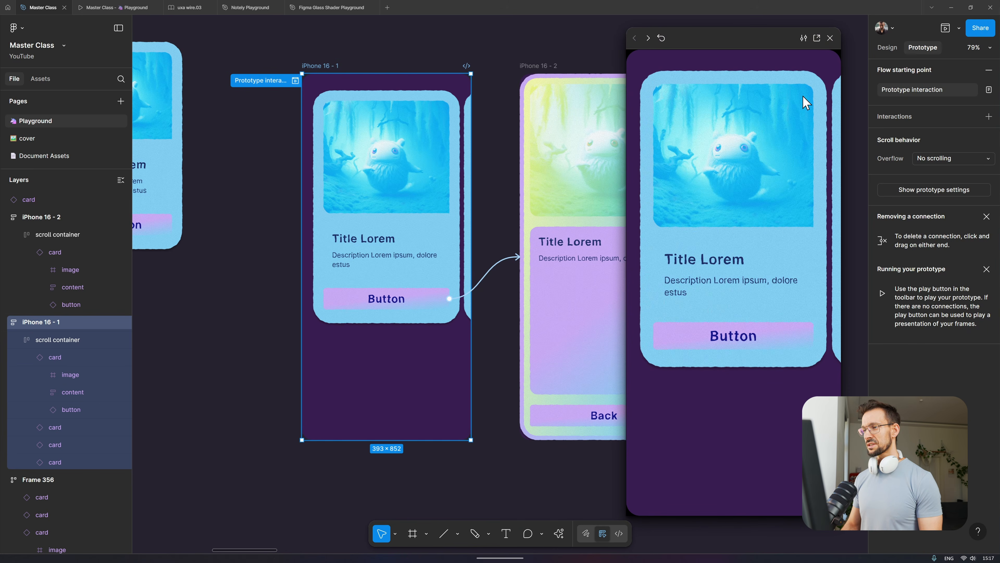
{"action": "scroll", "coordinate": [807, 152], "scroll_direction": "right", "scroll_amount": 3}
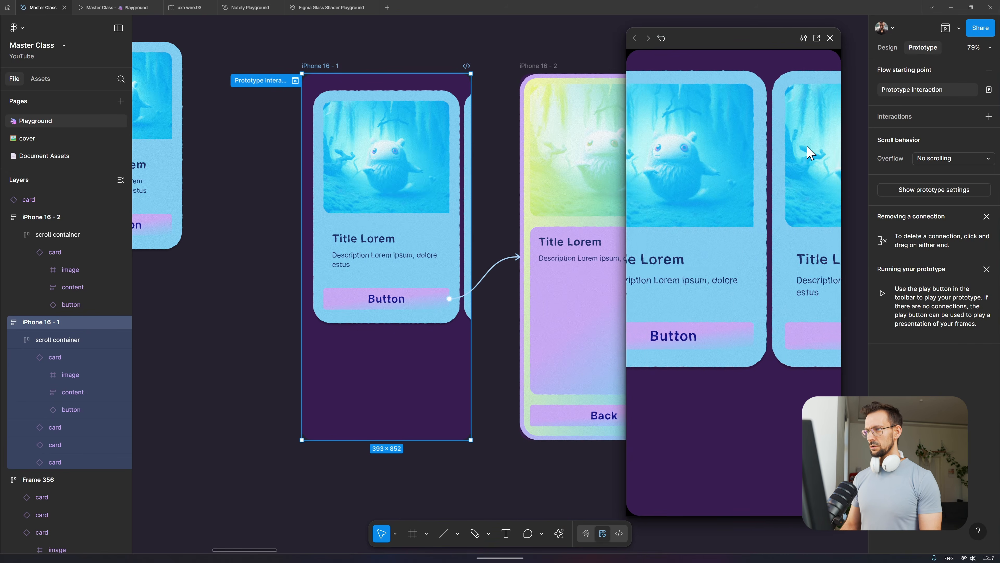
{"action": "left_click", "coordinate": [830, 38]}
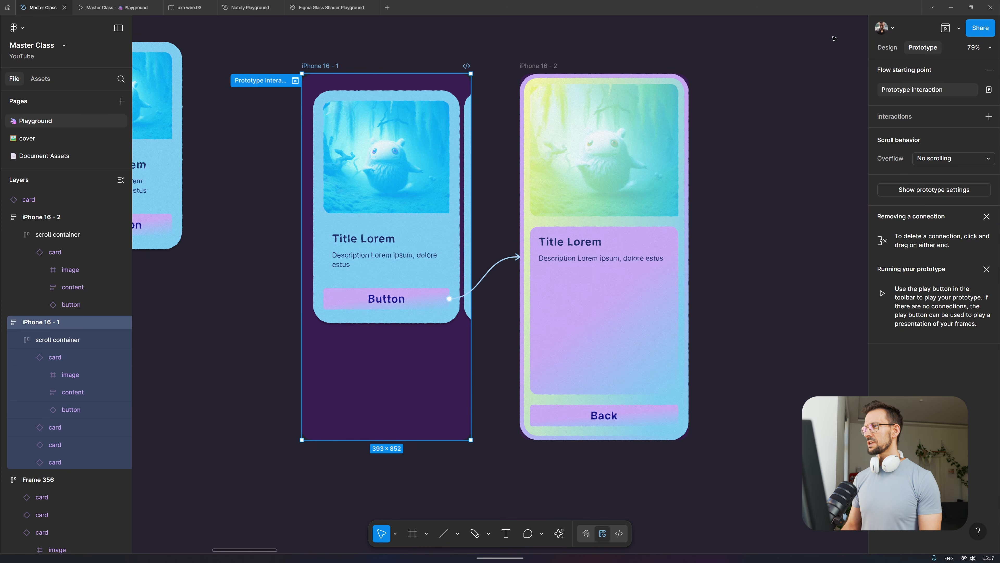
- Copy the prototype link from the sharing options of iPhone 16 - 1 and switch to the browser showing the shared prototype
{"action": "left_click", "coordinate": [980, 28]}
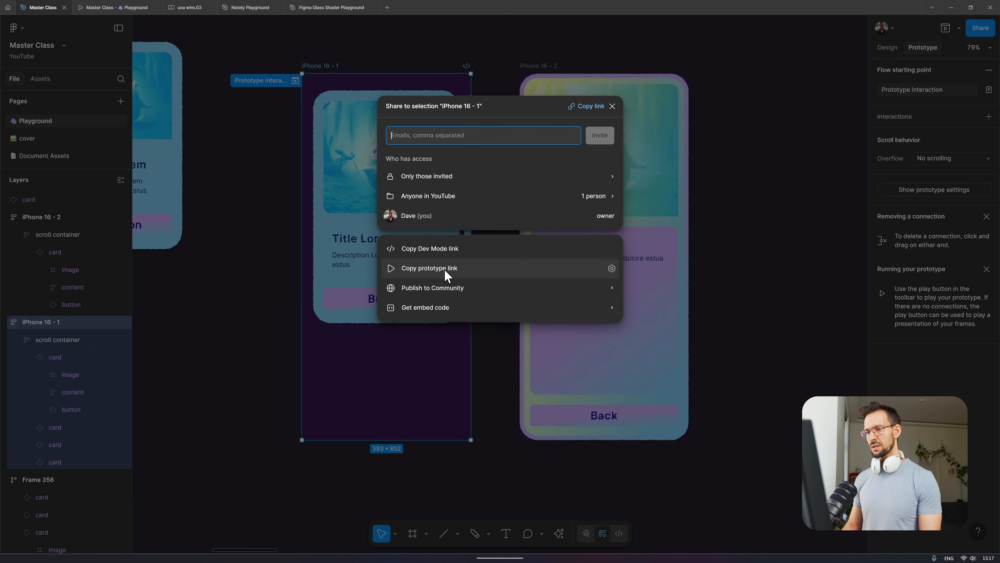
{"action": "left_click", "coordinate": [436, 270]}
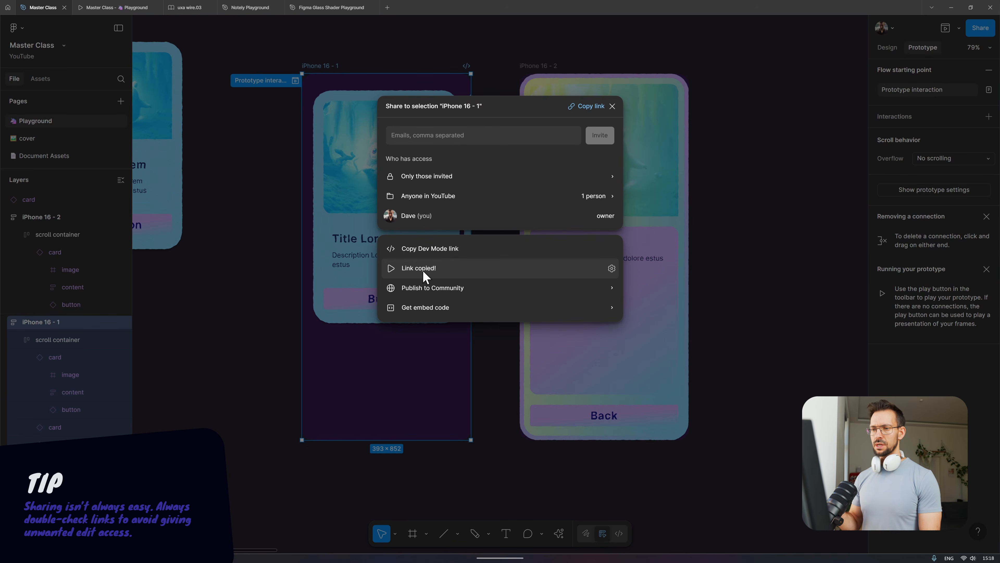
{"action": "key", "text": "alt+Tab"}
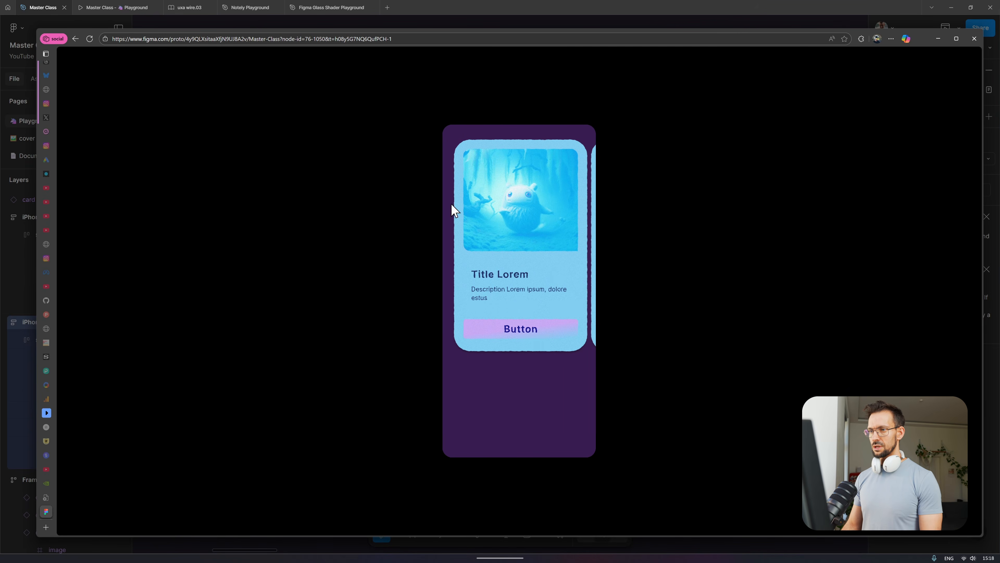
- Test the shared prototype in the browser by opening the first card's full-screen view and going back from it
{"action": "left_click_drag", "start_coordinate": [579, 278], "coordinate": [539, 287]}
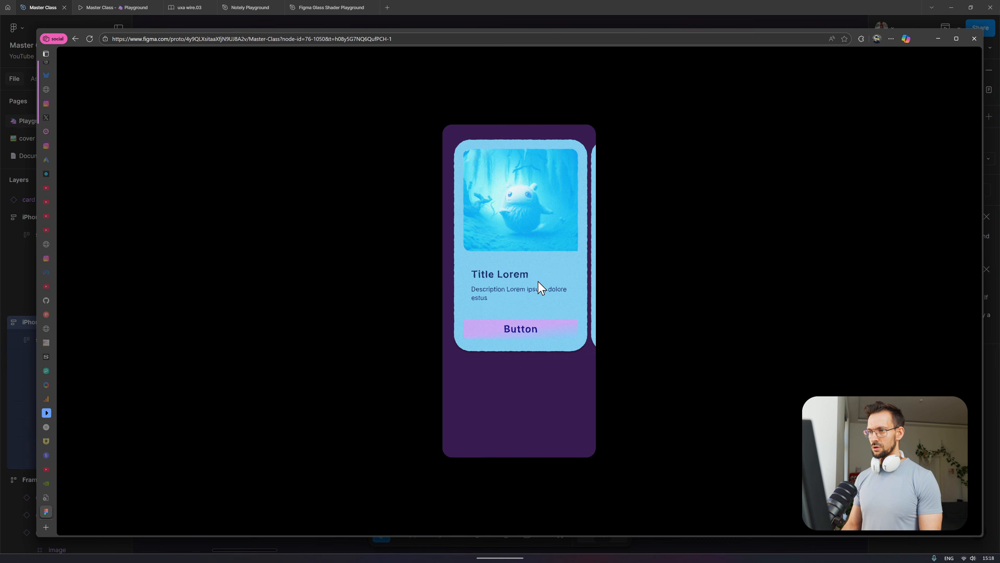
{"action": "left_click", "coordinate": [538, 333]}
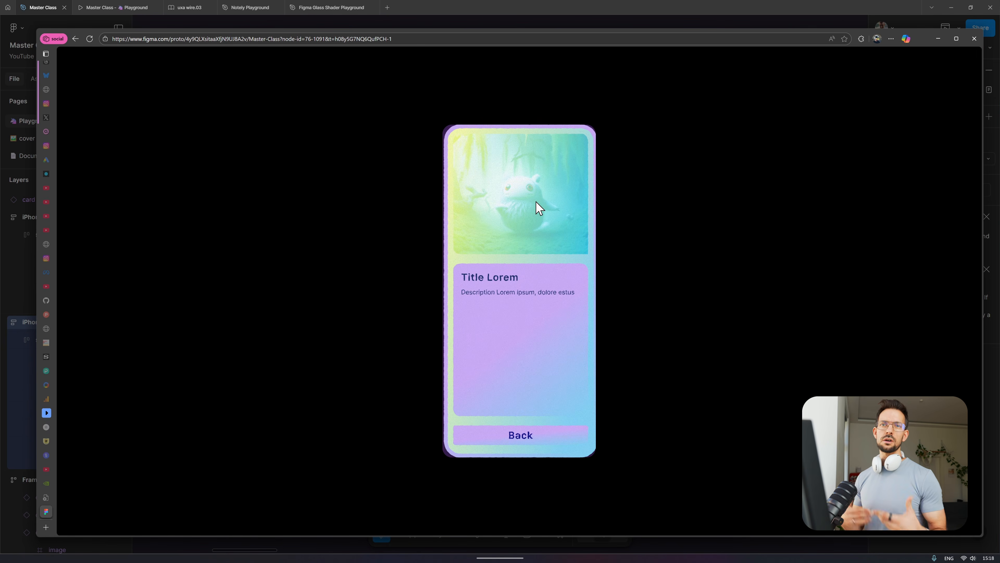
{"action": "left_click", "coordinate": [537, 440]}
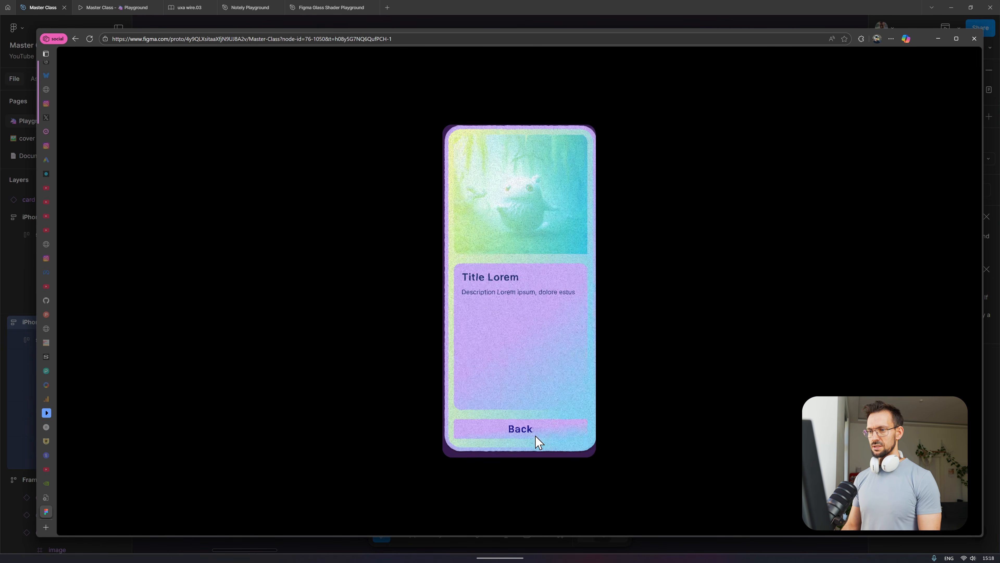
- Post the comment "Noice one!" on the first card's button in the shared prototype
{"action": "key", "text": "c"}
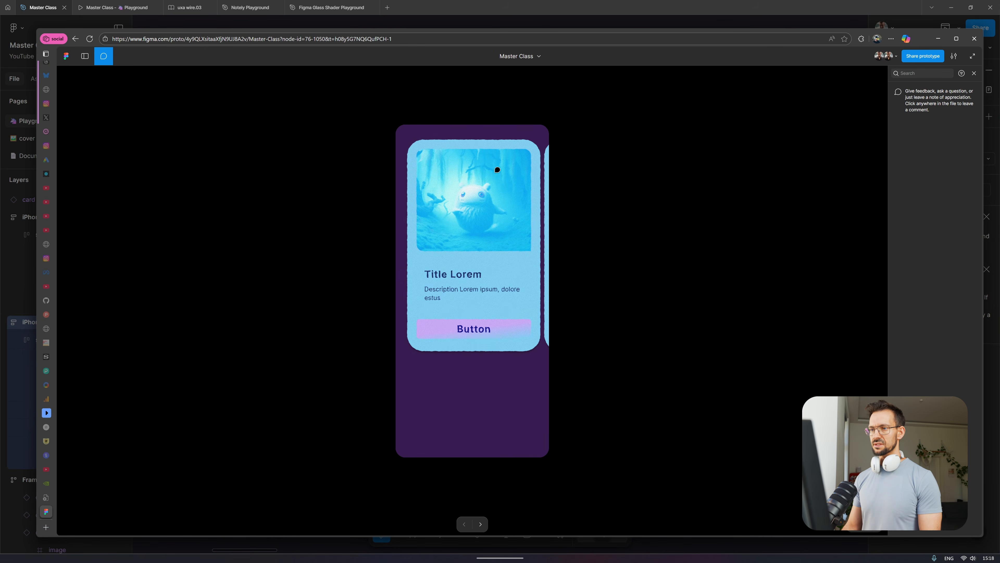
{"action": "left_click", "coordinate": [513, 331]}
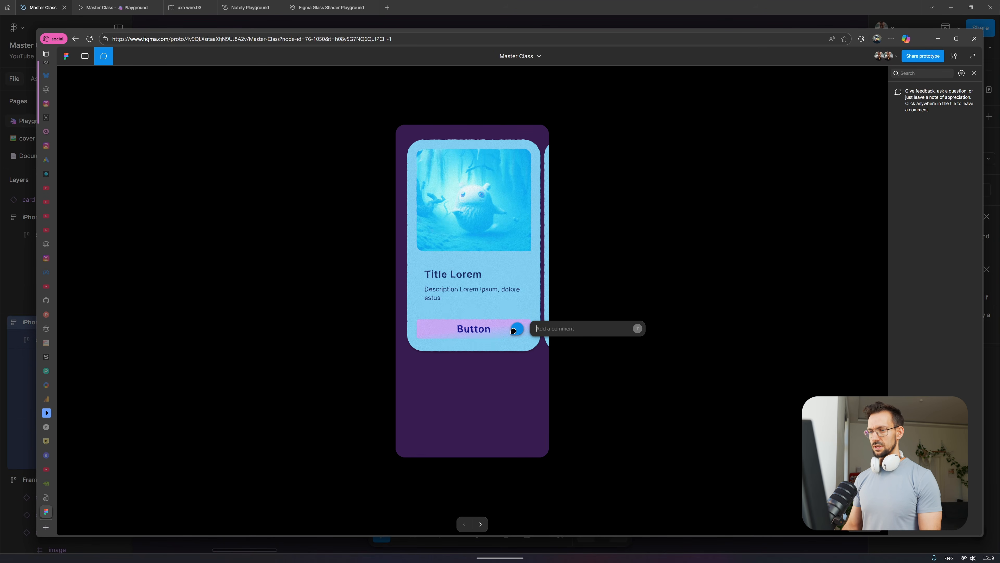
{"action": "type", "text": "NBice one"}
{"action": "key", "text": "ctrl+a"}
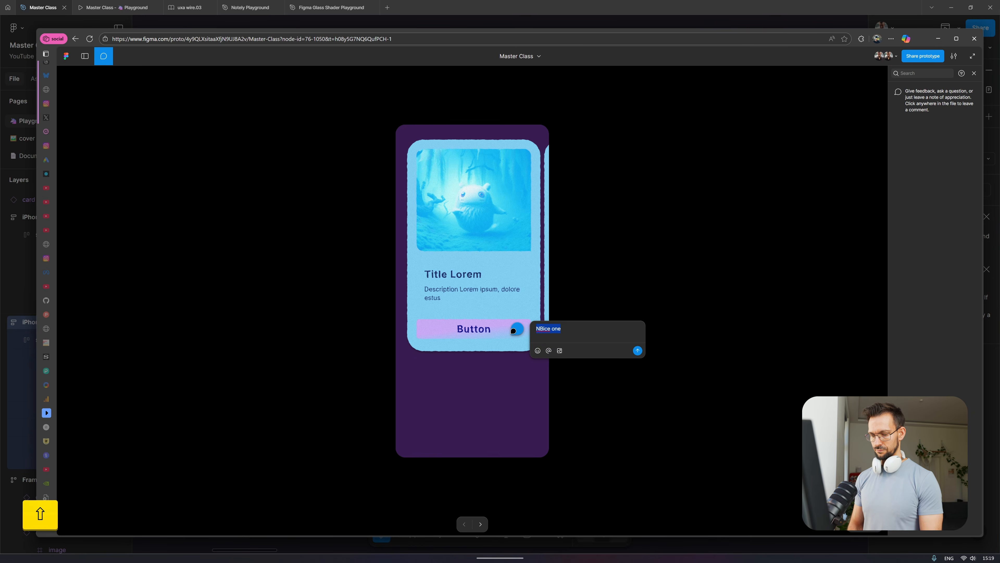
{"action": "type", "text": "Nioce one"}
{"action": "key", "text": "ctrl+a"}
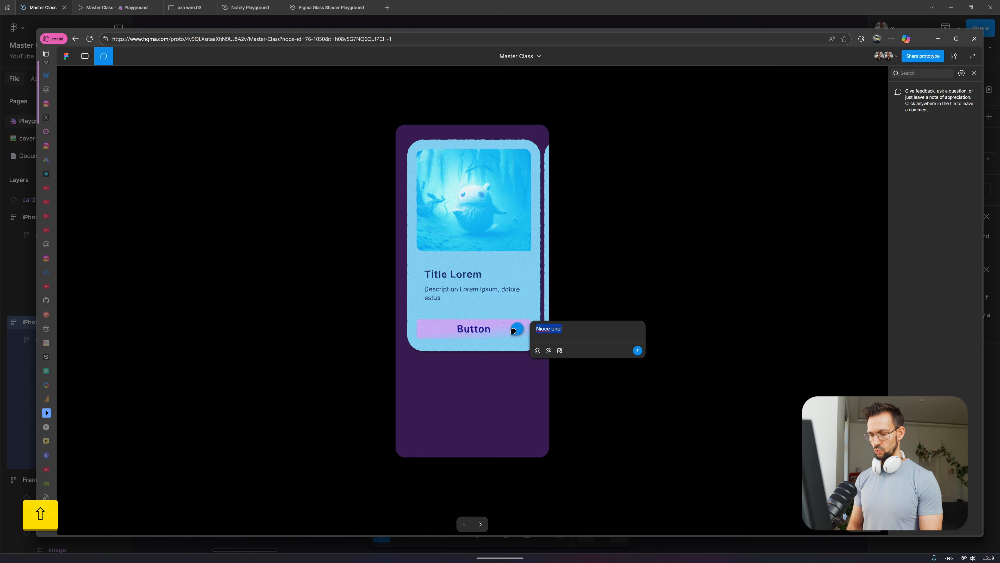
{"action": "type", "text": "Noi"}
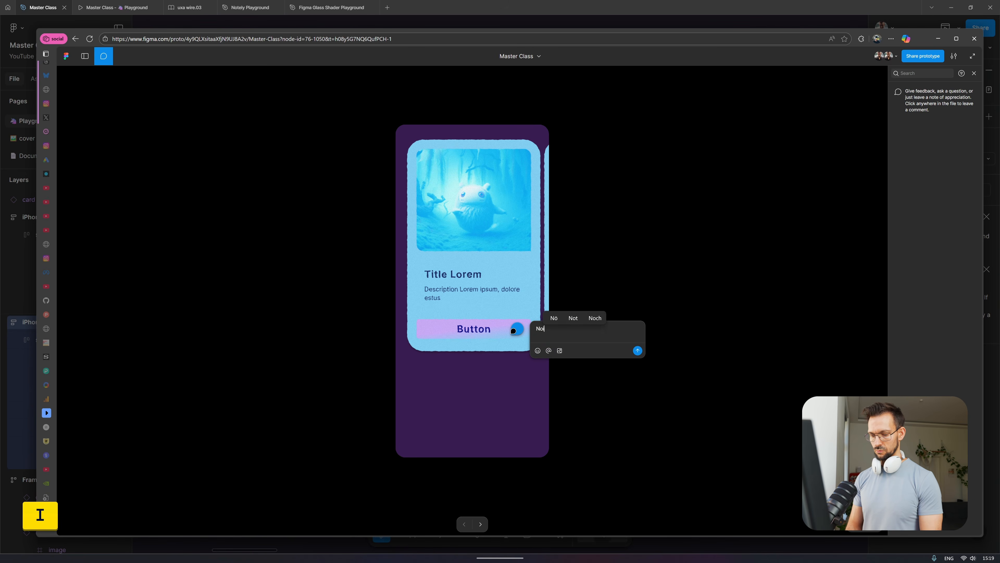
{"action": "type", "text": "ce one!"}
{"action": "key", "text": "Return"}
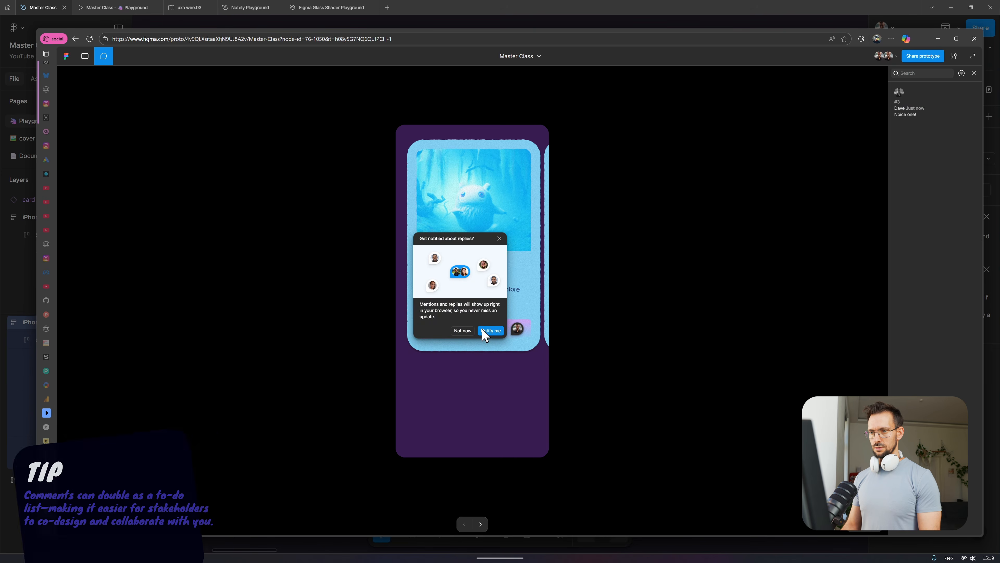
- Switch back to the Figma design file and close its share dialog
{"action": "left_click", "coordinate": [611, 8]}
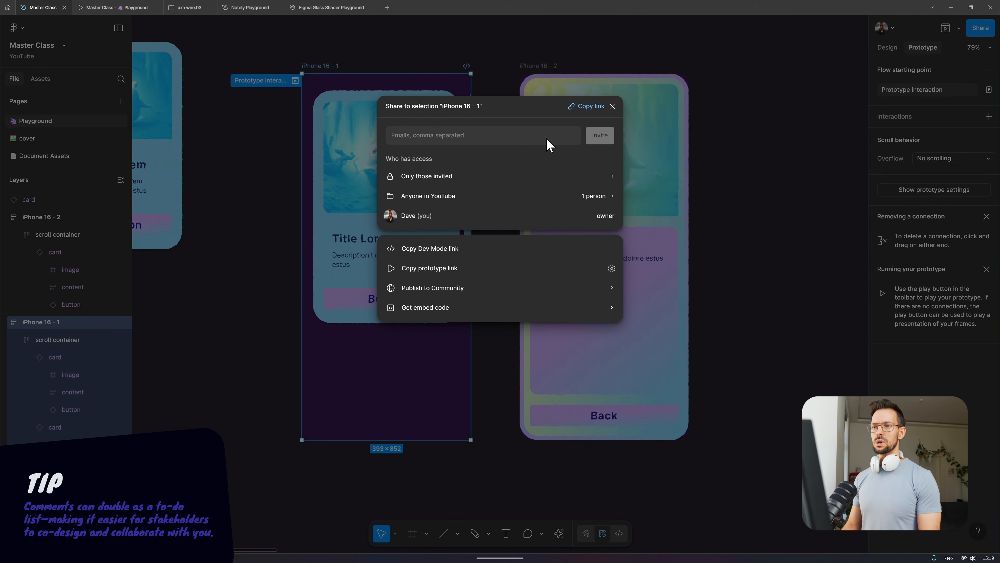
{"action": "left_click", "coordinate": [612, 106]}
{"action": "left_click", "coordinate": [614, 106]}
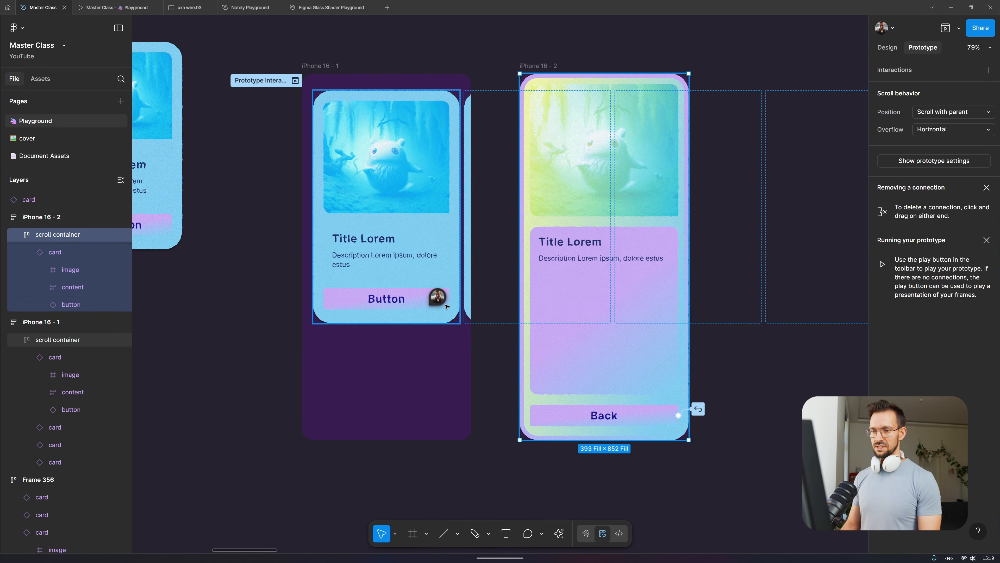
- Reply "Yeah" to the comment pinned on the card button in iPhone 16 - 1
{"action": "left_click", "coordinate": [437, 296]}
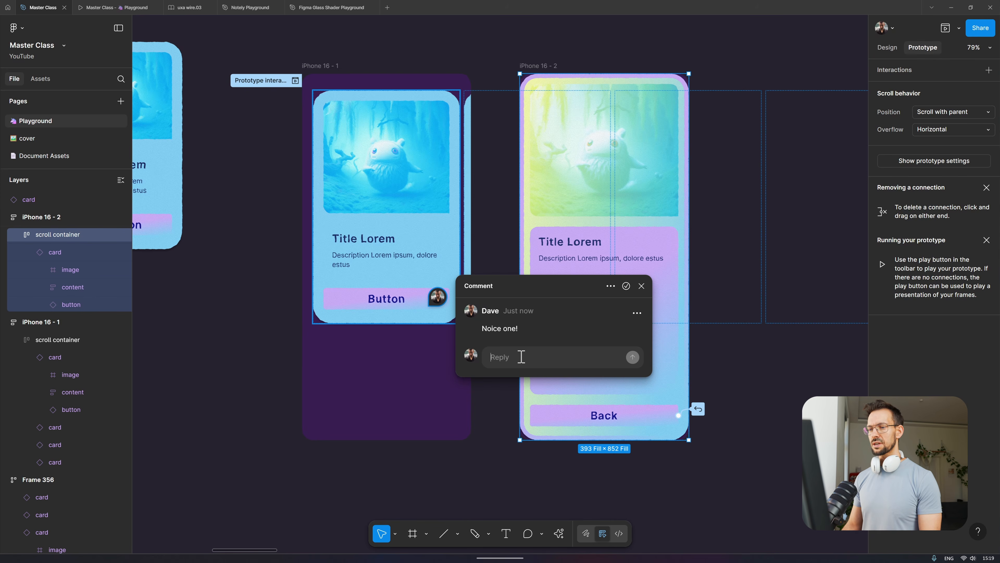
{"action": "key", "text": "shift+z"}
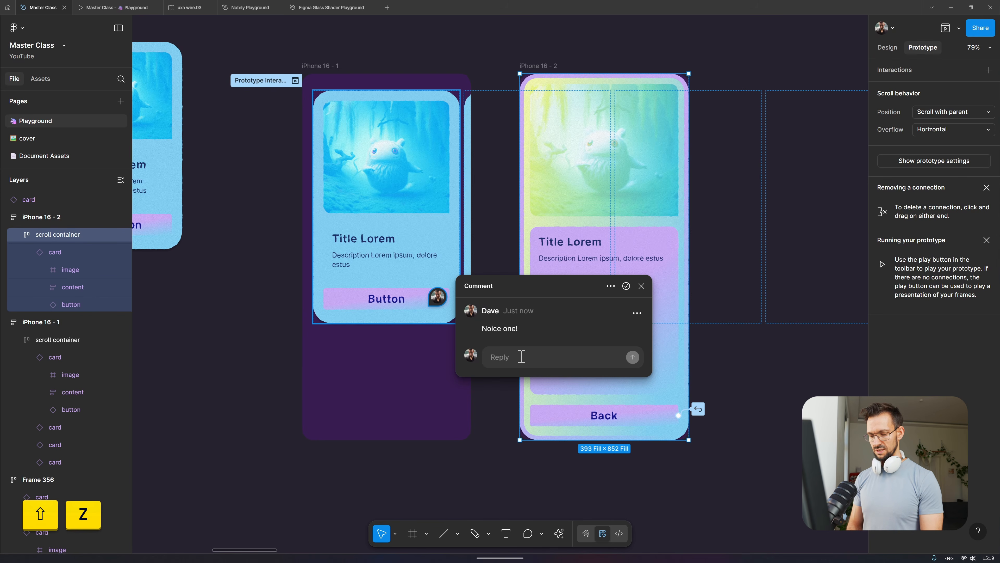
{"action": "type", "text": "Yeah"}
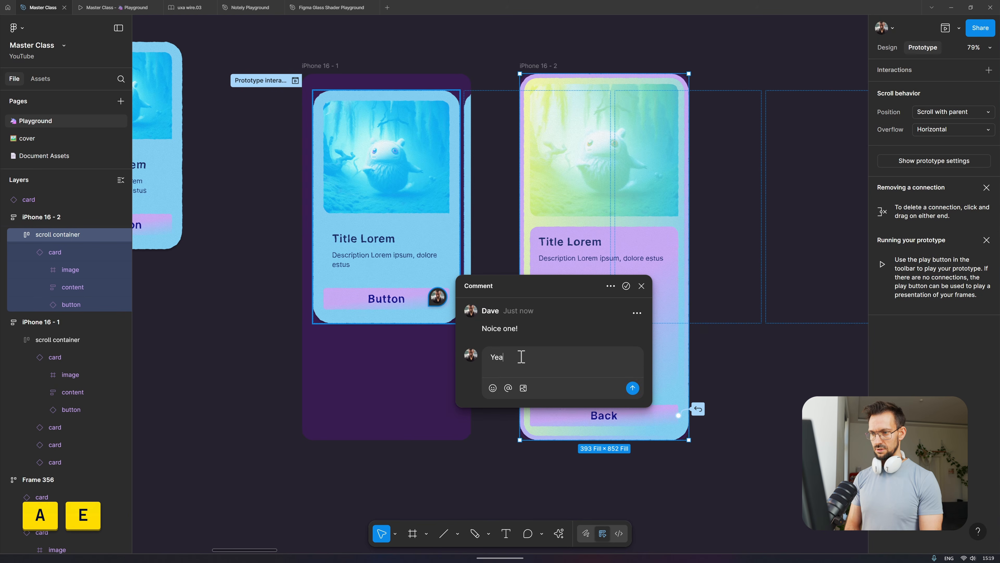
{"action": "key", "text": "Return"}
- Enter a grinning emoji as another reply in the comment thread, close the thread and clear the selection
{"action": "key", "text": "super+period"}
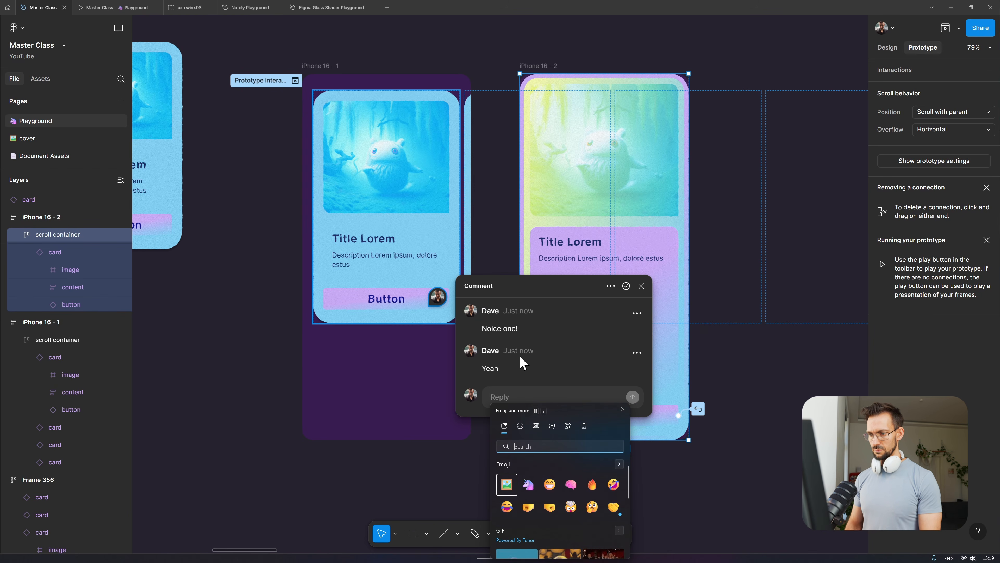
{"action": "left_click", "coordinate": [546, 489]}
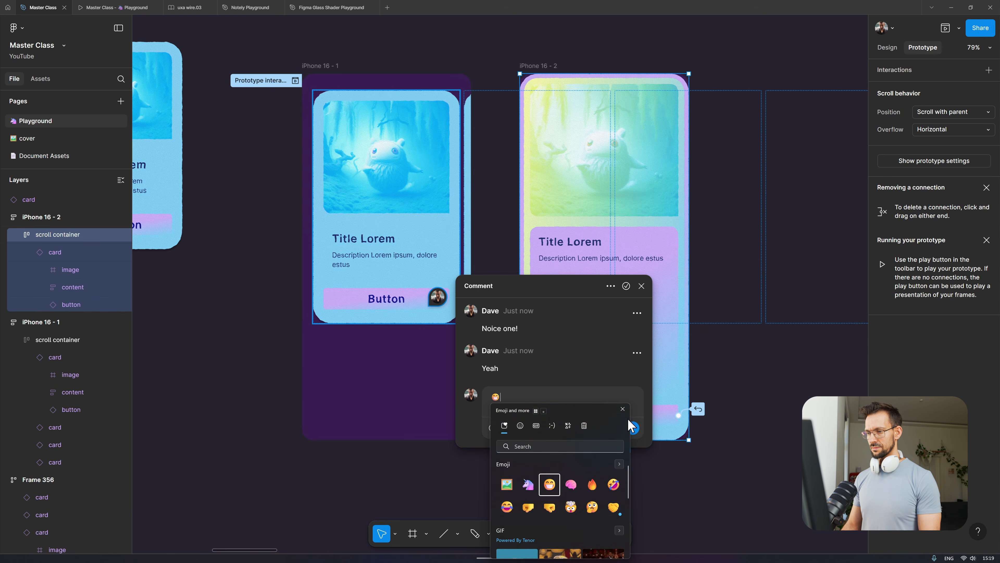
{"action": "left_click", "coordinate": [635, 428]}
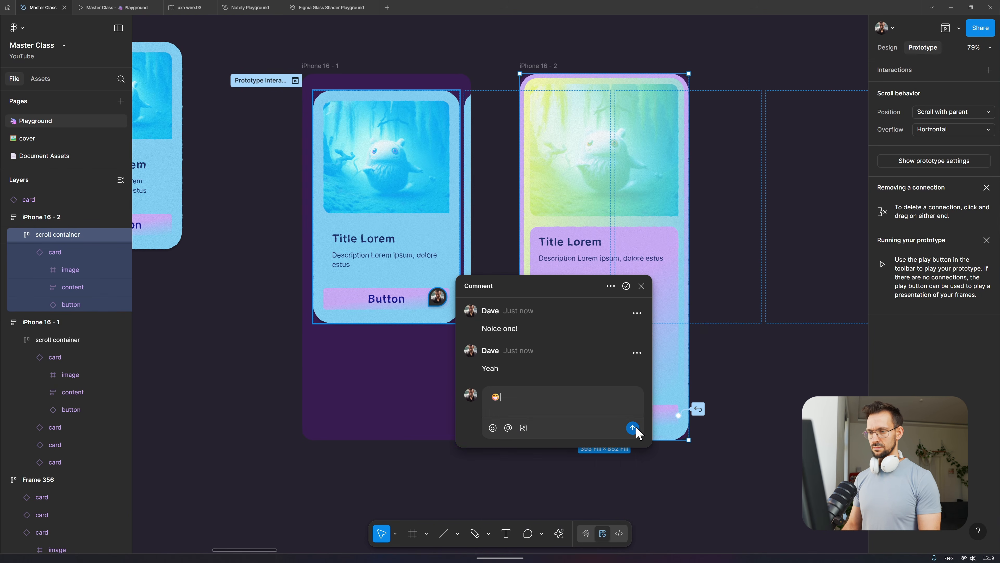
{"action": "left_click", "coordinate": [643, 288]}
{"action": "left_click", "coordinate": [763, 379]}
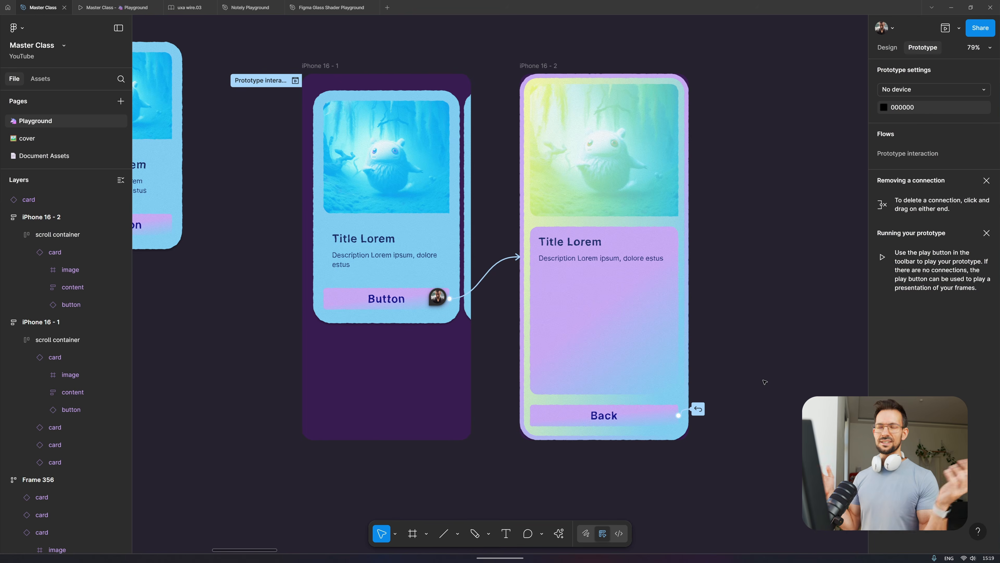